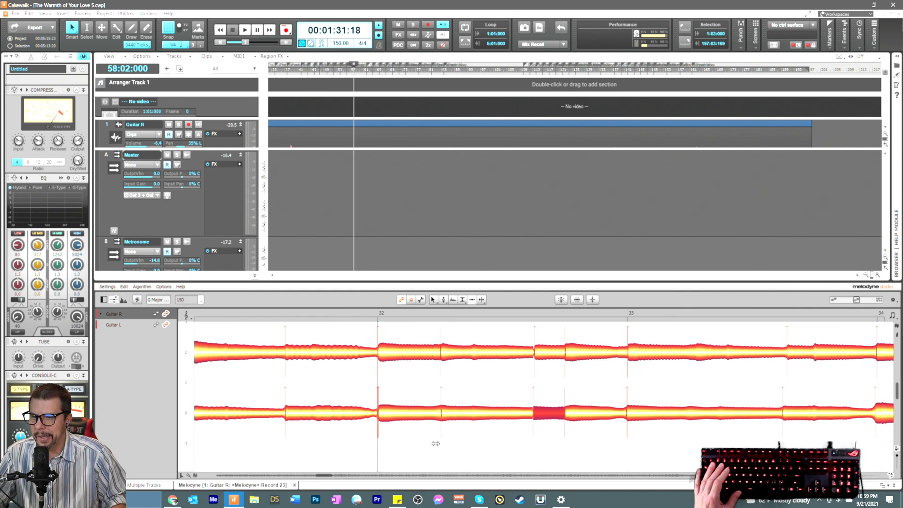
Step: Play back the two guitar tracks from the last beat of bar 20 for a moment, then stop
{"action": "left_click_drag", "start_coordinate": [320, 476], "coordinate": [308, 483]}
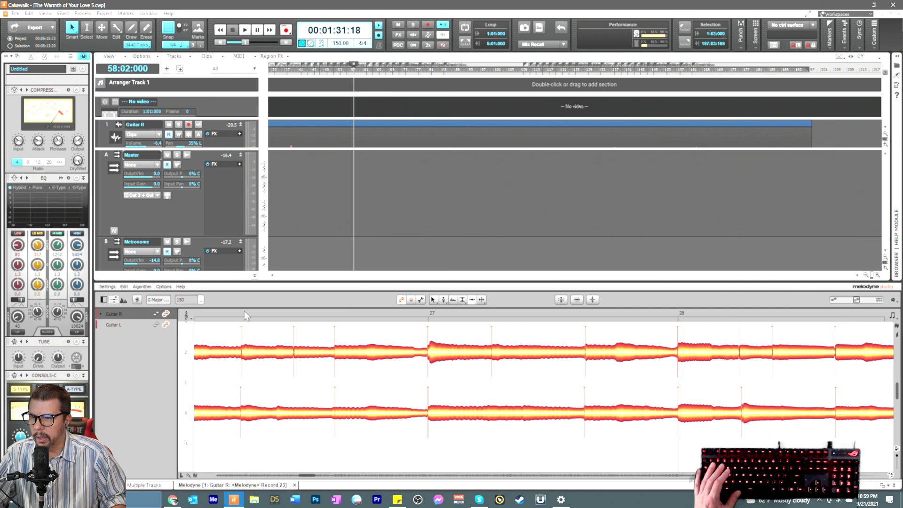
{"action": "left_click_drag", "start_coordinate": [306, 476], "coordinate": [288, 465]}
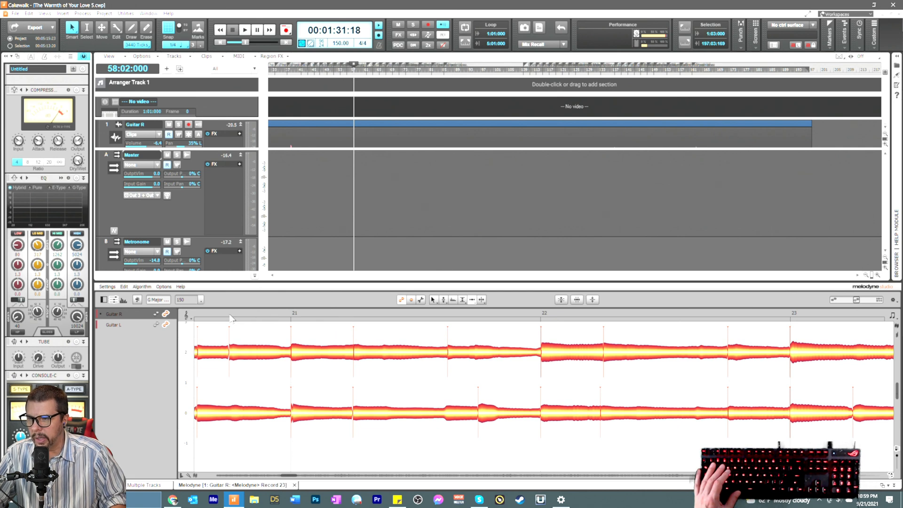
{"action": "left_click", "coordinate": [250, 313]}
{"action": "key", "text": "space"}
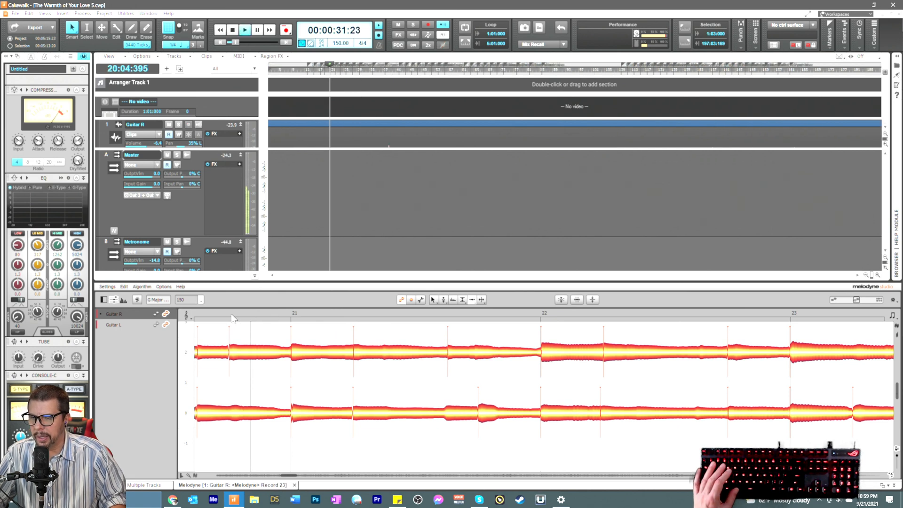
{"action": "key", "text": "space"}
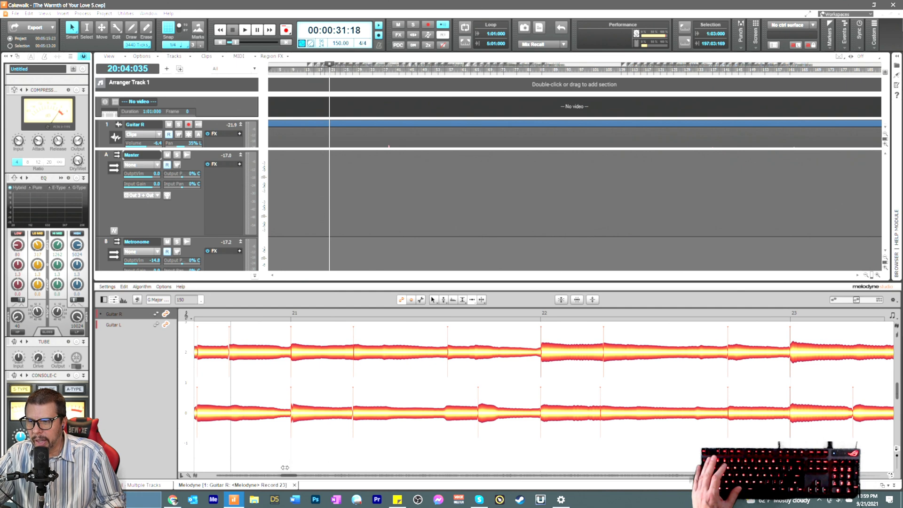
Step: Place the playback position in beat 2 of bar 19 and select the Guitar L note that starts bar 20
{"action": "scroll", "coordinate": [283, 450], "scroll_direction": "left", "scroll_amount": 5}
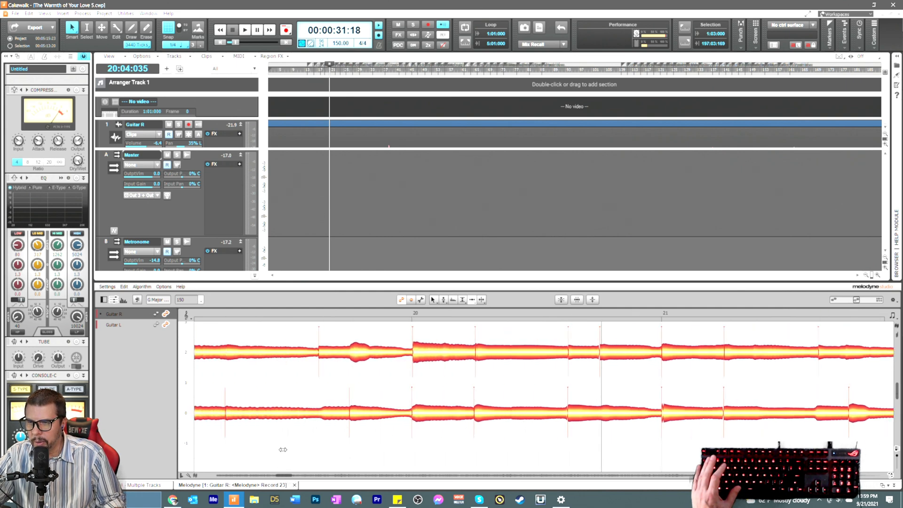
{"action": "left_click", "coordinate": [265, 319]}
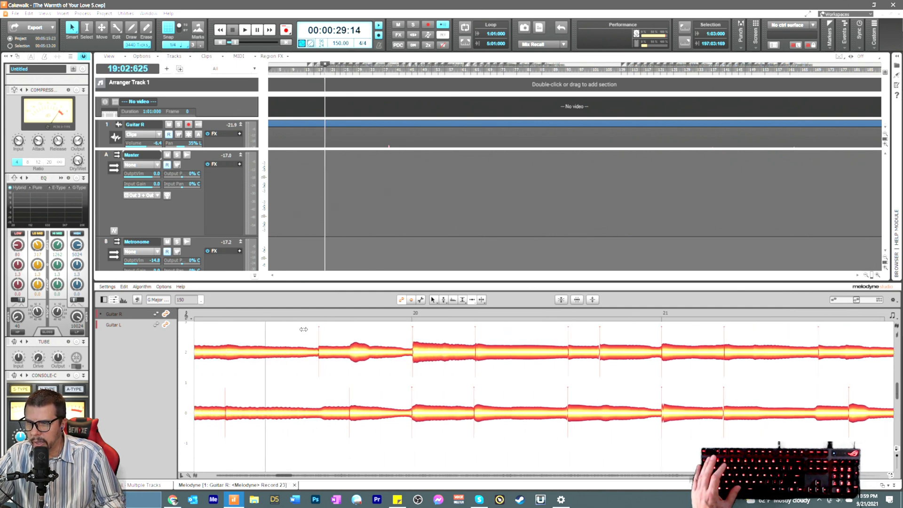
{"action": "left_click", "coordinate": [415, 360]}
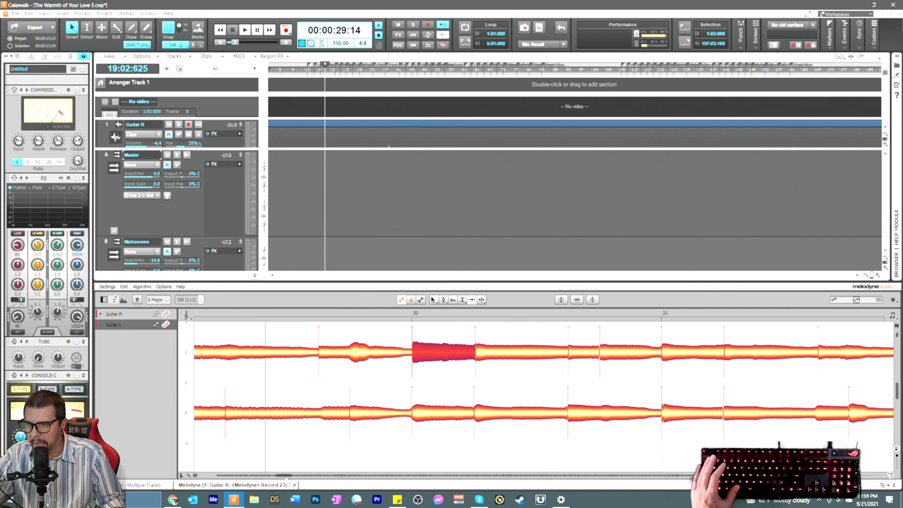
Step: Split the last Guitar L note of bar 16 at its second attack, just before beat 4, with the Note Separation tool
{"action": "left_click_drag", "start_coordinate": [287, 476], "coordinate": [283, 478]}
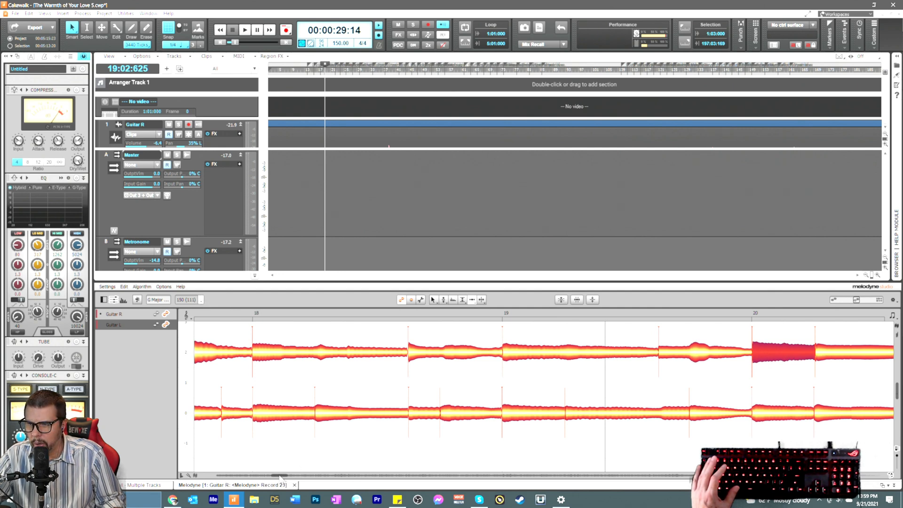
{"action": "left_click_drag", "start_coordinate": [279, 476], "coordinate": [275, 475]}
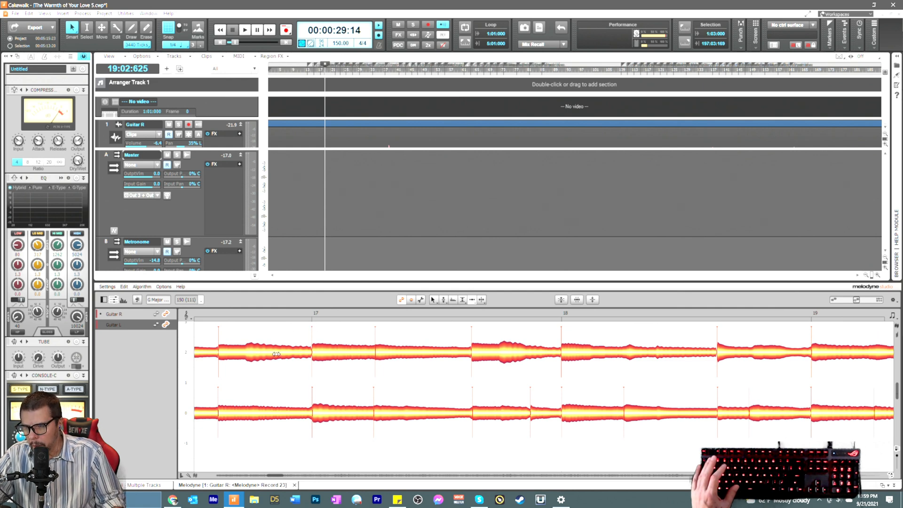
{"action": "left_click_drag", "start_coordinate": [274, 476], "coordinate": [270, 476]}
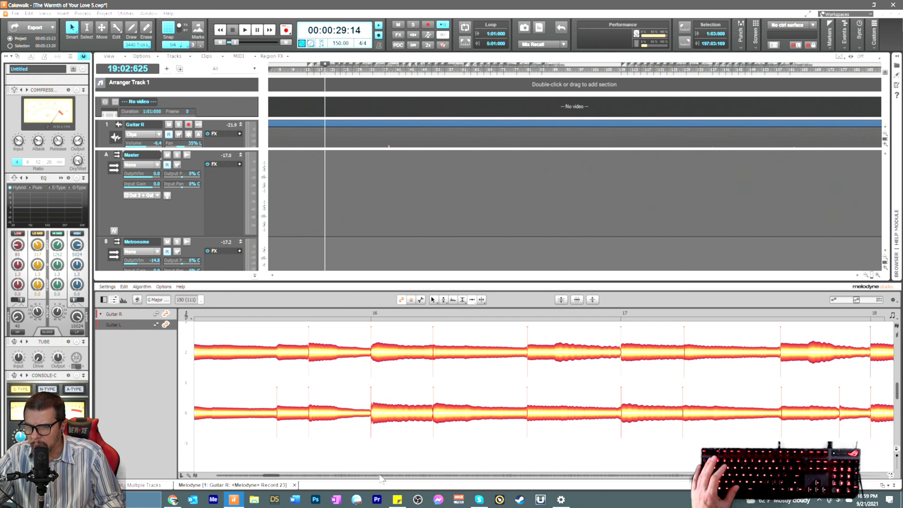
{"action": "right_click", "coordinate": [567, 379]}
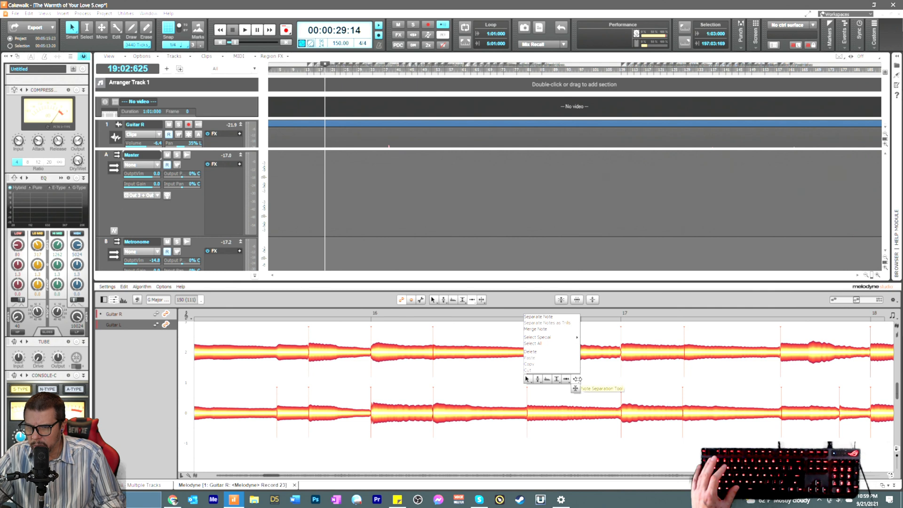
{"action": "left_click", "coordinate": [575, 379]}
{"action": "double_click", "coordinate": [556, 353]}
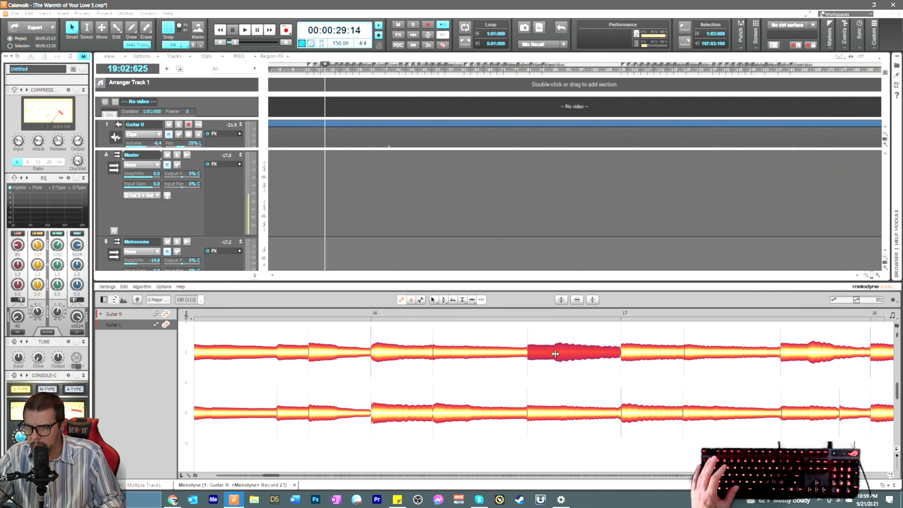
Step: Change the separation type of the new Guitar L split near beat 4 of bar 16
{"action": "right_click", "coordinate": [547, 378]}
{"action": "left_click", "coordinate": [549, 380]}
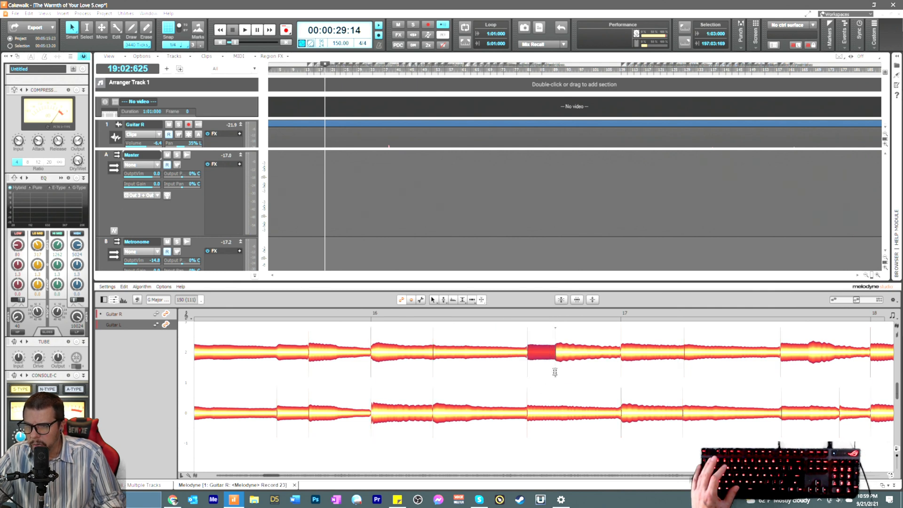
{"action": "left_click", "coordinate": [556, 370]}
Step: Shift the split-off Guitar L note slightly later onto beat 4 of bar 16 and place the playback position shortly before it
{"action": "right_click", "coordinate": [546, 371]}
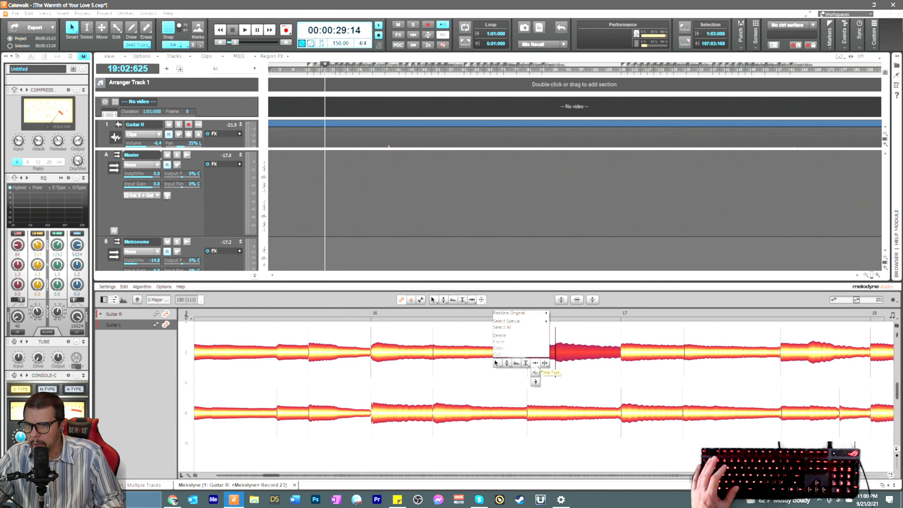
{"action": "left_click", "coordinate": [536, 363]}
{"action": "left_click", "coordinate": [540, 379]}
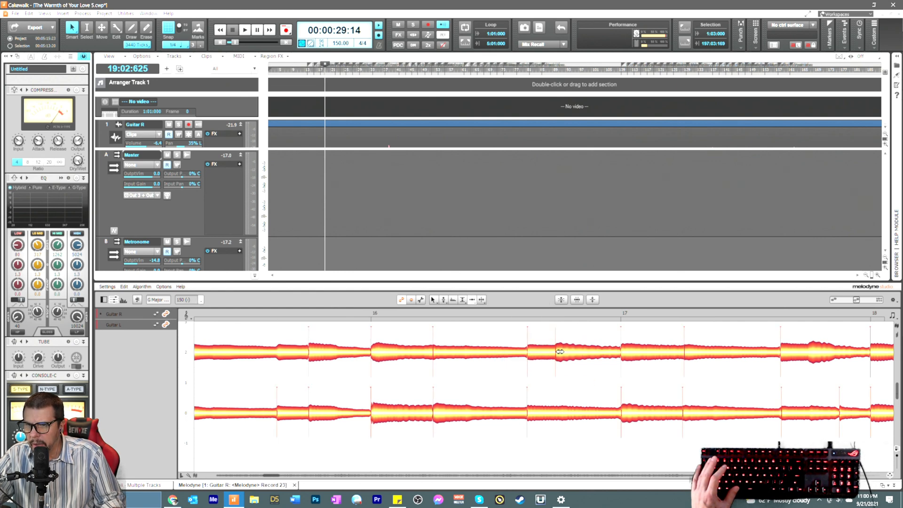
{"action": "left_click", "coordinate": [562, 352]}
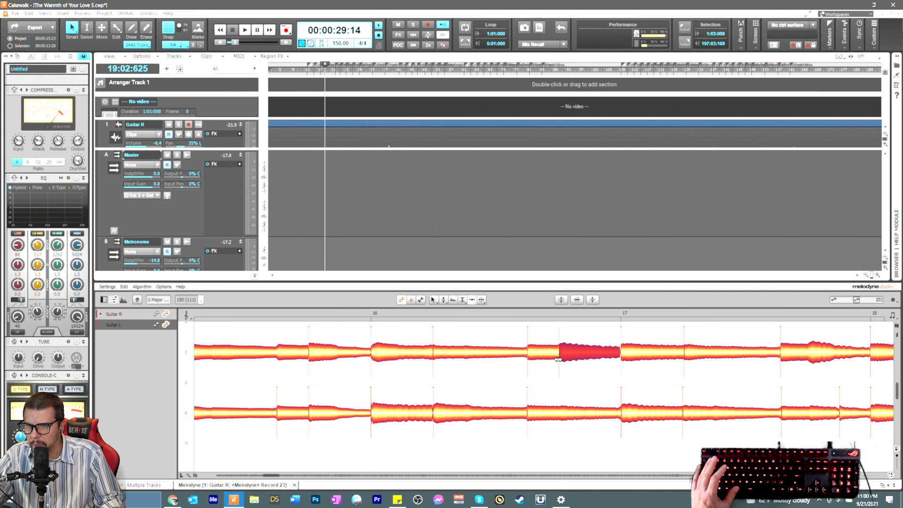
{"action": "left_click", "coordinate": [519, 315]}
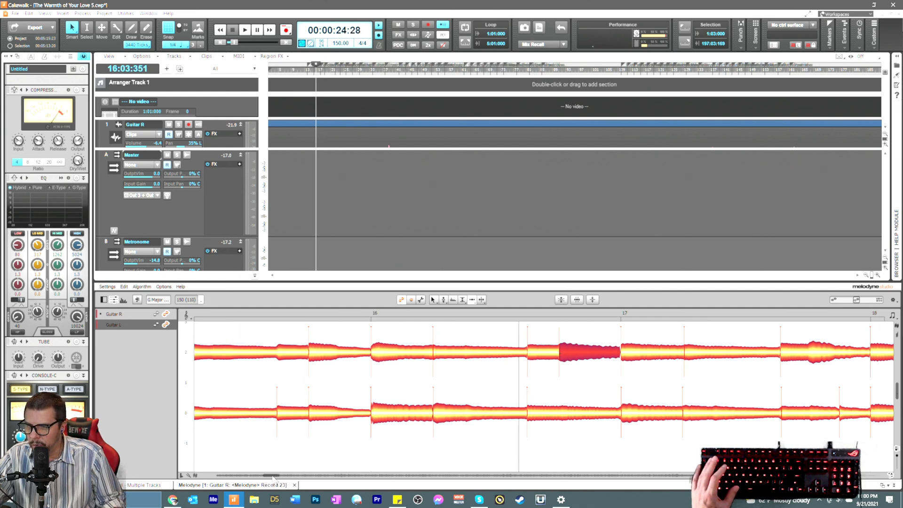
Step: Nudge the last Guitar L note of bar 17 slightly earlier and split it at its second attack, just before beat 4
{"action": "left_click_drag", "start_coordinate": [274, 478], "coordinate": [277, 480]}
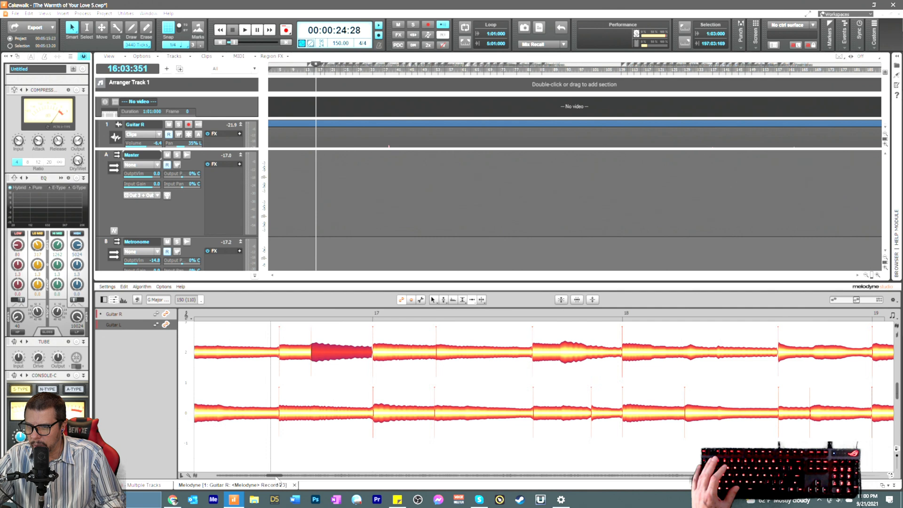
{"action": "left_click", "coordinate": [536, 356]}
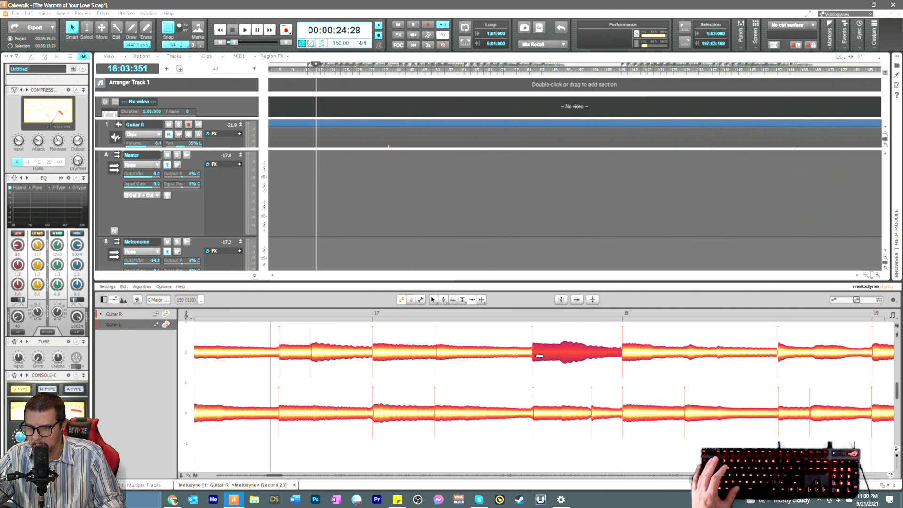
{"action": "right_click", "coordinate": [556, 379]}
{"action": "left_click", "coordinate": [565, 381]}
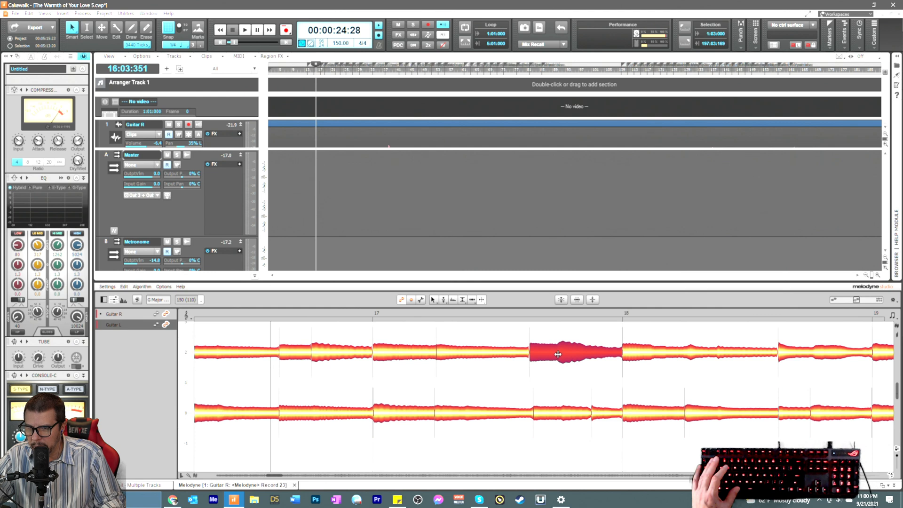
{"action": "left_click", "coordinate": [559, 359]}
Step: Change the separation type of the new Guitar L split near beat 4 of bar 17
{"action": "right_click", "coordinate": [558, 365]}
{"action": "left_click", "coordinate": [557, 372]}
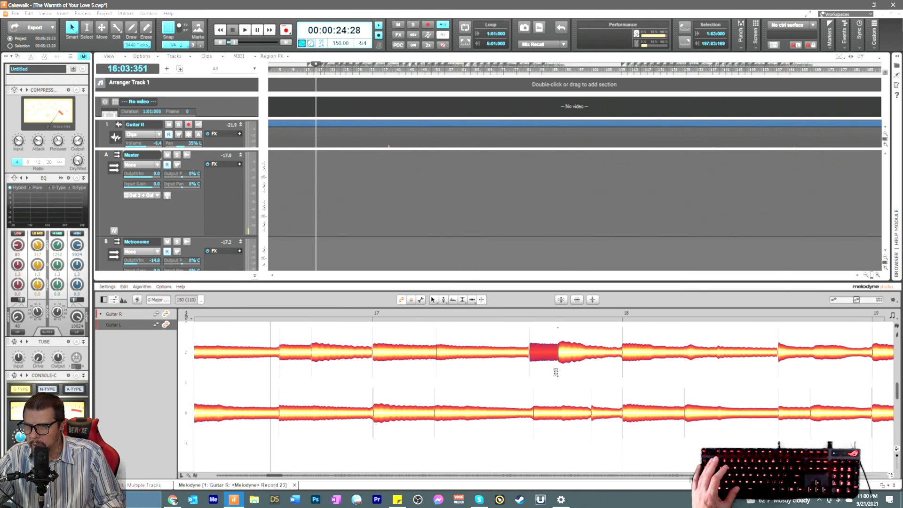
{"action": "left_click", "coordinate": [558, 372]}
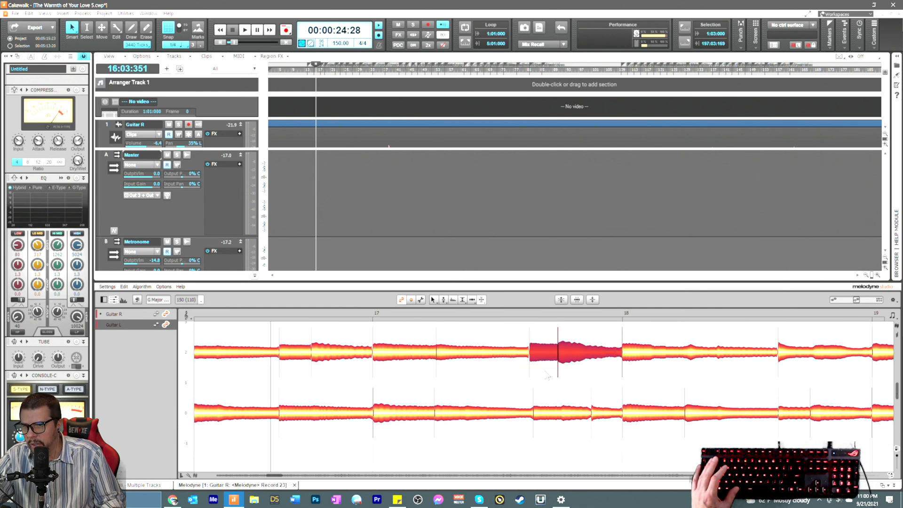
Step: Shift the split-off Guitar L note slightly later onto beat 4 of bar 17 with the Time tool
{"action": "right_click", "coordinate": [547, 363]}
{"action": "left_click", "coordinate": [537, 363]}
{"action": "left_click", "coordinate": [569, 333]}
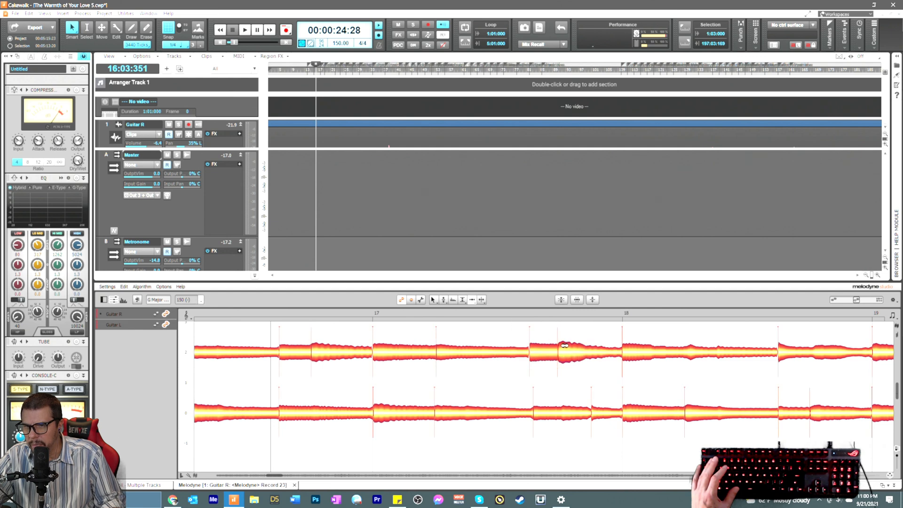
{"action": "left_click", "coordinate": [562, 354]}
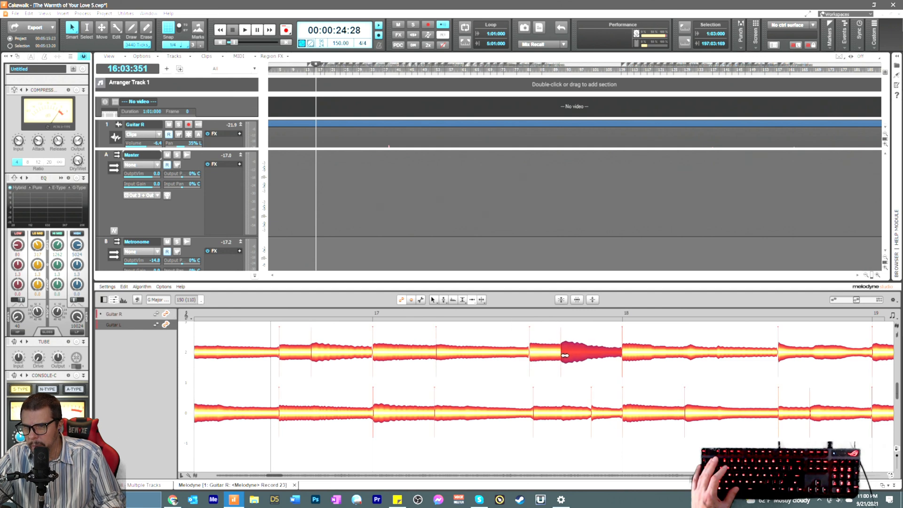
Step: Nudge the Guitar R note in the second half of bar 17 slightly earlier and split it just before beat 4
{"action": "left_click", "coordinate": [537, 412]}
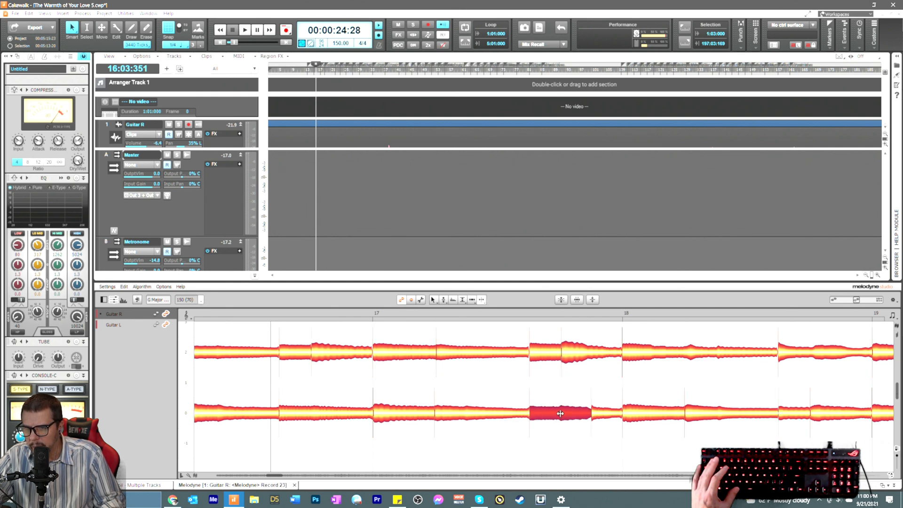
{"action": "right_click", "coordinate": [560, 414]}
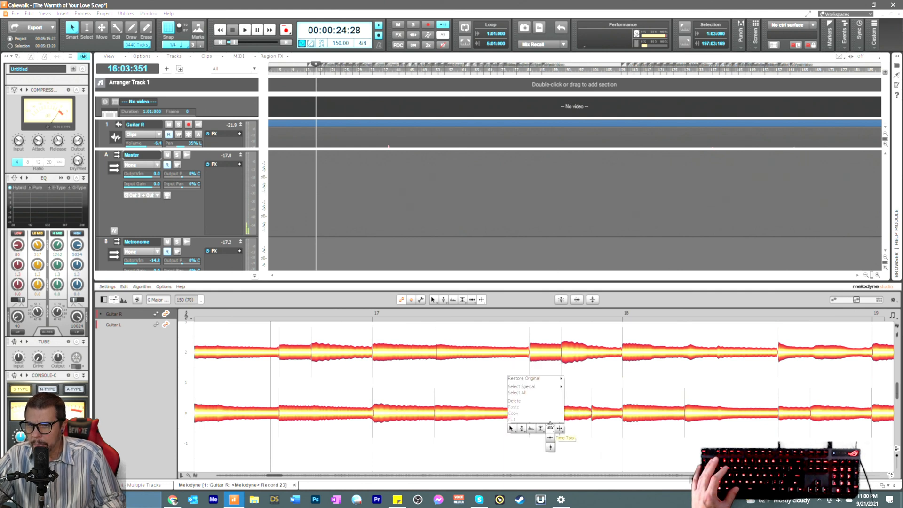
{"action": "left_click", "coordinate": [559, 428]}
Step: Change the separation type of the new Guitar R split near beat 4 of bar 17
{"action": "right_click", "coordinate": [564, 441]}
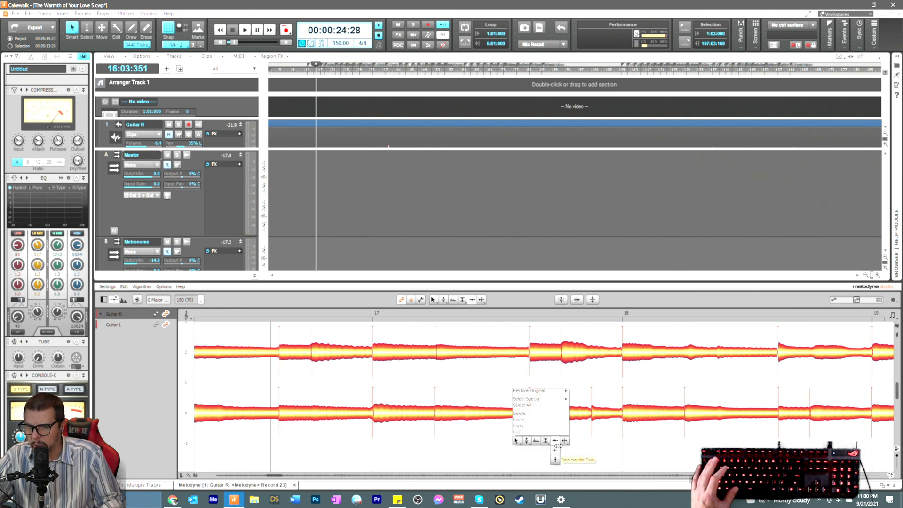
{"action": "left_click", "coordinate": [565, 449]}
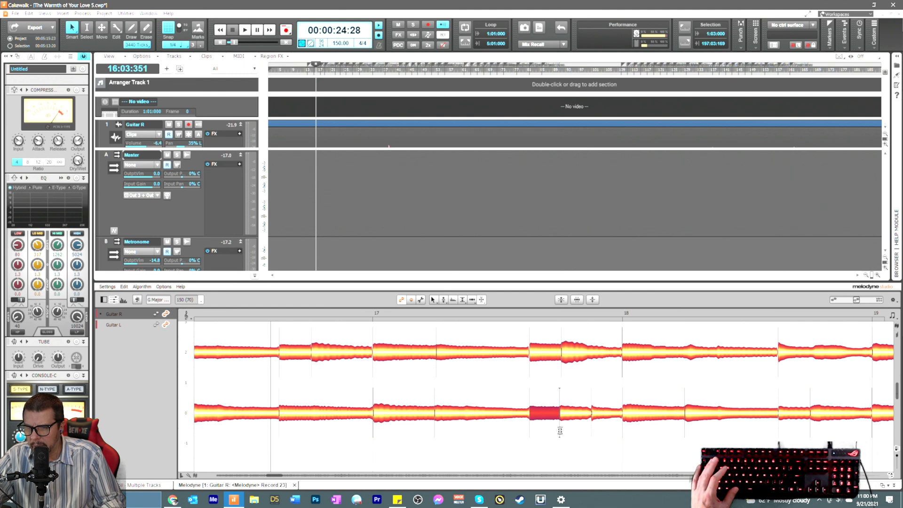
{"action": "left_click", "coordinate": [560, 430]}
Step: Shift the split-off Guitar R note slightly later onto beat 4 of bar 17 with the Time tool
{"action": "right_click", "coordinate": [560, 430]}
{"action": "left_click", "coordinate": [539, 421]}
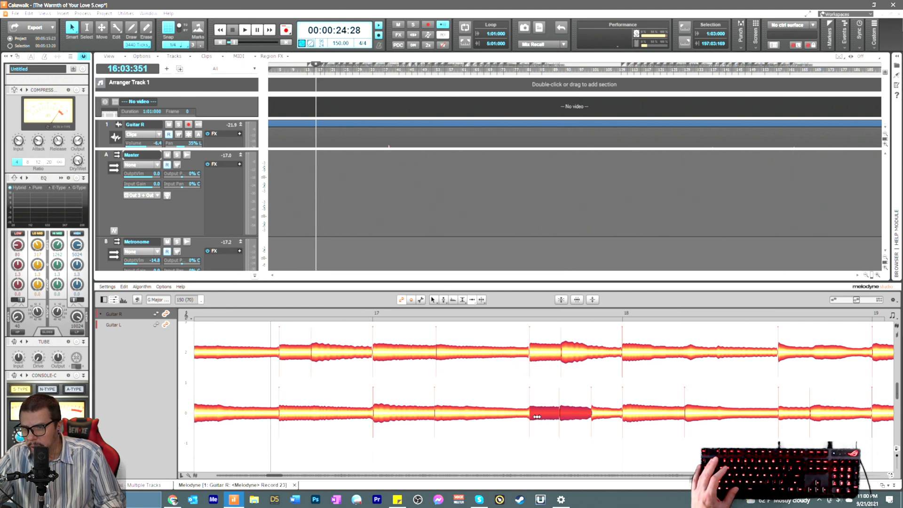
{"action": "left_click", "coordinate": [545, 432]}
{"action": "left_click", "coordinate": [564, 414]}
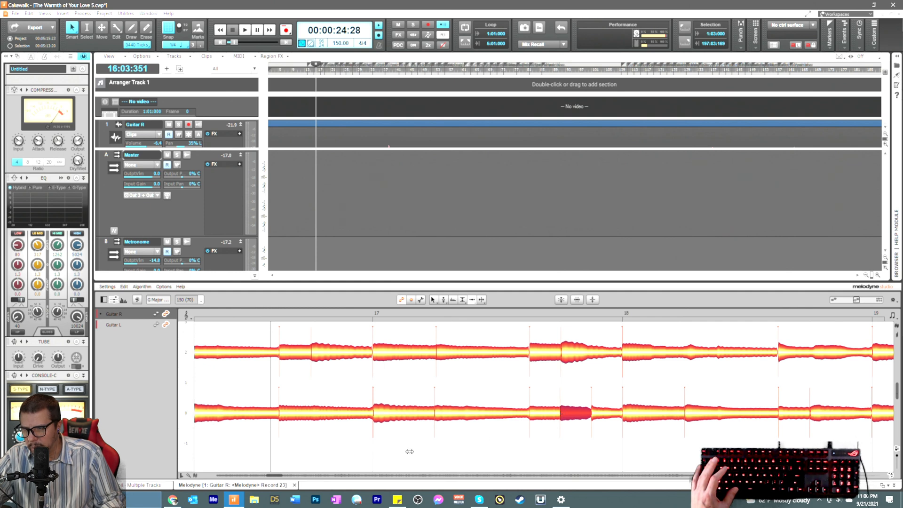
Step: Split the long Guitar R note in bar 19 about half a beat after beat 3 and change the new separation's type
{"action": "left_click_drag", "start_coordinate": [276, 476], "coordinate": [273, 476]}
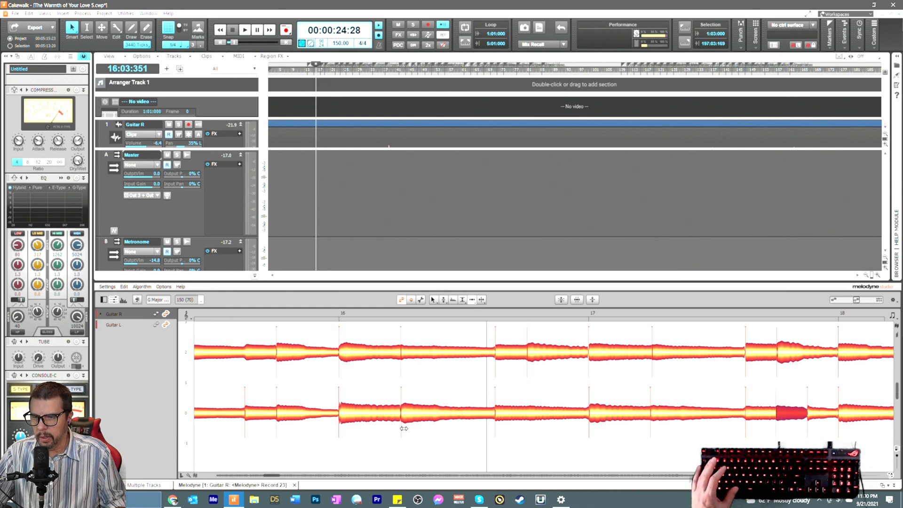
{"action": "left_click_drag", "start_coordinate": [273, 476], "coordinate": [279, 483]}
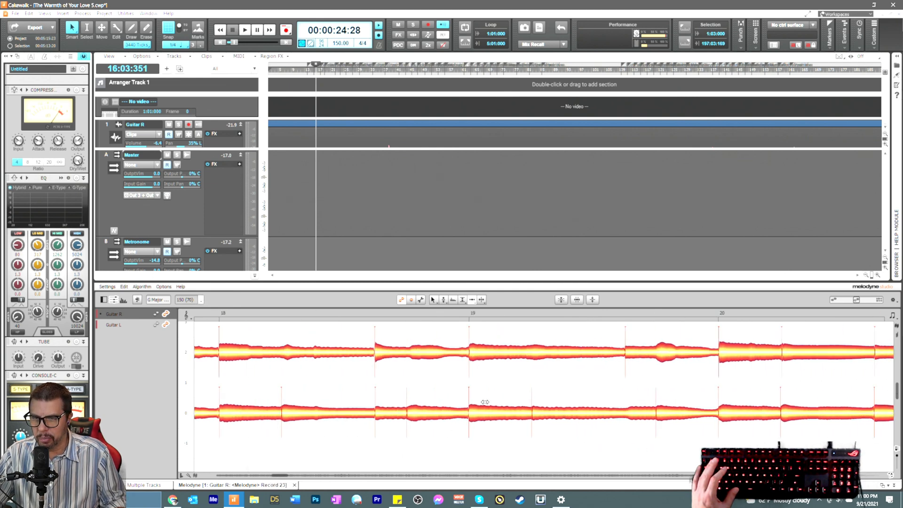
{"action": "right_click", "coordinate": [638, 452]}
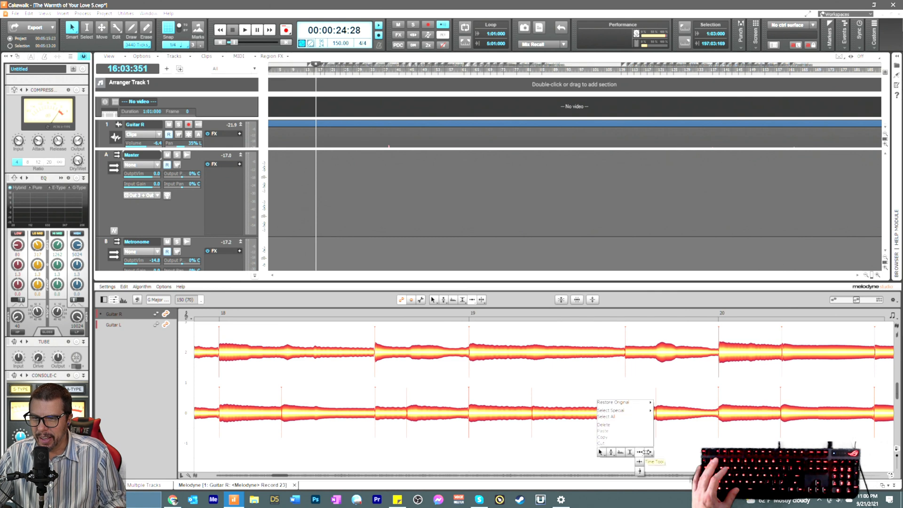
{"action": "left_click", "coordinate": [635, 427]}
{"action": "left_click", "coordinate": [630, 415]}
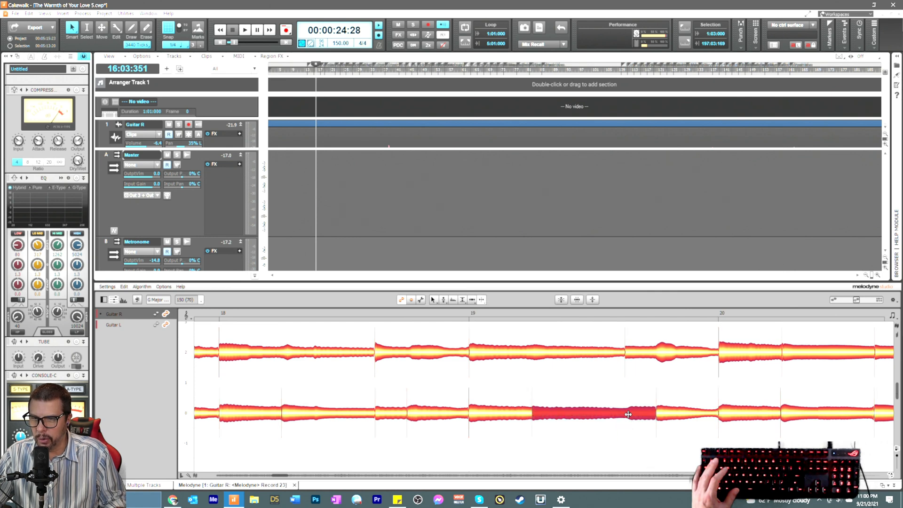
{"action": "right_click", "coordinate": [624, 450]}
{"action": "left_click", "coordinate": [624, 455]}
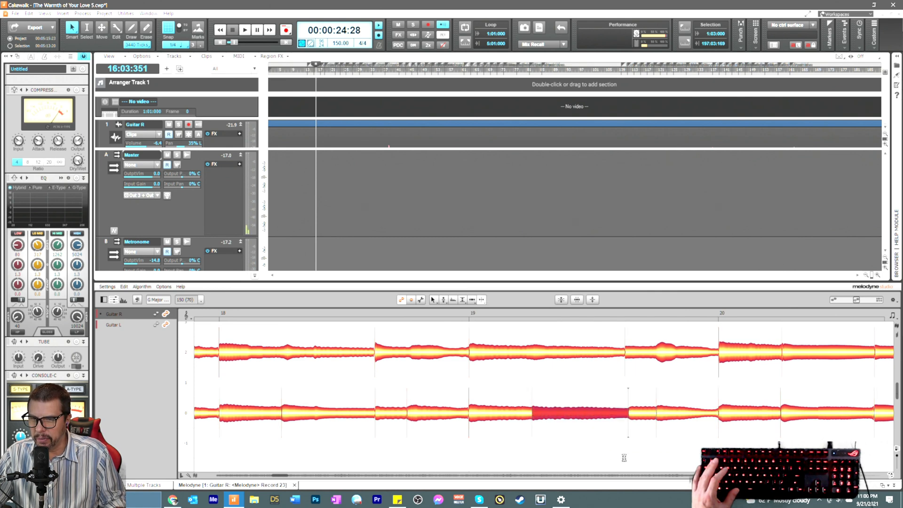
{"action": "double_click", "coordinate": [629, 433]}
Step: Shift the split-off Guitar R note in bar 19 slightly earlier, onto the half beat after beat 3, with the Time tool
{"action": "right_click", "coordinate": [610, 430]}
{"action": "left_click", "coordinate": [601, 421]}
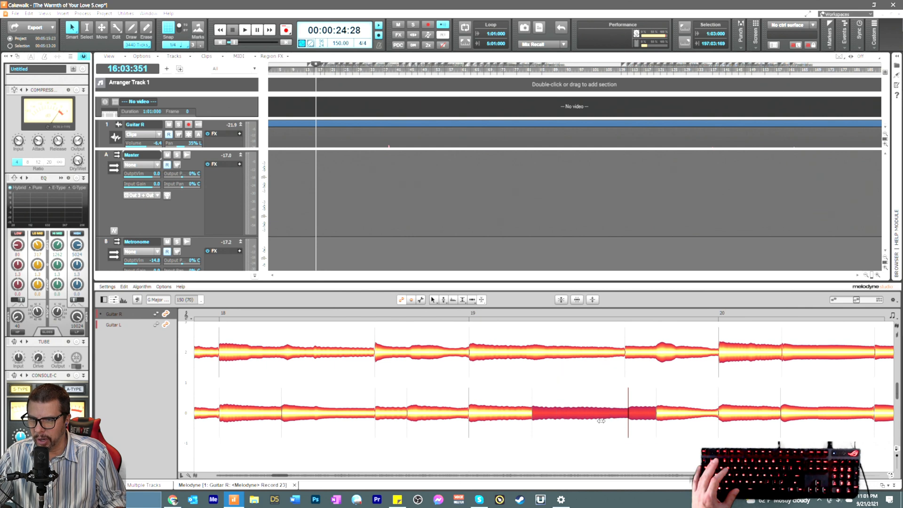
{"action": "left_click", "coordinate": [640, 433]}
{"action": "left_click", "coordinate": [629, 411]}
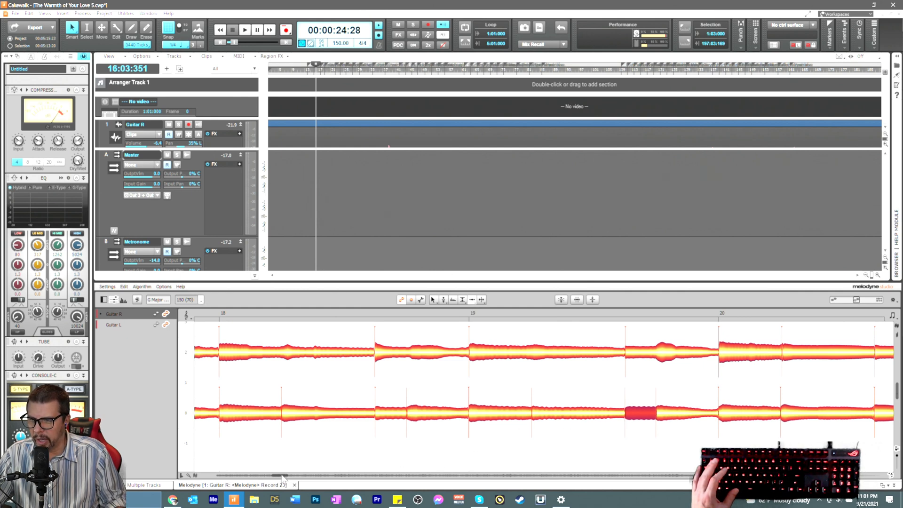
Step: Split the Guitar R note in bar 21 just before the half beat after beat 3 and change the separation's type
{"action": "left_click_drag", "start_coordinate": [281, 475], "coordinate": [279, 475]}
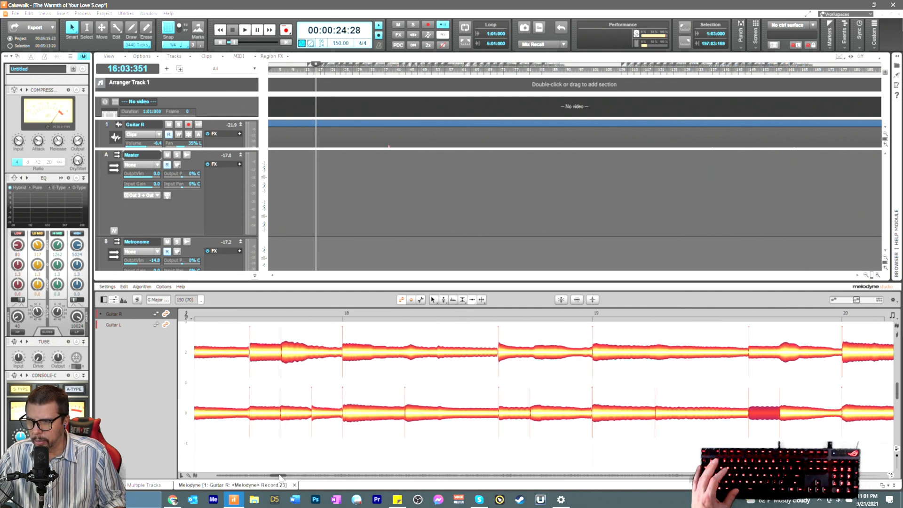
{"action": "left_click_drag", "start_coordinate": [280, 476], "coordinate": [286, 478]}
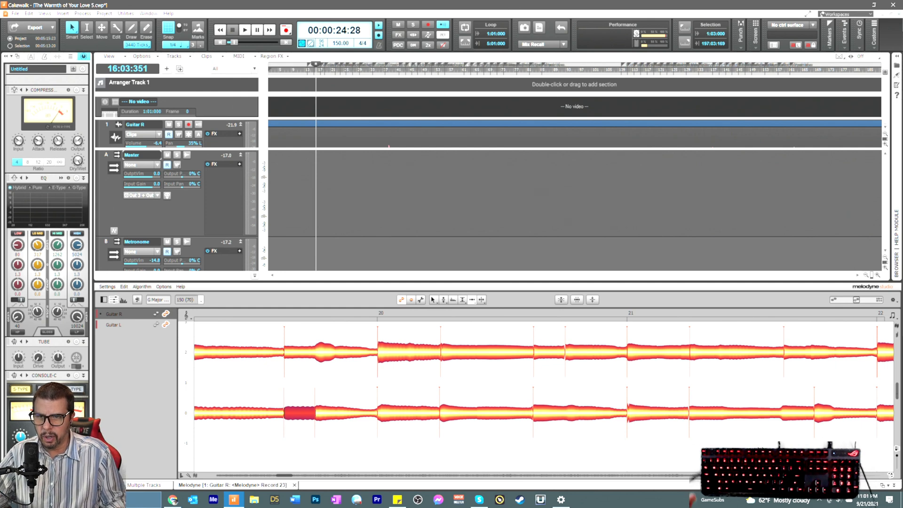
{"action": "right_click", "coordinate": [798, 445]}
{"action": "left_click", "coordinate": [799, 444]}
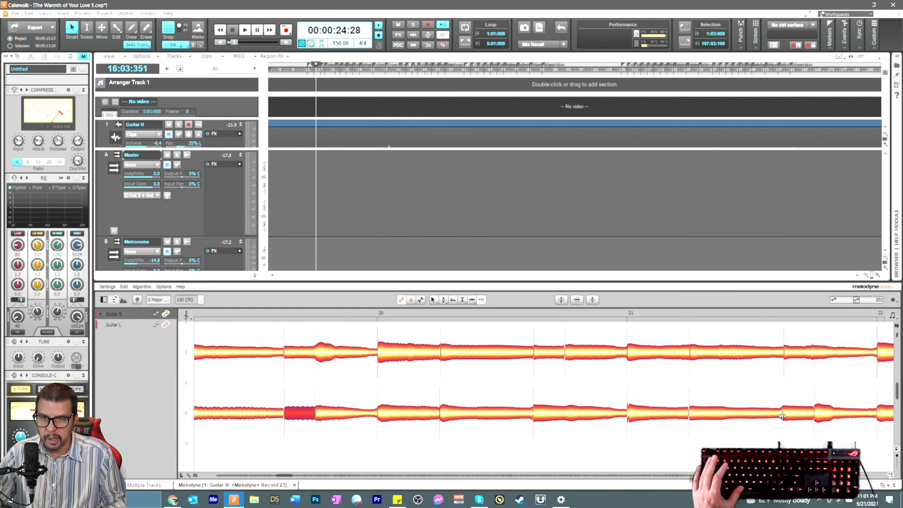
{"action": "left_click", "coordinate": [781, 414]}
{"action": "right_click", "coordinate": [781, 440]}
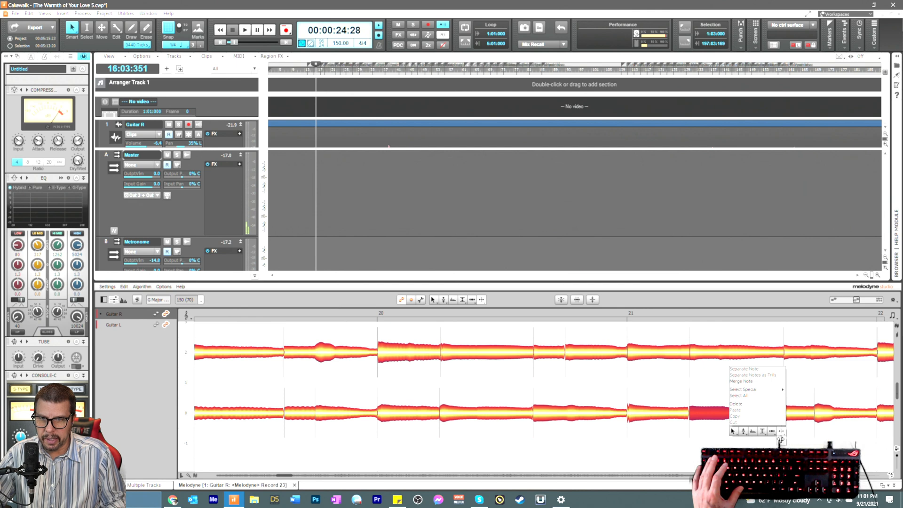
{"action": "left_click", "coordinate": [781, 431]}
Step: Shift the split-off Guitar R note in bar 21 slightly later, onto the half beat after beat 3, with the Time tool
{"action": "right_click", "coordinate": [767, 428]}
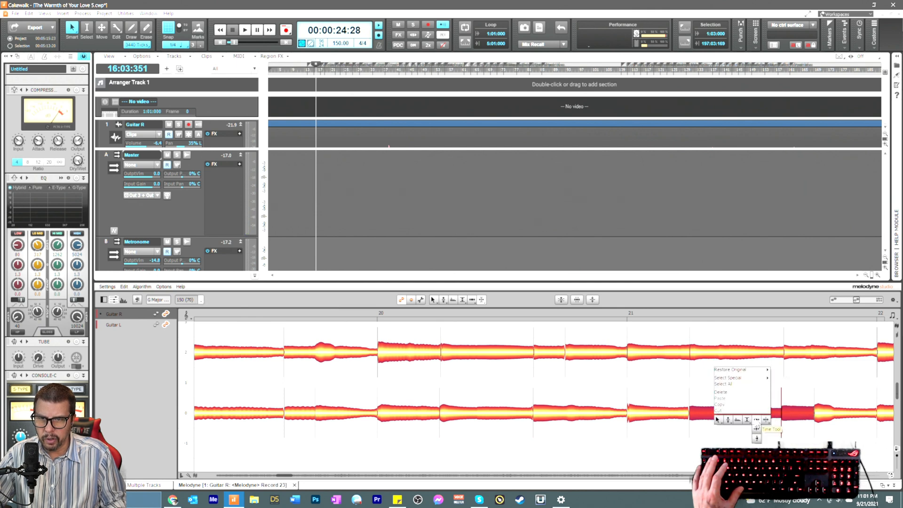
{"action": "left_click", "coordinate": [756, 422]}
{"action": "left_click", "coordinate": [756, 430]}
{"action": "left_click", "coordinate": [791, 399]}
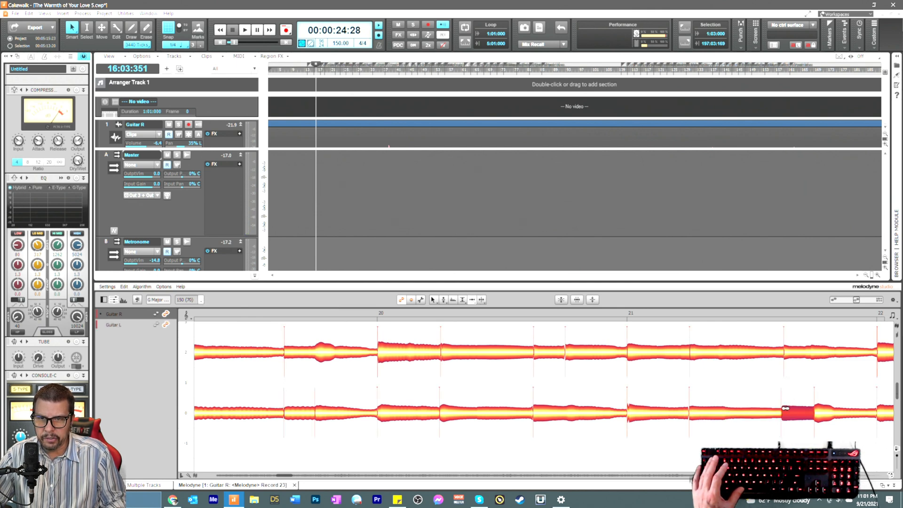
Step: Split the last Guitar L note of bar 21 just before beat 4 and change the new separation's type
{"action": "right_click", "coordinate": [810, 385]}
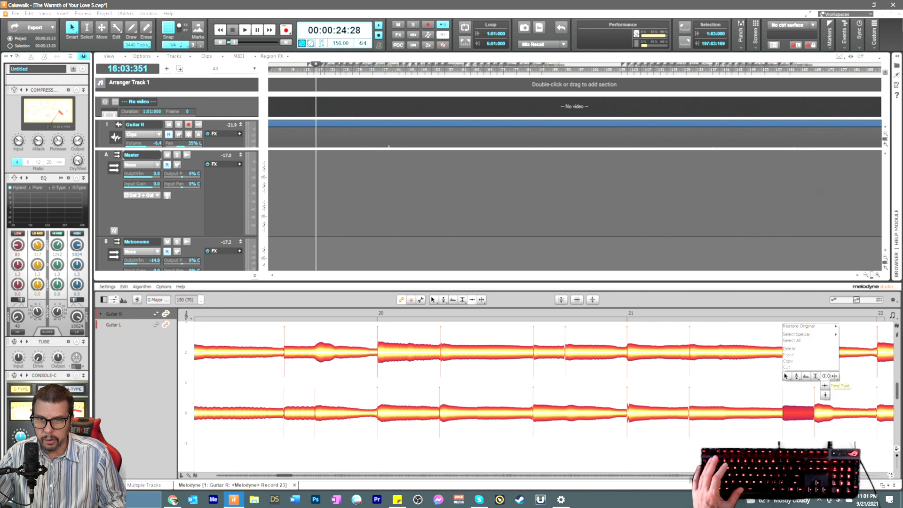
{"action": "left_click", "coordinate": [829, 373]}
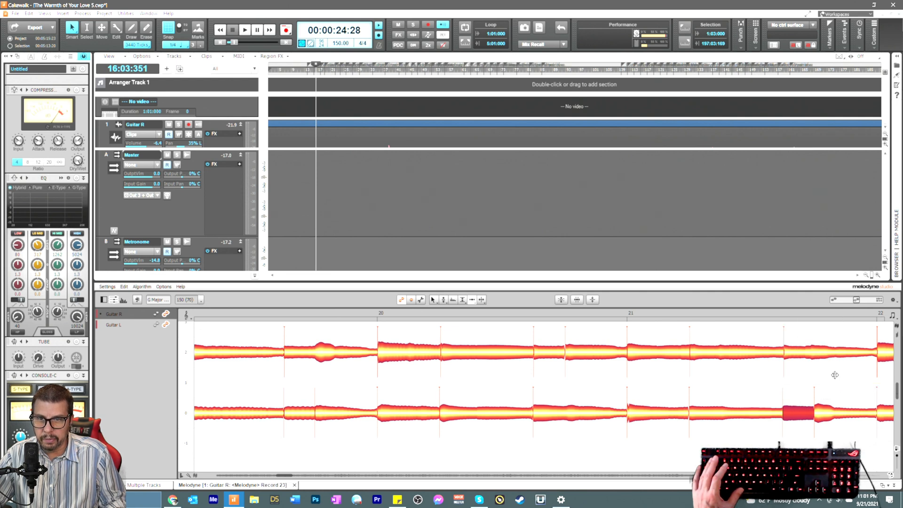
{"action": "left_click", "coordinate": [812, 355]}
{"action": "right_click", "coordinate": [808, 378]}
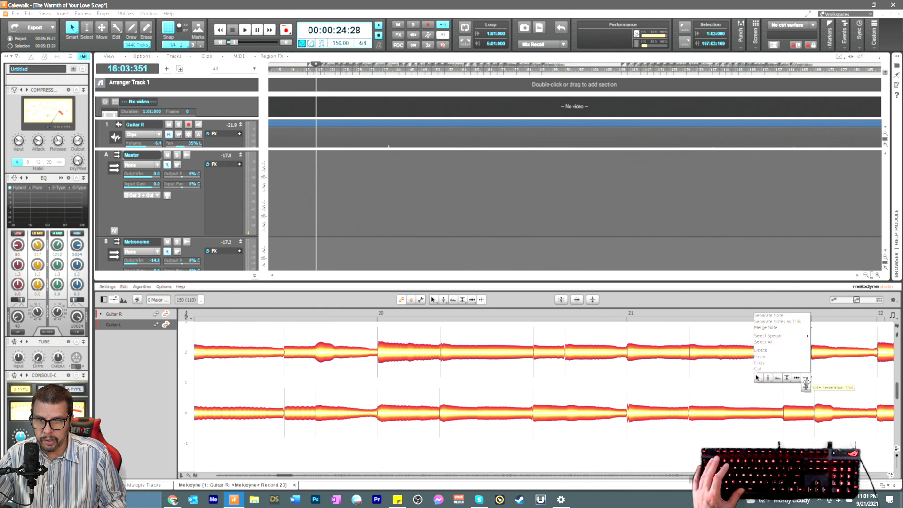
{"action": "left_click", "coordinate": [806, 388]}
{"action": "left_click", "coordinate": [812, 372]}
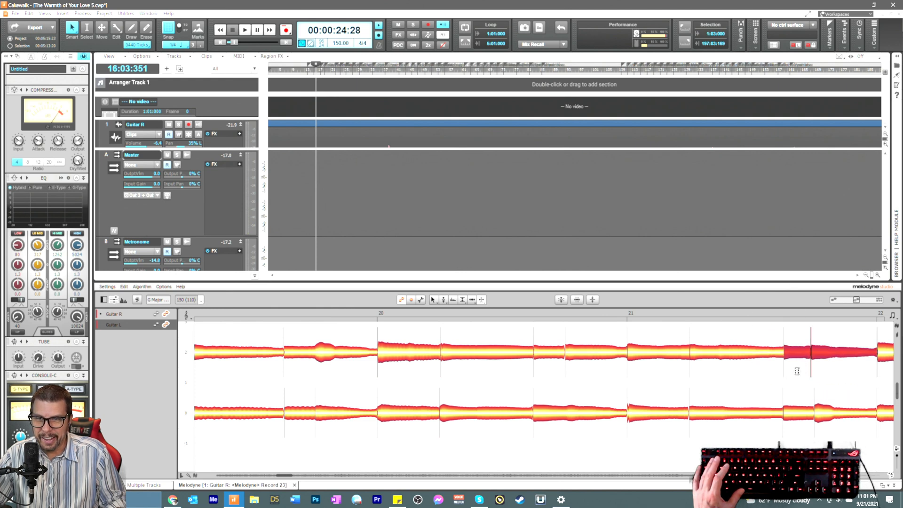
Step: Shift the split-off Guitar L note slightly later onto beat 4 of bar 21 with the Time tool
{"action": "right_click", "coordinate": [797, 372]}
{"action": "left_click", "coordinate": [790, 366]}
{"action": "left_click", "coordinate": [792, 373]}
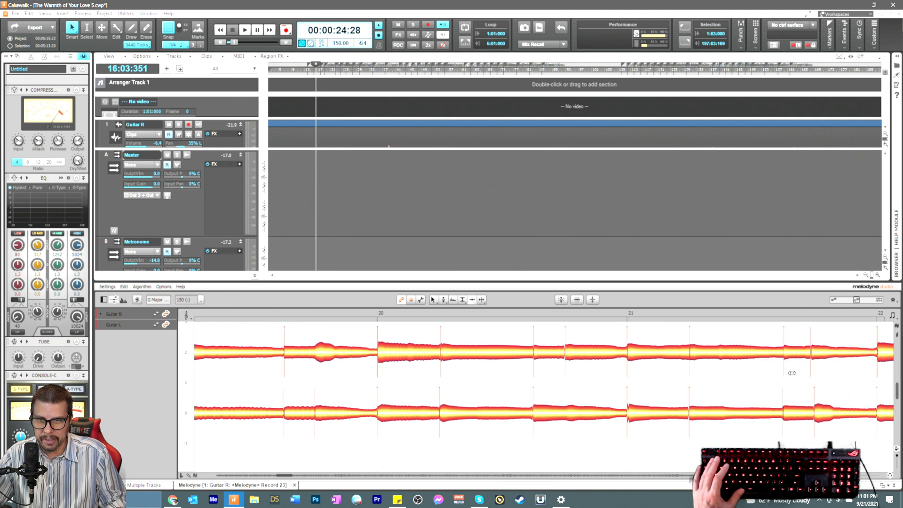
{"action": "left_click", "coordinate": [819, 352]}
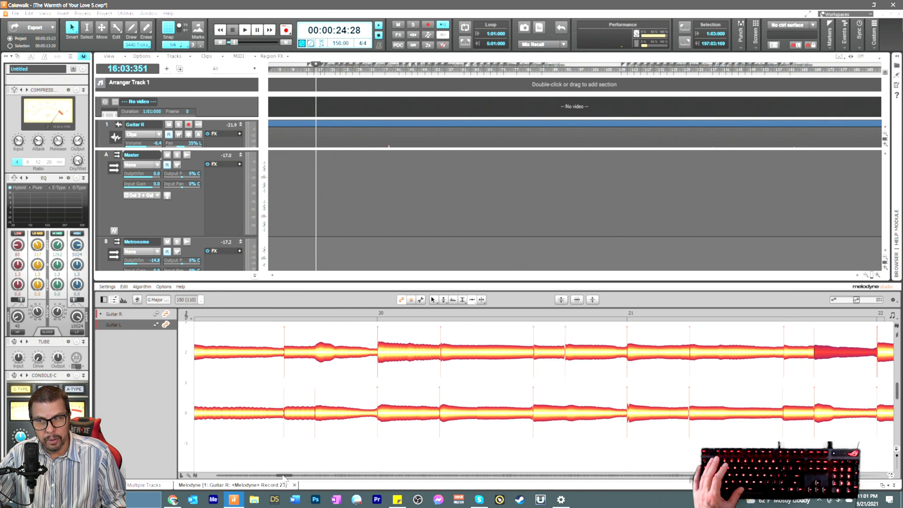
Step: Split the Guitar L note in bar 22 just past the half beat after beat 3 and change the separation's type
{"action": "scroll", "coordinate": [305, 477], "scroll_direction": "right", "scroll_amount": 5}
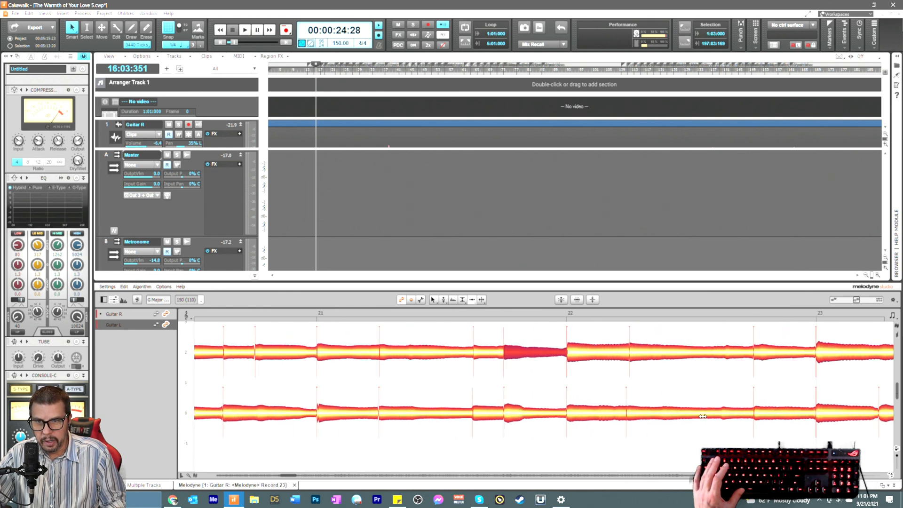
{"action": "right_click", "coordinate": [742, 385]}
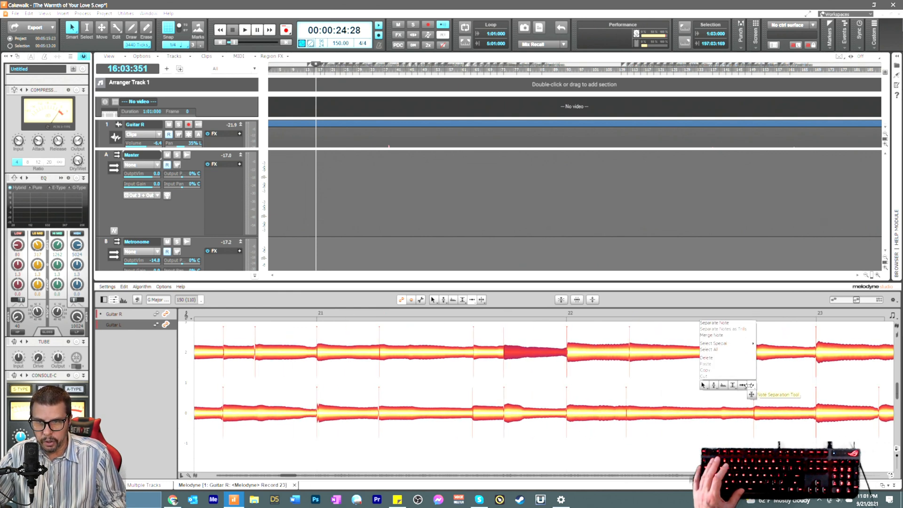
{"action": "left_click", "coordinate": [749, 386]}
{"action": "left_click", "coordinate": [724, 356]}
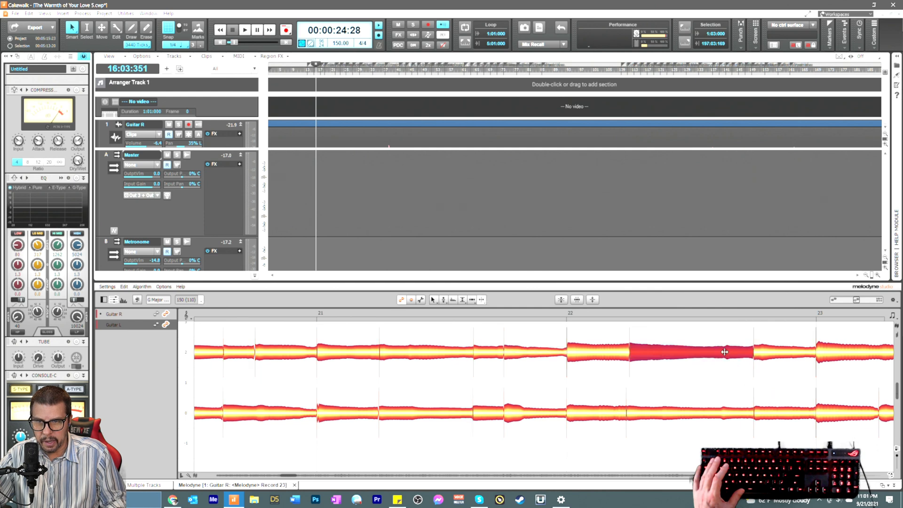
{"action": "left_click", "coordinate": [724, 356]}
{"action": "right_click", "coordinate": [724, 374]}
{"action": "left_click", "coordinate": [723, 383]}
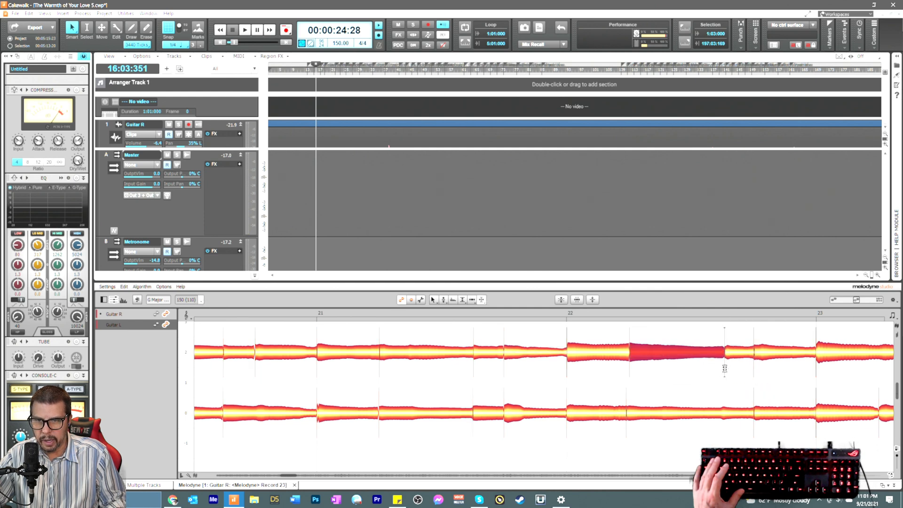
{"action": "double_click", "coordinate": [725, 368]}
Step: Shift the split-off Guitar L note in bar 22 slightly earlier, onto the half beat after beat 3, with the Time tool
{"action": "right_click", "coordinate": [725, 369]}
{"action": "left_click", "coordinate": [698, 364]}
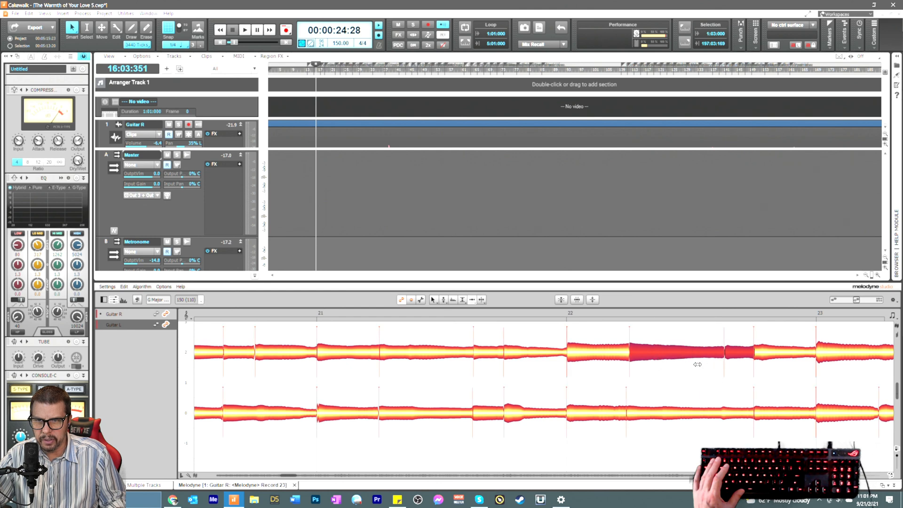
{"action": "left_click_drag", "start_coordinate": [728, 350], "coordinate": [727, 351]}
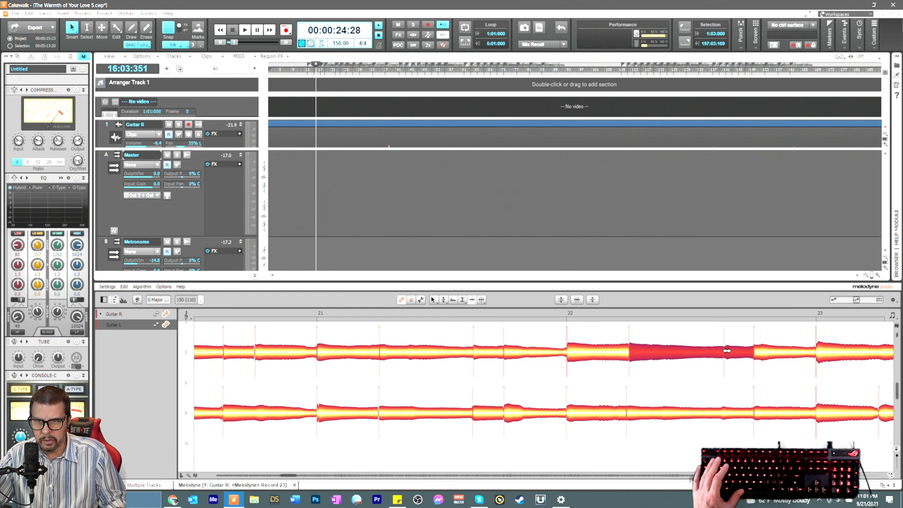
{"action": "left_click", "coordinate": [718, 378]}
{"action": "left_click", "coordinate": [731, 357]}
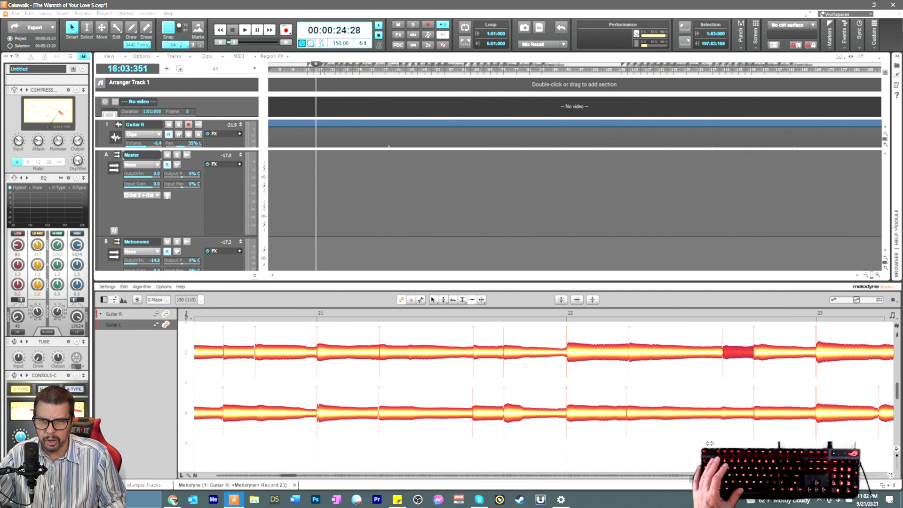
Step: Shift the last Guitar L and Guitar R notes of bar 23 slightly later, toward the half beat after beat 4
{"action": "left_click_drag", "start_coordinate": [290, 475], "coordinate": [292, 475]}
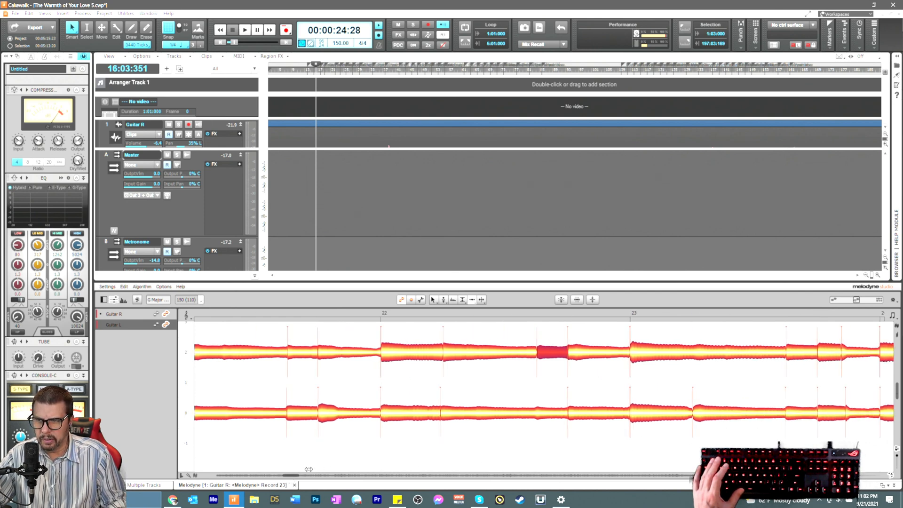
{"action": "left_click_drag", "start_coordinate": [290, 477], "coordinate": [295, 477]}
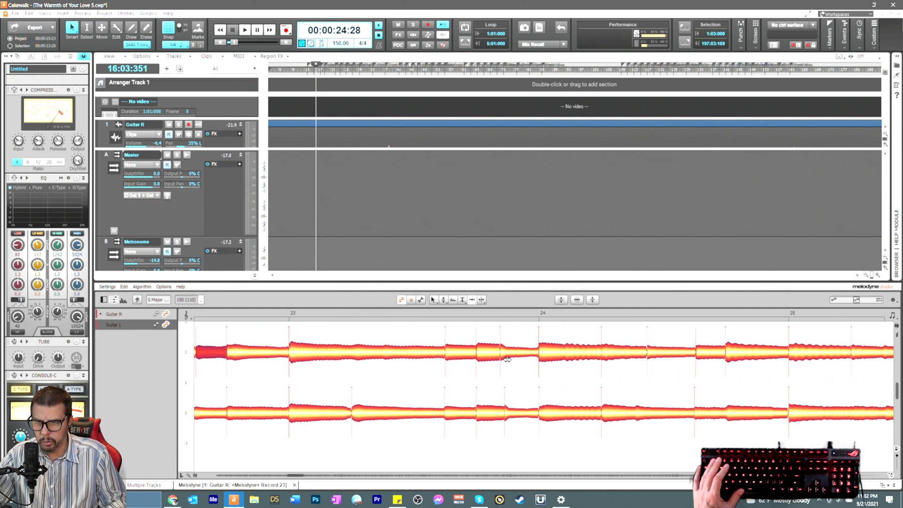
{"action": "left_click_drag", "start_coordinate": [503, 356], "coordinate": [507, 356]}
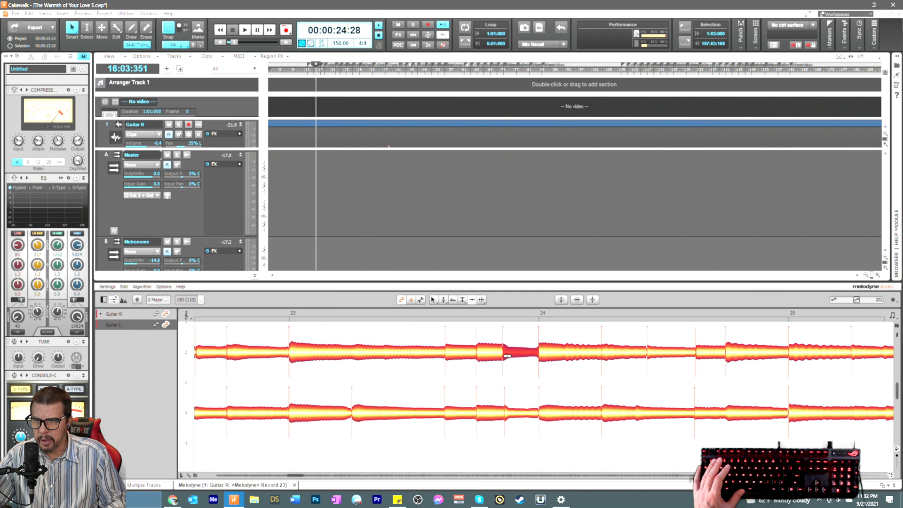
{"action": "left_click", "coordinate": [505, 412]}
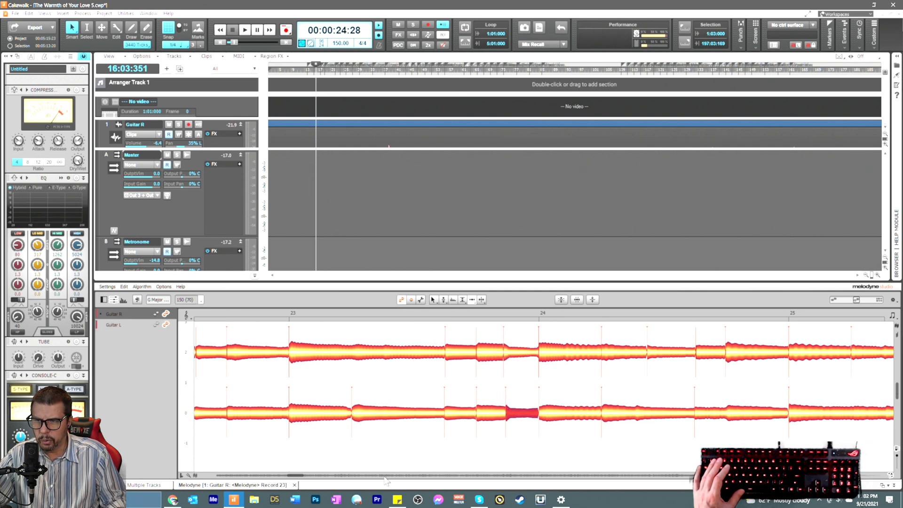
Step: Split the first Guitar R note of bar 25 about half a beat after beat 2 and change the new separation's type
{"action": "left_click_drag", "start_coordinate": [300, 475], "coordinate": [299, 478]}
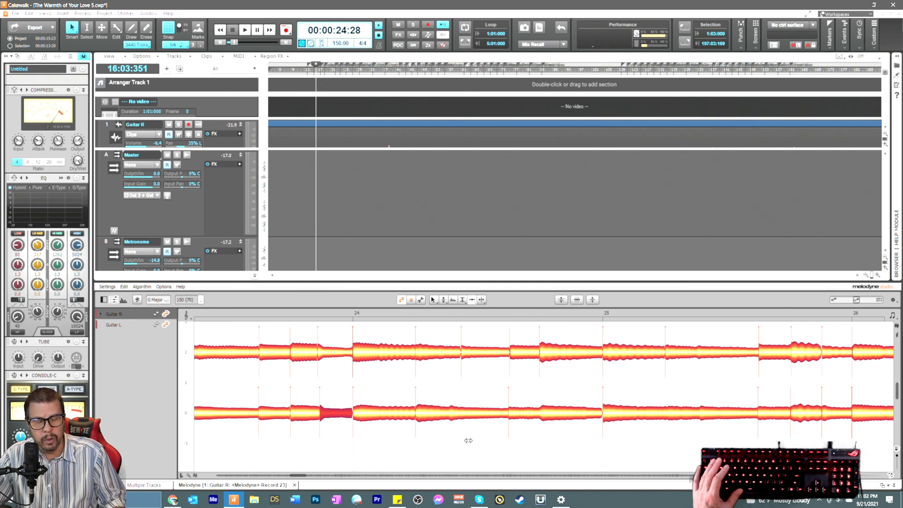
{"action": "scroll", "coordinate": [298, 478], "scroll_direction": "right", "scroll_amount": 3}
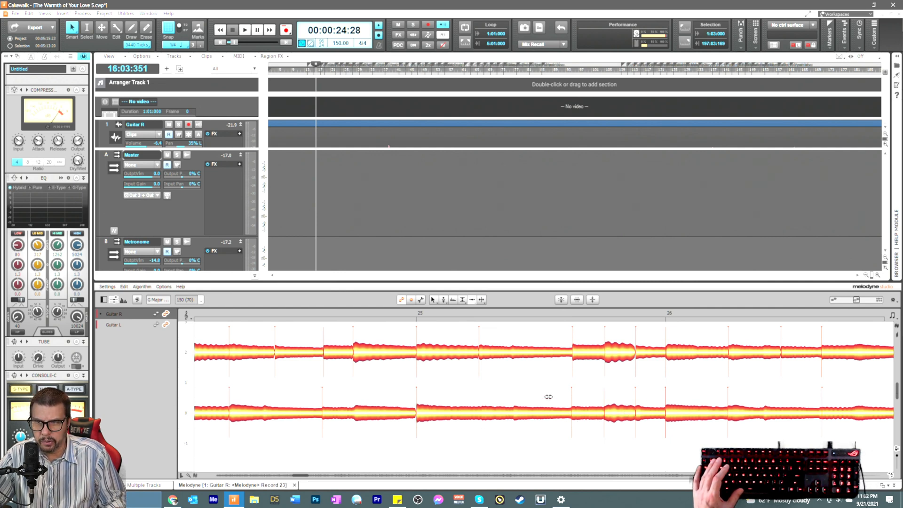
{"action": "right_click", "coordinate": [520, 431]}
{"action": "left_click", "coordinate": [531, 434]}
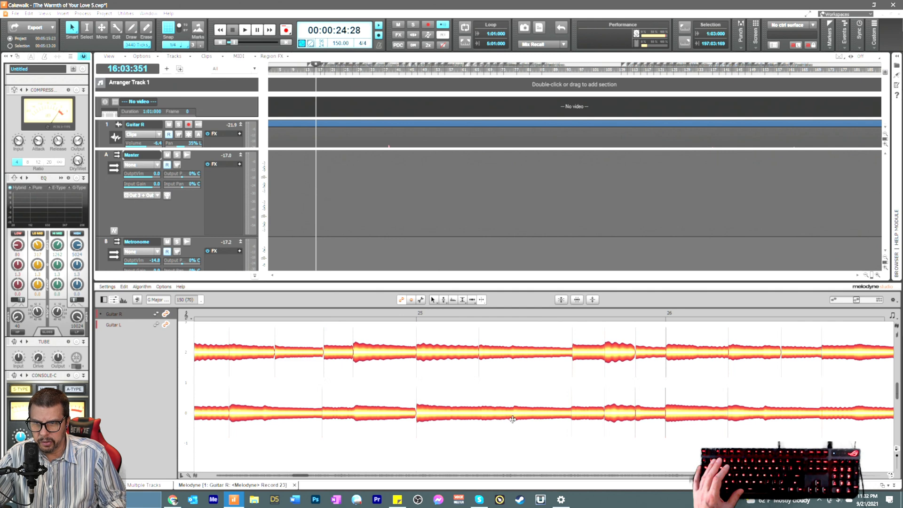
{"action": "double_click", "coordinate": [513, 417]}
{"action": "right_click", "coordinate": [510, 448]}
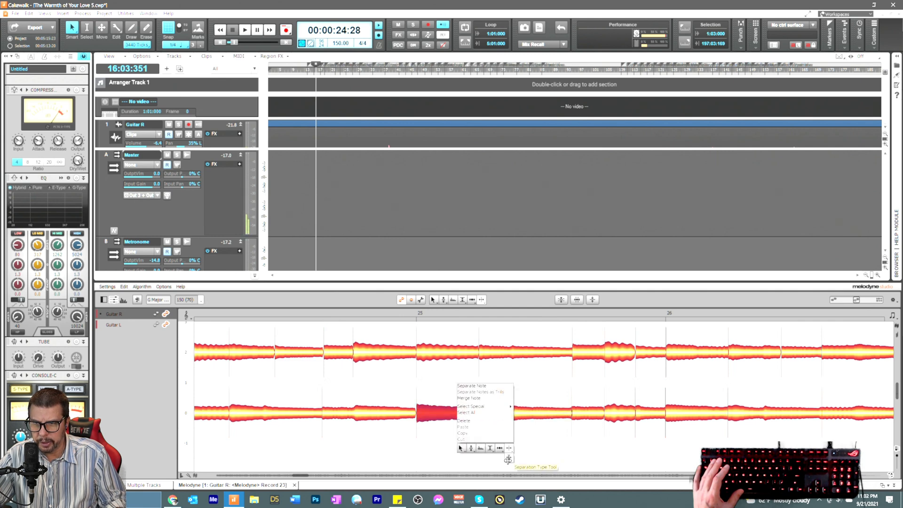
{"action": "left_click", "coordinate": [510, 448]}
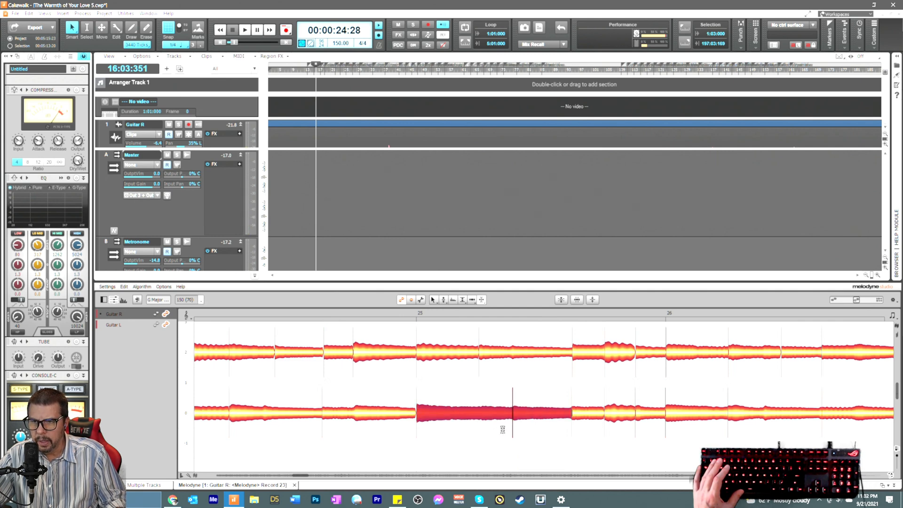
Step: Shift the split-off Guitar R note in bar 25 slightly earlier, onto the half beat after beat 2, with the Time tool
{"action": "right_click", "coordinate": [496, 433]}
{"action": "left_click", "coordinate": [491, 432]}
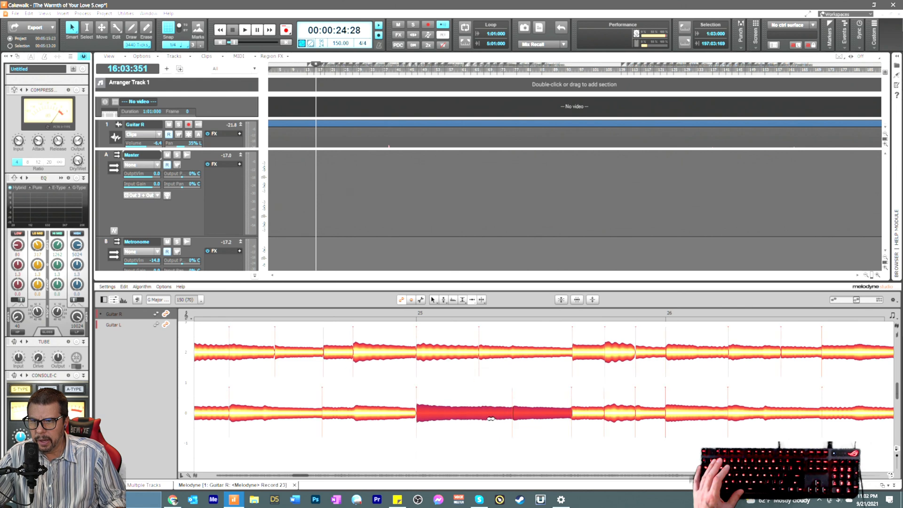
{"action": "left_click", "coordinate": [518, 416]}
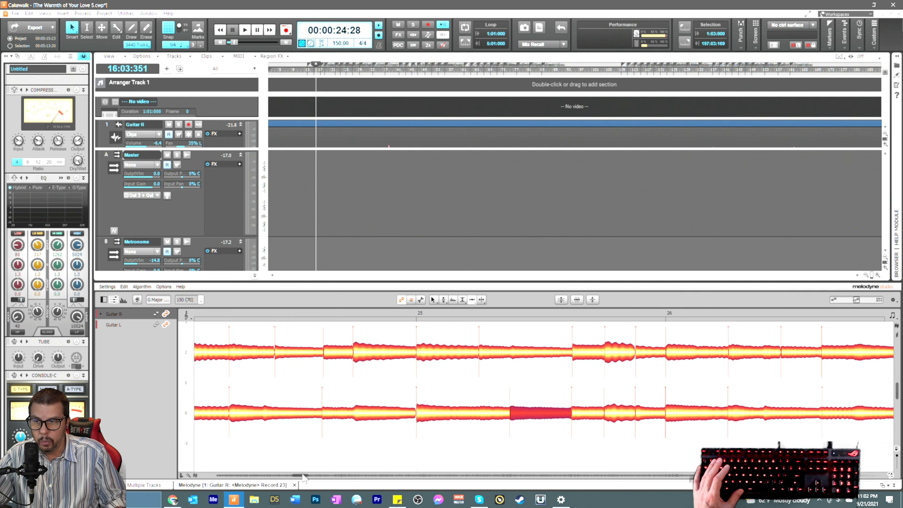
Step: Nudge the last Guitar L note of bar 27 slightly earlier, onto the half beat after beat 3
{"action": "left_click_drag", "start_coordinate": [302, 476], "coordinate": [304, 476]}
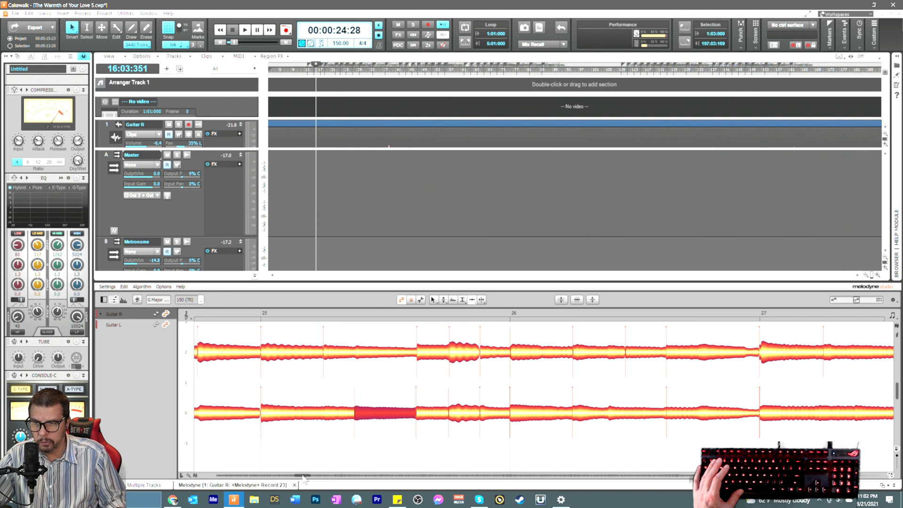
{"action": "left_click_drag", "start_coordinate": [303, 476], "coordinate": [310, 476]}
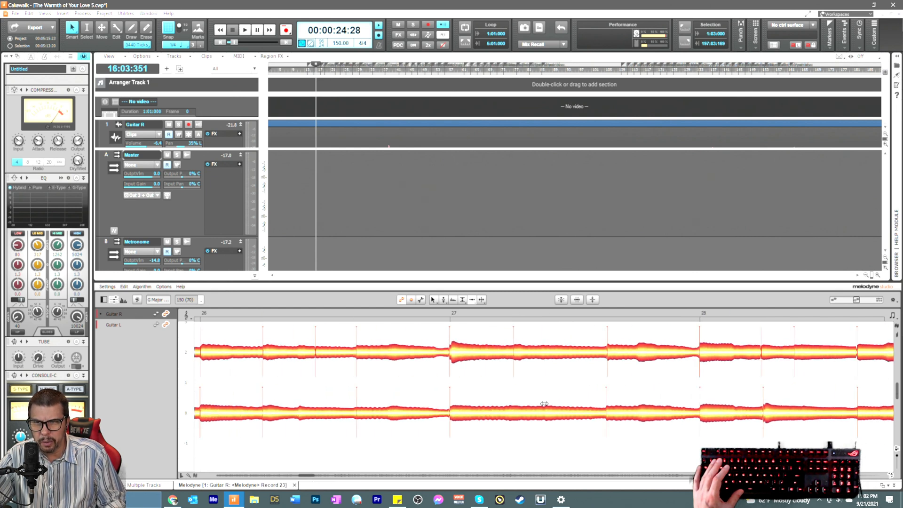
{"action": "left_click", "coordinate": [612, 356]}
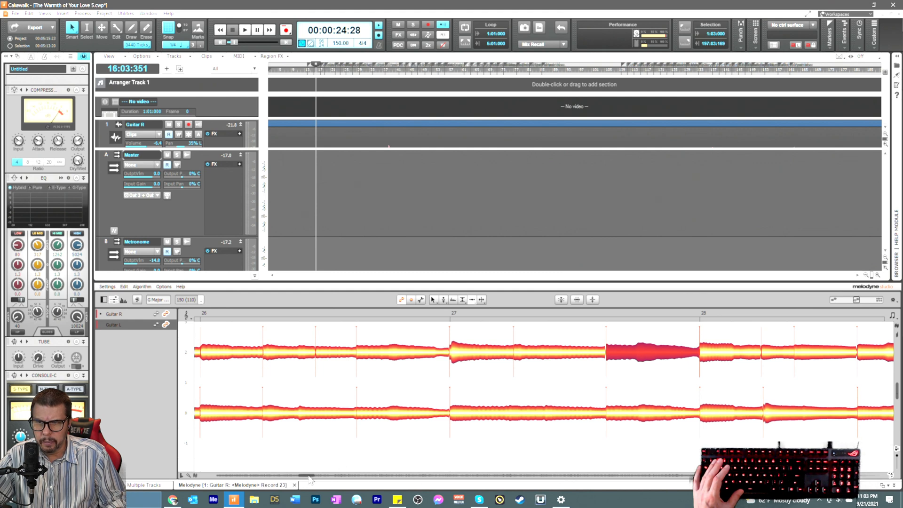
Step: Nudge the last Guitar R and Guitar L notes of bar 28 onto the half beat after beat 3
{"action": "left_click_drag", "start_coordinate": [309, 475], "coordinate": [312, 476]}
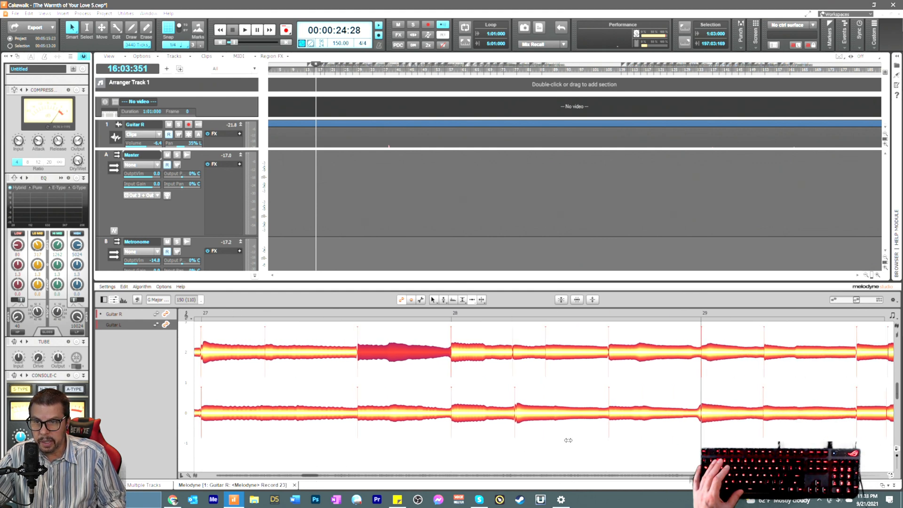
{"action": "left_click", "coordinate": [618, 414]}
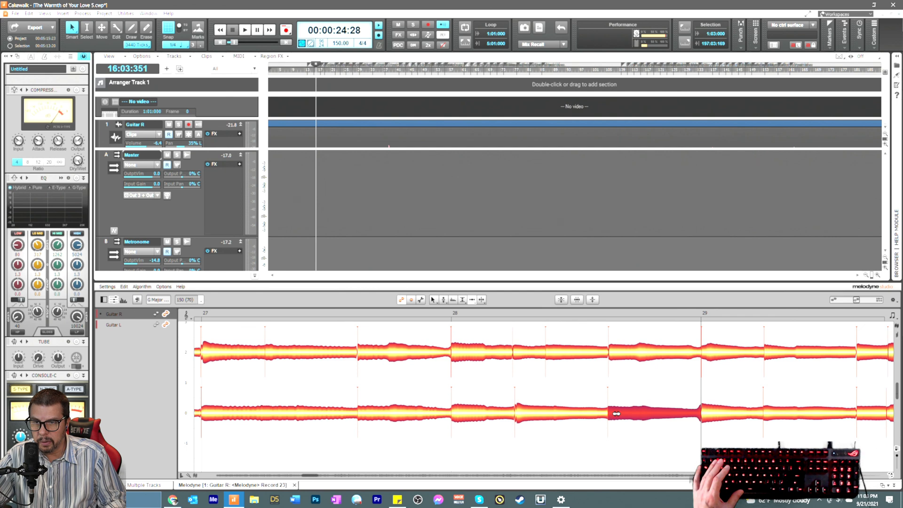
{"action": "left_click", "coordinate": [615, 358]}
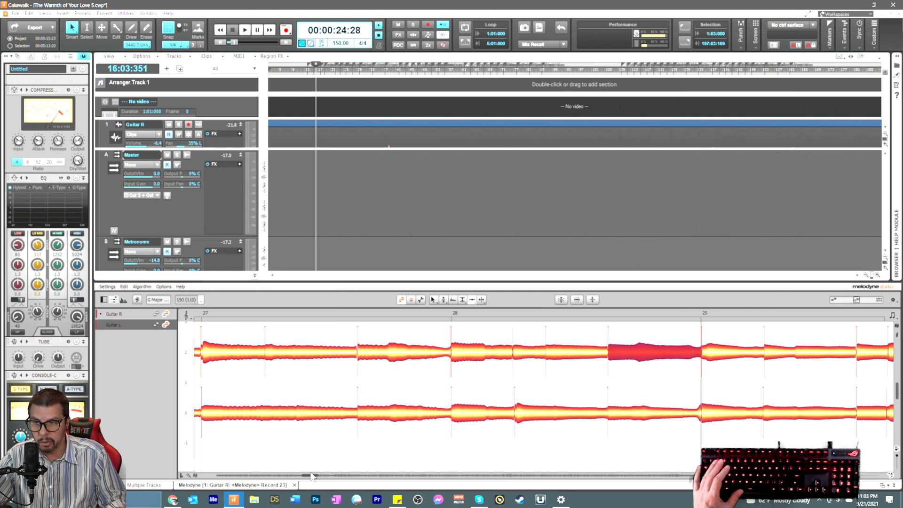
Step: Nudge the Guitar R note at beat 4 of bar 29 and the first Guitar L note of bar 30 onto the beat grid
{"action": "left_click_drag", "start_coordinate": [309, 475], "coordinate": [313, 476]}
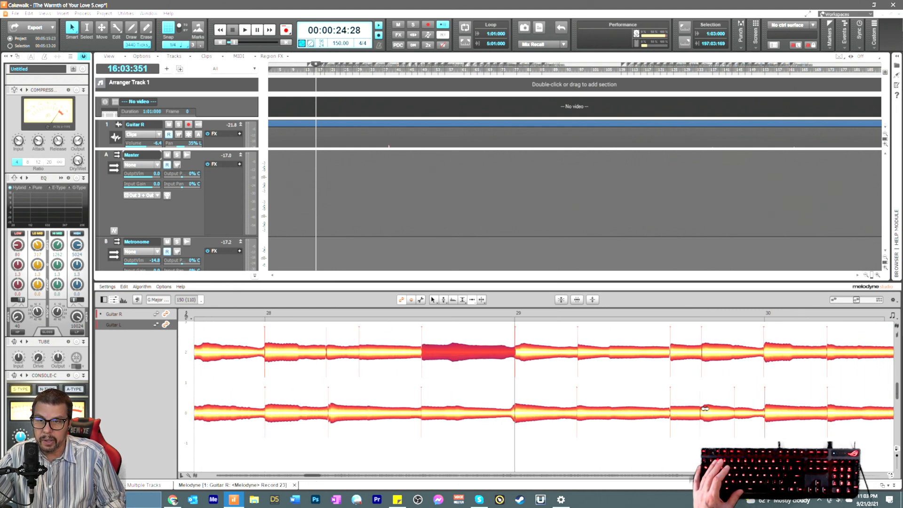
{"action": "left_click", "coordinate": [705, 409]}
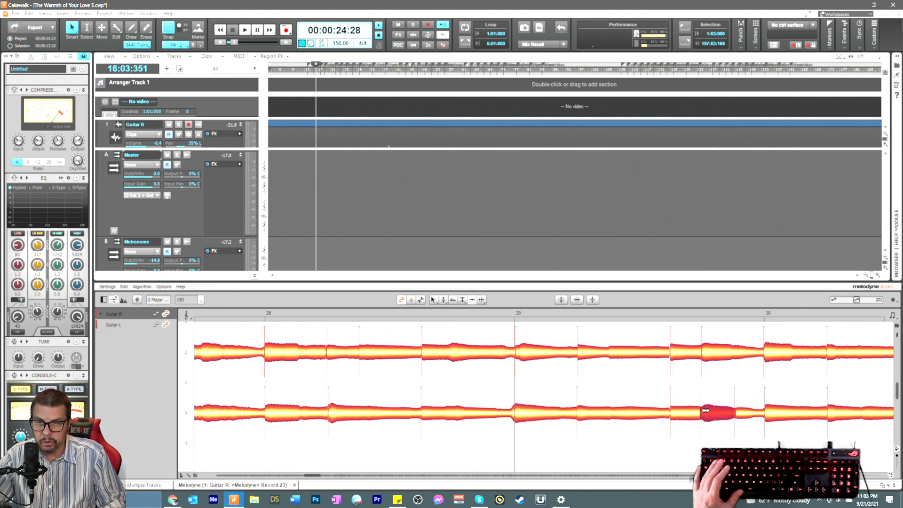
{"action": "left_click", "coordinate": [769, 355]}
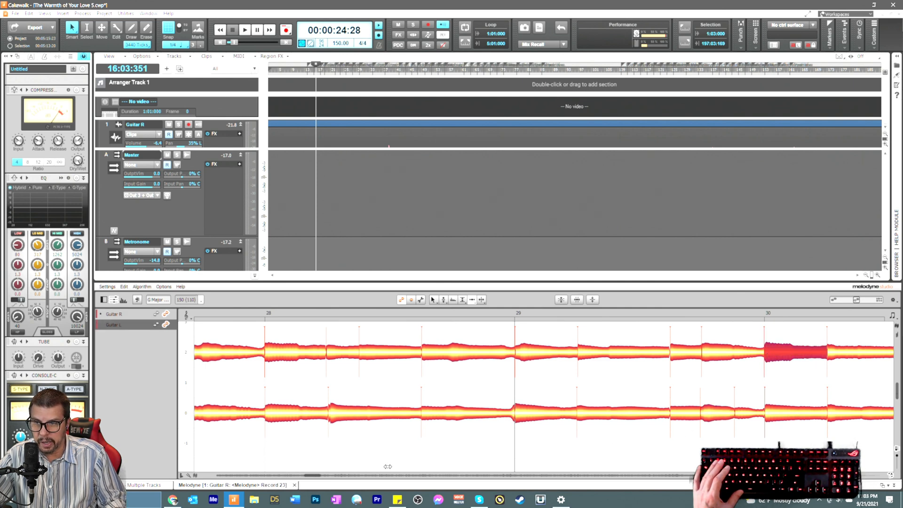
Step: Split the last Guitar L note of bar 30 at the attack just before beat 4 and change the new separation's type
{"action": "scroll", "coordinate": [314, 478], "scroll_direction": "right", "scroll_amount": 2}
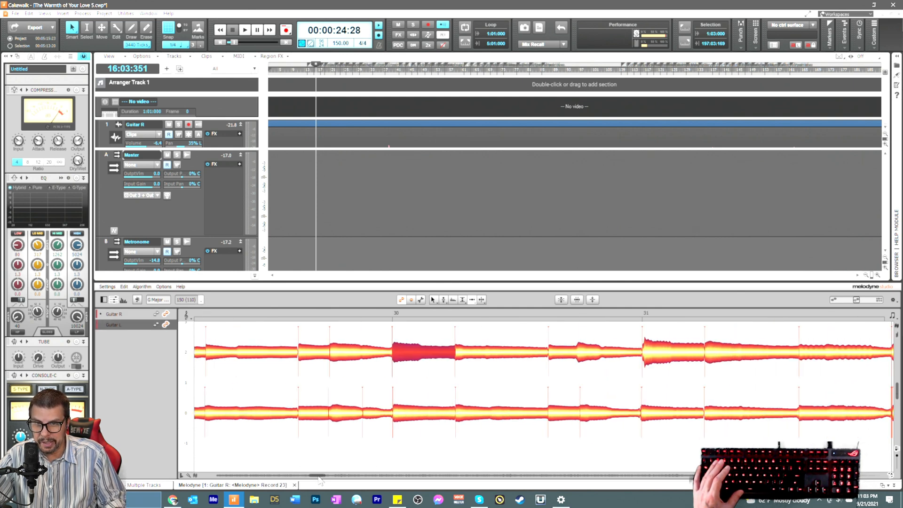
{"action": "right_click", "coordinate": [547, 378]}
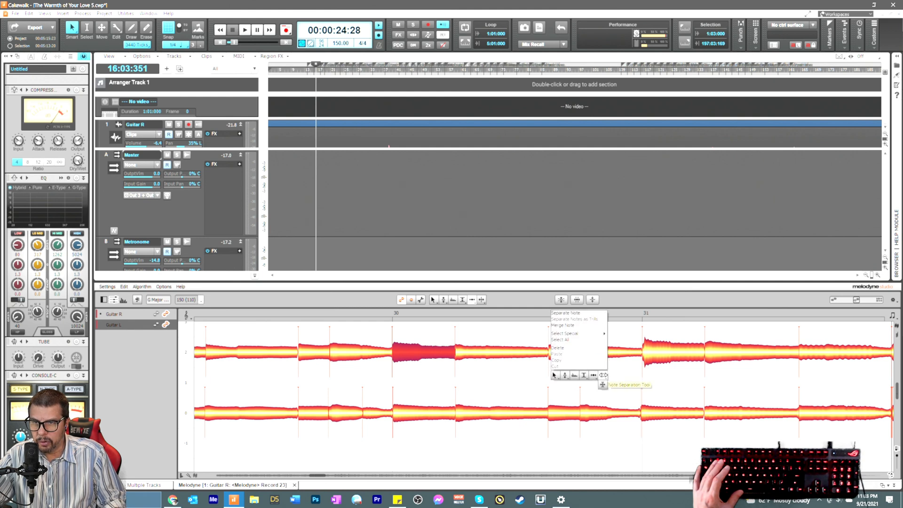
{"action": "left_click", "coordinate": [577, 357]}
{"action": "double_click", "coordinate": [577, 354]}
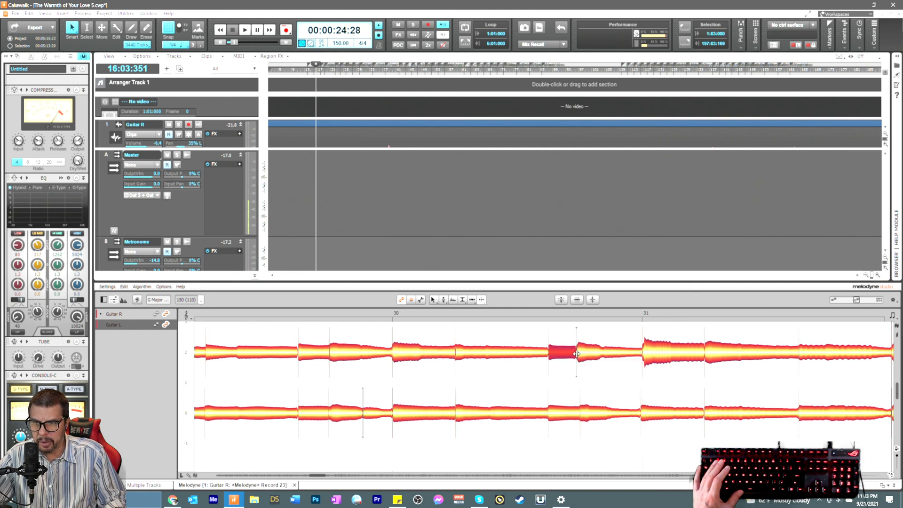
{"action": "right_click", "coordinate": [575, 368]}
{"action": "left_click", "coordinate": [575, 380]}
{"action": "left_click", "coordinate": [577, 369]}
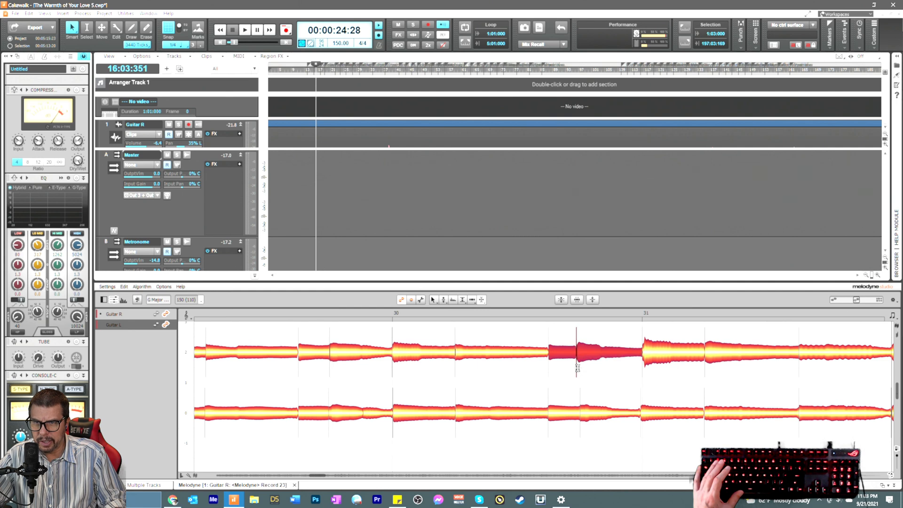
Step: Shift the split-off Guitar L note in bar 30 slightly later, onto beat 4, with the Time tool
{"action": "right_click", "coordinate": [566, 375]}
{"action": "left_click", "coordinate": [568, 371]}
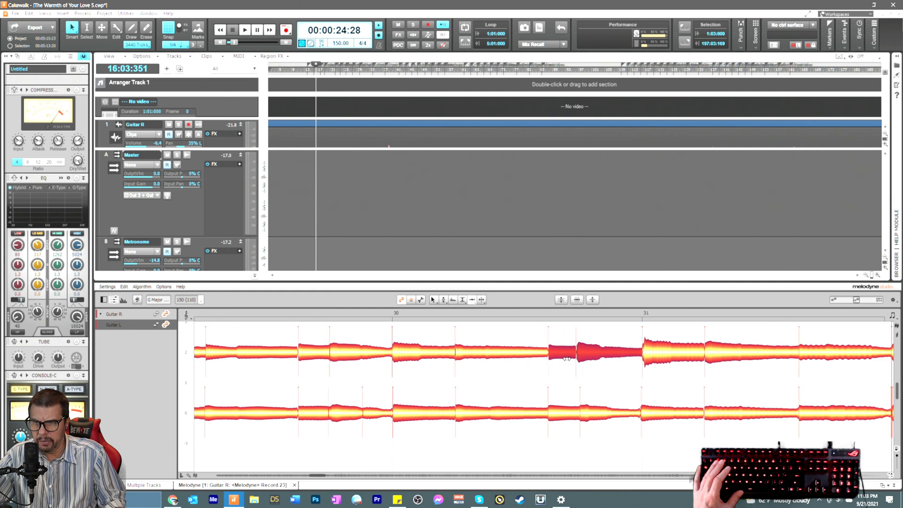
{"action": "left_click", "coordinate": [590, 375]}
{"action": "left_click_drag", "start_coordinate": [580, 355], "coordinate": [583, 356]}
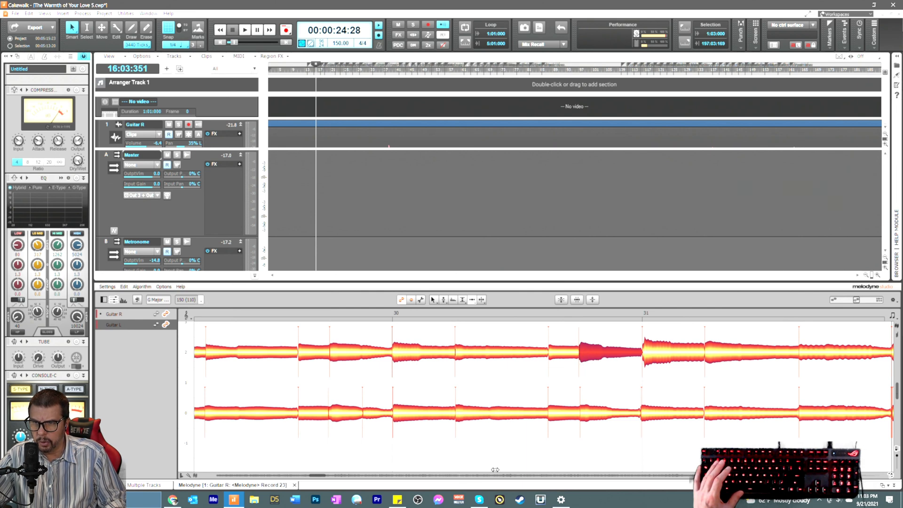
Step: Shift the last Guitar L note of bar 33 slightly earlier, onto the half beat after beat 3
{"action": "left_click_drag", "start_coordinate": [316, 477], "coordinate": [320, 477]}
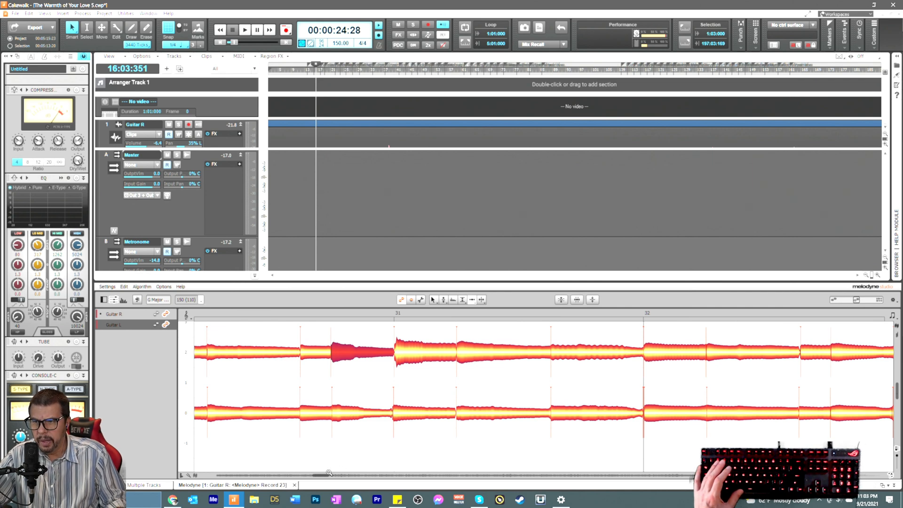
{"action": "scroll", "coordinate": [324, 478], "scroll_direction": "right", "scroll_amount": 3}
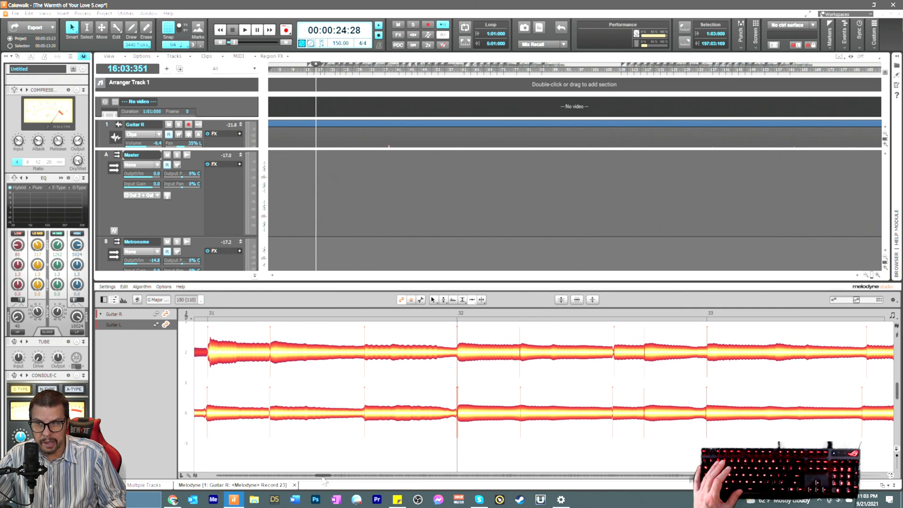
{"action": "scroll", "coordinate": [324, 478], "scroll_direction": "right", "scroll_amount": 4}
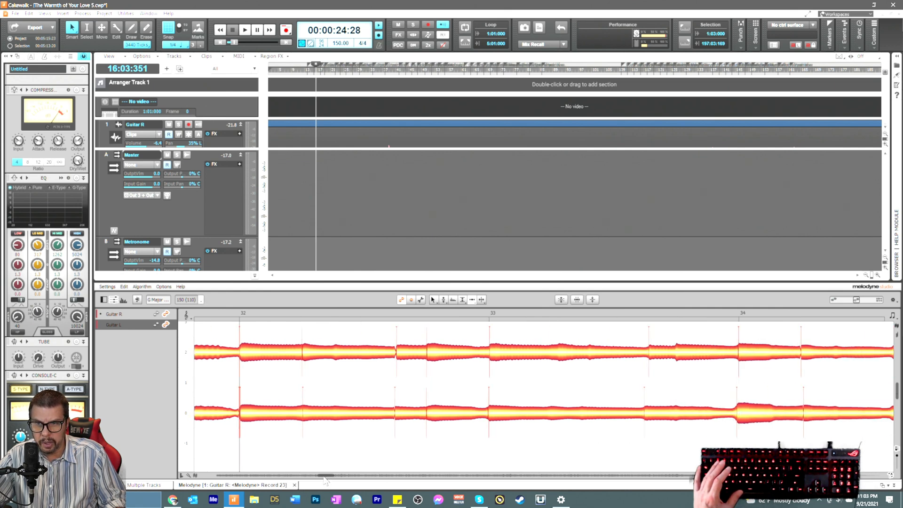
{"action": "left_click_drag", "start_coordinate": [651, 361], "coordinate": [648, 359]}
Step: Split the last Guitar L note of bar 33 just before beat 4 and change the new separation's type
{"action": "right_click", "coordinate": [671, 376]}
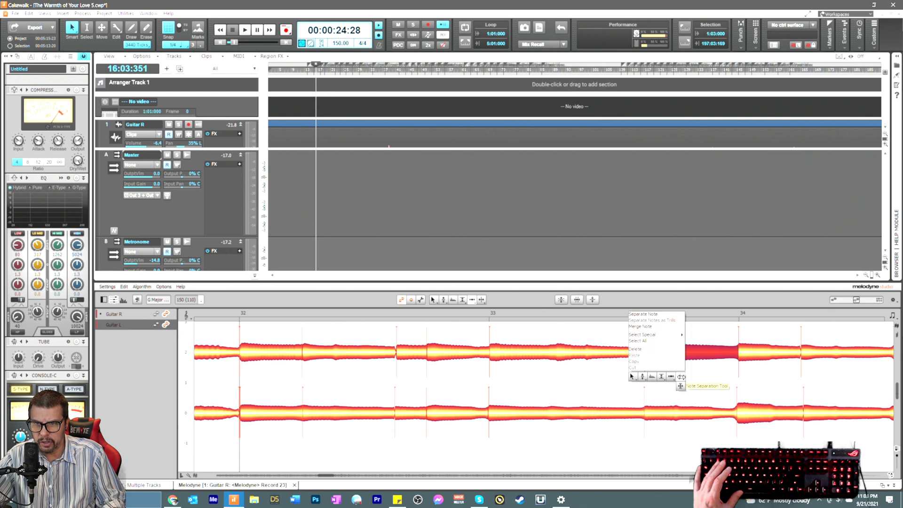
{"action": "left_click", "coordinate": [672, 358]}
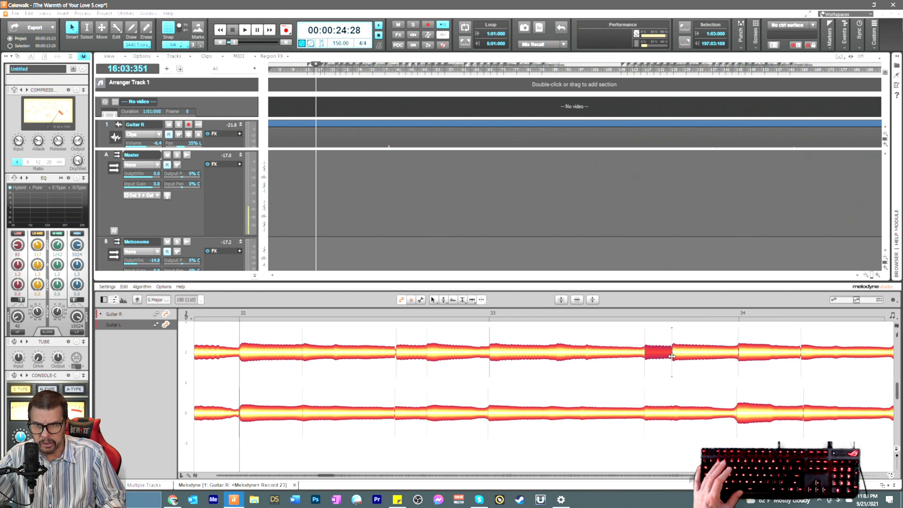
{"action": "right_click", "coordinate": [670, 375]}
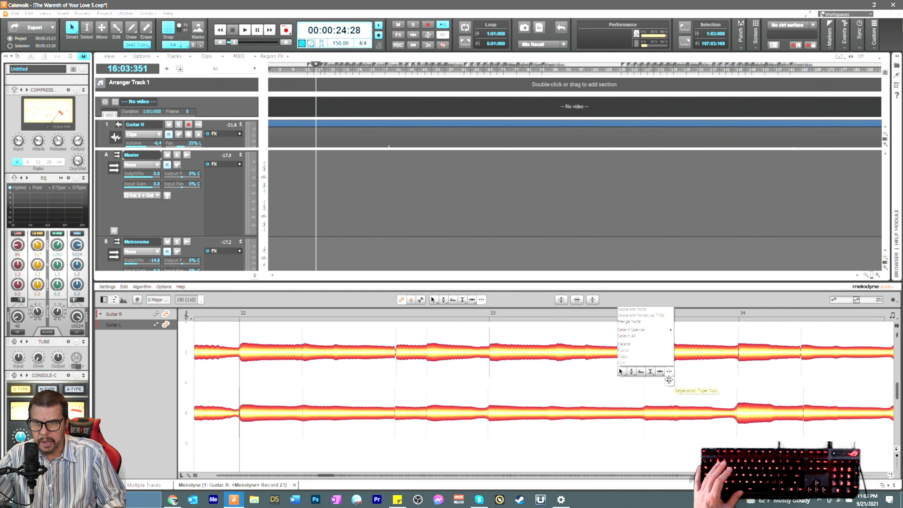
{"action": "left_click", "coordinate": [669, 379]}
{"action": "right_click", "coordinate": [673, 376]}
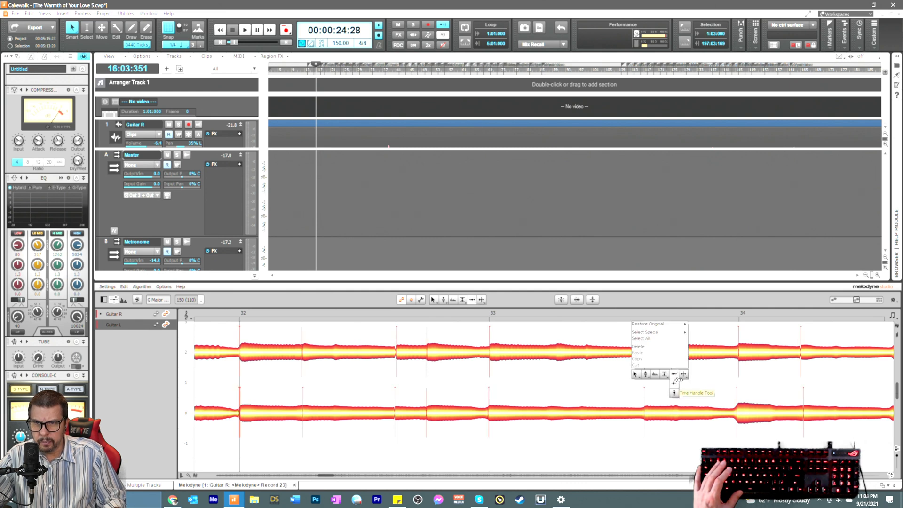
{"action": "left_click", "coordinate": [677, 375]}
{"action": "left_click", "coordinate": [673, 369]}
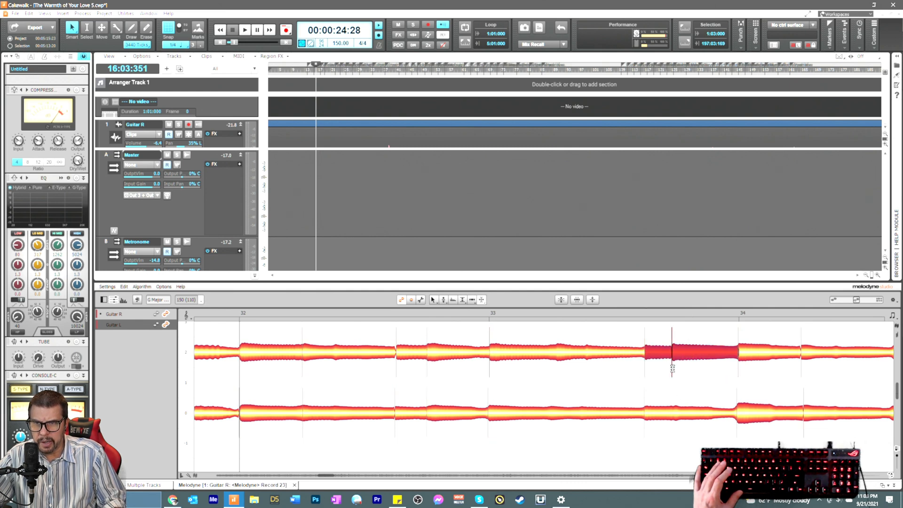
Step: Shift the split-off Guitar L note in bar 33 slightly later, onto beat 4, with the Time tool
{"action": "right_click", "coordinate": [673, 369]}
{"action": "left_click", "coordinate": [658, 366]}
{"action": "left_click", "coordinate": [658, 366]}
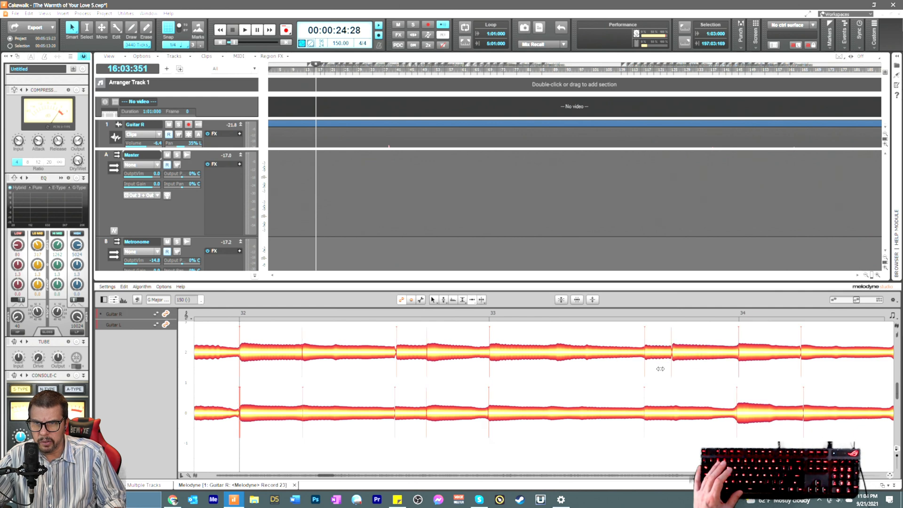
{"action": "left_click", "coordinate": [689, 344]}
{"action": "left_click_drag", "start_coordinate": [678, 351], "coordinate": [680, 352]}
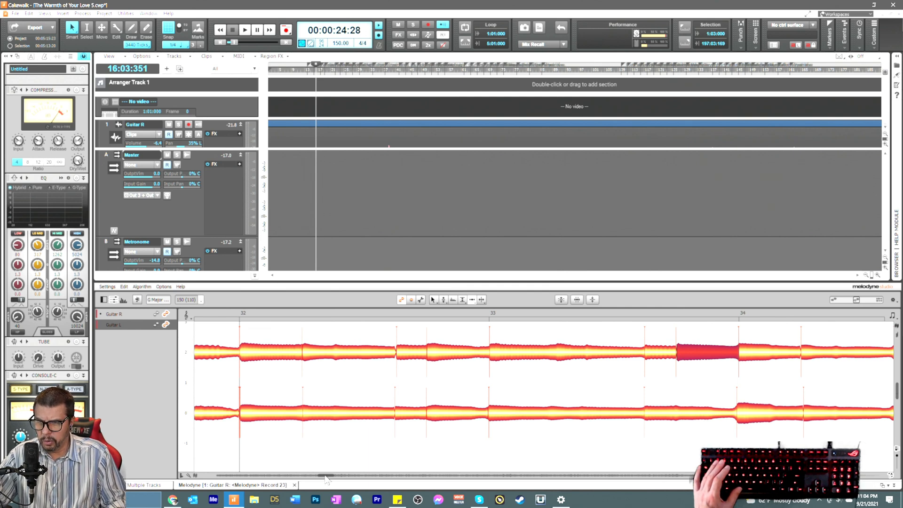
Step: Split the second Guitar R note of bar 34 just before the half beat after beat 3 and change the new separation's type
{"action": "left_click_drag", "start_coordinate": [326, 478], "coordinate": [330, 477]}
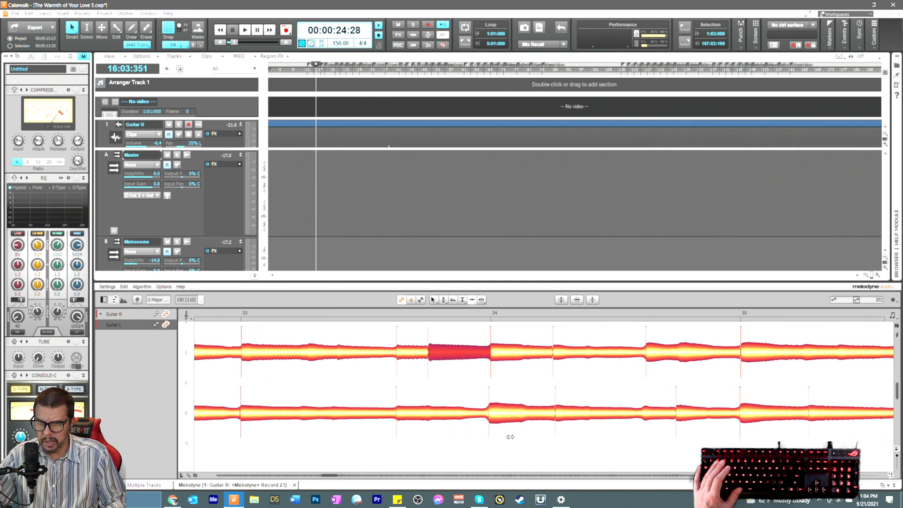
{"action": "right_click", "coordinate": [649, 416]}
{"action": "left_click", "coordinate": [662, 434]}
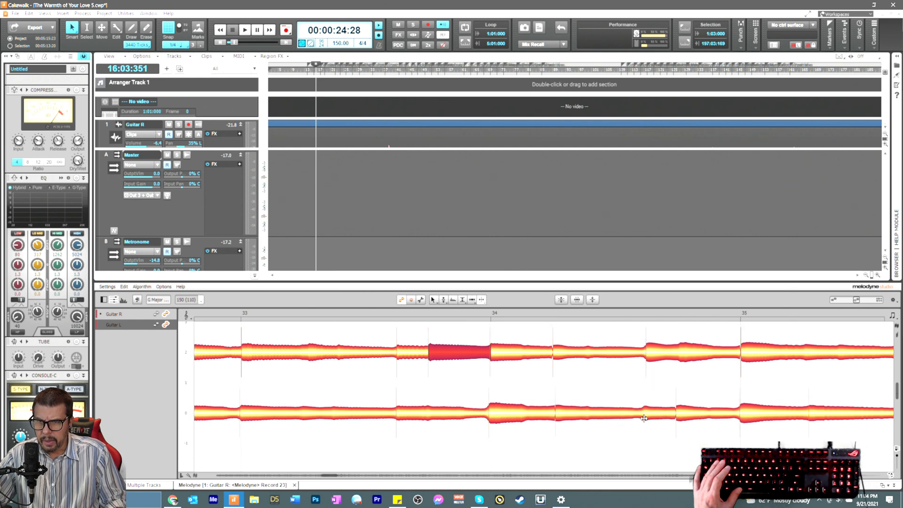
{"action": "left_click", "coordinate": [644, 418]}
{"action": "right_click", "coordinate": [633, 440]}
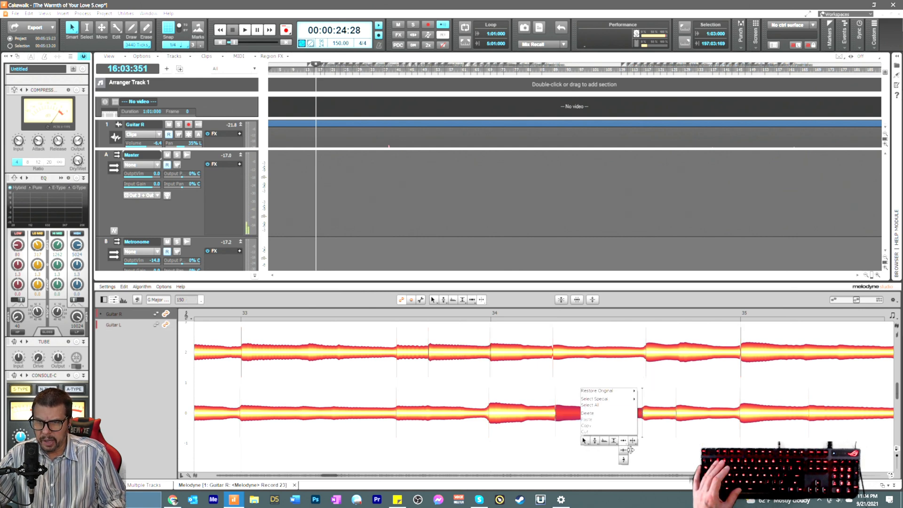
{"action": "left_click", "coordinate": [633, 450]}
{"action": "left_click", "coordinate": [643, 416]}
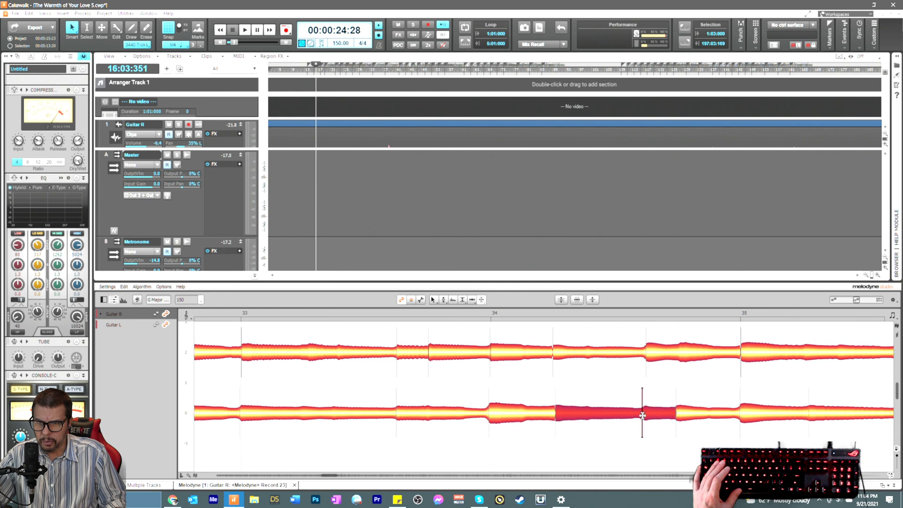
Step: Shift bar 34's split-off Guitar R note later onto the half beat after beat 3, and nudge the bar's first two Guitar R notes toward the grid
{"action": "right_click", "coordinate": [633, 429]}
{"action": "left_click", "coordinate": [623, 429]}
{"action": "left_click", "coordinate": [631, 423]}
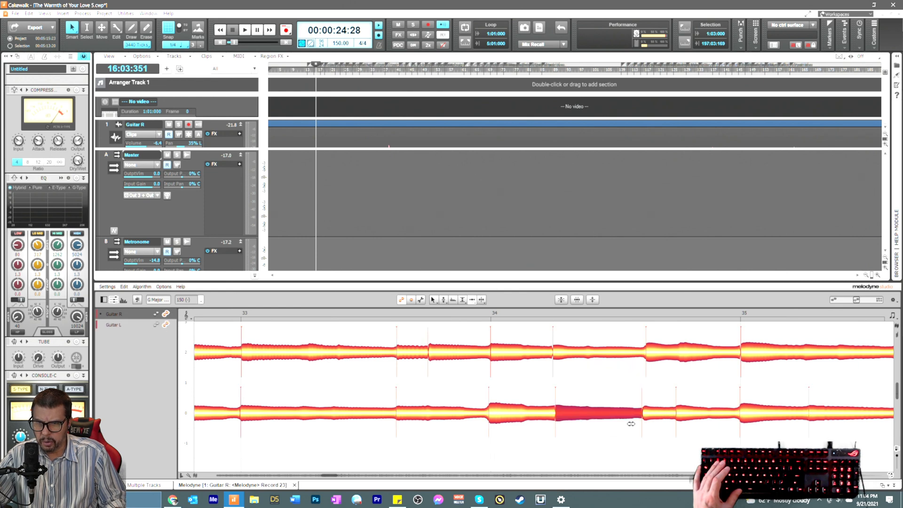
{"action": "left_click", "coordinate": [654, 393]}
{"action": "left_click", "coordinate": [650, 412]}
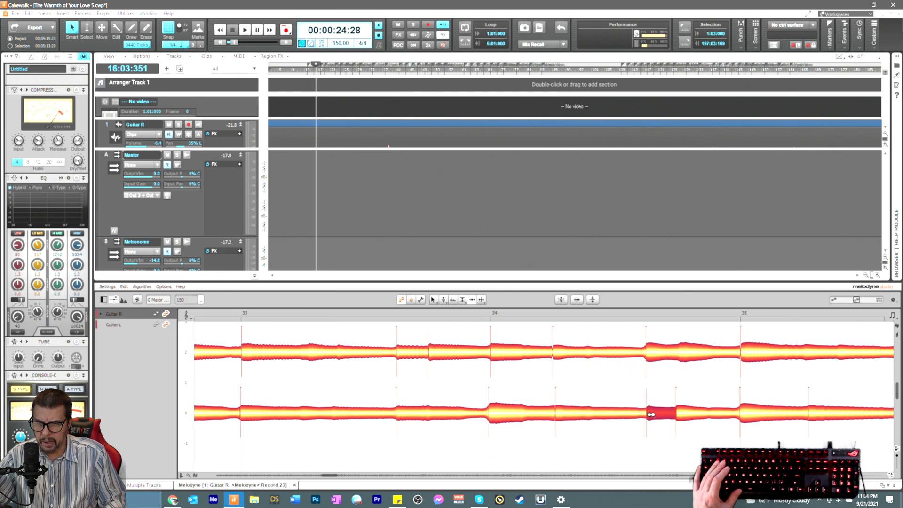
{"action": "left_click", "coordinate": [564, 416]}
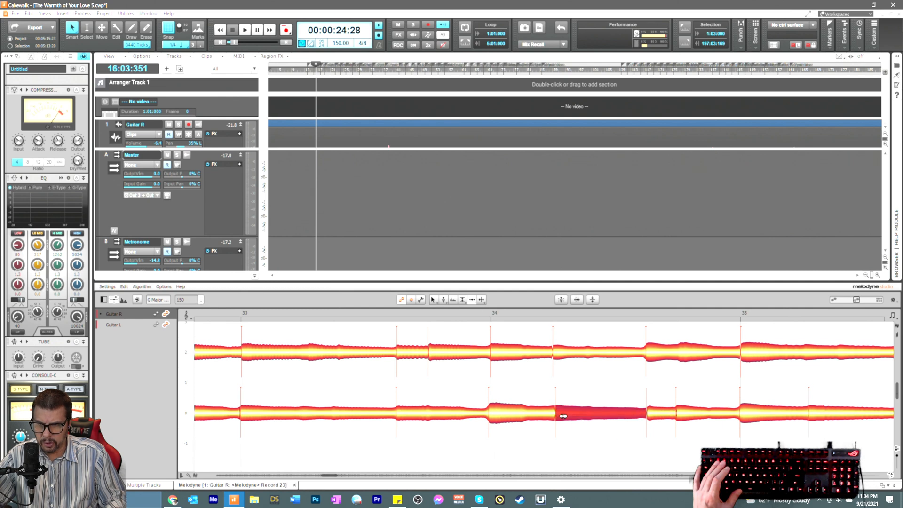
{"action": "left_click", "coordinate": [495, 417]}
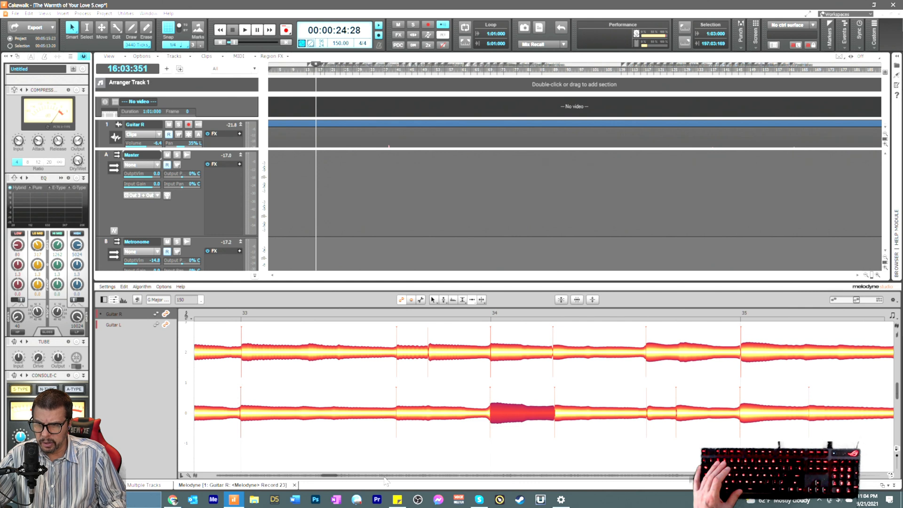
Step: In bar 35, nudge the second Guitar R note earlier toward beat 2, and split the Guitar L note at beat 3's half beat and just before beat 4
{"action": "left_click_drag", "start_coordinate": [329, 477], "coordinate": [334, 478]}
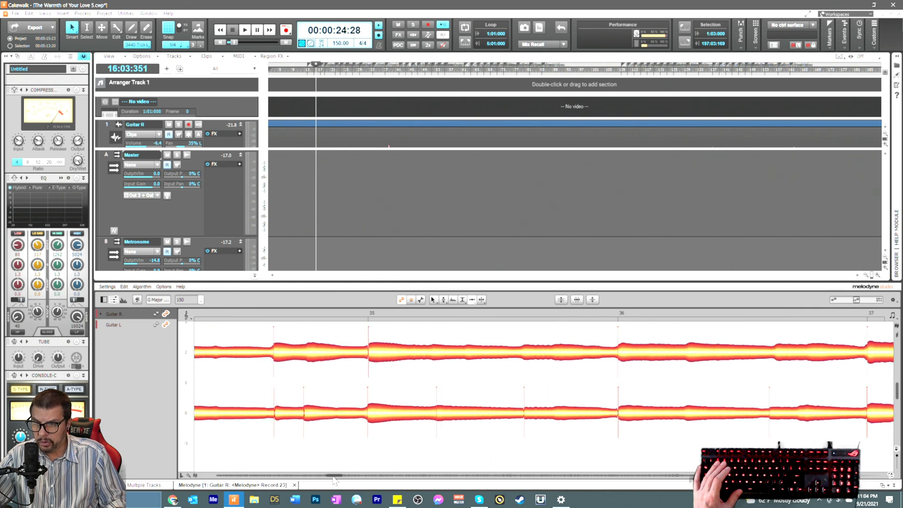
{"action": "left_click", "coordinate": [438, 418]}
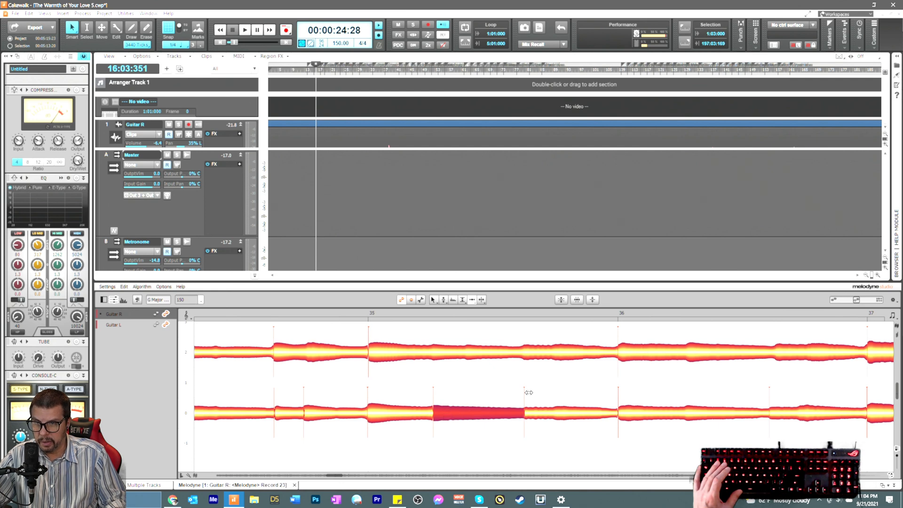
{"action": "right_click", "coordinate": [544, 378]}
{"action": "left_click", "coordinate": [554, 380]}
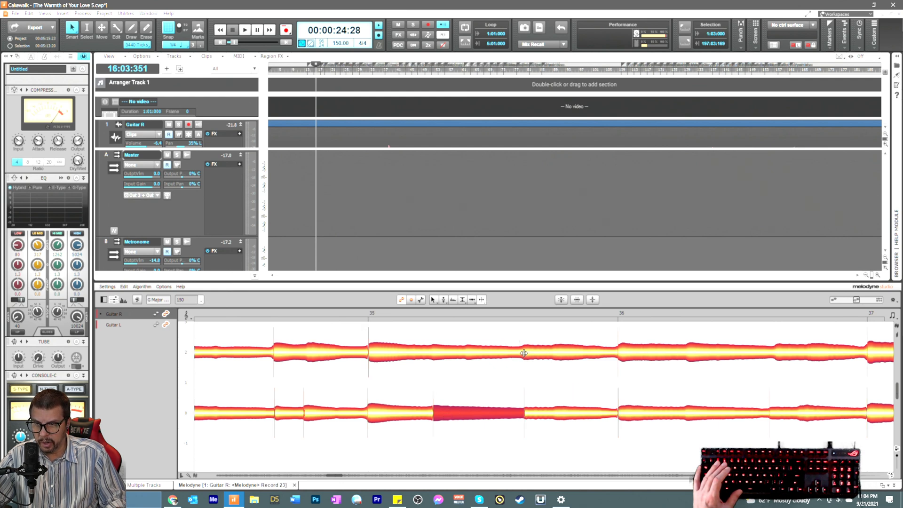
{"action": "left_click", "coordinate": [523, 354]}
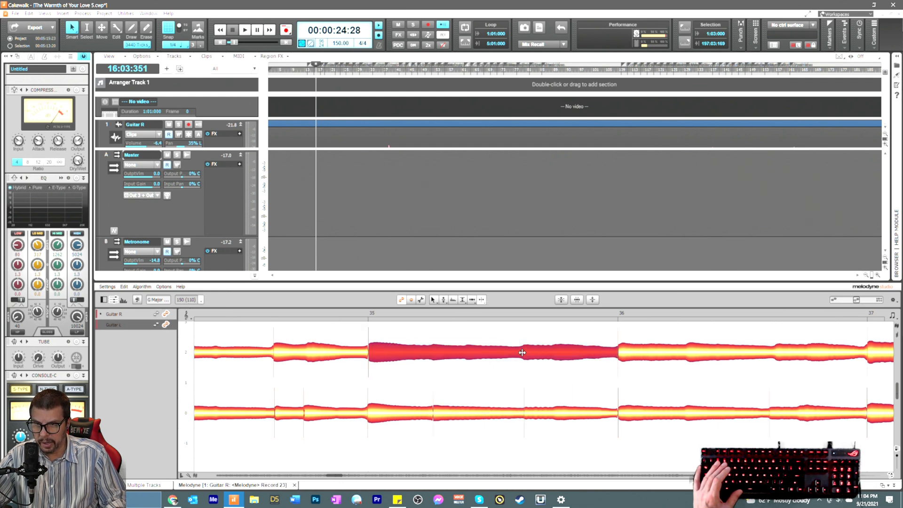
{"action": "left_click", "coordinate": [554, 356]}
{"action": "left_click", "coordinate": [554, 354]}
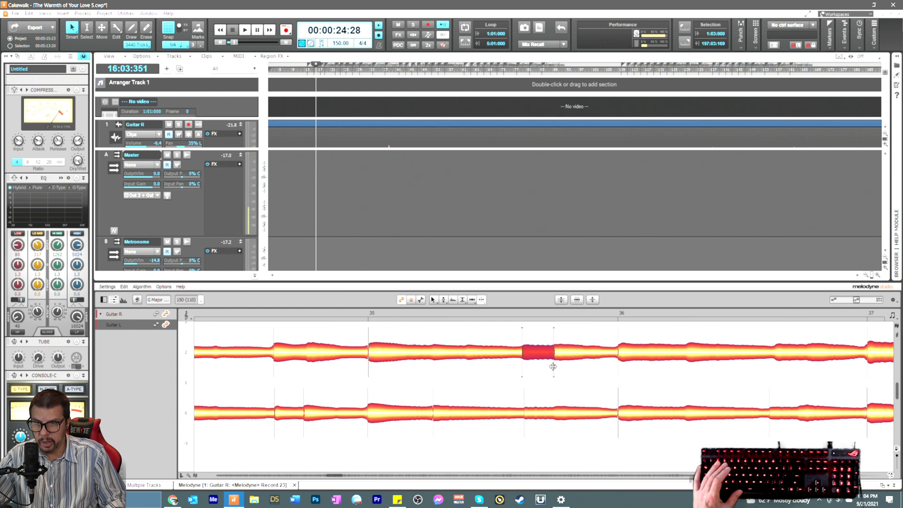
Step: Change the separation type of both new splits in bar 35's Guitar L note
{"action": "right_click", "coordinate": [552, 373]}
{"action": "left_click", "coordinate": [552, 379]}
{"action": "double_click", "coordinate": [554, 371]}
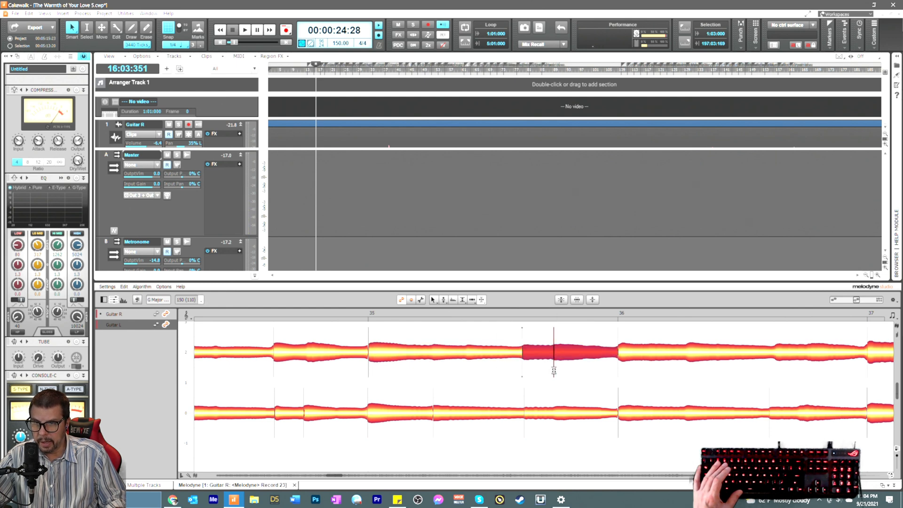
{"action": "double_click", "coordinate": [522, 371]}
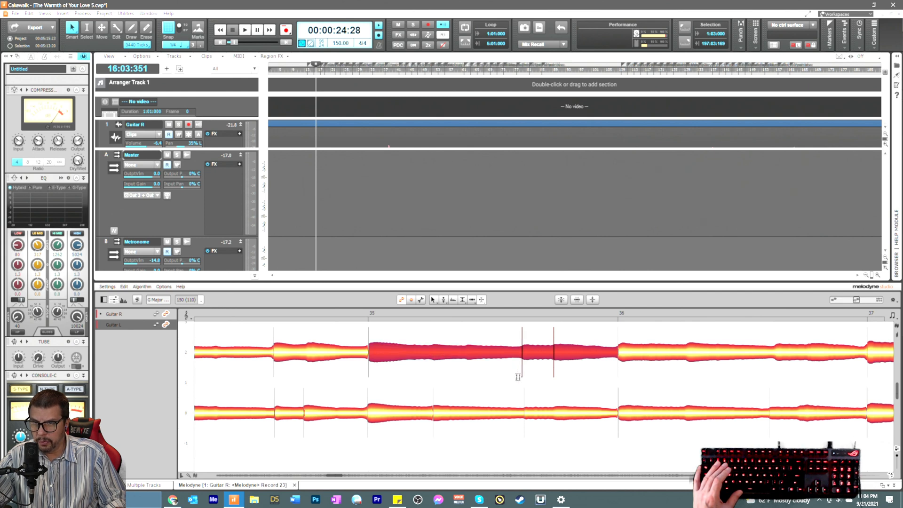
Step: With the Time tool, nudge bar 35's two split-off Guitar L notes and bar 36's last Guitar R note slightly later onto the grid
{"action": "right_click", "coordinate": [510, 376]}
{"action": "left_click", "coordinate": [508, 367]}
{"action": "right_click", "coordinate": [518, 374]}
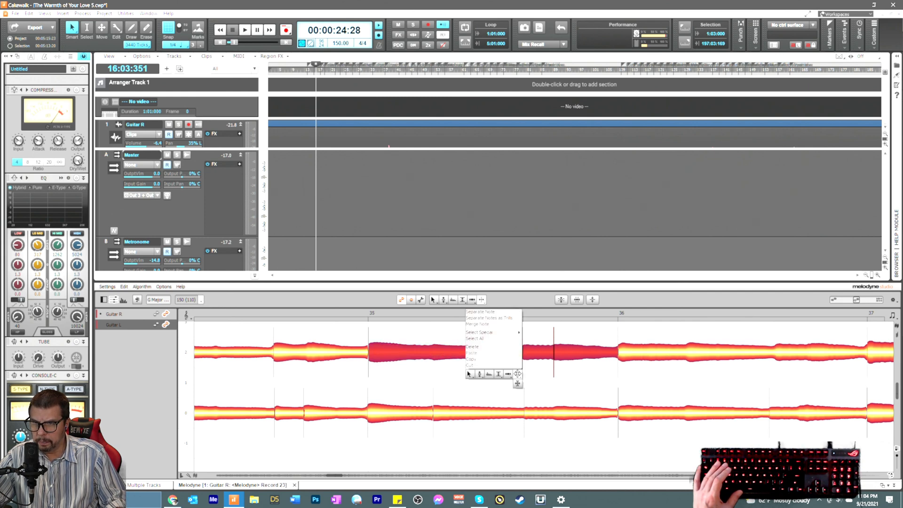
{"action": "left_click", "coordinate": [508, 374]}
{"action": "left_click", "coordinate": [510, 372]}
{"action": "left_click", "coordinate": [526, 360]}
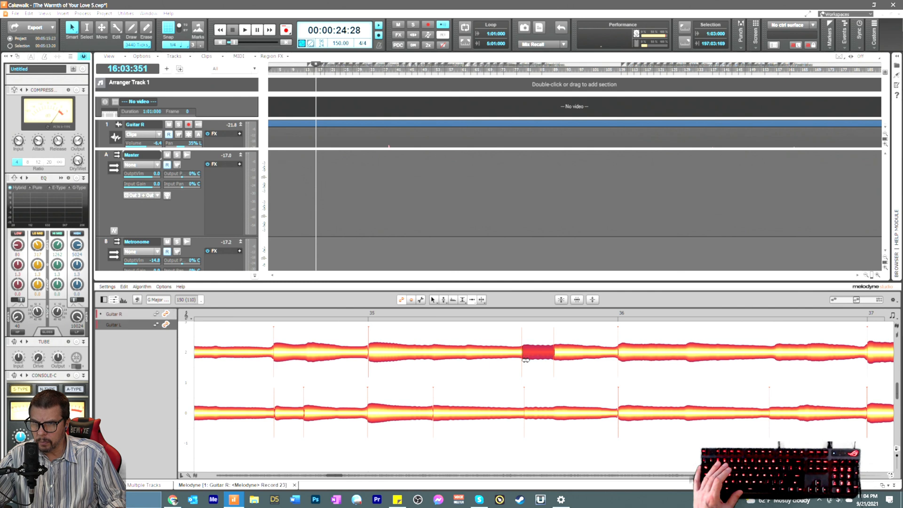
{"action": "left_click", "coordinate": [556, 359]}
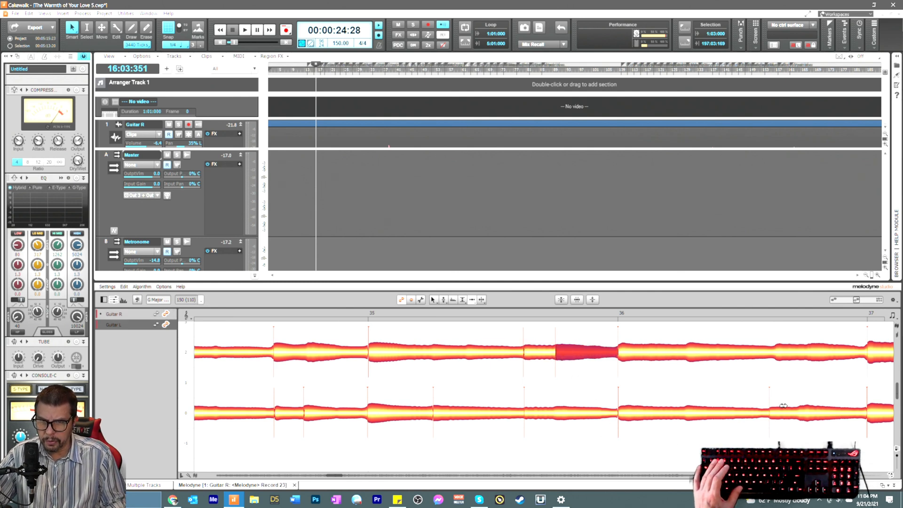
{"action": "left_click", "coordinate": [780, 411]}
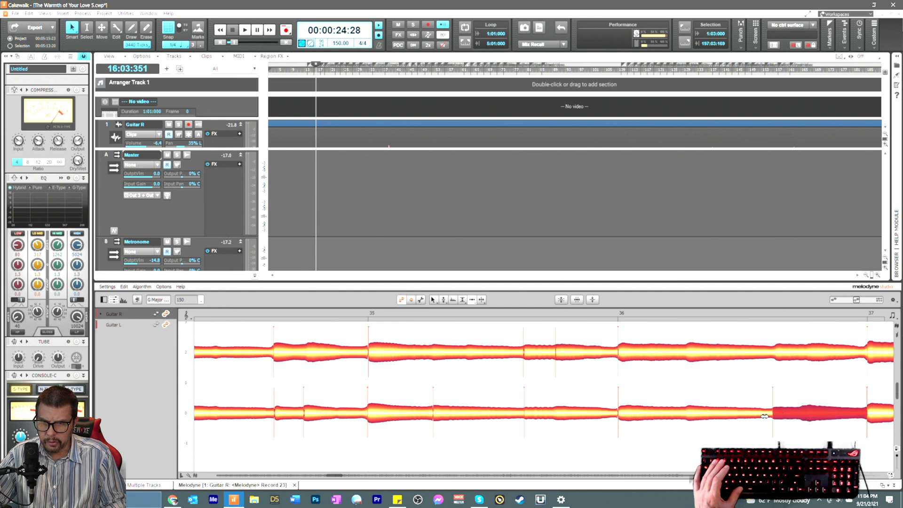
Step: Split both guitars' notes just after beat 2 of bar 36, and split Guitar L again at the half beat after beat 3
{"action": "right_click", "coordinate": [682, 376]}
{"action": "left_click", "coordinate": [696, 387]}
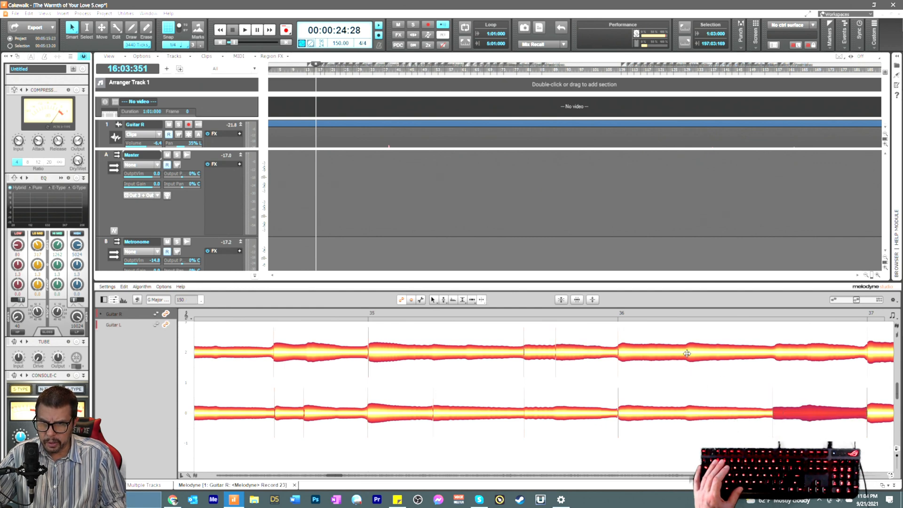
{"action": "double_click", "coordinate": [687, 353]}
{"action": "double_click", "coordinate": [686, 407]}
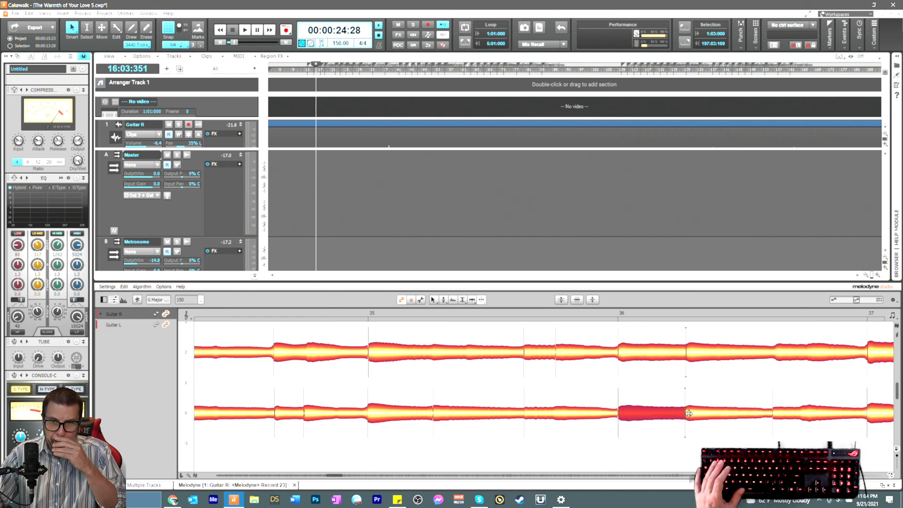
{"action": "left_click", "coordinate": [774, 354]}
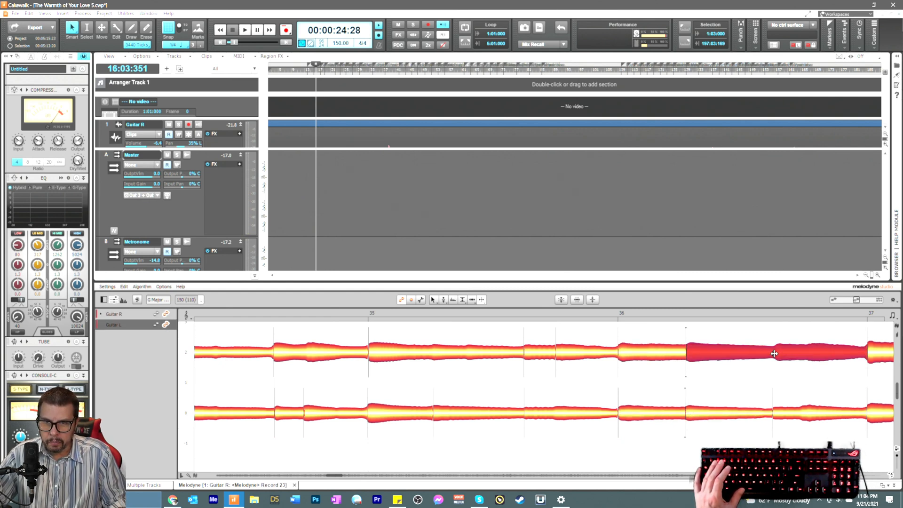
Step: Change the separation type of bar 36's two new Guitar L splits and its new Guitar R split
{"action": "right_click", "coordinate": [771, 366]}
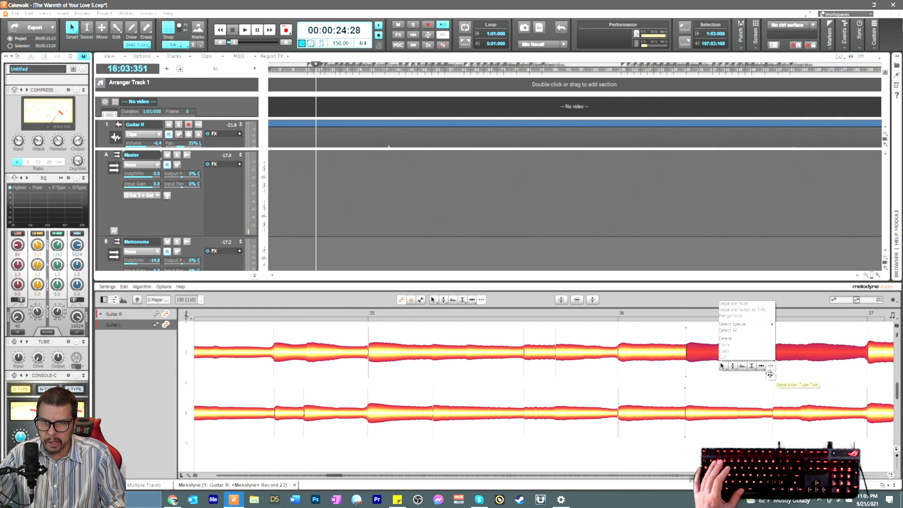
{"action": "left_click", "coordinate": [771, 366]}
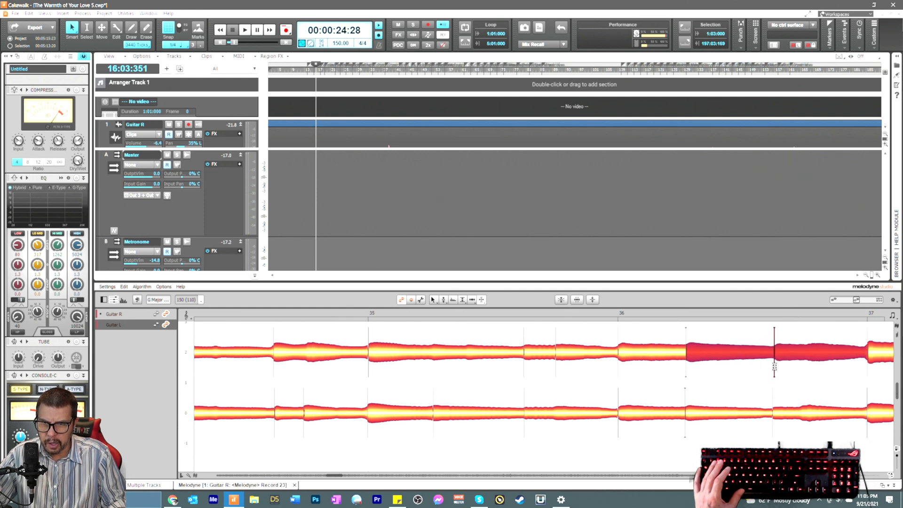
{"action": "left_click", "coordinate": [687, 372]}
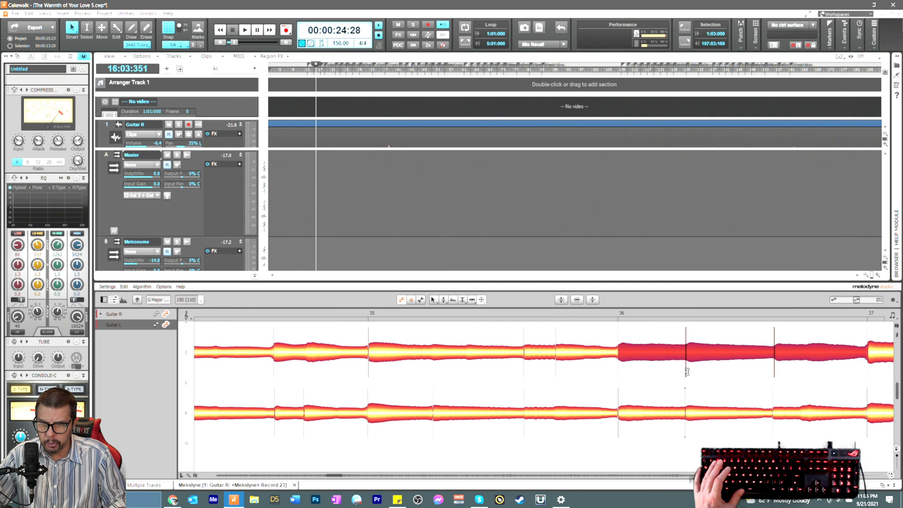
{"action": "left_click", "coordinate": [686, 424]}
Step: Shift the second Guitar R and second Guitar L notes of bar 36 slightly earlier onto beat 2 with the Time tool
{"action": "right_click", "coordinate": [706, 440]}
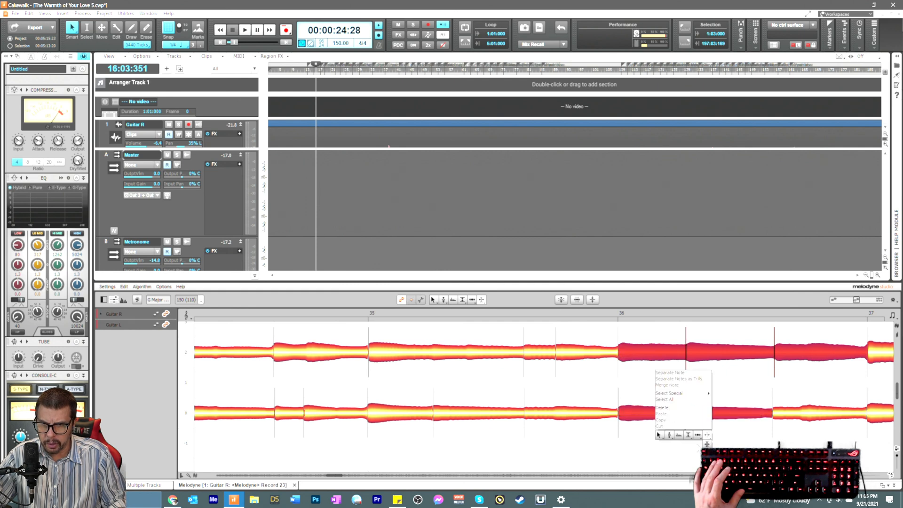
{"action": "left_click", "coordinate": [697, 436]}
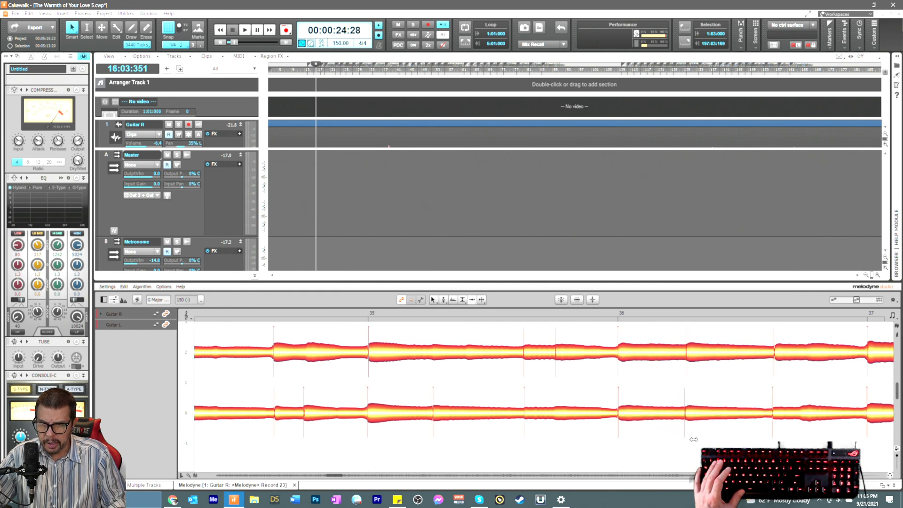
{"action": "left_click", "coordinate": [691, 412]}
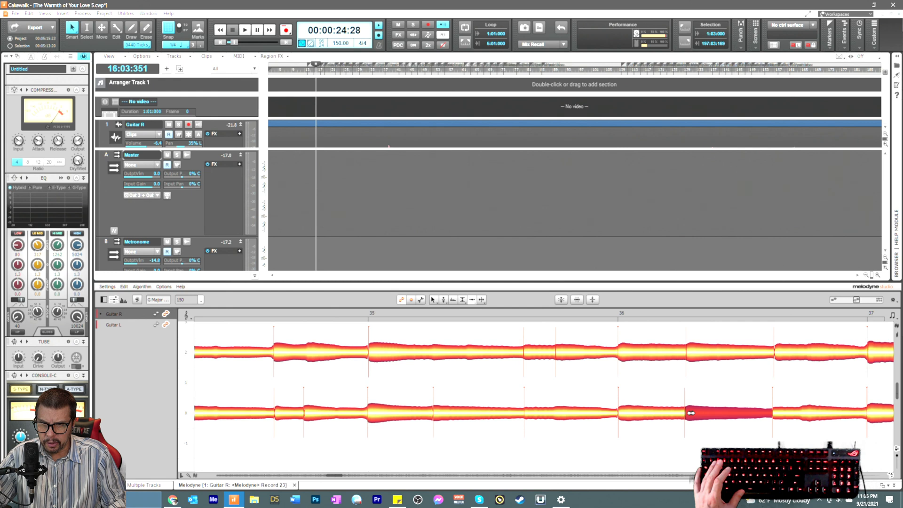
{"action": "left_click", "coordinate": [692, 359]}
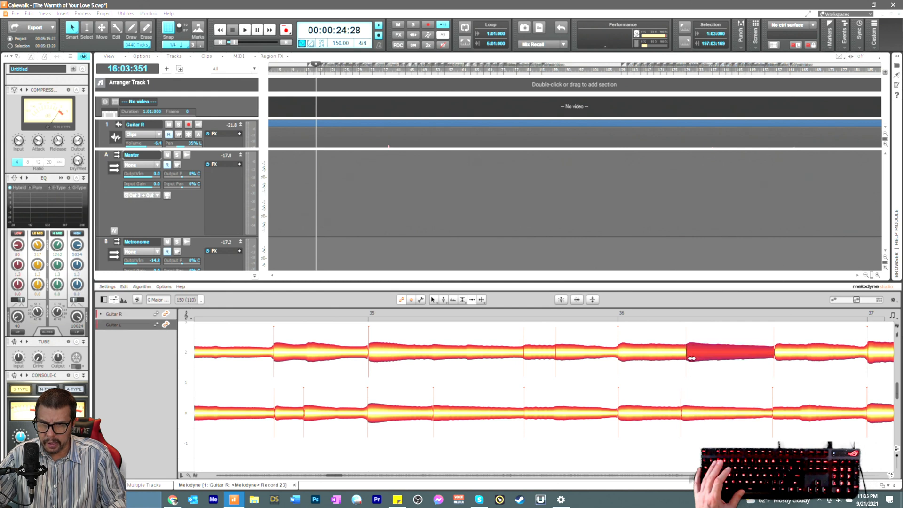
Step: Split bar 36's last Guitar R note just before beat 4 with a changed separation type, and shift the split-off note later onto the beat
{"action": "right_click", "coordinate": [771, 369]}
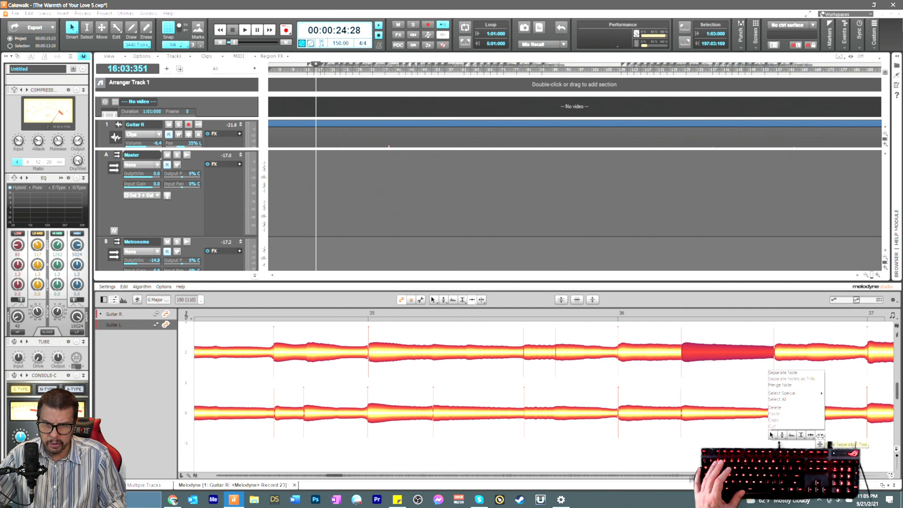
{"action": "left_click", "coordinate": [821, 436]}
{"action": "left_click", "coordinate": [801, 416]}
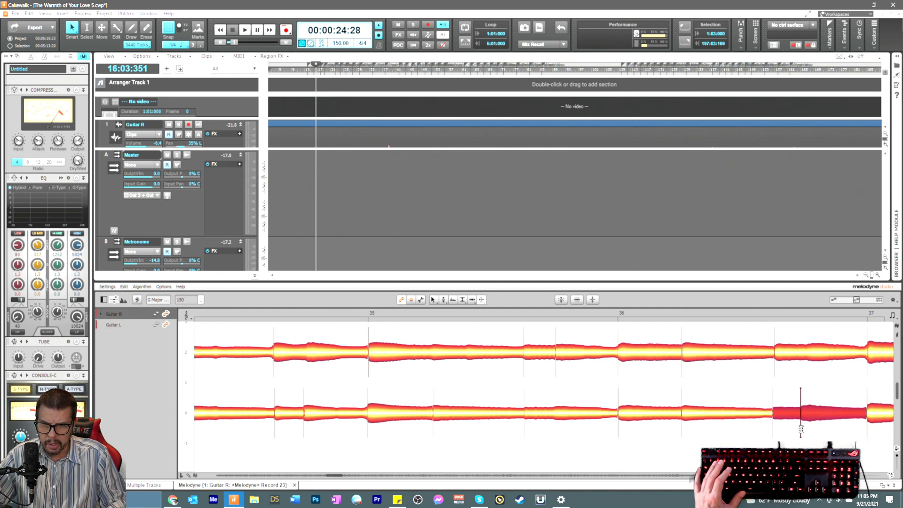
{"action": "left_click", "coordinate": [813, 396]}
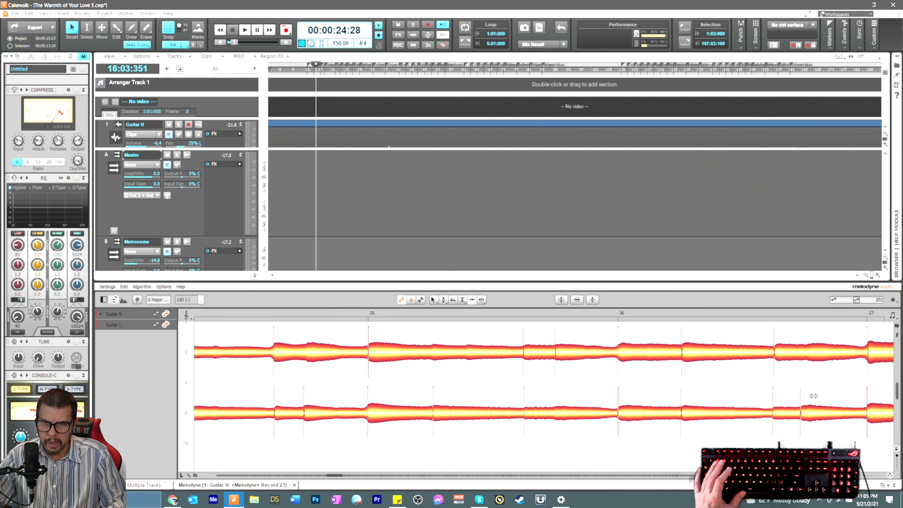
{"action": "left_click", "coordinate": [808, 408]}
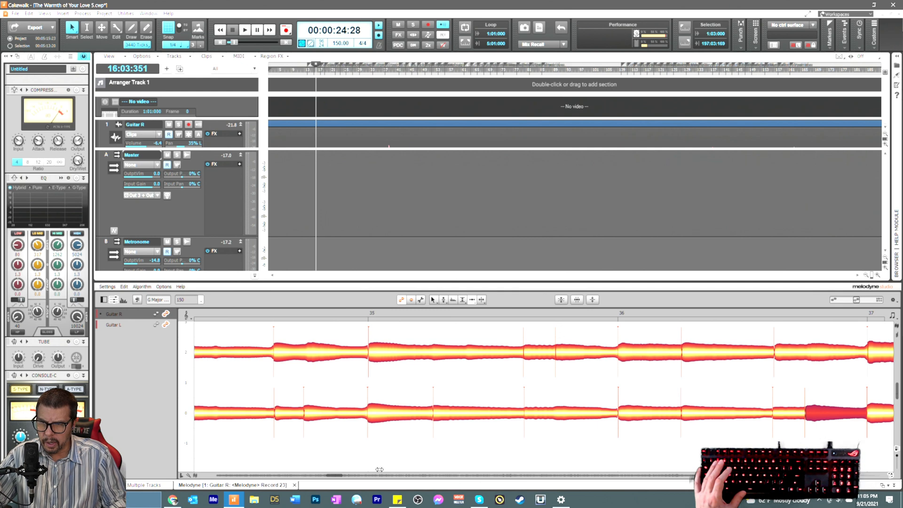
Step: Split bar 37's Guitar L note just after beat 2 and change the new separation's type
{"action": "left_click_drag", "start_coordinate": [337, 476], "coordinate": [341, 476]}
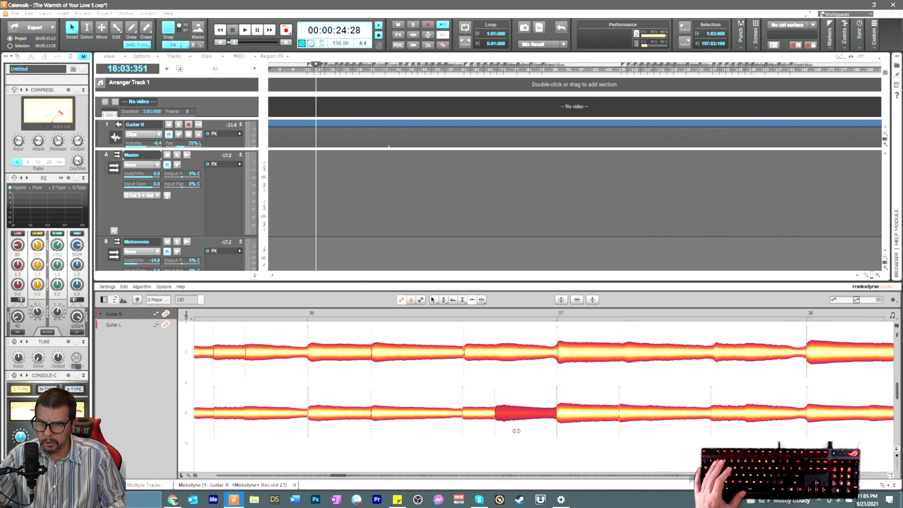
{"action": "right_click", "coordinate": [719, 378]}
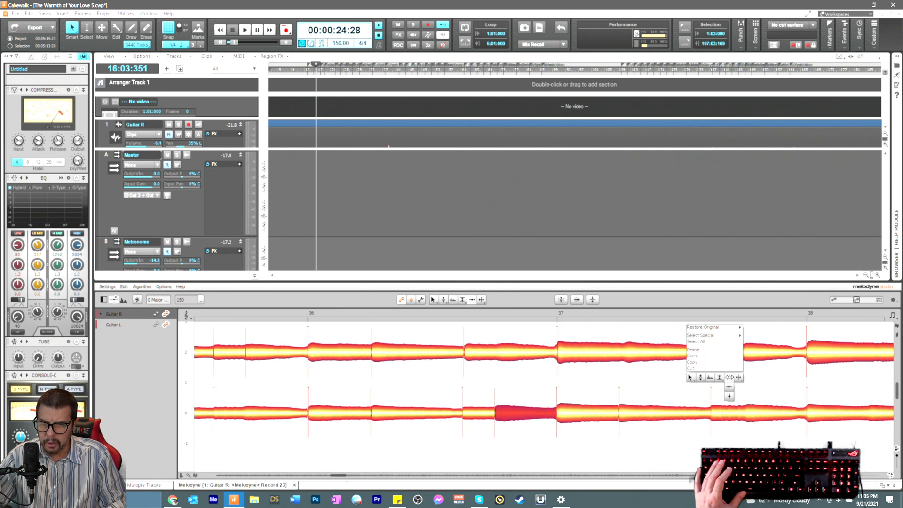
{"action": "left_click", "coordinate": [736, 377]}
{"action": "left_click", "coordinate": [625, 354]}
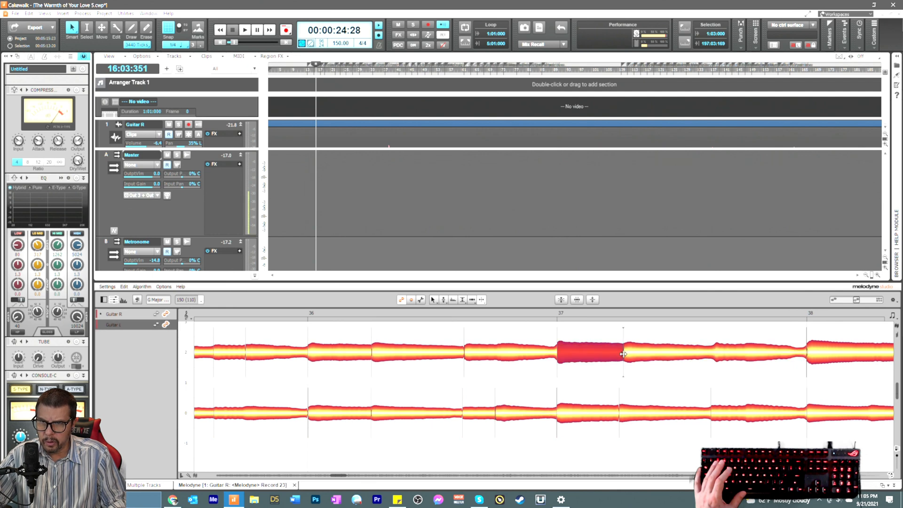
{"action": "right_click", "coordinate": [625, 354]}
{"action": "left_click", "coordinate": [621, 396]}
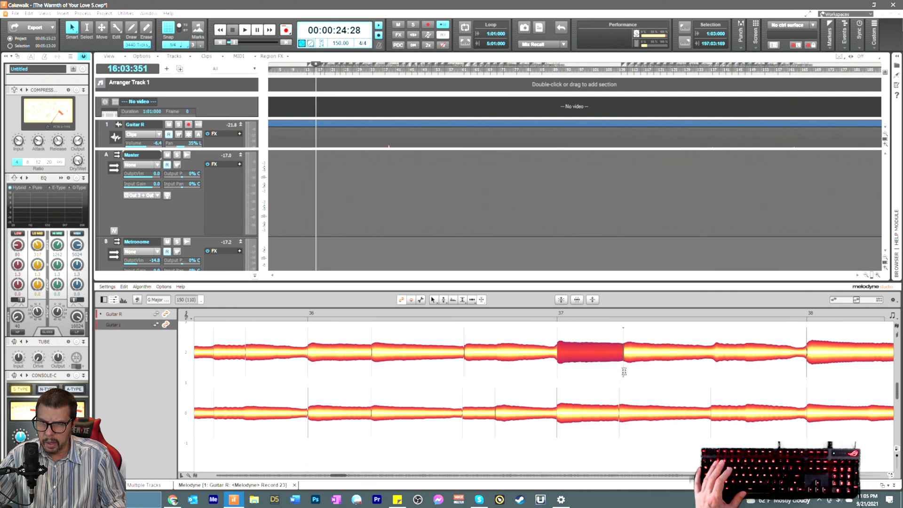
{"action": "double_click", "coordinate": [624, 370]}
Step: Shift bar 37's split-off Guitar L note slightly earlier onto beat 2 with the Time tool
{"action": "right_click", "coordinate": [626, 376]}
{"action": "left_click", "coordinate": [626, 366]}
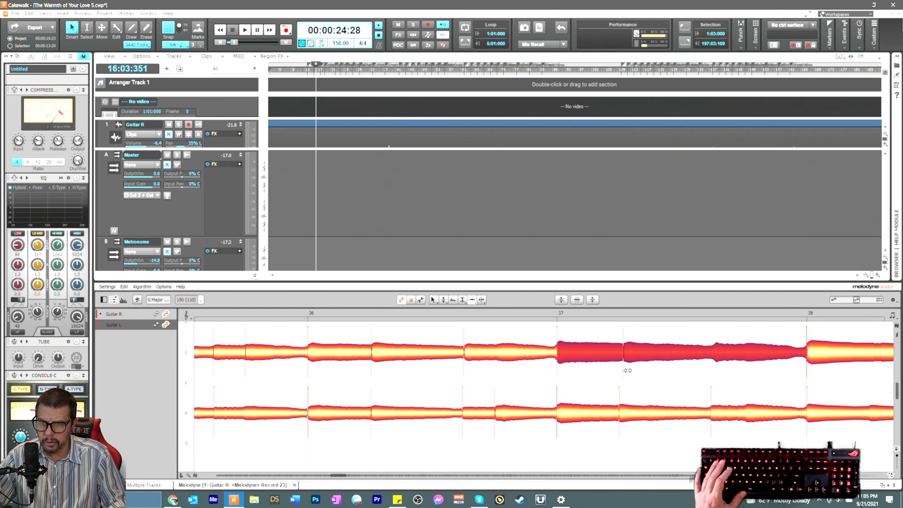
{"action": "left_click", "coordinate": [631, 359]}
{"action": "left_click_drag", "start_coordinate": [630, 357], "coordinate": [625, 358]}
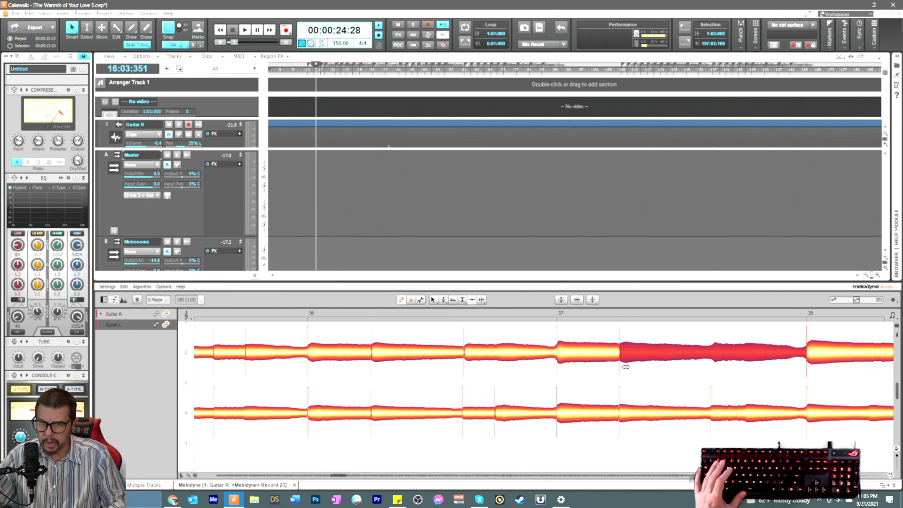
Step: Activate the Note Separation tool and play back the guitars from about half a beat before bar 37 to check the timing
{"action": "right_click", "coordinate": [723, 380]}
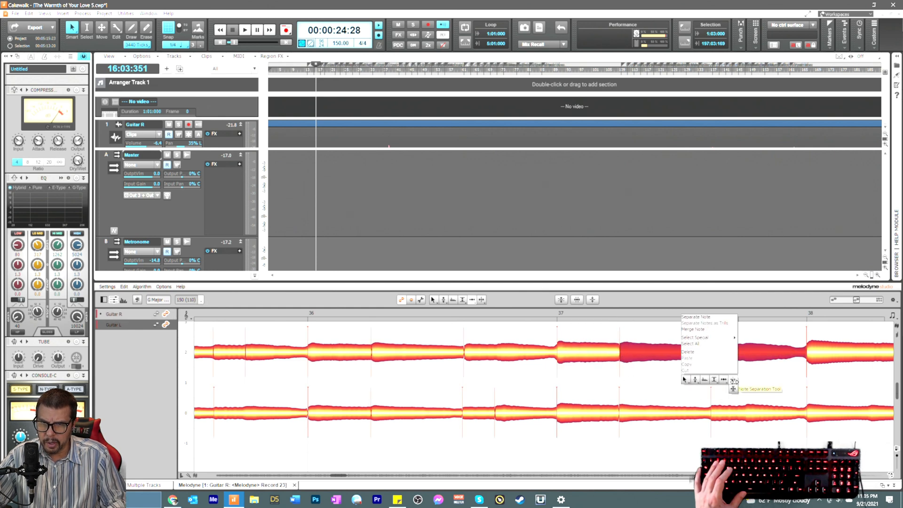
{"action": "left_click", "coordinate": [734, 380]}
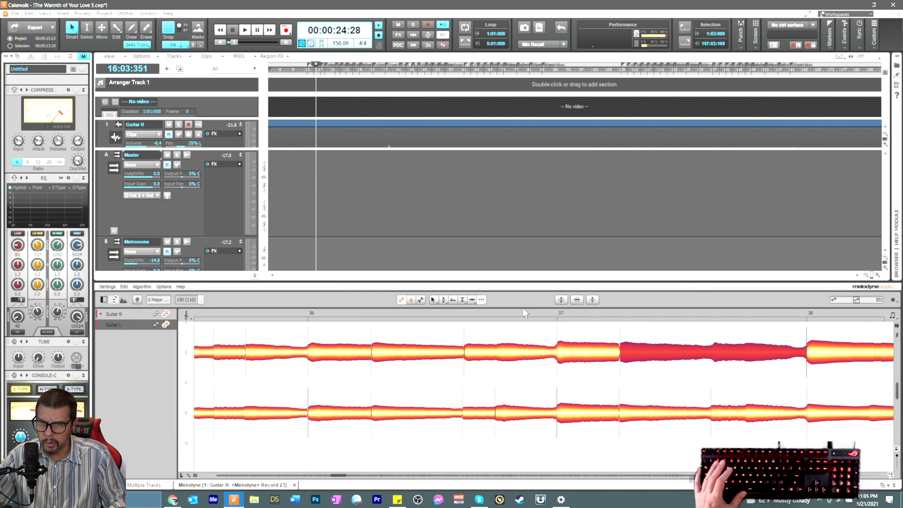
{"action": "left_click", "coordinate": [524, 310]}
{"action": "key", "text": "space"}
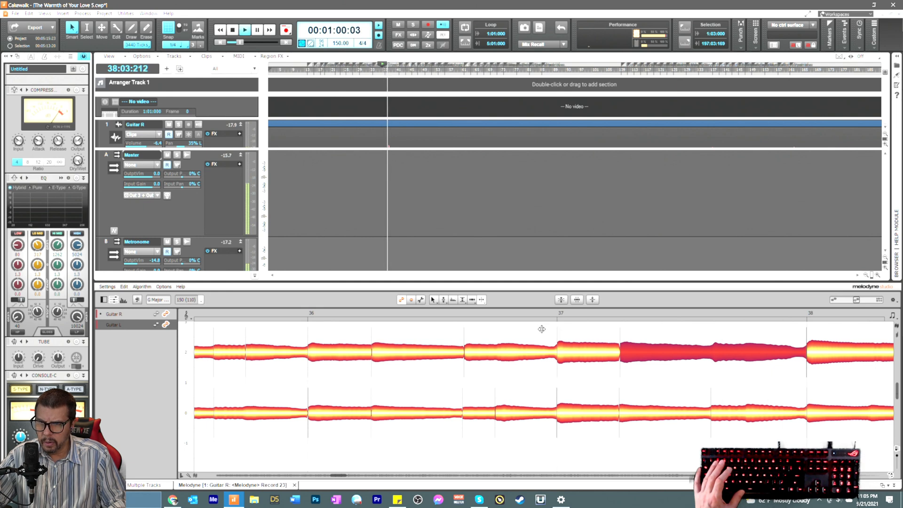
{"action": "key", "text": "space"}
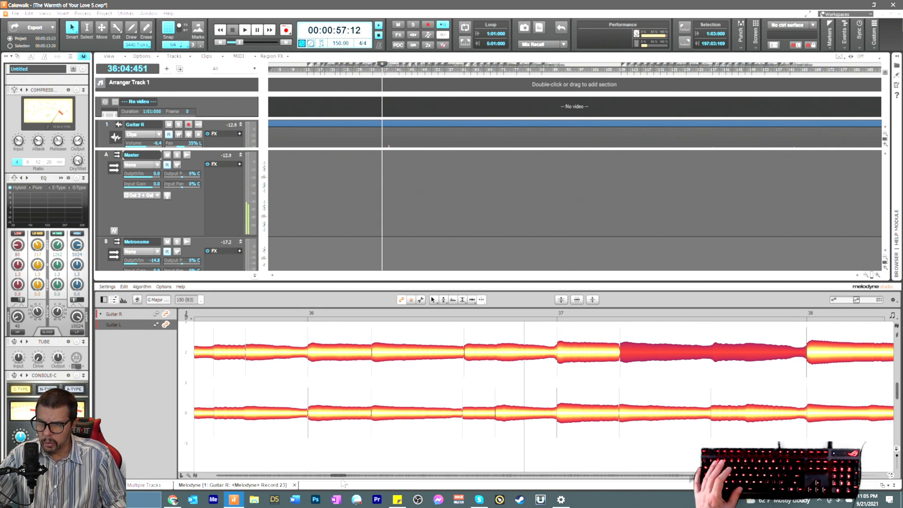
Step: Split bar 38's first Guitar L note just past the middle of beat 2 and change the new separation's type
{"action": "left_click_drag", "start_coordinate": [339, 477], "coordinate": [343, 479]}
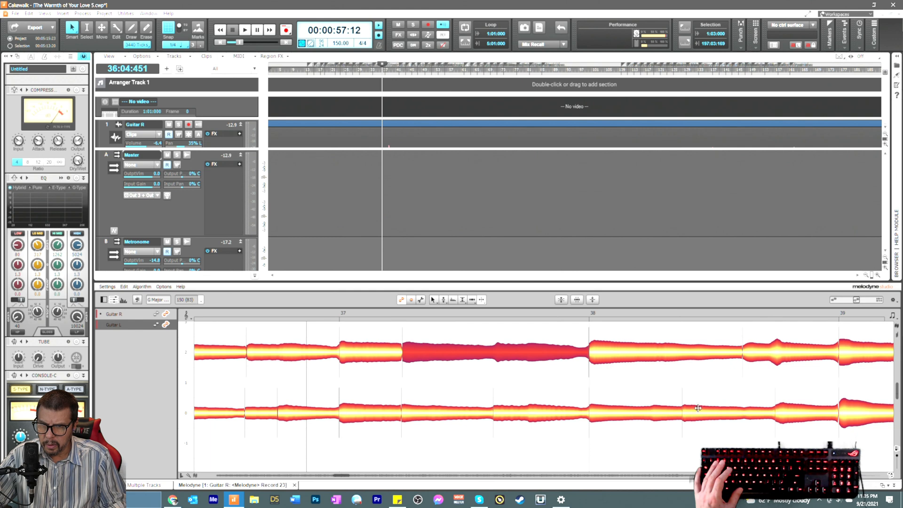
{"action": "right_click", "coordinate": [709, 382]}
{"action": "left_click", "coordinate": [708, 381]}
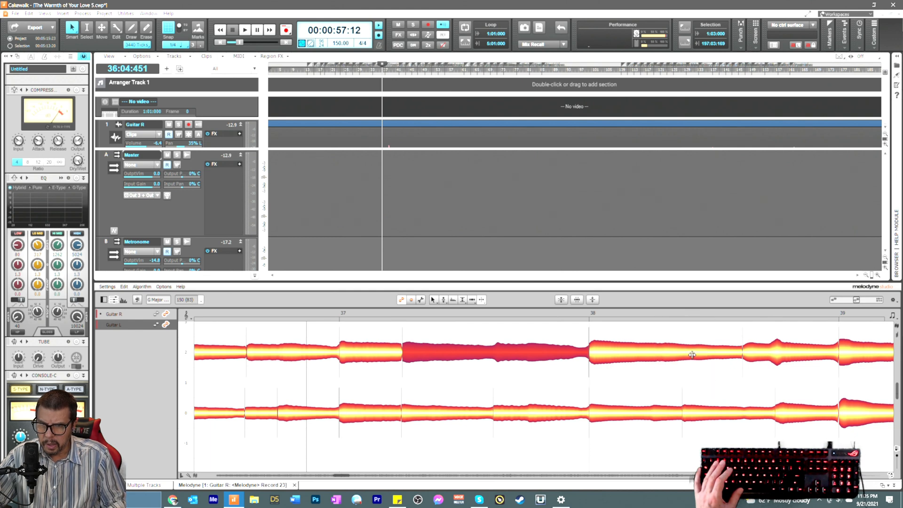
{"action": "left_click", "coordinate": [692, 354]}
{"action": "right_click", "coordinate": [683, 382]}
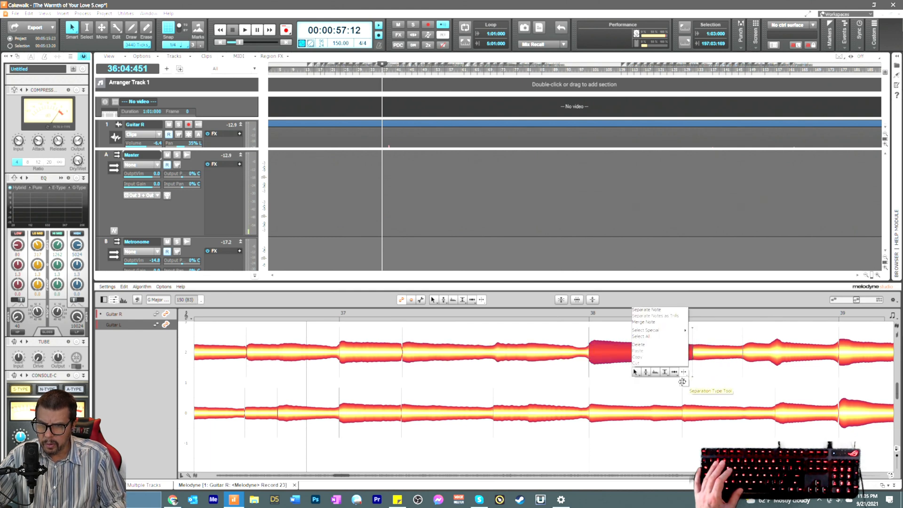
{"action": "left_click", "coordinate": [682, 382]}
Step: Shift bar 38's split-off Guitar L note slightly earlier, toward the middle of beat 2, with the Time tool
{"action": "right_click", "coordinate": [676, 372]}
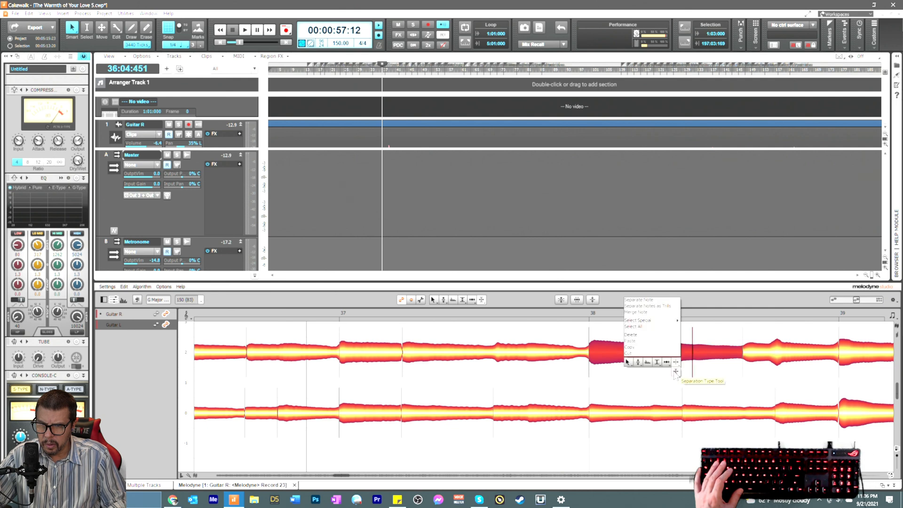
{"action": "left_click", "coordinate": [667, 363]}
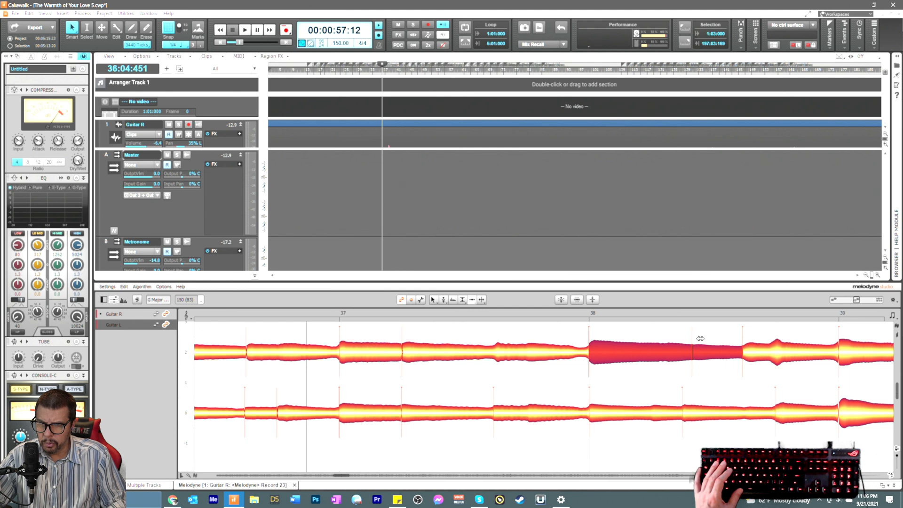
{"action": "left_click", "coordinate": [706, 382]}
{"action": "left_click_drag", "start_coordinate": [696, 356], "coordinate": [692, 356]}
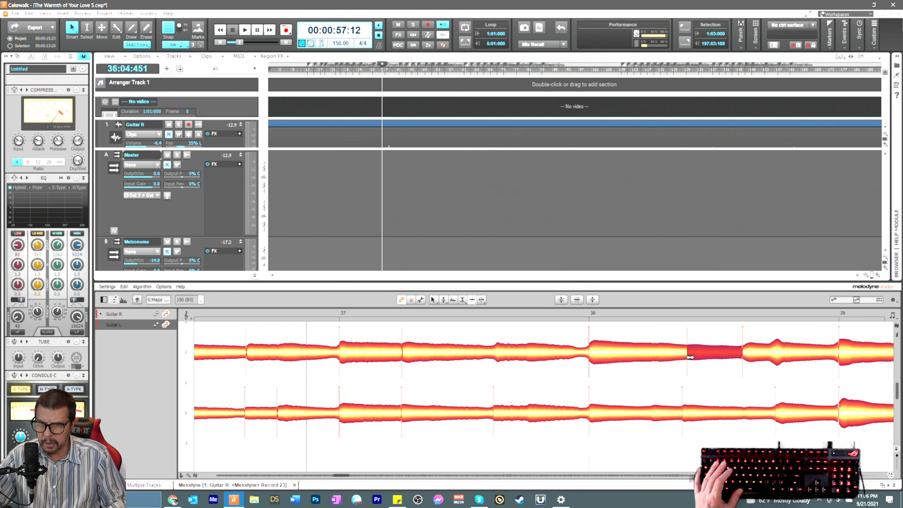
Step: Play back from just before bar 38 and nudge the Guitar R note near the middle of beat 2 slightly later
{"action": "key", "text": "space"}
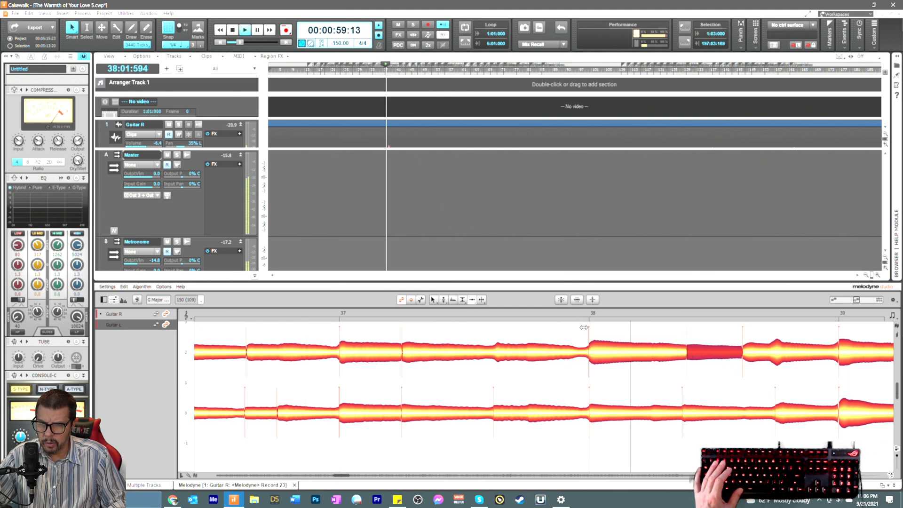
{"action": "left_click", "coordinate": [686, 415]}
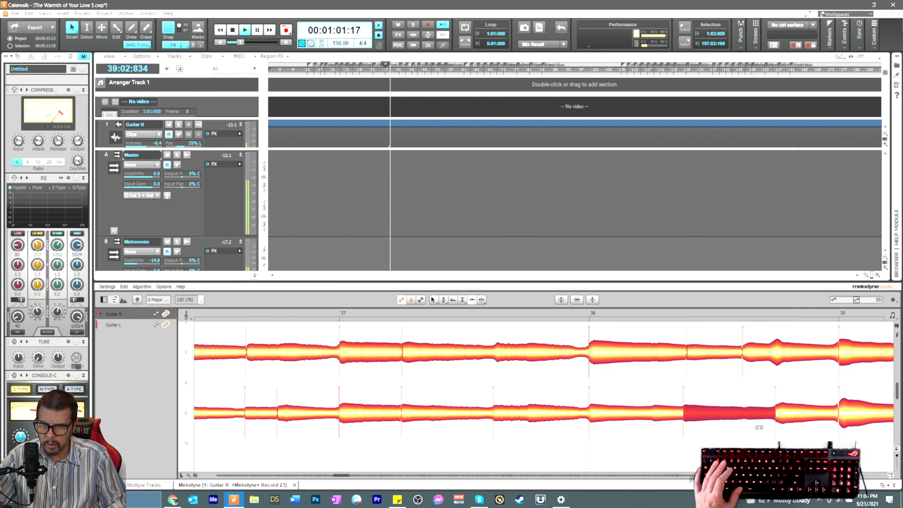
{"action": "key", "text": "space"}
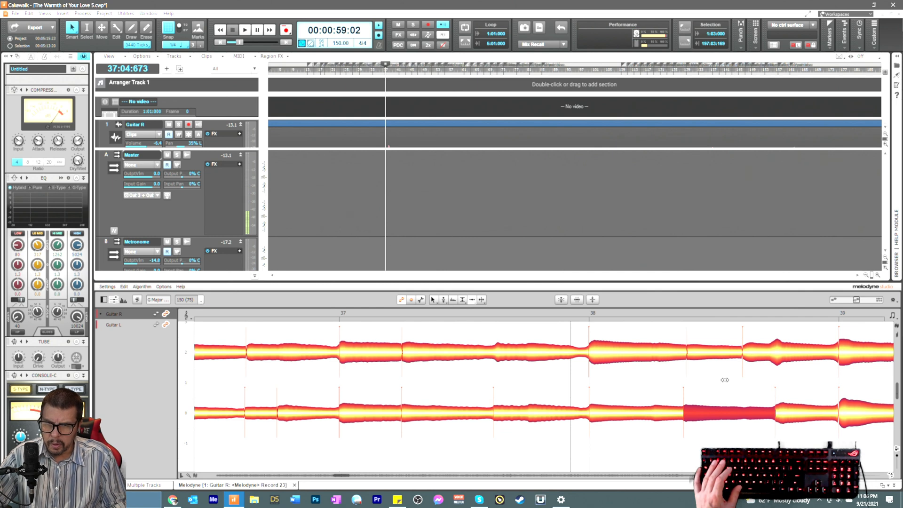
Step: Split bar 38's last Guitar L note just before beat 4 and change the new separation's type
{"action": "right_click", "coordinate": [805, 372]}
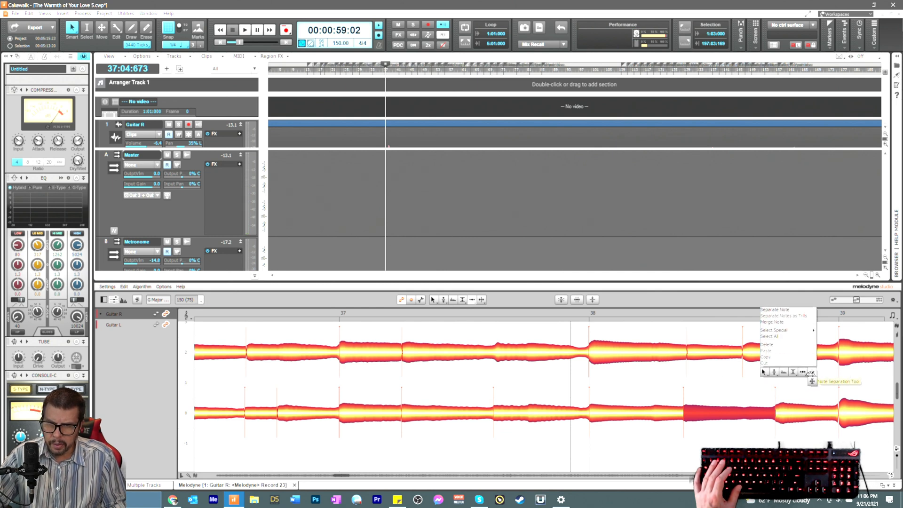
{"action": "left_click", "coordinate": [810, 372]}
{"action": "left_click", "coordinate": [771, 356]}
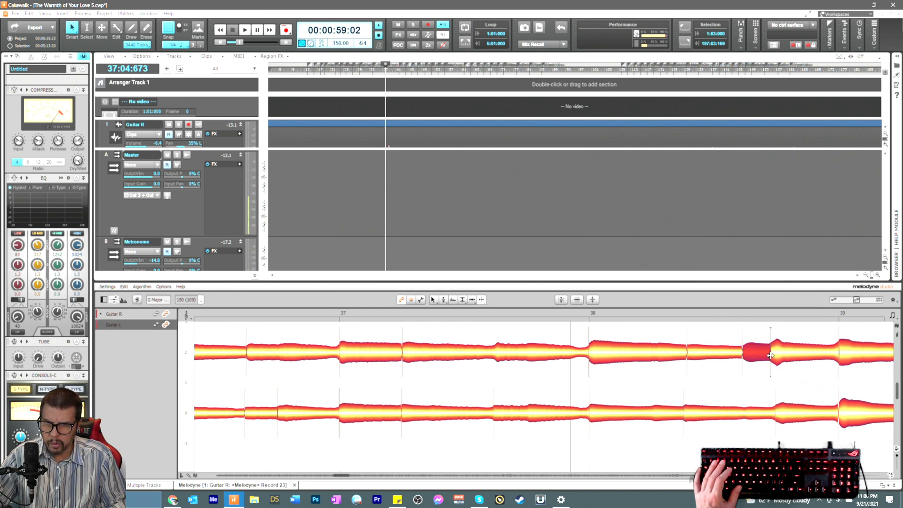
{"action": "right_click", "coordinate": [767, 363]}
{"action": "left_click", "coordinate": [768, 370]}
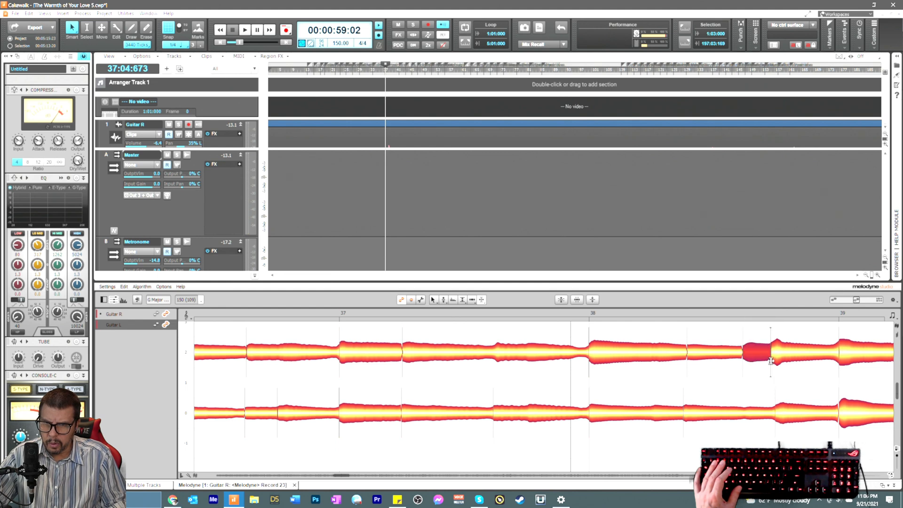
{"action": "double_click", "coordinate": [771, 359]}
Step: Shift bar 38's split-off Guitar L note slightly later onto beat 4 with the Time tool
{"action": "right_click", "coordinate": [771, 356]}
{"action": "left_click", "coordinate": [755, 347]}
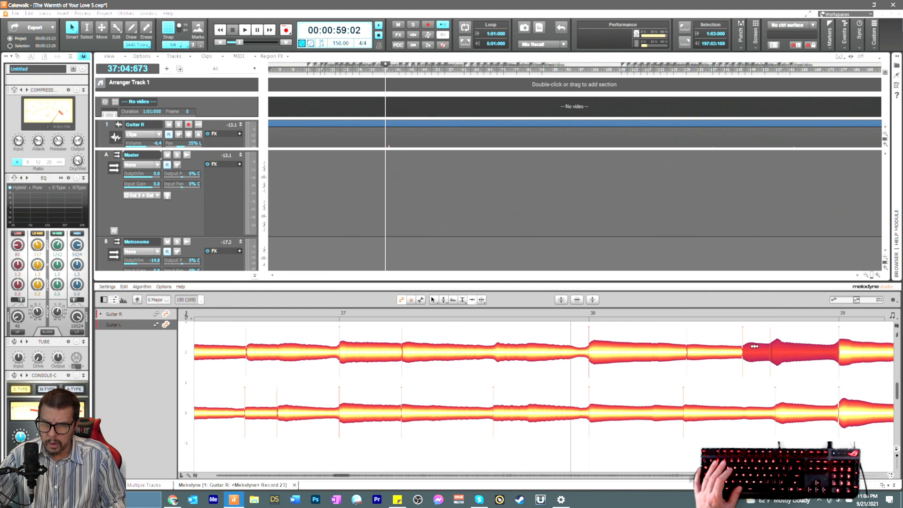
{"action": "left_click", "coordinate": [796, 383]}
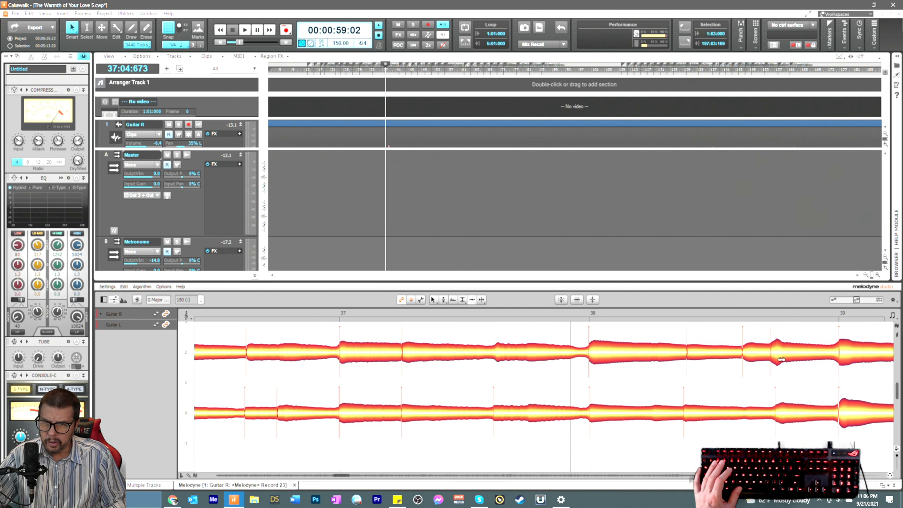
{"action": "left_click_drag", "start_coordinate": [778, 358], "coordinate": [781, 360]}
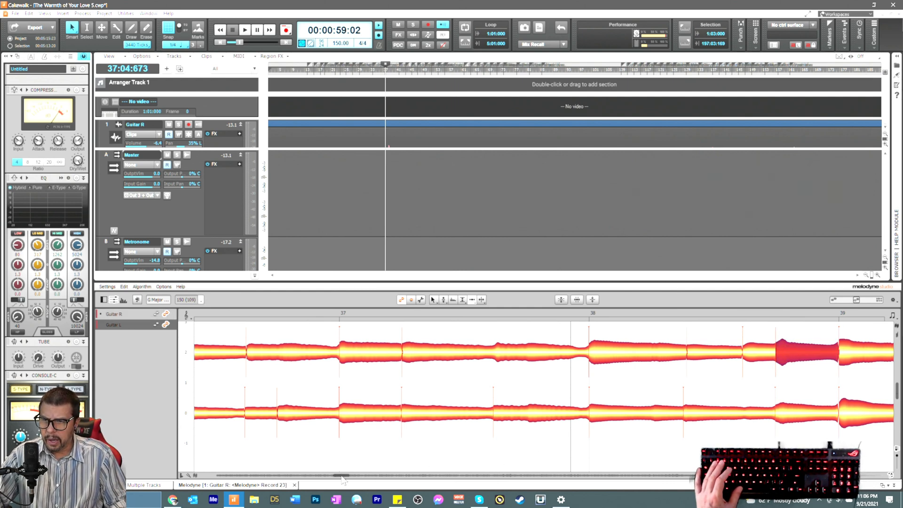
Step: Split the Guitar L note that runs from bar 39 into bar 40 at bar 40's attack
{"action": "left_click_drag", "start_coordinate": [342, 475], "coordinate": [346, 476]}
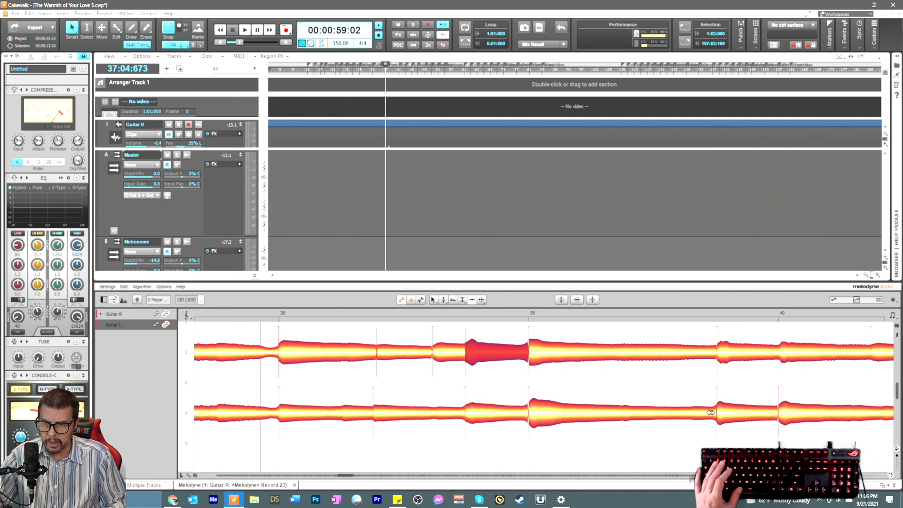
{"action": "right_click", "coordinate": [800, 375]}
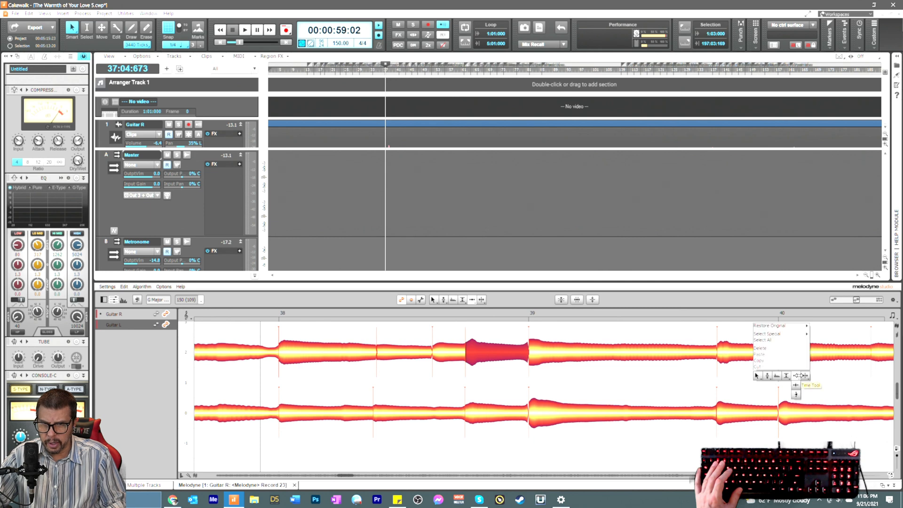
{"action": "left_click", "coordinate": [800, 376]}
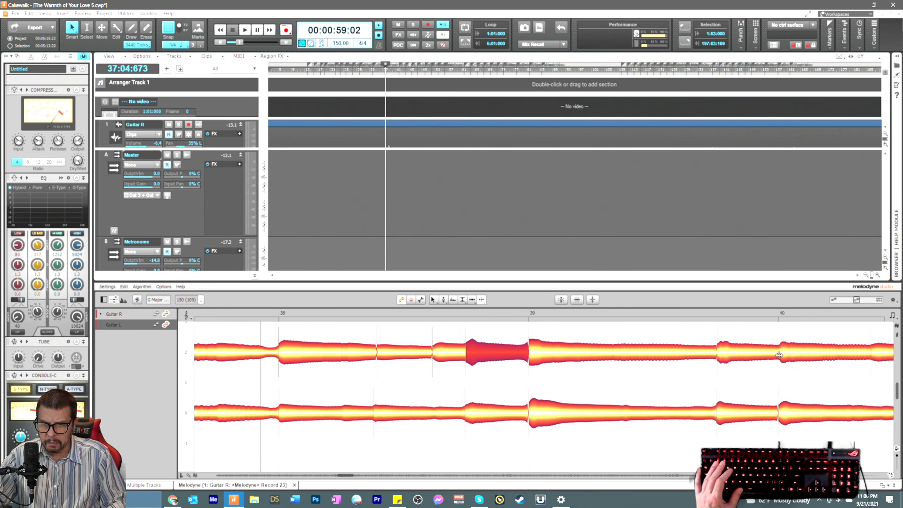
{"action": "left_click", "coordinate": [774, 356]}
Step: Shift the Guitar L note split off at bar 40 slightly earlier with the Time tool to line up with Guitar R
{"action": "right_click", "coordinate": [774, 372]}
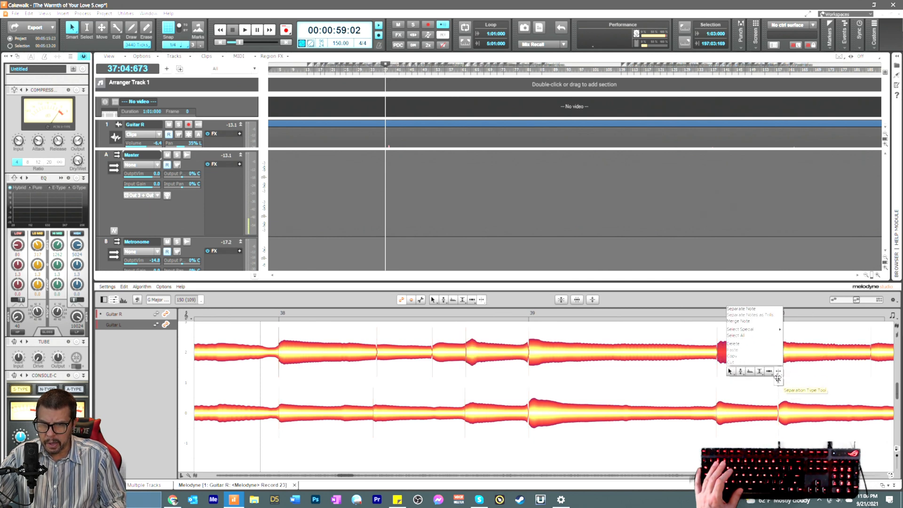
{"action": "left_click", "coordinate": [774, 372]}
{"action": "left_click", "coordinate": [792, 375]}
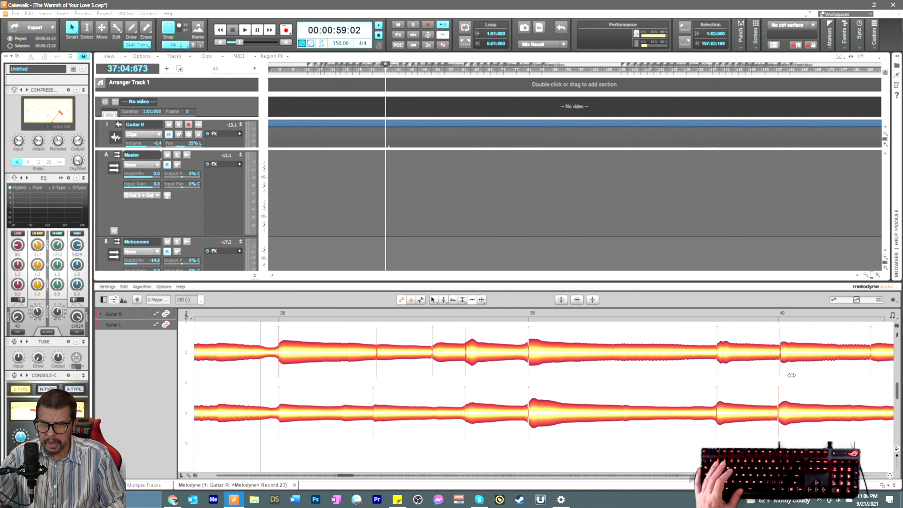
{"action": "left_click", "coordinate": [793, 342]}
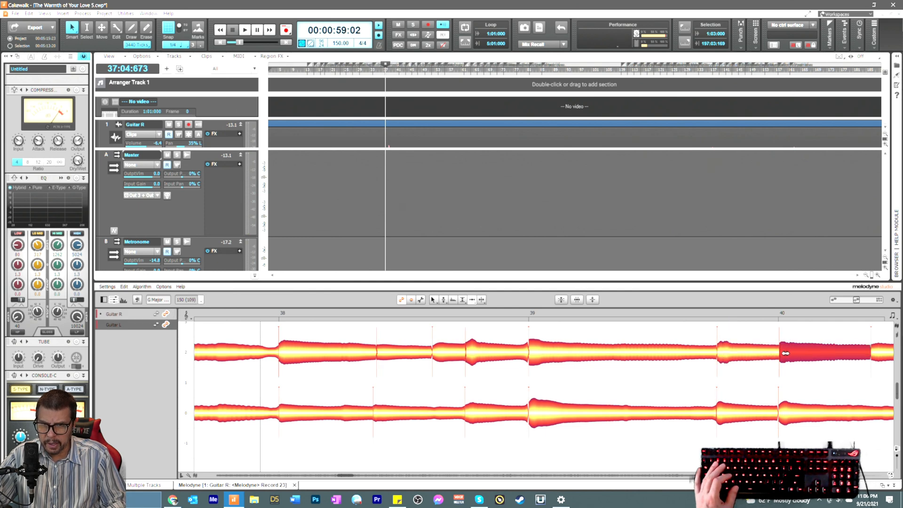
{"action": "left_click_drag", "start_coordinate": [786, 353], "coordinate": [785, 357]}
{"action": "left_click", "coordinate": [774, 355]}
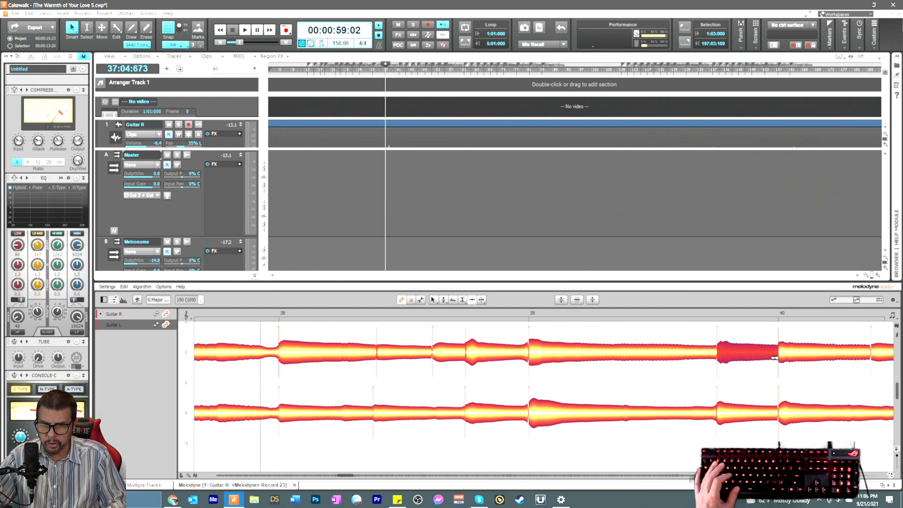
Step: Split bar 41's long Guitar L note near the middle of beat 2, the middle of beat 3, and beat 4
{"action": "left_click_drag", "start_coordinate": [349, 477], "coordinate": [354, 479]}
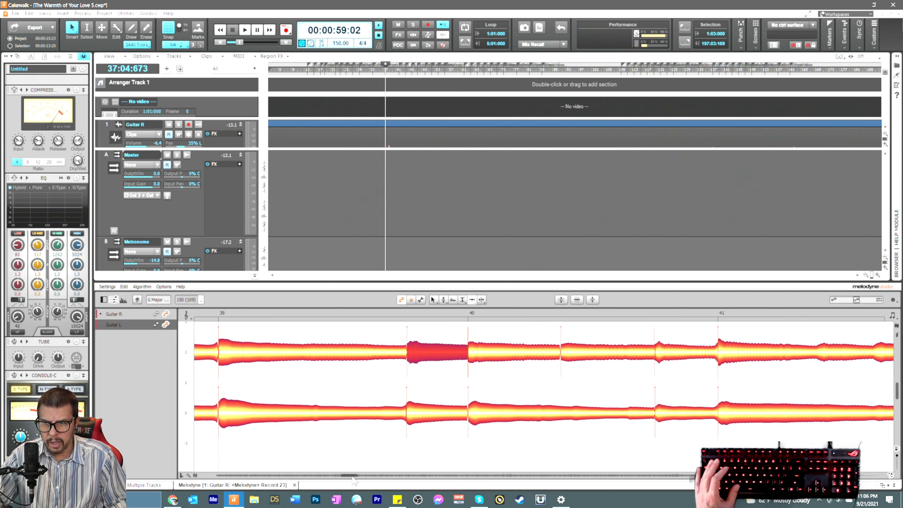
{"action": "left_click_drag", "start_coordinate": [354, 476], "coordinate": [356, 480]}
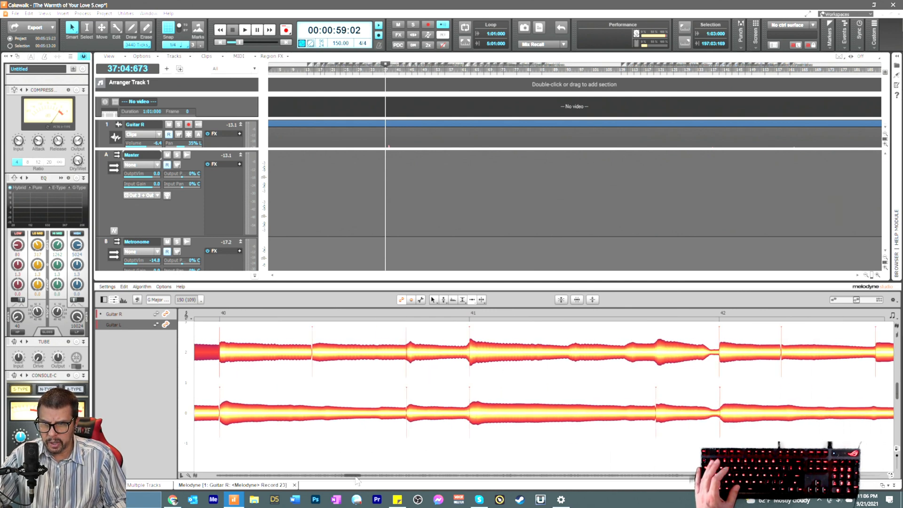
{"action": "right_click", "coordinate": [540, 404]}
{"action": "left_click", "coordinate": [588, 379]}
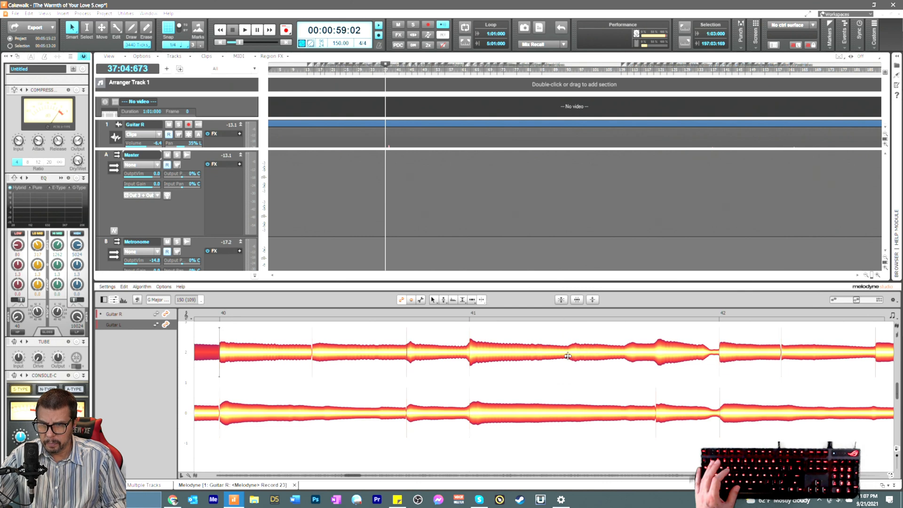
{"action": "left_click", "coordinate": [567, 356]}
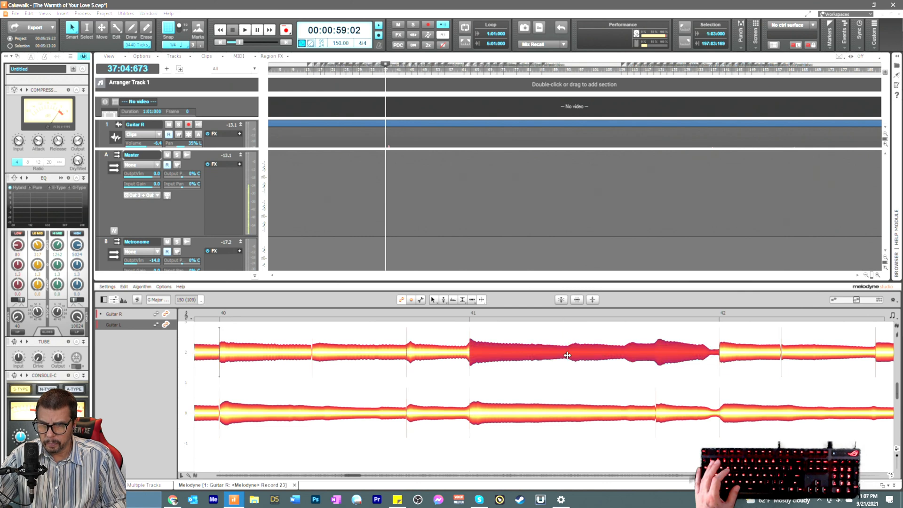
{"action": "left_click", "coordinate": [626, 353]}
{"action": "left_click", "coordinate": [655, 356]}
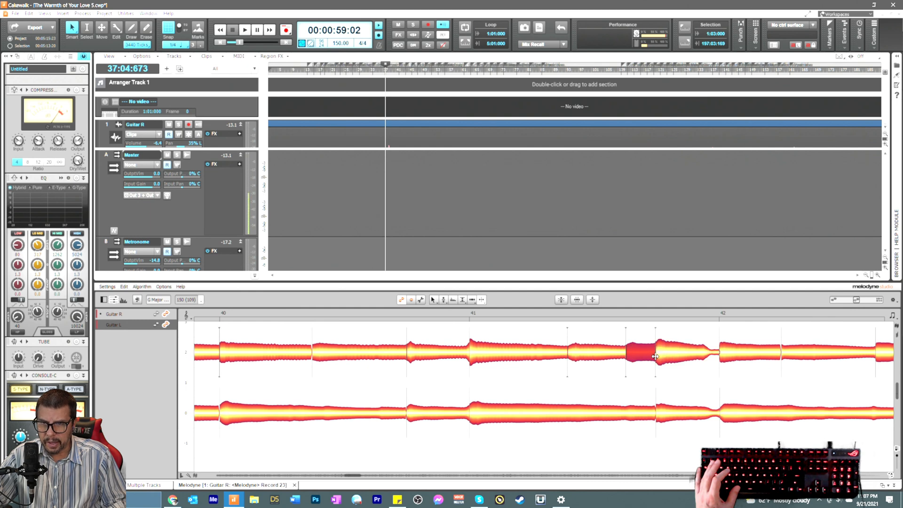
Step: Change the separation type of the three new splits in bar 41's Guitar L note
{"action": "right_click", "coordinate": [649, 372]}
{"action": "left_click", "coordinate": [645, 384]}
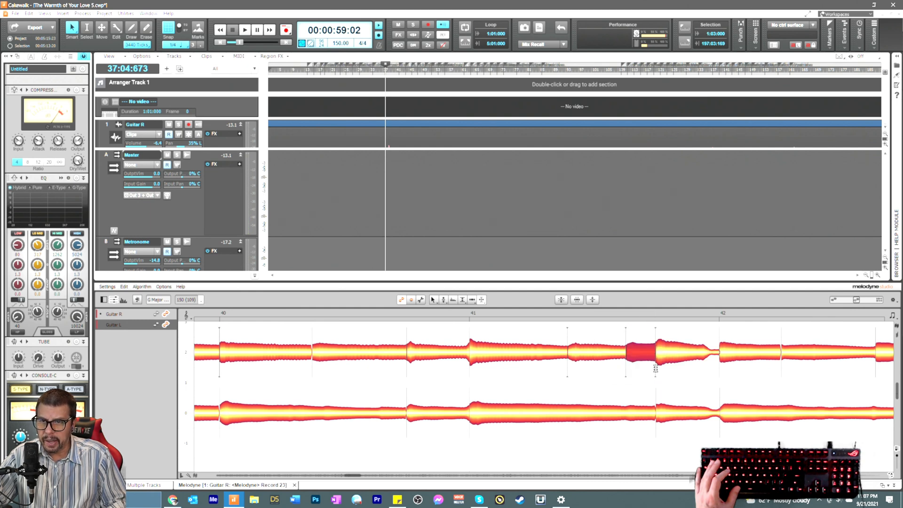
{"action": "double_click", "coordinate": [656, 369]}
{"action": "double_click", "coordinate": [625, 372]}
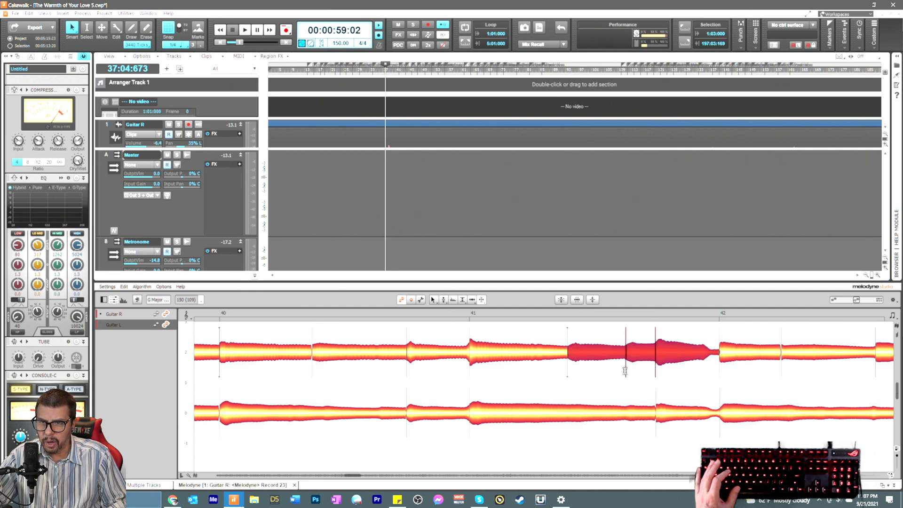
{"action": "double_click", "coordinate": [567, 372]}
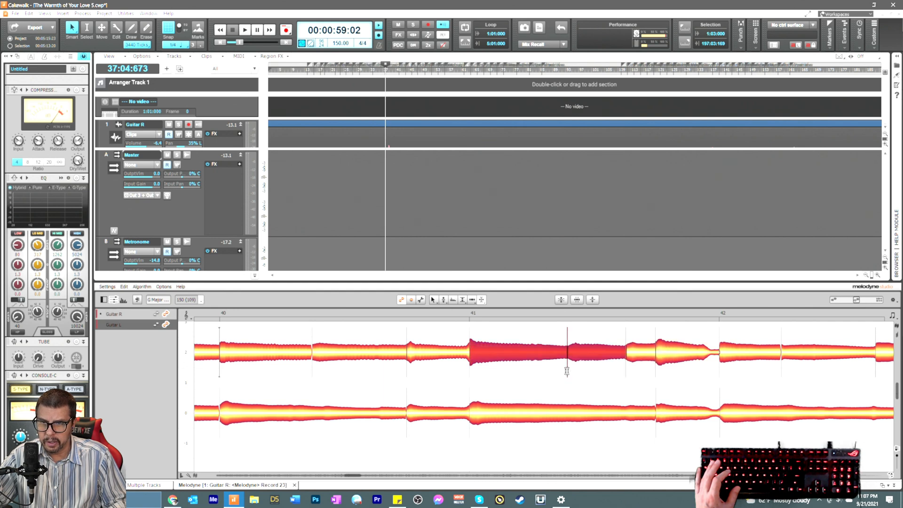
Step: Shift bar 41's Guitar L notes at mid-beat 2 and mid-beat 3 onto the grid, and play back from just before bar 41
{"action": "right_click", "coordinate": [572, 375]}
{"action": "left_click", "coordinate": [575, 369]}
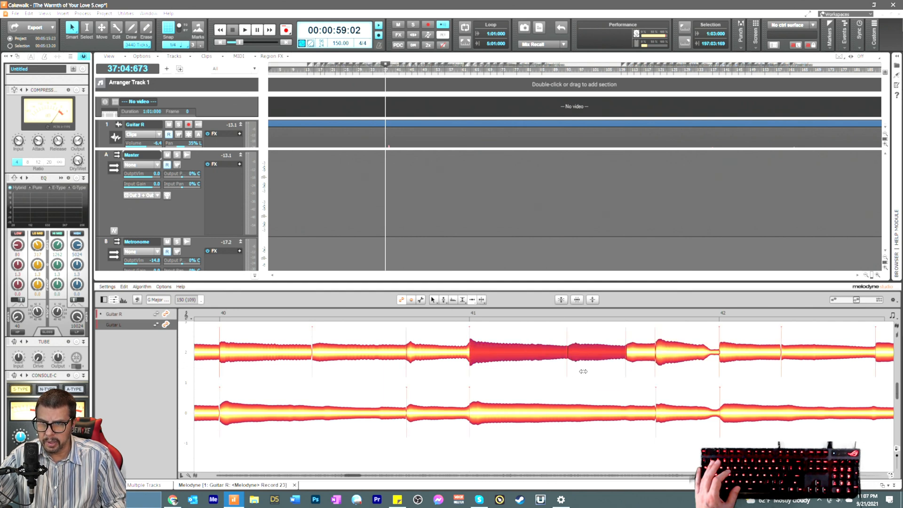
{"action": "left_click", "coordinate": [581, 349]}
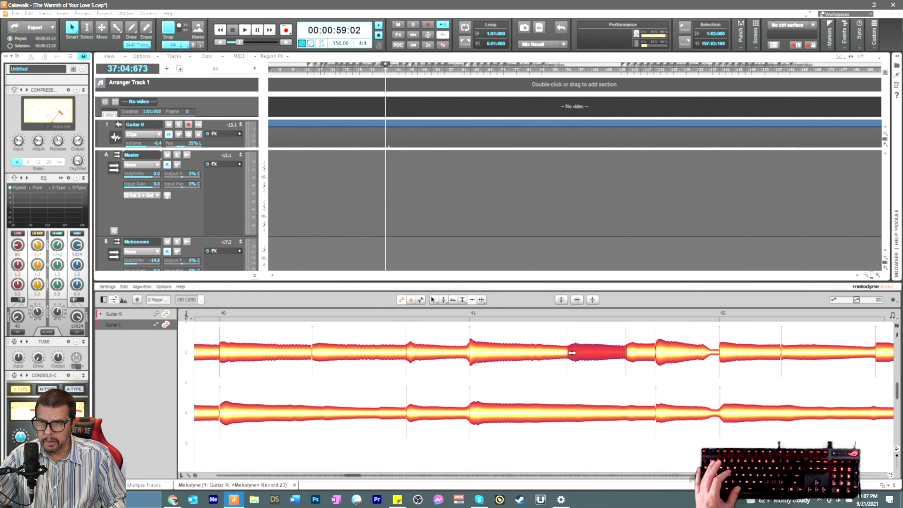
{"action": "left_click_drag", "start_coordinate": [572, 353], "coordinate": [630, 359]}
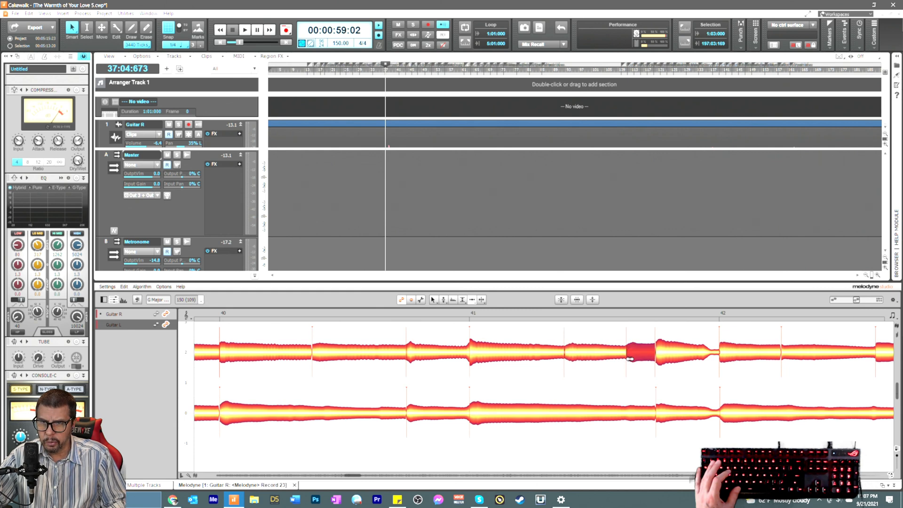
{"action": "left_click", "coordinate": [658, 359]}
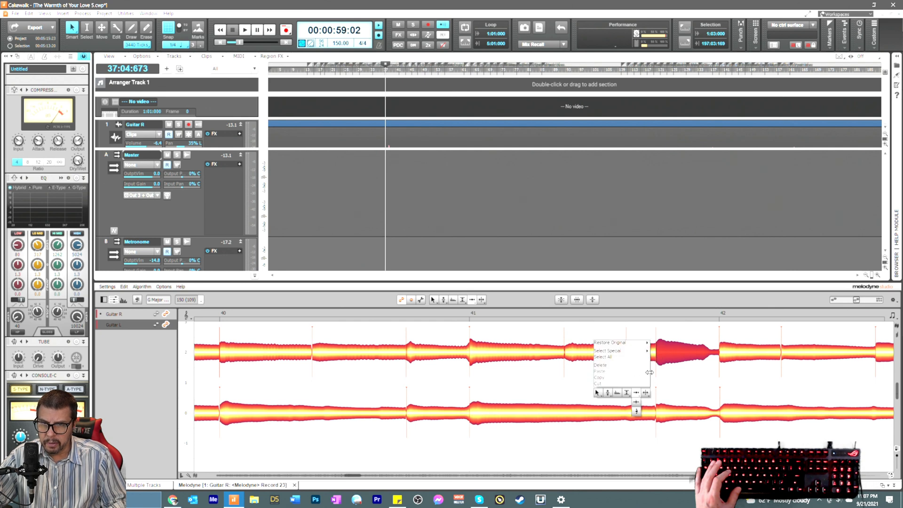
{"action": "left_click", "coordinate": [453, 317]}
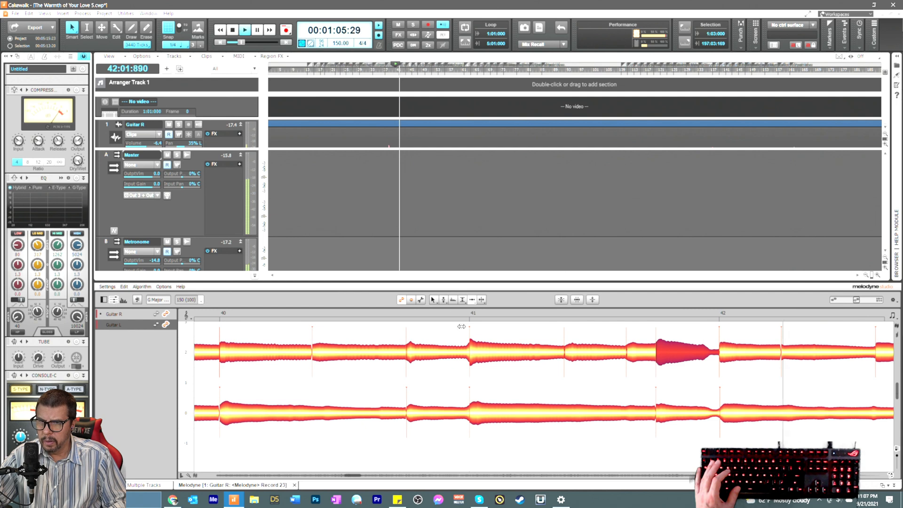
Step: Split bar 43's Guitar L note near beat 2, change the split's separation type, and shift the new note onto the beat
{"action": "key", "text": "space"}
{"action": "left_click_drag", "start_coordinate": [352, 476], "coordinate": [357, 476]}
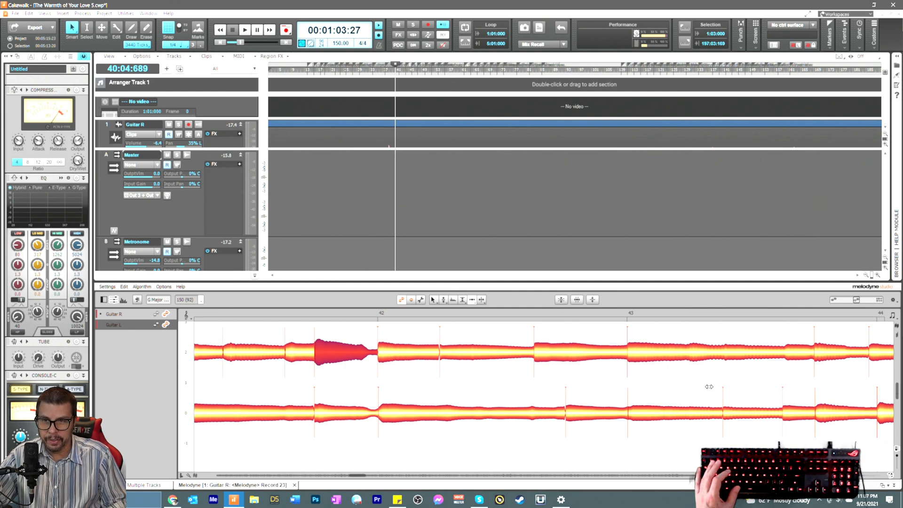
{"action": "left_click", "coordinate": [687, 352]}
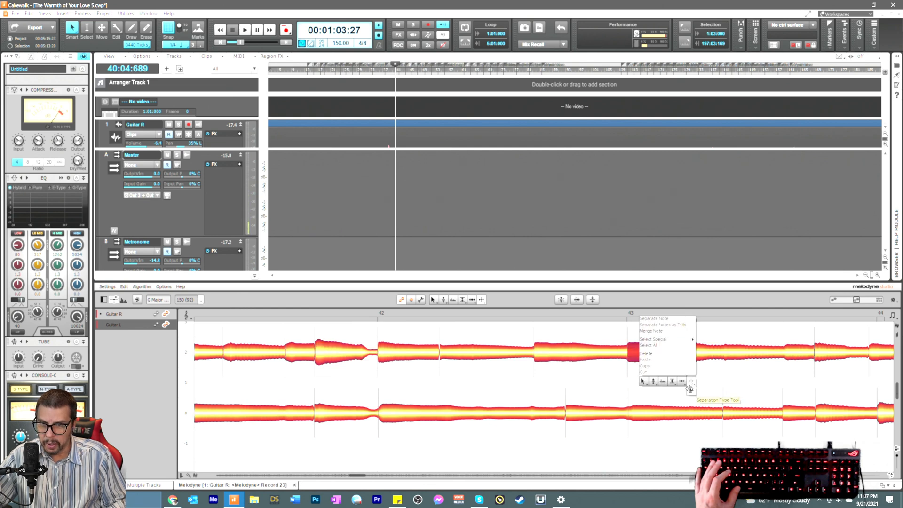
{"action": "left_click", "coordinate": [686, 371]}
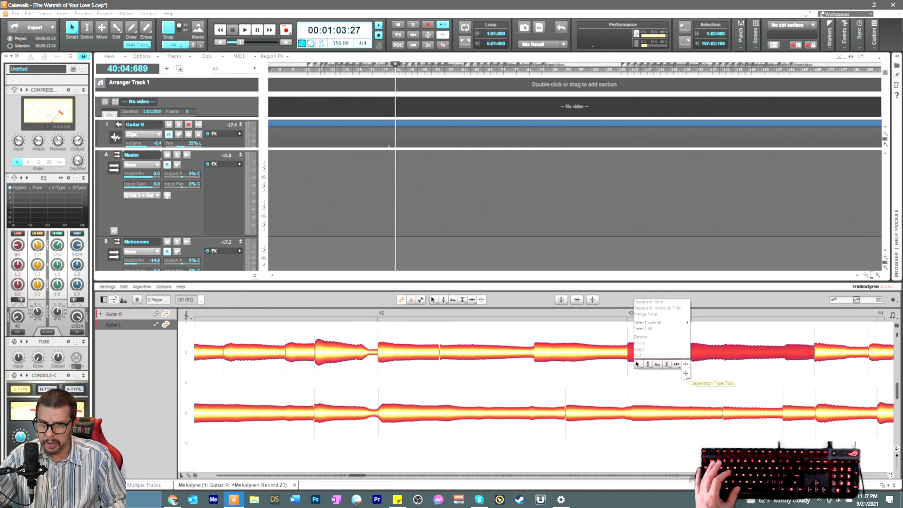
{"action": "left_click", "coordinate": [685, 374]}
{"action": "left_click", "coordinate": [694, 354]}
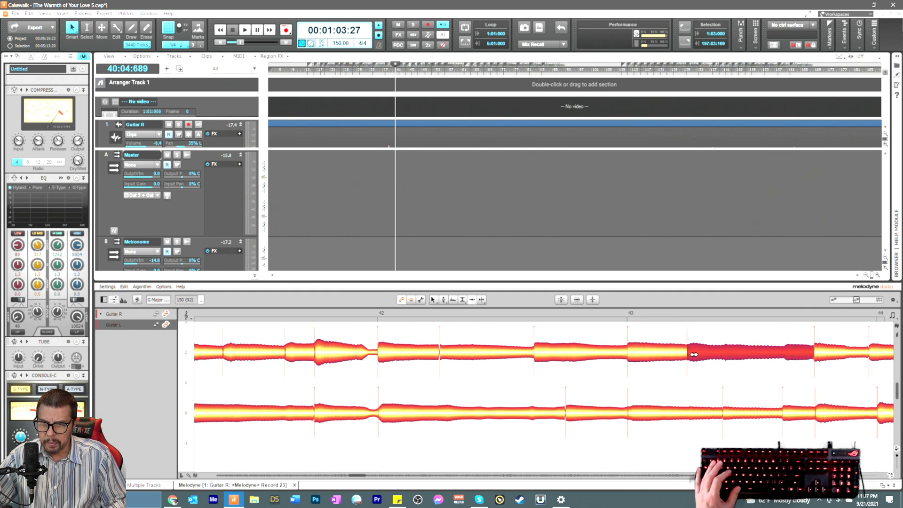
Step: Split bar 43's Guitar L note at the middle of beat 3 and change the new split's separation type
{"action": "right_click", "coordinate": [796, 369]}
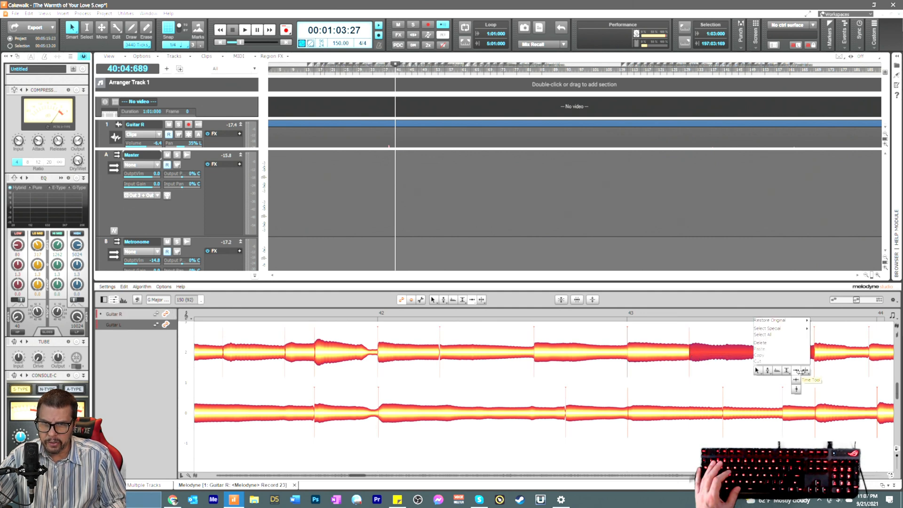
{"action": "left_click", "coordinate": [805, 371]}
{"action": "double_click", "coordinate": [784, 356]}
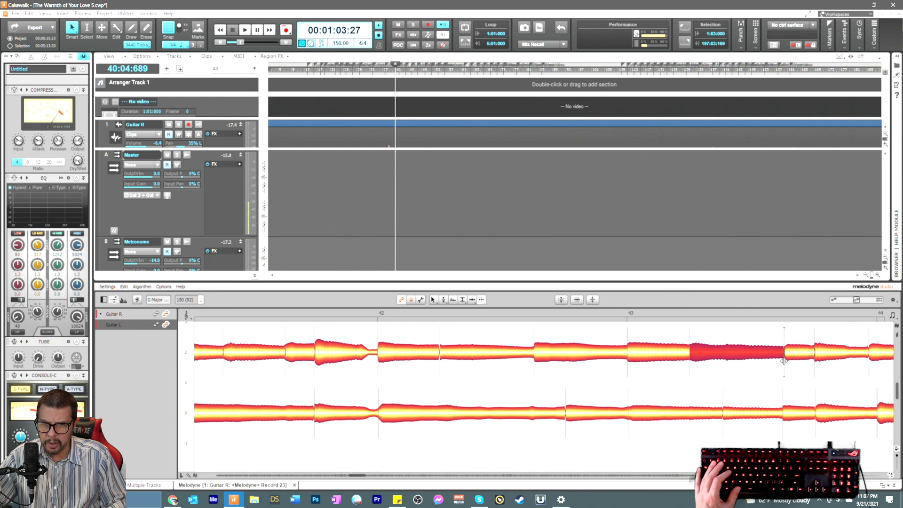
{"action": "right_click", "coordinate": [783, 389]}
{"action": "left_click", "coordinate": [782, 390]}
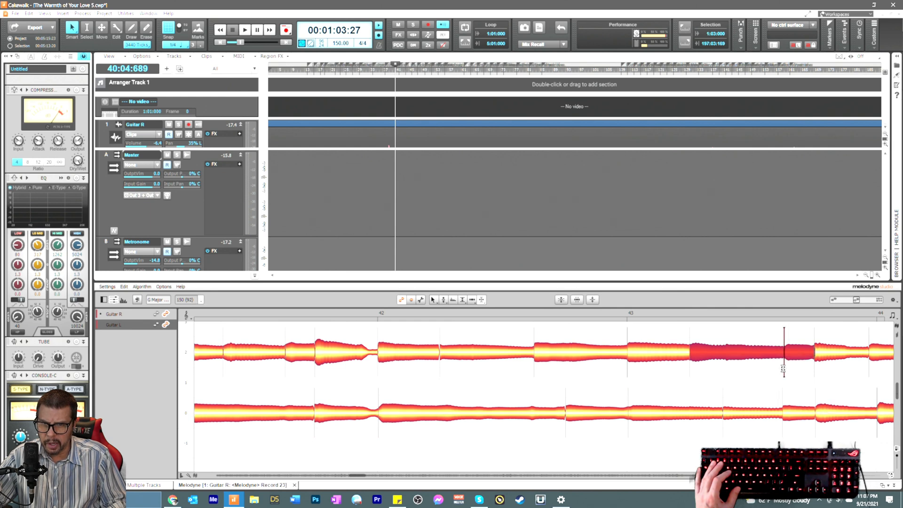
Step: Shift bar 43's Guitar L note at mid-beat 3 slightly earlier with the Time tool to line up with Guitar R
{"action": "right_click", "coordinate": [764, 371]}
{"action": "left_click", "coordinate": [756, 364]}
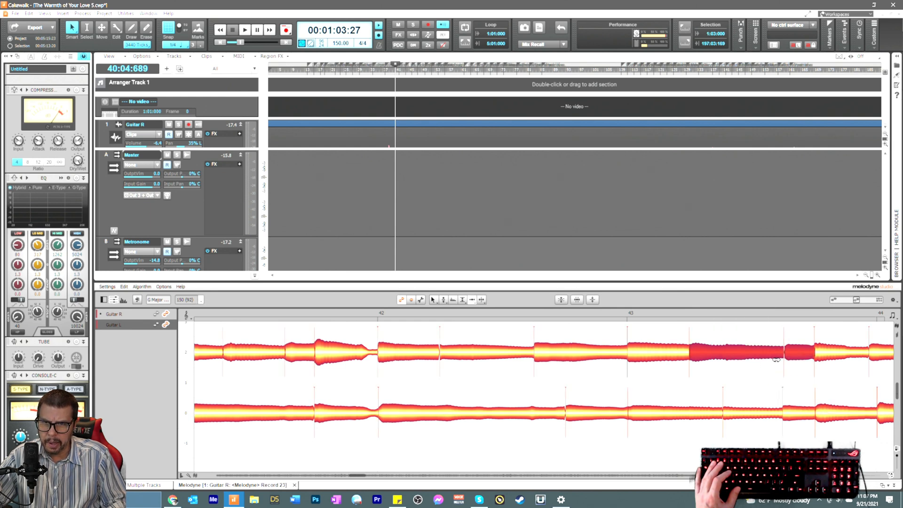
{"action": "left_click", "coordinate": [804, 385]}
{"action": "left_click", "coordinate": [788, 358]}
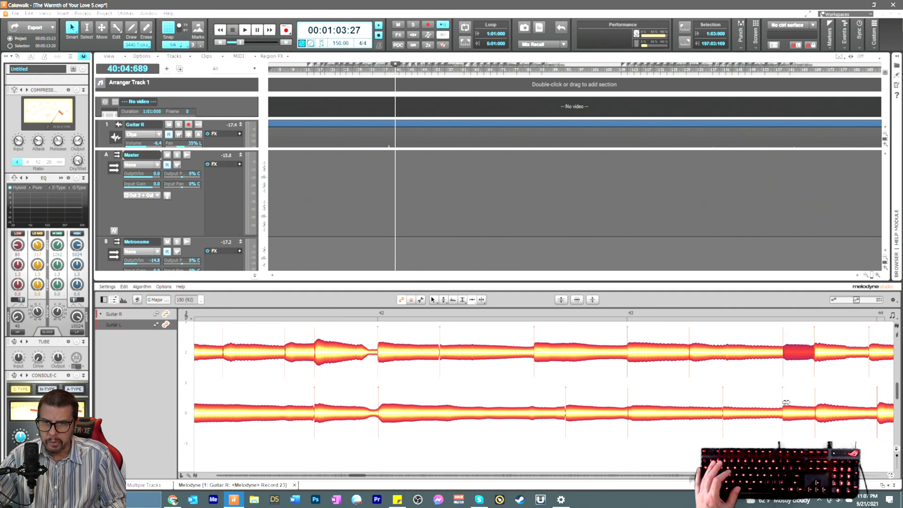
Step: Nudge bar 43's Guitar R note at mid-beat 2 onto the grid and move the early Guitar L note onto bar 44's downbeat
{"action": "left_click", "coordinate": [729, 417]}
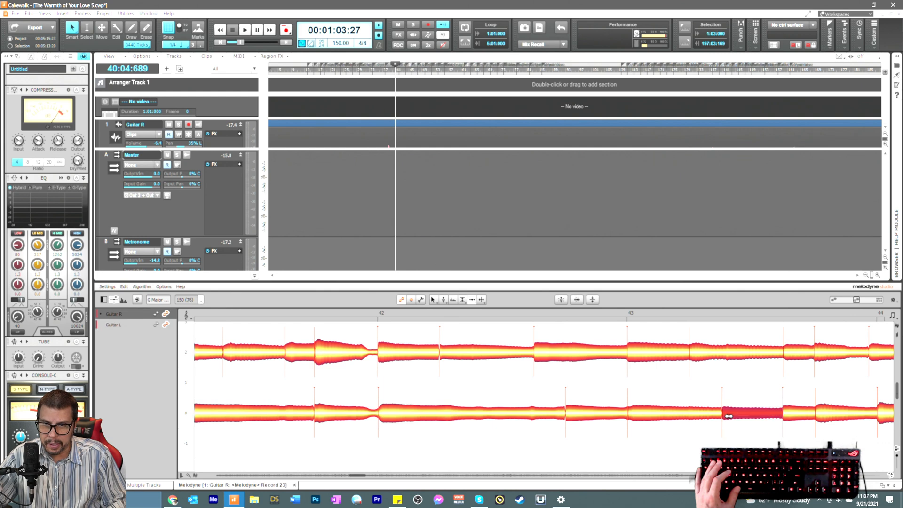
{"action": "left_click", "coordinate": [633, 415]}
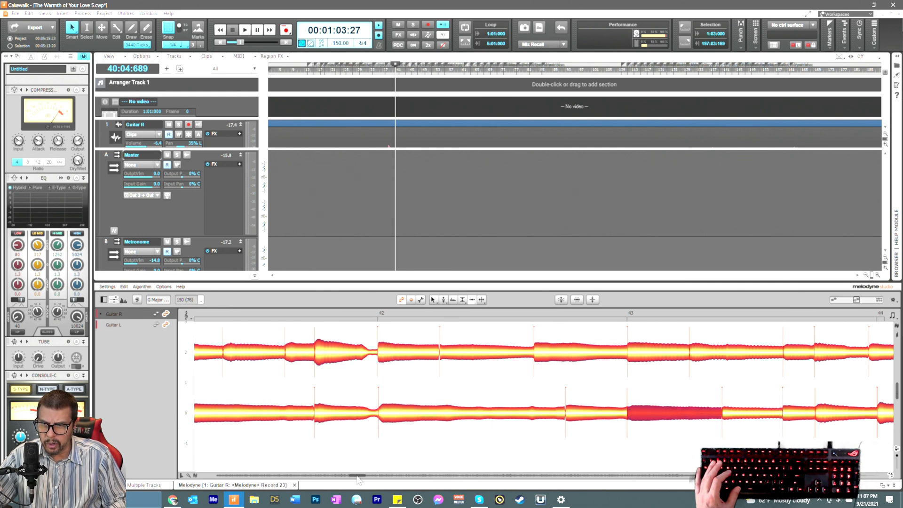
{"action": "left_click_drag", "start_coordinate": [357, 480], "coordinate": [361, 479]}
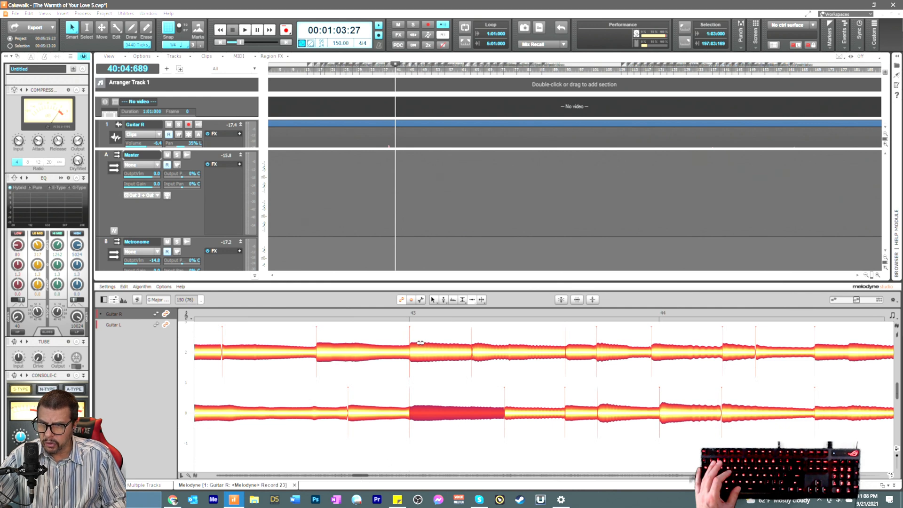
{"action": "left_click_drag", "start_coordinate": [657, 352], "coordinate": [663, 352]}
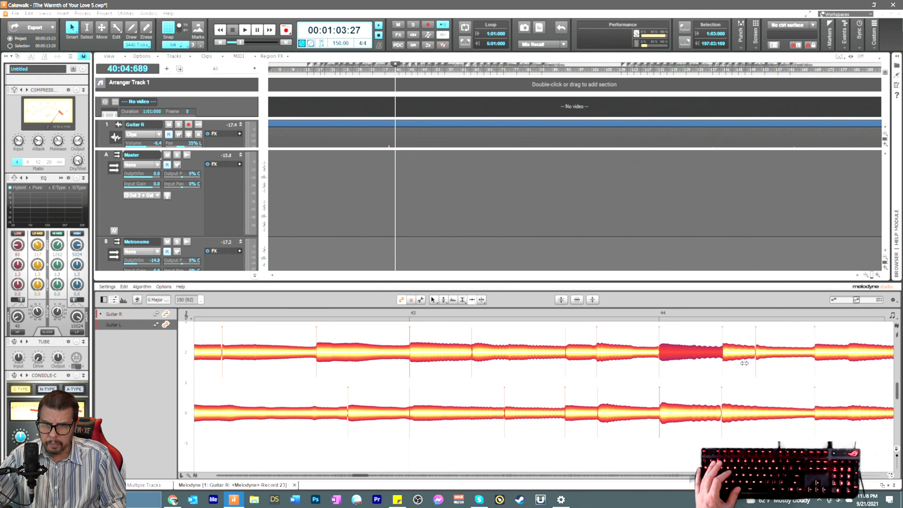
Step: Split bar 44's Guitar L note near beat 4 and change the new split's separation type
{"action": "right_click", "coordinate": [857, 369]}
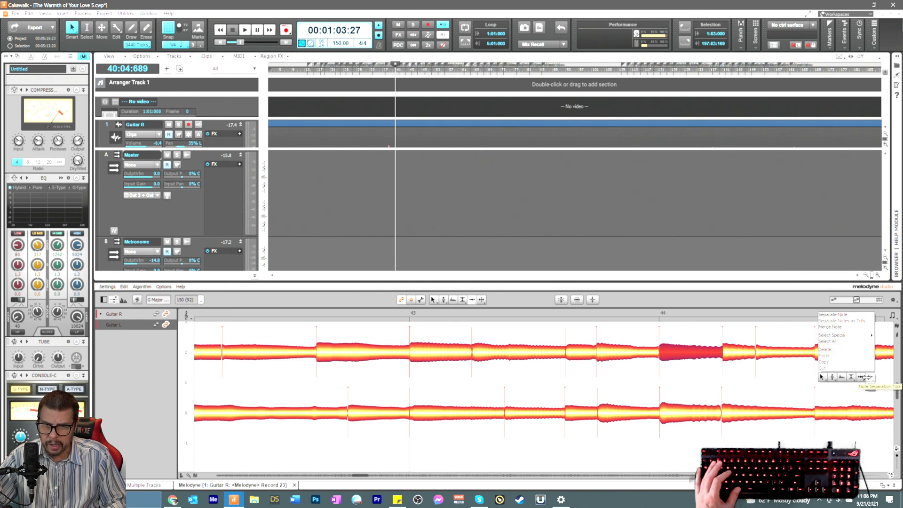
{"action": "left_click", "coordinate": [869, 377]}
{"action": "double_click", "coordinate": [849, 355]}
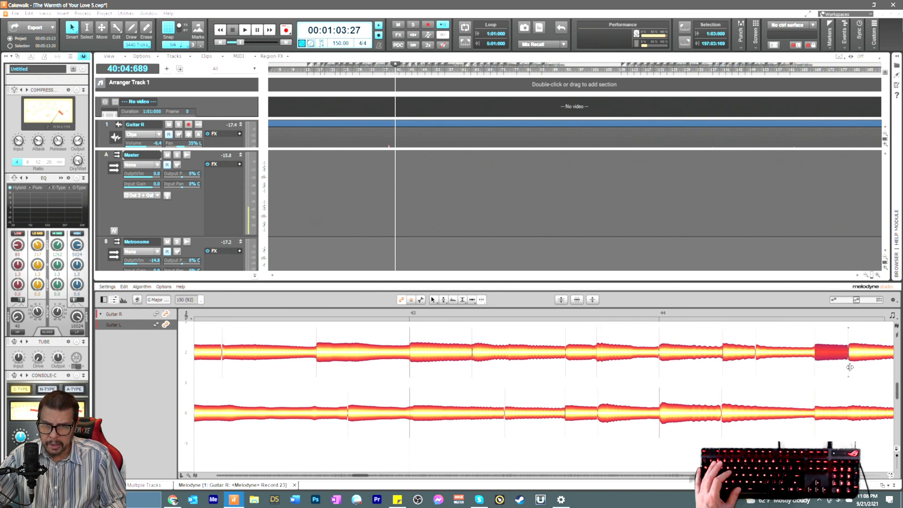
{"action": "right_click", "coordinate": [850, 367]}
{"action": "left_click", "coordinate": [850, 379]}
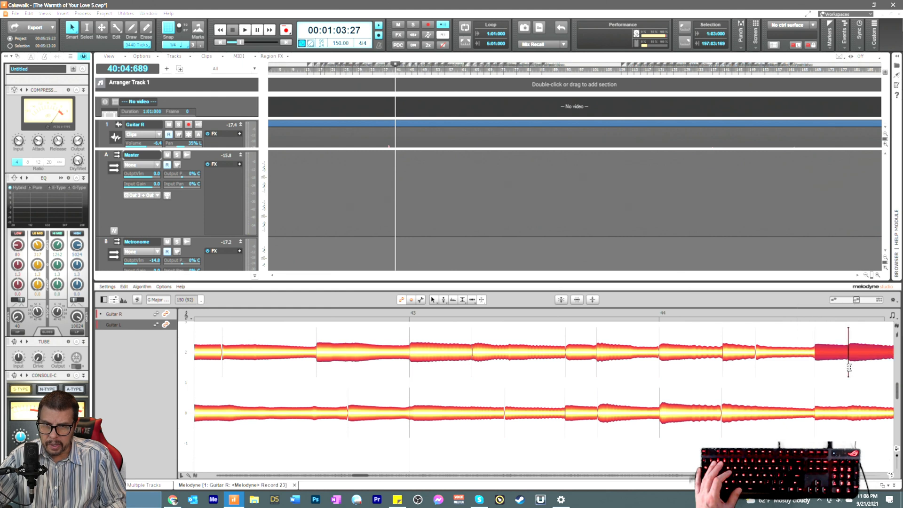
Step: Shift the Guitar L note split off near beat 4 of bar 44 slightly earlier onto the beat with the Time tool
{"action": "right_click", "coordinate": [833, 370]}
{"action": "left_click", "coordinate": [822, 368]}
{"action": "left_click", "coordinate": [829, 372]}
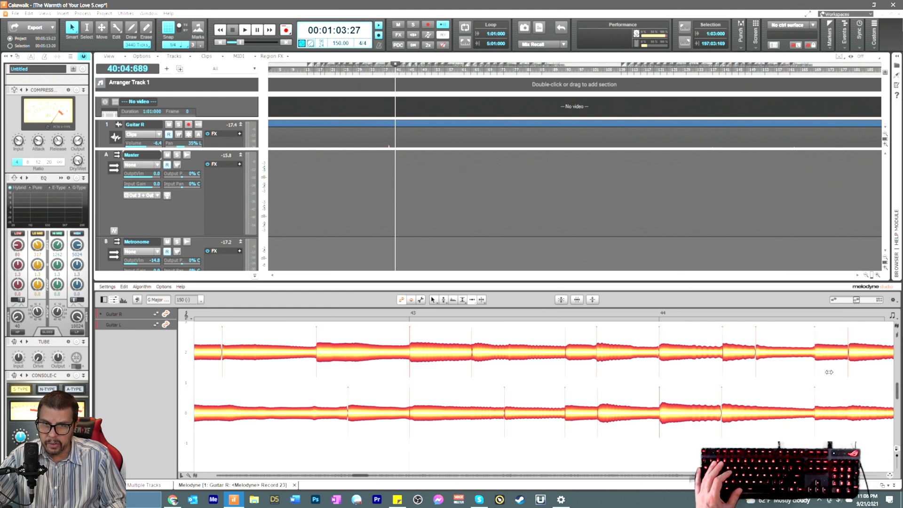
{"action": "left_click", "coordinate": [859, 355]}
{"action": "left_click_drag", "start_coordinate": [859, 355], "coordinate": [856, 355]}
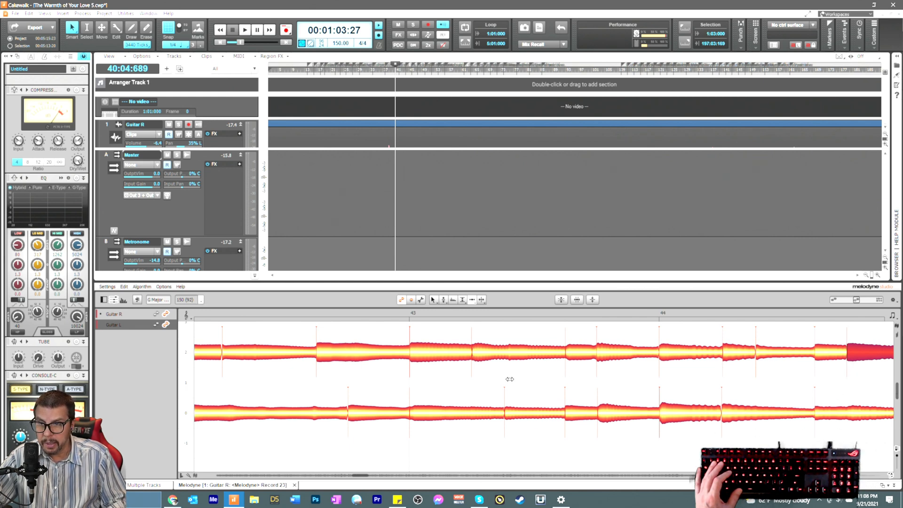
Step: Split bar 43's Guitar L note near the middle of beat 2 and change the new split's separation type
{"action": "right_click", "coordinate": [528, 379]}
{"action": "left_click", "coordinate": [536, 381]}
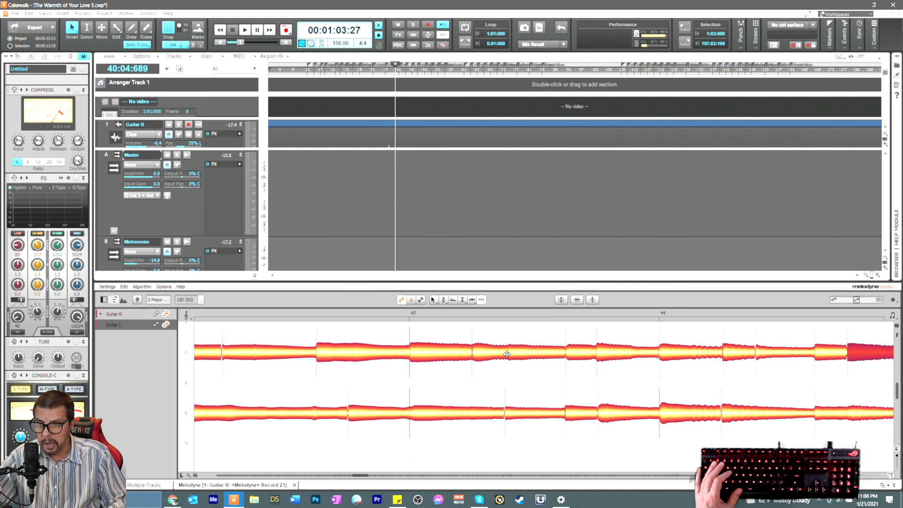
{"action": "double_click", "coordinate": [506, 352]}
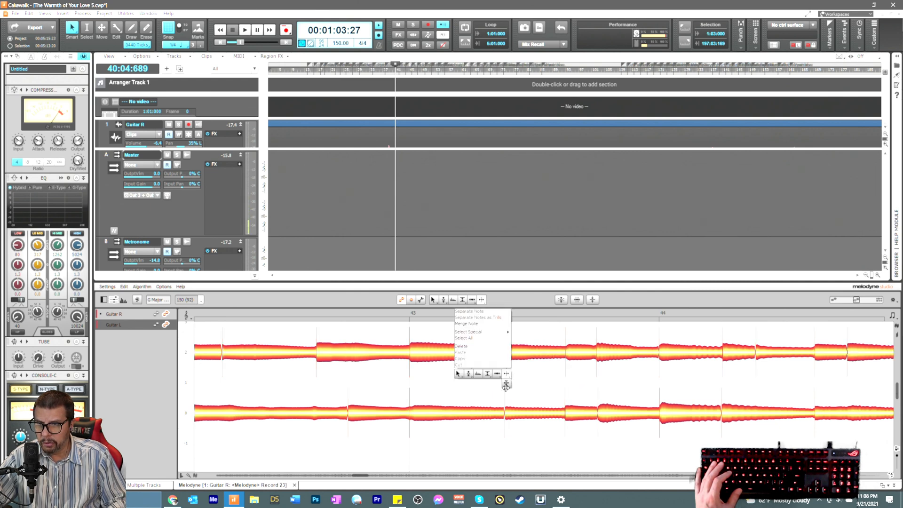
{"action": "right_click", "coordinate": [528, 380]}
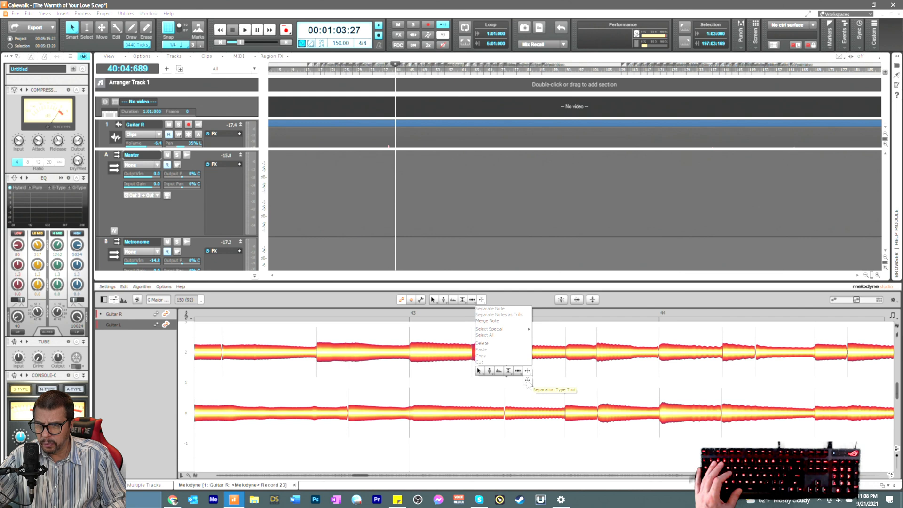
{"action": "left_click", "coordinate": [527, 380]}
{"action": "left_click", "coordinate": [508, 367]}
Step: Shift bar 43's new Guitar L note onto the middle of beat 2 and set the playback position within the bar's first beat
{"action": "right_click", "coordinate": [513, 373]}
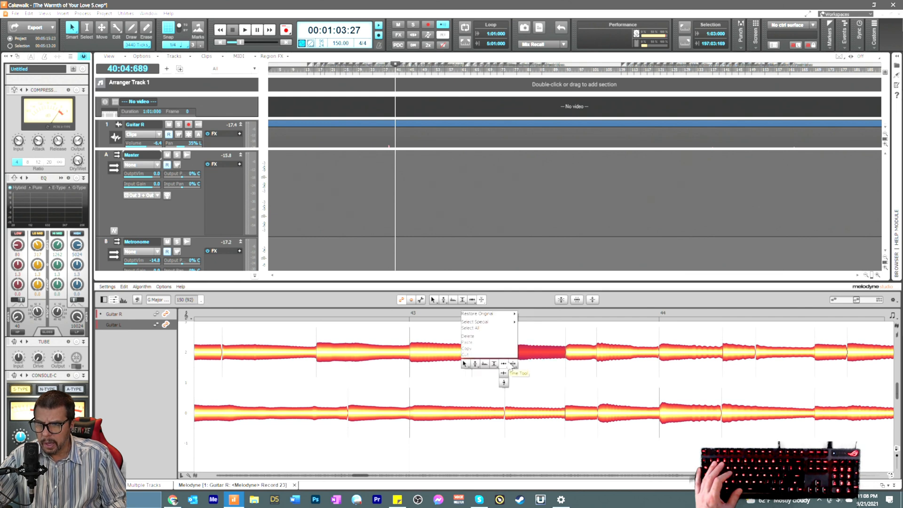
{"action": "left_click", "coordinate": [507, 365]}
{"action": "left_click", "coordinate": [528, 334]}
{"action": "left_click_drag", "start_coordinate": [512, 348], "coordinate": [509, 349]}
{"action": "left_click", "coordinate": [453, 315]}
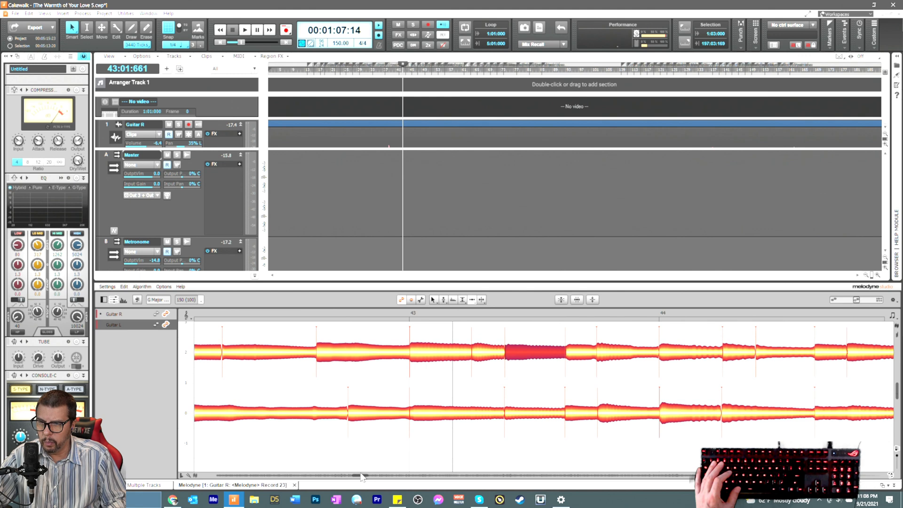
Step: Shift the Guitar L notes at mid-beat 2 of bar 44 and mid-beat 3 of bar 45 onto the grid
{"action": "left_click_drag", "start_coordinate": [361, 476], "coordinate": [366, 478]}
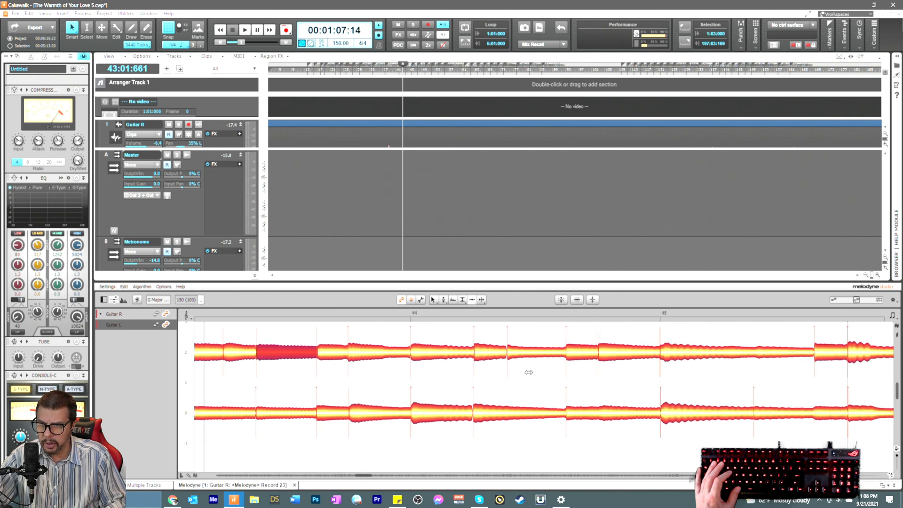
{"action": "left_click", "coordinate": [508, 348]}
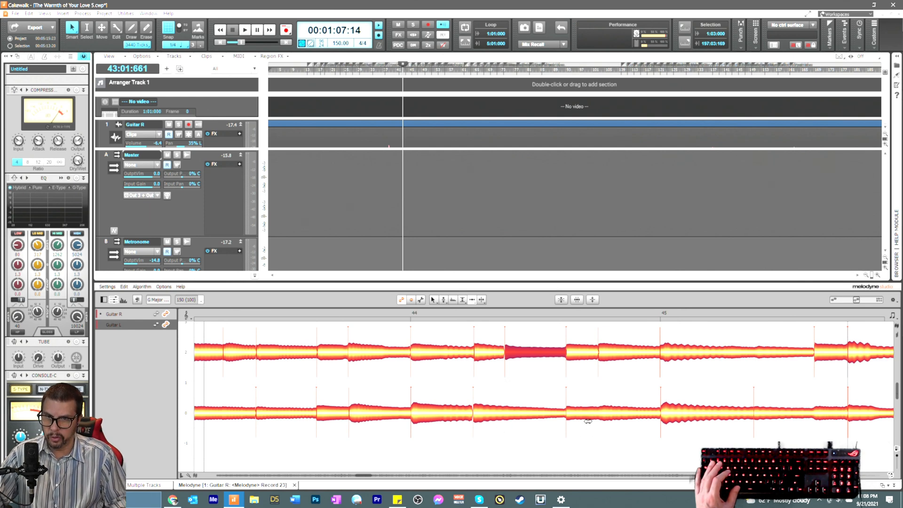
{"action": "left_click", "coordinate": [819, 354]}
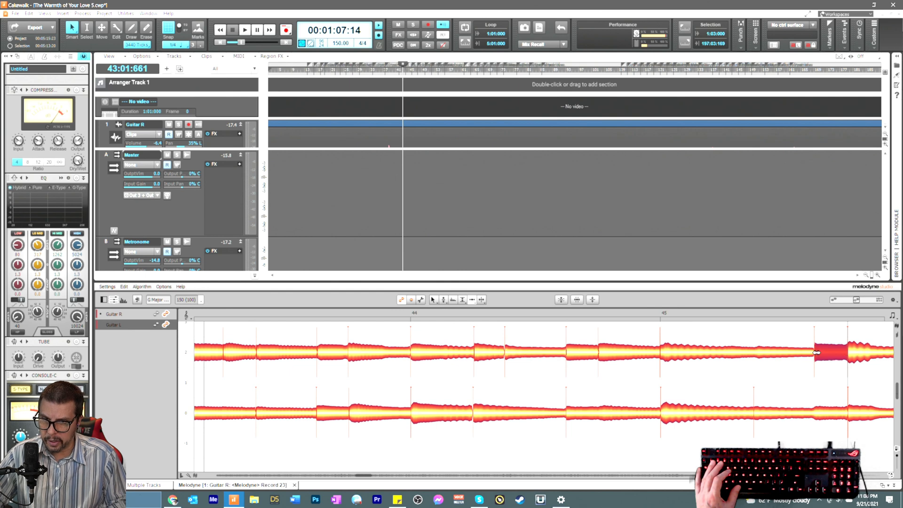
{"action": "left_click_drag", "start_coordinate": [817, 353], "coordinate": [819, 353]}
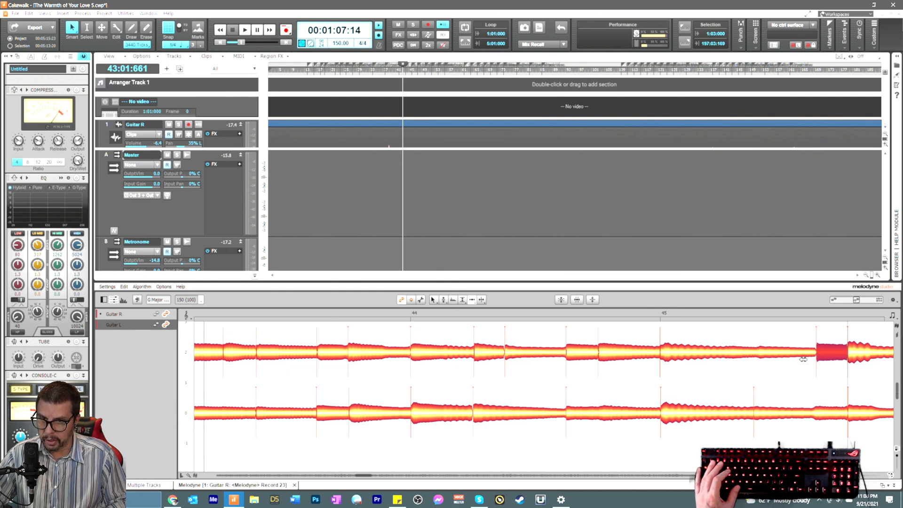
Step: Split bar 45's long Guitar L note near the middle of beat 2 and change the new split's separation type
{"action": "left_click", "coordinate": [757, 354]}
{"action": "double_click", "coordinate": [756, 355]}
{"action": "right_click", "coordinate": [757, 368]}
{"action": "left_click", "coordinate": [757, 373]}
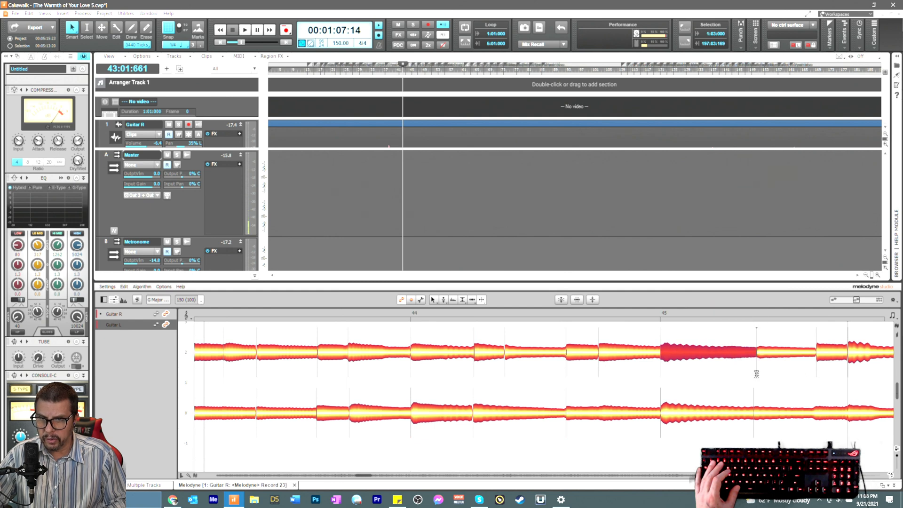
{"action": "double_click", "coordinate": [757, 368]}
Step: Shift bar 45's newly split Guitar L note slightly earlier onto the middle of beat 2 with the Time tool
{"action": "right_click", "coordinate": [743, 375]}
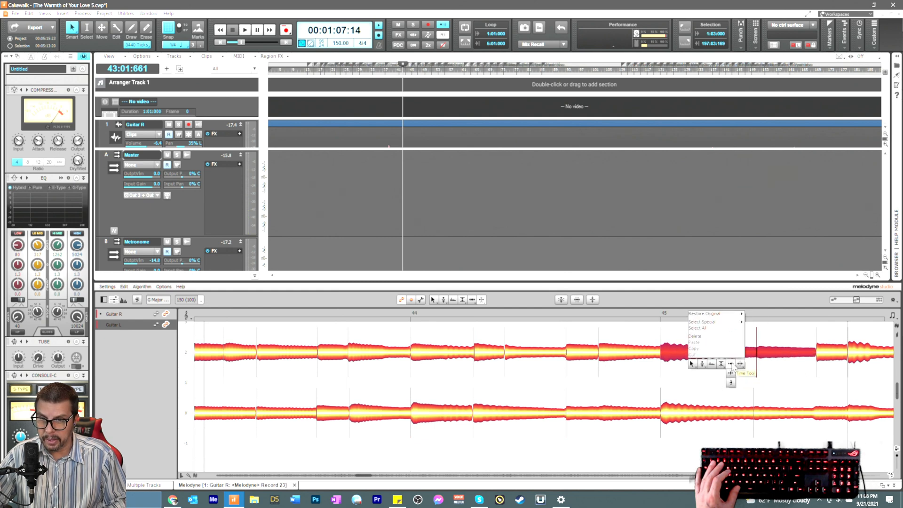
{"action": "left_click", "coordinate": [731, 369]}
{"action": "left_click", "coordinate": [730, 369]}
{"action": "left_click", "coordinate": [763, 346]}
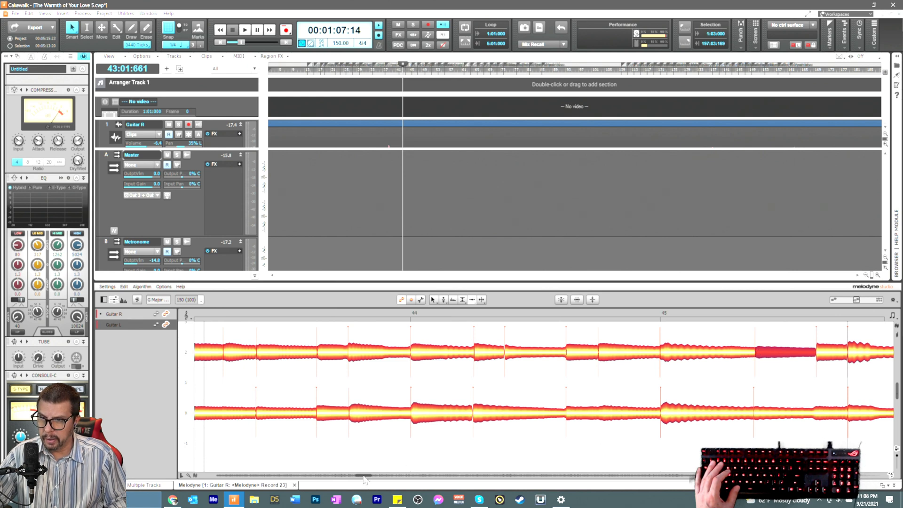
Step: Play back from beat 4 of bar 45, and shift bar 47's Guitar L notes at beat 2 and mid-beat 2 onto the grid
{"action": "left_click_drag", "start_coordinate": [365, 479], "coordinate": [371, 479]}
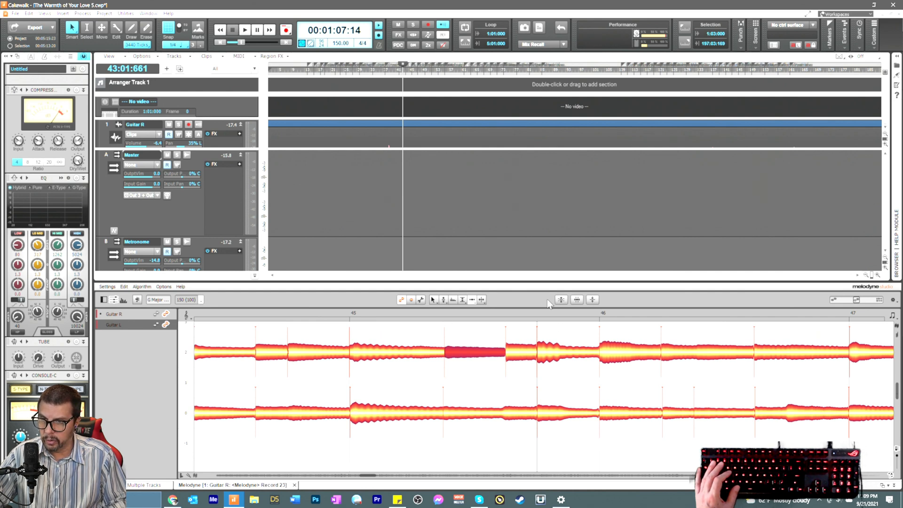
{"action": "left_click", "coordinate": [556, 310]}
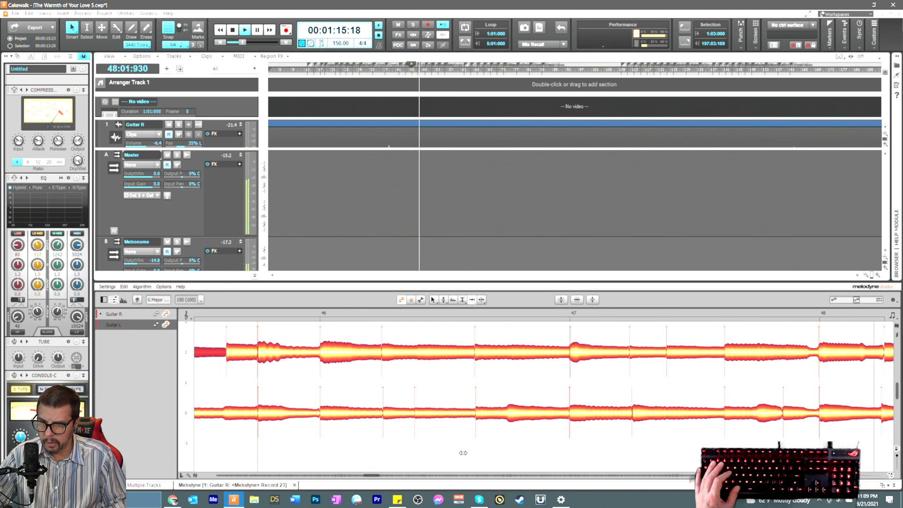
{"action": "key", "text": "space"}
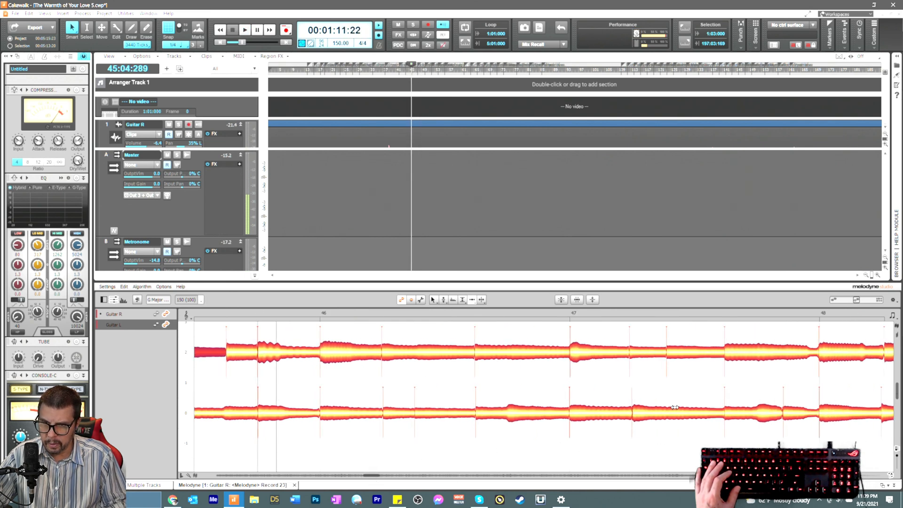
{"action": "left_click_drag", "start_coordinate": [676, 355], "coordinate": [672, 356]}
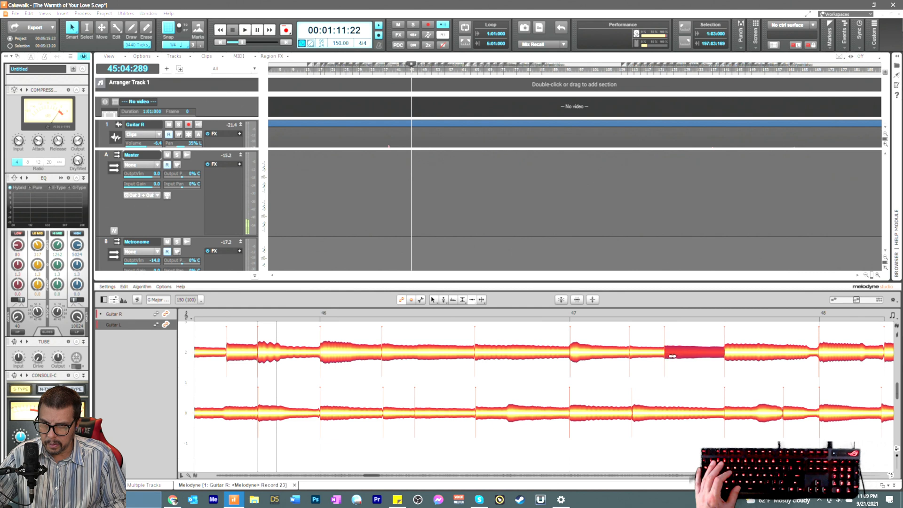
{"action": "left_click", "coordinate": [636, 355]}
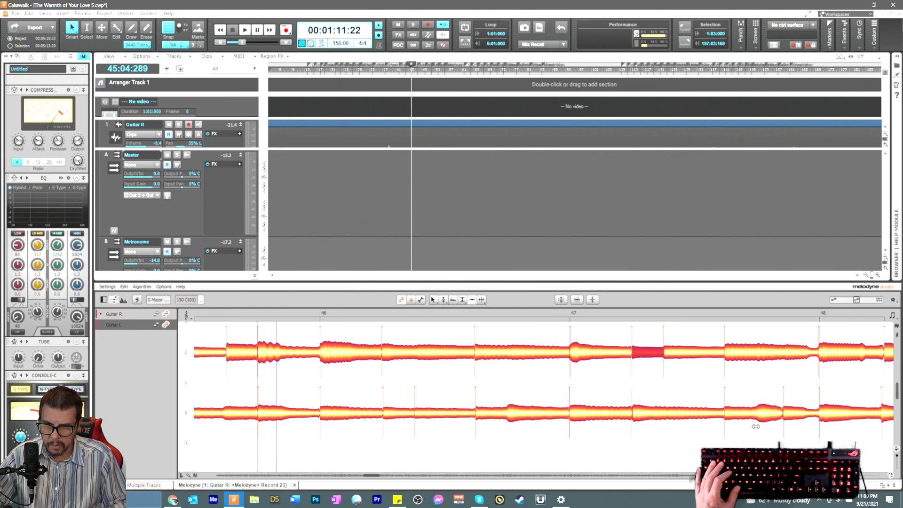
Step: Shift bar 47's Guitar R note at mid-beat 4, bar 48's Guitar L note at beat 2 and its Guitar R note at mid-beat 3 onto the grid
{"action": "left_click", "coordinate": [782, 419]}
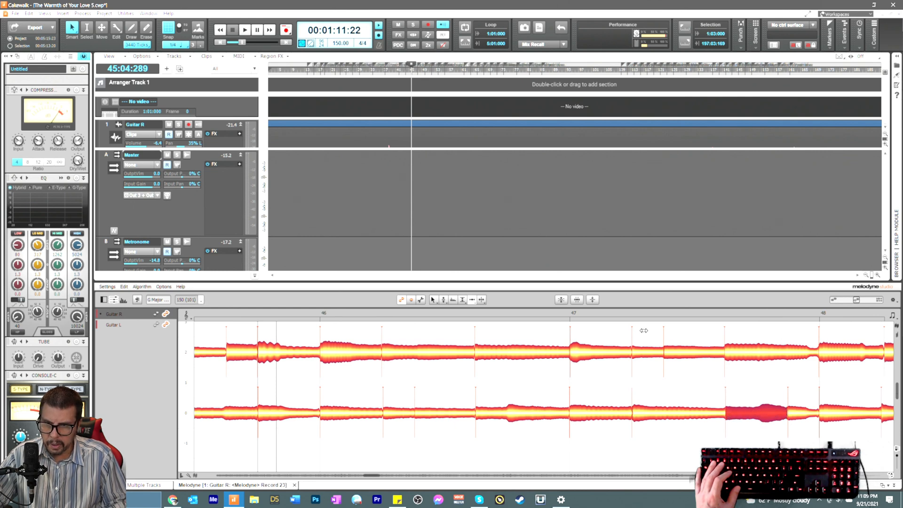
{"action": "key", "text": "space"}
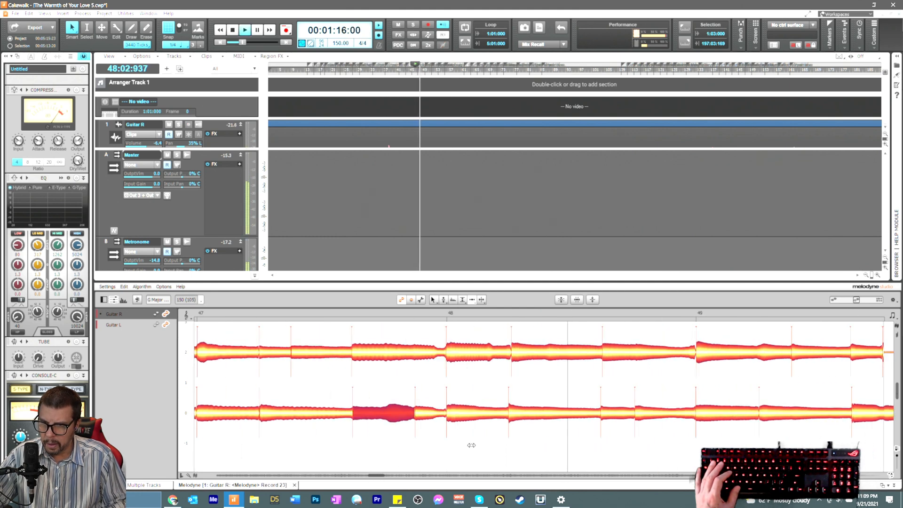
{"action": "key", "text": "space"}
{"action": "left_click", "coordinate": [515, 345]}
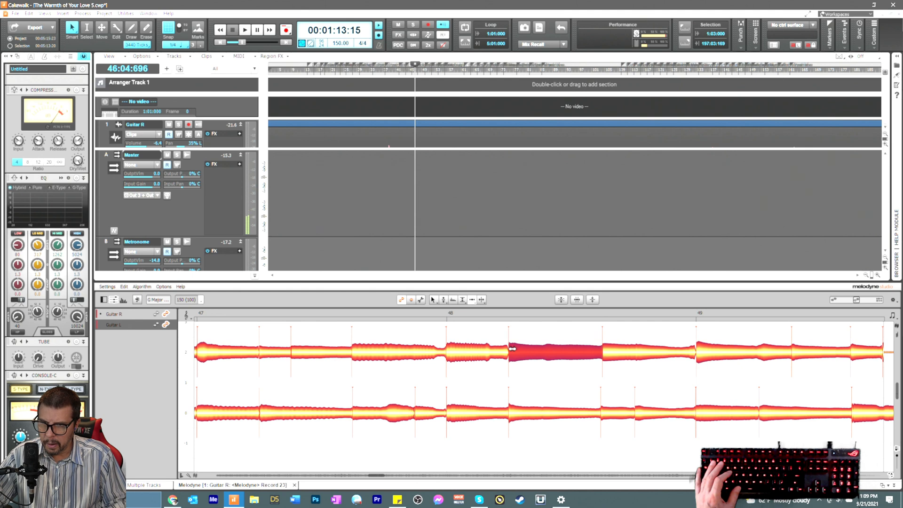
{"action": "left_click", "coordinate": [620, 413]}
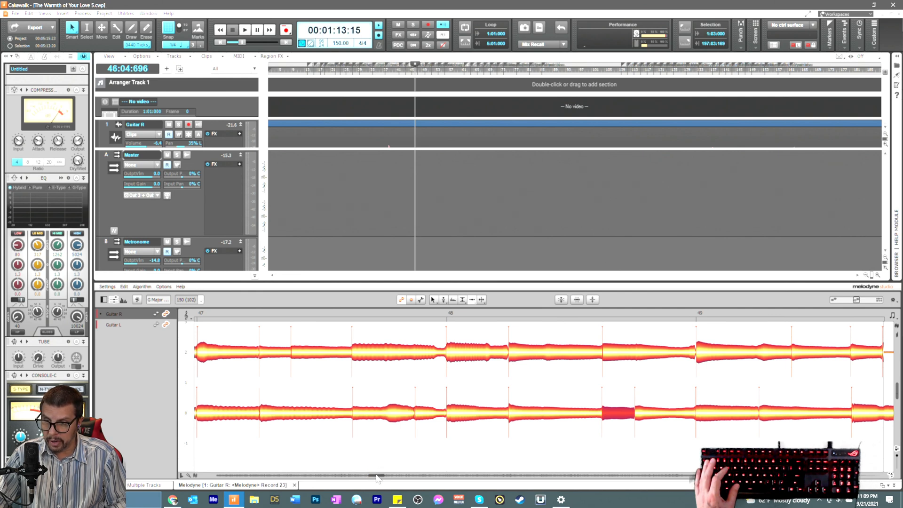
Step: Shift the Guitar L notes at mid-beats 2 and 3 of bar 49 and at beat 1 of bar 50 onto the grid
{"action": "left_click_drag", "start_coordinate": [378, 476], "coordinate": [380, 476]}
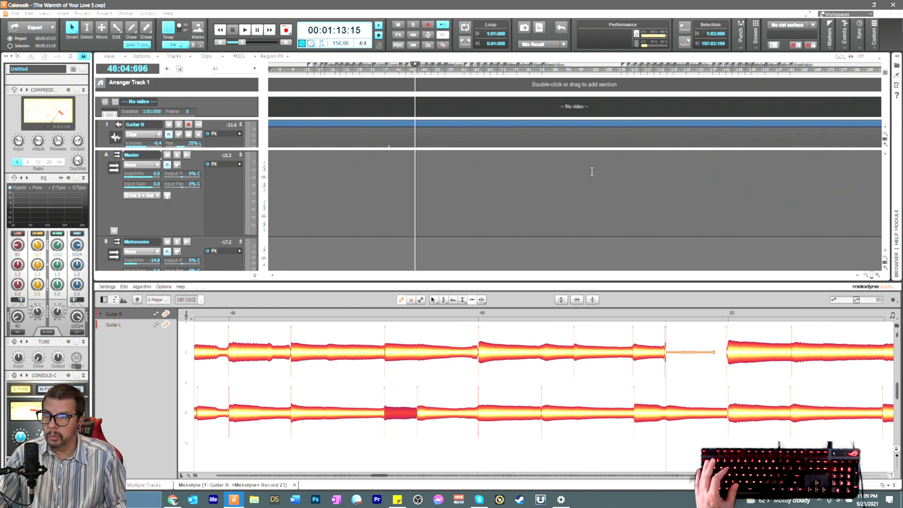
{"action": "left_click", "coordinate": [633, 346]}
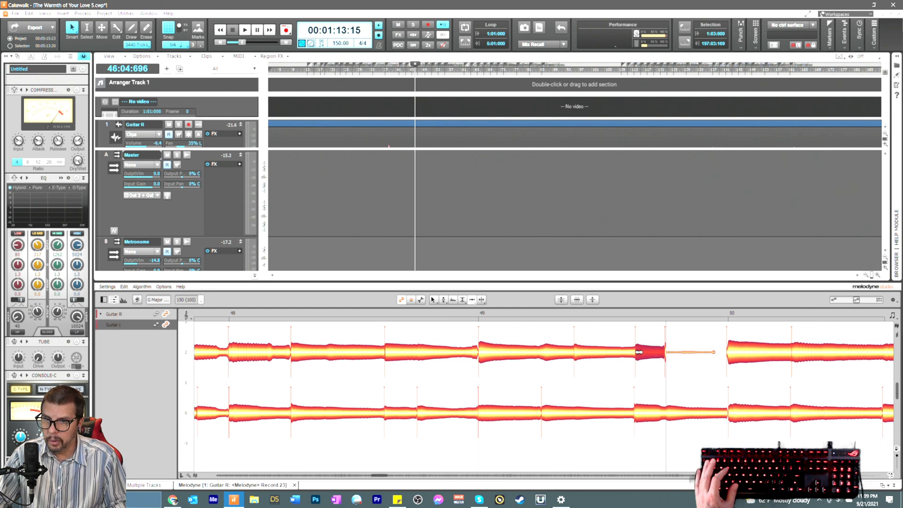
{"action": "left_click", "coordinate": [580, 354]}
{"action": "left_click_drag", "start_coordinate": [580, 354], "coordinate": [579, 355]}
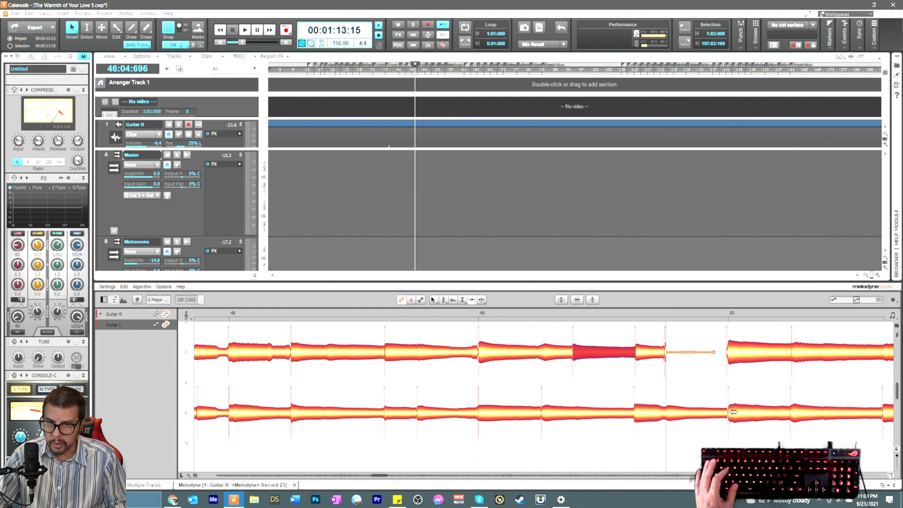
{"action": "left_click", "coordinate": [735, 357]}
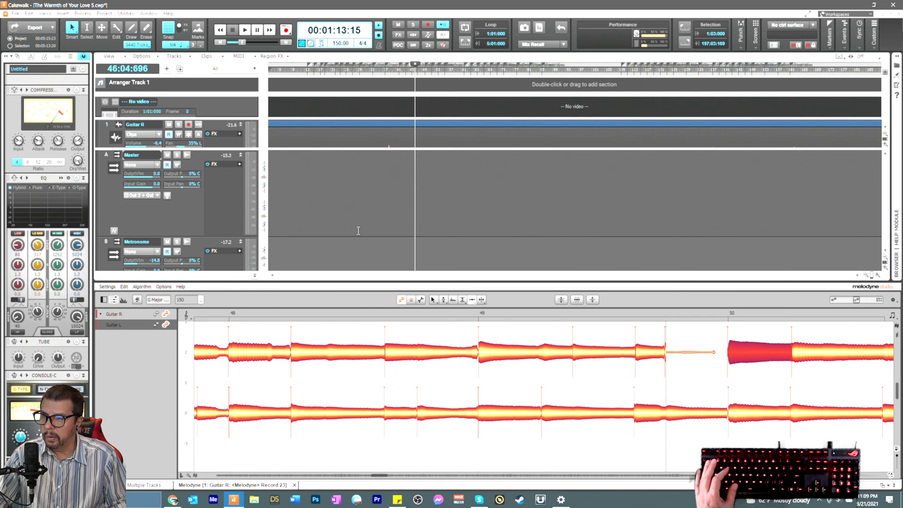
Step: Try moving the crossfade before Record 26 in Guitar R's take lane a few bars later, and move it back
{"action": "left_click_drag", "start_coordinate": [386, 148], "coordinate": [395, 267]}
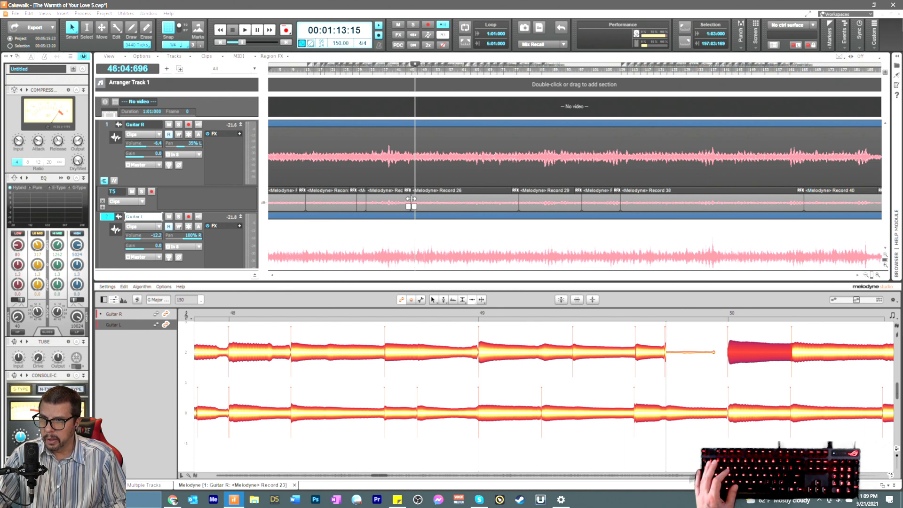
{"action": "left_click_drag", "start_coordinate": [412, 199], "coordinate": [425, 204]}
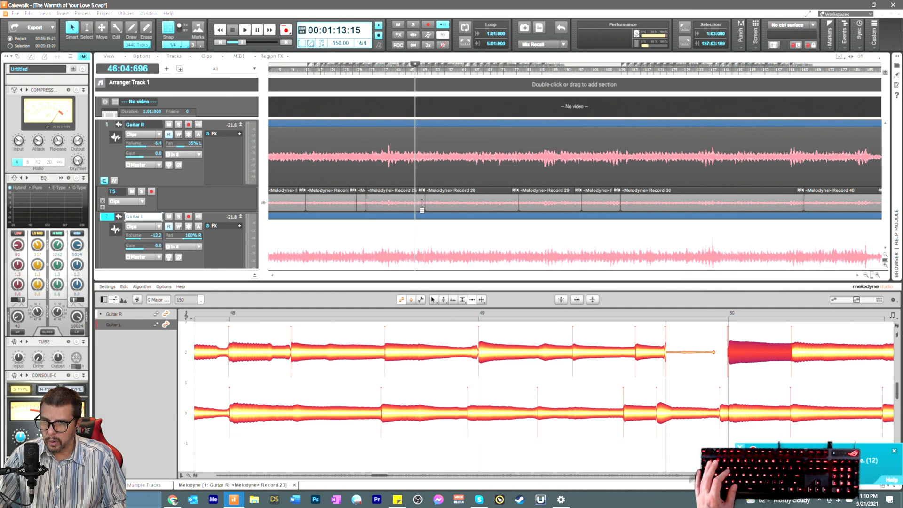
{"action": "left_click_drag", "start_coordinate": [425, 199], "coordinate": [414, 199]}
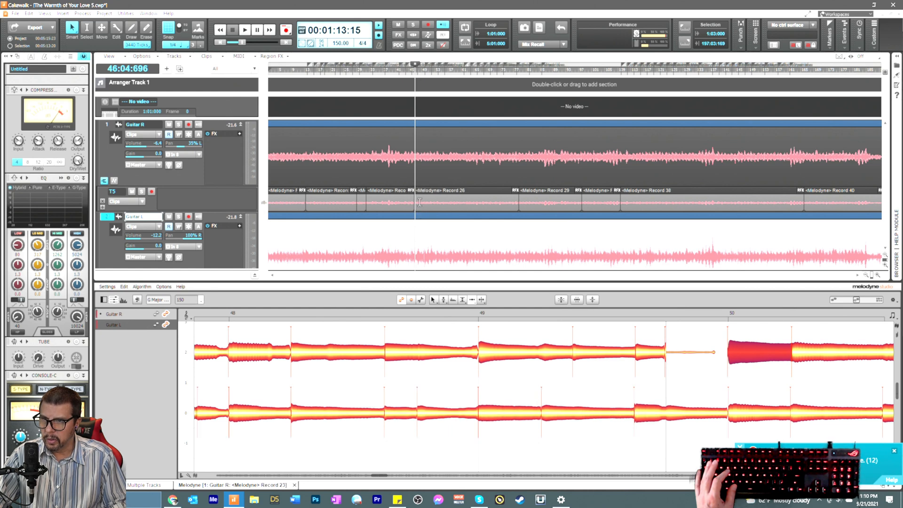
Step: Move the crossfade between Record 13 and Record 14 in Guitar L's take lane a few bars later, and play back the passage
{"action": "scroll", "coordinate": [420, 202], "scroll_direction": "down", "scroll_amount": 2}
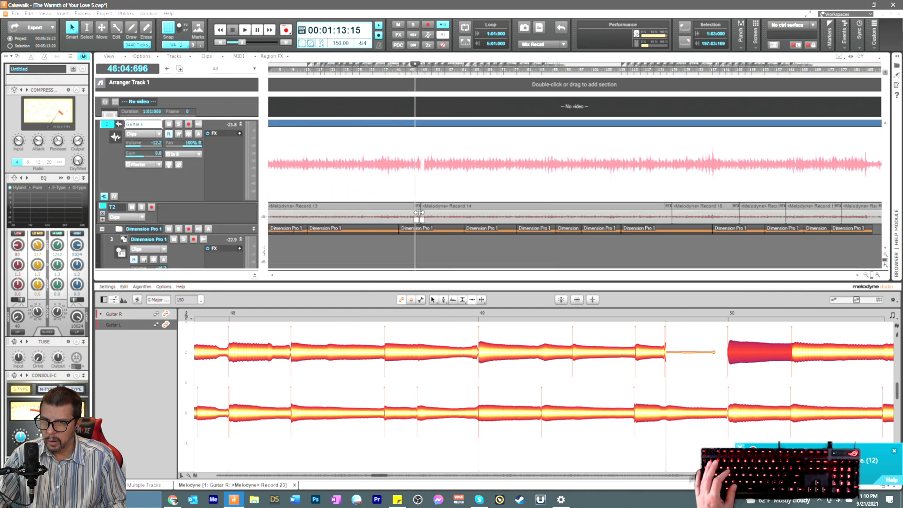
{"action": "mouse_move", "coordinate": [419, 213]}
{"action": "left_mouse_down"}
{"action": "mouse_move", "coordinate": [409, 213]}
{"action": "mouse_move", "coordinate": [433, 213]}
{"action": "left_mouse_up"}
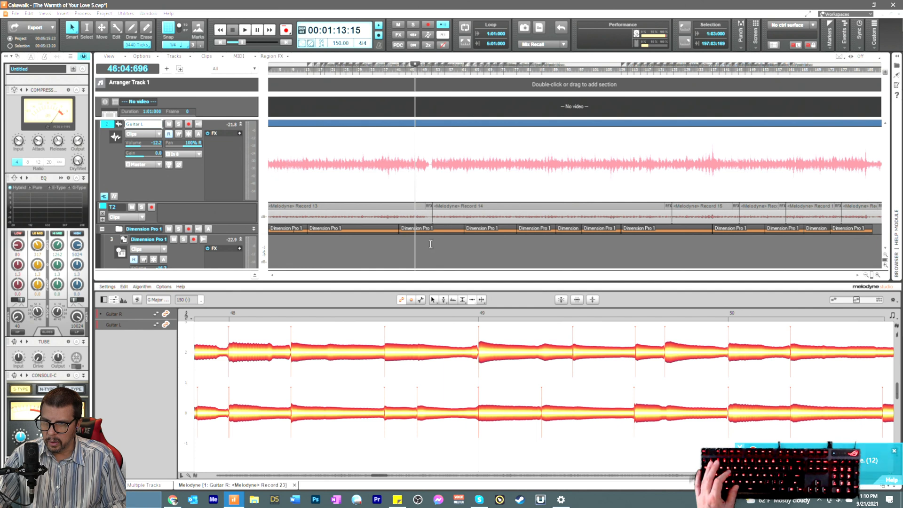
{"action": "key", "text": "space"}
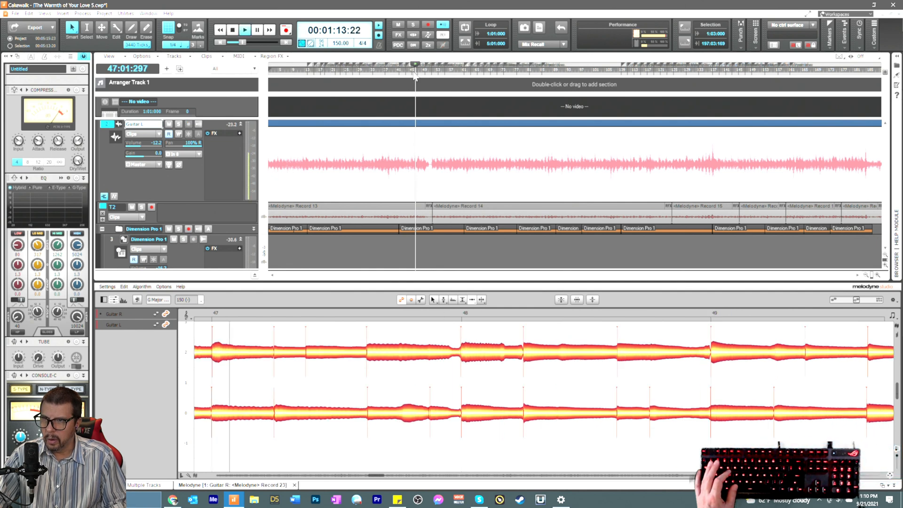
{"action": "key", "text": "space"}
{"action": "key", "text": "space"}
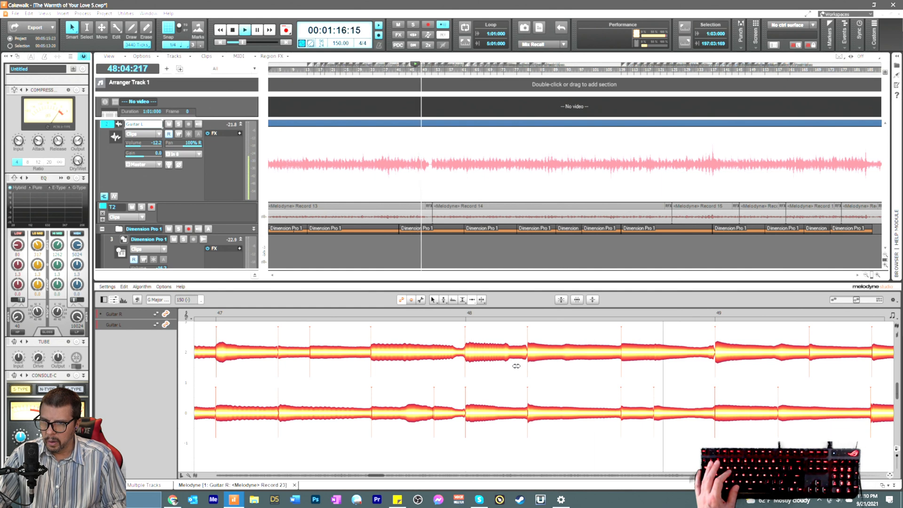
{"action": "key", "text": "space"}
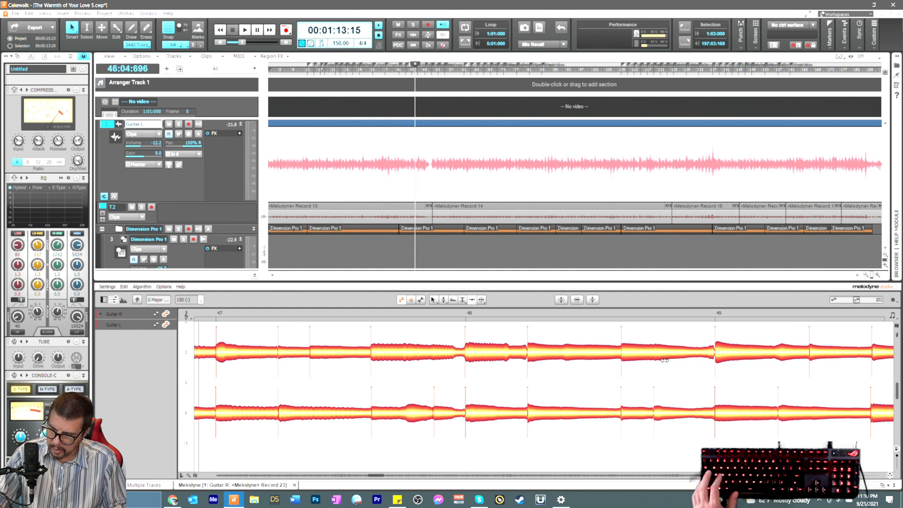
Step: Save the project and play back from beat 3 of bar 47
{"action": "key", "text": "ctrl+s"}
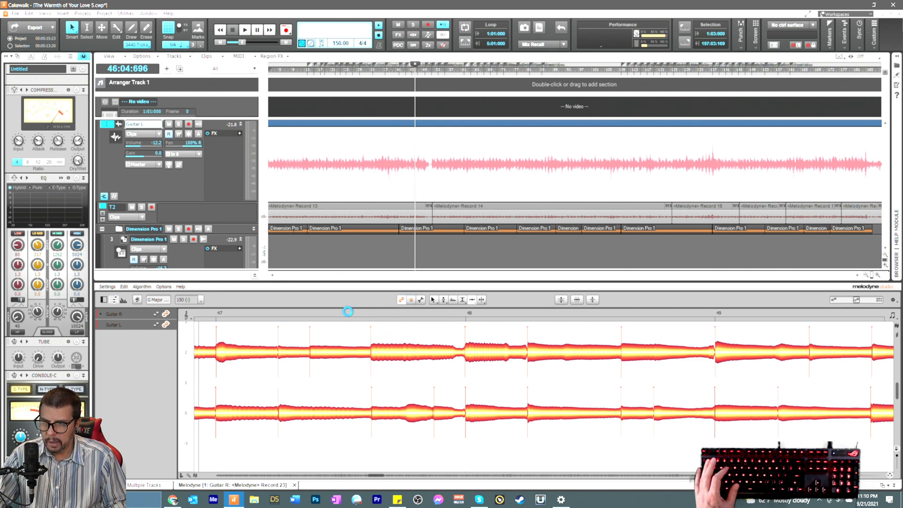
{"action": "left_click", "coordinate": [366, 318]}
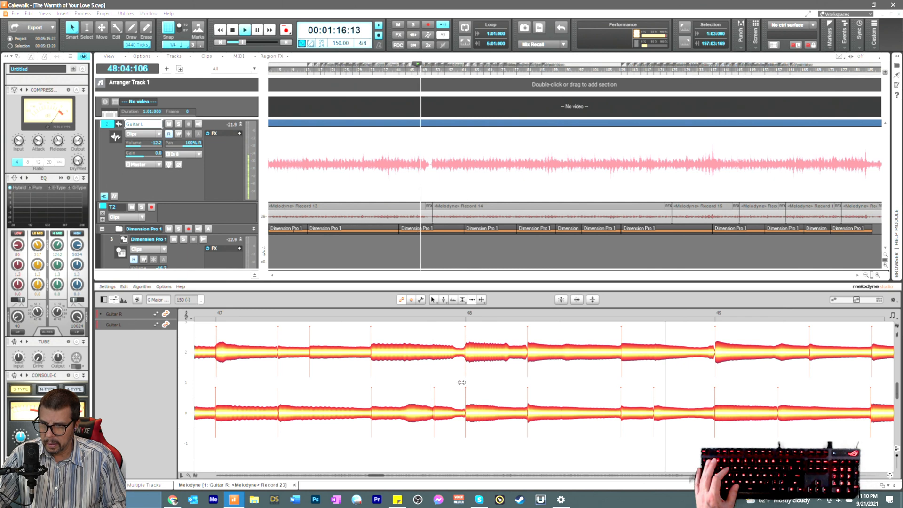
{"action": "key", "text": "space"}
Step: Split bar 47's Guitar R note that begins at mid-beat 3 near beat 4, and change the new split's separation type
{"action": "right_click", "coordinate": [430, 395]}
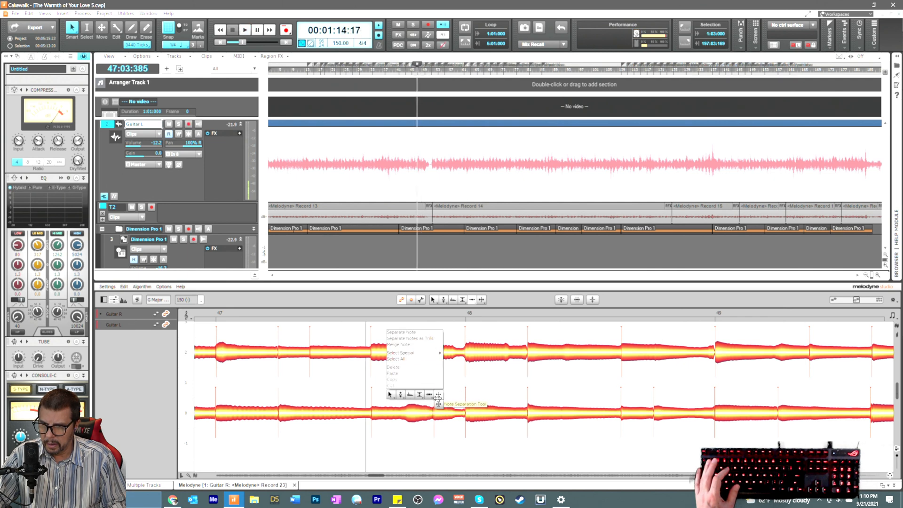
{"action": "left_click", "coordinate": [438, 398]}
{"action": "double_click", "coordinate": [407, 416]}
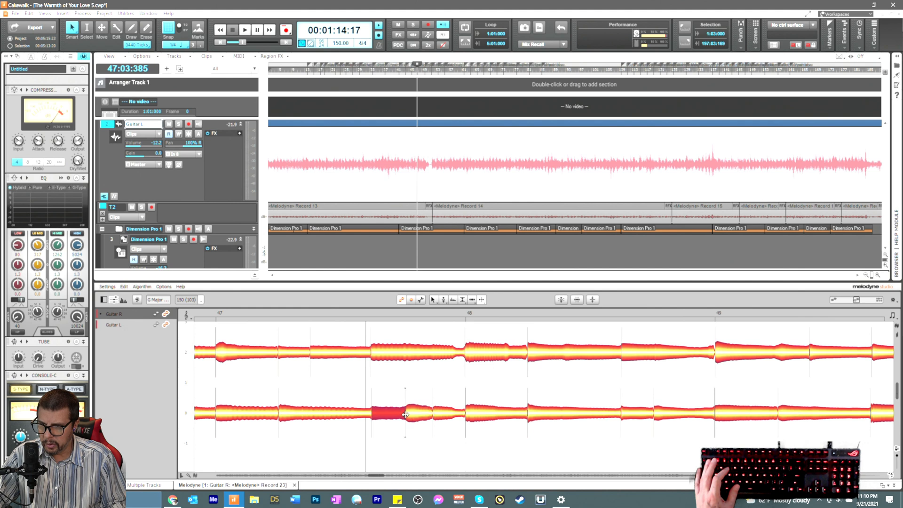
{"action": "right_click", "coordinate": [407, 433]}
{"action": "left_click", "coordinate": [407, 443]}
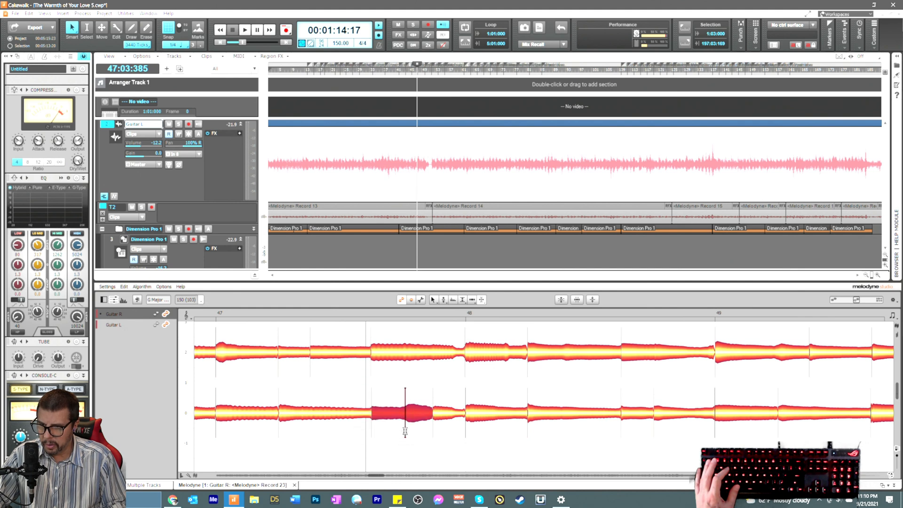
Step: Shift bar 47's newly split Guitar R note slightly earlier onto beat 4 with the Time tool
{"action": "right_click", "coordinate": [385, 432]}
{"action": "left_click", "coordinate": [375, 418]}
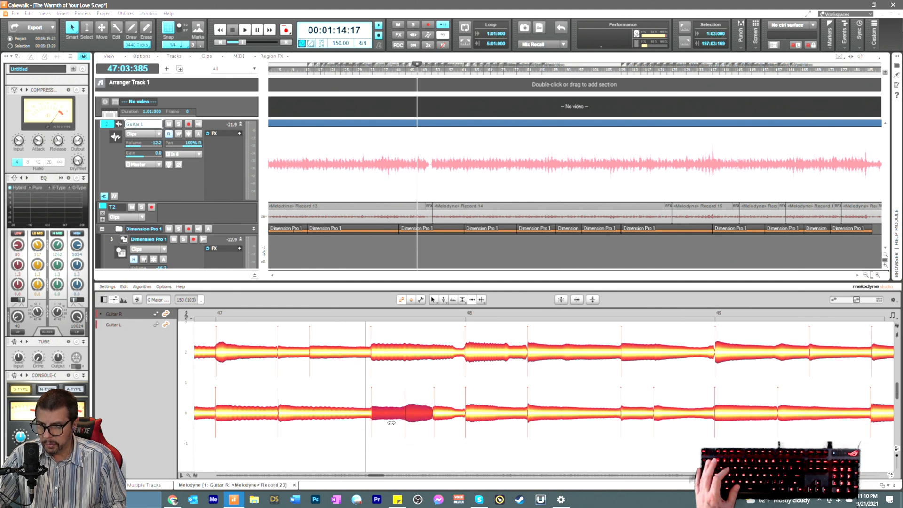
{"action": "left_click", "coordinate": [410, 392]}
{"action": "left_click", "coordinate": [410, 412]}
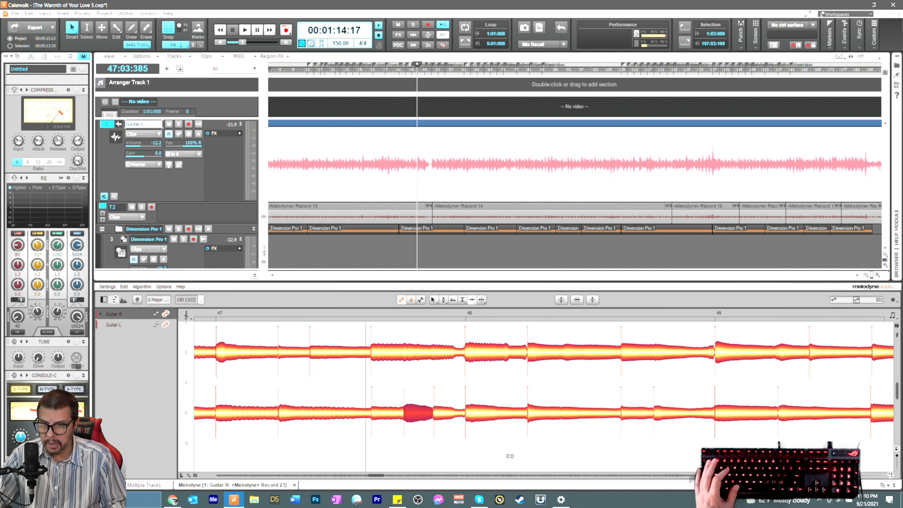
Step: Split bar 48's Guitar L note that begins on beat 2 near the middle of that beat, and change the new split's separation type
{"action": "left_click_drag", "start_coordinate": [375, 475], "coordinate": [376, 475]}
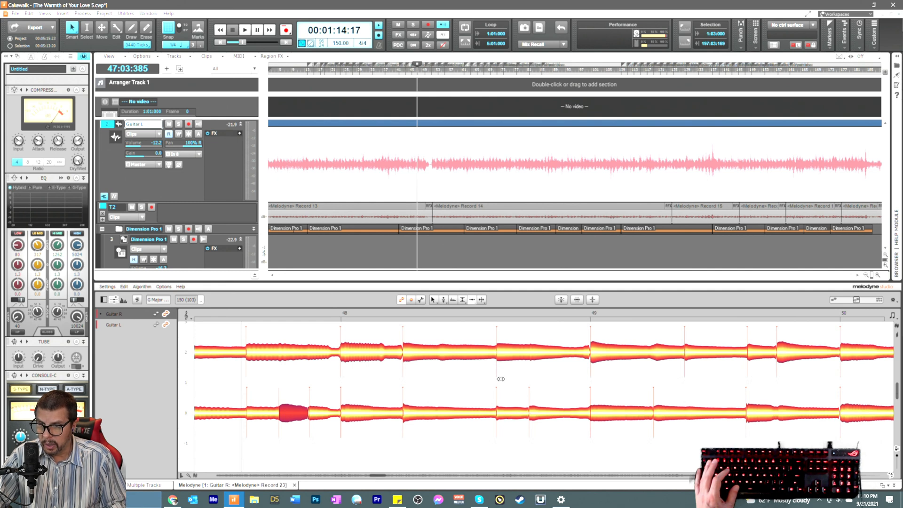
{"action": "right_click", "coordinate": [460, 381]}
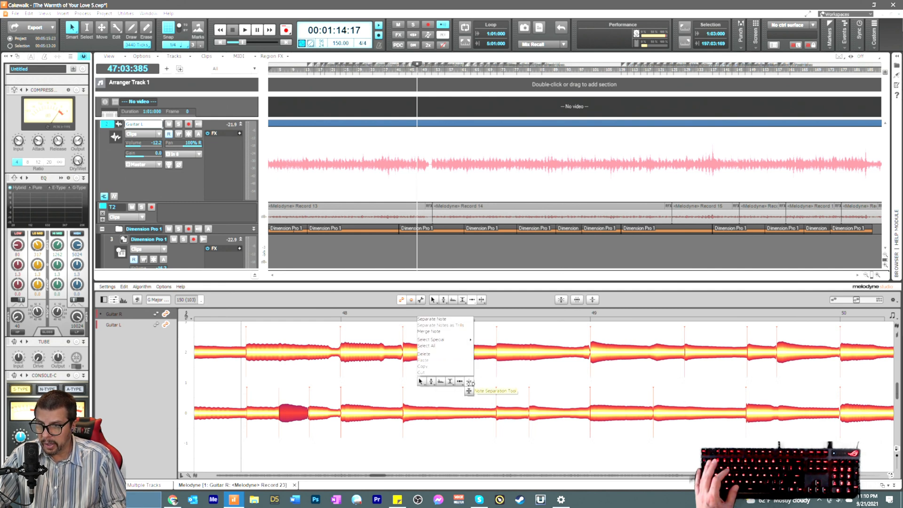
{"action": "left_click", "coordinate": [470, 382]}
{"action": "left_click", "coordinate": [438, 352]}
{"action": "double_click", "coordinate": [438, 353]}
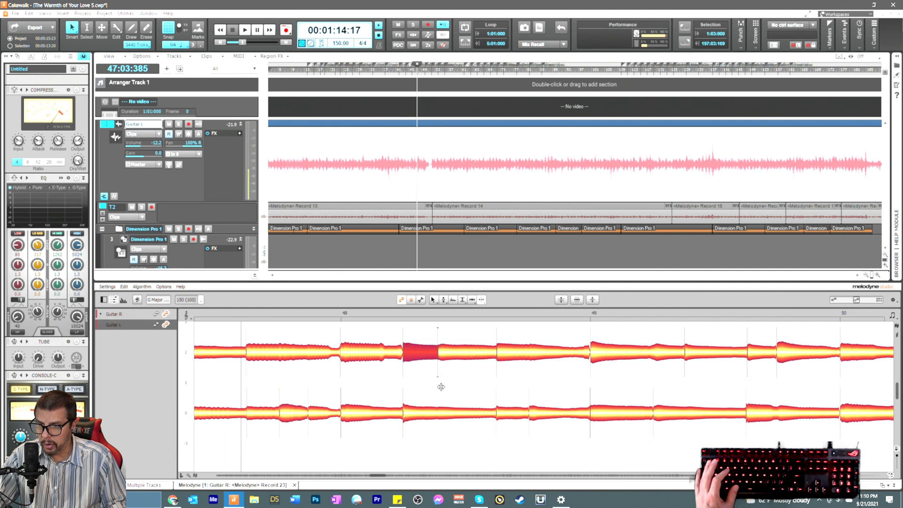
{"action": "right_click", "coordinate": [442, 387]}
{"action": "left_click", "coordinate": [438, 397]}
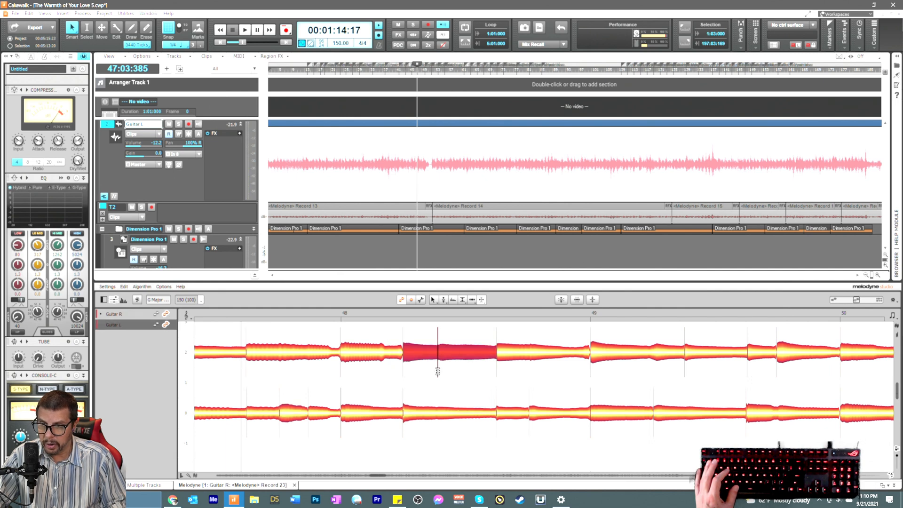
Step: Shift bar 48's newly split Guitar L note slightly earlier onto the middle of beat 2 with the Time tool
{"action": "right_click", "coordinate": [438, 372]}
{"action": "left_click", "coordinate": [426, 374]}
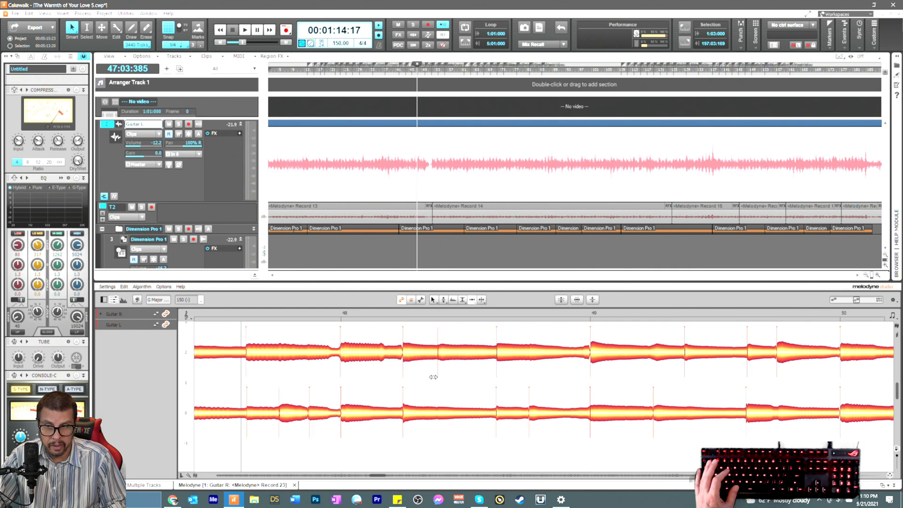
{"action": "left_click", "coordinate": [440, 360]}
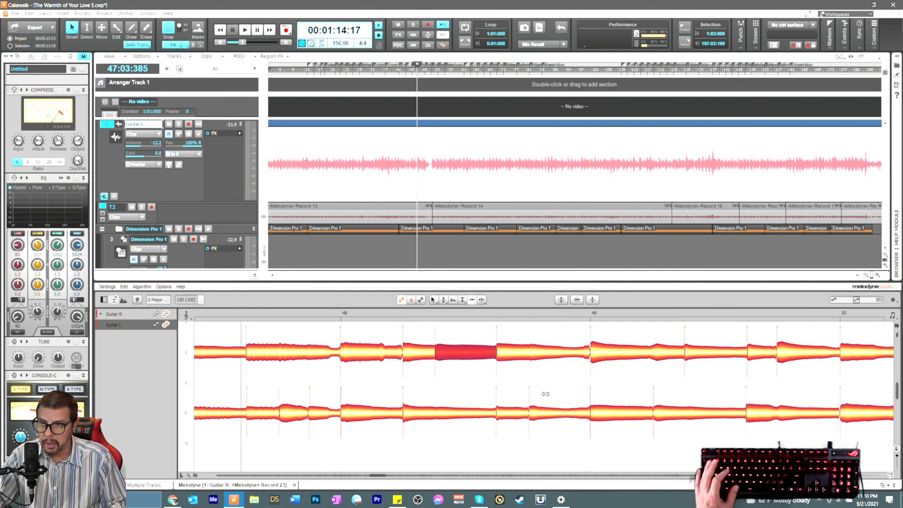
Step: Split bar 49's first Guitar L note just before beat 2 and change the new split's separation type
{"action": "right_click", "coordinate": [667, 375]}
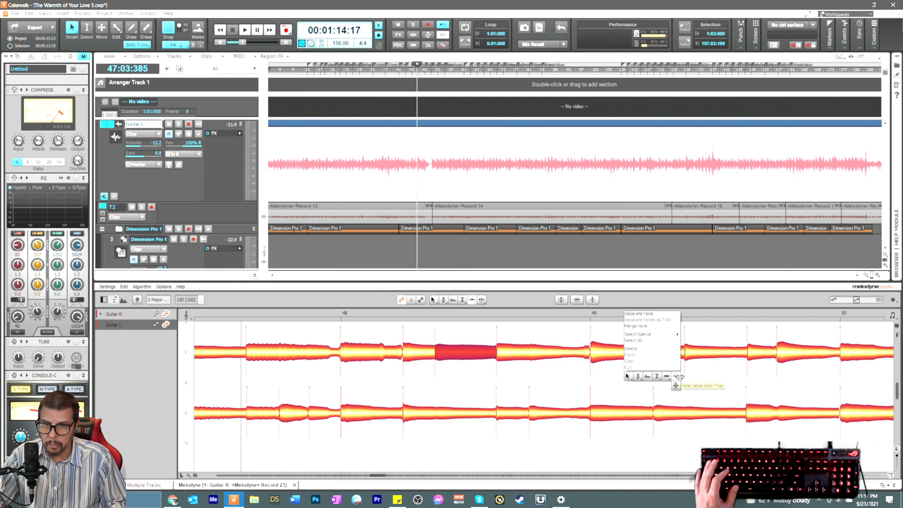
{"action": "left_click", "coordinate": [644, 374]}
{"action": "left_click", "coordinate": [650, 354]}
{"action": "right_click", "coordinate": [651, 375]}
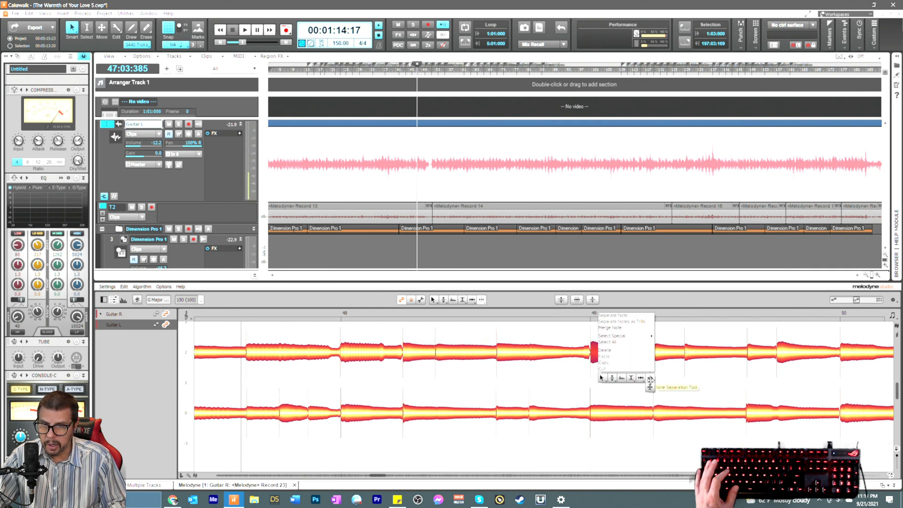
{"action": "left_click", "coordinate": [648, 377]}
Step: Shift bar 49's newly split Guitar L note onto beat 2 and its last Guitar L note onto beat 4 with the Time tool
{"action": "right_click", "coordinate": [649, 371]}
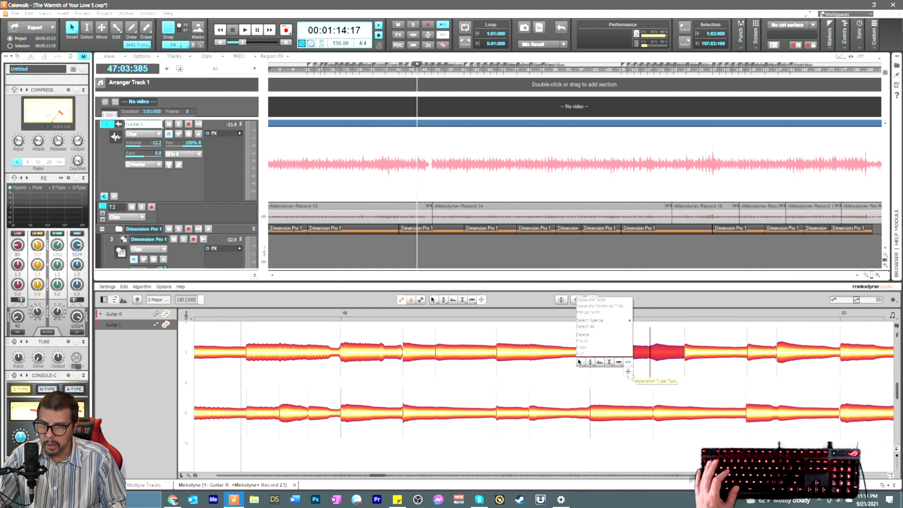
{"action": "left_click", "coordinate": [620, 370]}
{"action": "left_click", "coordinate": [658, 352]}
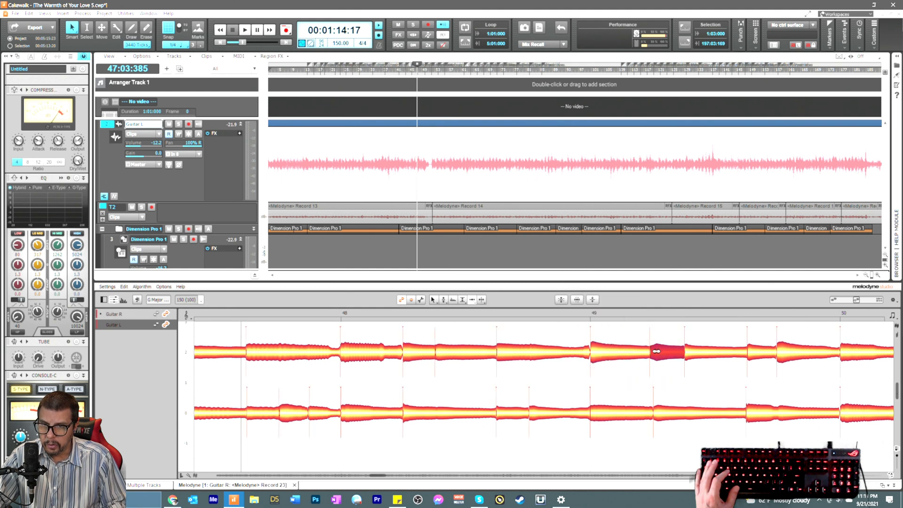
{"action": "left_click", "coordinate": [781, 357]}
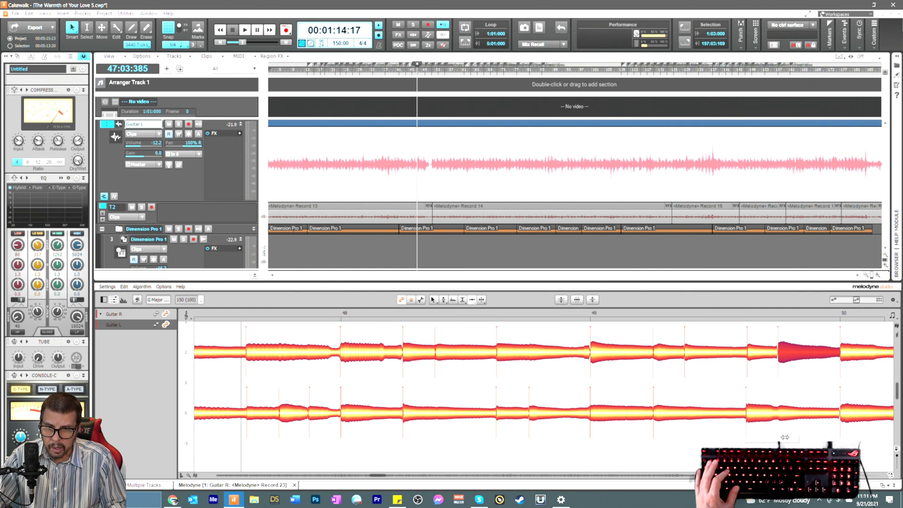
Step: Split bar 49's last Guitar R note near beat 4 and change the new split's separation type
{"action": "left_click", "coordinate": [778, 416]}
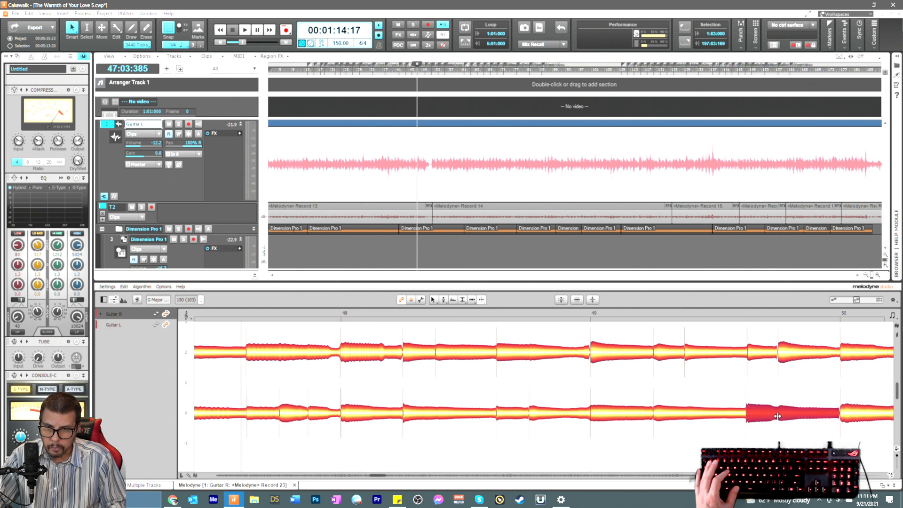
{"action": "right_click", "coordinate": [779, 425]}
{"action": "left_click", "coordinate": [779, 426]}
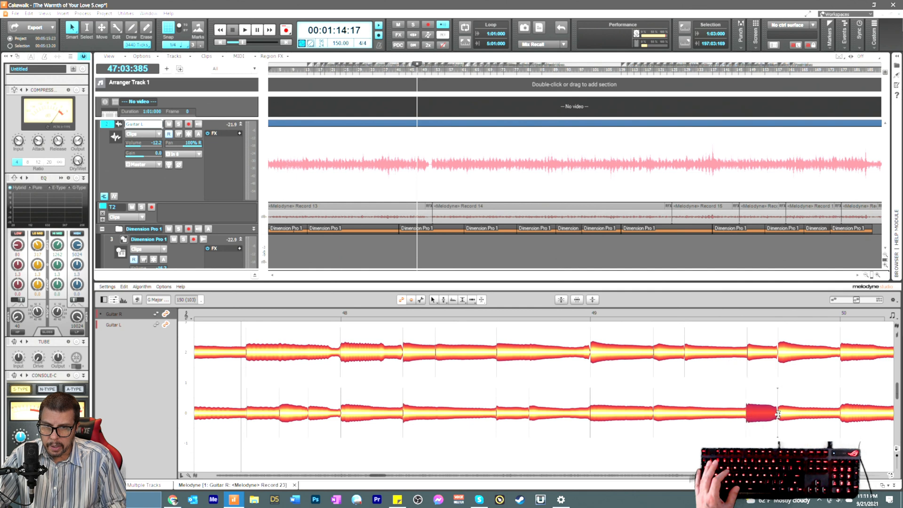
{"action": "right_click", "coordinate": [780, 425]}
{"action": "left_click", "coordinate": [769, 424]}
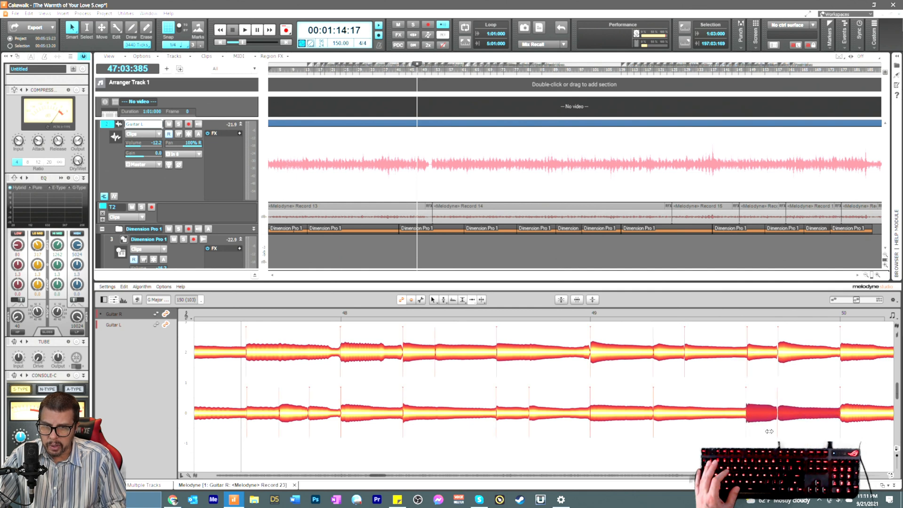
Step: Shift bar 49's newly split Guitar R note onto beat 4 and bar 50's last Guitar R note slightly later onto the middle of beat 3
{"action": "left_click", "coordinate": [789, 398]}
{"action": "left_click", "coordinate": [785, 410]}
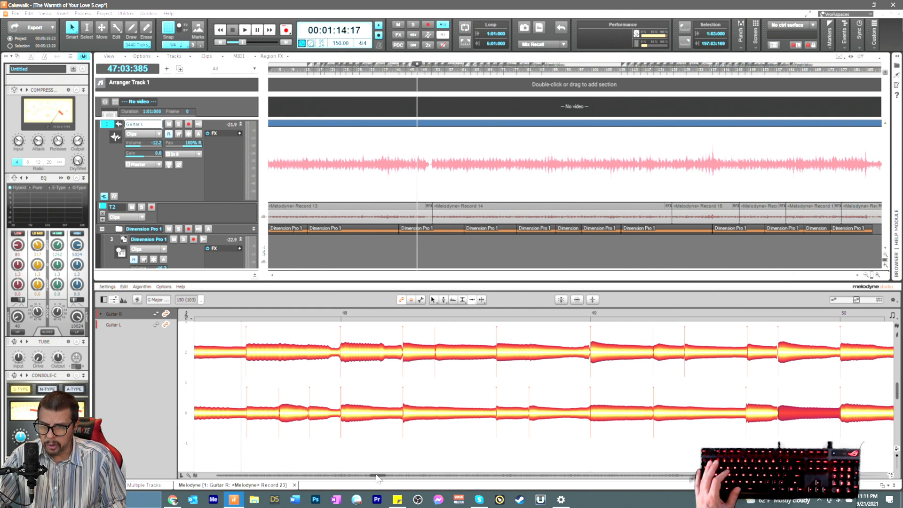
{"action": "left_click_drag", "start_coordinate": [378, 478], "coordinate": [381, 478]}
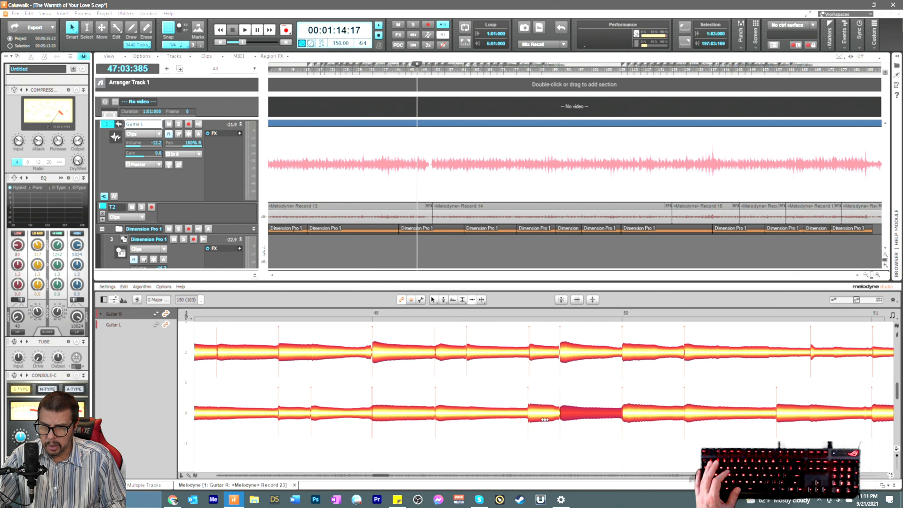
{"action": "left_click", "coordinate": [780, 412]}
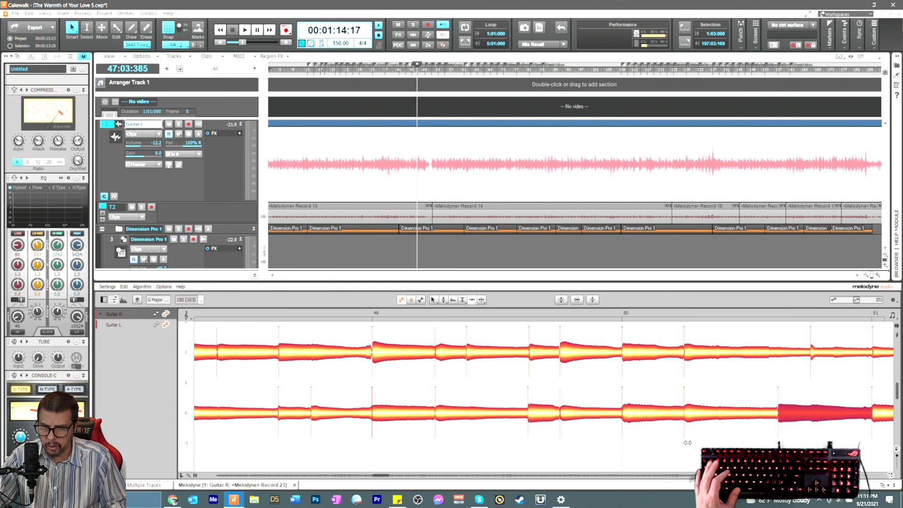
Step: Move the crossfade between takes Record 13 and Record 14 slightly earlier, and play back the transition from late in bar 49
{"action": "left_click_drag", "start_coordinate": [382, 476], "coordinate": [385, 476]}
{"action": "left_click", "coordinate": [664, 355]}
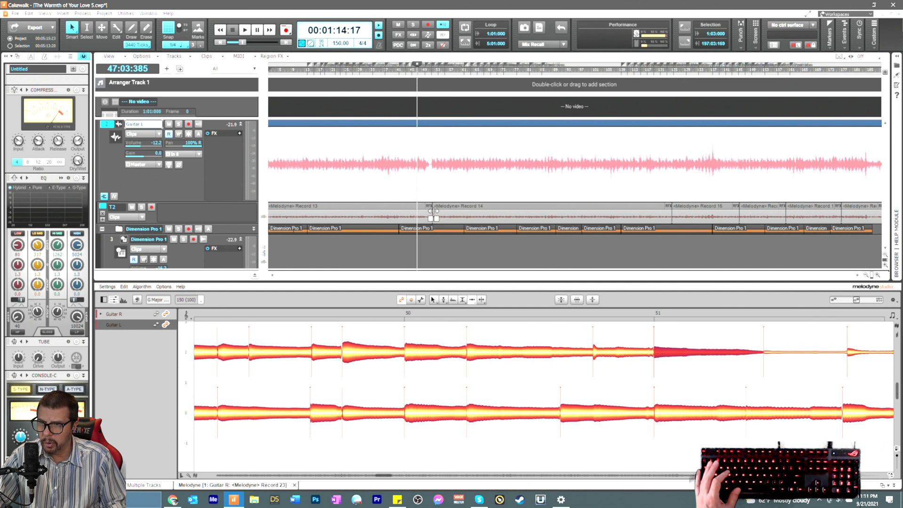
{"action": "left_click_drag", "start_coordinate": [433, 213], "coordinate": [429, 216]}
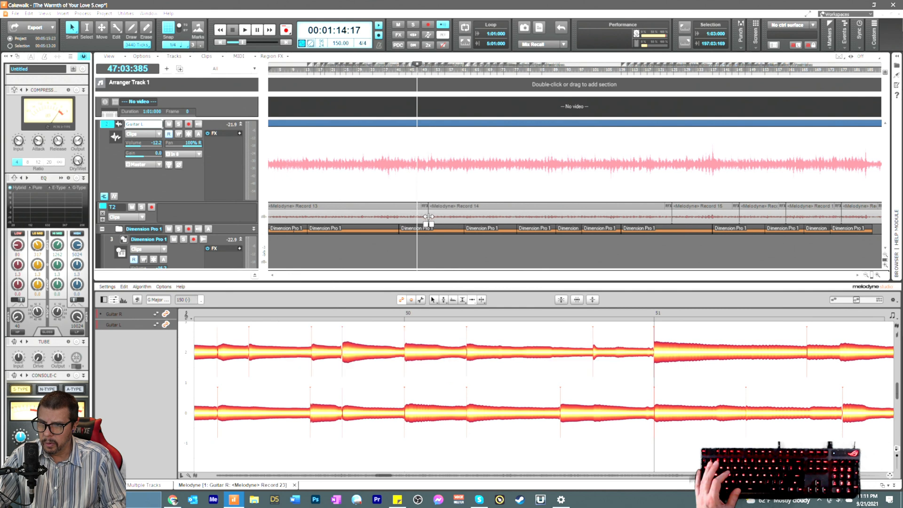
{"action": "left_click", "coordinate": [334, 311]}
{"action": "key", "text": "space"}
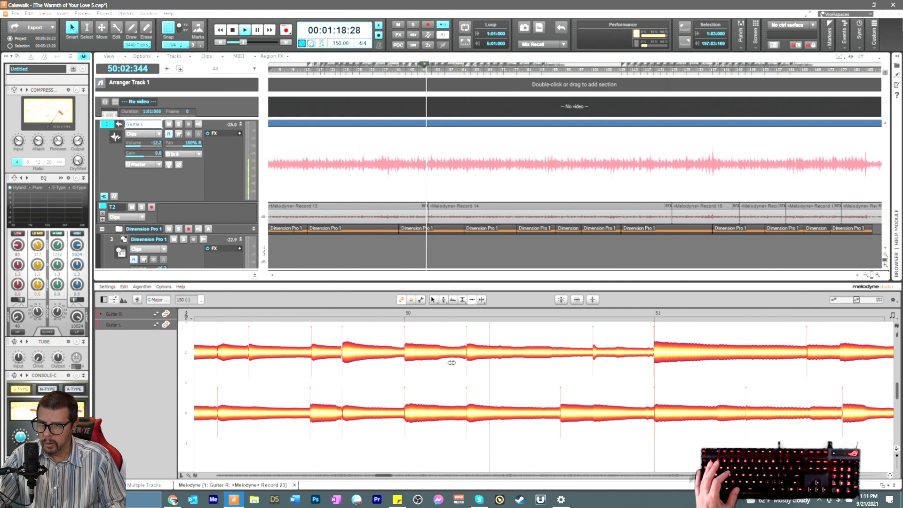
{"action": "key", "text": "space"}
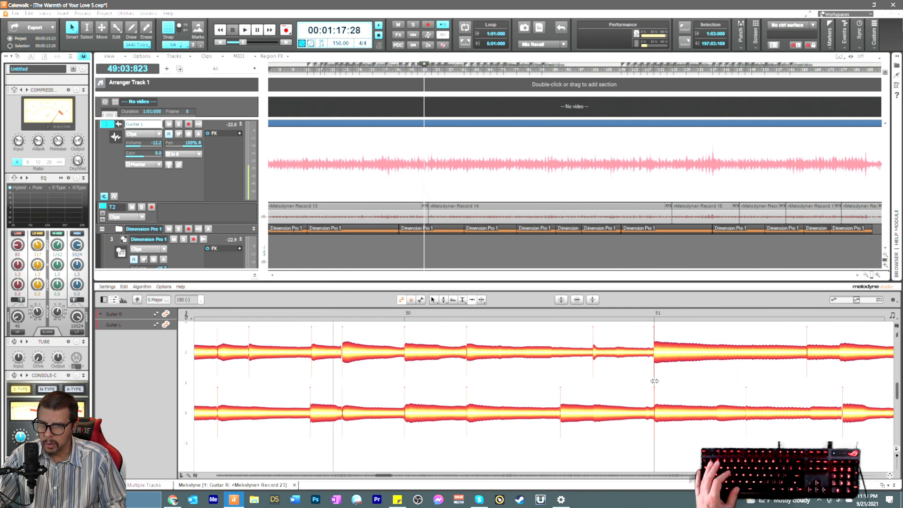
{"action": "key", "text": "space"}
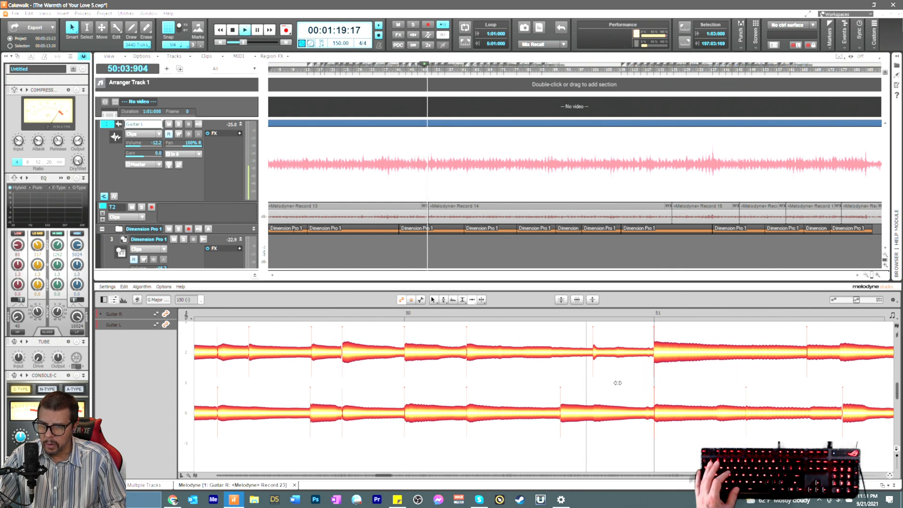
{"action": "key", "text": "space"}
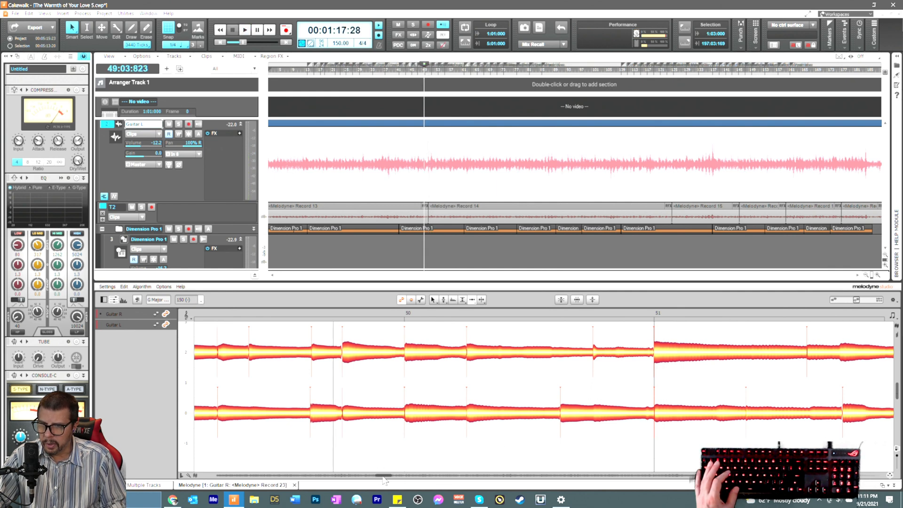
Step: Split bar 51's last Guitar L note just before beat 4 and change the new split's separation type
{"action": "left_click_drag", "start_coordinate": [385, 479], "coordinate": [385, 479]}
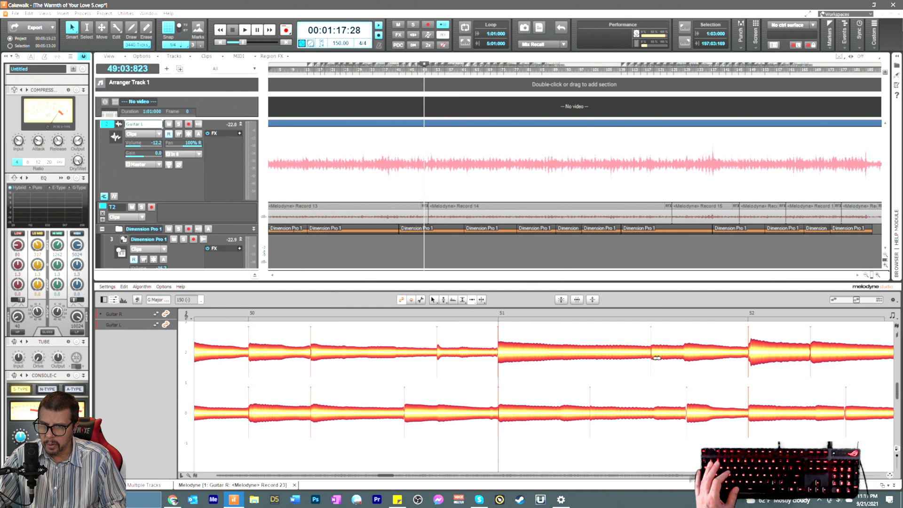
{"action": "right_click", "coordinate": [714, 391]}
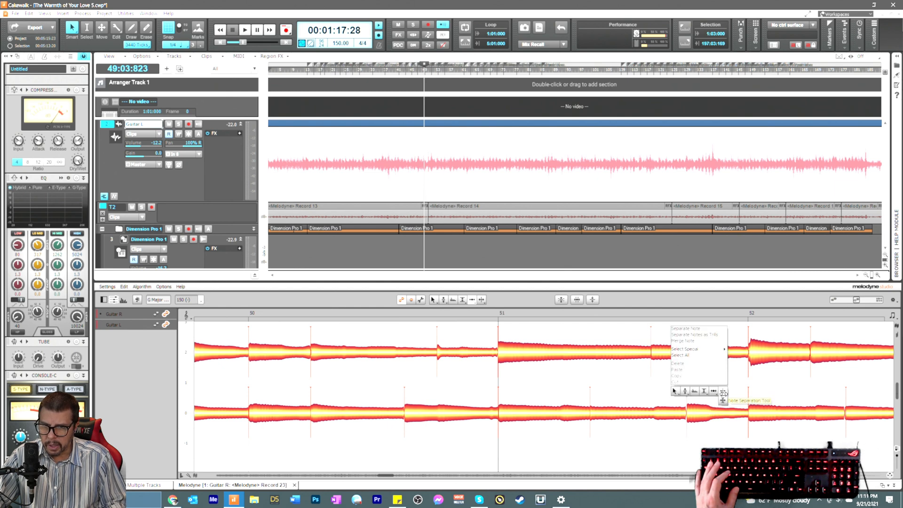
{"action": "left_click", "coordinate": [723, 400]}
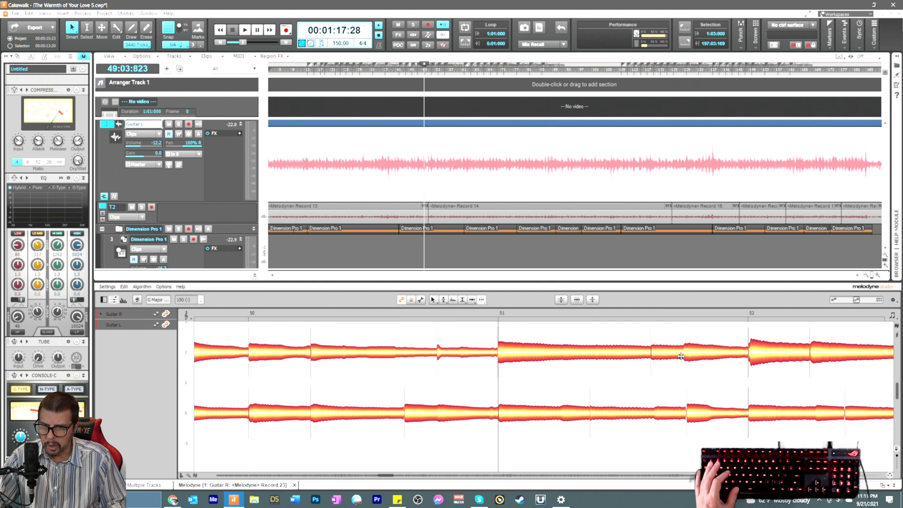
{"action": "left_click", "coordinate": [684, 357]}
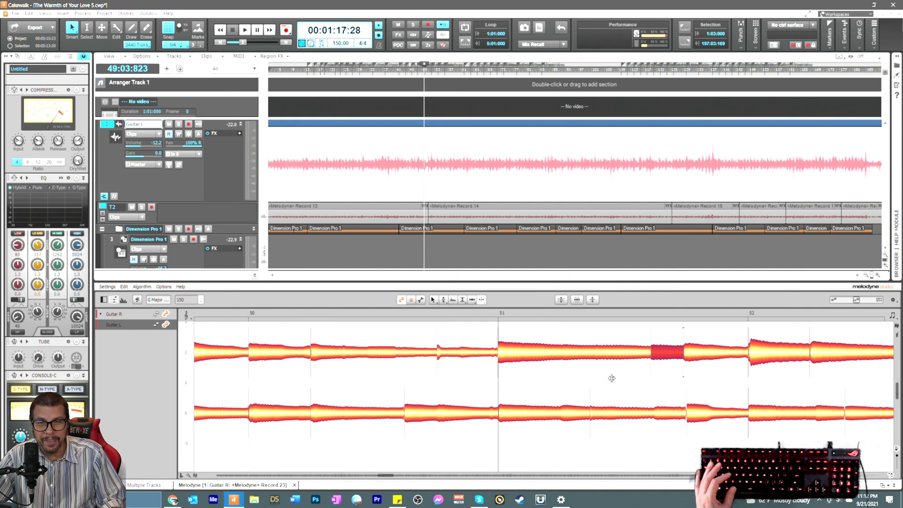
{"action": "right_click", "coordinate": [648, 378]}
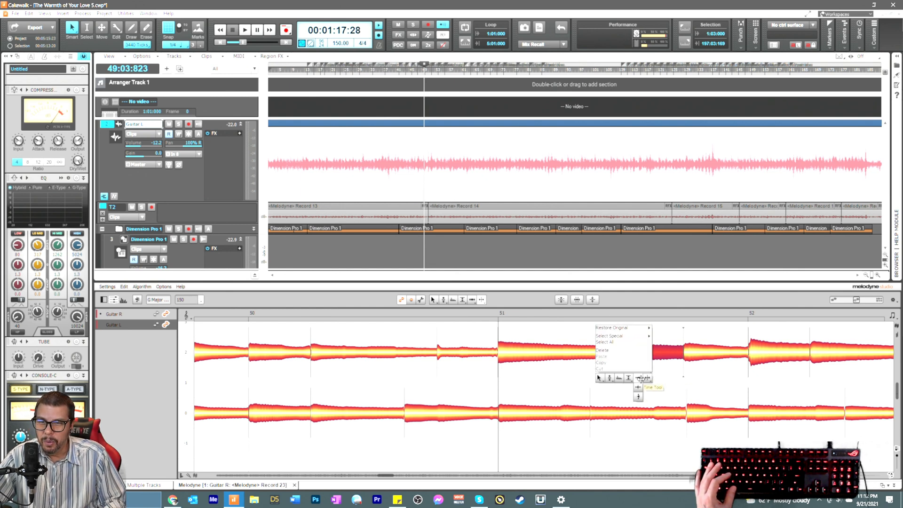
{"action": "left_click", "coordinate": [649, 377]}
{"action": "right_click", "coordinate": [652, 375]}
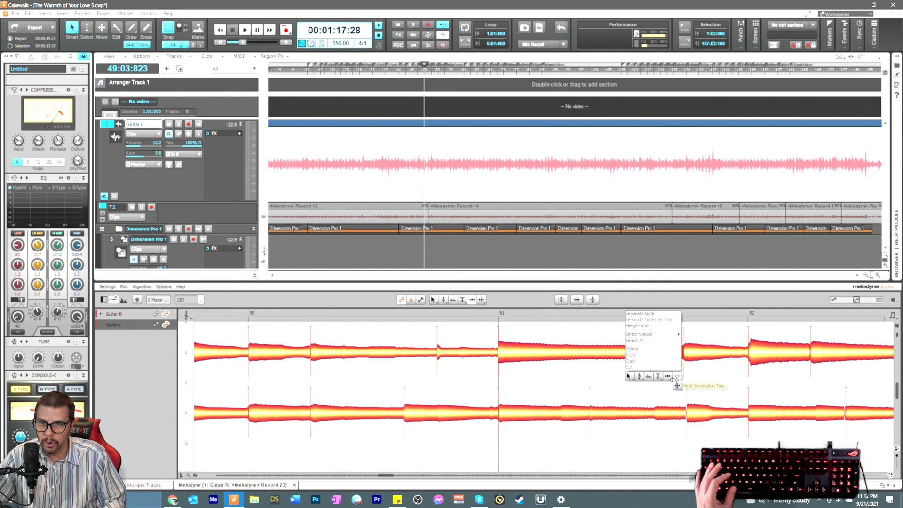
{"action": "left_click", "coordinate": [683, 375]}
{"action": "left_click", "coordinate": [684, 374]}
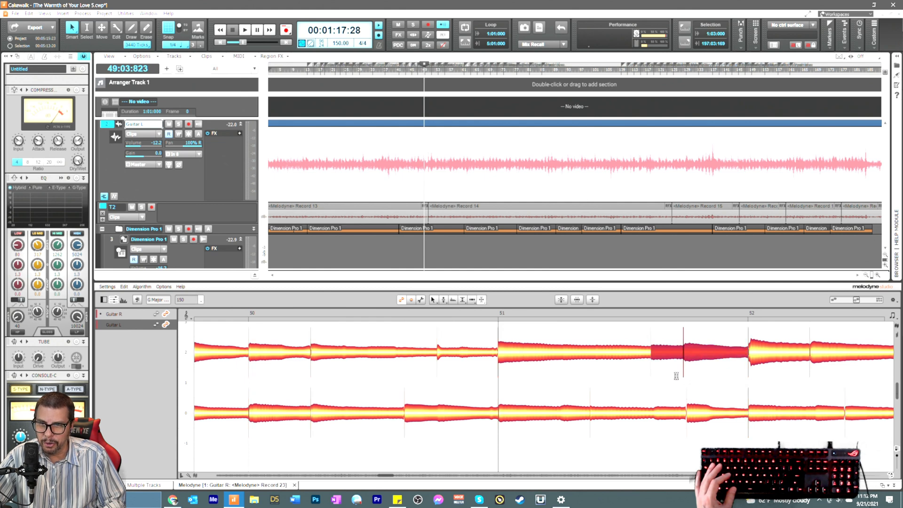
Step: Split bar 51's Guitar R note that spans beat 3 near the middle of that beat
{"action": "right_click", "coordinate": [617, 379]}
{"action": "left_click", "coordinate": [622, 373]}
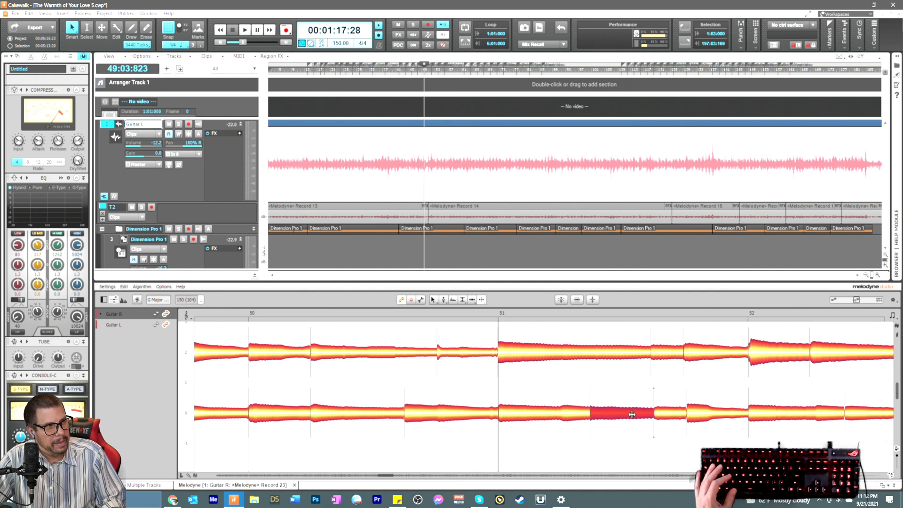
{"action": "right_click", "coordinate": [638, 398]}
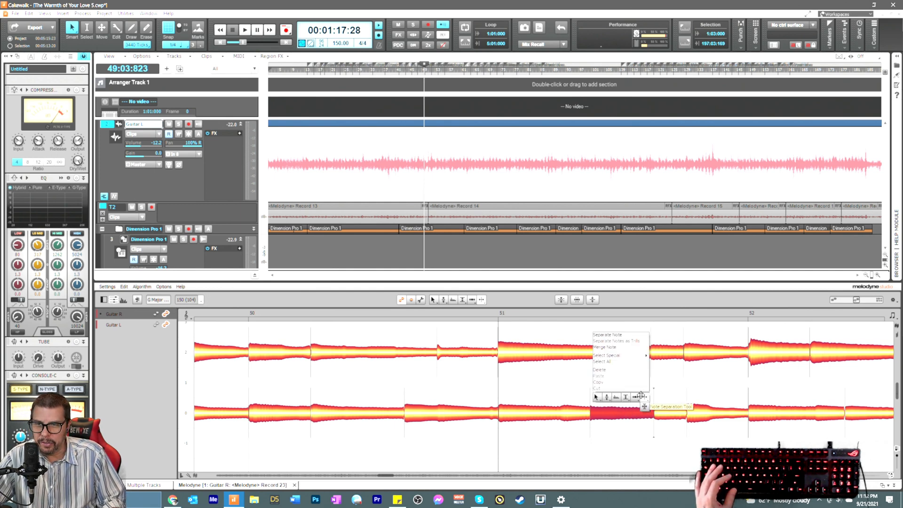
{"action": "left_click", "coordinate": [638, 398]}
Step: Shift bar 51's last two notes on both Guitar L and Guitar R onto the middle of beat 3 and onto beat 4 with the Time tool
{"action": "left_click", "coordinate": [651, 360]}
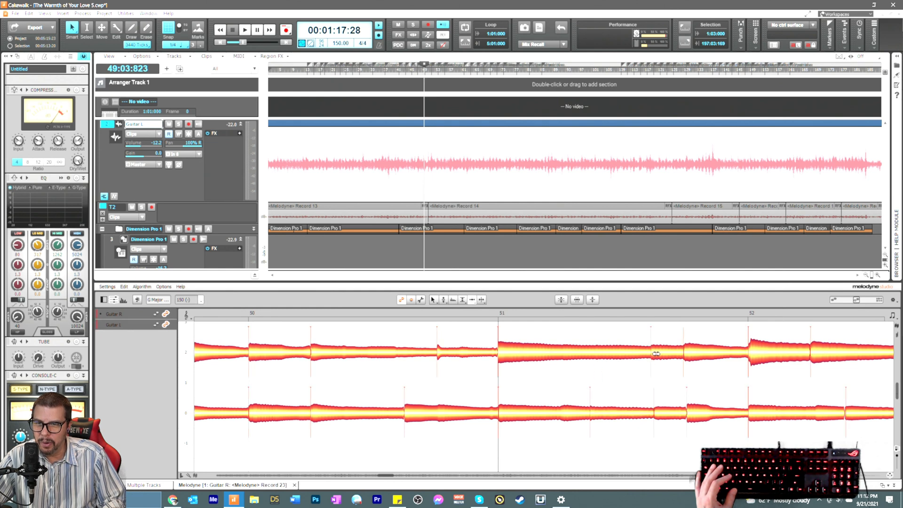
{"action": "left_click_drag", "start_coordinate": [655, 354], "coordinate": [658, 355]}
{"action": "left_click", "coordinate": [687, 354]}
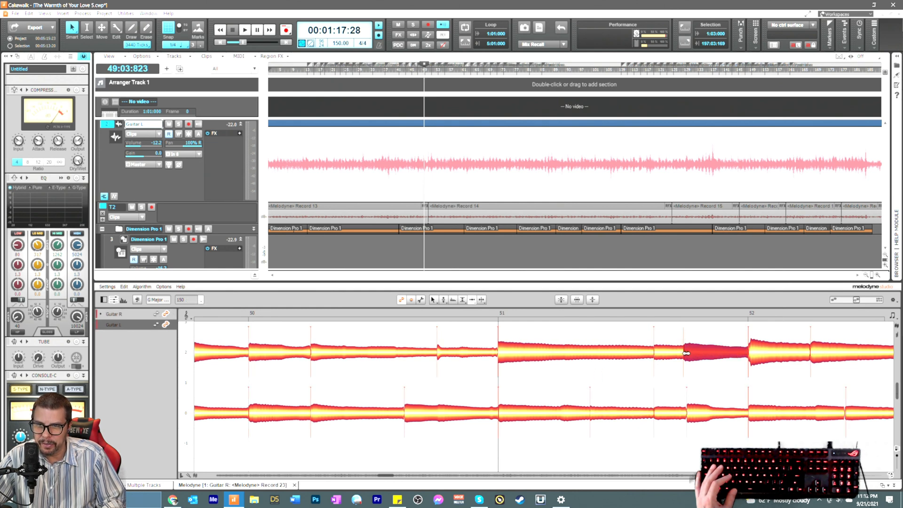
{"action": "left_click", "coordinate": [659, 411]}
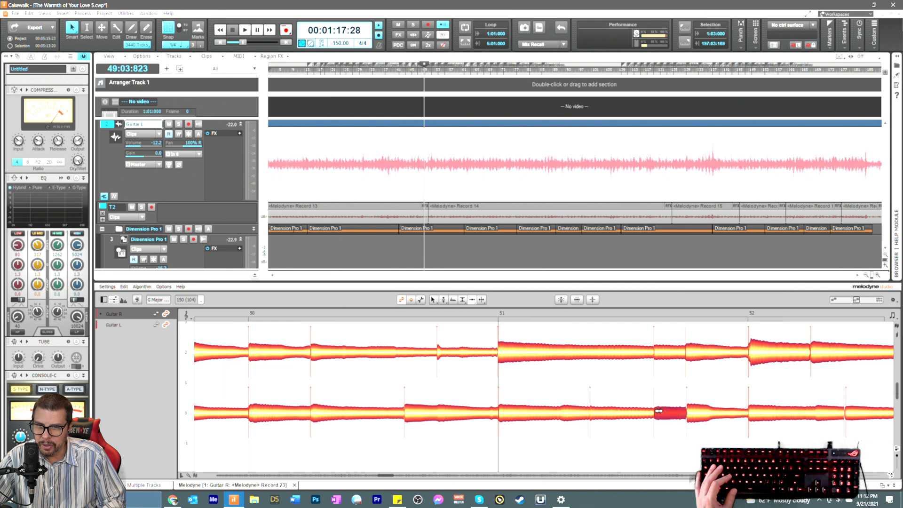
{"action": "left_click", "coordinate": [693, 413]}
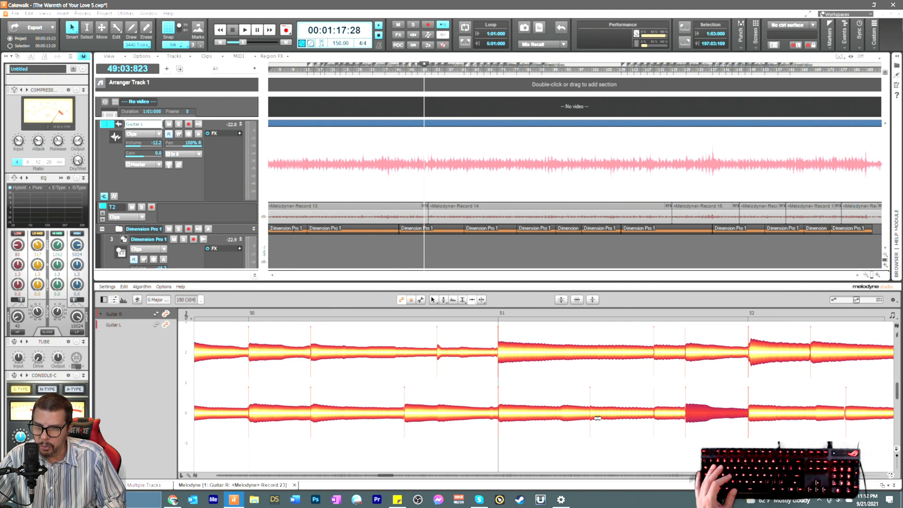
Step: Place the playhead just before bar 51, and shift bar 52's second Guitar R note slightly earlier onto the middle of beat 2
{"action": "left_click", "coordinate": [489, 316]}
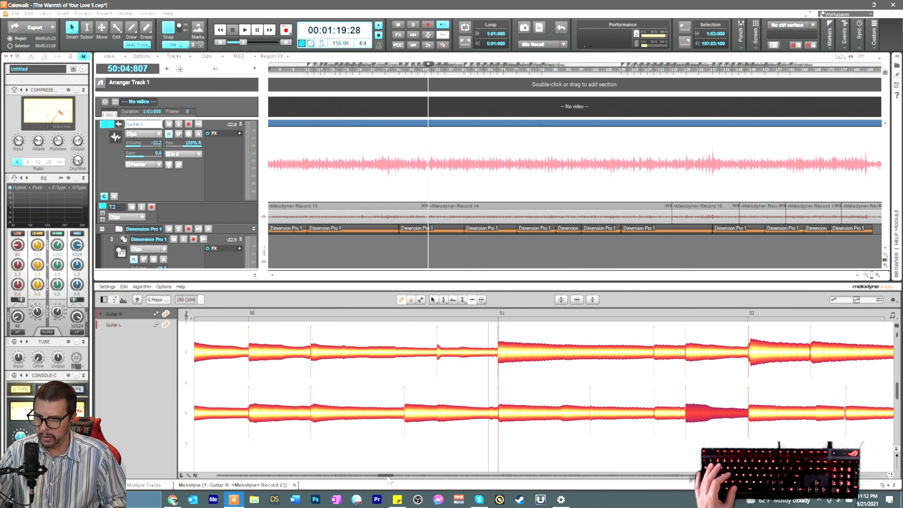
{"action": "left_click_drag", "start_coordinate": [387, 476], "coordinate": [392, 479]}
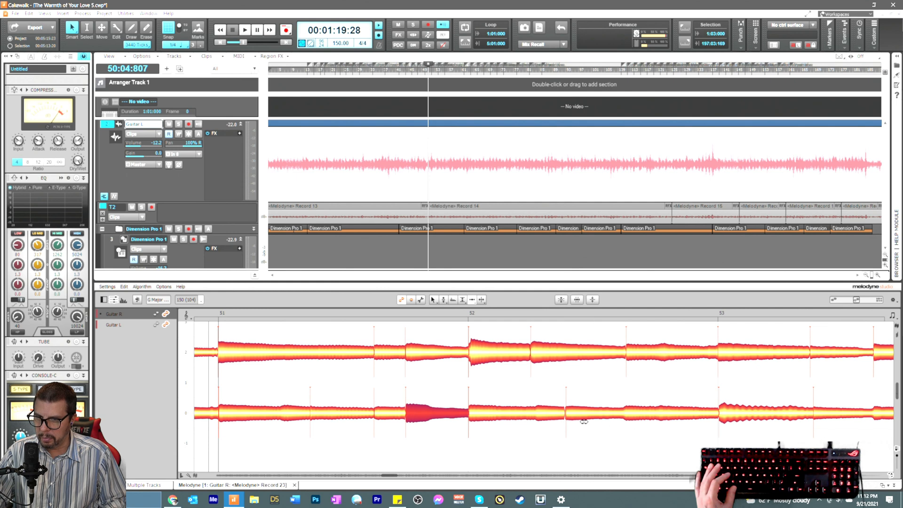
{"action": "left_click_drag", "start_coordinate": [571, 416], "coordinate": [568, 417]}
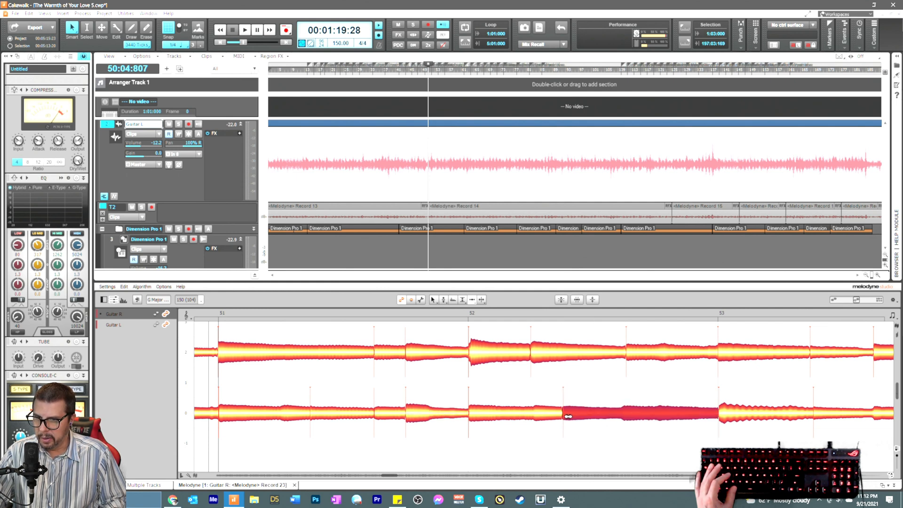
Step: Split bar 52's first Guitar R note just after beat 2 and change the new split's separation type
{"action": "right_click", "coordinate": [567, 430]}
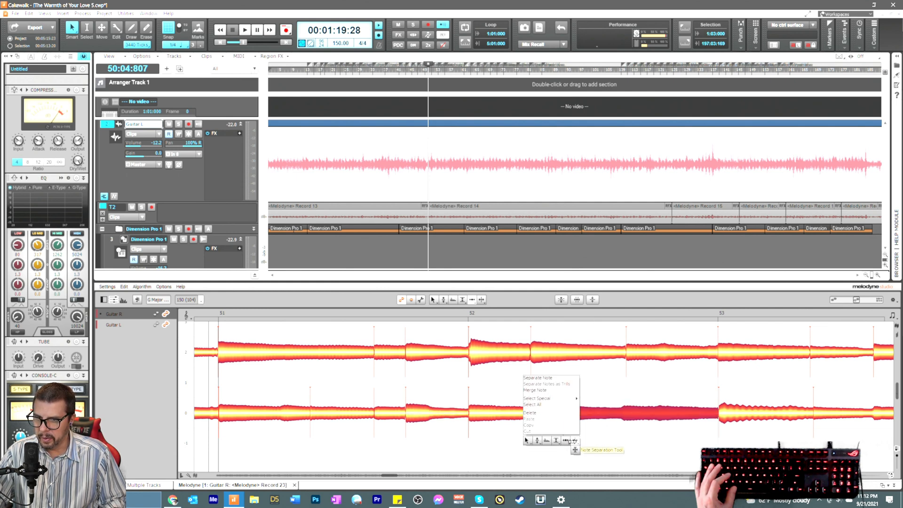
{"action": "left_click", "coordinate": [571, 437]}
{"action": "left_click", "coordinate": [533, 416]}
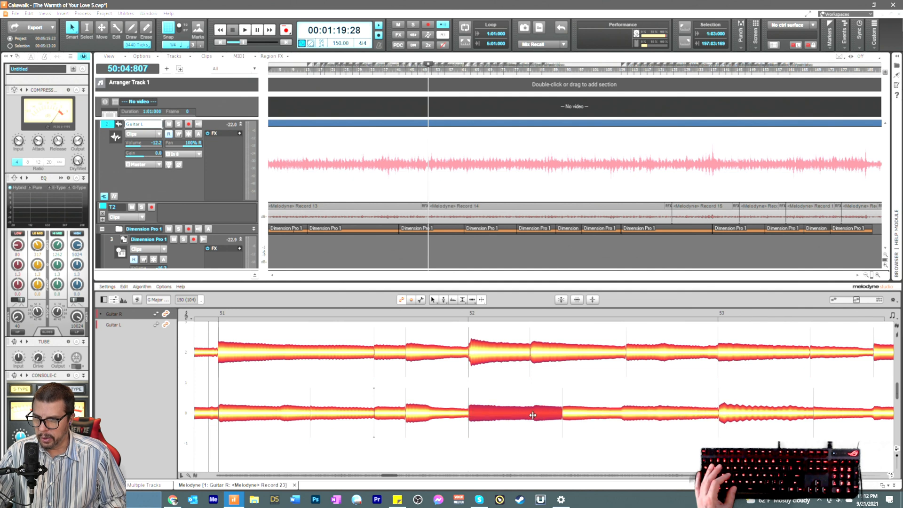
{"action": "right_click", "coordinate": [534, 432]}
{"action": "left_click", "coordinate": [535, 435]}
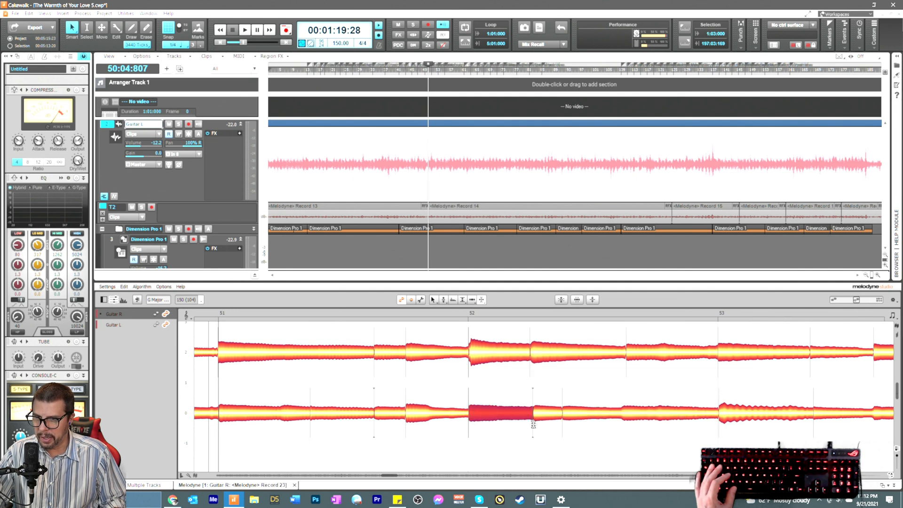
{"action": "double_click", "coordinate": [534, 415]}
{"action": "right_click", "coordinate": [532, 431]}
{"action": "left_click", "coordinate": [525, 425]}
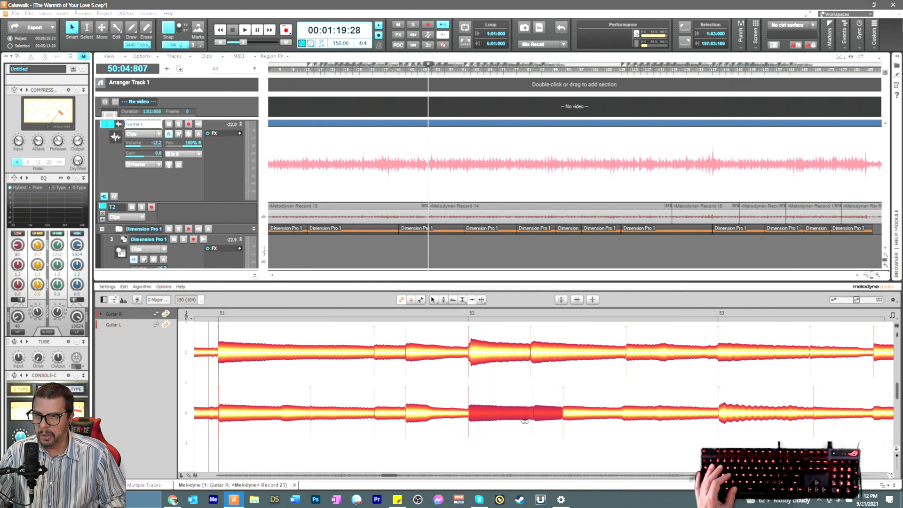
Step: Shift bar 52's newly split Guitar R note onto beat 2 and realign the following note to the middle of that beat
{"action": "left_click", "coordinate": [545, 395]}
{"action": "left_click_drag", "start_coordinate": [538, 408], "coordinate": [537, 408]}
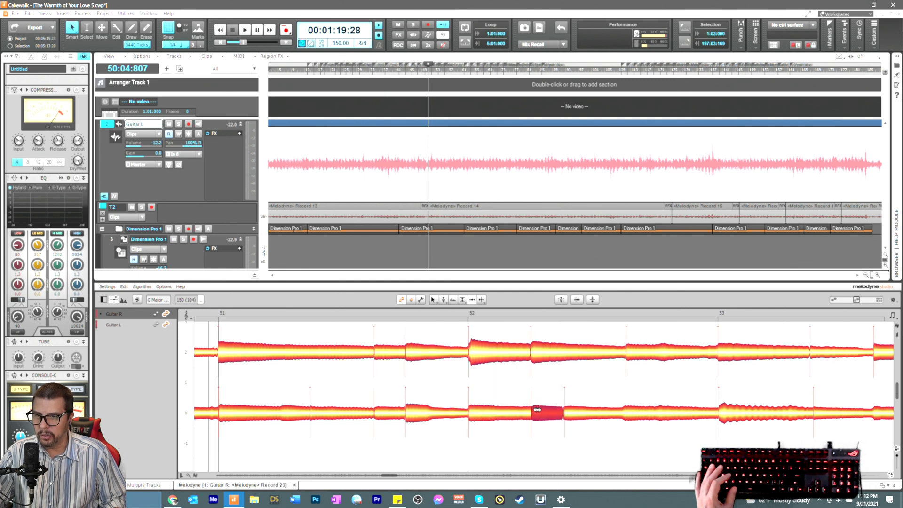
{"action": "left_click", "coordinate": [569, 413]}
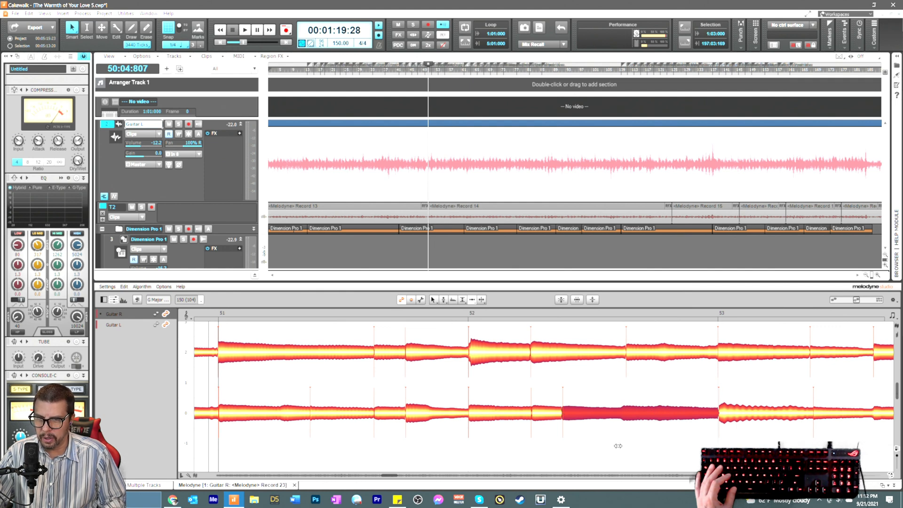
{"action": "left_click_drag", "start_coordinate": [390, 476], "coordinate": [392, 476]}
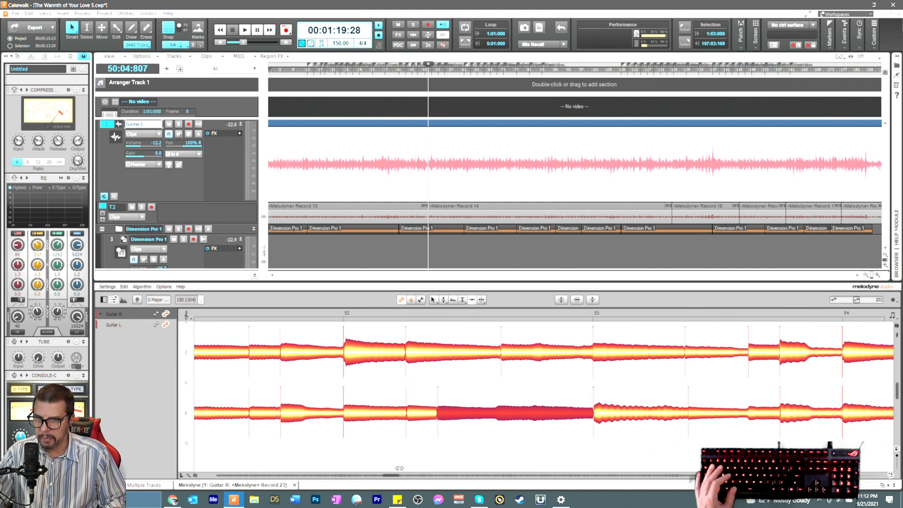
Step: Split bar 53's second Guitar R note near the middle of beat 3 and change the new split's separation type
{"action": "right_click", "coordinate": [752, 421]}
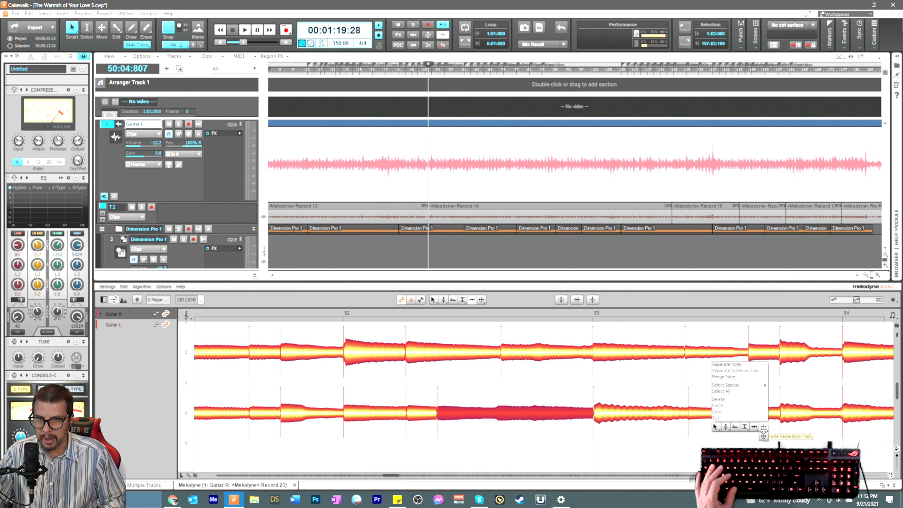
{"action": "left_click", "coordinate": [764, 428]}
{"action": "left_click", "coordinate": [747, 416]}
{"action": "right_click", "coordinate": [748, 416]}
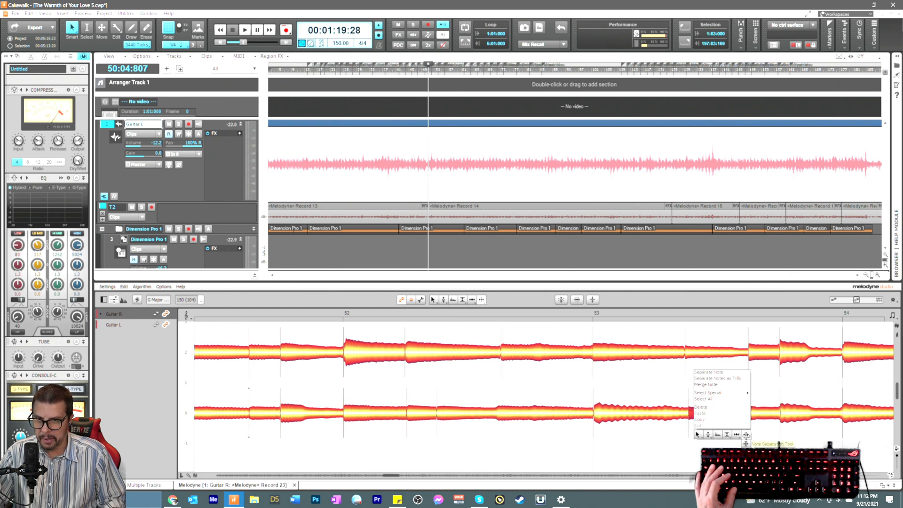
{"action": "left_click", "coordinate": [748, 443]}
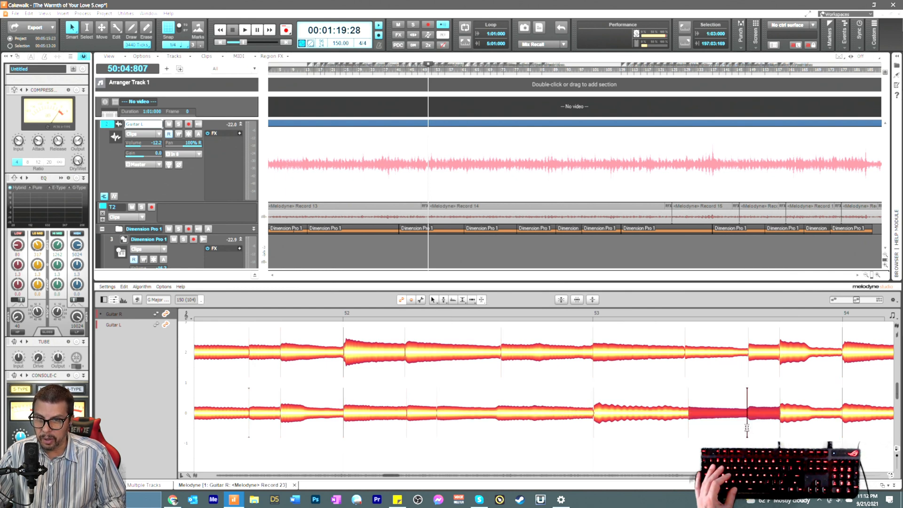
{"action": "right_click", "coordinate": [730, 427]}
{"action": "left_click", "coordinate": [720, 422]}
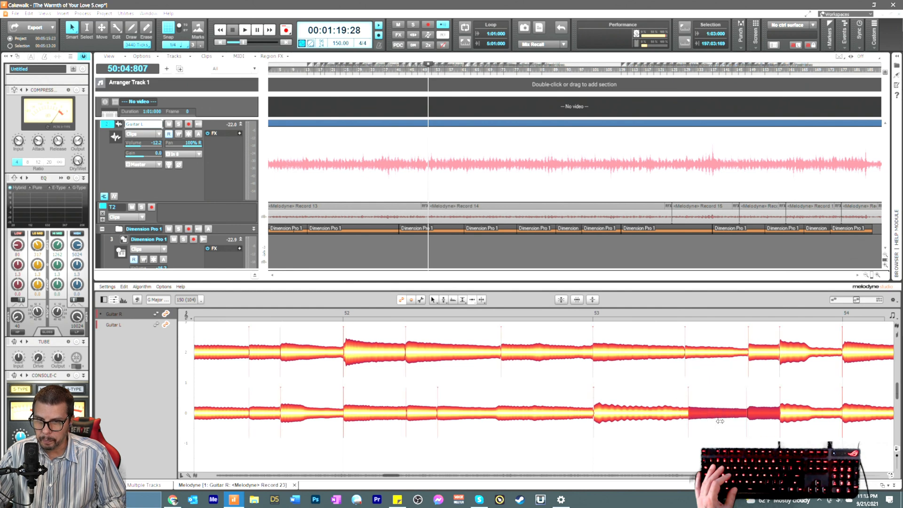
Step: Shift bar 53's newly split Guitar R note onto the middle of beat 3 and the note before it onto the middle of beat 2
{"action": "left_click", "coordinate": [755, 396]}
{"action": "left_click", "coordinate": [752, 410]}
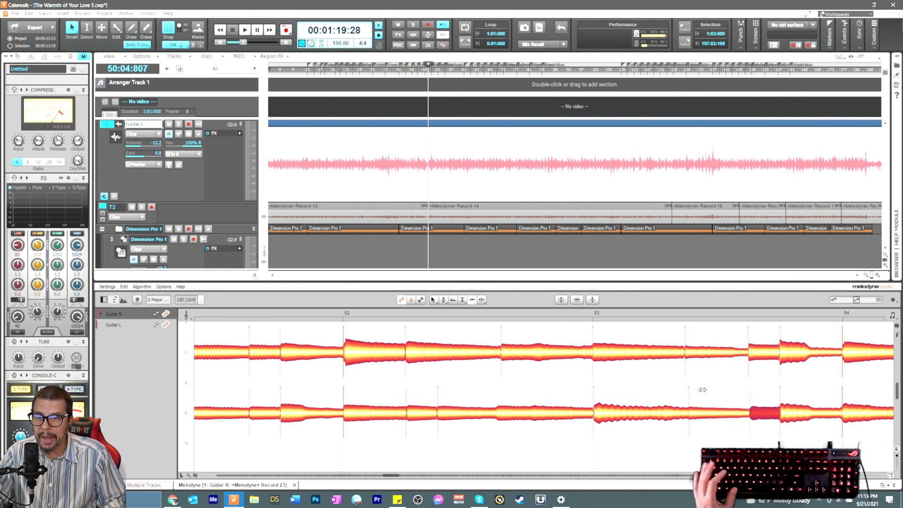
{"action": "left_click", "coordinate": [693, 408]}
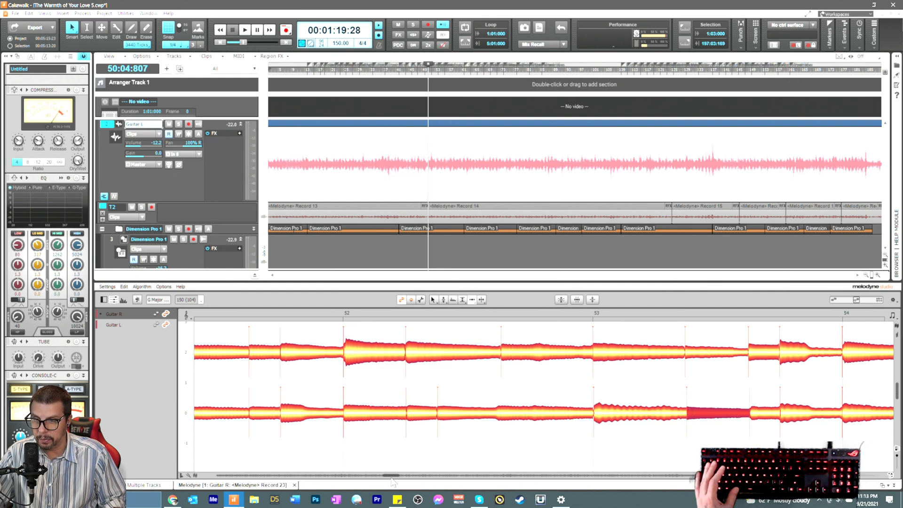
Step: Split bar 54's second Guitar R note just after the middle of beat 3 and change the new split's separation type
{"action": "left_click_drag", "start_coordinate": [391, 477], "coordinate": [393, 477]}
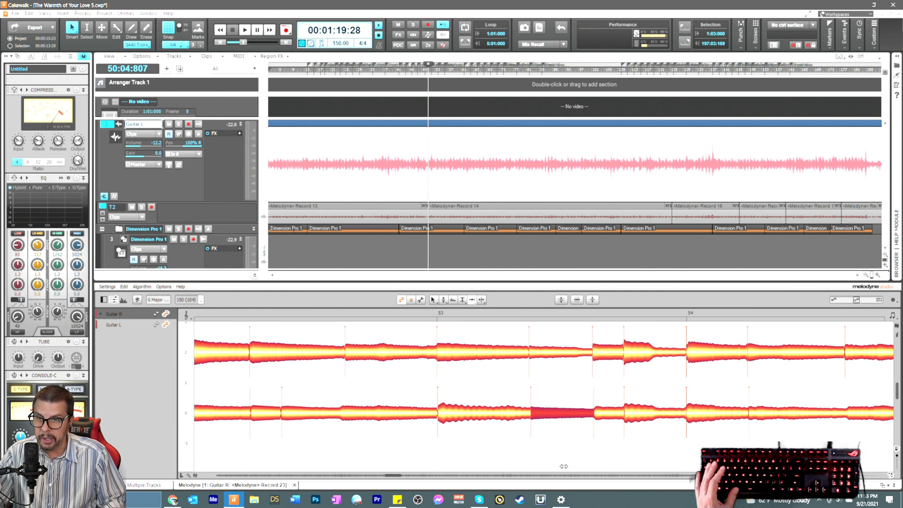
{"action": "left_click_drag", "start_coordinate": [397, 474], "coordinate": [400, 476]}
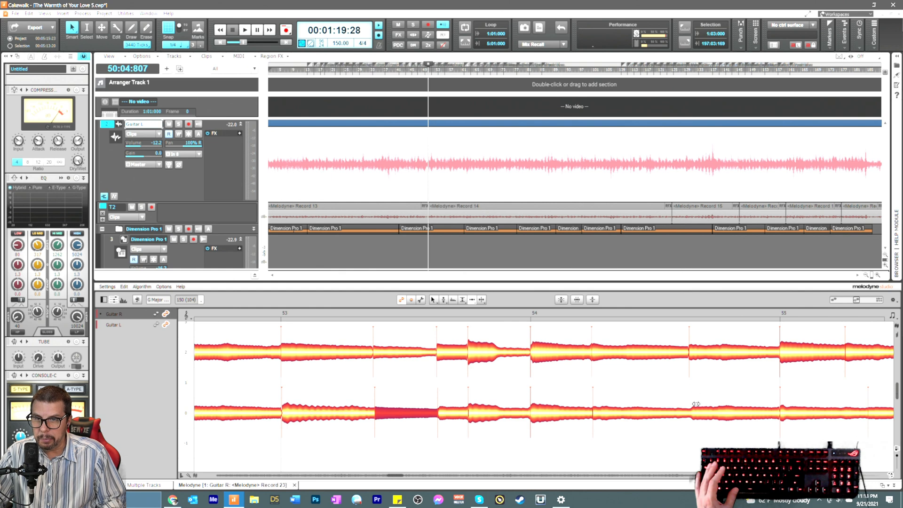
{"action": "right_click", "coordinate": [699, 440]}
{"action": "left_click", "coordinate": [709, 435]}
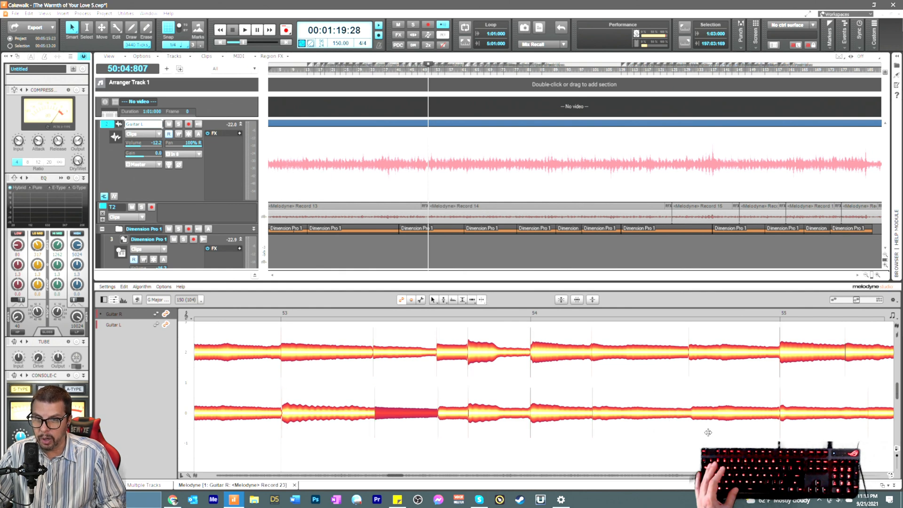
{"action": "right_click", "coordinate": [687, 413]}
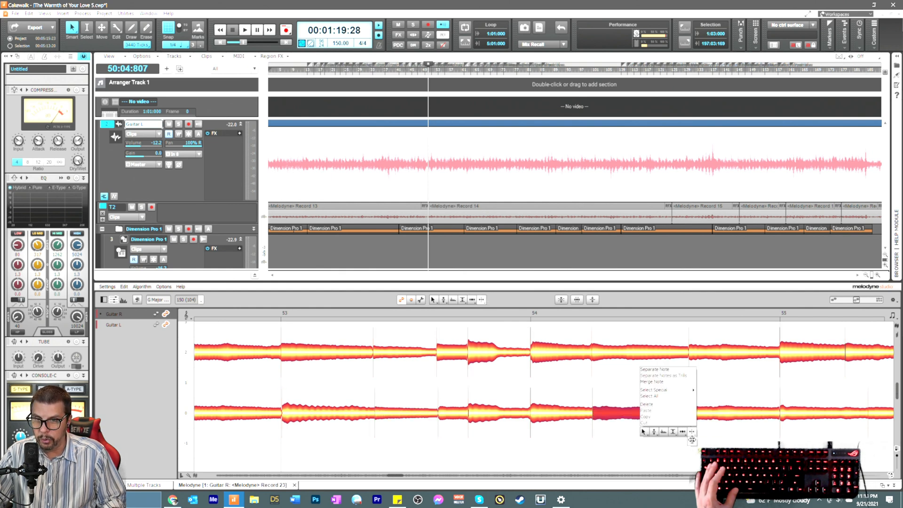
{"action": "left_click", "coordinate": [692, 432]}
{"action": "right_click", "coordinate": [667, 427]}
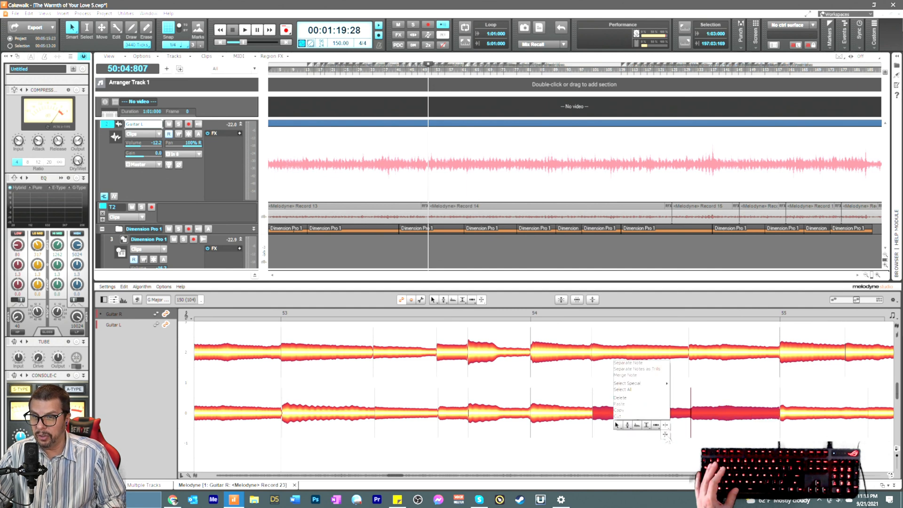
{"action": "left_click", "coordinate": [657, 433]}
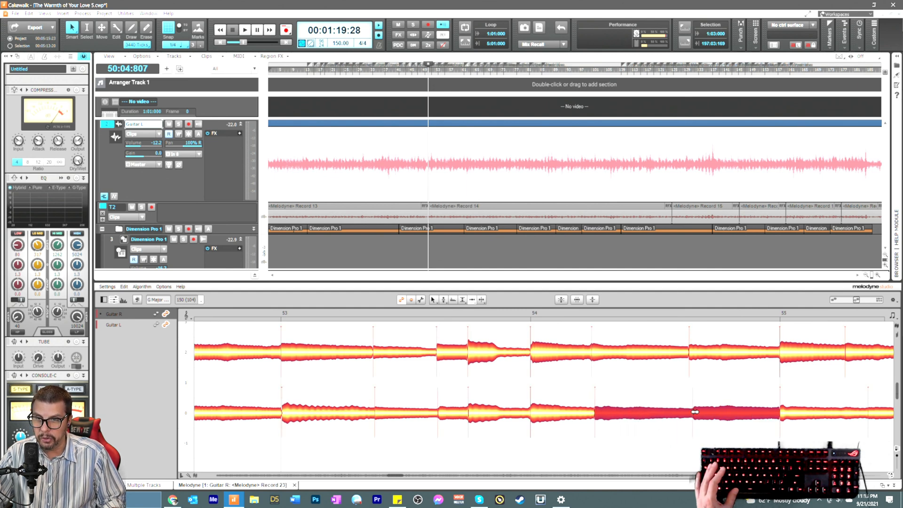
Step: Shift bar 54's second Guitar R note onto beat 2 and the newly split note onto the middle of beat 3
{"action": "left_click_drag", "start_coordinate": [607, 413], "coordinate": [605, 413]}
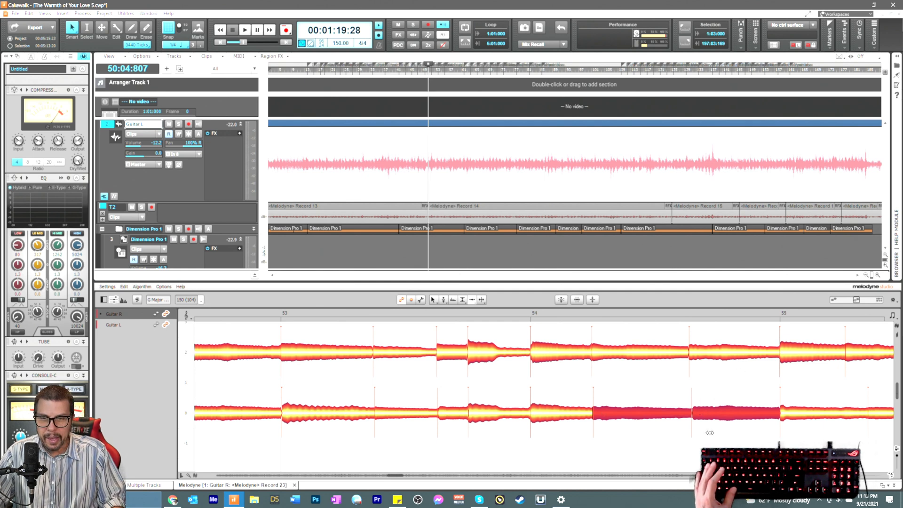
{"action": "left_click", "coordinate": [670, 434]}
{"action": "left_click_drag", "start_coordinate": [697, 416], "coordinate": [695, 415]}
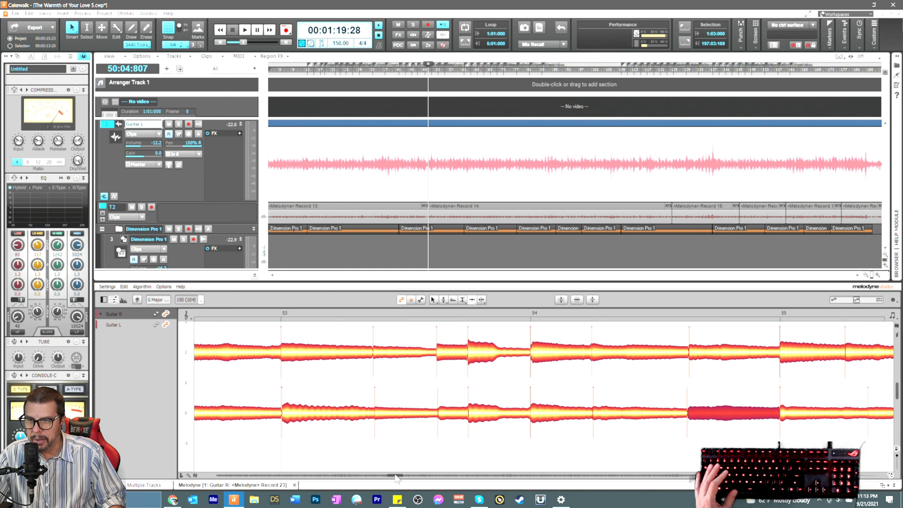
Step: Nudge bar 55's last two Guitar R notes toward the middle of beats 2 and 3, and shift its second Guitar L note onto beat 2
{"action": "left_click_drag", "start_coordinate": [395, 478], "coordinate": [400, 478]}
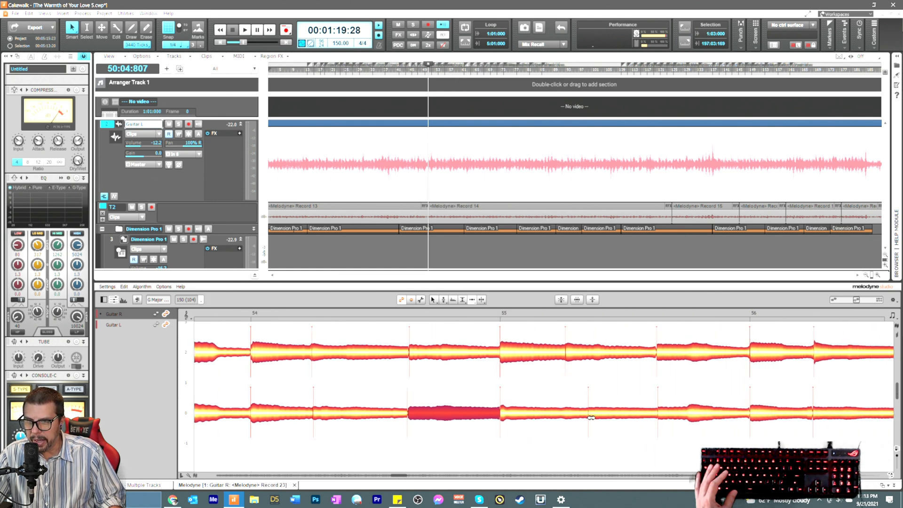
{"action": "left_click_drag", "start_coordinate": [591, 417], "coordinate": [658, 414]}
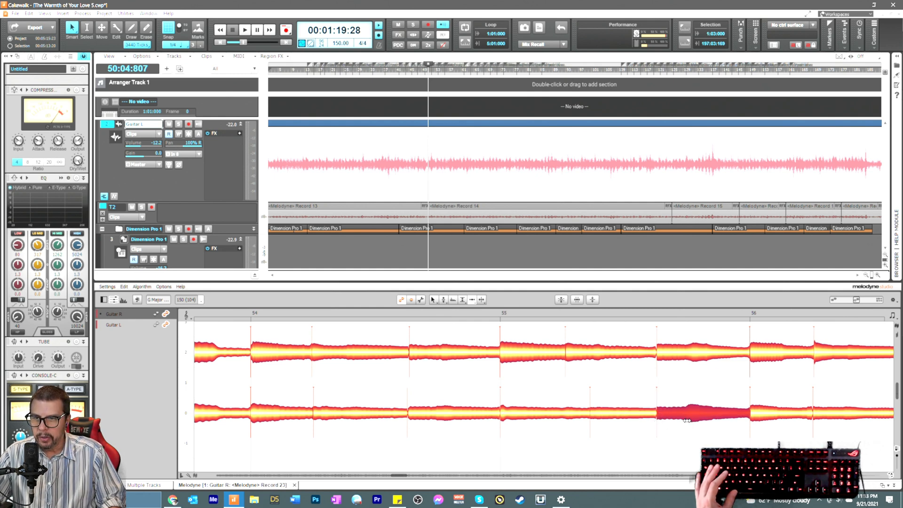
{"action": "left_click", "coordinate": [575, 353]}
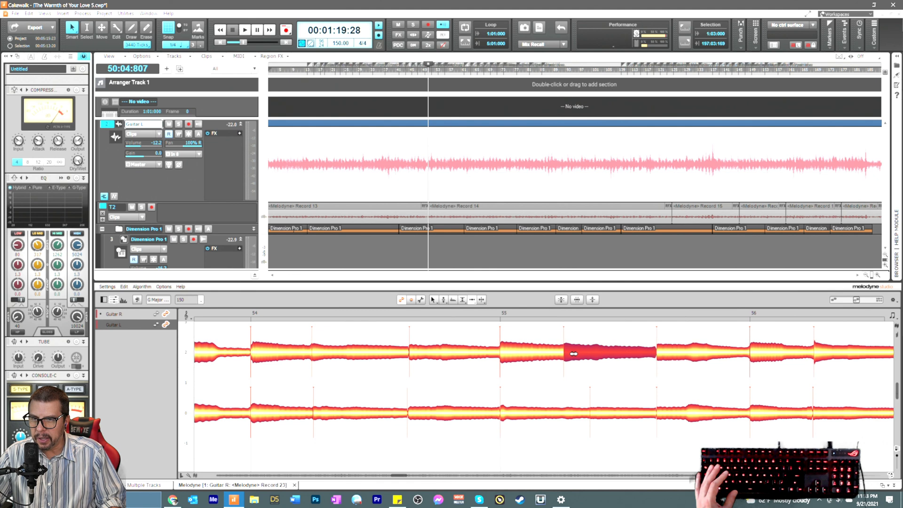
Step: Shift bar 57's third Guitar R note slightly later onto the middle of beat 3
{"action": "left_click_drag", "start_coordinate": [403, 475], "coordinate": [411, 474]}
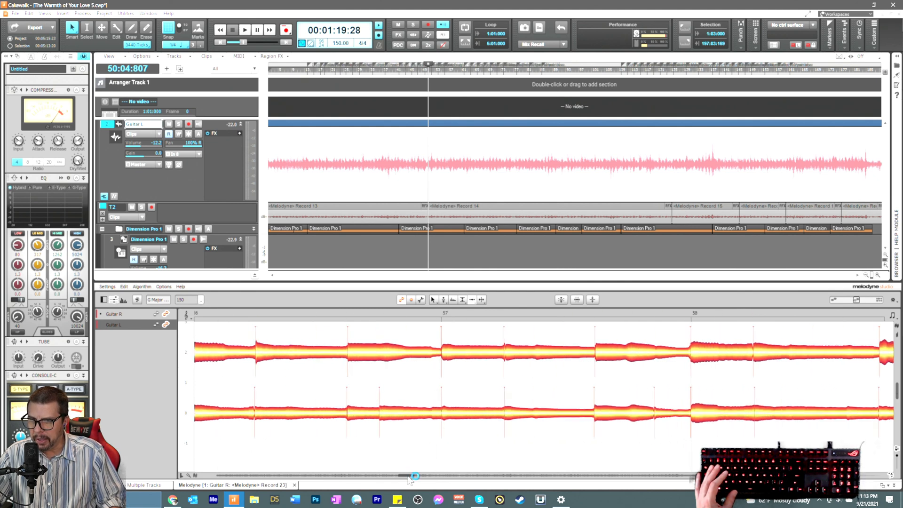
{"action": "left_click_drag", "start_coordinate": [408, 476], "coordinate": [404, 477]}
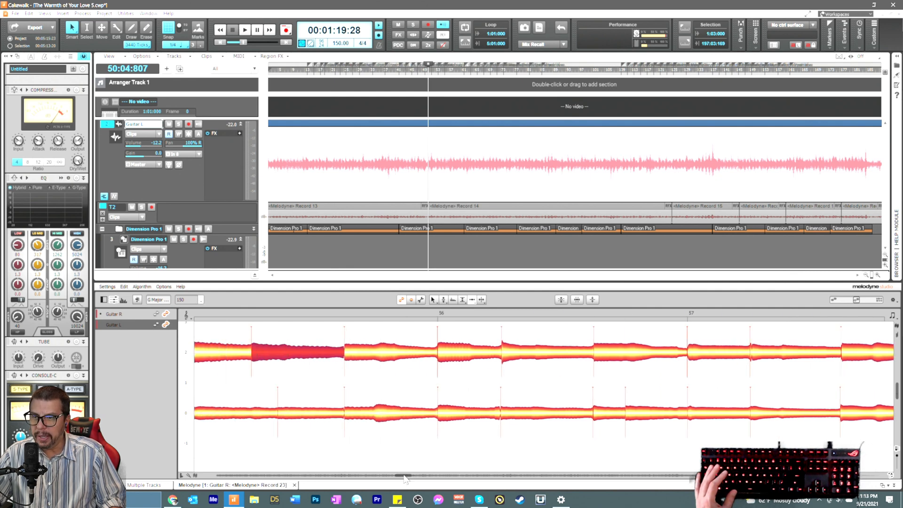
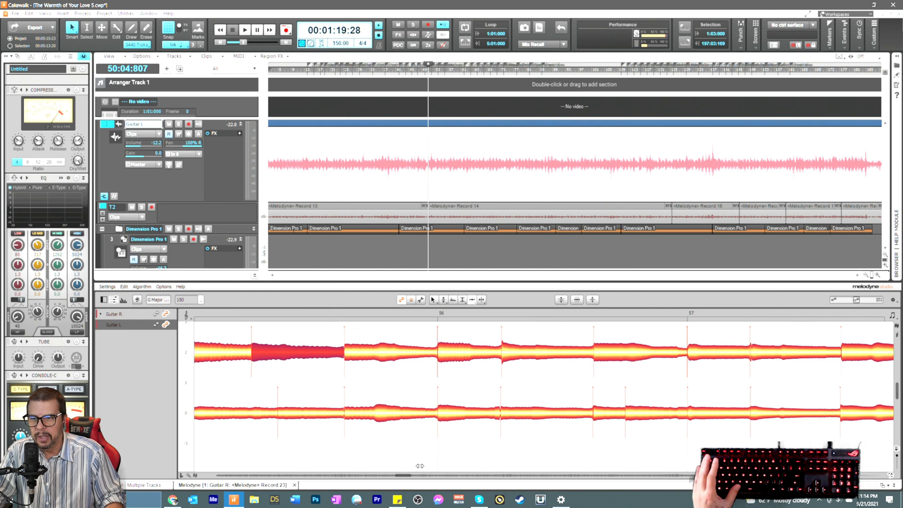
{"action": "left_click_drag", "start_coordinate": [405, 476], "coordinate": [409, 476]}
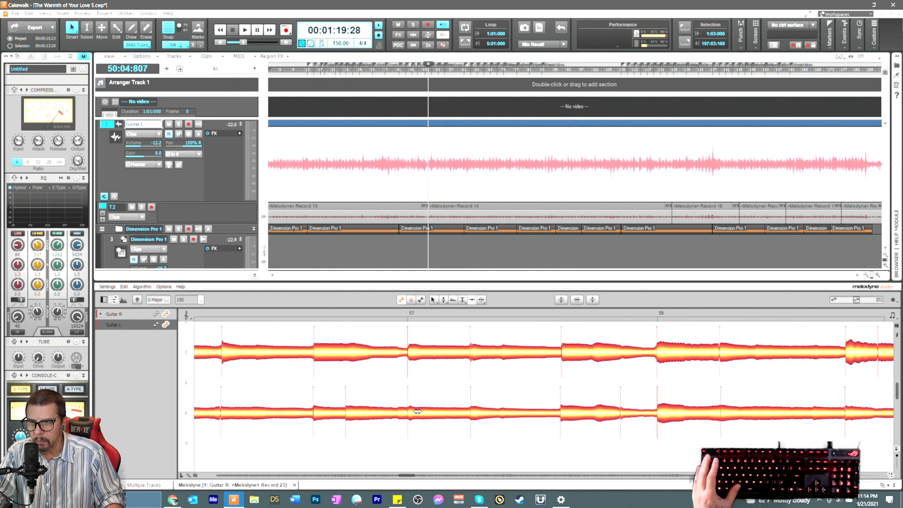
{"action": "left_click", "coordinate": [567, 417]}
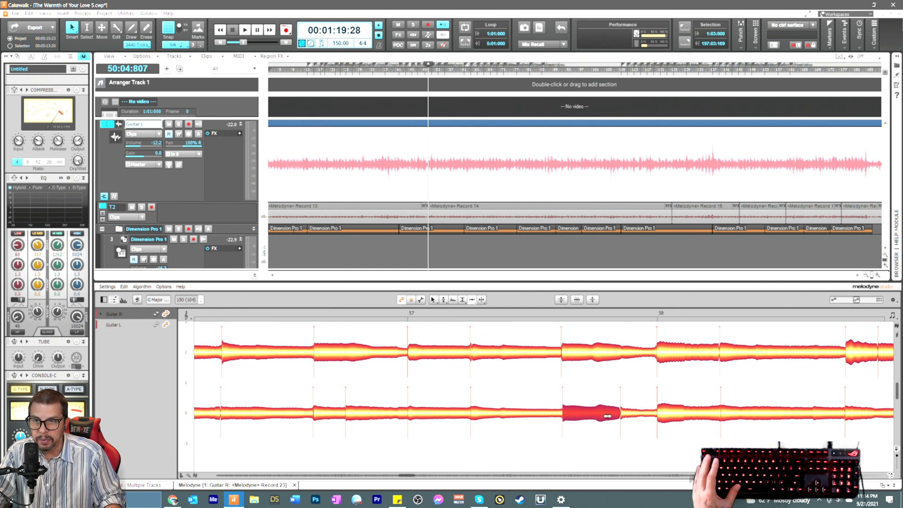
Step: Split bar 57's last Guitar L note near beat 4 with a changed separation type, and shift the new note onto beat 4
{"action": "right_click", "coordinate": [599, 375]}
{"action": "left_click", "coordinate": [608, 377]}
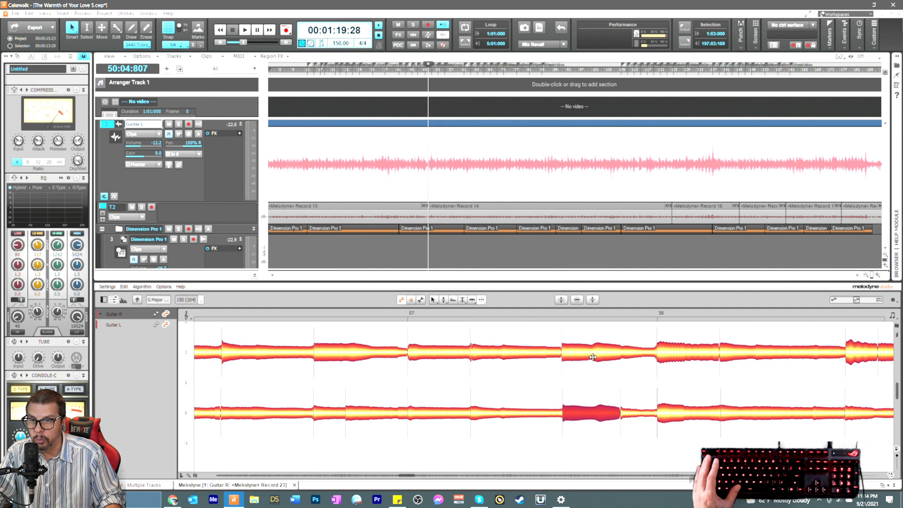
{"action": "double_click", "coordinate": [593, 357]}
{"action": "right_click", "coordinate": [593, 384]}
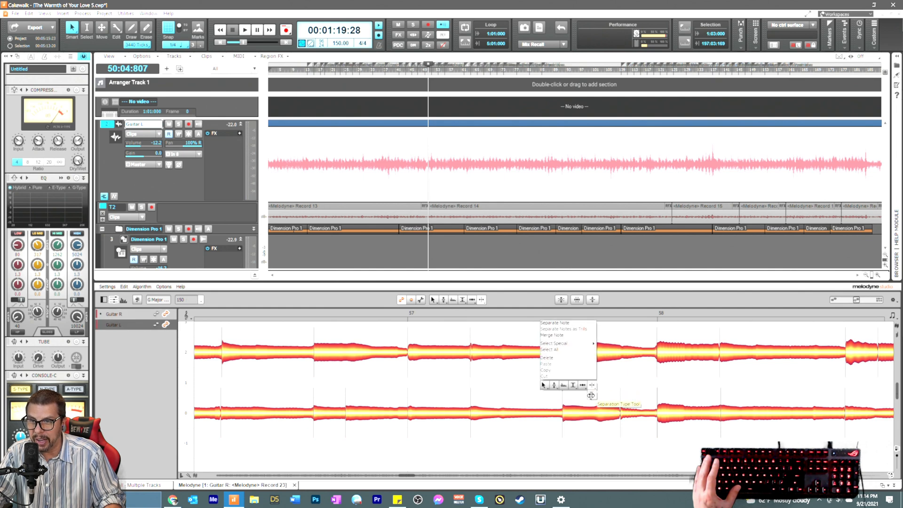
{"action": "left_click", "coordinate": [591, 395]}
{"action": "left_click", "coordinate": [592, 372]}
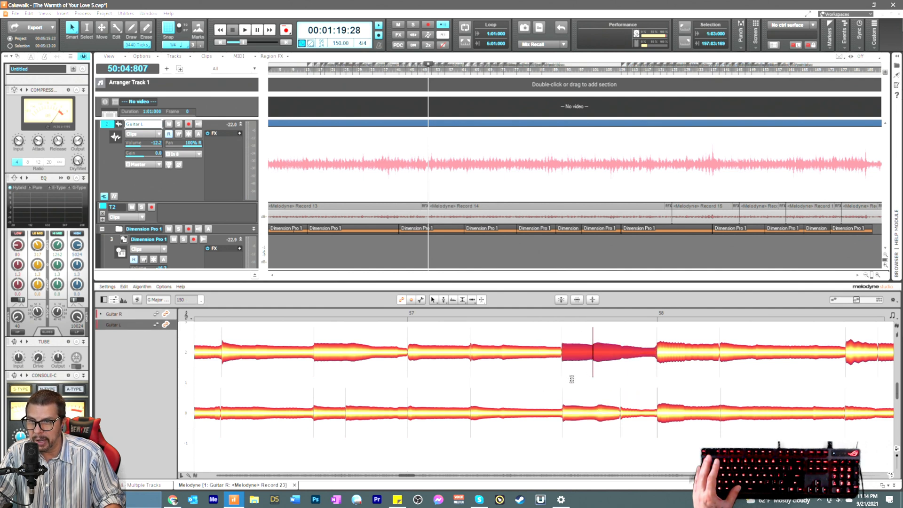
{"action": "right_click", "coordinate": [572, 378]}
{"action": "left_click", "coordinate": [564, 375]}
{"action": "left_click", "coordinate": [564, 375]}
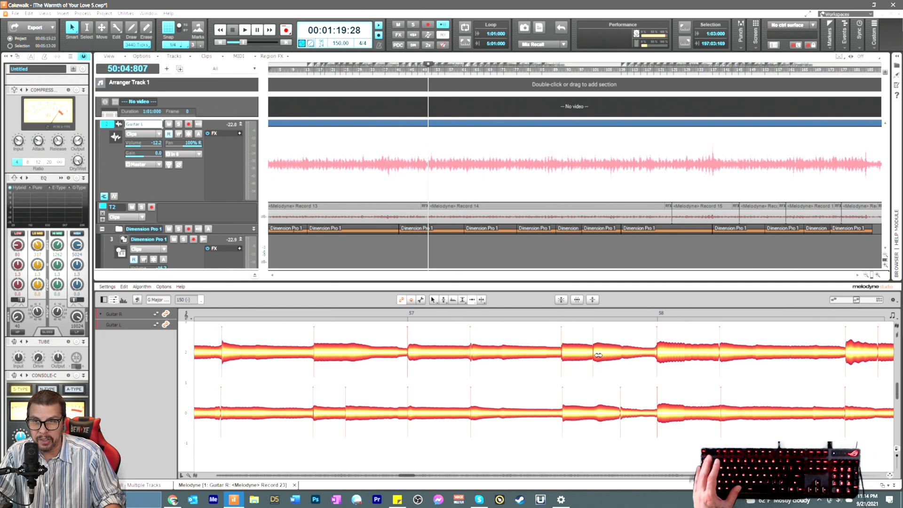
{"action": "left_click", "coordinate": [598, 355]}
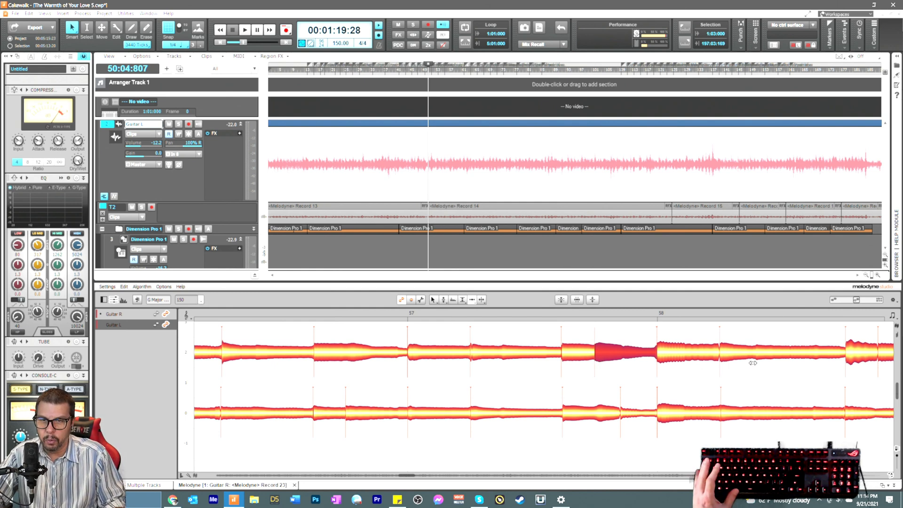
Step: Split bar 58's second Guitar R note near the middle of beat 3 with a changed separation type, and align the new note to that grid line
{"action": "right_click", "coordinate": [824, 428]}
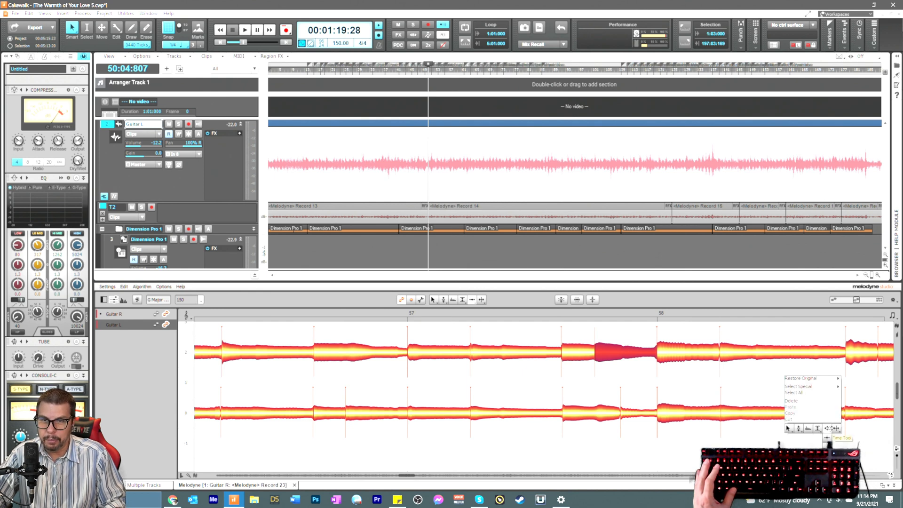
{"action": "left_click", "coordinate": [833, 428]}
{"action": "left_click", "coordinate": [814, 415]}
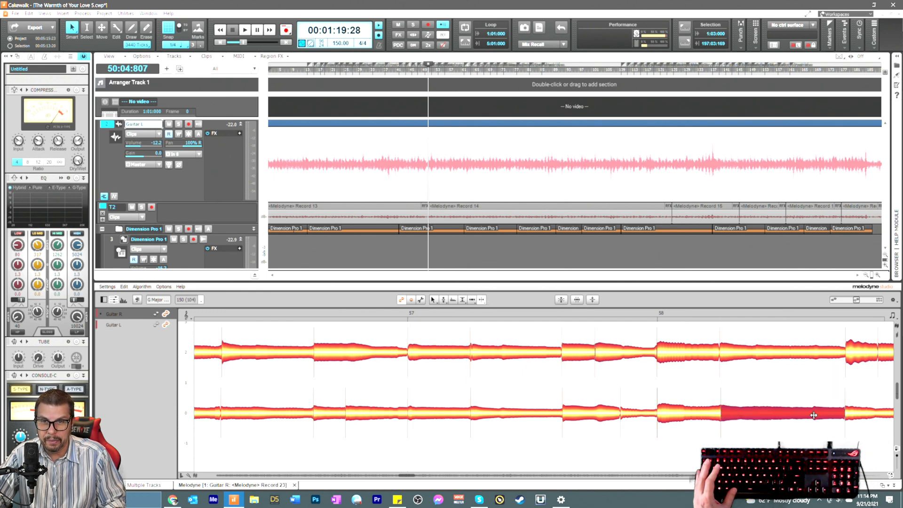
{"action": "right_click", "coordinate": [812, 436]}
{"action": "left_click", "coordinate": [814, 436]}
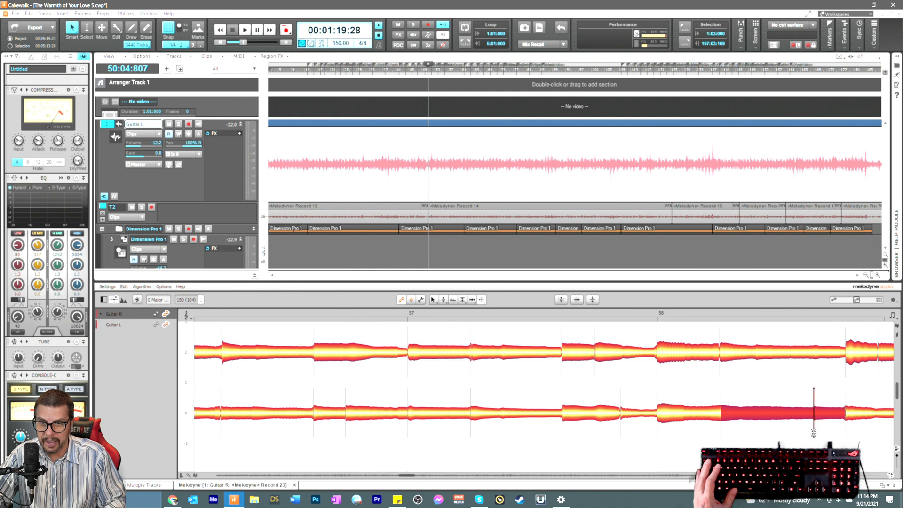
{"action": "right_click", "coordinate": [796, 432]}
{"action": "left_click", "coordinate": [764, 427]}
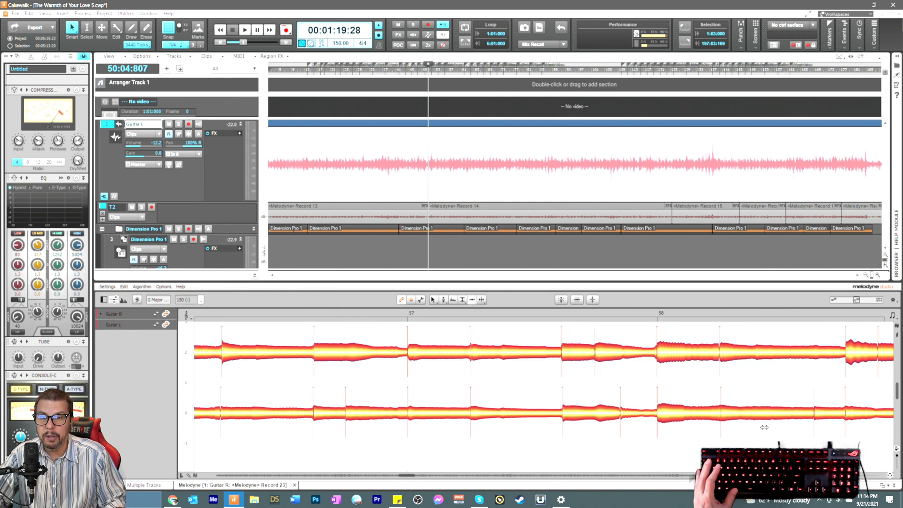
{"action": "left_click", "coordinate": [816, 412]}
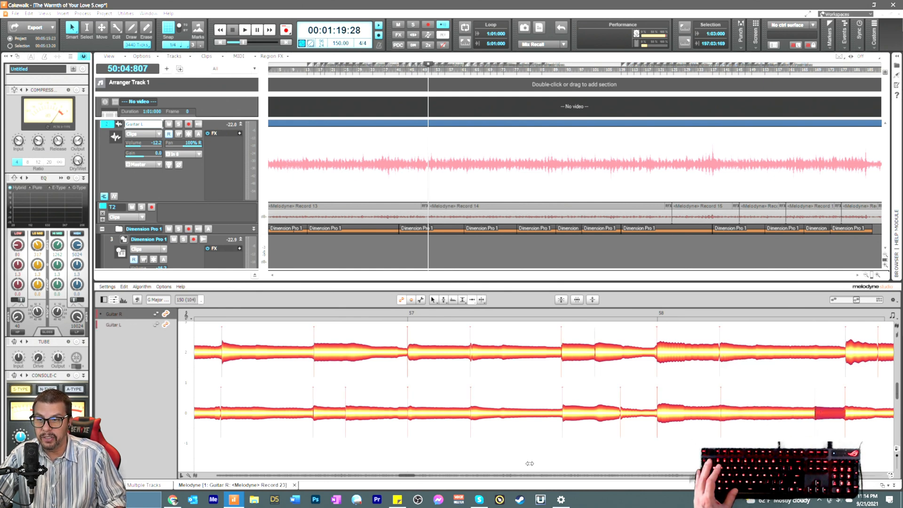
Step: Shift bar 59's last Guitar R note slightly earlier onto the middle of beat 3
{"action": "scroll", "coordinate": [530, 464], "scroll_direction": "right", "scroll_amount": 4}
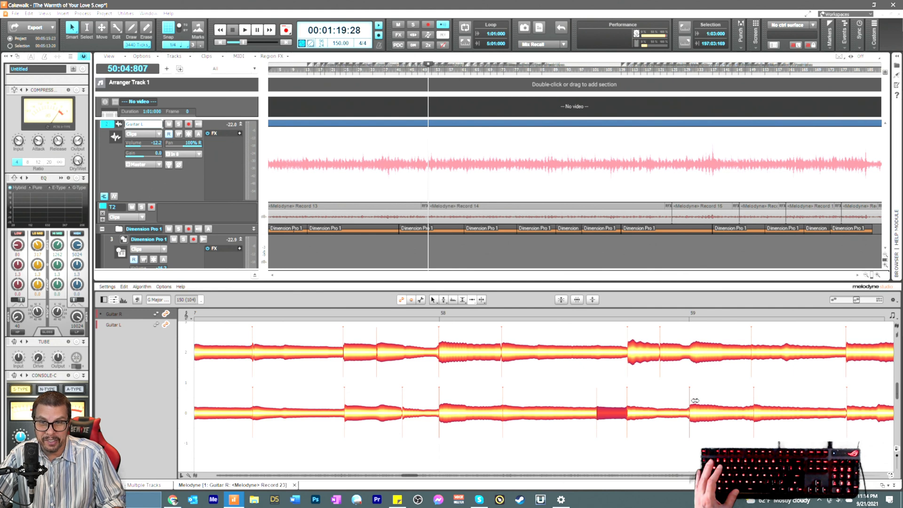
{"action": "scroll", "coordinate": [414, 479], "scroll_direction": "right", "scroll_amount": 2}
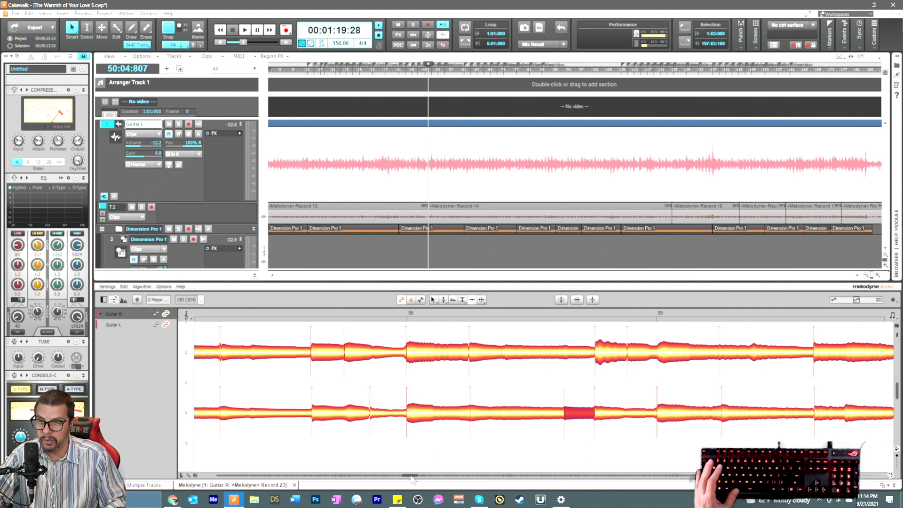
{"action": "scroll", "coordinate": [414, 479], "scroll_direction": "right", "scroll_amount": 2}
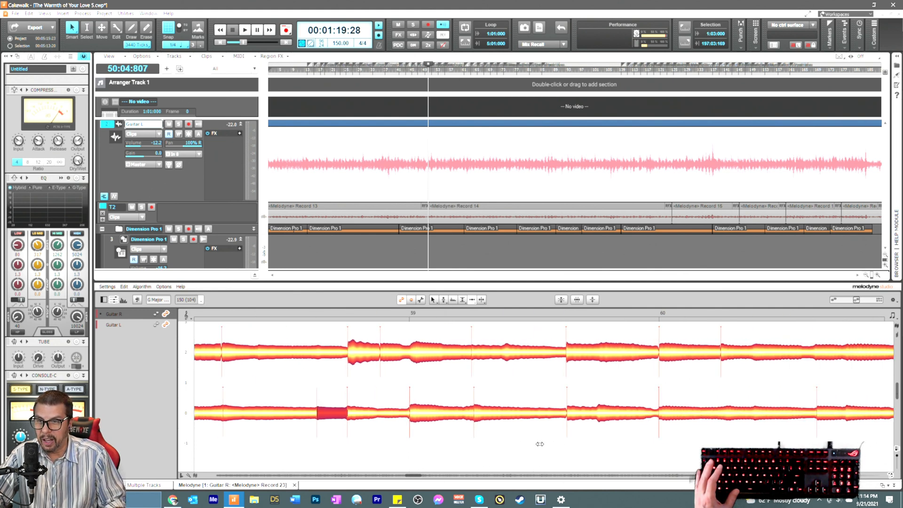
{"action": "left_click", "coordinate": [573, 414]}
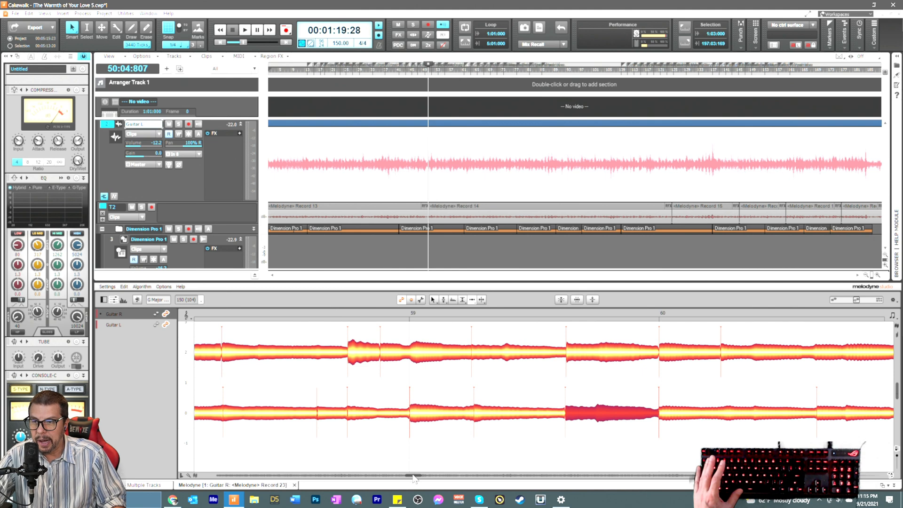
Step: Shift bar 60's last Guitar R note onto the middle of beat 3, and bar 61's first Guitar R note onto the downbeat
{"action": "left_click_drag", "start_coordinate": [414, 478], "coordinate": [418, 478]}
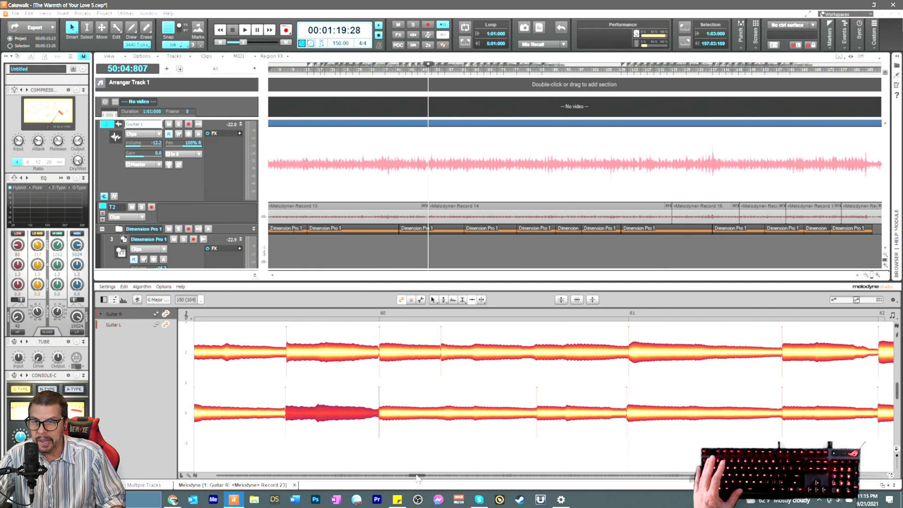
{"action": "left_click", "coordinate": [542, 416]}
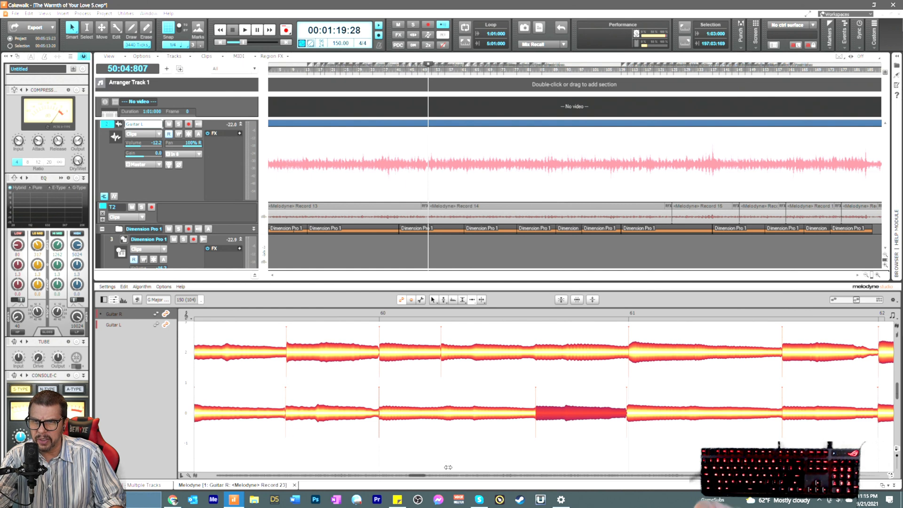
{"action": "left_click", "coordinate": [630, 415]}
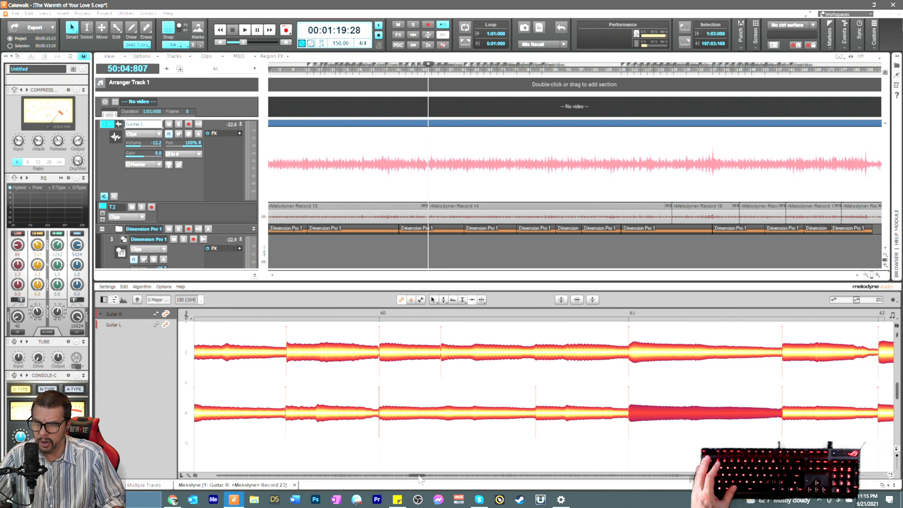
Step: Split bar 60's last Guitar R note near beat 4 with a changed separation type, and shift the new note onto beat 4
{"action": "left_click_drag", "start_coordinate": [420, 478], "coordinate": [421, 479]}
{"action": "right_click", "coordinate": [481, 423]}
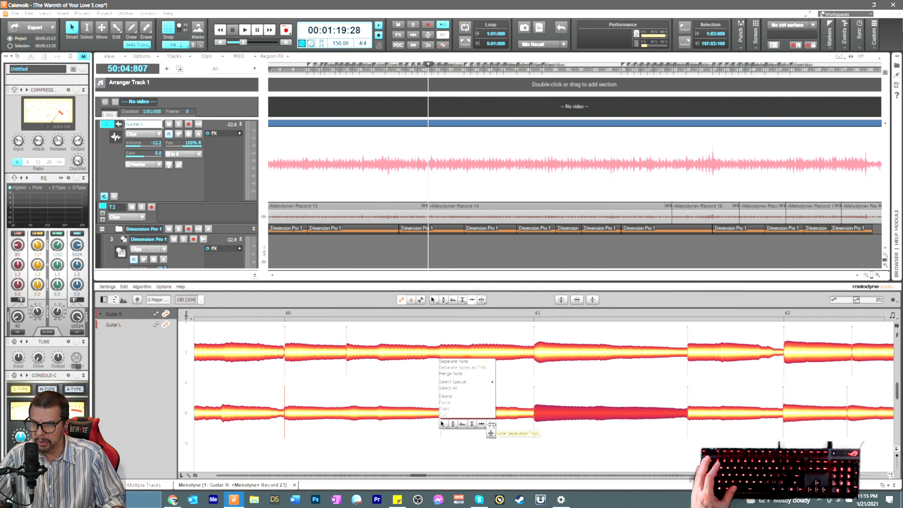
{"action": "left_click", "coordinate": [491, 425]}
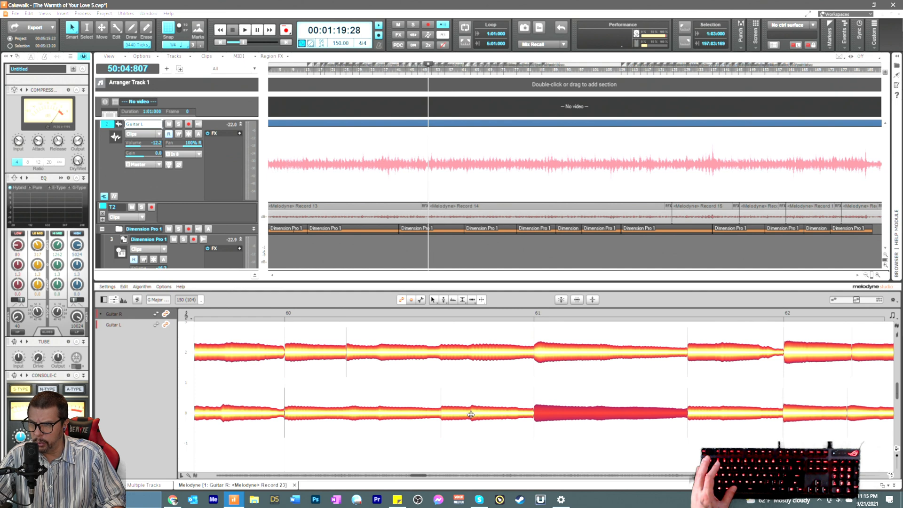
{"action": "left_click", "coordinate": [471, 414]}
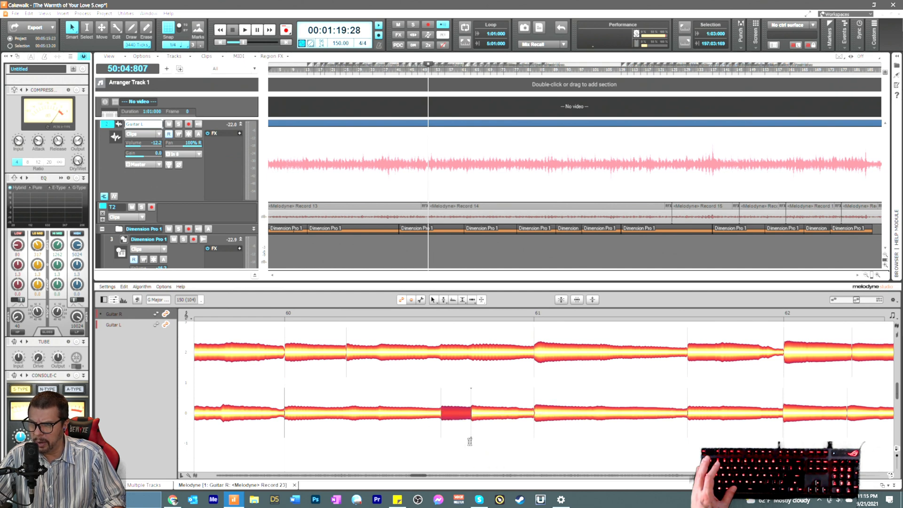
{"action": "left_click", "coordinate": [471, 430]}
{"action": "right_click", "coordinate": [459, 431]}
{"action": "left_click", "coordinate": [446, 423]}
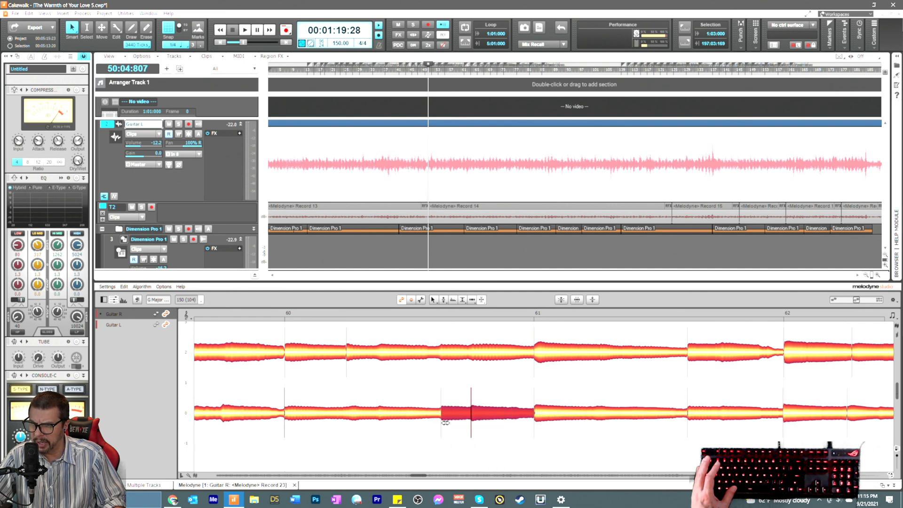
{"action": "left_click", "coordinate": [482, 400]}
{"action": "left_click", "coordinate": [476, 413]}
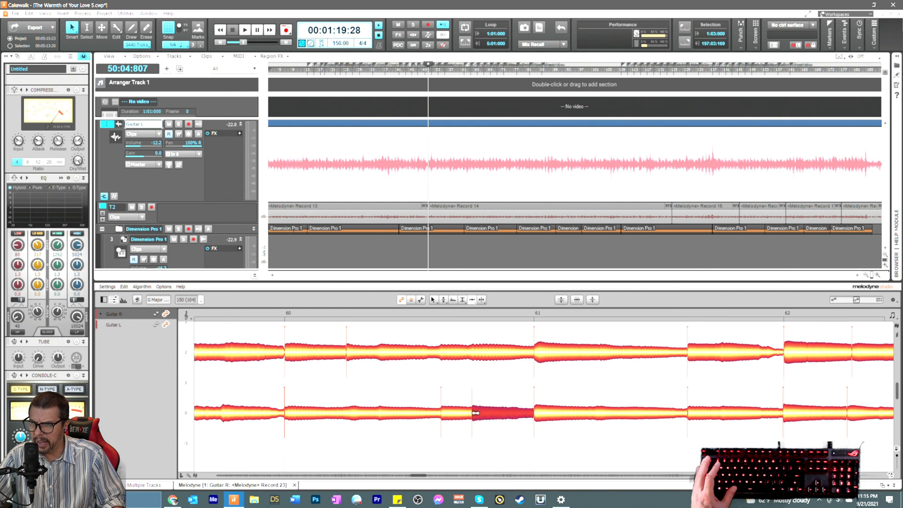
Step: Align bar 62's first and third Guitar R notes to beat 1 and mid-beat 3, and its second Guitar L note to beat 2
{"action": "left_click_drag", "start_coordinate": [422, 478], "coordinate": [424, 479]}
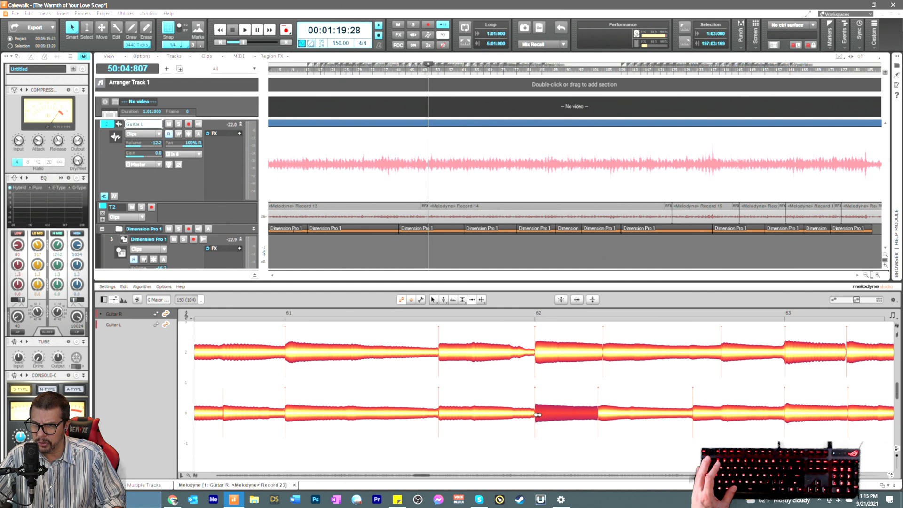
{"action": "left_click", "coordinate": [609, 359]}
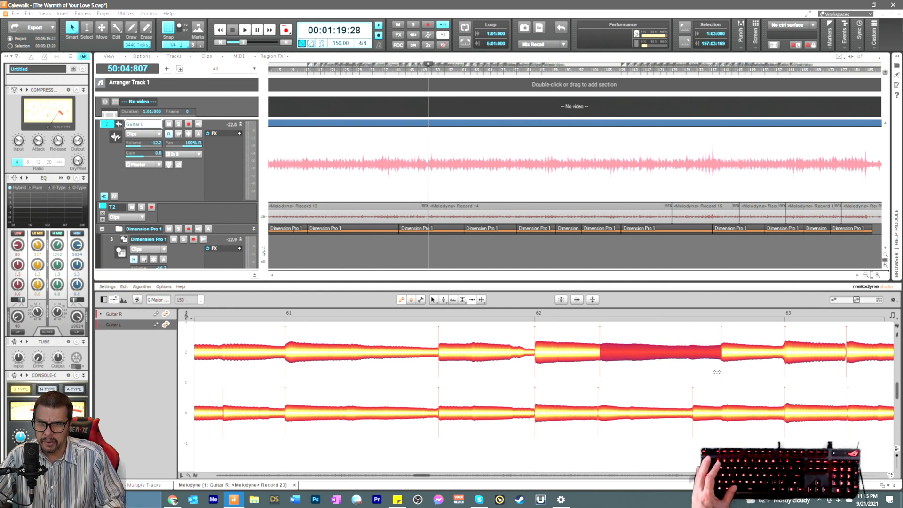
{"action": "left_click", "coordinate": [699, 413]}
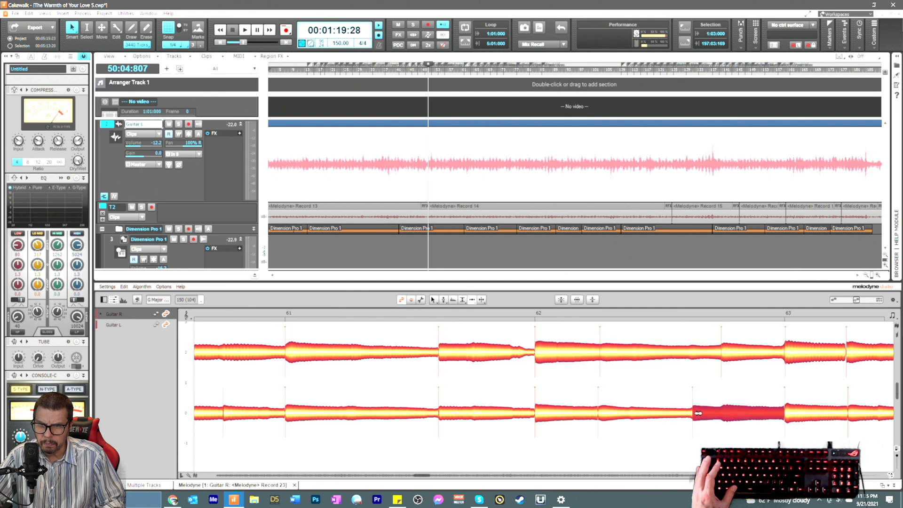
Step: Split bar 62's second Guitar L note near the middle of beat 3 with a changed separation type, and align the new note to that grid line
{"action": "right_click", "coordinate": [722, 439]}
{"action": "left_click", "coordinate": [733, 440]}
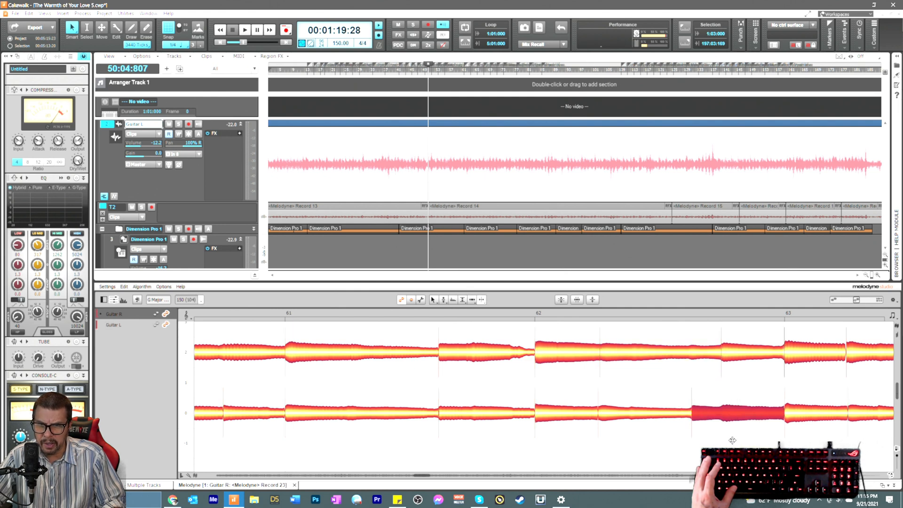
{"action": "left_click", "coordinate": [688, 356]}
{"action": "right_click", "coordinate": [696, 383]}
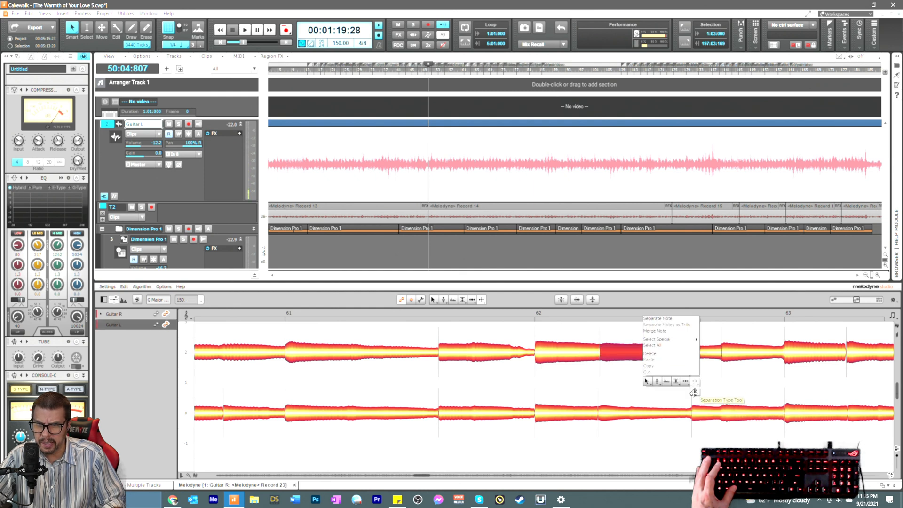
{"action": "left_click", "coordinate": [696, 393]}
{"action": "double_click", "coordinate": [691, 371]}
{"action": "right_click", "coordinate": [679, 370]}
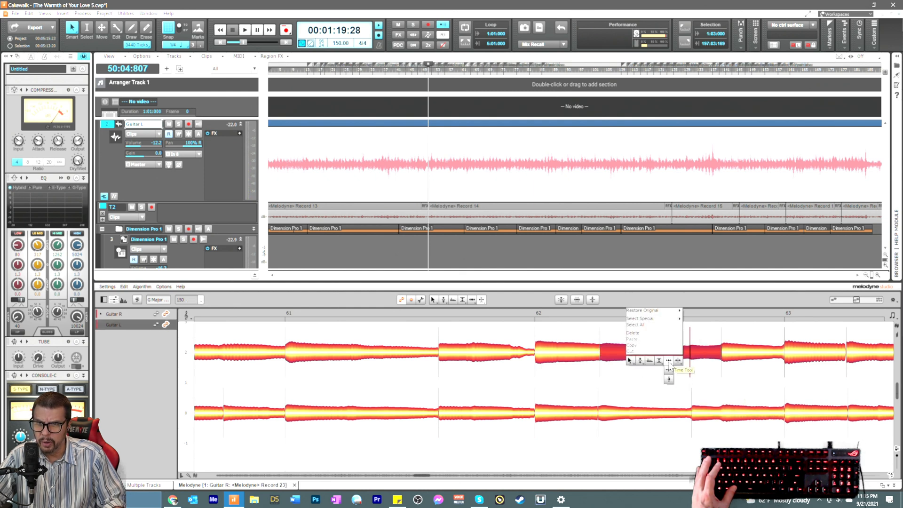
{"action": "left_click", "coordinate": [669, 361]}
{"action": "left_click", "coordinate": [700, 375]}
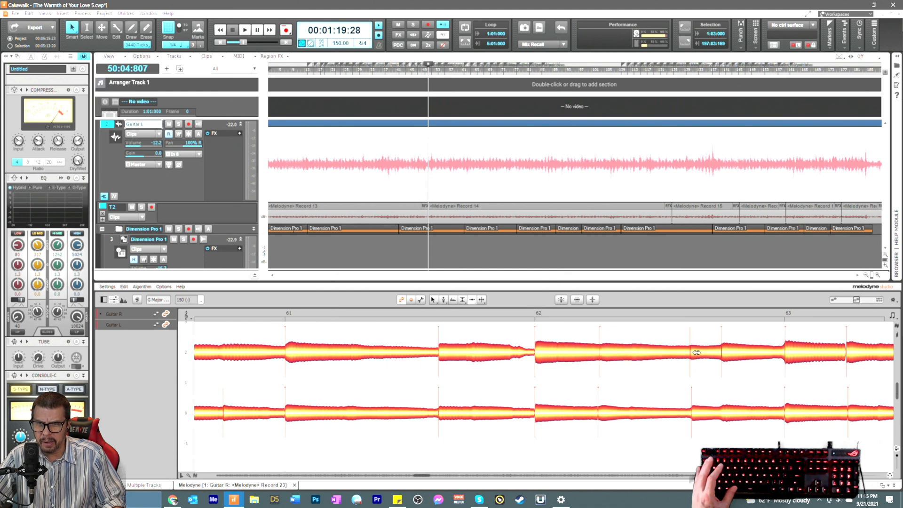
{"action": "left_click", "coordinate": [696, 352]}
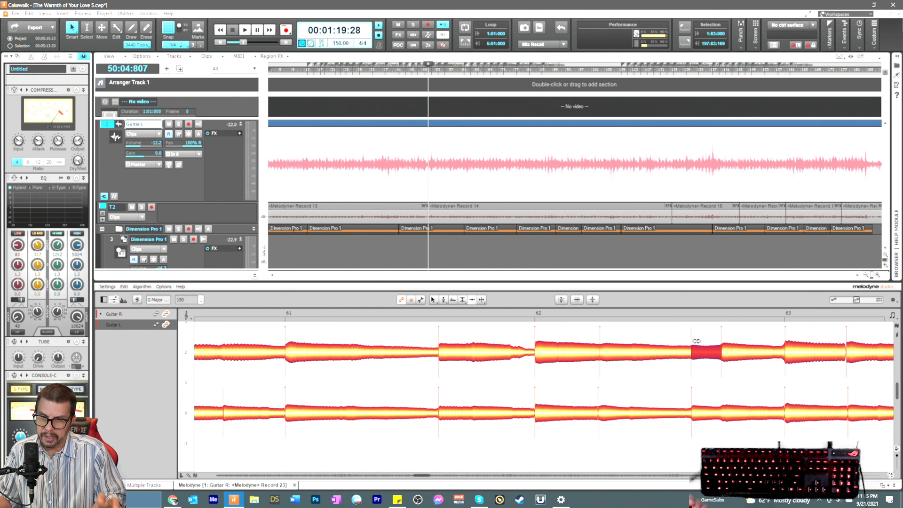
Step: Split bar 64's second Guitar L note near the middle of beat 2, and align the new note and the second Guitar R note to that grid line
{"action": "left_click_drag", "start_coordinate": [425, 475], "coordinate": [432, 480]}
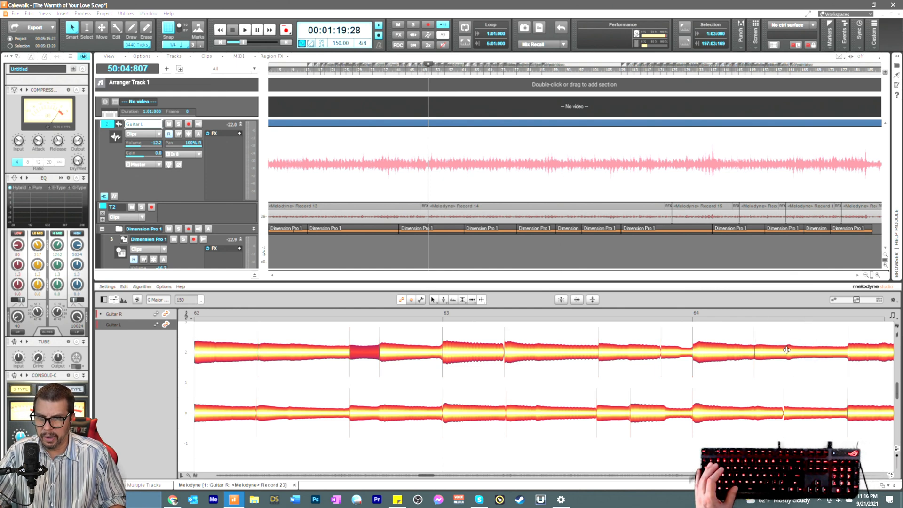
{"action": "left_click", "coordinate": [787, 350]}
{"action": "right_click", "coordinate": [785, 367]}
{"action": "left_click", "coordinate": [778, 369]}
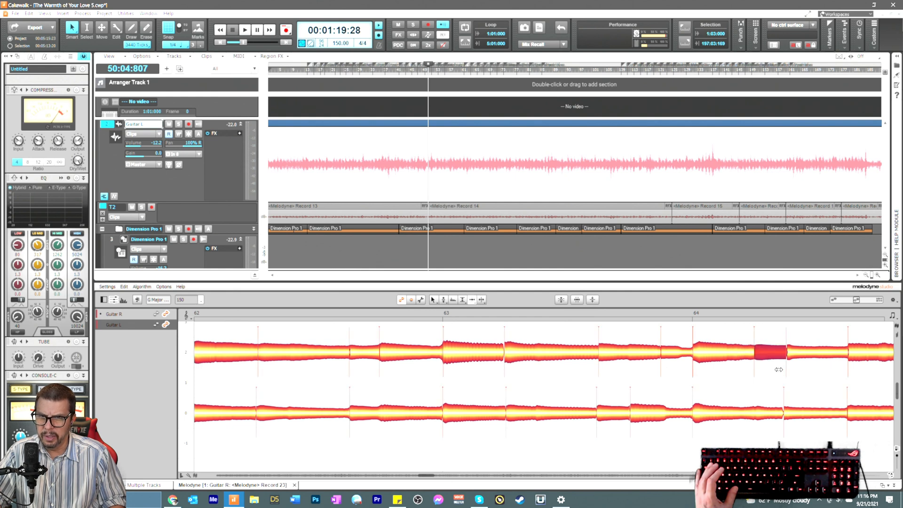
{"action": "left_click", "coordinate": [791, 371]}
{"action": "left_click", "coordinate": [791, 356]}
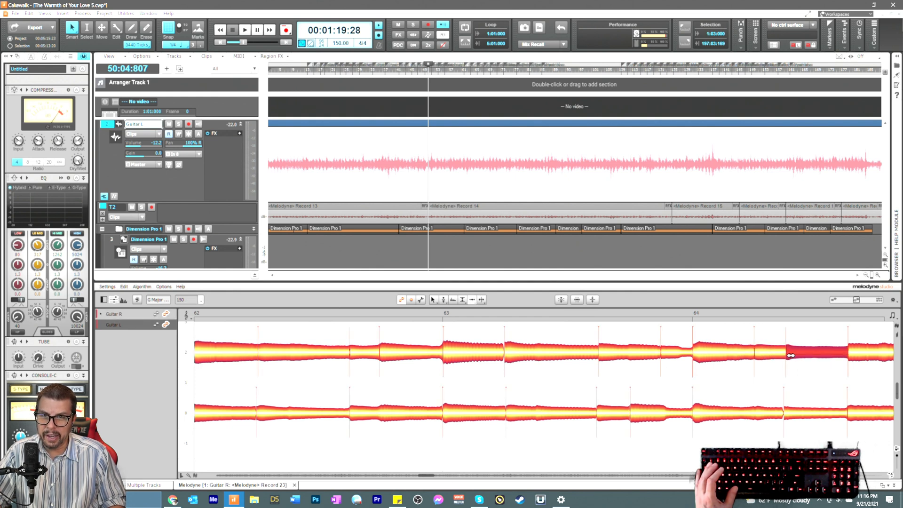
{"action": "left_click", "coordinate": [791, 416]}
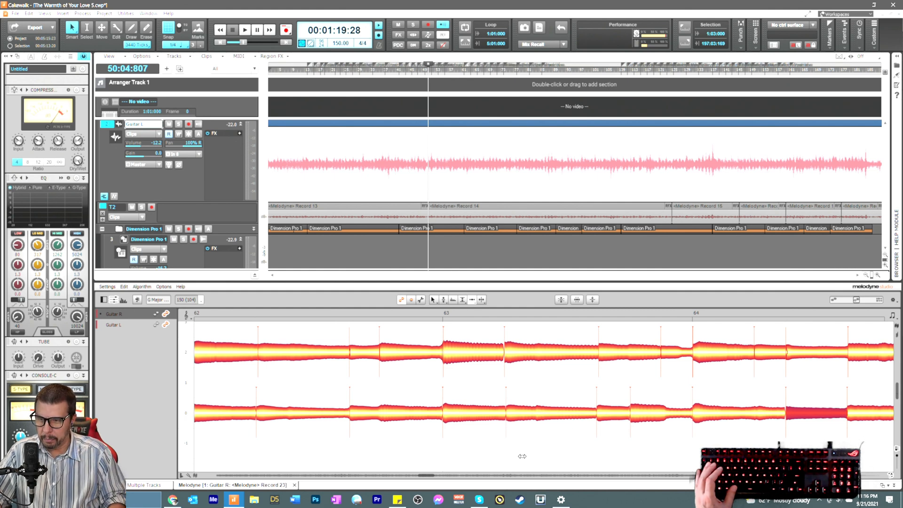
Step: Shift bar 66's last Guitar R note slightly later onto beat 4
{"action": "left_click_drag", "start_coordinate": [427, 476], "coordinate": [432, 480]}
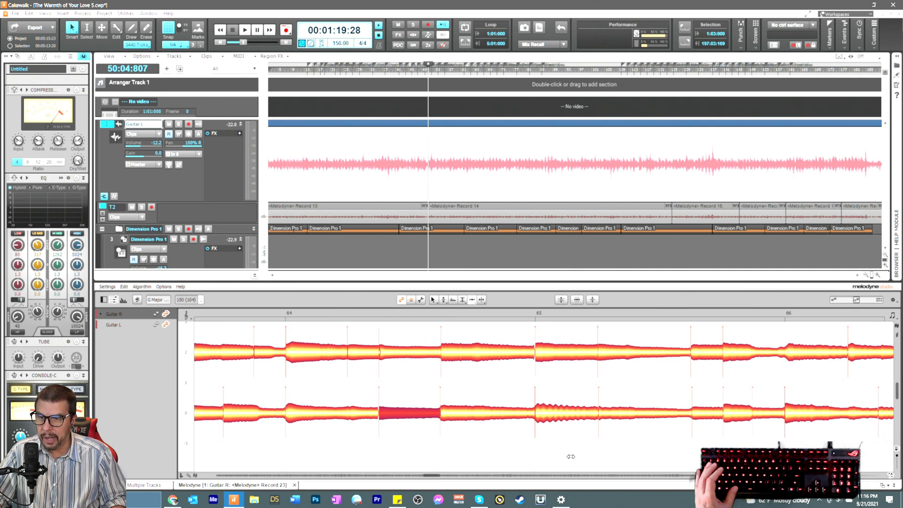
{"action": "left_click_drag", "start_coordinate": [436, 477], "coordinate": [438, 479]}
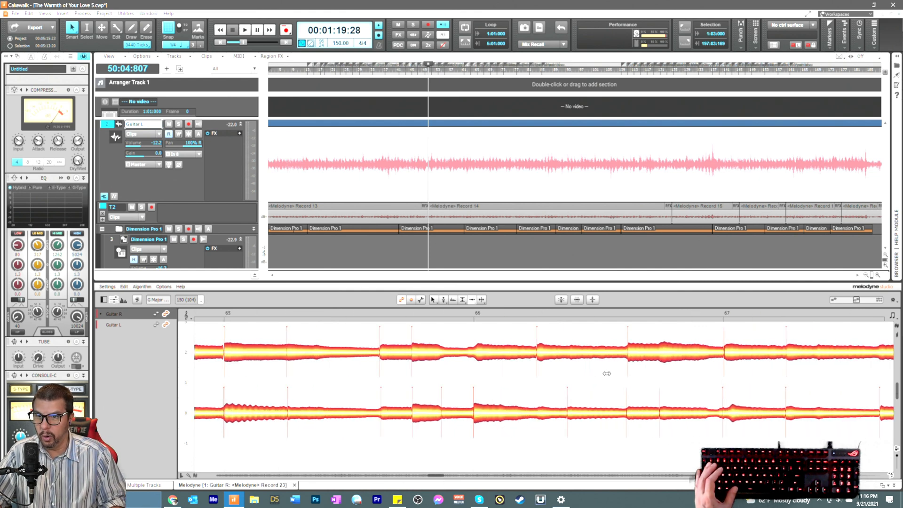
{"action": "left_click", "coordinate": [663, 414]}
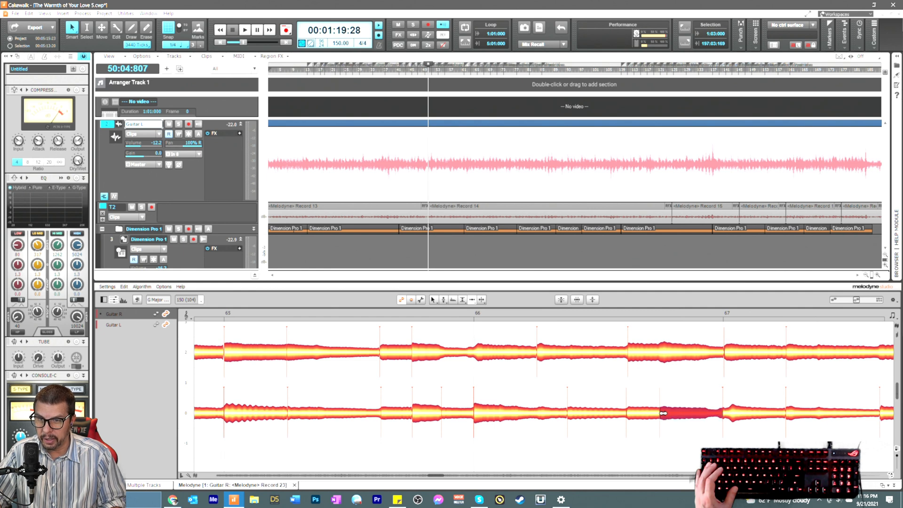
Step: Split bar 66's last Guitar L note near beat 4 and try shifting the new note
{"action": "right_click", "coordinate": [664, 381]}
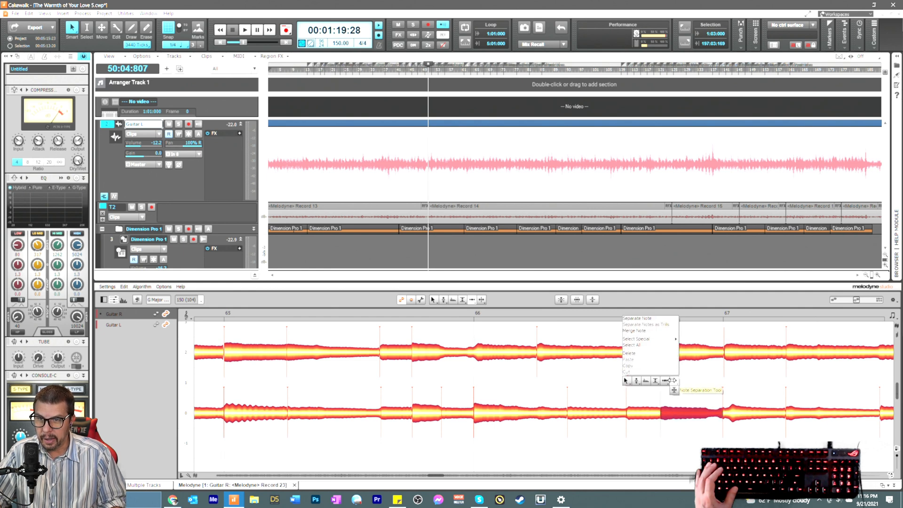
{"action": "left_click", "coordinate": [672, 381]}
{"action": "double_click", "coordinate": [658, 352]}
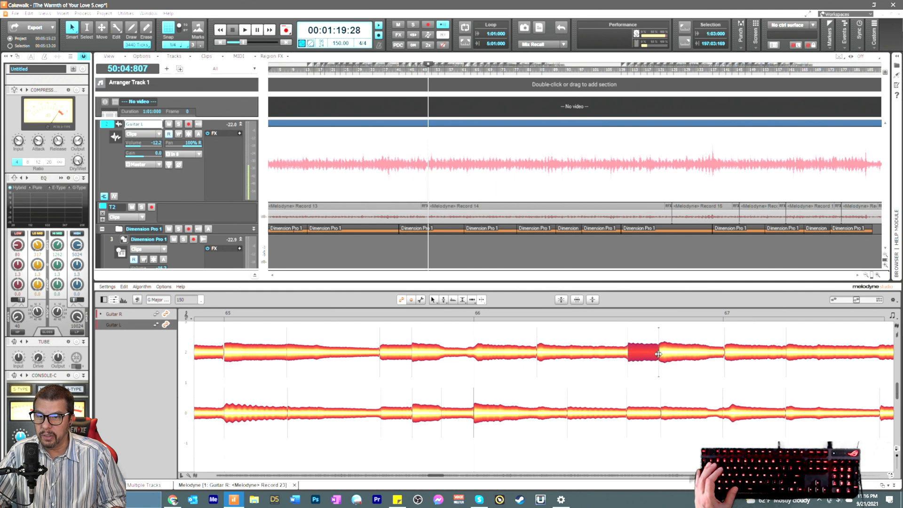
{"action": "right_click", "coordinate": [654, 375]}
{"action": "left_click", "coordinate": [653, 376]}
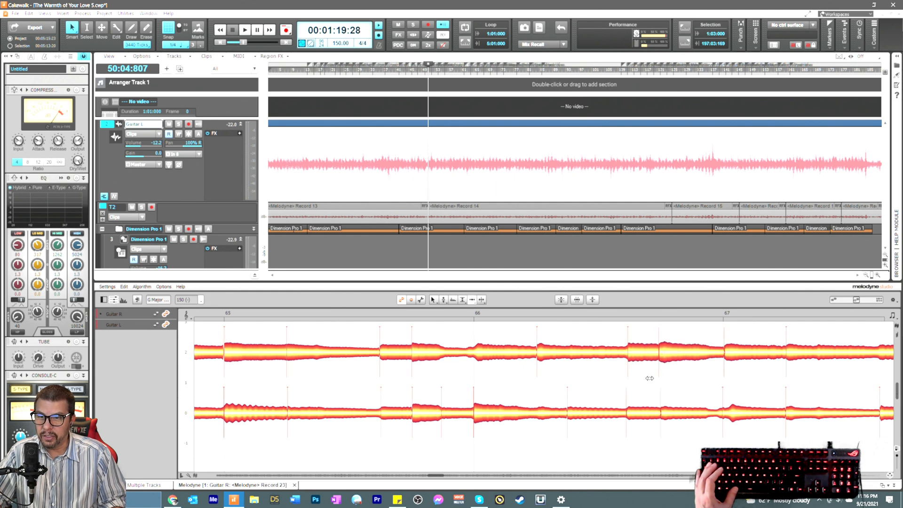
{"action": "left_click", "coordinate": [663, 358]}
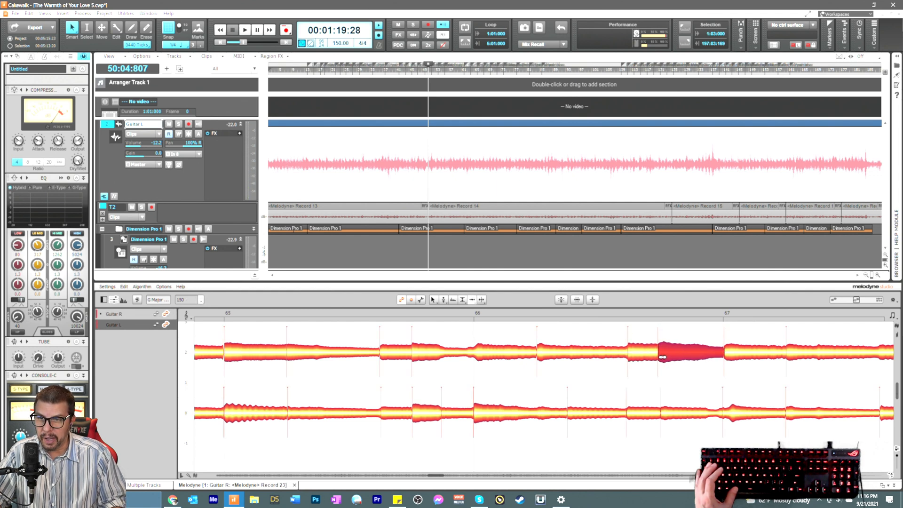
Step: Change the separation type at bar 66's new Guitar L split, and shift the note after it onto beat 4
{"action": "right_click", "coordinate": [673, 380]}
{"action": "left_click", "coordinate": [668, 379]}
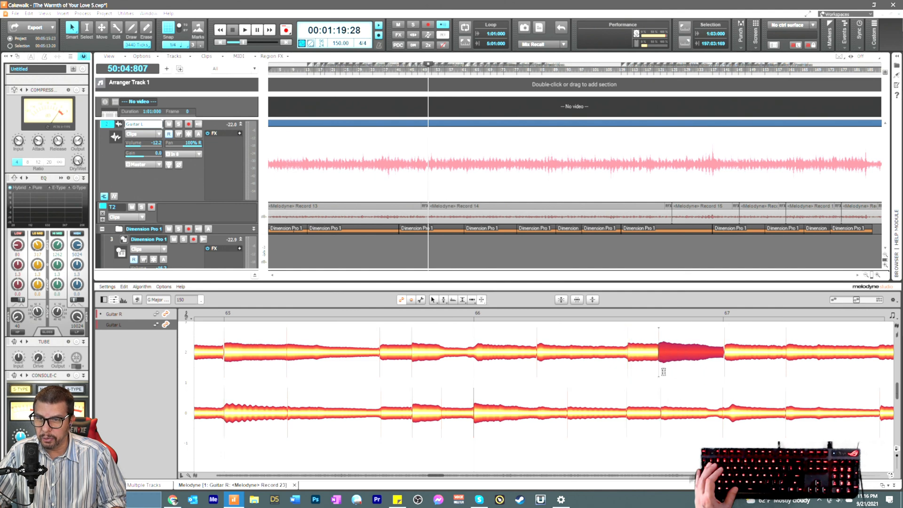
{"action": "right_click", "coordinate": [632, 371]}
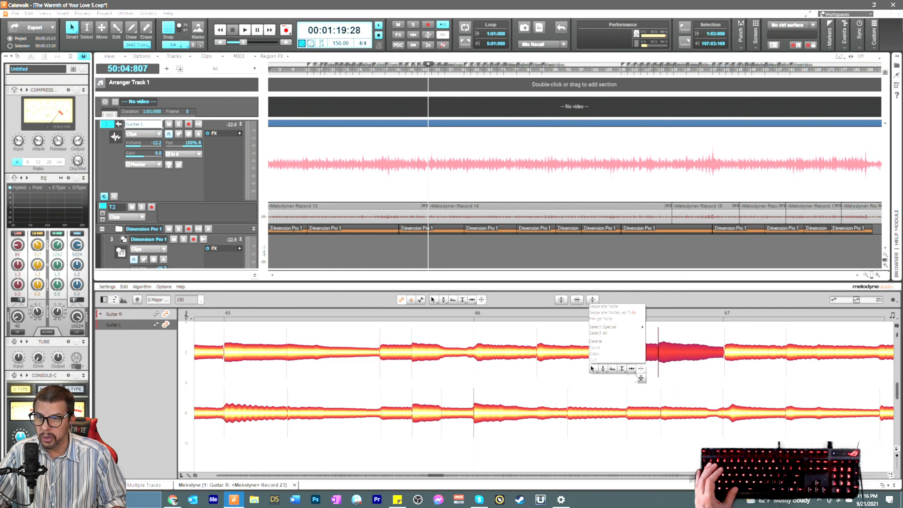
{"action": "left_click", "coordinate": [631, 377]}
{"action": "left_click", "coordinate": [672, 371]}
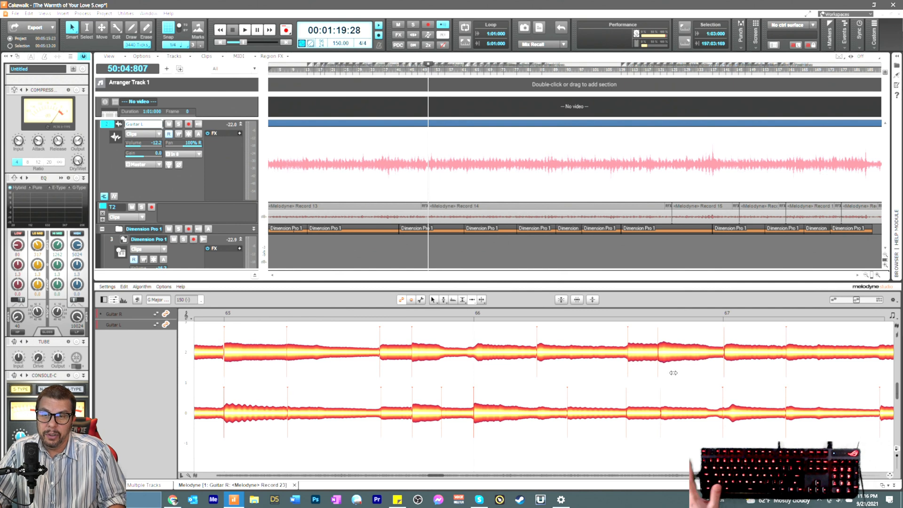
{"action": "left_click_drag", "start_coordinate": [664, 347], "coordinate": [666, 352]}
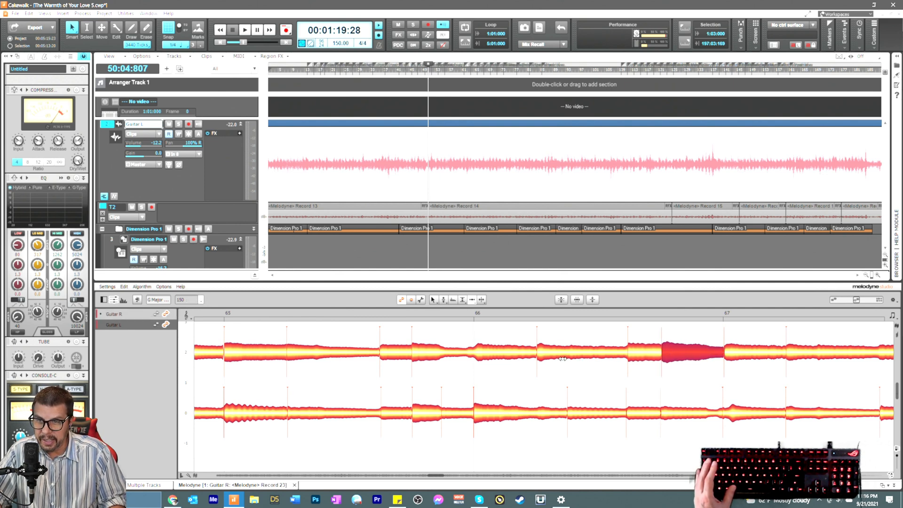
Step: Align bar 67's first Guitar R note to the bar line, and split bar 68's second Guitar R note near the middle of beat 3
{"action": "left_click", "coordinate": [728, 413]}
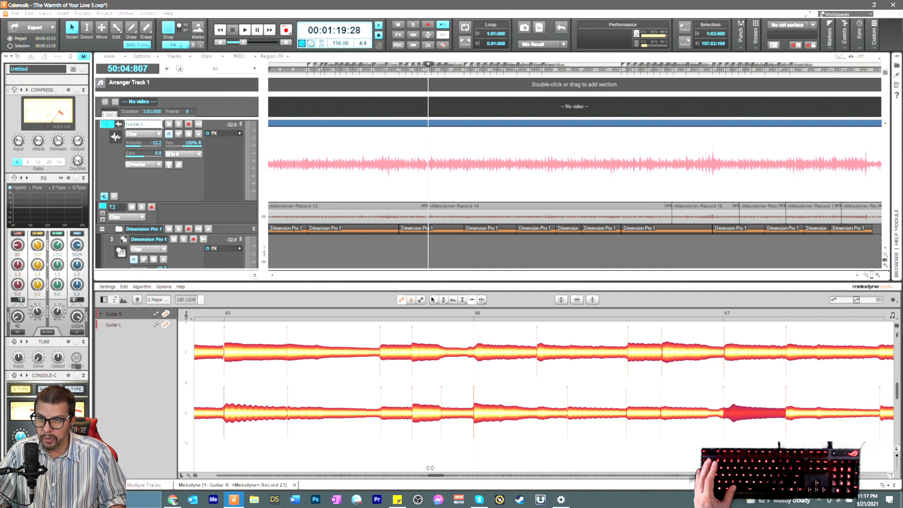
{"action": "scroll", "coordinate": [467, 445], "scroll_direction": "right", "scroll_amount": 5}
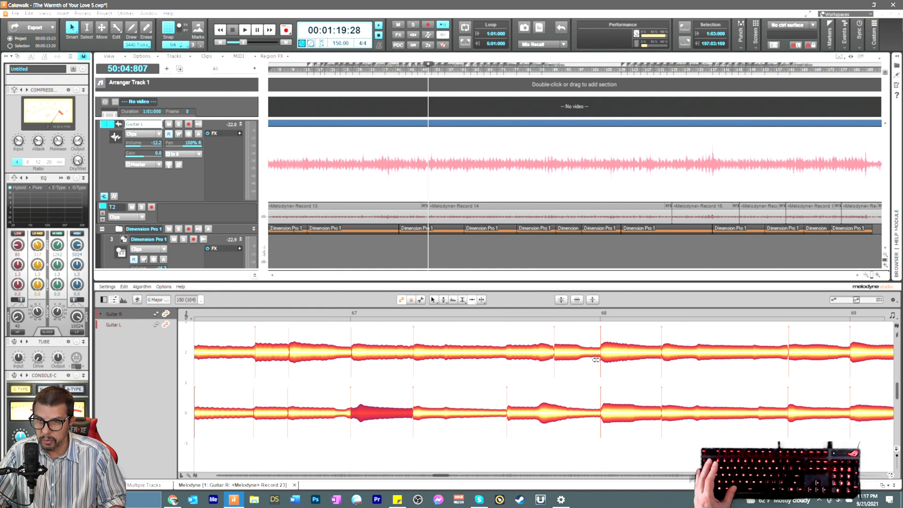
{"action": "right_click", "coordinate": [765, 437]}
{"action": "left_click", "coordinate": [773, 438]}
{"action": "left_click", "coordinate": [758, 415]}
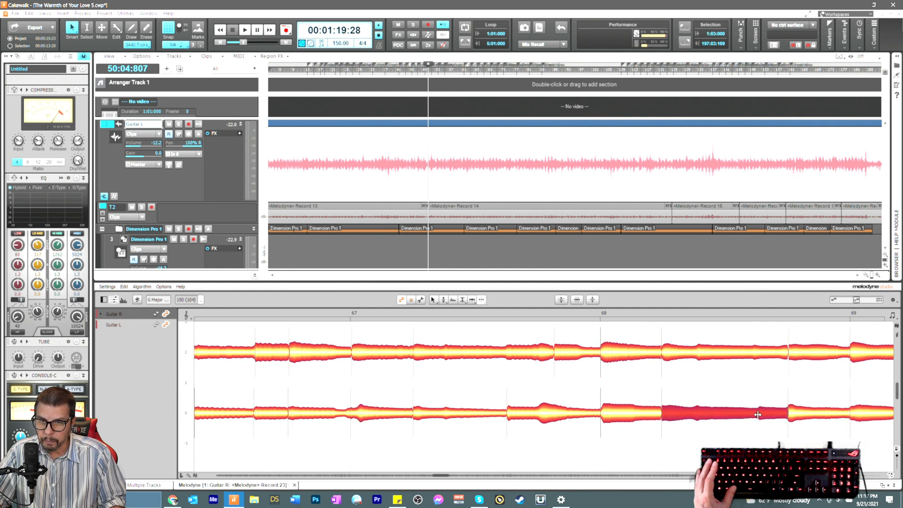
Step: Change the separation type at bar 68's new Guitar R split, and shift the note after it slightly earlier onto the middle of beat 3
{"action": "right_click", "coordinate": [757, 434]}
{"action": "left_click", "coordinate": [757, 442]}
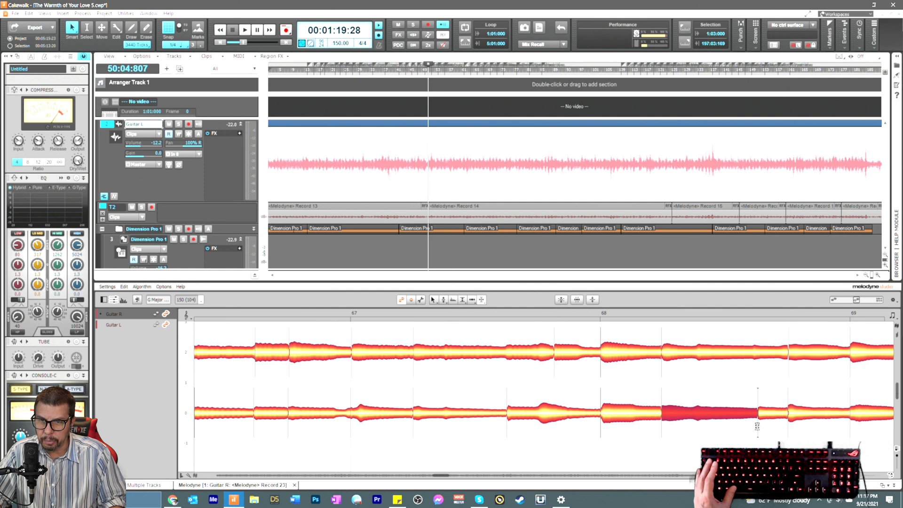
{"action": "right_click", "coordinate": [736, 429]}
{"action": "left_click", "coordinate": [727, 425]}
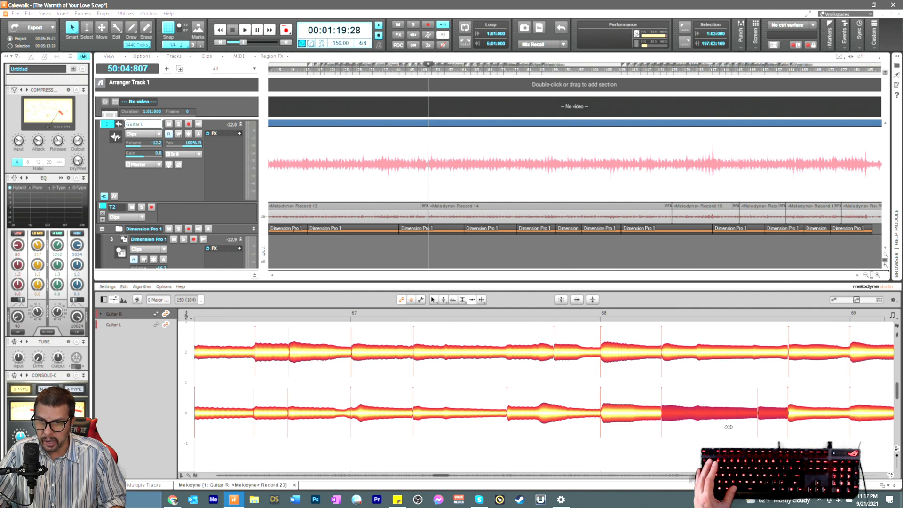
{"action": "left_click", "coordinate": [732, 414]}
{"action": "left_click", "coordinate": [761, 413]}
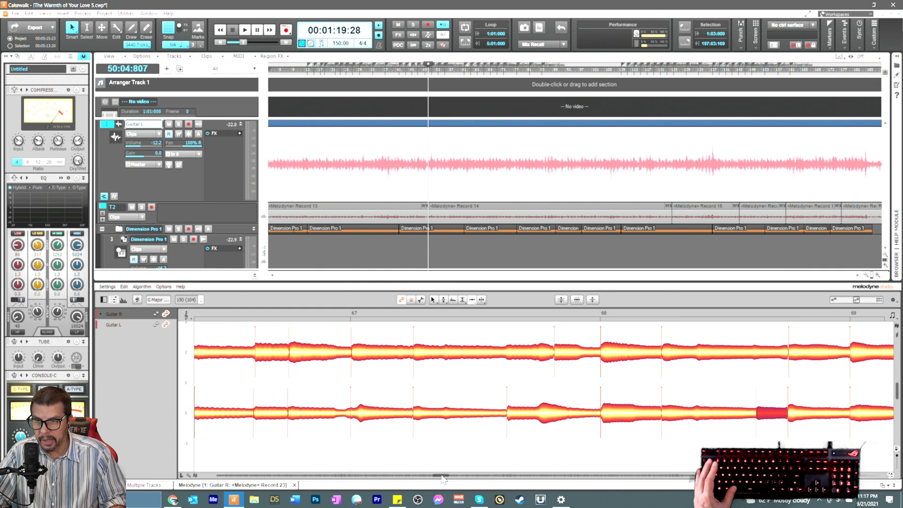
Step: Split bar 68's second Guitar L note near the middle of beat 3 and again near the middle of beat 2
{"action": "left_click_drag", "start_coordinate": [441, 476], "coordinate": [446, 479]}
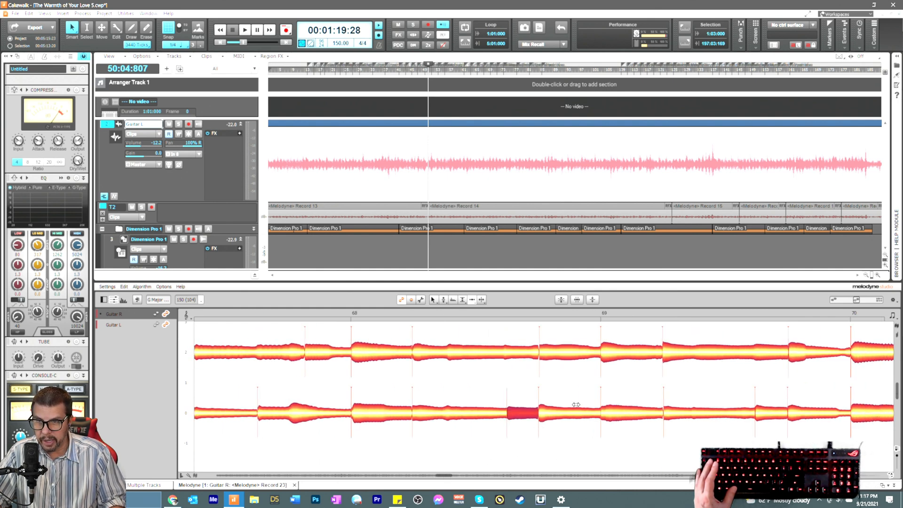
{"action": "right_click", "coordinate": [488, 368]}
{"action": "left_click", "coordinate": [496, 369]}
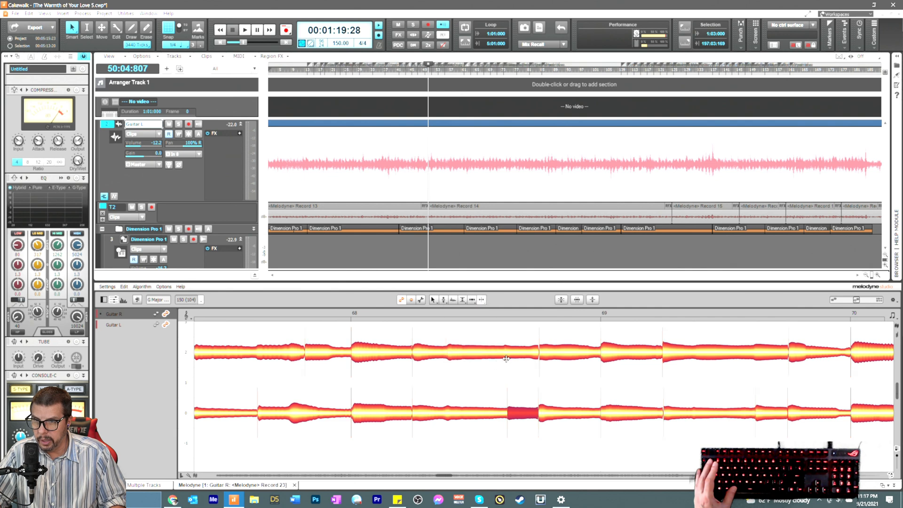
{"action": "double_click", "coordinate": [504, 353]}
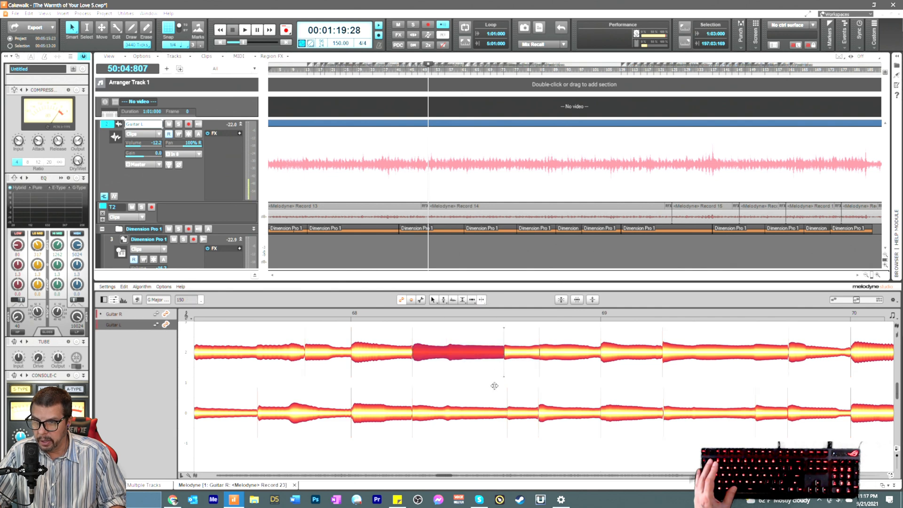
{"action": "double_click", "coordinate": [448, 352]}
Step: Change the separation type at both new Guitar L splits in bar 68
{"action": "right_click", "coordinate": [445, 379]}
{"action": "left_click", "coordinate": [447, 386]}
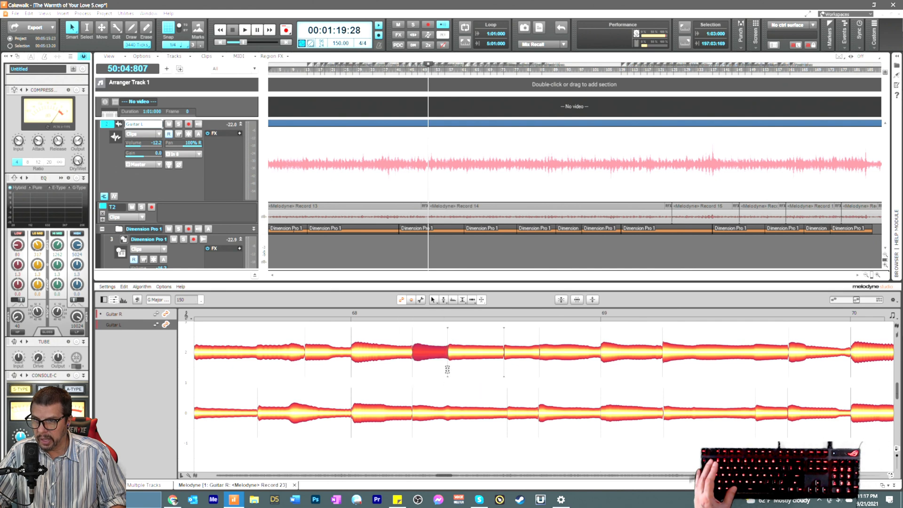
{"action": "double_click", "coordinate": [448, 372]}
{"action": "double_click", "coordinate": [504, 373]}
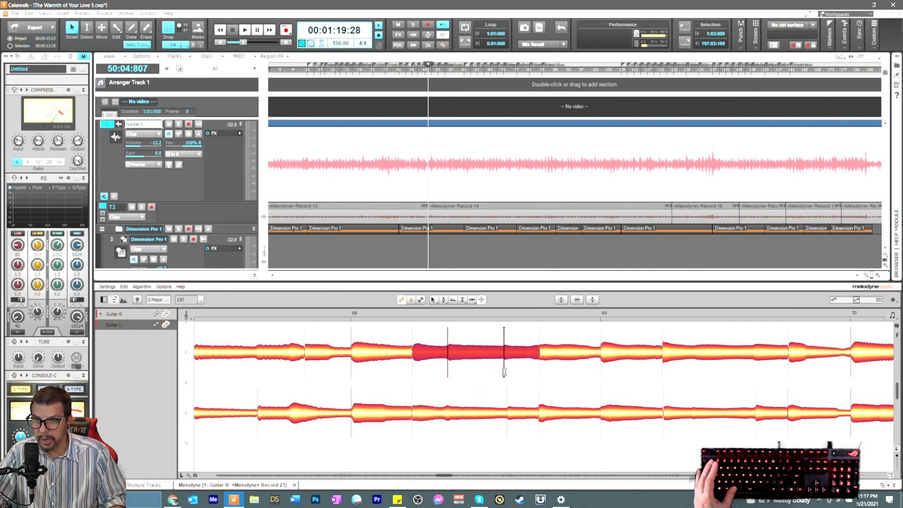
Step: Align bar 68's two new Guitar L notes to the middle of beat 2 and the middle of beat 3
{"action": "right_click", "coordinate": [480, 377]}
{"action": "left_click", "coordinate": [470, 372]}
{"action": "left_click", "coordinate": [470, 372]}
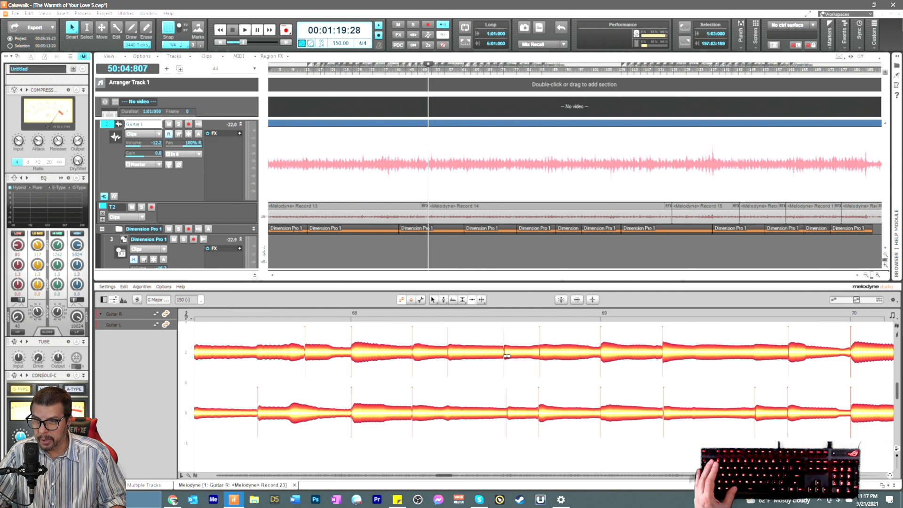
{"action": "left_click", "coordinate": [509, 357]}
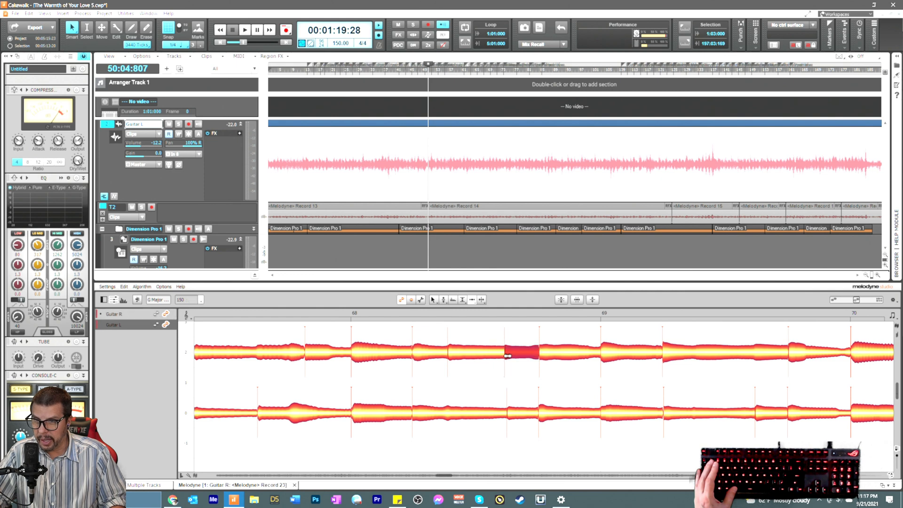
{"action": "left_click", "coordinate": [456, 355]}
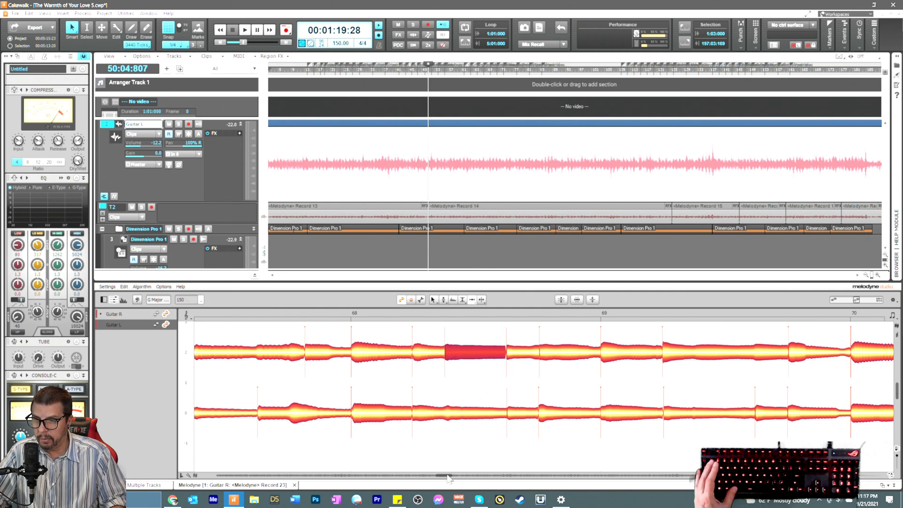
{"action": "left_click_drag", "start_coordinate": [444, 478], "coordinate": [449, 477]}
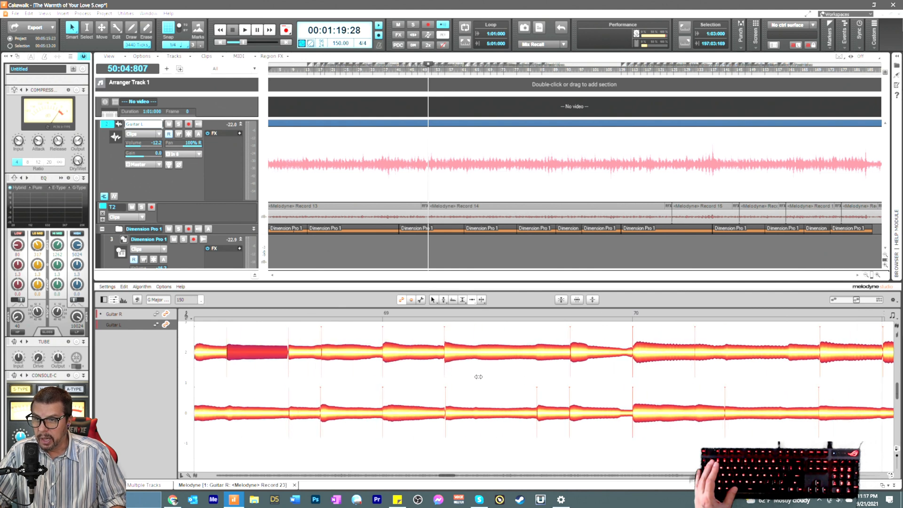
Step: Shift the Guitar R note start in the second half of bar 69 slightly later, and separate the Guitar L note at that point
{"action": "left_click", "coordinate": [541, 415]}
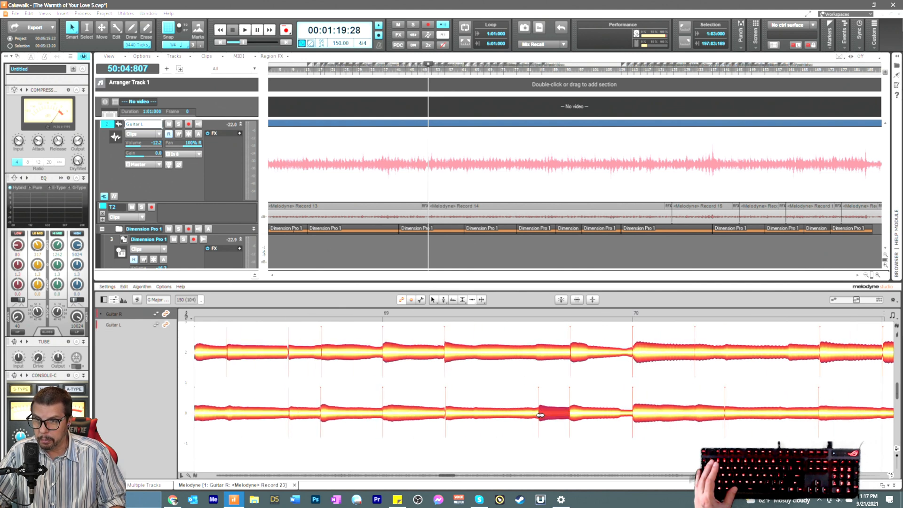
{"action": "right_click", "coordinate": [545, 398]}
{"action": "left_click", "coordinate": [560, 382]}
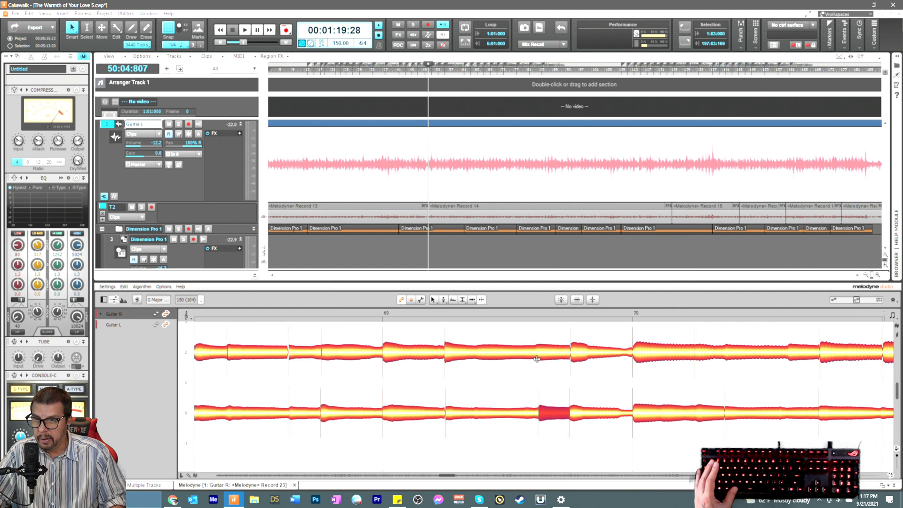
{"action": "left_click", "coordinate": [537, 356]}
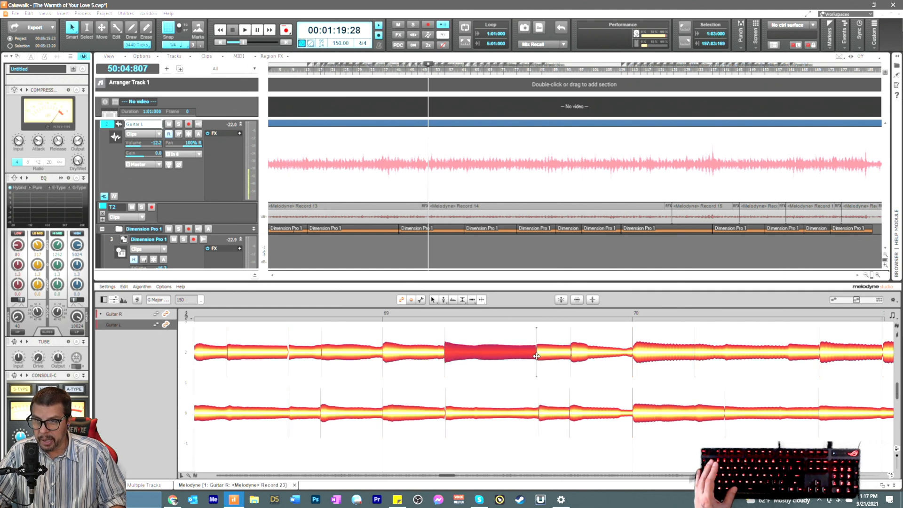
Step: Move the start of the newly separated Guitar L note in bar 69 slightly later to line up with Guitar R
{"action": "right_click", "coordinate": [537, 355]}
{"action": "left_click", "coordinate": [537, 375]}
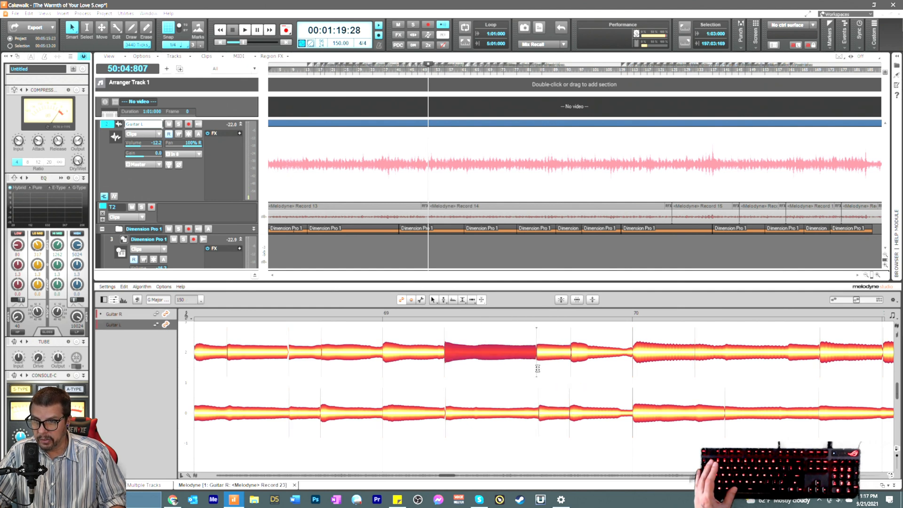
{"action": "right_click", "coordinate": [509, 363]}
{"action": "left_click", "coordinate": [501, 365]}
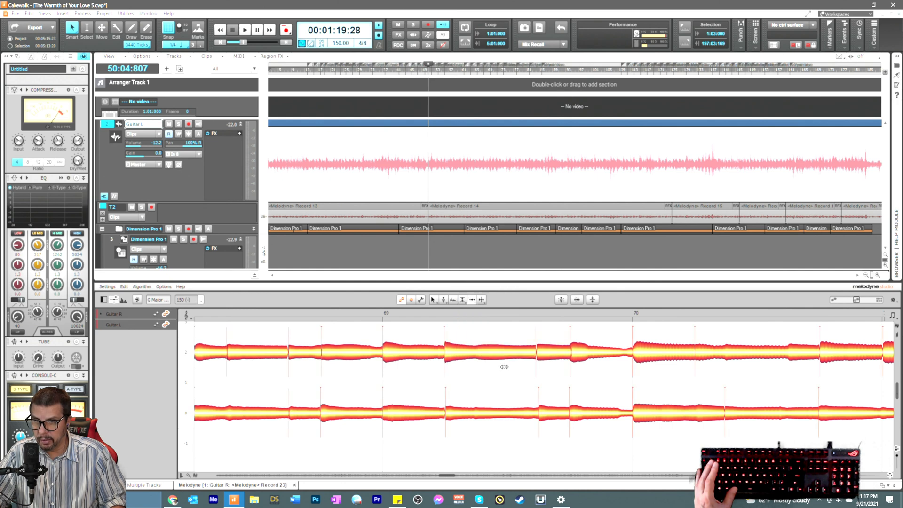
{"action": "left_click", "coordinate": [542, 354]}
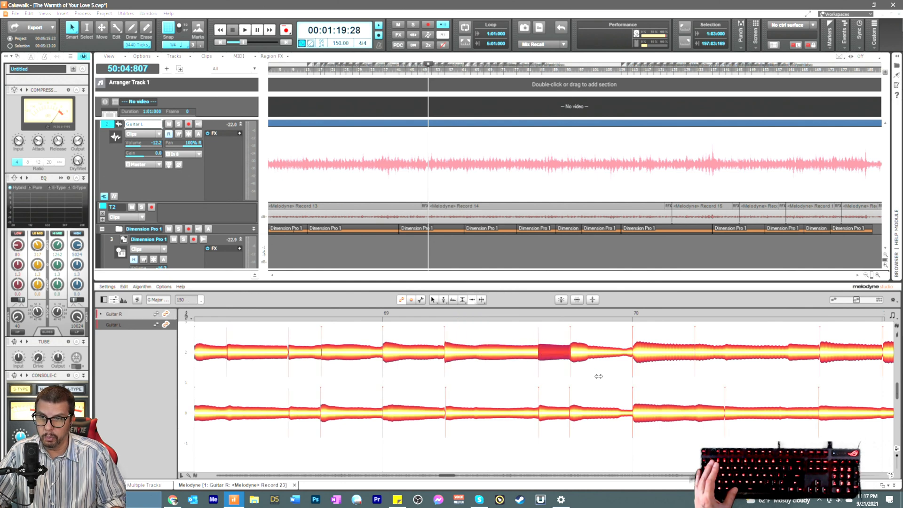
Step: Adjust the start timing of the Guitar R note late in bar 70 and the Guitar L note at bar 71
{"action": "left_click", "coordinate": [369, 314]}
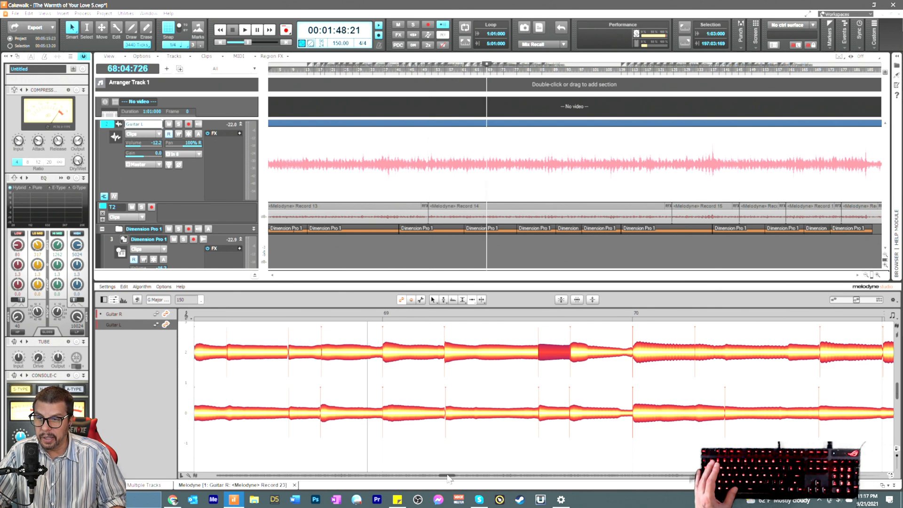
{"action": "left_click_drag", "start_coordinate": [449, 475], "coordinate": [450, 478]}
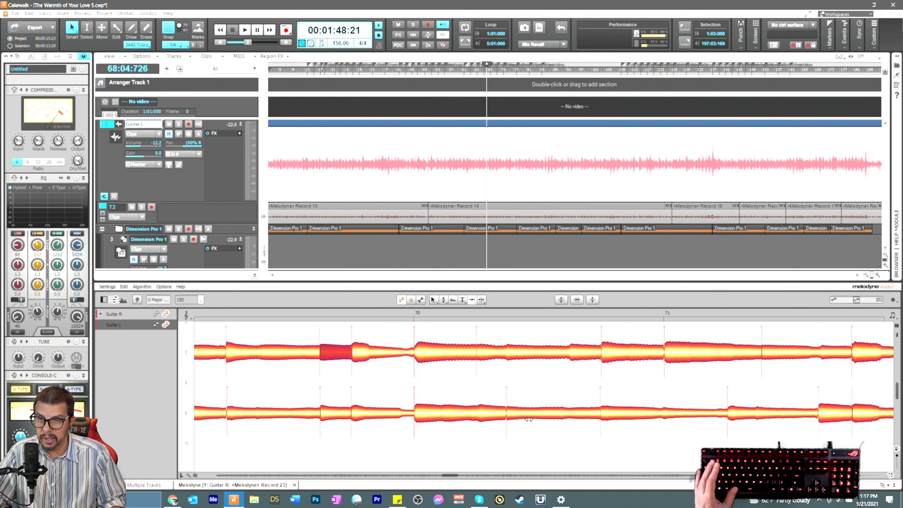
{"action": "left_click", "coordinate": [605, 414]}
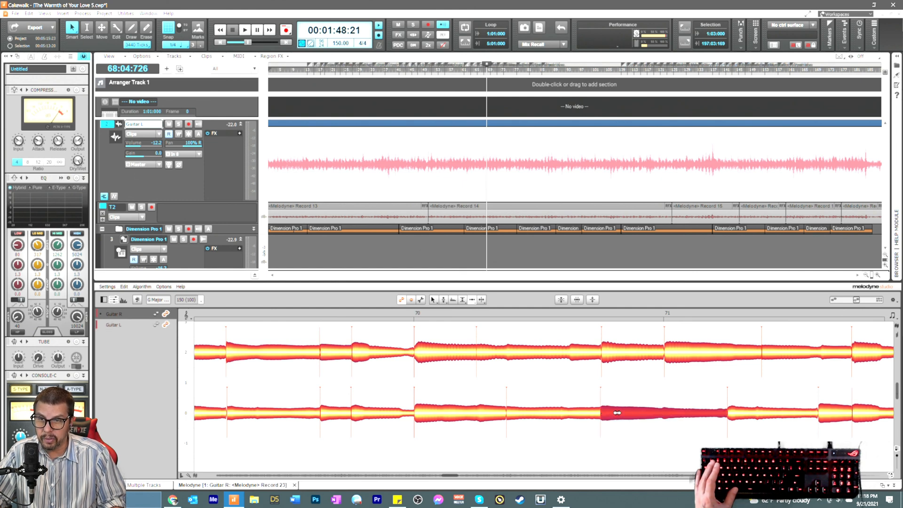
{"action": "left_click", "coordinate": [667, 360]}
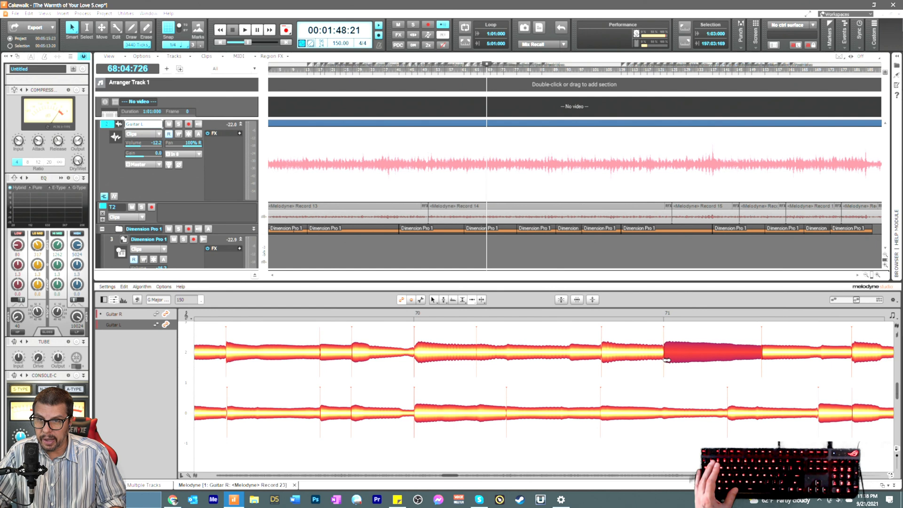
Step: Separate the Guitar R note at bar 71 to match Guitar L, and select the new second note for time editing
{"action": "right_click", "coordinate": [704, 432]}
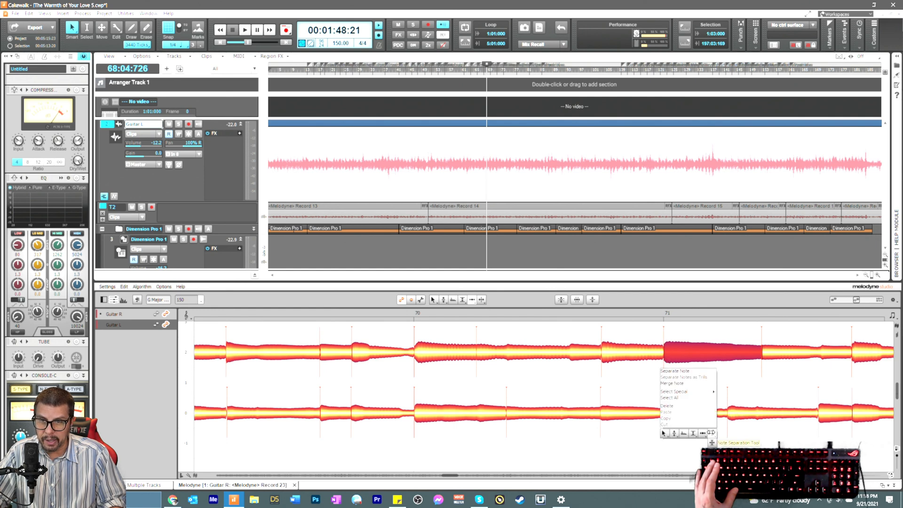
{"action": "left_click", "coordinate": [709, 433]}
{"action": "left_click", "coordinate": [661, 416]}
{"action": "double_click", "coordinate": [661, 417]}
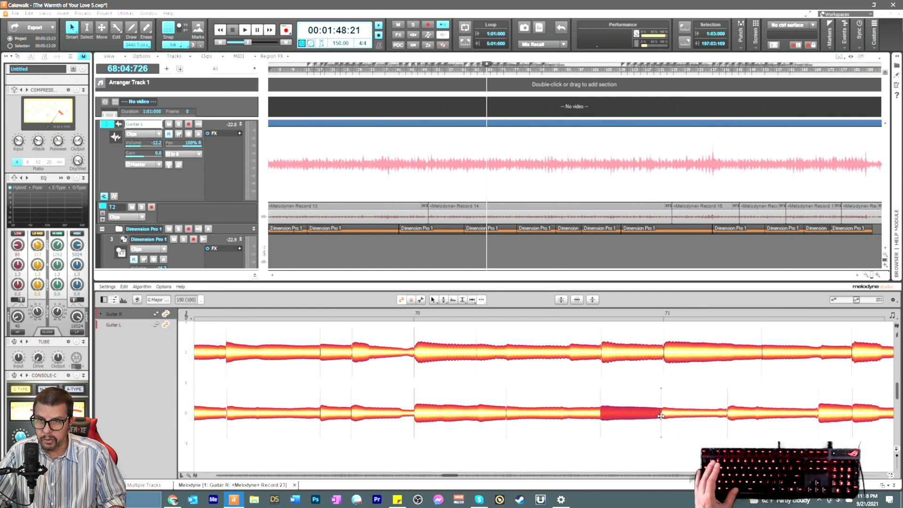
{"action": "right_click", "coordinate": [661, 428]}
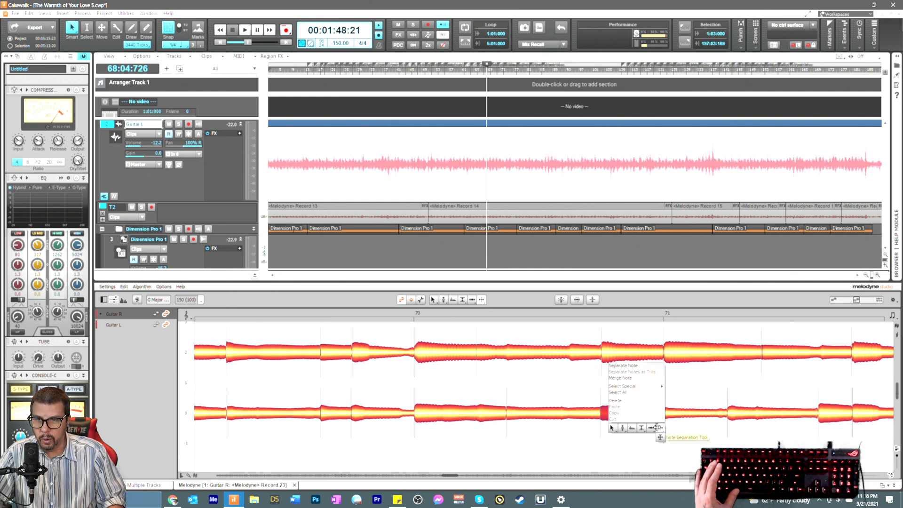
{"action": "left_click", "coordinate": [661, 428]}
{"action": "left_click", "coordinate": [677, 408]}
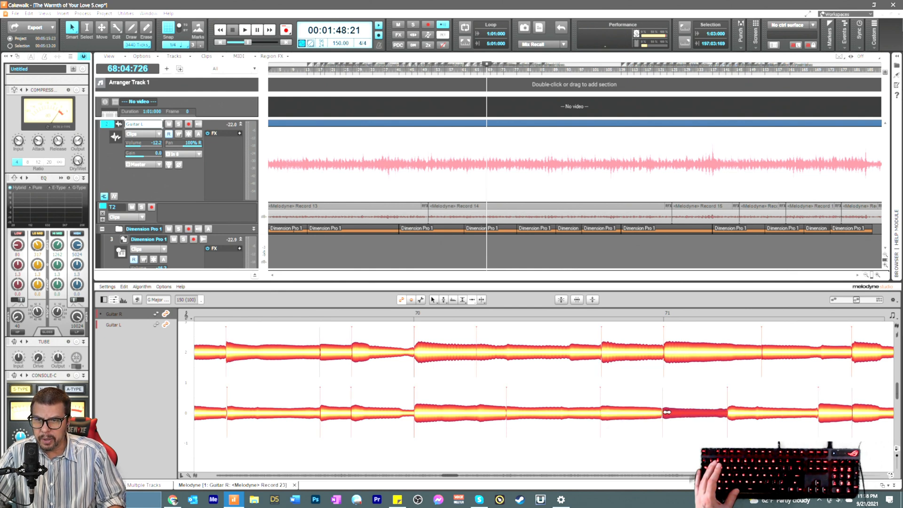
Step: Rework the Guitar R separation at bar 71 with the Note Separation tool and align the note starts with Guitar L
{"action": "right_click", "coordinate": [667, 414]}
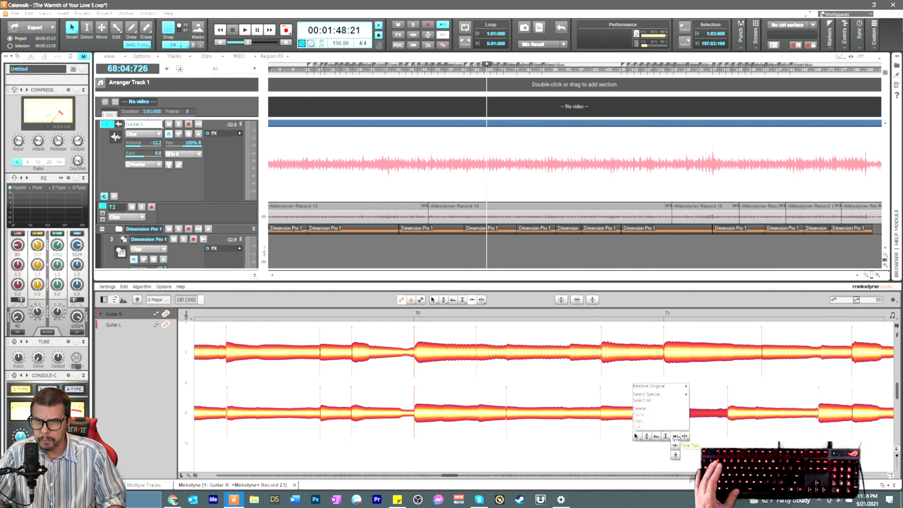
{"action": "left_click", "coordinate": [670, 426]}
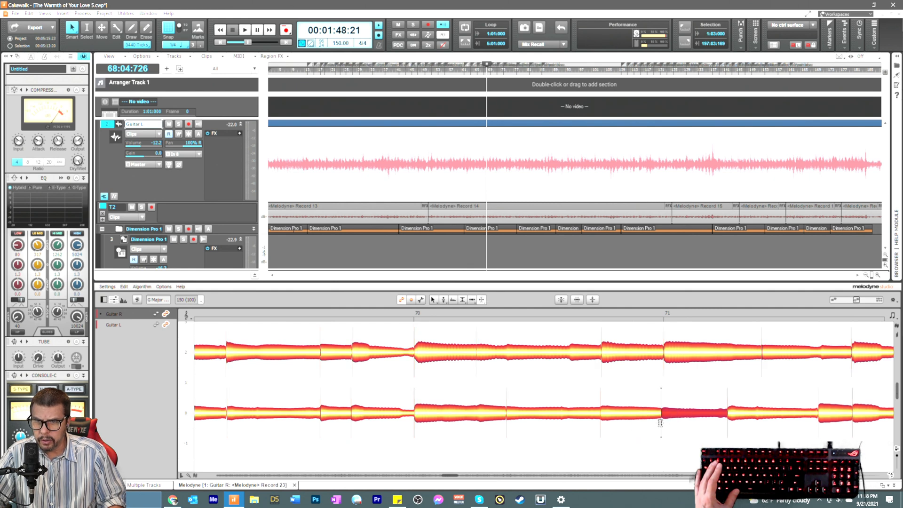
{"action": "double_click", "coordinate": [661, 424]}
{"action": "right_click", "coordinate": [658, 422]}
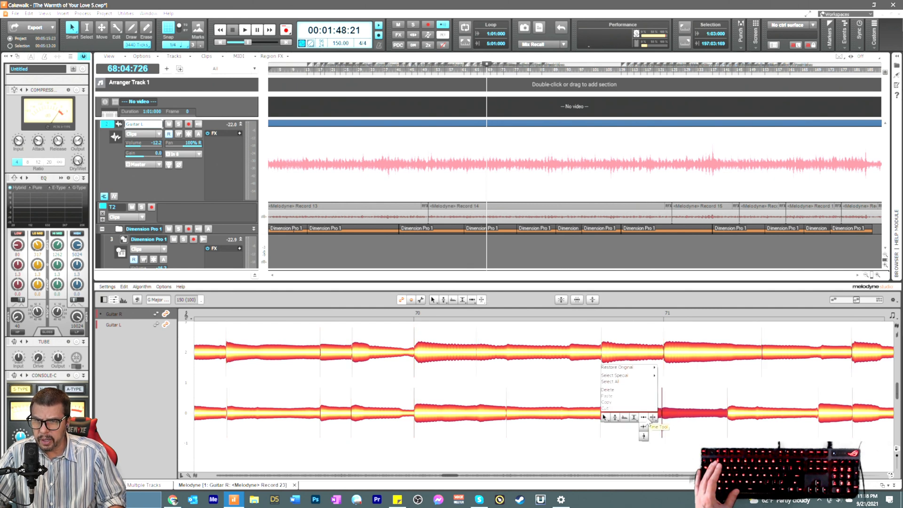
{"action": "left_click", "coordinate": [653, 426]}
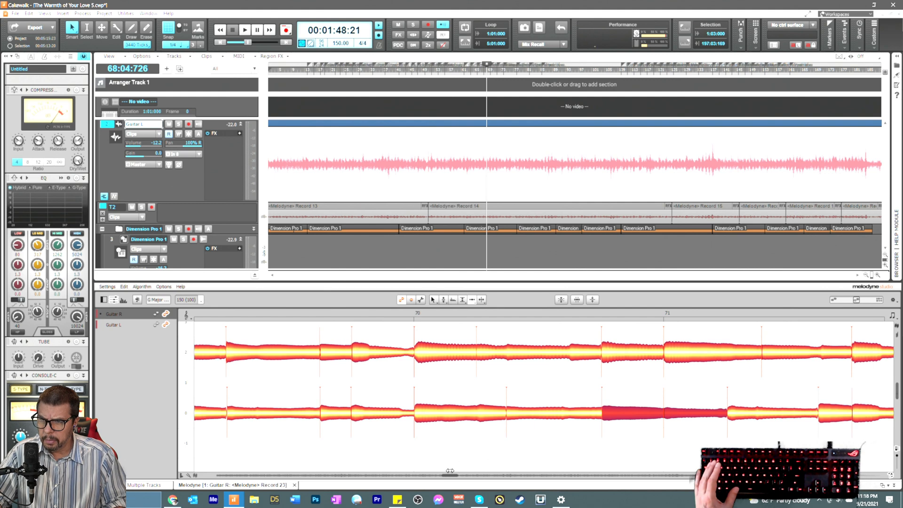
Step: Adjust the starts of the Guitar L note at bar 72, the following Guitar R note, and the Guitar L note before bar 73
{"action": "left_click_drag", "start_coordinate": [452, 474], "coordinate": [455, 474]}
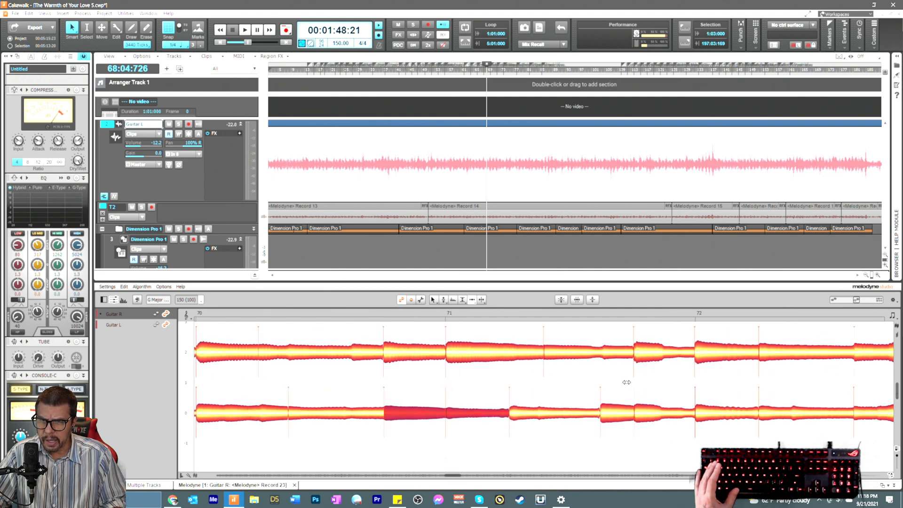
{"action": "left_click", "coordinate": [699, 357]}
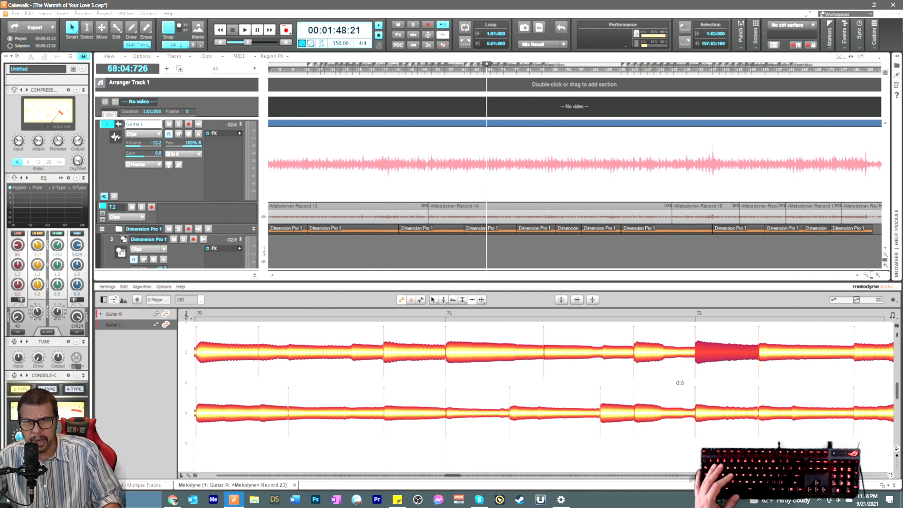
{"action": "left_click_drag", "start_coordinate": [457, 476], "coordinate": [461, 477]}
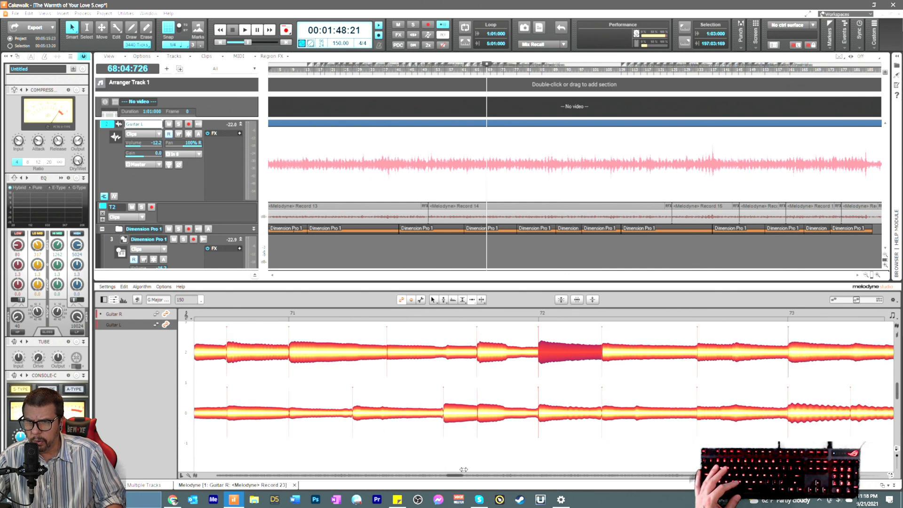
{"action": "left_click", "coordinate": [610, 416]}
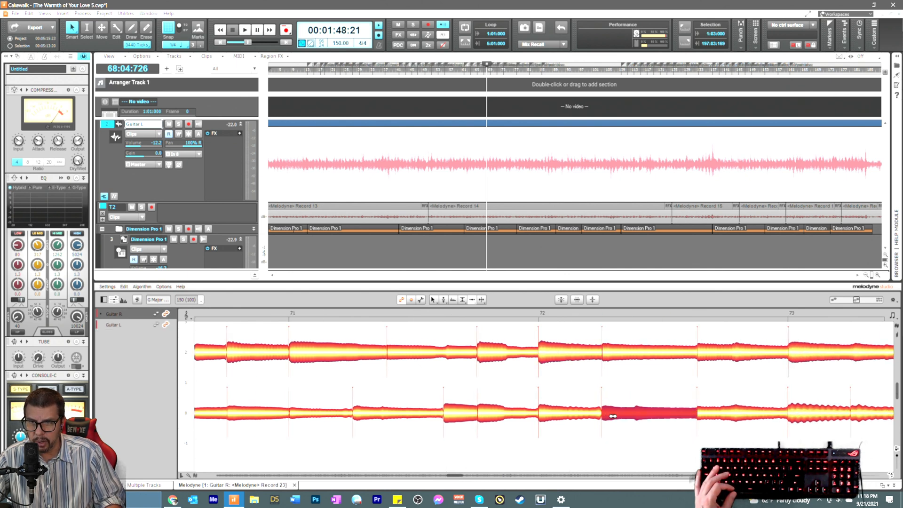
{"action": "left_click", "coordinate": [701, 359]}
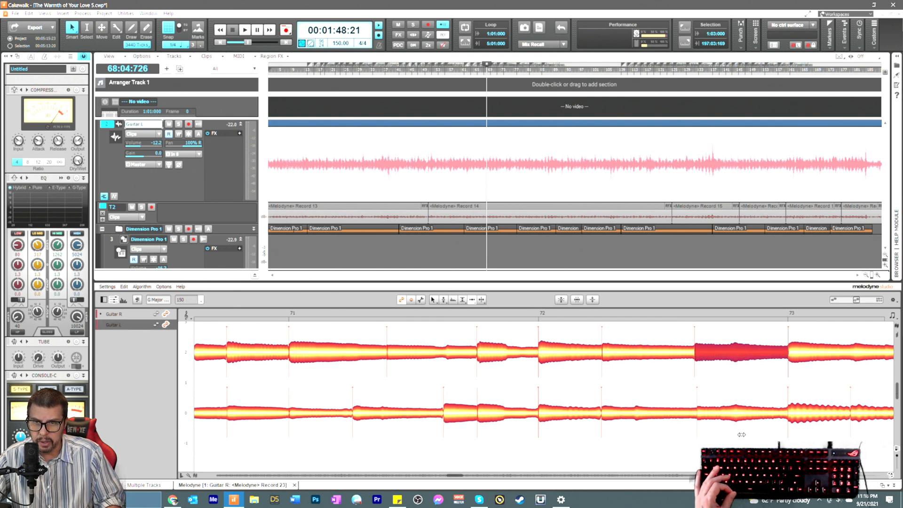
Step: Separate the Guitar R note late in bar 73 and move the second note's start slightly earlier with the Time tool
{"action": "left_click_drag", "start_coordinate": [458, 476], "coordinate": [469, 476]}
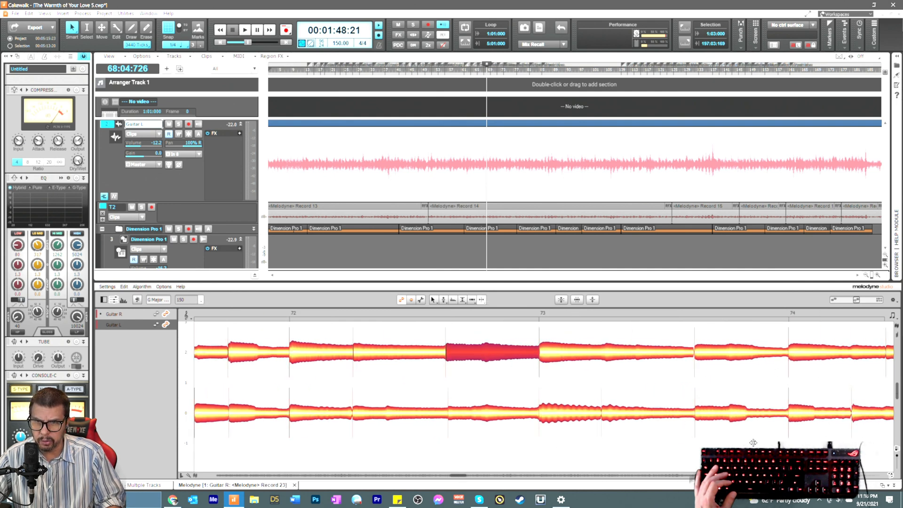
{"action": "left_click", "coordinate": [728, 414]}
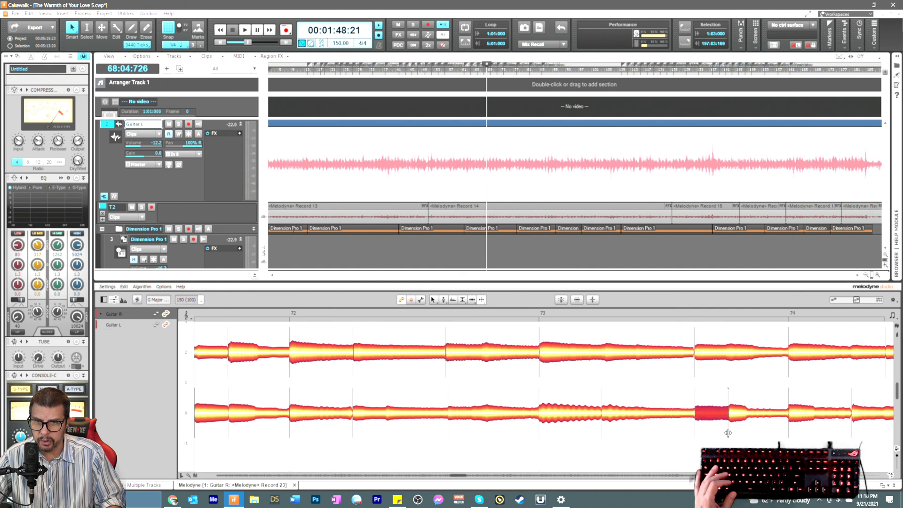
{"action": "right_click", "coordinate": [727, 447]}
{"action": "left_click", "coordinate": [727, 452]}
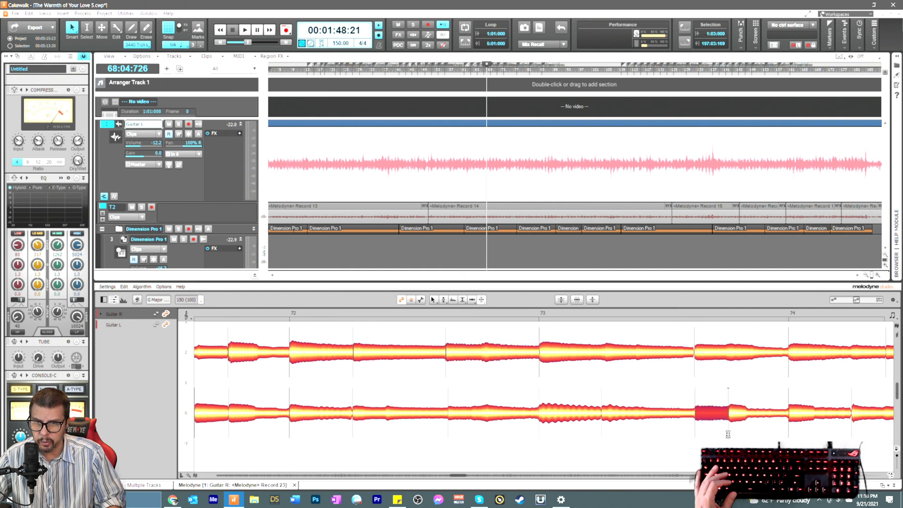
{"action": "right_click", "coordinate": [713, 434]}
{"action": "left_click", "coordinate": [704, 425]}
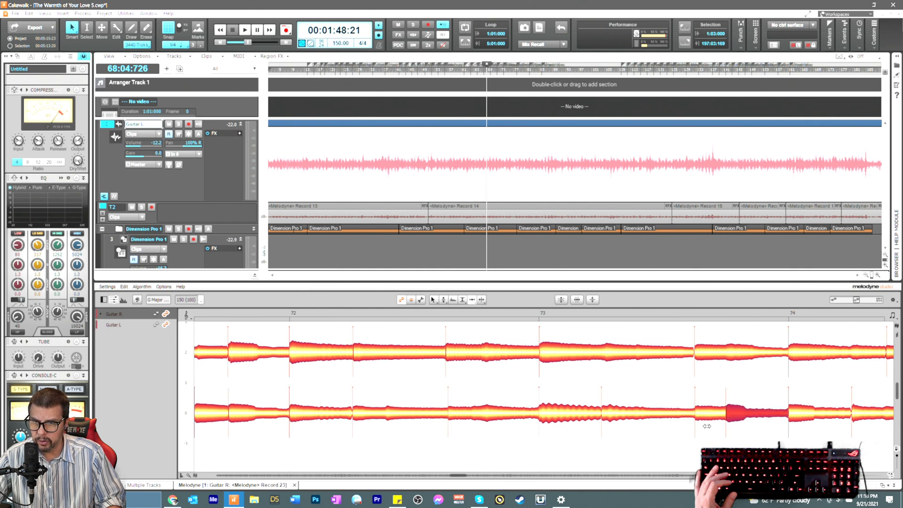
Step: Nudge the starts of the Guitar R note before bar 73 and the Guitar L note before bar 75 slightly earlier
{"action": "scroll", "coordinate": [459, 479], "scroll_direction": "right", "scroll_amount": 1}
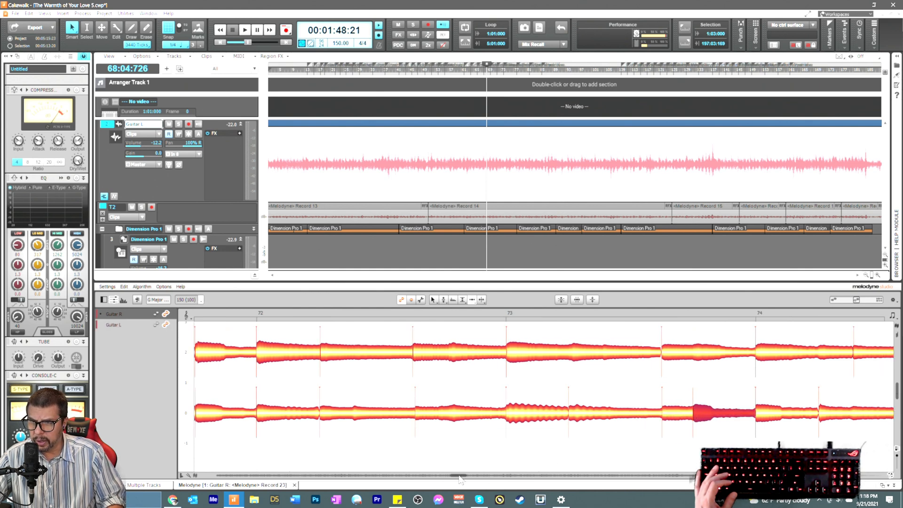
{"action": "left_click", "coordinate": [417, 415]}
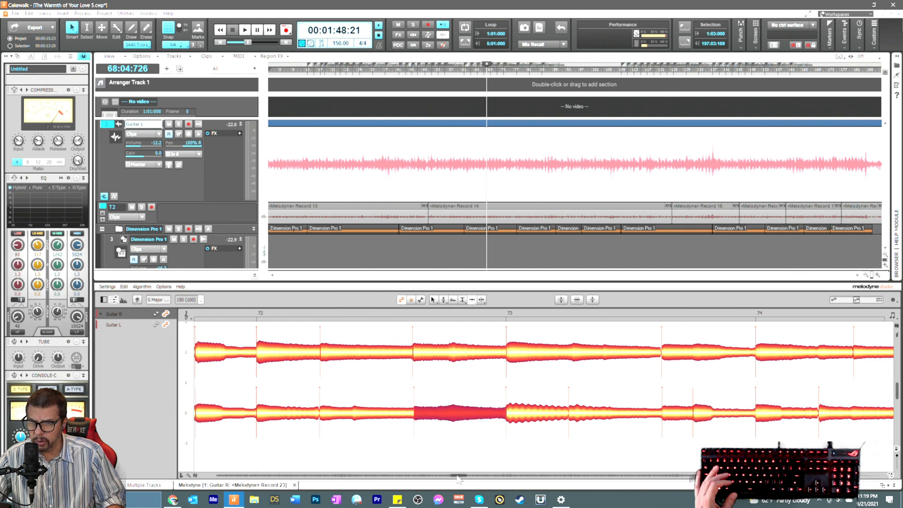
{"action": "scroll", "coordinate": [459, 479], "scroll_direction": "right", "scroll_amount": 7}
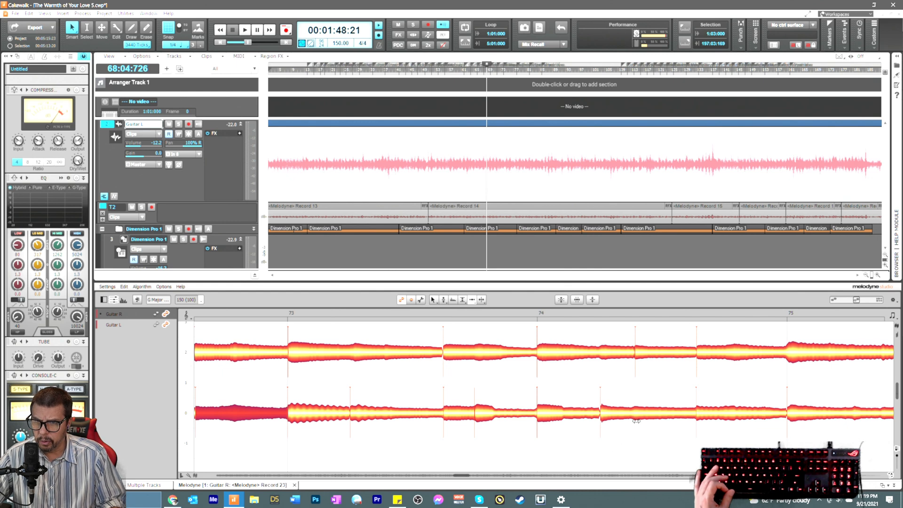
{"action": "left_click_drag", "start_coordinate": [700, 357], "coordinate": [698, 358]}
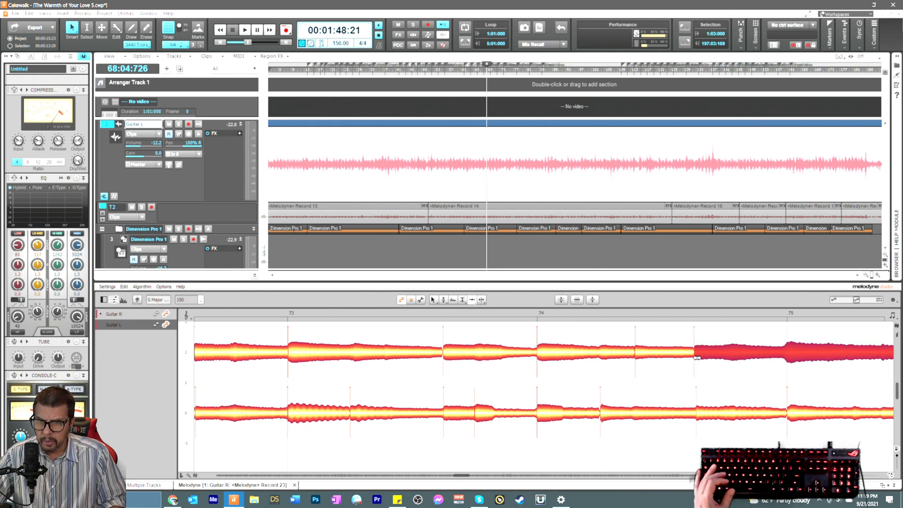
Step: Separate the long Guitar L note at bar 75 and switch back to the Time tool
{"action": "right_click", "coordinate": [788, 378]}
{"action": "left_click", "coordinate": [799, 379]}
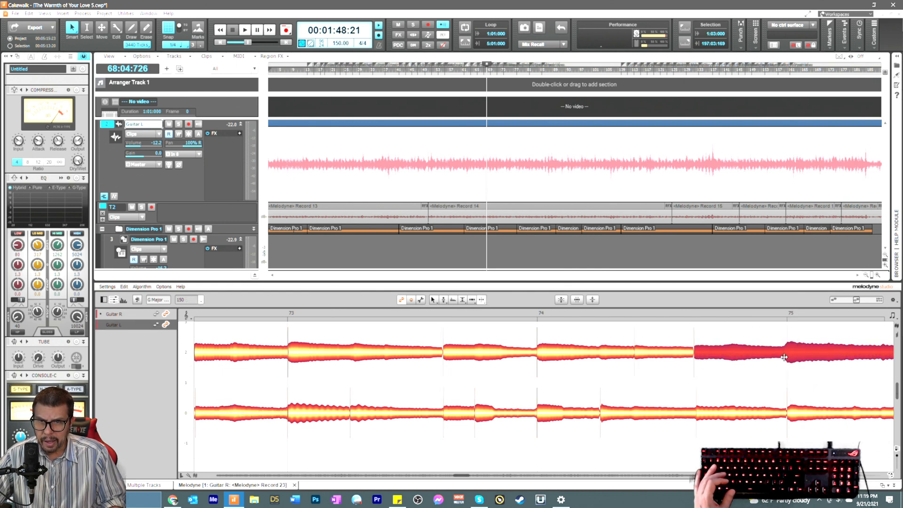
{"action": "double_click", "coordinate": [784, 354]}
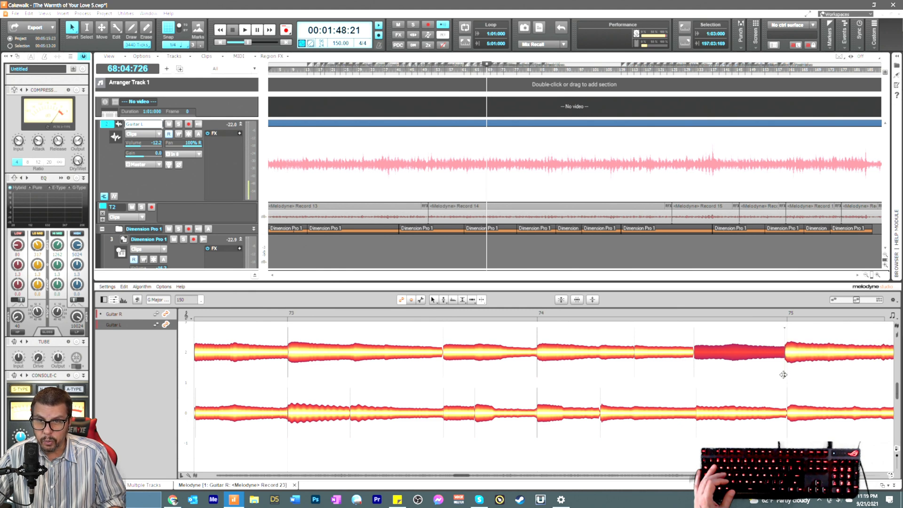
{"action": "right_click", "coordinate": [781, 404]}
{"action": "left_click", "coordinate": [778, 404]}
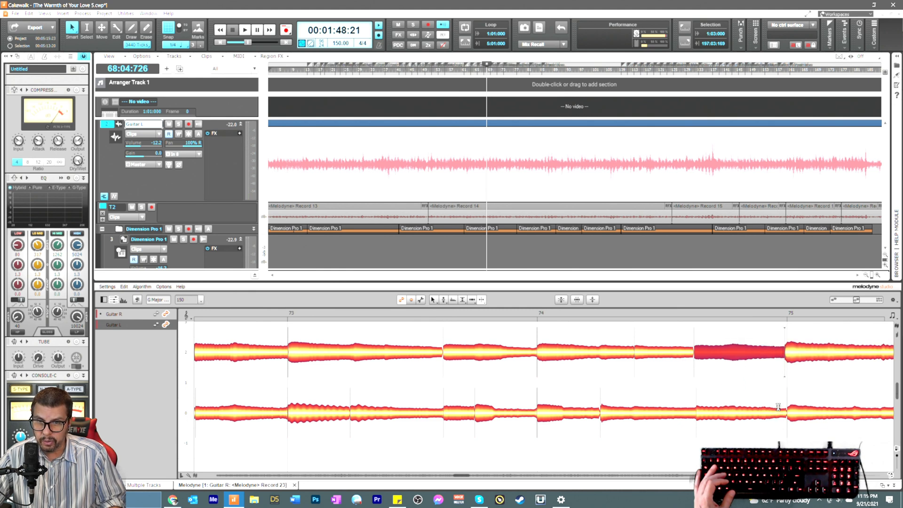
{"action": "left_click", "coordinate": [785, 372]}
{"action": "right_click", "coordinate": [768, 368]}
{"action": "left_click", "coordinate": [764, 362]}
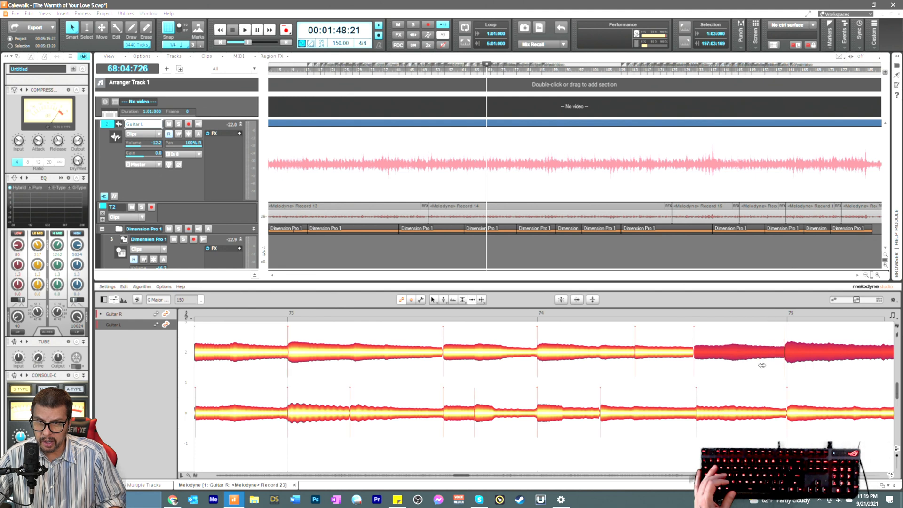
Step: Move the Guitar L note start at bar 75 slightly later and the last Guitar R note start before it slightly earlier
{"action": "left_click", "coordinate": [763, 368]}
{"action": "left_click", "coordinate": [789, 358]}
{"action": "left_click_drag", "start_coordinate": [789, 357], "coordinate": [793, 358]}
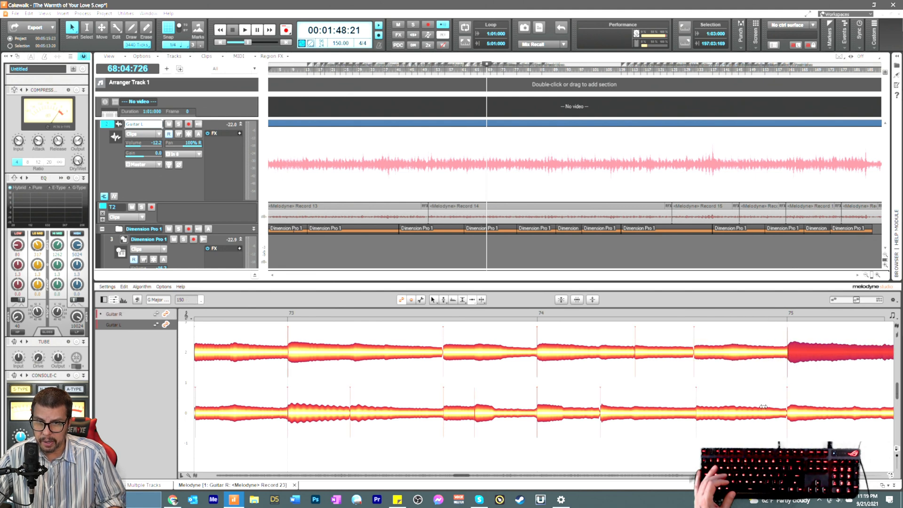
{"action": "left_click", "coordinate": [699, 413]}
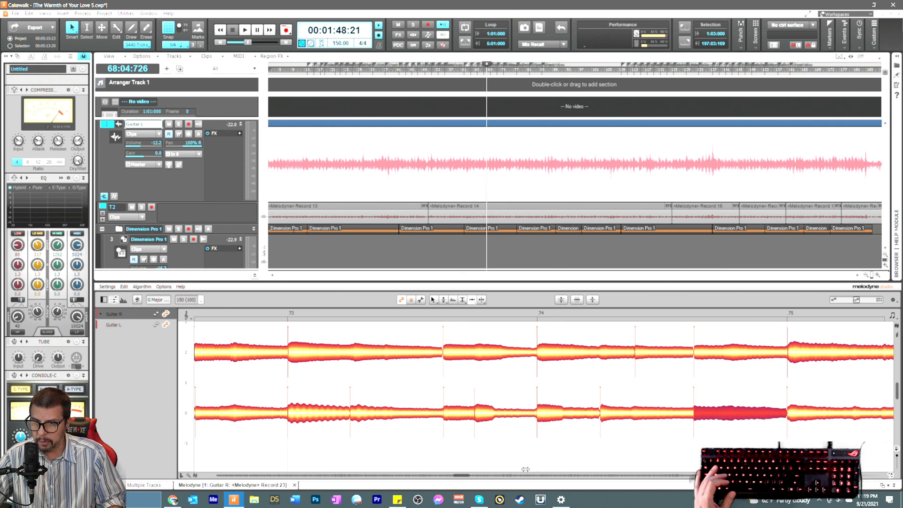
Step: Nudge the starts of the Guitar R and Guitar L notes late in bar 75 slightly later with the Time tool
{"action": "left_click_drag", "start_coordinate": [461, 477], "coordinate": [467, 477]}
{"action": "left_click_drag", "start_coordinate": [533, 419], "coordinate": [538, 418]}
{"action": "left_click_drag", "start_coordinate": [537, 357], "coordinate": [543, 356]}
Step: Separate the long Guitar R and Guitar L notes near the middle of bar 75 with the Note Separation tool
{"action": "right_click", "coordinate": [493, 384]}
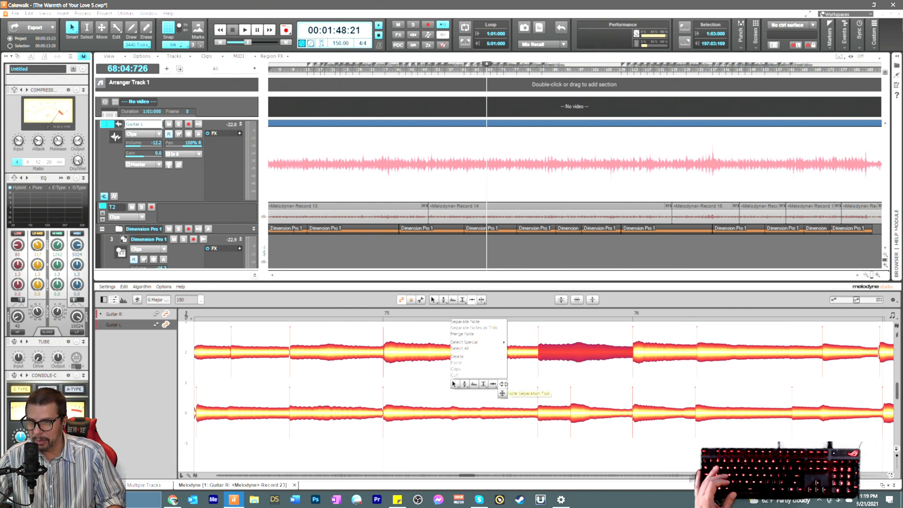
{"action": "left_click", "coordinate": [501, 389]}
{"action": "double_click", "coordinate": [479, 413]}
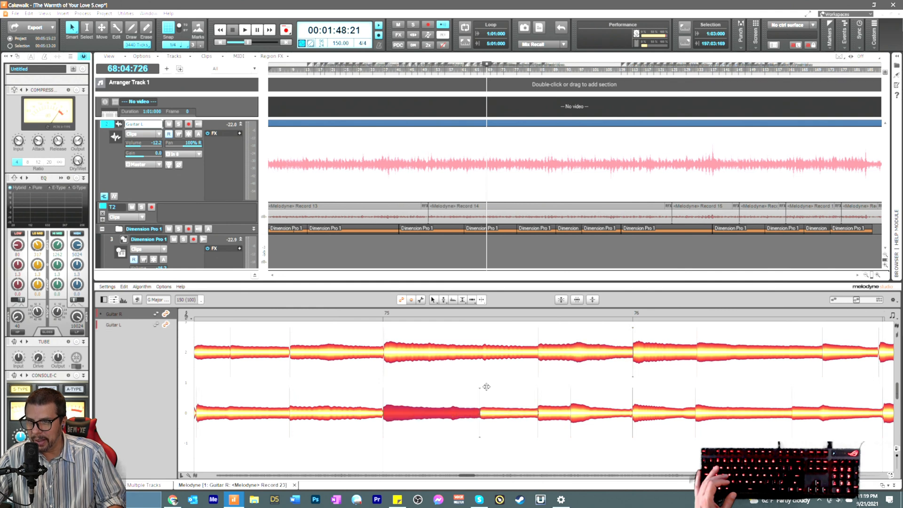
{"action": "double_click", "coordinate": [482, 357]}
Step: Change the separation type of the new mid-bar 75 splits in both guitars and switch back to the Time tool
{"action": "right_click", "coordinate": [478, 386]}
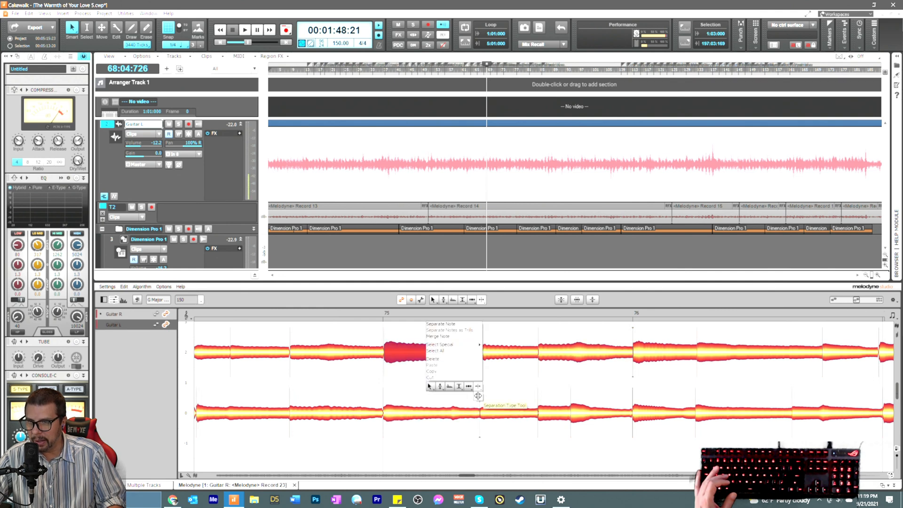
{"action": "left_click", "coordinate": [478, 398]}
{"action": "left_click", "coordinate": [481, 369]}
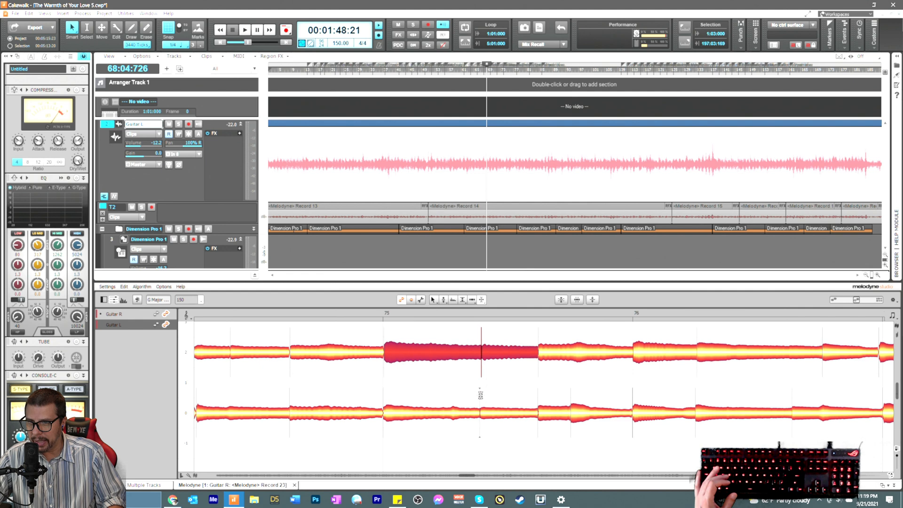
{"action": "left_click", "coordinate": [479, 421]}
{"action": "right_click", "coordinate": [457, 433]}
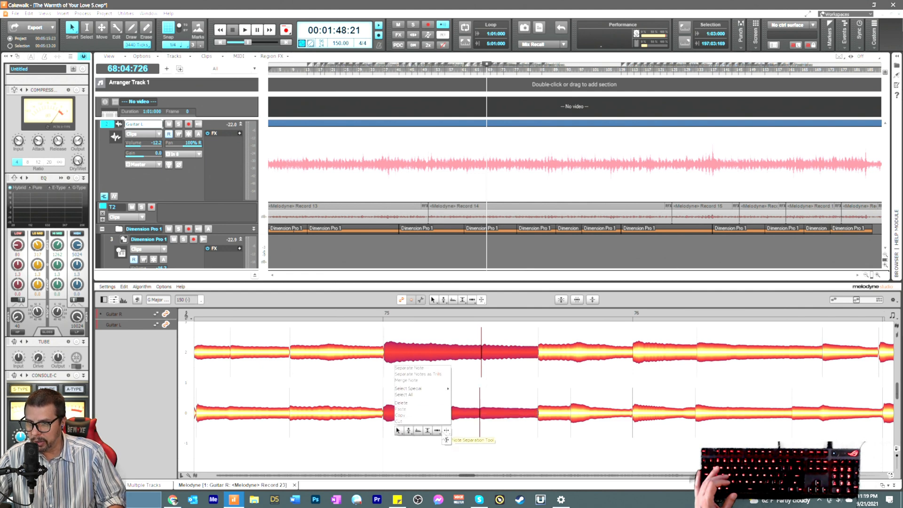
{"action": "left_click", "coordinate": [446, 431]}
{"action": "left_click", "coordinate": [489, 398]}
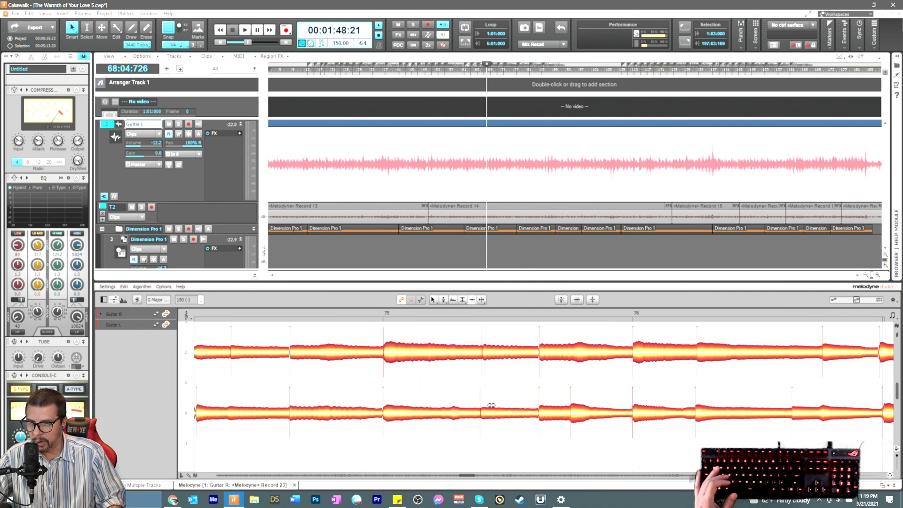
Step: Align the two split notes in bar 75 slightly earlier and fine-tune the Guitar L starts on either side of bar line 76
{"action": "left_click", "coordinate": [485, 408]}
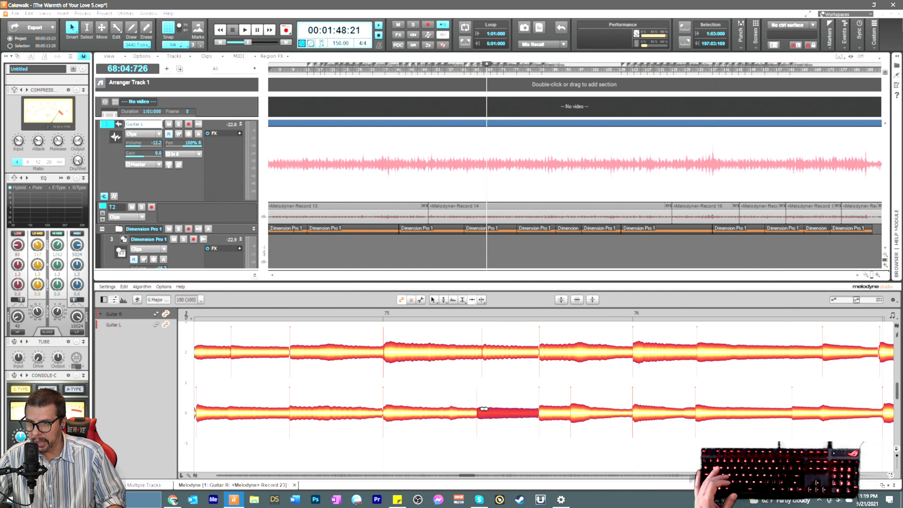
{"action": "left_click", "coordinate": [484, 359]}
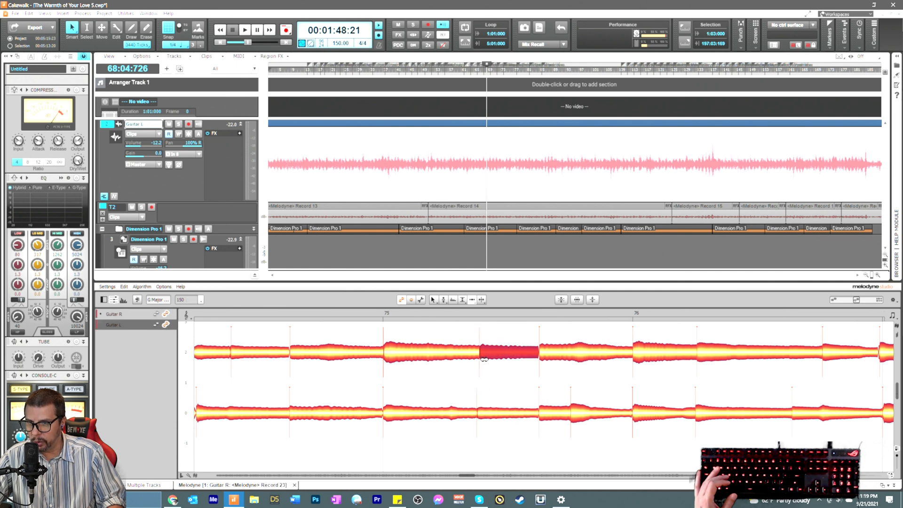
{"action": "left_click", "coordinate": [548, 359]}
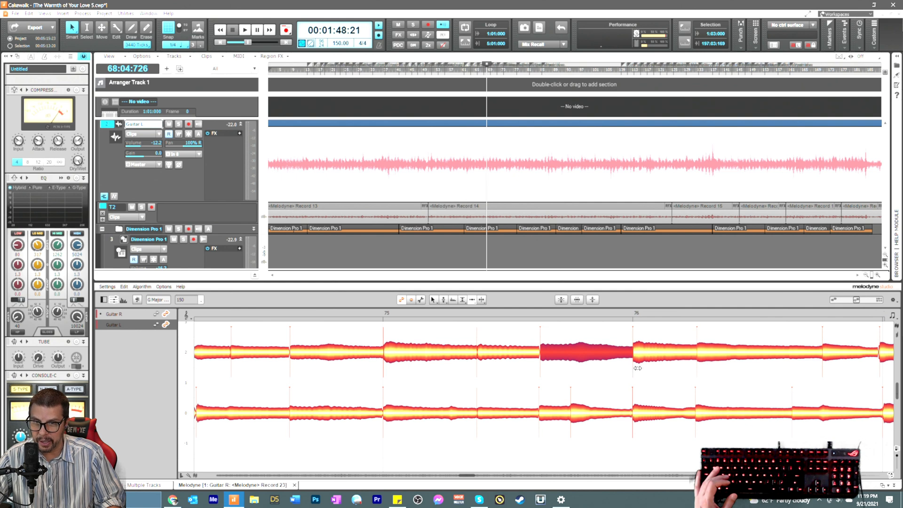
{"action": "left_click", "coordinate": [702, 358]}
{"action": "left_click_drag", "start_coordinate": [702, 358], "coordinate": [701, 359]}
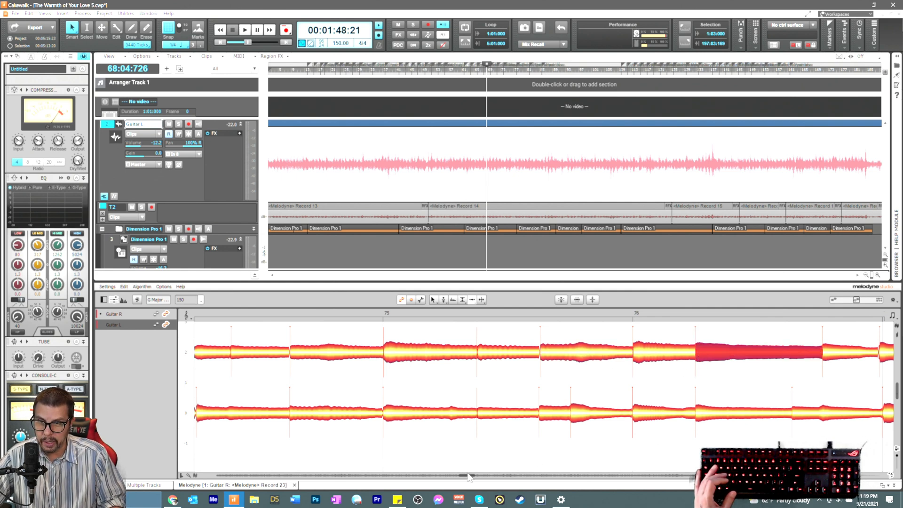
Step: Nudge the last Guitar R and Guitar L note starts before bar 77 earlier and move the Guitar L start at bar 77 slightly later
{"action": "left_click_drag", "start_coordinate": [469, 476], "coordinate": [472, 476]}
{"action": "left_click", "coordinate": [642, 412]}
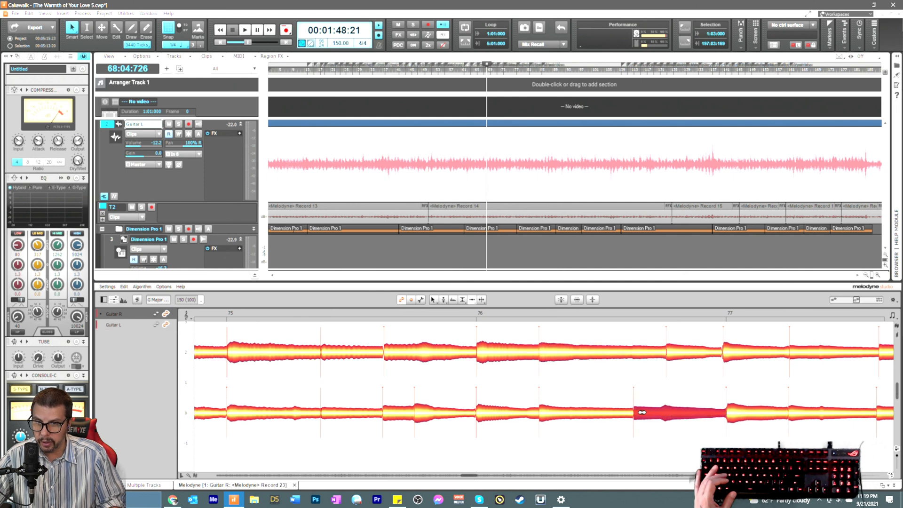
{"action": "left_click", "coordinate": [671, 354]}
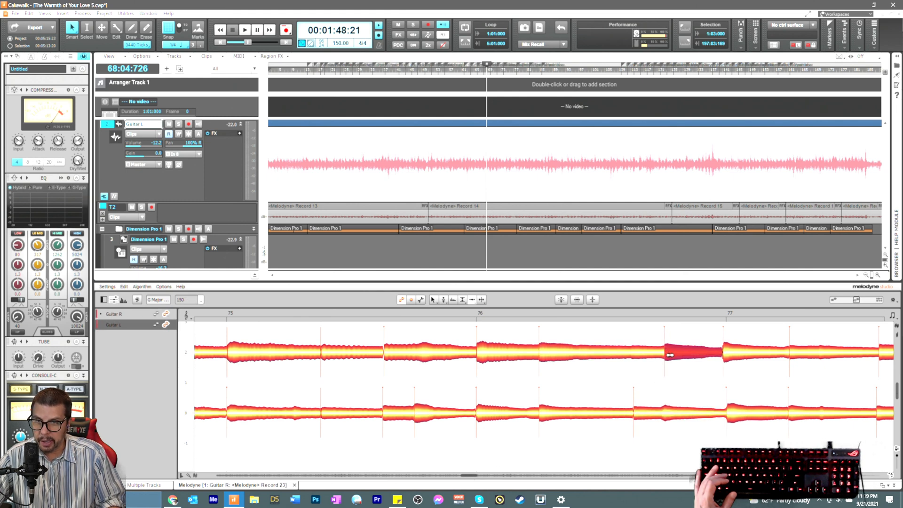
{"action": "left_click_drag", "start_coordinate": [728, 355], "coordinate": [732, 356]}
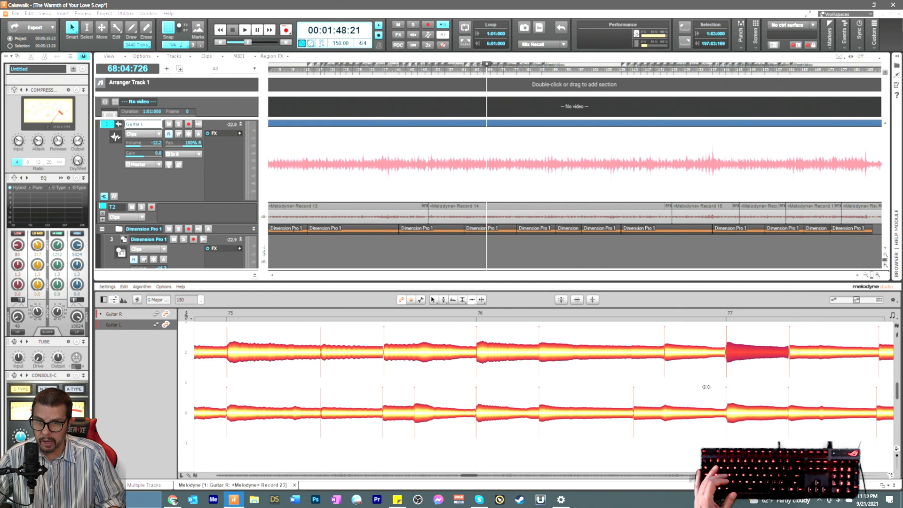
Step: Separate the Guitar R note late in bar 76 and change the separation type of the new split
{"action": "right_click", "coordinate": [691, 389]}
{"action": "left_click", "coordinate": [702, 391]}
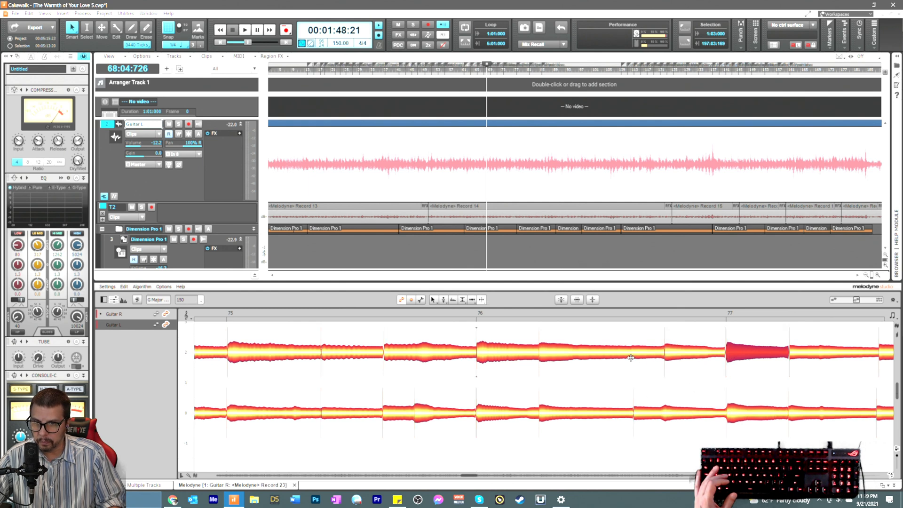
{"action": "double_click", "coordinate": [662, 417]}
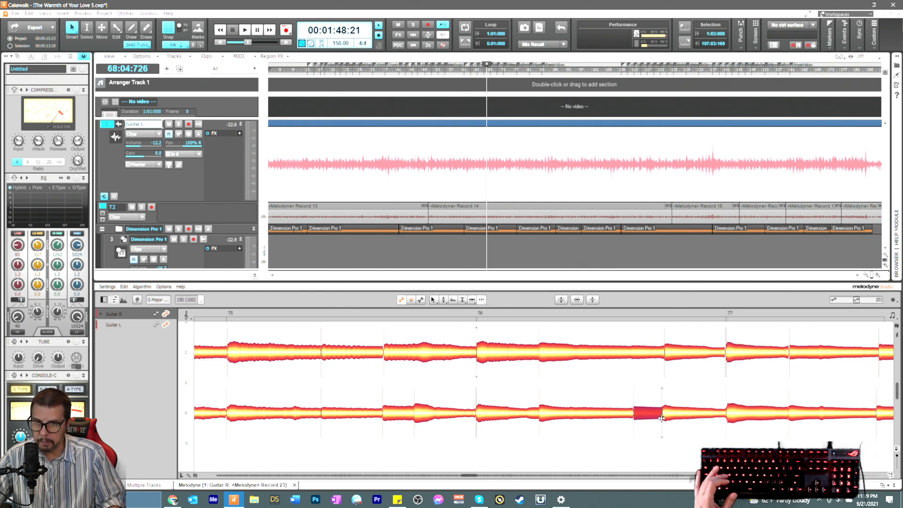
{"action": "right_click", "coordinate": [653, 446]}
{"action": "left_click", "coordinate": [654, 454]}
{"action": "left_click", "coordinate": [663, 434]}
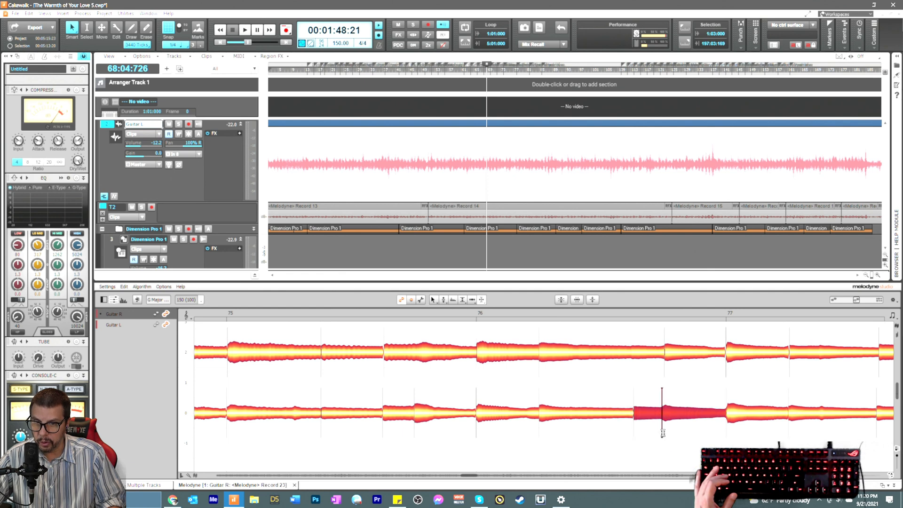
Step: Switch to the Time tool and move the start of the last Guitar R note in bar 76 slightly later
{"action": "right_click", "coordinate": [640, 436]}
{"action": "left_click", "coordinate": [633, 425]}
{"action": "left_click", "coordinate": [647, 435]}
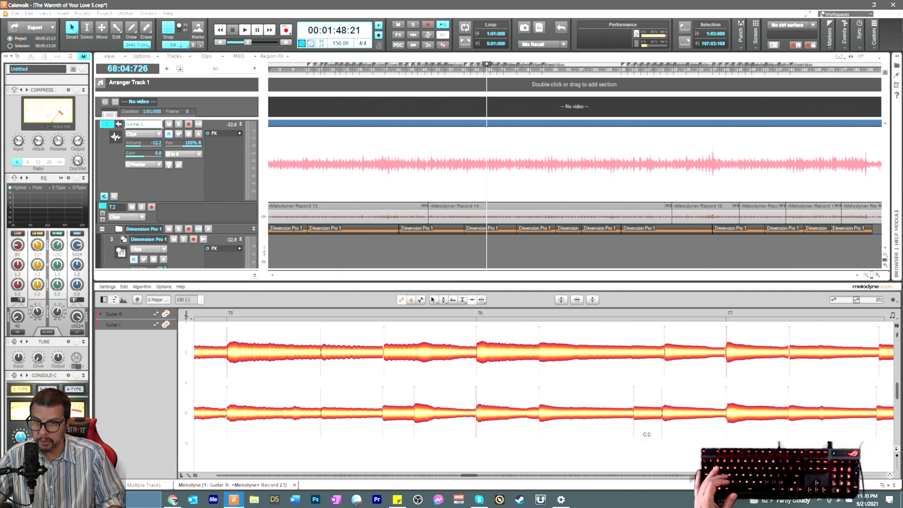
{"action": "left_click", "coordinate": [669, 416]}
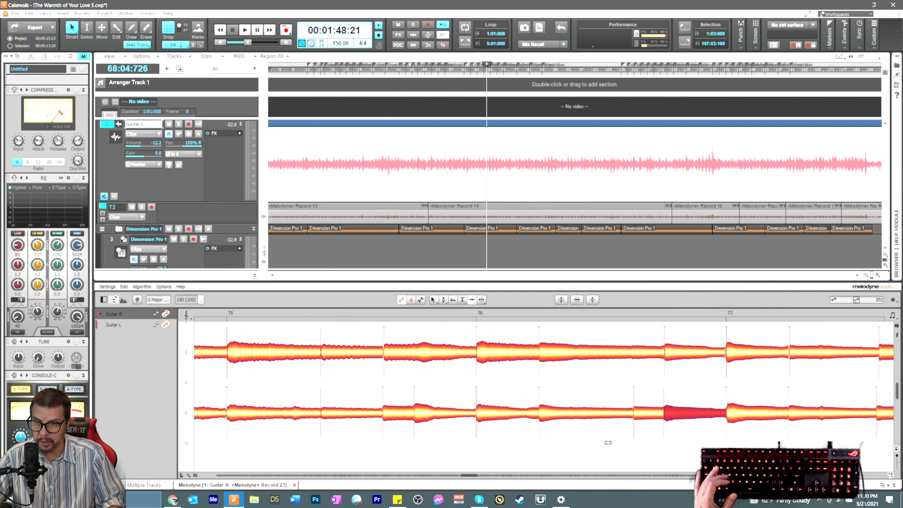
Step: Move the starts of the Guitar R and Guitar L notes past the middle of bar 77 slightly later
{"action": "left_click_drag", "start_coordinate": [469, 476], "coordinate": [471, 476]}
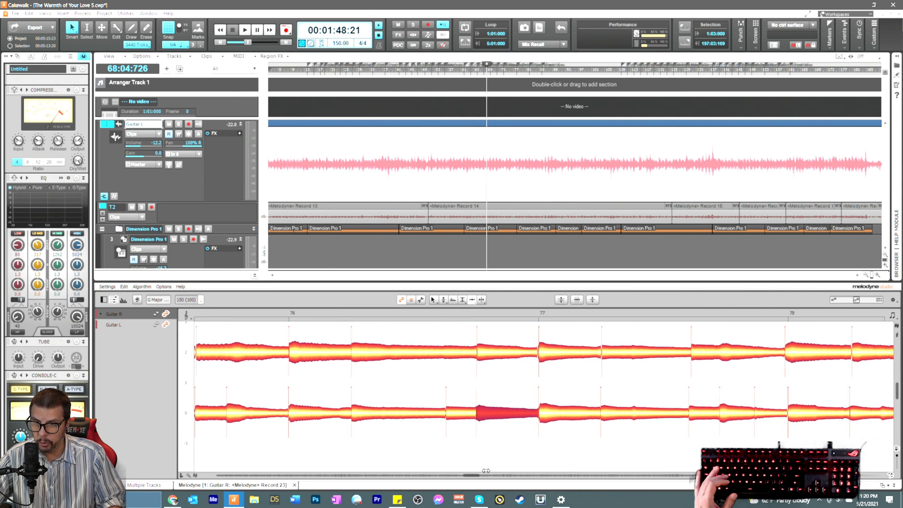
{"action": "left_click_drag", "start_coordinate": [693, 416], "coordinate": [698, 415]}
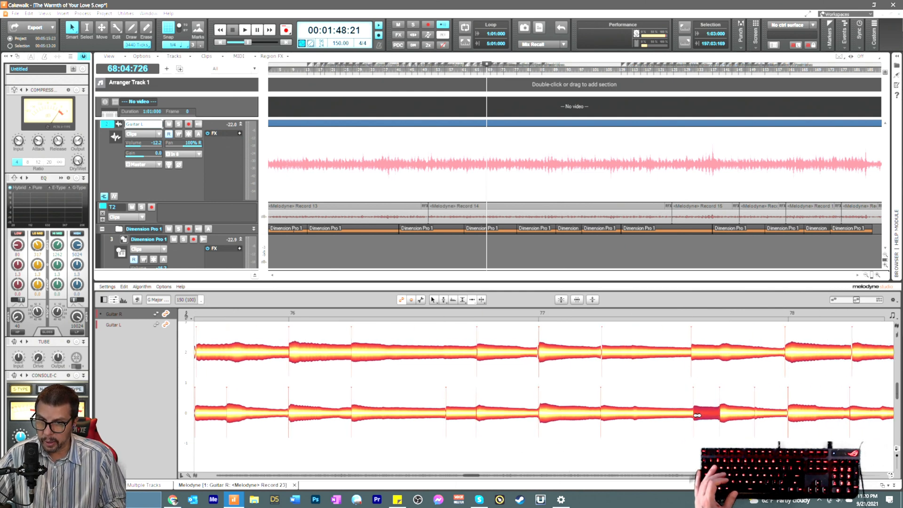
{"action": "left_click", "coordinate": [698, 357]}
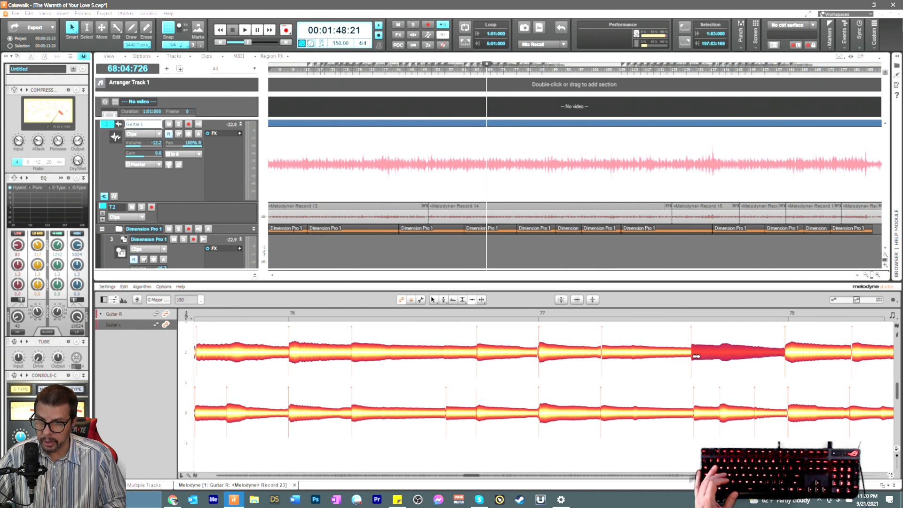
Step: Separate the Guitar L note late in bar 77 and change the separation type of the new split
{"action": "right_click", "coordinate": [738, 380]}
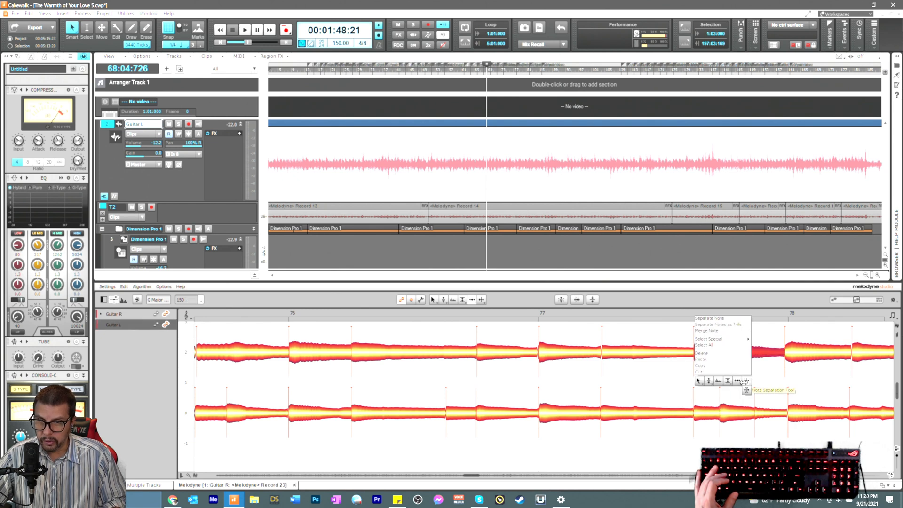
{"action": "left_click", "coordinate": [745, 381]}
{"action": "double_click", "coordinate": [723, 356]}
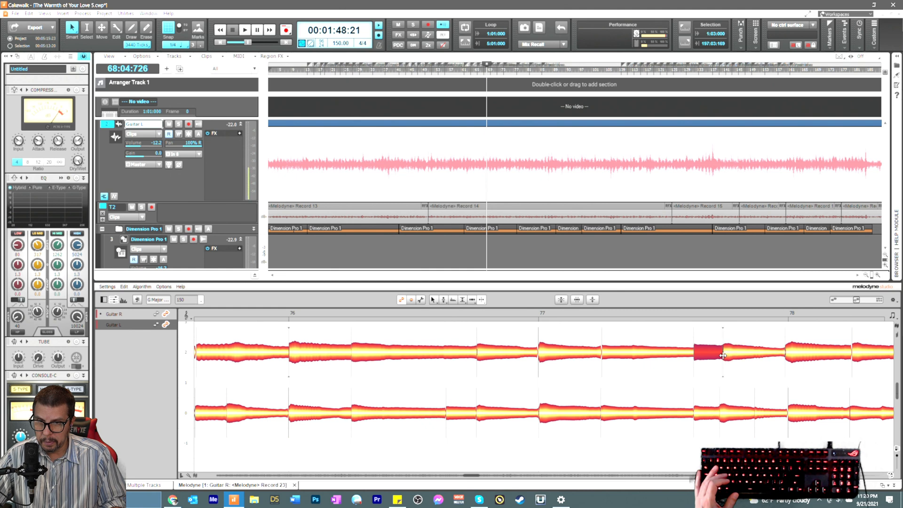
{"action": "right_click", "coordinate": [723, 377]}
{"action": "left_click", "coordinate": [723, 386]}
{"action": "left_click", "coordinate": [723, 369]}
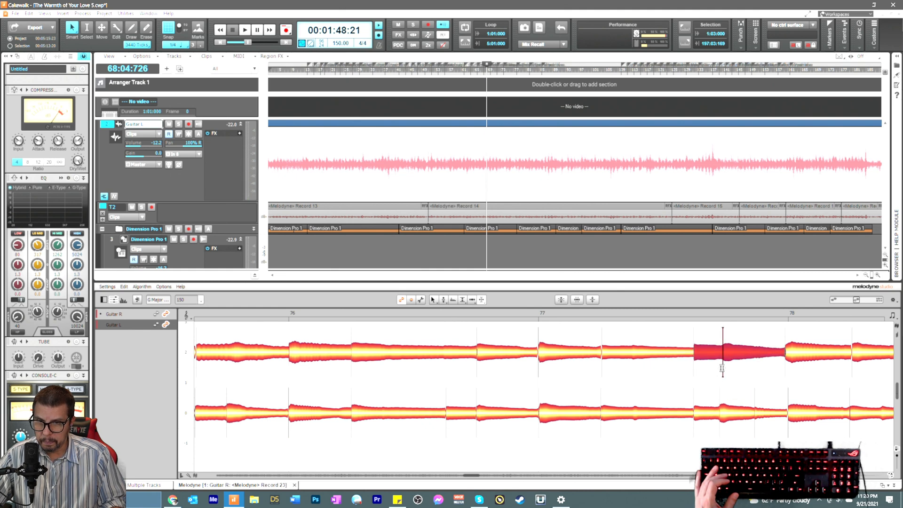
Step: Switch to the Time tool and move the start of the last Guitar L note in bar 77 slightly later
{"action": "right_click", "coordinate": [726, 387]}
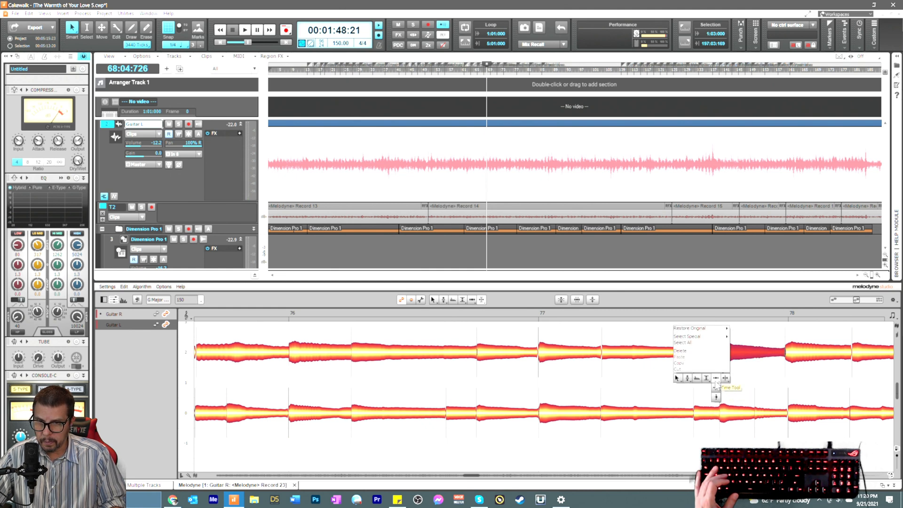
{"action": "left_click", "coordinate": [719, 379]}
{"action": "left_click", "coordinate": [728, 380]}
{"action": "left_click", "coordinate": [730, 358]}
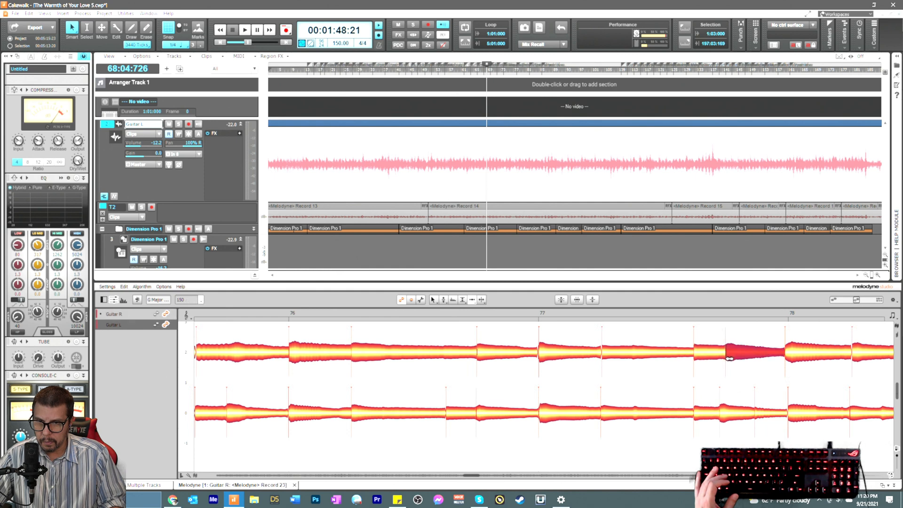
Step: Align the matching Guitar R note start late in bar 77 and the first two Guitar L note starts in bar 78
{"action": "left_click", "coordinate": [726, 410]}
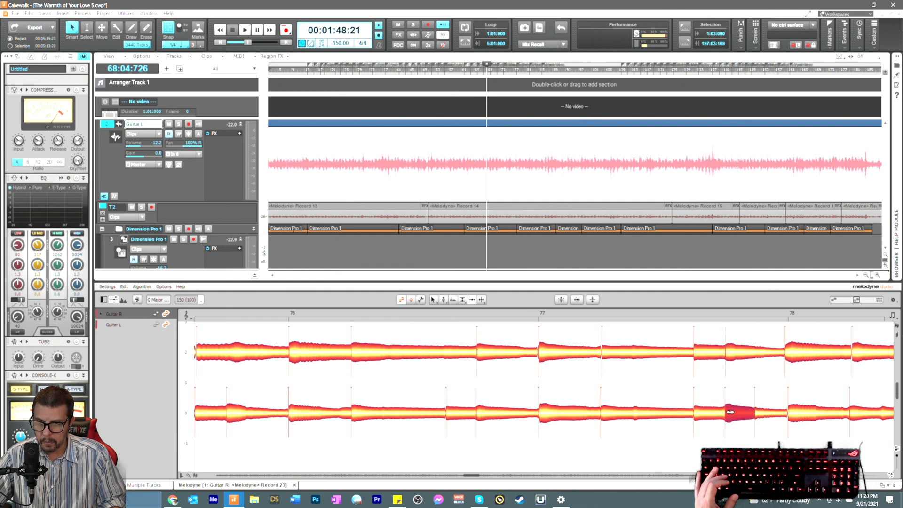
{"action": "left_click", "coordinate": [793, 358]}
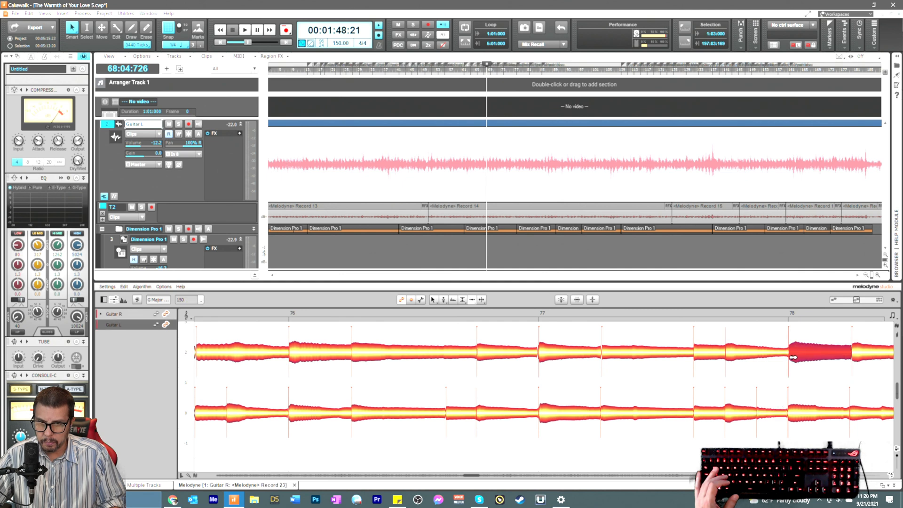
{"action": "left_click", "coordinate": [854, 353]}
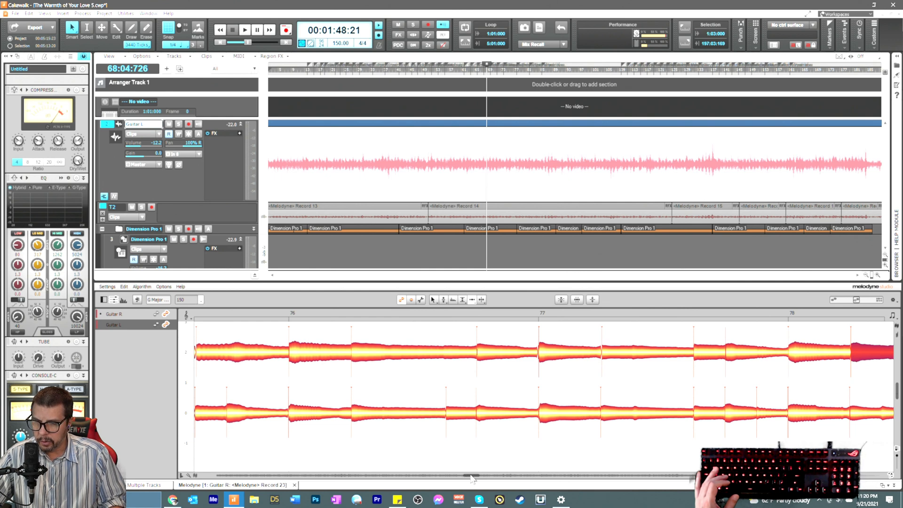
Step: Move the start of the Guitar R note past the middle of bar 78 slightly later with the Time tool
{"action": "scroll", "coordinate": [472, 479], "scroll_direction": "right", "scroll_amount": 2}
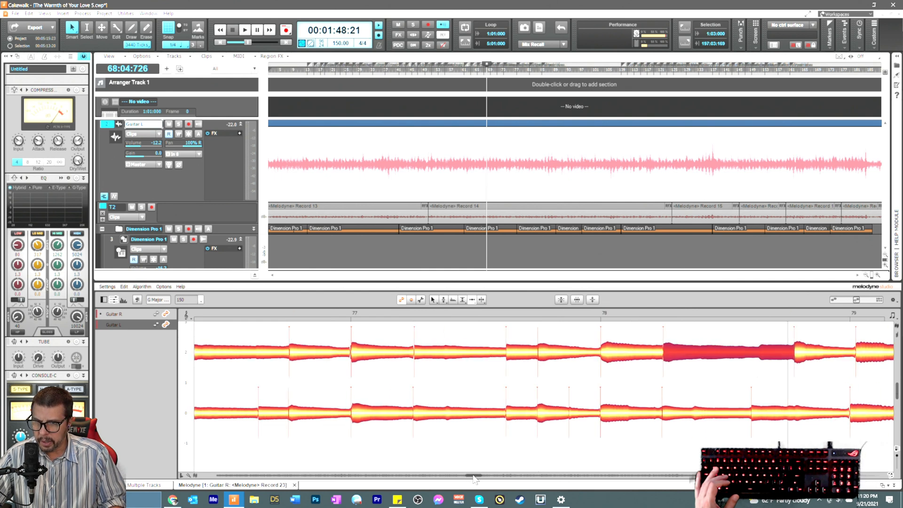
{"action": "right_click", "coordinate": [583, 396]}
{"action": "left_click", "coordinate": [585, 400]}
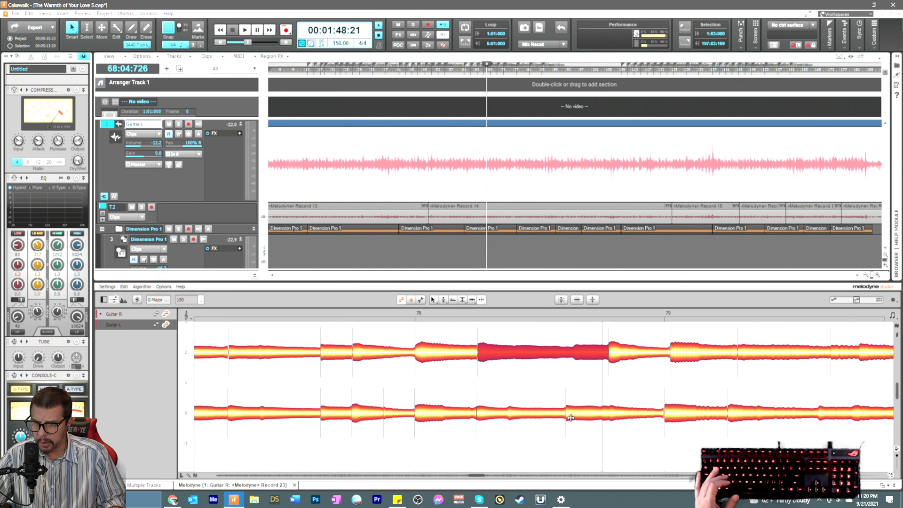
{"action": "left_click", "coordinate": [571, 418]}
{"action": "right_click", "coordinate": [571, 416]}
{"action": "left_click", "coordinate": [575, 406]}
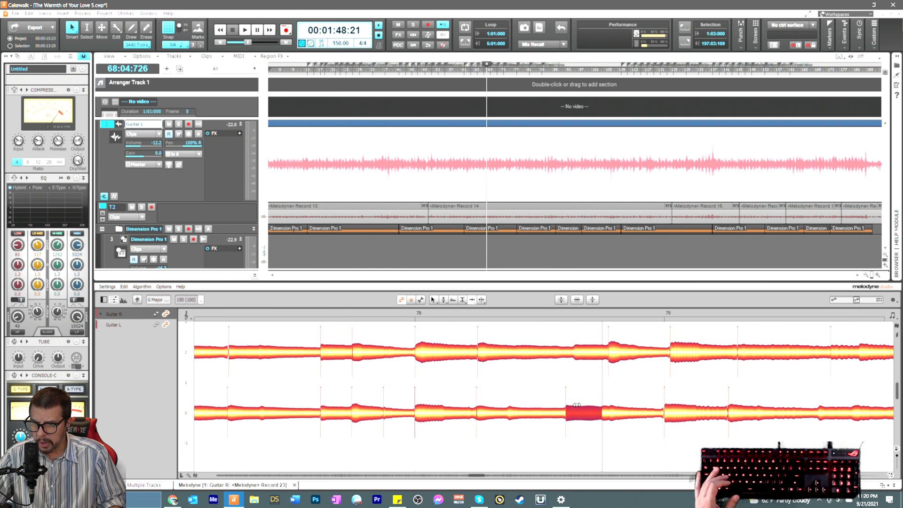
{"action": "left_click_drag", "start_coordinate": [573, 413], "coordinate": [578, 413]}
Step: Separate the Guitar L note past the middle of bar 78 and change the separation type of the new split
{"action": "right_click", "coordinate": [577, 414]}
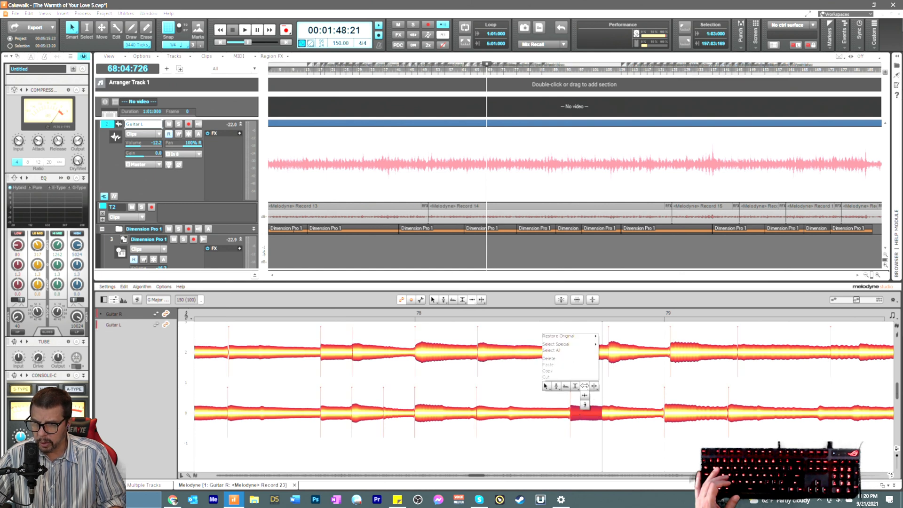
{"action": "left_click", "coordinate": [578, 367]}
{"action": "double_click", "coordinate": [573, 355]}
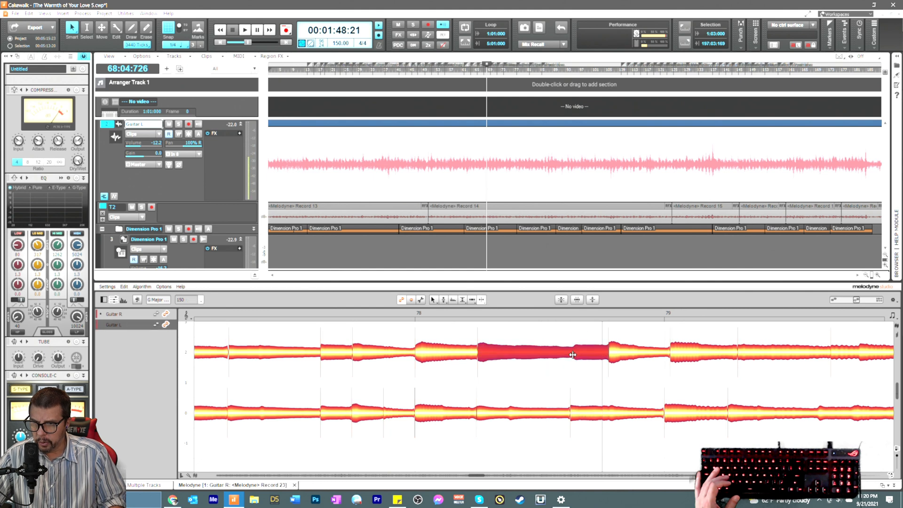
{"action": "right_click", "coordinate": [576, 367]}
{"action": "left_click", "coordinate": [573, 380]}
{"action": "left_click", "coordinate": [574, 366]}
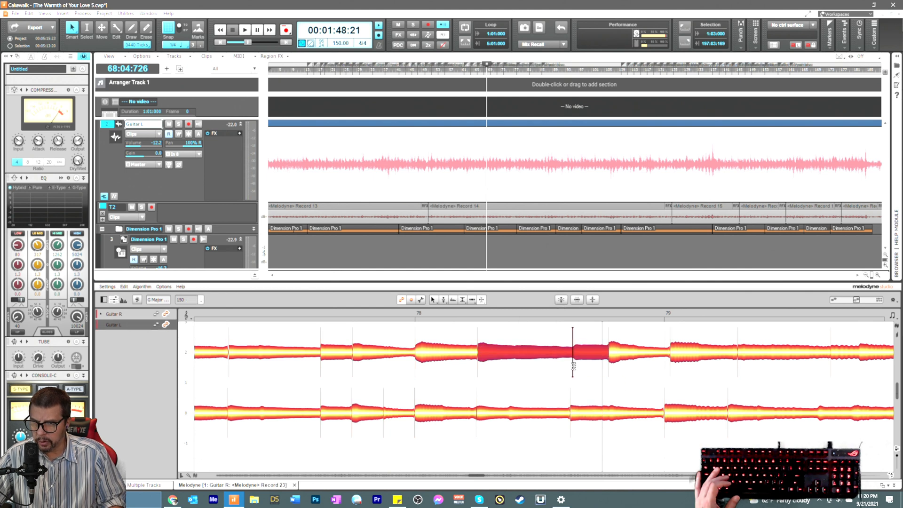
Step: Switch to the Time tool and move the starts of the last two Guitar L notes in bar 78 slightly earlier
{"action": "right_click", "coordinate": [574, 367]}
{"action": "left_click", "coordinate": [555, 355]}
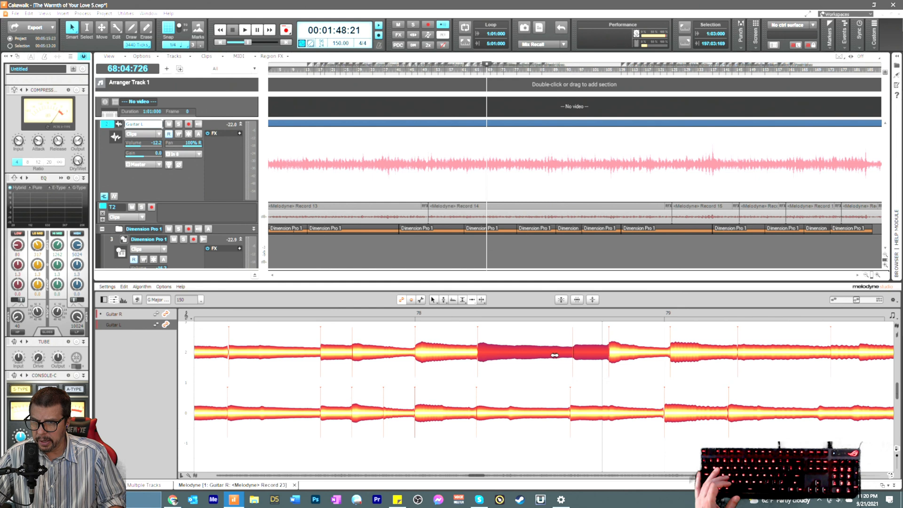
{"action": "left_click", "coordinate": [583, 354]}
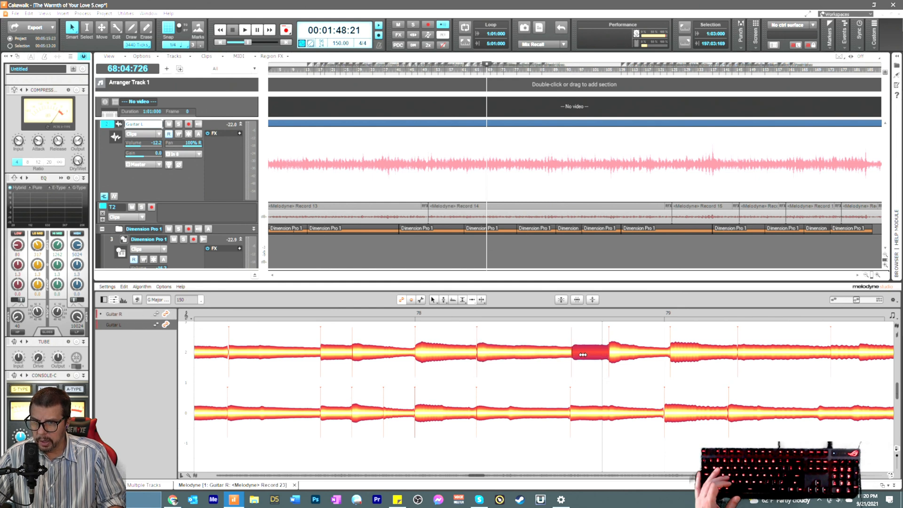
{"action": "left_click_drag", "start_coordinate": [613, 356], "coordinate": [610, 387]}
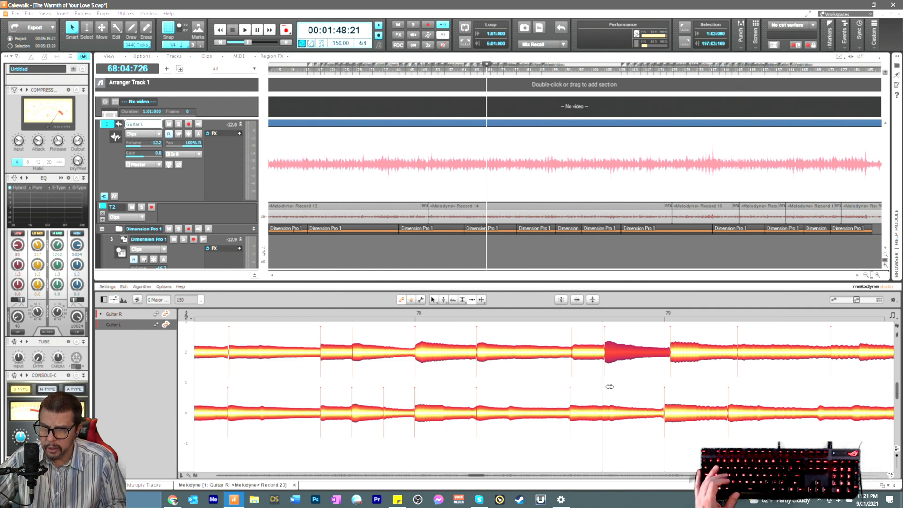
Step: Play back from the start of bar 78 and move the first two Guitar L note starts in bar 79 slightly earlier
{"action": "left_click", "coordinate": [437, 314]}
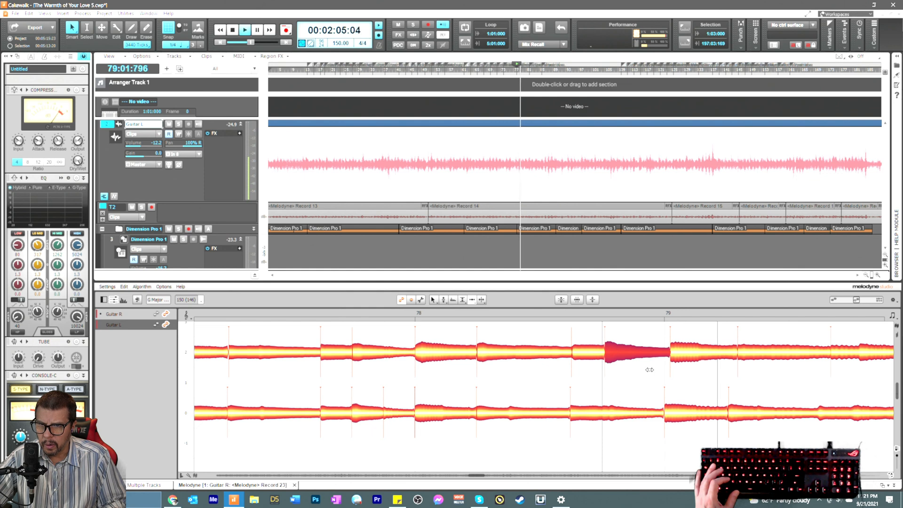
{"action": "key", "text": "space"}
{"action": "left_click", "coordinate": [681, 357]}
{"action": "left_click_drag", "start_coordinate": [680, 358], "coordinate": [675, 360]}
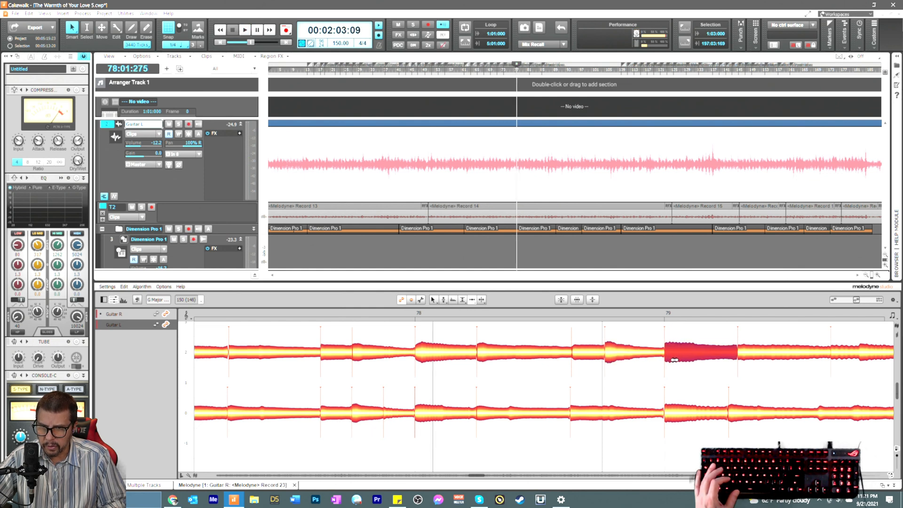
{"action": "left_click_drag", "start_coordinate": [741, 356], "coordinate": [738, 359]}
Step: Move the start of the Guitar L note past the middle of bar 79 earlier and play back the passage
{"action": "key", "text": "space"}
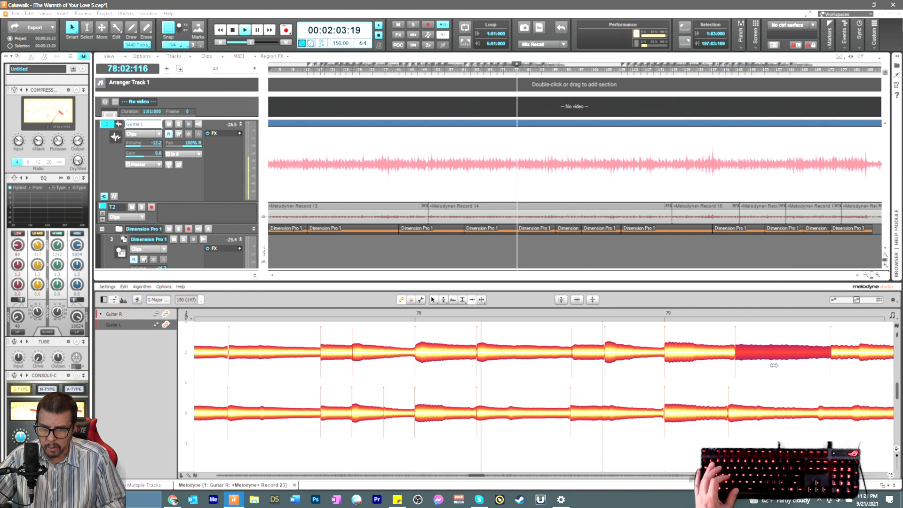
{"action": "left_click", "coordinate": [836, 358]}
{"action": "left_click_drag", "start_coordinate": [835, 359], "coordinate": [826, 359]}
{"action": "key", "text": "space"}
{"action": "key", "text": "space"}
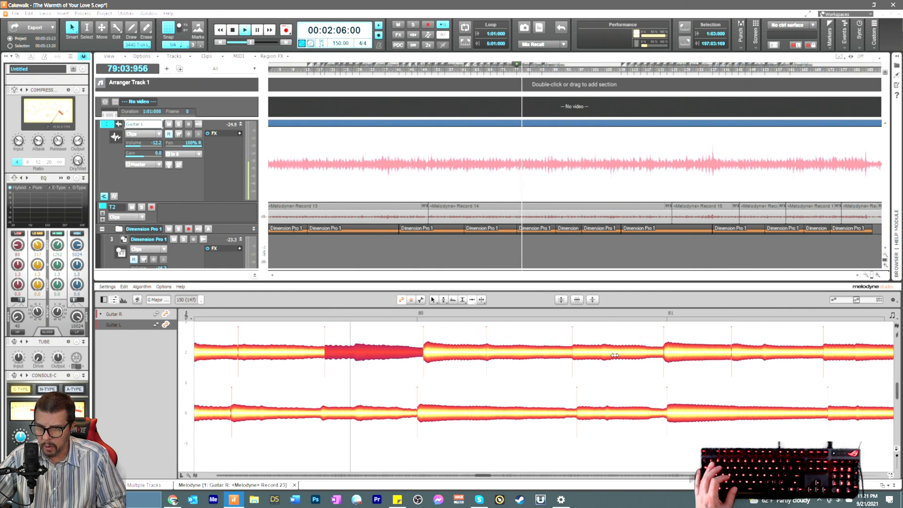
{"action": "key", "text": "space"}
Step: Align the Guitar R and Guitar L note starts past the middle of bar 80 with each other
{"action": "left_click_drag", "start_coordinate": [586, 412], "coordinate": [583, 414]}
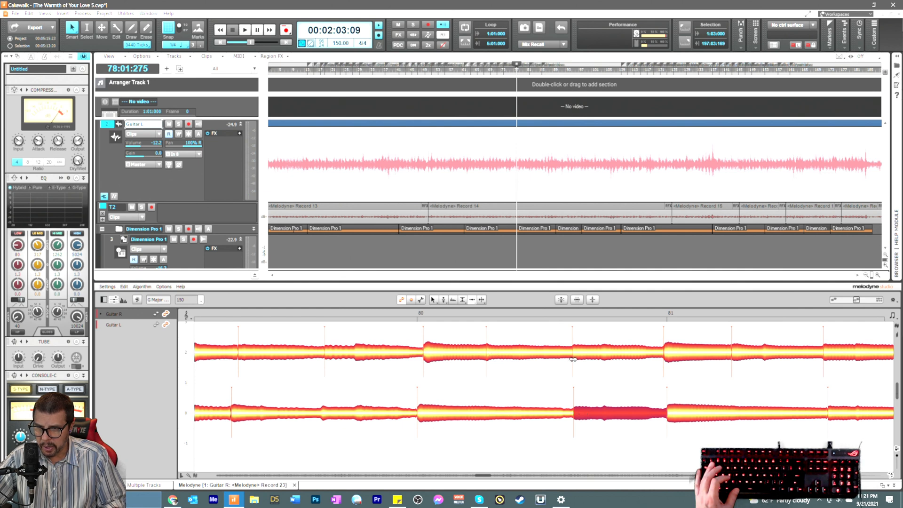
{"action": "left_click", "coordinate": [589, 357]}
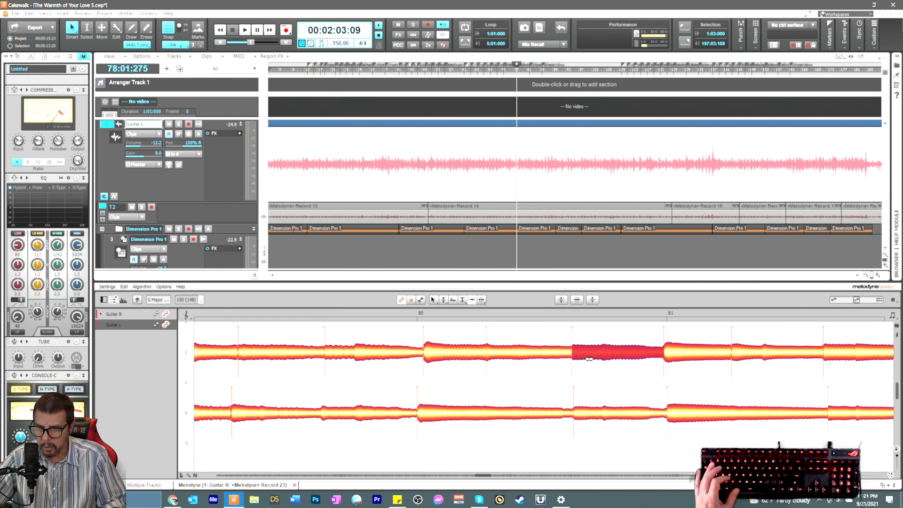
{"action": "left_click_drag", "start_coordinate": [589, 360], "coordinate": [591, 359]}
Step: Separate the Guitar L note late in bar 80 and change the separation type of the new split
{"action": "right_click", "coordinate": [607, 371]}
{"action": "left_click", "coordinate": [622, 378]}
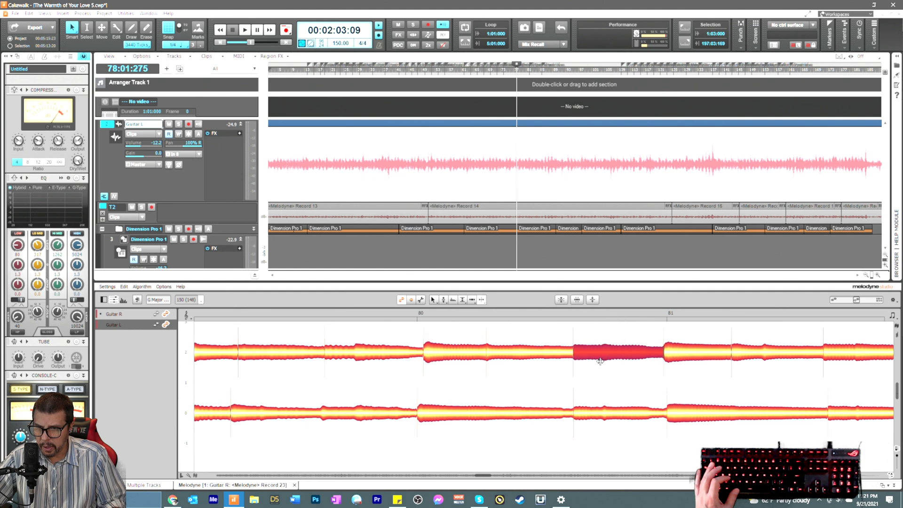
{"action": "double_click", "coordinate": [602, 356]}
{"action": "right_click", "coordinate": [602, 372]}
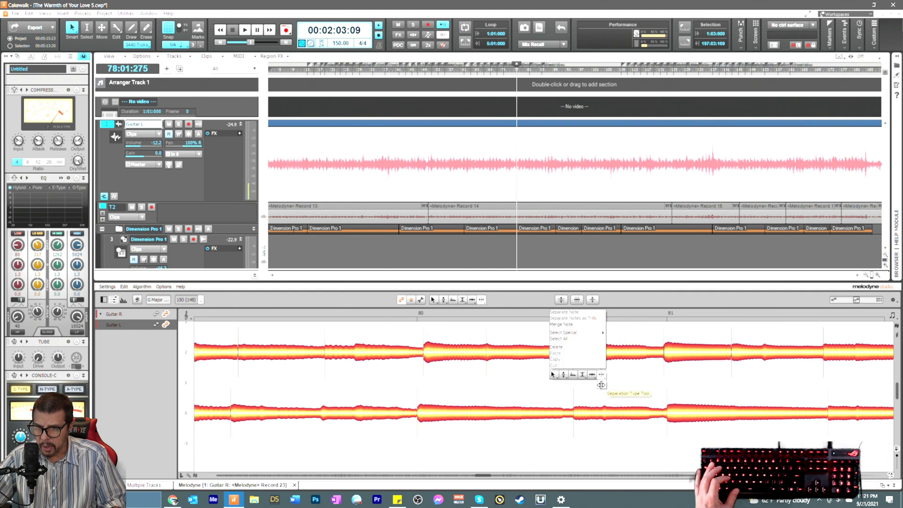
{"action": "left_click", "coordinate": [601, 384]}
{"action": "double_click", "coordinate": [601, 370]}
Step: Switch to the Time tool and move the start of the last Guitar L note in bar 80 slightly later
{"action": "right_click", "coordinate": [597, 370]}
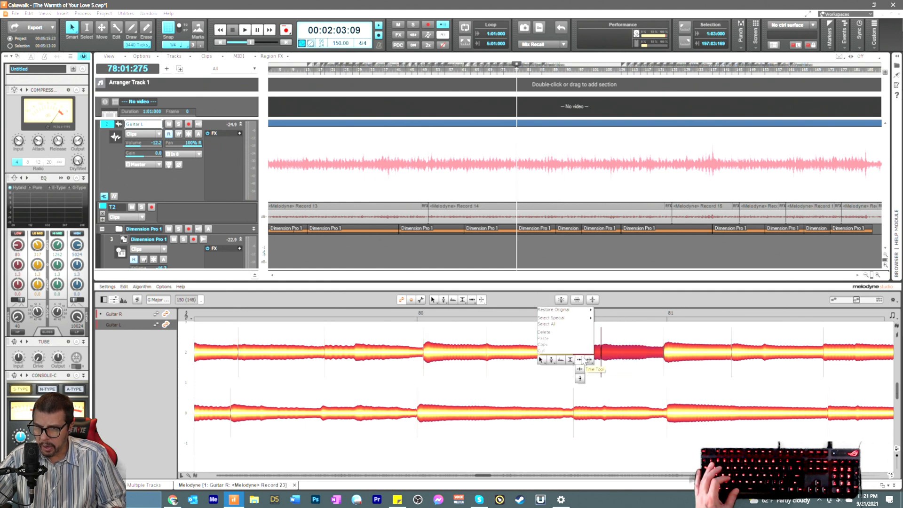
{"action": "left_click", "coordinate": [583, 371]}
{"action": "left_click", "coordinate": [586, 371]}
{"action": "left_click_drag", "start_coordinate": [608, 357], "coordinate": [610, 357]}
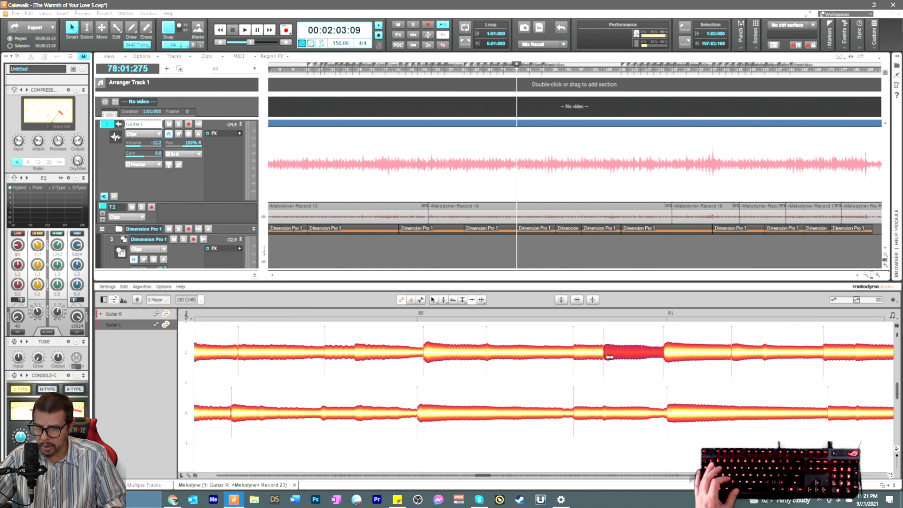
Step: Align the first two Guitar L note starts in bar 81 and the Guitar R note start past the bar's middle
{"action": "left_click_drag", "start_coordinate": [664, 356], "coordinate": [670, 355]}
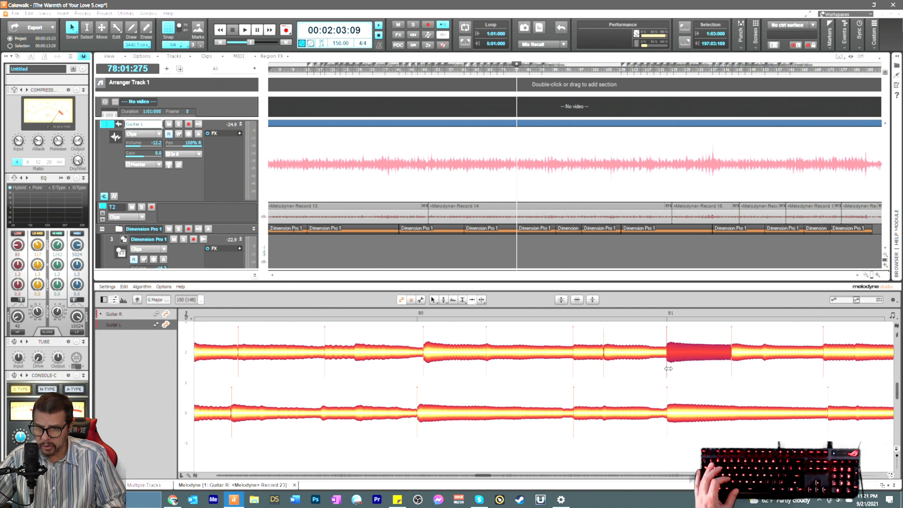
{"action": "left_click", "coordinate": [735, 357]}
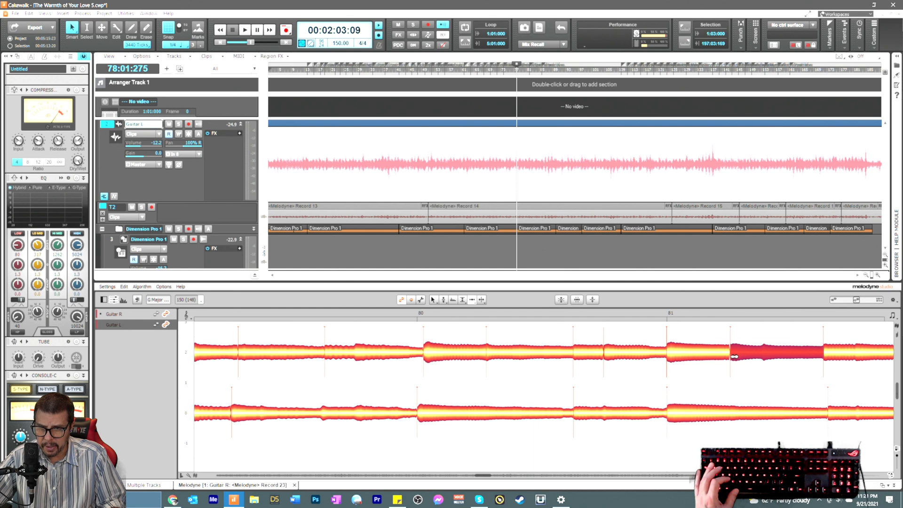
{"action": "left_click", "coordinate": [833, 412]}
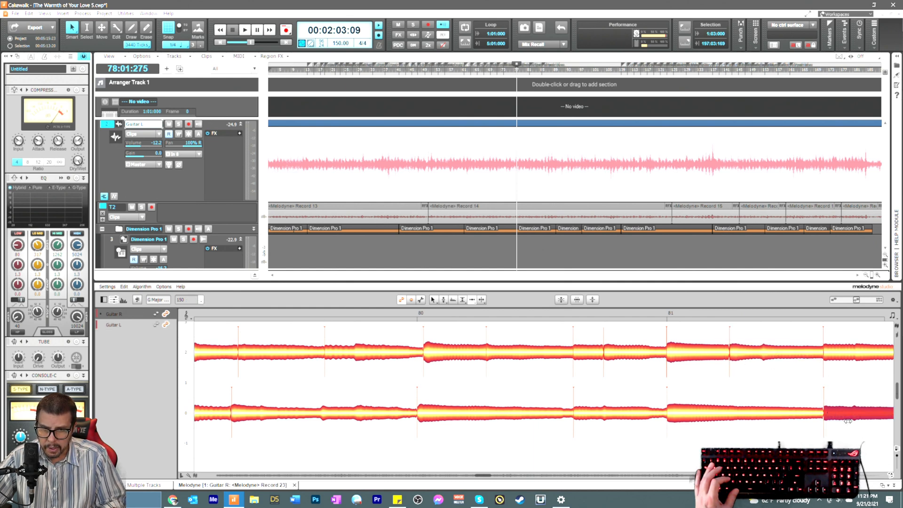
Step: Separate the Guitar R note late in bar 81 and change the separation type of the new split
{"action": "right_click", "coordinate": [848, 421]}
{"action": "left_click", "coordinate": [852, 417]}
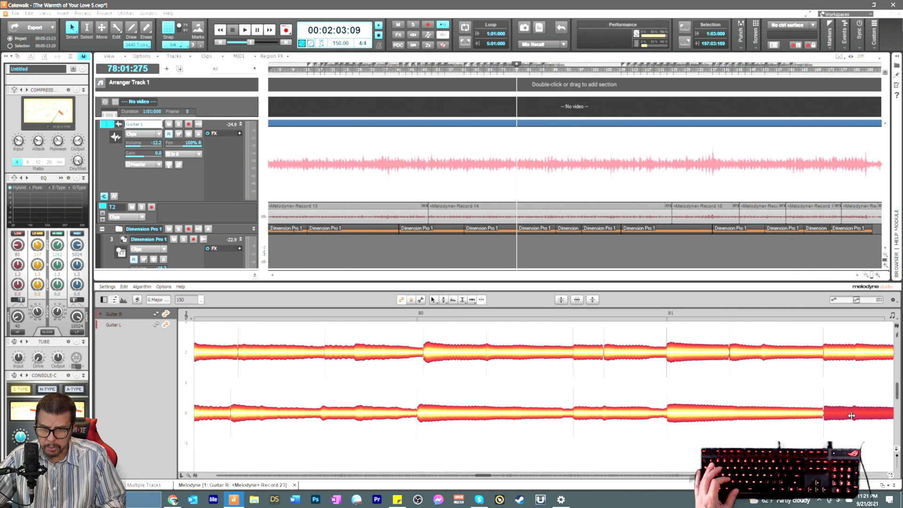
{"action": "right_click", "coordinate": [850, 434]}
{"action": "left_click", "coordinate": [843, 435]}
{"action": "left_click_drag", "start_coordinate": [857, 414], "coordinate": [859, 414]}
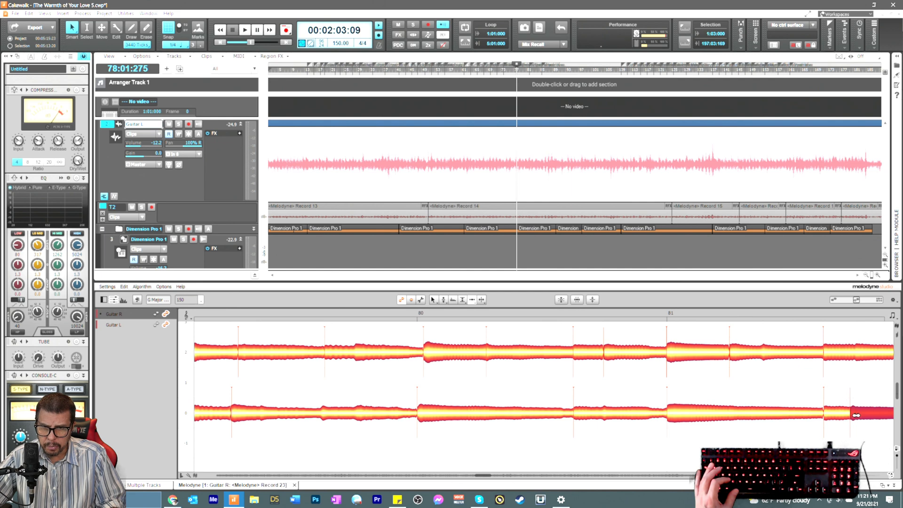
{"action": "right_click", "coordinate": [855, 432]}
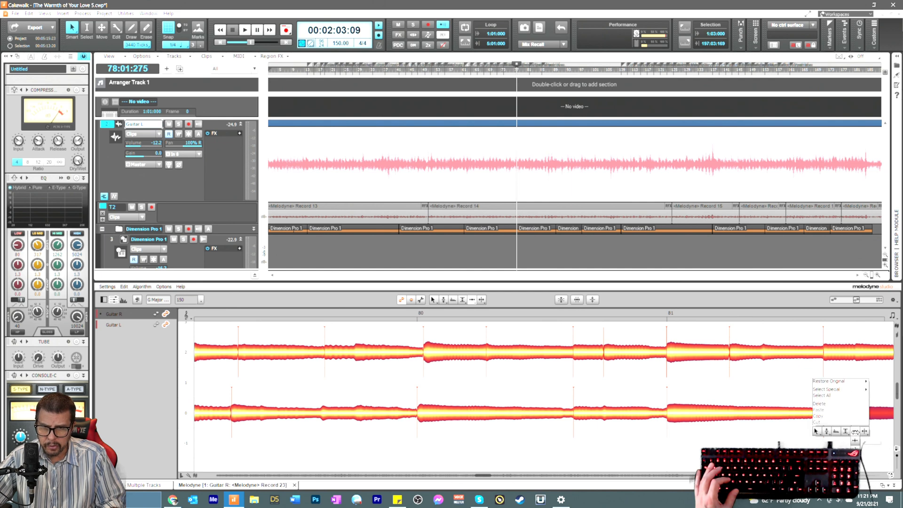
{"action": "left_click", "coordinate": [864, 432]}
Step: Switch to the Time tool and move the start of the last Guitar R note in bar 81 slightly later
{"action": "right_click", "coordinate": [845, 428]}
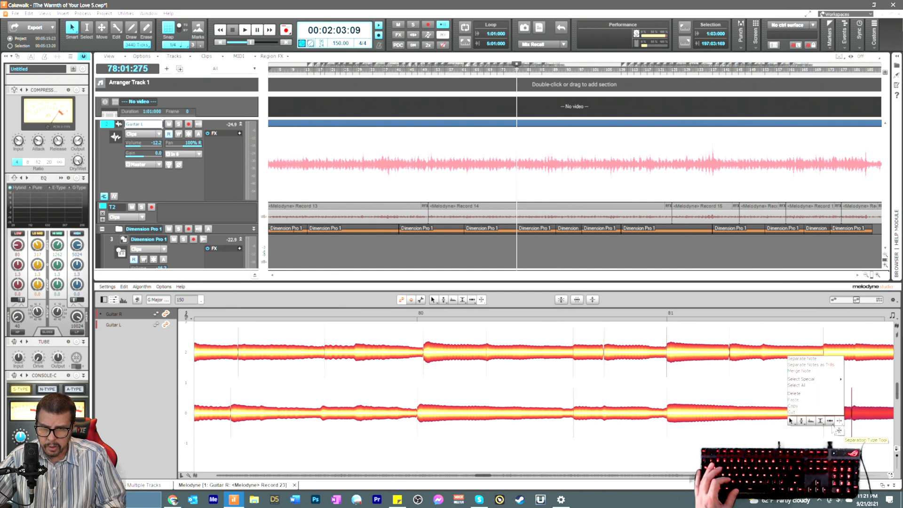
{"action": "left_click", "coordinate": [833, 423]}
{"action": "left_click", "coordinate": [835, 426]}
{"action": "left_click", "coordinate": [854, 416]}
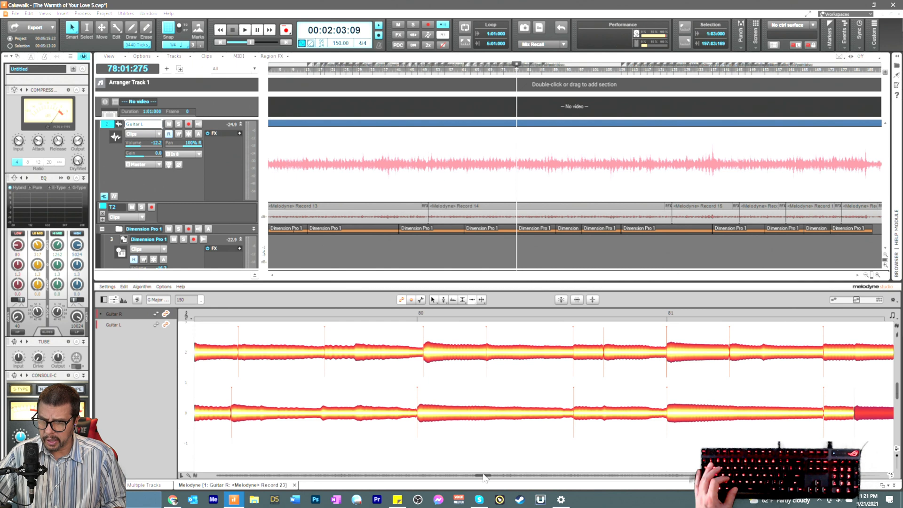
Step: Align the second Guitar L and Guitar R note starts in bar 82 and the note starts in the bar's second half
{"action": "left_click_drag", "start_coordinate": [485, 477], "coordinate": [492, 478]}
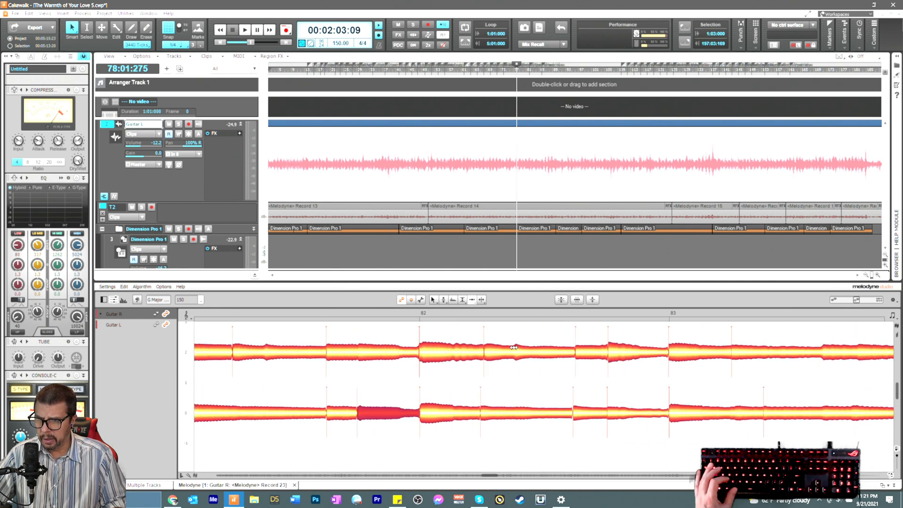
{"action": "left_click", "coordinate": [485, 358]}
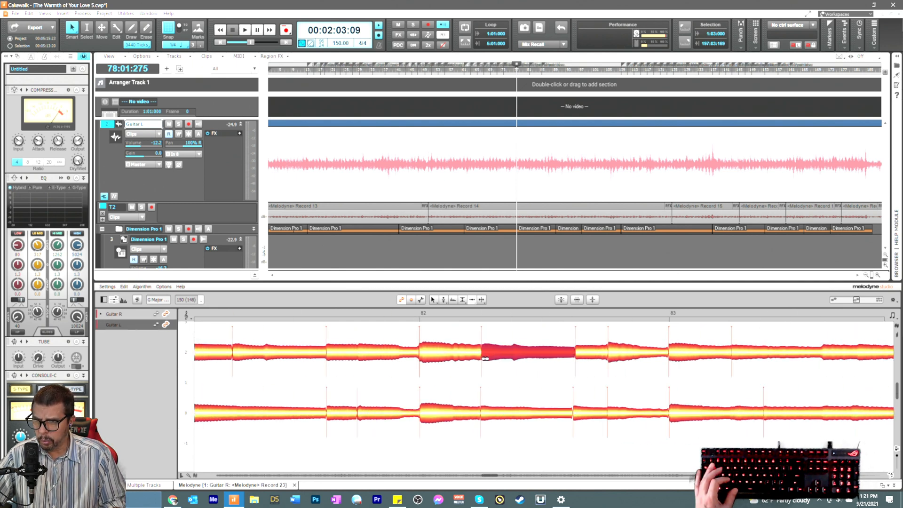
{"action": "left_click_drag", "start_coordinate": [485, 358], "coordinate": [487, 360]}
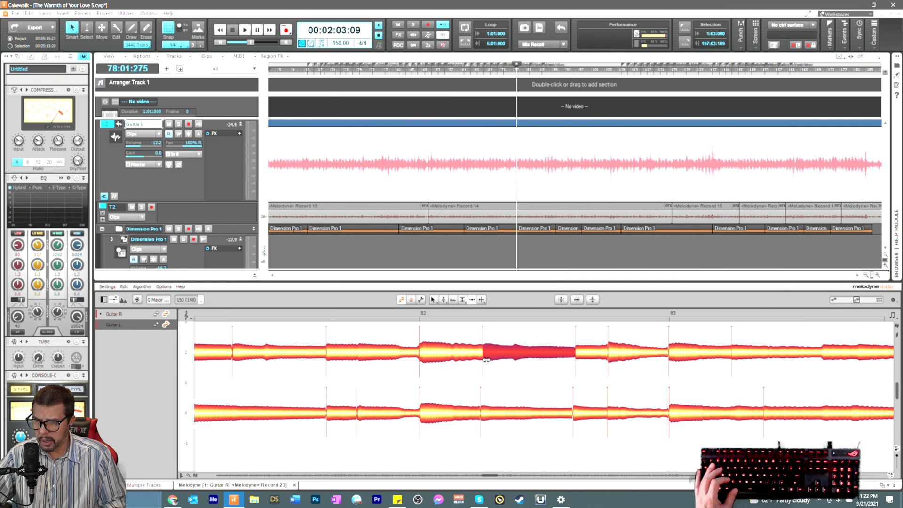
{"action": "left_click", "coordinate": [484, 412]}
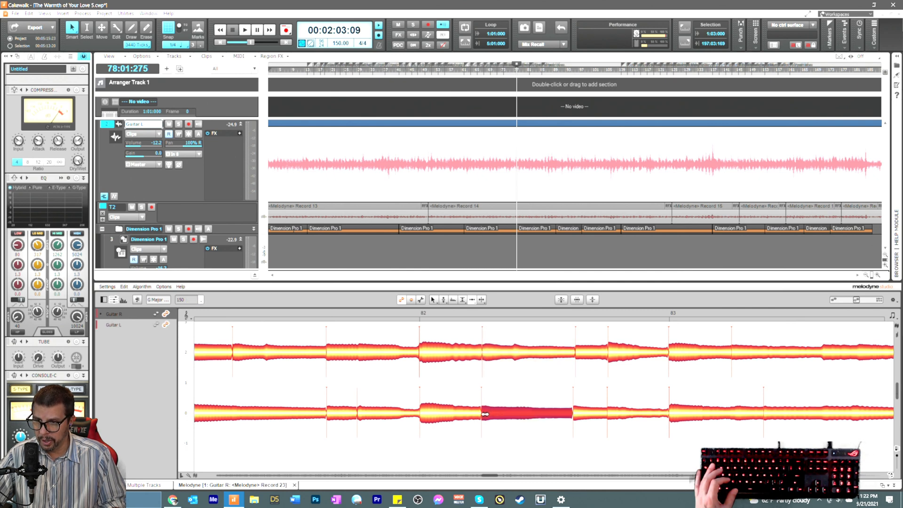
{"action": "left_click_drag", "start_coordinate": [577, 418], "coordinate": [580, 418]}
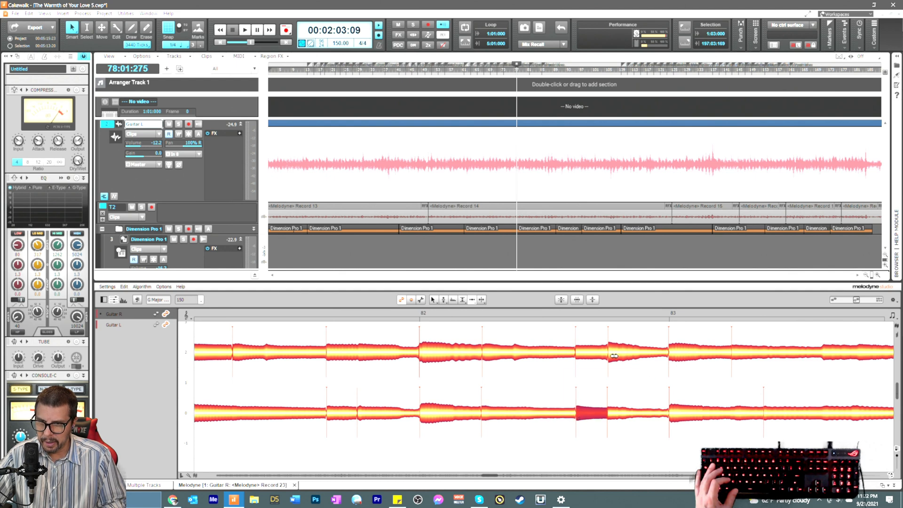
{"action": "left_click_drag", "start_coordinate": [614, 356], "coordinate": [666, 357]}
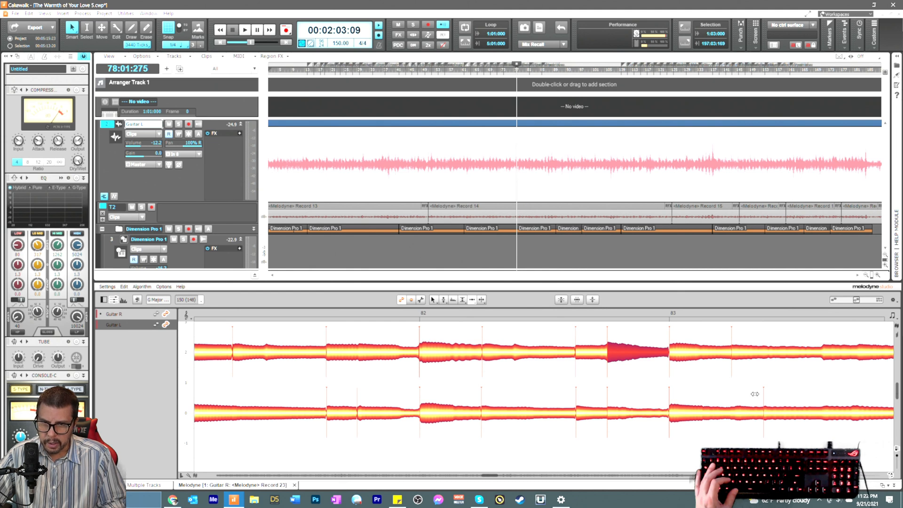
Step: Separate the Guitar L note at two points in the second half of bar 83 and the Guitar R note at the first matching point
{"action": "right_click", "coordinate": [839, 401]}
{"action": "left_click", "coordinate": [830, 372]}
{"action": "double_click", "coordinate": [823, 356]}
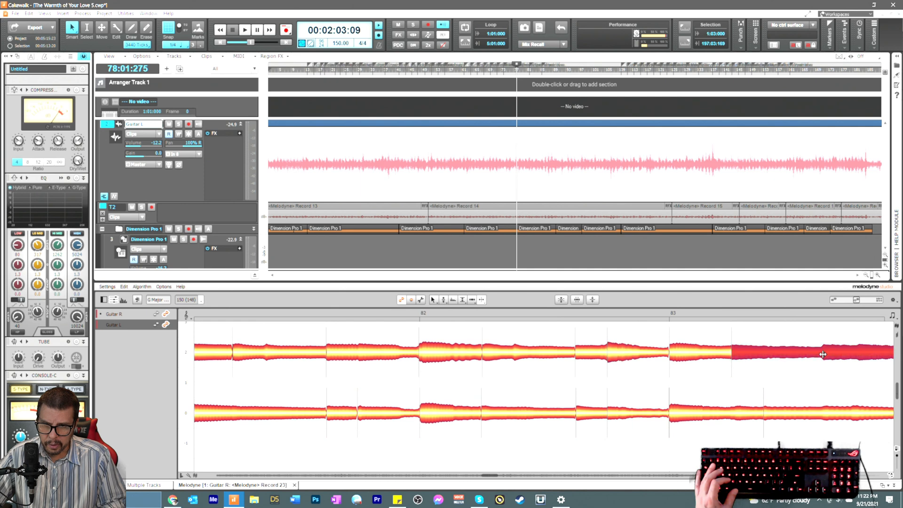
{"action": "right_click", "coordinate": [824, 372]}
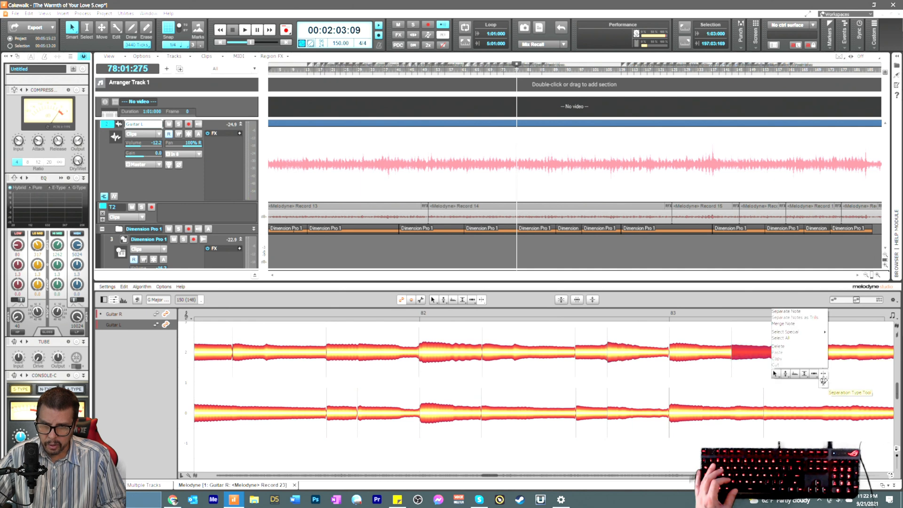
{"action": "left_click", "coordinate": [823, 375]}
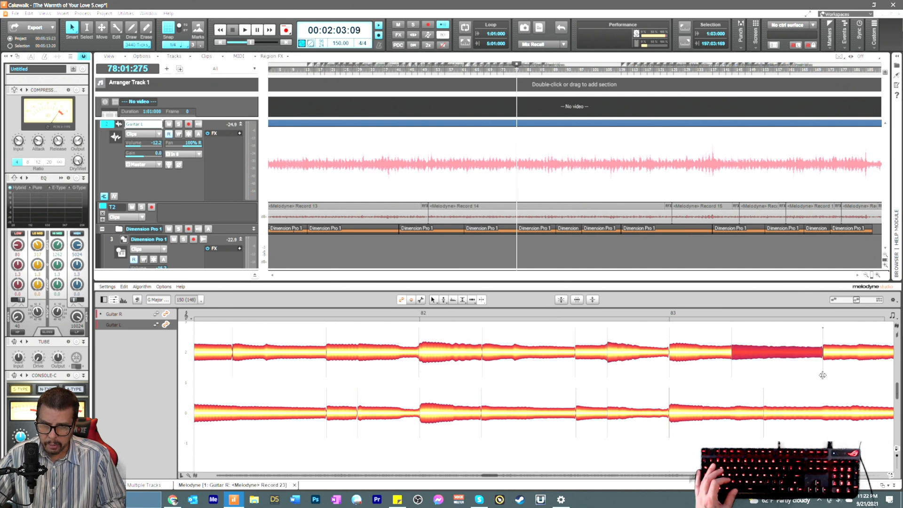
{"action": "left_click", "coordinate": [857, 352]}
{"action": "left_click", "coordinate": [857, 352]}
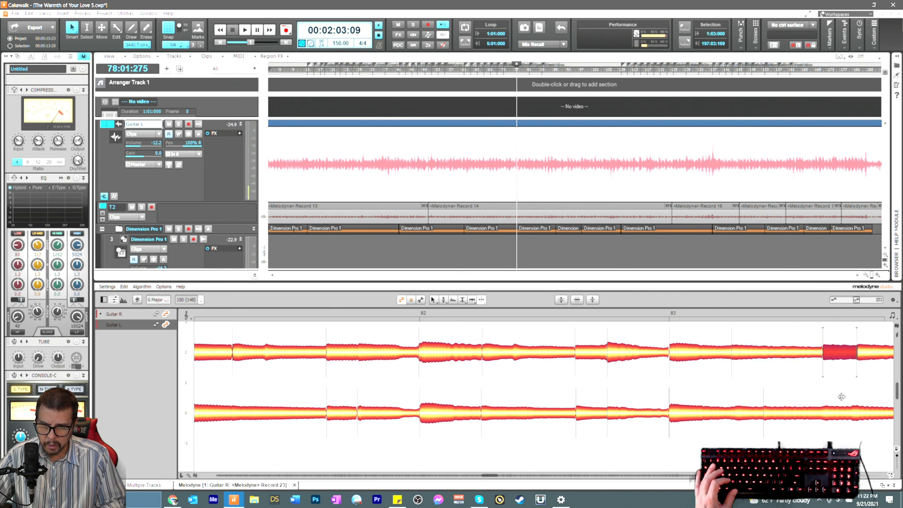
{"action": "left_click", "coordinate": [822, 413]}
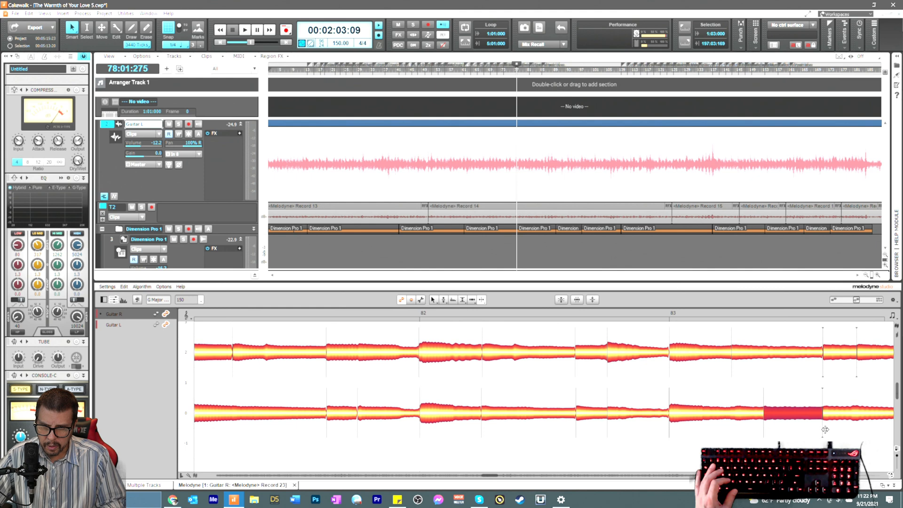
Step: Change the separation type of the new Guitar R split and both new Guitar L splits in bar 83
{"action": "right_click", "coordinate": [823, 429]}
{"action": "left_click", "coordinate": [824, 431]}
{"action": "left_click", "coordinate": [822, 362]}
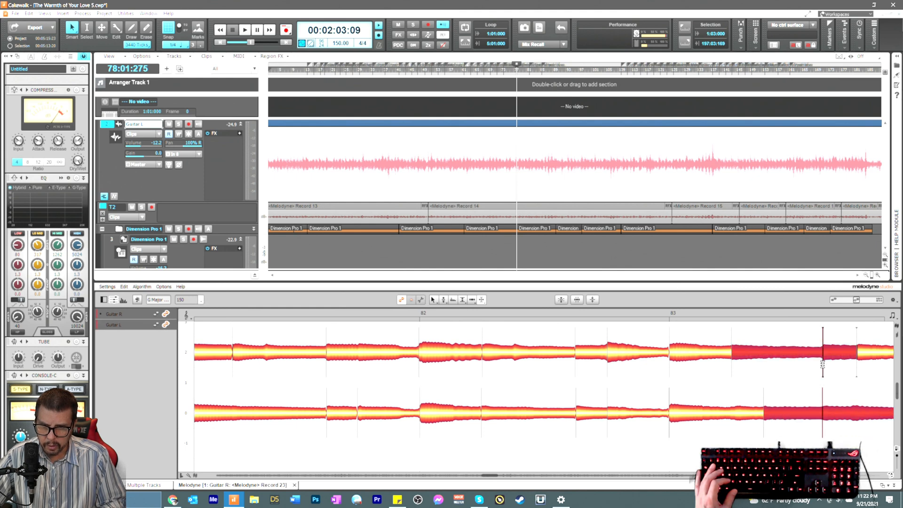
{"action": "left_click", "coordinate": [856, 370], "text": "shift"}
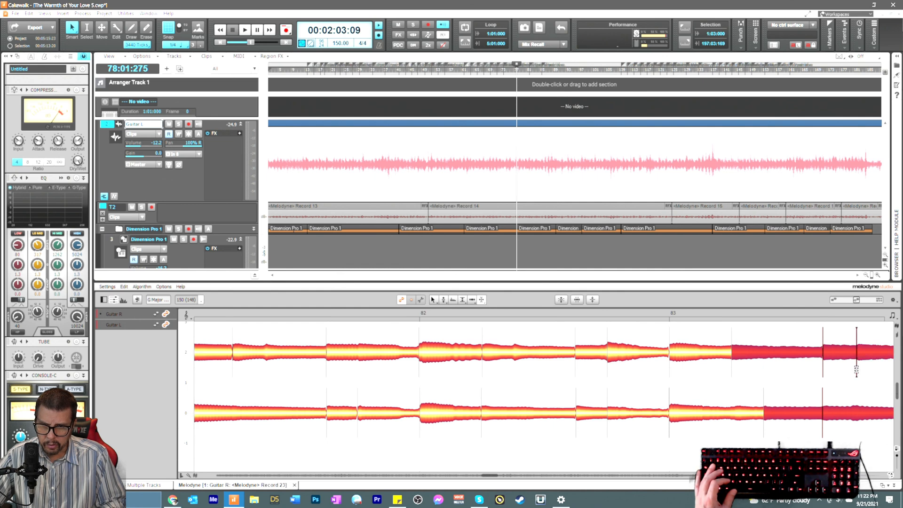
Step: Switch to the Time tool and move the aligned Guitar L and Guitar R note starts past bar 83's middle slightly later
{"action": "right_click", "coordinate": [793, 369]}
{"action": "left_click", "coordinate": [785, 362]}
{"action": "left_click", "coordinate": [785, 364]}
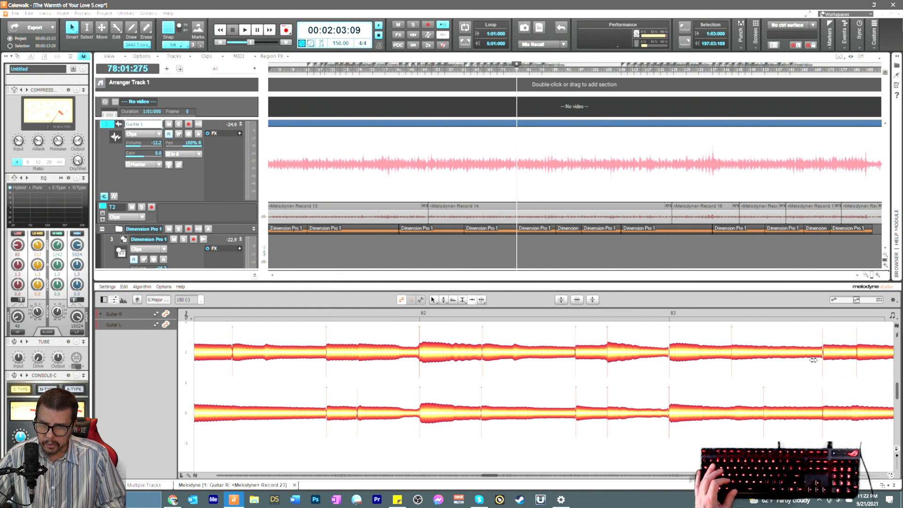
{"action": "left_click", "coordinate": [827, 358]}
{"action": "left_click", "coordinate": [828, 413]}
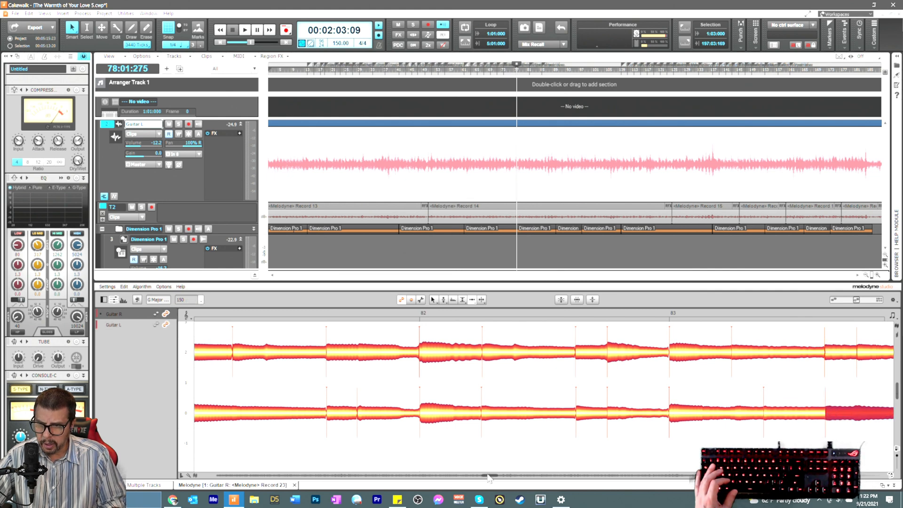
Step: Align the first three Guitar R note starts in bar 84 with Guitar L and move the second Guitar L start in bar 85 slightly earlier
{"action": "scroll", "coordinate": [489, 478], "scroll_direction": "right", "scroll_amount": 5}
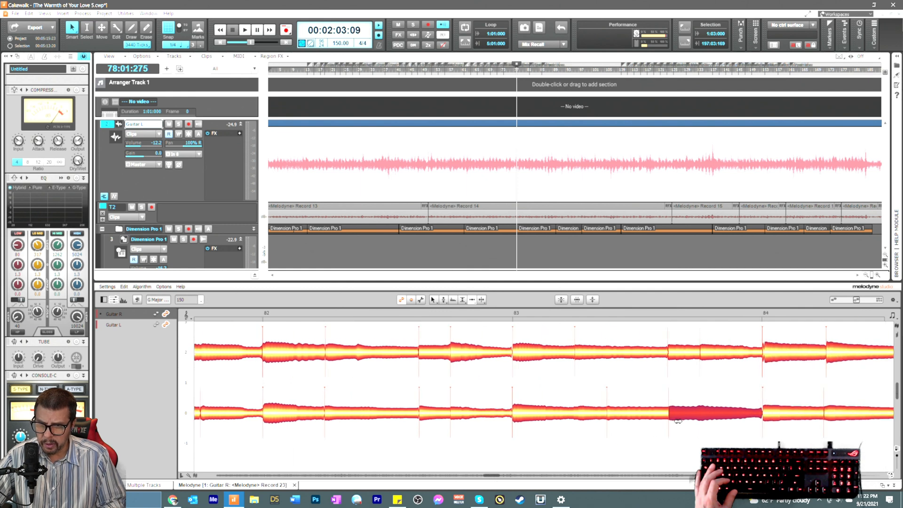
{"action": "left_click", "coordinate": [767, 414]}
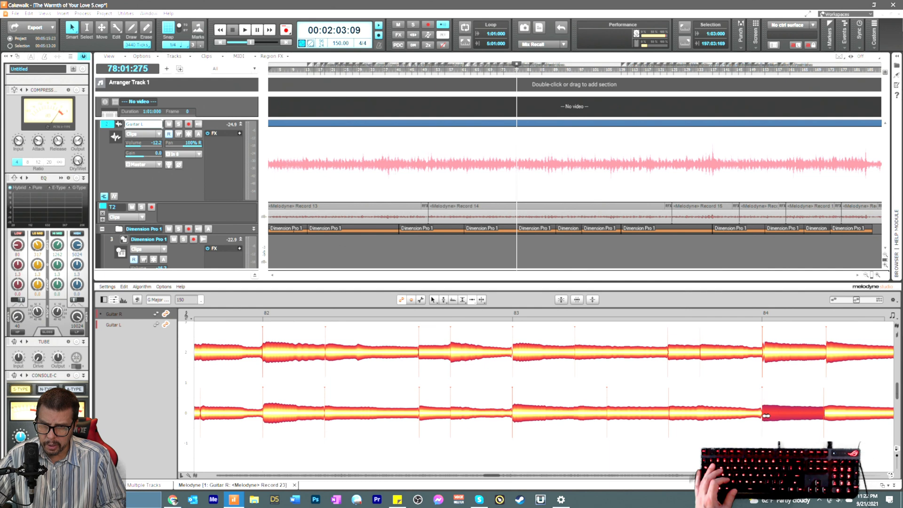
{"action": "left_click", "coordinate": [831, 412]}
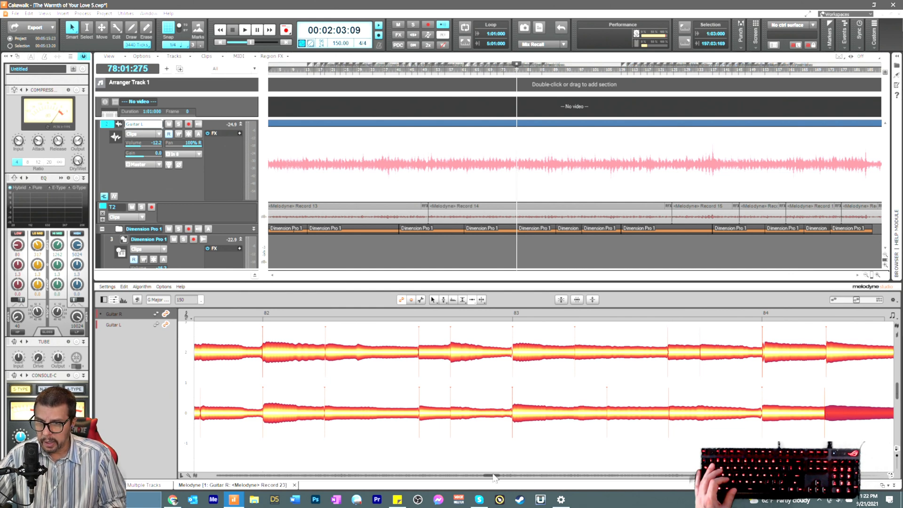
{"action": "left_click_drag", "start_coordinate": [493, 476], "coordinate": [497, 476]}
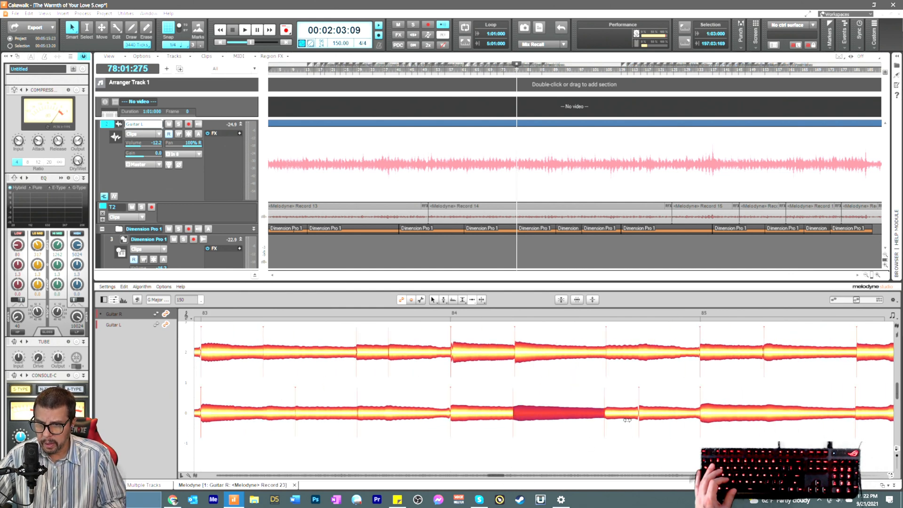
{"action": "left_click", "coordinate": [612, 416]}
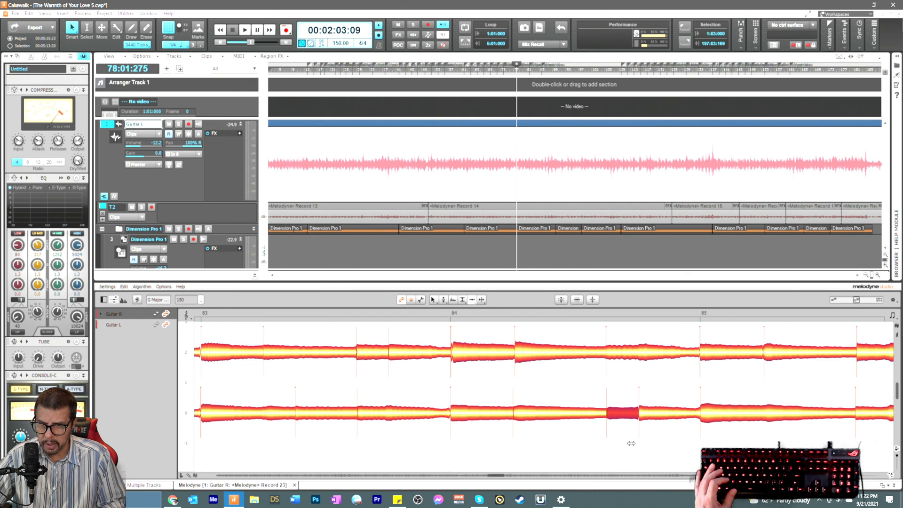
{"action": "left_click", "coordinate": [765, 352]}
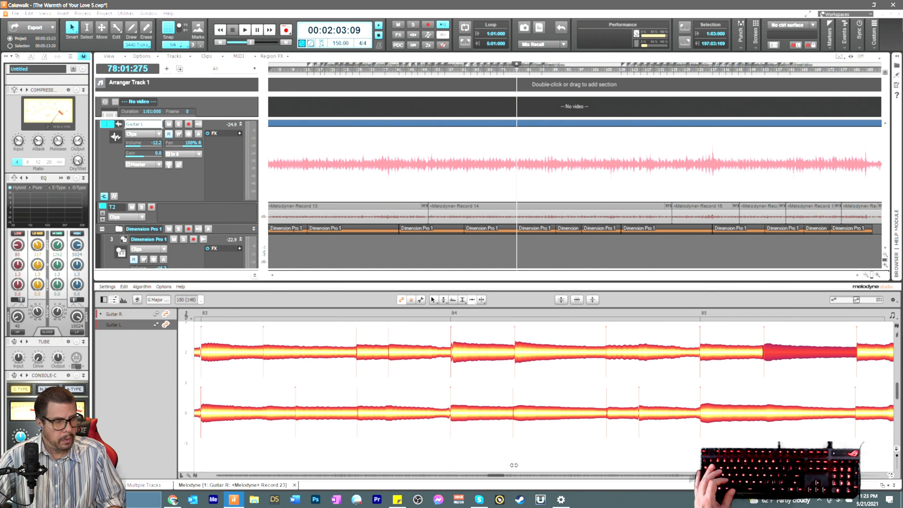
Step: Separate the Guitar R note late in bar 88 at the last Guitar L note start and change the split's separation type
{"action": "scroll", "coordinate": [501, 480], "scroll_direction": "right", "scroll_amount": 3}
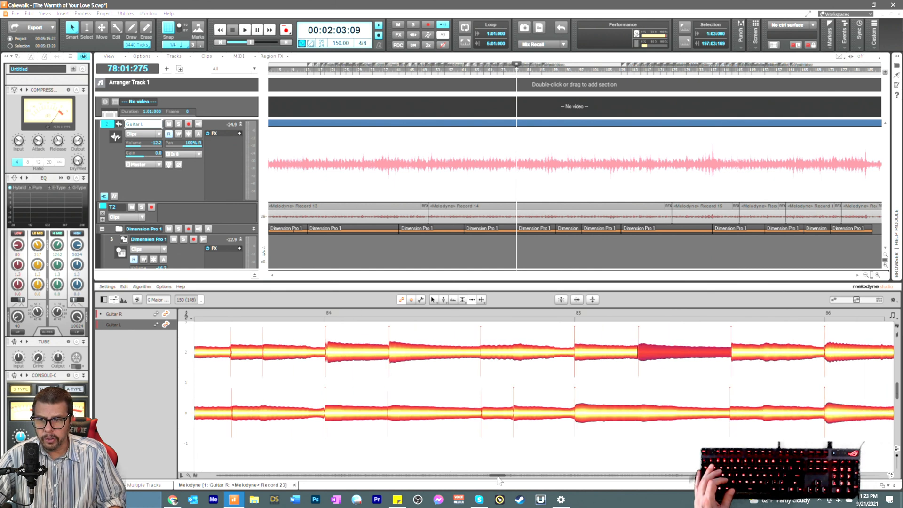
{"action": "left_click_drag", "start_coordinate": [500, 480], "coordinate": [502, 482]}
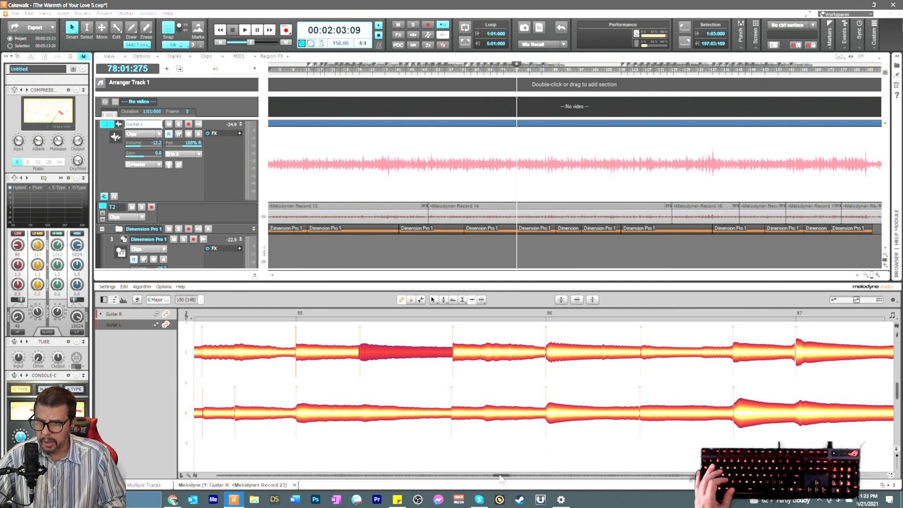
{"action": "left_click_drag", "start_coordinate": [502, 478], "coordinate": [505, 478]}
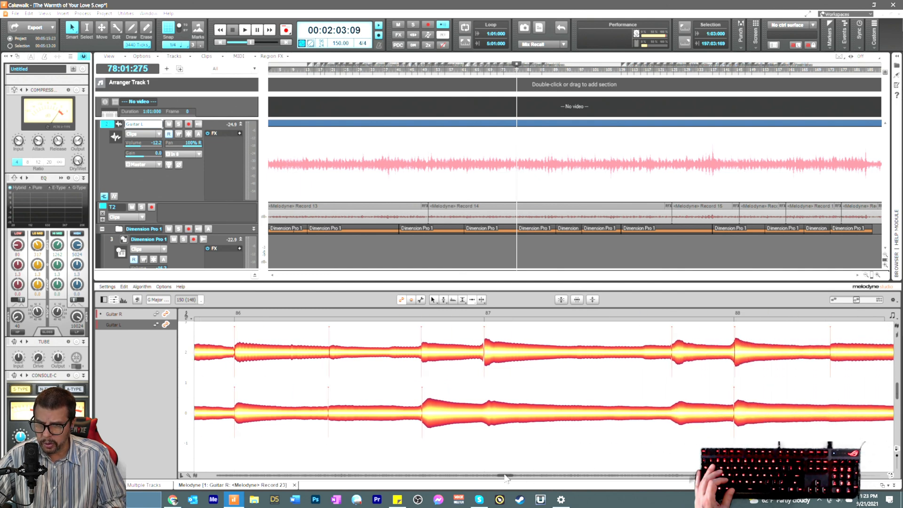
{"action": "left_click_drag", "start_coordinate": [506, 479], "coordinate": [511, 480]}
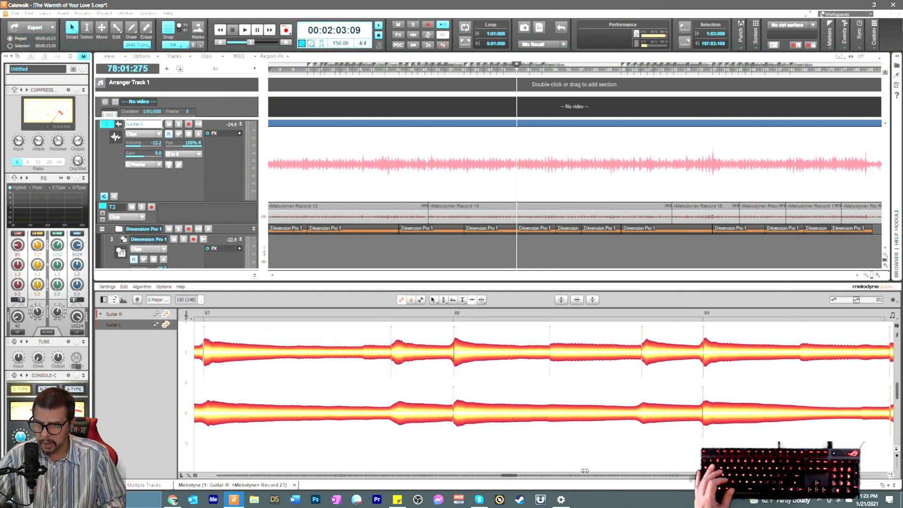
{"action": "right_click", "coordinate": [611, 399]}
{"action": "left_click", "coordinate": [653, 451]}
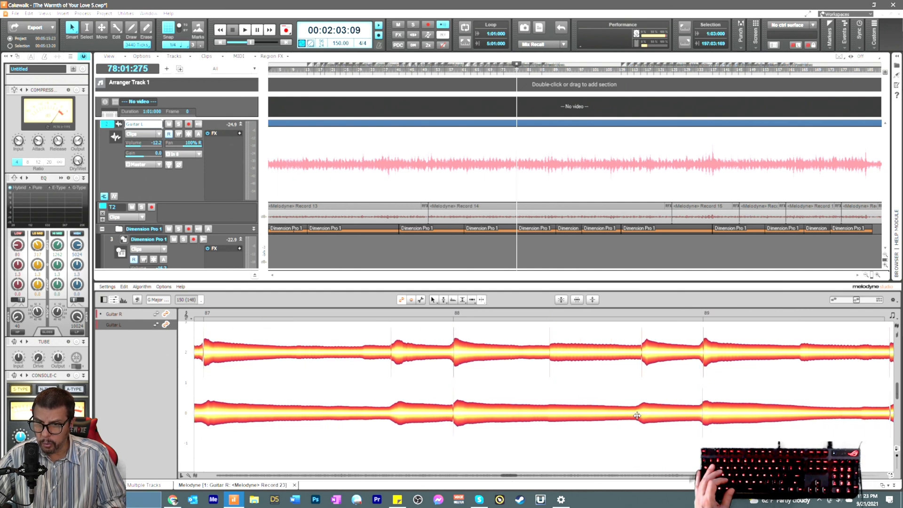
{"action": "left_click", "coordinate": [638, 414]}
{"action": "left_click", "coordinate": [637, 414]}
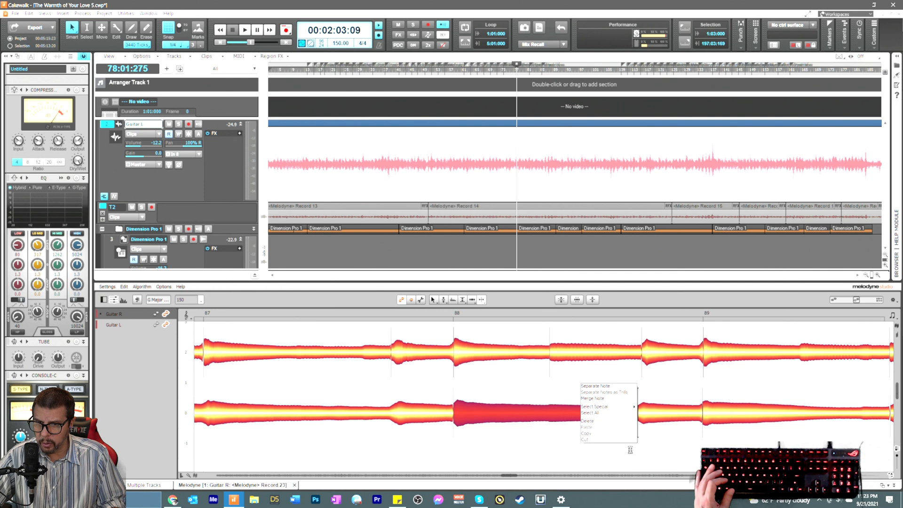
Step: With the Time tool, move the new Guitar R note start in bar 88 slightly later and the mid-bar Guitar L start slightly earlier
{"action": "right_click", "coordinate": [543, 361]}
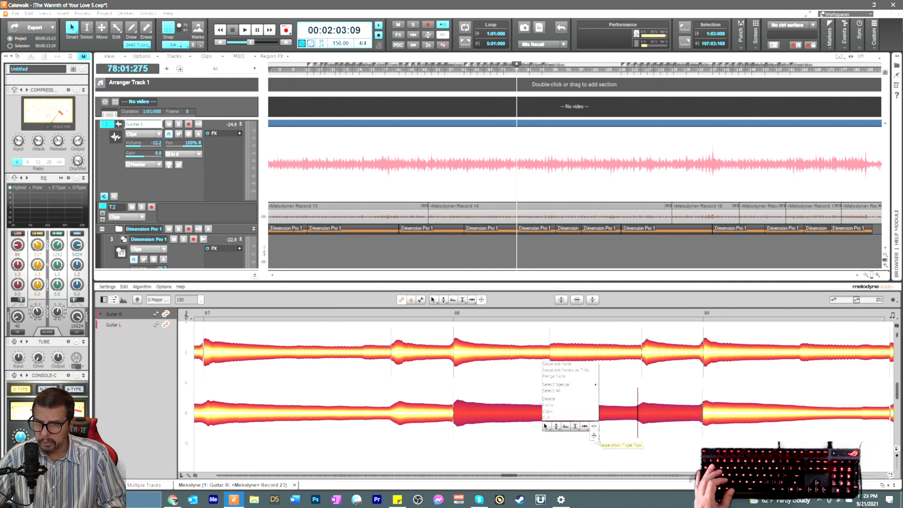
{"action": "left_click", "coordinate": [589, 431]}
{"action": "left_click", "coordinate": [641, 416]}
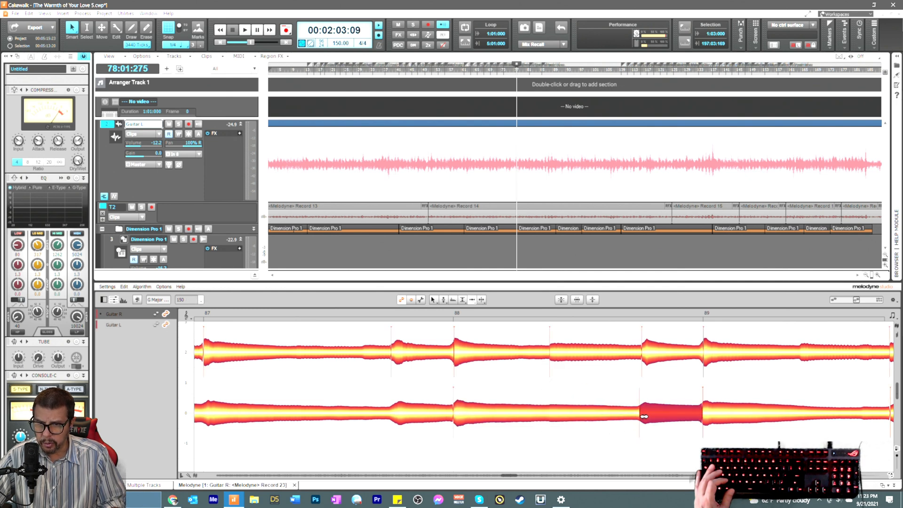
{"action": "left_click", "coordinate": [560, 361]}
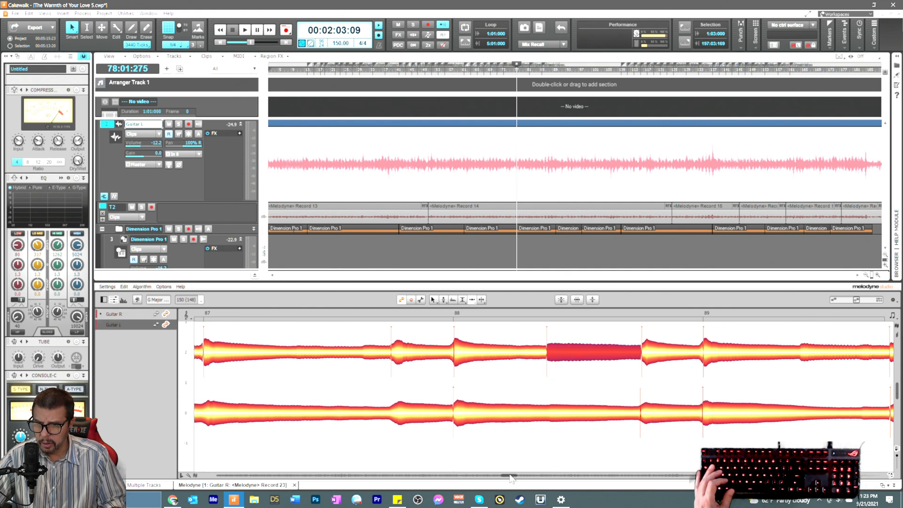
Step: Move the start of the Guitar R note past the middle of bar 90 slightly earlier
{"action": "scroll", "coordinate": [512, 477], "scroll_direction": "right", "scroll_amount": 2}
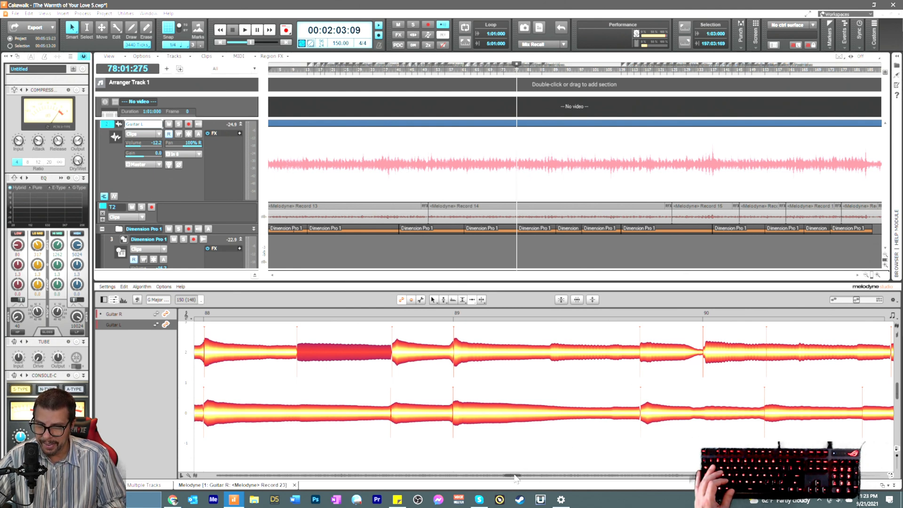
{"action": "scroll", "coordinate": [520, 479], "scroll_direction": "right", "scroll_amount": 2}
{"action": "scroll", "coordinate": [519, 479], "scroll_direction": "right", "scroll_amount": 1}
{"action": "left_click", "coordinate": [584, 414]}
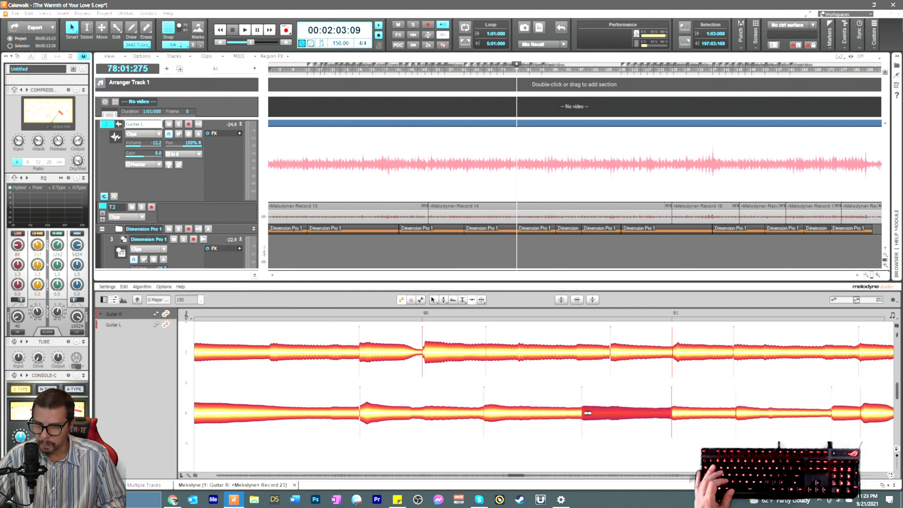
Step: Separate the Guitar L note in bar 90 near the Guitar R note start past the middle and change the split's separation type
{"action": "right_click", "coordinate": [587, 381]}
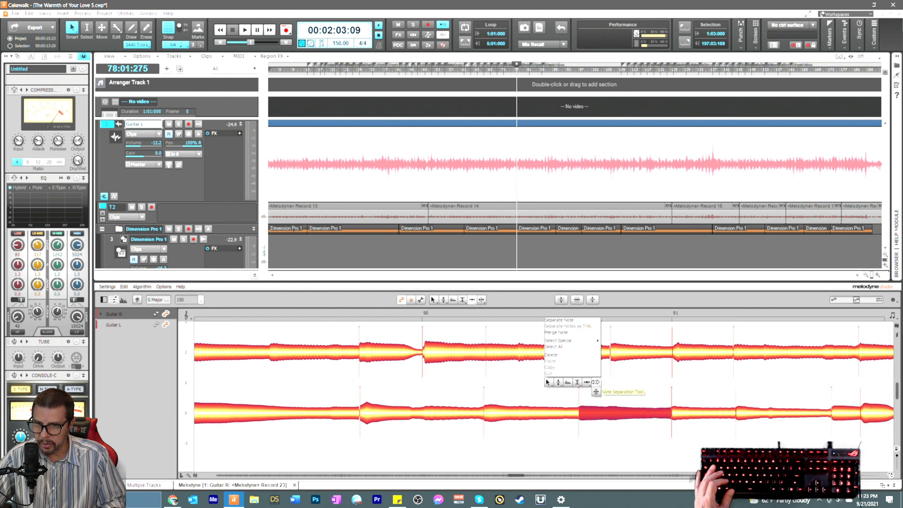
{"action": "left_click", "coordinate": [596, 385]}
{"action": "left_click", "coordinate": [578, 356]}
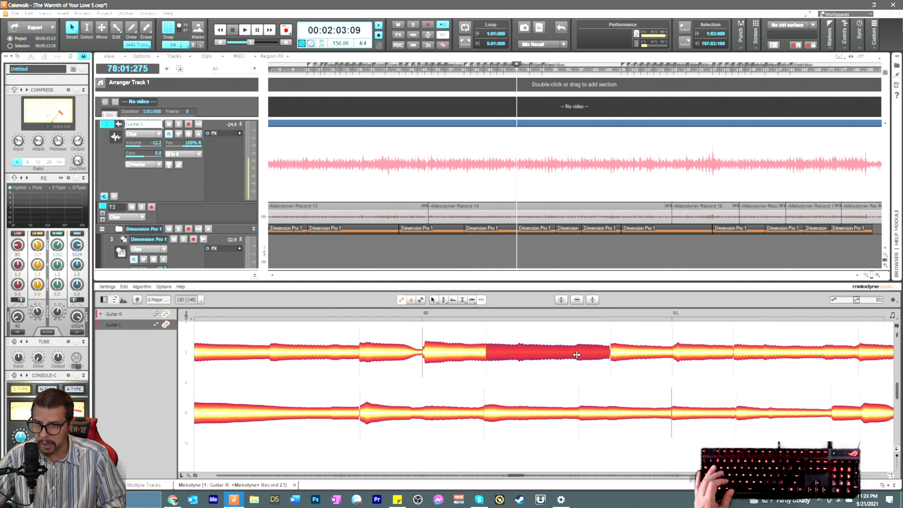
{"action": "right_click", "coordinate": [574, 382]}
{"action": "left_click", "coordinate": [577, 399]}
{"action": "double_click", "coordinate": [577, 367]}
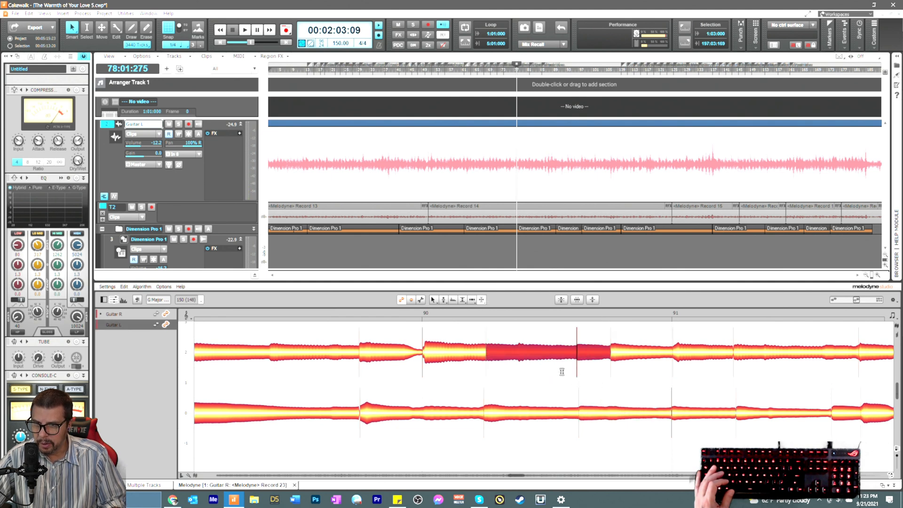
Step: With the Time tool, shift both separated Guitar L notes in bar 90 slightly earlier, and align the second one's start with Guitar R
{"action": "right_click", "coordinate": [546, 360]}
{"action": "left_click", "coordinate": [544, 366]}
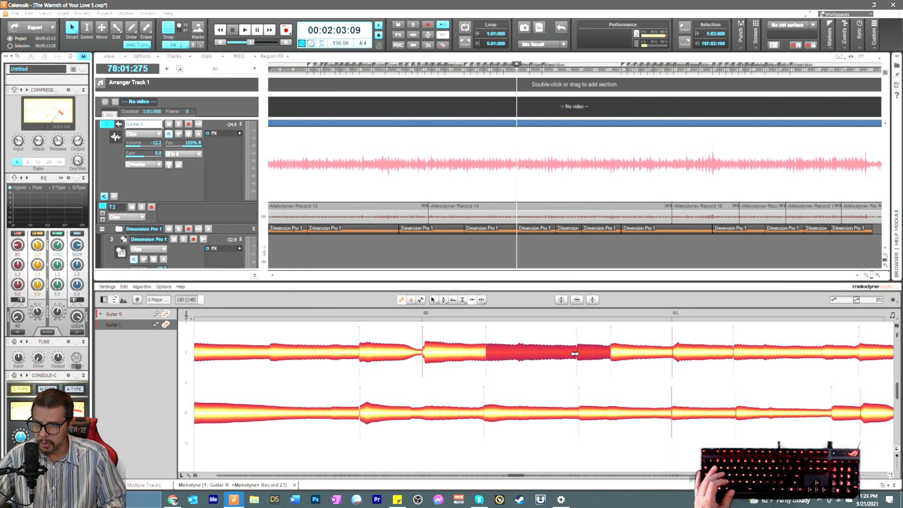
{"action": "left_click_drag", "start_coordinate": [578, 353], "coordinate": [576, 355]}
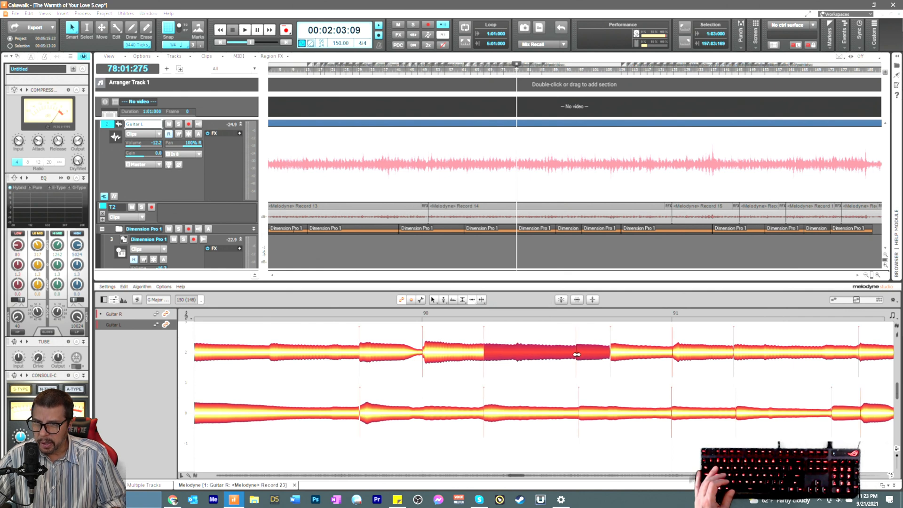
{"action": "left_click", "coordinate": [591, 378]}
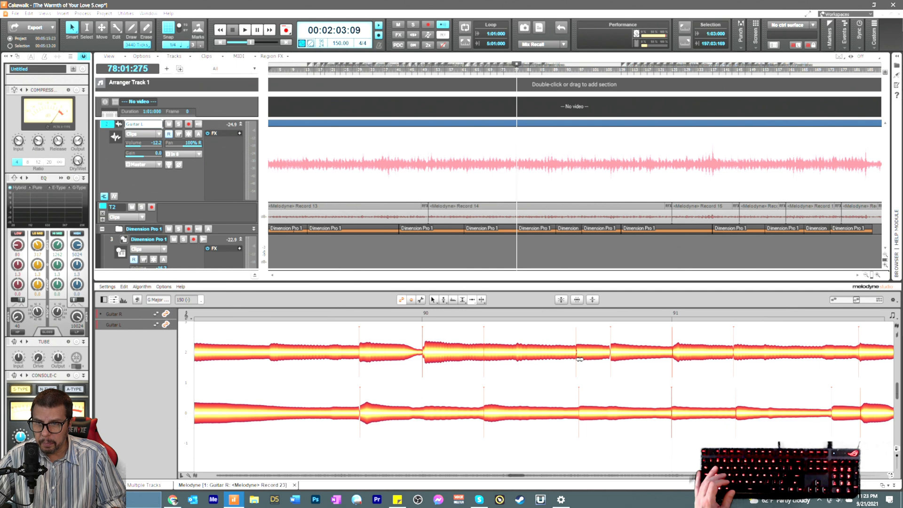
{"action": "left_click", "coordinate": [580, 359]}
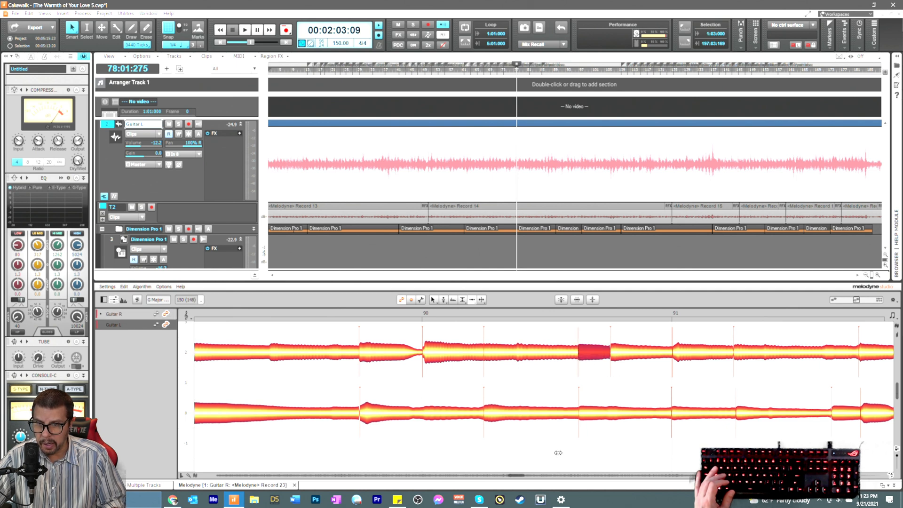
Step: Move the start of the short Guitar R note in the second half of bar 91 slightly earlier
{"action": "scroll", "coordinate": [520, 478], "scroll_direction": "right", "scroll_amount": 3}
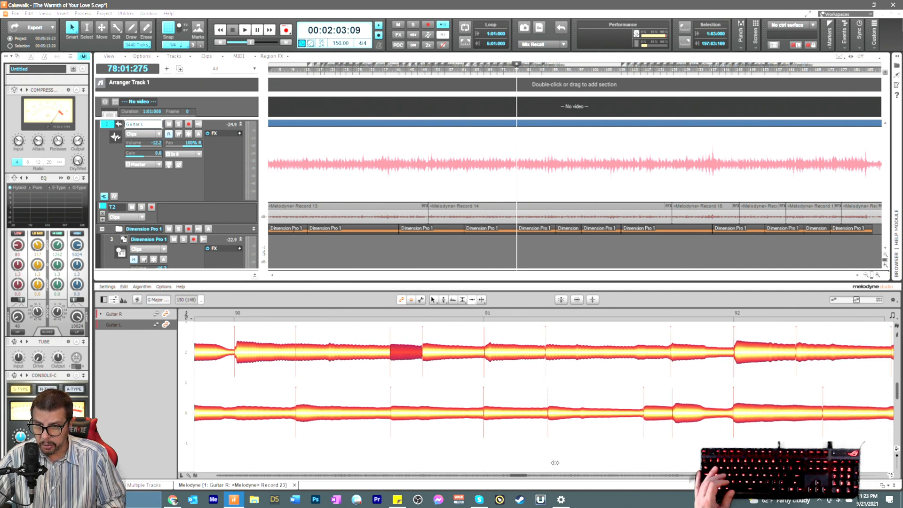
{"action": "left_click", "coordinate": [644, 413]}
{"action": "left_click_drag", "start_coordinate": [644, 413], "coordinate": [641, 413]}
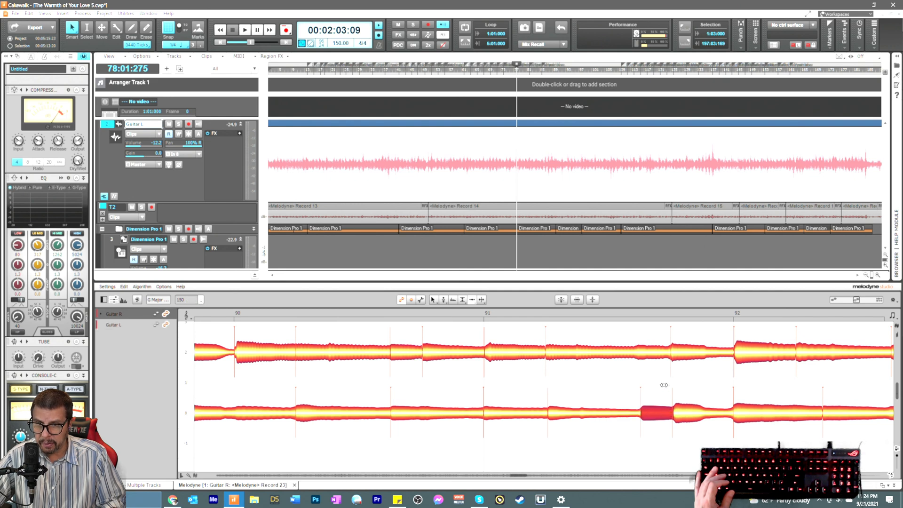
Step: Separate the Guitar L note in the second half of bar 91 near the start of the short Guitar R note and change the split's separation type
{"action": "right_click", "coordinate": [688, 391]}
{"action": "left_click", "coordinate": [697, 392]}
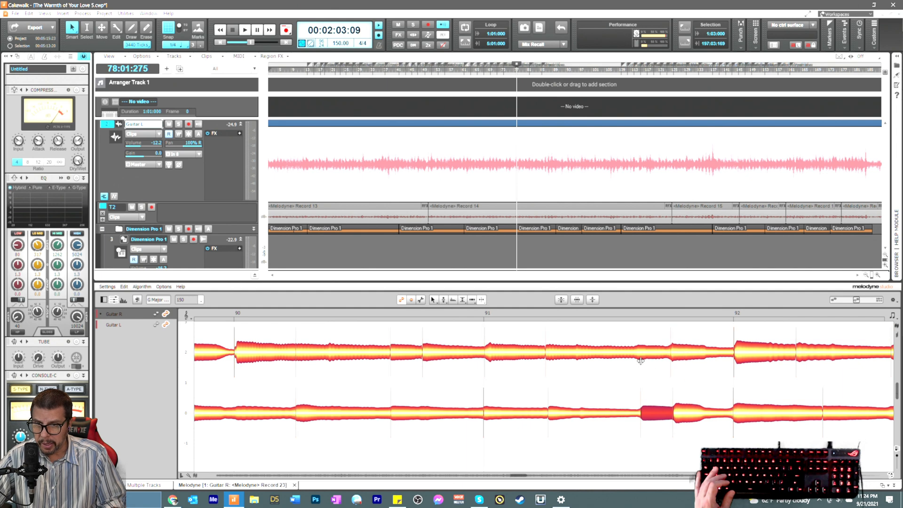
{"action": "double_click", "coordinate": [635, 354]}
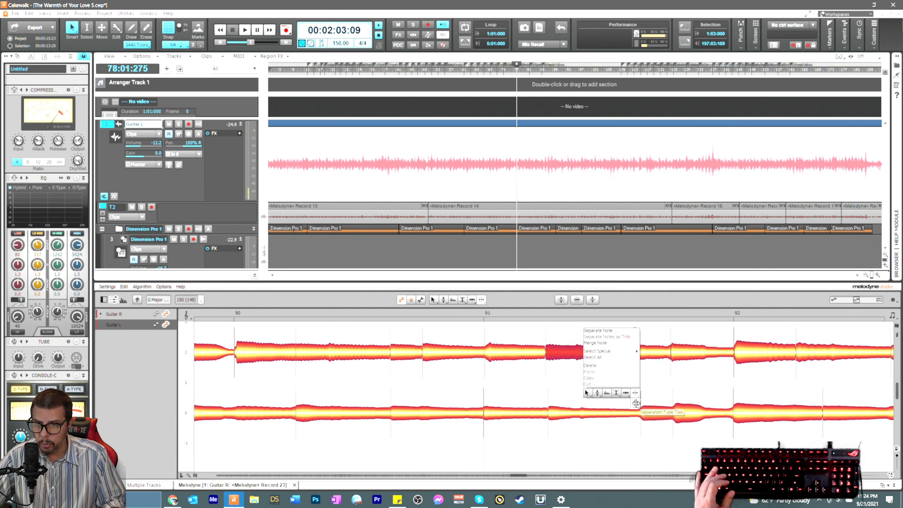
Step: With the Time tool, shift the separated Guitar L note in bar 91 slightly later to meet Guitar R, and play back from the end of bar 90
{"action": "right_click", "coordinate": [609, 368]}
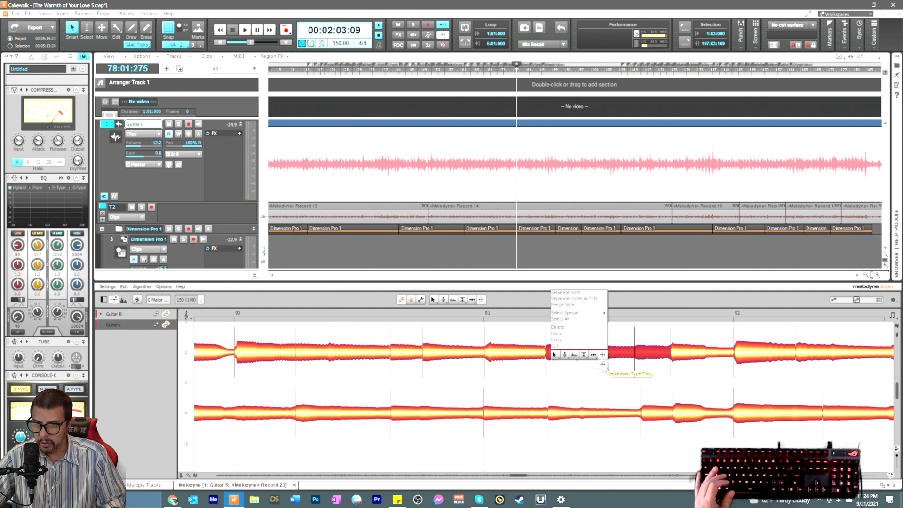
{"action": "left_click", "coordinate": [593, 362]}
{"action": "left_click", "coordinate": [645, 356]}
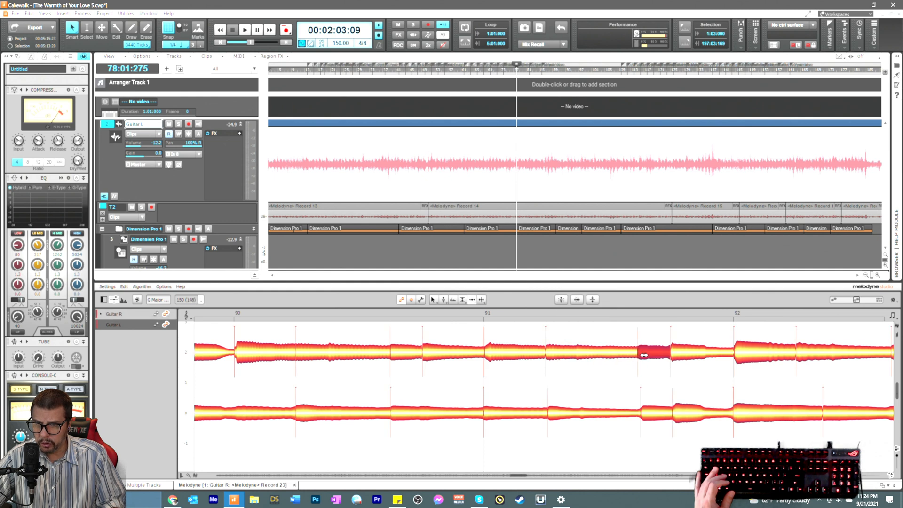
{"action": "left_click", "coordinate": [463, 318]}
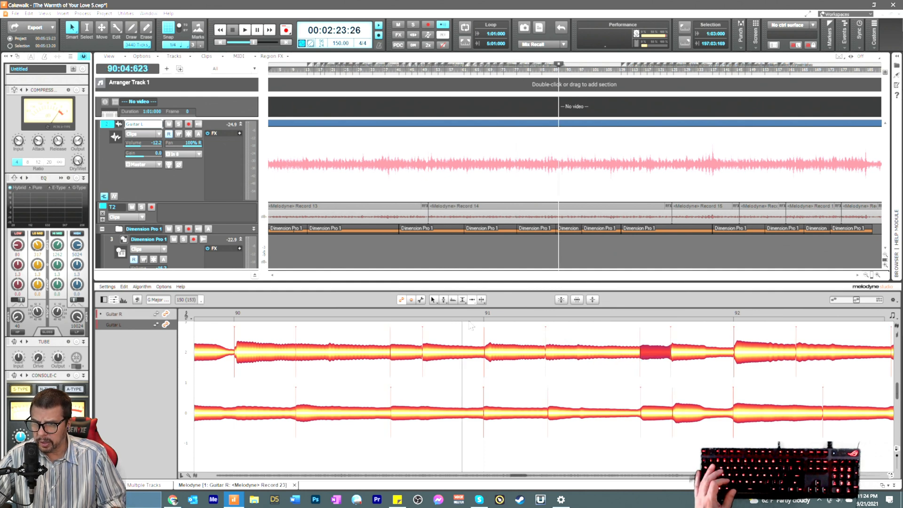
{"action": "key", "text": "space"}
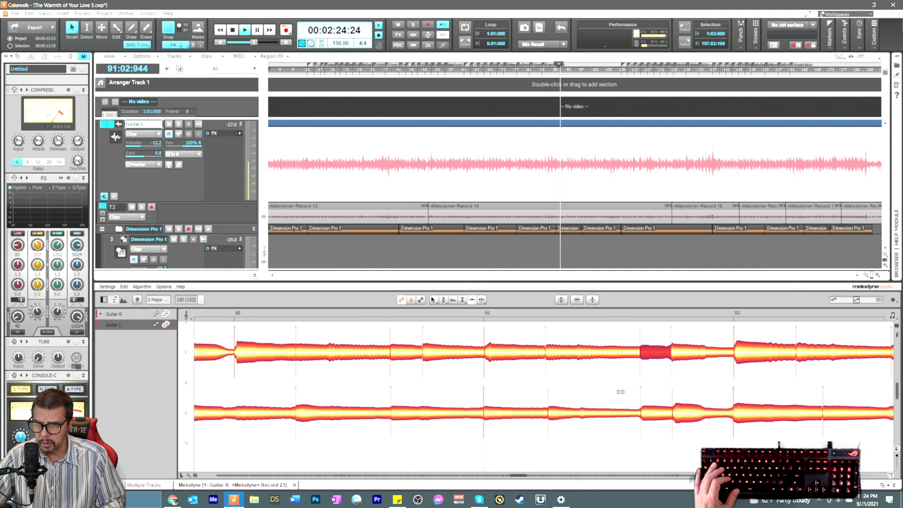
{"action": "key", "text": "space"}
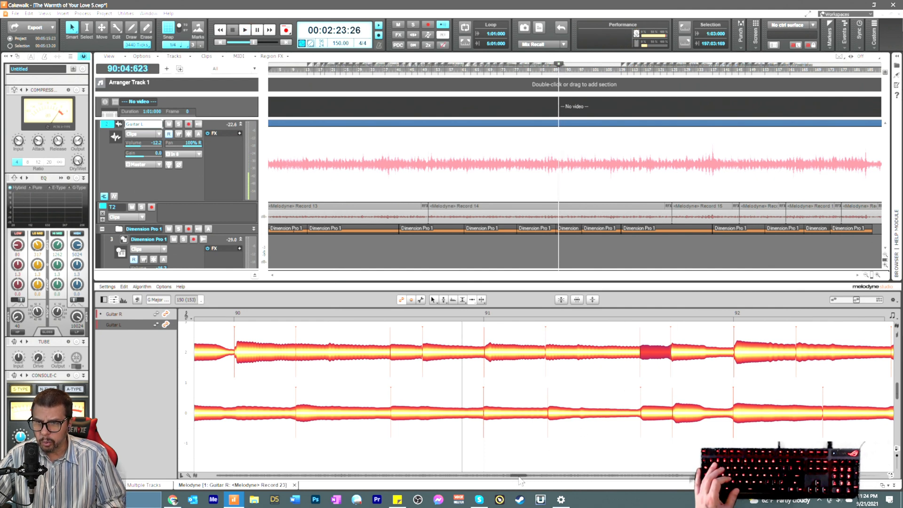
Step: Align the starts of the last Guitar L and Guitar R notes in bar 91, and play the passage into bar 92
{"action": "left_click_drag", "start_coordinate": [520, 481], "coordinate": [523, 482]}
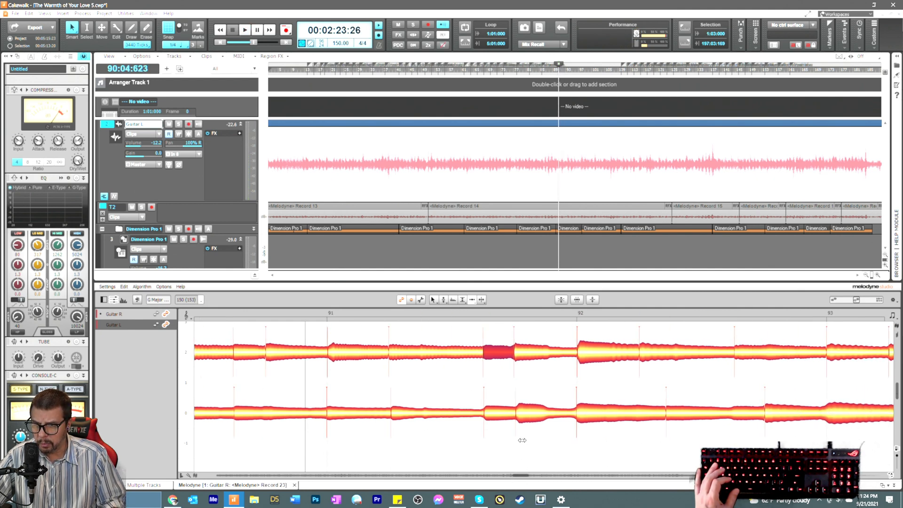
{"action": "left_click", "coordinate": [519, 355]}
{"action": "key", "text": "space"}
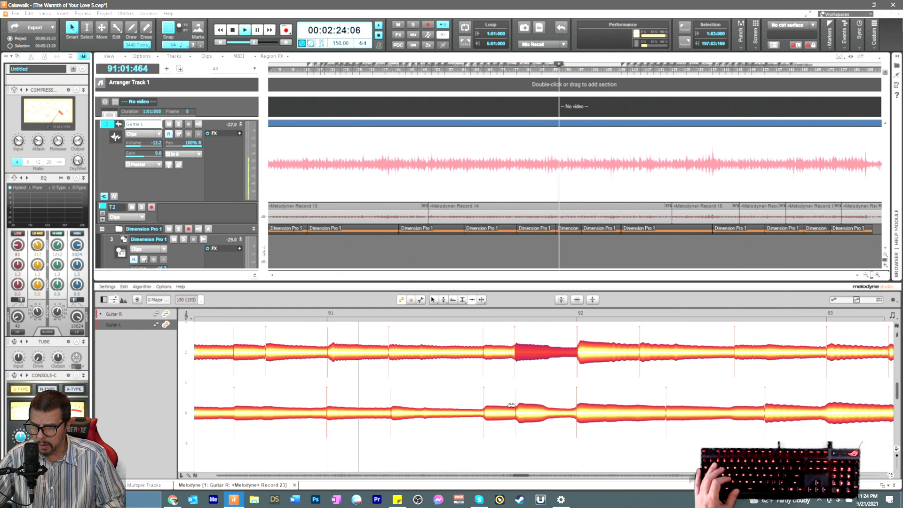
{"action": "left_click", "coordinate": [519, 417]}
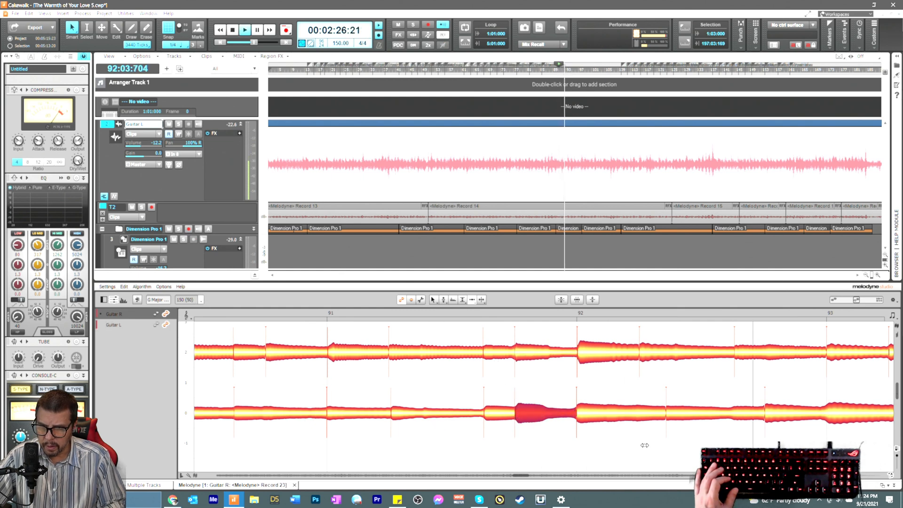
{"action": "key", "text": "space"}
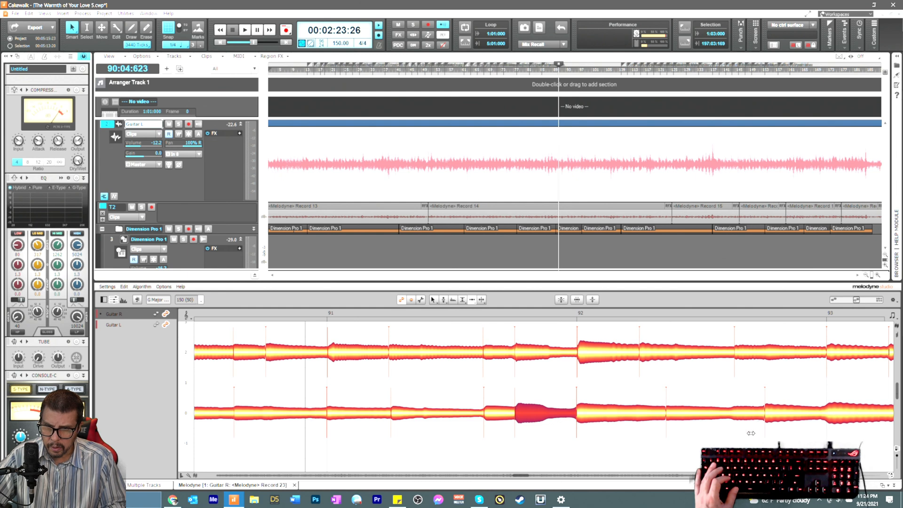
Step: Move the Guitar L note start past the middle of bar 92 slightly earlier, and separate Guitar R there with a changed separation type
{"action": "left_click", "coordinate": [741, 357]}
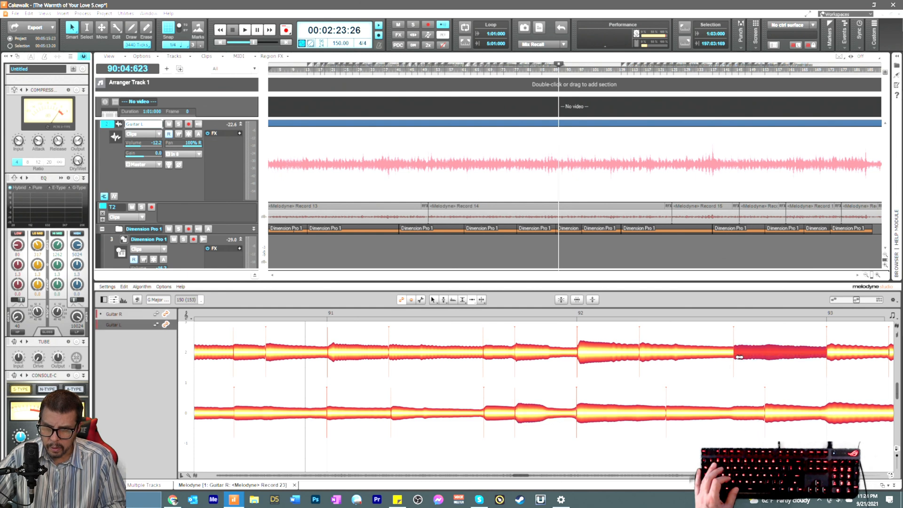
{"action": "left_click", "coordinate": [732, 414]}
{"action": "right_click", "coordinate": [734, 437]}
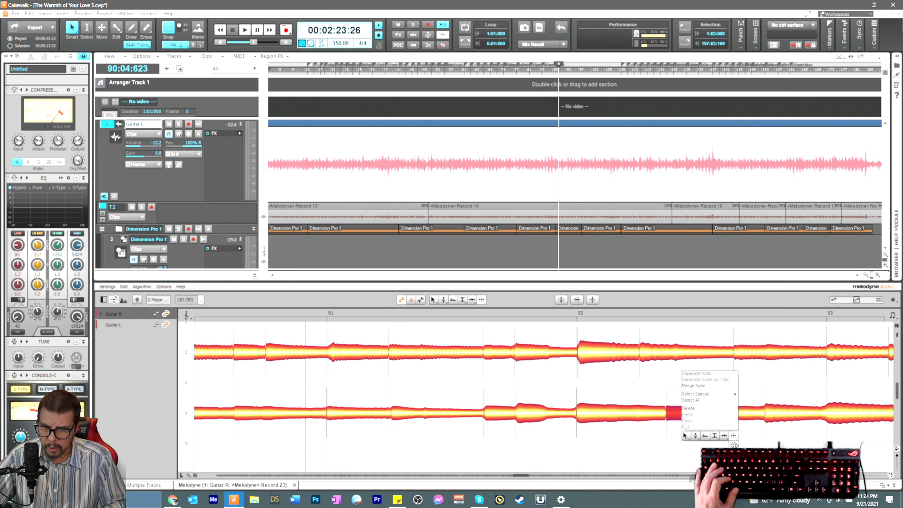
{"action": "left_click", "coordinate": [733, 435]}
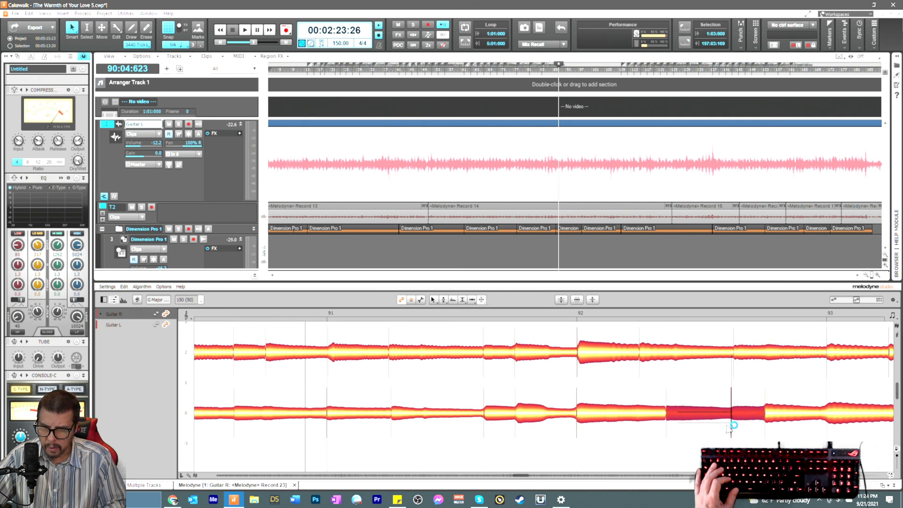
Step: With the Time tool, shift the separated Guitar R note in bar 92 slightly later to meet Guitar L, and play back from the end of bar 91
{"action": "right_click", "coordinate": [727, 426]}
{"action": "left_click", "coordinate": [719, 430]}
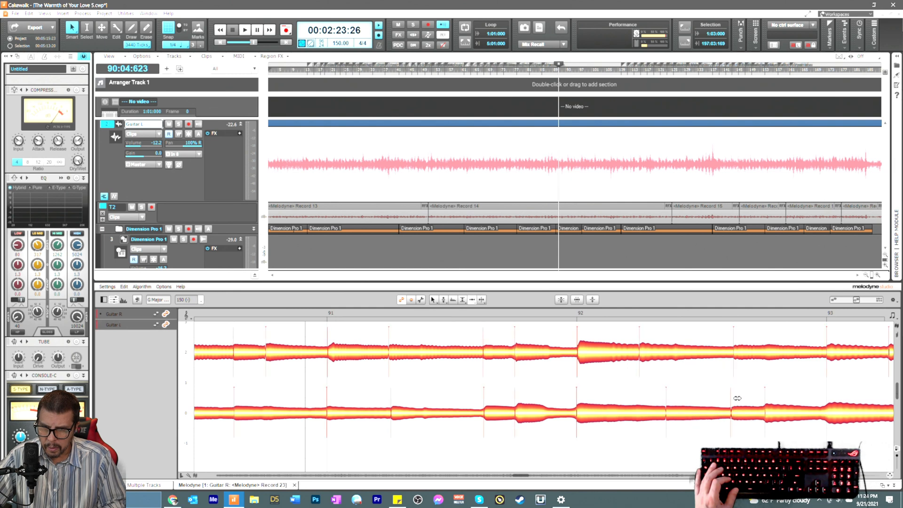
{"action": "left_click", "coordinate": [736, 412]}
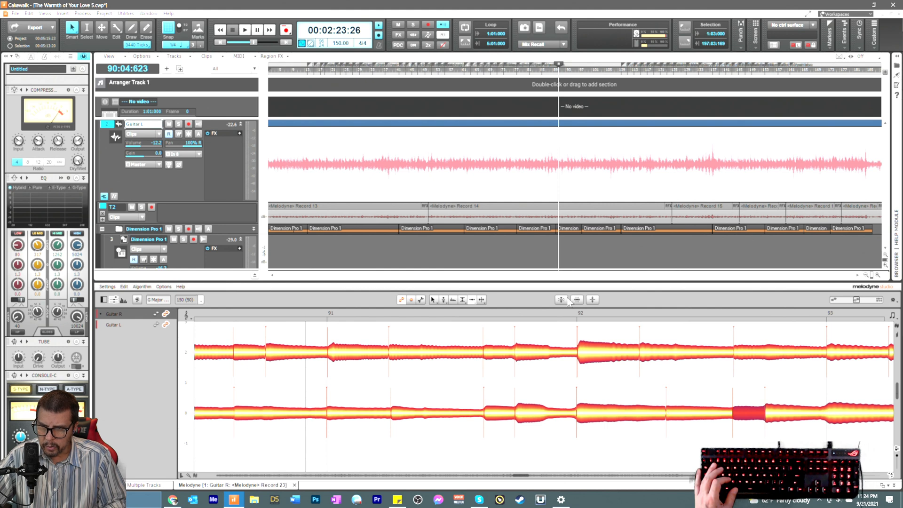
{"action": "left_click", "coordinate": [546, 312]}
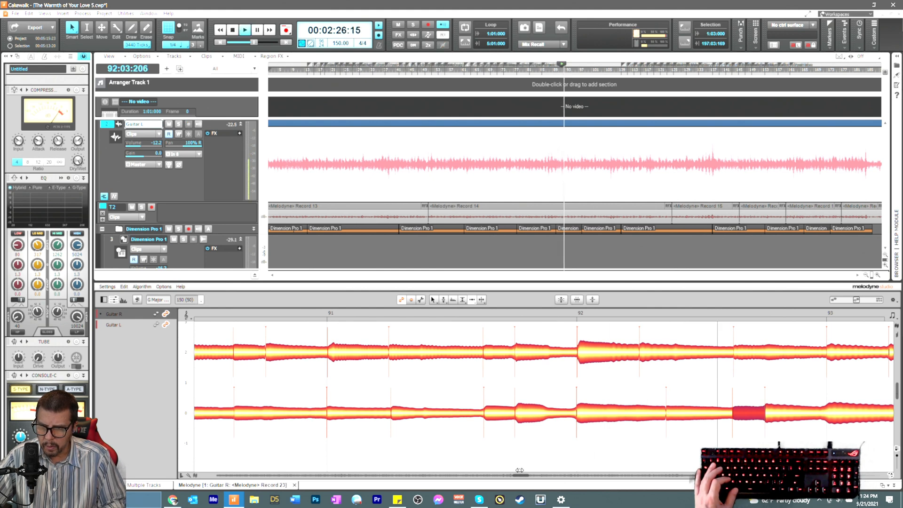
{"action": "key", "text": "space"}
Step: Separate the long Guitar R note at the start of bar 93 and change the split's separation type
{"action": "right_click", "coordinate": [650, 455]}
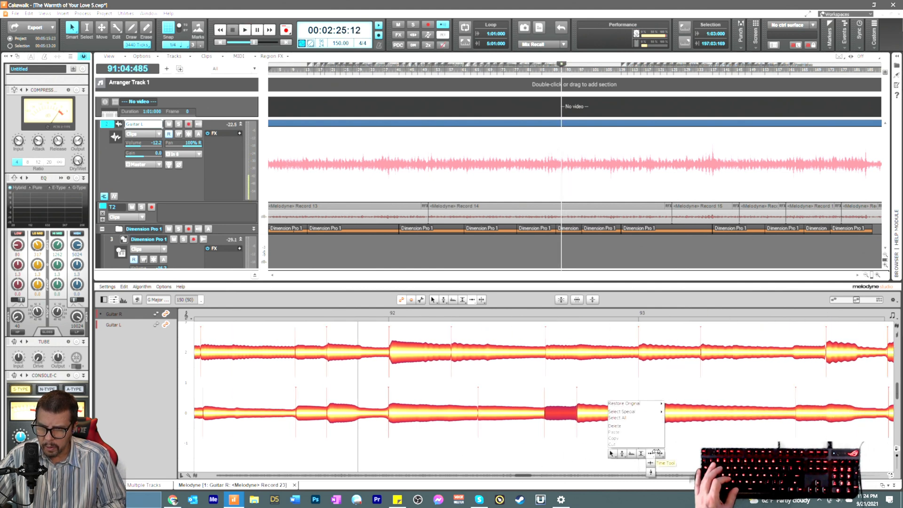
{"action": "left_click", "coordinate": [659, 454]}
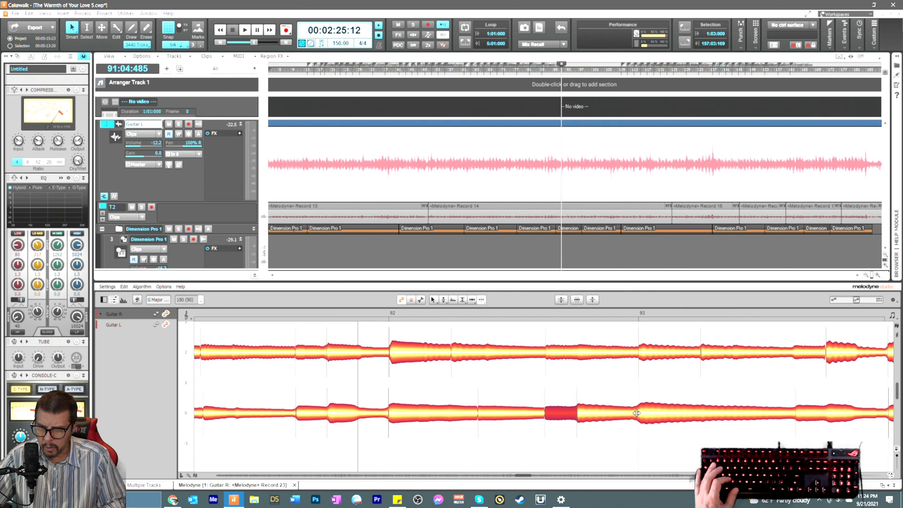
{"action": "left_click", "coordinate": [636, 413]}
{"action": "double_click", "coordinate": [637, 413]}
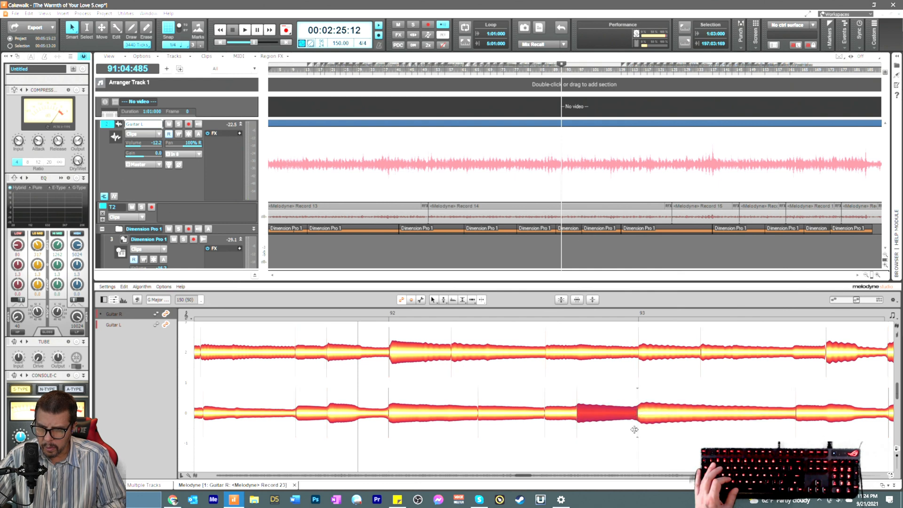
{"action": "right_click", "coordinate": [635, 430]}
{"action": "left_click", "coordinate": [637, 447]}
{"action": "double_click", "coordinate": [639, 432]}
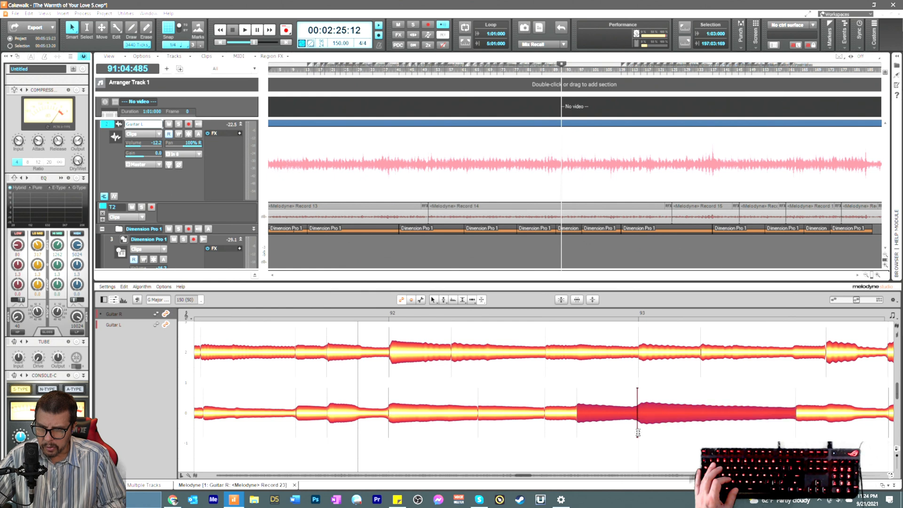
Step: With the Time tool, align the Guitar R note's start with Guitar L at bar 93, and play the passage back
{"action": "right_click", "coordinate": [613, 428]}
{"action": "left_click", "coordinate": [607, 424]}
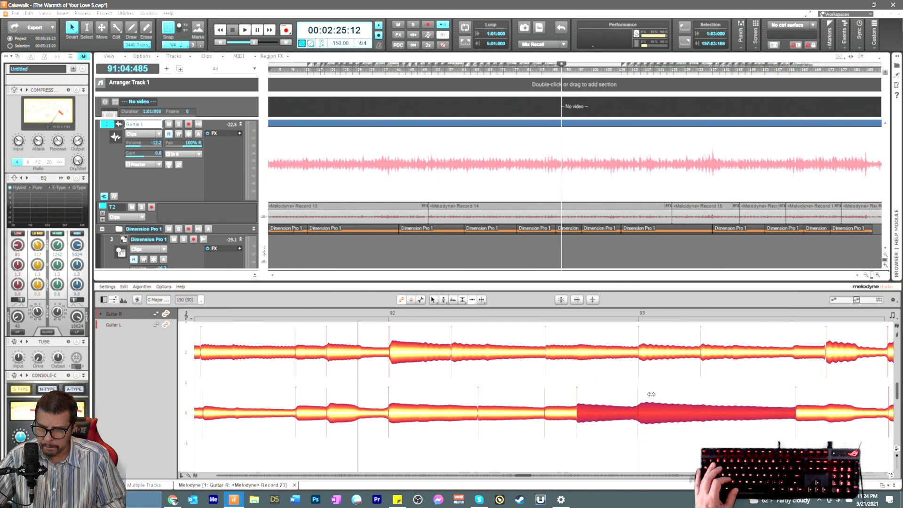
{"action": "left_click", "coordinate": [642, 412]}
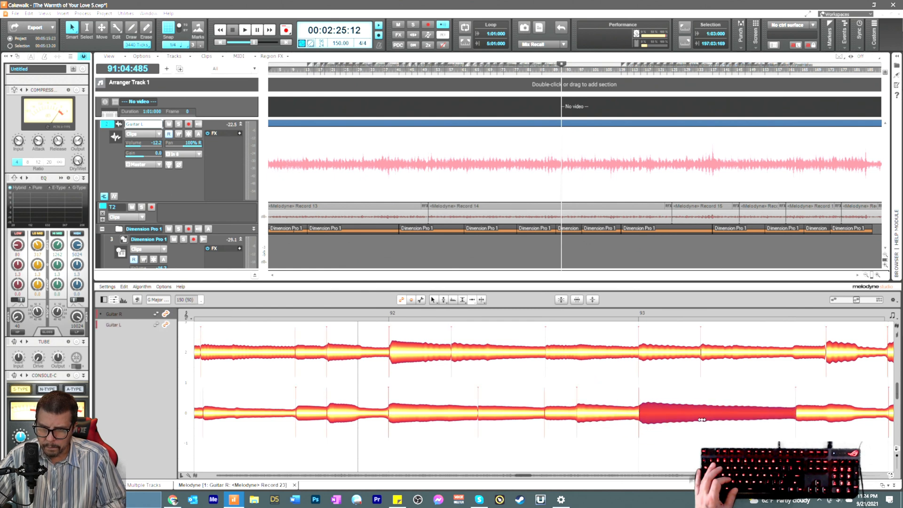
{"action": "key", "text": "space"}
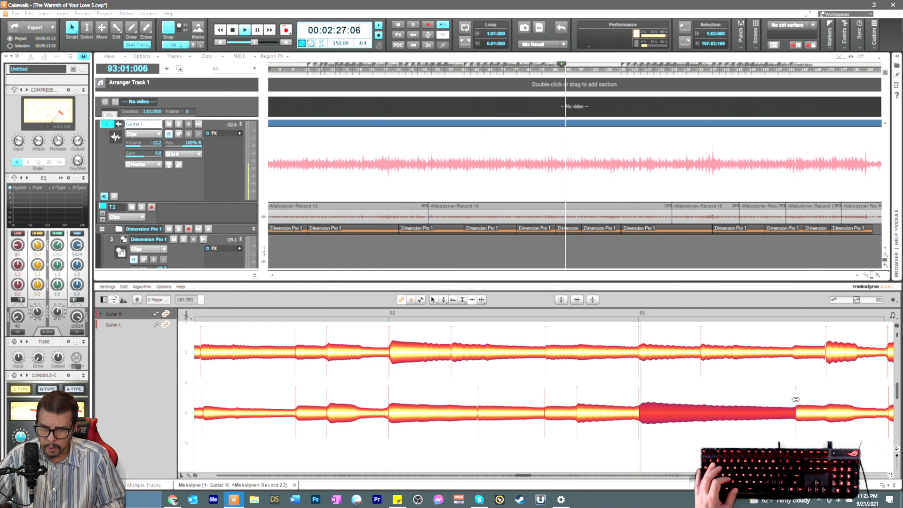
{"action": "key", "text": "space"}
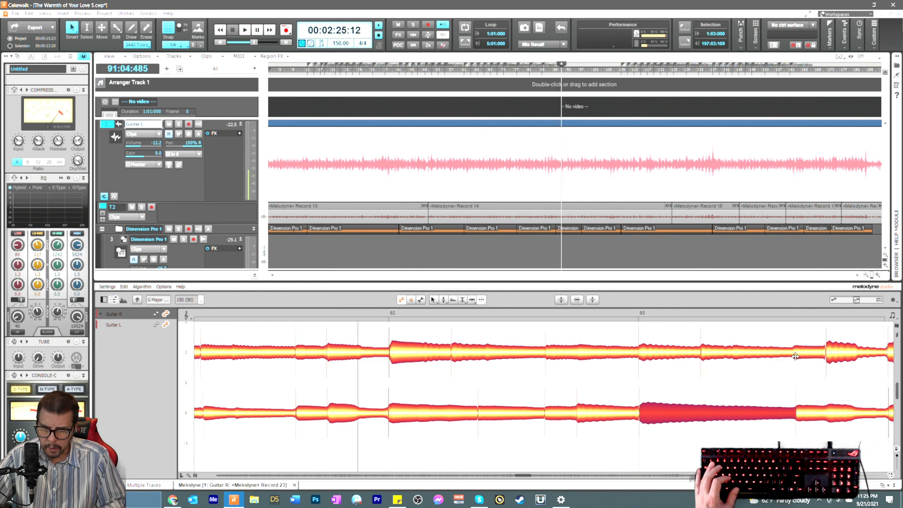
Step: Separate the Guitar L note in the second half of bar 93 near the Guitar R note start and change the split's separation type
{"action": "left_click", "coordinate": [792, 353]}
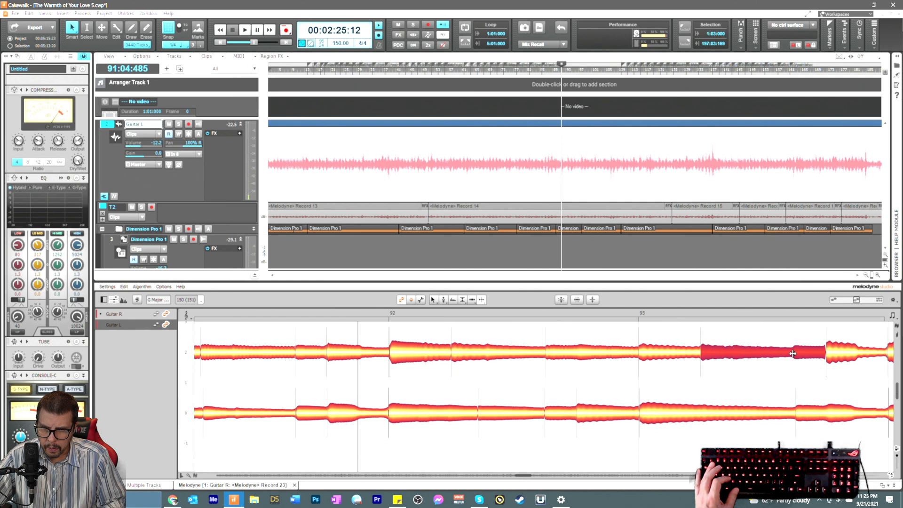
{"action": "double_click", "coordinate": [793, 353]}
{"action": "right_click", "coordinate": [793, 356]}
{"action": "left_click", "coordinate": [791, 383]}
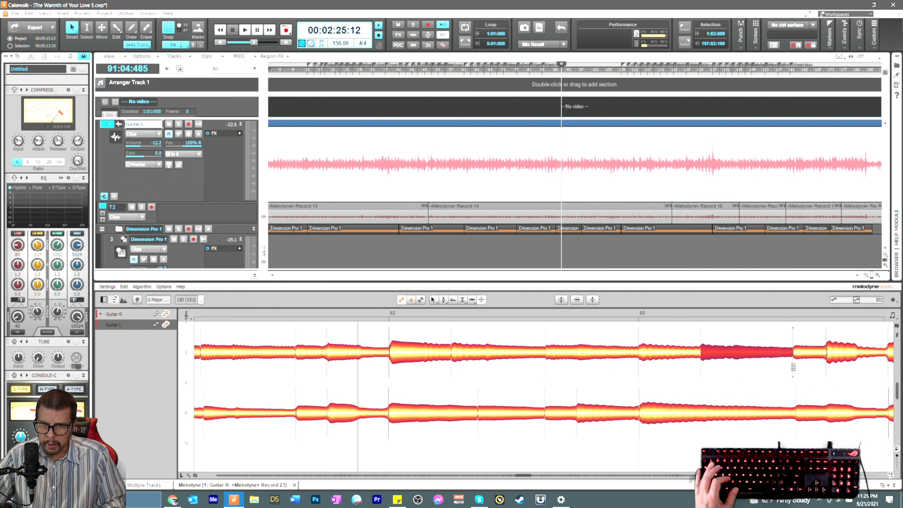
{"action": "left_click", "coordinate": [794, 367]}
Step: With the Time tool, align the separated Guitar L note in bar 93 with Guitar R, and move the Guitar L note at bar 94 slightly earlier
{"action": "right_click", "coordinate": [776, 366]}
{"action": "left_click", "coordinate": [767, 363]}
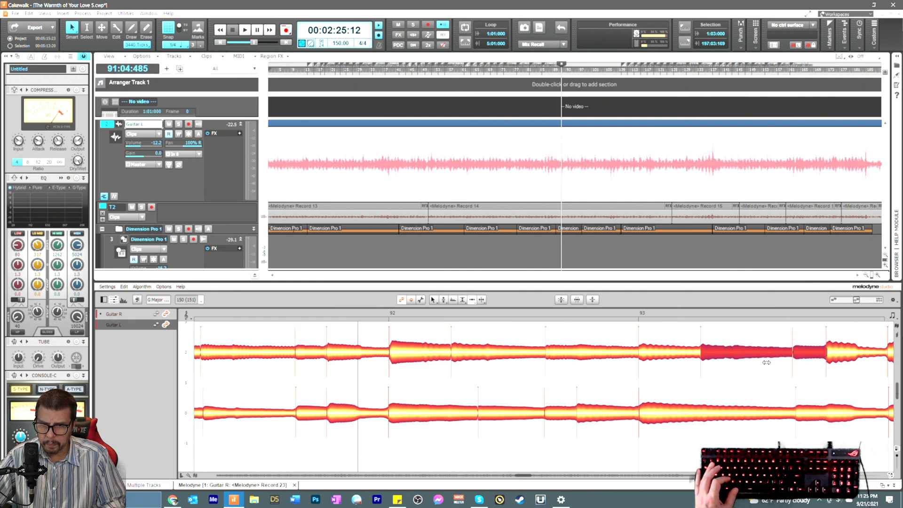
{"action": "left_click", "coordinate": [807, 378]}
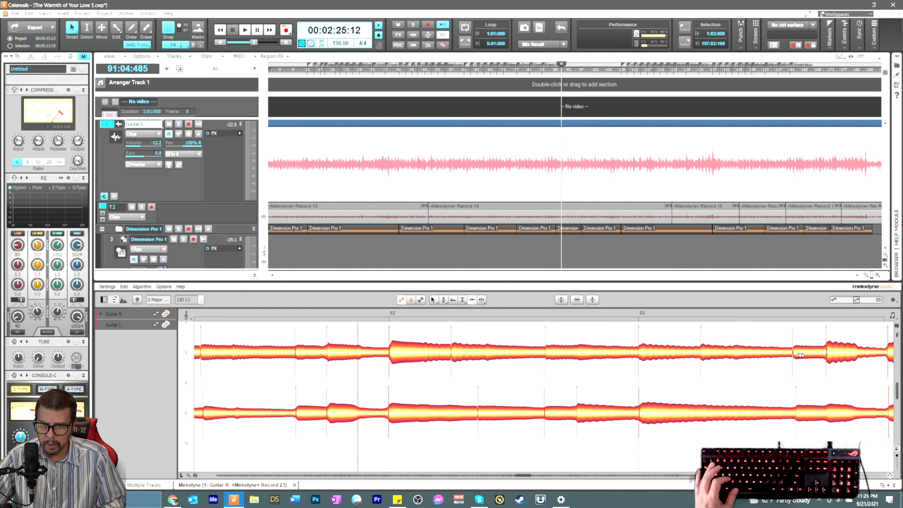
{"action": "left_click", "coordinate": [801, 354]}
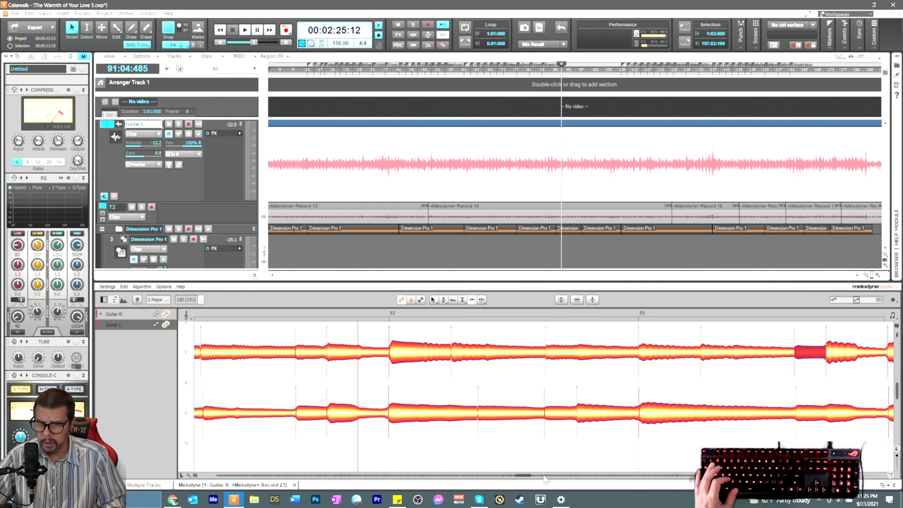
{"action": "left_click_drag", "start_coordinate": [523, 476], "coordinate": [526, 477]}
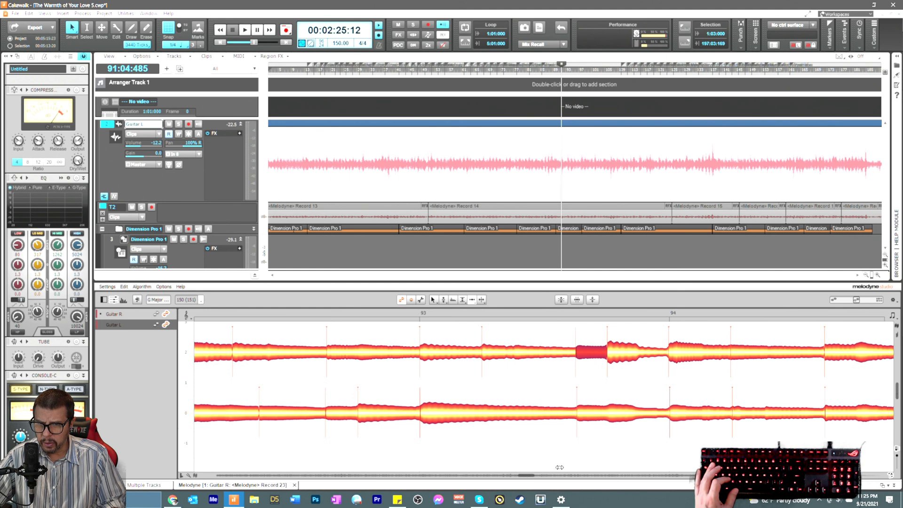
{"action": "left_click", "coordinate": [672, 354]}
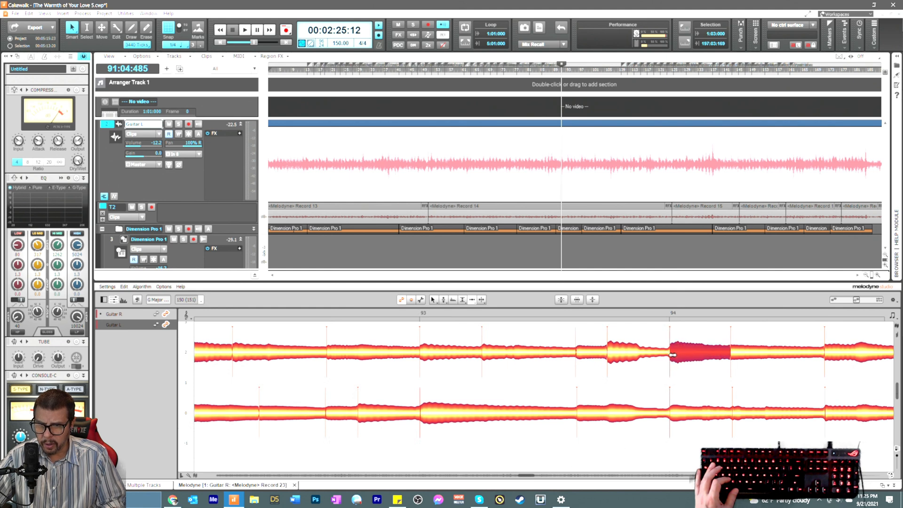
Step: Separate the last Guitar R note in bar 93 where the Guitar L note starts and change the split's separation type
{"action": "right_click", "coordinate": [621, 435]}
{"action": "left_click", "coordinate": [631, 435]}
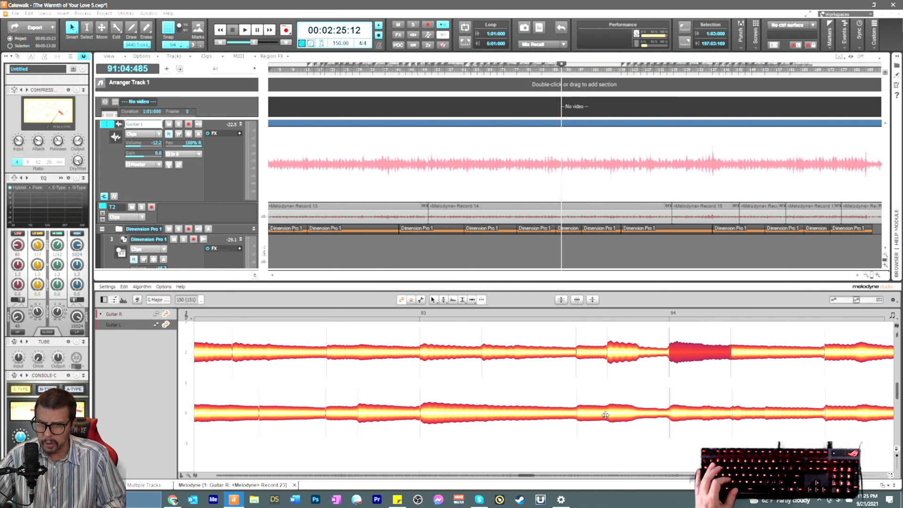
{"action": "double_click", "coordinate": [608, 414]}
{"action": "right_click", "coordinate": [610, 450]}
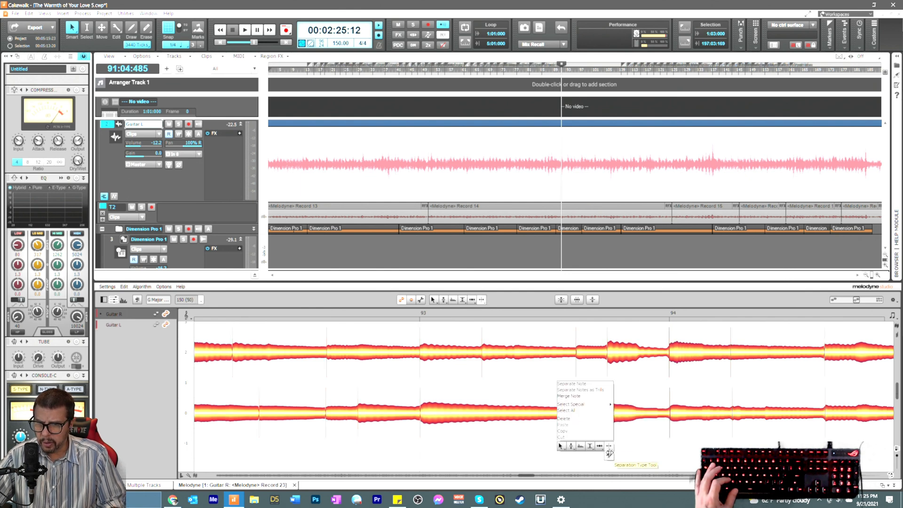
{"action": "left_click", "coordinate": [610, 452]}
{"action": "double_click", "coordinate": [607, 432]}
{"action": "right_click", "coordinate": [592, 436]}
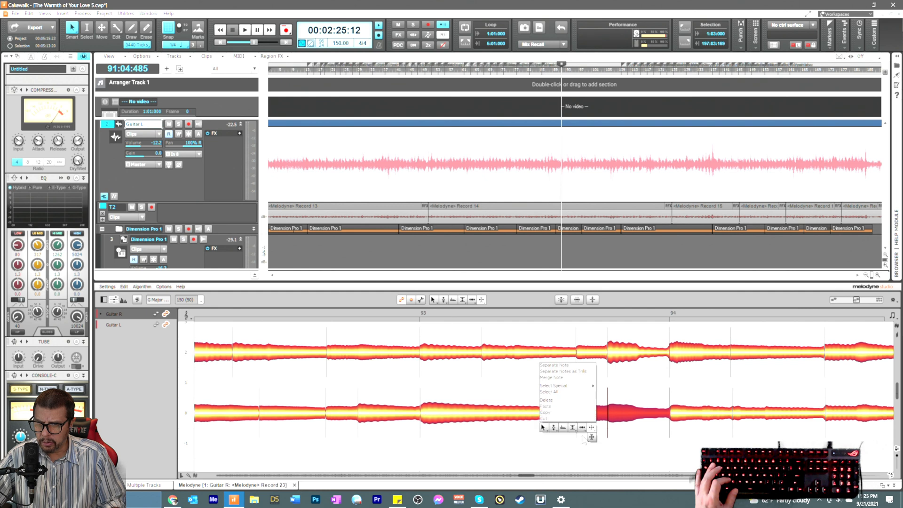
Step: With the Time tool, align the newly separated Guitar R note at the end of bar 93 with Guitar L
{"action": "left_click", "coordinate": [582, 436]}
{"action": "left_click", "coordinate": [613, 419]}
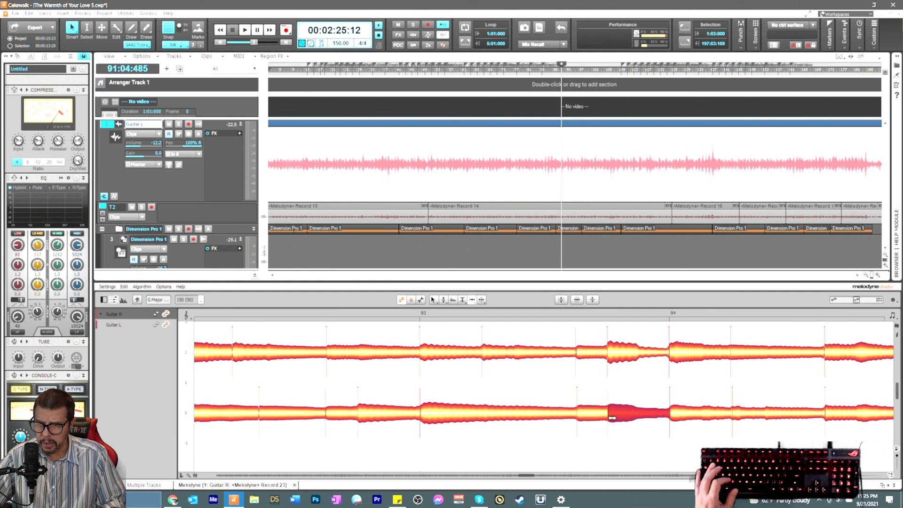
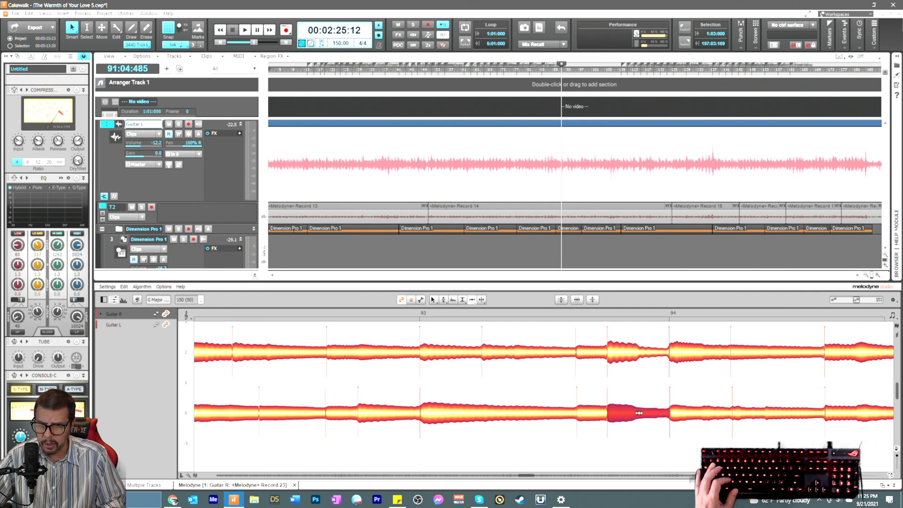
Step: Separate the Guitar R note between beats 2 and 3 of bar 94 and change the split's separation type
{"action": "right_click", "coordinate": [754, 424]}
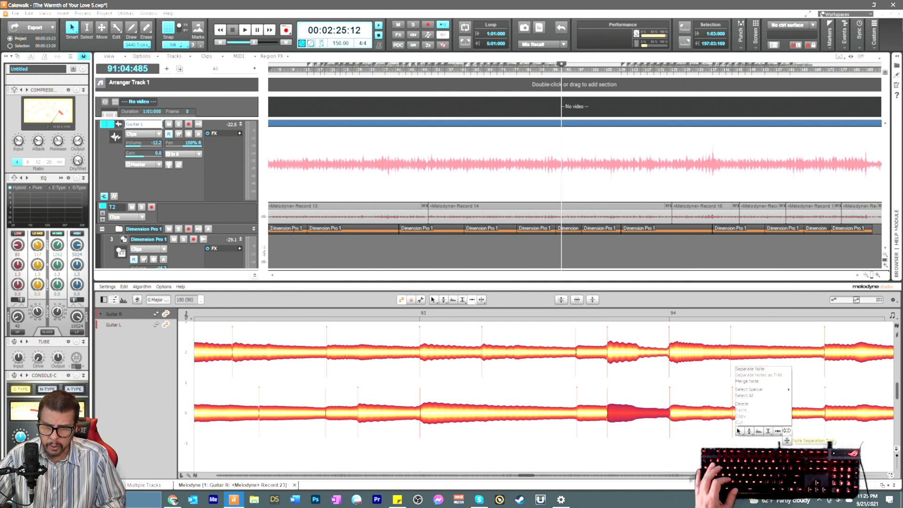
{"action": "left_click", "coordinate": [773, 417]}
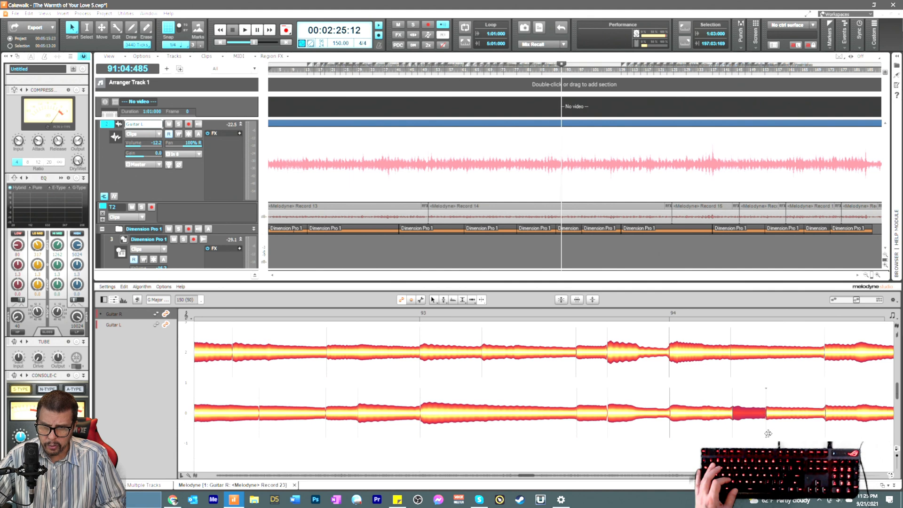
{"action": "right_click", "coordinate": [768, 433]}
{"action": "left_click", "coordinate": [767, 436]}
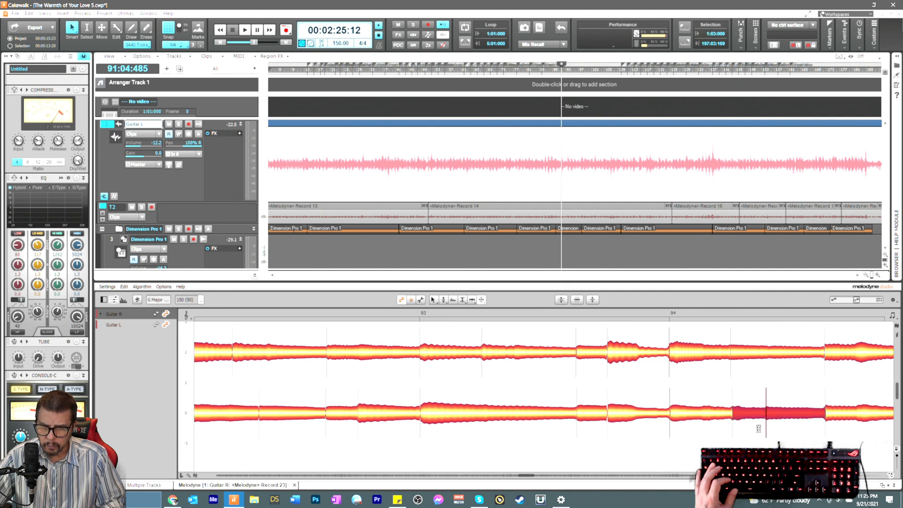
Step: With the Time tool, move the newly separated Guitar R note in bar 94 slightly earlier
{"action": "right_click", "coordinate": [759, 429]}
{"action": "left_click", "coordinate": [743, 415]}
{"action": "left_click", "coordinate": [751, 426]}
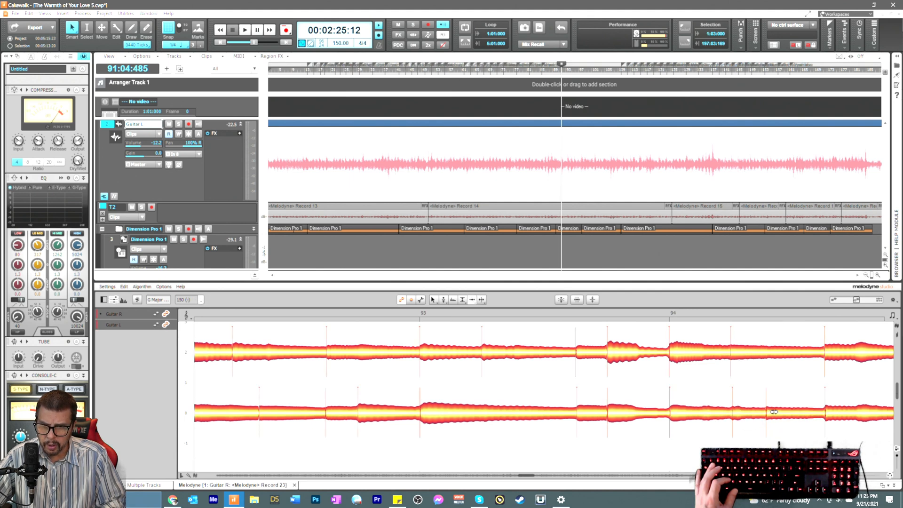
{"action": "left_click", "coordinate": [774, 413]}
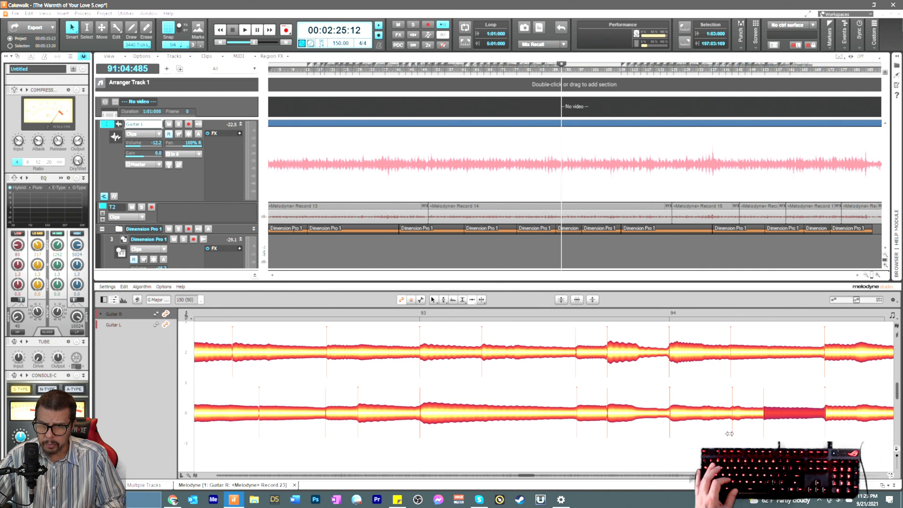
Step: Separate the Guitar L note in bar 95 where the Guitar R note starts and change the split's separation type
{"action": "left_click_drag", "start_coordinate": [527, 478], "coordinate": [532, 478]}
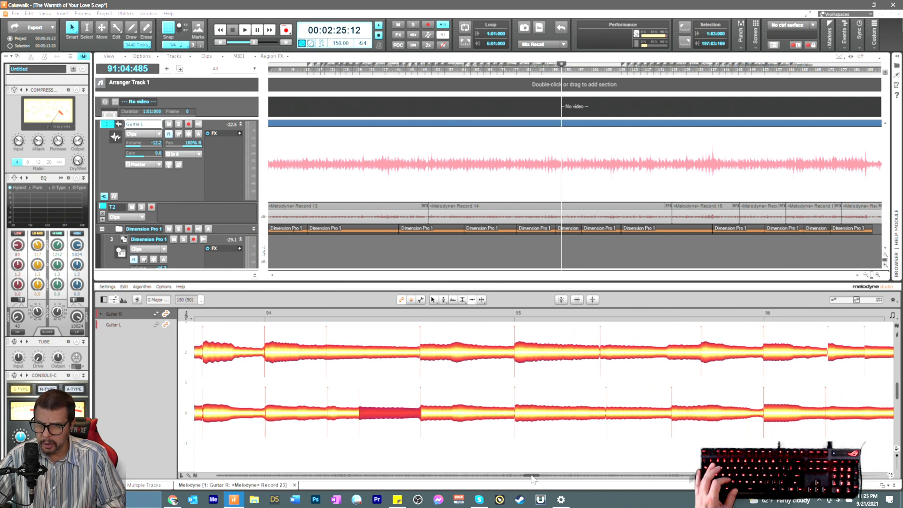
{"action": "right_click", "coordinate": [693, 383]}
{"action": "left_click", "coordinate": [698, 383]}
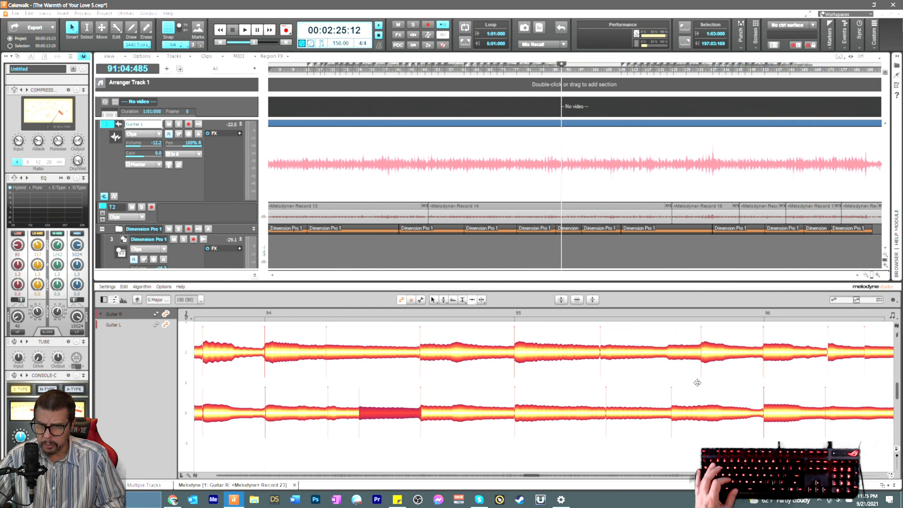
{"action": "left_click", "coordinate": [667, 356]}
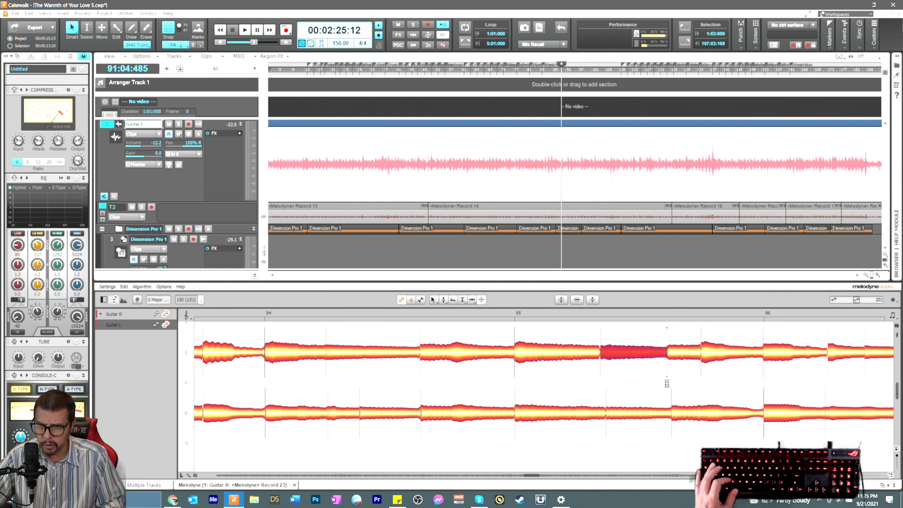
{"action": "left_click", "coordinate": [668, 373]}
Step: With the Time tool, nudge the Guitar L and Guitar R notes in the middle of bar 95 into alignment, and play the passage back
{"action": "right_click", "coordinate": [635, 368]}
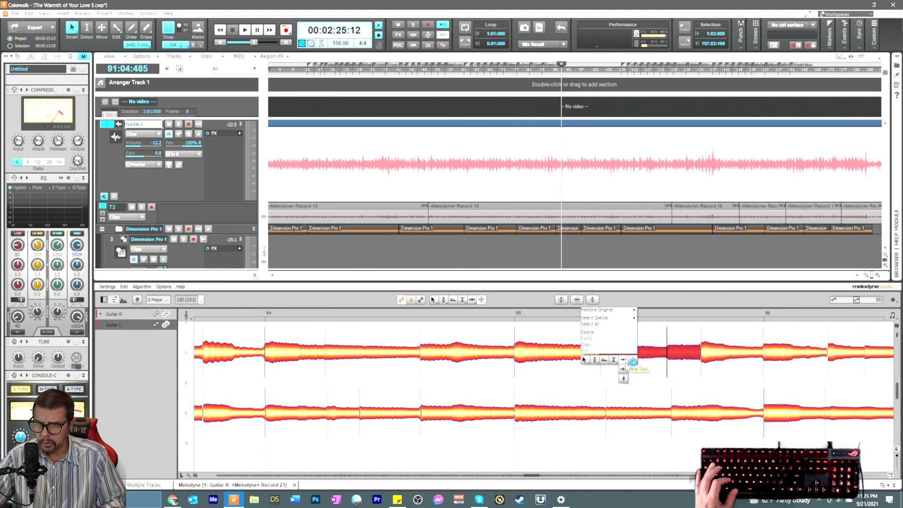
{"action": "left_click", "coordinate": [623, 369]}
{"action": "left_click_drag", "start_coordinate": [669, 355], "coordinate": [673, 355]}
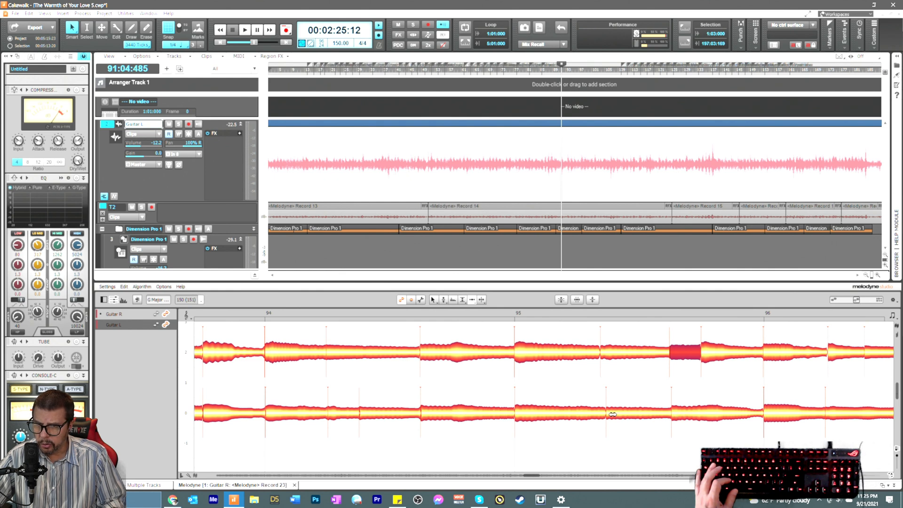
{"action": "left_click_drag", "start_coordinate": [613, 414], "coordinate": [615, 415]}
{"action": "left_click_drag", "start_coordinate": [606, 355], "coordinate": [607, 355]}
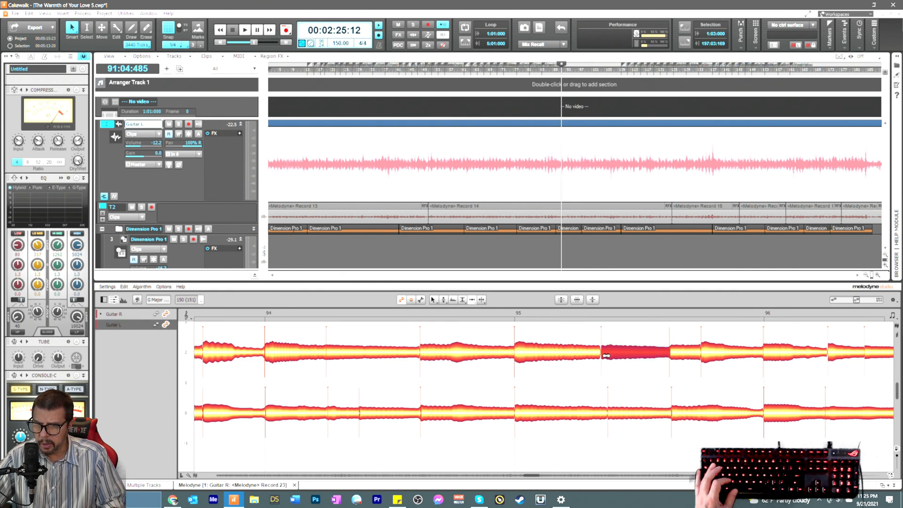
{"action": "key", "text": "space"}
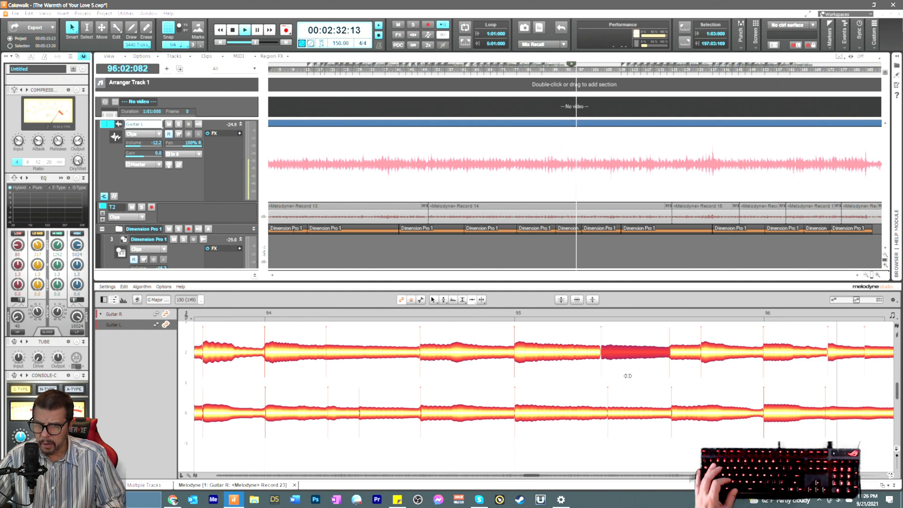
{"action": "key", "text": "space"}
Step: Adjust the start times of the Guitar L and Guitar R notes in bar 96 so both tracks line up, and play the passage back
{"action": "left_click", "coordinate": [829, 361]}
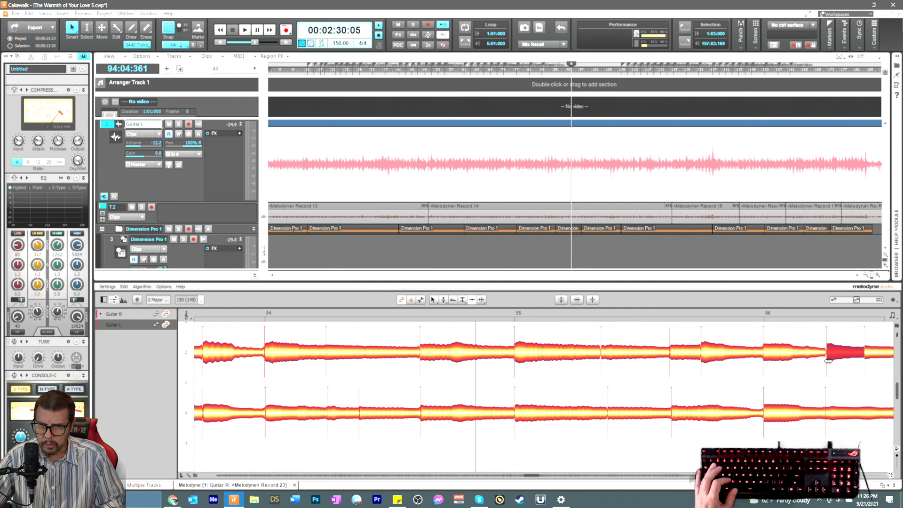
{"action": "scroll", "coordinate": [534, 477], "scroll_direction": "right", "scroll_amount": 3}
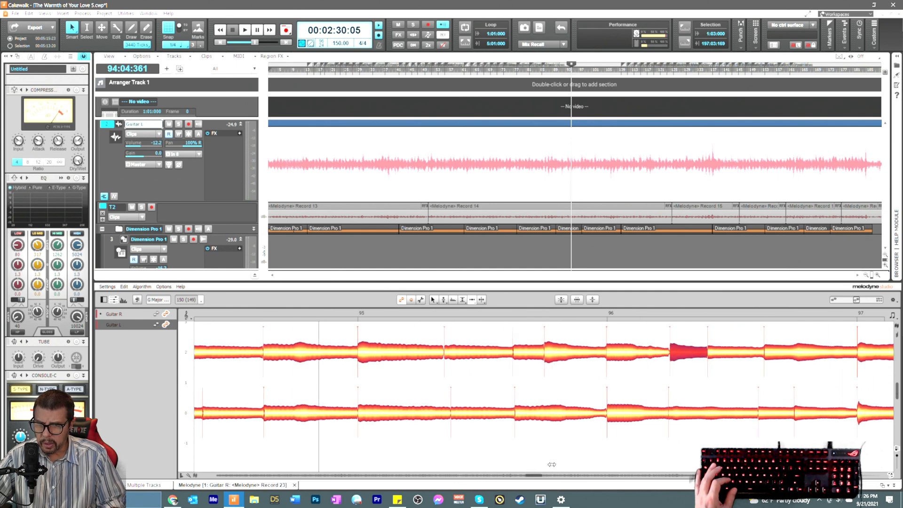
{"action": "left_click", "coordinate": [712, 354]}
{"action": "left_click_drag", "start_coordinate": [711, 354], "coordinate": [708, 354]}
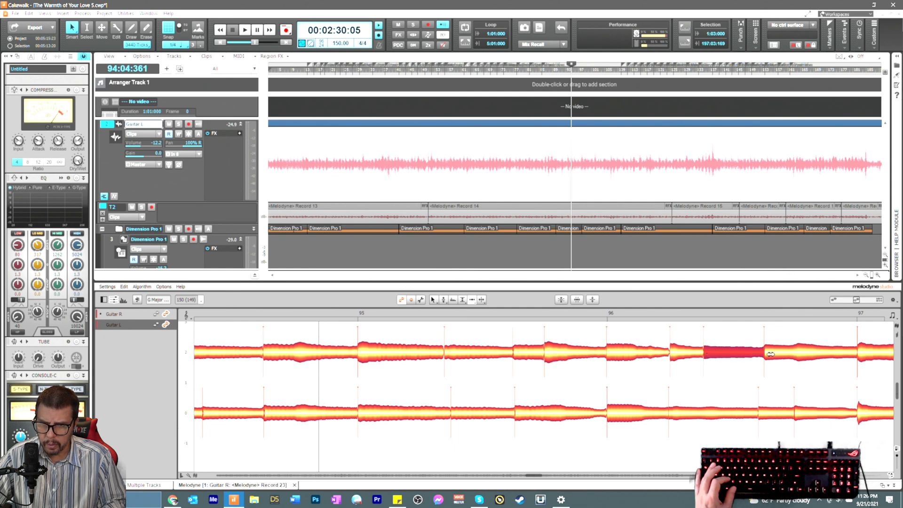
{"action": "left_click", "coordinate": [765, 409]}
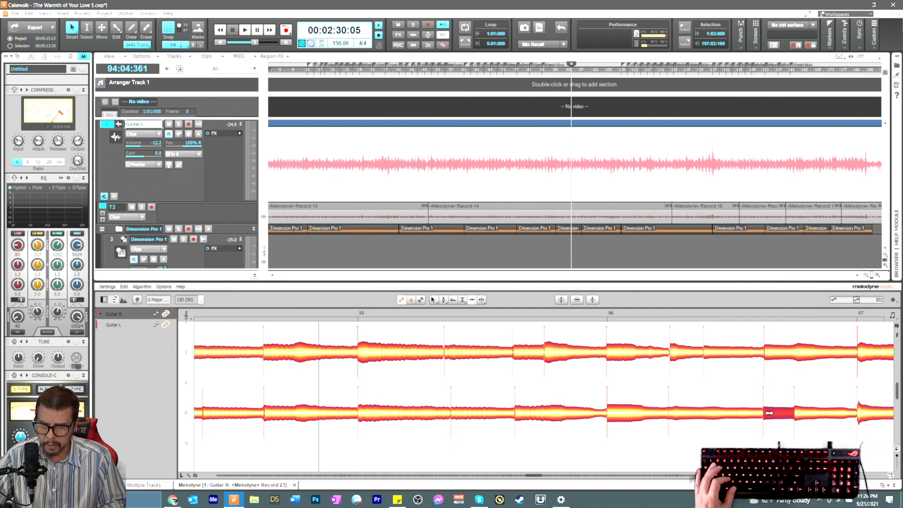
{"action": "key", "text": "space"}
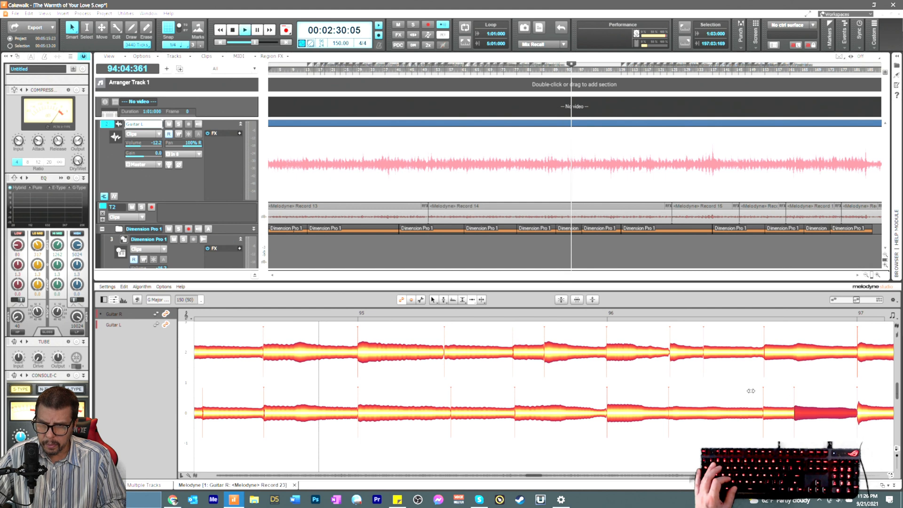
{"action": "left_click", "coordinate": [616, 355]}
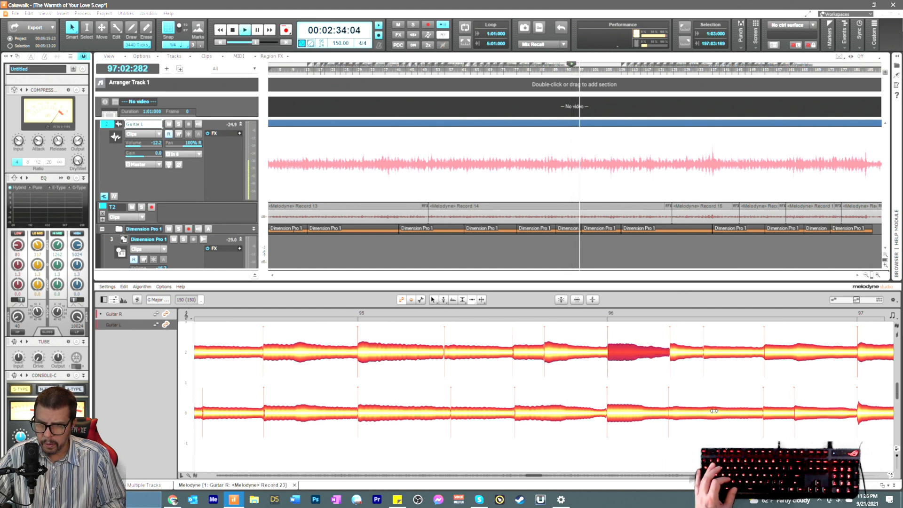
{"action": "key", "text": "space"}
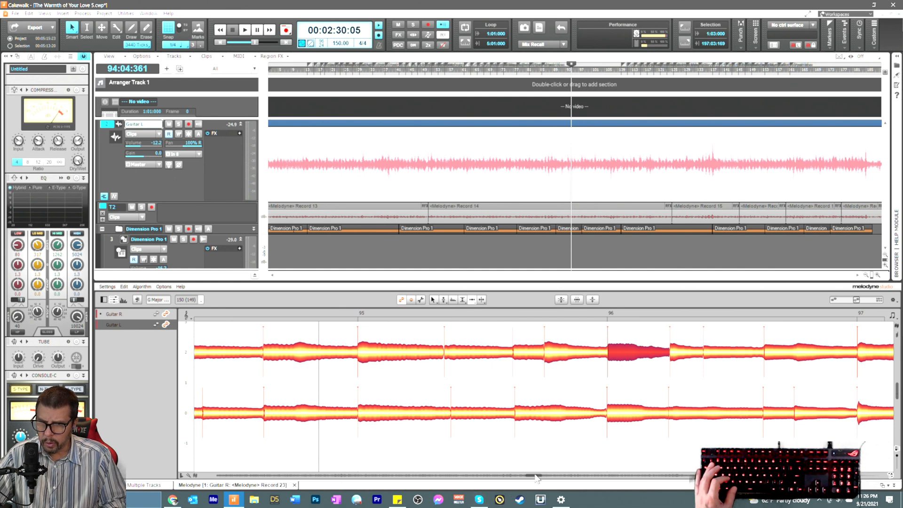
Step: Move the late Guitar R and Guitar L notes in bar 97 and the last Guitar R note in bar 98 slightly earlier, checking with playback
{"action": "left_click_drag", "start_coordinate": [536, 477], "coordinate": [541, 478]}
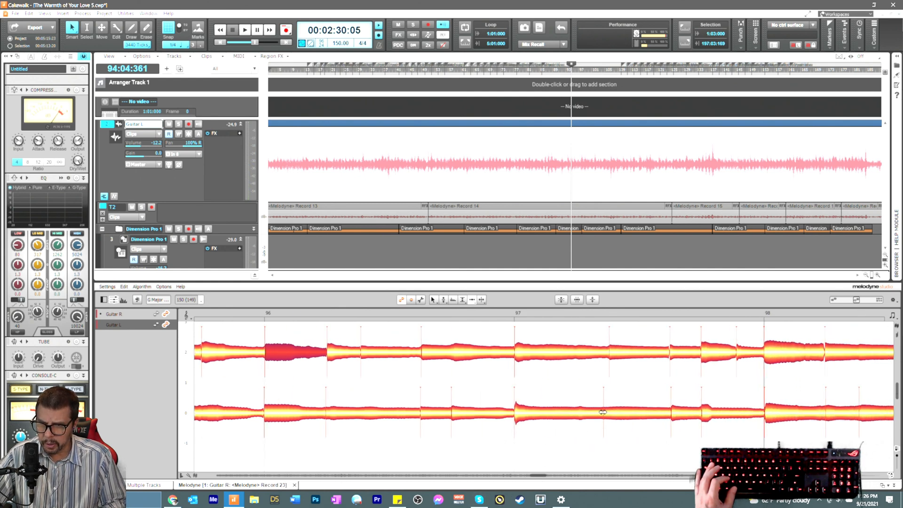
{"action": "left_click", "coordinate": [677, 413]}
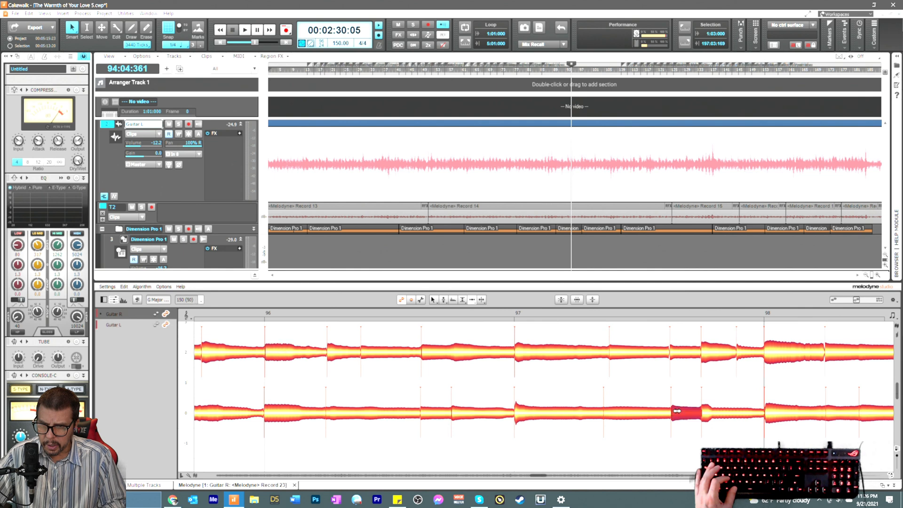
{"action": "left_click_drag", "start_coordinate": [678, 413], "coordinate": [676, 413]}
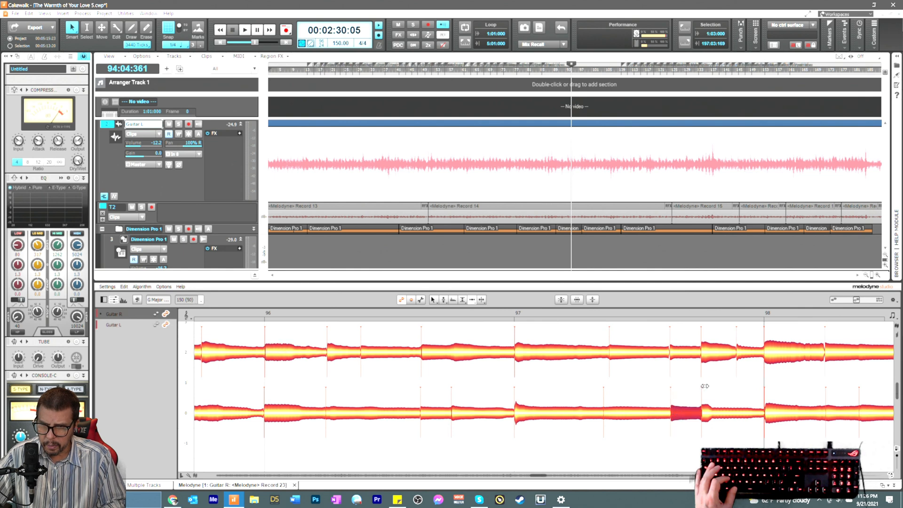
{"action": "left_click_drag", "start_coordinate": [738, 354], "coordinate": [735, 355]}
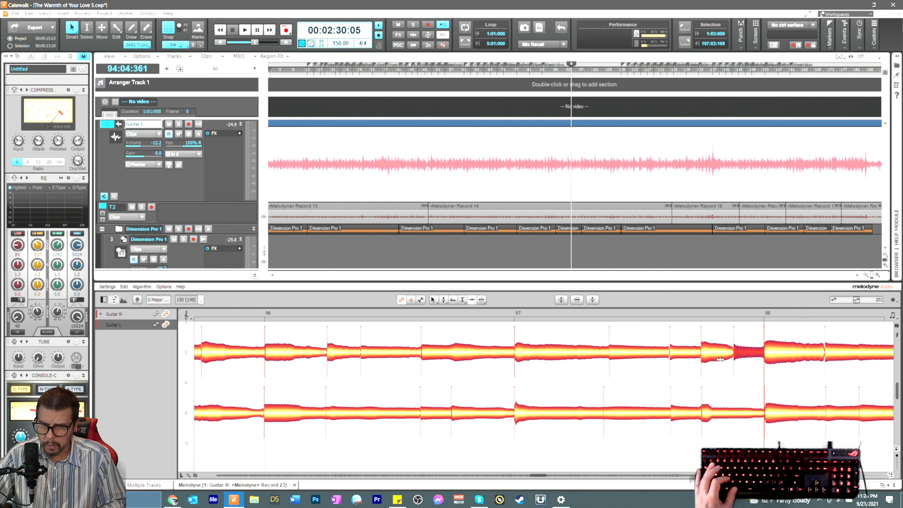
{"action": "left_click", "coordinate": [482, 312]}
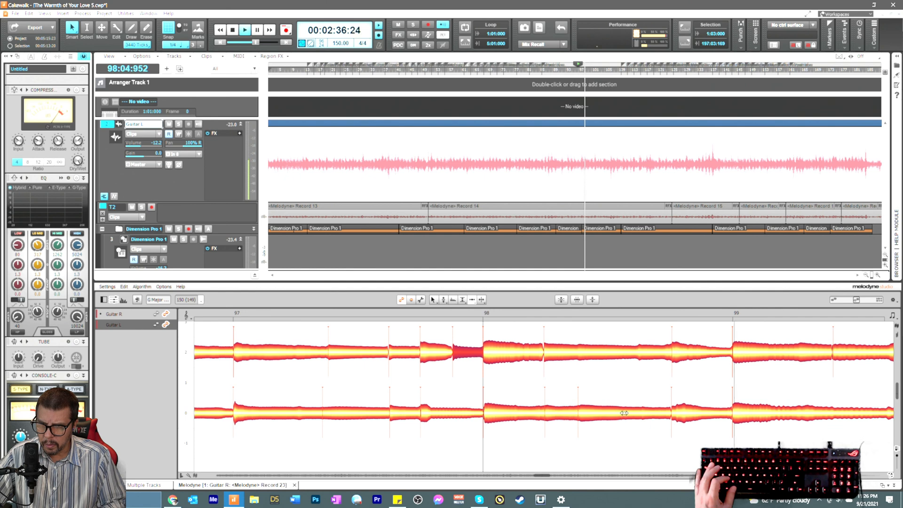
{"action": "key", "text": "space"}
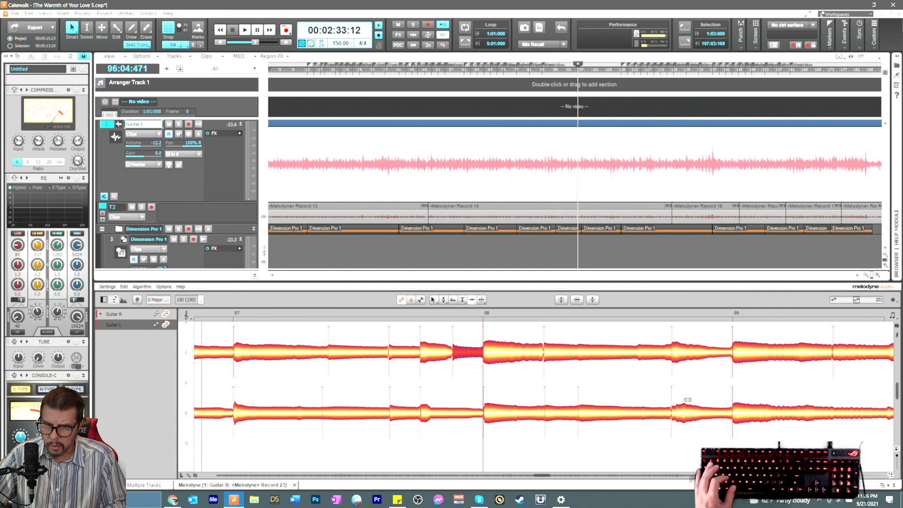
{"action": "left_click", "coordinate": [679, 411]}
{"action": "key", "text": "space"}
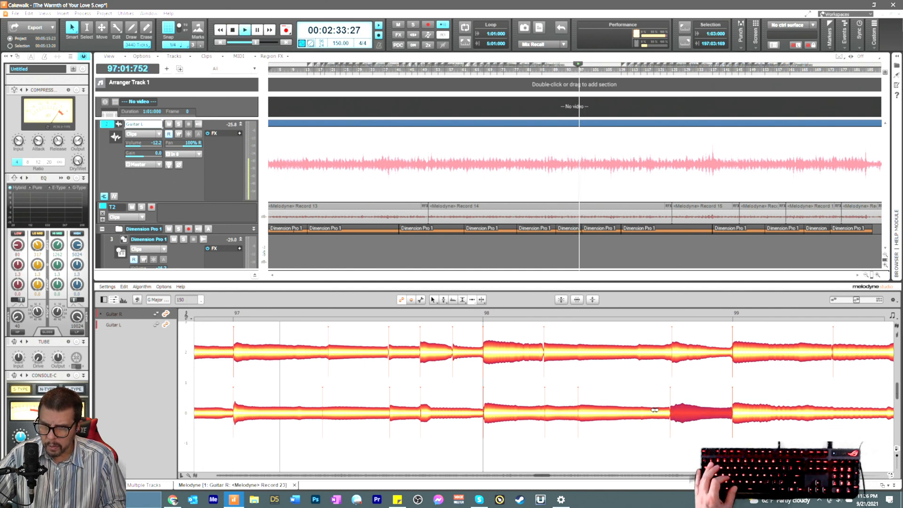
Step: Stop playback and, in the second half of bar 98, separate the Guitar L note at two points and the Guitar R note at one
{"action": "right_click", "coordinate": [638, 387]}
{"action": "left_click", "coordinate": [637, 396]}
{"action": "key", "text": "space"}
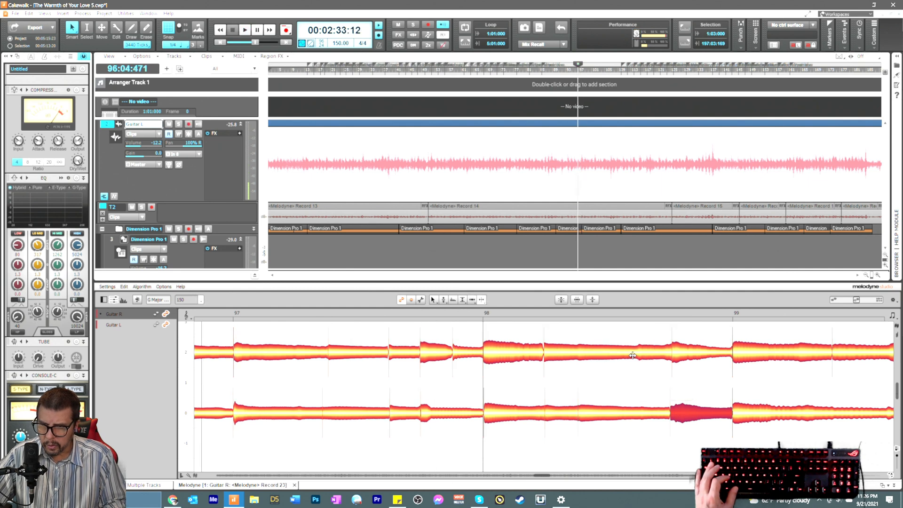
{"action": "double_click", "coordinate": [637, 355]}
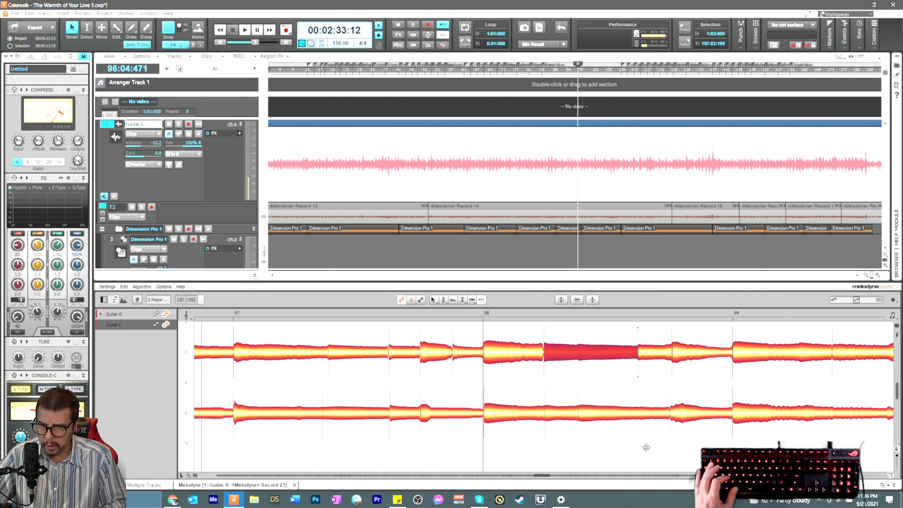
{"action": "double_click", "coordinate": [641, 420]}
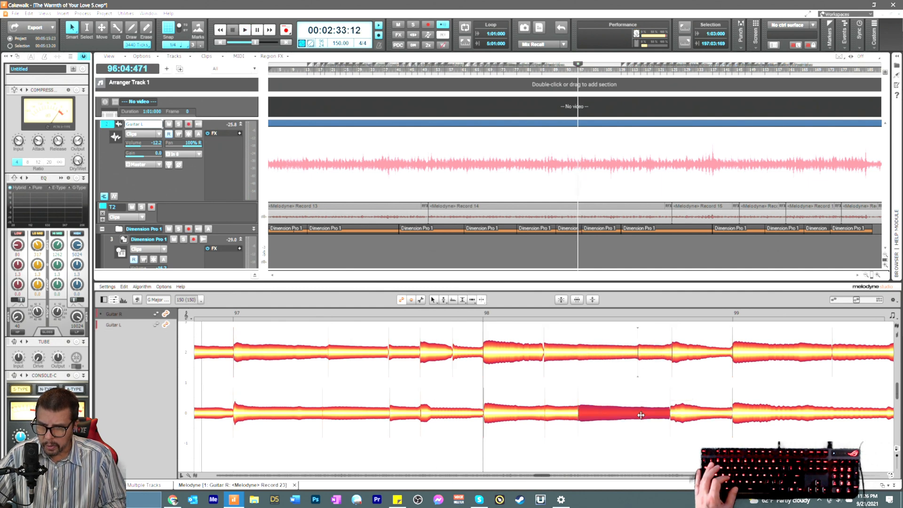
{"action": "left_click", "coordinate": [579, 358]}
{"action": "double_click", "coordinate": [579, 358]}
Step: Change the separation type of the two new Guitar L splits and the new Guitar R split in bar 98
{"action": "right_click", "coordinate": [585, 397]}
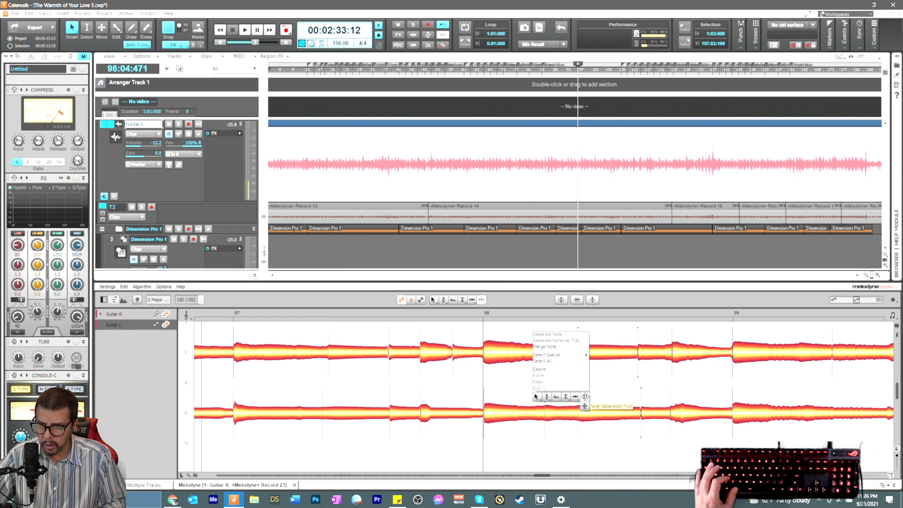
{"action": "left_click", "coordinate": [585, 398]}
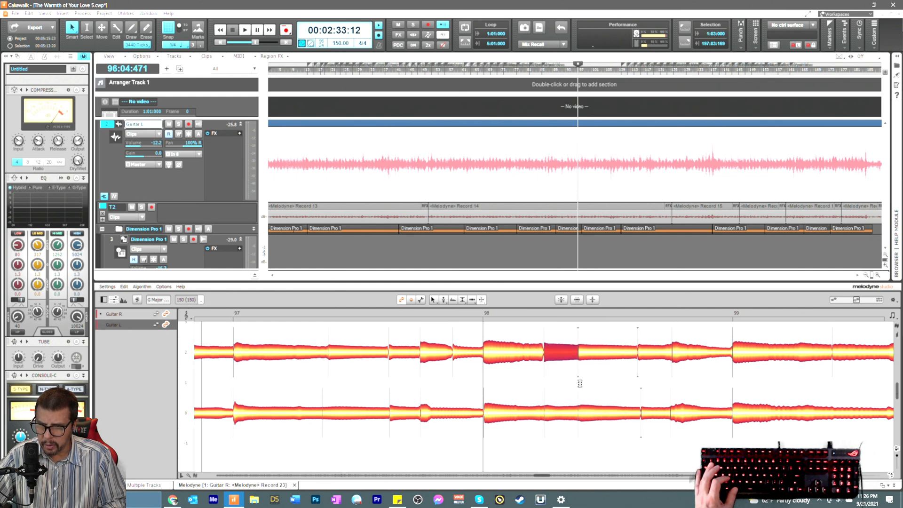
{"action": "double_click", "coordinate": [579, 371]}
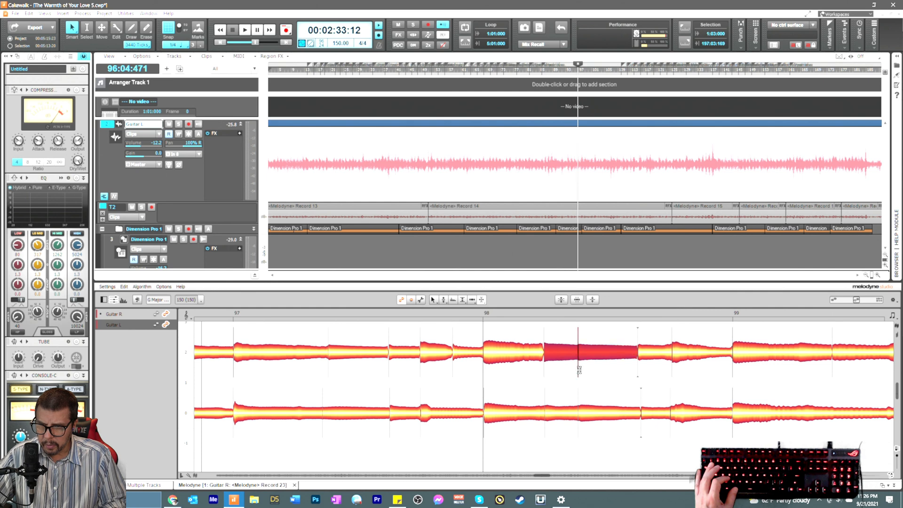
{"action": "double_click", "coordinate": [638, 372]}
{"action": "double_click", "coordinate": [641, 398]}
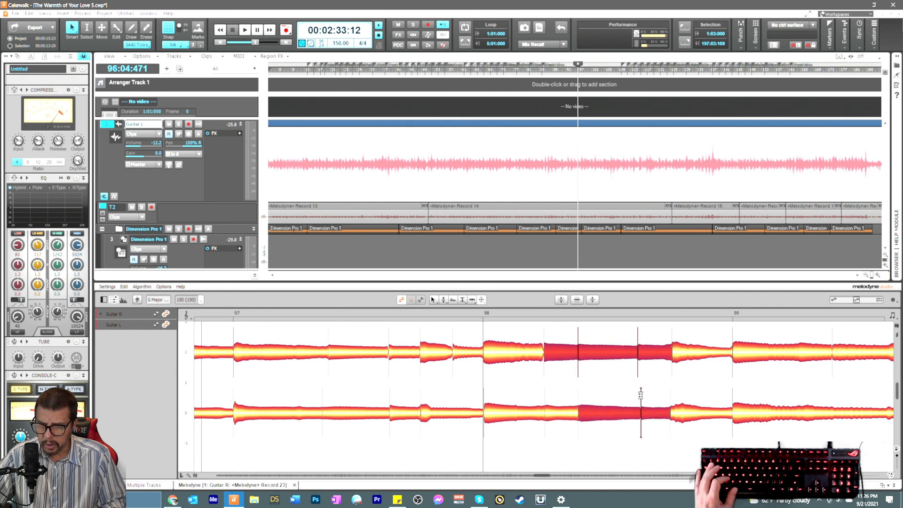
Step: Align the starts of the newly split Guitar L and Guitar R notes in bar 98, and play back from the end of bar 97
{"action": "right_click", "coordinate": [592, 388]}
{"action": "left_click", "coordinate": [583, 378]}
{"action": "left_click", "coordinate": [586, 379]}
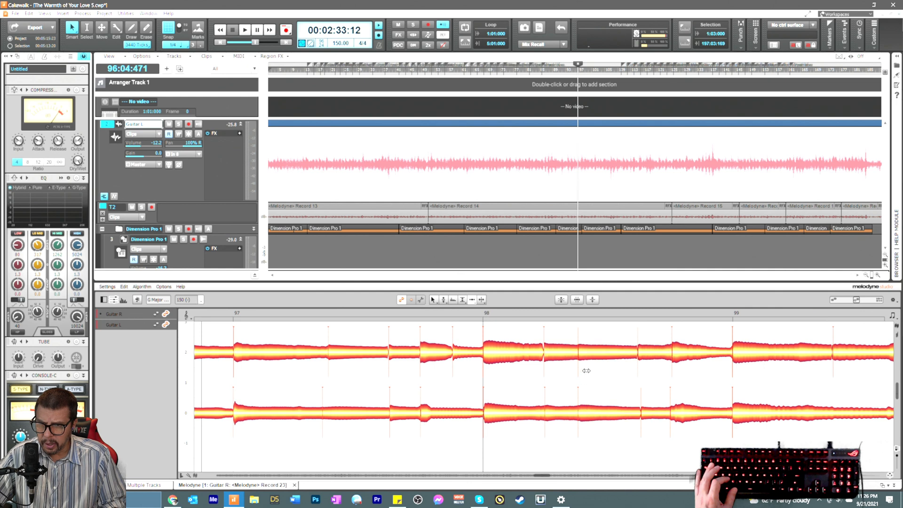
{"action": "left_click", "coordinate": [583, 358]}
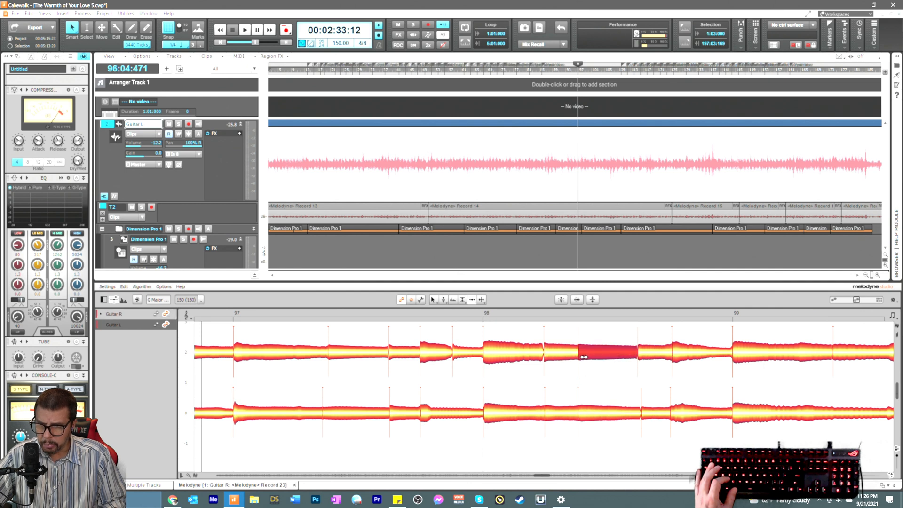
{"action": "left_click", "coordinate": [640, 357]}
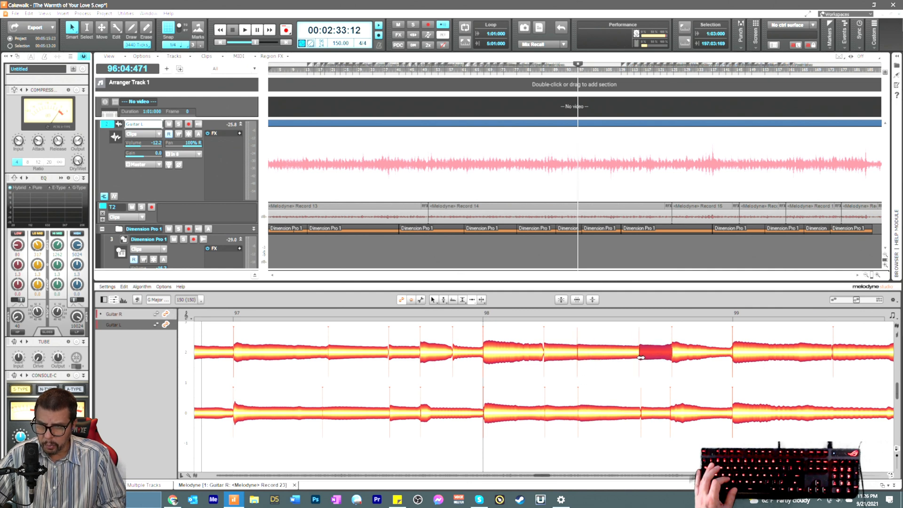
{"action": "left_click", "coordinate": [646, 411]}
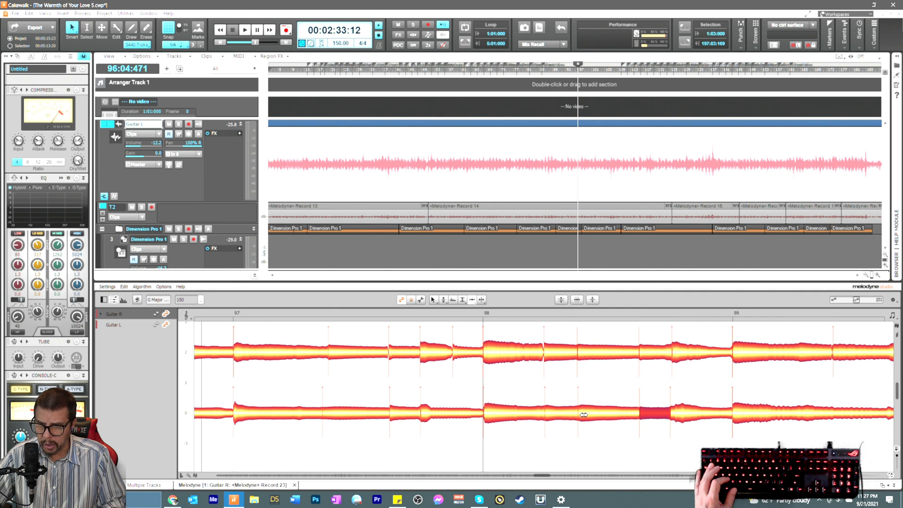
{"action": "left_click", "coordinate": [471, 319]}
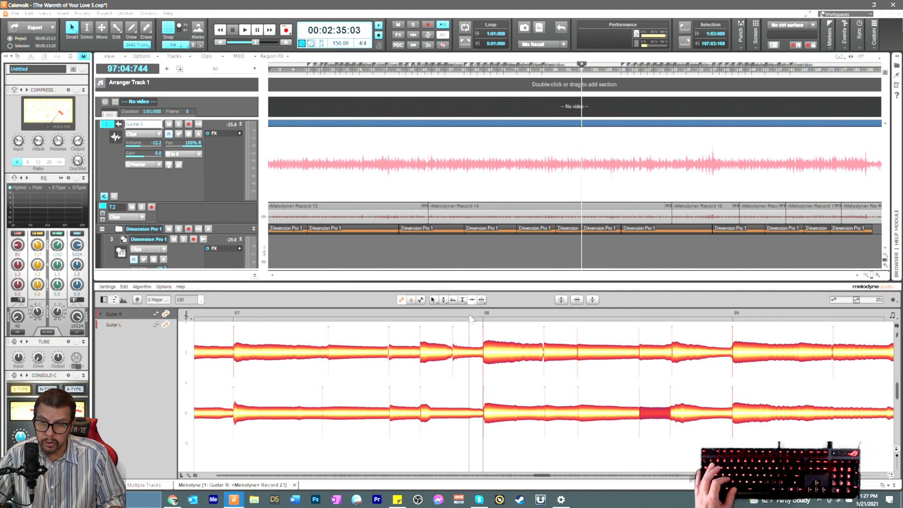
{"action": "key", "text": "space"}
{"action": "key", "text": "space"}
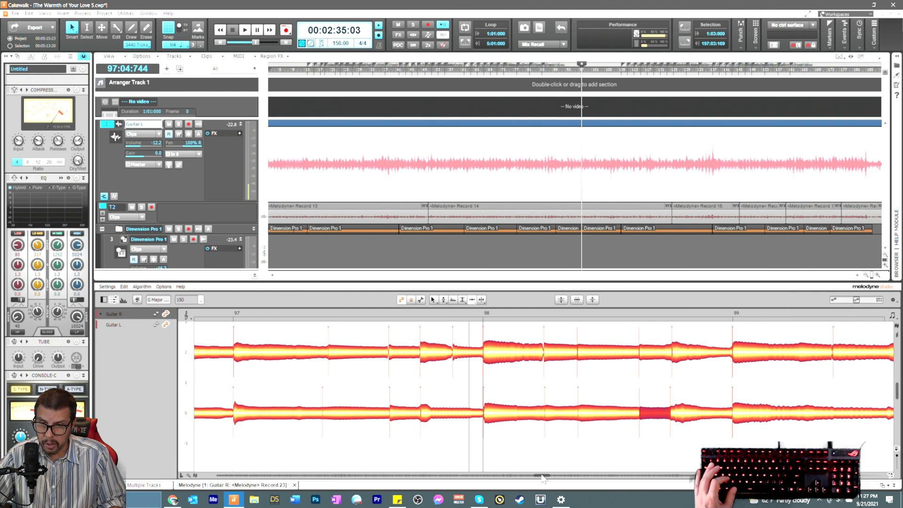
Step: Separate the Guitar L and Guitar R notes at the same point in the second half of bar 99 and change both splits' separation type
{"action": "left_click_drag", "start_coordinate": [542, 475], "coordinate": [544, 475]}
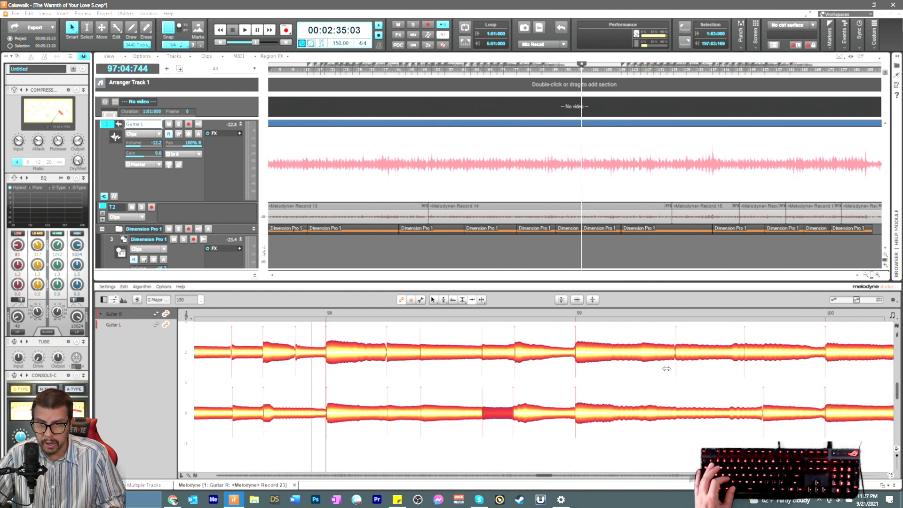
{"action": "right_click", "coordinate": [755, 434]}
{"action": "left_click", "coordinate": [756, 434]}
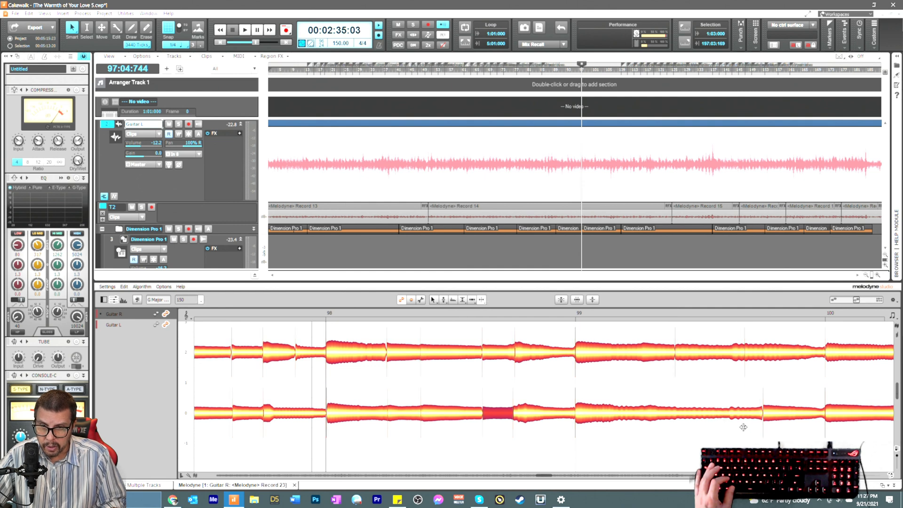
{"action": "left_click", "coordinate": [731, 352]}
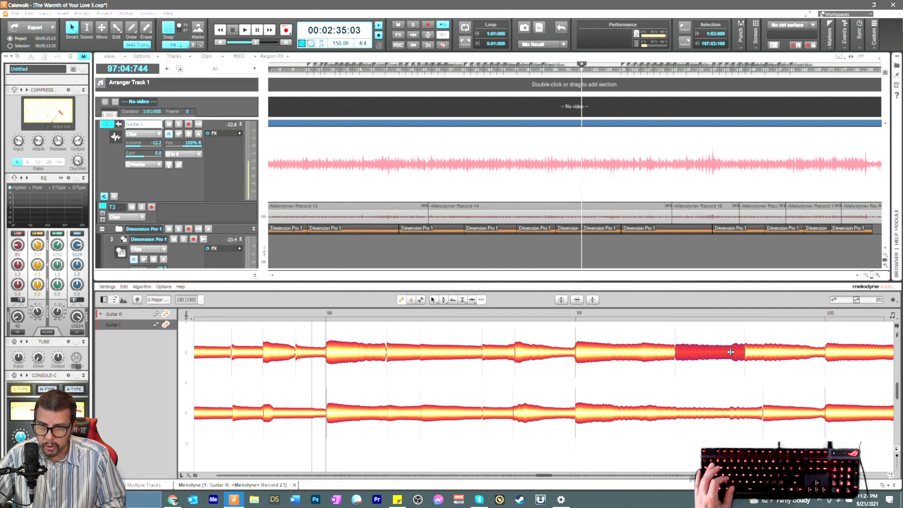
{"action": "left_click", "coordinate": [732, 354]}
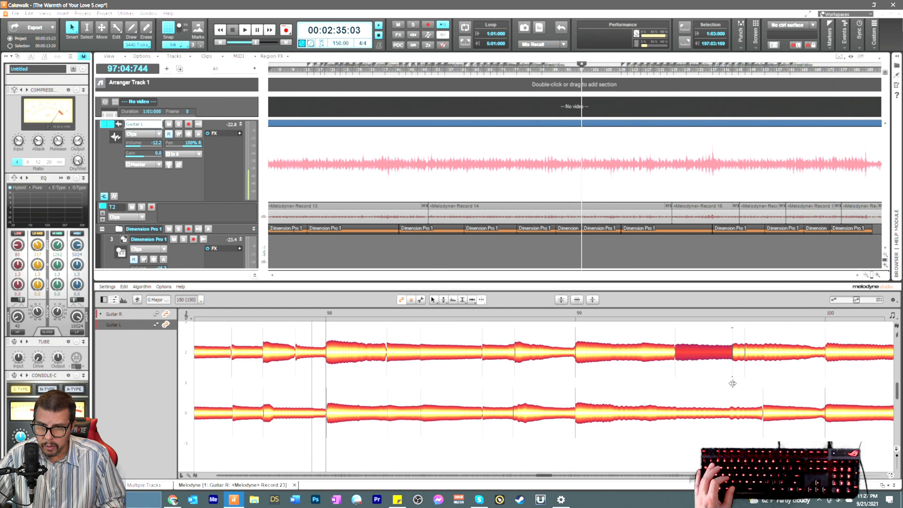
{"action": "left_click", "coordinate": [728, 416]}
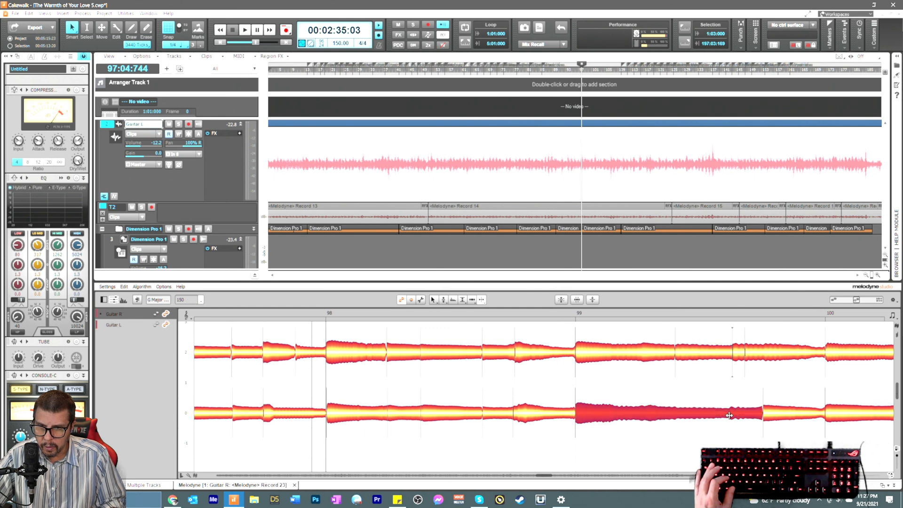
{"action": "left_click", "coordinate": [733, 372], "text": "shift"}
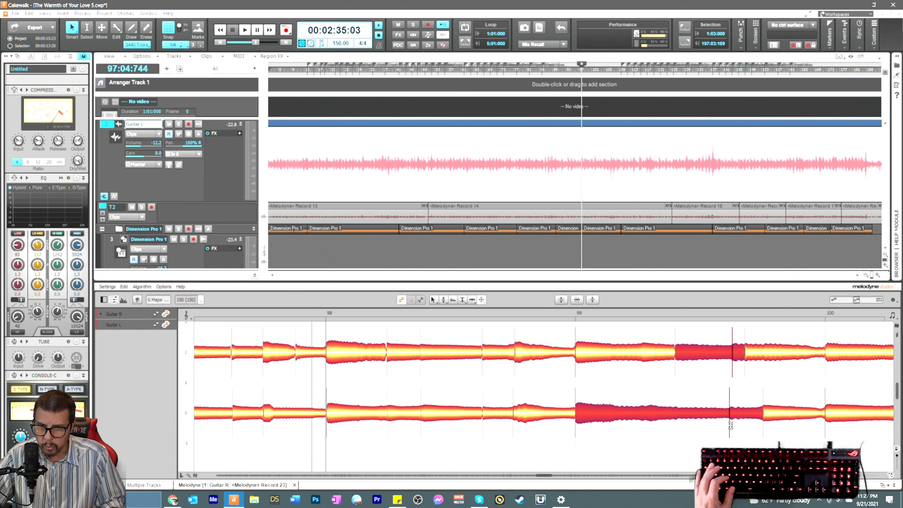
Step: Align the newly split Guitar R and Guitar L note starts in bar 99, and move the preceding mid-bar Guitar L note slightly earlier
{"action": "right_click", "coordinate": [708, 440]}
{"action": "left_click", "coordinate": [706, 429]}
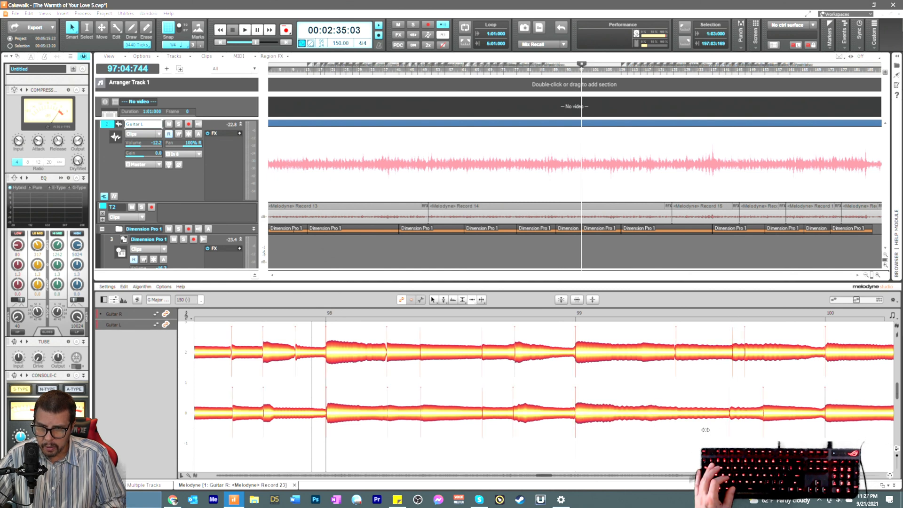
{"action": "left_click", "coordinate": [733, 411]}
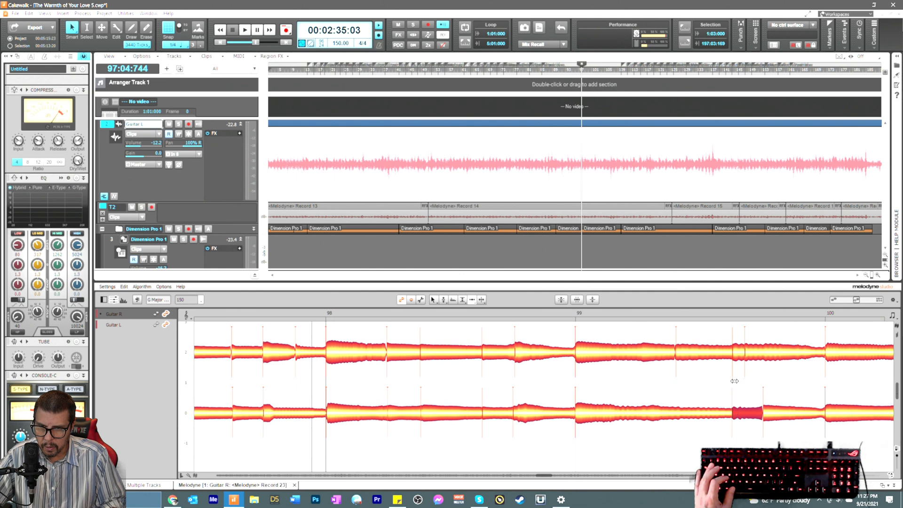
{"action": "left_click", "coordinate": [736, 360]}
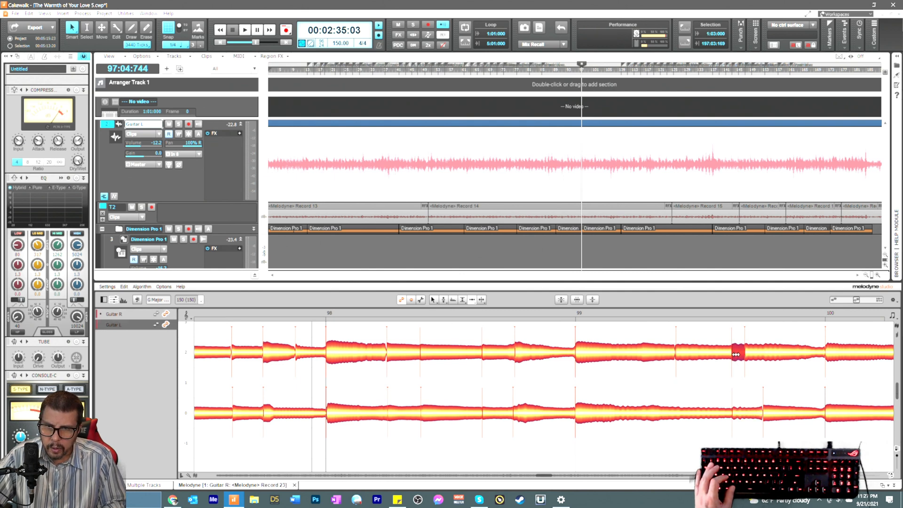
{"action": "left_click", "coordinate": [673, 358]}
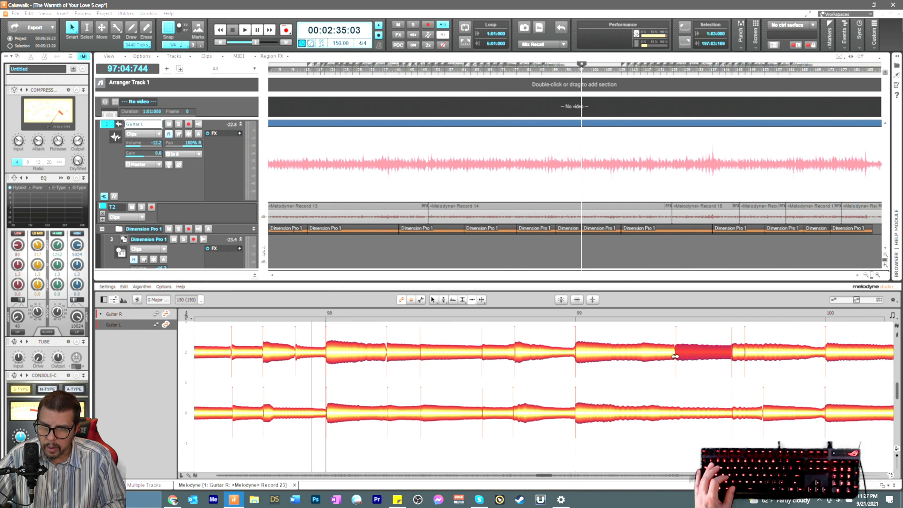
Step: Play back from the end of bar 98 while fine-tuning the start of the first Guitar L note in bar 99
{"action": "left_click", "coordinate": [561, 316]}
{"action": "key", "text": "space"}
{"action": "left_click", "coordinate": [580, 349]}
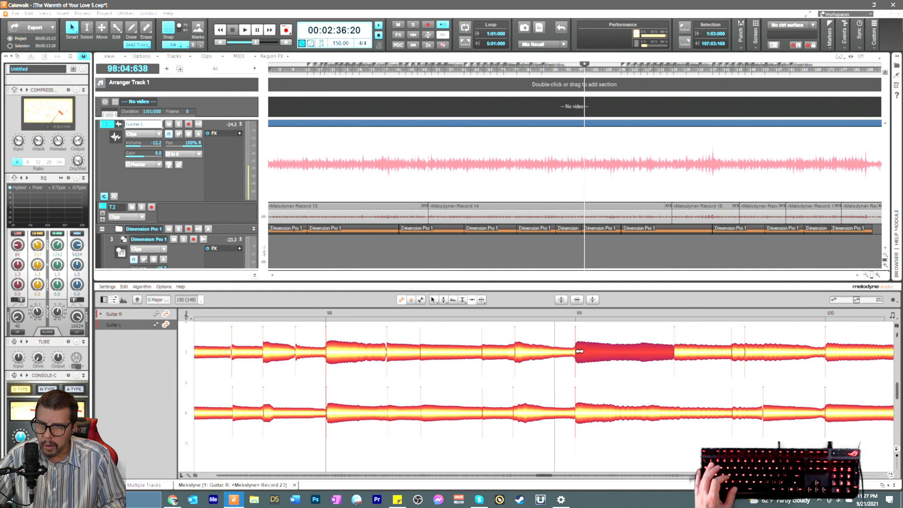
{"action": "key", "text": "space"}
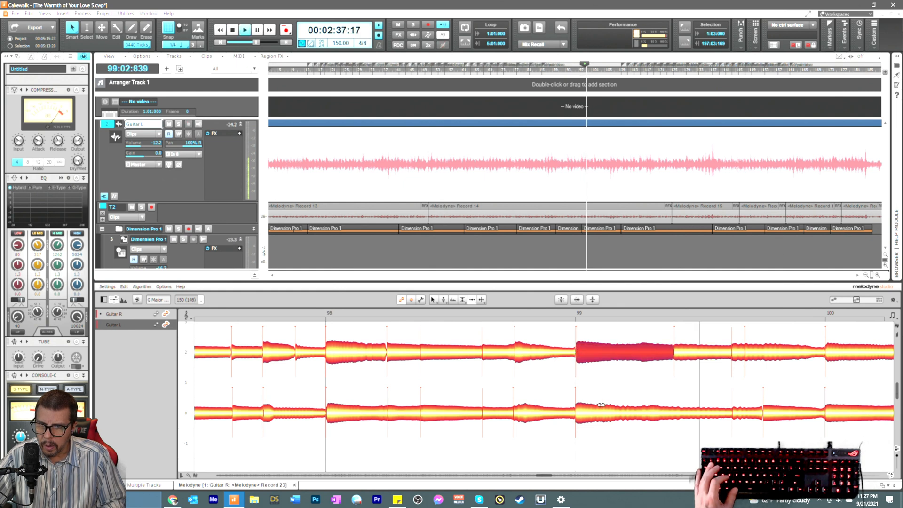
{"action": "key", "text": "space"}
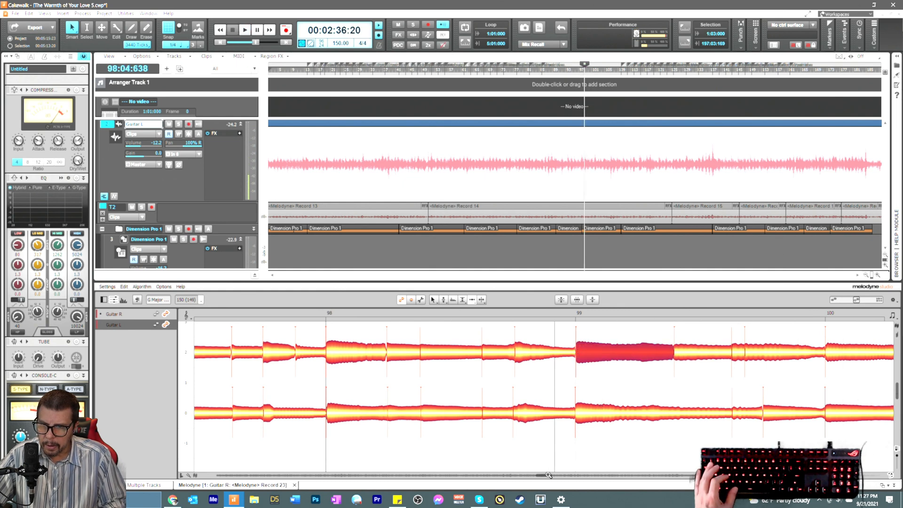
Step: Move the second-half Guitar L and Guitar R notes in bar 100 slightly later, and play back from the end of bar 99
{"action": "left_click_drag", "start_coordinate": [546, 476], "coordinate": [556, 476]}
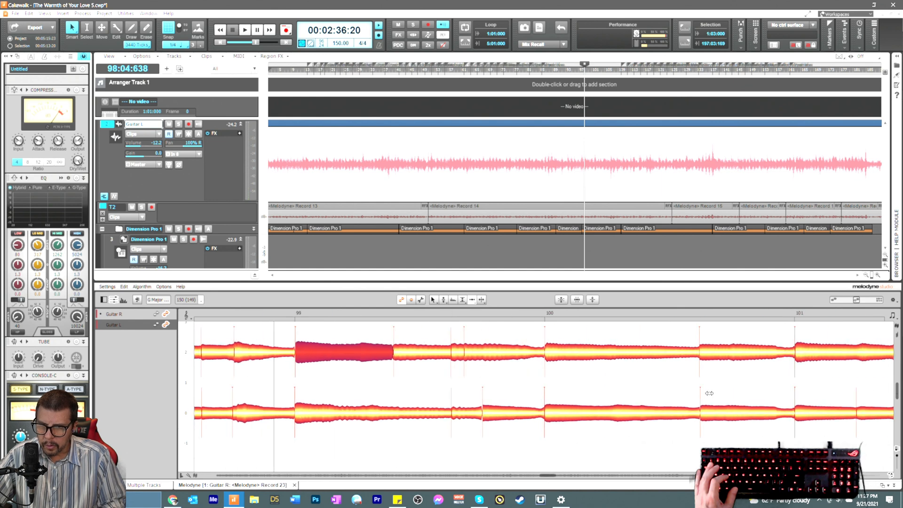
{"action": "left_click", "coordinate": [702, 357]}
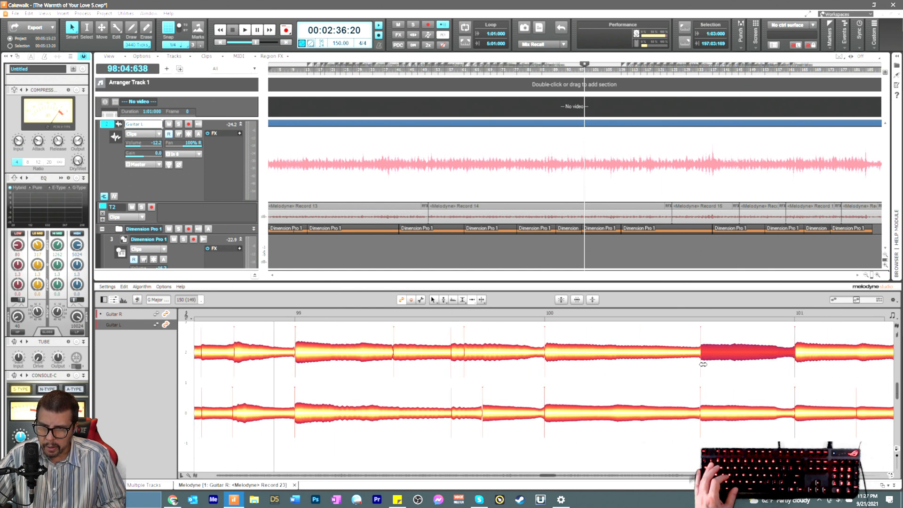
{"action": "left_click", "coordinate": [705, 417]}
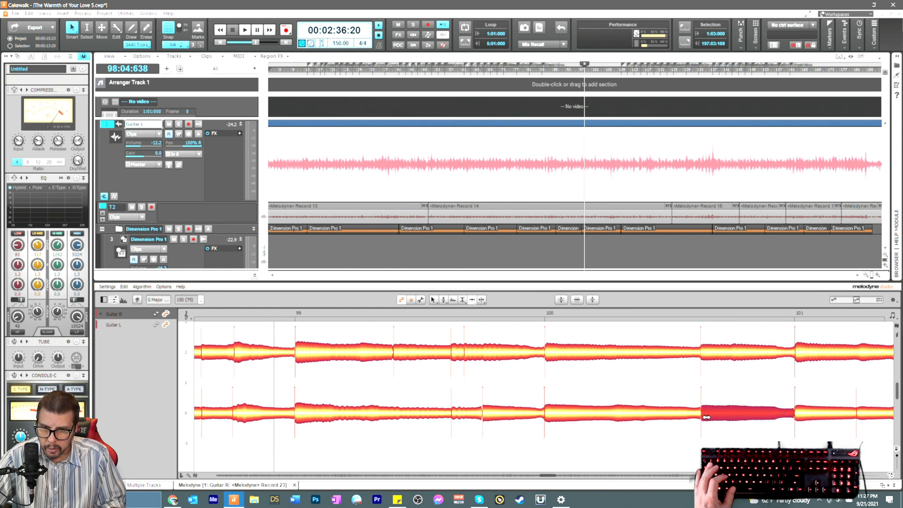
{"action": "left_click", "coordinate": [526, 311]}
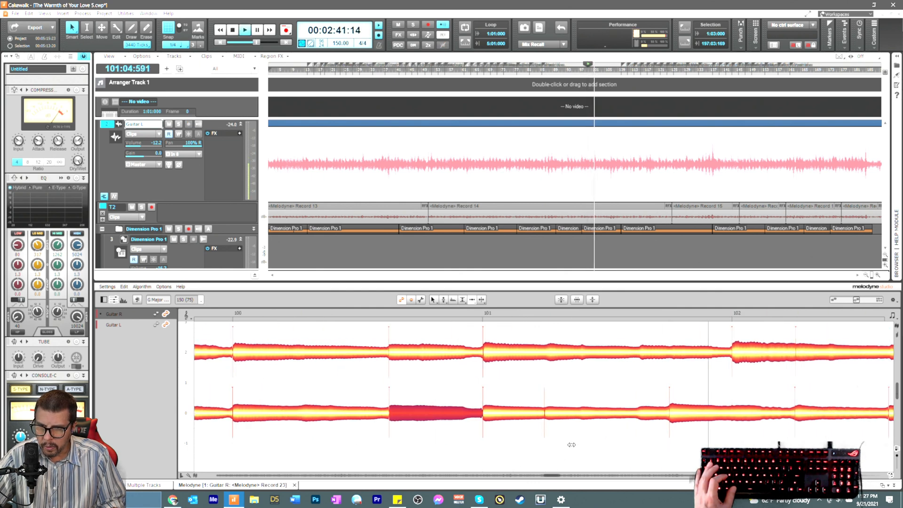
{"action": "key", "text": "space"}
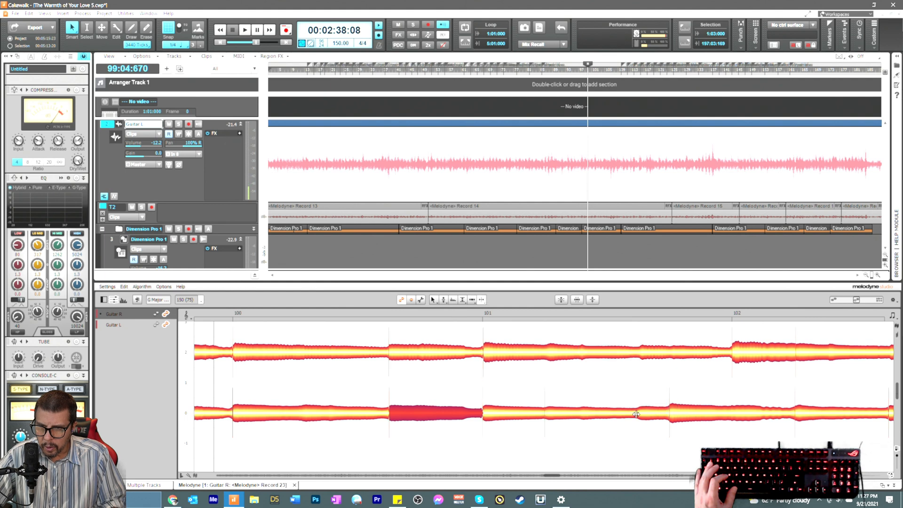
Step: In bar 101, separate the Guitar R note at one point past mid-bar and the Guitar L note at two points
{"action": "left_click", "coordinate": [636, 414]}
{"action": "double_click", "coordinate": [638, 415]}
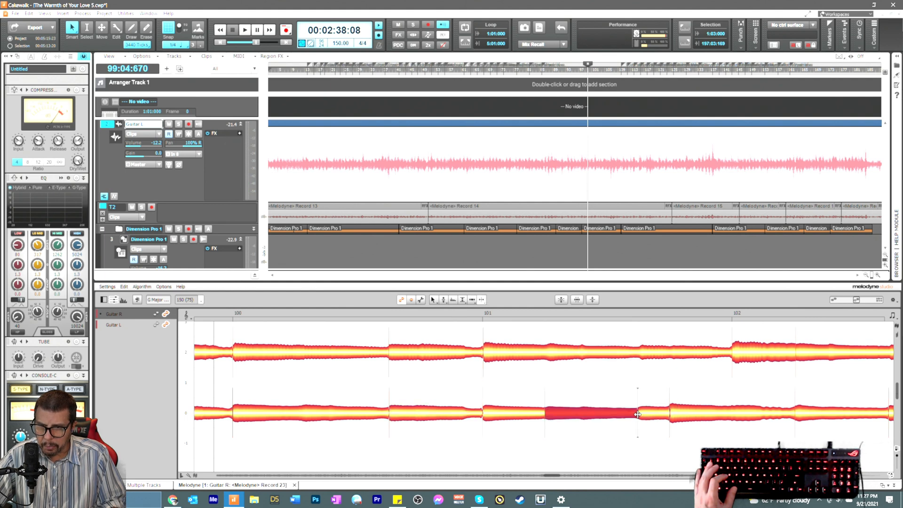
{"action": "double_click", "coordinate": [640, 353]}
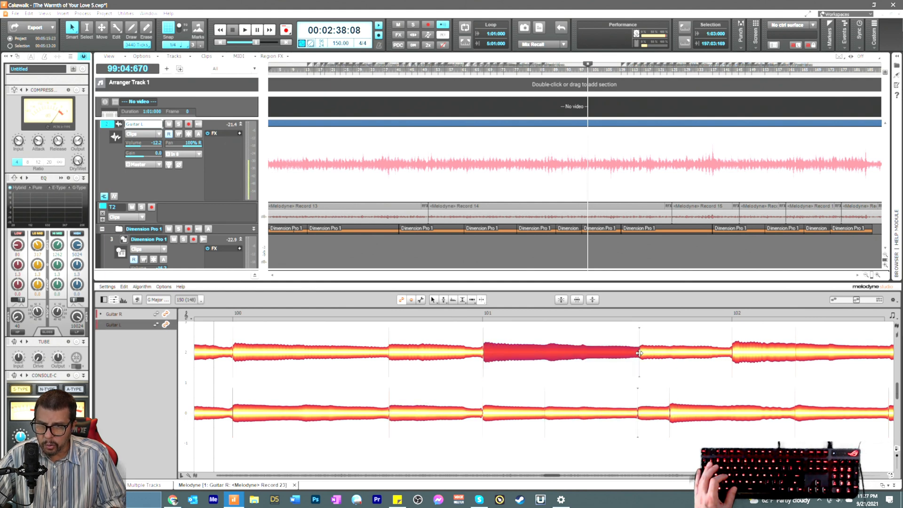
{"action": "right_click", "coordinate": [641, 390]}
{"action": "left_click", "coordinate": [592, 387]}
{"action": "left_click", "coordinate": [570, 375]}
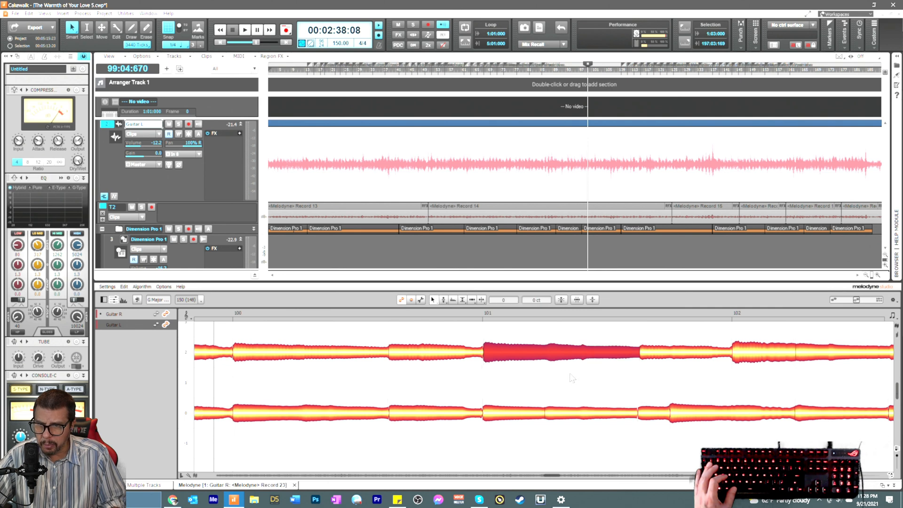
{"action": "right_click", "coordinate": [544, 358]}
{"action": "left_click", "coordinate": [590, 359]}
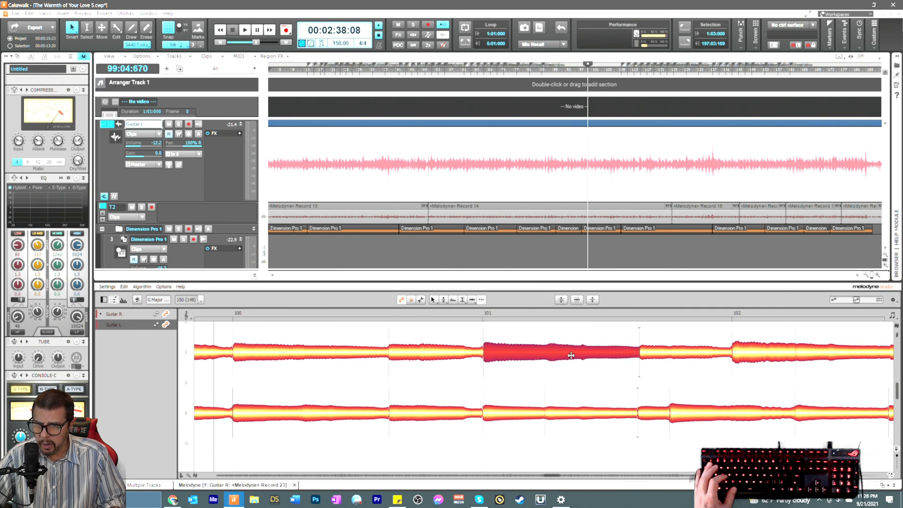
{"action": "left_click", "coordinate": [545, 353]}
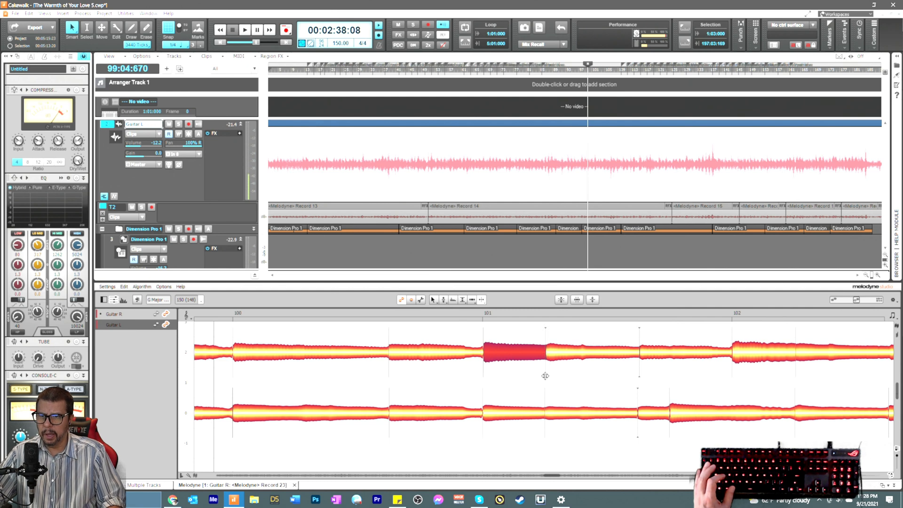
Step: Change the separation type of the two new Guitar L splits and the new Guitar R split in bar 101
{"action": "right_click", "coordinate": [544, 374]}
{"action": "left_click", "coordinate": [541, 379]}
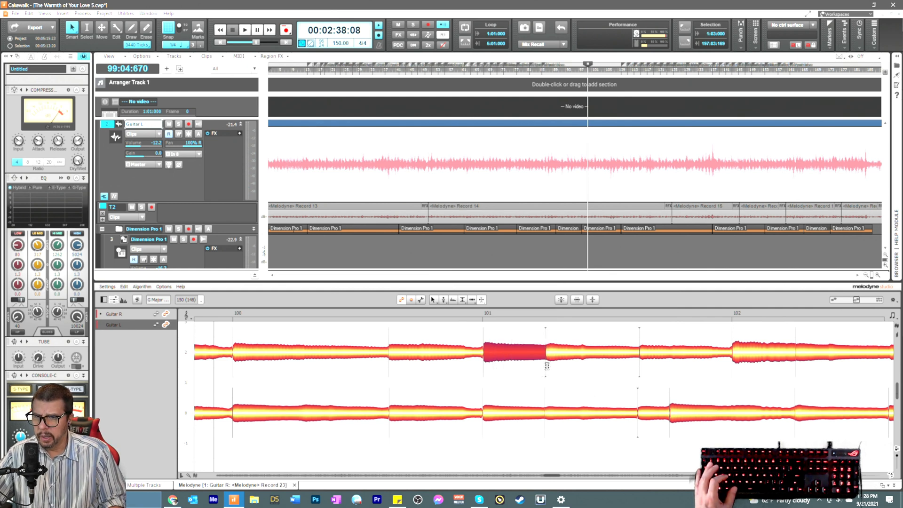
{"action": "left_click", "coordinate": [546, 367]}
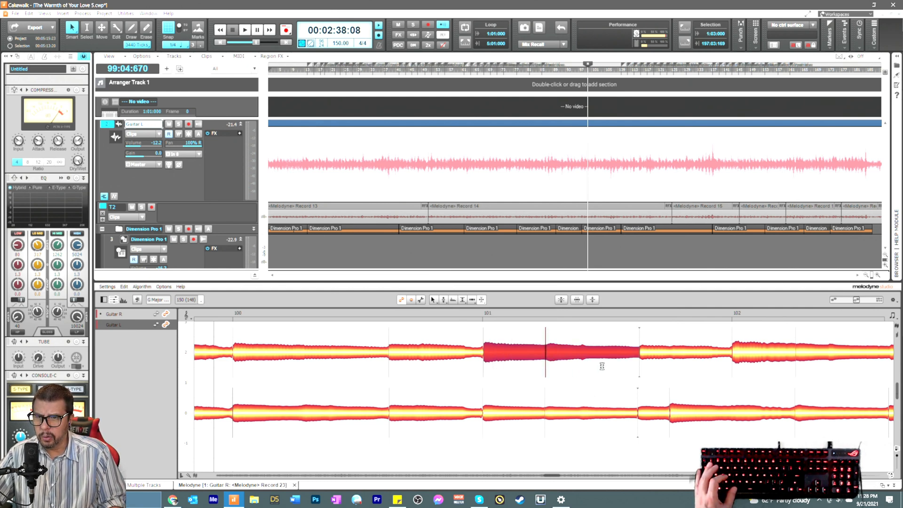
{"action": "left_click", "coordinate": [639, 367]}
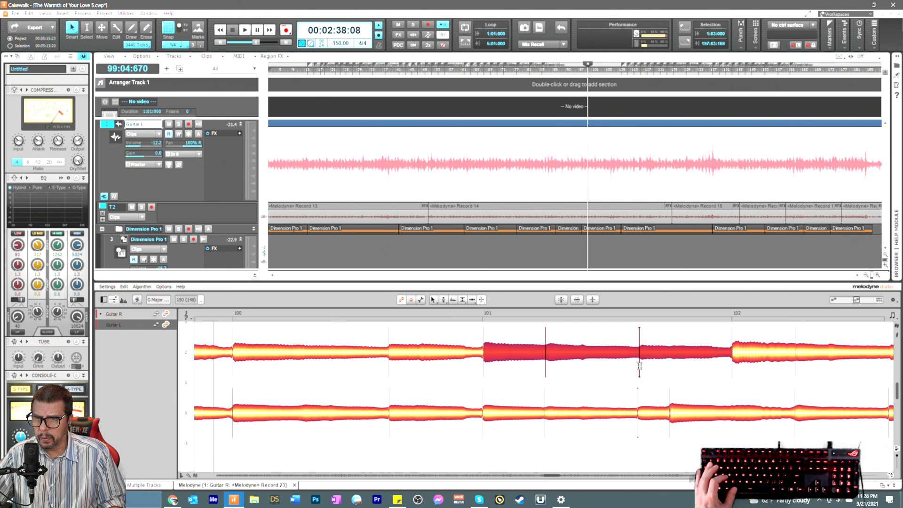
{"action": "left_click", "coordinate": [638, 405]}
Step: Fine-tune the starts of the newly split Guitar L and Guitar R notes in bar 101 and the second Guitar L note in bar 102, and play back
{"action": "right_click", "coordinate": [584, 396]}
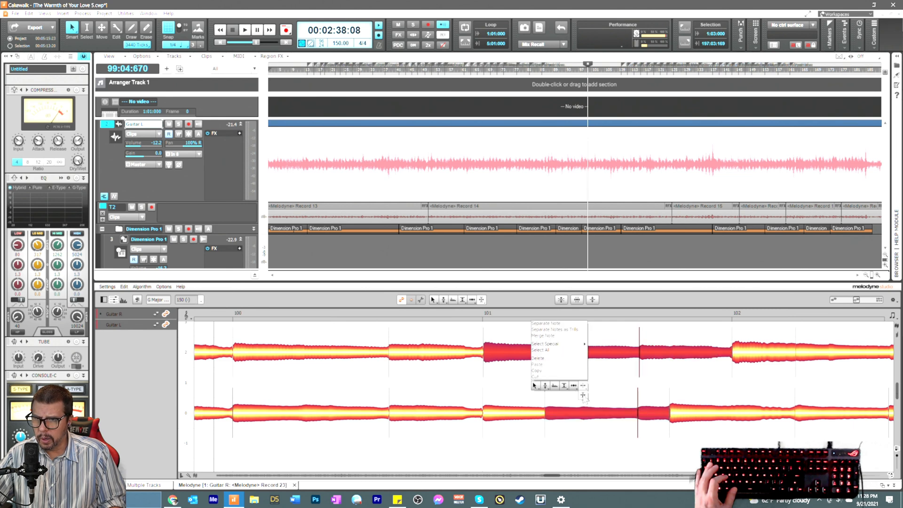
{"action": "left_click", "coordinate": [574, 386]}
{"action": "left_click", "coordinate": [556, 360]}
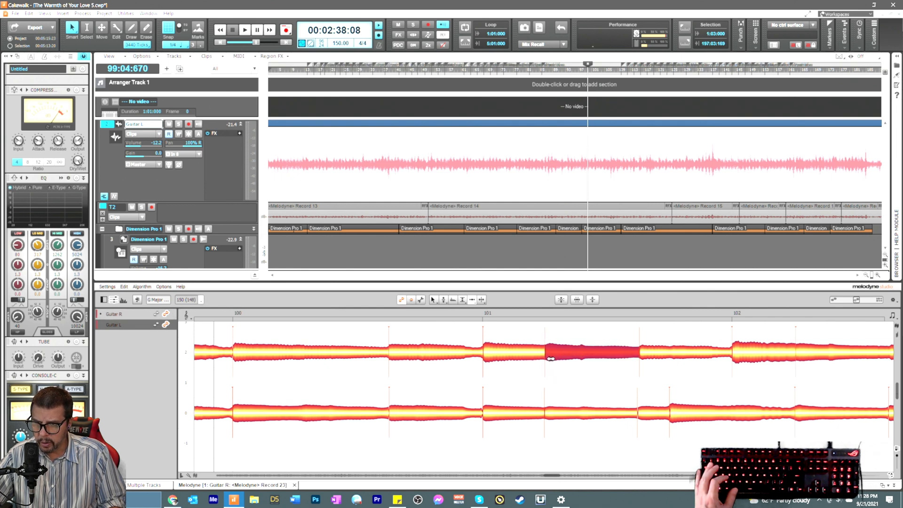
{"action": "left_click", "coordinate": [642, 359]}
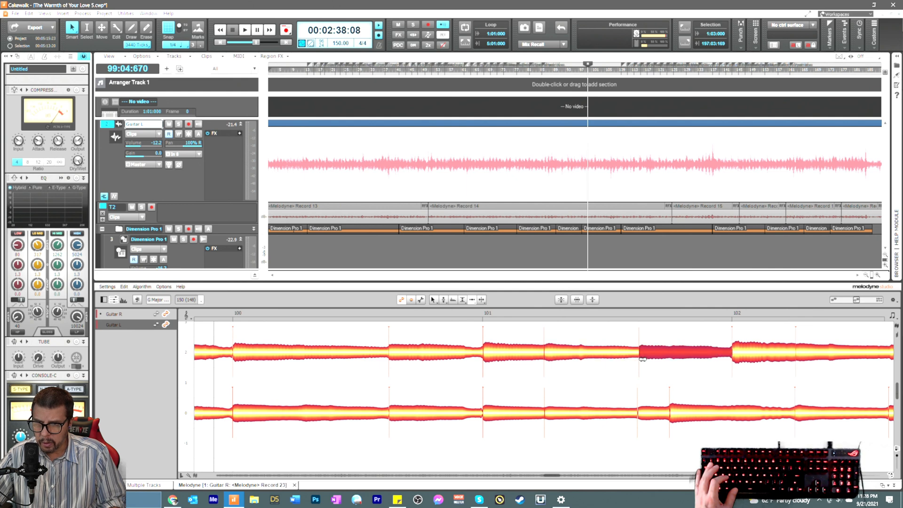
{"action": "left_click", "coordinate": [642, 412]}
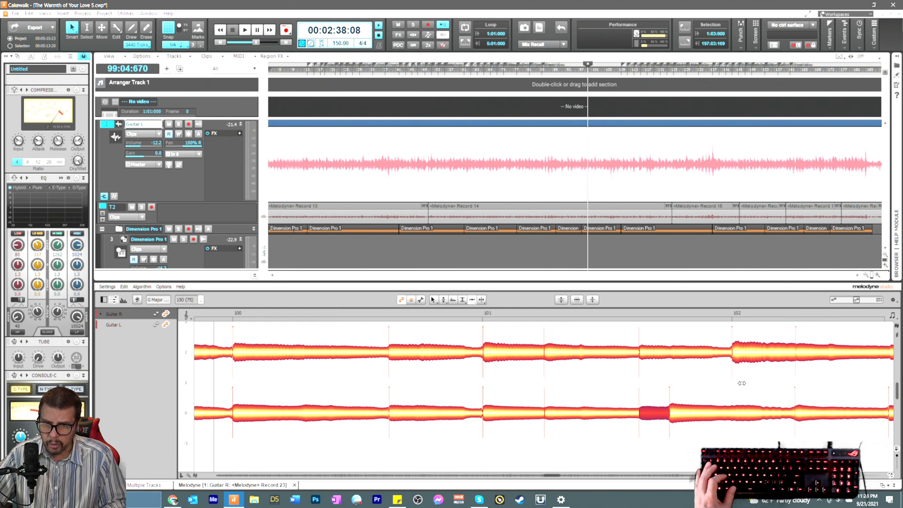
{"action": "left_click", "coordinate": [798, 354]}
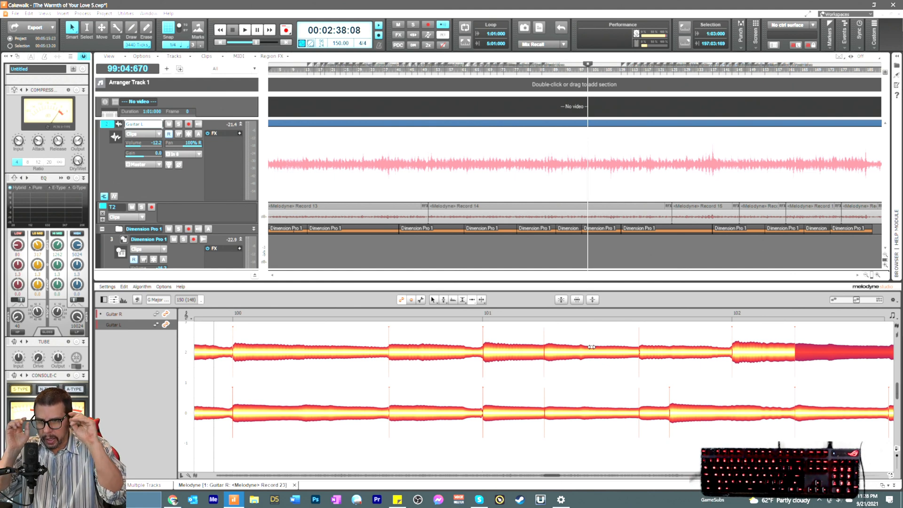
{"action": "left_click", "coordinate": [433, 312]}
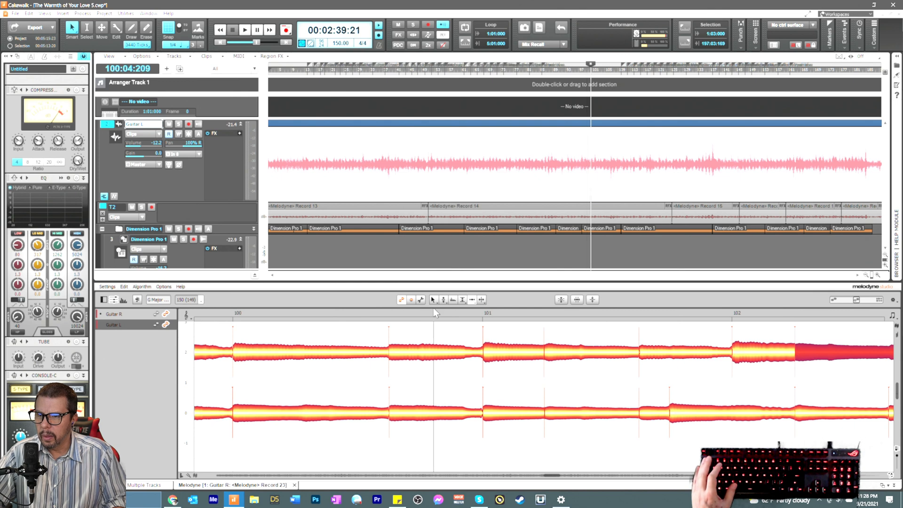
{"action": "key", "text": "space"}
{"action": "key", "text": "space"}
Step: Adjust the start of the last Guitar L note in bar 102 and move the second Guitar L note in bar 103 slightly later
{"action": "left_click_drag", "start_coordinate": [553, 475], "coordinate": [559, 478]}
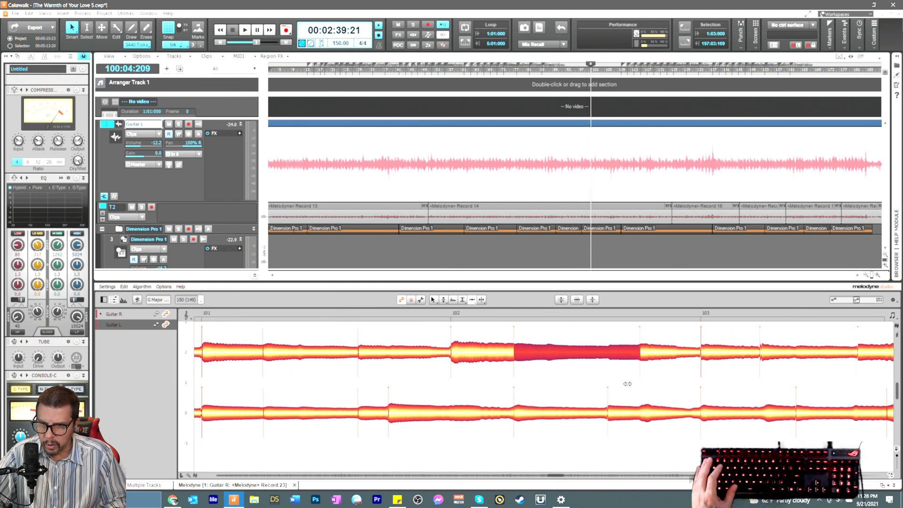
{"action": "left_click", "coordinate": [642, 358]}
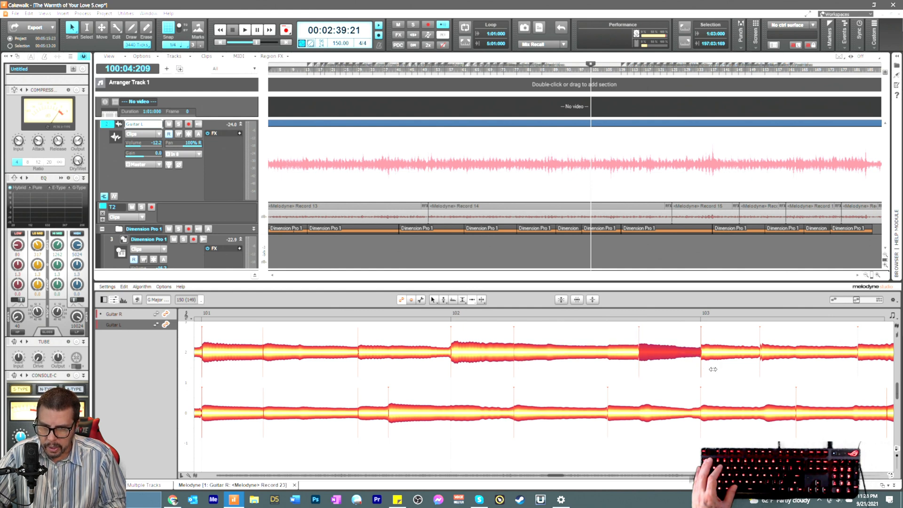
{"action": "left_click_drag", "start_coordinate": [759, 360], "coordinate": [767, 358]}
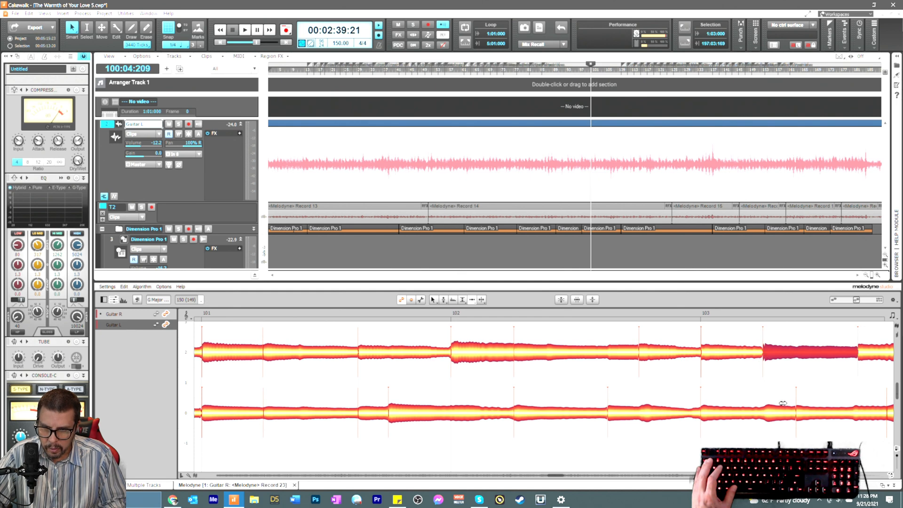
Step: Separate the Guitar R note past the middle of bar 103 with a changed separation type, and shift the new note start slightly later
{"action": "right_click", "coordinate": [861, 427]}
{"action": "left_click", "coordinate": [871, 429]}
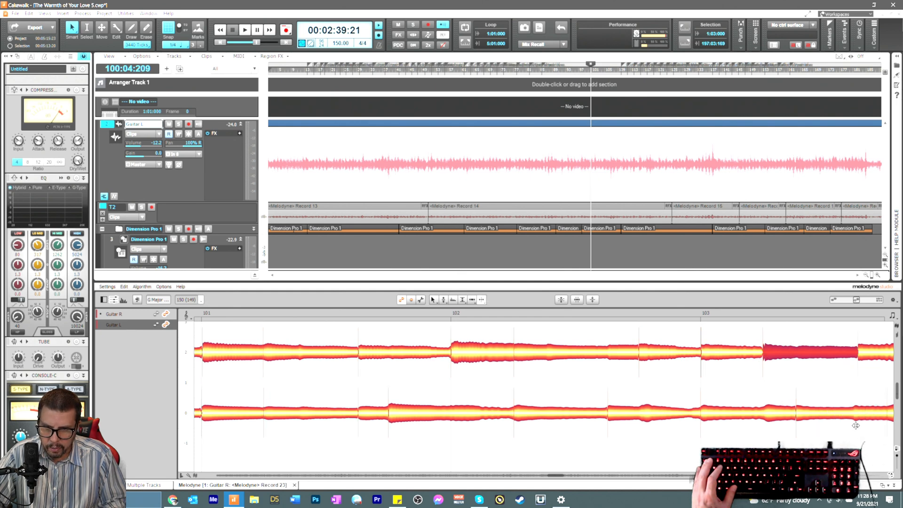
{"action": "left_click", "coordinate": [852, 417]}
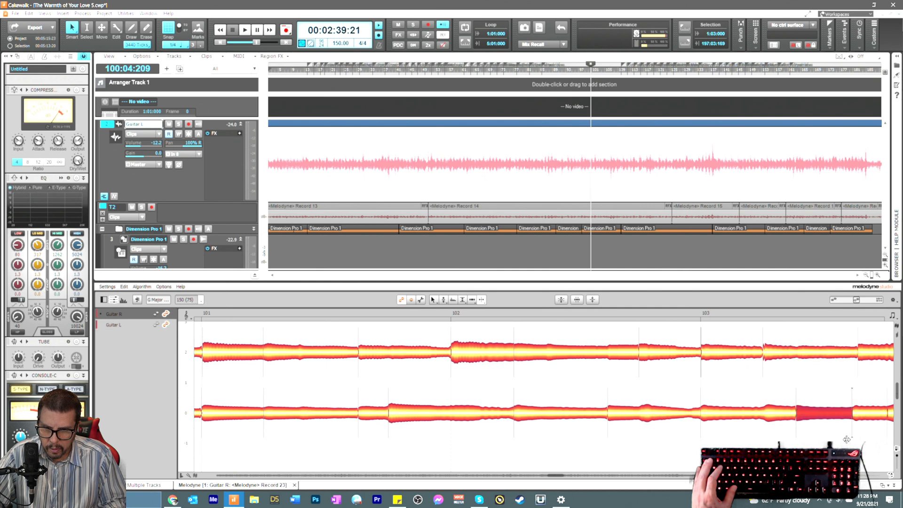
{"action": "right_click", "coordinate": [847, 439]}
{"action": "left_click", "coordinate": [828, 443]}
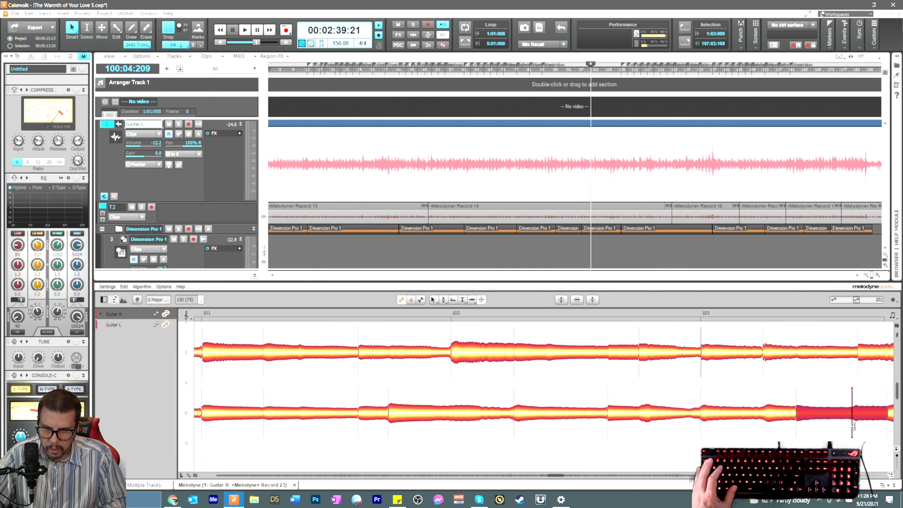
{"action": "right_click", "coordinate": [846, 430]}
{"action": "left_click", "coordinate": [830, 424]}
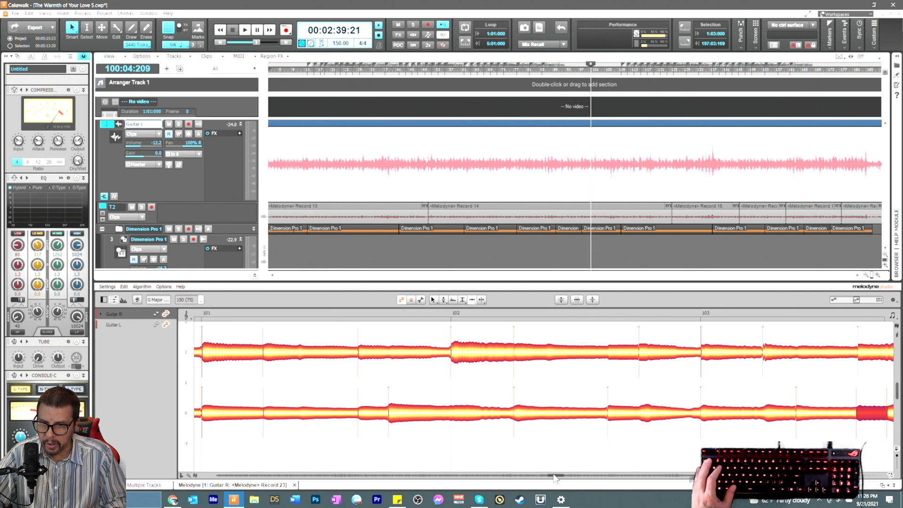
Step: Separate the long Guitar L note past the middle of bar 104 and change the new split's separation type
{"action": "left_click_drag", "start_coordinate": [554, 478], "coordinate": [557, 478]}
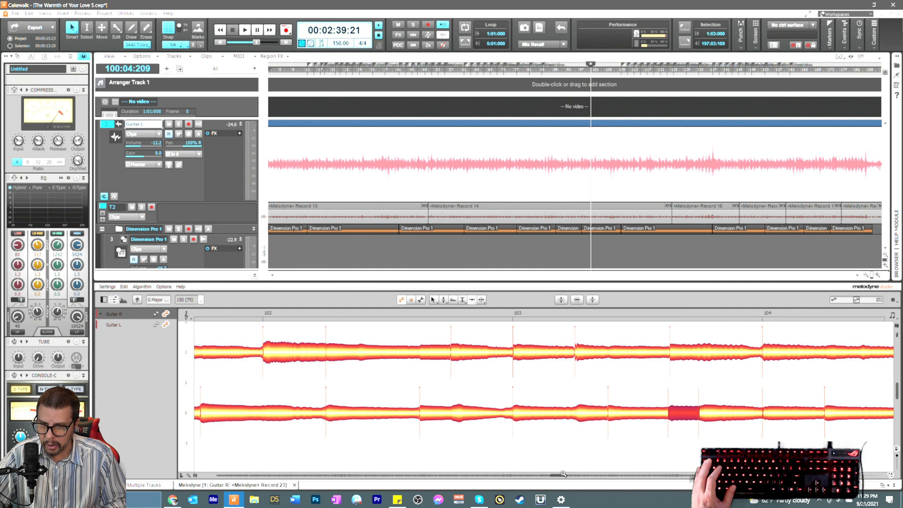
{"action": "left_click_drag", "start_coordinate": [560, 476], "coordinate": [564, 479]}
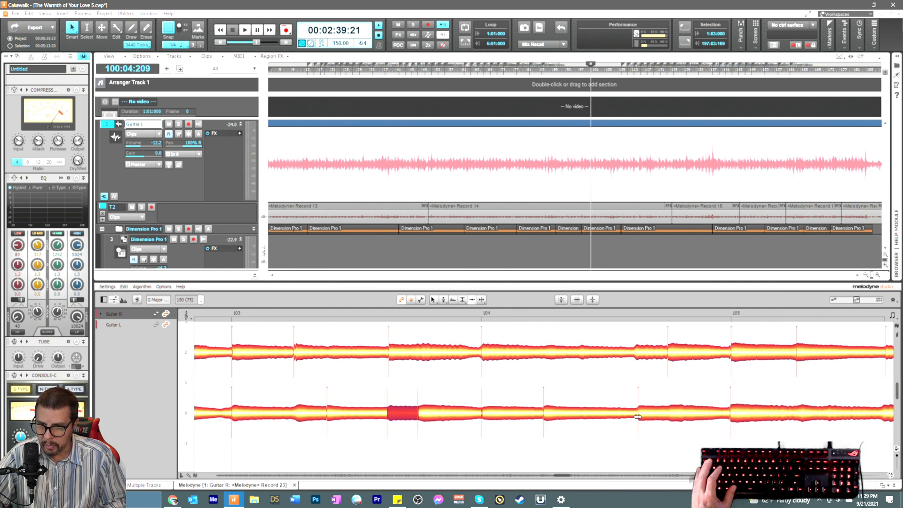
{"action": "right_click", "coordinate": [656, 374]}
{"action": "left_click", "coordinate": [663, 375]}
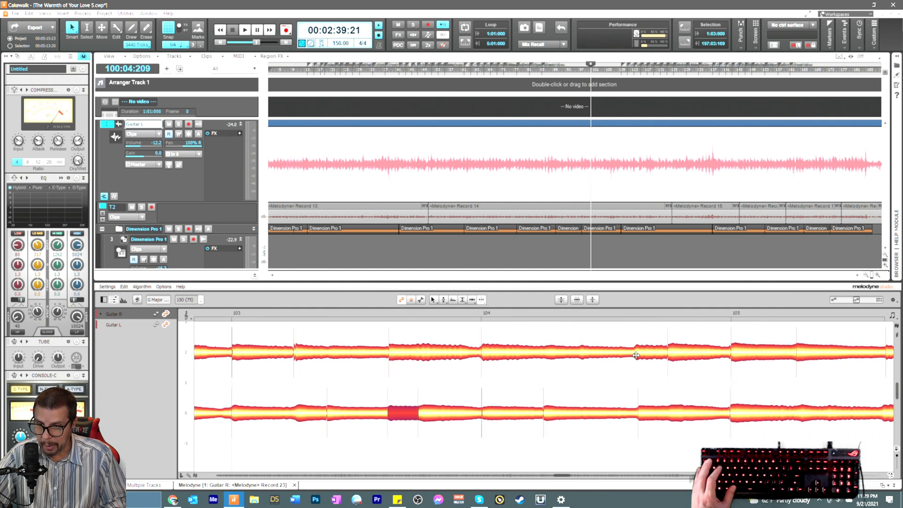
{"action": "left_click", "coordinate": [636, 355]}
{"action": "right_click", "coordinate": [636, 384]}
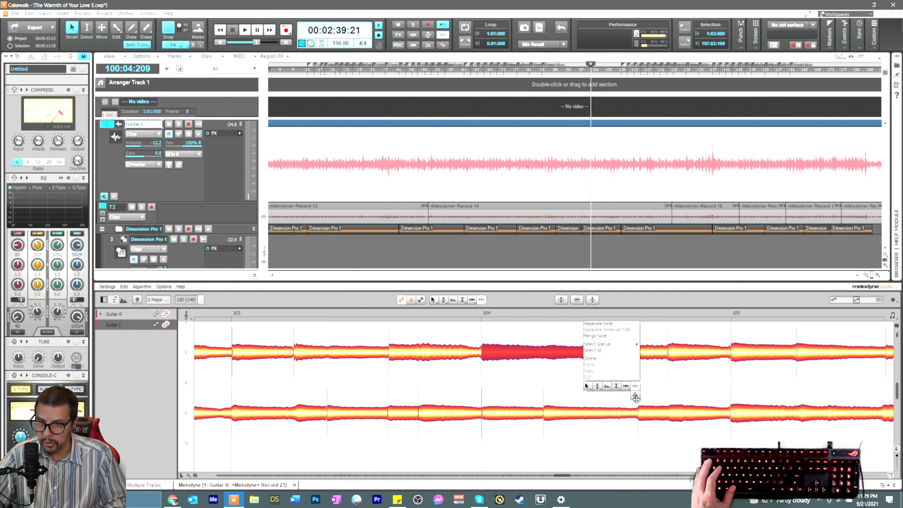
{"action": "left_click", "coordinate": [636, 398]}
{"action": "double_click", "coordinate": [635, 371]}
Step: Move the new Guitar L note in bar 104 slightly later with the Time tool, and check the Guitar R note starting bar 105
{"action": "right_click", "coordinate": [614, 371]}
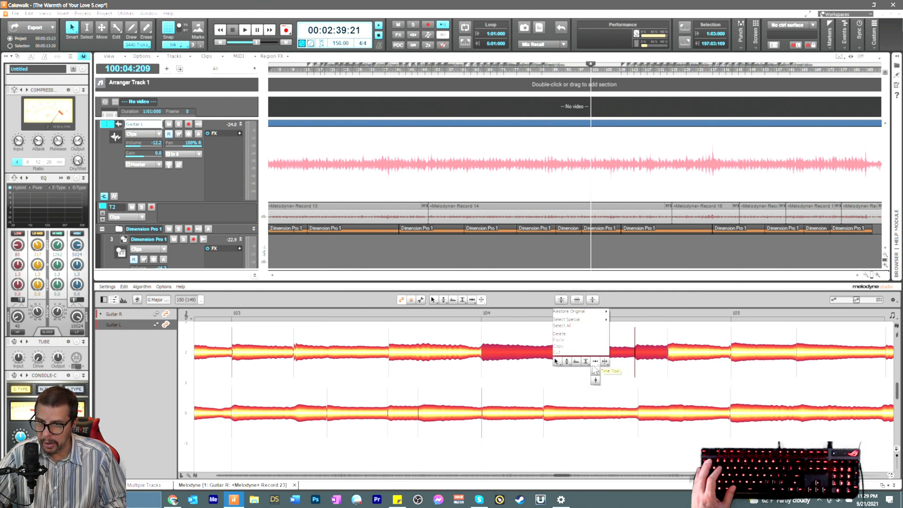
{"action": "left_click", "coordinate": [595, 370]}
{"action": "left_click_drag", "start_coordinate": [637, 353], "coordinate": [639, 353]}
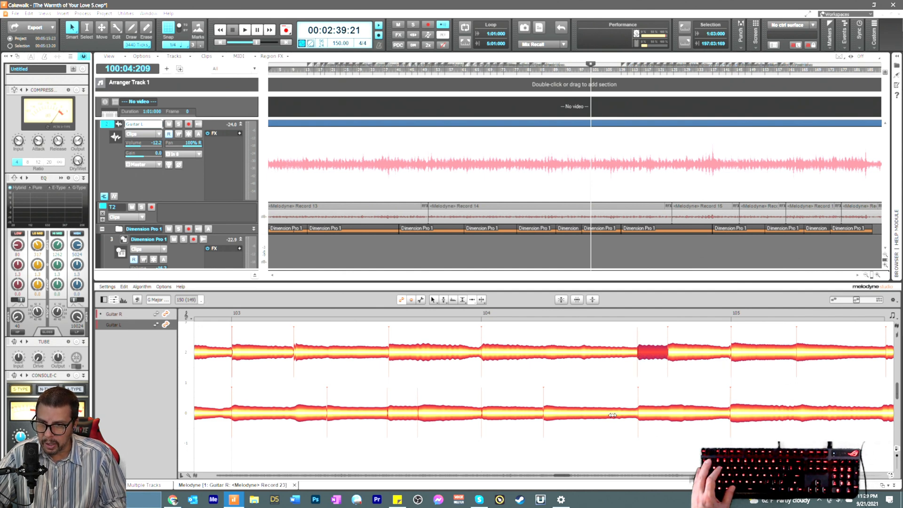
{"action": "left_click", "coordinate": [737, 415]}
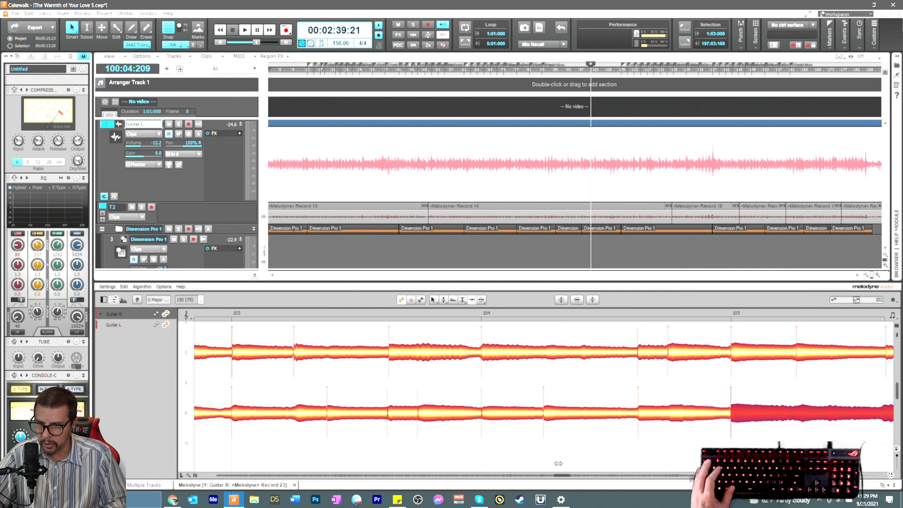
Step: In bar 105, separate the Guitar R note at two points past mid-bar and the Guitar L note at one point
{"action": "scroll", "coordinate": [563, 477], "scroll_direction": "right", "scroll_amount": 5}
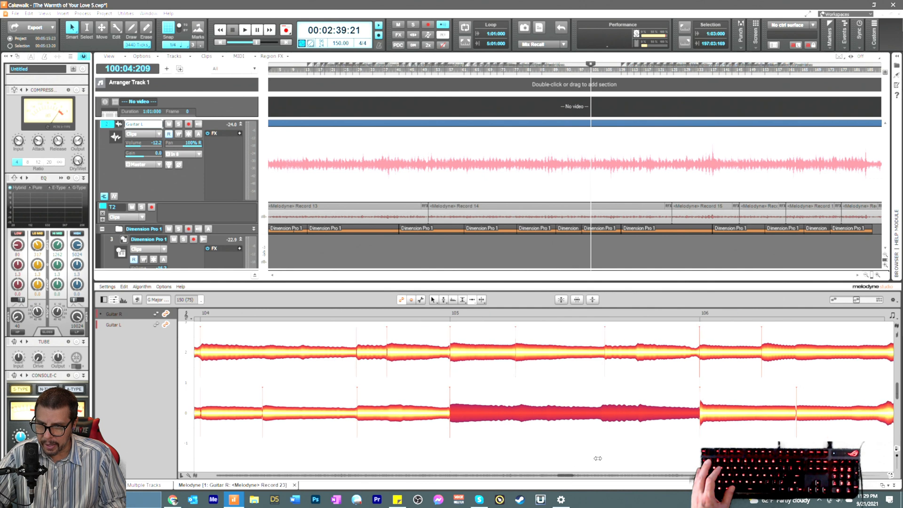
{"action": "right_click", "coordinate": [571, 390]}
{"action": "left_click", "coordinate": [623, 441]}
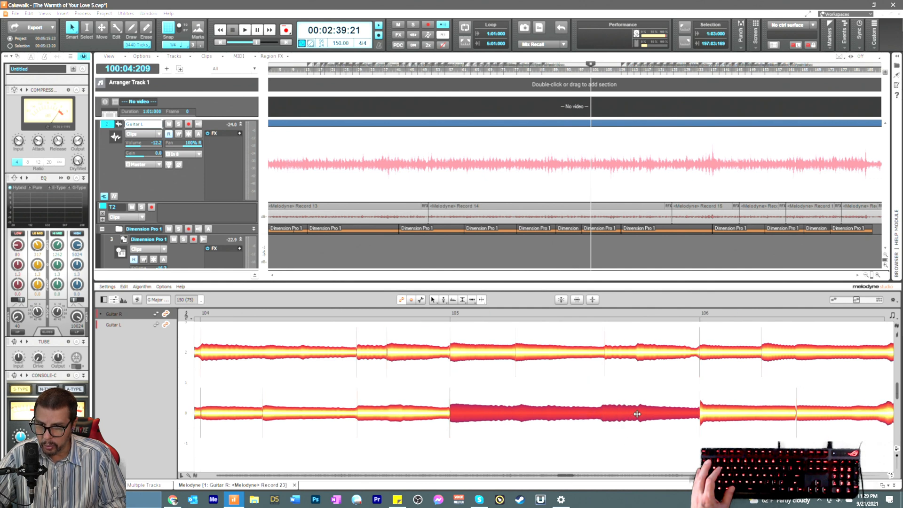
{"action": "left_click", "coordinate": [637, 414]}
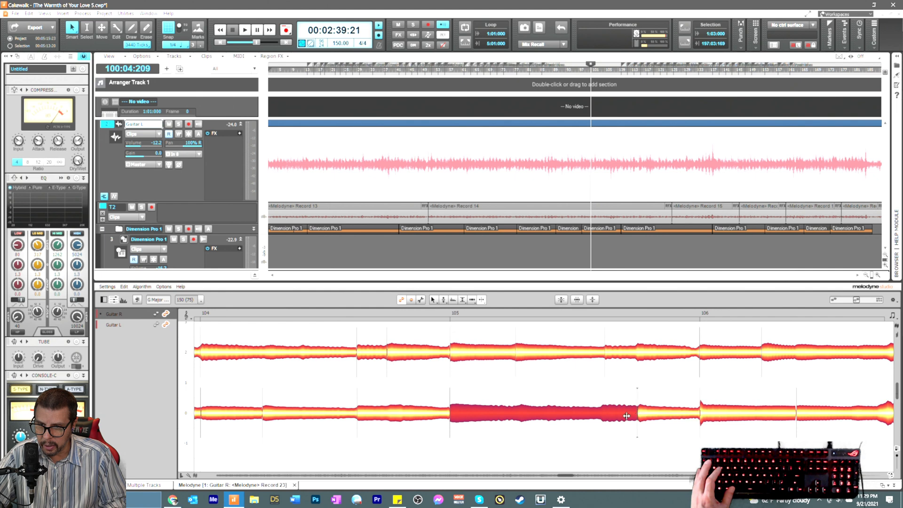
{"action": "left_click", "coordinate": [602, 414]}
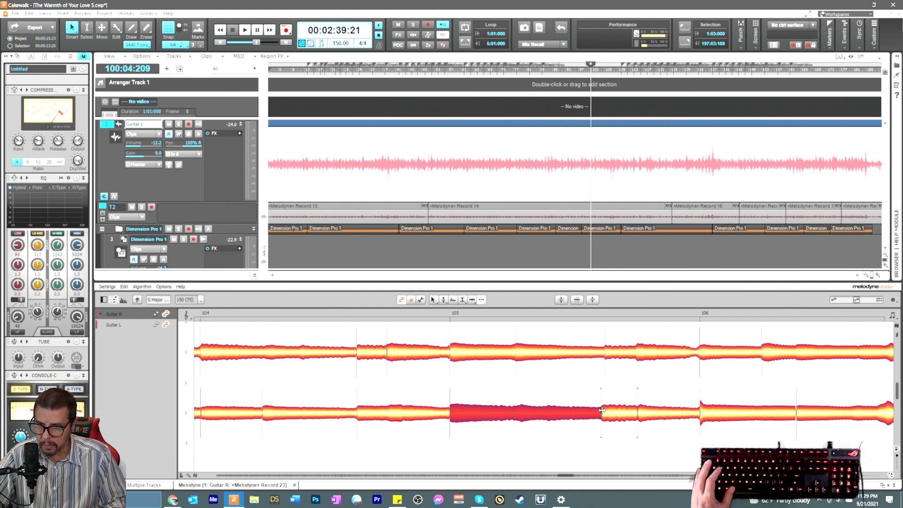
{"action": "left_click", "coordinate": [636, 352]}
Step: Change the separation type of the two new Guitar R splits and the new Guitar L split in bar 105
{"action": "right_click", "coordinate": [636, 352]}
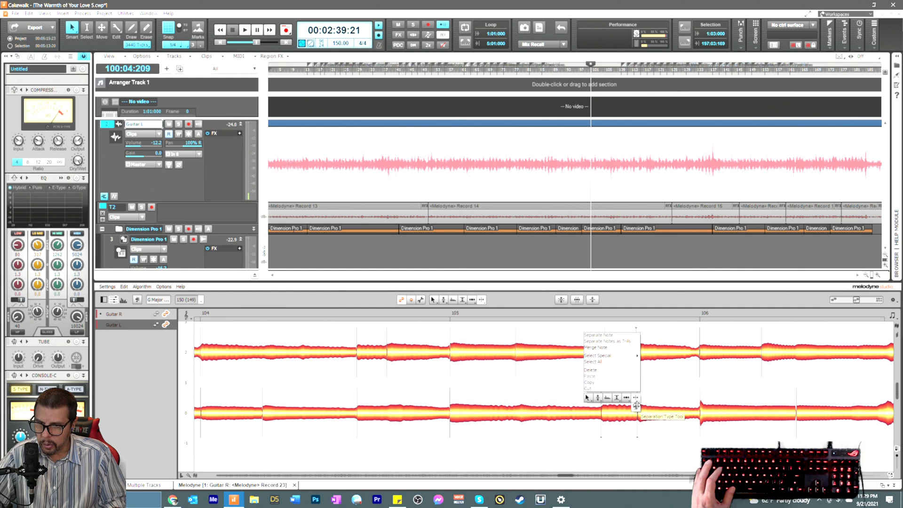
{"action": "left_click", "coordinate": [636, 403]}
{"action": "left_click", "coordinate": [637, 410], "text": "shift"}
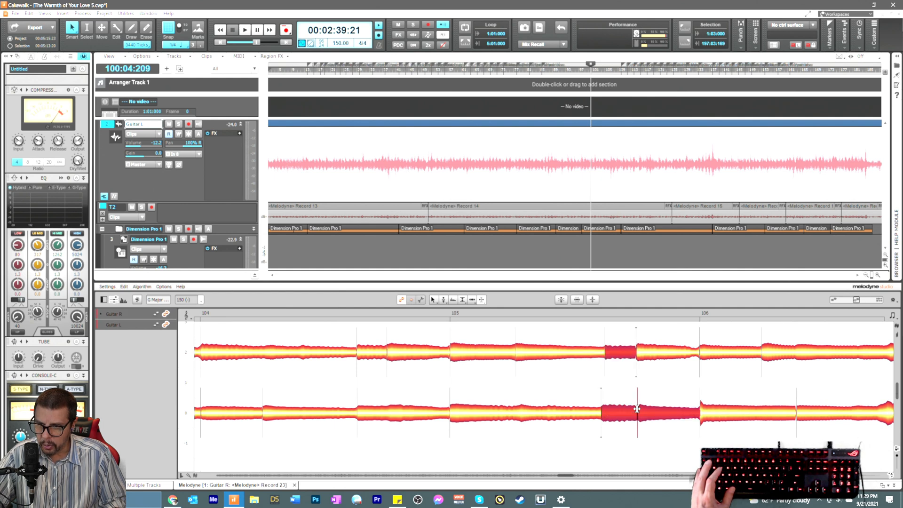
{"action": "left_click", "coordinate": [601, 417], "text": "shift"}
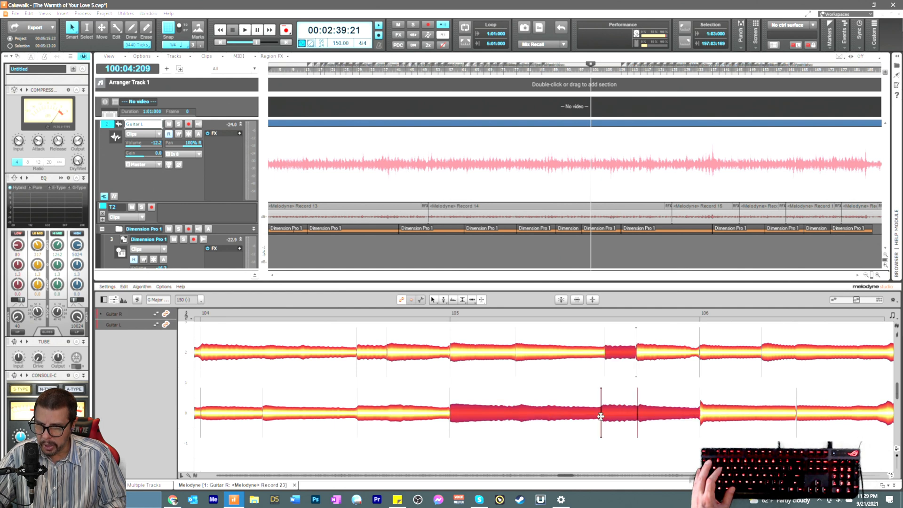
{"action": "left_click", "coordinate": [635, 367], "text": "shift"}
Step: Align the starts of the newly split Guitar L and Guitar R notes in the second half of bar 105 with the Time tool
{"action": "right_click", "coordinate": [586, 369]}
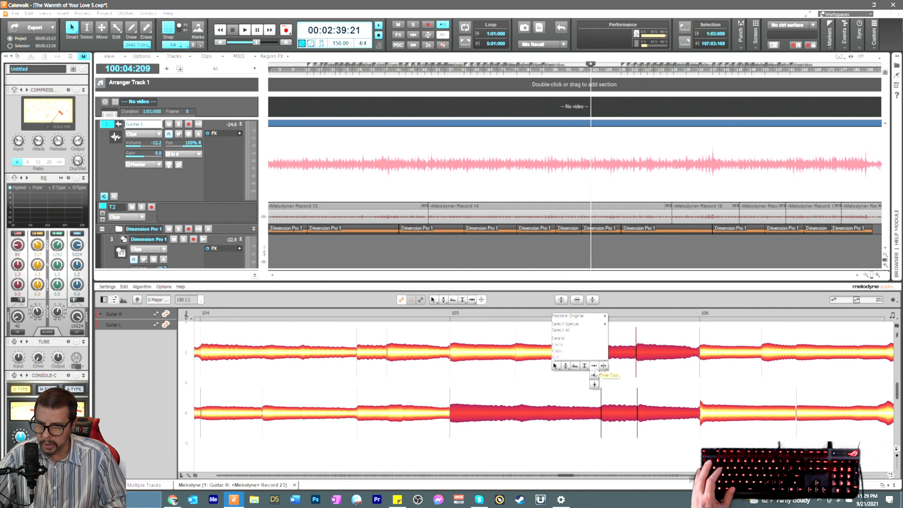
{"action": "left_click", "coordinate": [588, 374]}
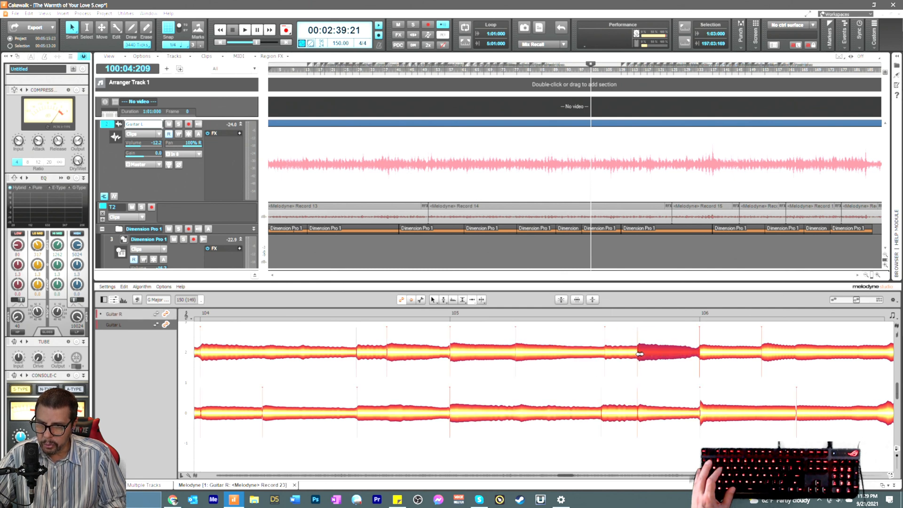
{"action": "left_click", "coordinate": [612, 409]}
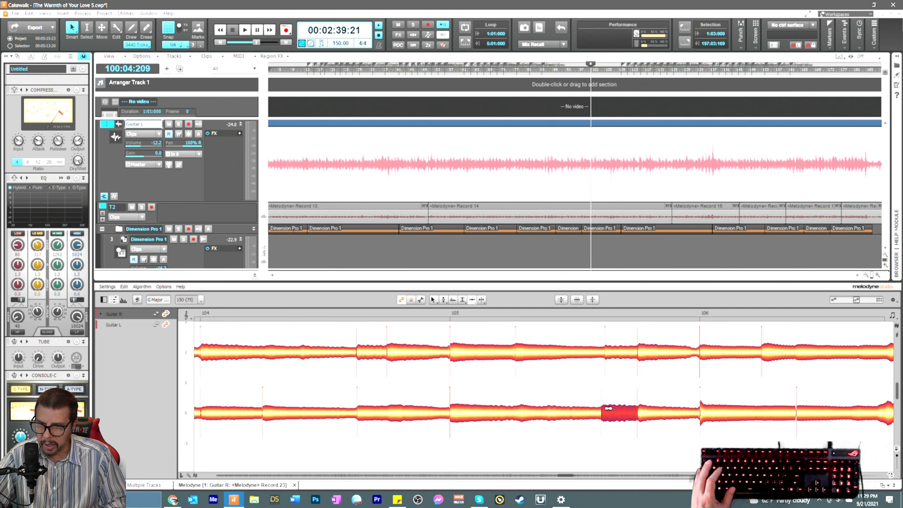
{"action": "left_click", "coordinate": [640, 411]}
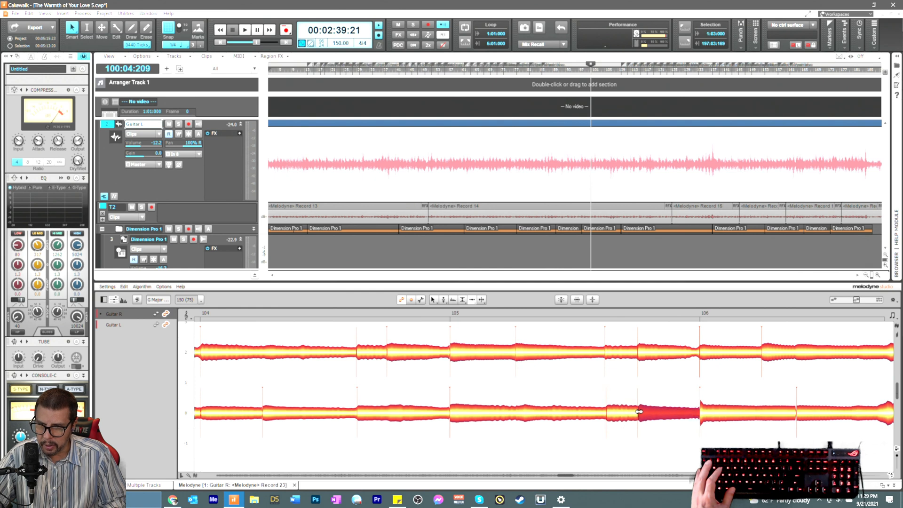
Step: Separate the first Guitar R note in bar 105 near the second beat and change the new split's separation type
{"action": "right_click", "coordinate": [535, 434]}
{"action": "left_click", "coordinate": [542, 435]}
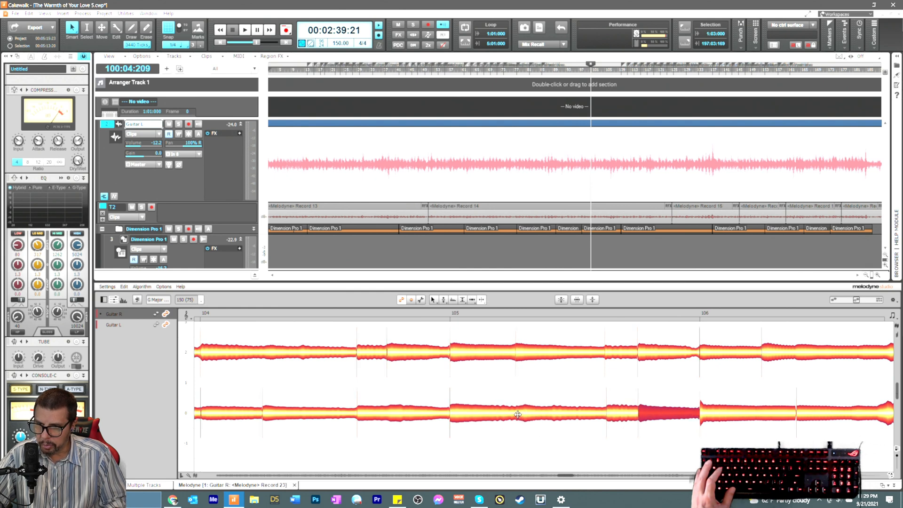
{"action": "double_click", "coordinate": [516, 414]}
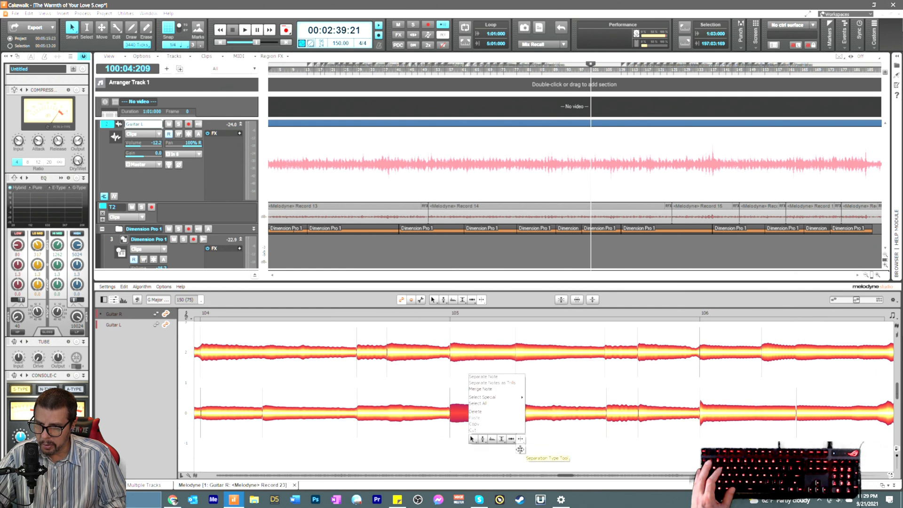
{"action": "double_click", "coordinate": [517, 428]}
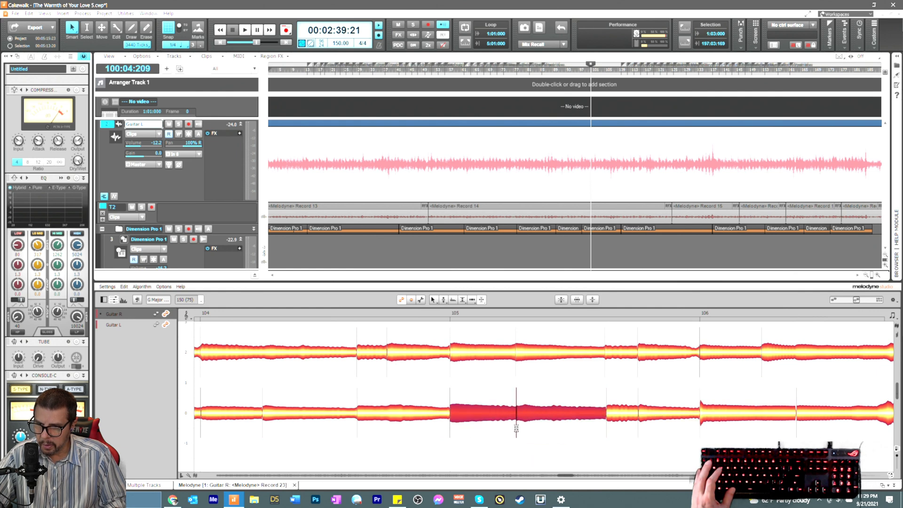
Step: Adjust the start of the new second Guitar R note in bar 105 with the Time tool to match the Guitar L note
{"action": "right_click", "coordinate": [517, 428]}
{"action": "left_click", "coordinate": [507, 425]}
{"action": "left_click_drag", "start_coordinate": [515, 417], "coordinate": [518, 415]}
{"action": "left_click", "coordinate": [527, 394]}
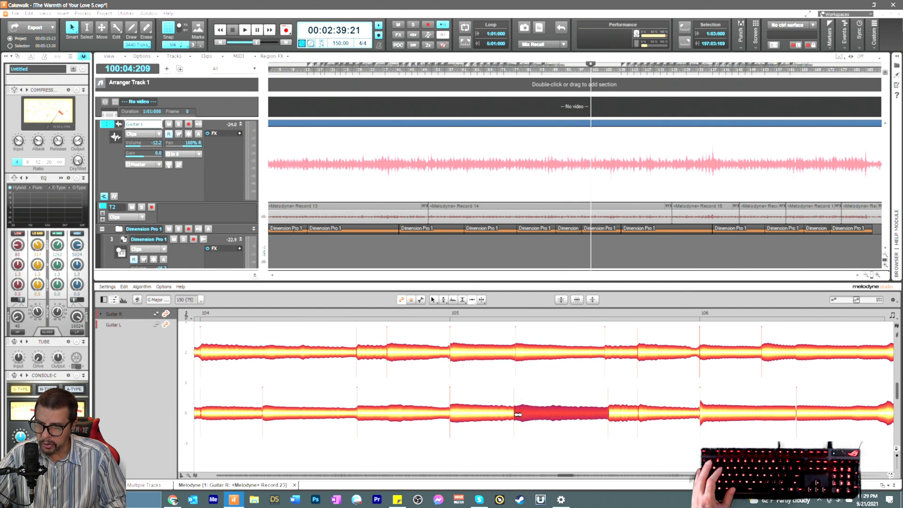
Step: Fine-tune the starts of the Guitar L note near beat two and the first Guitar R note of bar 105
{"action": "left_click", "coordinate": [517, 356]}
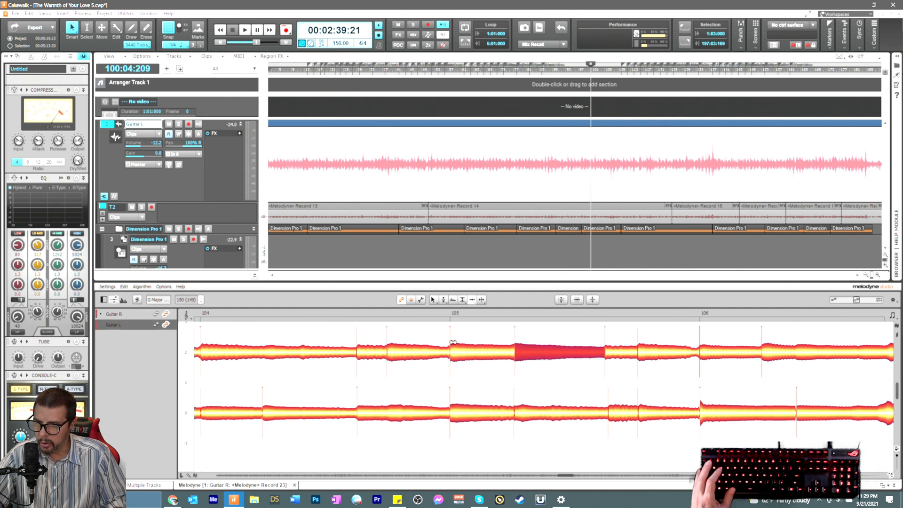
{"action": "left_click", "coordinate": [453, 411]}
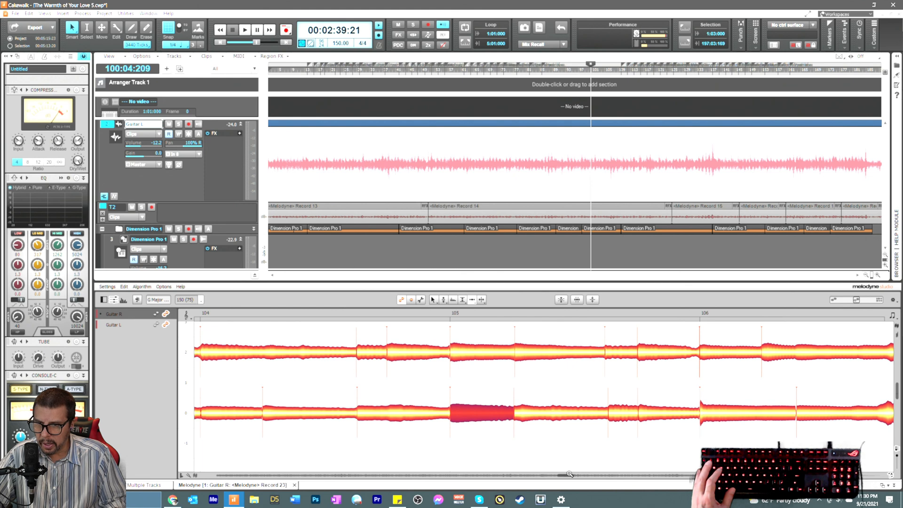
Step: Separate the Guitar R and Guitar L notes in bar 106, each near beat three and a half and near beat four
{"action": "left_click_drag", "start_coordinate": [567, 478], "coordinate": [571, 478]}
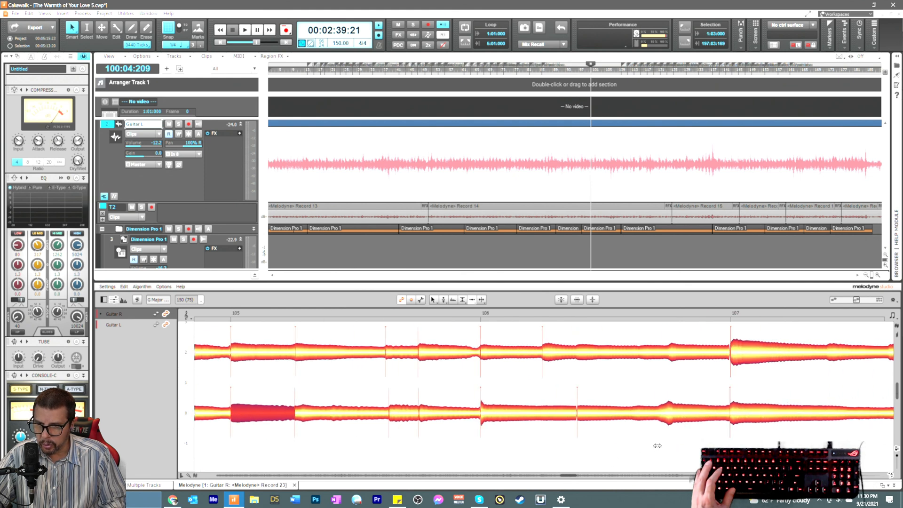
{"action": "left_click", "coordinate": [659, 414]}
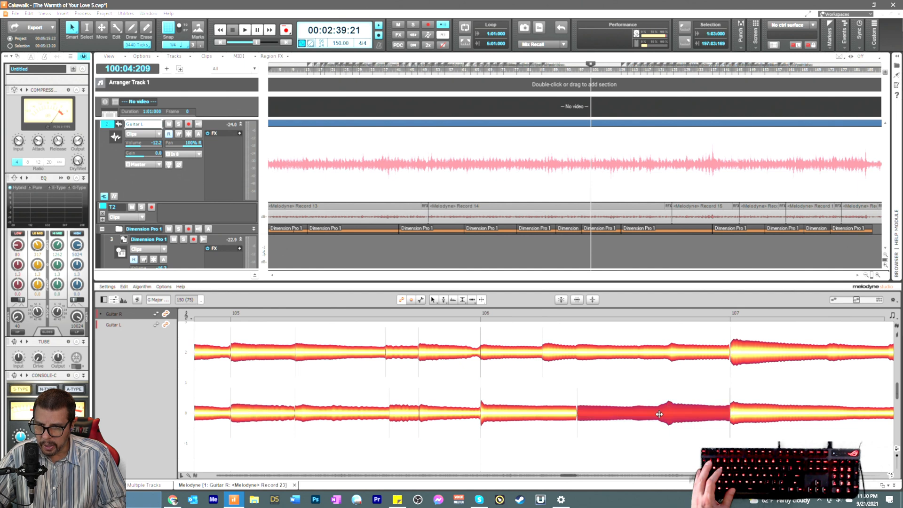
{"action": "double_click", "coordinate": [659, 414]}
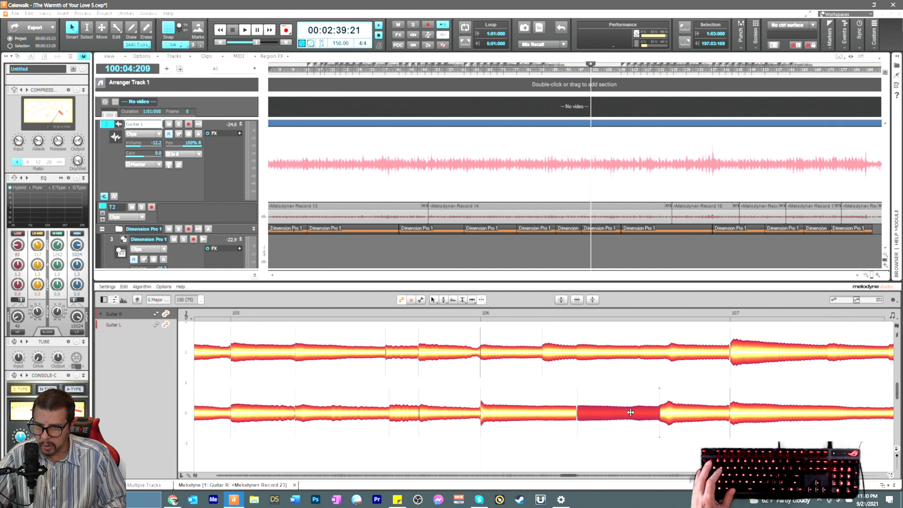
{"action": "double_click", "coordinate": [633, 413]}
{"action": "left_click", "coordinate": [640, 357]}
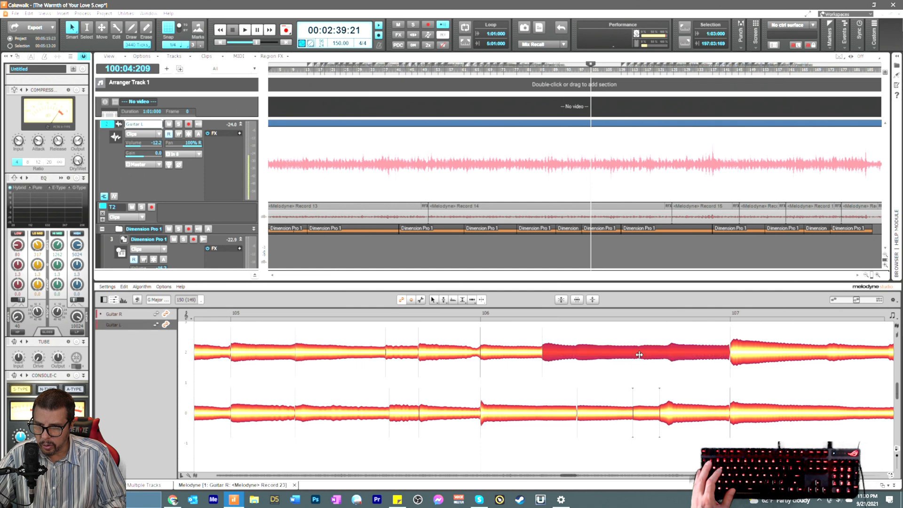
{"action": "double_click", "coordinate": [639, 356]}
{"action": "left_click", "coordinate": [669, 353]}
{"action": "double_click", "coordinate": [669, 353]}
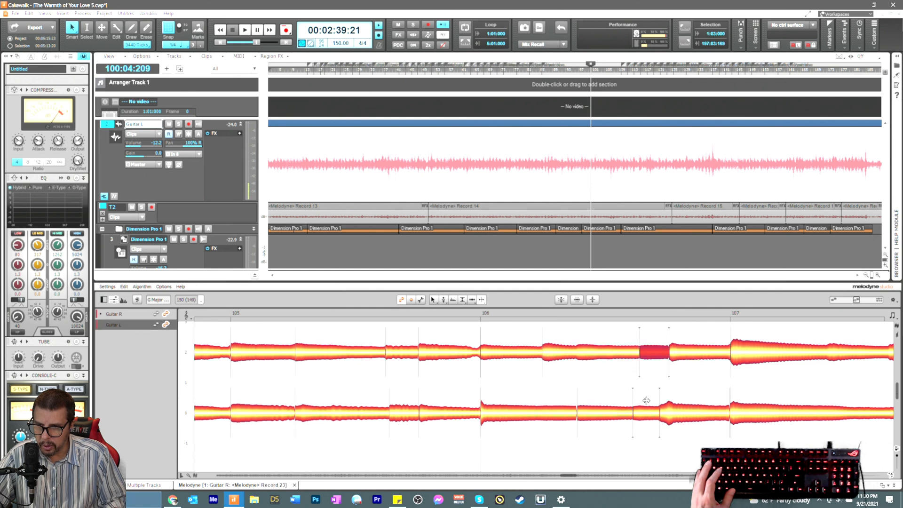
Step: Change the separation type of the four new Guitar L and Guitar R splits in the second half of bar 106
{"action": "left_click_drag", "start_coordinate": [624, 333], "coordinate": [663, 438]}
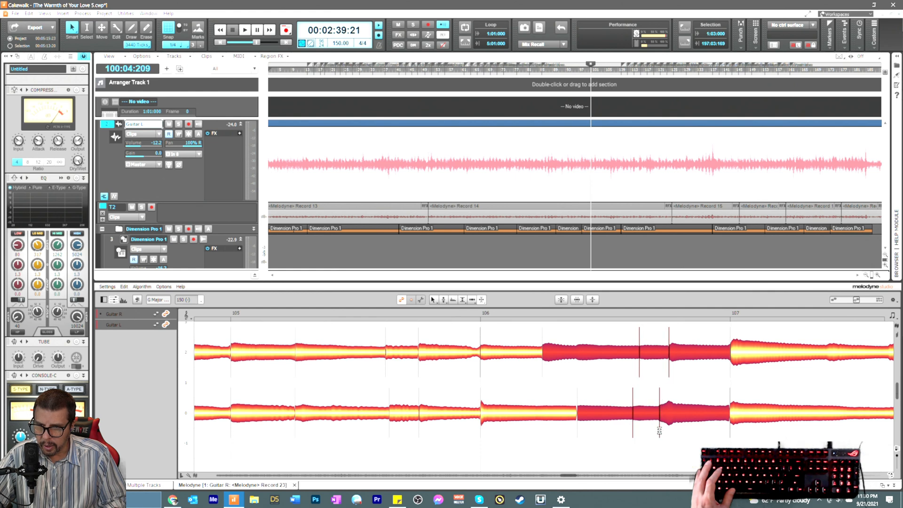
{"action": "right_click", "coordinate": [645, 442]}
{"action": "left_click", "coordinate": [637, 432]}
{"action": "left_click", "coordinate": [637, 432]}
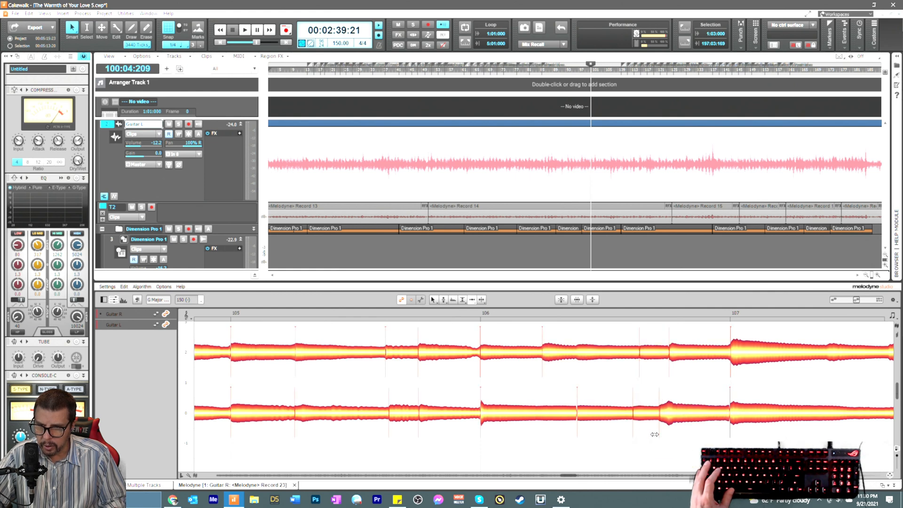
{"action": "right_click", "coordinate": [657, 430]}
{"action": "left_click", "coordinate": [658, 429]}
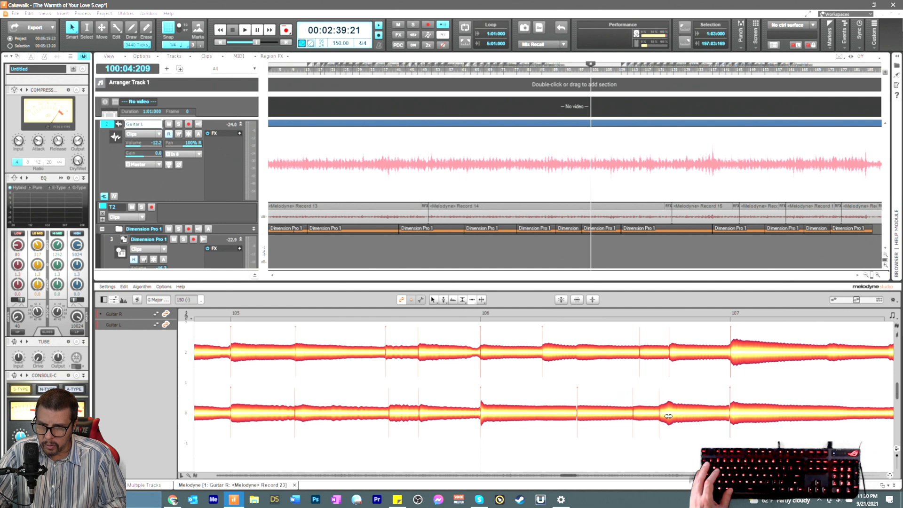
Step: Align the starts of the newly split Guitar R and Guitar L notes late in bar 106 with the Time tool
{"action": "left_click", "coordinate": [671, 416]}
{"action": "left_click_drag", "start_coordinate": [674, 418], "coordinate": [675, 419]}
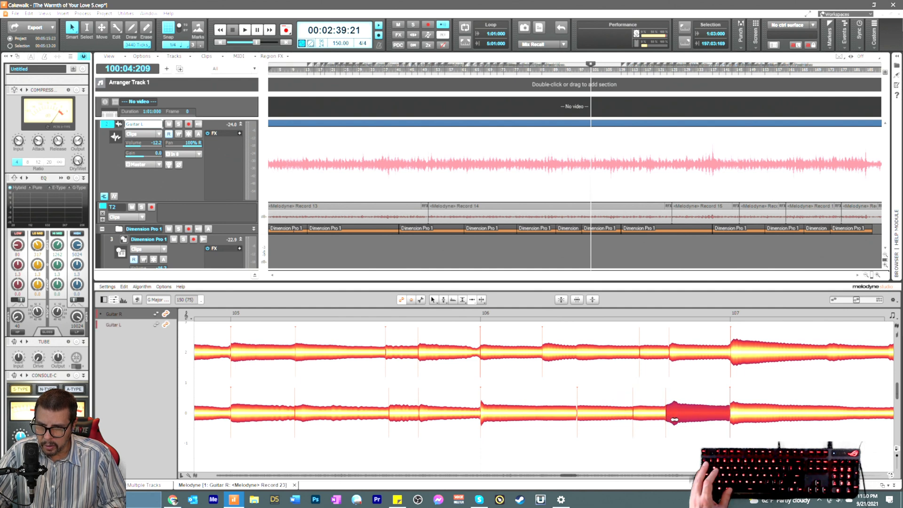
{"action": "left_click", "coordinate": [642, 416]}
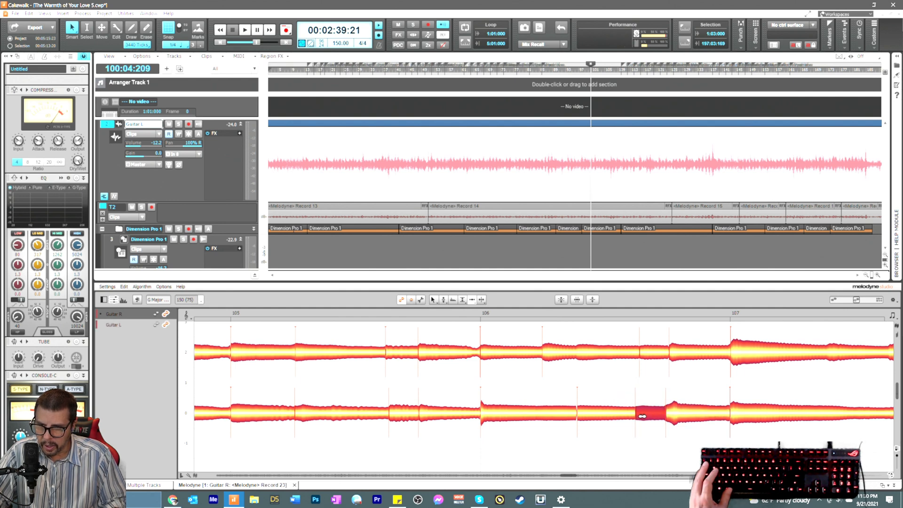
{"action": "left_click", "coordinate": [643, 352]}
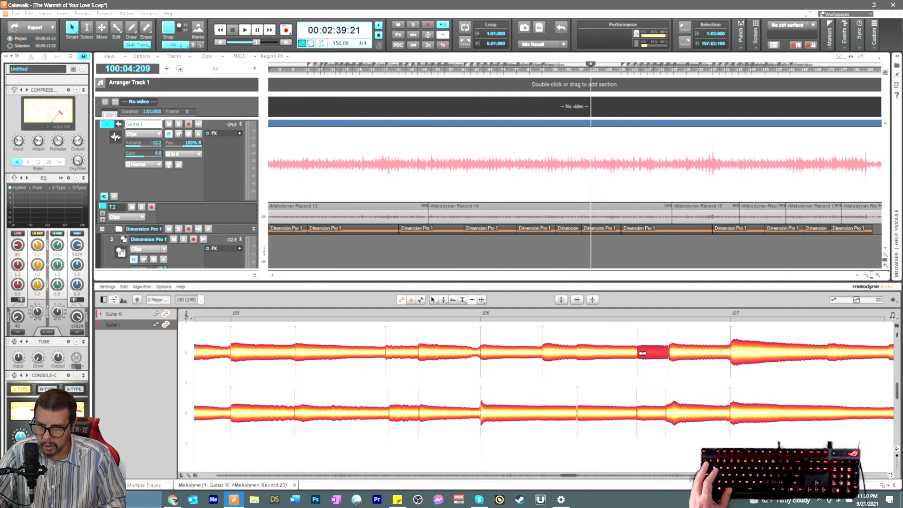
{"action": "left_click", "coordinate": [671, 353]}
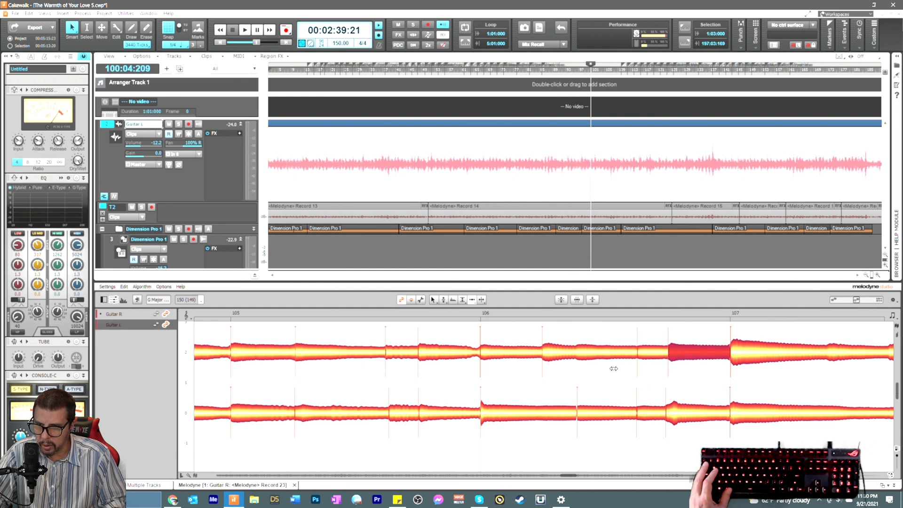
Step: Move the start of the Guitar R note in the middle of bar 106 slightly earlier and play back from late bar 105
{"action": "left_click", "coordinate": [450, 312]}
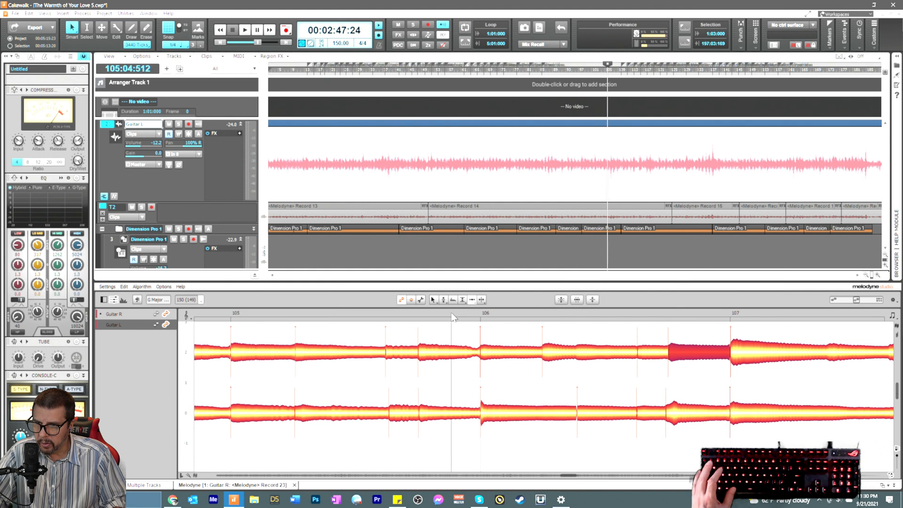
{"action": "key", "text": "space"}
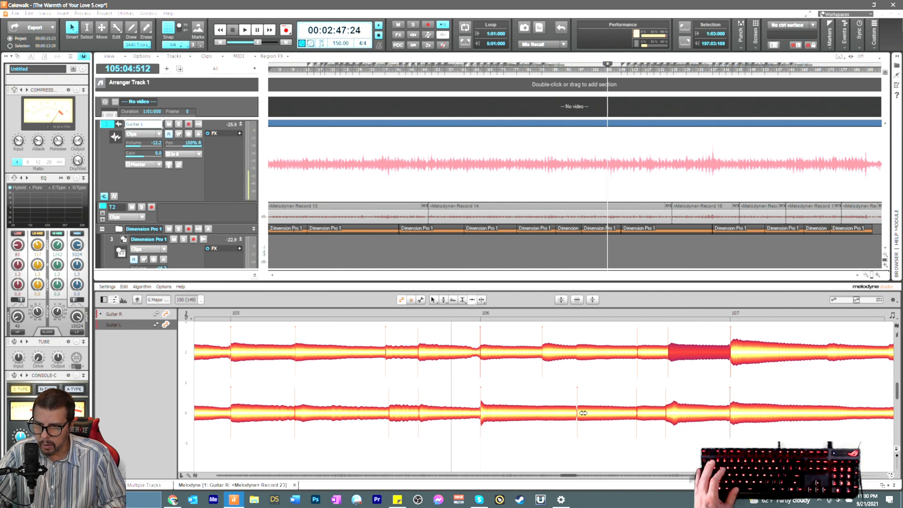
{"action": "left_click", "coordinate": [581, 413]}
{"action": "key", "text": "space"}
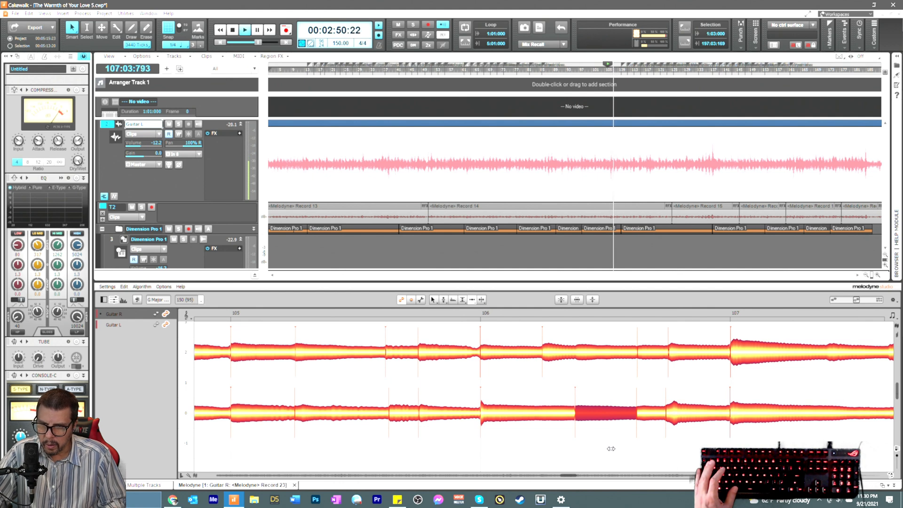
{"action": "key", "text": "space"}
Step: Separate the long Guitar L note in bar 107 near beat three and a half and again near beat two and a half
{"action": "left_click_drag", "start_coordinate": [570, 477], "coordinate": [572, 480]}
{"action": "right_click", "coordinate": [657, 399]}
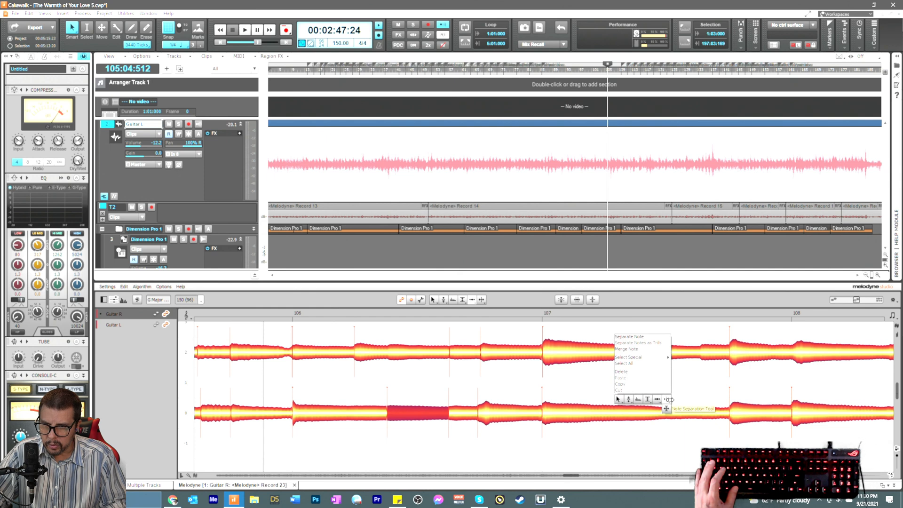
{"action": "left_click", "coordinate": [668, 400]}
{"action": "double_click", "coordinate": [701, 353]}
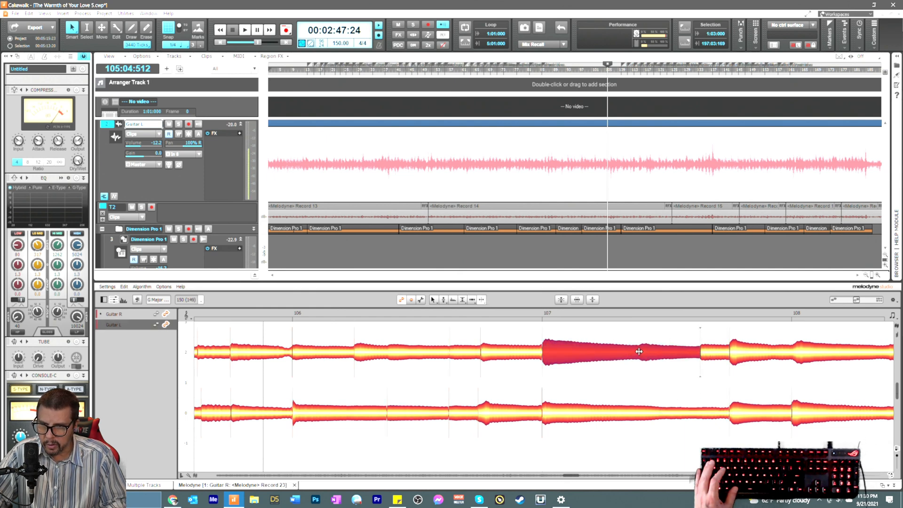
{"action": "double_click", "coordinate": [639, 371]}
Step: Change the separation type of the two new Guitar L splits in bar 107 and move both note starts slightly earlier
{"action": "left_click", "coordinate": [640, 372], "text": "shift"}
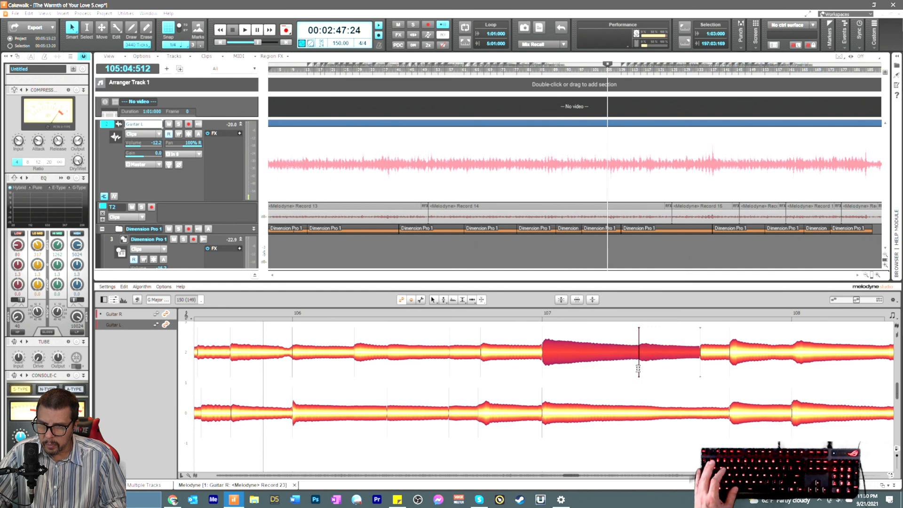
{"action": "left_click", "coordinate": [700, 367], "text": "shift"}
{"action": "right_click", "coordinate": [676, 374]}
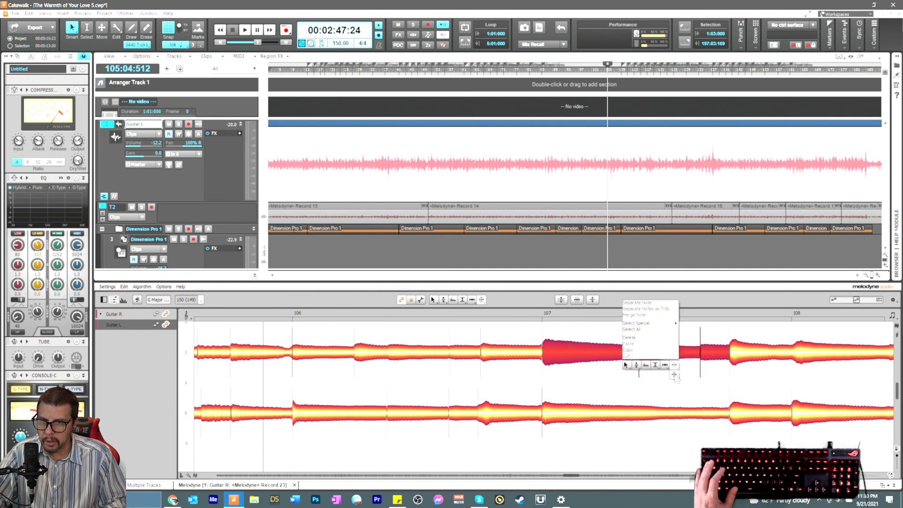
{"action": "left_click", "coordinate": [669, 368]}
{"action": "left_click", "coordinate": [668, 368]}
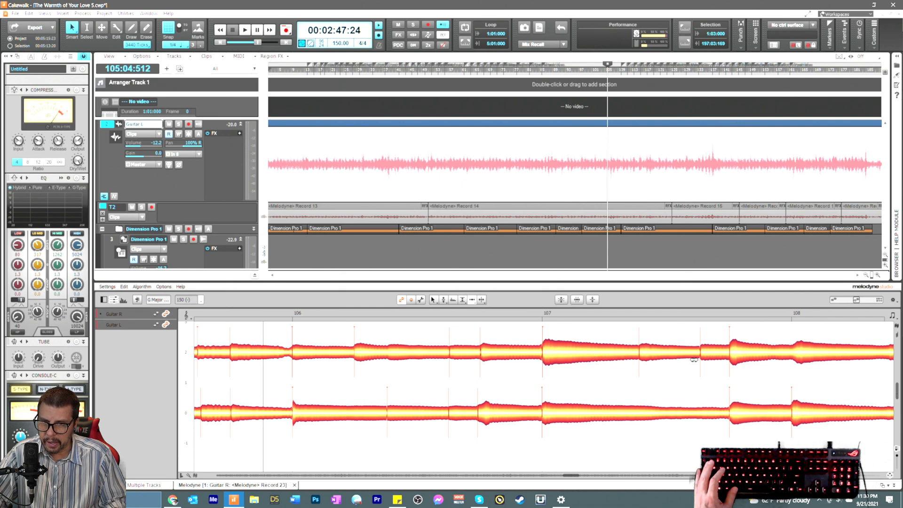
{"action": "left_click", "coordinate": [706, 354]}
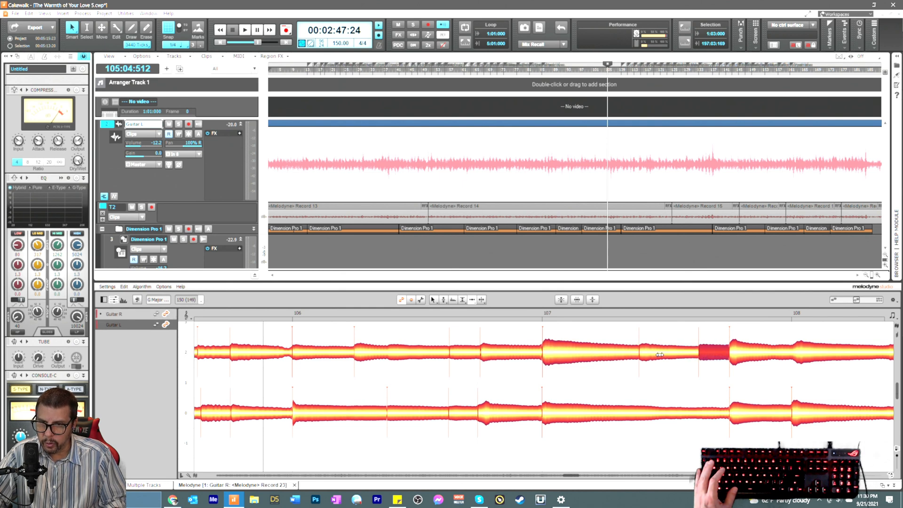
{"action": "left_click", "coordinate": [644, 354]}
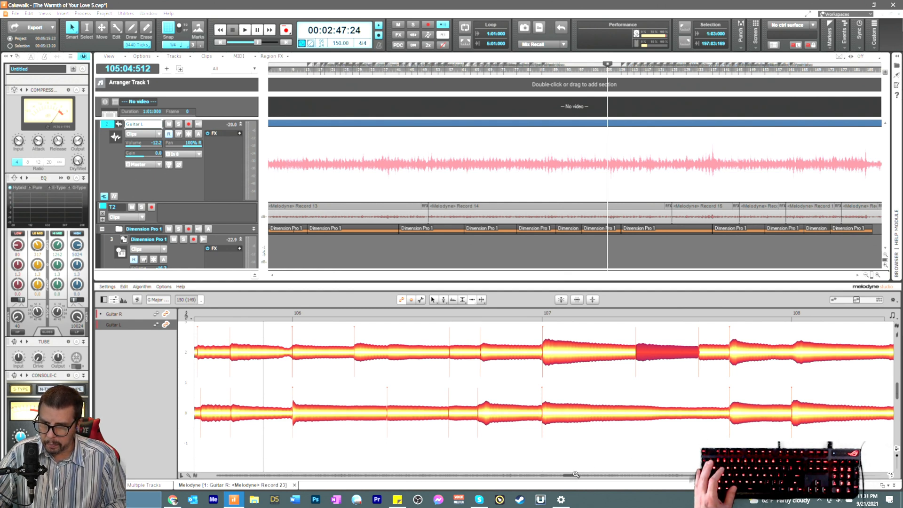
Step: Separate the Guitar L note at the start of bar 108 with the Note Separation tool
{"action": "left_click_drag", "start_coordinate": [570, 478], "coordinate": [573, 476]}
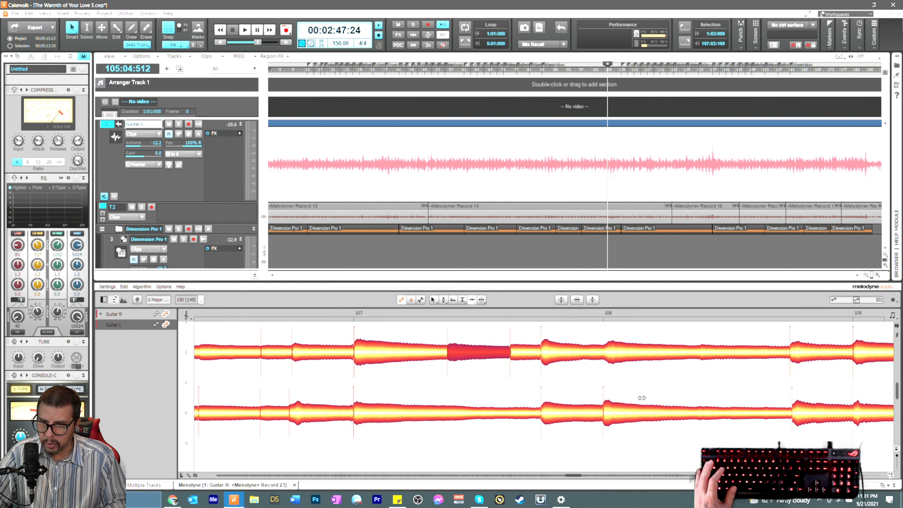
{"action": "right_click", "coordinate": [648, 375]}
{"action": "left_click", "coordinate": [658, 376]}
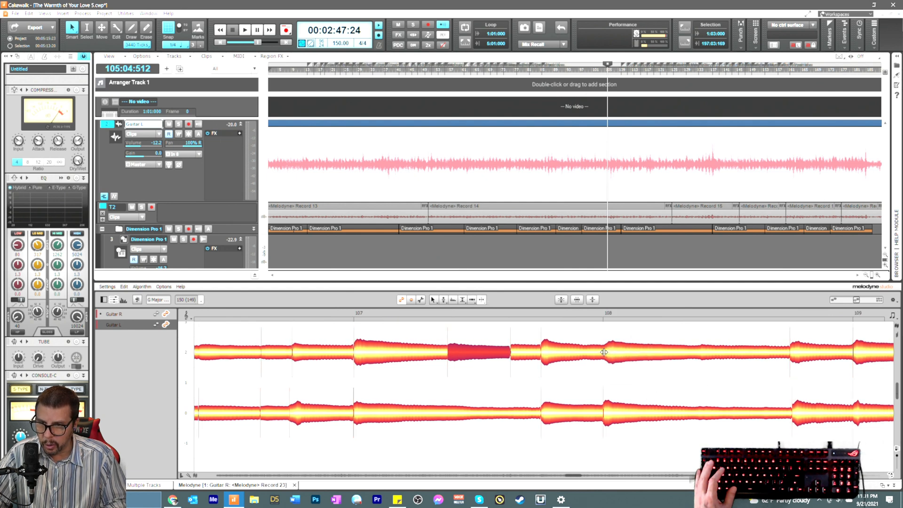
{"action": "double_click", "coordinate": [605, 352]}
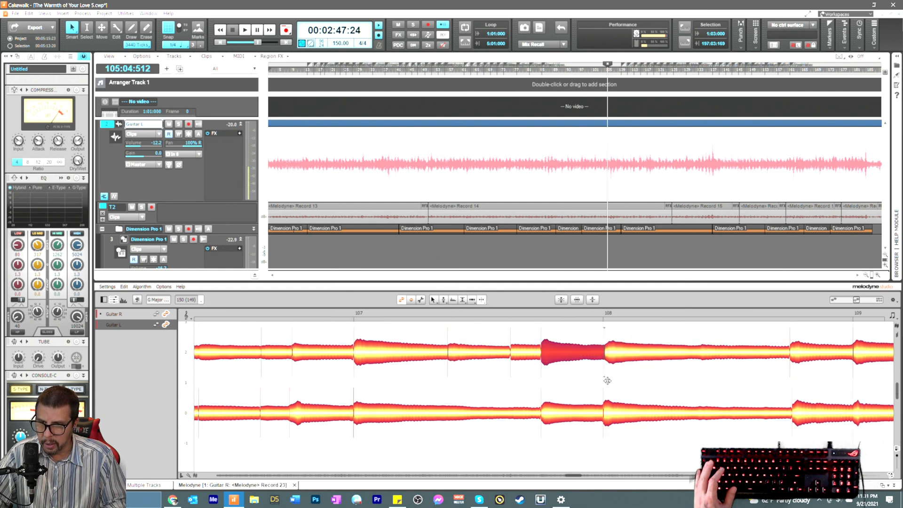
Step: Change the separation type of the new Guitar L split at bar 108 and align that note's start with Guitar R
{"action": "right_click", "coordinate": [607, 380]}
{"action": "left_click", "coordinate": [609, 390]}
{"action": "left_click", "coordinate": [604, 369]}
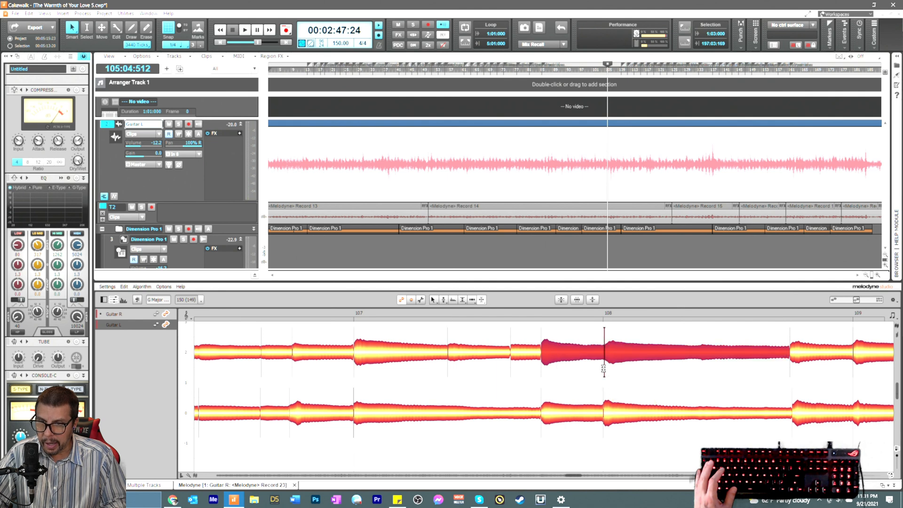
{"action": "right_click", "coordinate": [580, 371]}
{"action": "left_click", "coordinate": [575, 370]}
{"action": "left_click", "coordinate": [598, 365]}
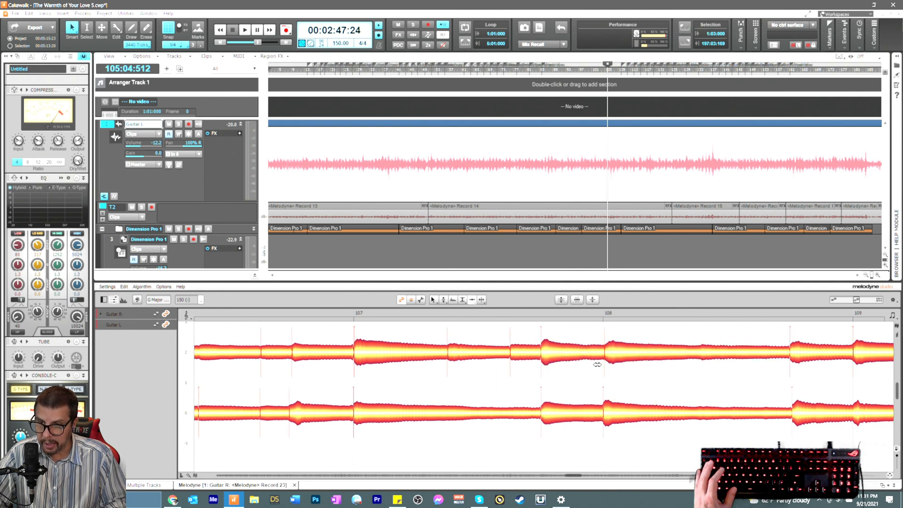
{"action": "left_click", "coordinate": [612, 354]}
{"action": "left_click_drag", "start_coordinate": [611, 354], "coordinate": [610, 355]}
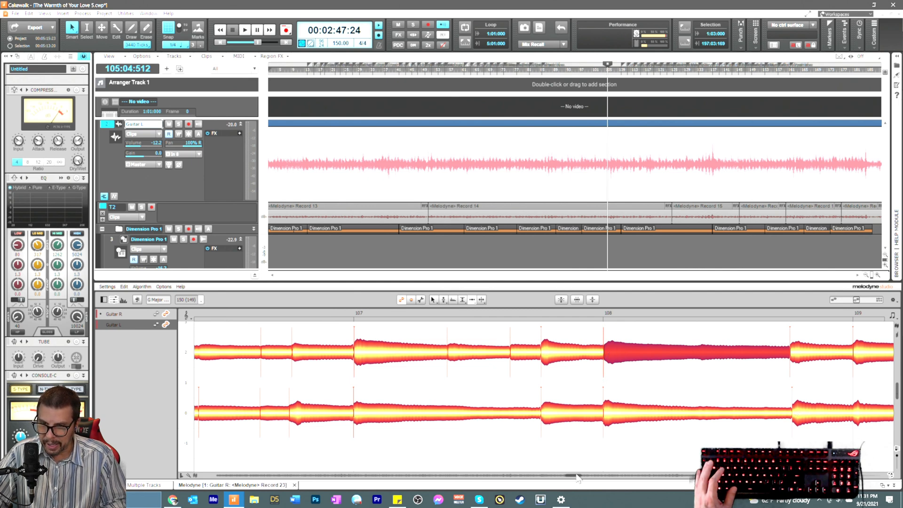
Step: Separate the Guitar L note in bar 109 near beat two and a half
{"action": "left_click_drag", "start_coordinate": [577, 477], "coordinate": [585, 477]}
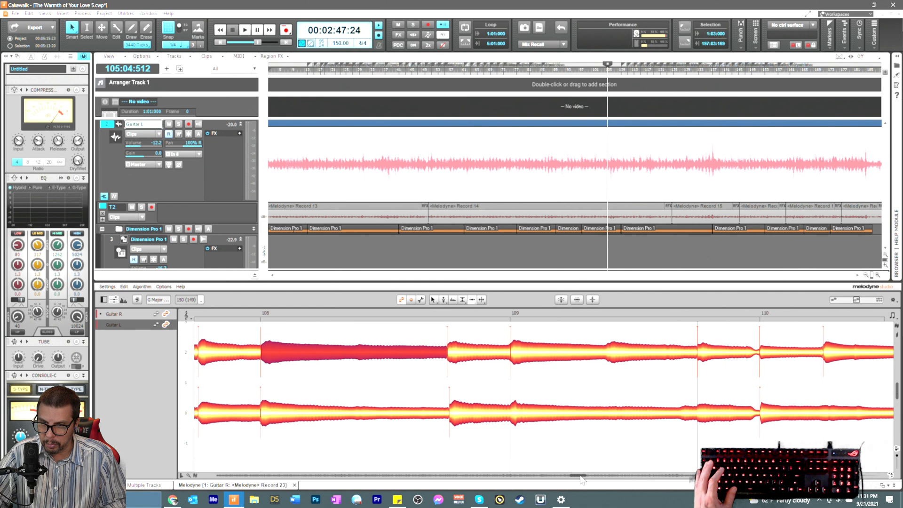
{"action": "right_click", "coordinate": [610, 372]}
{"action": "left_click", "coordinate": [612, 372]}
{"action": "left_click", "coordinate": [607, 354]}
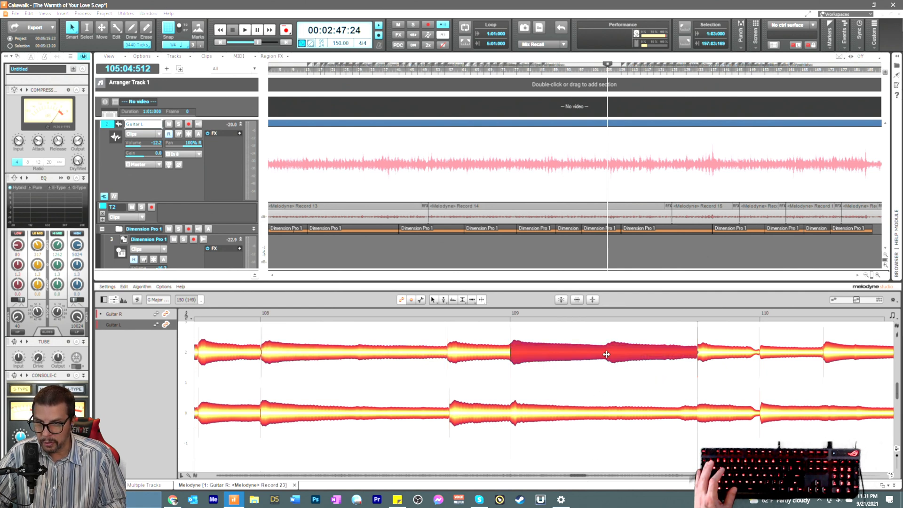
{"action": "double_click", "coordinate": [607, 355]}
Step: Change the separation type of the new Guitar L split in bar 109 and move the second note's start slightly earlier
{"action": "right_click", "coordinate": [605, 377]}
{"action": "left_click", "coordinate": [603, 378]}
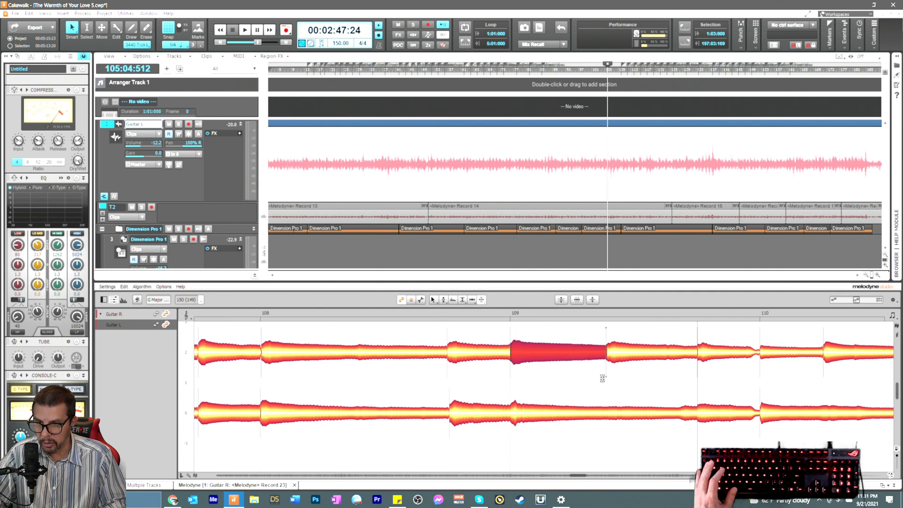
{"action": "left_click", "coordinate": [605, 374]}
{"action": "right_click", "coordinate": [576, 374]}
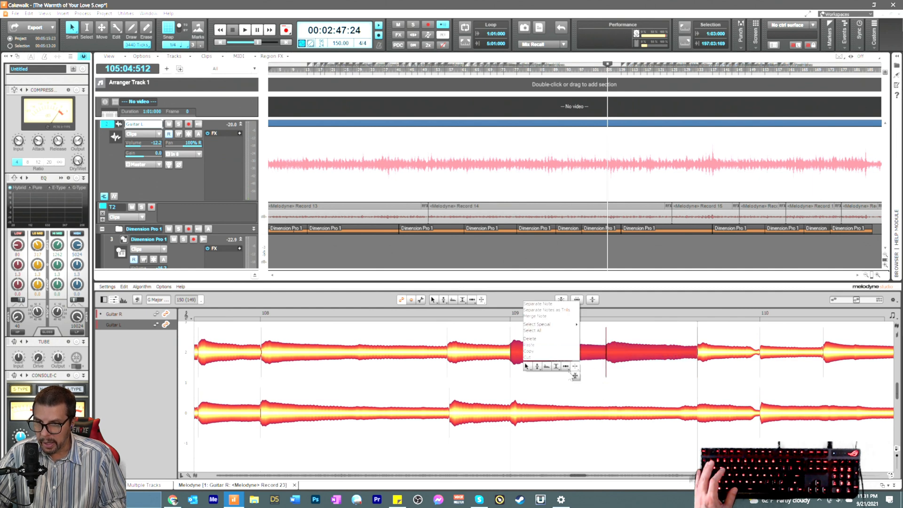
{"action": "left_click", "coordinate": [566, 375]}
{"action": "left_click_drag", "start_coordinate": [609, 355], "coordinate": [608, 355]}
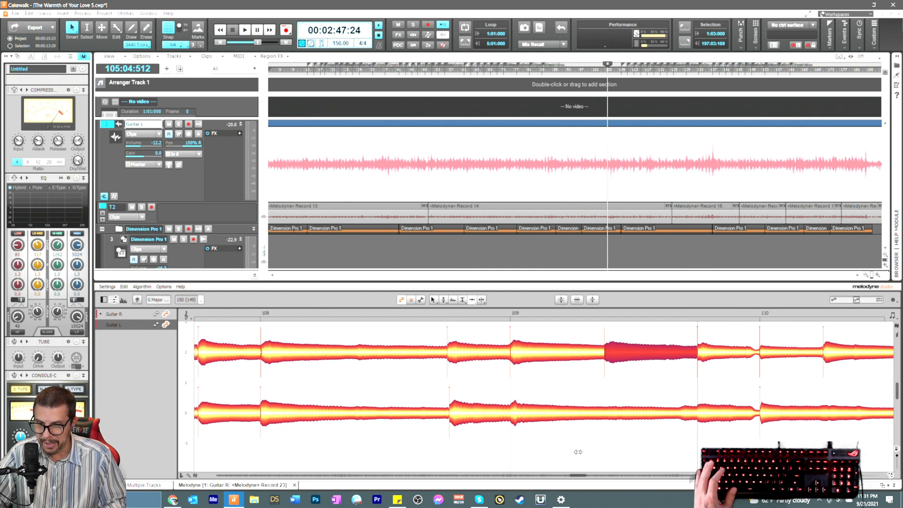
Step: Separate the Guitar L note in bar 110 near beat two and a half and again near beat three and a half
{"action": "left_click_drag", "start_coordinate": [578, 475], "coordinate": [581, 477]}
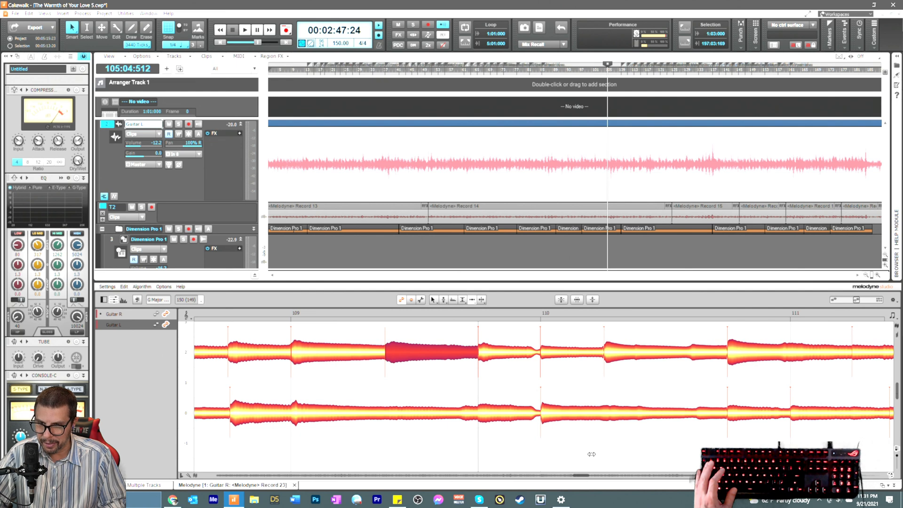
{"action": "right_click", "coordinate": [678, 393]}
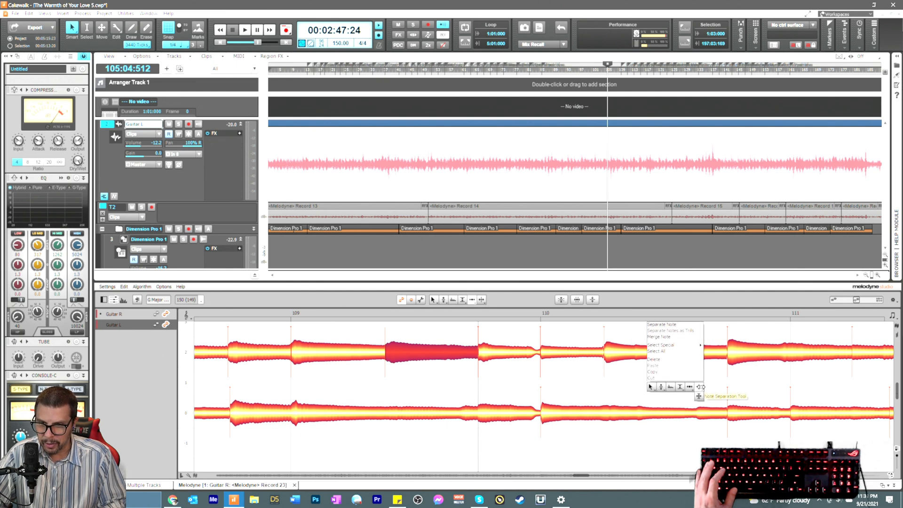
{"action": "left_click", "coordinate": [677, 377]}
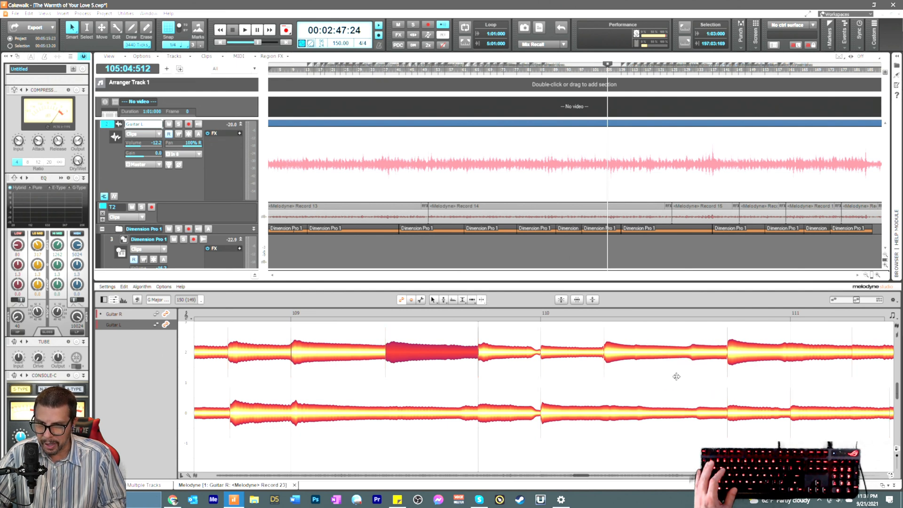
{"action": "double_click", "coordinate": [635, 355]}
{"action": "double_click", "coordinate": [689, 355]}
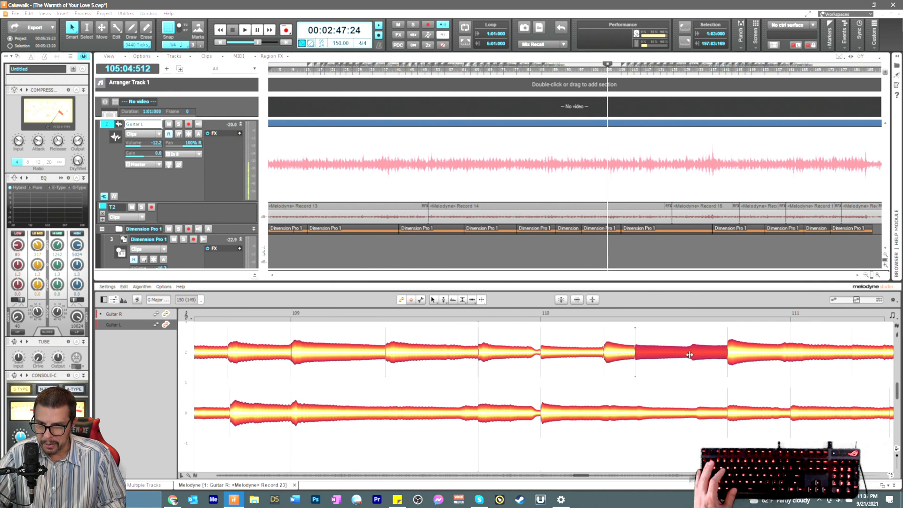
Step: Change the separation type of the two new Guitar L splits in bar 110
{"action": "right_click", "coordinate": [686, 388]}
{"action": "left_click", "coordinate": [686, 389]}
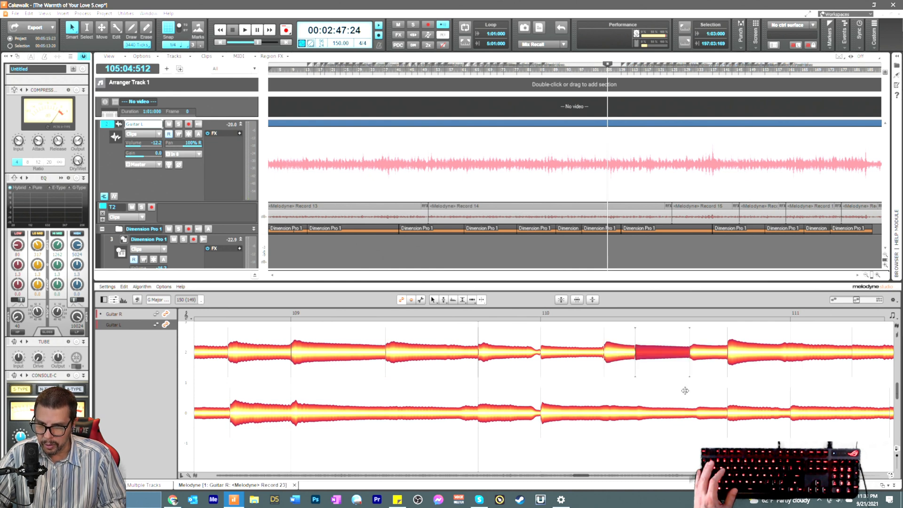
{"action": "right_click", "coordinate": [685, 389]}
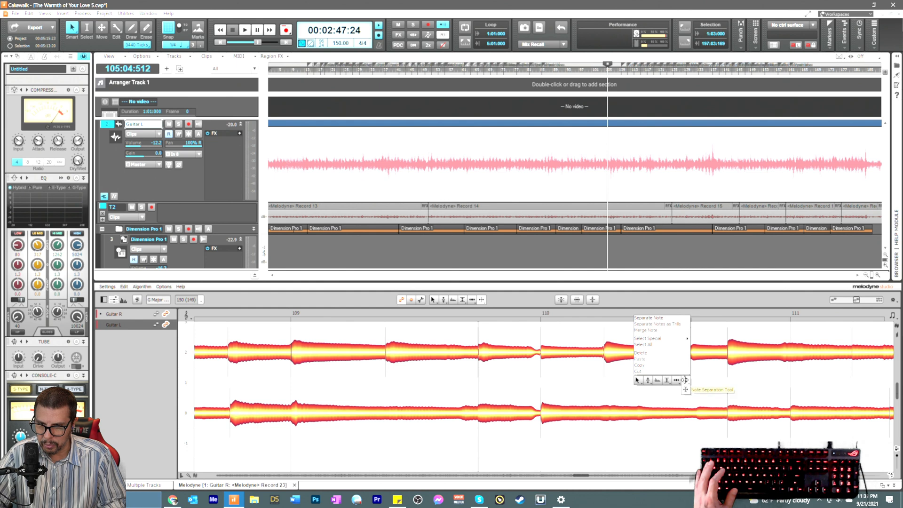
{"action": "left_click", "coordinate": [685, 380]}
{"action": "right_click", "coordinate": [682, 374]}
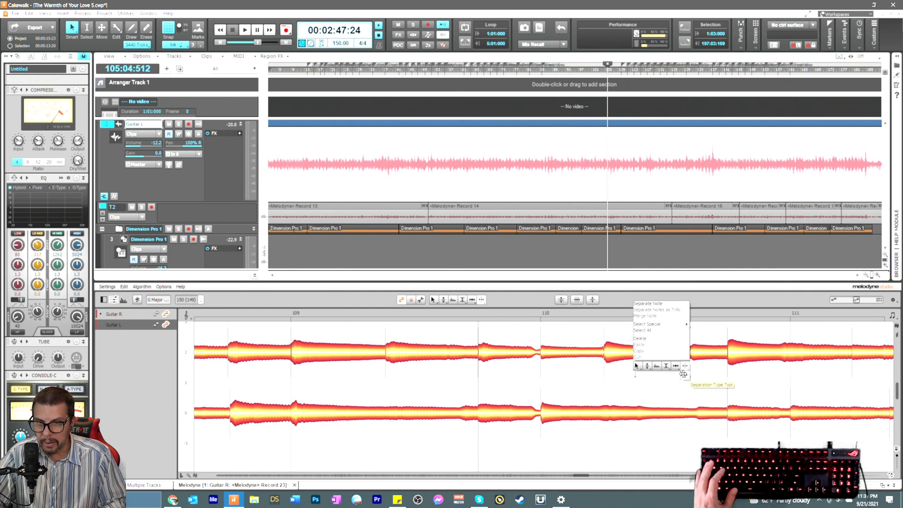
{"action": "left_click", "coordinate": [685, 371]}
{"action": "left_click", "coordinate": [690, 367]}
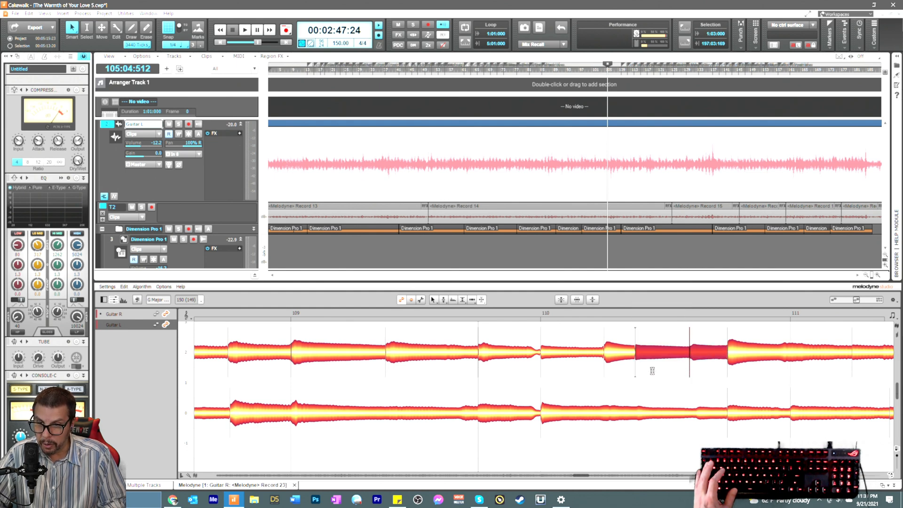
{"action": "left_click", "coordinate": [636, 371]}
Step: Move the starts of the last two split Guitar L notes in bar 110 slightly later
{"action": "right_click", "coordinate": [636, 371]}
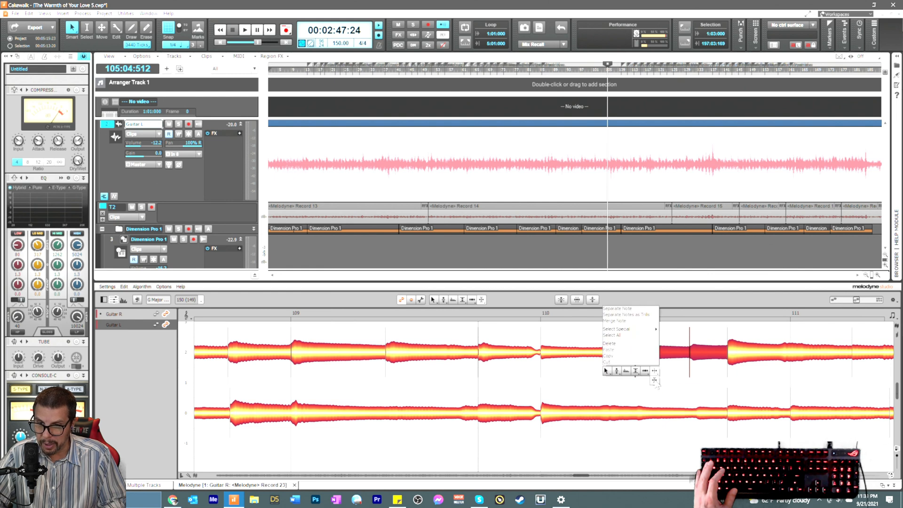
{"action": "left_click", "coordinate": [649, 372]}
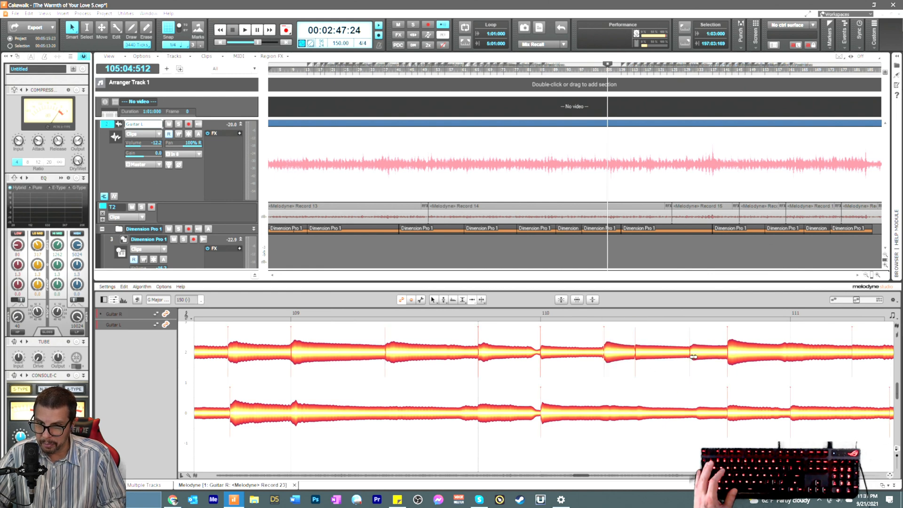
{"action": "left_click_drag", "start_coordinate": [694, 358], "coordinate": [700, 358]}
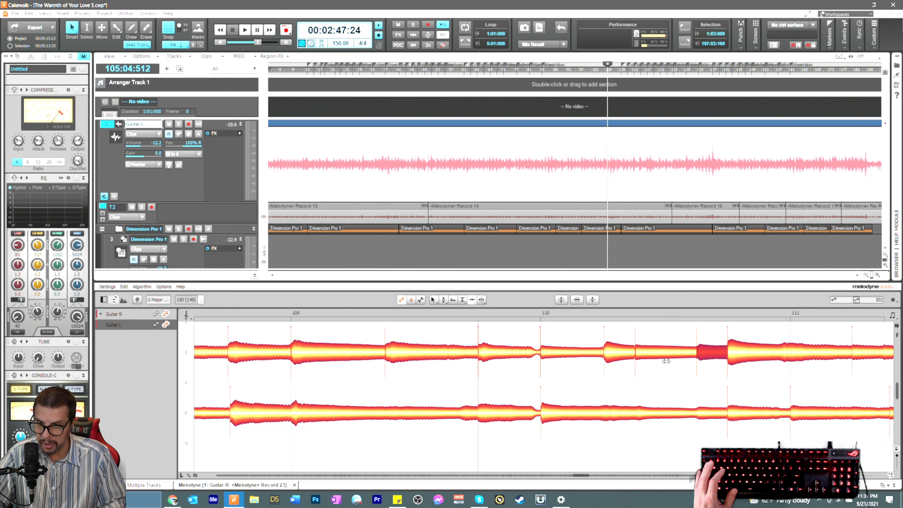
{"action": "left_click_drag", "start_coordinate": [636, 358], "coordinate": [641, 357]}
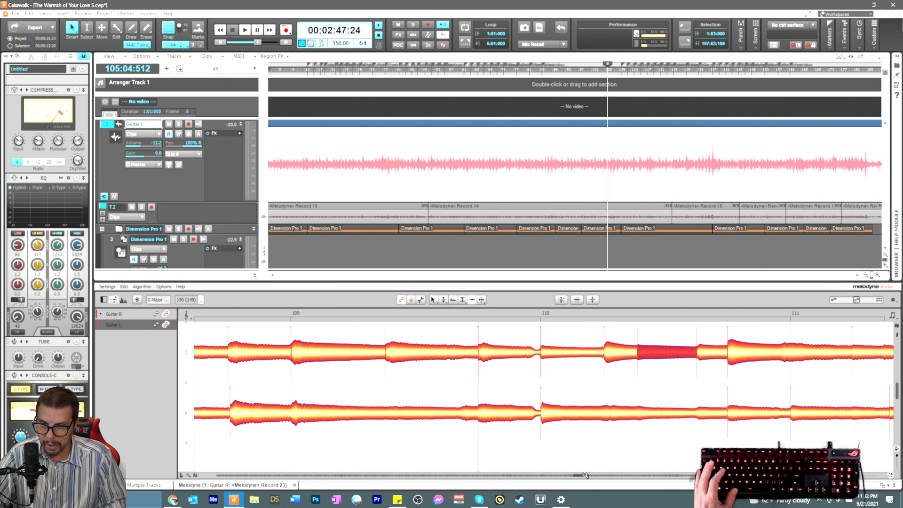
Step: Separate the Guitar L note in bar 111 near beat three and a half
{"action": "left_click_drag", "start_coordinate": [582, 478], "coordinate": [584, 476]}
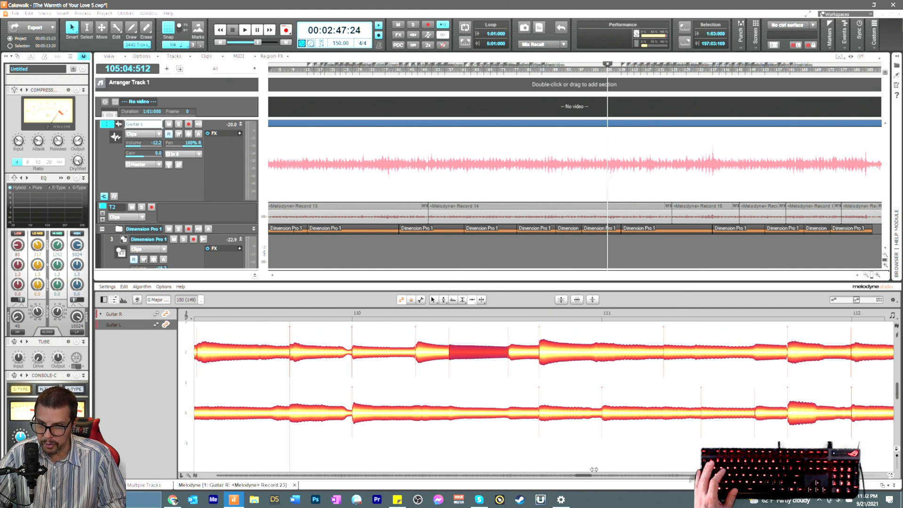
{"action": "right_click", "coordinate": [731, 418]}
{"action": "left_click", "coordinate": [739, 417]}
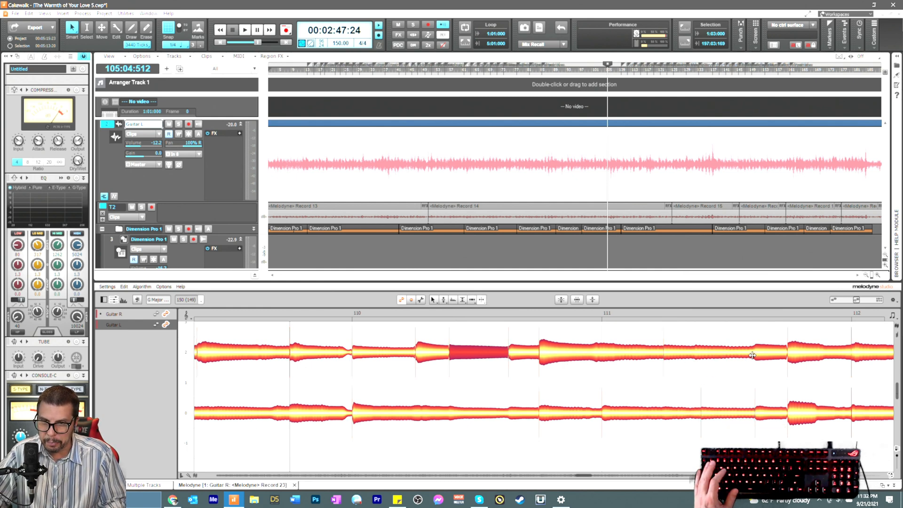
{"action": "left_click", "coordinate": [753, 356]}
{"action": "double_click", "coordinate": [753, 355]}
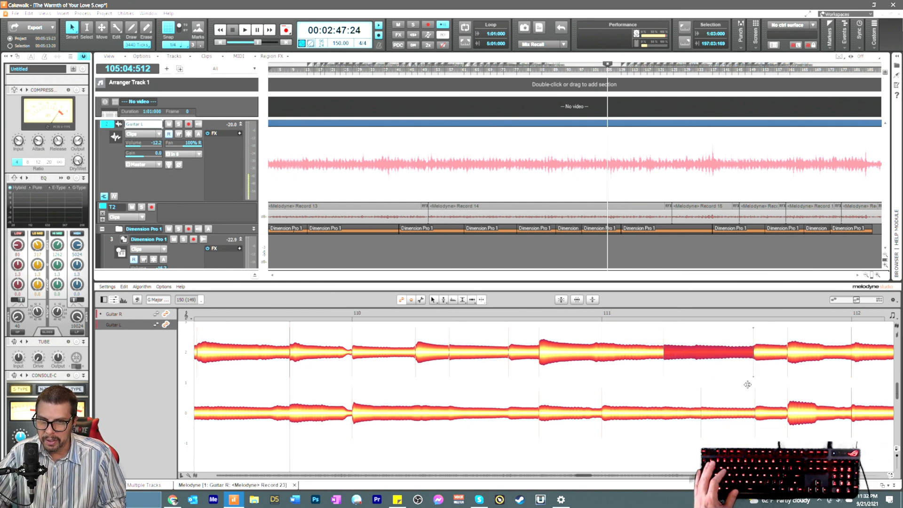
Step: Change the separation type of the new Guitar L split in bar 111
{"action": "right_click", "coordinate": [749, 385]}
{"action": "left_click", "coordinate": [749, 395]}
{"action": "double_click", "coordinate": [754, 366]}
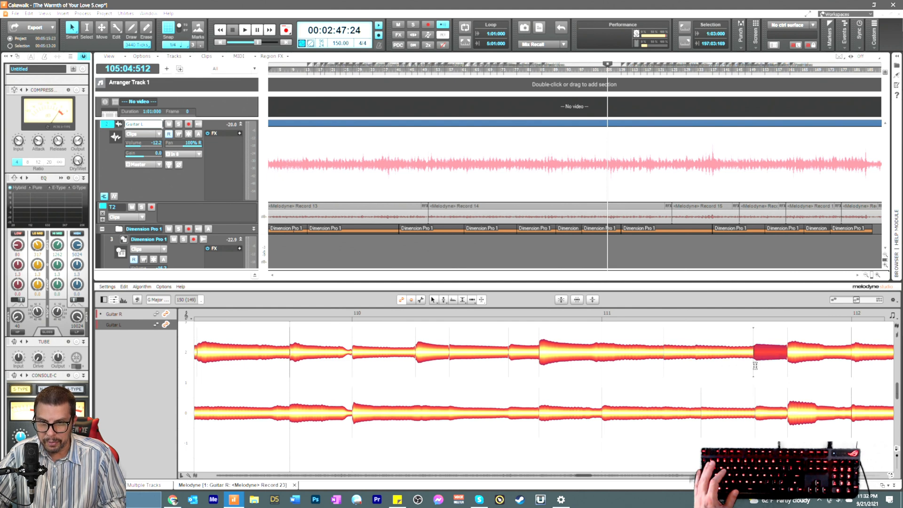
Step: Align the note starts near beat three and a half of bar 111 on Guitar L and Guitar R, and adjust the preceding Guitar R note's timing
{"action": "right_click", "coordinate": [737, 369]}
{"action": "left_click", "coordinate": [731, 363]}
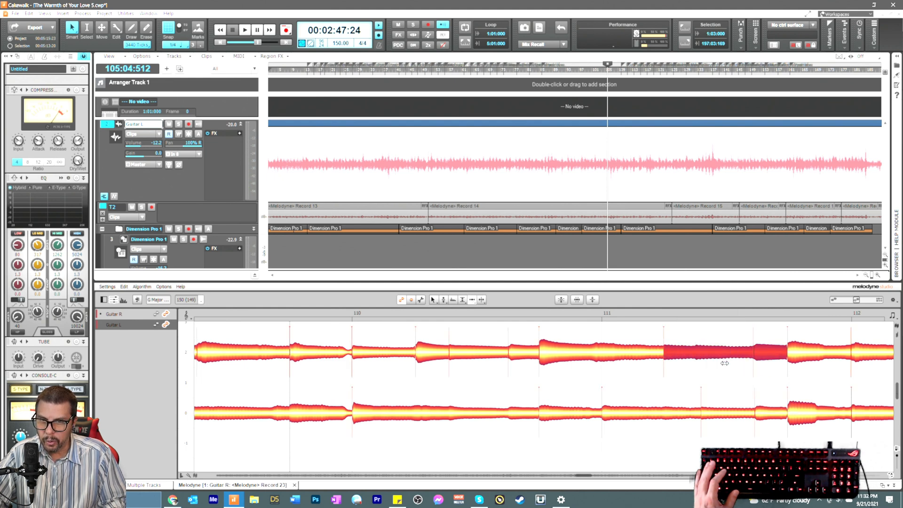
{"action": "left_click_drag", "start_coordinate": [756, 357], "coordinate": [757, 355]}
{"action": "left_click_drag", "start_coordinate": [755, 355], "coordinate": [753, 355]}
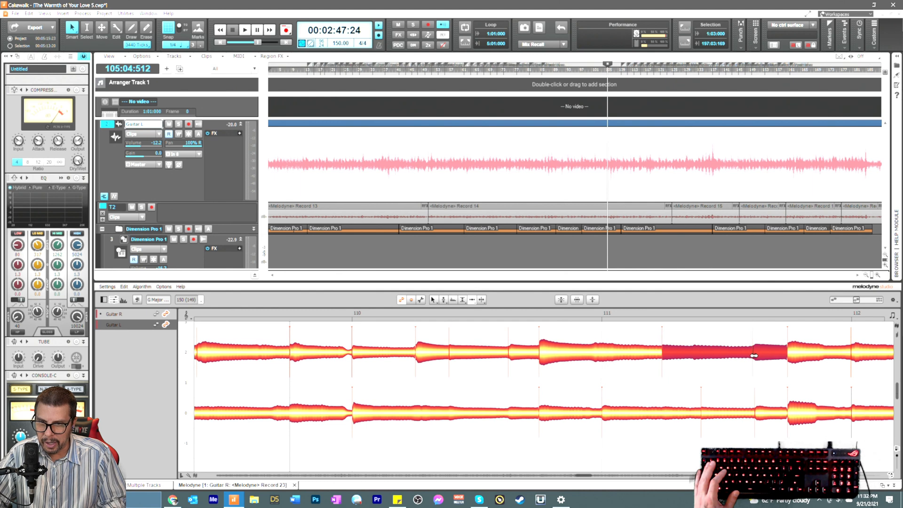
{"action": "left_click", "coordinate": [723, 372]}
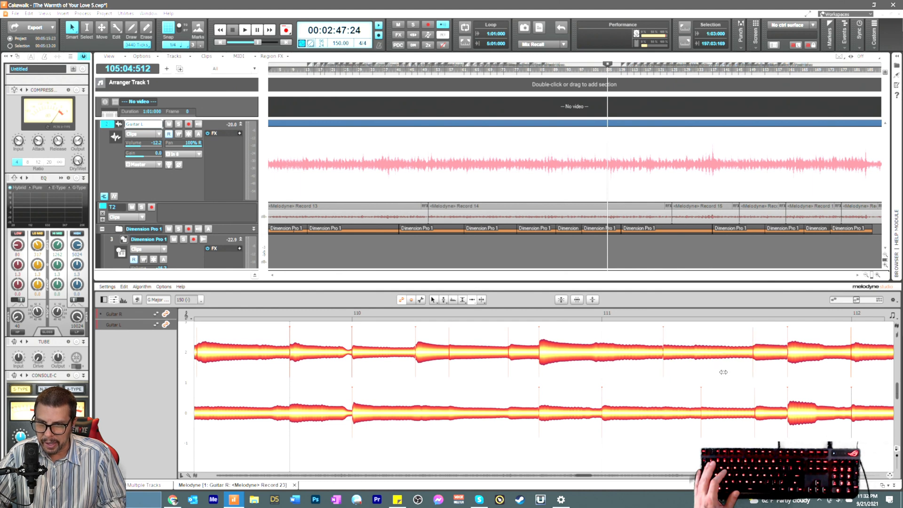
{"action": "left_click", "coordinate": [758, 357]}
{"action": "left_click", "coordinate": [759, 410]}
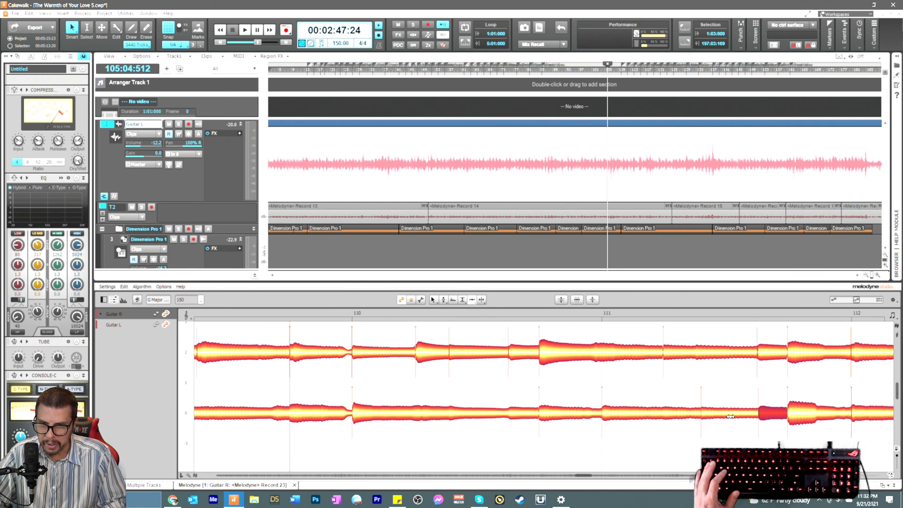
{"action": "left_click", "coordinate": [698, 416]}
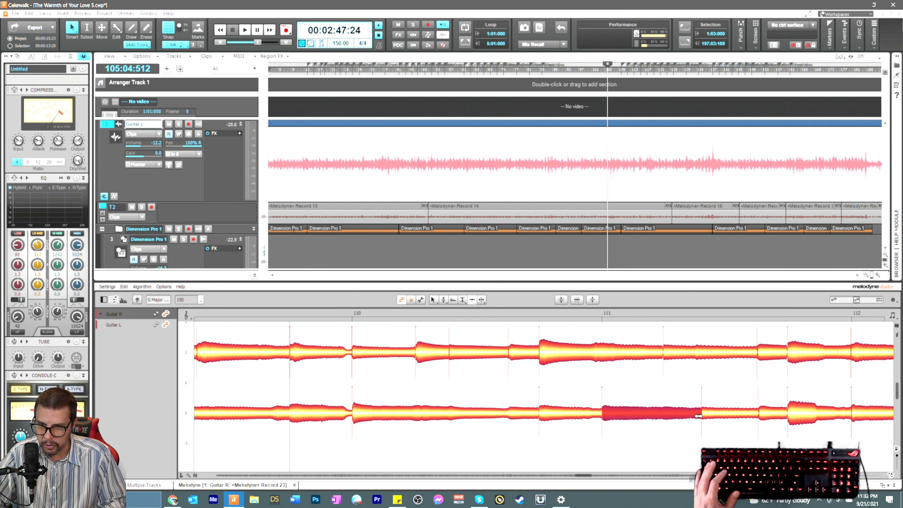
Step: Play back from late in bar 110 through bar 112 to check the alignment of both guitars
{"action": "right_click", "coordinate": [617, 389]}
{"action": "left_click", "coordinate": [620, 382]}
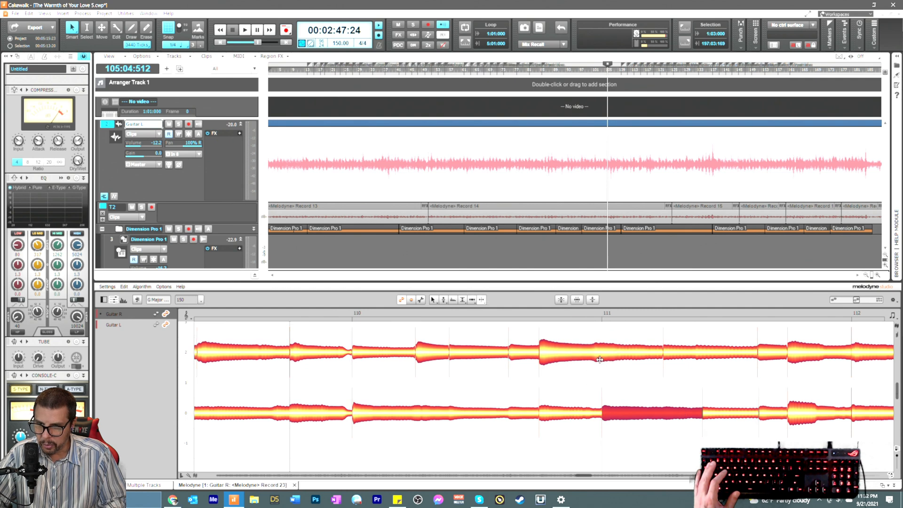
{"action": "left_click", "coordinate": [523, 312]}
{"action": "key", "text": "space"}
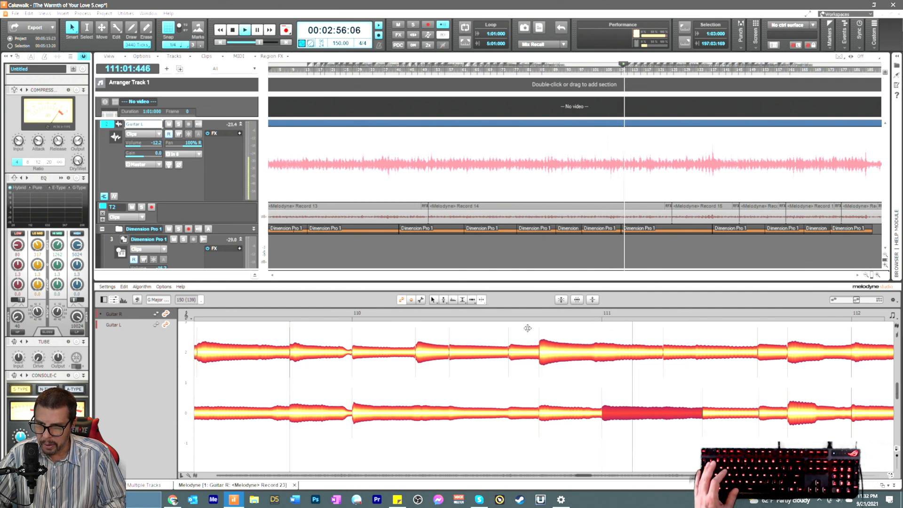
{"action": "key", "text": "space"}
{"action": "key", "text": "space"}
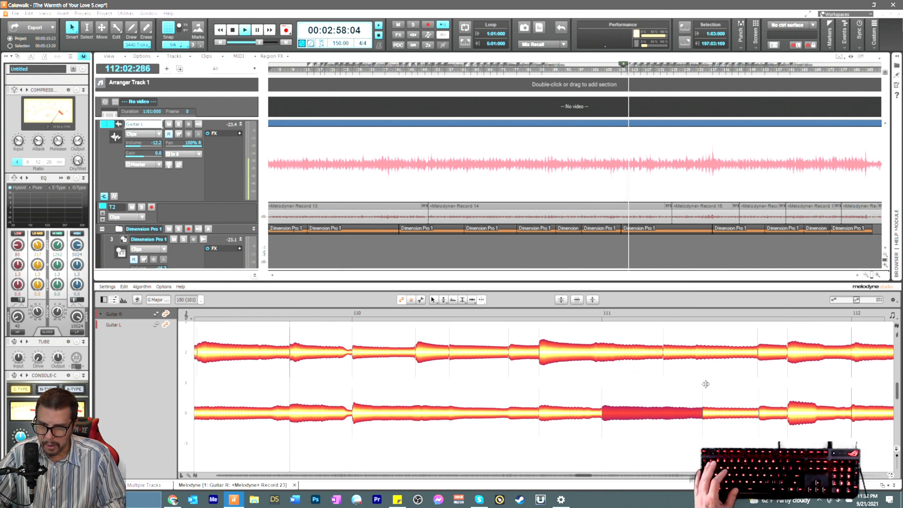
{"action": "key", "text": "space"}
{"action": "key", "text": "space"}
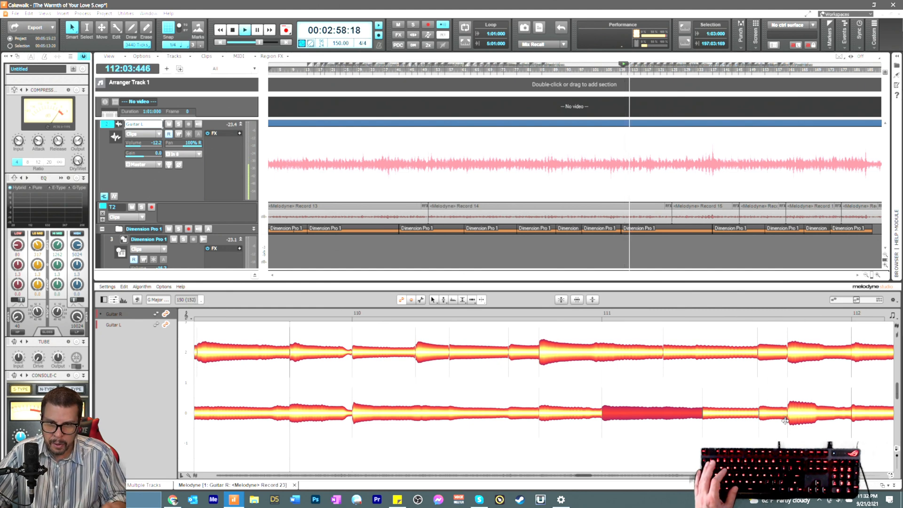
{"action": "key", "text": "space"}
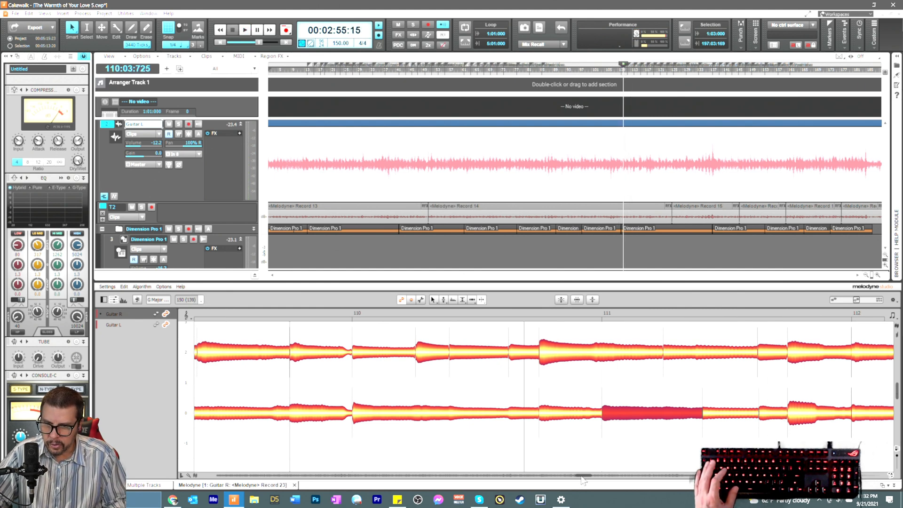
Step: Align the starts of the Guitar L and Guitar R notes near beat three and a half of bar 112
{"action": "left_click_drag", "start_coordinate": [582, 476], "coordinate": [585, 477]}
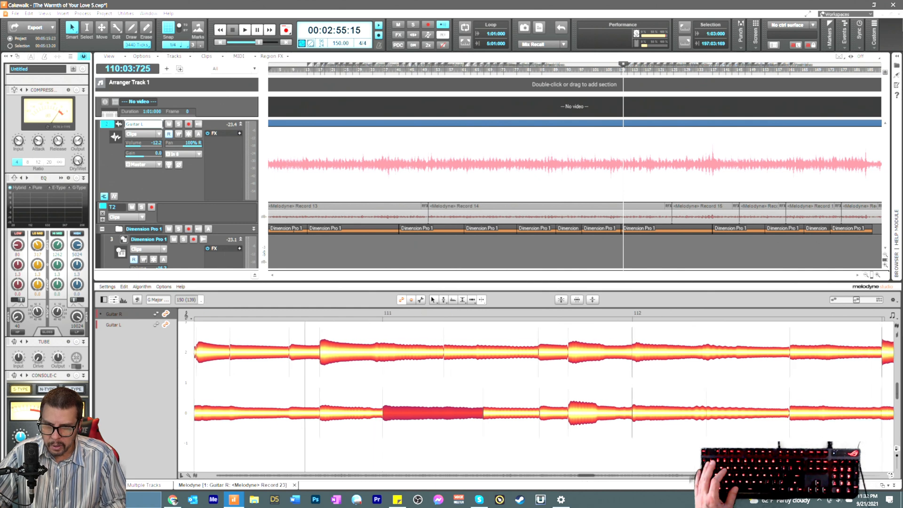
{"action": "right_click", "coordinate": [801, 398]}
{"action": "left_click", "coordinate": [796, 367]}
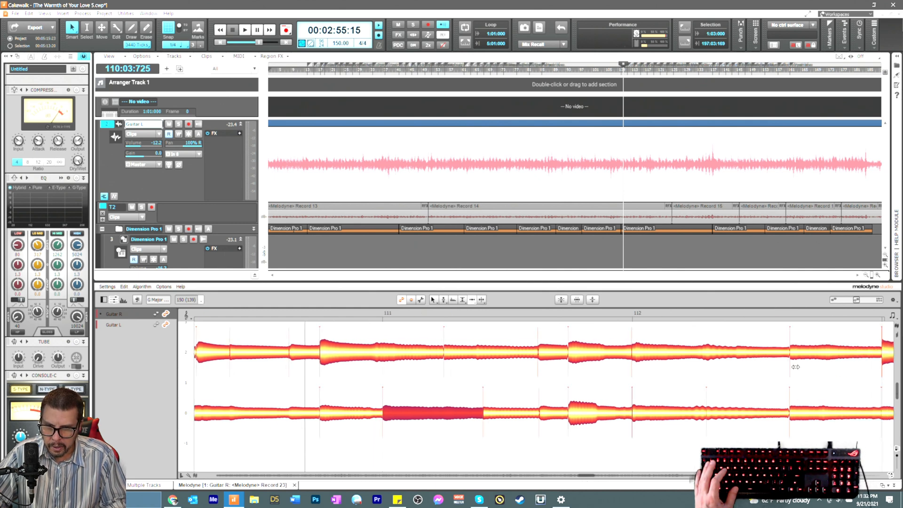
{"action": "left_click", "coordinate": [797, 356]}
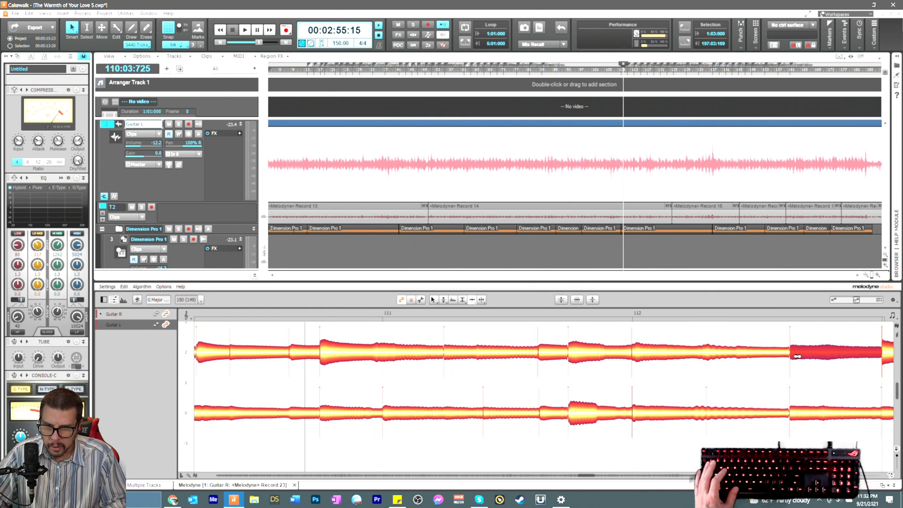
{"action": "left_click", "coordinate": [795, 412]}
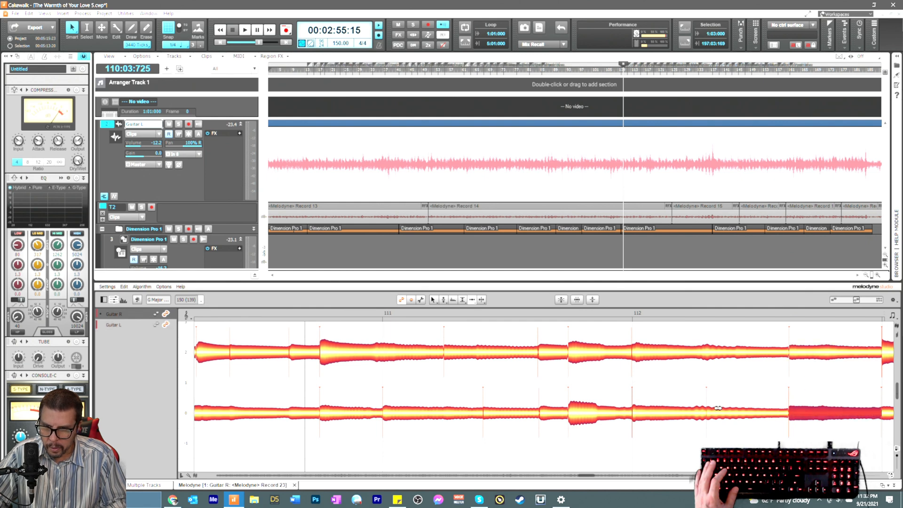
Step: Listen through bars 112 and 113 and select the Guitar R note at the start of bar 113
{"action": "key", "text": "space"}
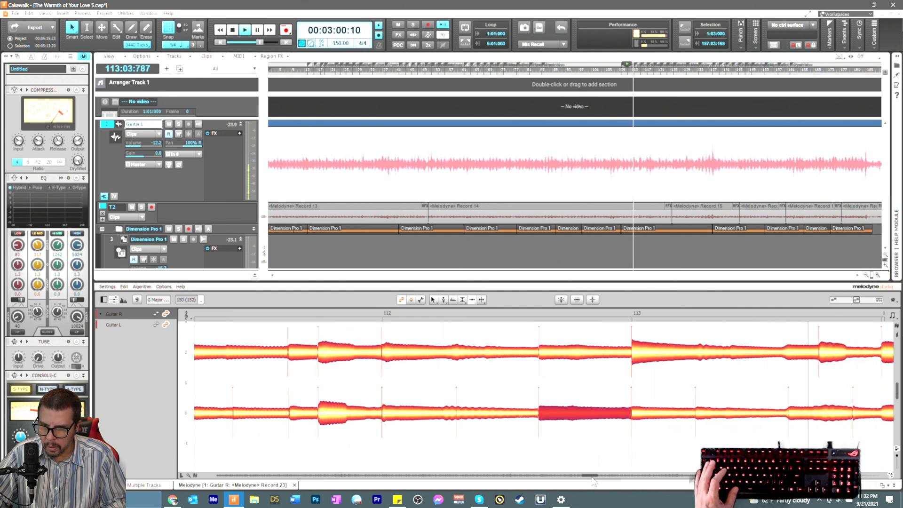
{"action": "key", "text": "space"}
{"action": "left_click", "coordinate": [639, 413]}
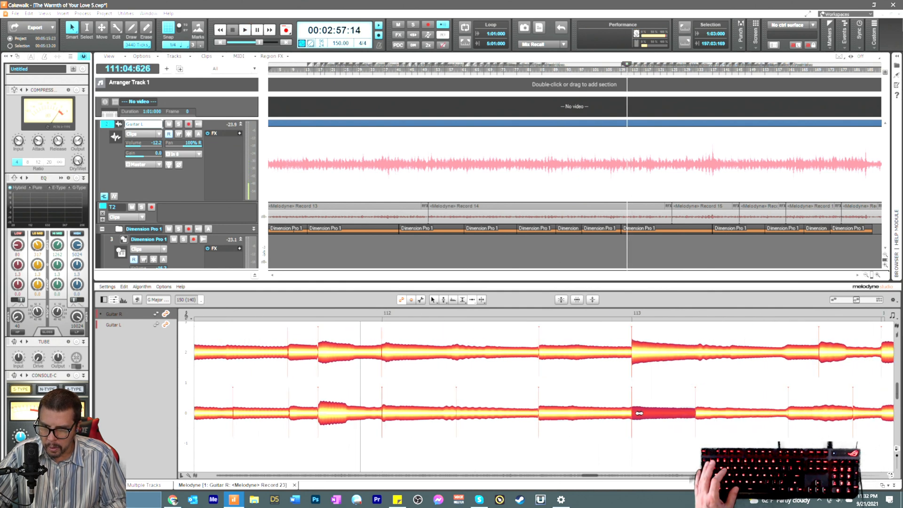
Step: Separate the long Guitar L note in bar 113 near beat three and a half
{"action": "right_click", "coordinate": [804, 390]}
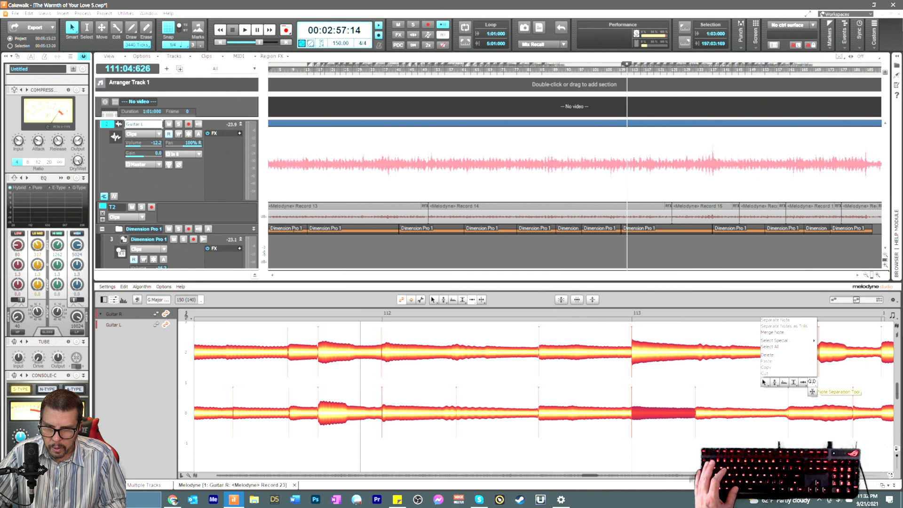
{"action": "left_click", "coordinate": [790, 359]}
{"action": "left_click", "coordinate": [785, 354]}
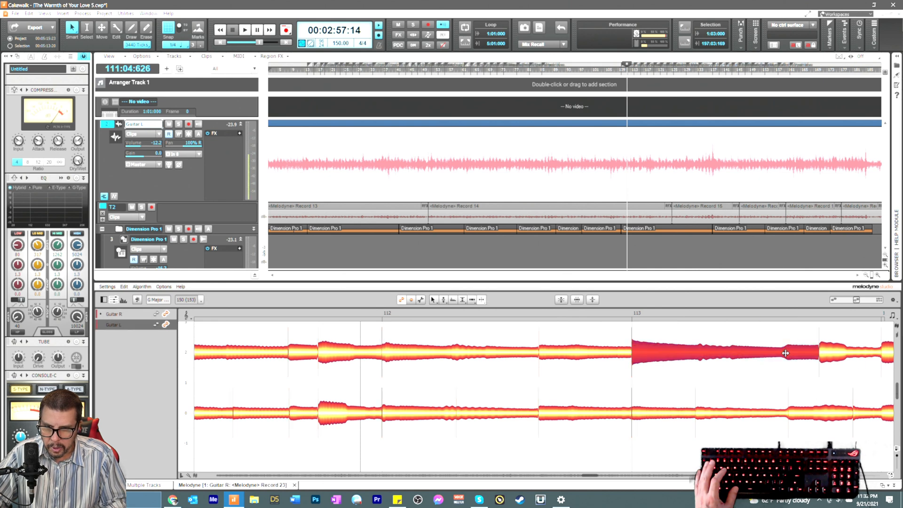
Step: Change the separation type of the new Guitar L split in bar 113
{"action": "right_click", "coordinate": [785, 376]}
{"action": "left_click", "coordinate": [785, 382]}
{"action": "left_click", "coordinate": [785, 369]}
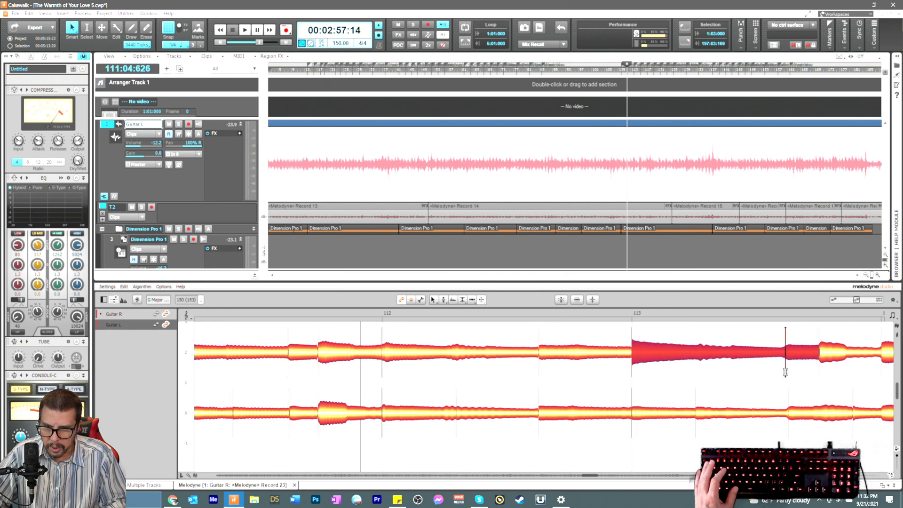
Step: Shift the start of the separated Guitar L note near beat three and a half of bar 113 to align with Guitar R
{"action": "right_click", "coordinate": [765, 373]}
{"action": "left_click", "coordinate": [763, 370]}
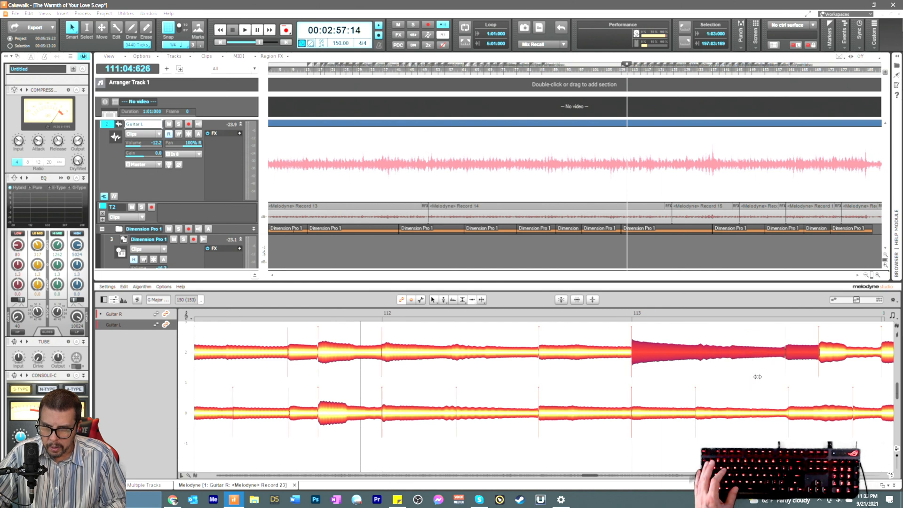
{"action": "left_click", "coordinate": [758, 377]}
{"action": "left_click_drag", "start_coordinate": [789, 357], "coordinate": [791, 357]}
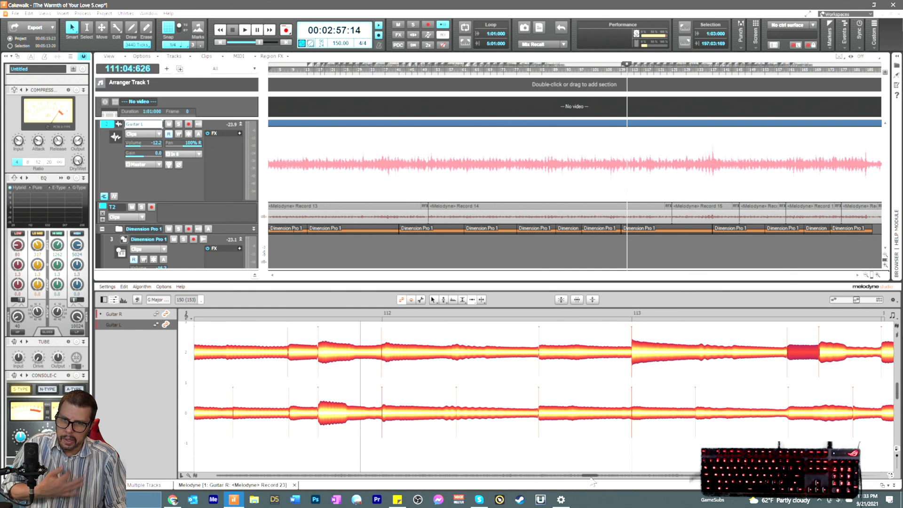
Step: Separate the first Guitar L note of bar 114 near beat two and change the separation type of the new split
{"action": "scroll", "coordinate": [592, 479], "scroll_direction": "right", "scroll_amount": 3}
{"action": "scroll", "coordinate": [592, 478], "scroll_direction": "right", "scroll_amount": 1}
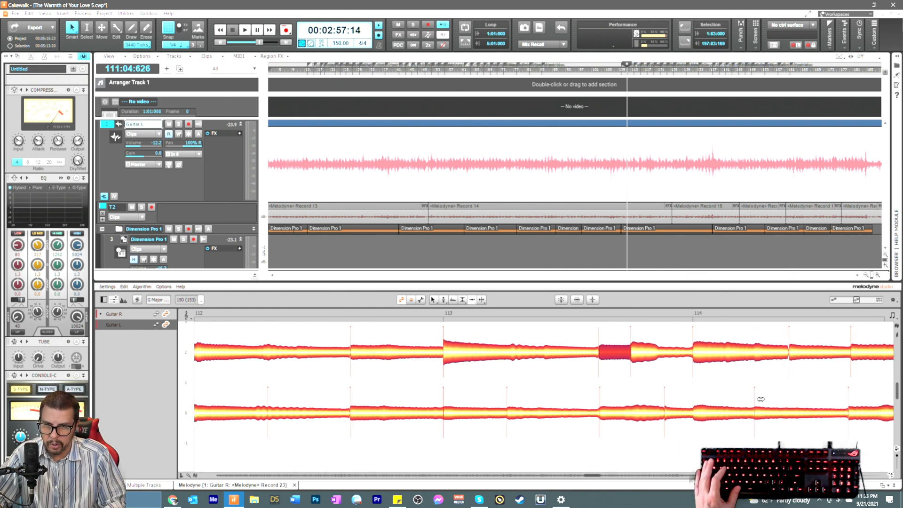
{"action": "right_click", "coordinate": [772, 385]}
{"action": "left_click", "coordinate": [757, 358]}
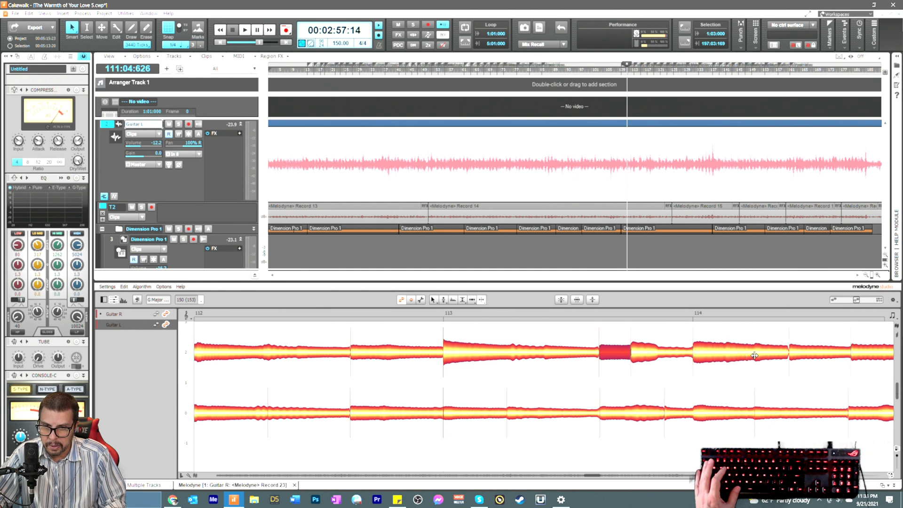
{"action": "double_click", "coordinate": [755, 355]}
{"action": "right_click", "coordinate": [757, 394]}
{"action": "left_click", "coordinate": [756, 401]}
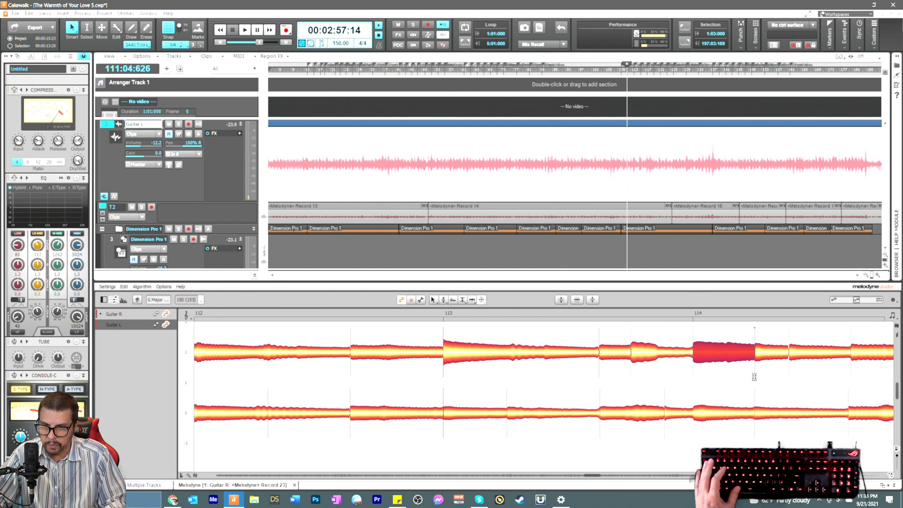
{"action": "left_click", "coordinate": [755, 377]}
Step: Nudge the start of the new Guitar L note near beat two of bar 114 slightly to the right with the Time Tool
{"action": "right_click", "coordinate": [727, 376]}
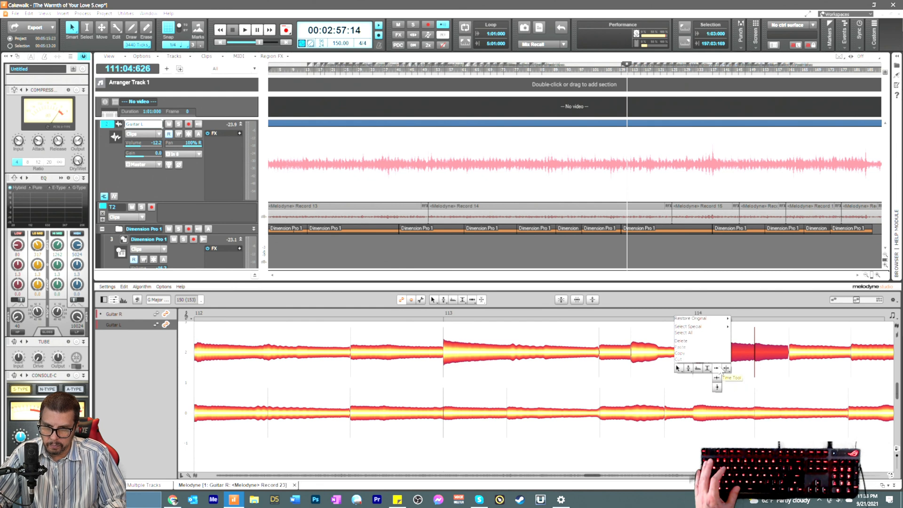
{"action": "left_click", "coordinate": [718, 370]}
{"action": "left_click", "coordinate": [728, 377]}
{"action": "left_click_drag", "start_coordinate": [757, 358], "coordinate": [759, 357]}
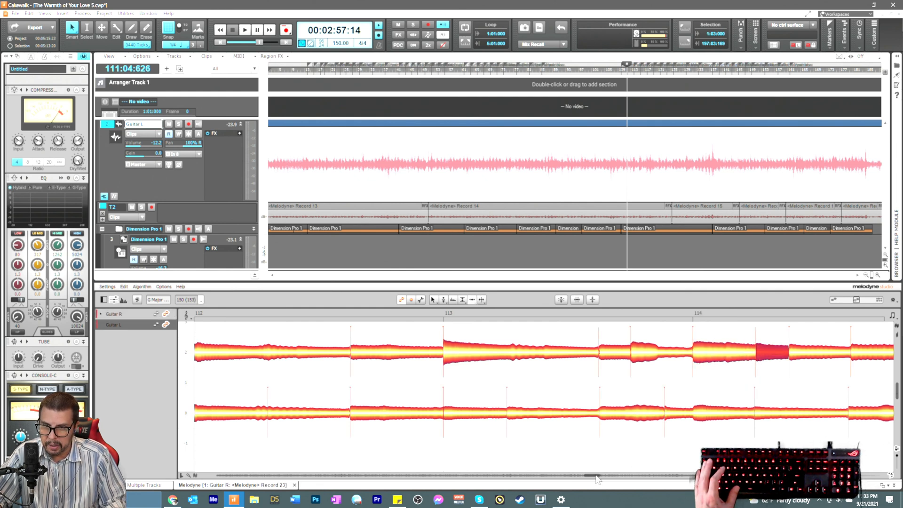
Step: Pull the Guitar L note starts near beats two and a half and three and a half of bar 114 slightly earlier
{"action": "left_click_drag", "start_coordinate": [595, 476], "coordinate": [597, 477]}
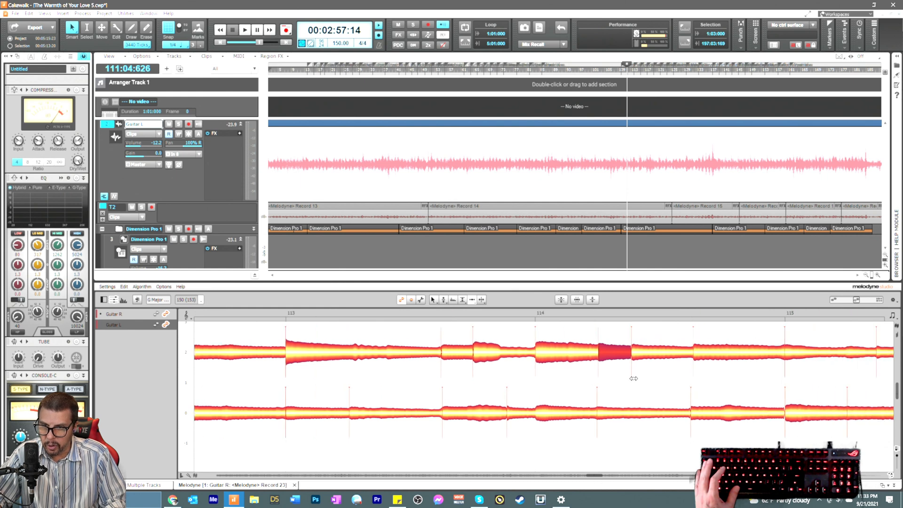
{"action": "left_click_drag", "start_coordinate": [638, 355], "coordinate": [636, 355]}
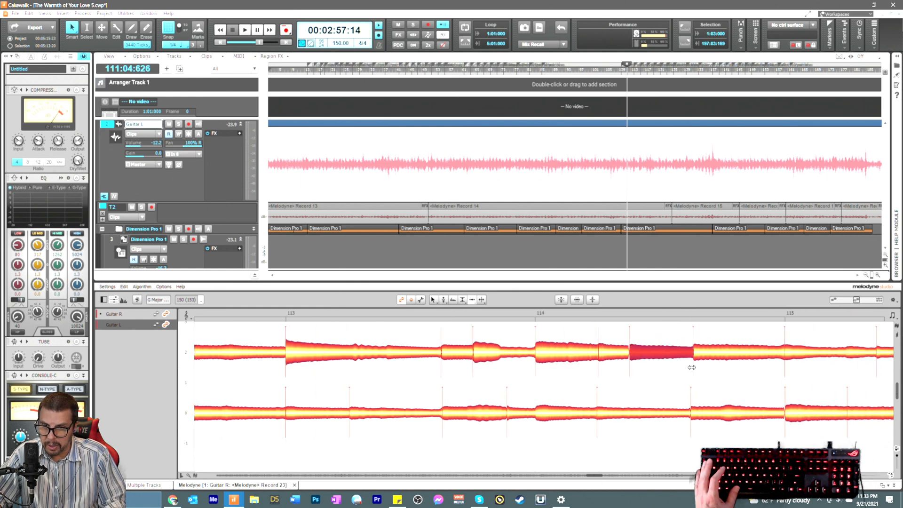
{"action": "left_click", "coordinate": [702, 356]}
{"action": "left_click_drag", "start_coordinate": [702, 356], "coordinate": [700, 357]}
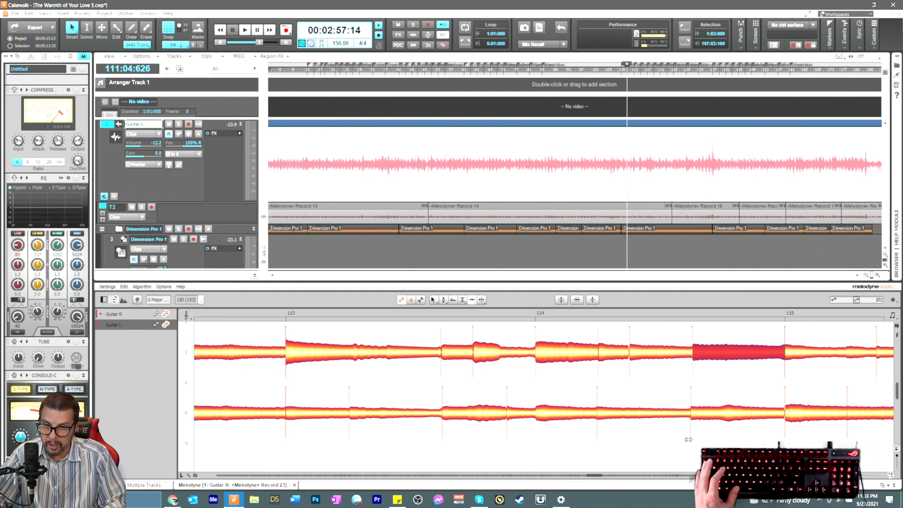
Step: Tighten bar 115 by shifting the Guitar L notes near beats two and a half, three and a half and four, and the Guitar R note near three and a half
{"action": "left_click_drag", "start_coordinate": [597, 478], "coordinate": [601, 480]}
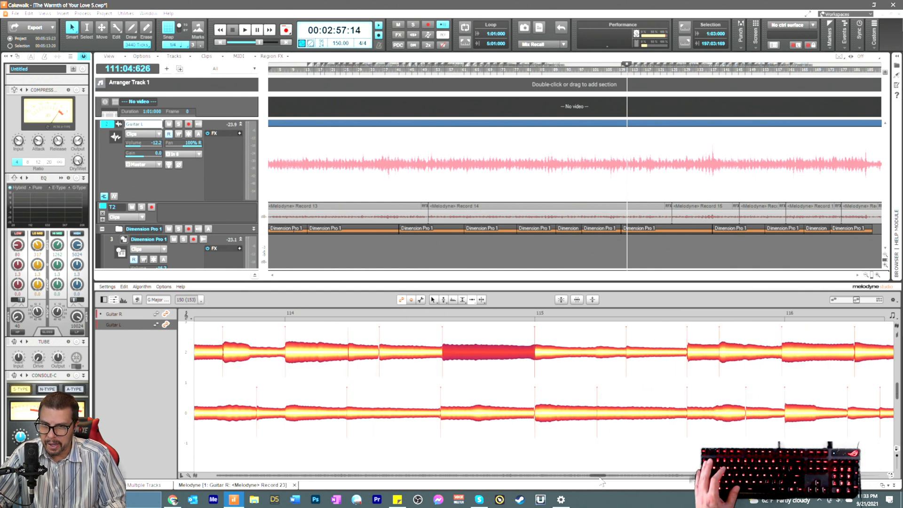
{"action": "left_click", "coordinate": [634, 355]}
{"action": "left_click_drag", "start_coordinate": [634, 355], "coordinate": [693, 353]}
{"action": "left_click", "coordinate": [686, 353]}
{"action": "left_click_drag", "start_coordinate": [692, 411], "coordinate": [695, 413]}
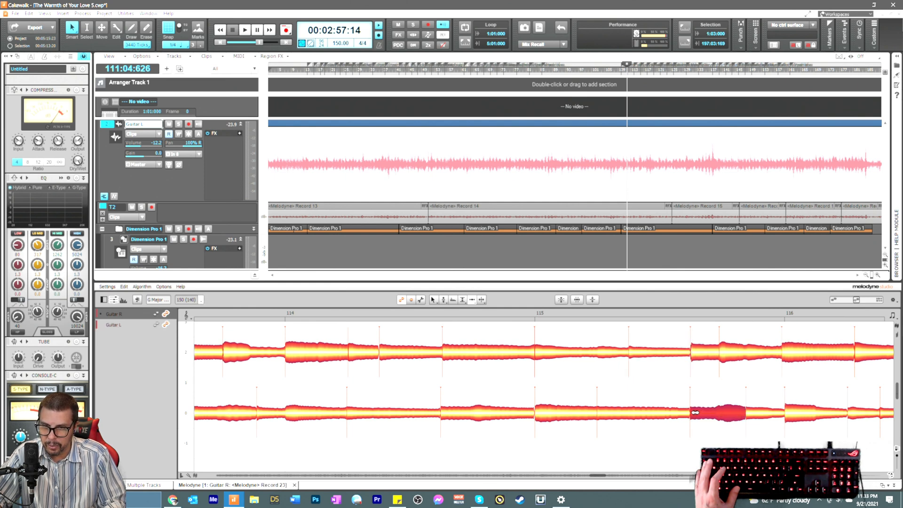
{"action": "left_click", "coordinate": [725, 356]}
{"action": "left_click_drag", "start_coordinate": [726, 356], "coordinate": [729, 358]}
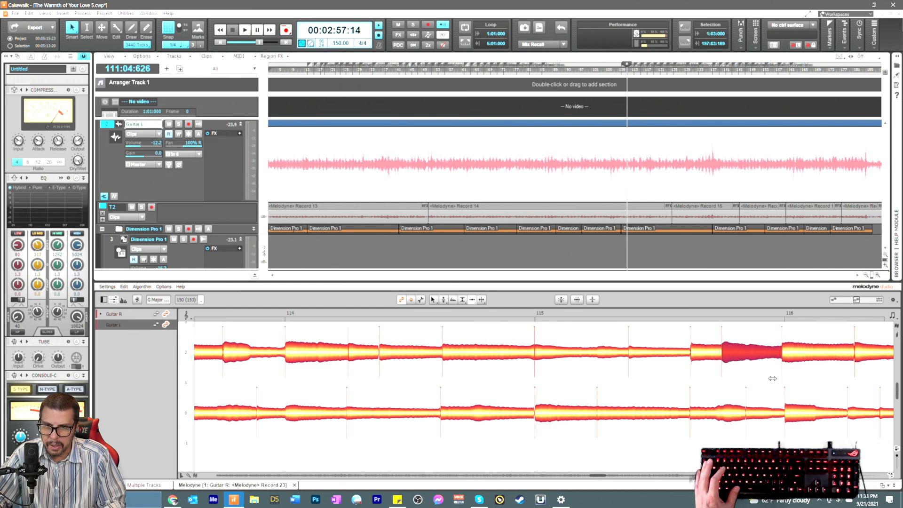
Step: Align the Guitar L note starts at the downbeat and near beat two of bar 116 with the Guitar R notes
{"action": "left_click", "coordinate": [784, 359]}
{"action": "left_click_drag", "start_coordinate": [785, 359], "coordinate": [787, 359]}
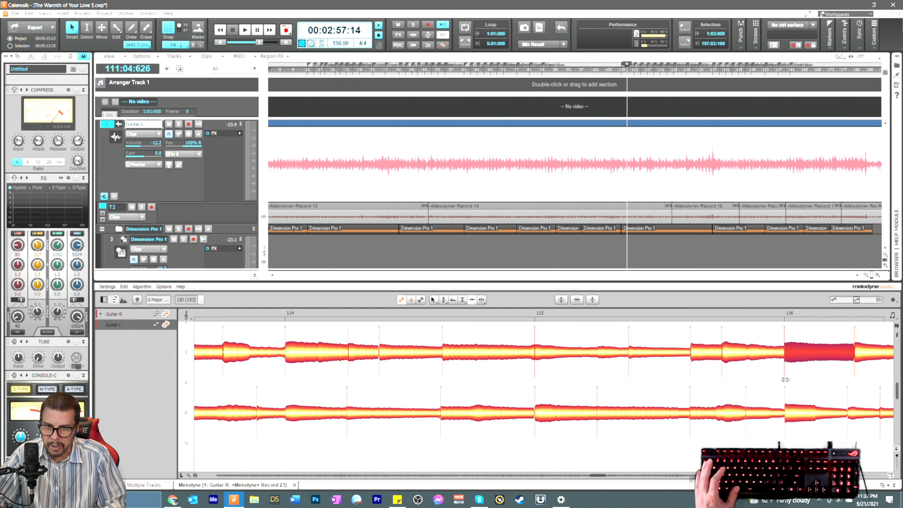
{"action": "left_click", "coordinate": [857, 356]}
{"action": "left_click_drag", "start_coordinate": [855, 356], "coordinate": [851, 356]}
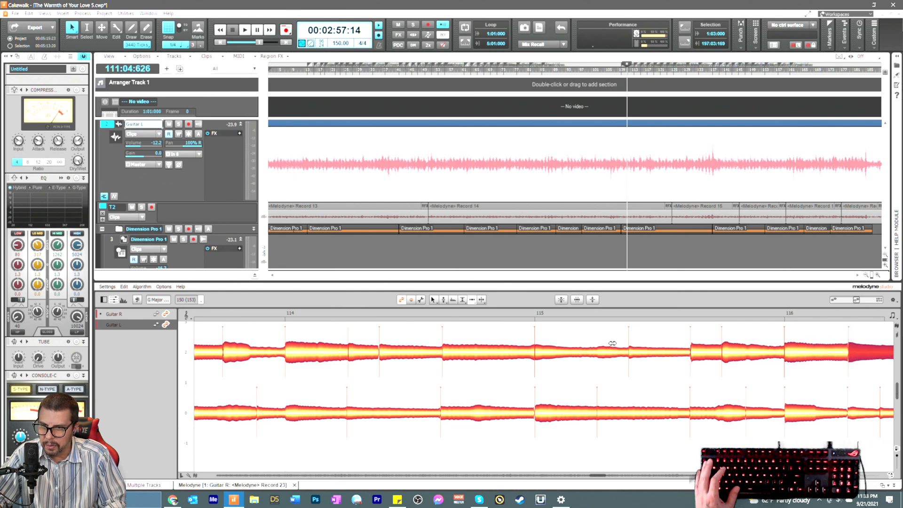
Step: Play back from just before bar 115 and align the Guitar L note start after beat 3 and the Guitar R one after beat 2 in bar 116
{"action": "left_click", "coordinate": [524, 314]}
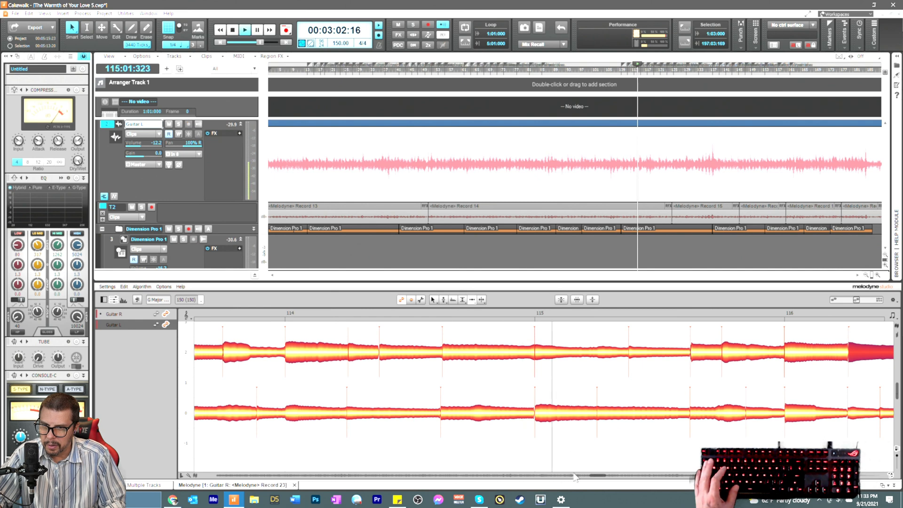
{"action": "key", "text": "space"}
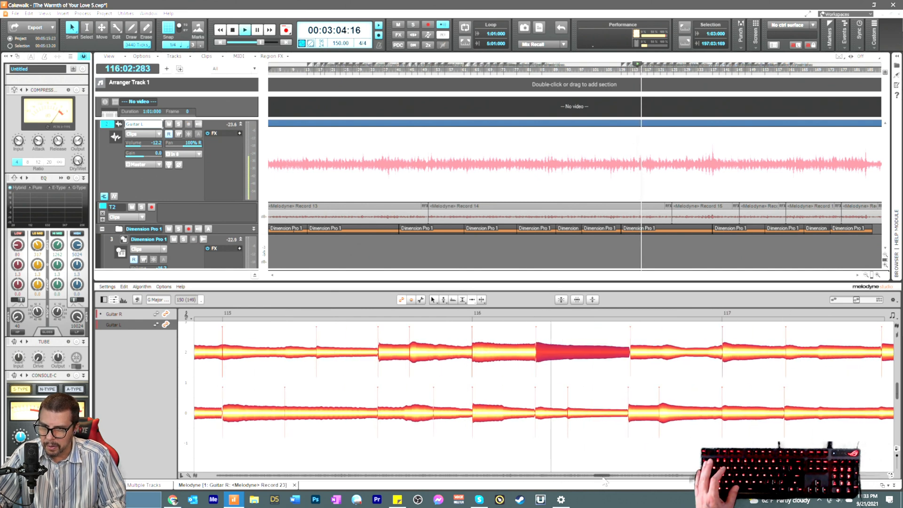
{"action": "key", "text": "space"}
{"action": "left_click", "coordinate": [637, 354]}
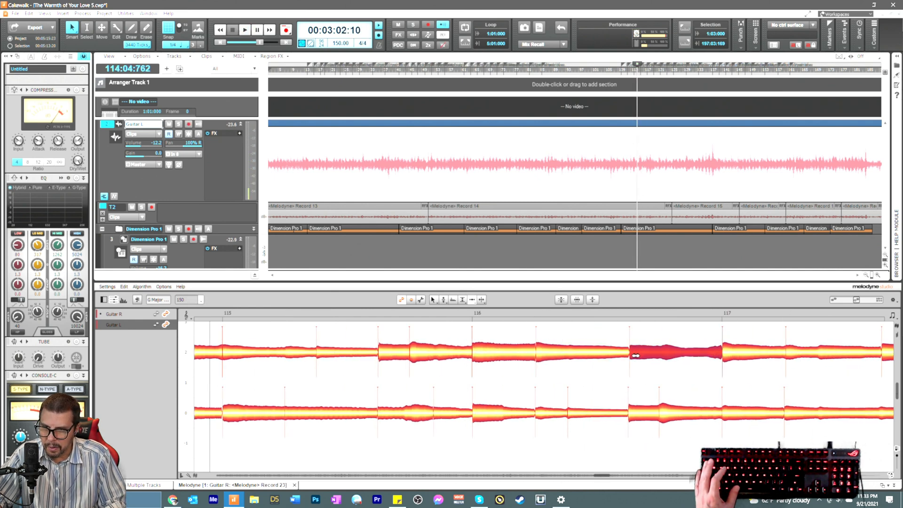
{"action": "key", "text": "space"}
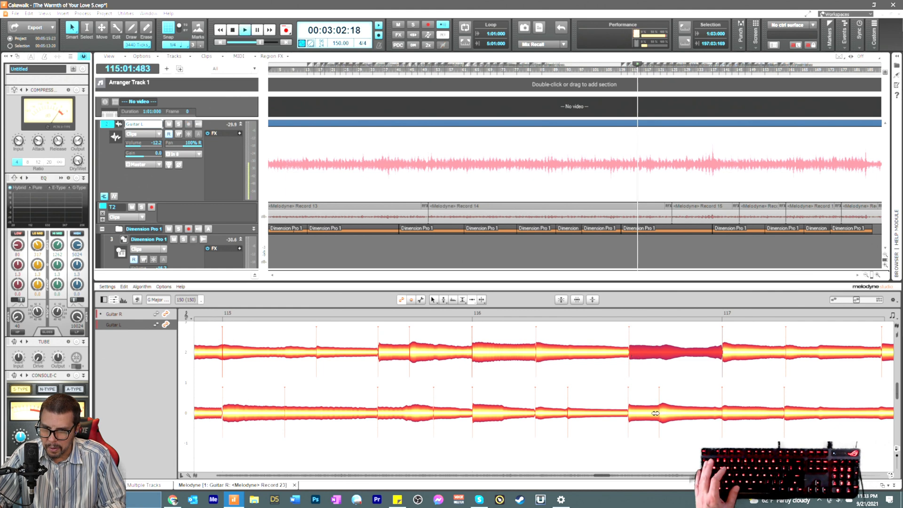
{"action": "left_click", "coordinate": [580, 415]}
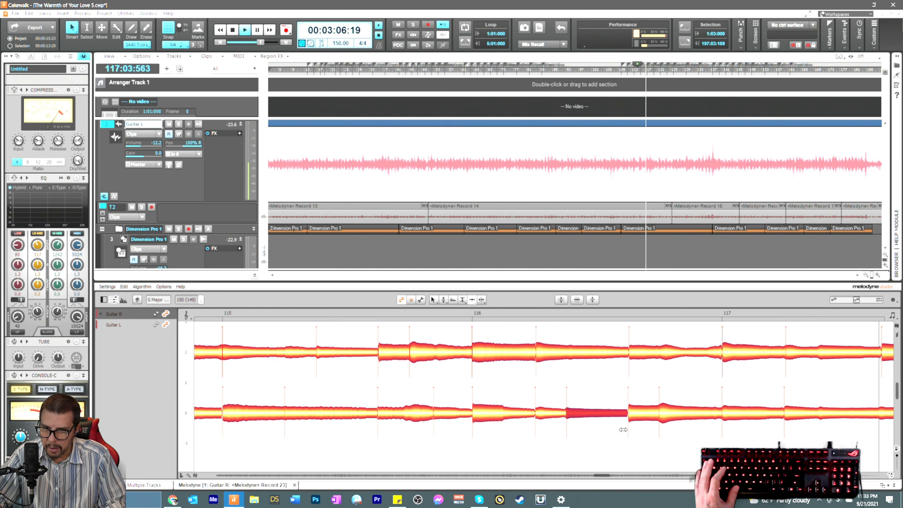
{"action": "key", "text": "space"}
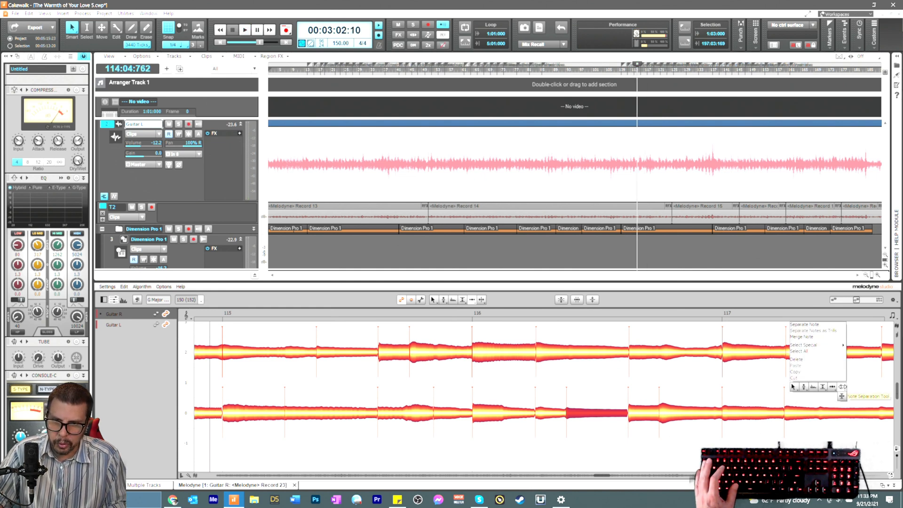
Step: Split the Guitar L and Guitar R notes midway between beats 2 and 3 of bar 117 and adjust both separations
{"action": "double_click", "coordinate": [819, 354]}
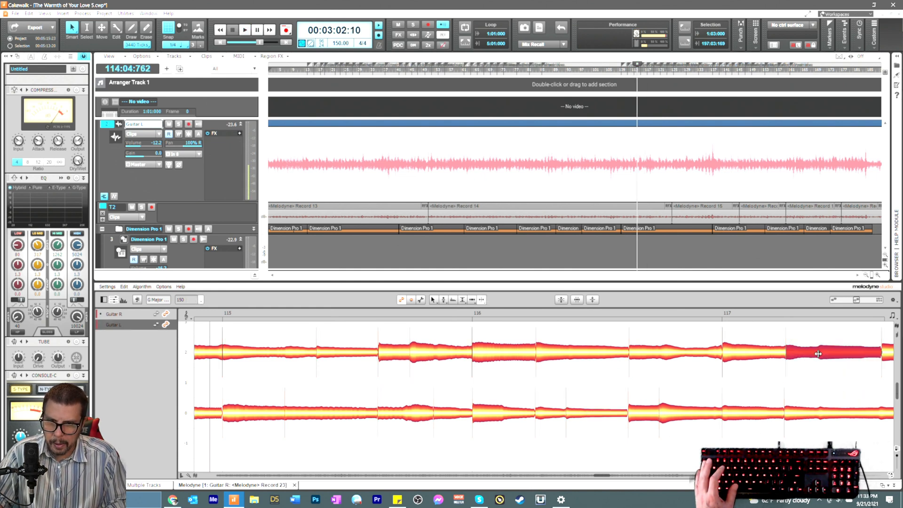
{"action": "left_click", "coordinate": [818, 414]}
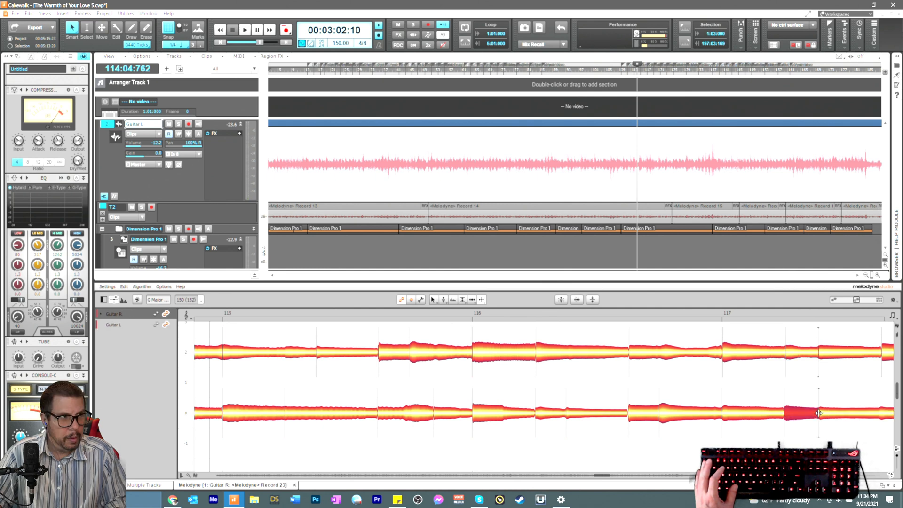
{"action": "right_click", "coordinate": [818, 414]}
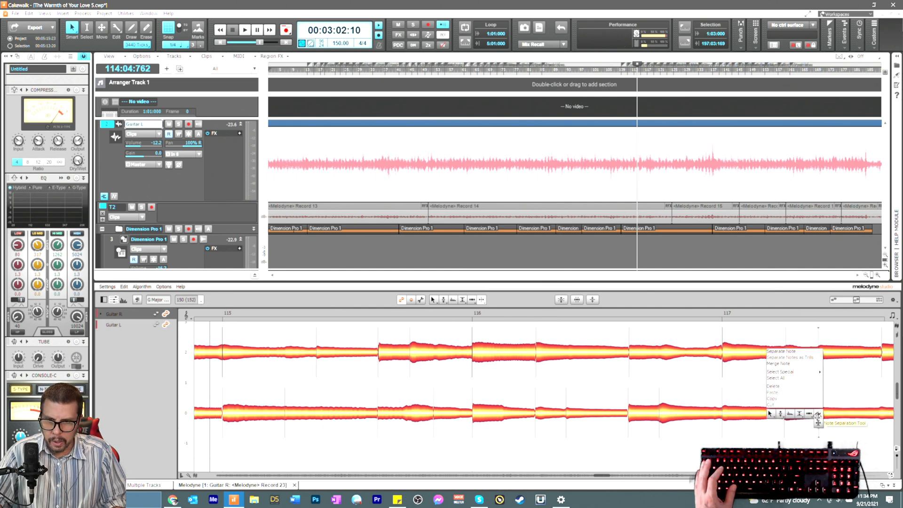
{"action": "left_click", "coordinate": [819, 413]}
{"action": "left_click", "coordinate": [818, 418]}
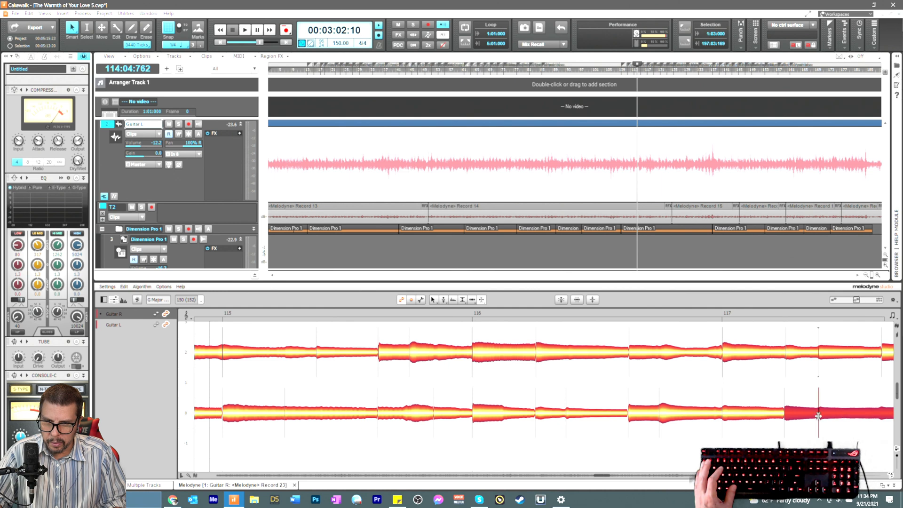
{"action": "left_click", "coordinate": [818, 369], "text": "shift"}
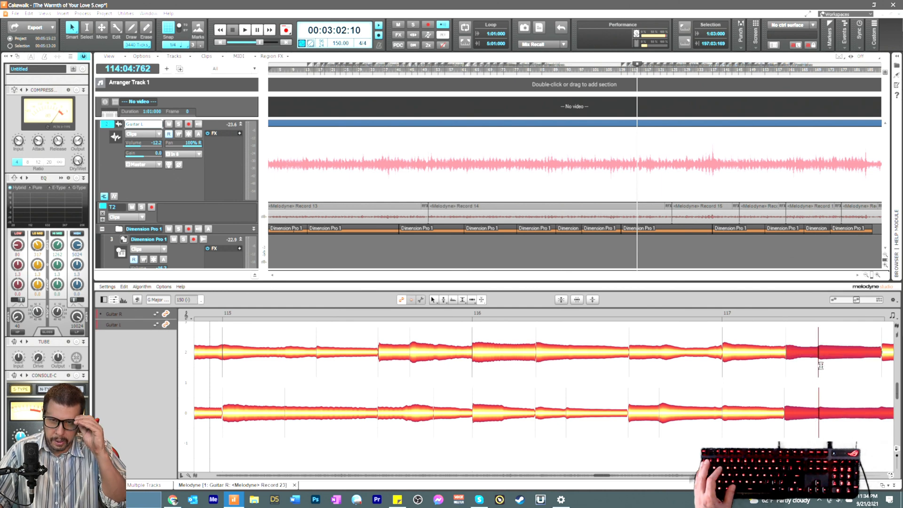
{"action": "right_click", "coordinate": [820, 367]}
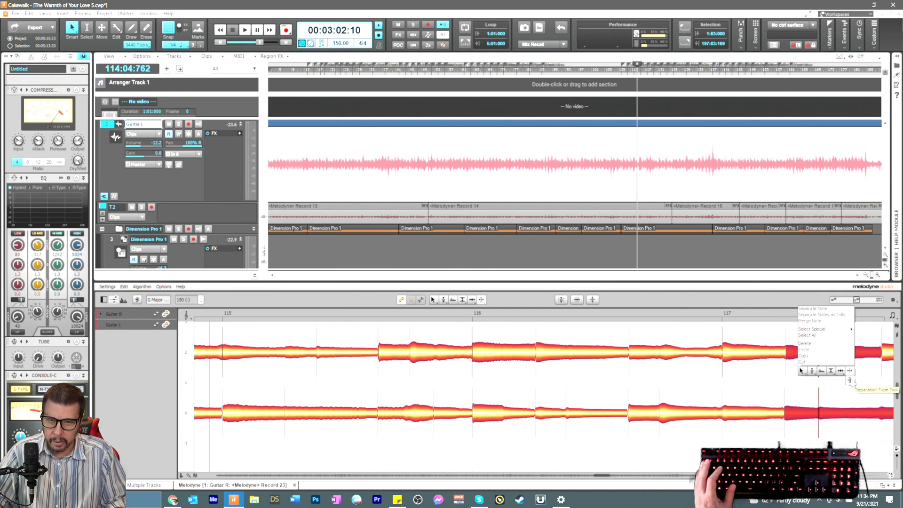
{"action": "left_click", "coordinate": [850, 379]}
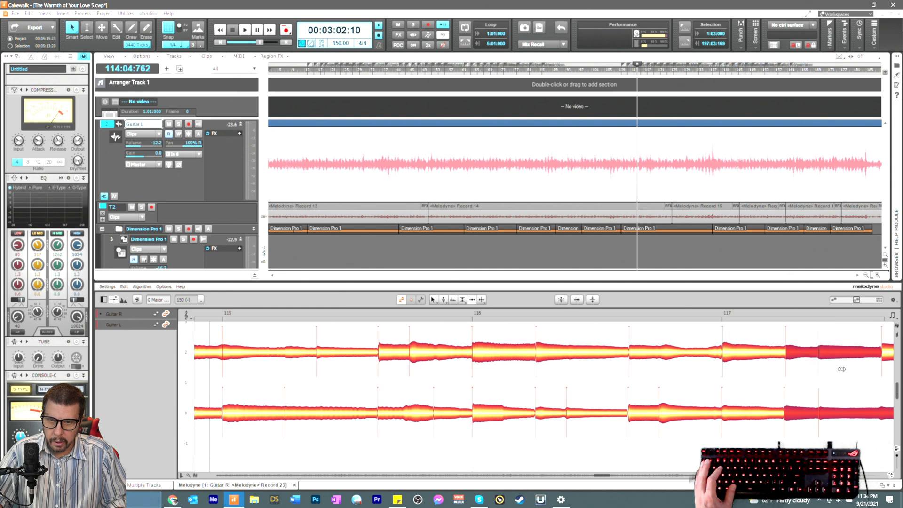
Step: Align the starts of both newly split notes in bar 117 with the grid, plus Guitar L's notes at beat 2 and after beat 3
{"action": "double_click", "coordinate": [824, 351]}
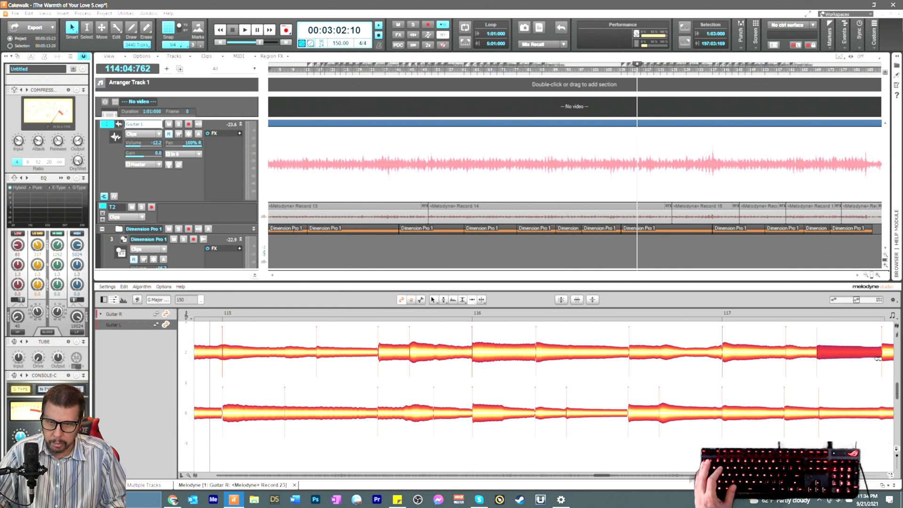
{"action": "left_click_drag", "start_coordinate": [885, 356], "coordinate": [883, 356]}
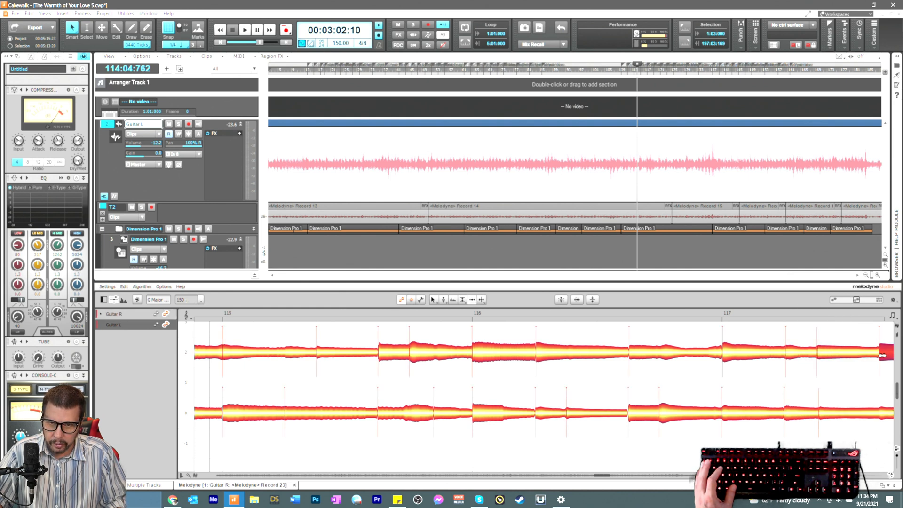
{"action": "double_click", "coordinate": [824, 411]}
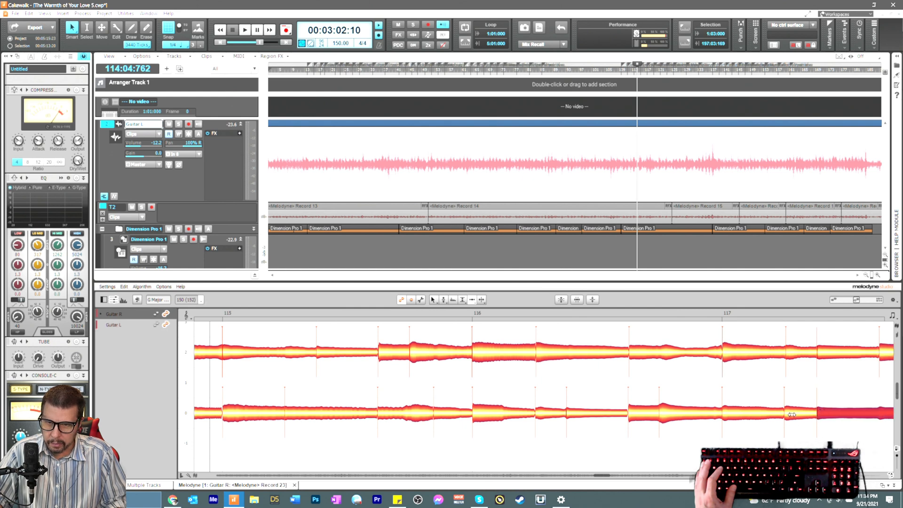
{"action": "left_click", "coordinate": [791, 358]}
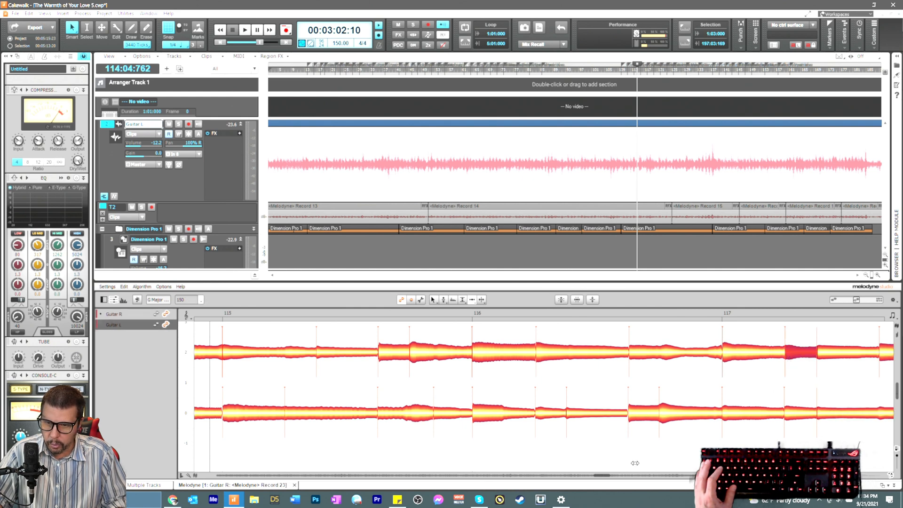
Step: Align the Guitar L note start after beat 3 of bar 117 and both guitars' note starts at bar 118
{"action": "scroll", "coordinate": [600, 477], "scroll_direction": "right", "scroll_amount": 5}
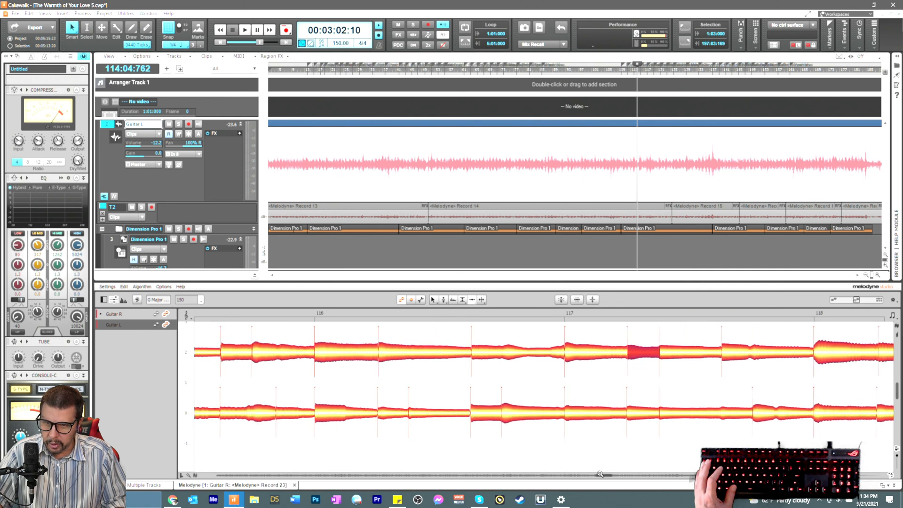
{"action": "left_click", "coordinate": [695, 357]}
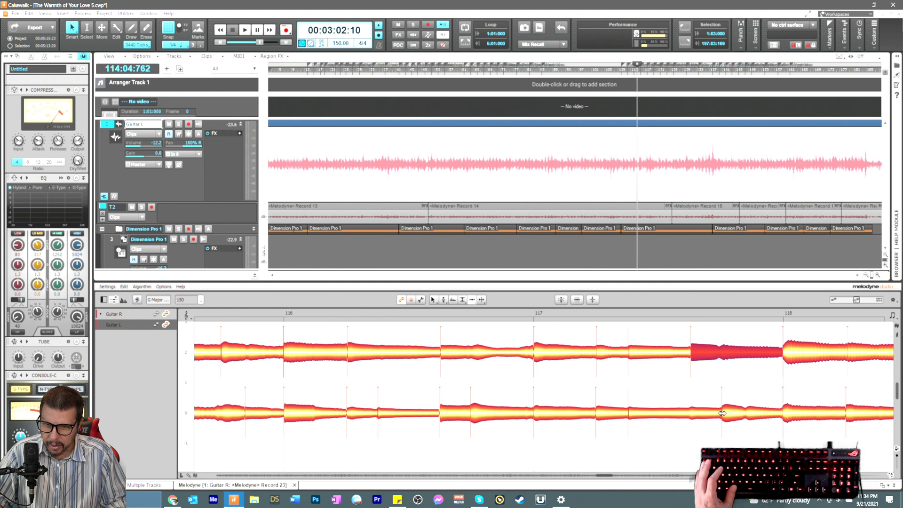
{"action": "left_click", "coordinate": [787, 417]}
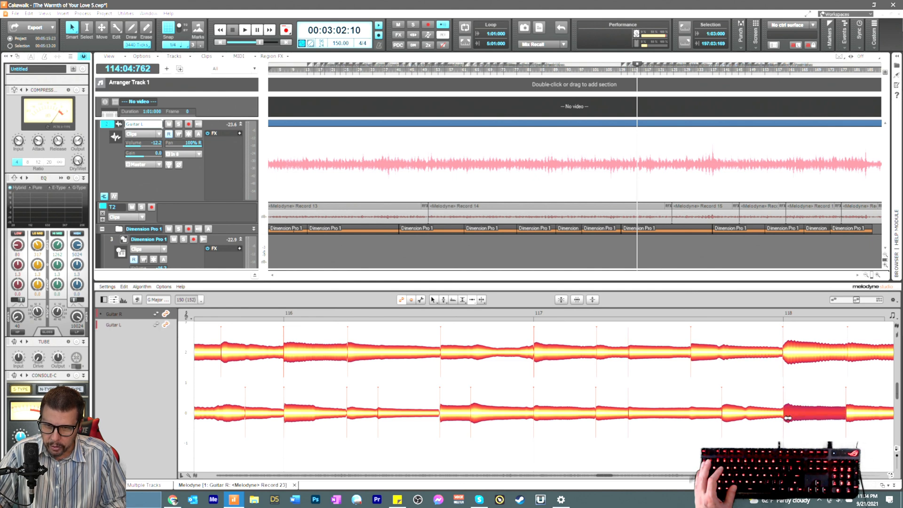
{"action": "left_click", "coordinate": [786, 354]}
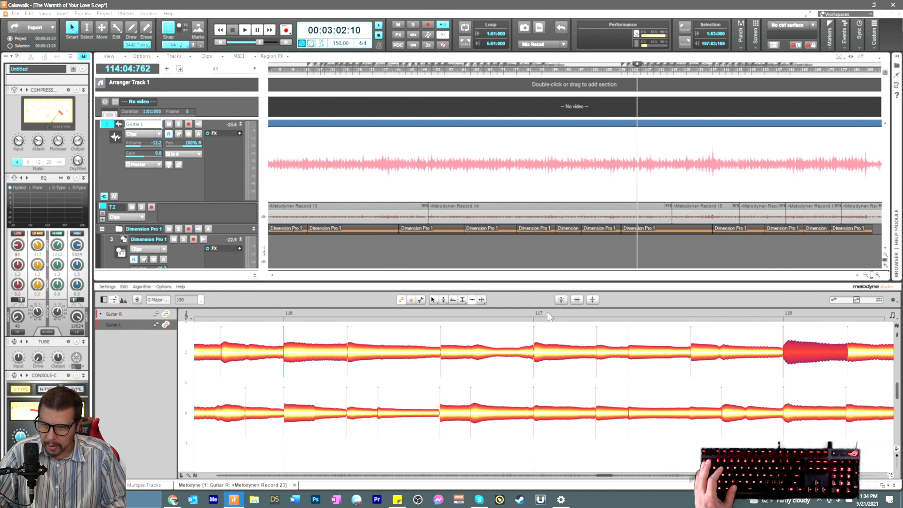
Step: Play back from just before bar 117 and align the Guitar L note starts at beat 2 of bar 118 and after beat 3 of bar 119
{"action": "left_click", "coordinate": [518, 311]}
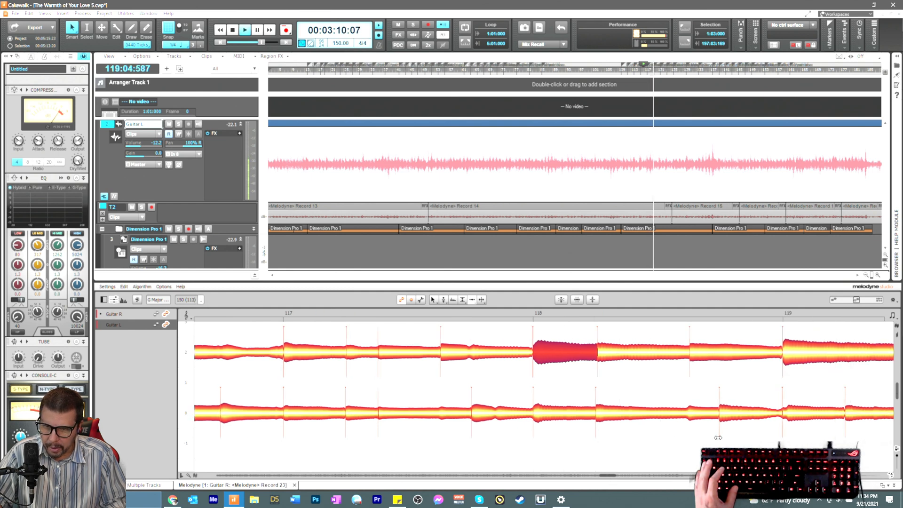
{"action": "key", "text": "space"}
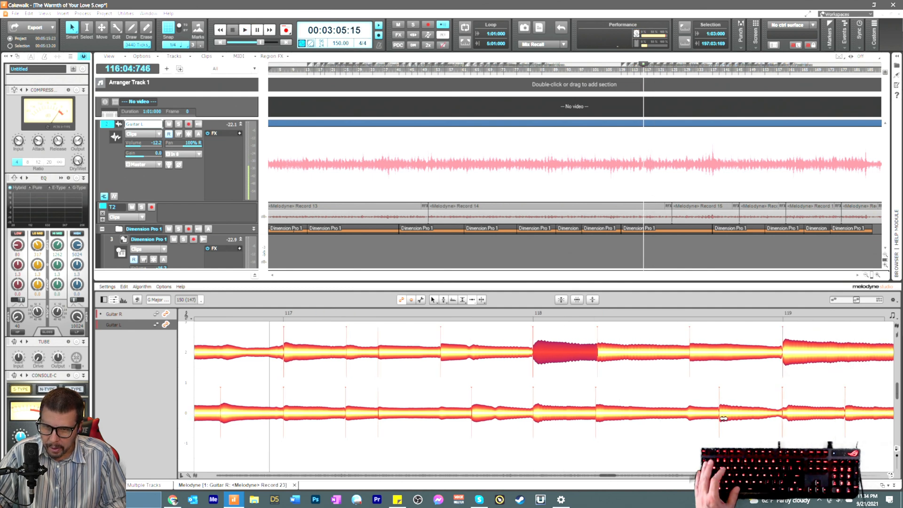
{"action": "left_click", "coordinate": [602, 353]}
{"action": "key", "text": "space"}
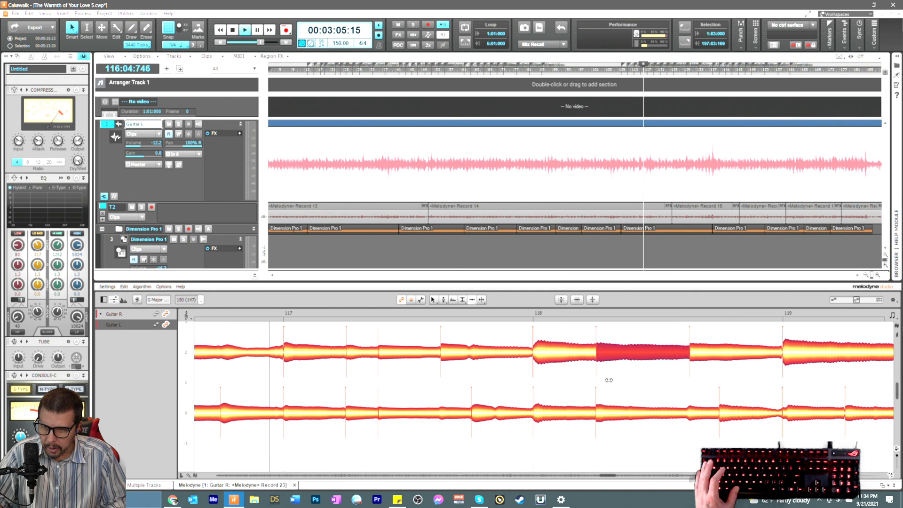
{"action": "left_click_drag", "start_coordinate": [607, 475], "coordinate": [611, 475]}
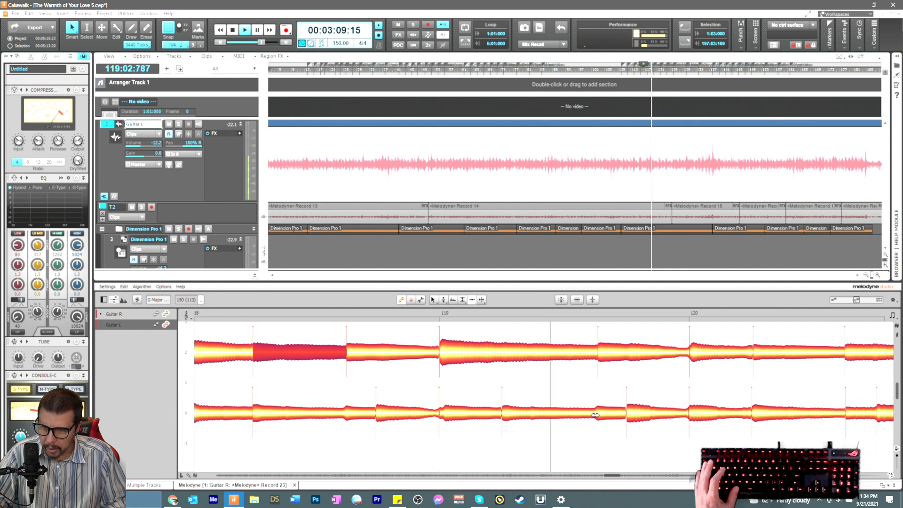
{"action": "key", "text": "space"}
{"action": "left_click", "coordinate": [604, 354]}
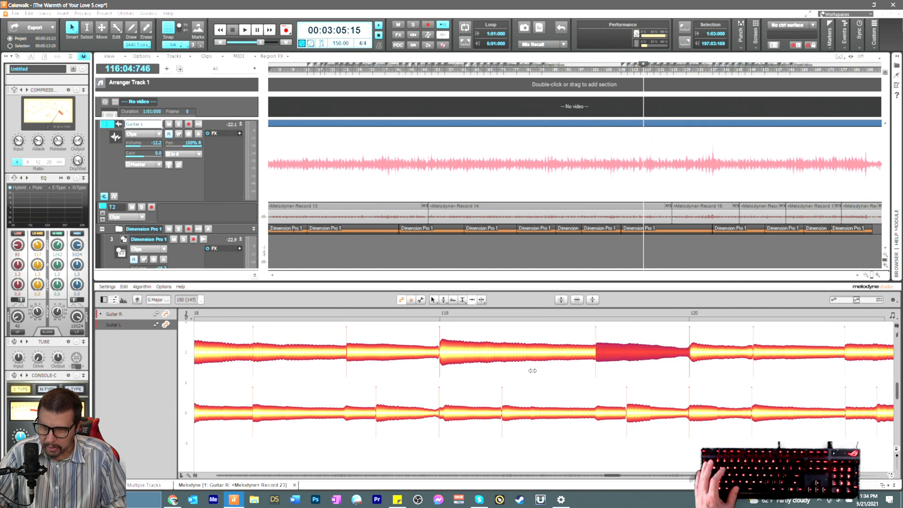
Step: Play back from just before bar 119 and align the Guitar L note start at beat 2 of bar 120
{"action": "left_click", "coordinate": [423, 311]}
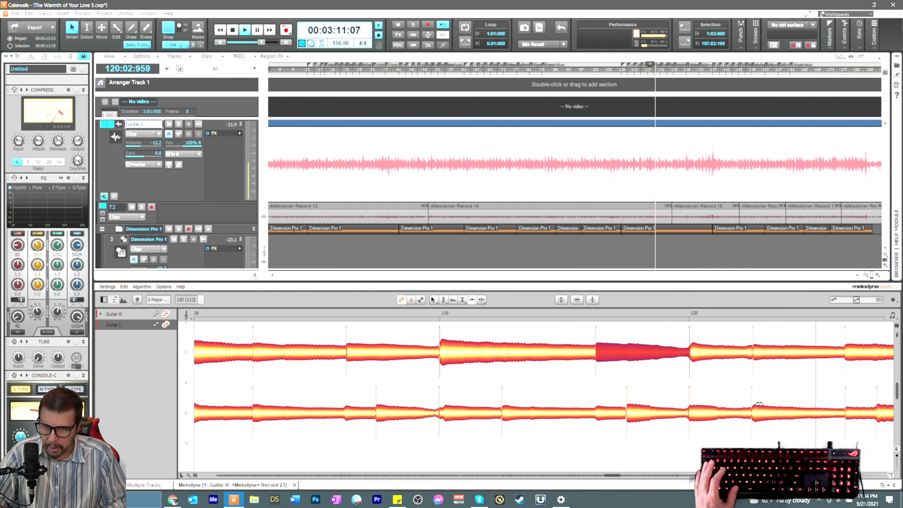
{"action": "key", "text": "space"}
{"action": "left_click", "coordinate": [759, 355]}
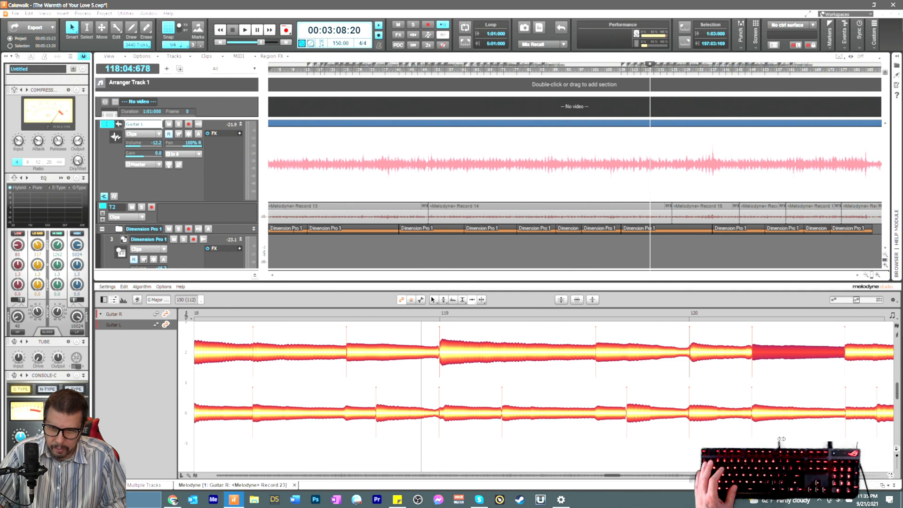
Step: Align both guitars' note starts after beat 3 of bar 121, and Guitar R's after beat 2 of bar 121 and after beat 3 of bar 122
{"action": "left_click_drag", "start_coordinate": [613, 478], "coordinate": [617, 479]}
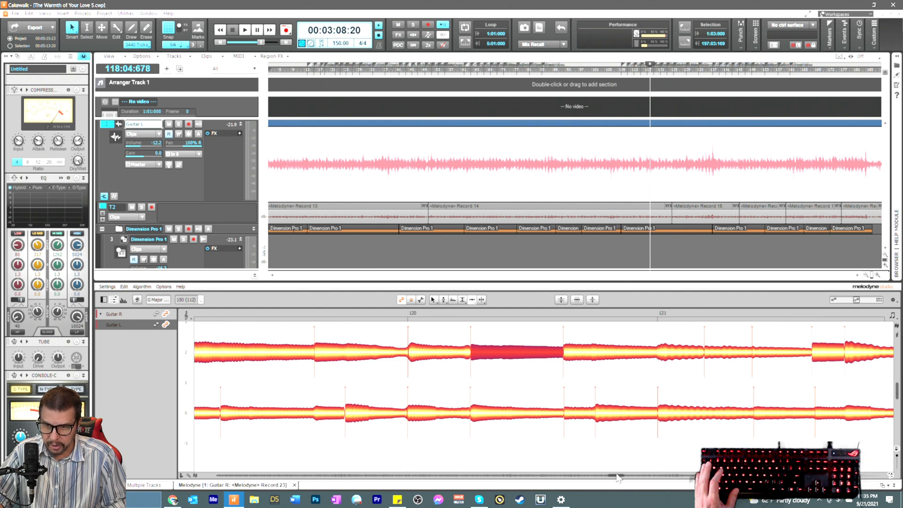
{"action": "left_click_drag", "start_coordinate": [614, 476], "coordinate": [621, 479]}
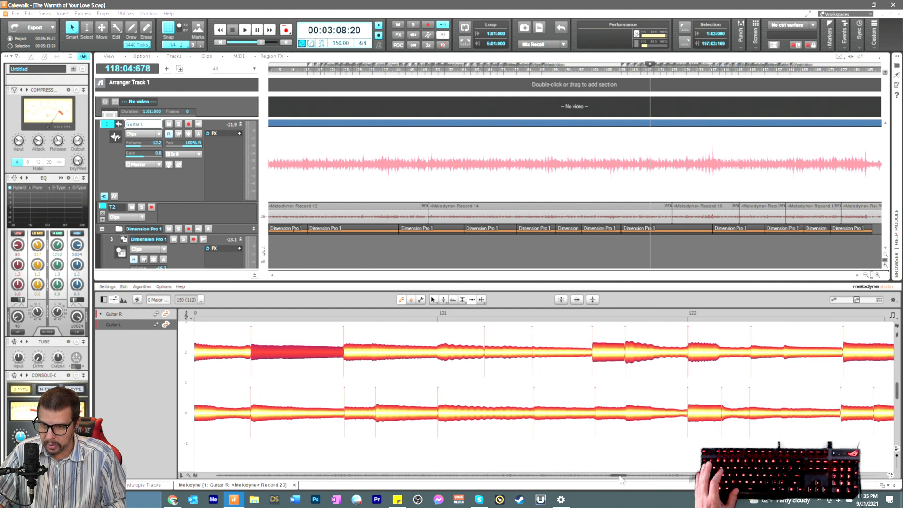
{"action": "left_click", "coordinate": [596, 356]}
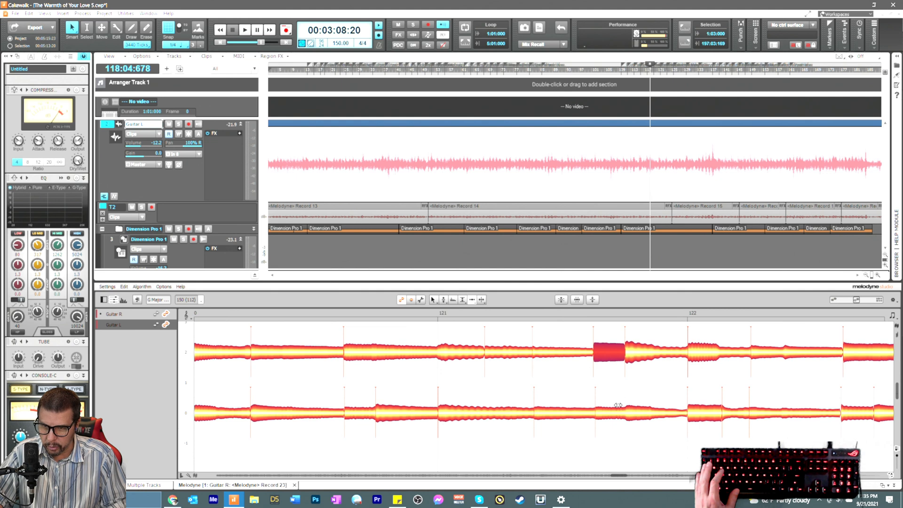
{"action": "left_click", "coordinate": [604, 412]}
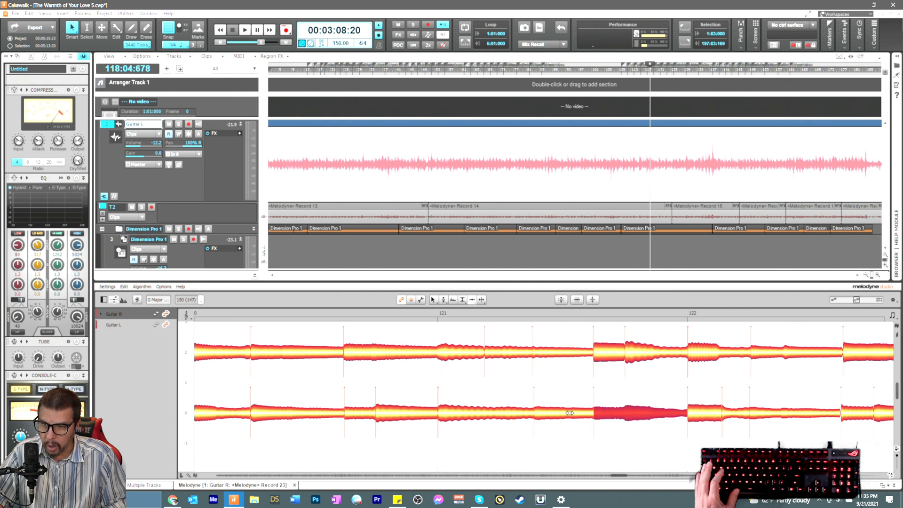
{"action": "left_click", "coordinate": [544, 413]}
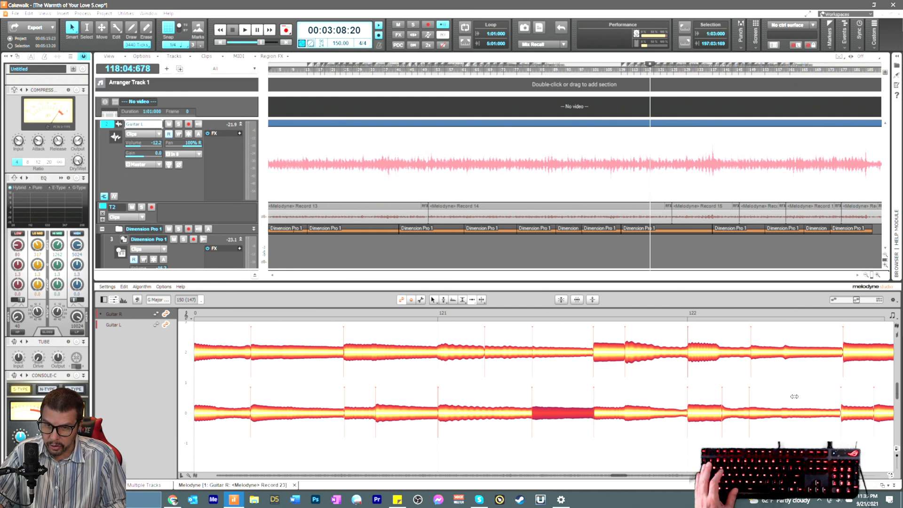
{"action": "left_click", "coordinate": [843, 414]}
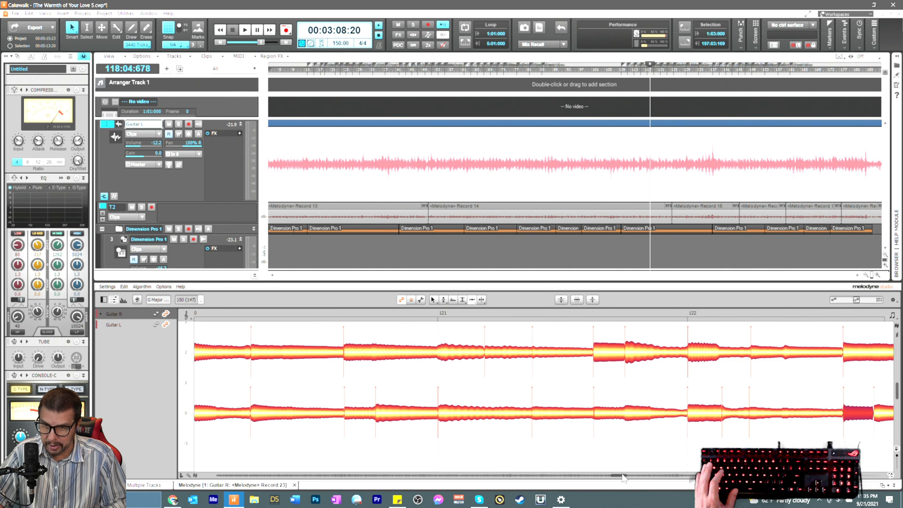
{"action": "left_click_drag", "start_coordinate": [621, 478], "coordinate": [624, 479]}
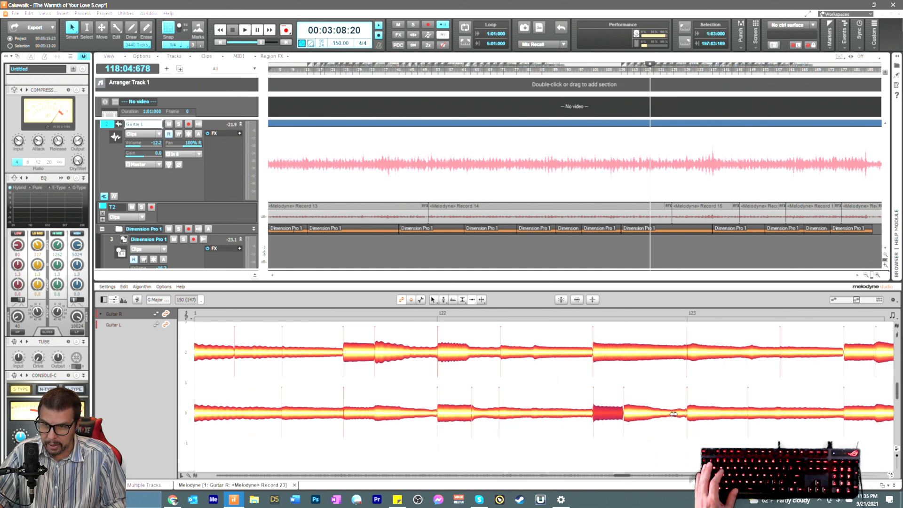
Step: Align Guitar R's note starts at beat 4 of bar 122 and beat 2 of bar 123, and Guitar L's at beat 4 of bar 123
{"action": "left_click", "coordinate": [630, 410]}
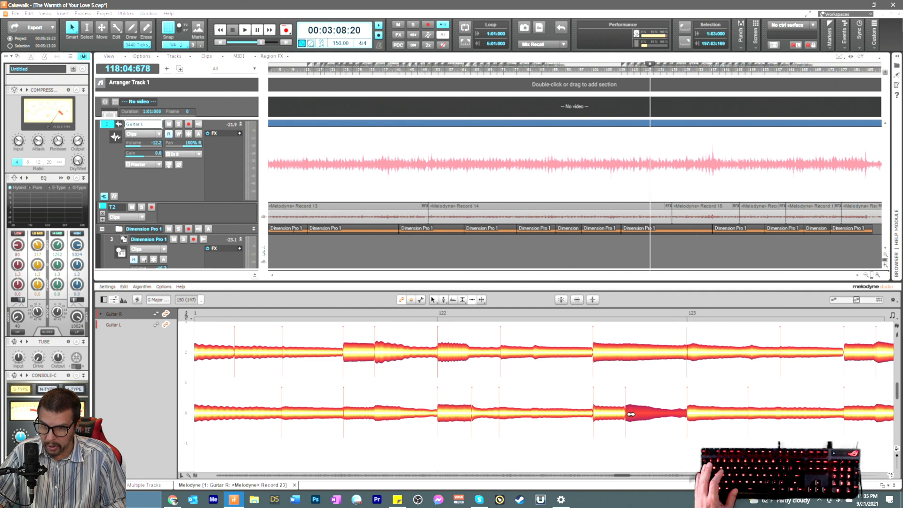
{"action": "left_click_drag", "start_coordinate": [623, 479], "coordinate": [626, 479]}
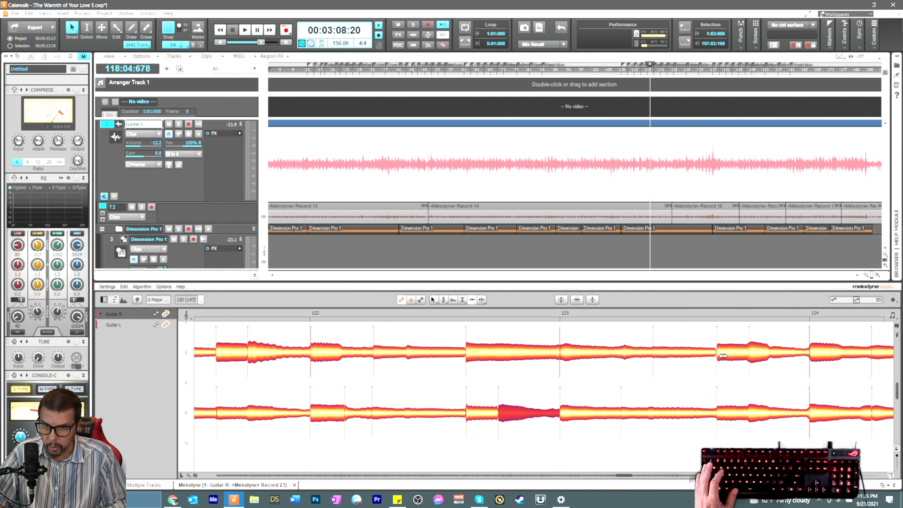
{"action": "left_click", "coordinate": [754, 353]}
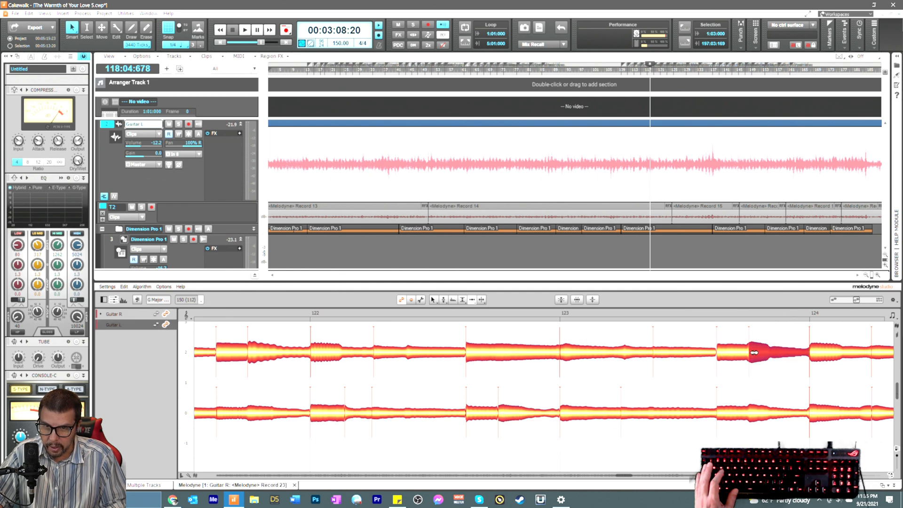
{"action": "left_click", "coordinate": [629, 413]}
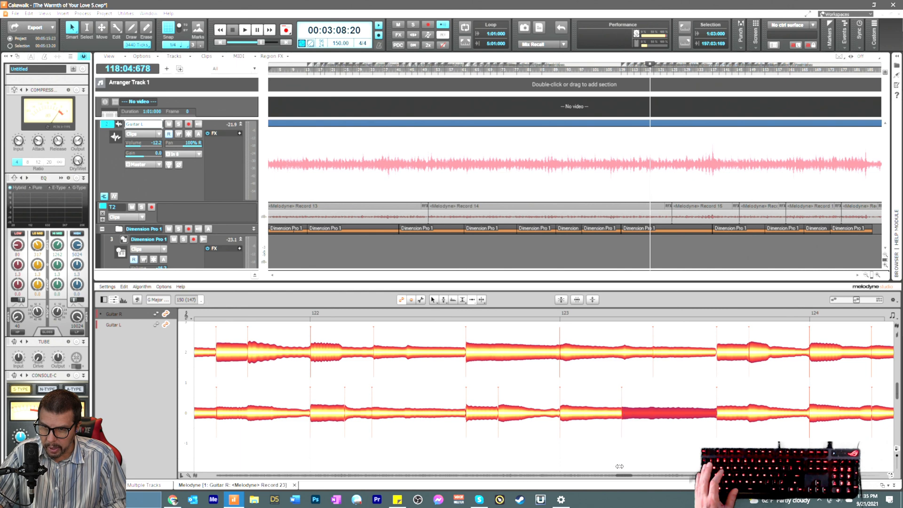
Step: Align both guitars' note starts after beat 3 of bar 124
{"action": "left_click_drag", "start_coordinate": [623, 478], "coordinate": [629, 482]}
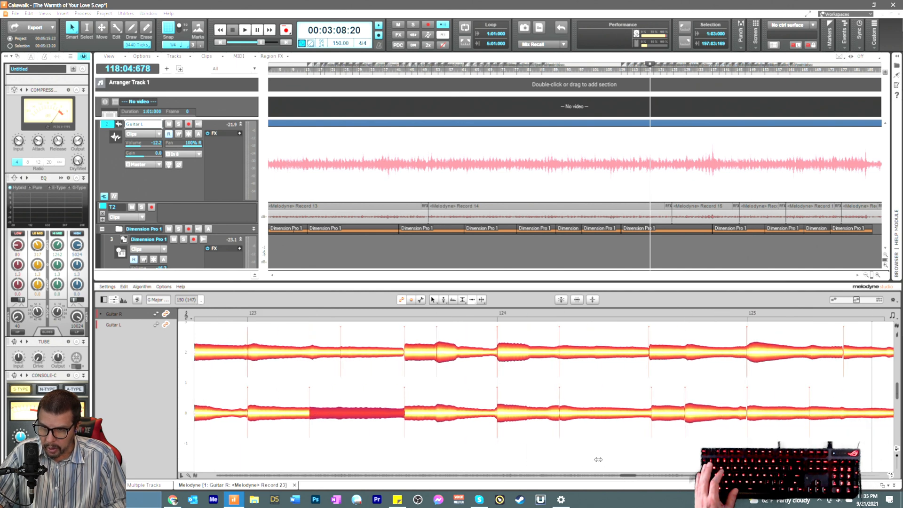
{"action": "left_click", "coordinate": [655, 356]}
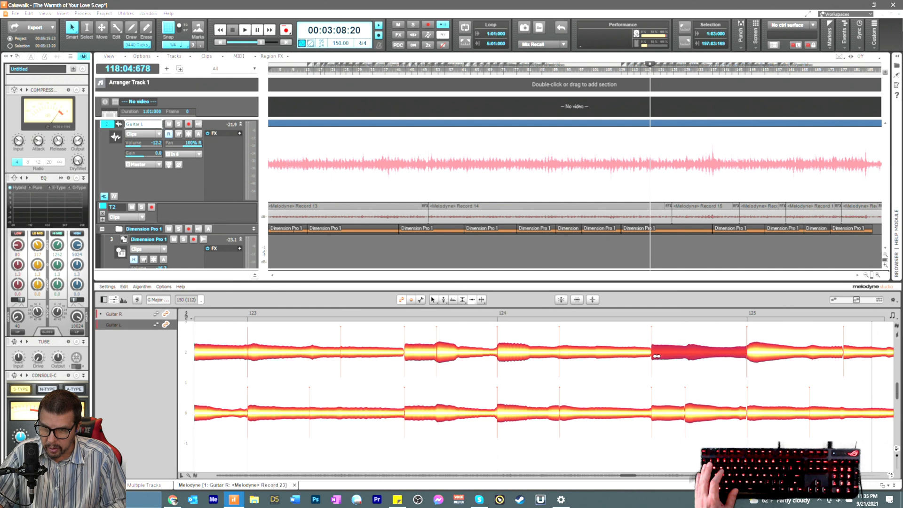
{"action": "left_click", "coordinate": [654, 410]}
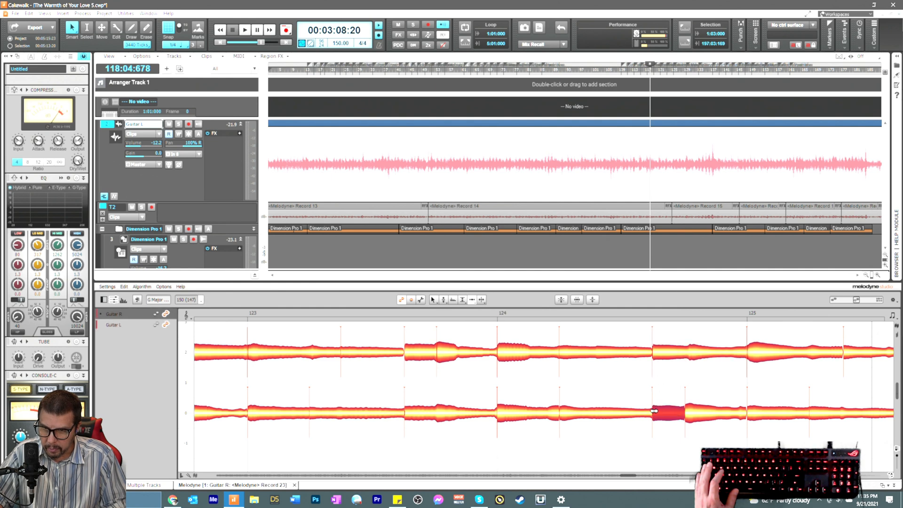
Step: Split the Guitar L note near beat 4 of bar 124 and align the new note's start to the beat with the Time Tool
{"action": "double_click", "coordinate": [688, 353]}
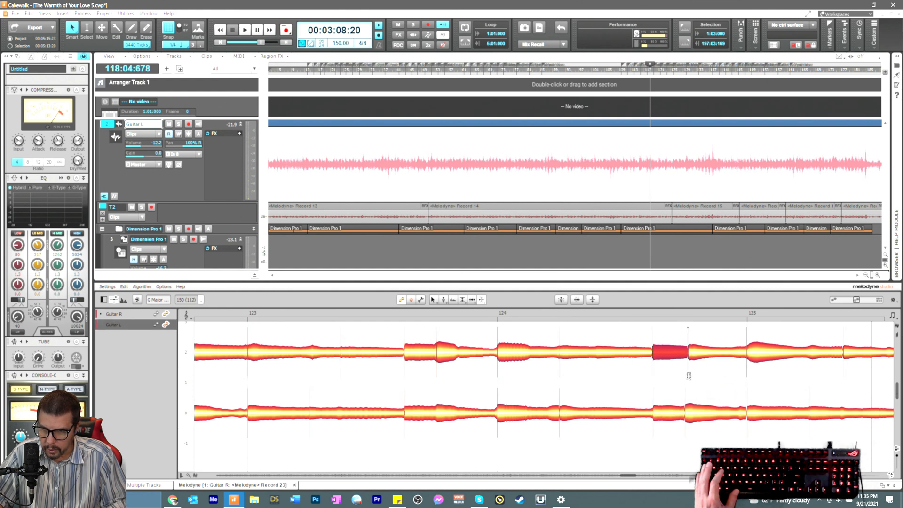
{"action": "left_click", "coordinate": [689, 371]}
{"action": "right_click", "coordinate": [669, 376]}
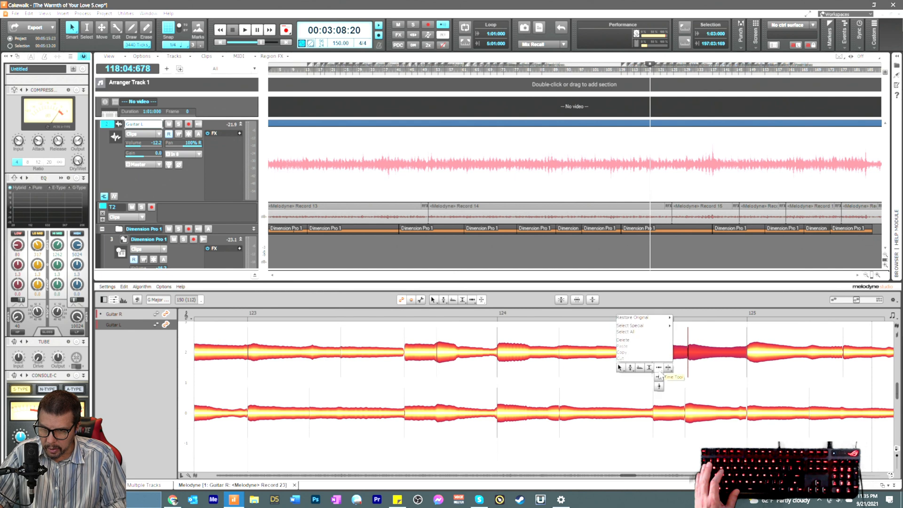
{"action": "left_click", "coordinate": [660, 369]}
{"action": "left_click", "coordinate": [659, 369]}
{"action": "left_click", "coordinate": [690, 356]}
{"action": "left_click_drag", "start_coordinate": [690, 356], "coordinate": [689, 356]}
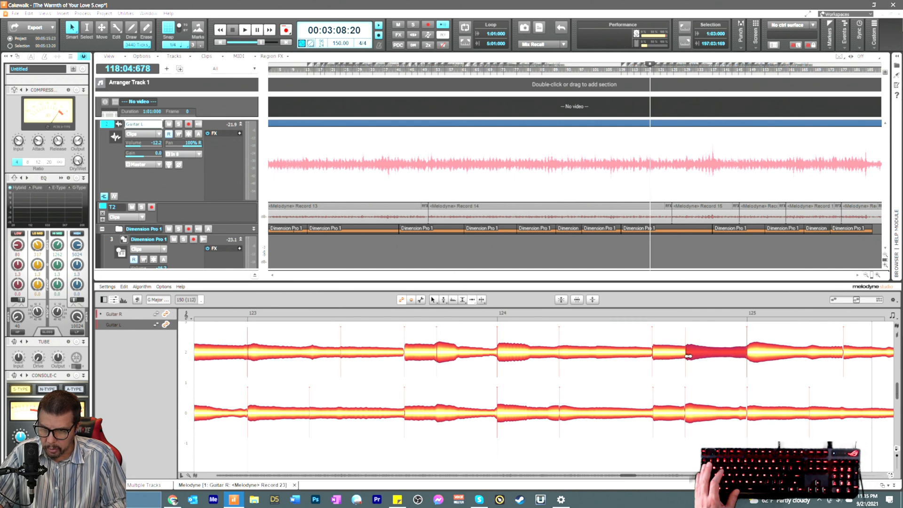
Step: Play back from just before bar 124 and align both guitars' note starts after beat 3 of bar 125, and Guitar L's after beat 2
{"action": "left_click", "coordinate": [498, 314]}
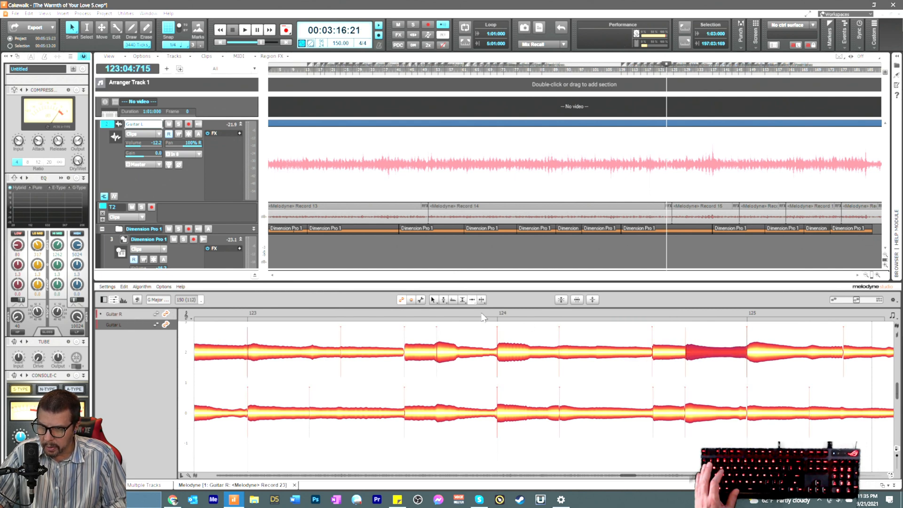
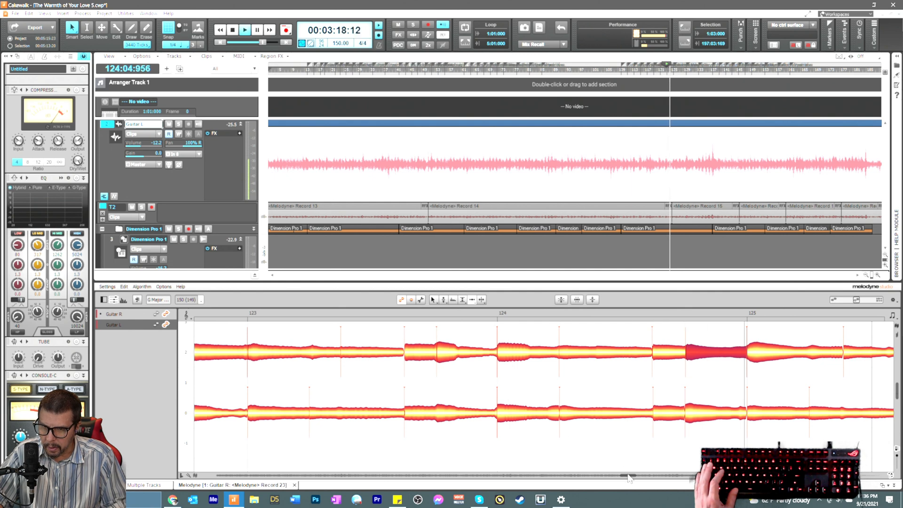
{"action": "left_click_drag", "start_coordinate": [628, 476], "coordinate": [632, 477]}
{"action": "key", "text": "space"}
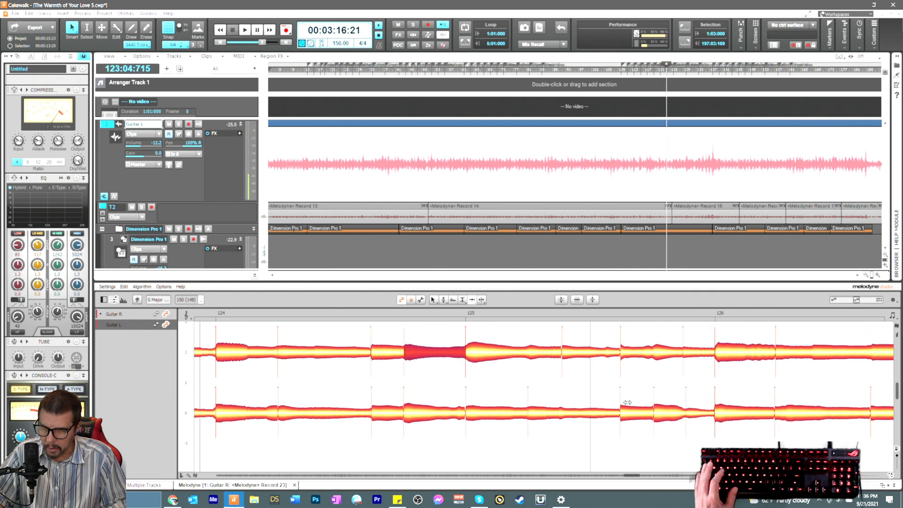
{"action": "left_click", "coordinate": [626, 359]}
{"action": "left_click", "coordinate": [624, 408]}
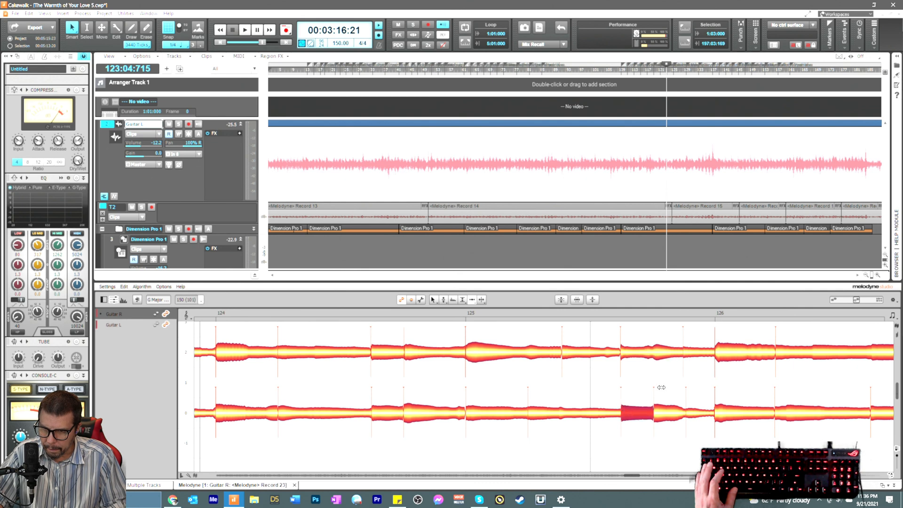
{"action": "key", "text": "space"}
{"action": "left_click", "coordinate": [565, 355]}
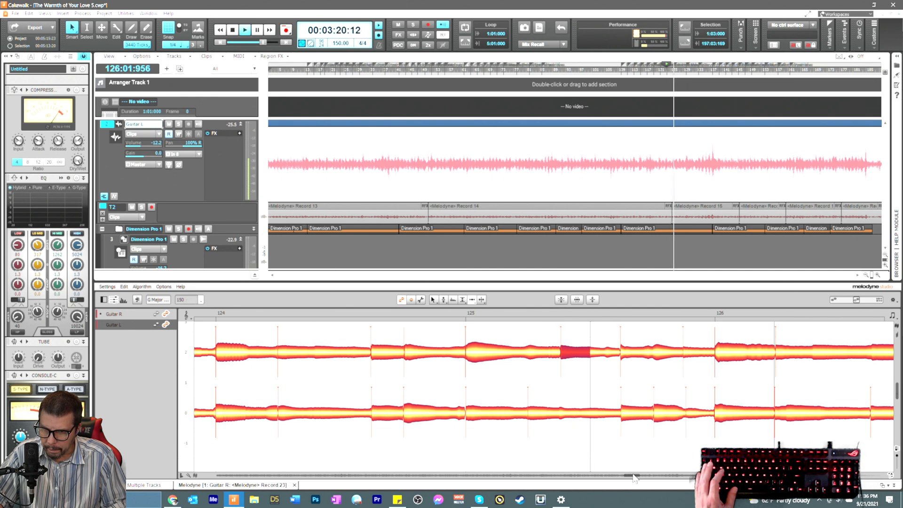
{"action": "key", "text": "space"}
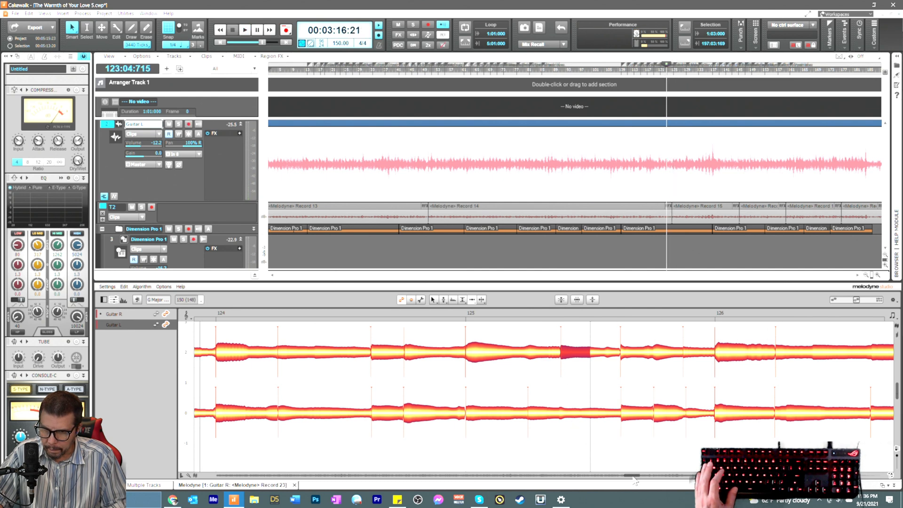
Step: Split the long Guitar L note after beat 2 of bar 126 with the Note Separation Tool
{"action": "left_click_drag", "start_coordinate": [634, 477], "coordinate": [636, 478]}
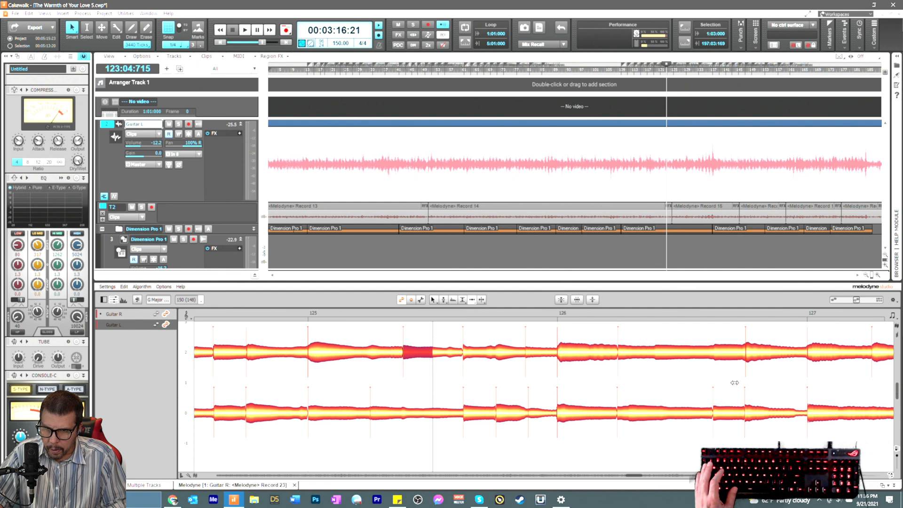
{"action": "right_click", "coordinate": [658, 360]}
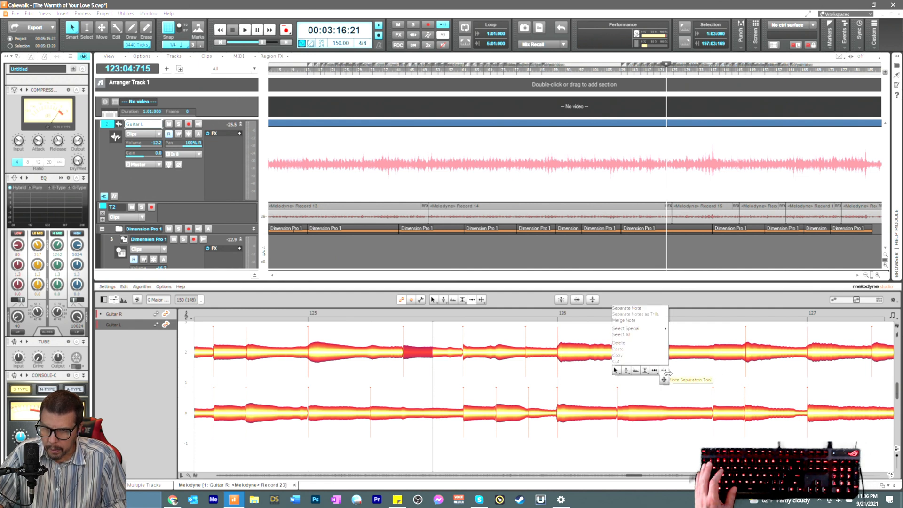
{"action": "left_click", "coordinate": [668, 377]}
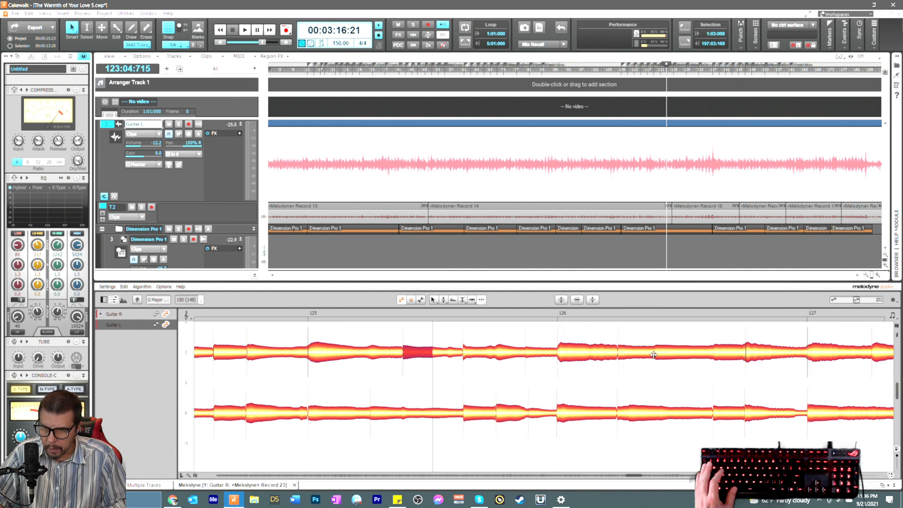
{"action": "left_click", "coordinate": [654, 355]}
{"action": "left_click", "coordinate": [654, 355]}
{"action": "right_click", "coordinate": [654, 371]}
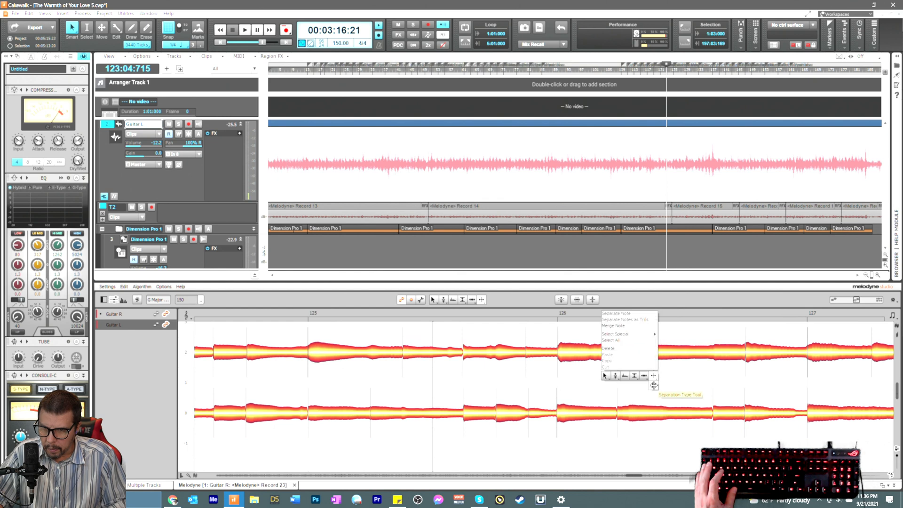
{"action": "left_click", "coordinate": [654, 386]}
{"action": "double_click", "coordinate": [654, 371]}
Step: Align Guitar L's note starts at beat 2, after beat 2 and at beat 4 of bar 126 with the Time Tool
{"action": "right_click", "coordinate": [628, 361]}
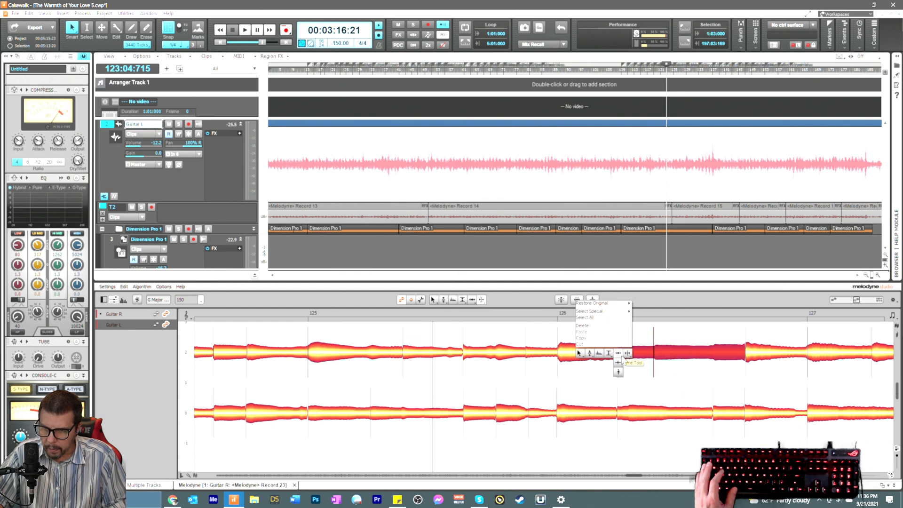
{"action": "left_click", "coordinate": [618, 361]}
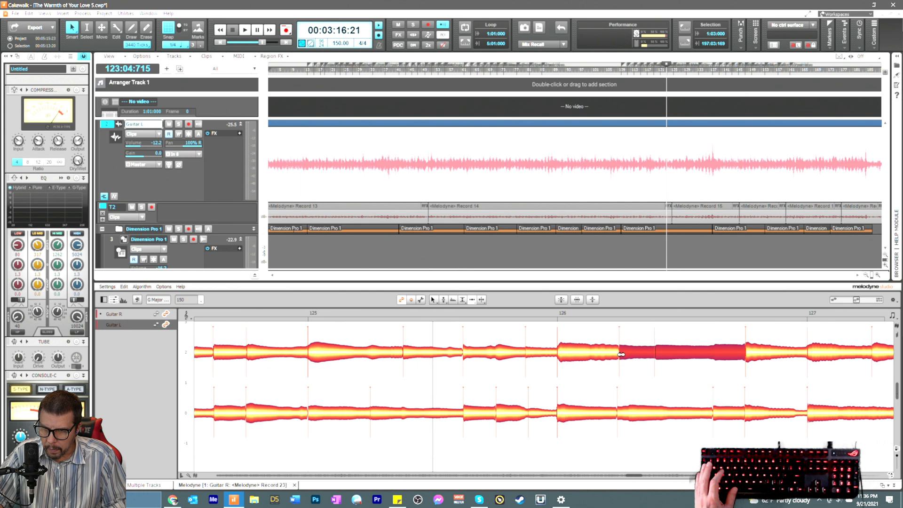
{"action": "left_click", "coordinate": [668, 337]}
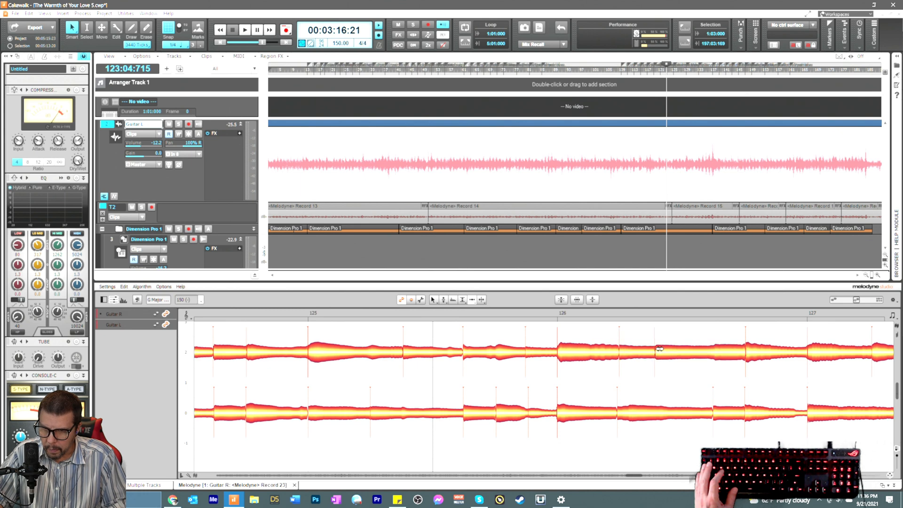
{"action": "left_click", "coordinate": [659, 348]}
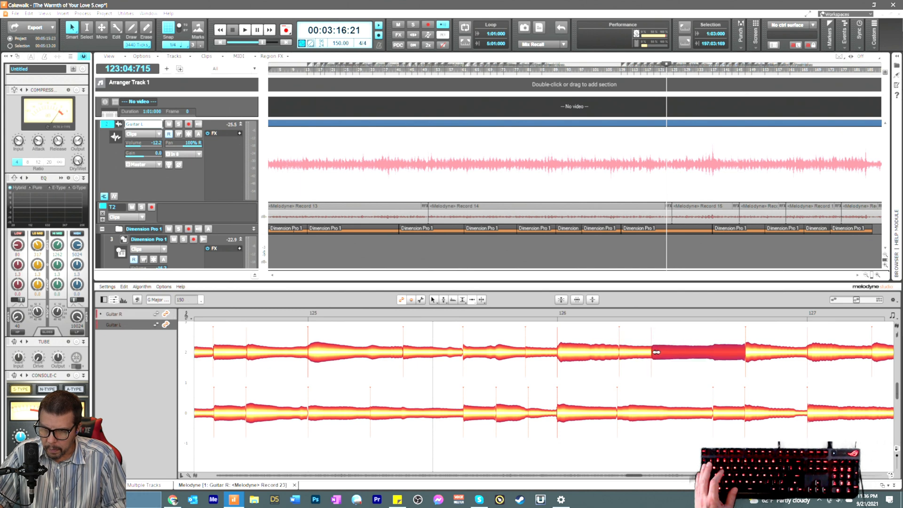
{"action": "left_click", "coordinate": [748, 357]}
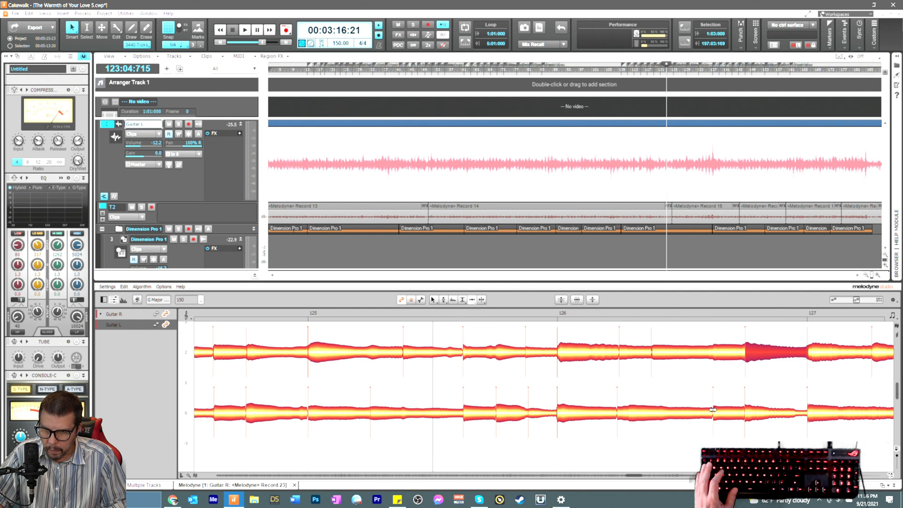
Step: Play back from just before bar 126 and align Guitar R's note starts at beat 2 and after beat 3 of bar 126
{"action": "left_click", "coordinate": [623, 415]}
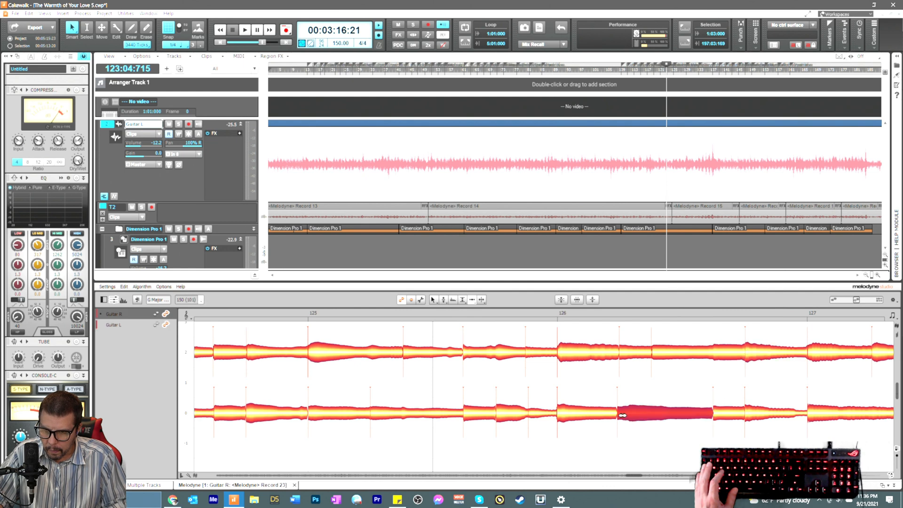
{"action": "left_click", "coordinate": [542, 313]}
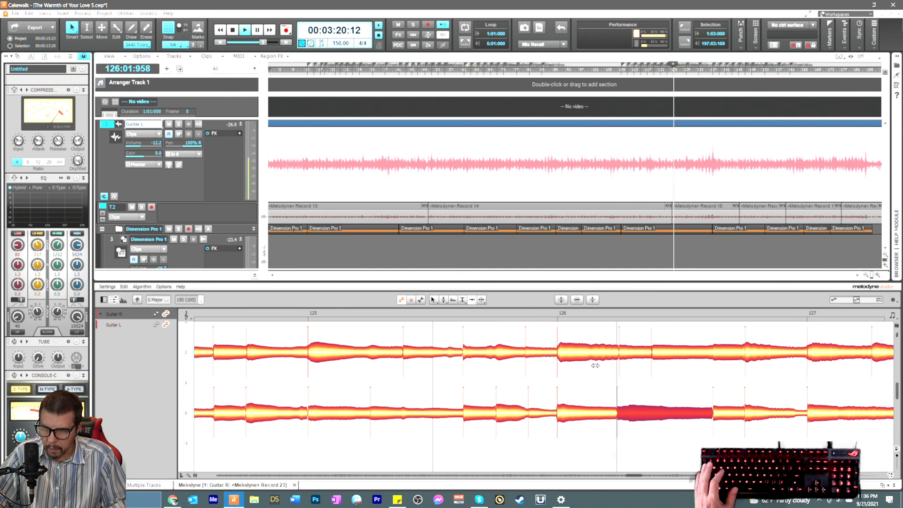
{"action": "key", "text": "space"}
{"action": "left_click_drag", "start_coordinate": [620, 410], "coordinate": [626, 420]}
{"action": "key", "text": "space"}
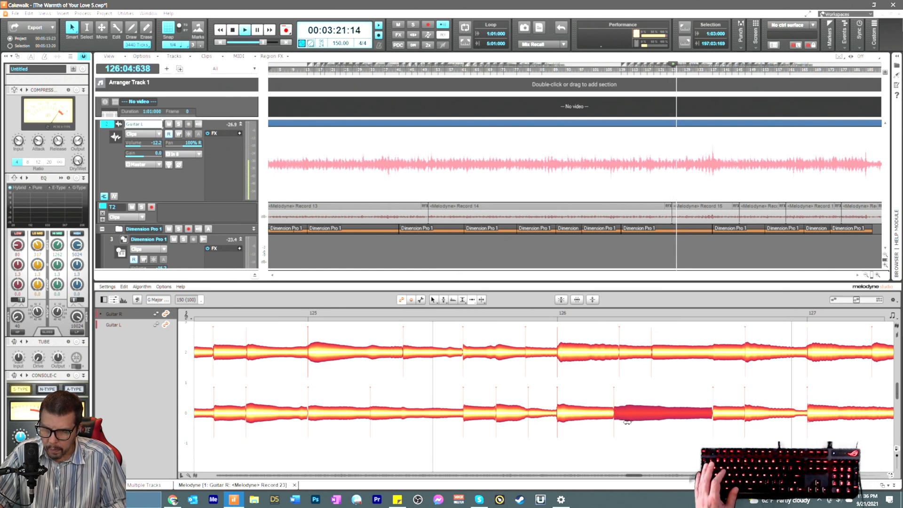
{"action": "key", "text": "space"}
{"action": "key", "text": "space"}
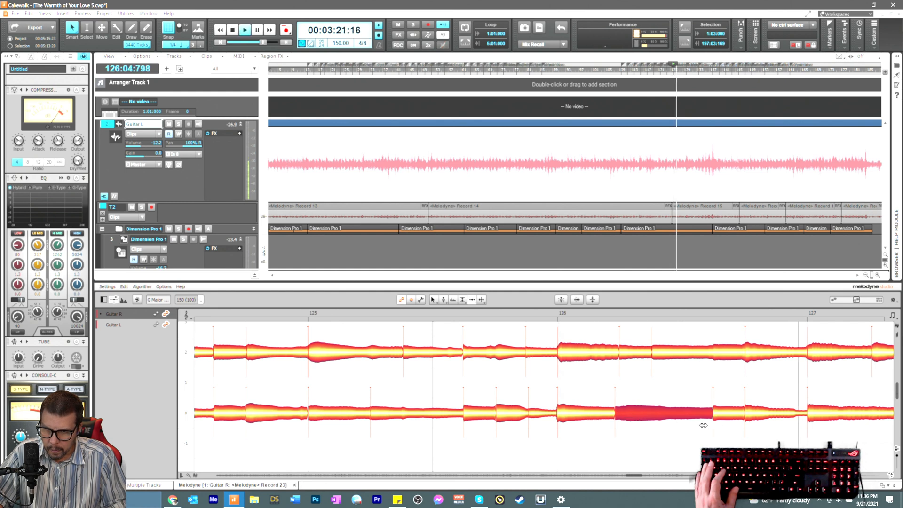
{"action": "key", "text": "space"}
{"action": "key", "text": "space"}
{"action": "left_click", "coordinate": [730, 419]}
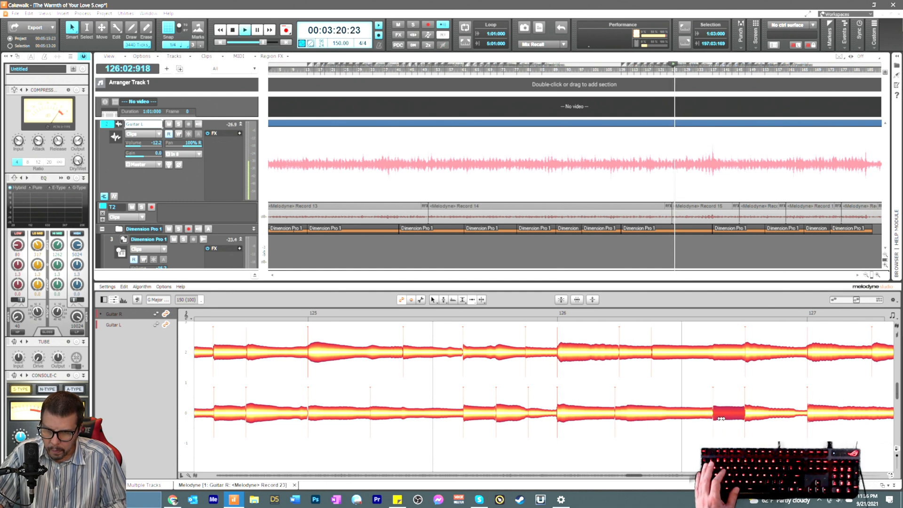
{"action": "key", "text": "space"}
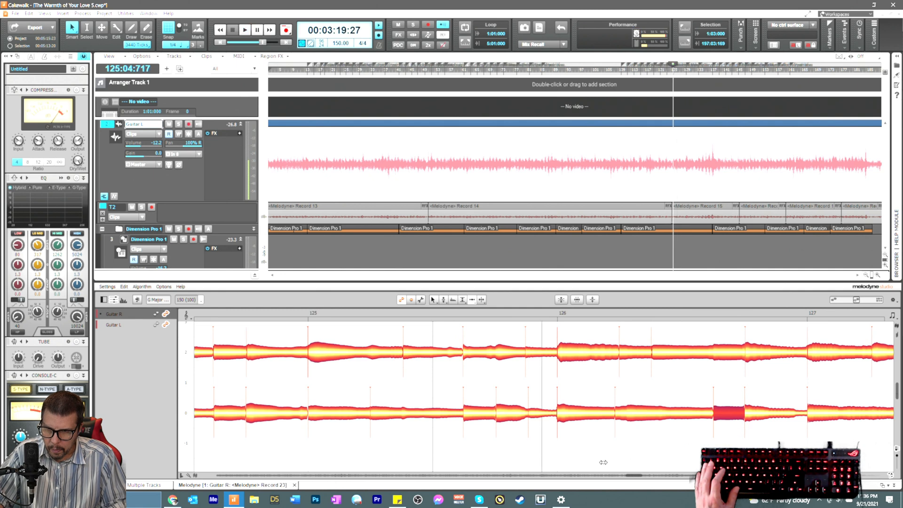
Step: Split Guitar R's long note in bar 127 after beat 2, after beat 3 and at beat 4 with the Note Separation Tool
{"action": "left_click_drag", "start_coordinate": [637, 476], "coordinate": [641, 477]}
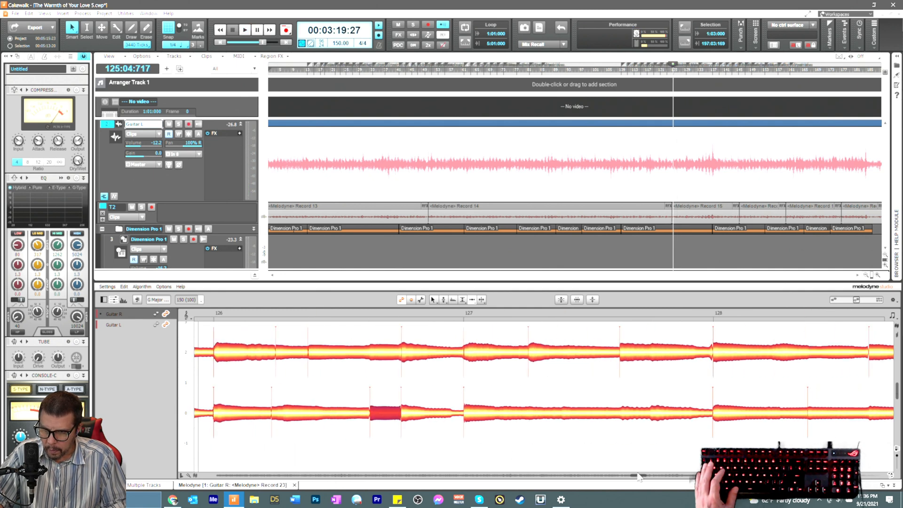
{"action": "right_click", "coordinate": [588, 440]}
{"action": "left_click", "coordinate": [569, 423]}
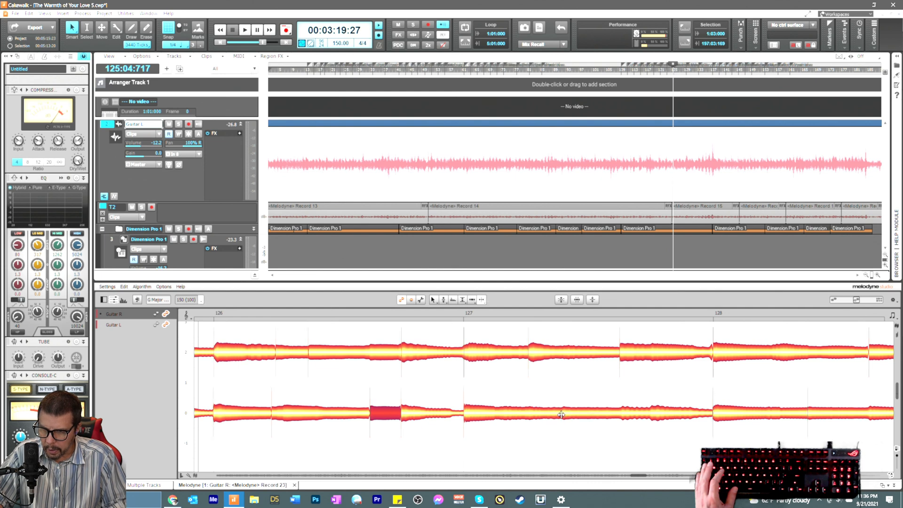
{"action": "double_click", "coordinate": [561, 414]}
{"action": "right_click", "coordinate": [567, 441]}
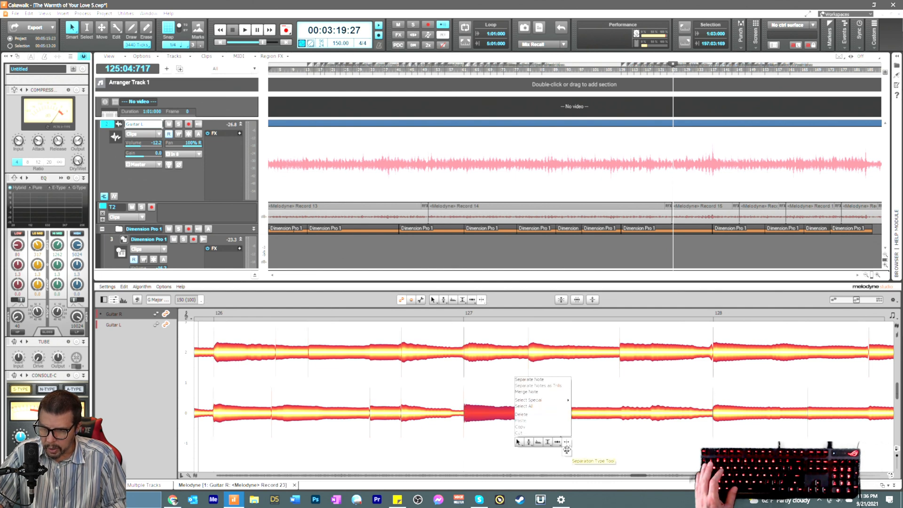
{"action": "left_click", "coordinate": [567, 443]}
{"action": "right_click", "coordinate": [621, 415]}
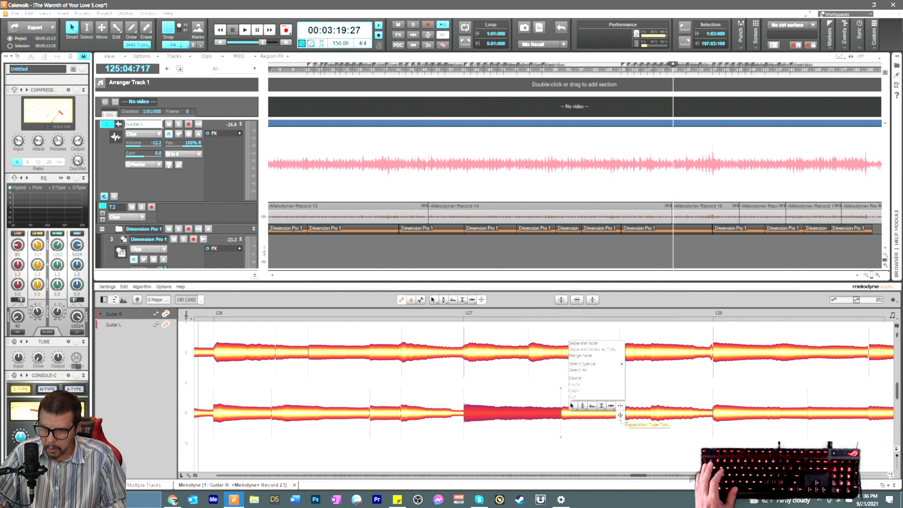
{"action": "left_click", "coordinate": [622, 408]}
{"action": "double_click", "coordinate": [622, 414]}
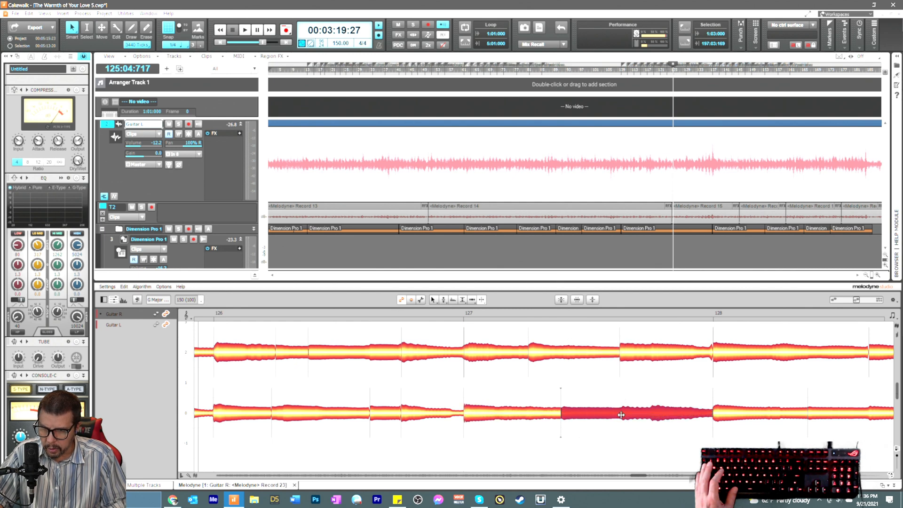
{"action": "double_click", "coordinate": [652, 414]}
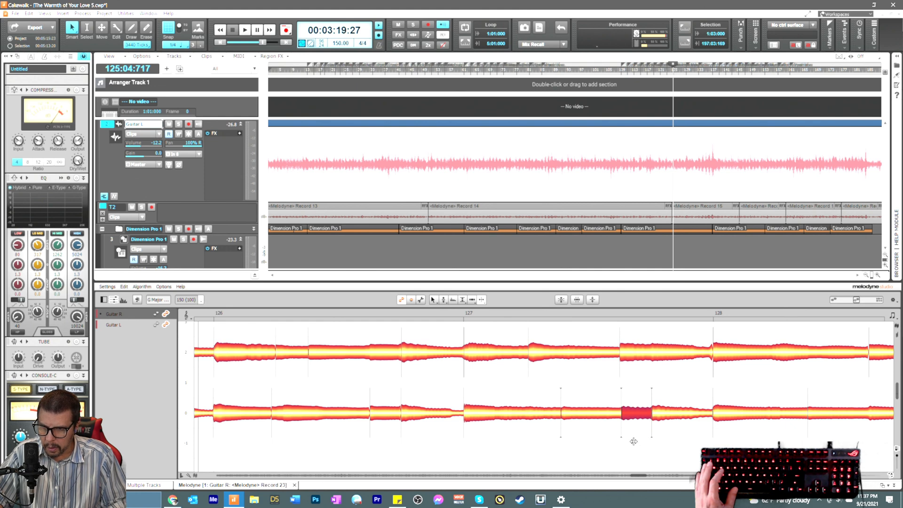
Step: Change the separation type of the three new Guitar R splits in bar 127 with the Separation Type Tool
{"action": "mouse_move", "coordinate": [561, 416]}
{"action": "left_mouse_down"}
{"action": "mouse_move", "coordinate": [577, 417]}
{"action": "mouse_move", "coordinate": [561, 422]}
{"action": "left_mouse_up"}
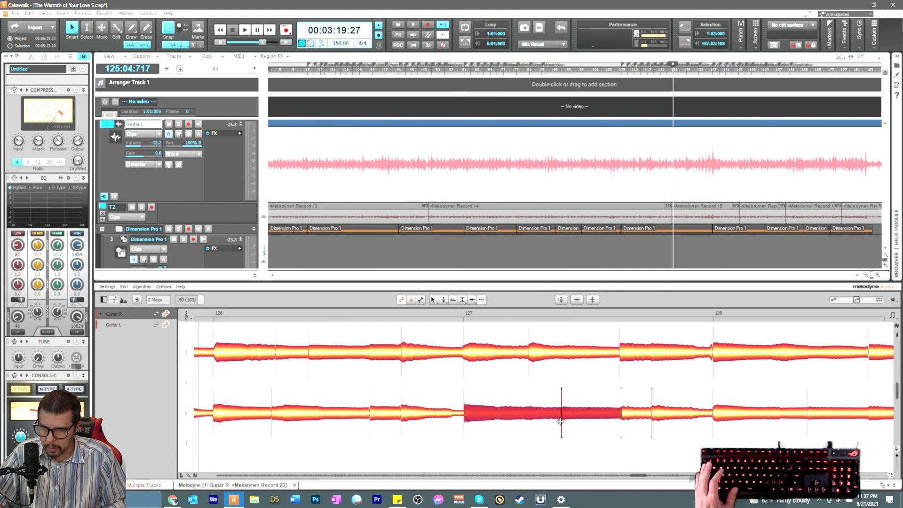
{"action": "left_click_drag", "start_coordinate": [549, 370], "coordinate": [677, 447]}
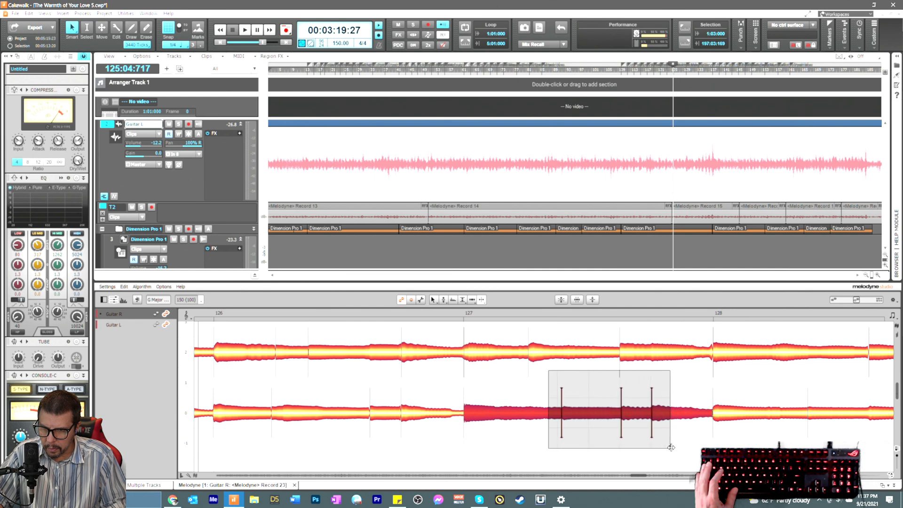
{"action": "right_click", "coordinate": [607, 384]}
{"action": "left_click", "coordinate": [658, 450]}
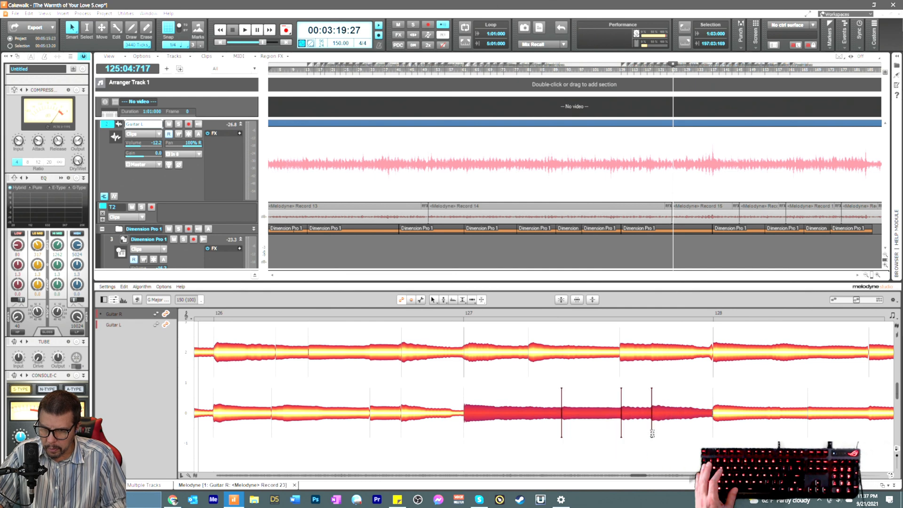
Step: Align Guitar R's note starts after beat 2, after beat 3 and at beat 4 of bar 127 with the Time Tool, playing back meanwhile
{"action": "right_click", "coordinate": [571, 433]}
{"action": "left_click", "coordinate": [562, 433]}
{"action": "left_click", "coordinate": [575, 435]}
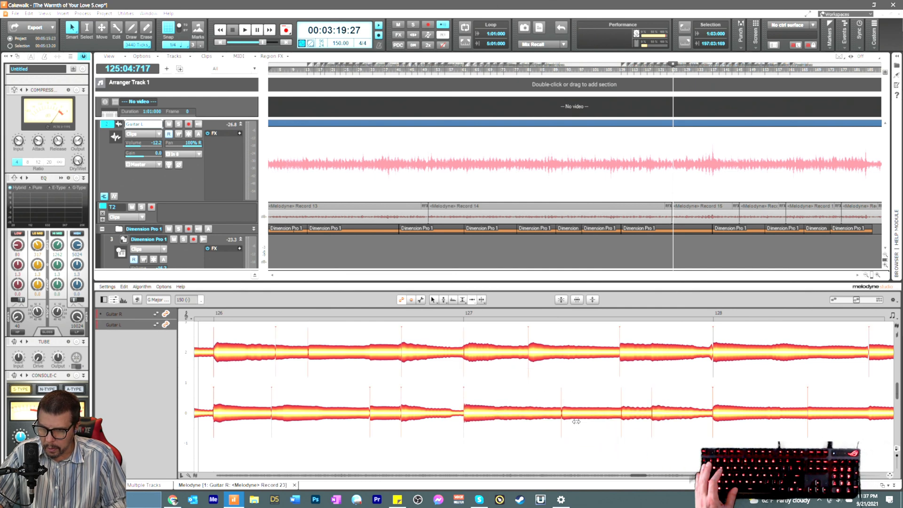
{"action": "left_click_drag", "start_coordinate": [570, 415], "coordinate": [567, 415]}
{"action": "key", "text": "space"}
{"action": "left_click_drag", "start_coordinate": [629, 418], "coordinate": [628, 419]}
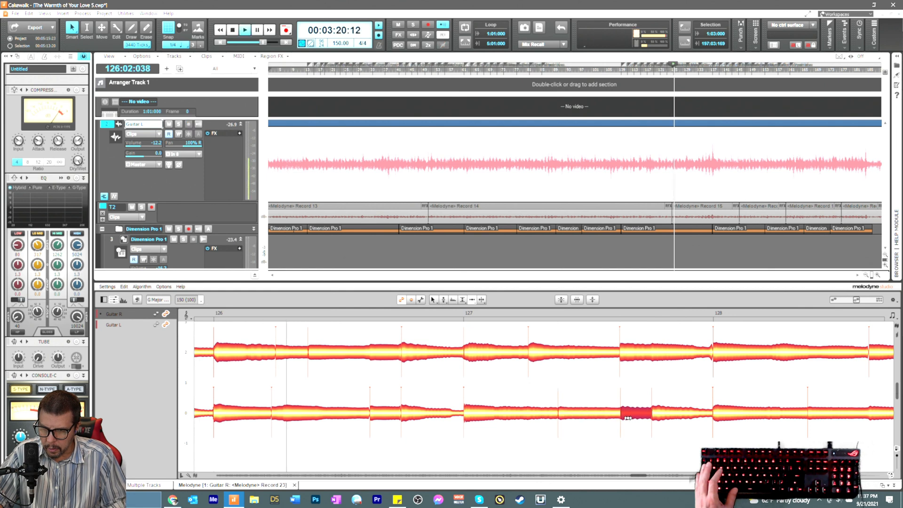
{"action": "left_click", "coordinate": [654, 417]}
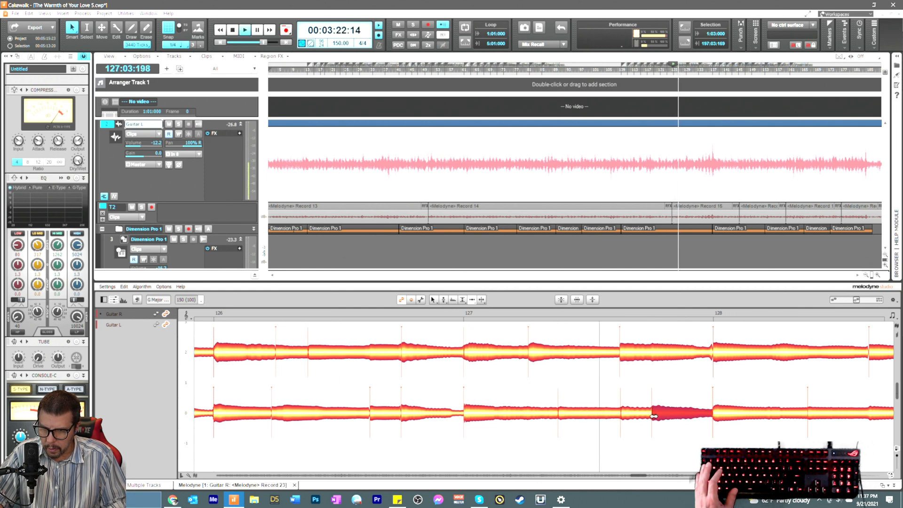
{"action": "key", "text": "space"}
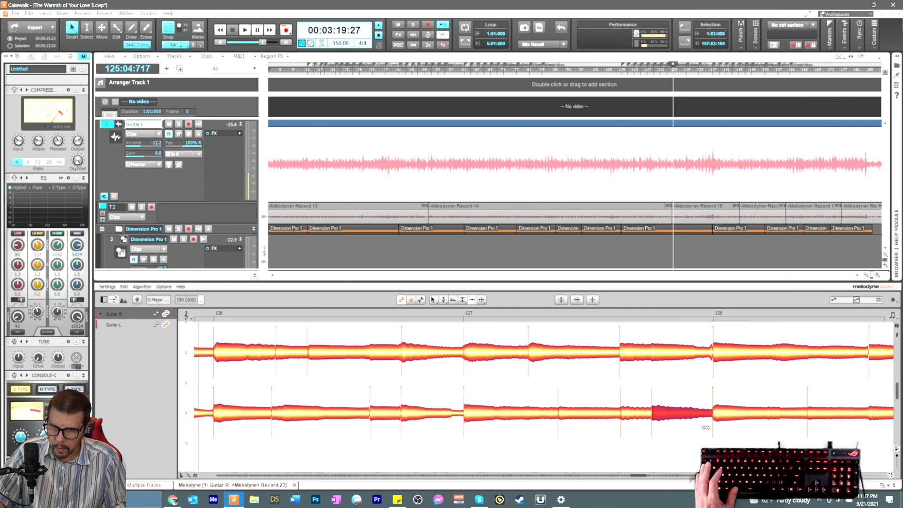
Step: Align Guitar L's note start at the beginning of bar 128 and play back from just before bar 126 into bar 129
{"action": "left_click", "coordinate": [719, 356]}
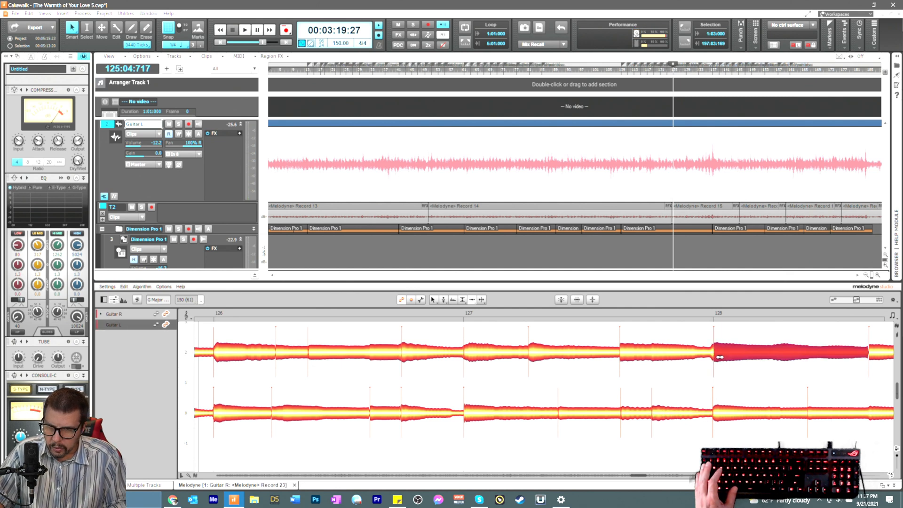
{"action": "key", "text": "space"}
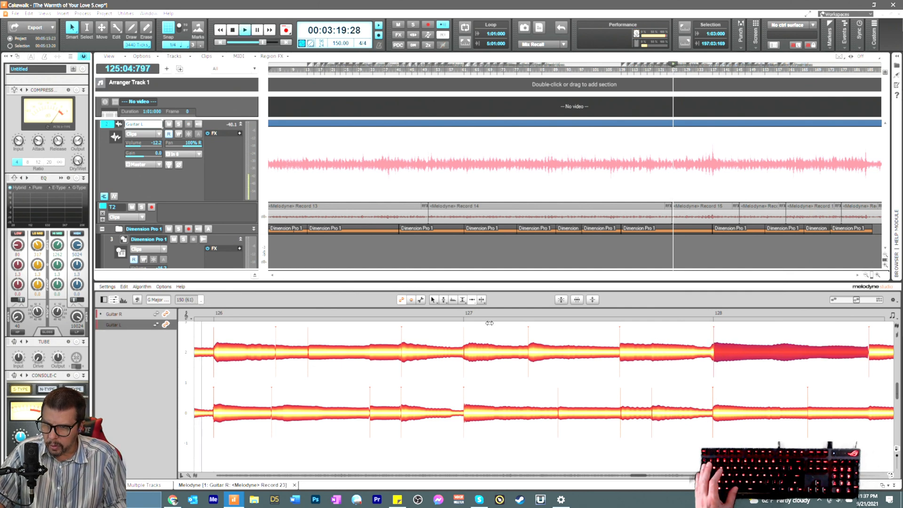
{"action": "left_click_drag", "start_coordinate": [638, 475], "coordinate": [641, 475]}
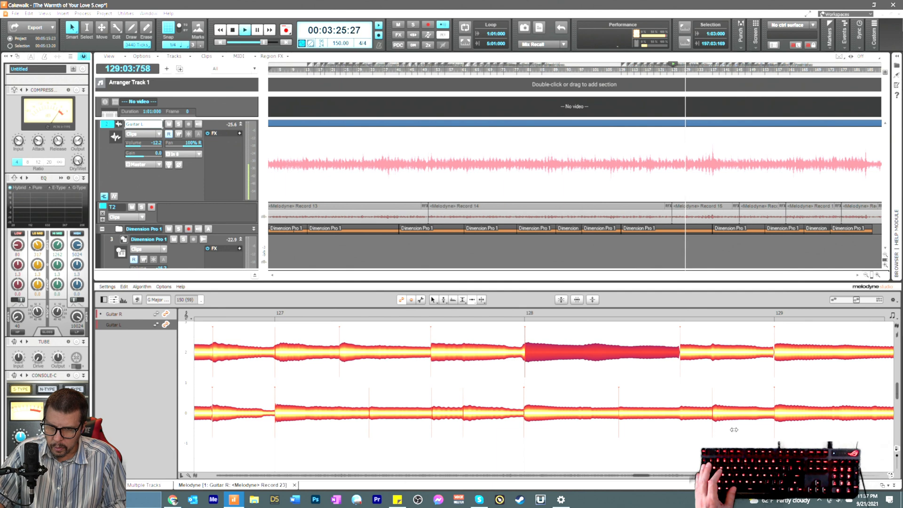
{"action": "key", "text": "space"}
Step: Play back from the middle of bar 129 and align Guitar R's note start after beat 3 of that bar
{"action": "key", "text": "space"}
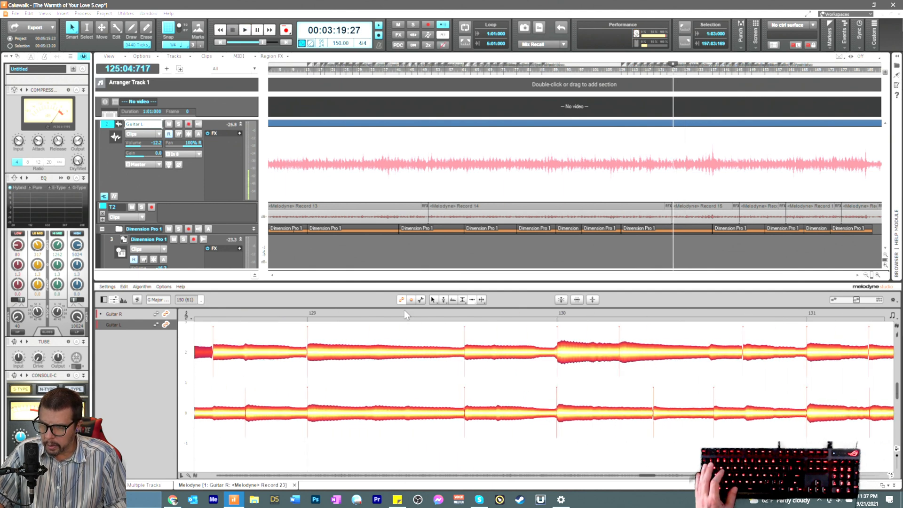
{"action": "key", "text": "space"}
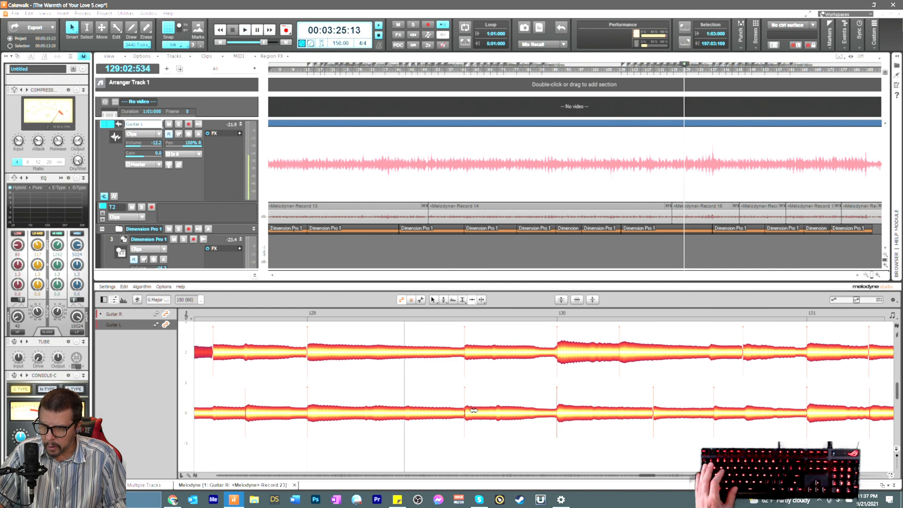
{"action": "left_click", "coordinate": [471, 412]}
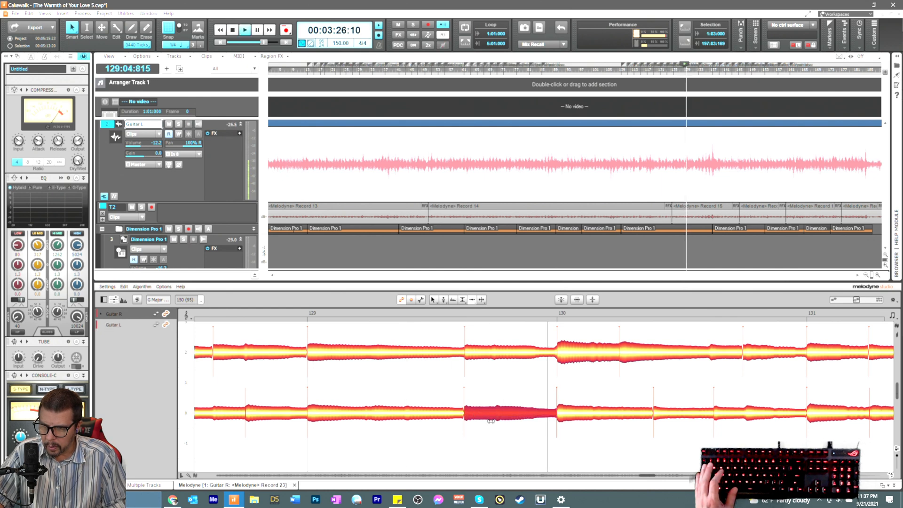
Step: Split Guitar L's note near beat 4 of bar 129 and change the new split's separation type
{"action": "right_click", "coordinate": [499, 384]}
{"action": "left_click", "coordinate": [499, 384]}
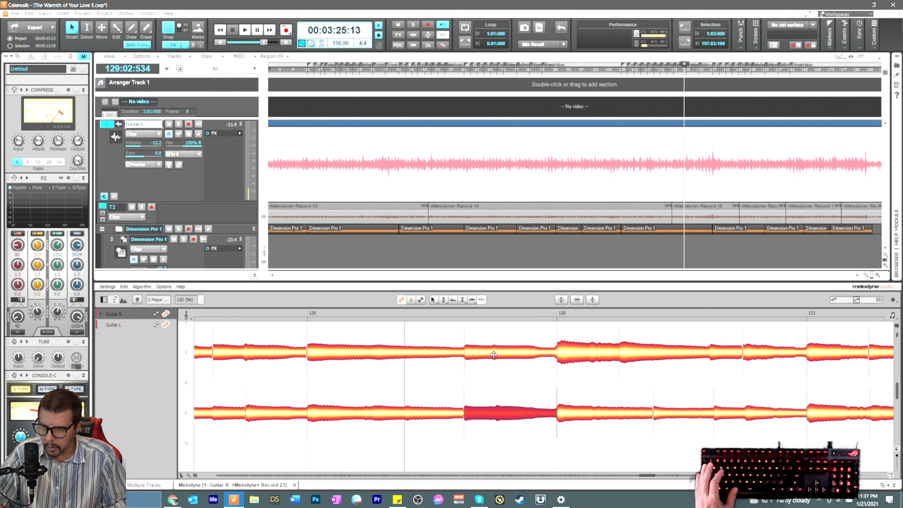
{"action": "double_click", "coordinate": [493, 355]}
{"action": "right_click", "coordinate": [495, 379]}
{"action": "left_click", "coordinate": [494, 388]}
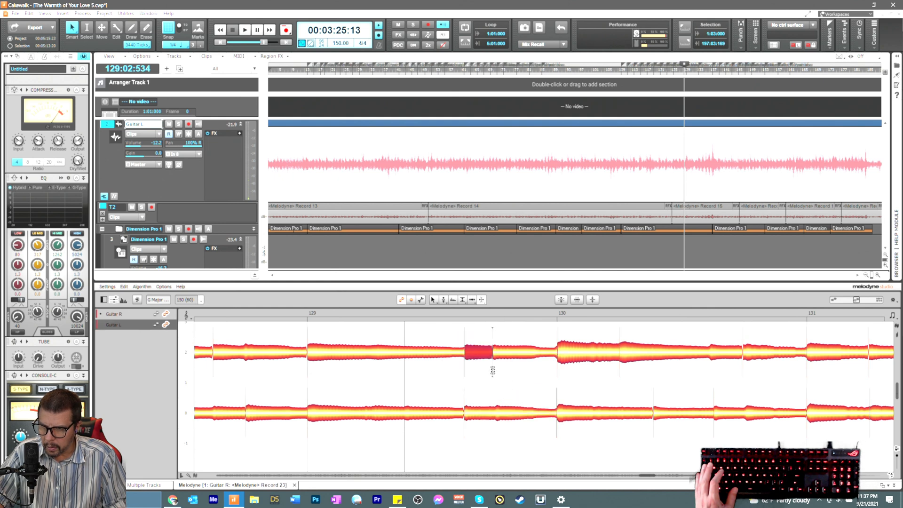
{"action": "double_click", "coordinate": [492, 368]}
Step: Align Guitar L's note starts at beat 4 and after beat 3 of bar 129 with the Time Tool, checking by playback
{"action": "right_click", "coordinate": [486, 364]}
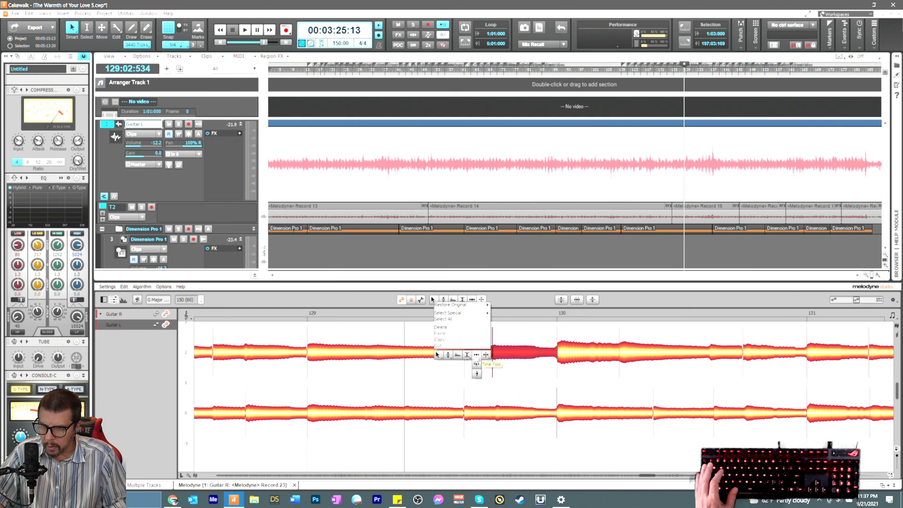
{"action": "left_click", "coordinate": [476, 364]}
{"action": "left_click", "coordinate": [483, 385]}
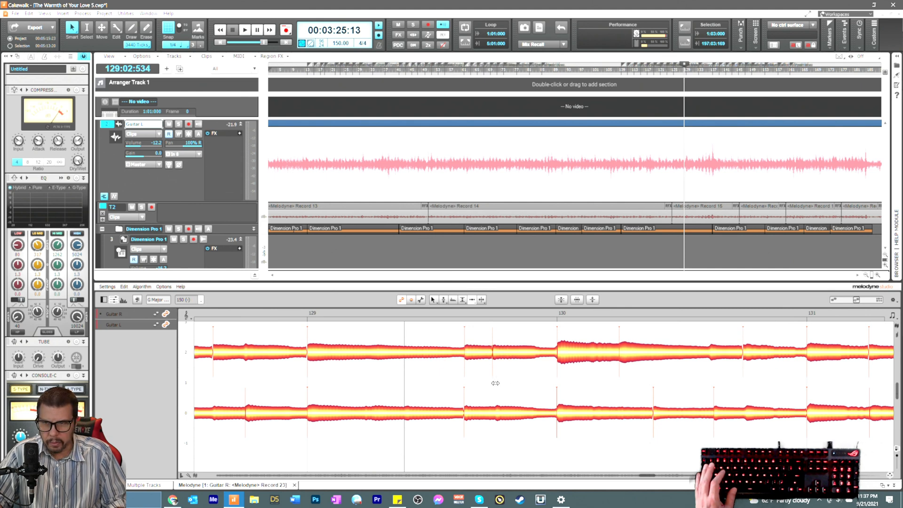
{"action": "left_click", "coordinate": [499, 357]}
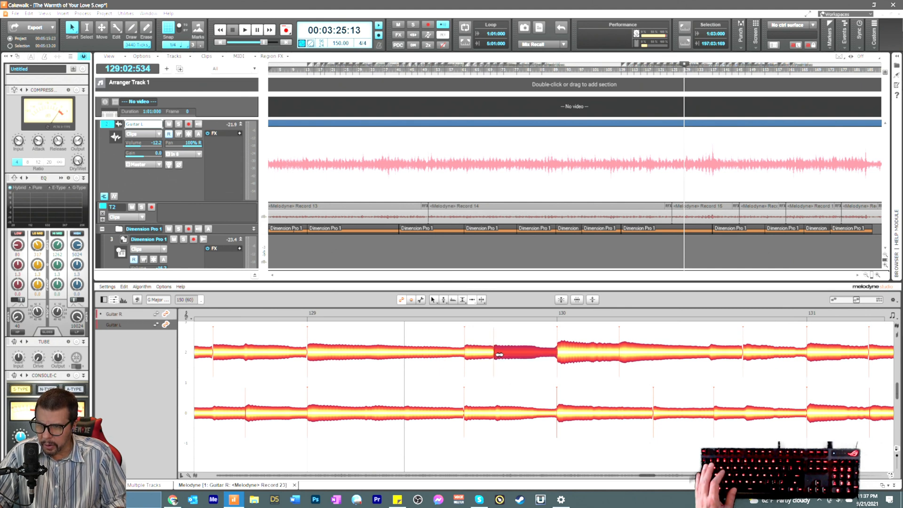
{"action": "key", "text": "space"}
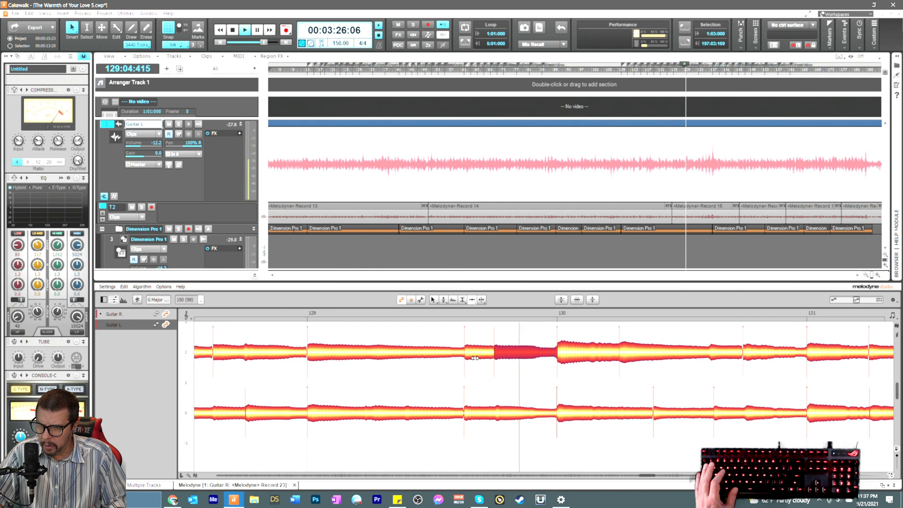
{"action": "key", "text": "space"}
{"action": "left_click", "coordinate": [469, 355]}
{"action": "key", "text": "space"}
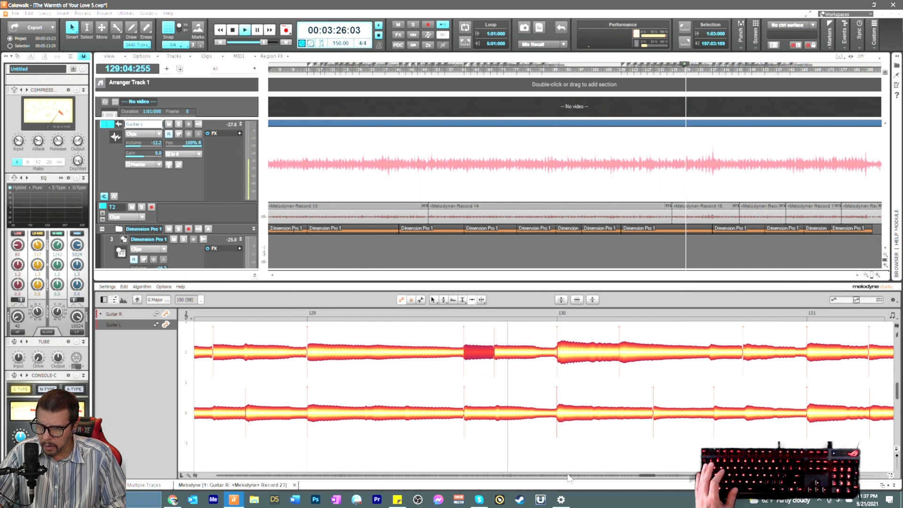
{"action": "key", "text": "space"}
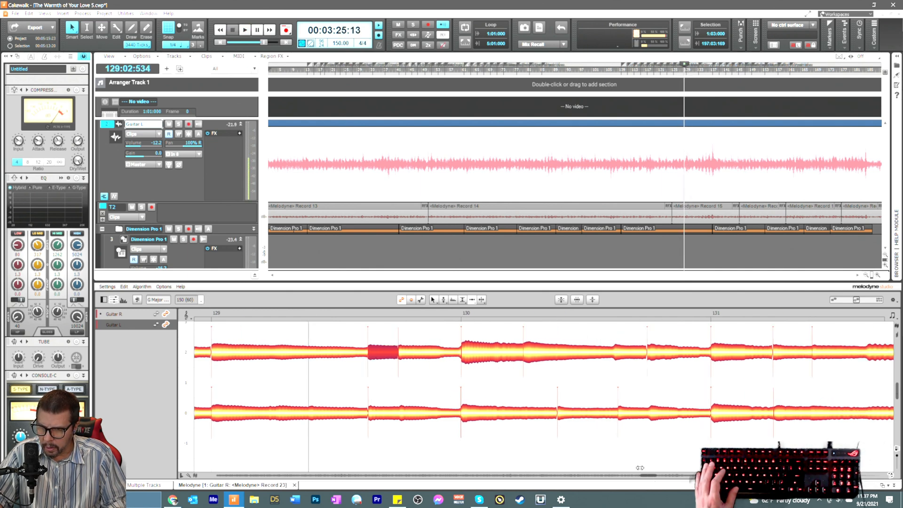
Step: Align Guitar R's note start after beat 2 of bar 130 and play back from the middle of bar 129
{"action": "left_click", "coordinate": [573, 413]}
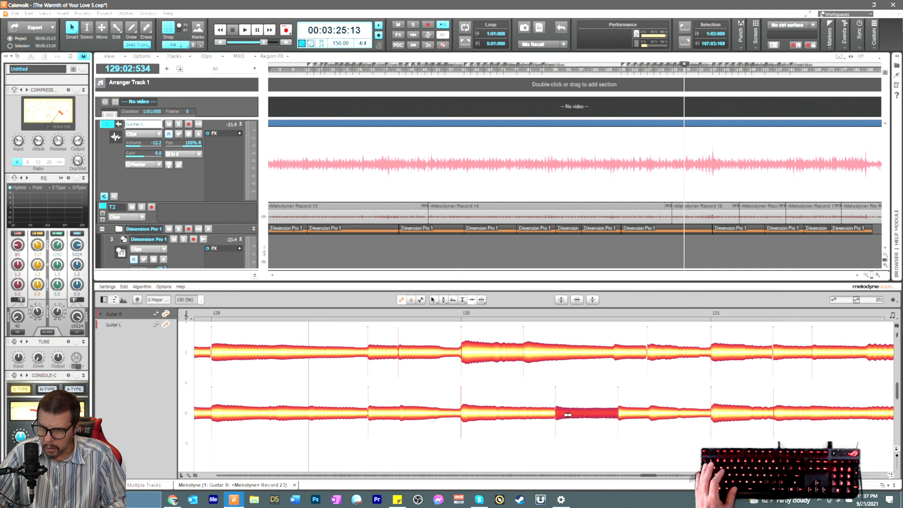
{"action": "key", "text": "space"}
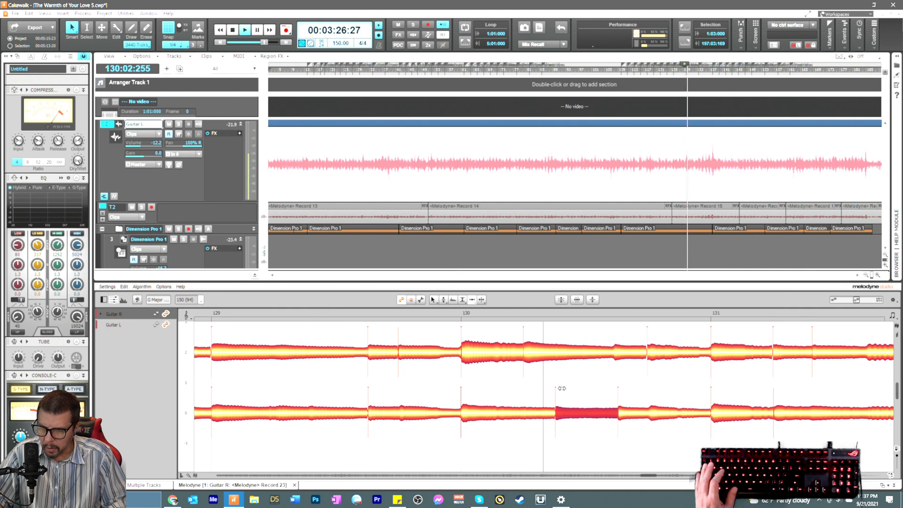
{"action": "key", "text": "space"}
Step: Split Guitar L's long note after beat 3 of bar 130 and change the new split's separation type
{"action": "right_click", "coordinate": [612, 371]}
{"action": "left_click", "coordinate": [610, 360]}
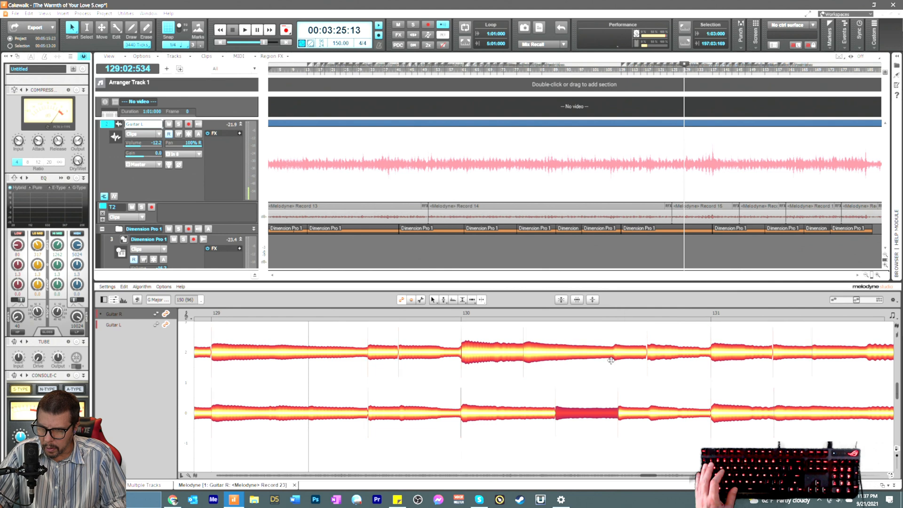
{"action": "left_click", "coordinate": [613, 355]}
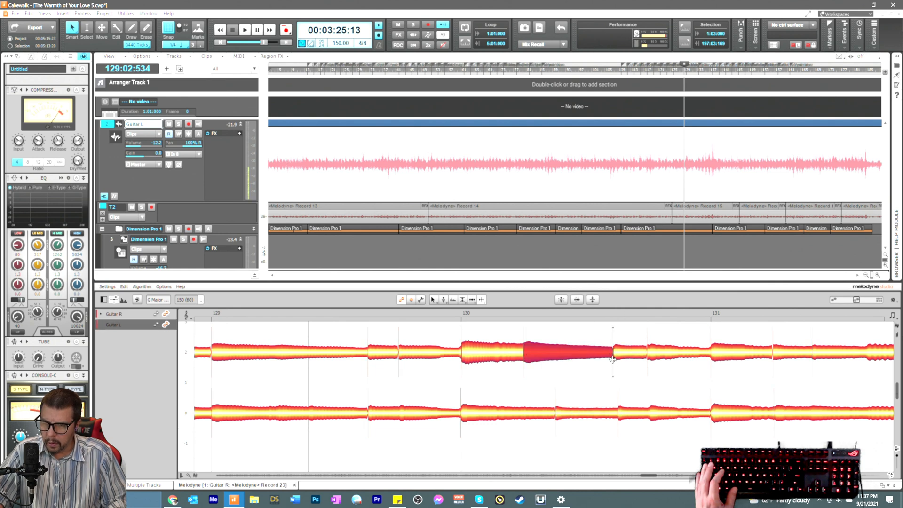
{"action": "right_click", "coordinate": [611, 371]}
{"action": "left_click", "coordinate": [612, 375]}
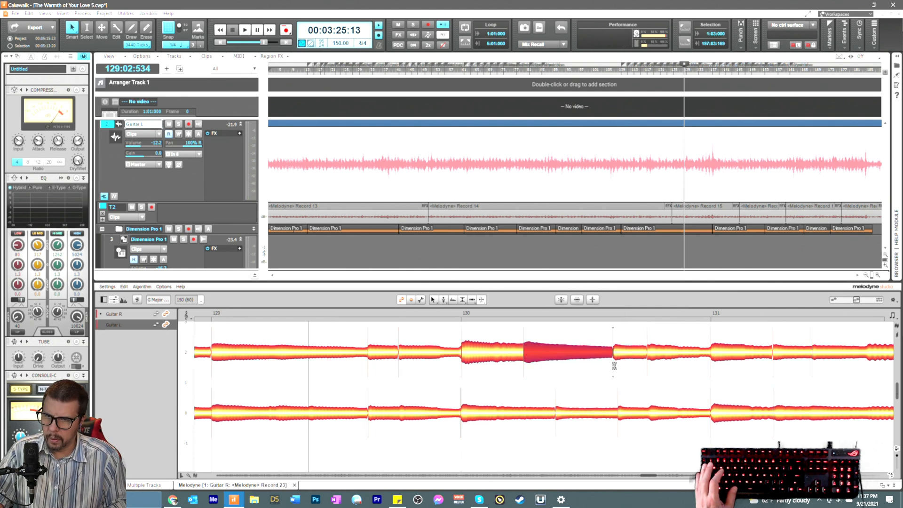
{"action": "double_click", "coordinate": [612, 366]}
Step: Align Guitar L's note starts after beat 3 and at beat 4 of bar 130 with the Time Tool, checking by playback
{"action": "right_click", "coordinate": [612, 369]}
{"action": "left_click", "coordinate": [603, 359]}
{"action": "left_click", "coordinate": [615, 369]}
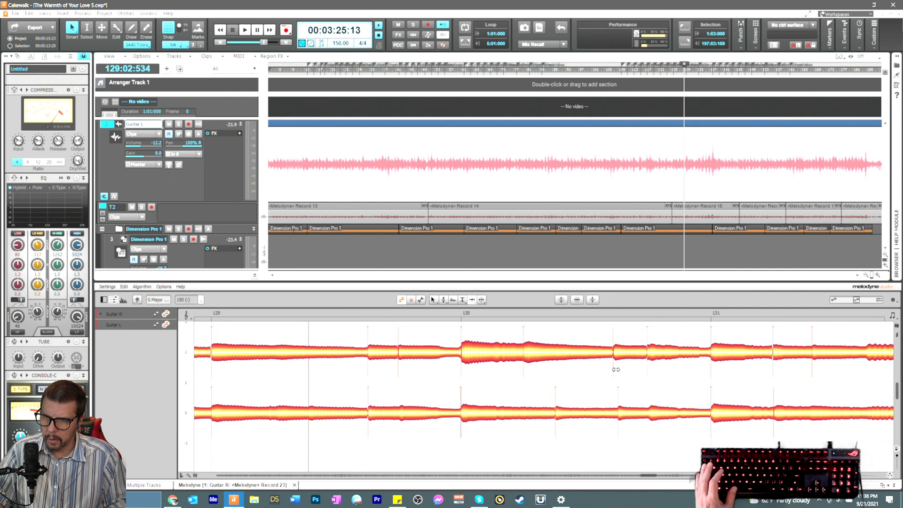
{"action": "left_click", "coordinate": [620, 356]}
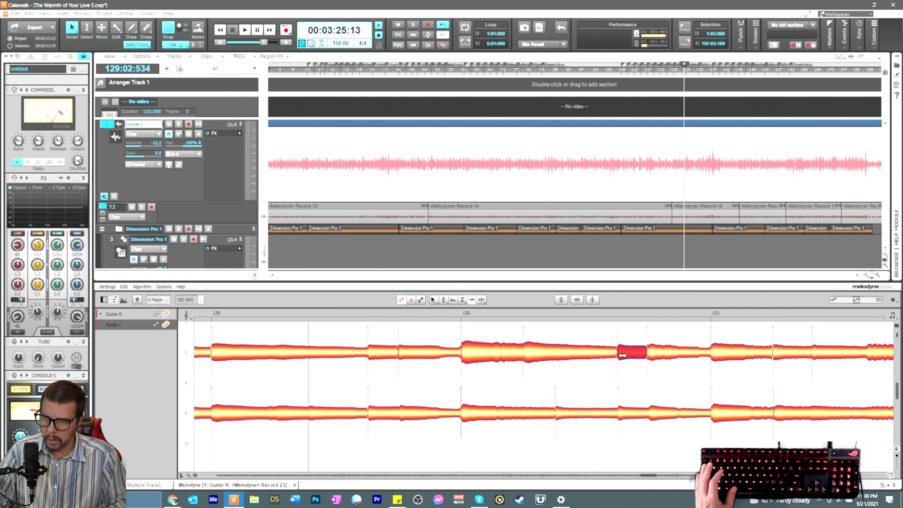
{"action": "key", "text": "space"}
{"action": "left_click", "coordinate": [654, 355]}
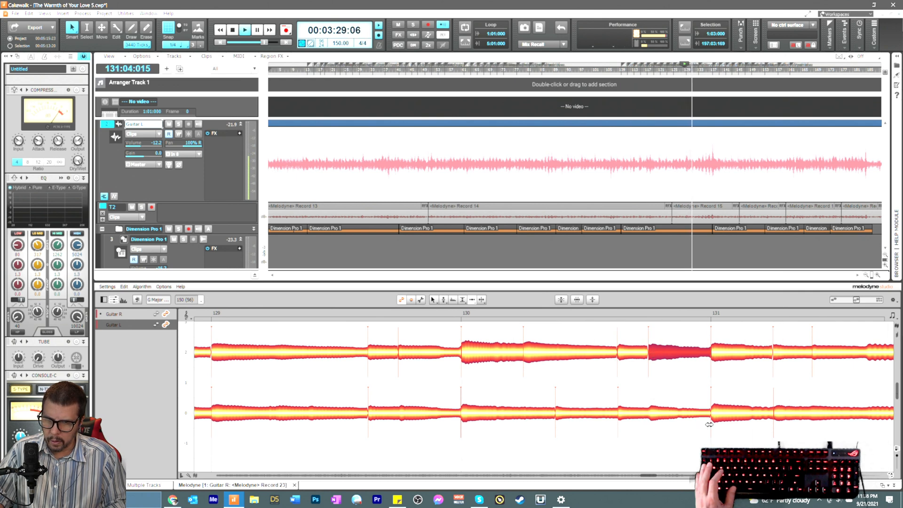
Step: Split Guitar L's long note after beat 3 of bar 131 and change the new split's separation type
{"action": "key", "text": "space"}
{"action": "left_click_drag", "start_coordinate": [648, 478], "coordinate": [652, 479]}
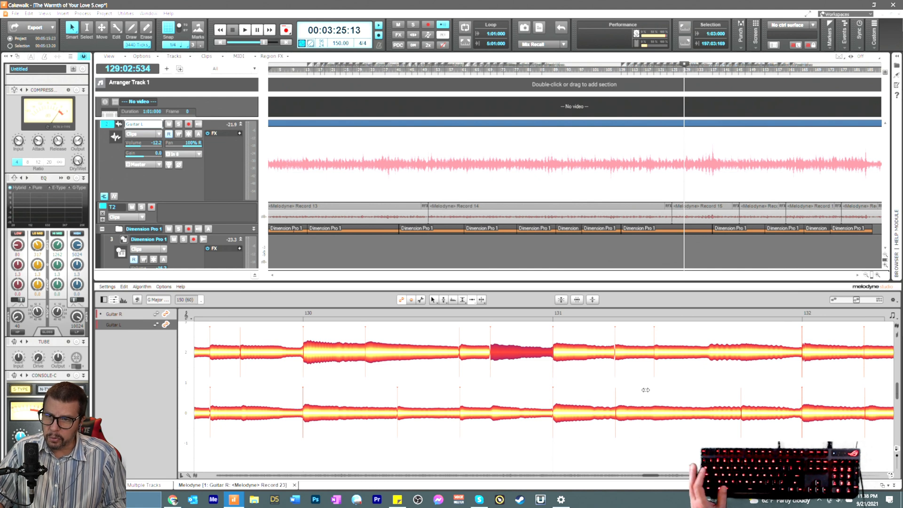
{"action": "left_click", "coordinate": [659, 353]}
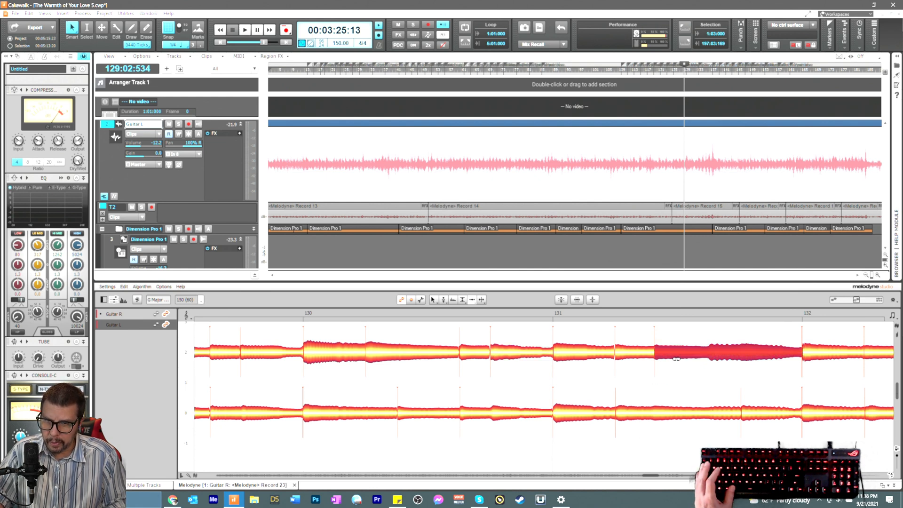
{"action": "right_click", "coordinate": [703, 374]}
{"action": "left_click", "coordinate": [712, 376]}
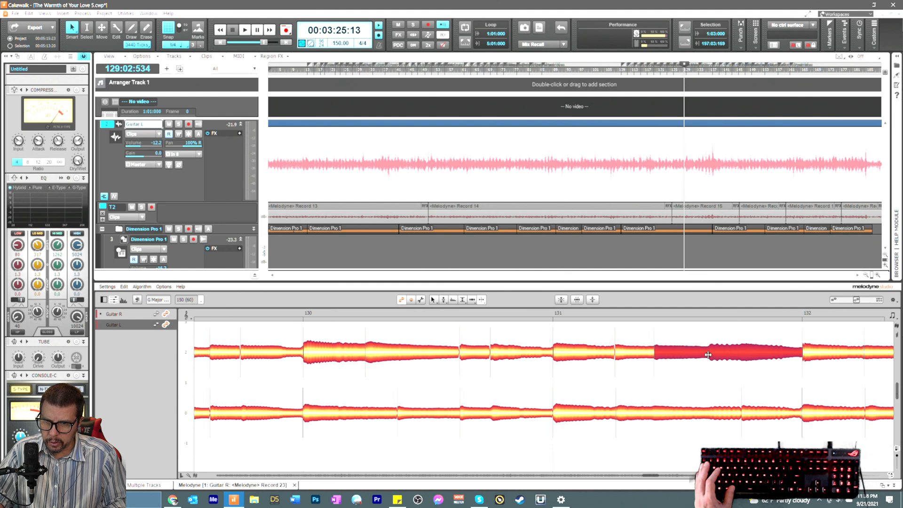
{"action": "right_click", "coordinate": [703, 375]}
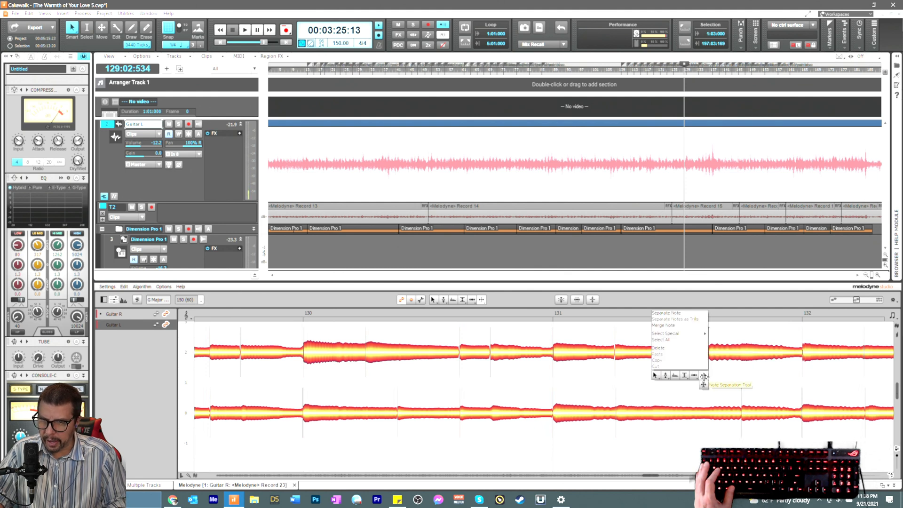
{"action": "left_click", "coordinate": [703, 376]}
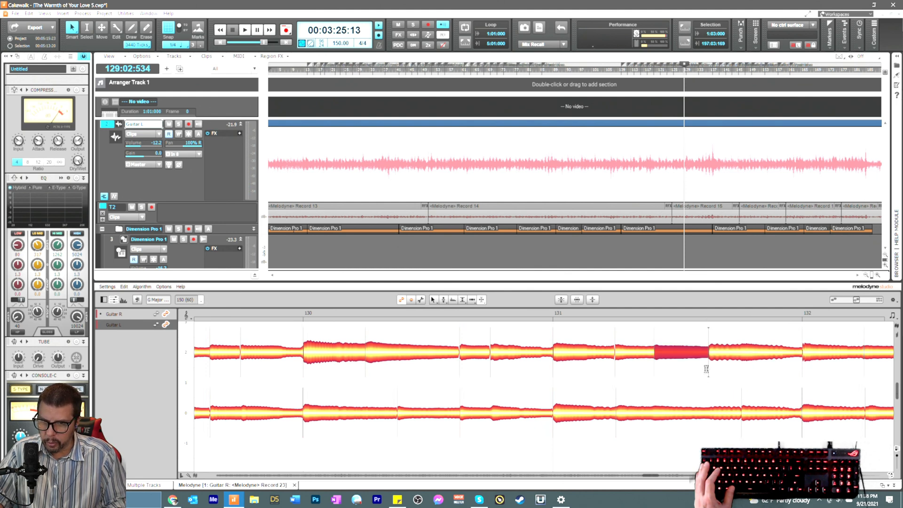
{"action": "double_click", "coordinate": [708, 368]}
Step: Align Guitar L's note starts after beat 2 and after beat 3 of bar 131 with the Time Tool
{"action": "right_click", "coordinate": [694, 368]}
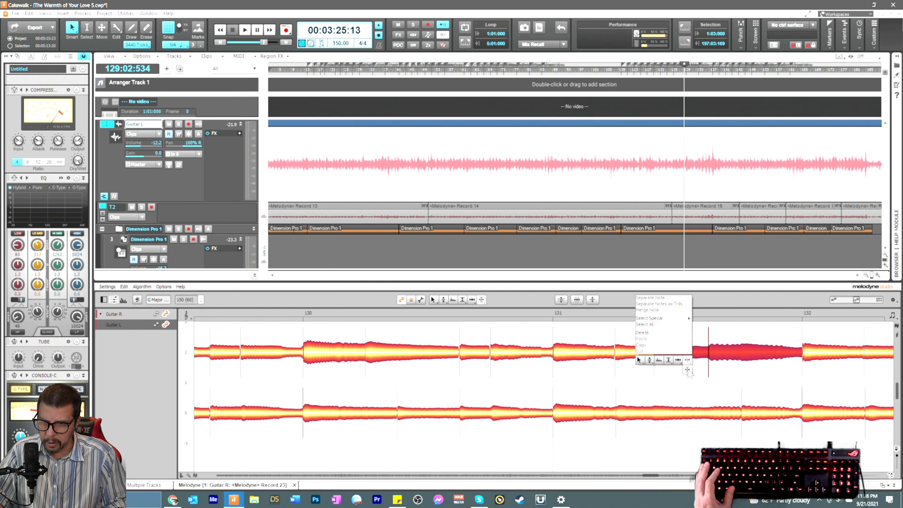
{"action": "left_click", "coordinate": [680, 363]}
{"action": "left_click_drag", "start_coordinate": [667, 351], "coordinate": [662, 352]}
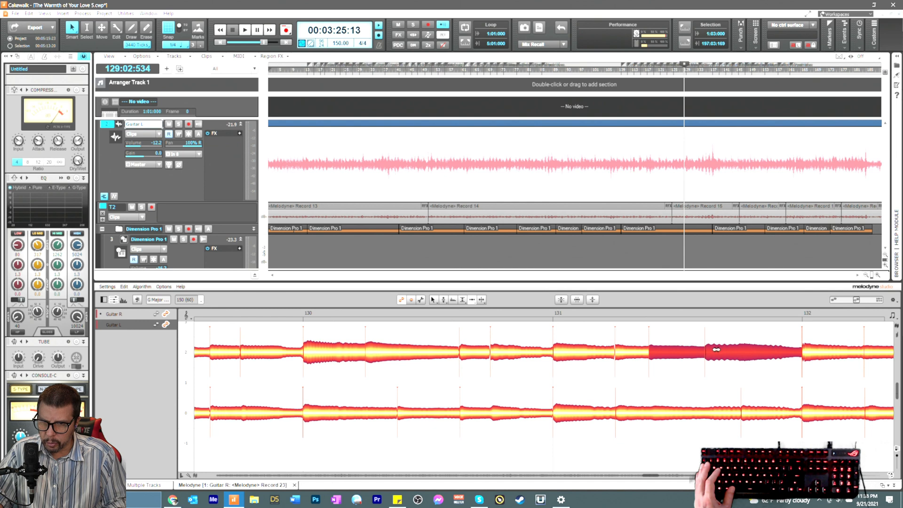
{"action": "left_click", "coordinate": [720, 377]}
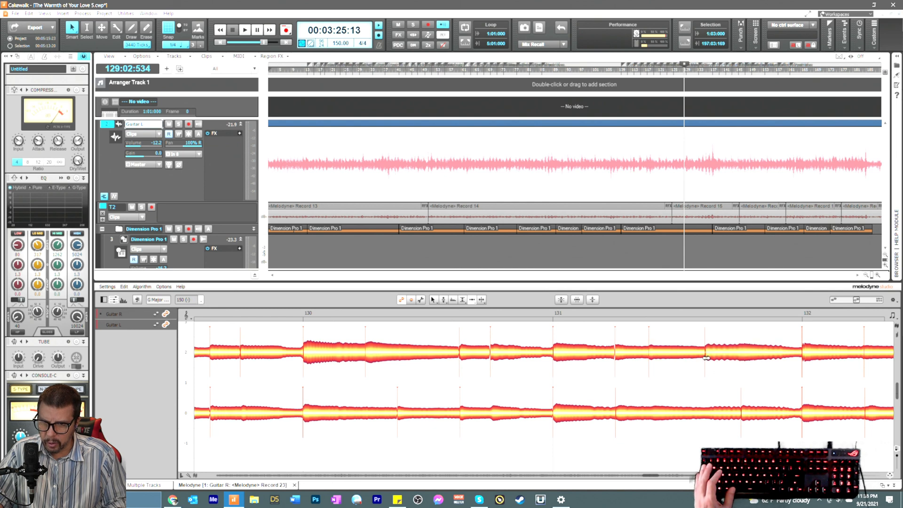
{"action": "left_click_drag", "start_coordinate": [706, 359], "coordinate": [710, 358]}
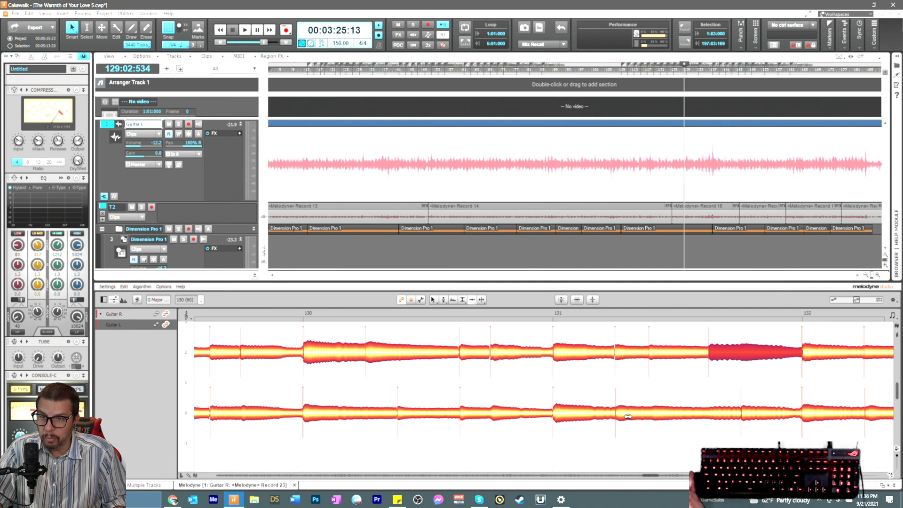
Step: Align Guitar R's note starts after beat 3 and at beat 4 of bar 132, and Guitar L's start after beat 3
{"action": "left_click_drag", "start_coordinate": [651, 477], "coordinate": [655, 478]}
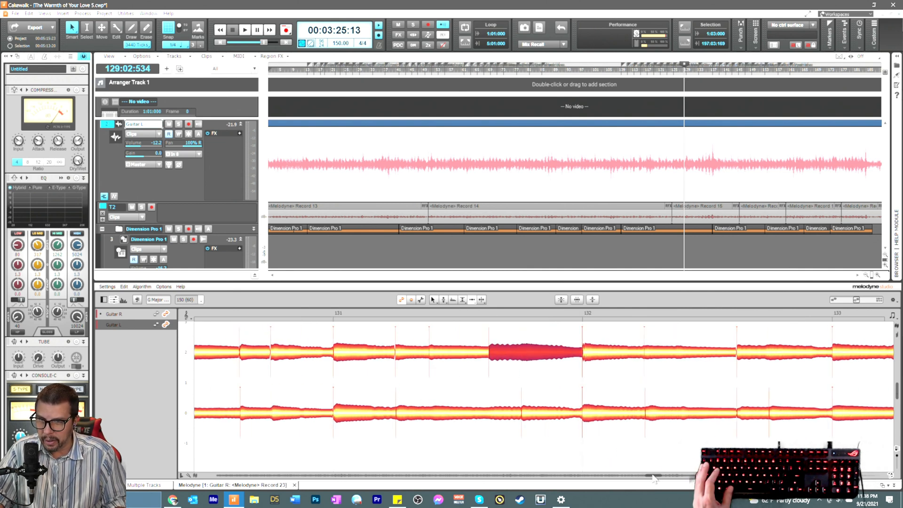
{"action": "left_click", "coordinate": [740, 411]}
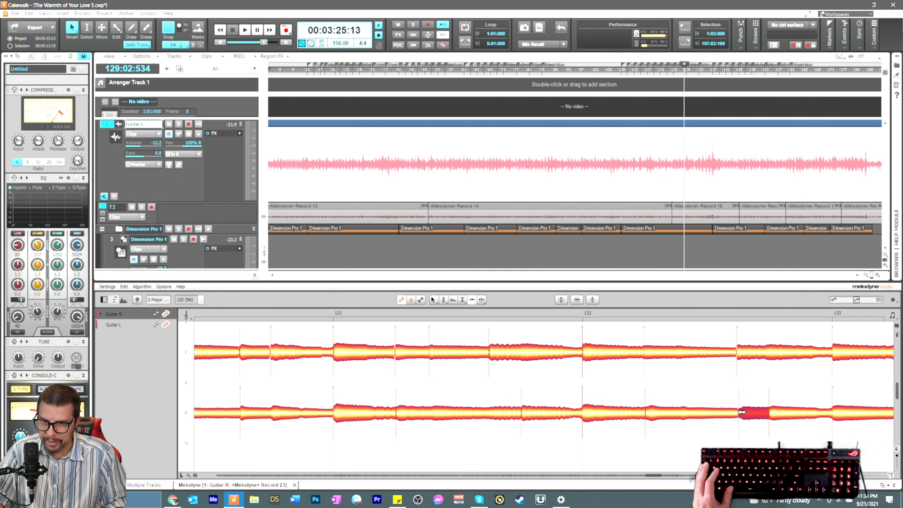
{"action": "left_click", "coordinate": [773, 414]}
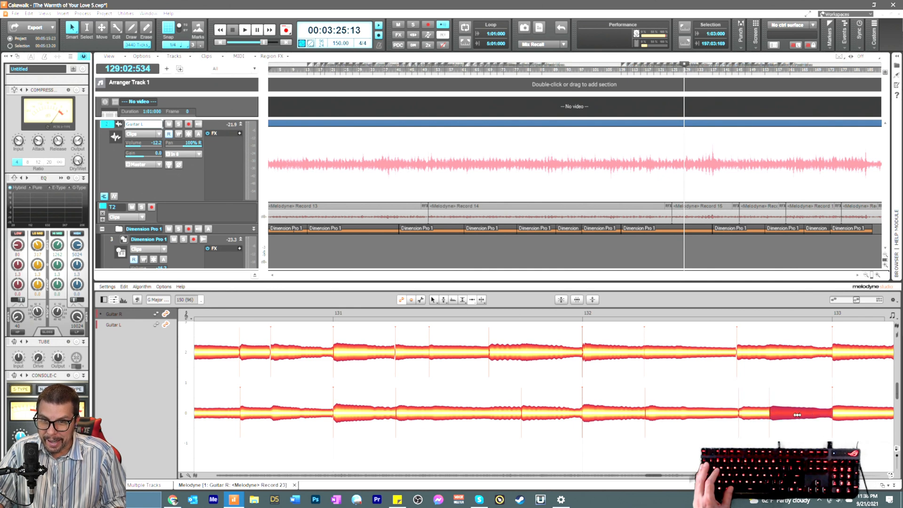
{"action": "left_click", "coordinate": [742, 353]}
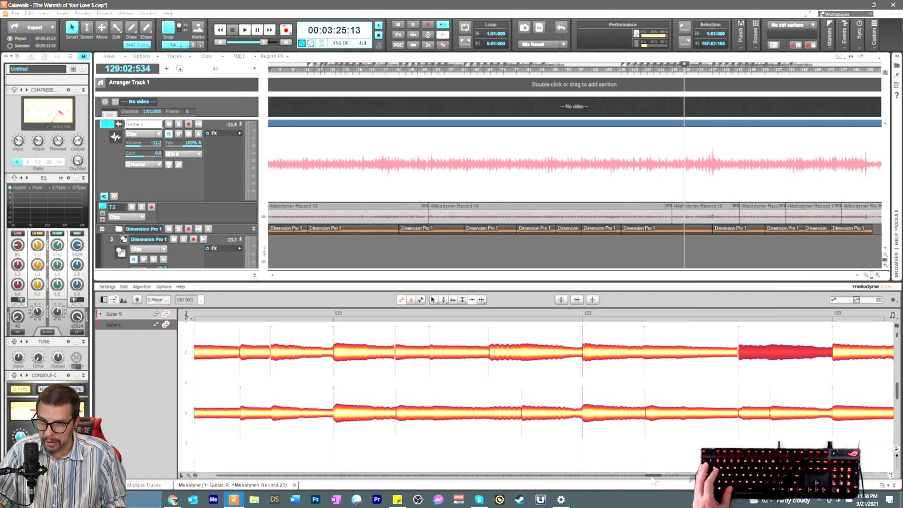
Step: Align the Guitar L and Guitar R note starts after beat 3 of bar 133 and play back from late in bar 132
{"action": "left_click_drag", "start_coordinate": [653, 479], "coordinate": [657, 481]}
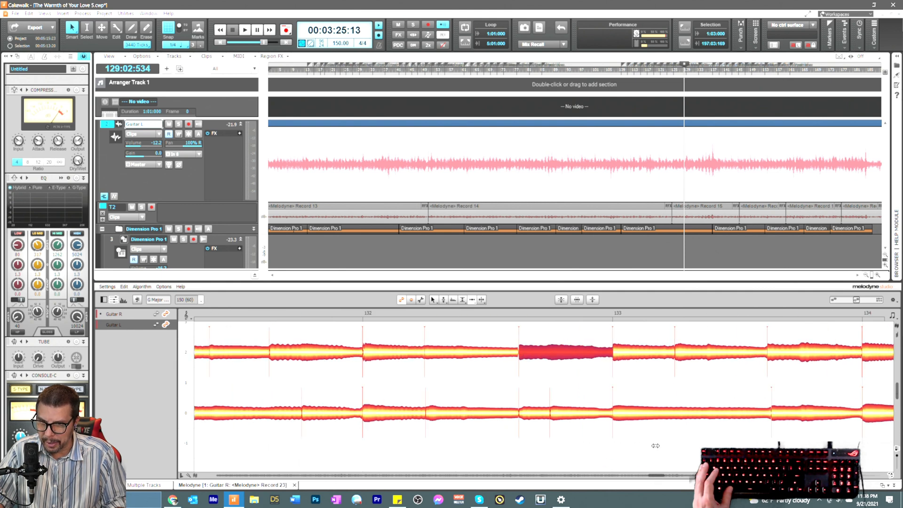
{"action": "left_click", "coordinate": [770, 352]}
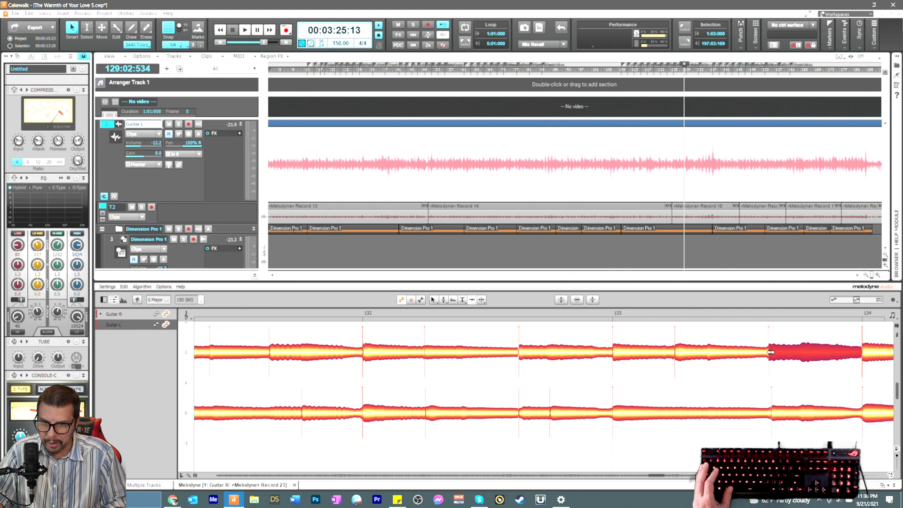
{"action": "left_click", "coordinate": [775, 410]}
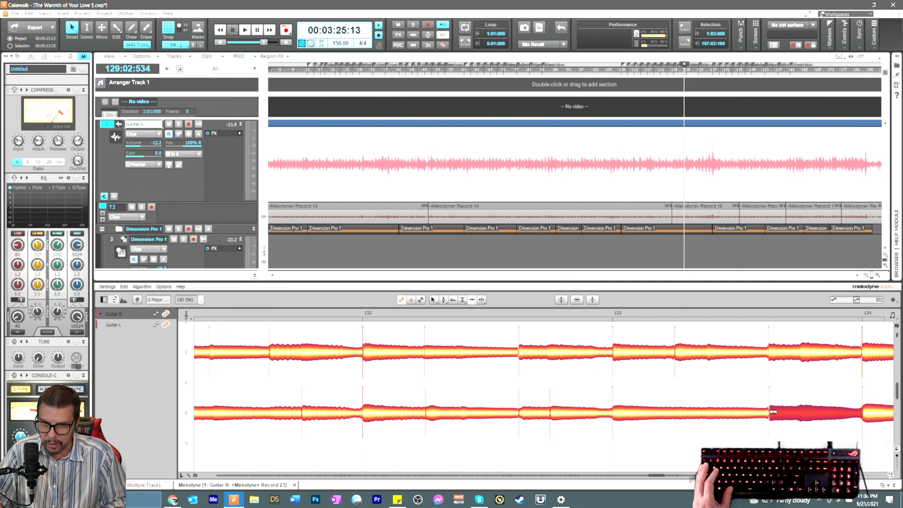
{"action": "left_click", "coordinate": [585, 312]}
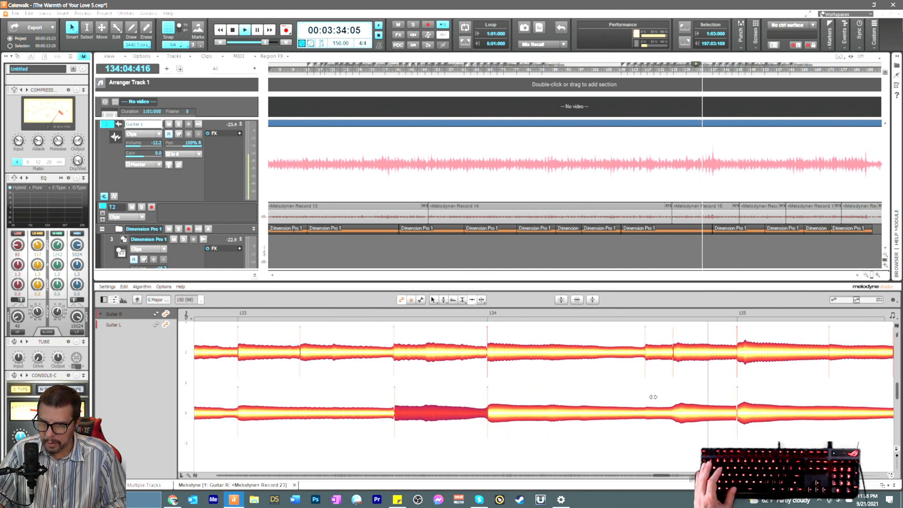
{"action": "key", "text": "space"}
Step: Align Guitar L's note starts after beat 3 and at beat 4 of bar 134, checking by playback
{"action": "left_click", "coordinate": [650, 353]}
{"action": "key", "text": "space"}
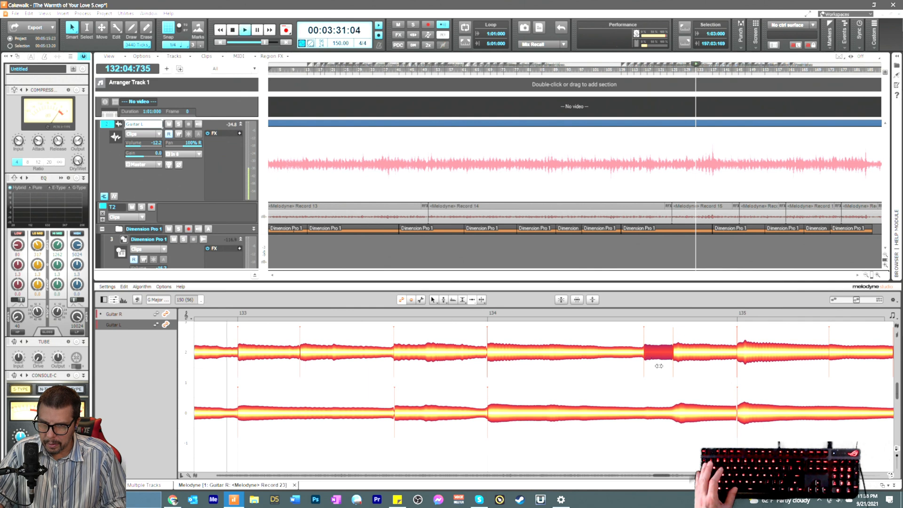
{"action": "left_click", "coordinate": [680, 359]}
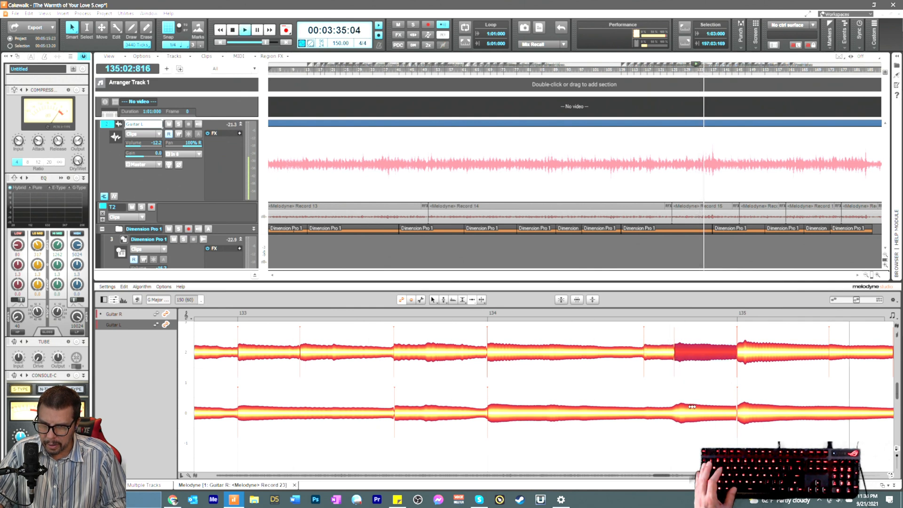
{"action": "key", "text": "space"}
{"action": "key", "text": "space"}
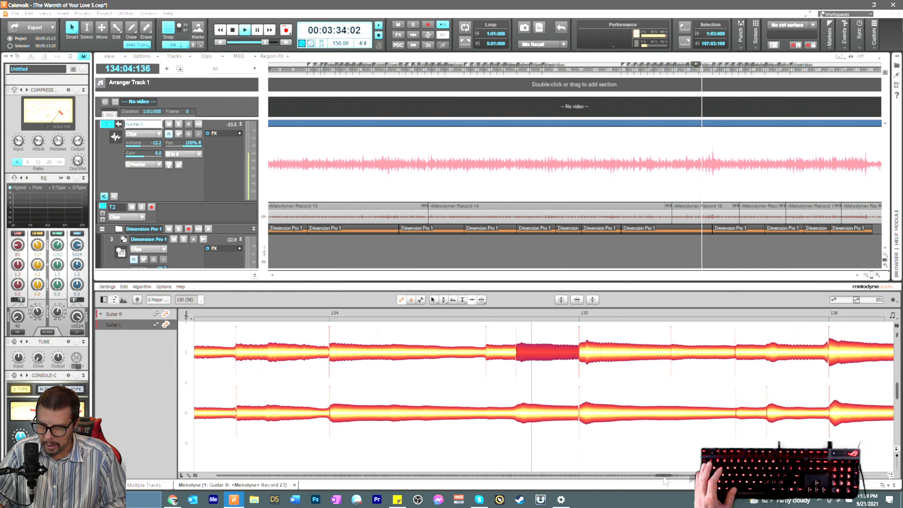
{"action": "key", "text": "space"}
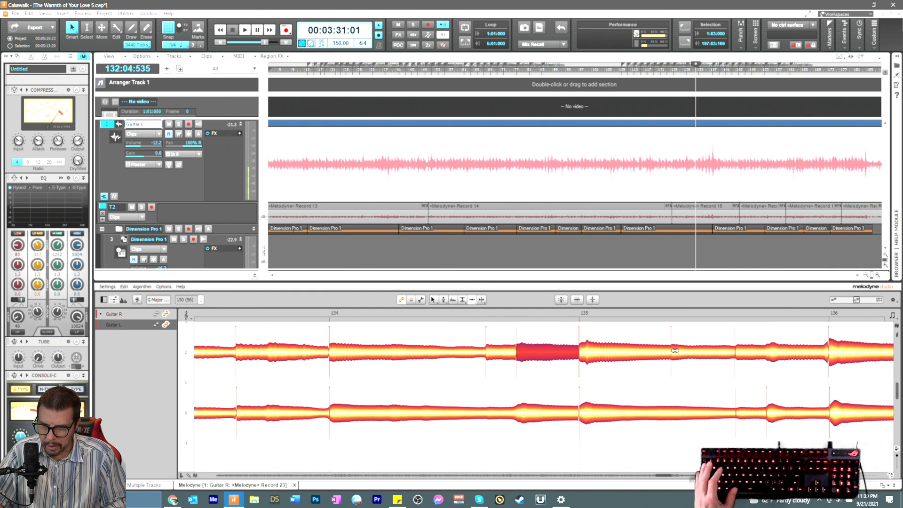
Step: Align Guitar L's note start after beat 2 of bar 135 and play back from the end of bar 134
{"action": "left_click", "coordinate": [676, 352]}
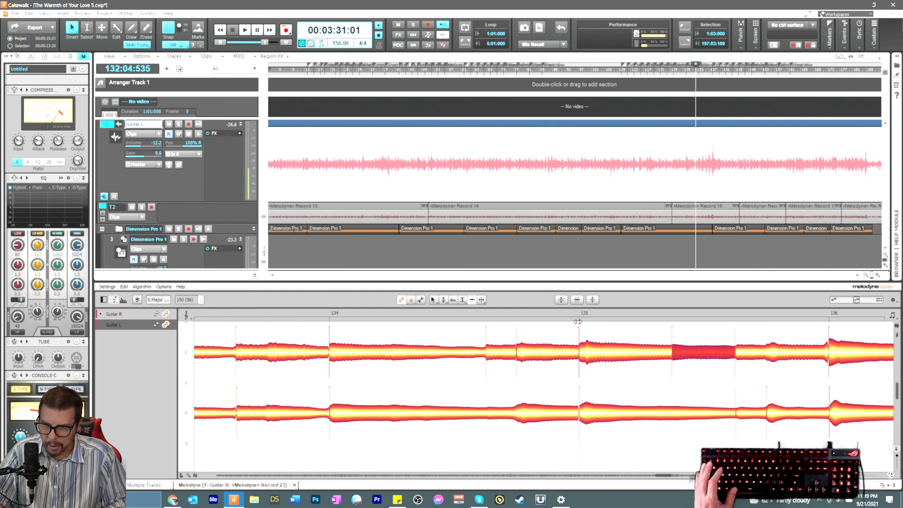
{"action": "left_click", "coordinate": [567, 312]}
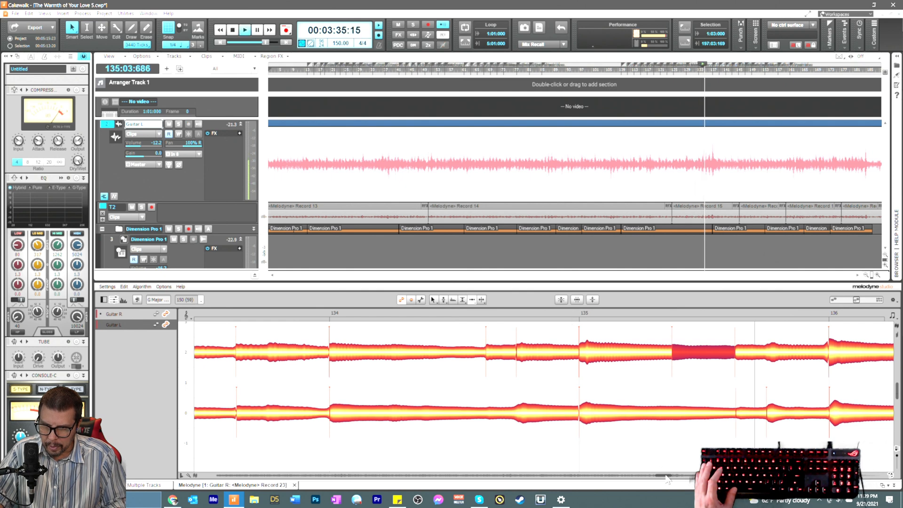
{"action": "key", "text": "space"}
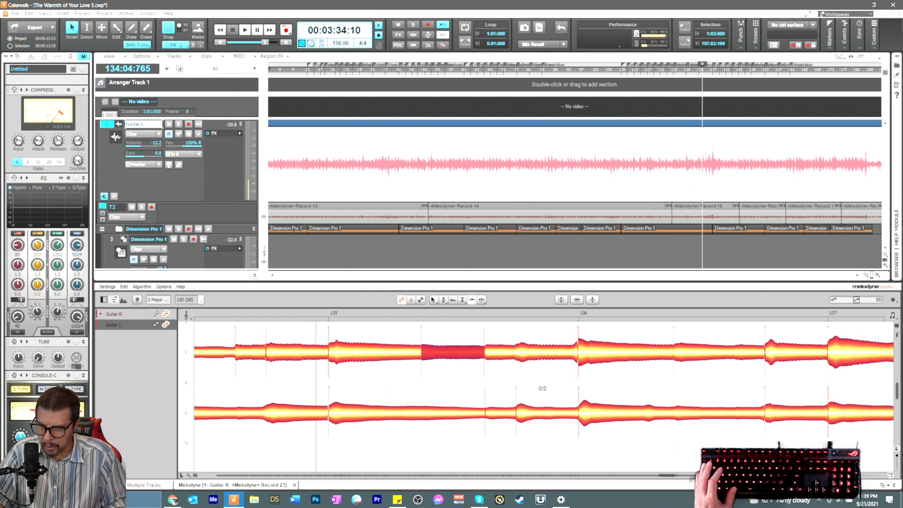
Step: Split Guitar L's note at beat 4 of bar 135 and change the new split's separation type
{"action": "right_click", "coordinate": [542, 388]}
{"action": "left_click", "coordinate": [554, 394]}
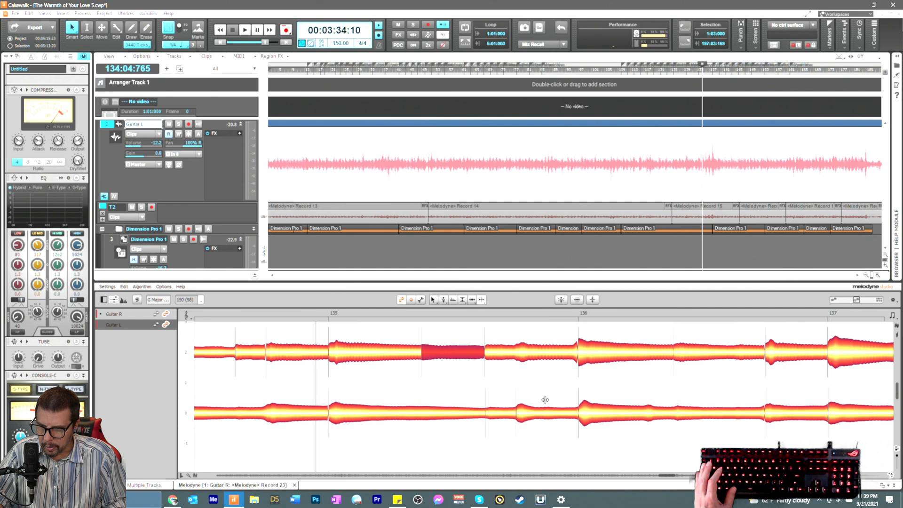
{"action": "double_click", "coordinate": [515, 352]}
{"action": "right_click", "coordinate": [522, 374]}
{"action": "left_click", "coordinate": [521, 384]}
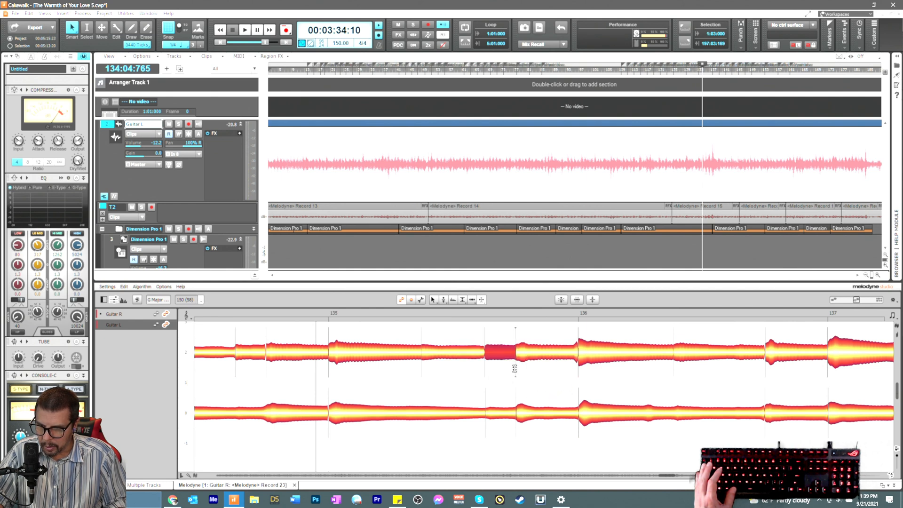
{"action": "left_click", "coordinate": [515, 368]}
Step: Align Guitar L's new note start at beat 4 of bar 135 with the Time Tool, checking by playback
{"action": "right_click", "coordinate": [501, 371]}
{"action": "left_click", "coordinate": [501, 366]}
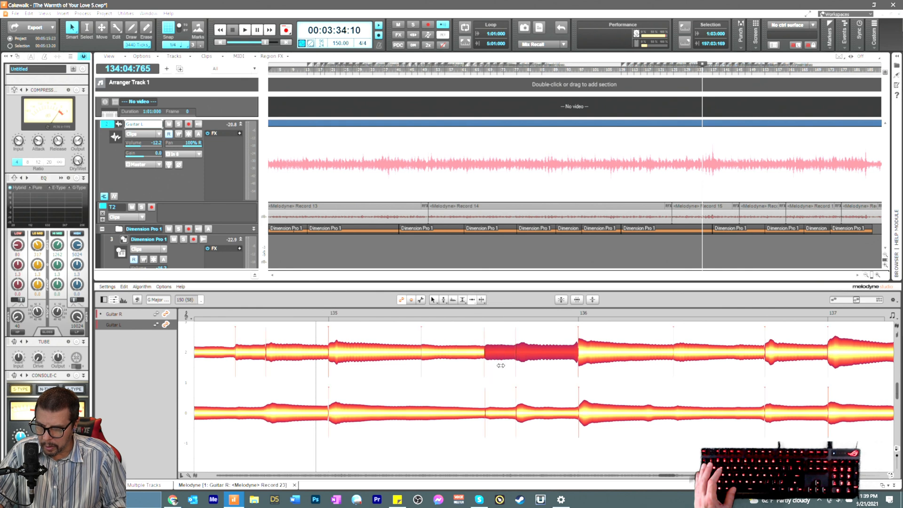
{"action": "key", "text": "ctrl+z"}
{"action": "left_click", "coordinate": [524, 354]}
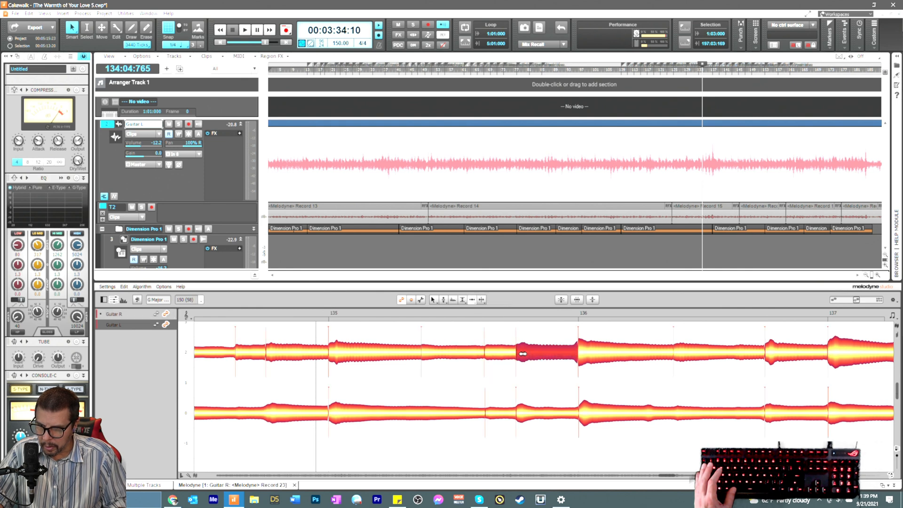
{"action": "key", "text": "space"}
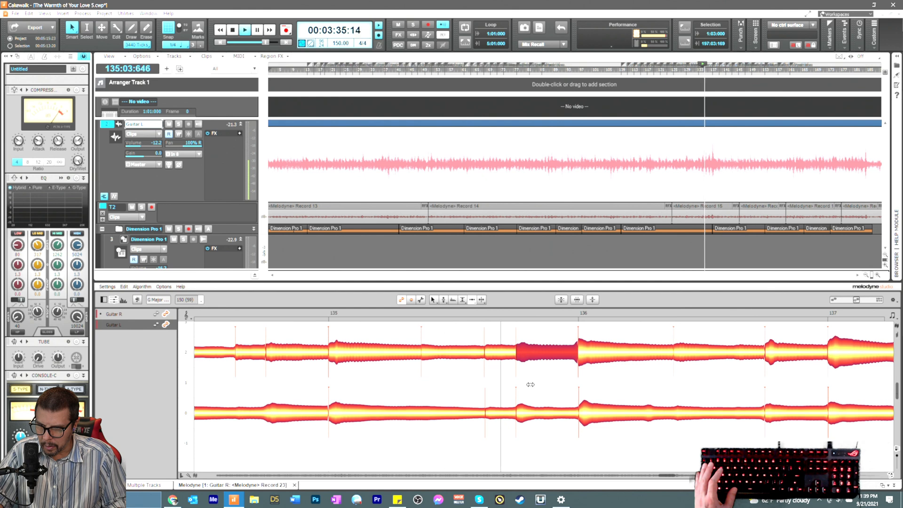
{"action": "key", "text": "space"}
Step: Align Guitar L's note starts after beat 2 and at beat 4 of bar 136 and after beat 3 of bar 137, checking by playback
{"action": "left_click", "coordinate": [681, 356]}
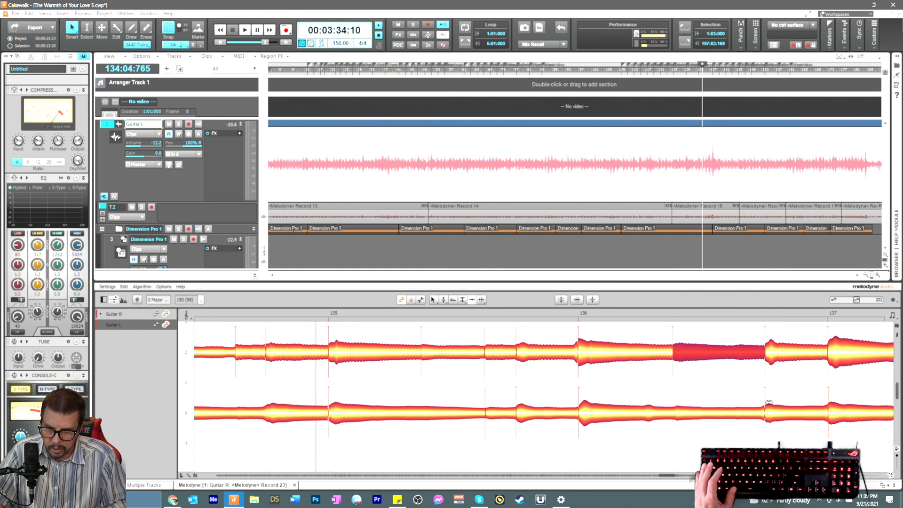
{"action": "left_click", "coordinate": [770, 354]}
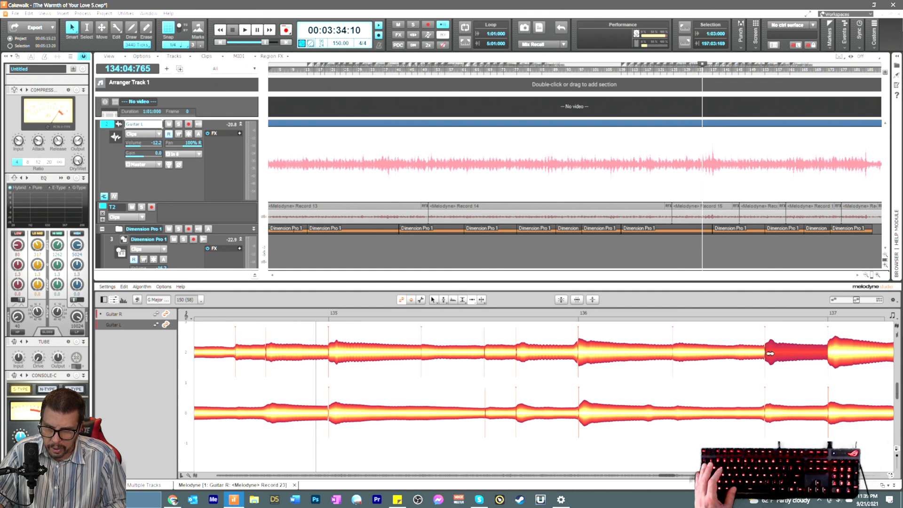
{"action": "left_click", "coordinate": [551, 313]}
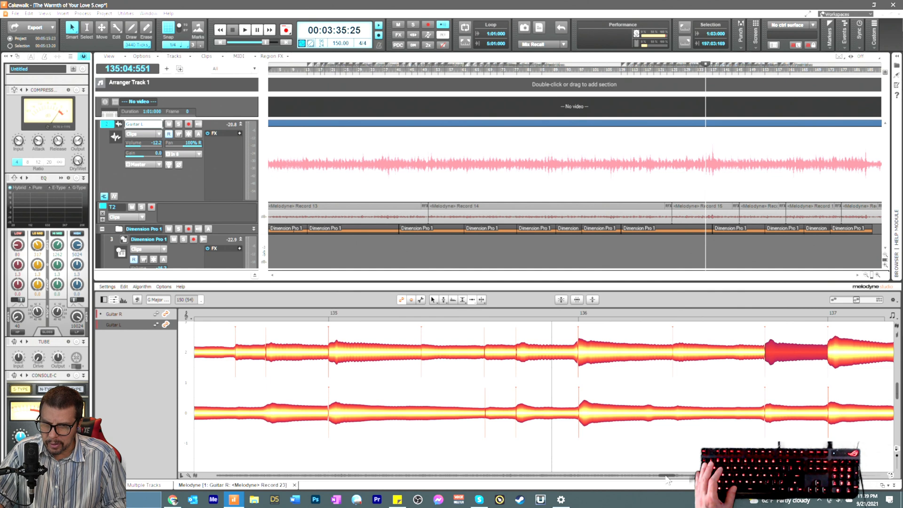
{"action": "left_click_drag", "start_coordinate": [666, 477], "coordinate": [670, 478]}
{"action": "key", "text": "space"}
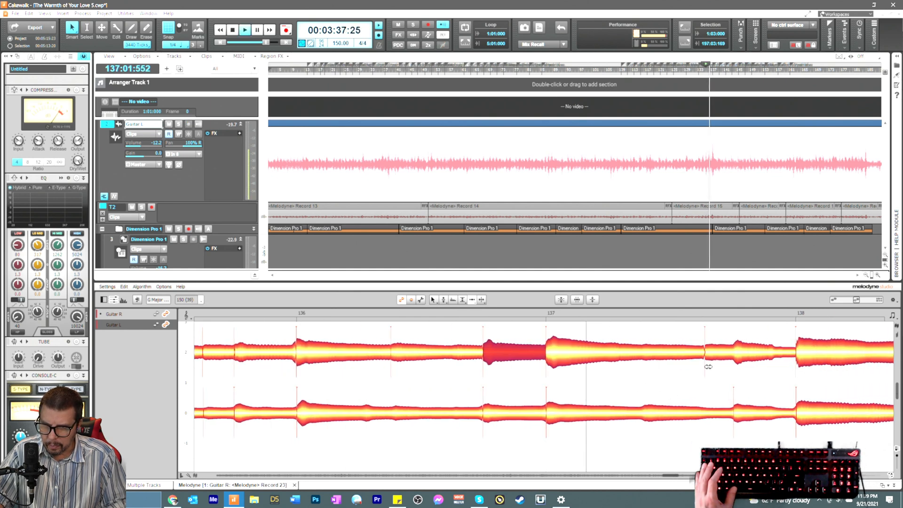
{"action": "left_click", "coordinate": [710, 353]}
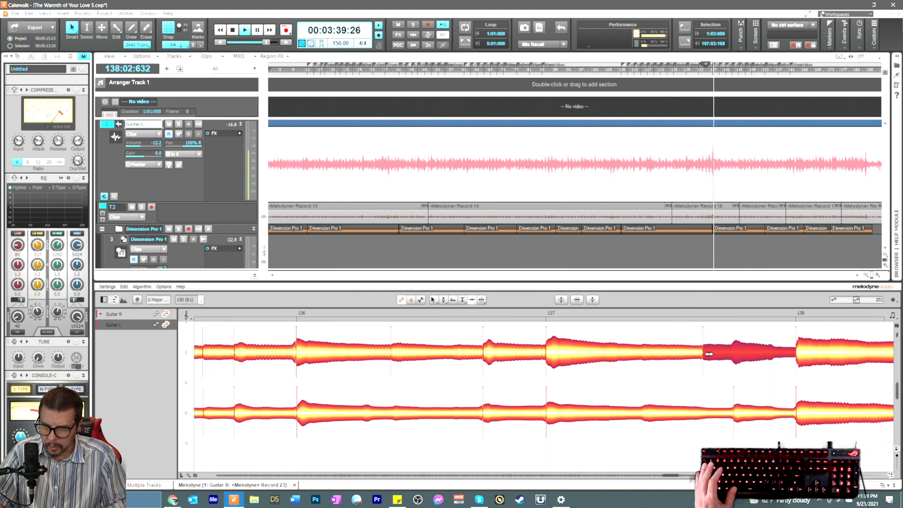
{"action": "key", "text": "space"}
Step: Split Guitar L's note at beat 4 of bar 137 and change the new split's separation type
{"action": "right_click", "coordinate": [739, 381]}
{"action": "left_click", "coordinate": [739, 381]}
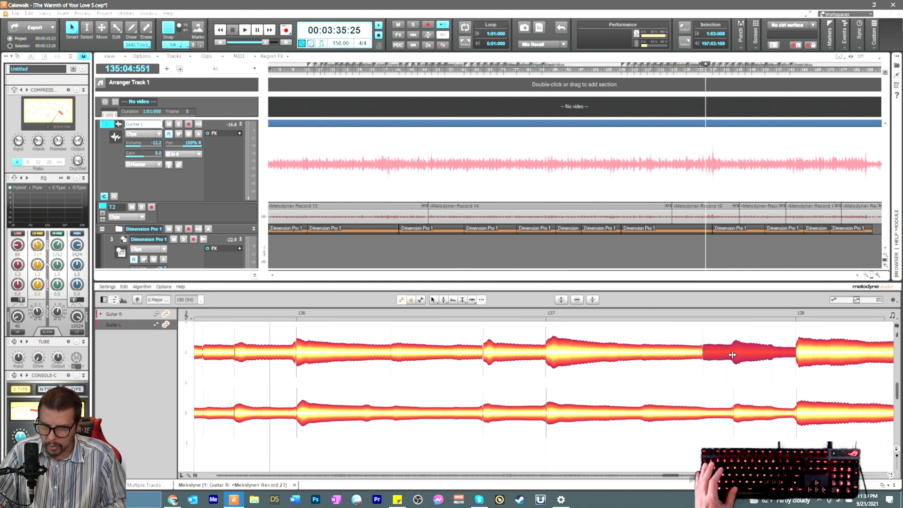
{"action": "double_click", "coordinate": [733, 355]}
{"action": "right_click", "coordinate": [735, 382]}
{"action": "left_click", "coordinate": [736, 389]}
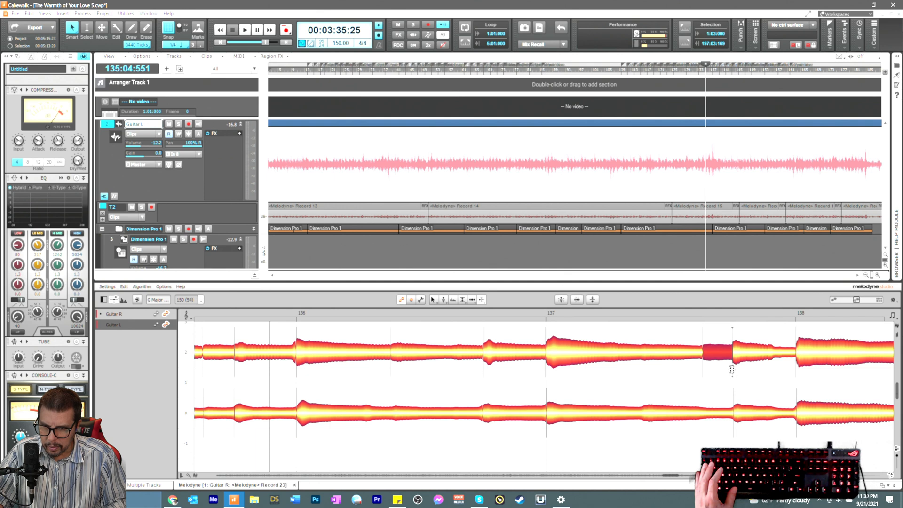
{"action": "left_click", "coordinate": [732, 370]}
Step: Align Guitar L's new note start at beat 4 of bar 137 with the Time Tool, checking by playback
{"action": "right_click", "coordinate": [700, 363]}
{"action": "left_click", "coordinate": [691, 370]}
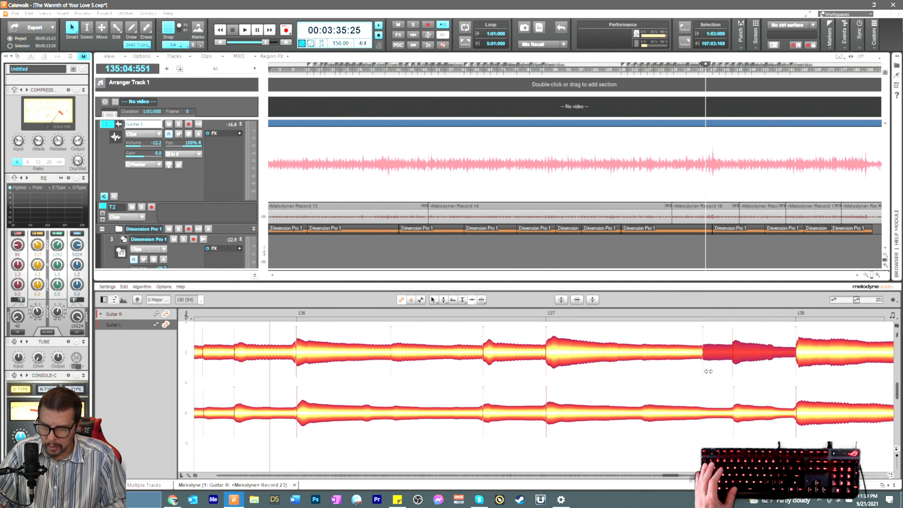
{"action": "left_click", "coordinate": [708, 372]}
{"action": "left_click", "coordinate": [736, 356]}
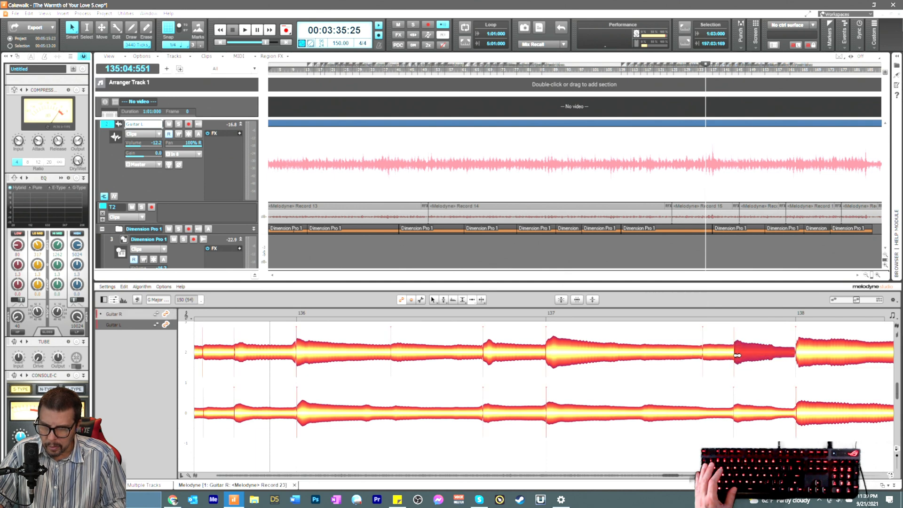
{"action": "key", "text": "space"}
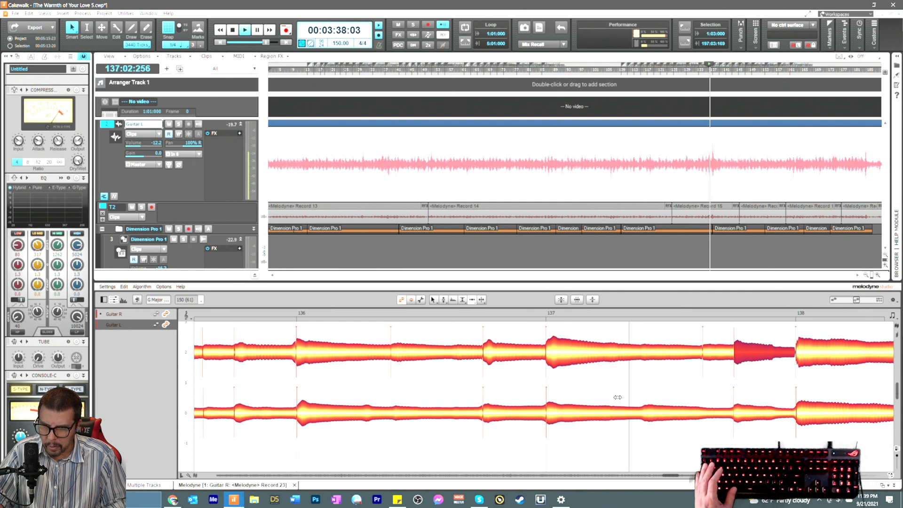
{"action": "key", "text": "space"}
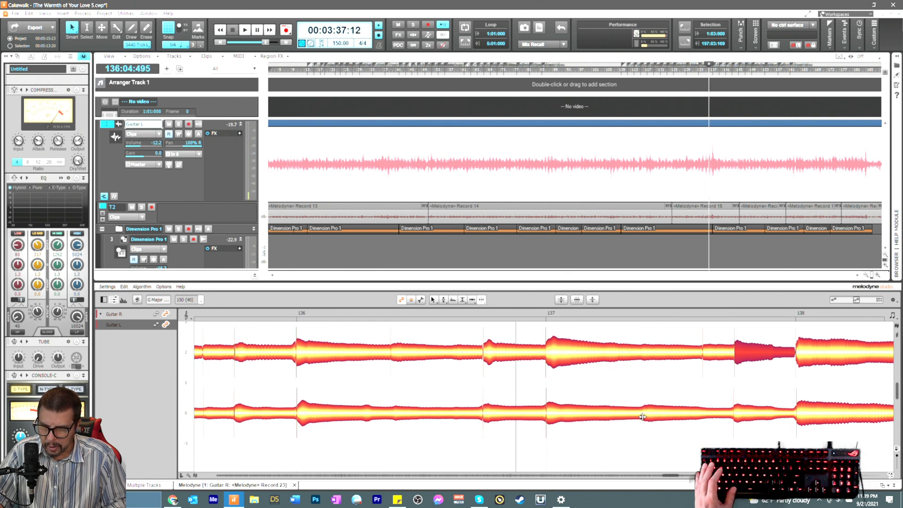
Step: Split Guitar R's note after beat 2 of bar 137 and align the new note start, checking by playback
{"action": "left_click", "coordinate": [642, 416]}
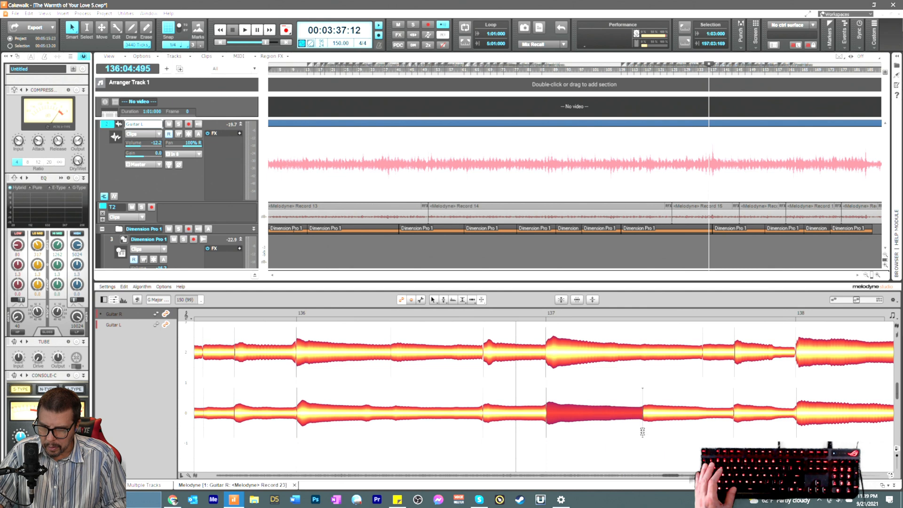
{"action": "left_click", "coordinate": [642, 431]}
{"action": "right_click", "coordinate": [625, 388]}
{"action": "left_click", "coordinate": [609, 376]}
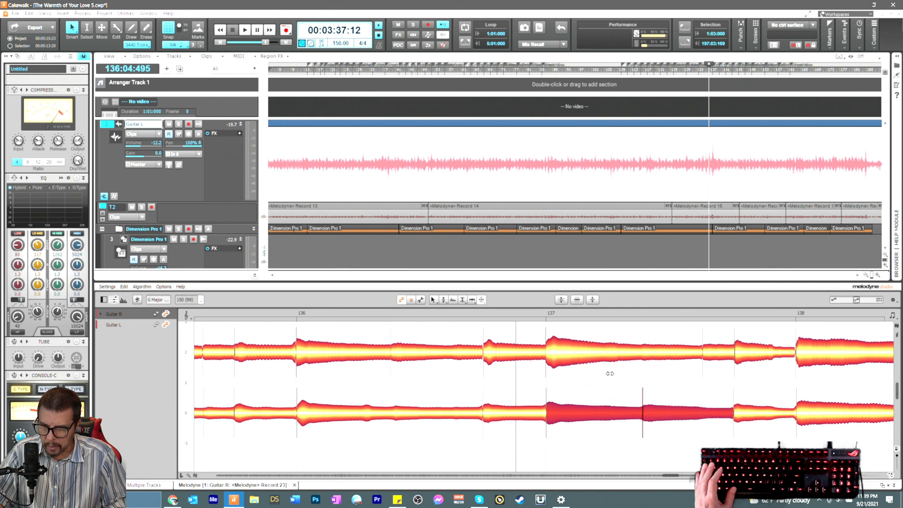
{"action": "left_click_drag", "start_coordinate": [650, 410], "coordinate": [648, 412]}
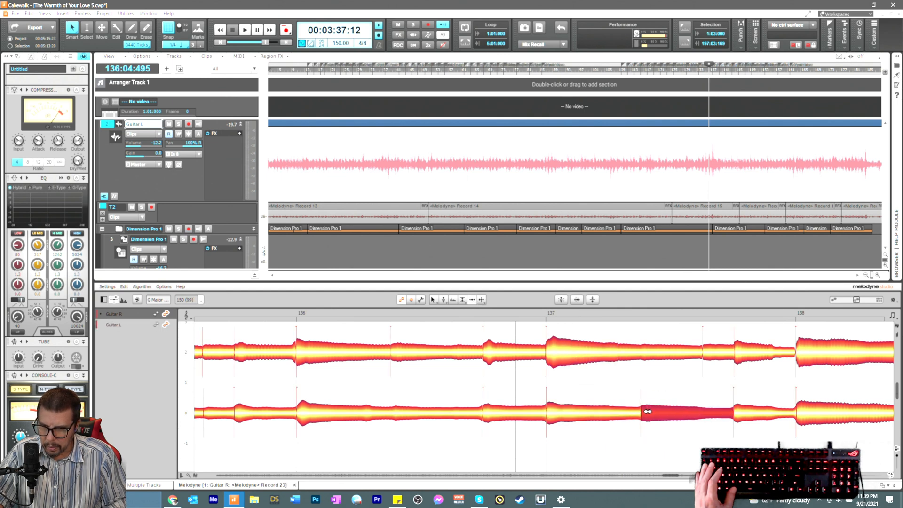
{"action": "key", "text": "space"}
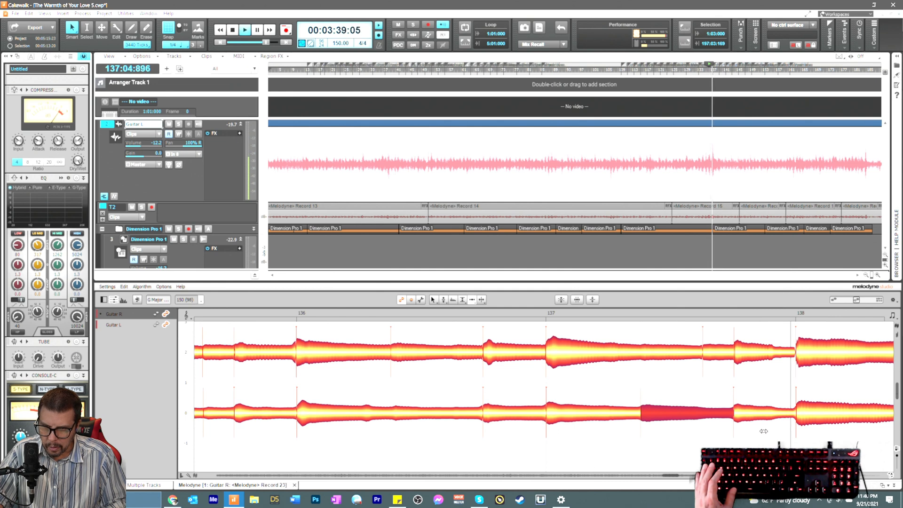
{"action": "key", "text": "space"}
Step: Nudge Guitar R's note start after beat 3 of bar 138 and split Guitar L's note at the matching spot
{"action": "left_click_drag", "start_coordinate": [671, 478], "coordinate": [676, 477]}
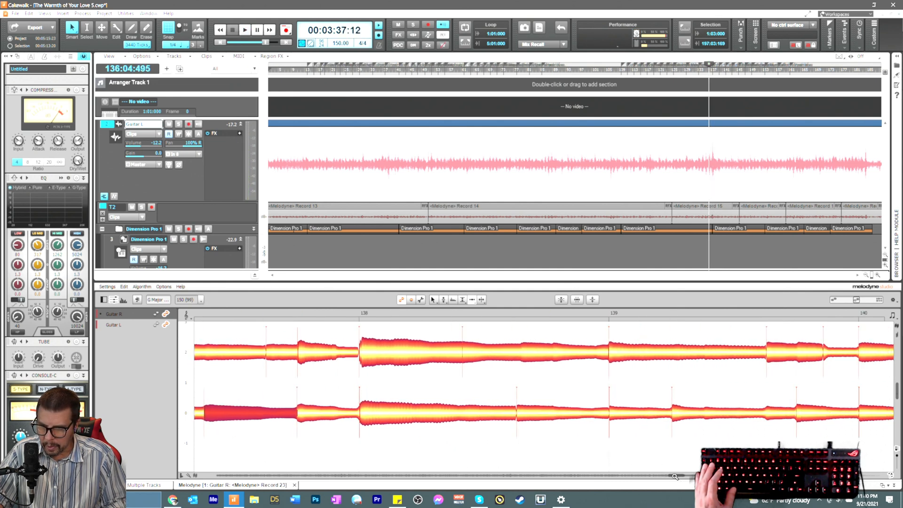
{"action": "left_click", "coordinate": [523, 416]}
{"action": "right_click", "coordinate": [523, 414]}
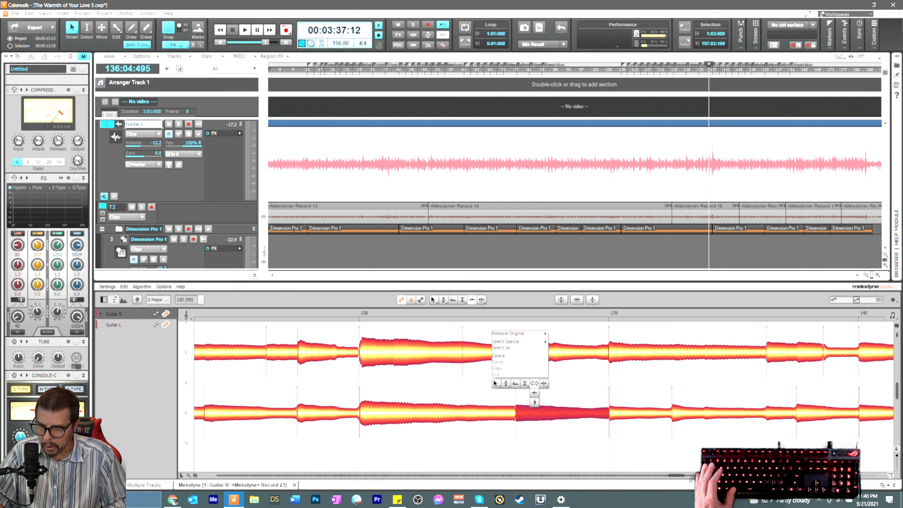
{"action": "left_click", "coordinate": [537, 376]}
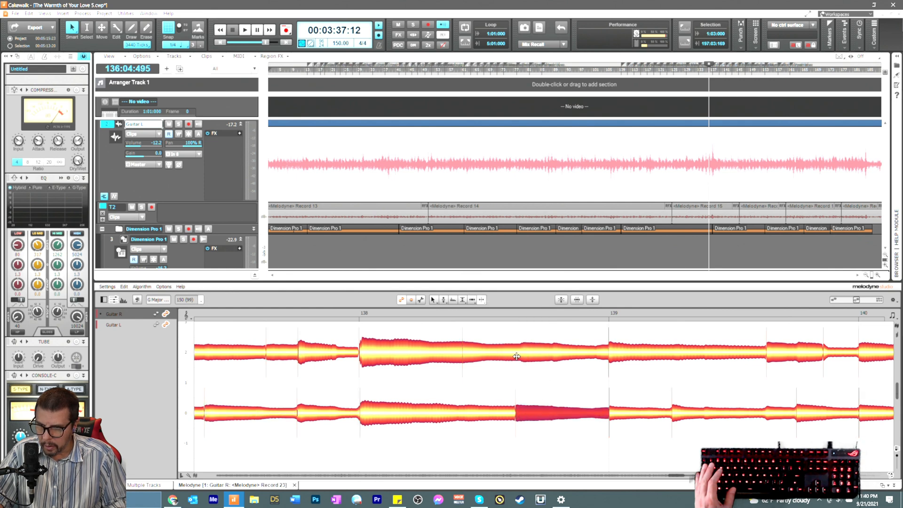
{"action": "double_click", "coordinate": [519, 355]}
{"action": "right_click", "coordinate": [519, 376]}
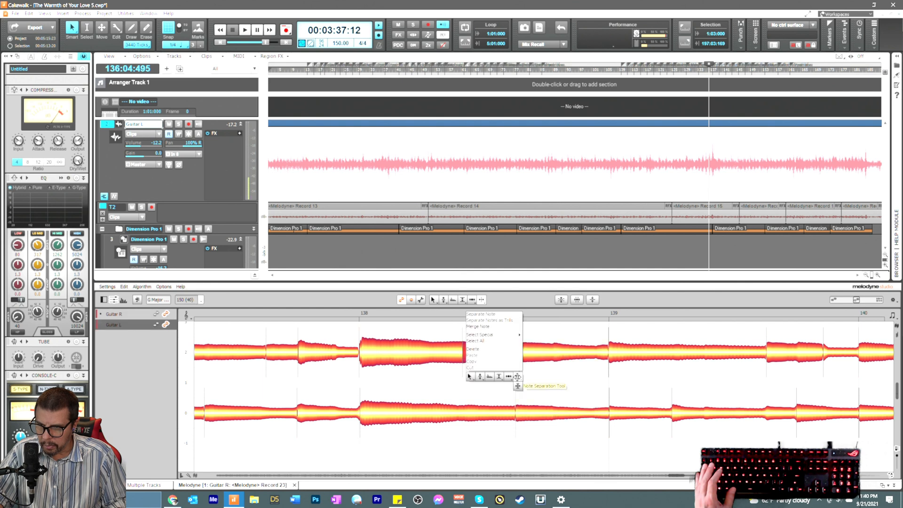
{"action": "left_click", "coordinate": [518, 379]}
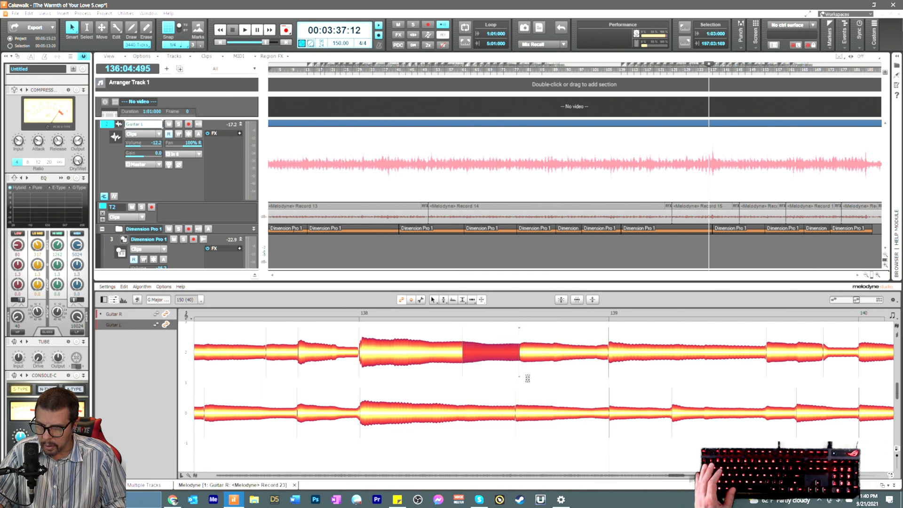
Step: Split Guitar L's note again near beat 4 of bar 138 and change the separation type of both new splits
{"action": "right_click", "coordinate": [545, 358]}
{"action": "left_click", "coordinate": [550, 350]}
{"action": "double_click", "coordinate": [552, 355]}
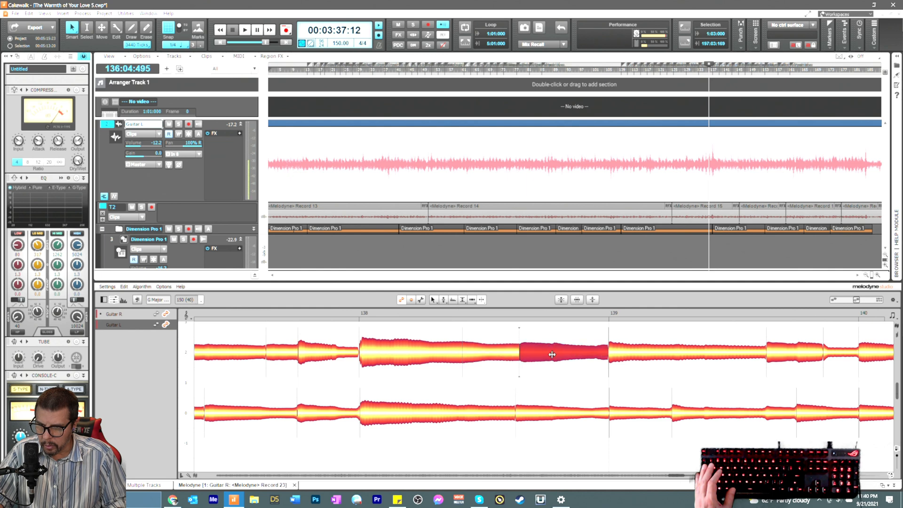
{"action": "right_click", "coordinate": [547, 365]}
{"action": "left_click", "coordinate": [539, 368]}
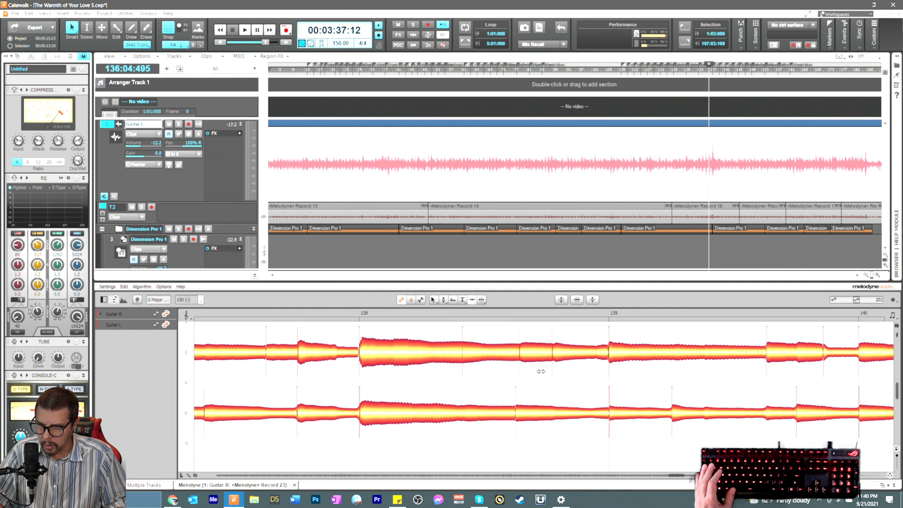
{"action": "right_click", "coordinate": [542, 377]}
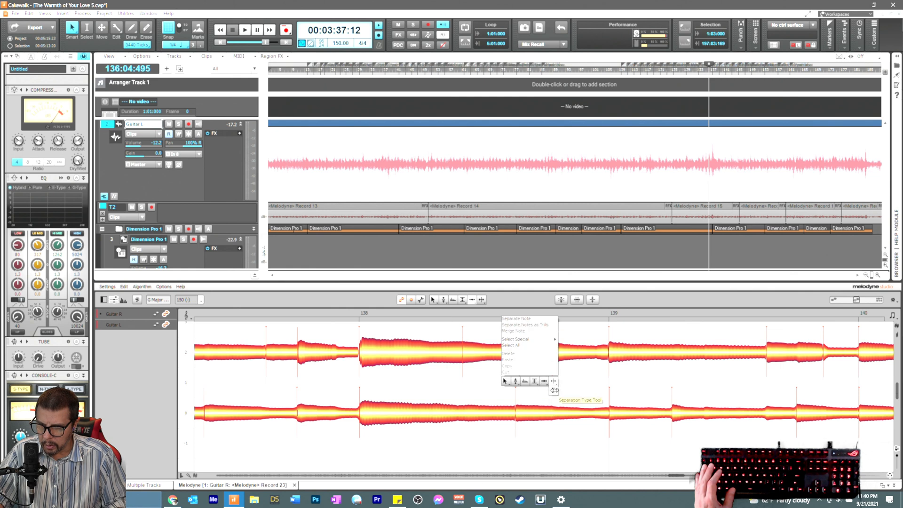
{"action": "left_click", "coordinate": [551, 372]}
{"action": "left_click", "coordinate": [552, 371]}
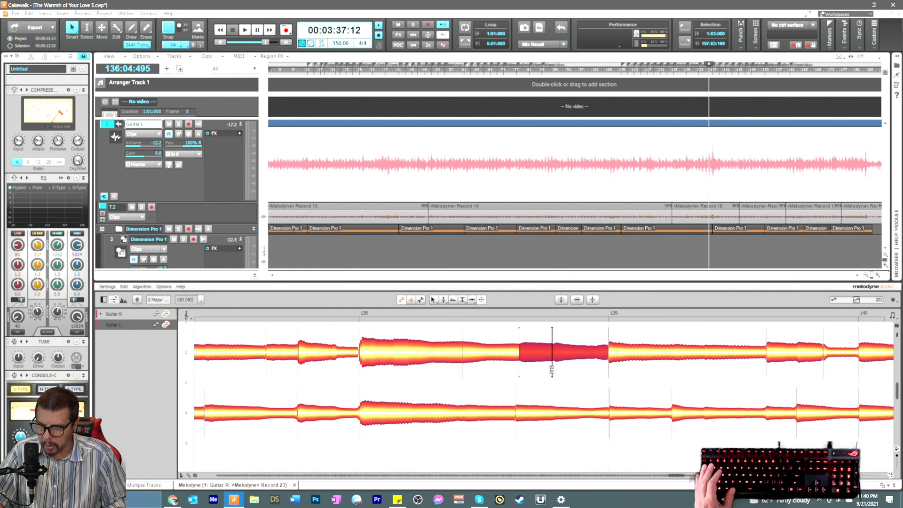
{"action": "double_click", "coordinate": [519, 370]}
Step: Align Guitar L's note starts after beat 3, near beat 4 and after beat 2 of bar 138, checking by playback
{"action": "right_click", "coordinate": [521, 371]}
{"action": "left_click", "coordinate": [520, 373]}
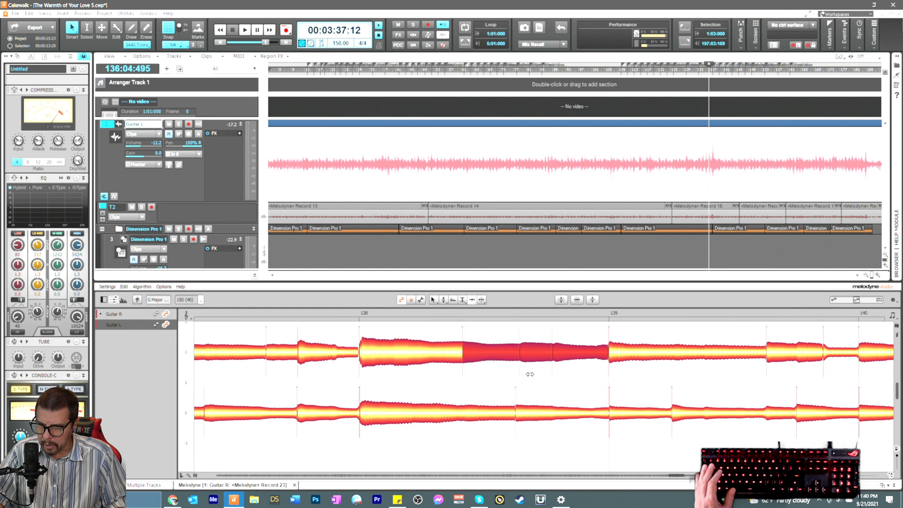
{"action": "left_click", "coordinate": [530, 374]}
{"action": "left_click", "coordinate": [526, 355]}
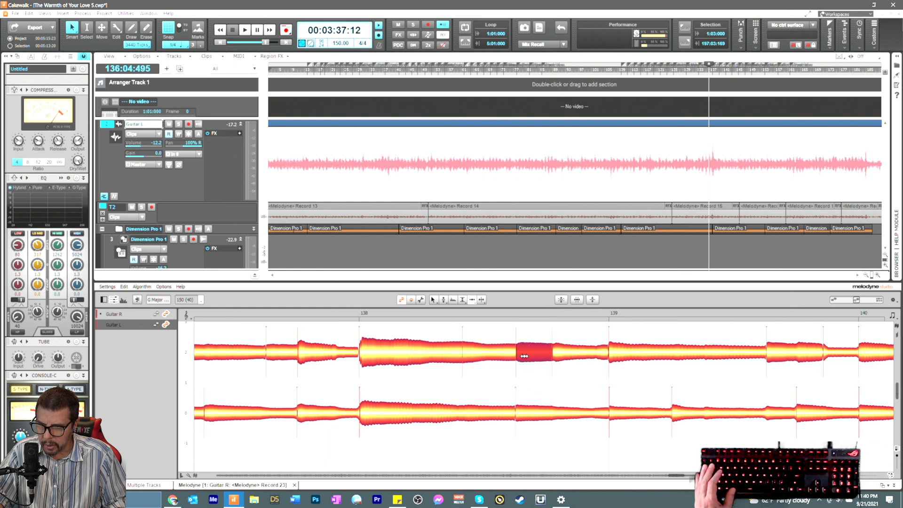
{"action": "left_click", "coordinate": [556, 351]}
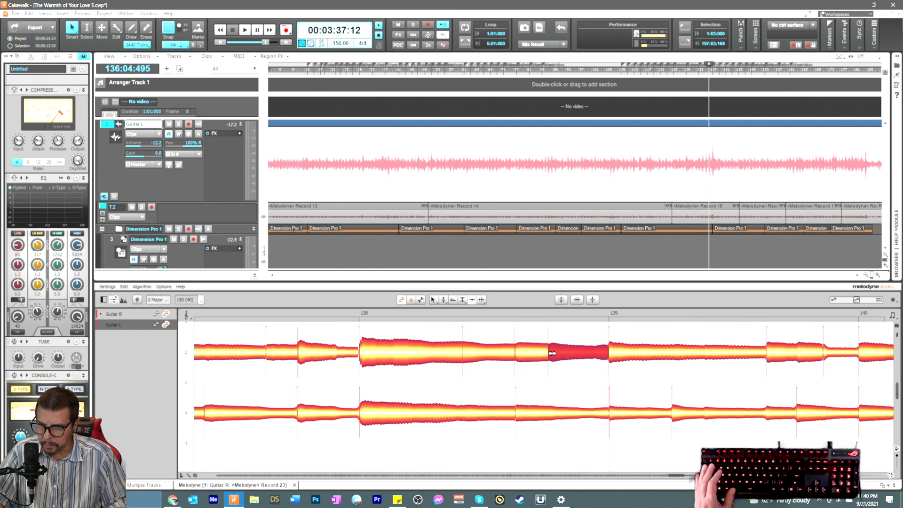
{"action": "left_click", "coordinate": [471, 349]}
{"action": "left_click_drag", "start_coordinate": [471, 349], "coordinate": [467, 350]}
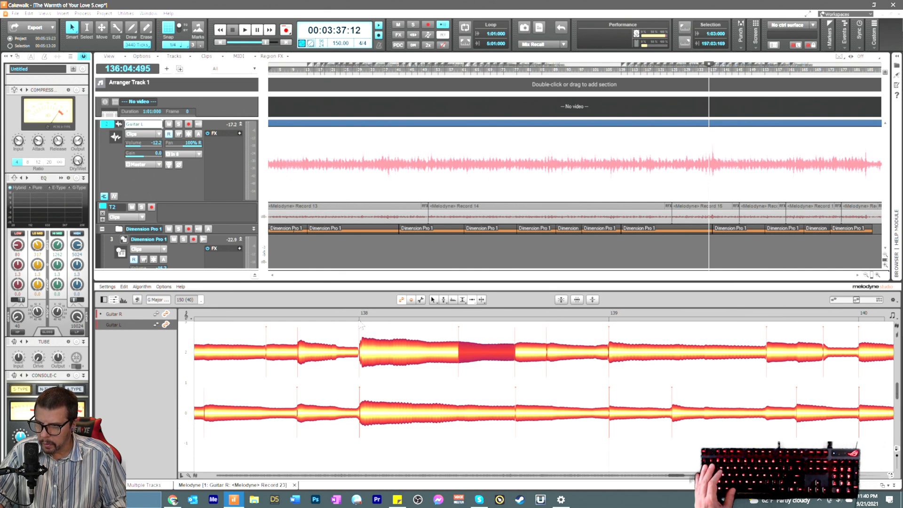
{"action": "key", "text": "space"}
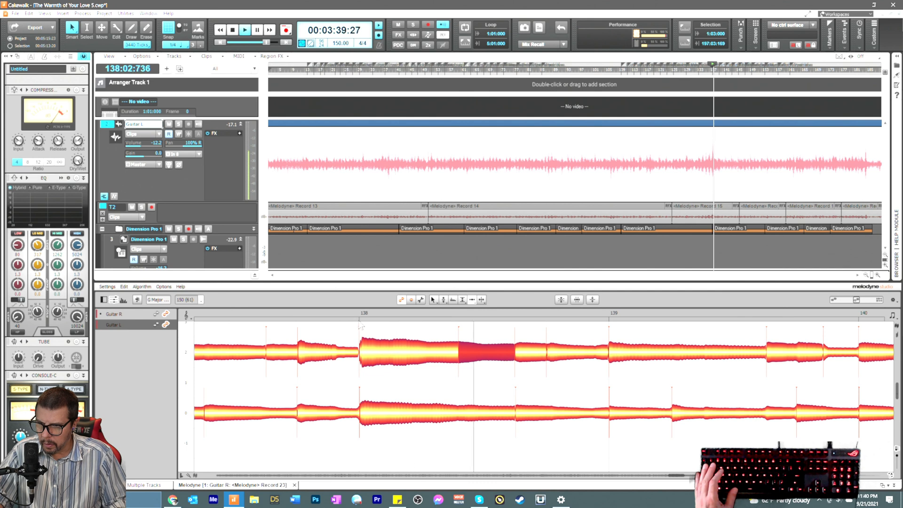
{"action": "key", "text": "space"}
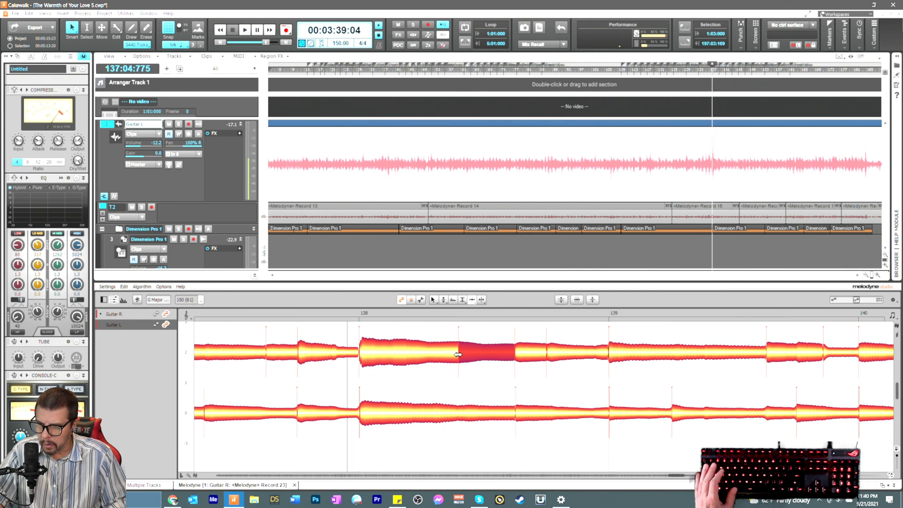
Step: Try a slightly later start for Guitar L's note after beat 2 of bar 138, undo it and play back again
{"action": "key", "text": "space"}
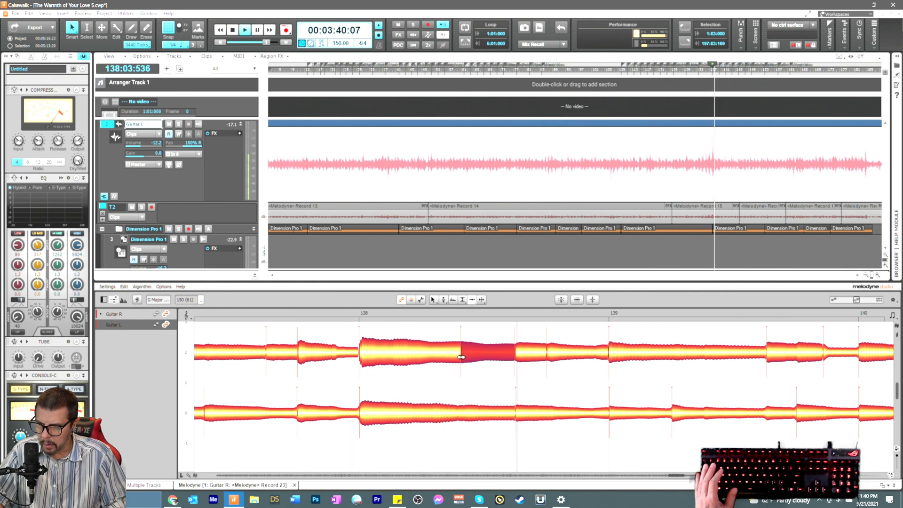
{"action": "key", "text": "space"}
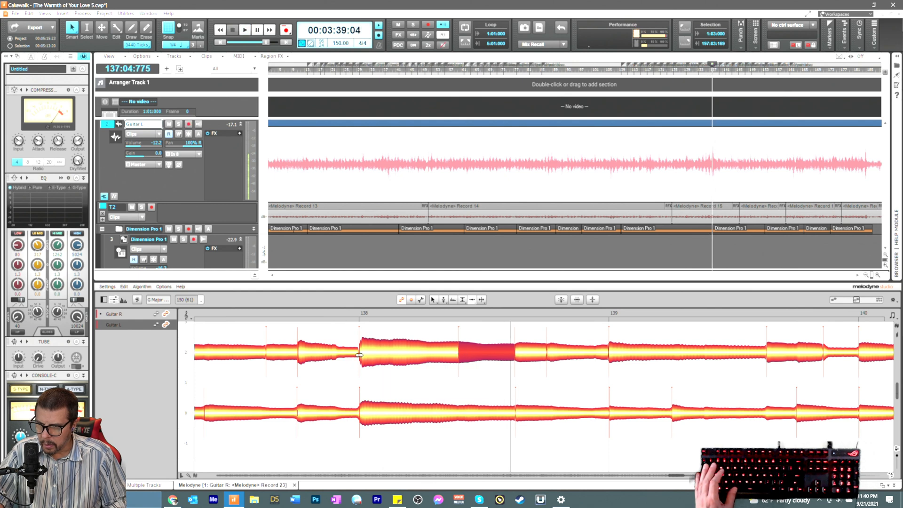
{"action": "left_click", "coordinate": [345, 374]}
{"action": "key", "text": "ctrl+z"}
{"action": "key", "text": "space"}
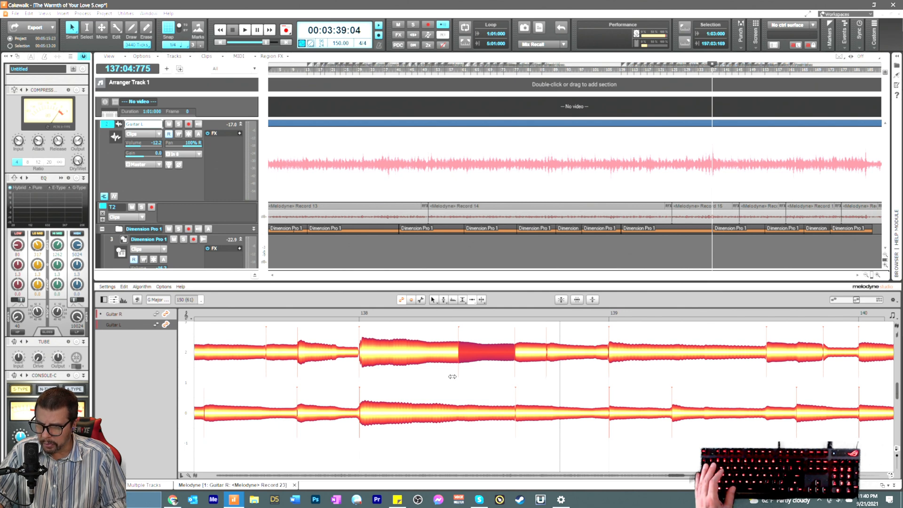
{"action": "key", "text": "space"}
{"action": "key", "text": "space"}
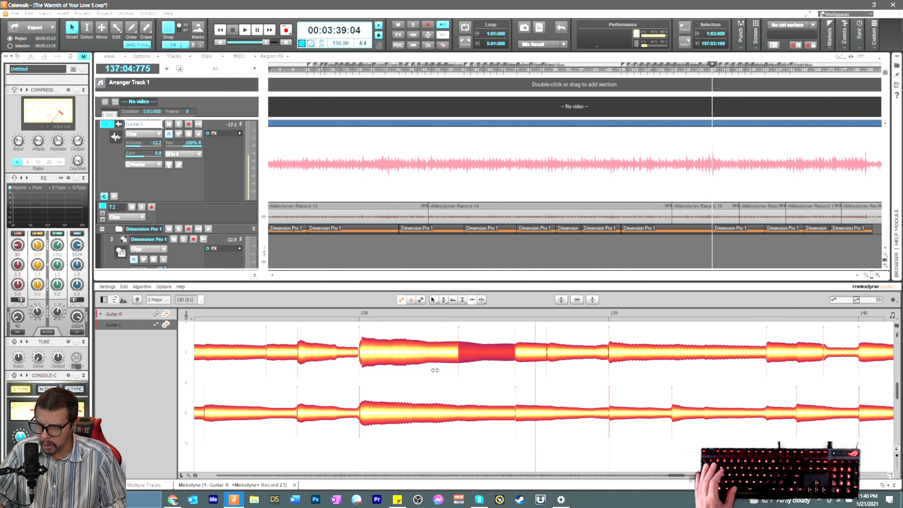
Step: Lower Guitar L's first two notes of bar 138 by 0.36 dB with the Amplitude Tool, checking by playback
{"action": "right_click", "coordinate": [420, 335]}
{"action": "left_click", "coordinate": [411, 334]}
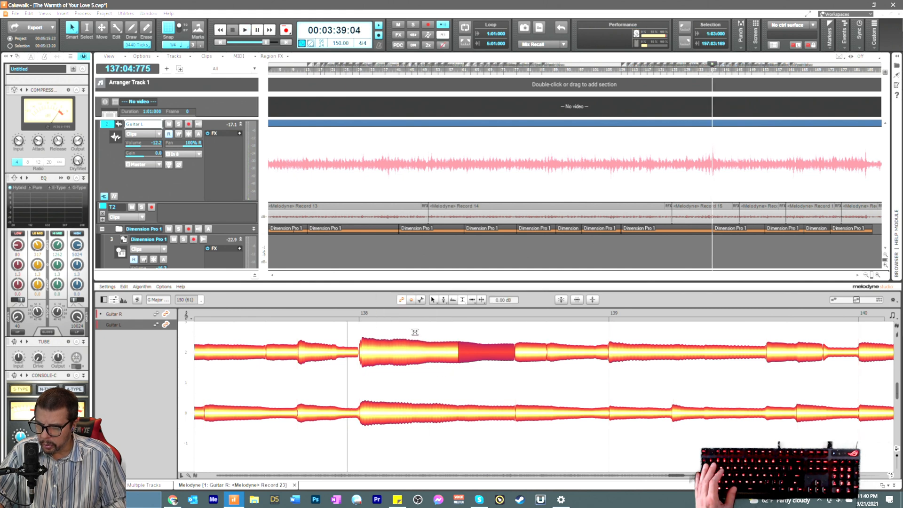
{"action": "left_click", "coordinate": [415, 332]}
{"action": "left_click_drag", "start_coordinate": [396, 328], "coordinate": [474, 377]}
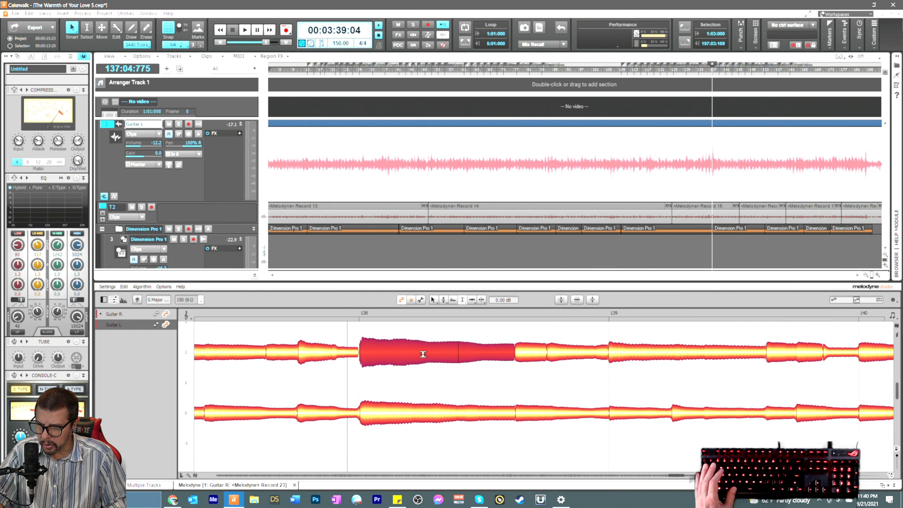
{"action": "left_click_drag", "start_coordinate": [421, 356], "coordinate": [422, 356]}
{"action": "key", "text": "space"}
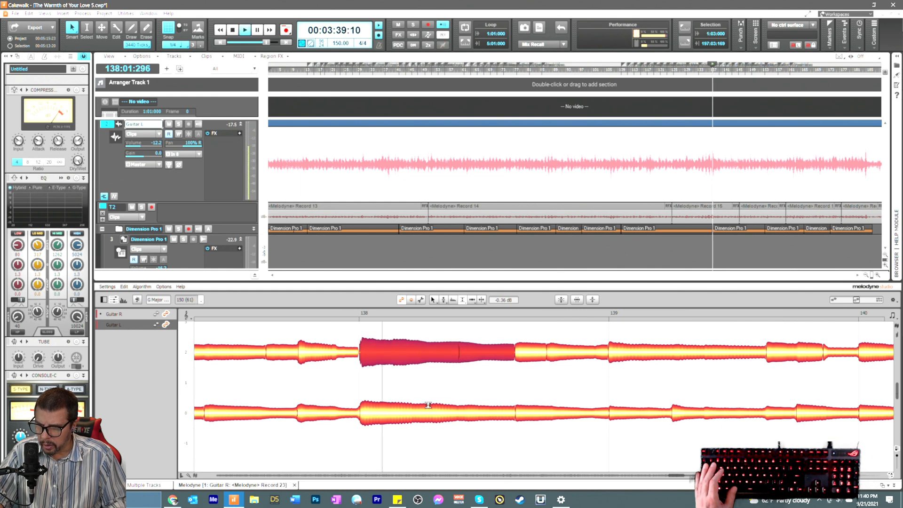
{"action": "key", "text": "space"}
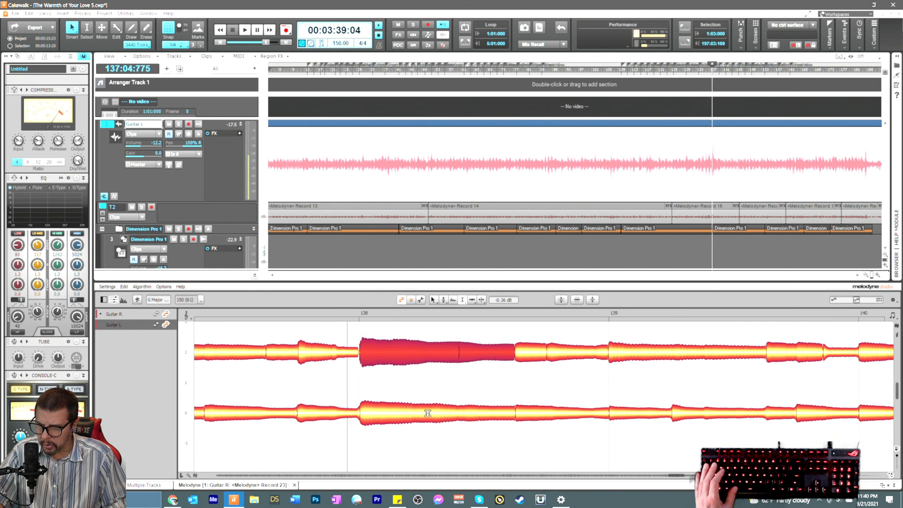
{"action": "key", "text": "space"}
{"action": "key", "text": "space"}
Step: Switch to the separation tools and play back bars 138 and 139 to check the note timing
{"action": "right_click", "coordinate": [531, 437]}
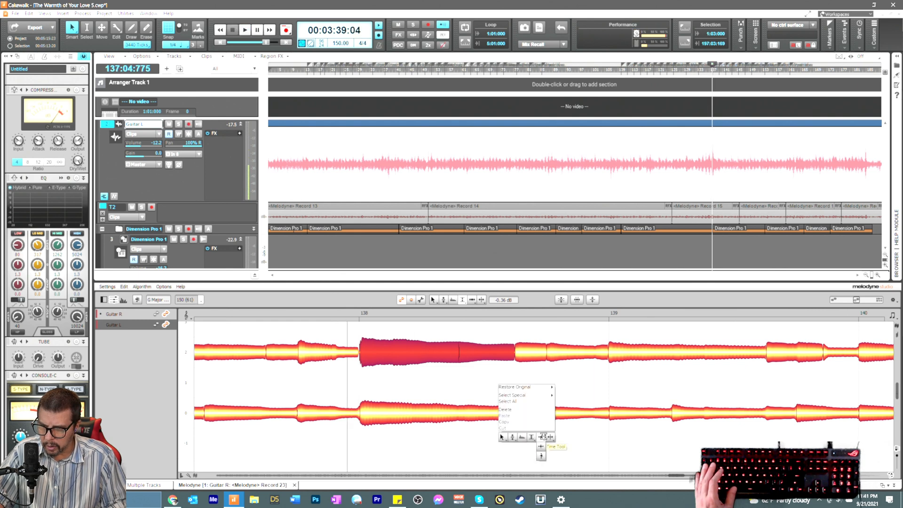
{"action": "left_click", "coordinate": [538, 452]}
{"action": "key", "text": "space"}
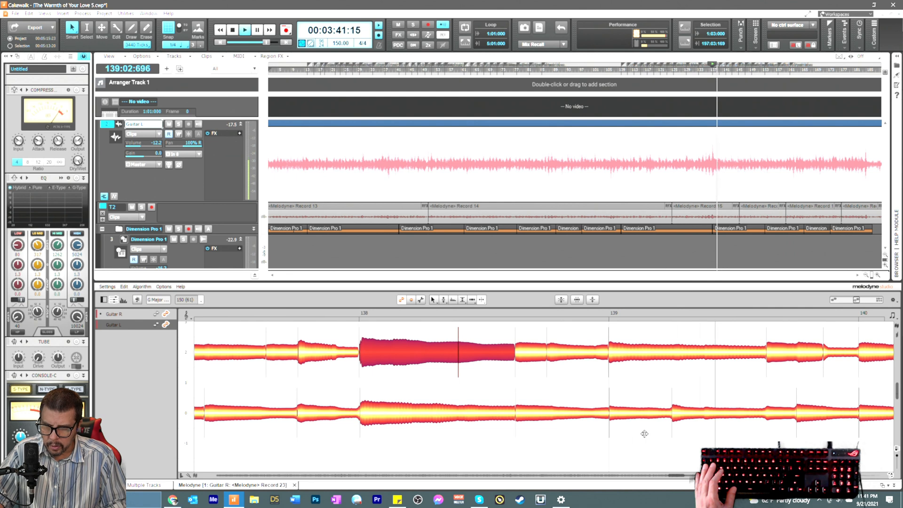
{"action": "key", "text": "space"}
Step: Split Guitar R's note after beat 3 of bar 139 and change the new split's separation type
{"action": "right_click", "coordinate": [752, 442]}
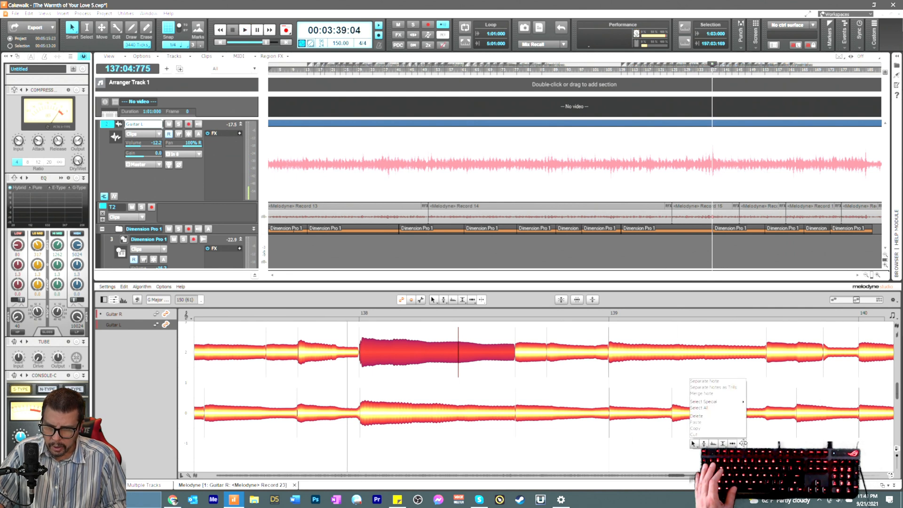
{"action": "left_click", "coordinate": [743, 443]}
{"action": "left_click", "coordinate": [765, 415]}
{"action": "right_click", "coordinate": [754, 433]}
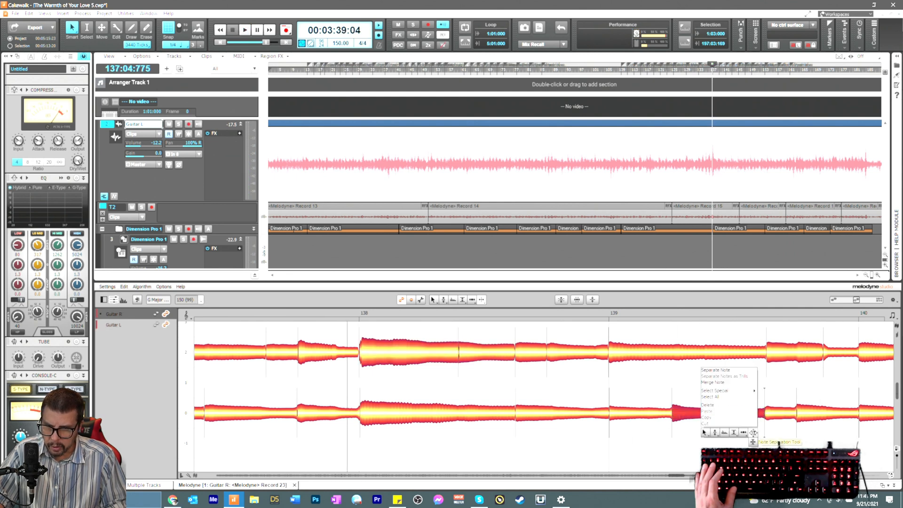
{"action": "left_click", "coordinate": [753, 432]}
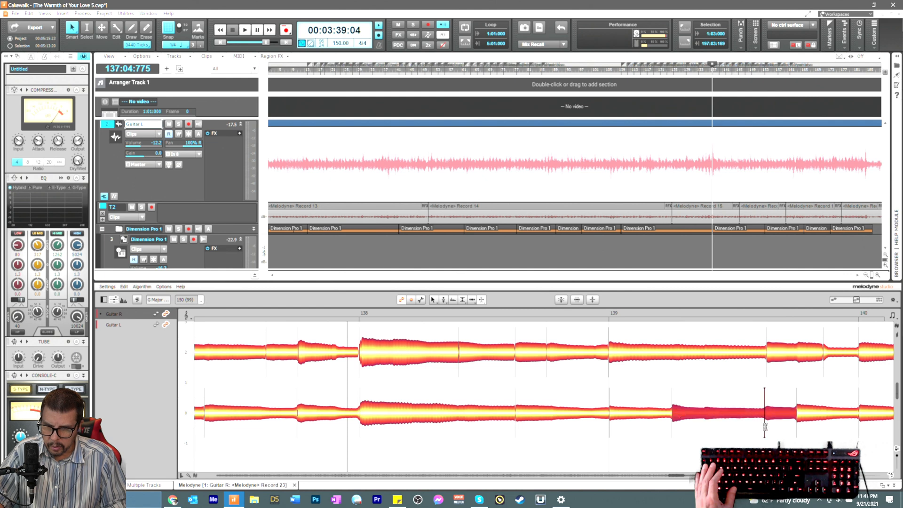
Step: Align the starts of the Guitar R and Guitar L notes after beat 3 of bar 139 with the Time Tool
{"action": "right_click", "coordinate": [743, 427]}
{"action": "left_click", "coordinate": [737, 428]}
{"action": "left_click", "coordinate": [738, 432]}
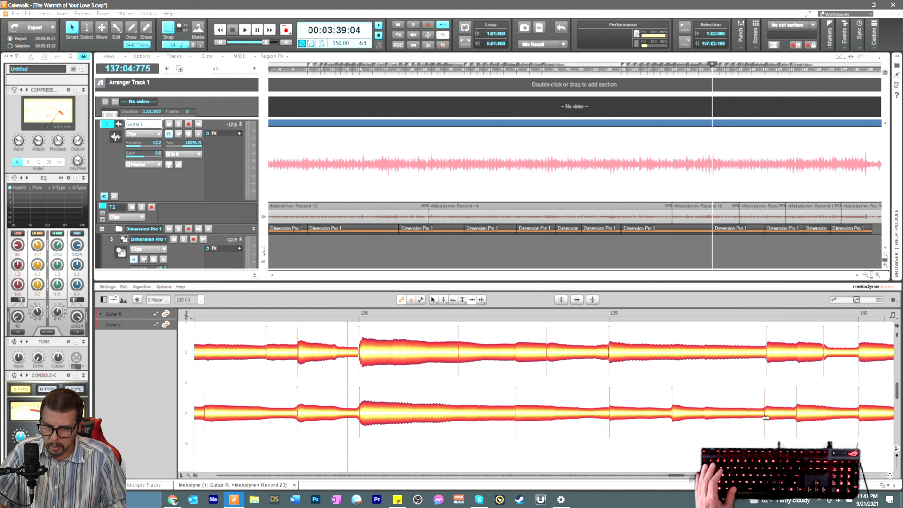
{"action": "left_click", "coordinate": [769, 413]}
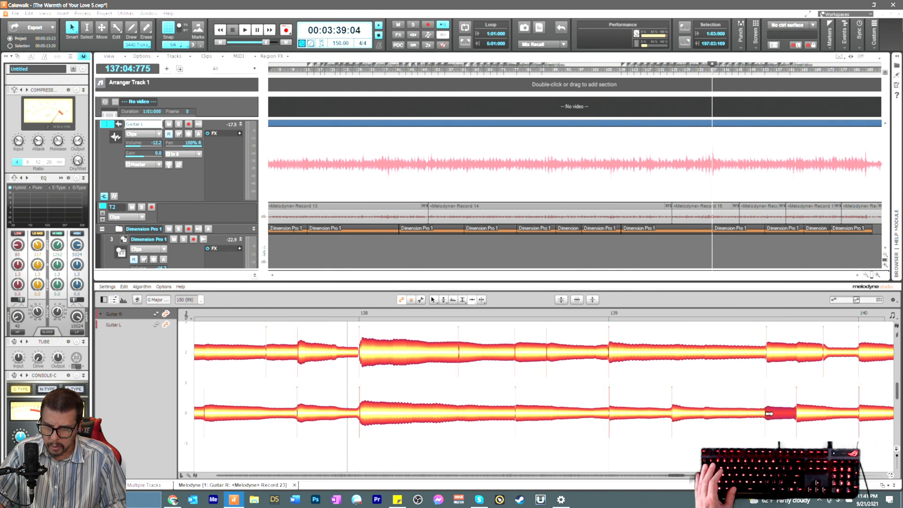
{"action": "left_click", "coordinate": [772, 357]}
Step: Move the start of Guitar L's last note of bar 139 slightly later, checking by playback
{"action": "key", "text": "space"}
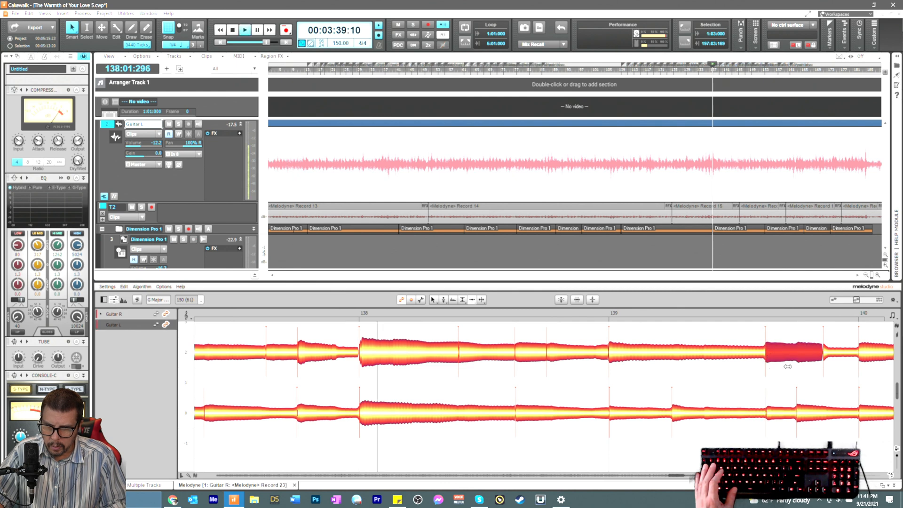
{"action": "left_click", "coordinate": [828, 356]}
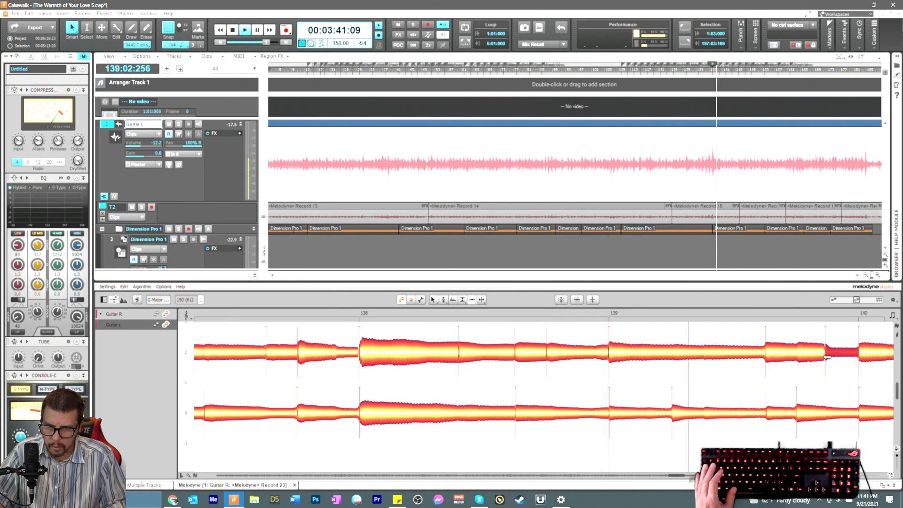
{"action": "key", "text": "space"}
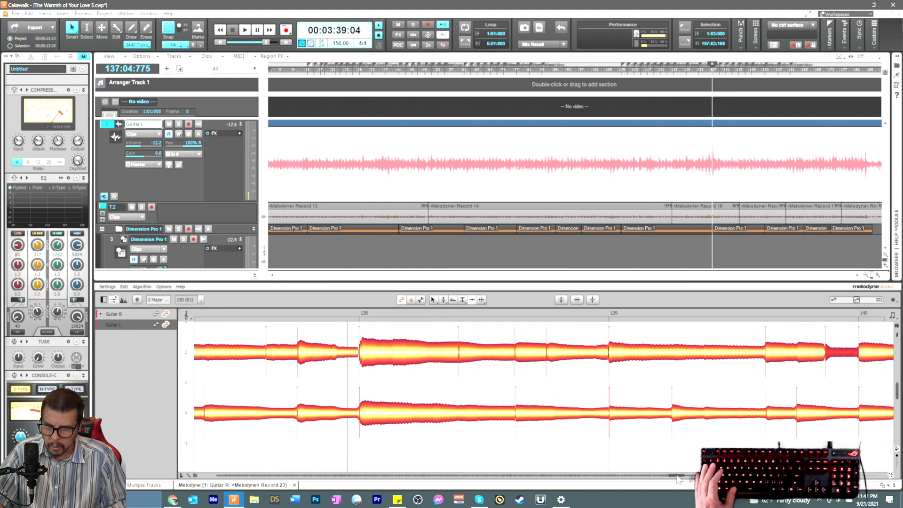
Step: Split Guitar L's note after beat 2 of bar 140 and change the new split's separation type
{"action": "left_click_drag", "start_coordinate": [677, 479], "coordinate": [682, 479]}
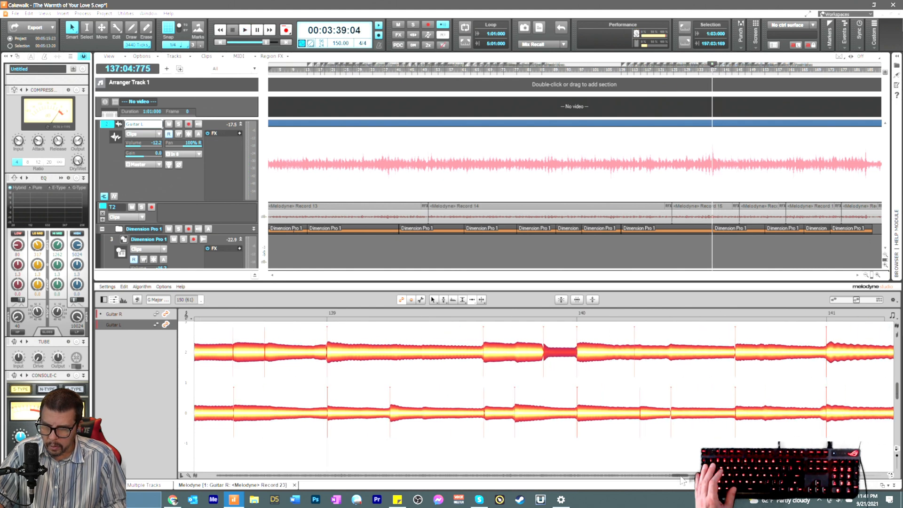
{"action": "right_click", "coordinate": [691, 389]}
{"action": "left_click", "coordinate": [700, 390]}
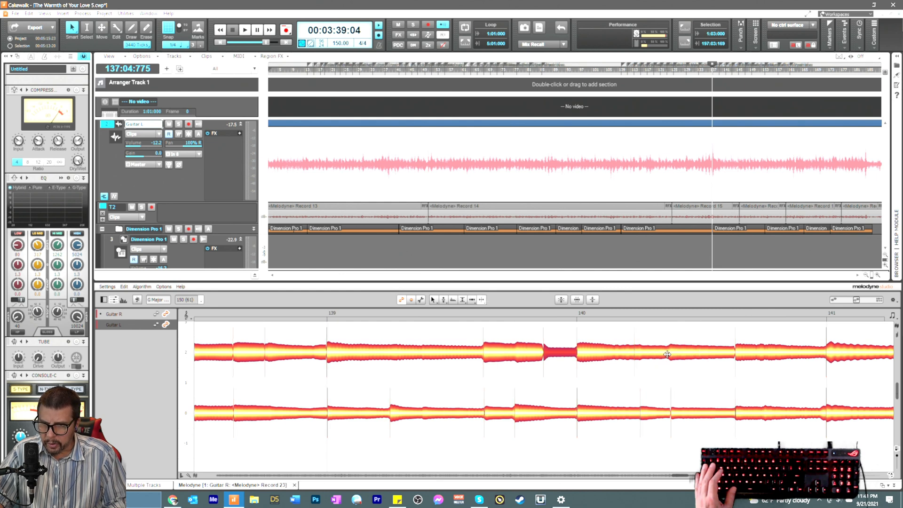
{"action": "double_click", "coordinate": [667, 355]}
{"action": "right_click", "coordinate": [670, 376]}
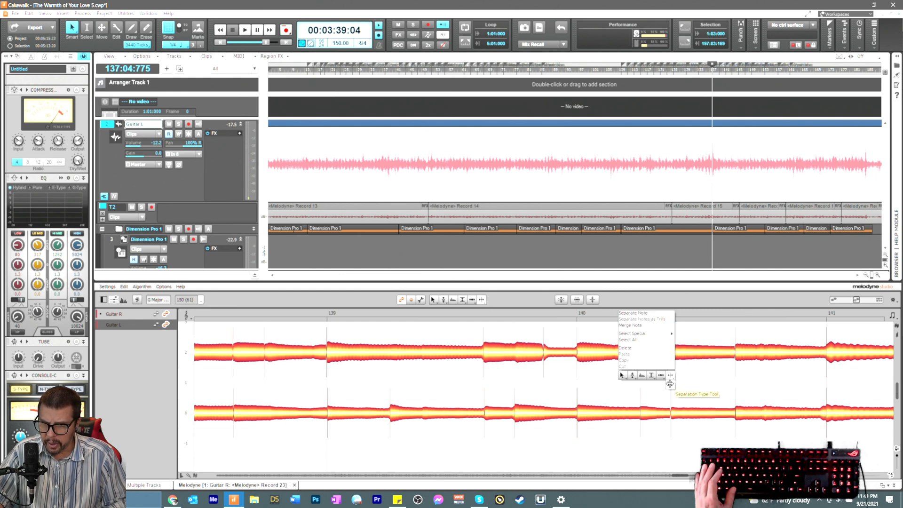
{"action": "left_click", "coordinate": [670, 384]}
{"action": "double_click", "coordinate": [667, 367]}
Step: Align Guitar L's note starts around beat 2 and Guitar R's after beat 3 of bar 140 with the Time Tool, checking by playback
{"action": "right_click", "coordinate": [650, 366]}
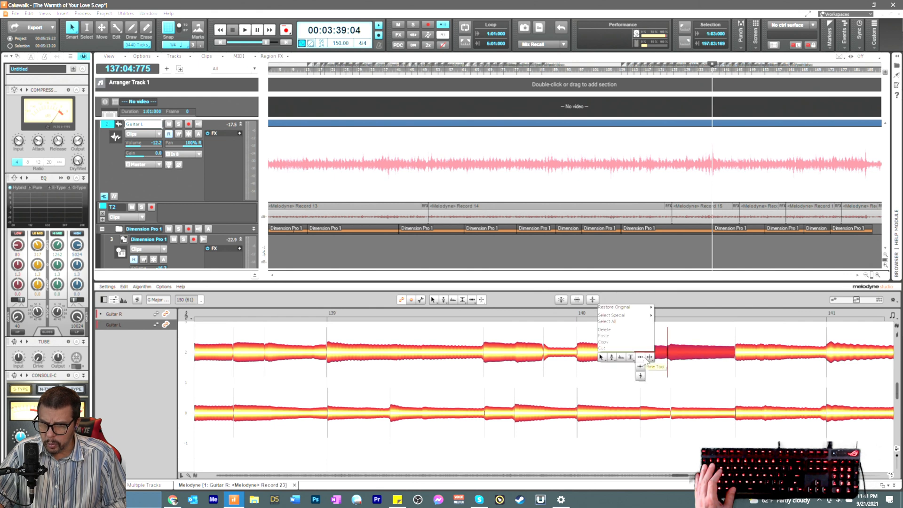
{"action": "left_click", "coordinate": [648, 358]}
{"action": "left_click_drag", "start_coordinate": [671, 353], "coordinate": [672, 353]}
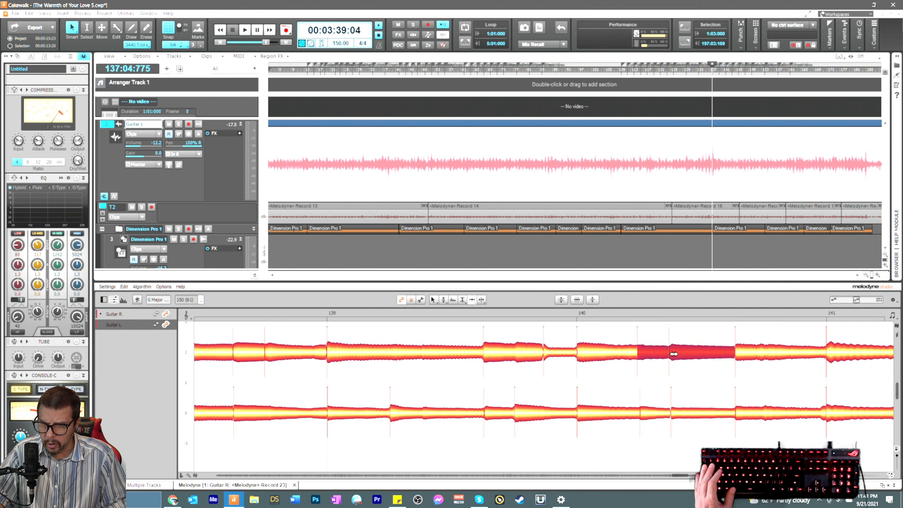
{"action": "left_click", "coordinate": [672, 363]}
{"action": "left_click", "coordinate": [675, 354]}
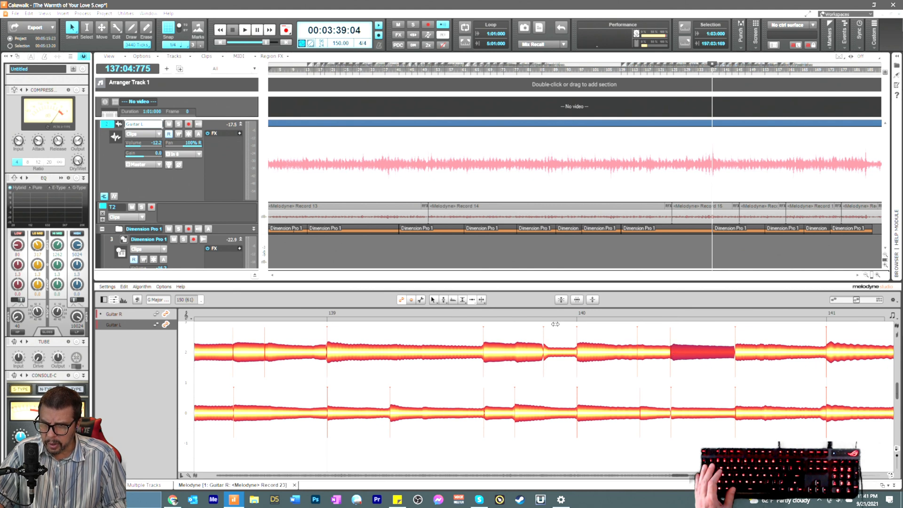
{"action": "left_click", "coordinate": [736, 414]}
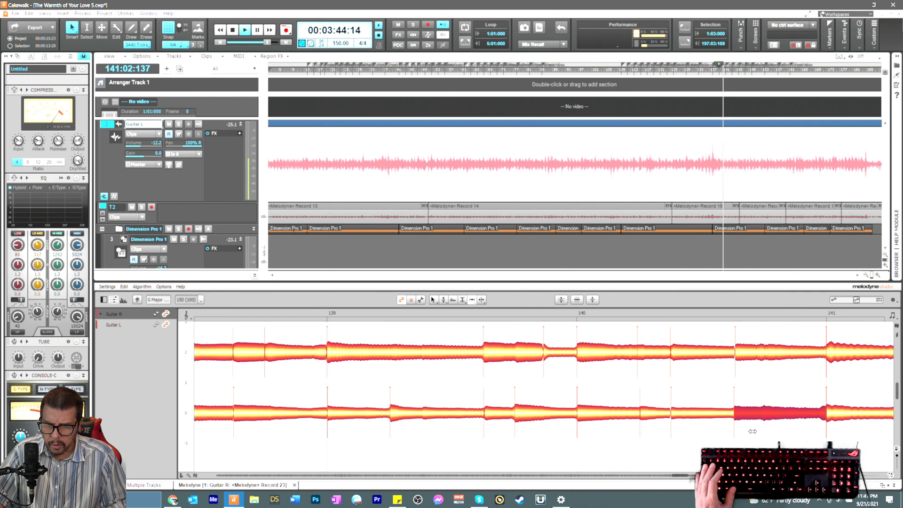
{"action": "key", "text": "space"}
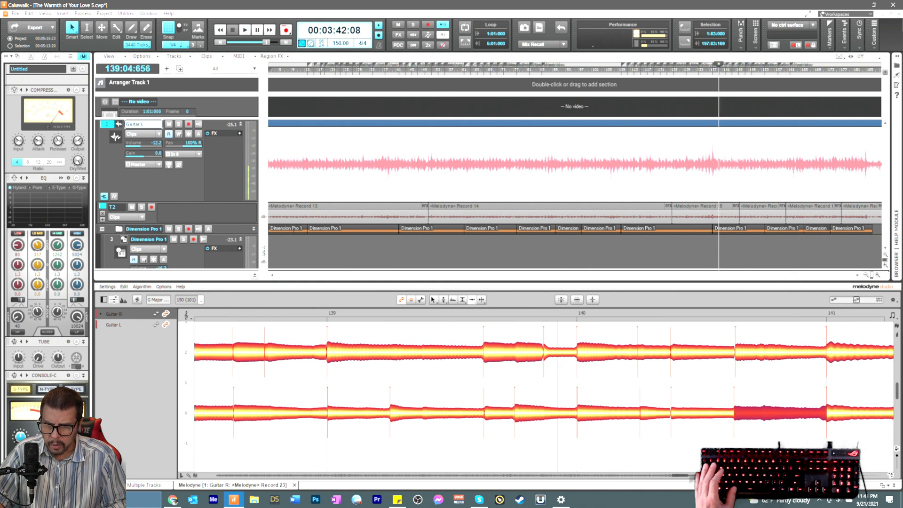
Step: Nudge Guitar R's first note of bar 141 later, move its separation back to the bar line and check by playback
{"action": "left_click_drag", "start_coordinate": [683, 475], "coordinate": [685, 475]}
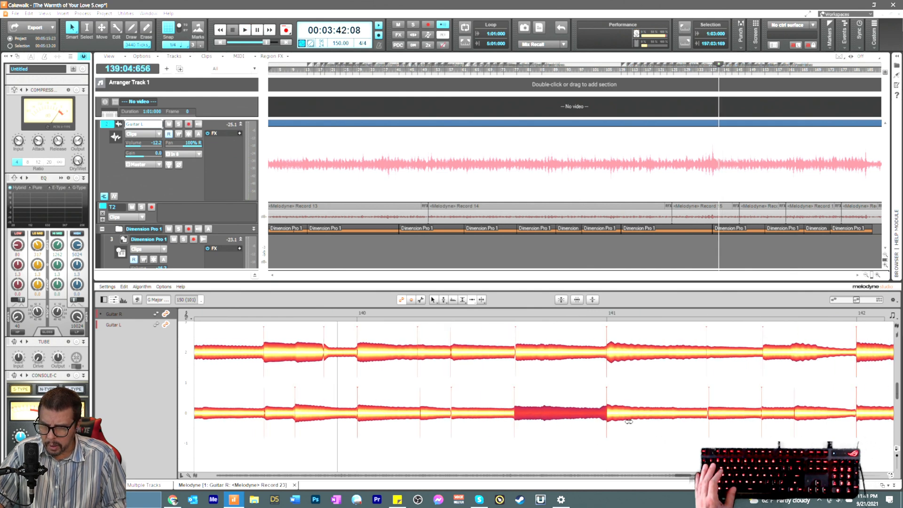
{"action": "left_click_drag", "start_coordinate": [611, 417], "coordinate": [615, 417]}
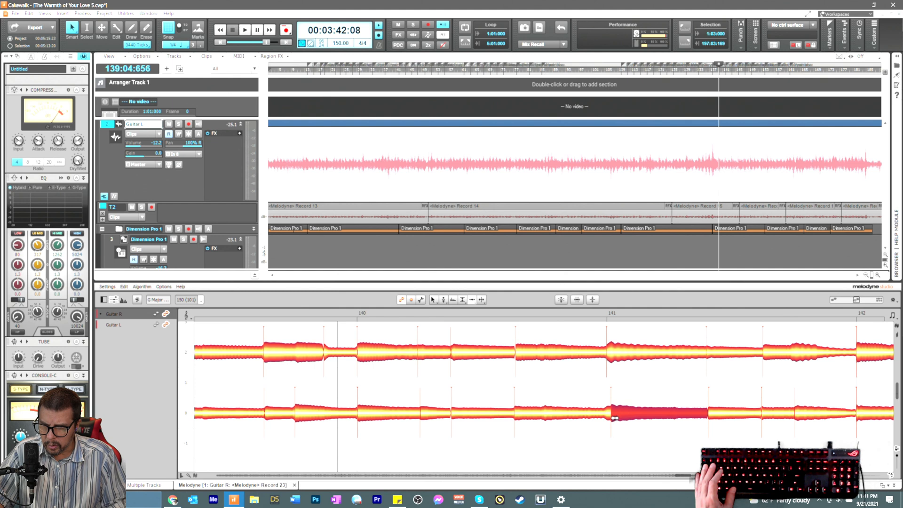
{"action": "right_click", "coordinate": [615, 417]}
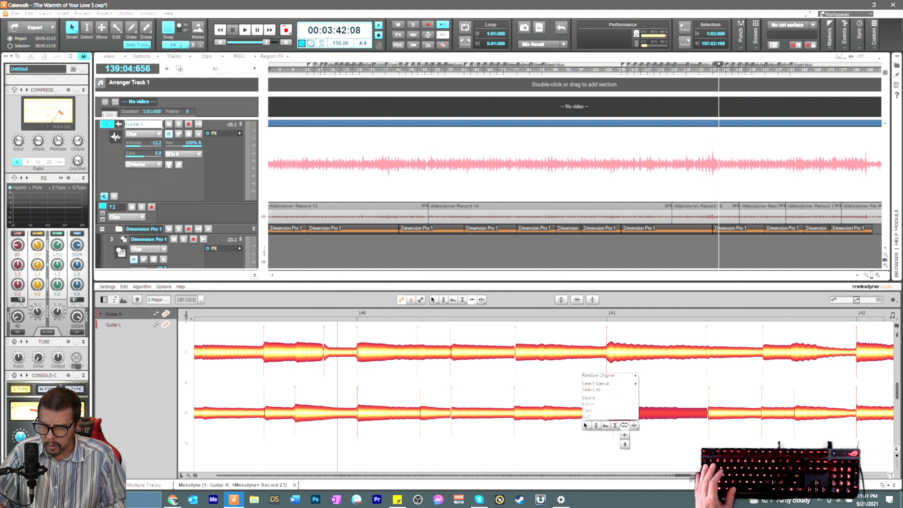
{"action": "left_click", "coordinate": [633, 426]}
{"action": "left_click", "coordinate": [614, 423]}
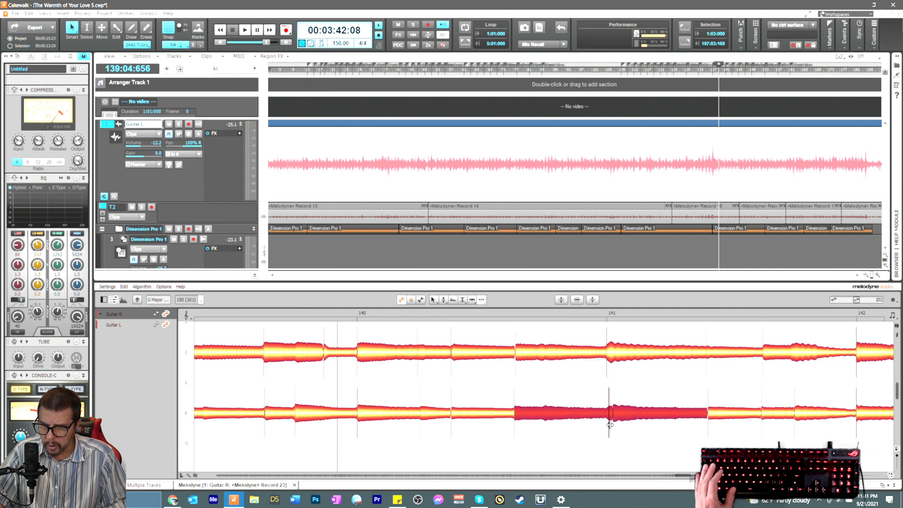
{"action": "left_click_drag", "start_coordinate": [608, 426], "coordinate": [608, 427]}
{"action": "key", "text": "space"}
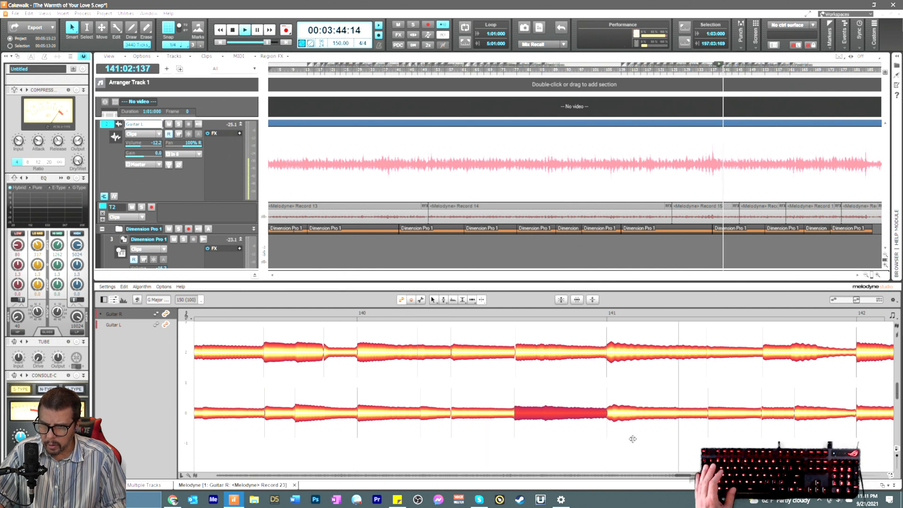
{"action": "key", "text": "space"}
Step: Move the starts of the Guitar R and Guitar L notes after beat 2 of bar 141 earlier so they align, checking by playback
{"action": "right_click", "coordinate": [711, 434]}
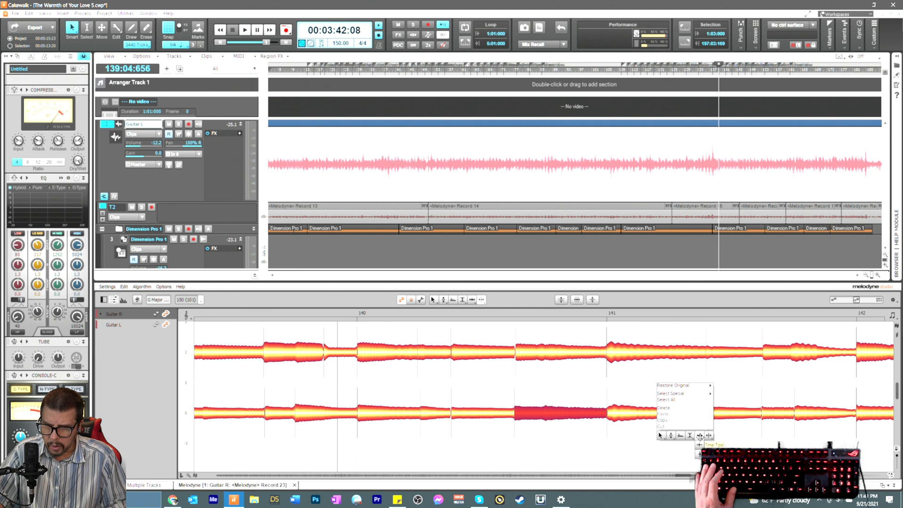
{"action": "left_click", "coordinate": [712, 434]}
{"action": "left_click_drag", "start_coordinate": [714, 410], "coordinate": [708, 413]}
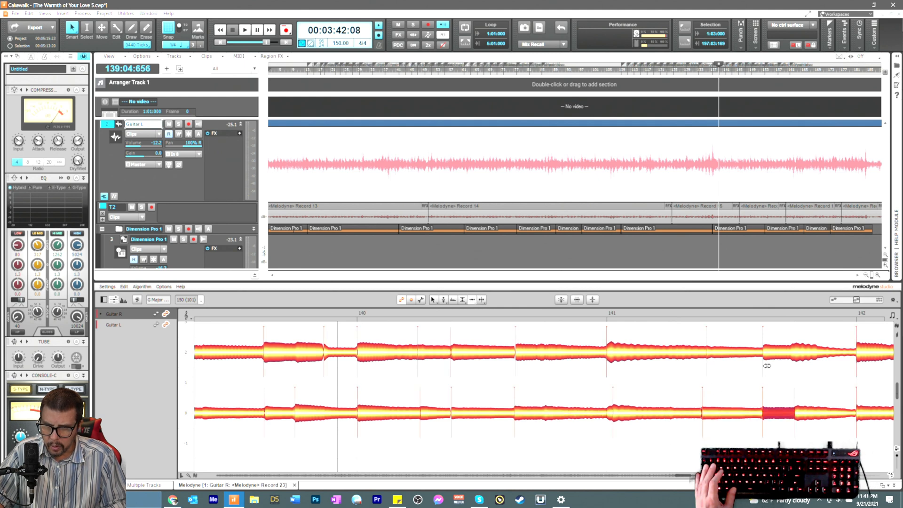
{"action": "left_click", "coordinate": [709, 355]}
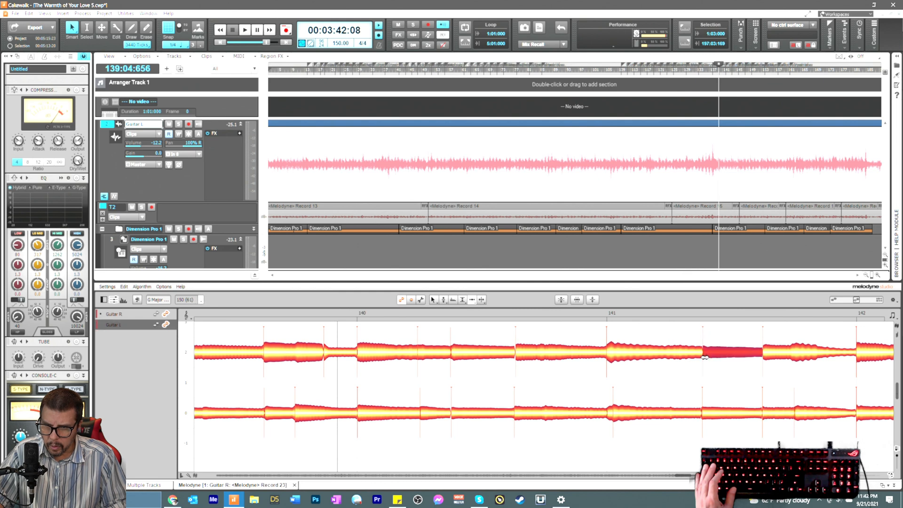
{"action": "key", "text": "space"}
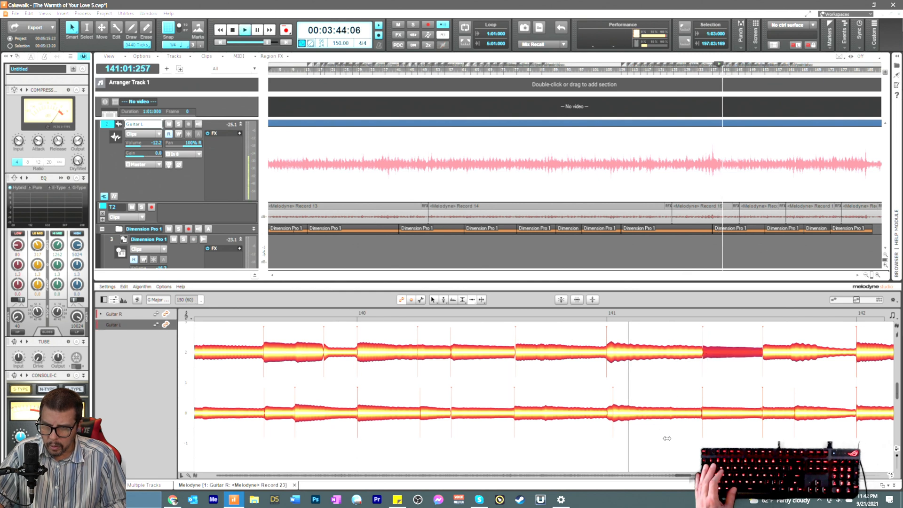
{"action": "key", "text": "space"}
Step: Switch to the separation tools and play back from after beat 3 of bar 141 into bar 142
{"action": "right_click", "coordinate": [622, 428]}
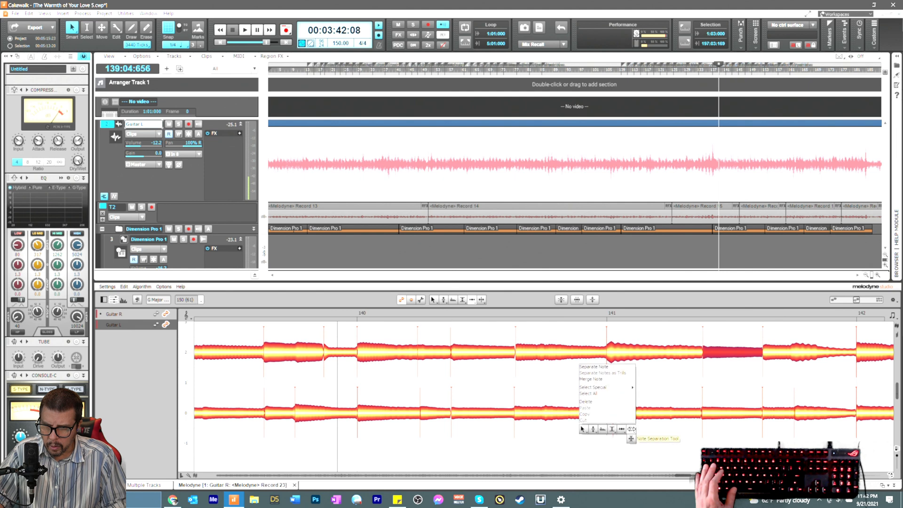
{"action": "left_click", "coordinate": [632, 430]}
{"action": "right_click", "coordinate": [626, 426]}
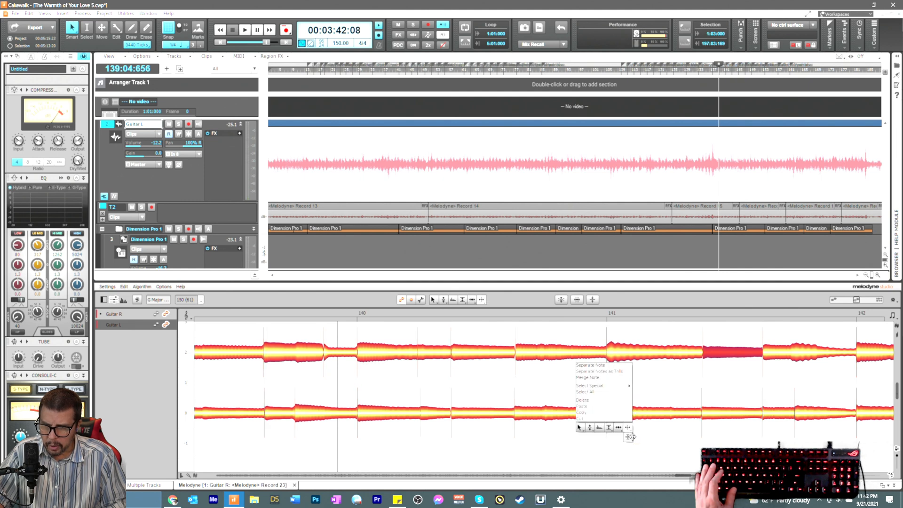
{"action": "left_click", "coordinate": [632, 427]}
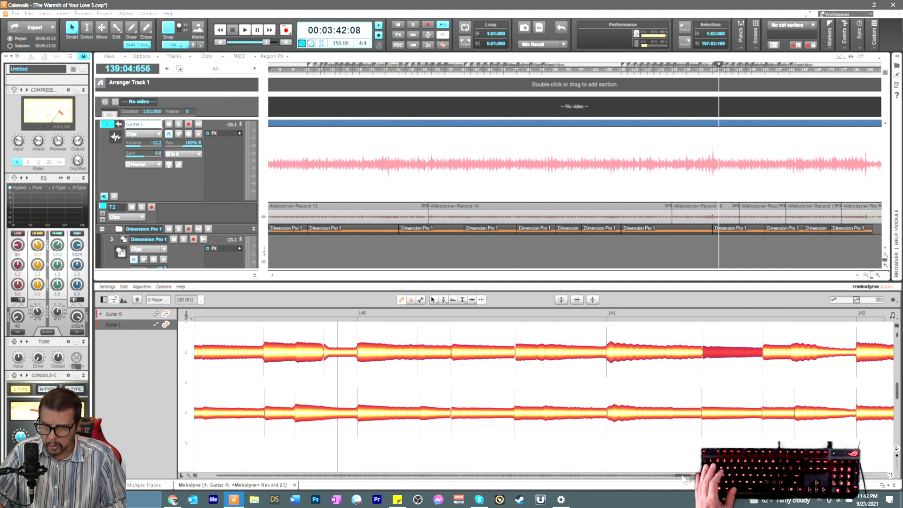
{"action": "left_click_drag", "start_coordinate": [682, 477], "coordinate": [684, 479]}
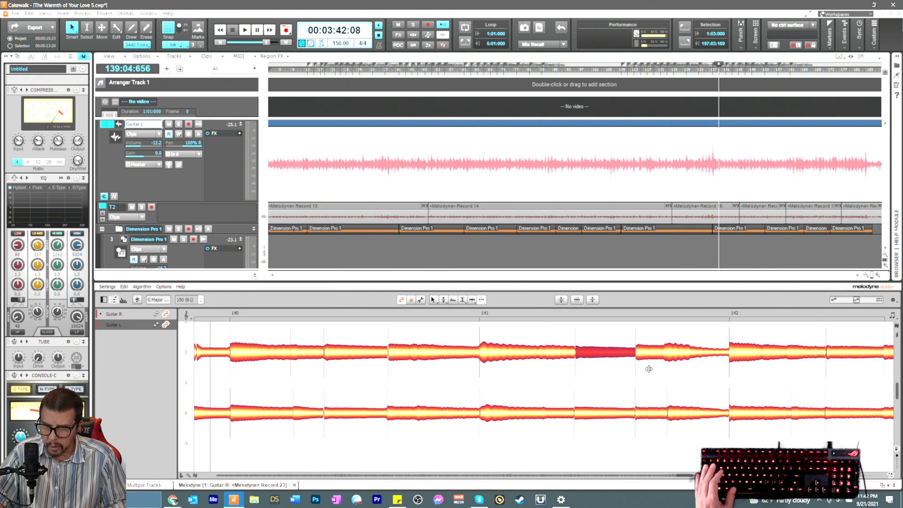
{"action": "left_click", "coordinate": [654, 312]}
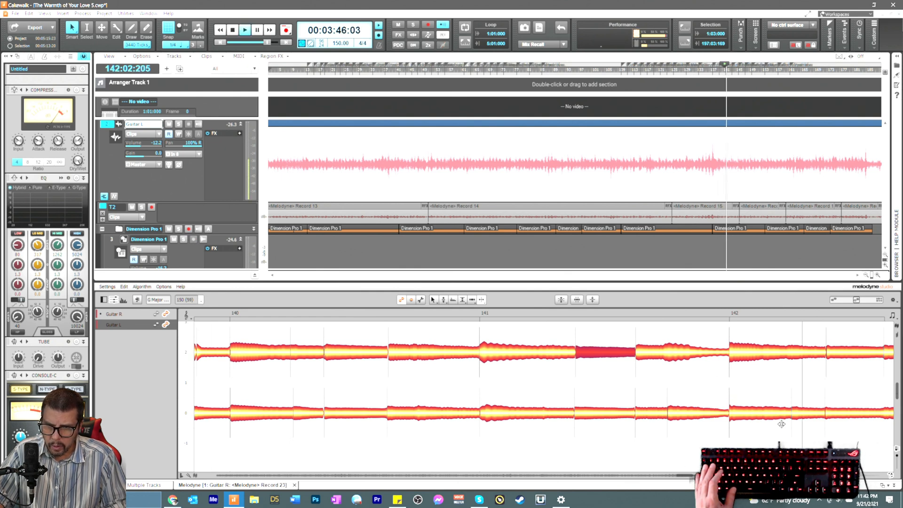
{"action": "key", "text": "space"}
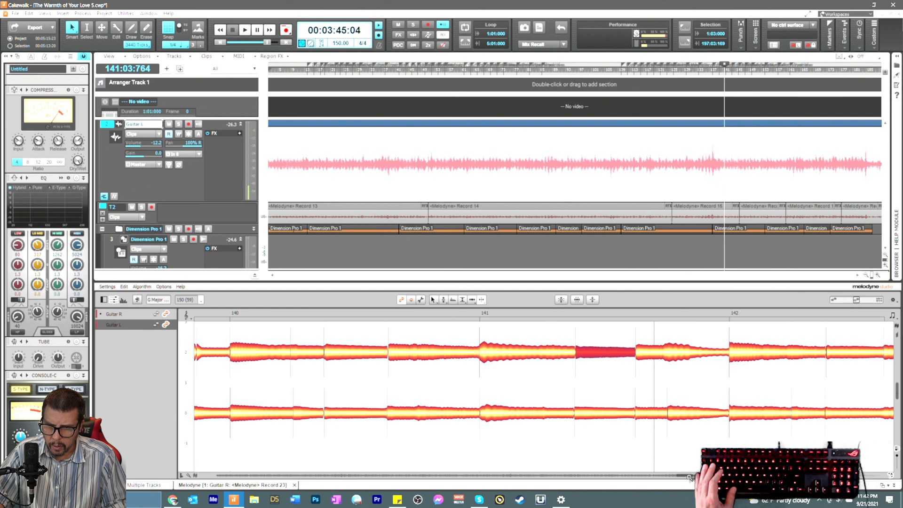
Step: Nudge Guitar L's note starts after beat 3 and at beat 4 of bar 142 slightly later with the Time Tool
{"action": "scroll", "coordinate": [688, 478], "scroll_direction": "right", "scroll_amount": 3}
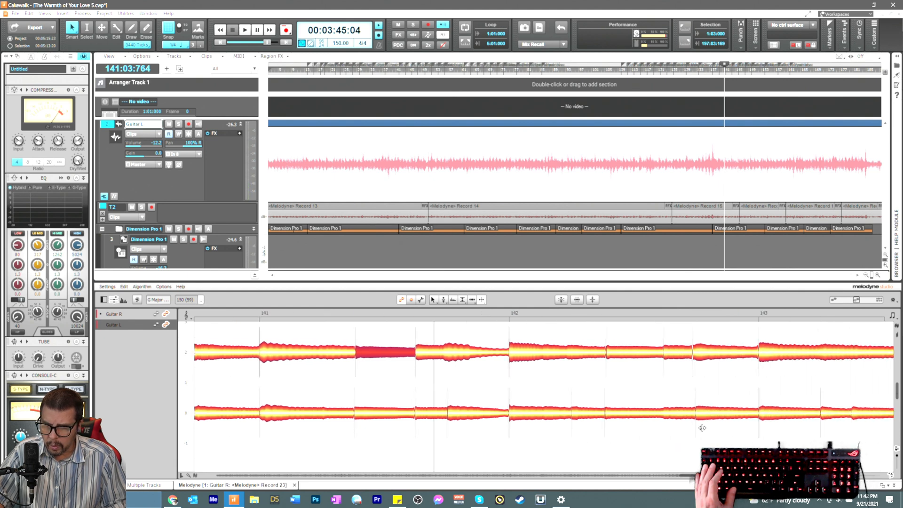
{"action": "right_click", "coordinate": [665, 392]}
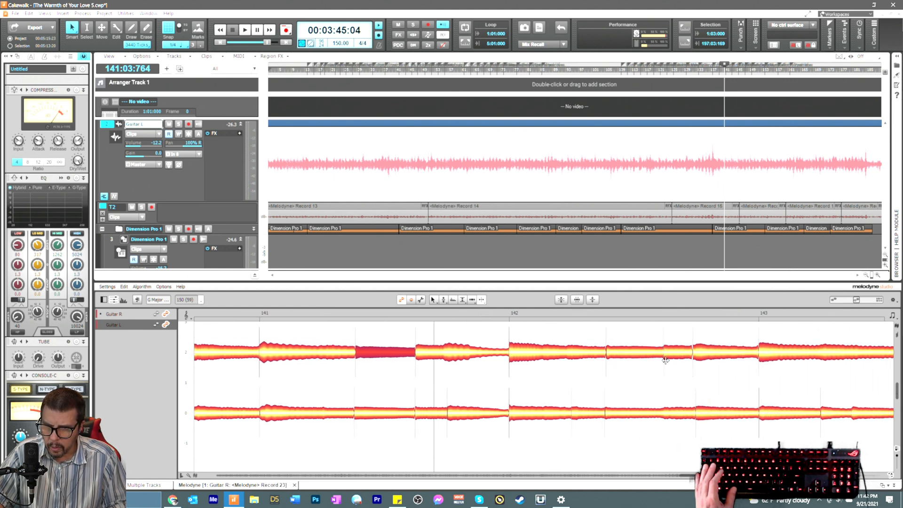
{"action": "right_click", "coordinate": [664, 354]}
{"action": "left_click", "coordinate": [664, 354]}
{"action": "left_click", "coordinate": [666, 353]}
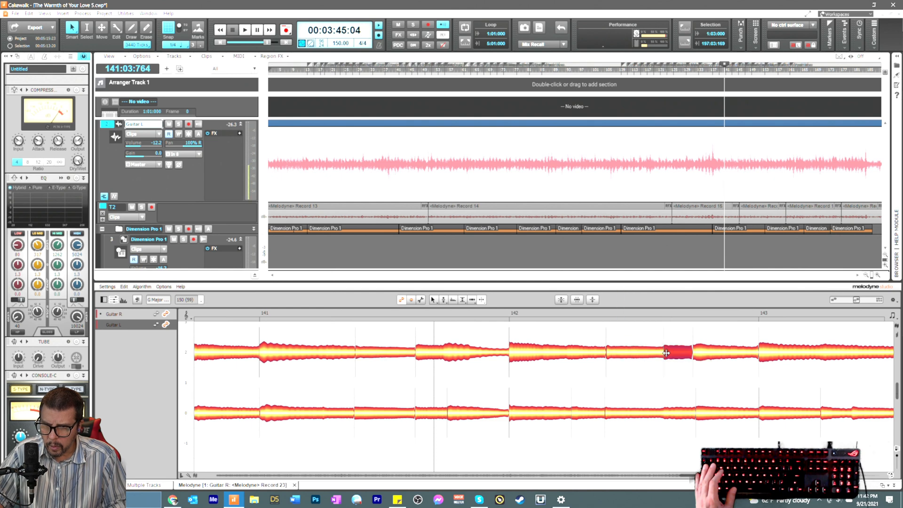
{"action": "right_click", "coordinate": [666, 353]}
{"action": "left_click", "coordinate": [662, 353]}
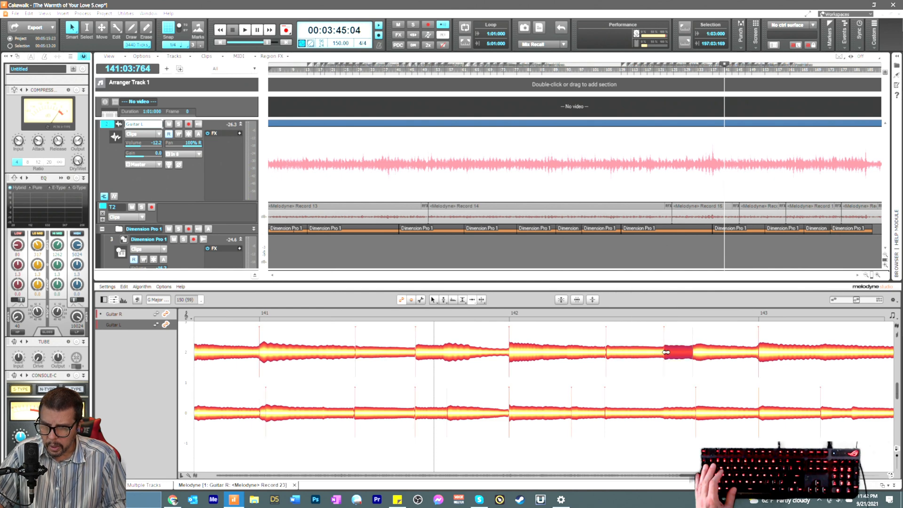
{"action": "left_click_drag", "start_coordinate": [695, 360], "coordinate": [698, 359]}
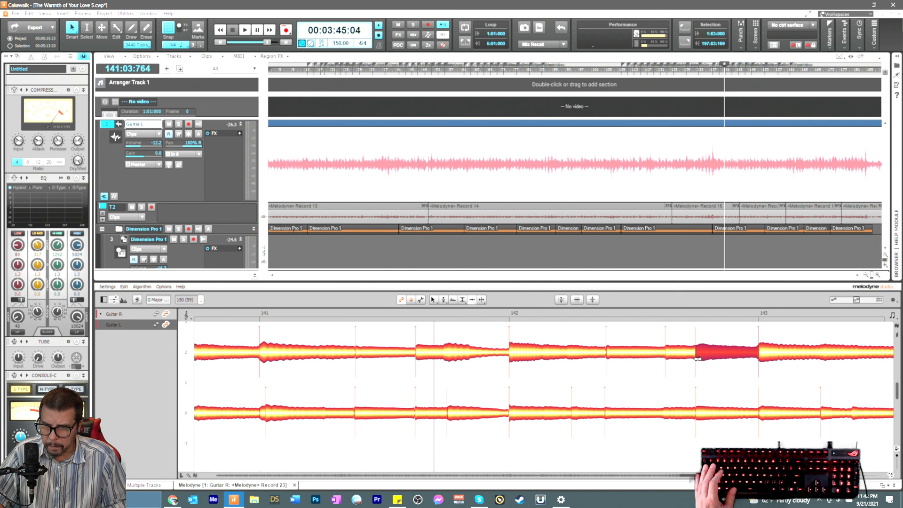
Step: Split Guitar R's note after beat 3 of bar 142, change the separation type and nudge the new note's start later
{"action": "right_click", "coordinate": [675, 426]}
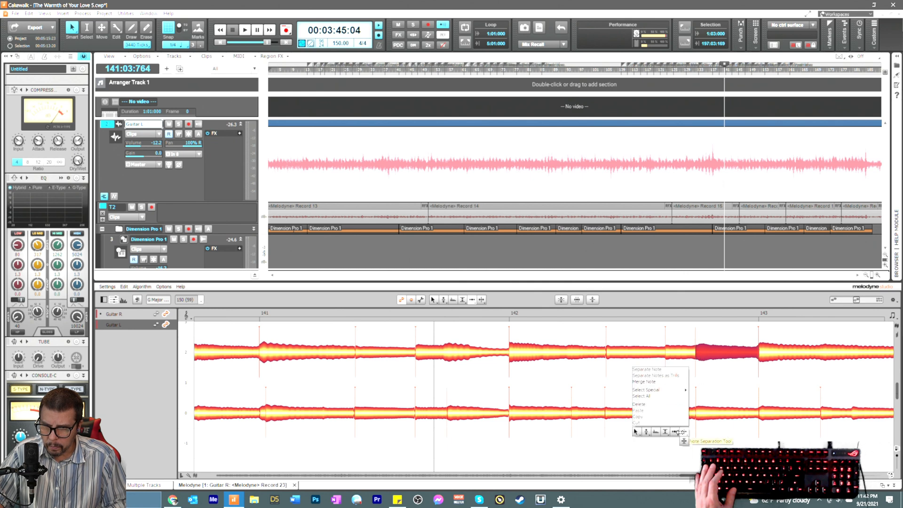
{"action": "left_click", "coordinate": [664, 424]}
{"action": "left_click", "coordinate": [663, 416]}
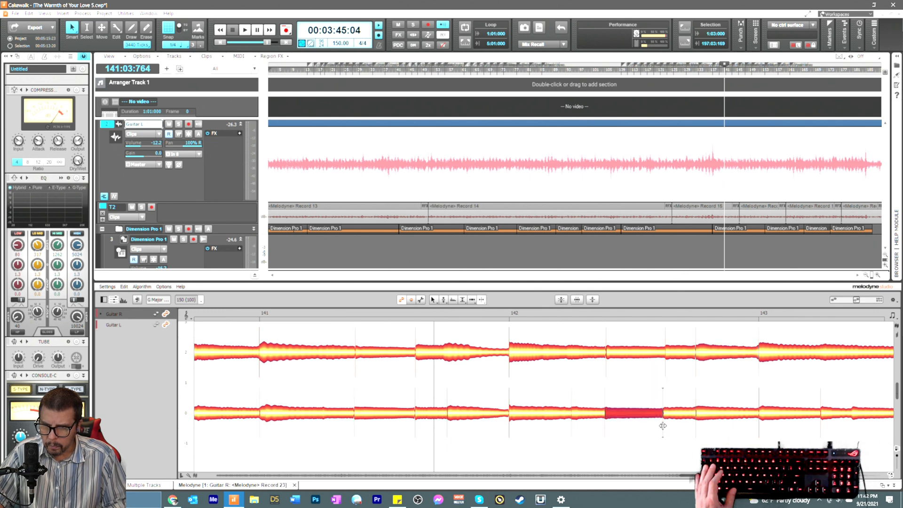
{"action": "right_click", "coordinate": [663, 426]}
{"action": "left_click", "coordinate": [664, 444]}
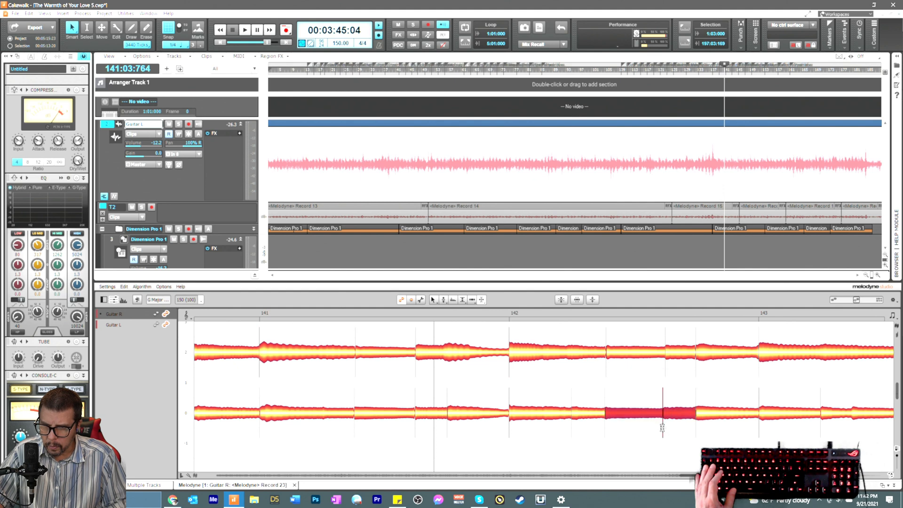
{"action": "right_click", "coordinate": [646, 412]}
{"action": "left_click", "coordinate": [638, 404]}
{"action": "left_click", "coordinate": [647, 429]}
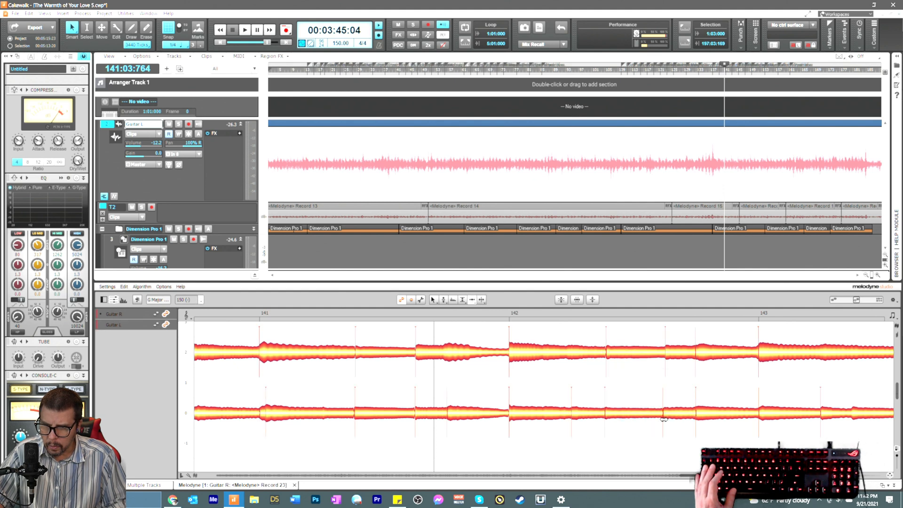
{"action": "left_click", "coordinate": [668, 414]}
Step: Move the Guitar L and Guitar R note starts between beats 2 and 3 of bar 142 earlier during playback
{"action": "key", "text": "space"}
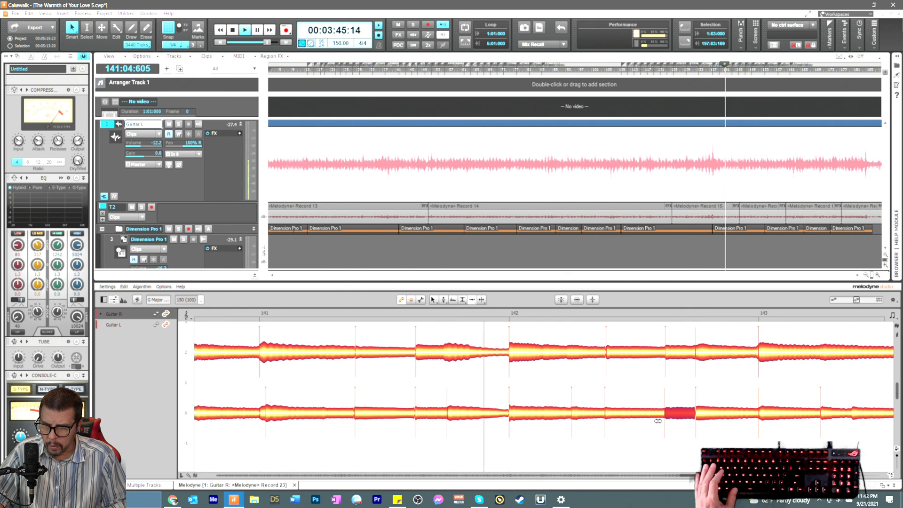
{"action": "left_click", "coordinate": [607, 351]}
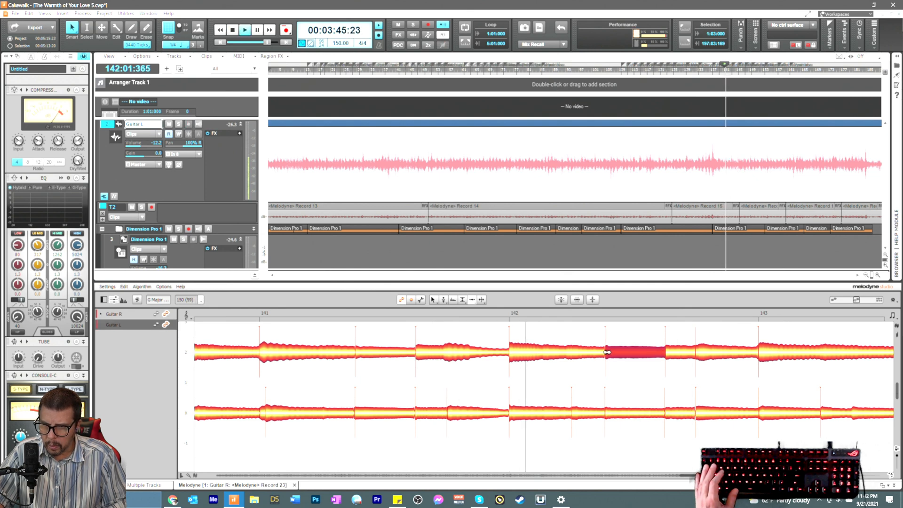
{"action": "left_click", "coordinate": [609, 413]}
{"action": "left_click", "coordinate": [609, 356]}
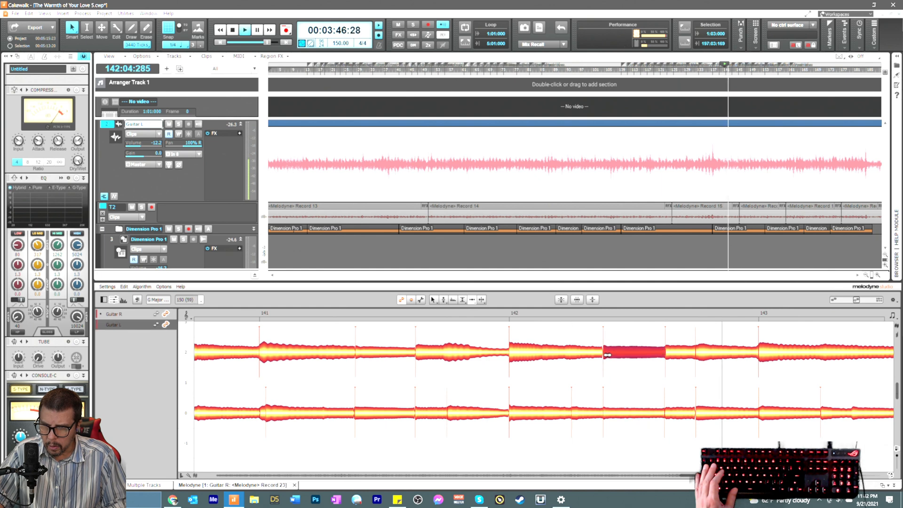
Step: Split Guitar L's first note of bar 142 just after beat 1 and near beat 2, changing the type of both separations
{"action": "right_click", "coordinate": [589, 381]}
{"action": "left_click", "coordinate": [589, 382]}
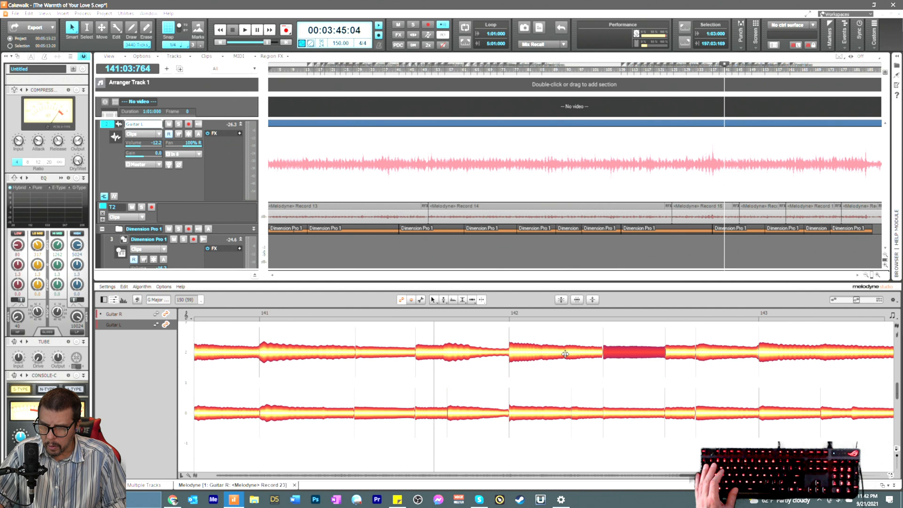
{"action": "double_click", "coordinate": [565, 354]}
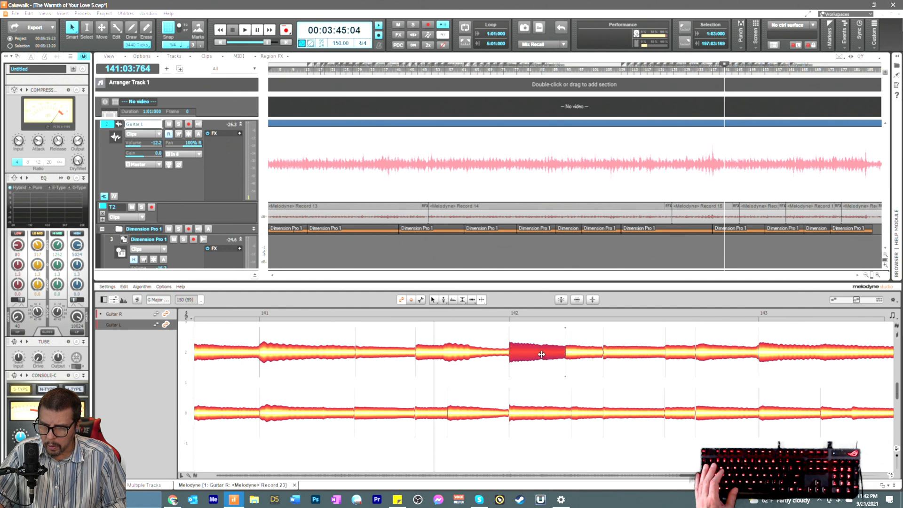
{"action": "right_click", "coordinate": [547, 380]}
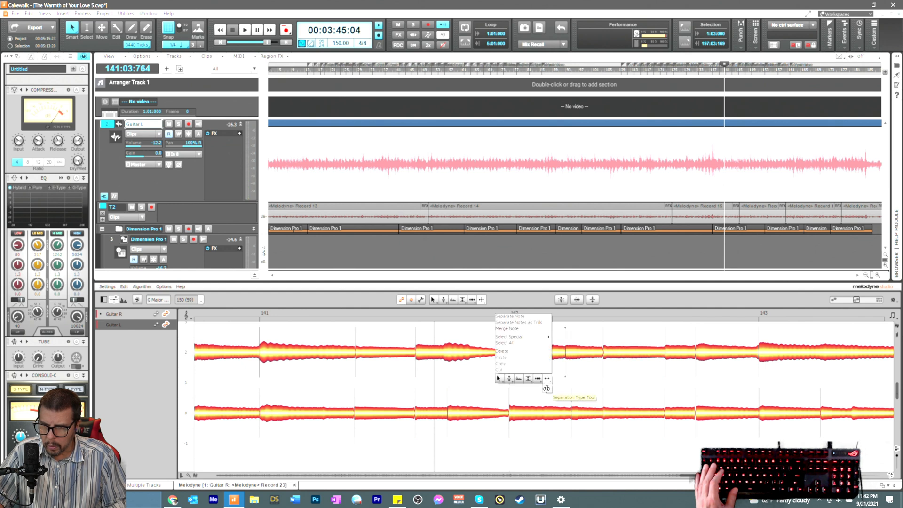
{"action": "left_click", "coordinate": [547, 379]}
{"action": "double_click", "coordinate": [565, 367]}
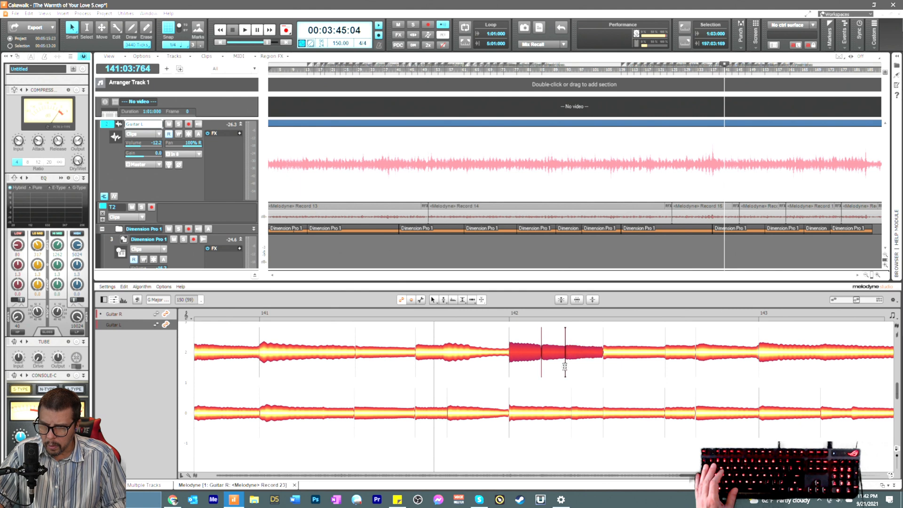
Step: Align the two new Guitar L note starts around beat 2 of bar 142 with the Time Tool, checking by playback
{"action": "right_click", "coordinate": [560, 370]}
{"action": "left_click", "coordinate": [556, 364]}
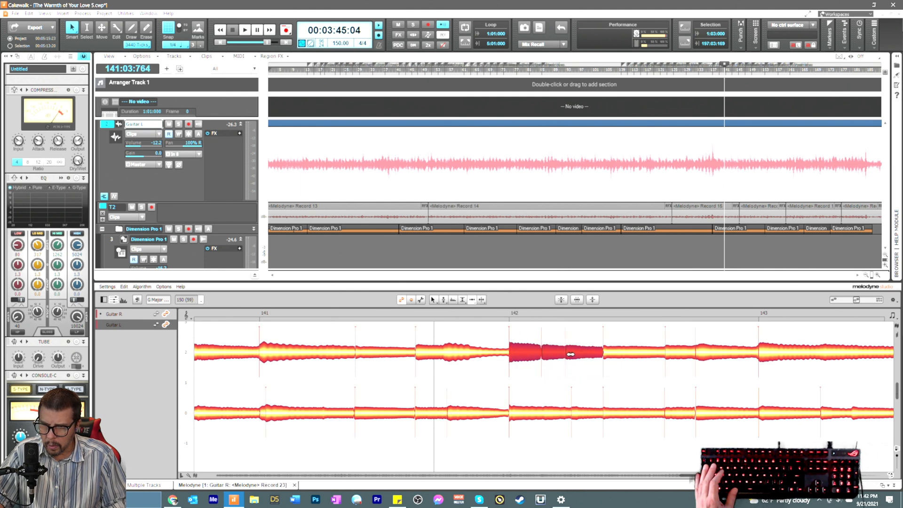
{"action": "left_click", "coordinate": [556, 373]}
{"action": "left_click", "coordinate": [572, 353]}
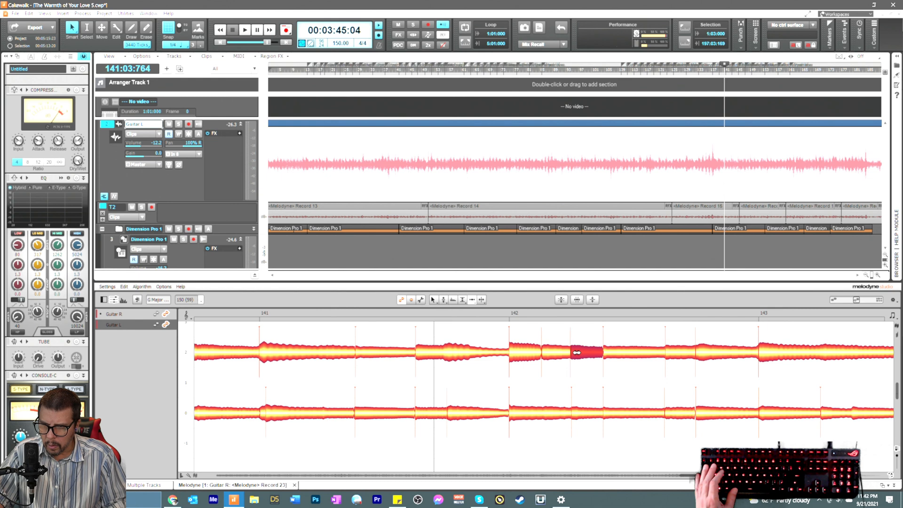
{"action": "left_click", "coordinate": [548, 353]}
{"action": "key", "text": "space"}
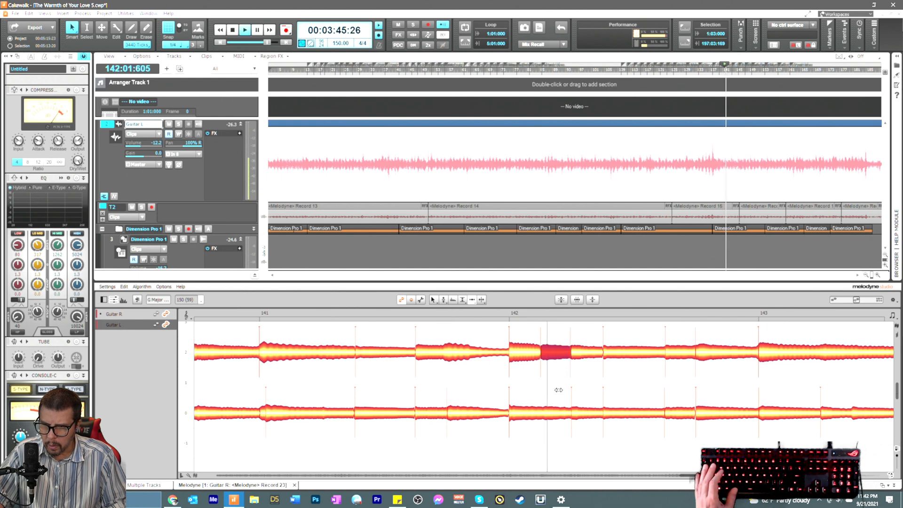
{"action": "key", "text": "space"}
{"action": "key", "text": "space"}
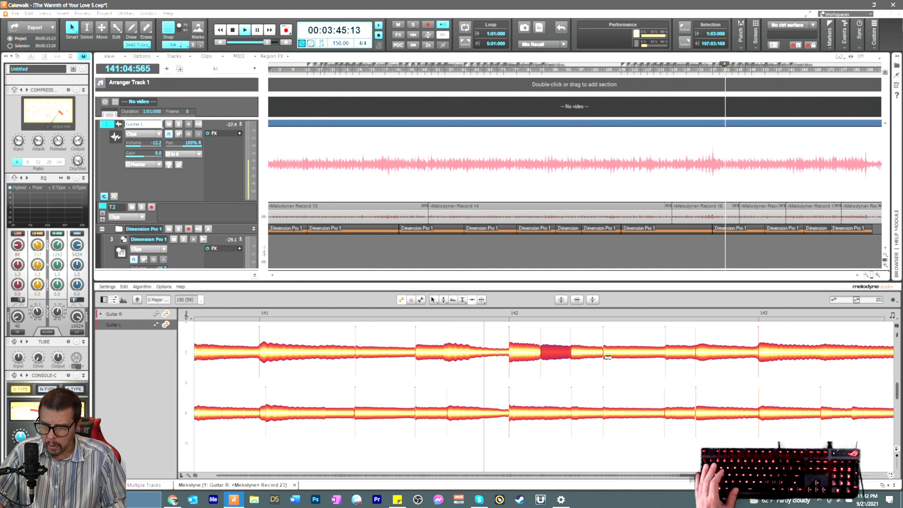
{"action": "left_click", "coordinate": [608, 356]}
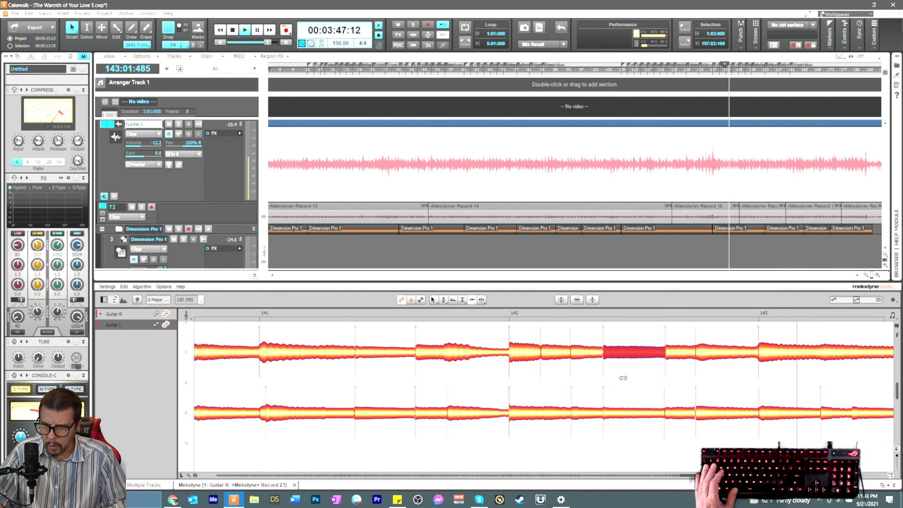
{"action": "key", "text": "space"}
{"action": "key", "text": "space"}
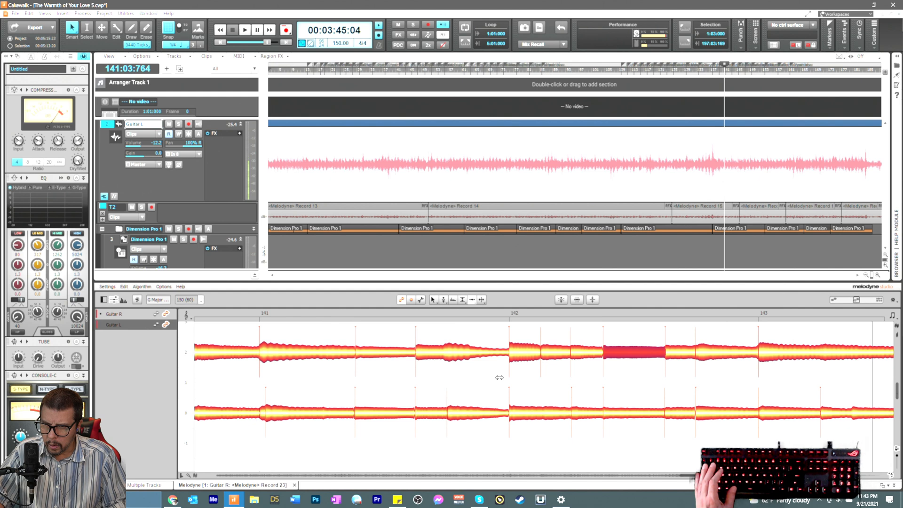
Step: Play back through bar 143, split Guitar R's note between beats 2 and 3 and change the separation type
{"action": "left_click_drag", "start_coordinate": [687, 475], "coordinate": [689, 478]}
{"action": "key", "text": "space"}
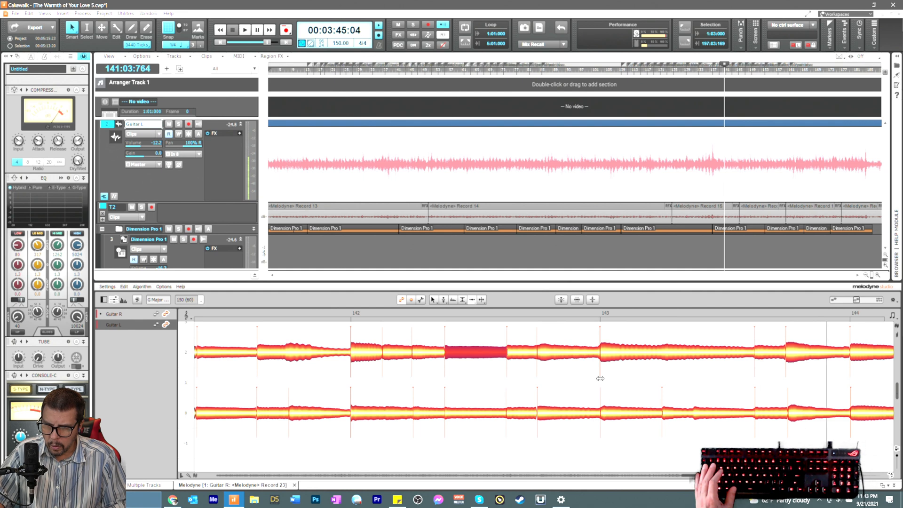
{"action": "key", "text": "space"}
{"action": "right_click", "coordinate": [667, 374]}
{"action": "left_click", "coordinate": [676, 375]}
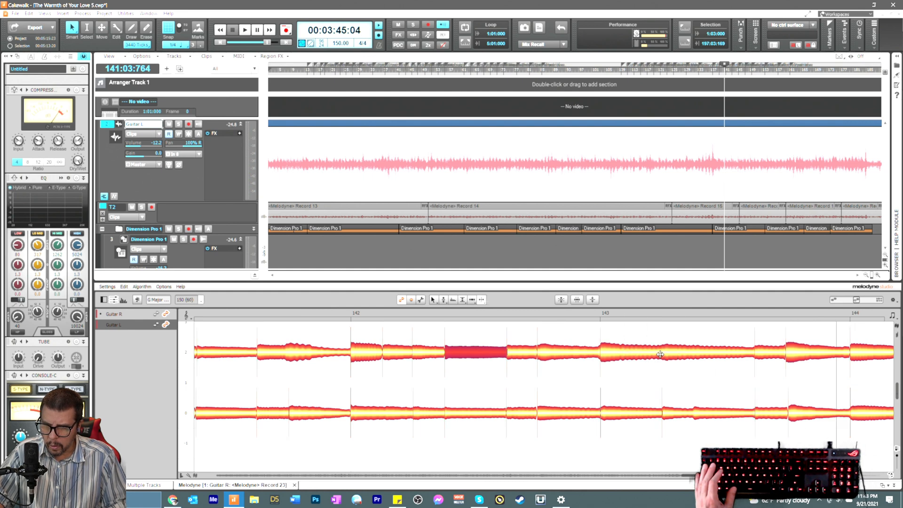
{"action": "left_click", "coordinate": [692, 416]}
{"action": "right_click", "coordinate": [688, 429]}
{"action": "left_click", "coordinate": [687, 439]}
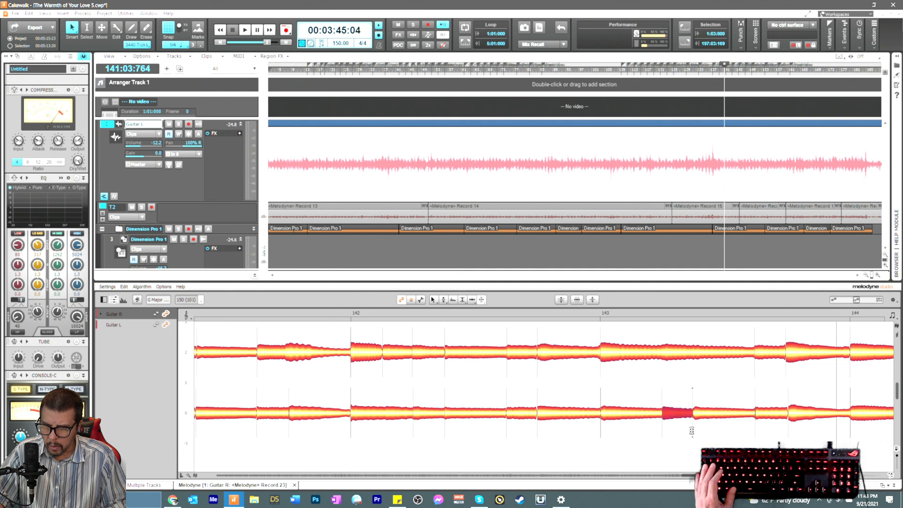
{"action": "right_click", "coordinate": [692, 430]}
{"action": "left_click", "coordinate": [681, 418]}
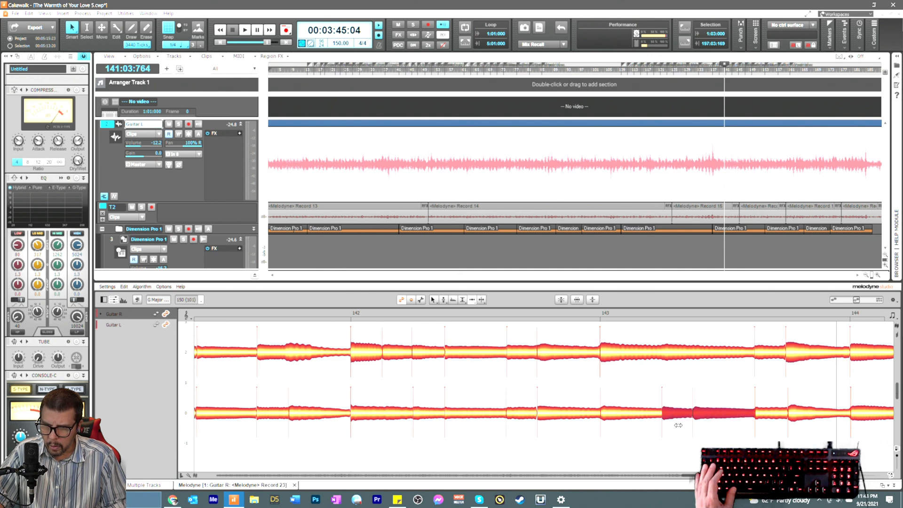
Step: Nudge Guitar R's note starts after beats 2 and 3 of bar 143 slightly later with the Time Tool
{"action": "left_click_drag", "start_coordinate": [695, 414], "coordinate": [699, 415]}
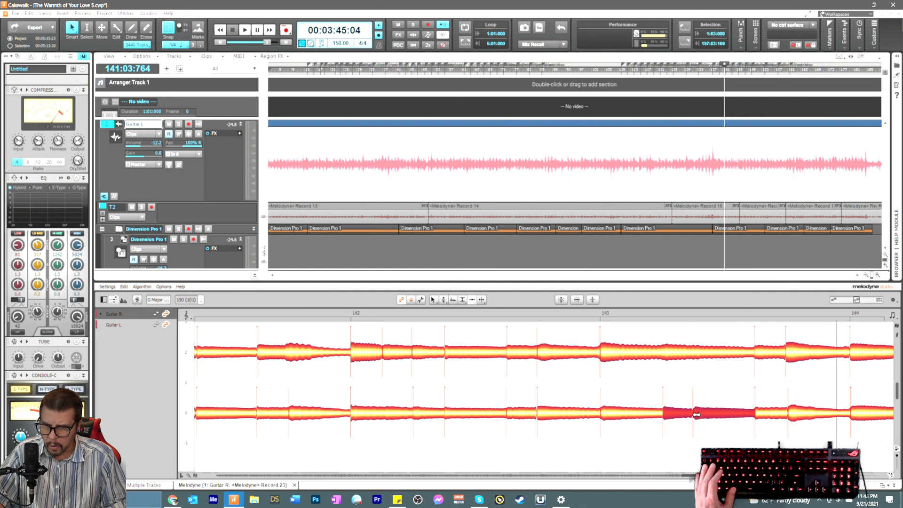
{"action": "left_click", "coordinate": [686, 432]}
{"action": "left_click_drag", "start_coordinate": [696, 414], "coordinate": [698, 414]}
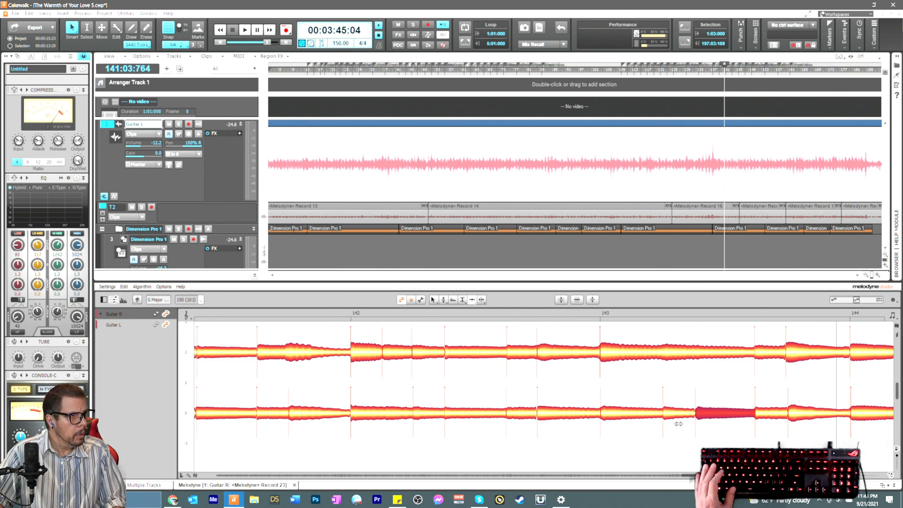
{"action": "left_click", "coordinate": [761, 412]}
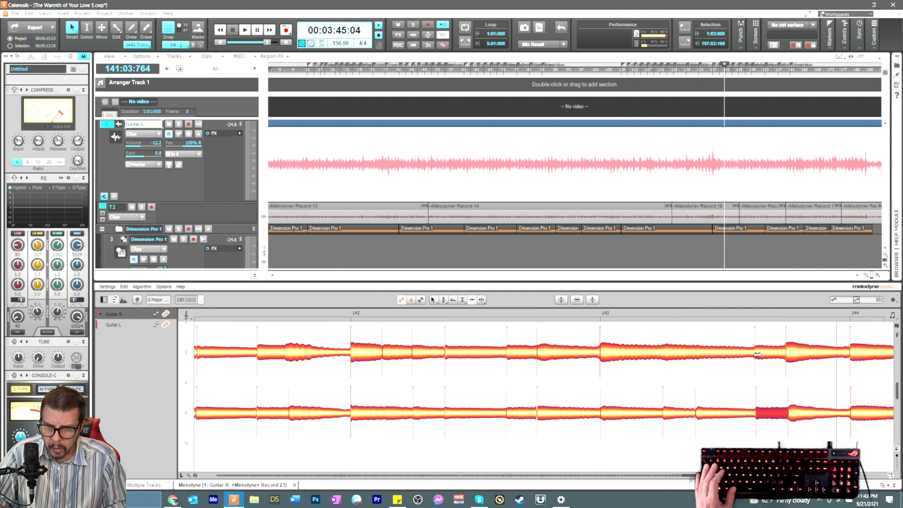
Step: Play back from just before bar 143 and fine-tune Guitar R's note starts after beats 2 and 3
{"action": "left_click", "coordinate": [589, 313]}
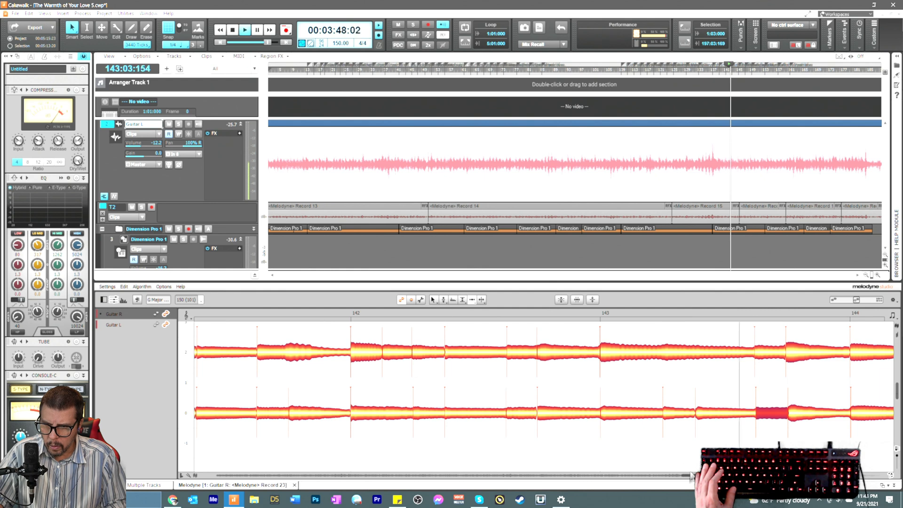
{"action": "key", "text": "space"}
{"action": "key", "text": "space"}
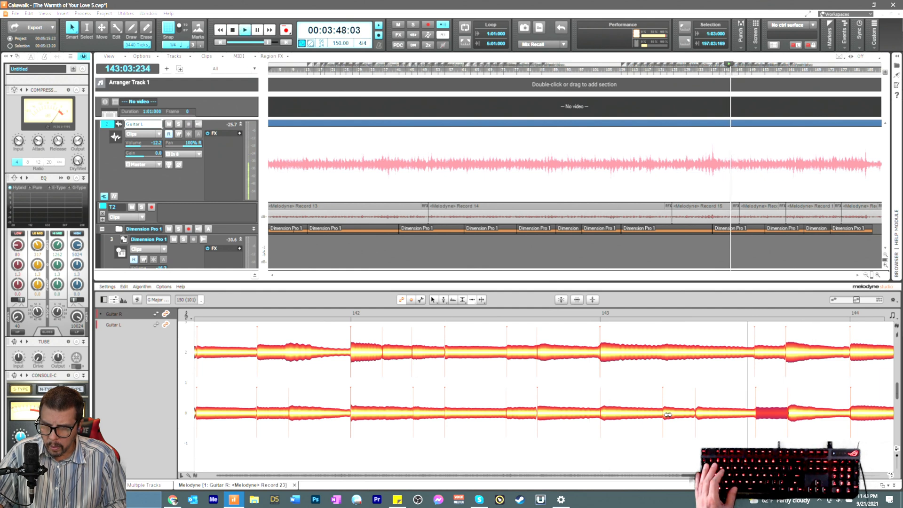
{"action": "key", "text": "space"}
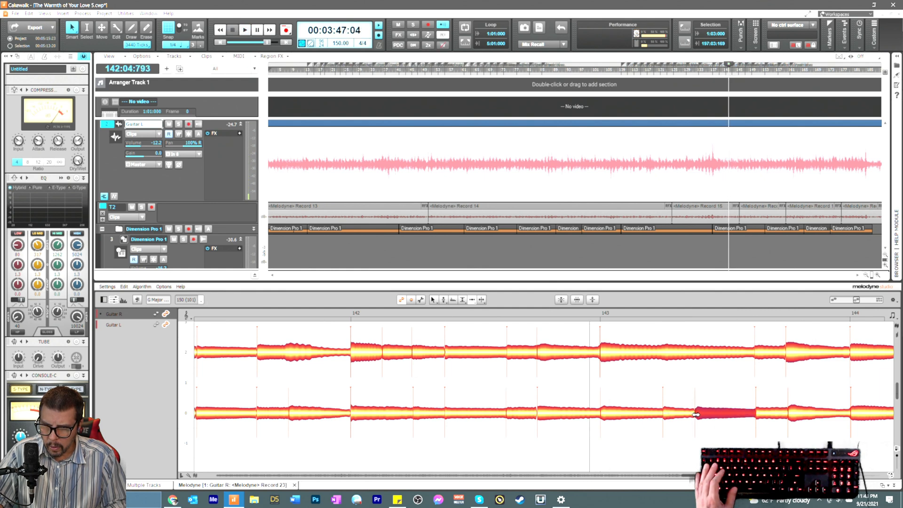
{"action": "key", "text": "space"}
{"action": "key", "text": "space"}
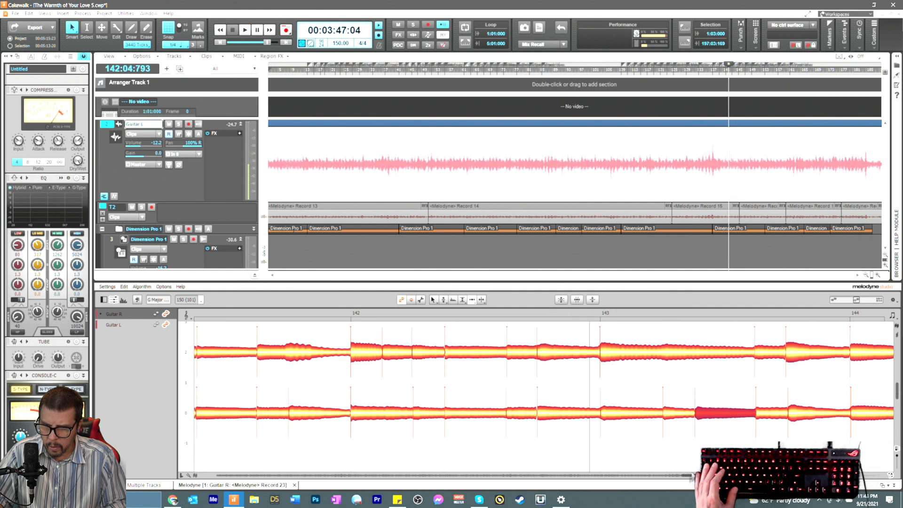
{"action": "left_click", "coordinate": [667, 416]}
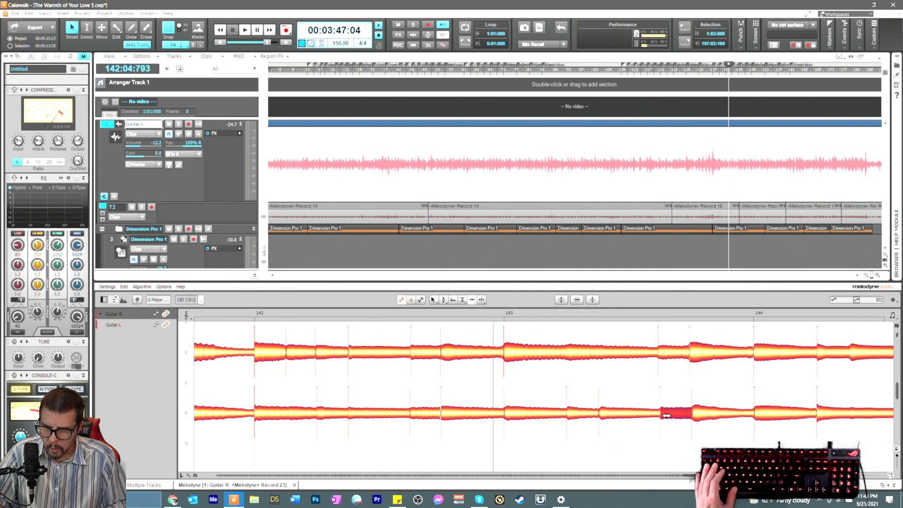
{"action": "key", "text": "space"}
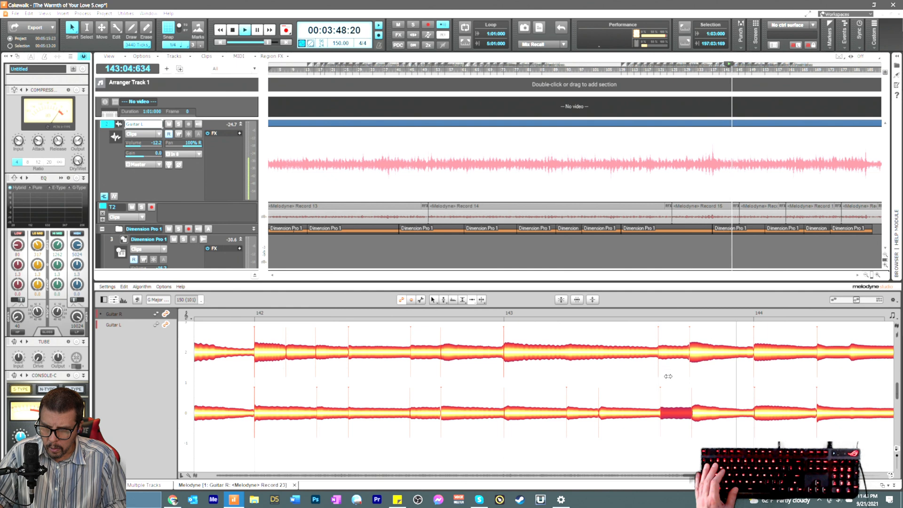
Step: Play back bar 143, then align Guitar R's note starts in bar 144 and at bar 145 with the Time Tool
{"action": "key", "text": "space"}
{"action": "key", "text": "space"}
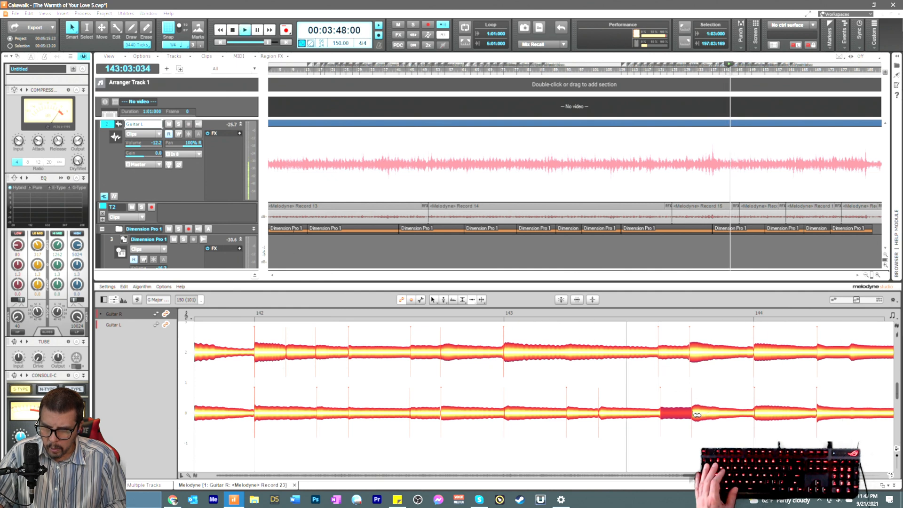
{"action": "key", "text": "space"}
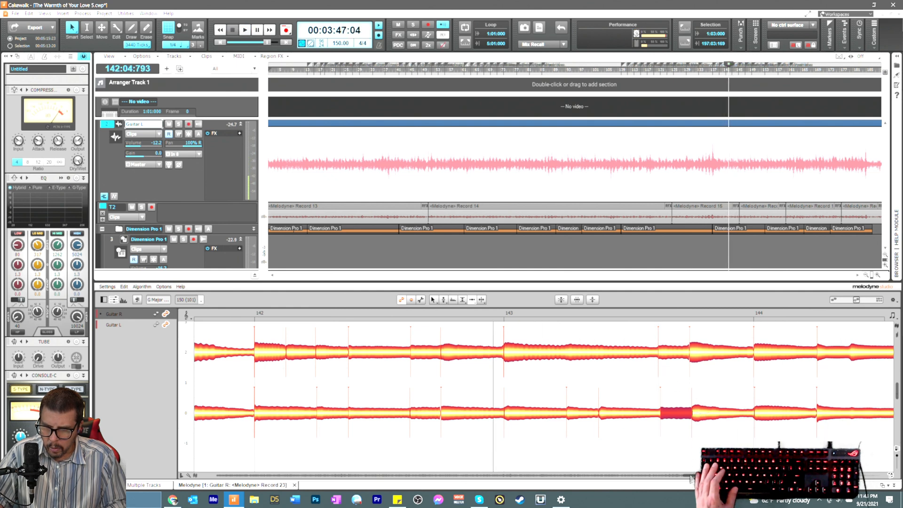
{"action": "left_click_drag", "start_coordinate": [691, 478], "coordinate": [692, 479]}
{"action": "left_click", "coordinate": [663, 416]}
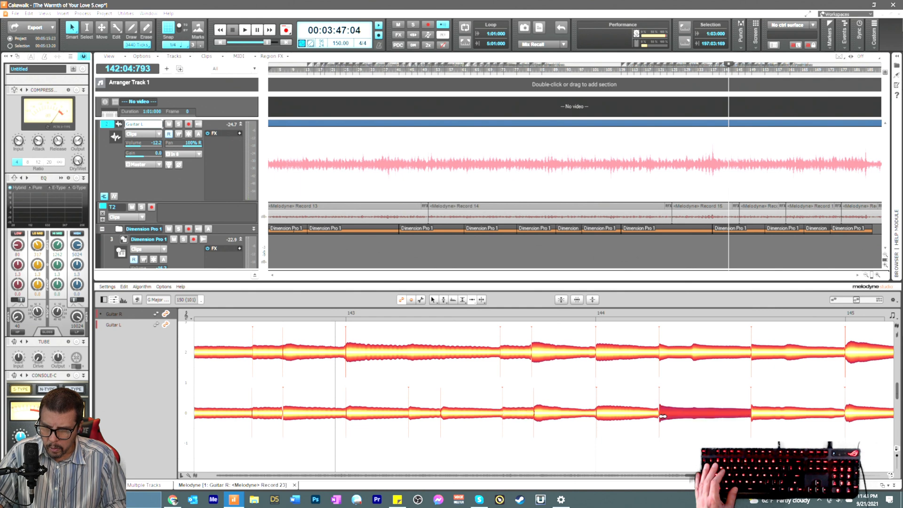
{"action": "left_click", "coordinate": [753, 412]}
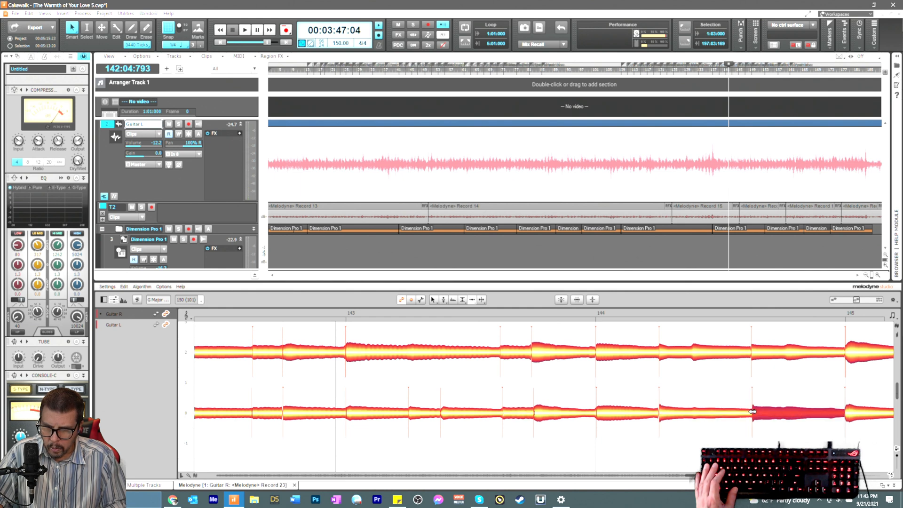
{"action": "key", "text": "space"}
{"action": "left_click", "coordinate": [847, 414]}
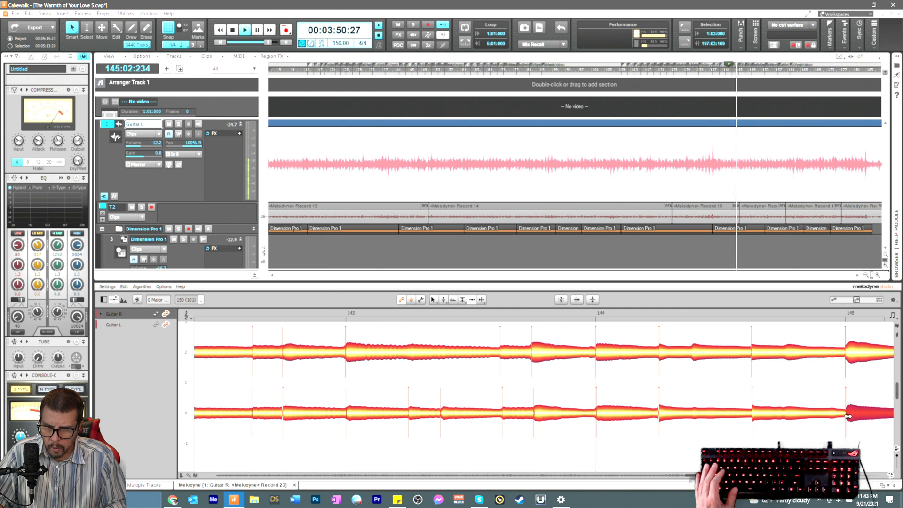
{"action": "key", "text": "space"}
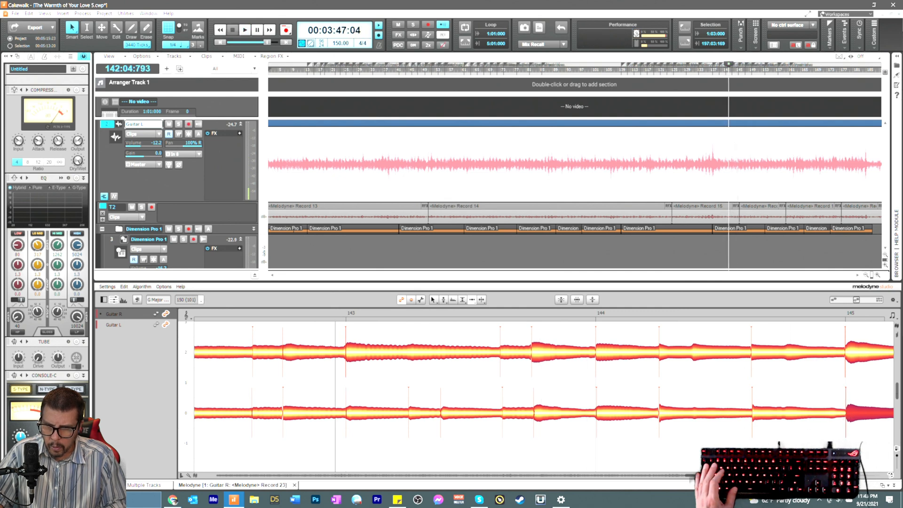
Step: Nudge both guitars' note starts after beat 3 of bar 145 and Guitar L's start after beat 4 slightly later, checking by playback
{"action": "scroll", "coordinate": [594, 427], "scroll_direction": "right", "scroll_amount": 5}
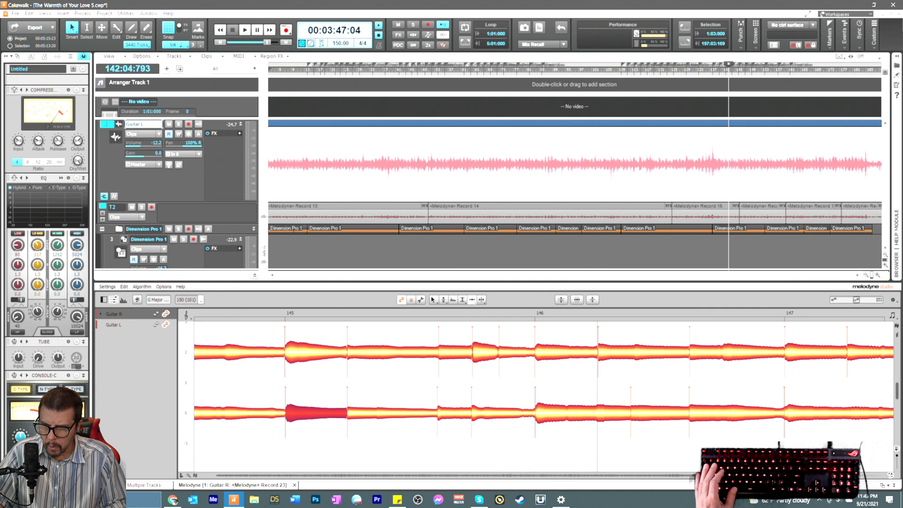
{"action": "left_click", "coordinate": [441, 413]}
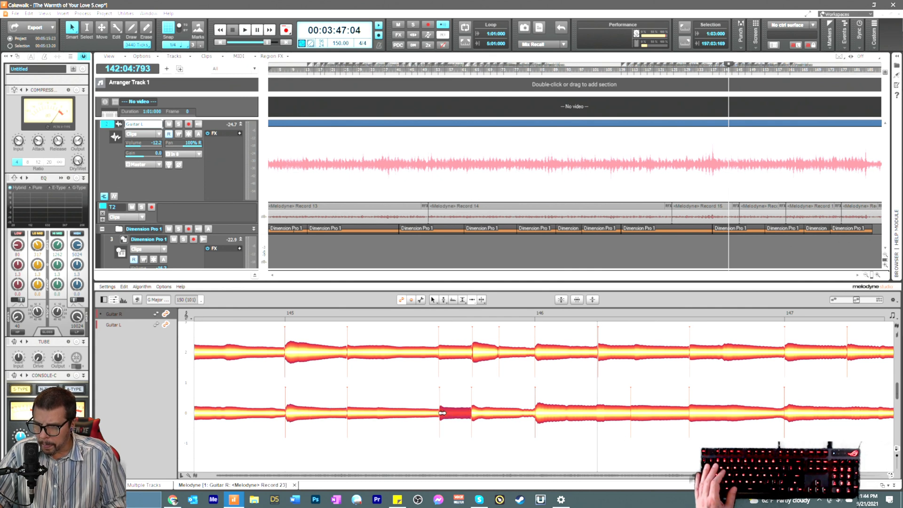
{"action": "left_click", "coordinate": [444, 355]}
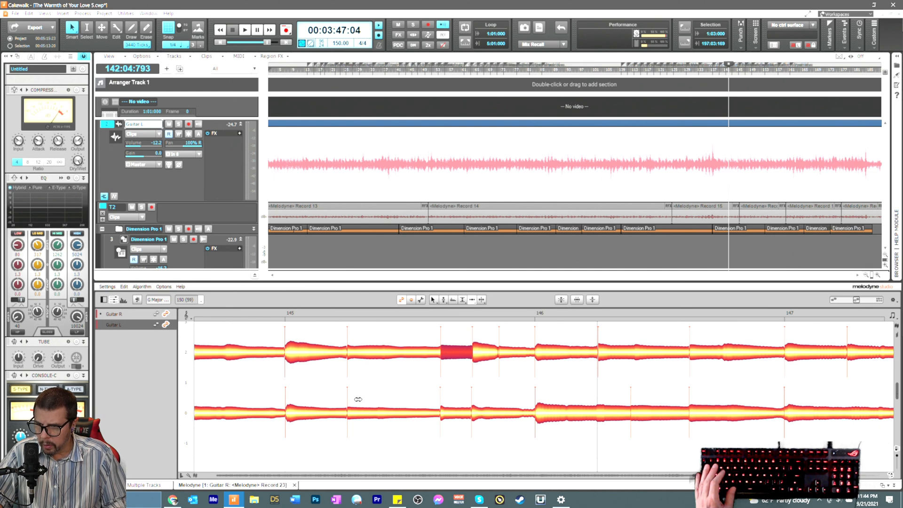
{"action": "key", "text": "space"}
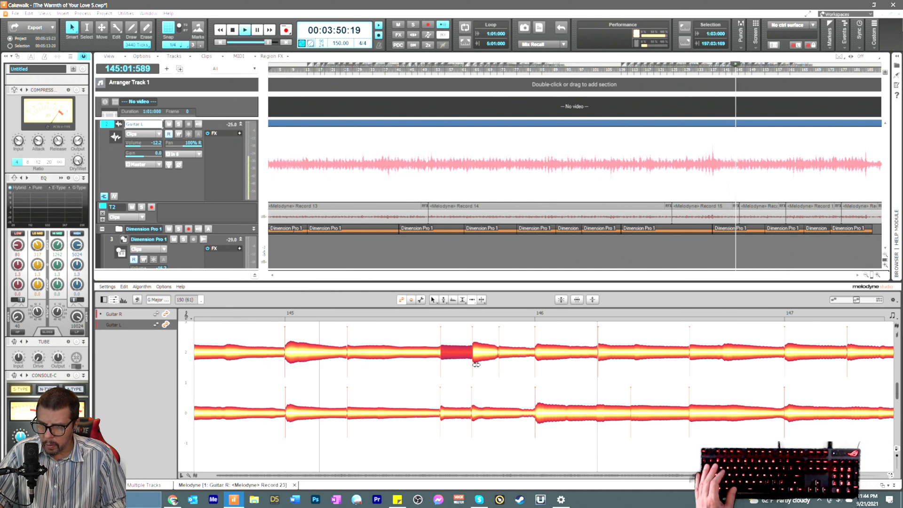
{"action": "left_click_drag", "start_coordinate": [501, 353], "coordinate": [506, 354]}
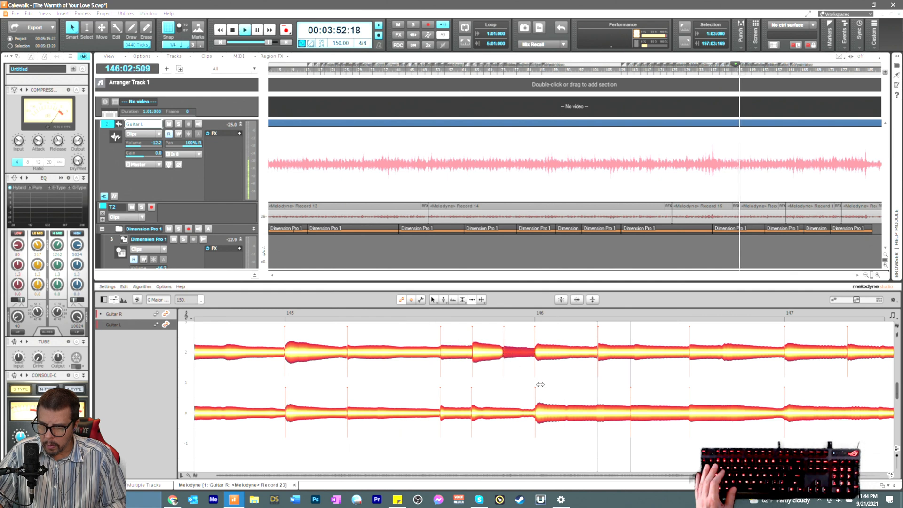
{"action": "key", "text": "space"}
{"action": "key", "text": "space"}
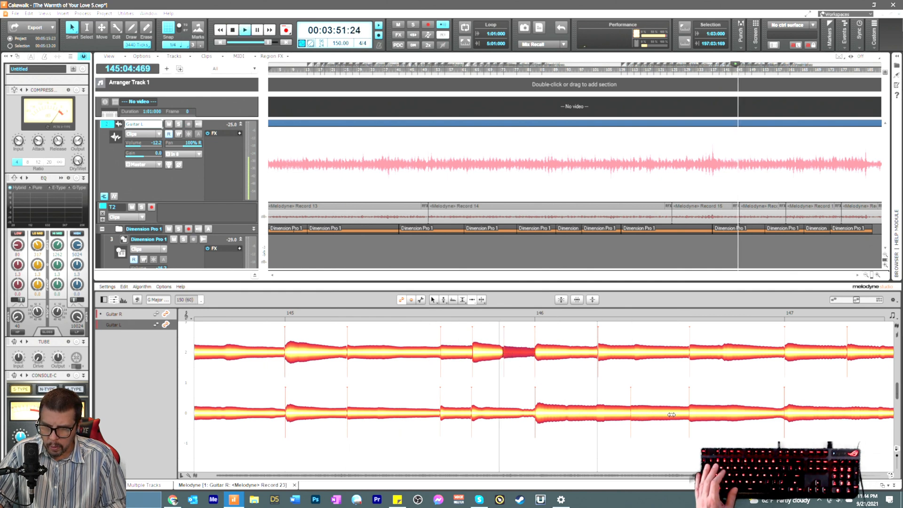
Step: Align Guitar R's and Guitar L's note starts after beat 3 of bar 146 with the Time Tool during playback
{"action": "left_click", "coordinate": [699, 412]}
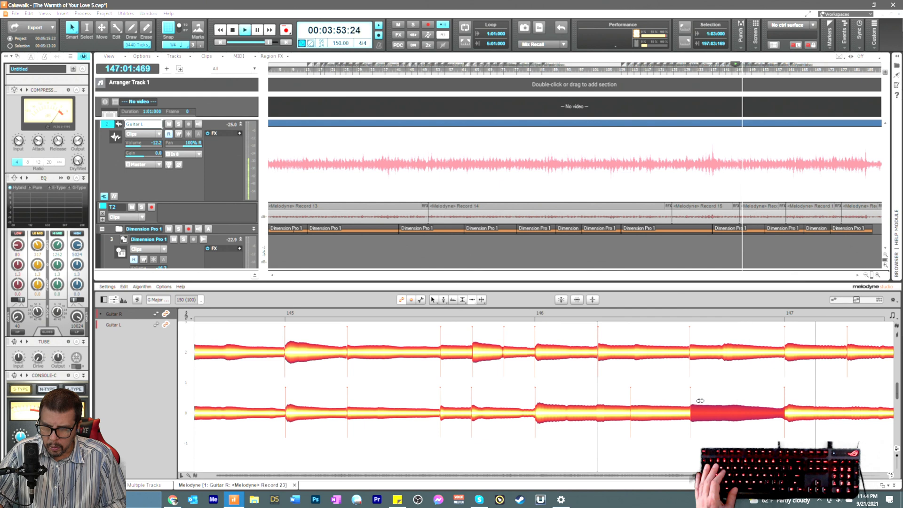
{"action": "key", "text": "space"}
{"action": "left_click", "coordinate": [707, 366]}
{"action": "key", "text": "space"}
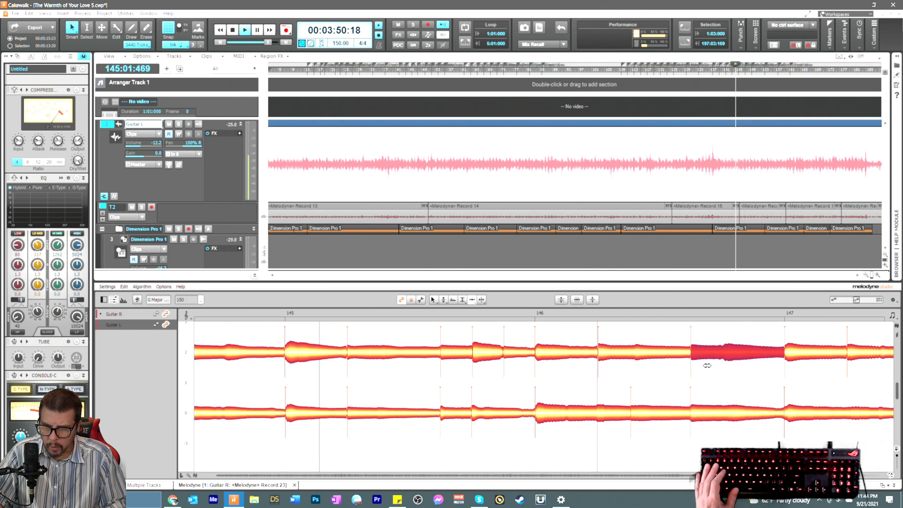
Step: Split Guitar L's note near beat 4 of bar 146 and change the separation type at the split
{"action": "right_click", "coordinate": [725, 370]}
{"action": "left_click", "coordinate": [735, 377]}
{"action": "key", "text": "space"}
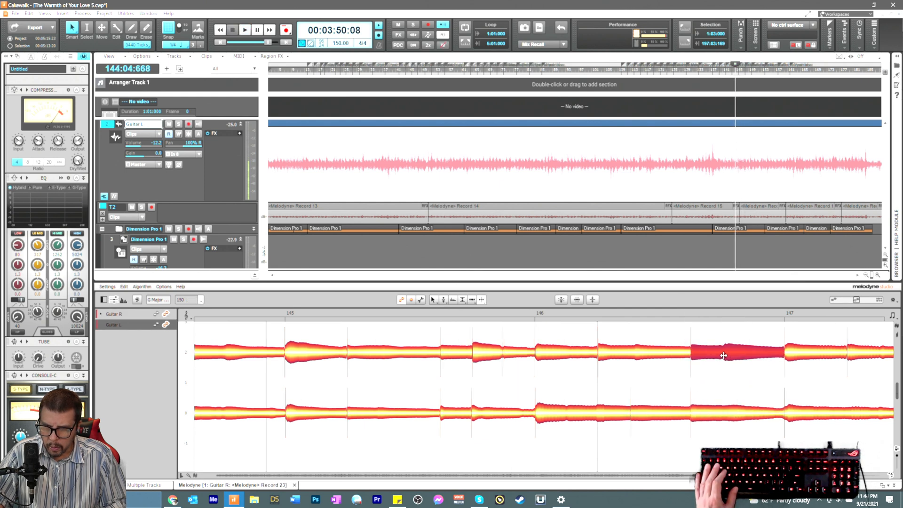
{"action": "left_click", "coordinate": [724, 355]}
{"action": "right_click", "coordinate": [725, 385]}
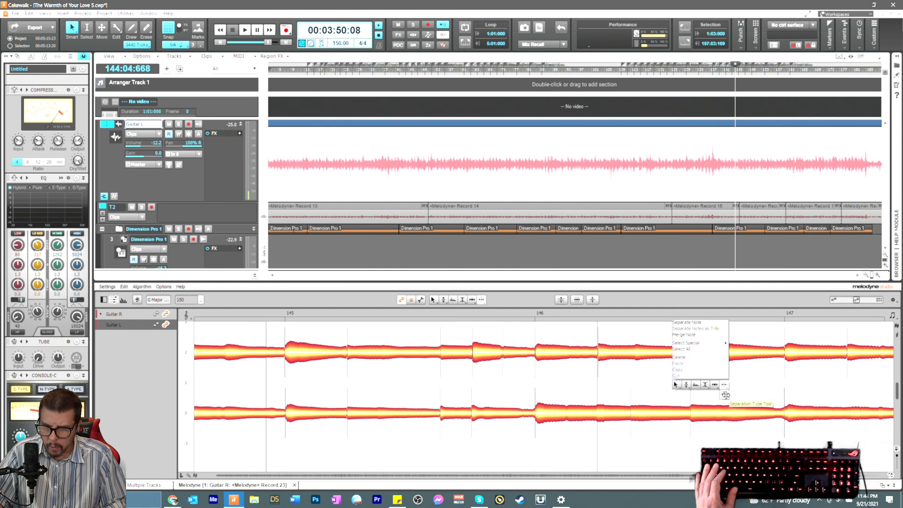
{"action": "left_click", "coordinate": [725, 395]}
{"action": "right_click", "coordinate": [726, 367]}
{"action": "left_click", "coordinate": [726, 368]}
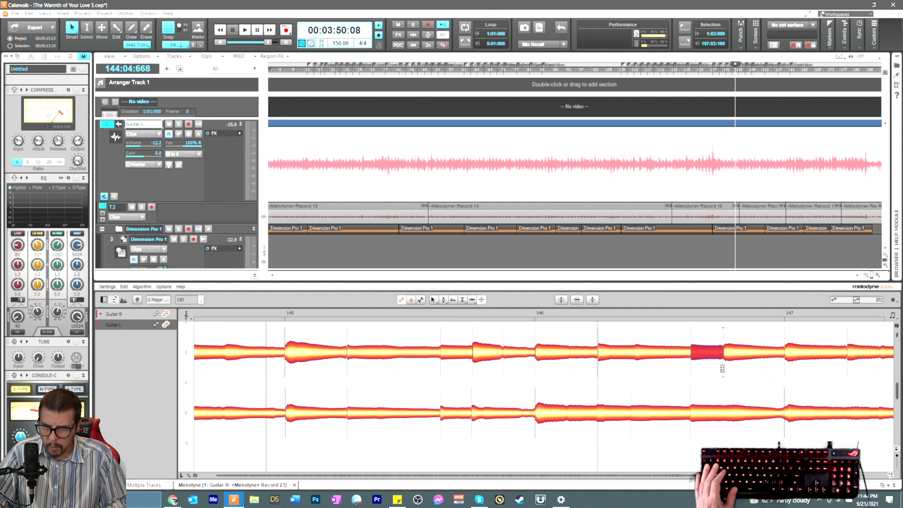
{"action": "double_click", "coordinate": [723, 369]}
Step: Fine-tune the new Guitar L note start at beat 4 of bar 146 with the Time Tool and play back the passage
{"action": "right_click", "coordinate": [711, 368]}
{"action": "left_click", "coordinate": [696, 363]}
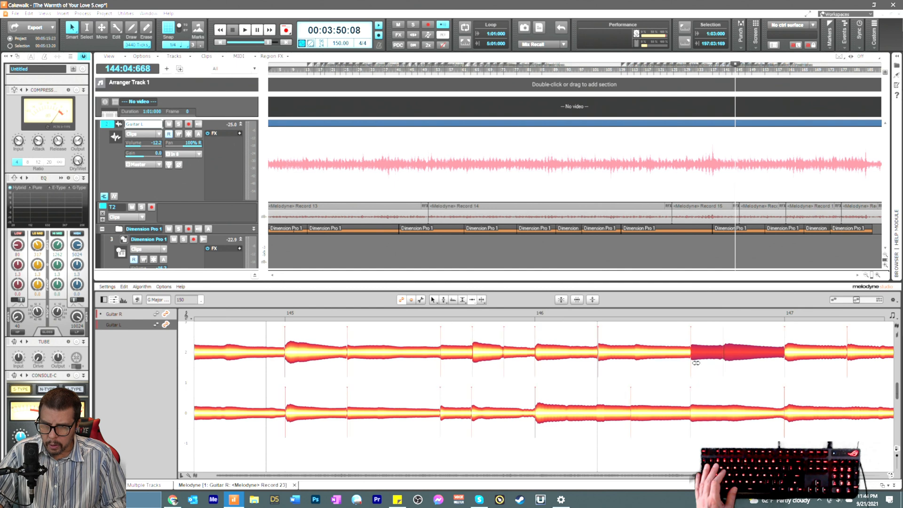
{"action": "left_click", "coordinate": [710, 367]}
{"action": "left_click", "coordinate": [737, 345]}
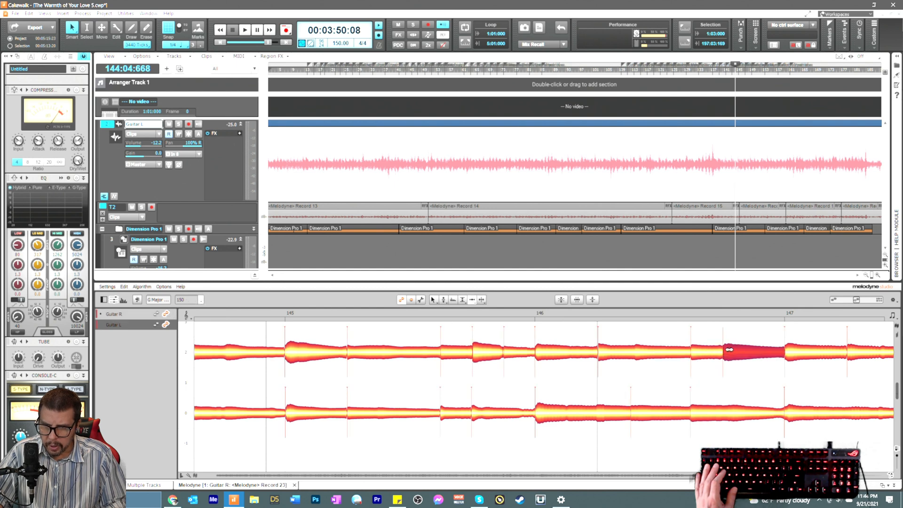
{"action": "key", "text": "space"}
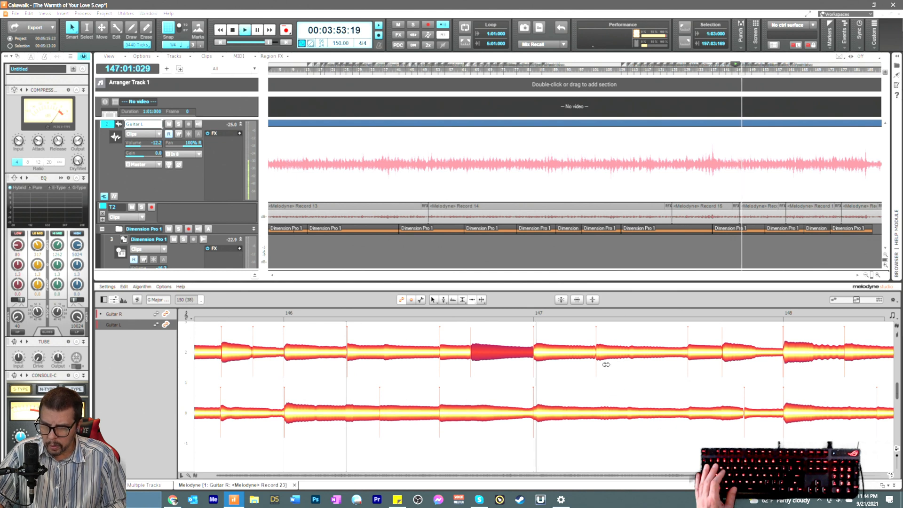
{"action": "key", "text": "space"}
Step: Nudge Guitar L's note start after beat 3 of bar 147, then split Guitar R's note there and change the separation type
{"action": "left_click", "coordinate": [692, 354]}
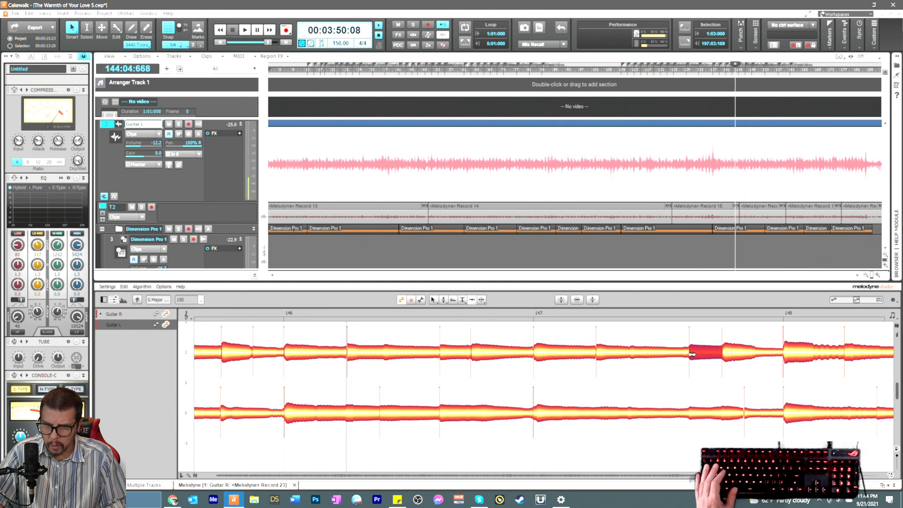
{"action": "right_click", "coordinate": [700, 430]}
{"action": "left_click", "coordinate": [687, 423]}
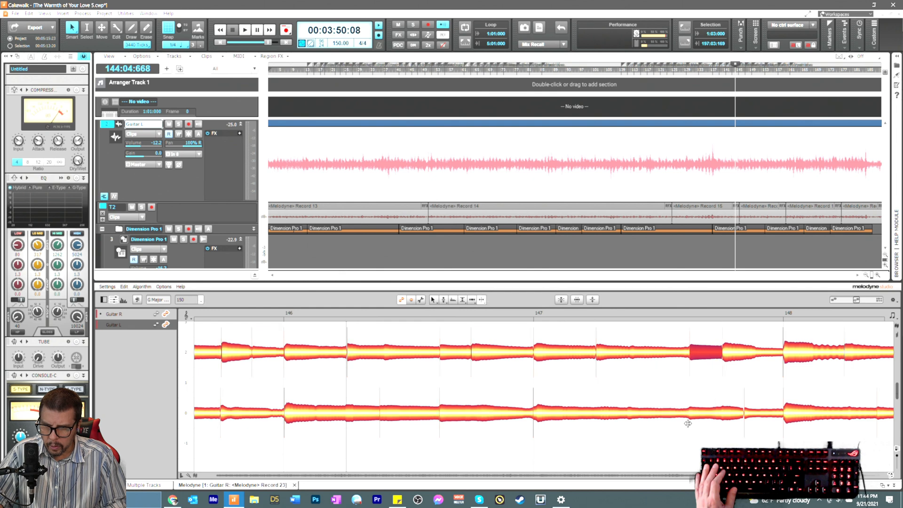
{"action": "left_click", "coordinate": [689, 416]}
{"action": "right_click", "coordinate": [694, 433]}
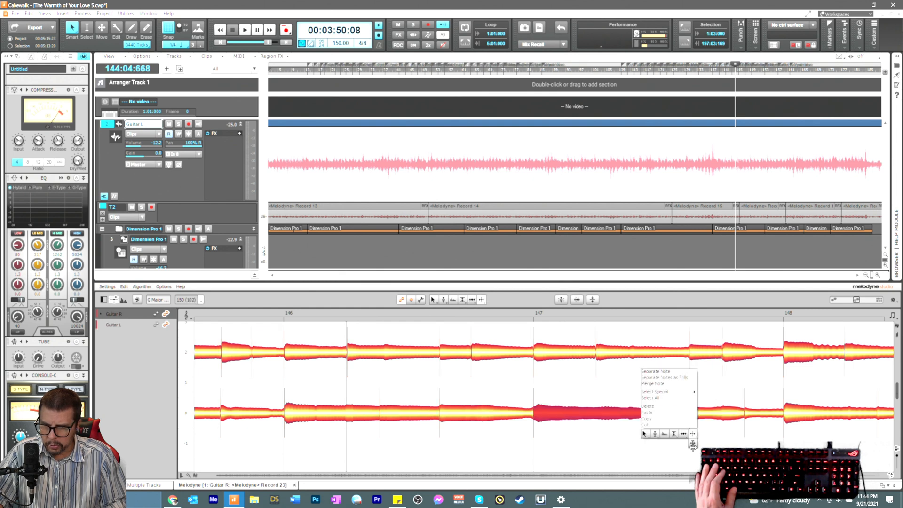
{"action": "left_click", "coordinate": [689, 432]}
Step: Adjust Guitar R's new note start after beat 3 and Guitar L's start at beat 4 of bar 147 with the Time Tool
{"action": "right_click", "coordinate": [669, 428]}
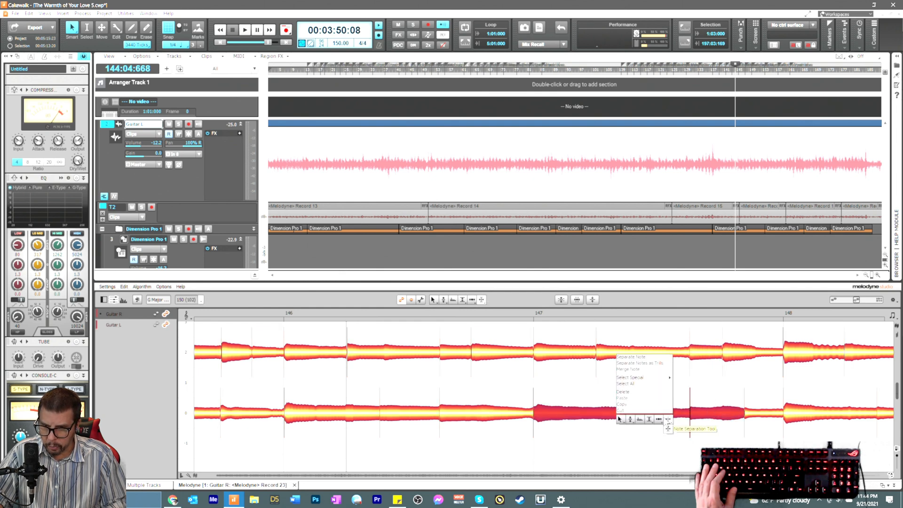
{"action": "left_click", "coordinate": [670, 427]}
{"action": "left_click", "coordinate": [695, 414]}
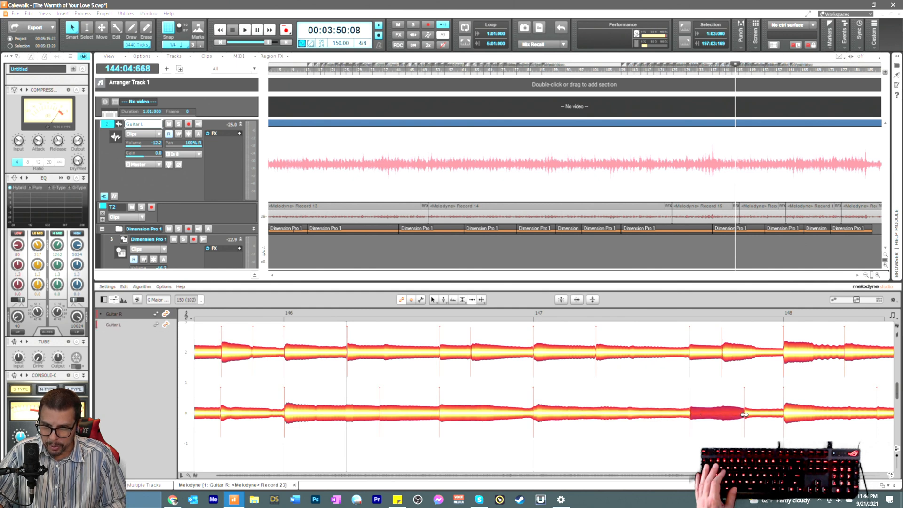
{"action": "left_click", "coordinate": [727, 359]}
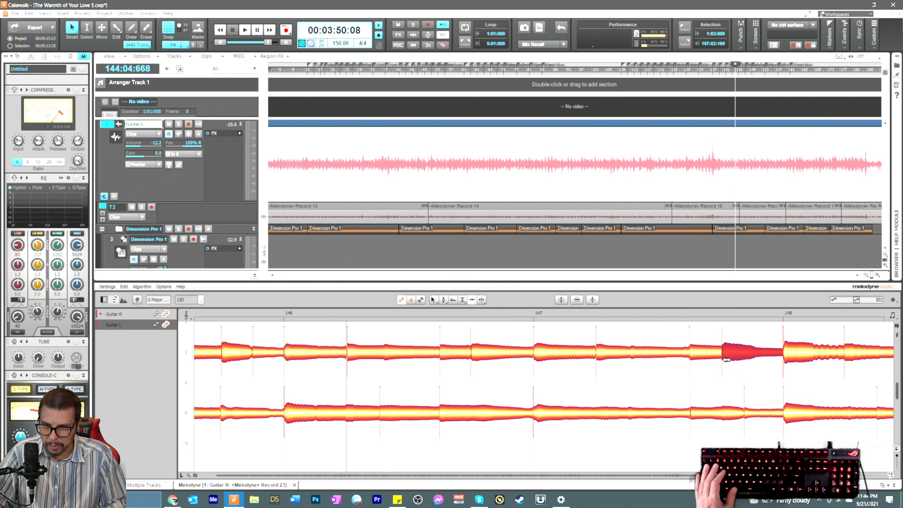
Step: Split Guitar R's note near beat 4 of bar 147 and change the separation type at the split
{"action": "left_click", "coordinate": [750, 415]}
{"action": "right_click", "coordinate": [750, 415]}
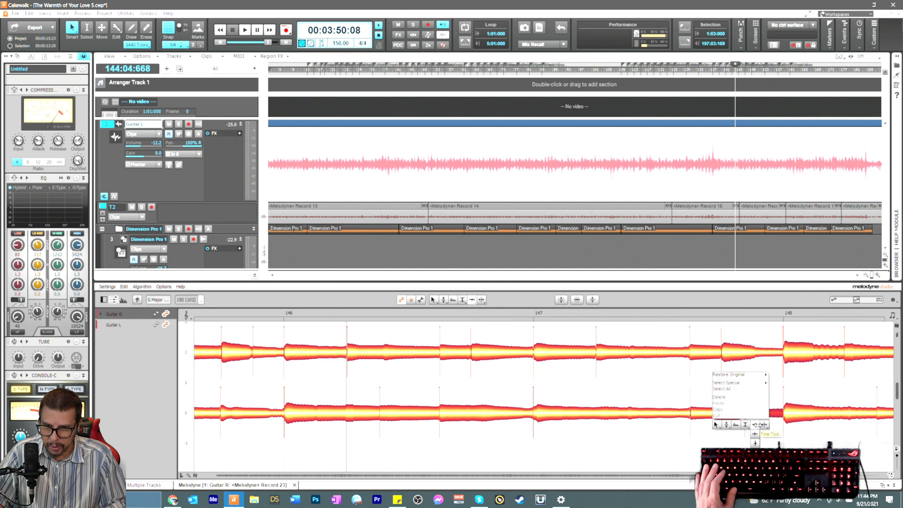
{"action": "left_click", "coordinate": [723, 415]}
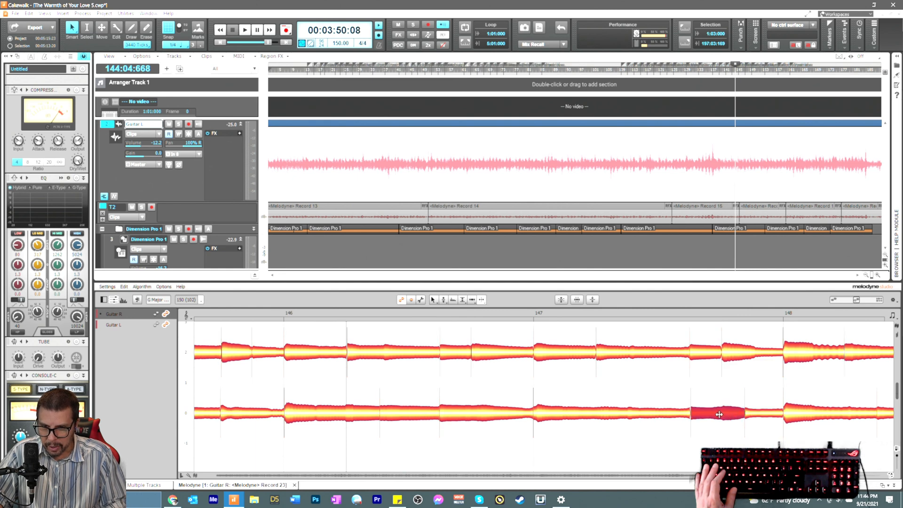
{"action": "right_click", "coordinate": [723, 422]}
{"action": "left_click", "coordinate": [721, 426]}
Step: Adjust Guitar R's note starts at and after beat 4 of bar 147 with the Time Tool and play back from just before the bar
{"action": "right_click", "coordinate": [720, 426]}
{"action": "left_click", "coordinate": [711, 419]}
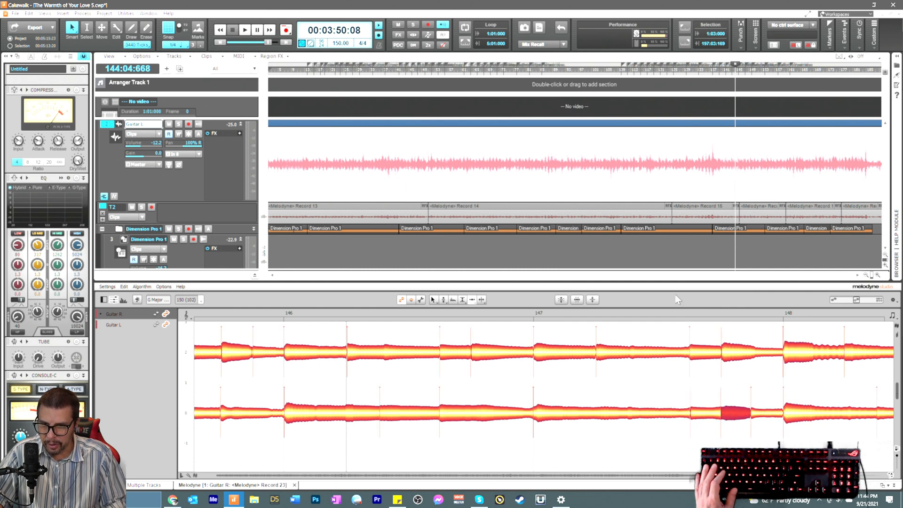
{"action": "left_click", "coordinate": [515, 314]}
{"action": "key", "text": "space"}
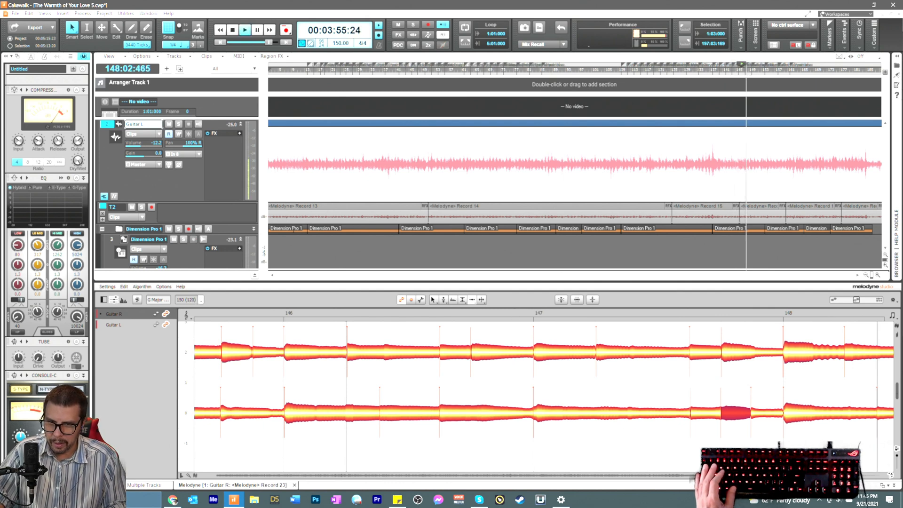
{"action": "key", "text": "space"}
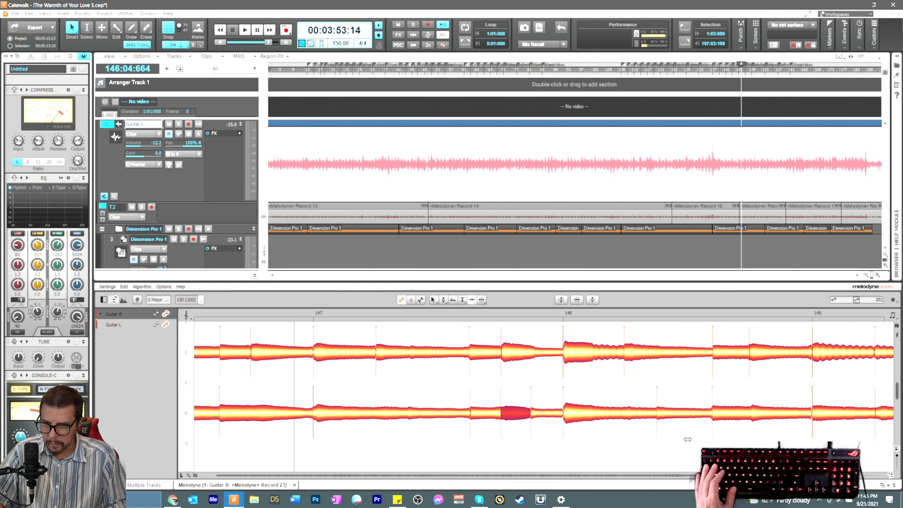
Step: Move both guitars' note starts after beat 3 of bar 148 slightly later and nudge Guitar L's start at beat 4
{"action": "left_click", "coordinate": [716, 416]}
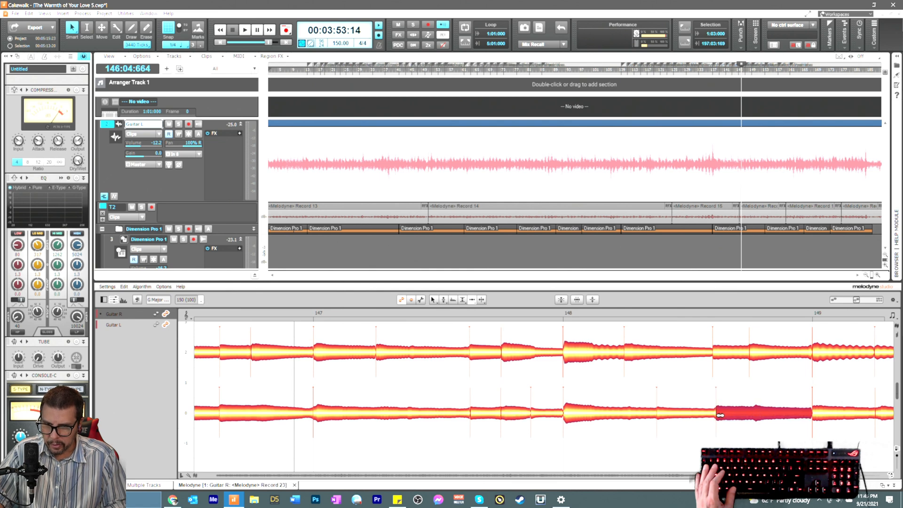
{"action": "left_click_drag", "start_coordinate": [717, 354], "coordinate": [723, 356]}
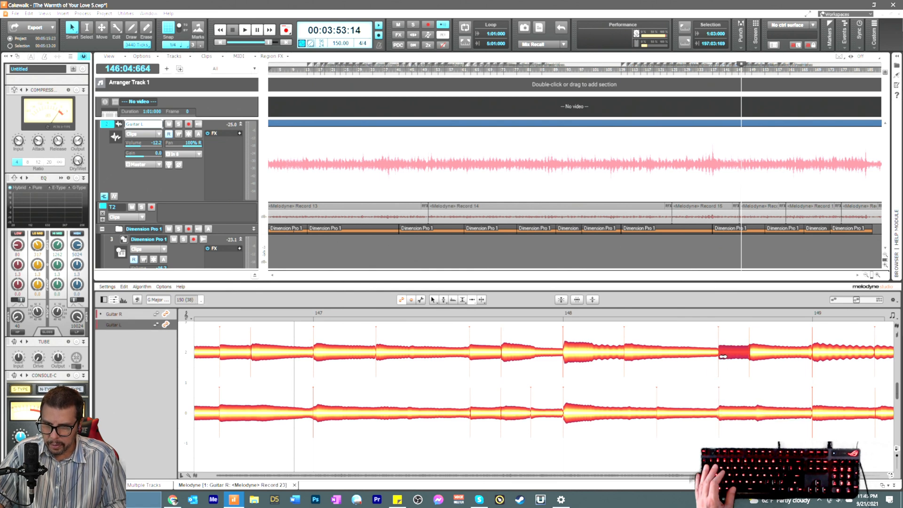
{"action": "left_click", "coordinate": [752, 354]}
Step: Split Guitar R's note near beat 4 of bar 148 with the Note Separation Tool
{"action": "right_click", "coordinate": [755, 391]}
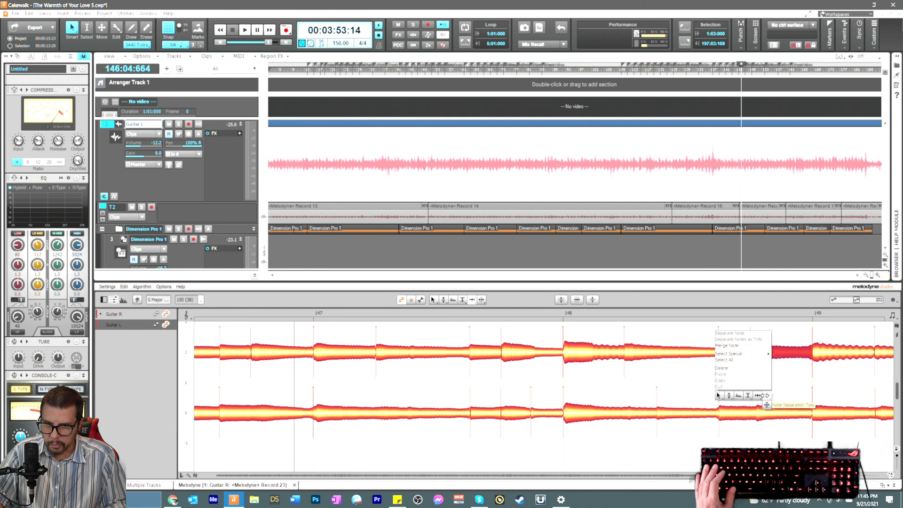
{"action": "left_click", "coordinate": [762, 400]}
{"action": "left_click", "coordinate": [755, 410]}
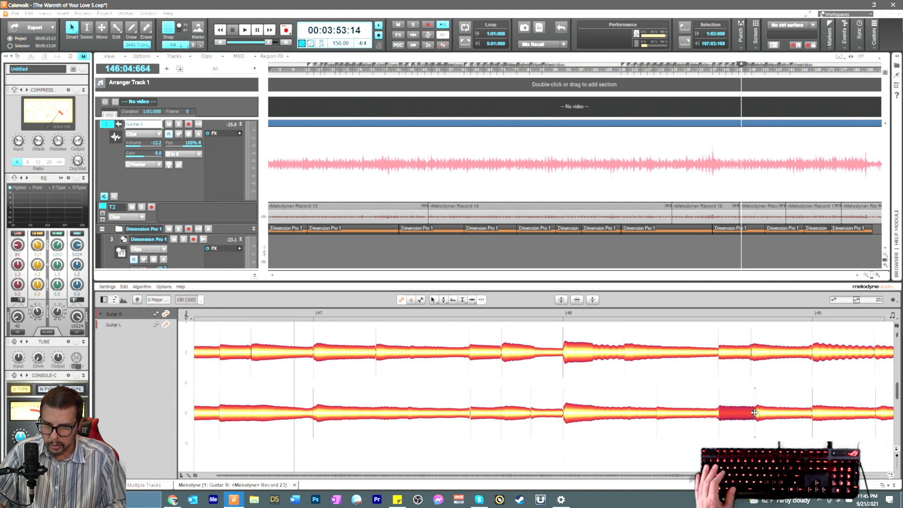
Step: Change the separation type at Guitar R's split near beat 4 of bar 148, and nudge that note's start and Guitar L's beat 2 start
{"action": "right_click", "coordinate": [754, 412]}
{"action": "left_click", "coordinate": [749, 397]}
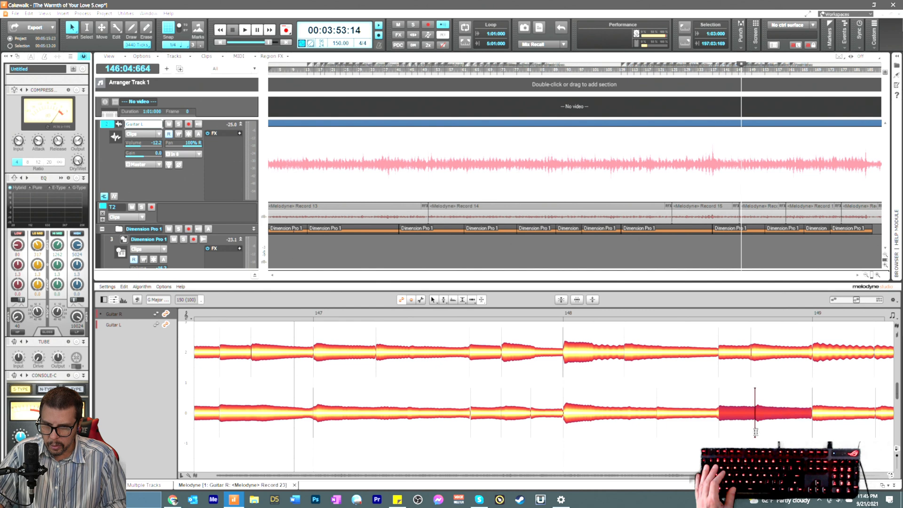
{"action": "right_click", "coordinate": [745, 429]}
{"action": "left_click", "coordinate": [735, 423]}
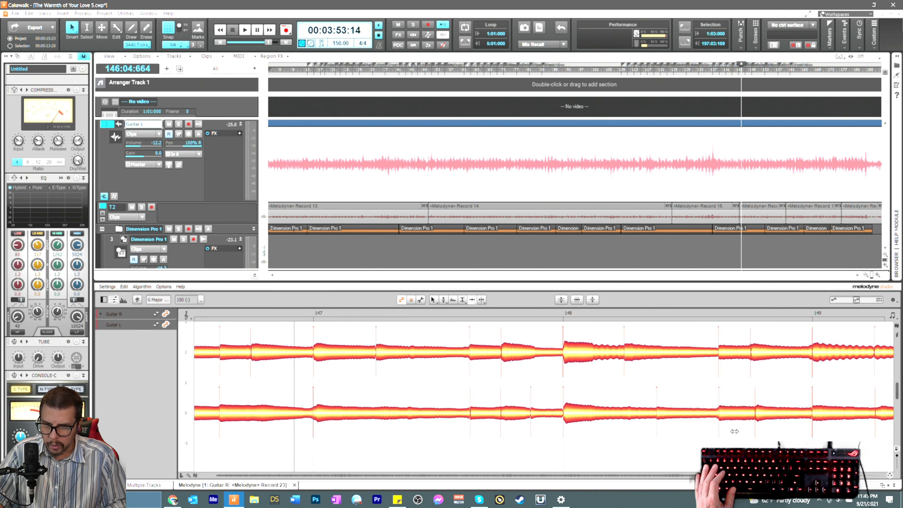
{"action": "left_click", "coordinate": [762, 414]}
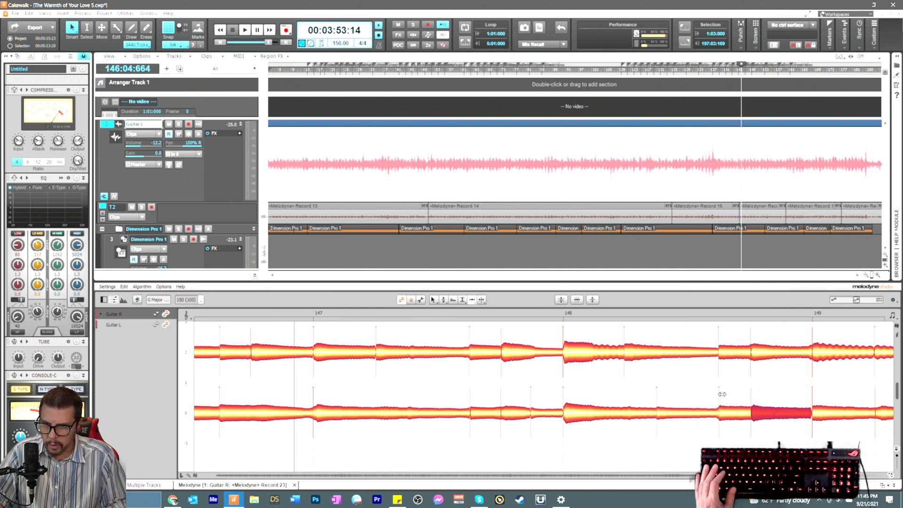
{"action": "left_click", "coordinate": [626, 358]}
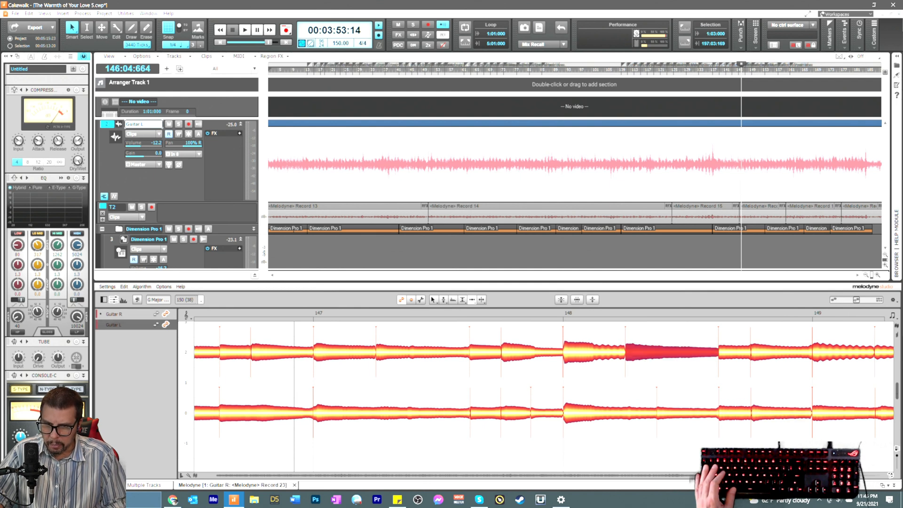
Step: Move Guitar R's note start after beat 3 of bar 149 slightly earlier, and split Guitar L's note there with a changed separation type
{"action": "scroll", "coordinate": [685, 370], "scroll_direction": "right", "scroll_amount": 5}
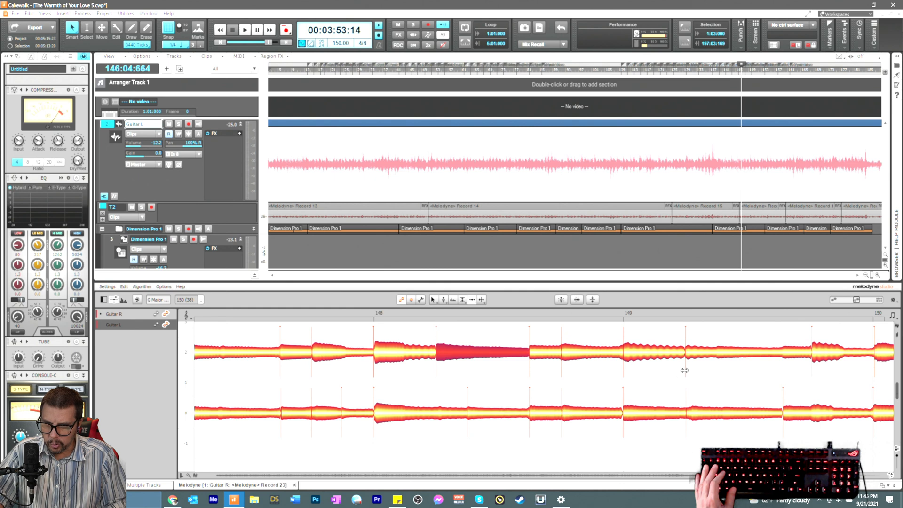
{"action": "left_click", "coordinate": [784, 410]}
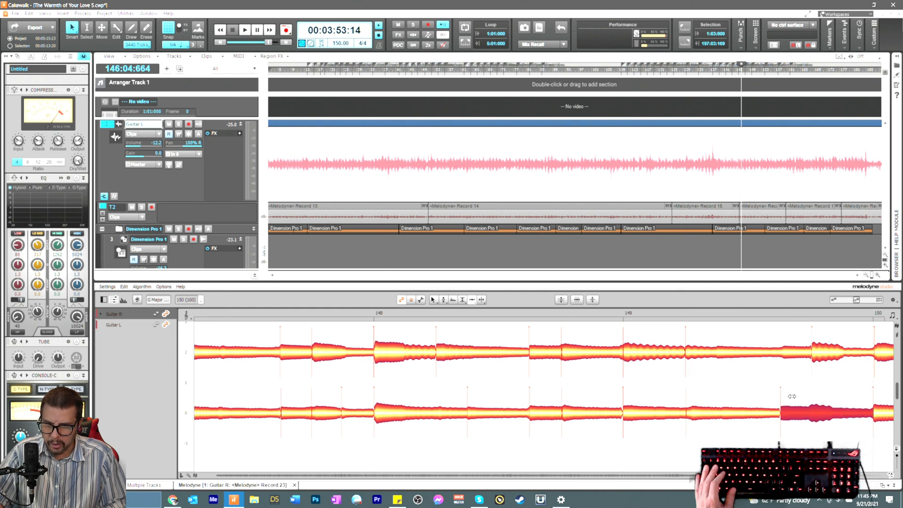
{"action": "left_click", "coordinate": [783, 354]}
{"action": "right_click", "coordinate": [783, 371]}
{"action": "left_click", "coordinate": [782, 380]}
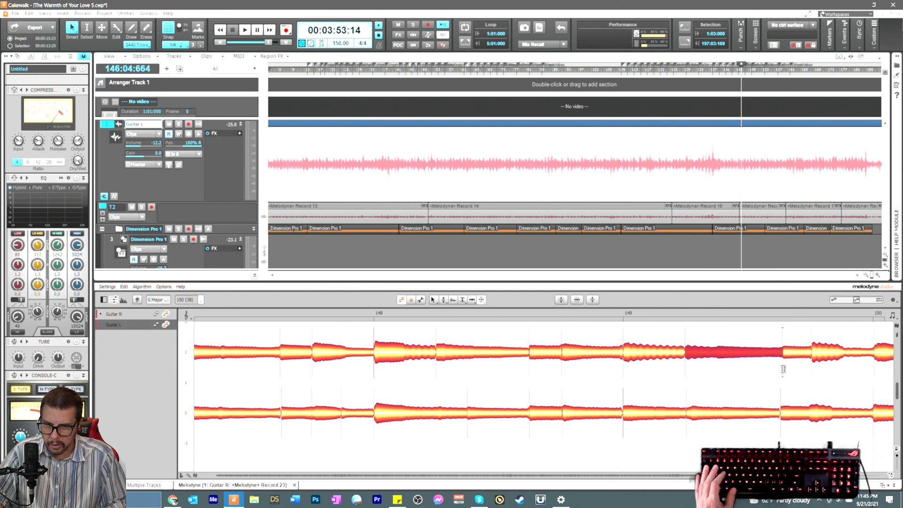
{"action": "double_click", "coordinate": [783, 369]}
Step: Move the start of Guitar L's newly split note after beat 3 of bar 149 slightly earlier with the Time Tool
{"action": "right_click", "coordinate": [773, 359]}
{"action": "left_click", "coordinate": [764, 359]}
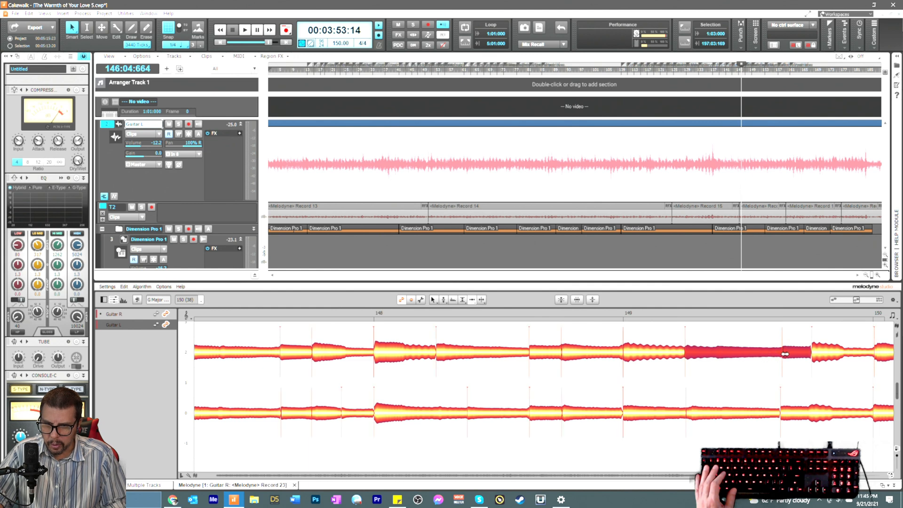
{"action": "left_click", "coordinate": [768, 370]}
{"action": "left_click_drag", "start_coordinate": [788, 355], "coordinate": [785, 356]}
Step: Split Guitar R's note near beat 4 of bar 149 and move the new note's start slightly later to match Guitar L
{"action": "right_click", "coordinate": [818, 432]}
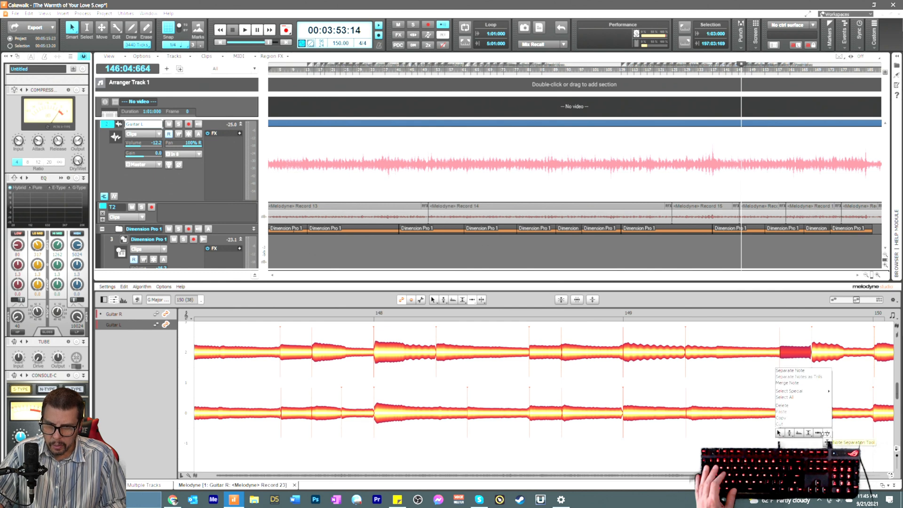
{"action": "left_click", "coordinate": [827, 432]}
{"action": "left_click", "coordinate": [809, 418]}
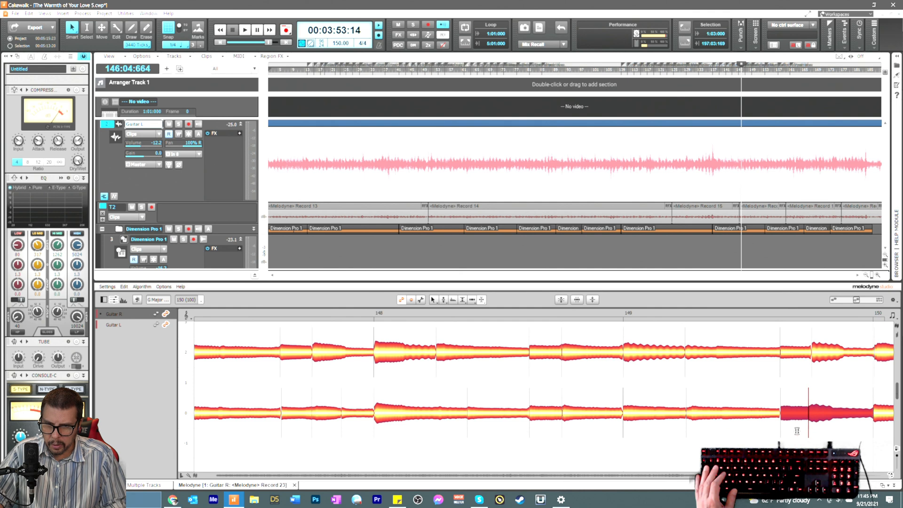
{"action": "right_click", "coordinate": [797, 431]}
{"action": "left_click", "coordinate": [787, 424]}
{"action": "left_click", "coordinate": [801, 439]}
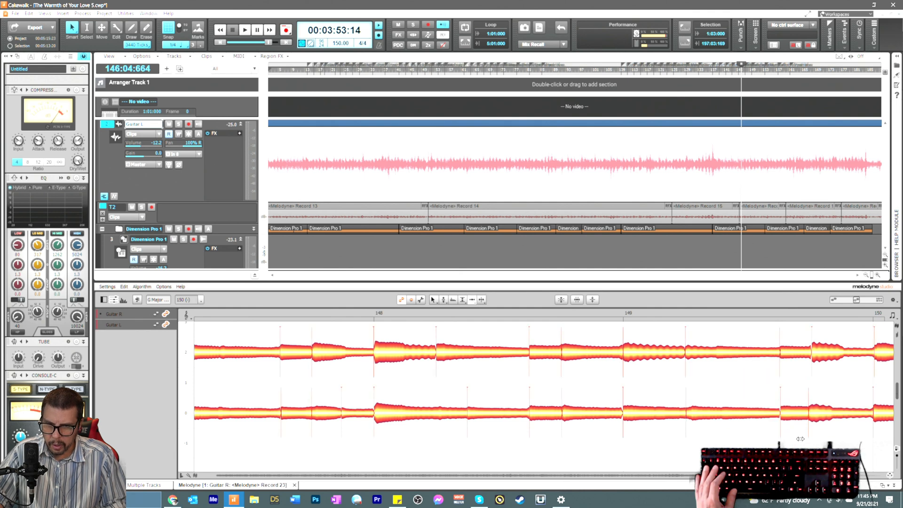
{"action": "left_click", "coordinate": [815, 418]}
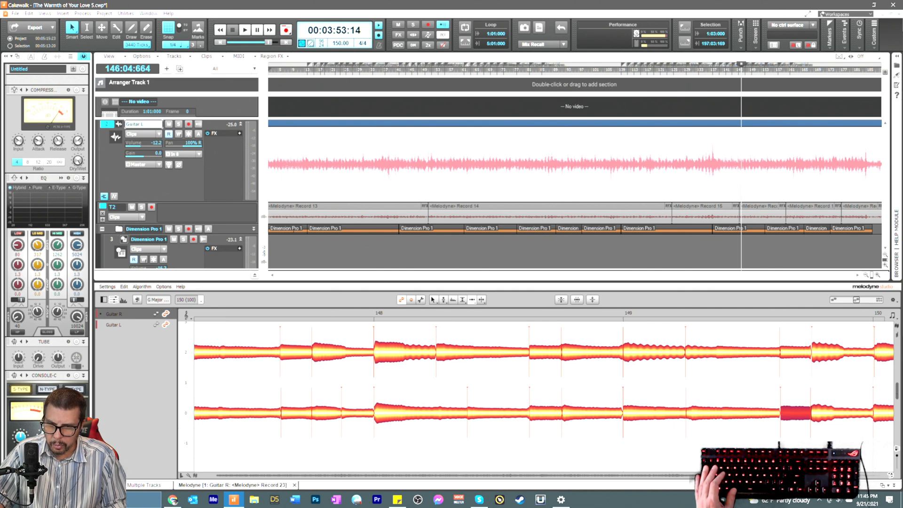
Step: Nudge Guitar L's note starts at beats 1 and 2 of bar 150 slightly earlier
{"action": "scroll", "coordinate": [782, 439], "scroll_direction": "right", "scroll_amount": 3}
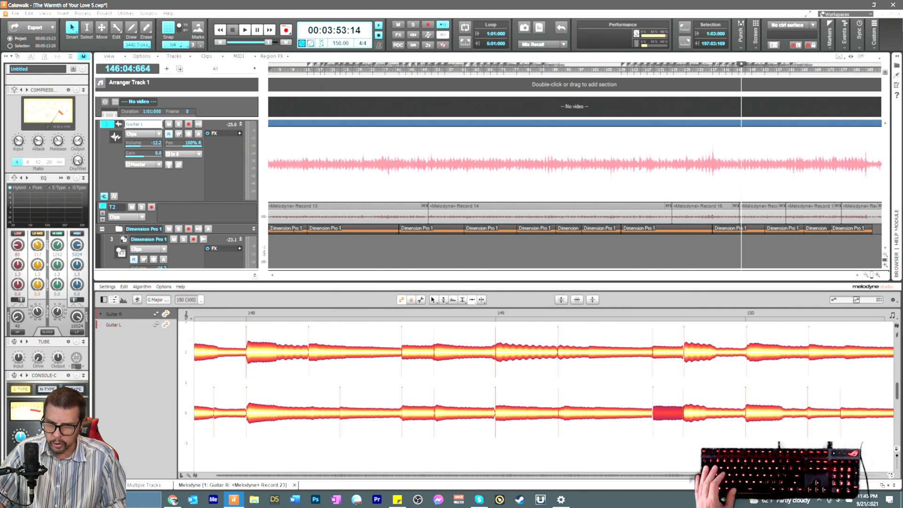
{"action": "left_click", "coordinate": [750, 357]}
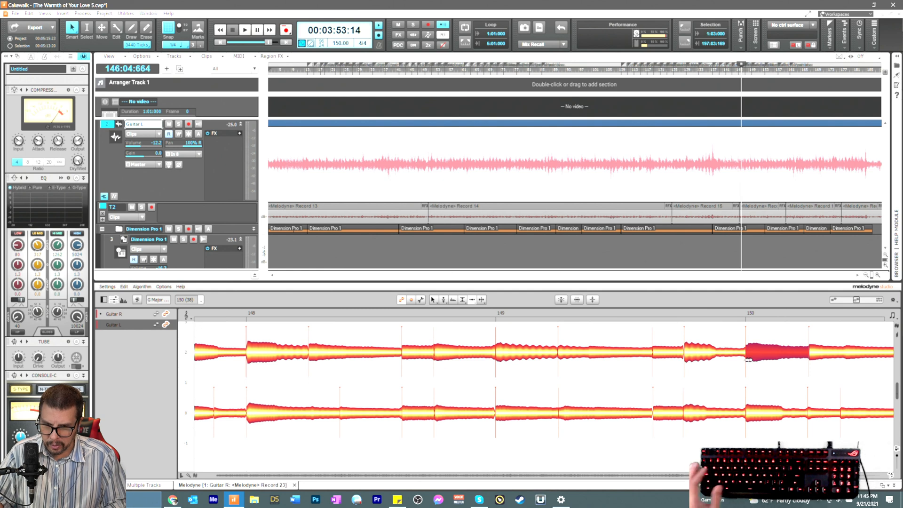
{"action": "left_click", "coordinate": [812, 356]}
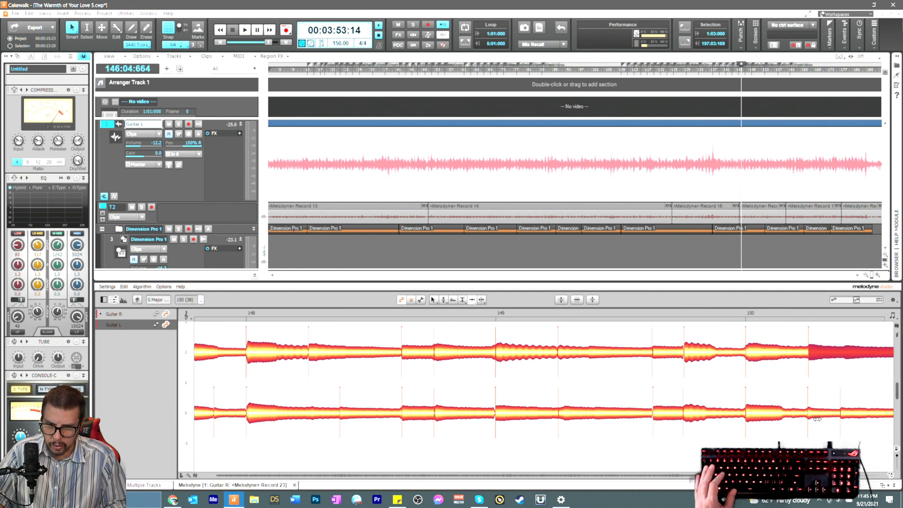
Step: Align the note starts of Guitar L and Guitar R after beat 3 of bar 150
{"action": "scroll", "coordinate": [544, 397], "scroll_direction": "right", "scroll_amount": 2}
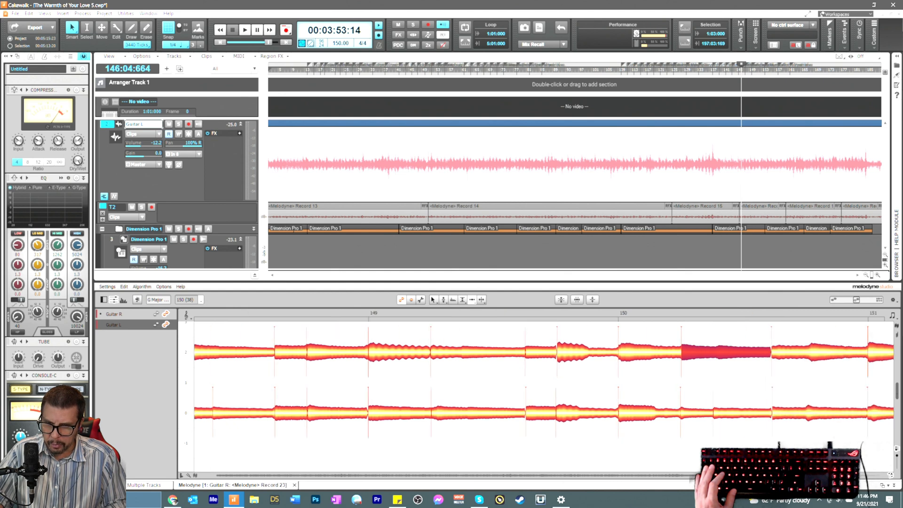
{"action": "left_click", "coordinate": [659, 355]}
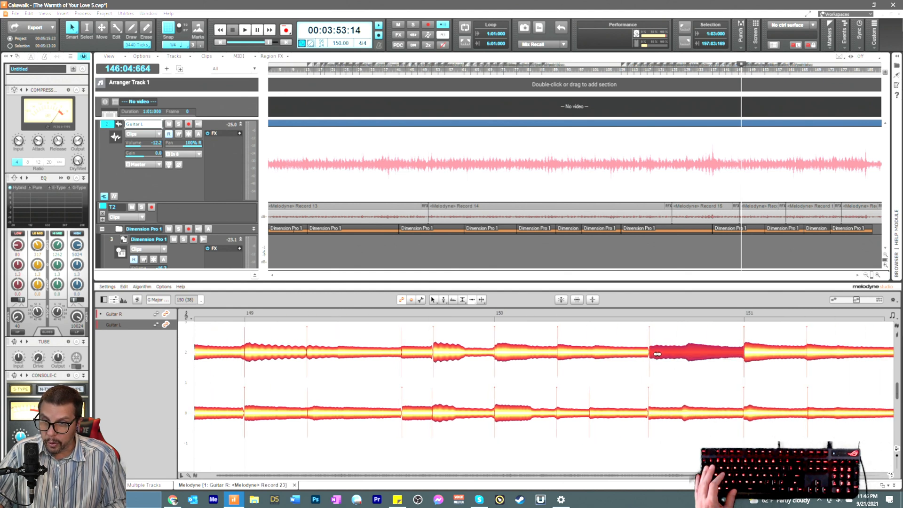
{"action": "left_click", "coordinate": [657, 412]}
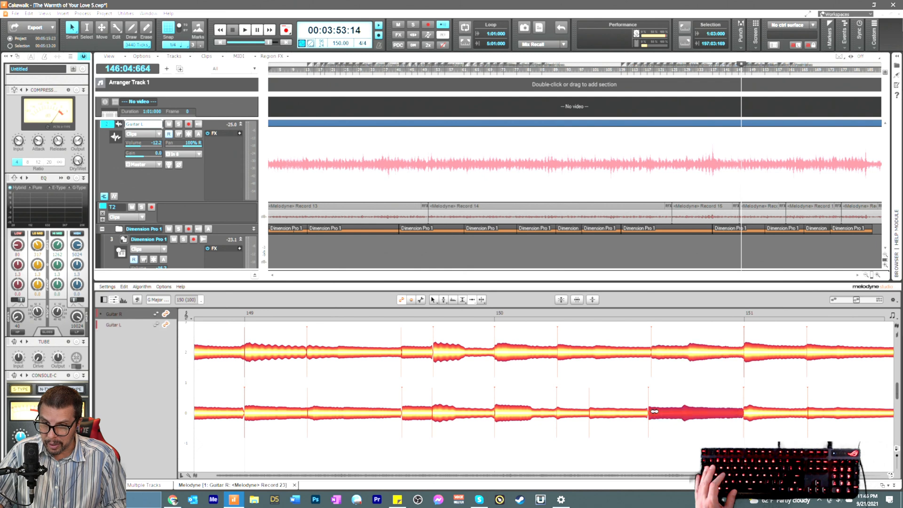
Step: Split both guitars' notes near beat 4 of bar 150 and change the separation type at Guitar L's split
{"action": "right_click", "coordinate": [674, 425]}
{"action": "left_click", "coordinate": [696, 429]}
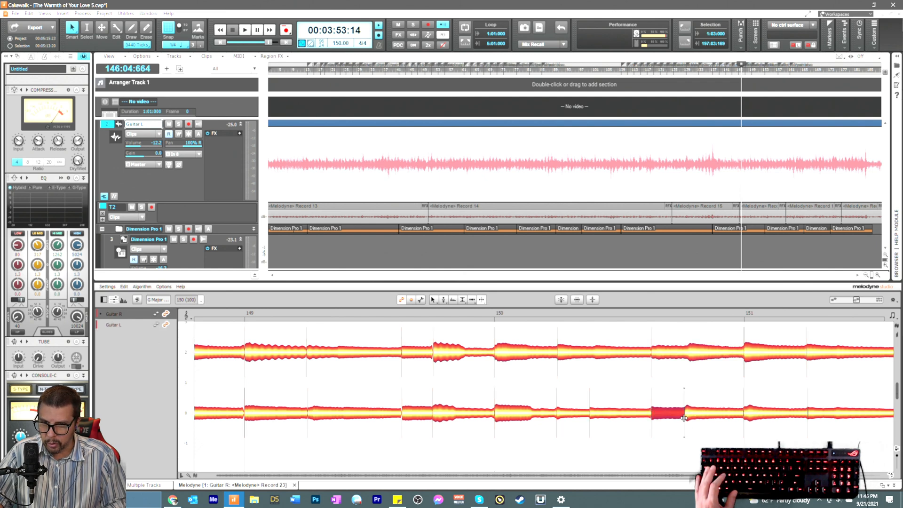
{"action": "left_click", "coordinate": [687, 354]}
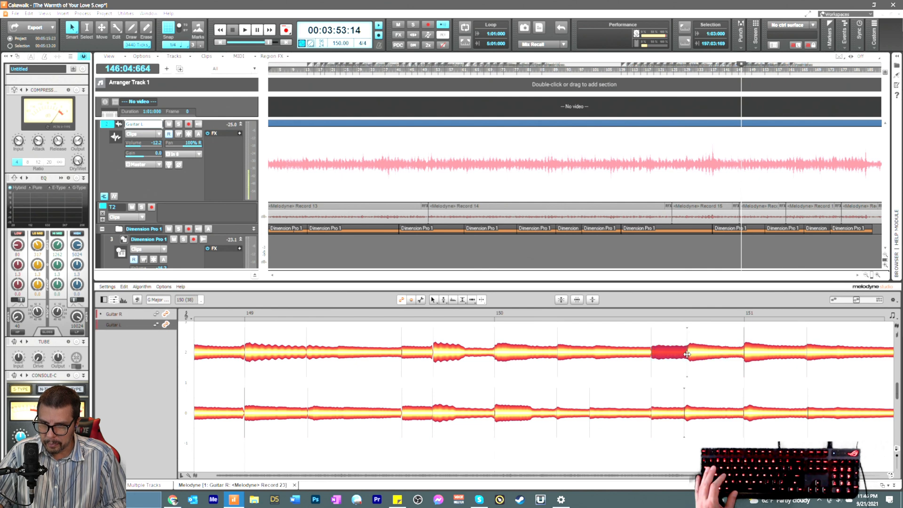
{"action": "right_click", "coordinate": [686, 355]}
{"action": "left_click", "coordinate": [687, 389]}
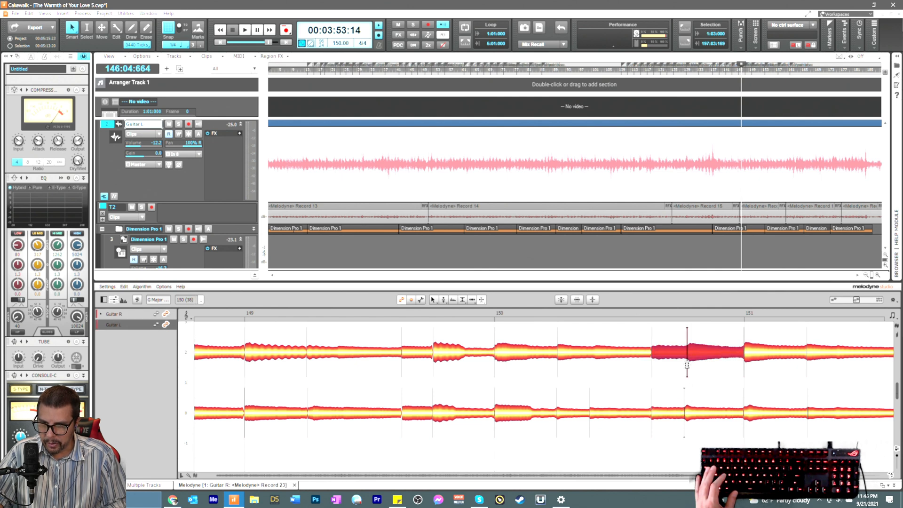
Step: Move both guitars' note starts at beat 4 of bar 150 slightly earlier with the Time Tool and nudge Guitar L's start at bar 151
{"action": "right_click", "coordinate": [663, 363]}
{"action": "left_click", "coordinate": [664, 364]}
{"action": "left_click", "coordinate": [666, 367]}
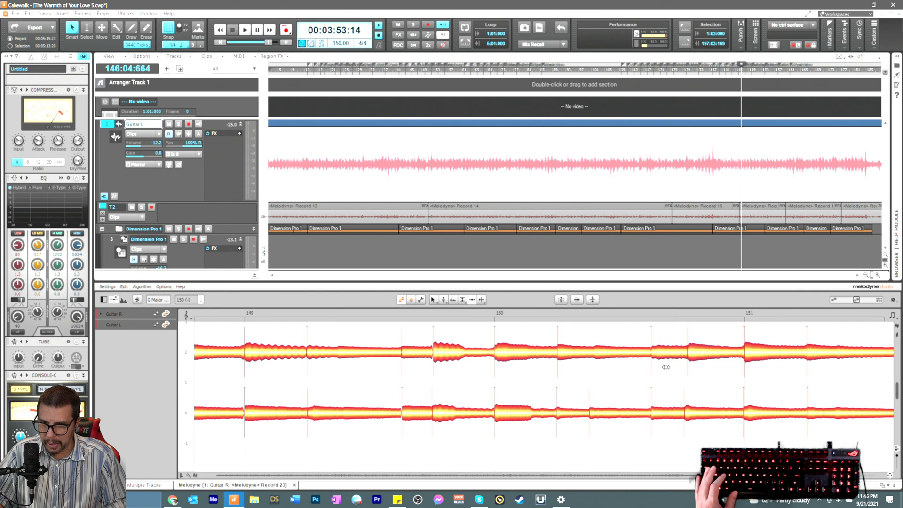
{"action": "left_click_drag", "start_coordinate": [691, 355], "coordinate": [686, 354]}
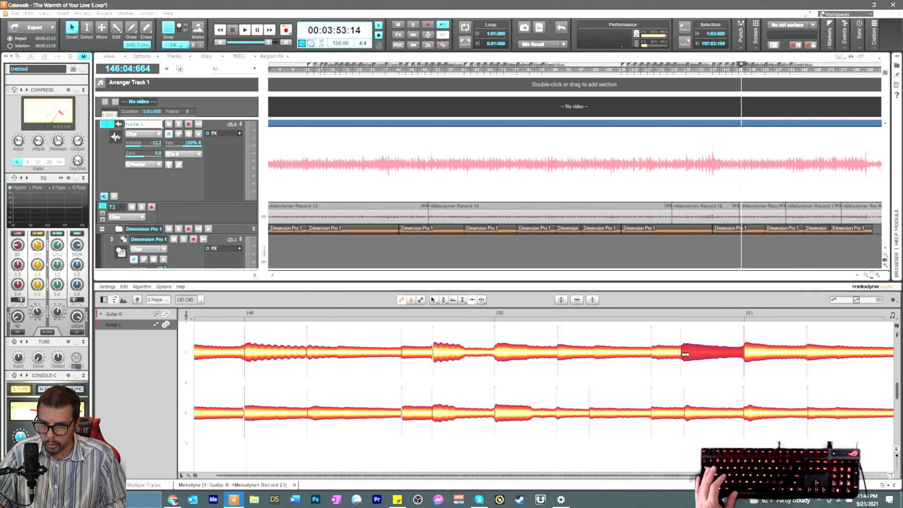
{"action": "left_click", "coordinate": [689, 410]}
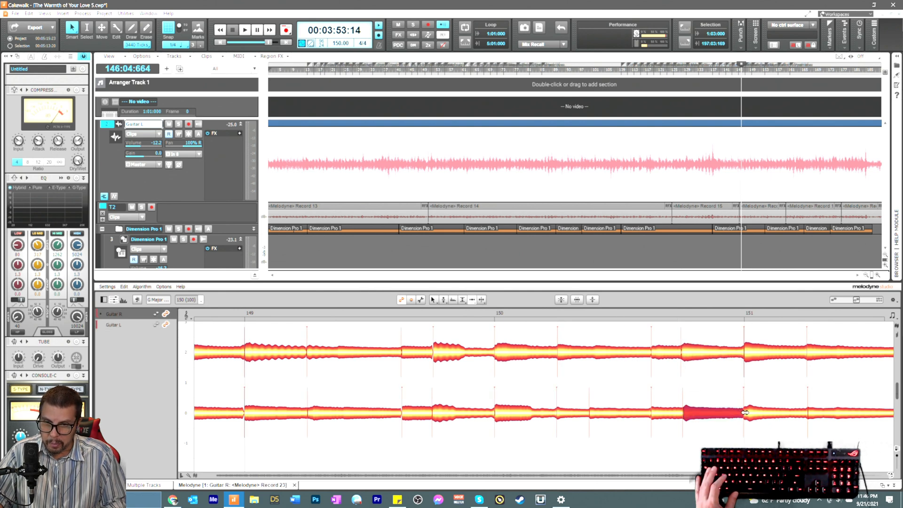
{"action": "left_click", "coordinate": [749, 358]}
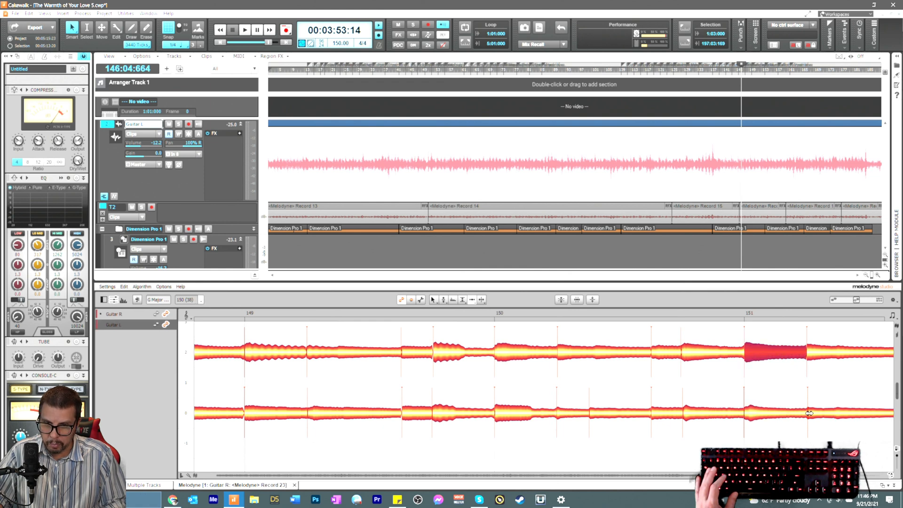
Step: Nudge Guitar L's note starts after beat 3 of bar 151 and in bar 152, and align Guitar R's start after beat 3 of bar 152
{"action": "scroll", "coordinate": [809, 413], "scroll_direction": "right", "scroll_amount": 5}
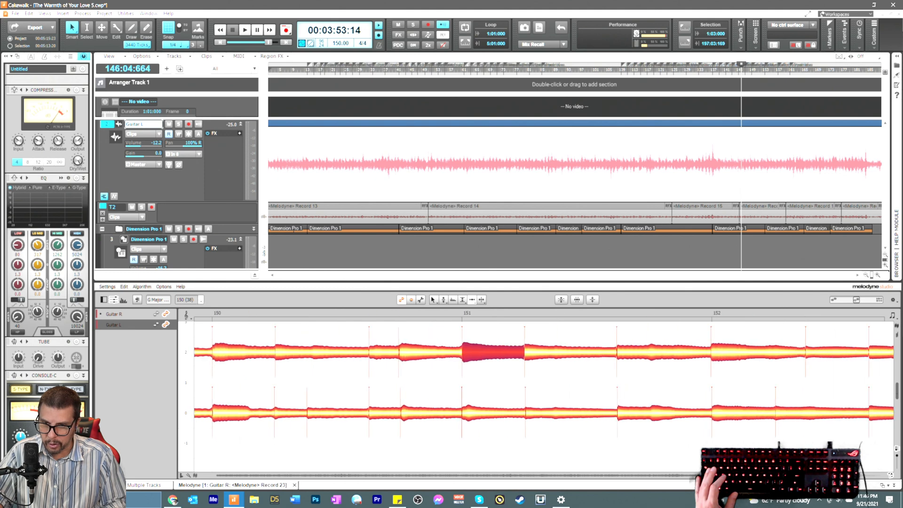
{"action": "left_click", "coordinate": [622, 354]}
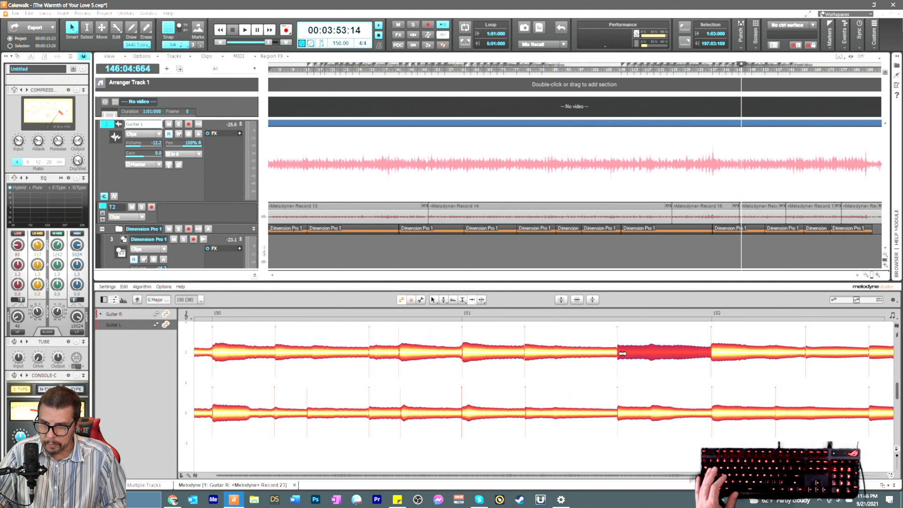
{"action": "left_click", "coordinate": [713, 355]}
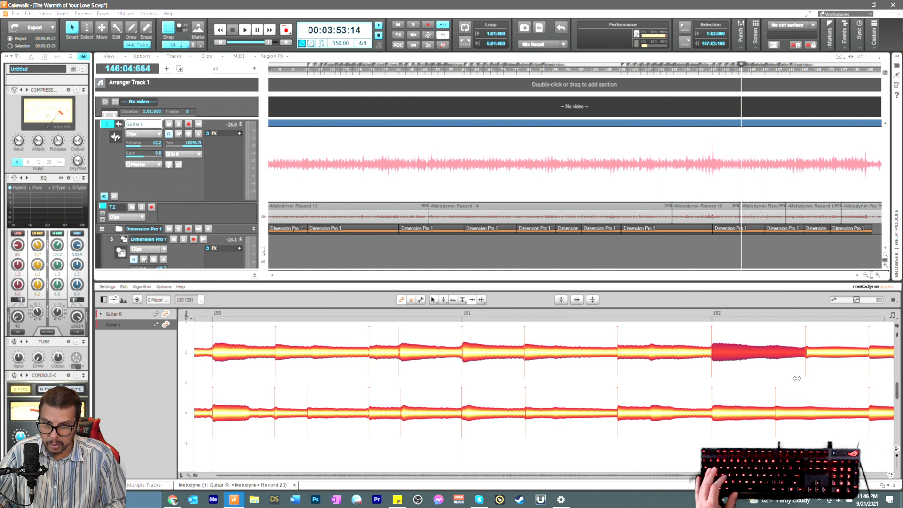
{"action": "left_click", "coordinate": [871, 352]}
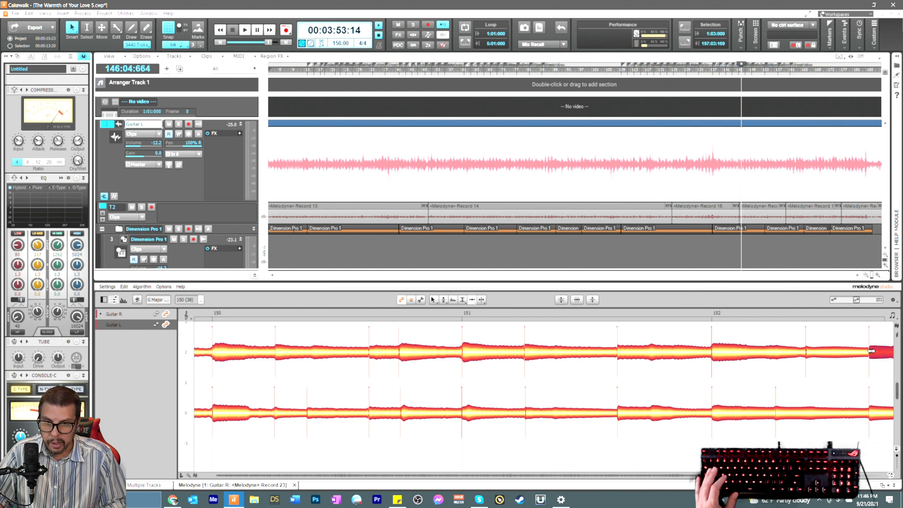
{"action": "left_click", "coordinate": [874, 410]}
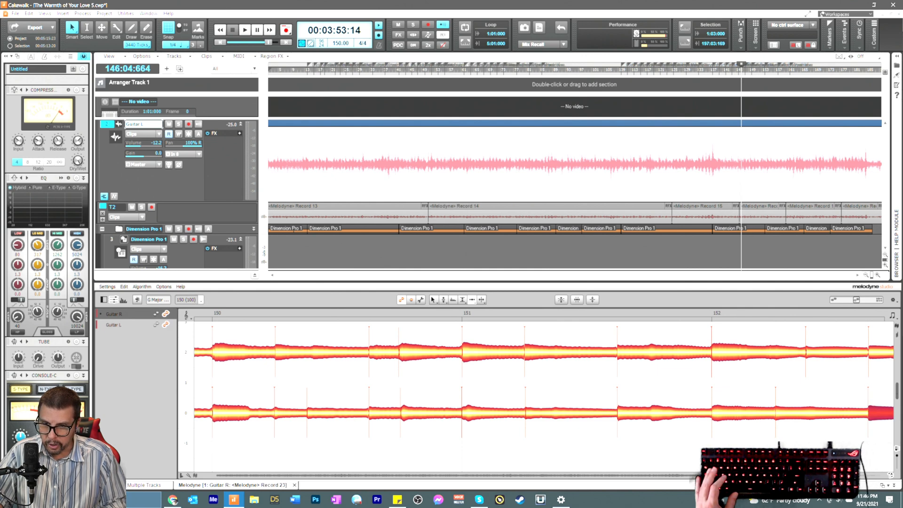
Step: Split Guitar R's note near beat 4 of bar 151 and change the separation type at the split
{"action": "right_click", "coordinate": [649, 434]}
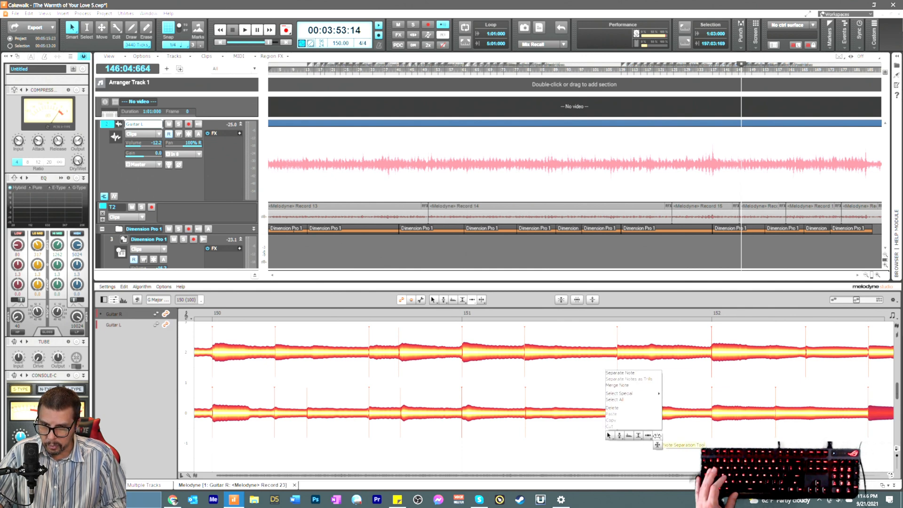
{"action": "left_click", "coordinate": [657, 436]}
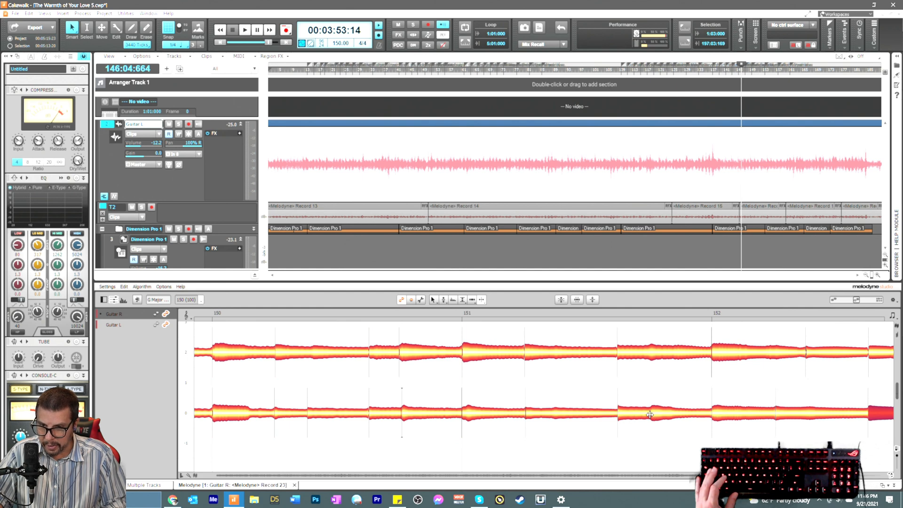
{"action": "double_click", "coordinate": [651, 414]}
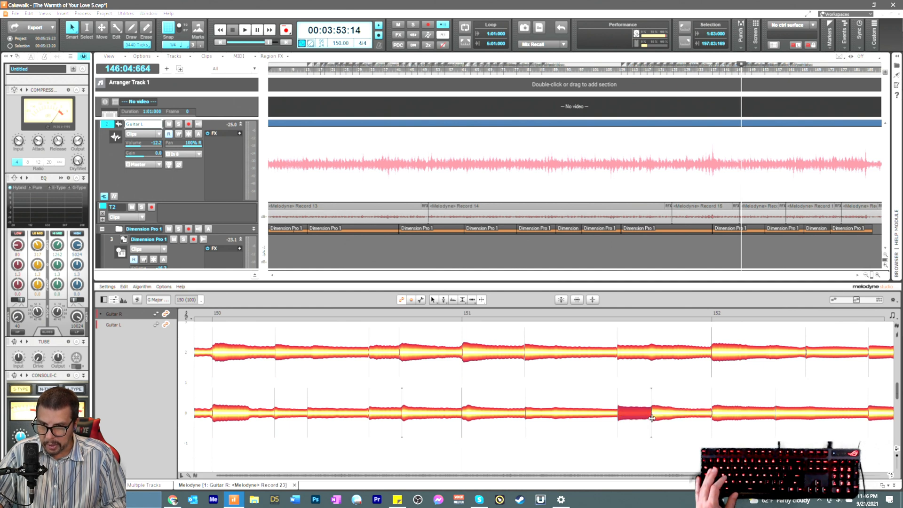
{"action": "right_click", "coordinate": [652, 424]}
{"action": "left_click", "coordinate": [653, 424]}
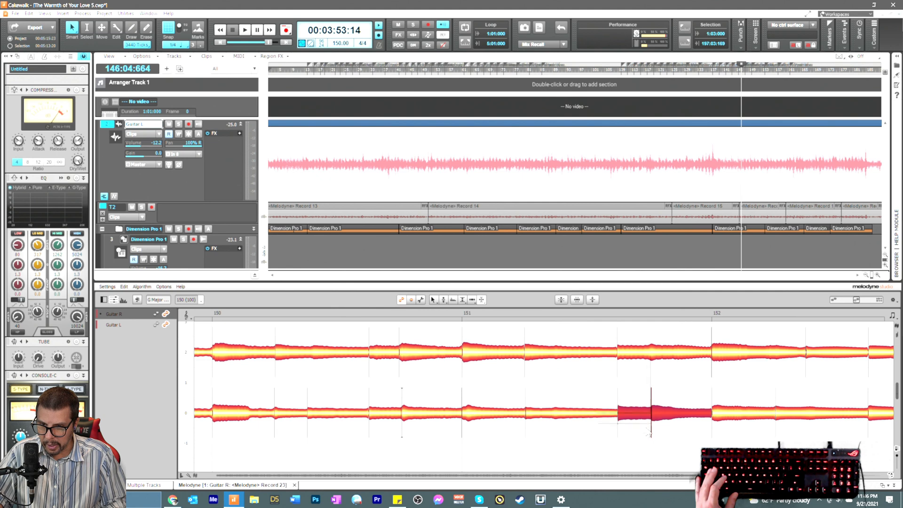
Step: Move Guitar R's two split notes around beat 4 of bar 151 slightly later with the Time Tool
{"action": "right_click", "coordinate": [653, 424]}
{"action": "left_click", "coordinate": [638, 421]}
{"action": "left_click_drag", "start_coordinate": [638, 421], "coordinate": [657, 414]}
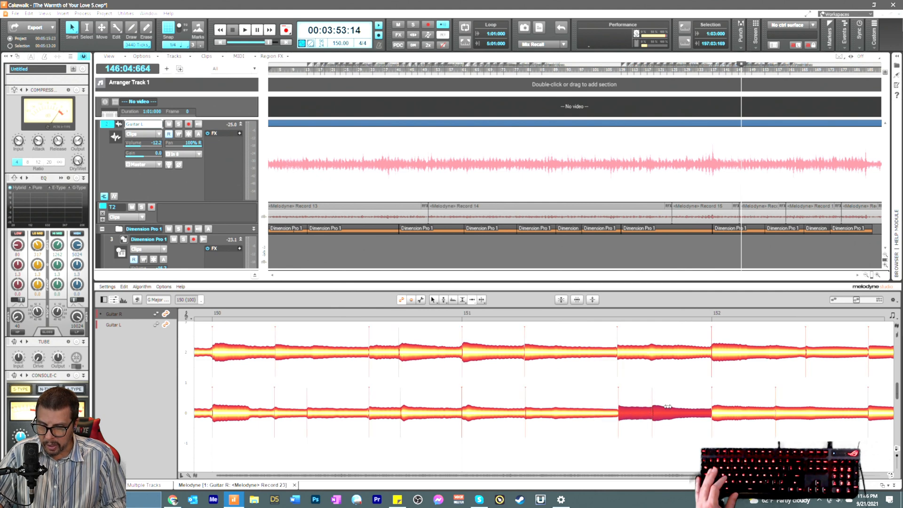
Step: Move Guitar R's note start at beat 4 of bar 151 slightly earlier and split its note halfway between beats 2 and 3
{"action": "left_click", "coordinate": [669, 436]}
{"action": "left_click_drag", "start_coordinate": [659, 416], "coordinate": [657, 415]}
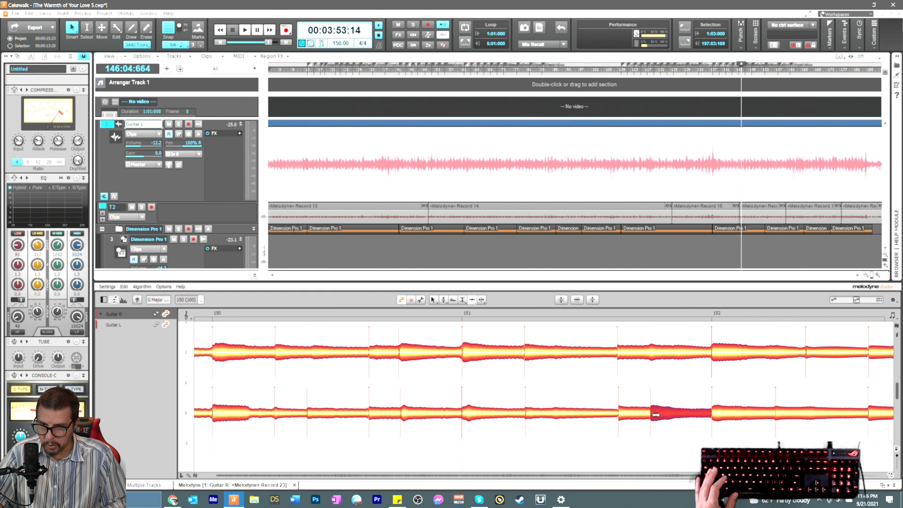
{"action": "right_click", "coordinate": [571, 432]}
{"action": "left_click", "coordinate": [574, 431]}
{"action": "double_click", "coordinate": [552, 415]}
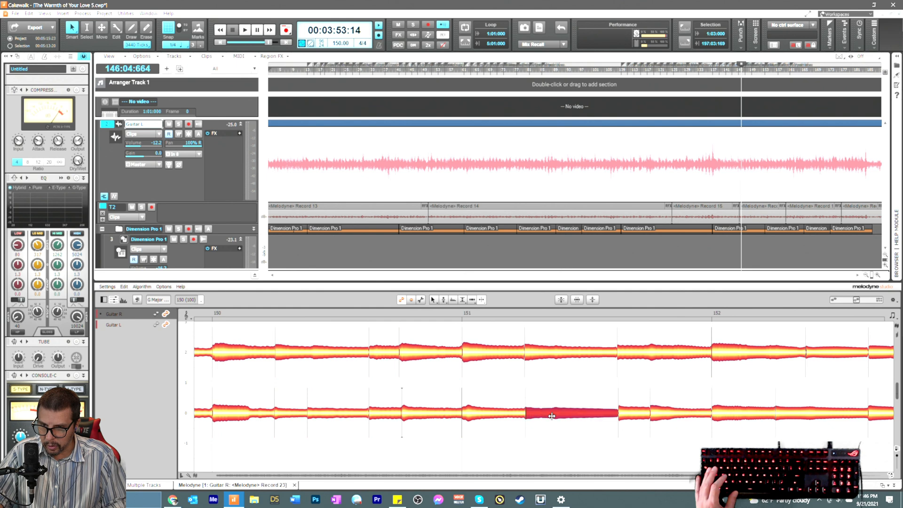
Step: Change the separation type at Guitar R's new split after beat 2 of bar 151 and move the split note's start slightly later
{"action": "right_click", "coordinate": [555, 431]}
{"action": "left_click", "coordinate": [554, 431]}
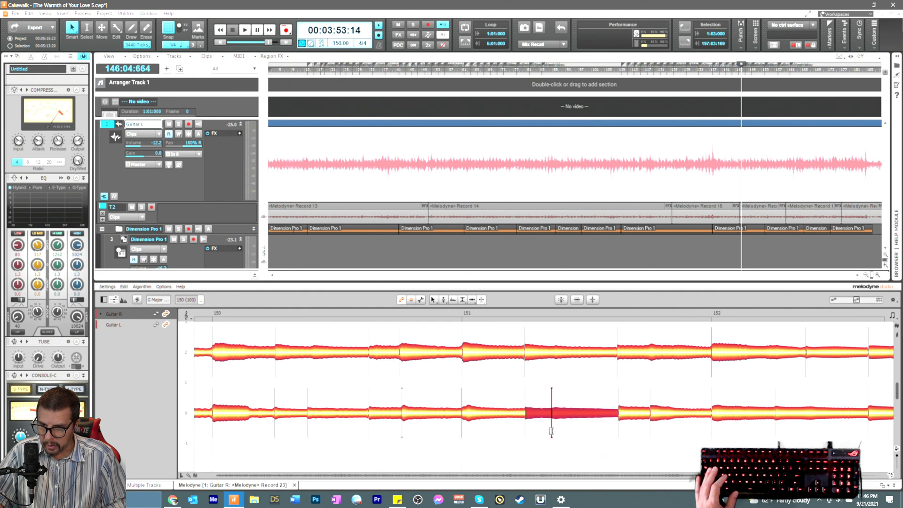
{"action": "right_click", "coordinate": [552, 431]}
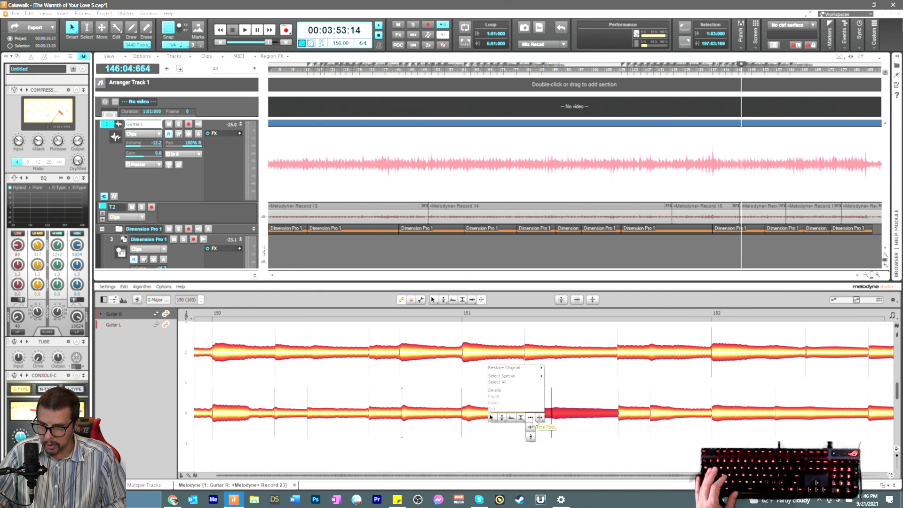
{"action": "left_click", "coordinate": [541, 420]}
{"action": "left_click", "coordinate": [567, 398]}
{"action": "left_click", "coordinate": [557, 411]}
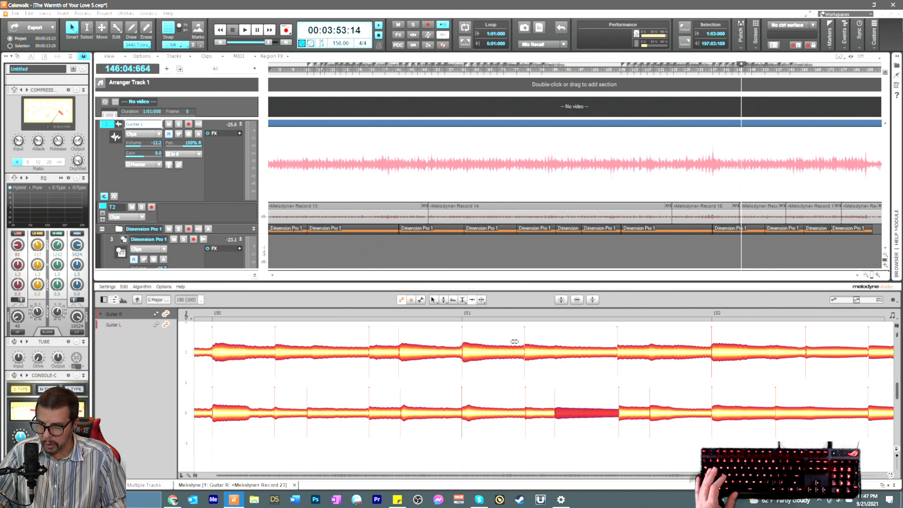
Step: Play back both guitars from just before beat 2 of bar 151 to check the edited timing
{"action": "left_click", "coordinate": [490, 309]}
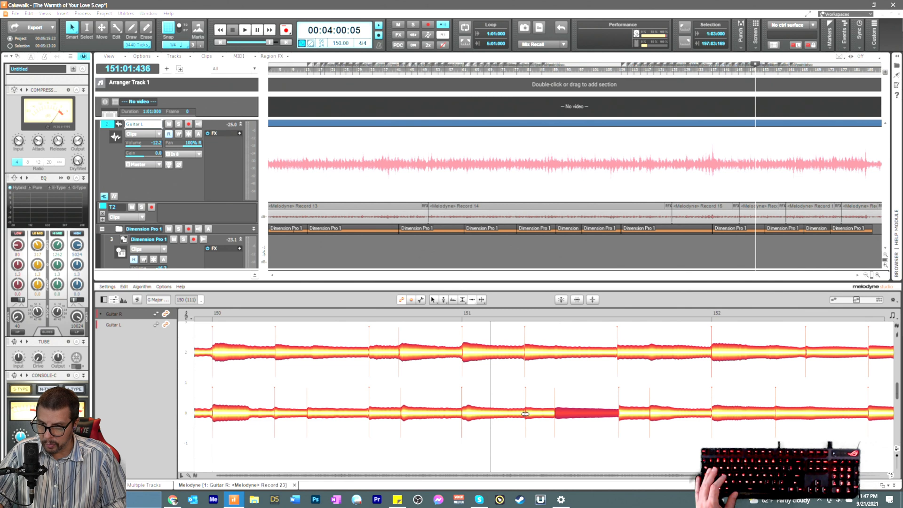
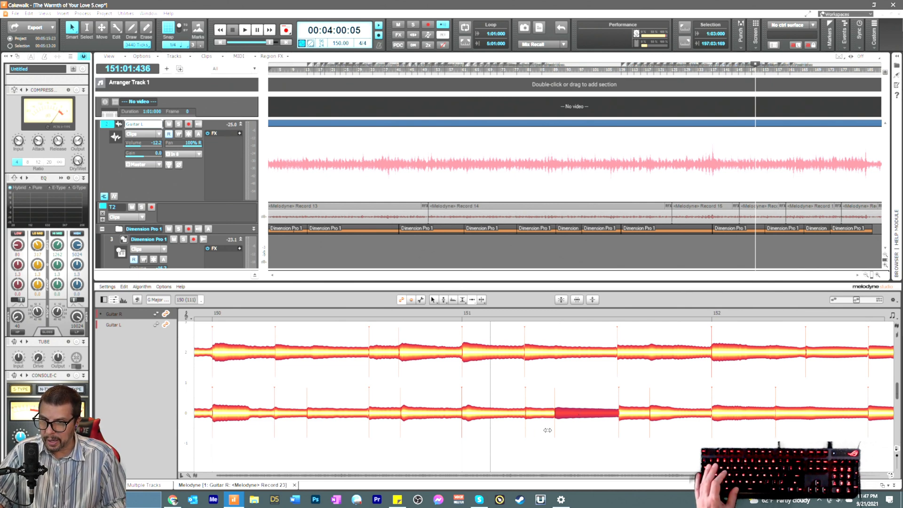
{"action": "left_click", "coordinate": [507, 310]}
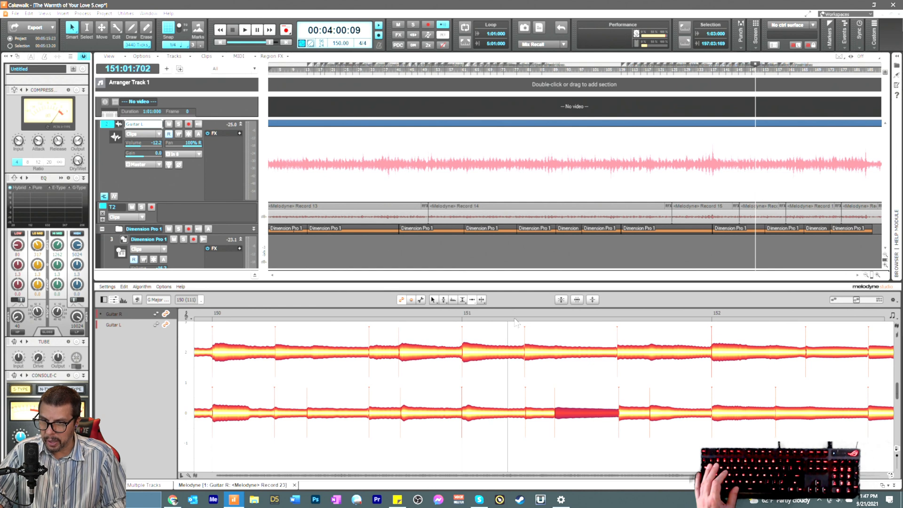
{"action": "key", "text": "space"}
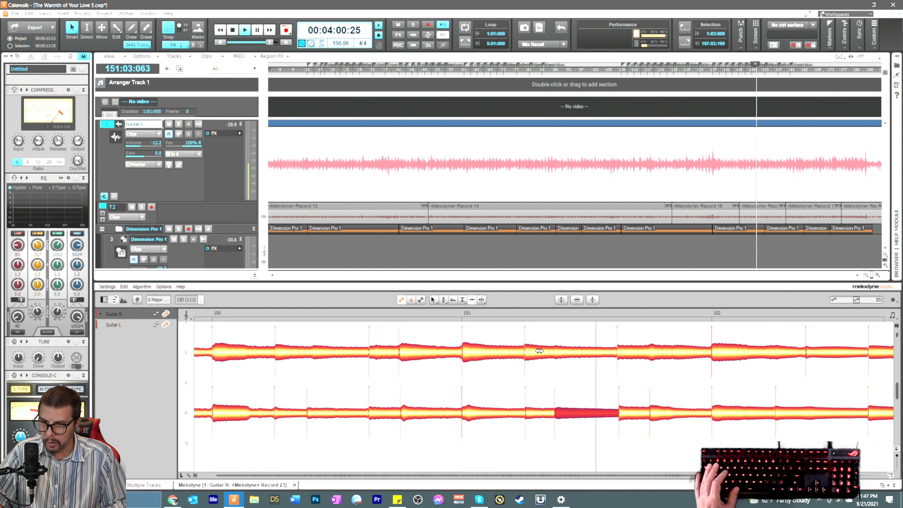
{"action": "key", "text": "space"}
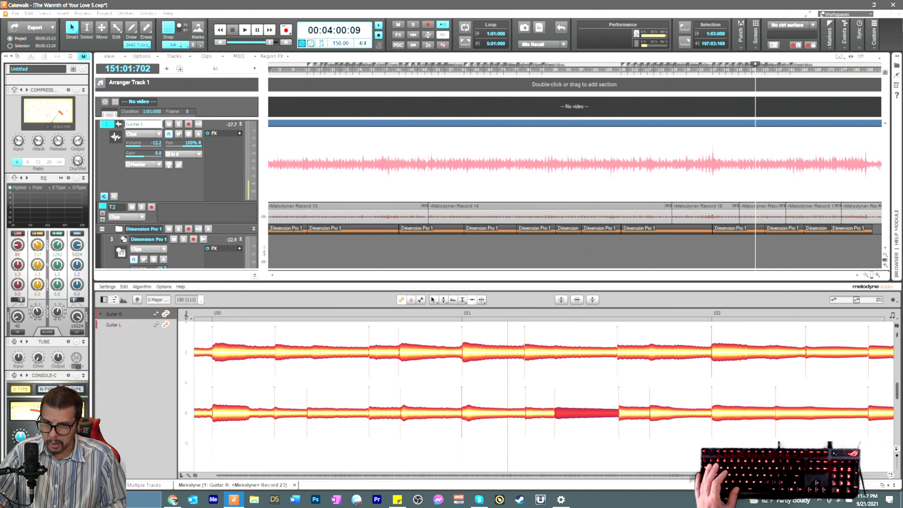
Step: Split Guitar L's note near beat 2 of bar 152 and change the separation type at the split
{"action": "scroll", "coordinate": [536, 396], "scroll_direction": "right", "scroll_amount": 3}
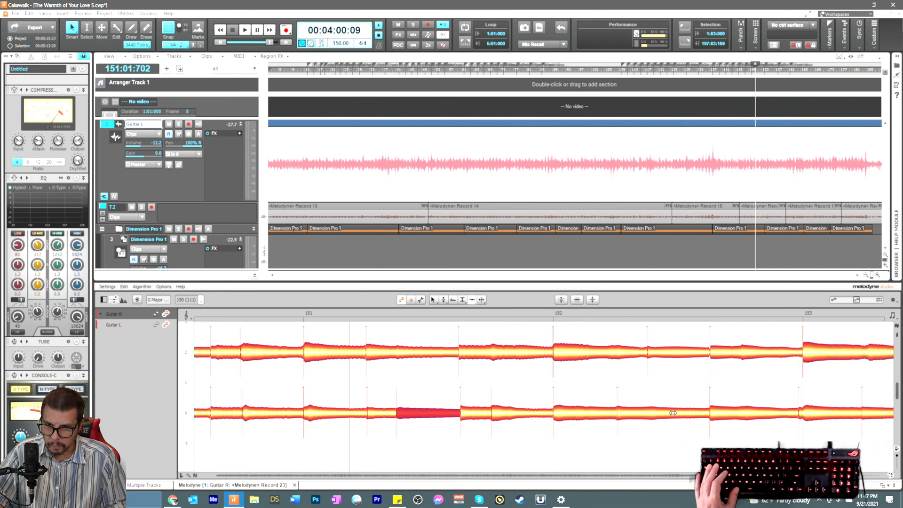
{"action": "right_click", "coordinate": [653, 384]}
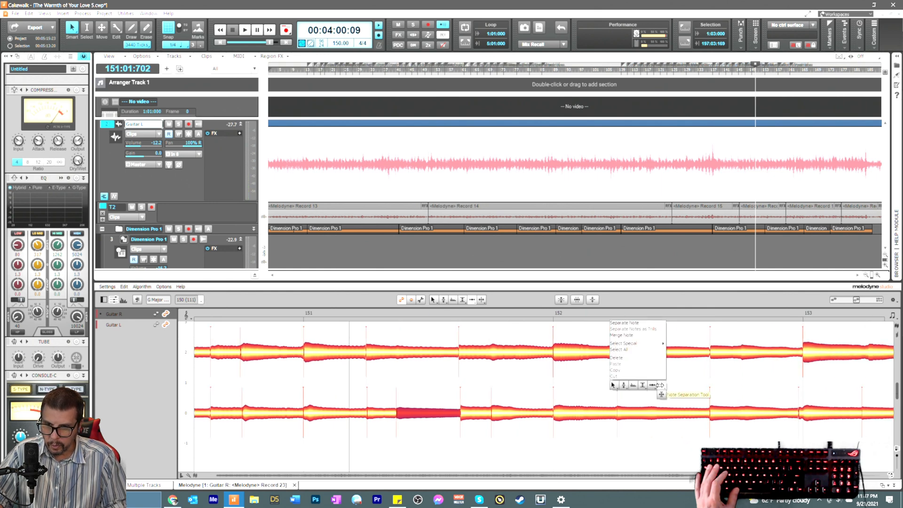
{"action": "left_click", "coordinate": [660, 385]}
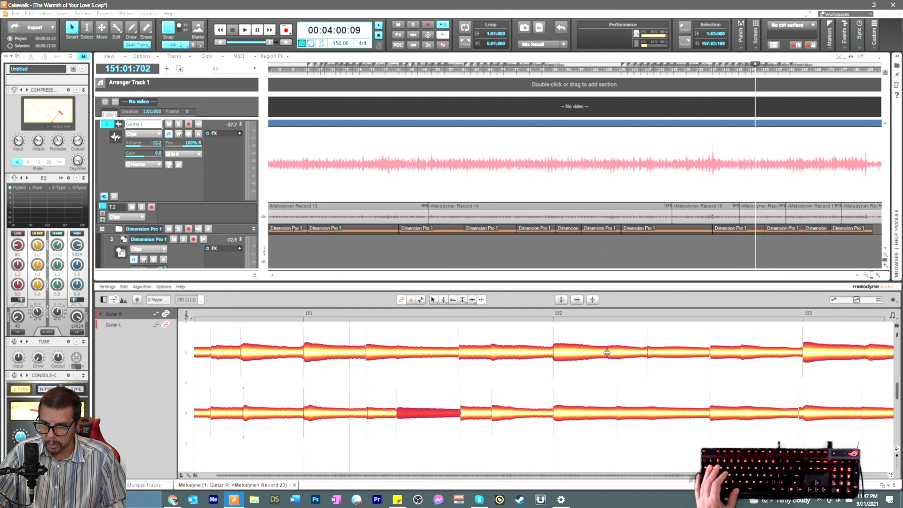
{"action": "double_click", "coordinate": [608, 353]}
{"action": "right_click", "coordinate": [609, 371]}
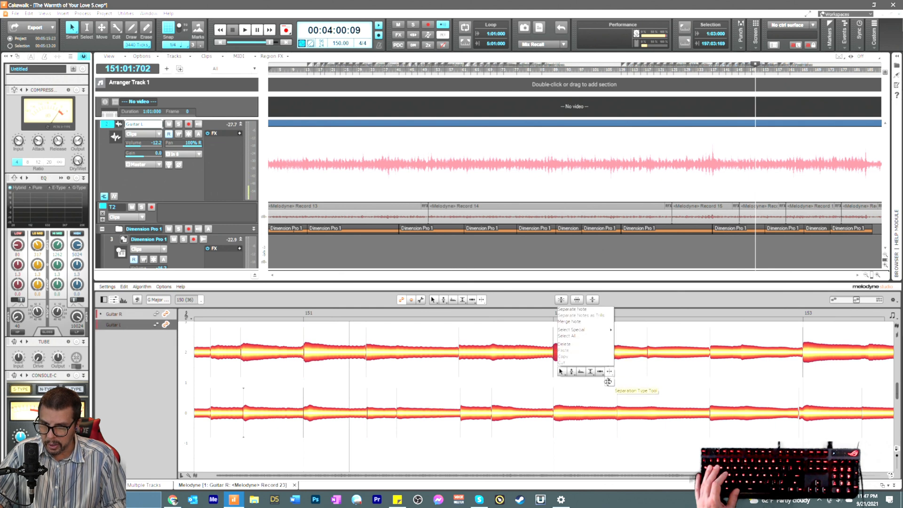
{"action": "left_click", "coordinate": [609, 381]}
{"action": "double_click", "coordinate": [607, 364]}
Step: Move Guitar L's split note start slightly later to beat 2 of bar 152 with the Time Tool and play back the passage
{"action": "right_click", "coordinate": [606, 364]}
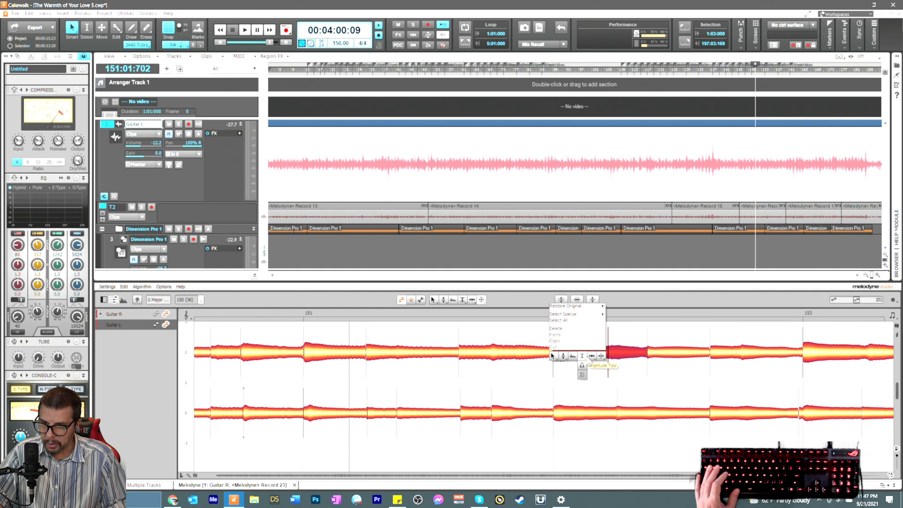
{"action": "left_click", "coordinate": [592, 365]}
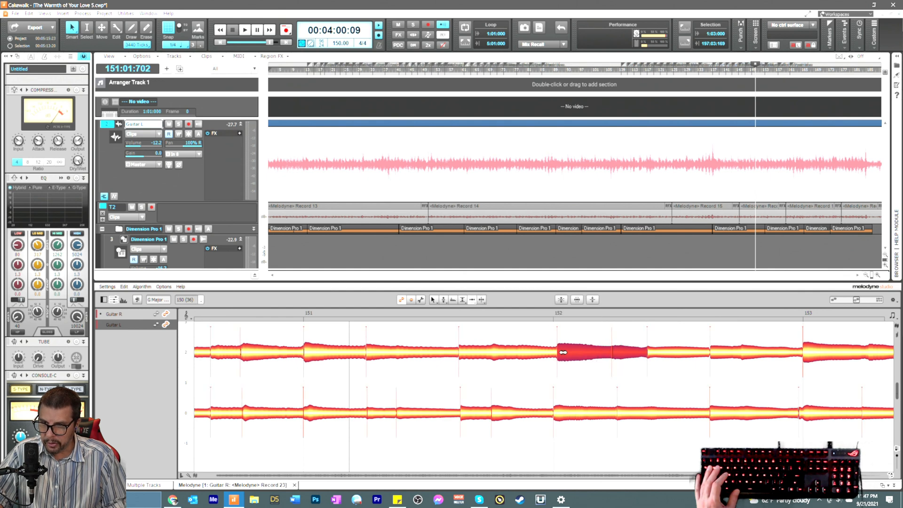
{"action": "left_click", "coordinate": [618, 366]}
{"action": "left_click", "coordinate": [616, 353]}
{"action": "left_click_drag", "start_coordinate": [617, 353], "coordinate": [619, 352]}
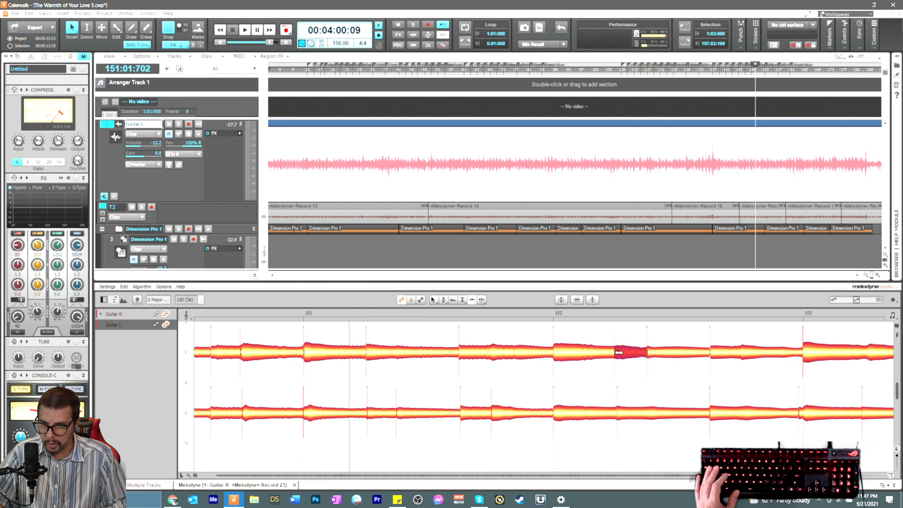
{"action": "key", "text": "space"}
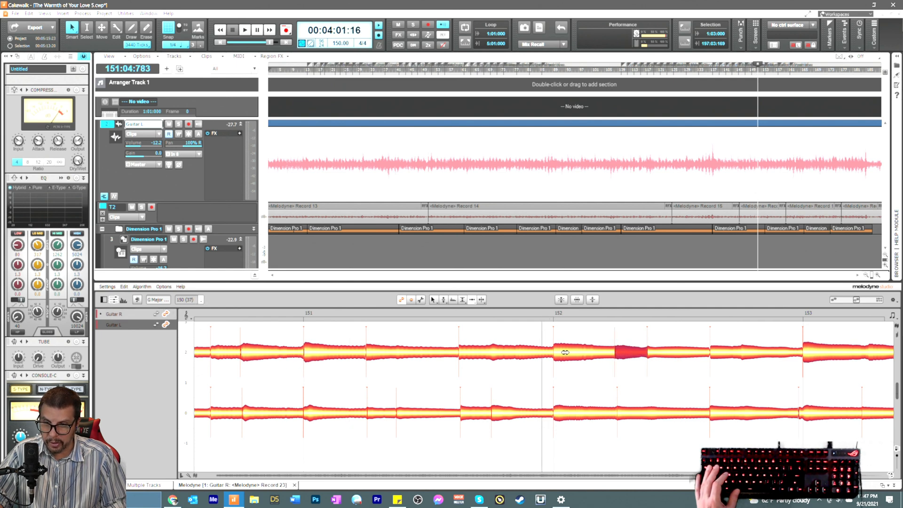
{"action": "key", "text": "space"}
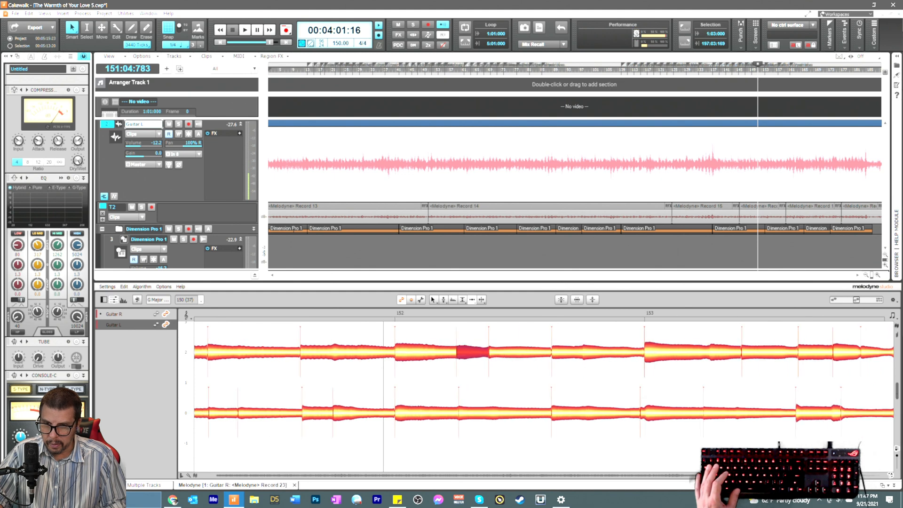
Step: Nudge Guitar R's note starts at beats 1 and 2 of bar 153 and both guitars' starts after beat 3 slightly later
{"action": "left_click", "coordinate": [646, 414]}
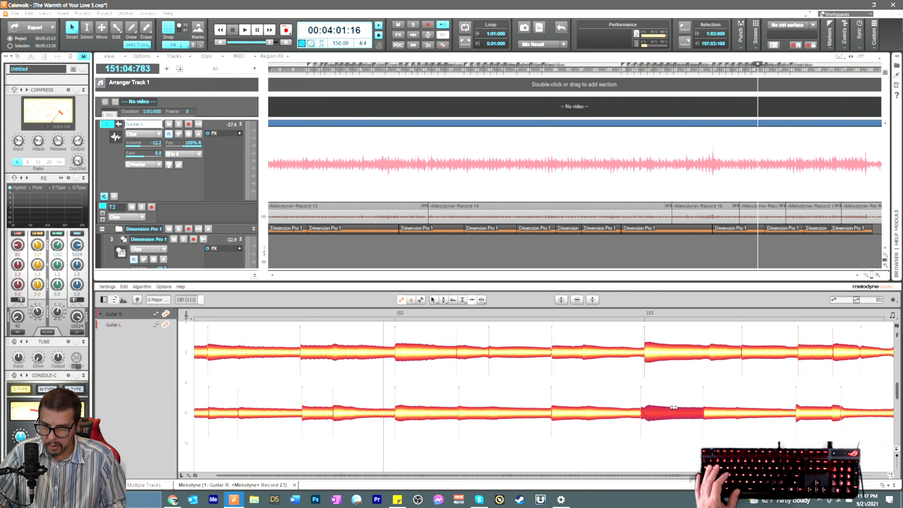
{"action": "left_click", "coordinate": [718, 417]}
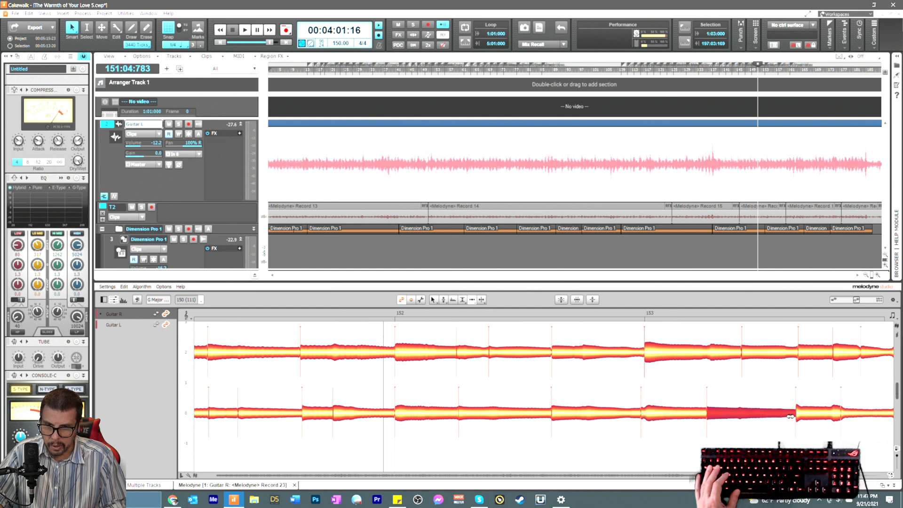
{"action": "left_click", "coordinate": [805, 357]}
Step: Move both guitars' note starts at beat 4 of bar 153 and Guitar L's start after beat 2 slightly earlier
{"action": "left_click", "coordinate": [838, 355]}
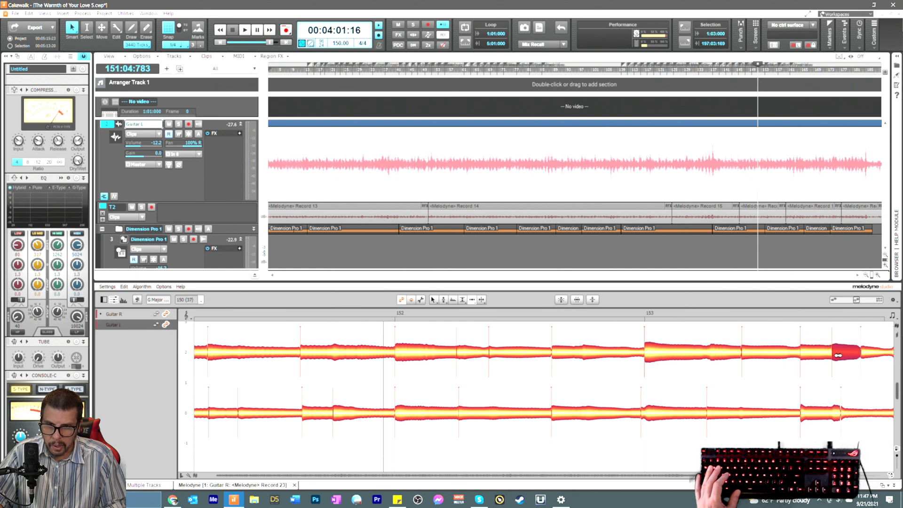
{"action": "left_click", "coordinate": [840, 412]}
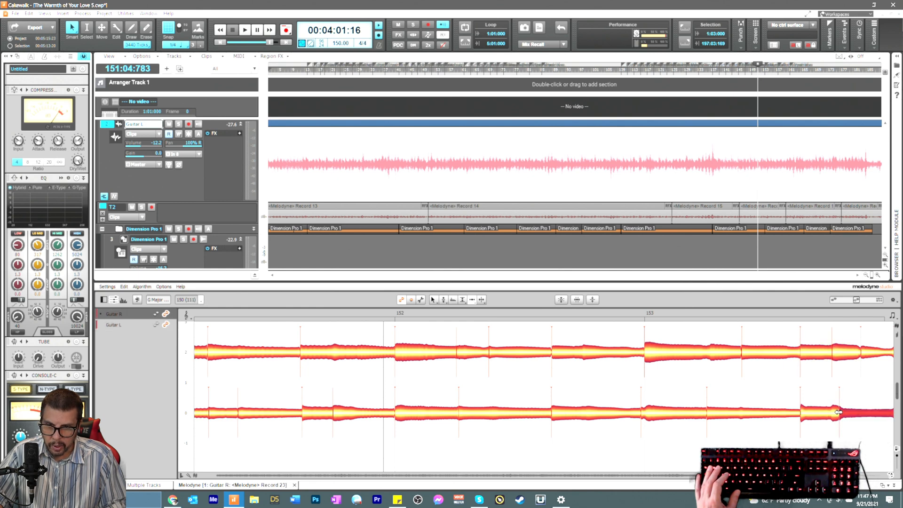
{"action": "left_click", "coordinate": [743, 353]}
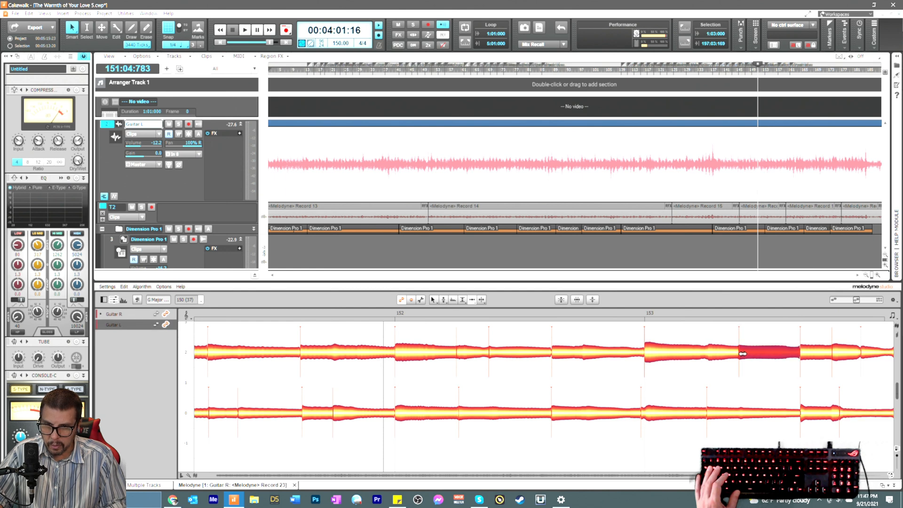
Step: Play back both guitars from just before bar 153 to check the aligned notes
{"action": "left_click", "coordinate": [626, 312]}
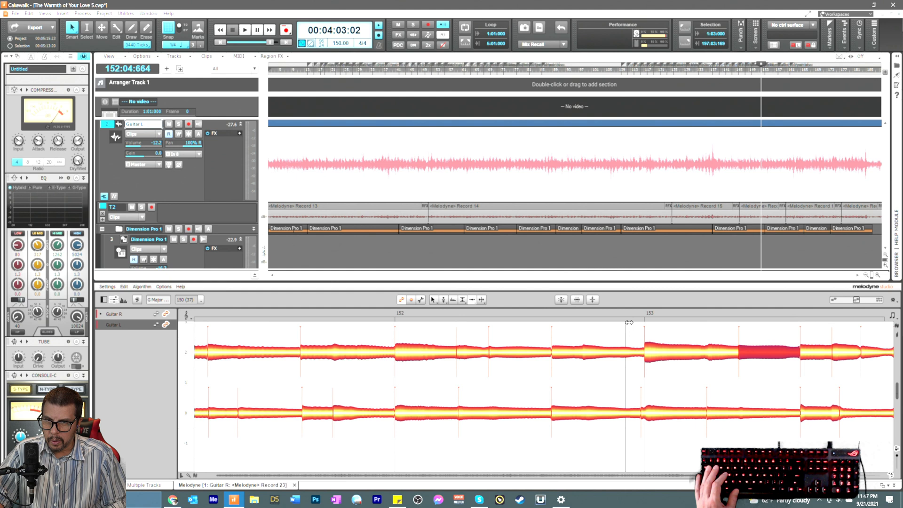
{"action": "left_click", "coordinate": [648, 350]}
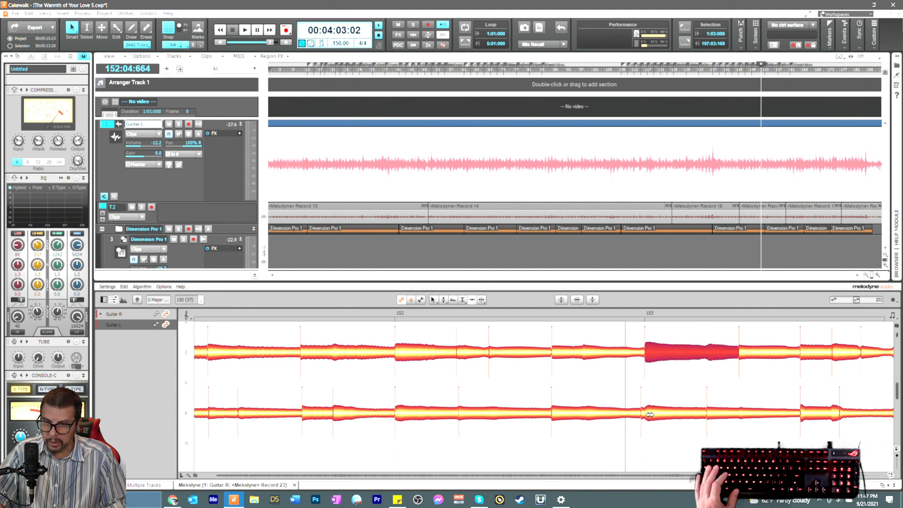
{"action": "key", "text": "space"}
{"action": "key", "text": "space"}
Step: Move Guitar L's last note start in bar 153 slightly later and nudge Guitar R's note starts around beat 2 of bar 154
{"action": "scroll", "coordinate": [651, 424], "scroll_direction": "right", "scroll_amount": 4}
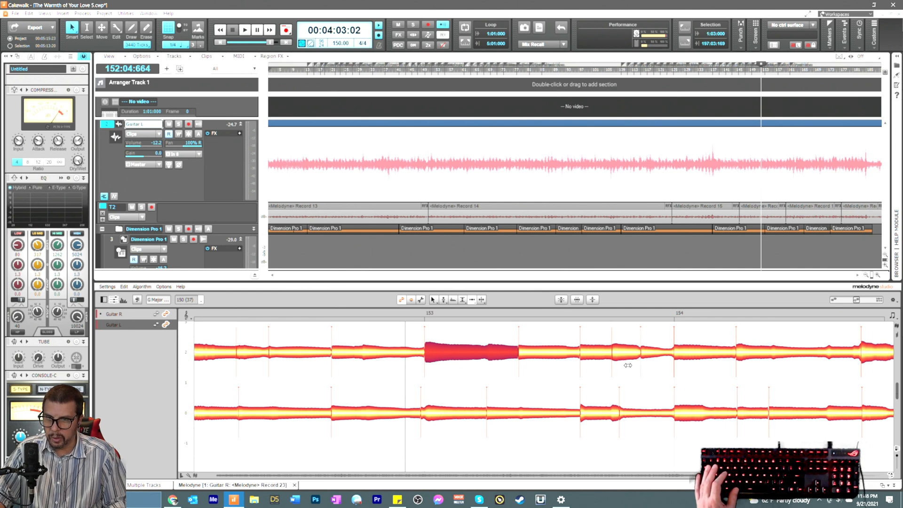
{"action": "left_click", "coordinate": [648, 354]}
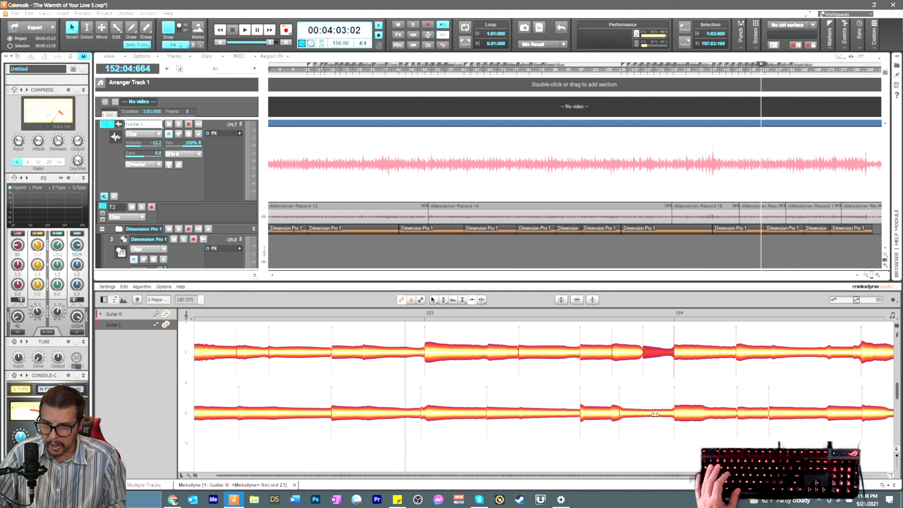
{"action": "left_click", "coordinate": [742, 414]}
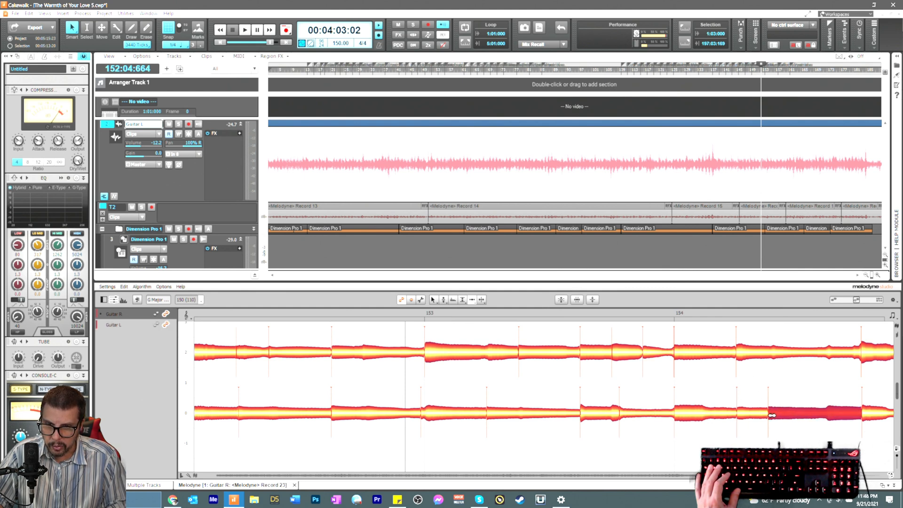
Step: Split both guitars' notes between beats 3 and 4 of bar 154 and change the separation type at both splits
{"action": "right_click", "coordinate": [836, 425]}
{"action": "left_click", "coordinate": [839, 434]}
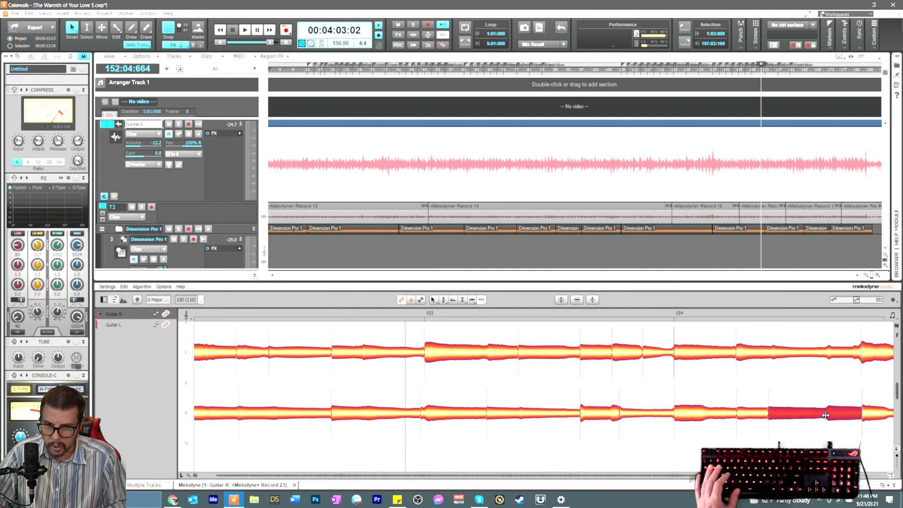
{"action": "left_click", "coordinate": [827, 354]}
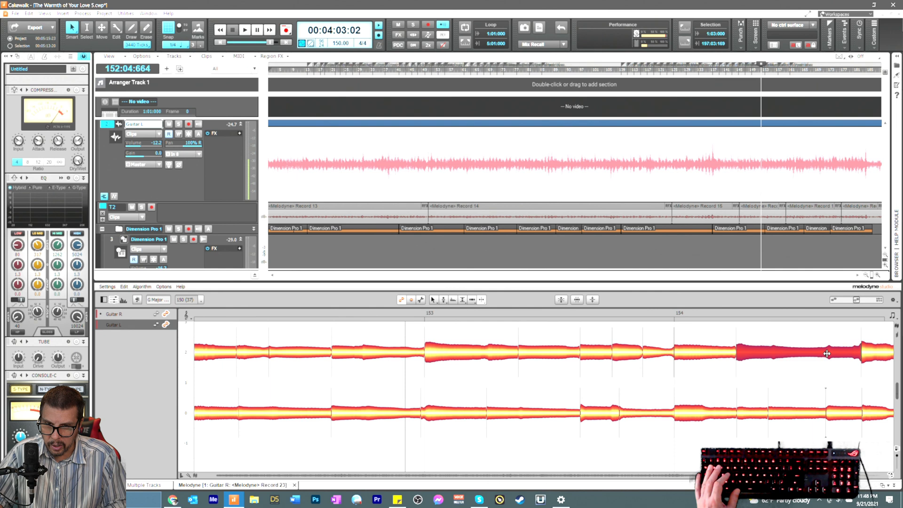
{"action": "right_click", "coordinate": [826, 387]}
{"action": "left_click", "coordinate": [825, 389]}
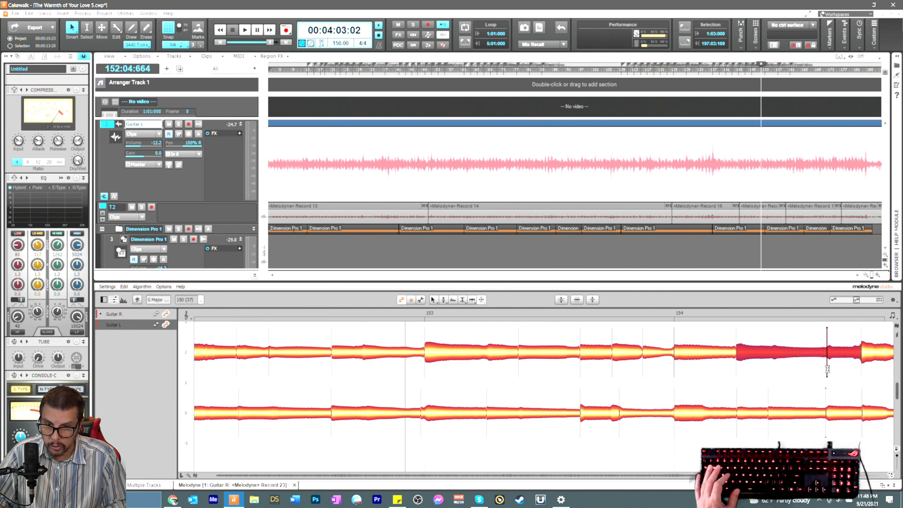
{"action": "left_click", "coordinate": [825, 403]}
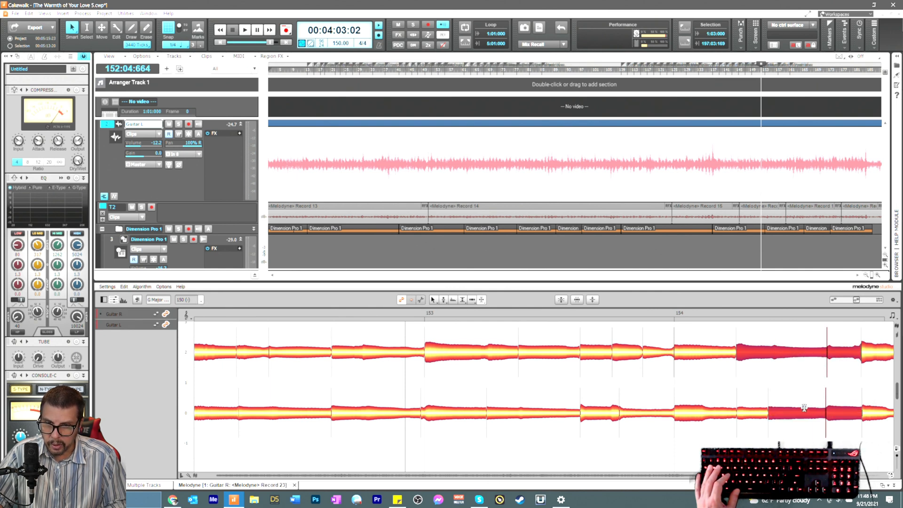
Step: Move Guitar R's split note start between beats 3 and 4 of bar 154 slightly later with the Time Tool
{"action": "right_click", "coordinate": [805, 407]}
{"action": "left_click", "coordinate": [786, 404]}
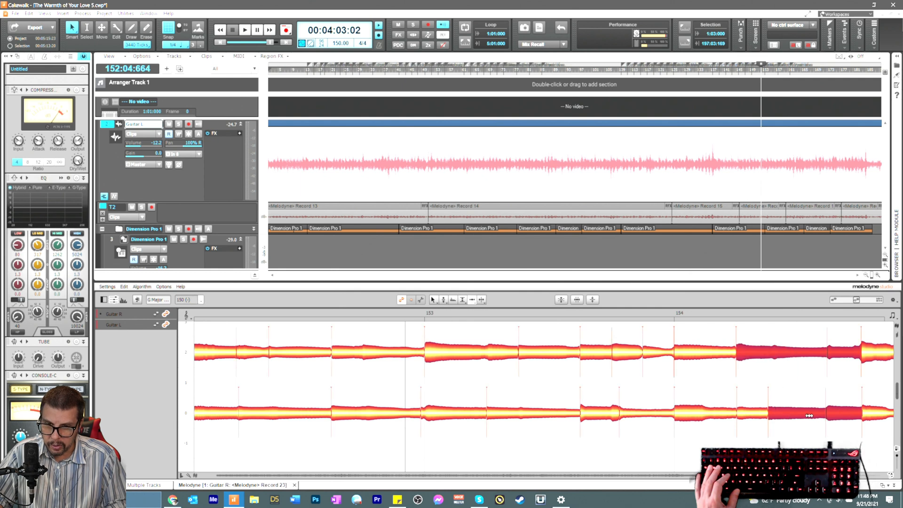
{"action": "left_click", "coordinate": [822, 438]}
{"action": "left_click", "coordinate": [831, 416]}
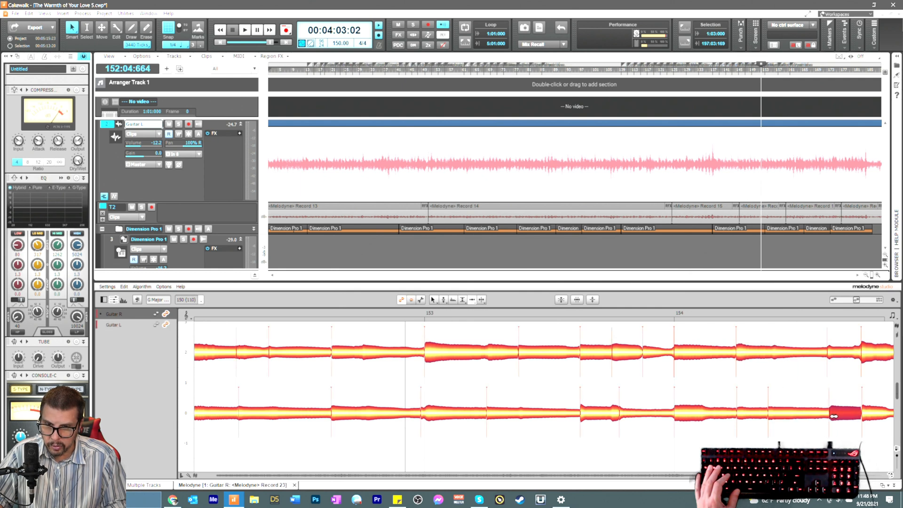
Step: Move Guitar L's split note start between beats 3 and 4 of bar 154 slightly later and split its preceding note between beats 2 and 3
{"action": "left_click", "coordinate": [834, 354]}
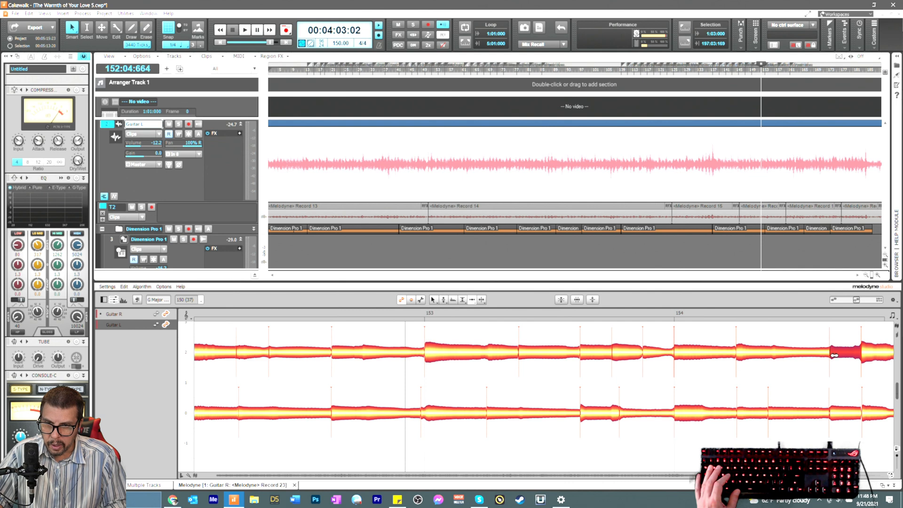
{"action": "right_click", "coordinate": [783, 368]}
{"action": "left_click", "coordinate": [769, 357]}
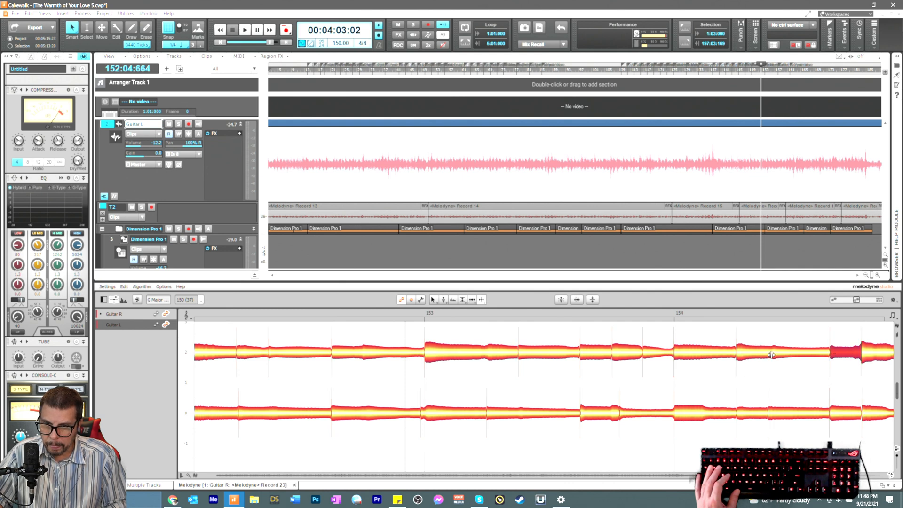
{"action": "left_click", "coordinate": [771, 355]}
{"action": "right_click", "coordinate": [772, 367]}
{"action": "left_click", "coordinate": [771, 369]}
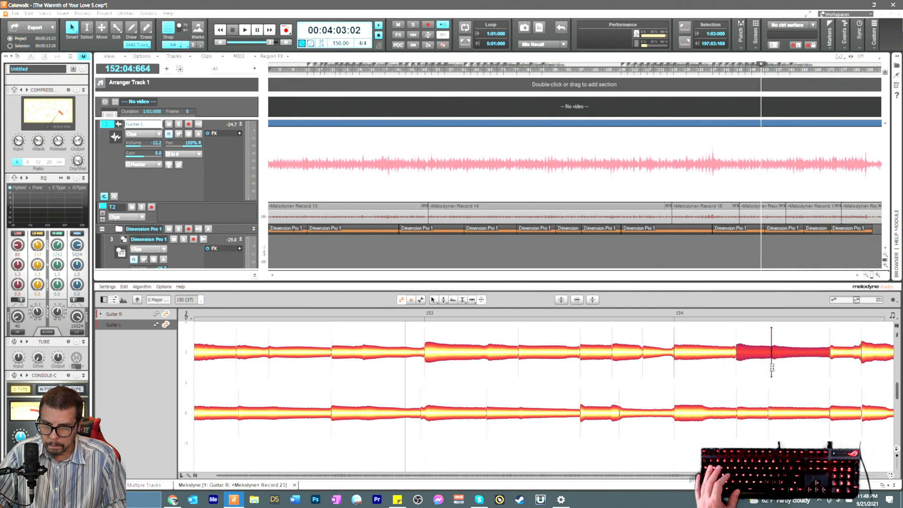
{"action": "left_click", "coordinate": [772, 369]}
Step: Move Guitar L's new note start between beats 2 and 3 of bar 154 slightly earlier and play back from just before the bar
{"action": "right_click", "coordinate": [741, 365]}
{"action": "left_click", "coordinate": [743, 369]}
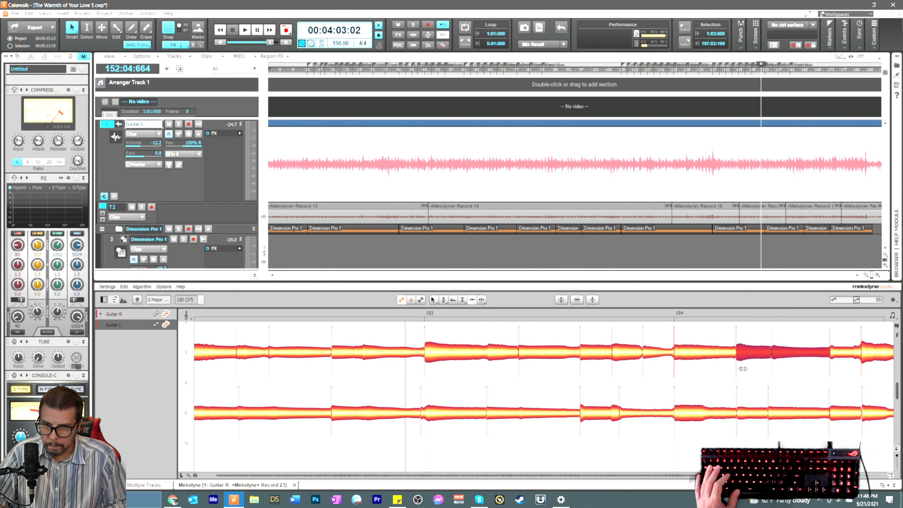
{"action": "left_click", "coordinate": [748, 369]}
{"action": "left_click_drag", "start_coordinate": [773, 356], "coordinate": [770, 354]}
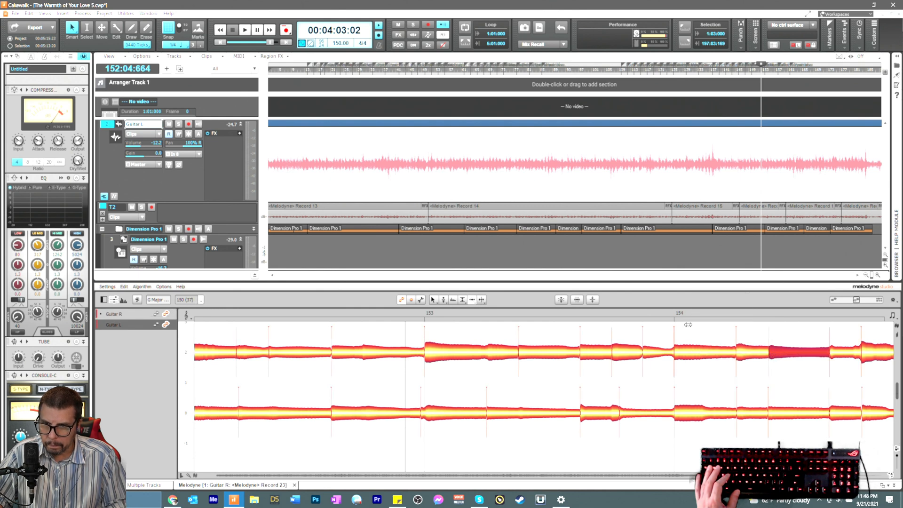
{"action": "left_click", "coordinate": [660, 313]}
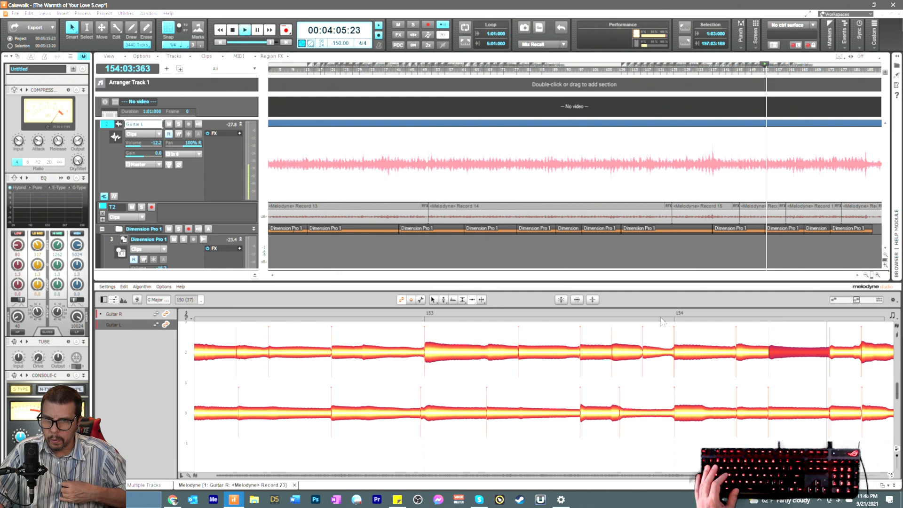
{"action": "key", "text": "space"}
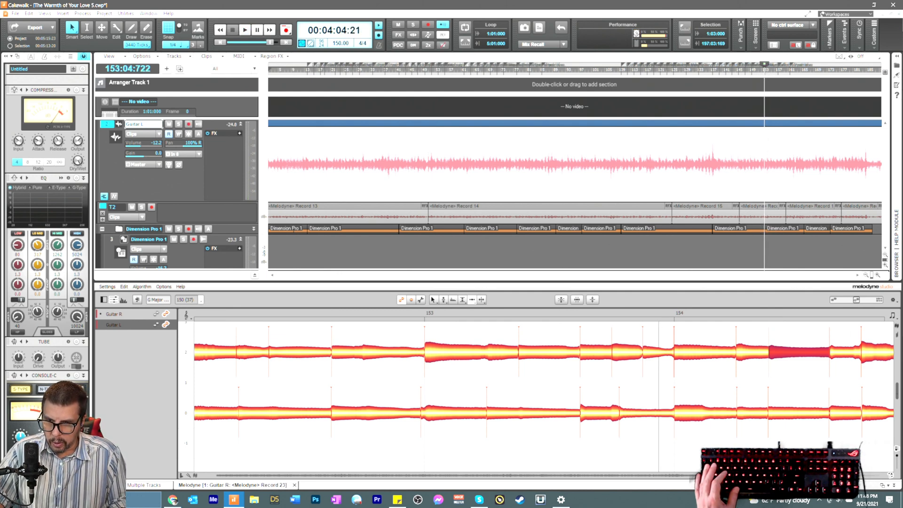
Step: Remove Guitar R's split just after beat 4 of bar 153 and split the note again at beat 4
{"action": "scroll", "coordinate": [766, 438], "scroll_direction": "left", "scroll_amount": 3}
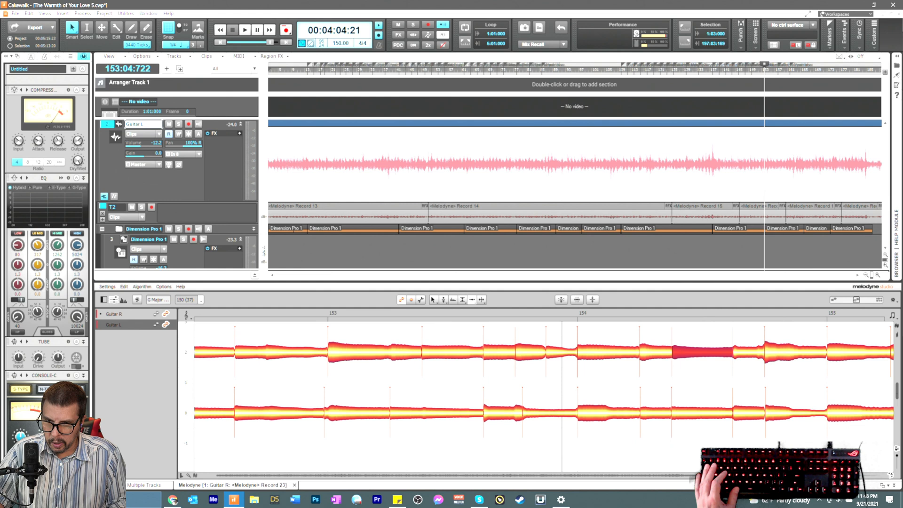
{"action": "right_click", "coordinate": [766, 438]}
{"action": "left_click", "coordinate": [773, 435]}
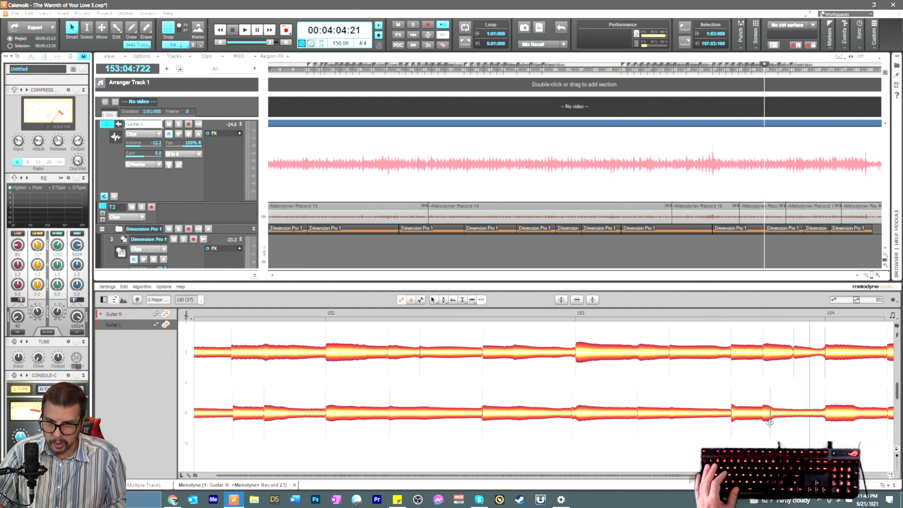
{"action": "left_click", "coordinate": [770, 419]}
{"action": "left_click", "coordinate": [769, 423]}
{"action": "right_click", "coordinate": [770, 427]}
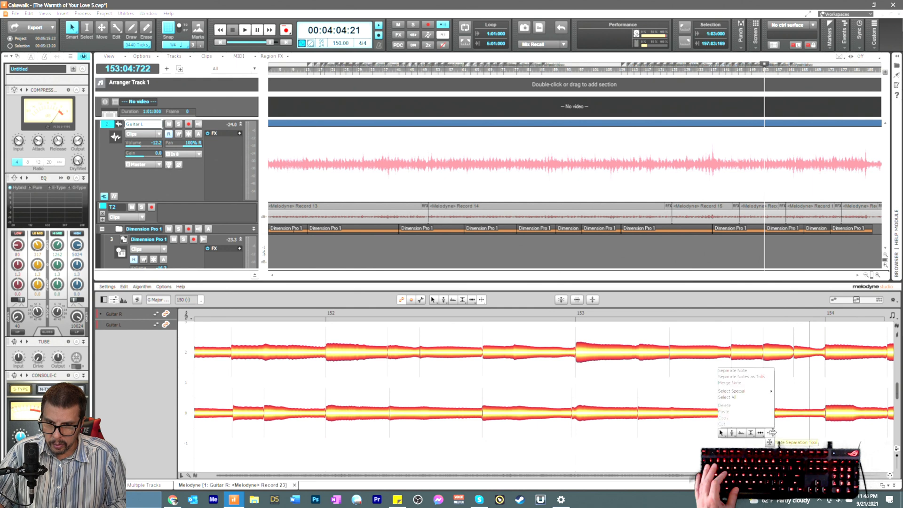
{"action": "left_click", "coordinate": [770, 434]}
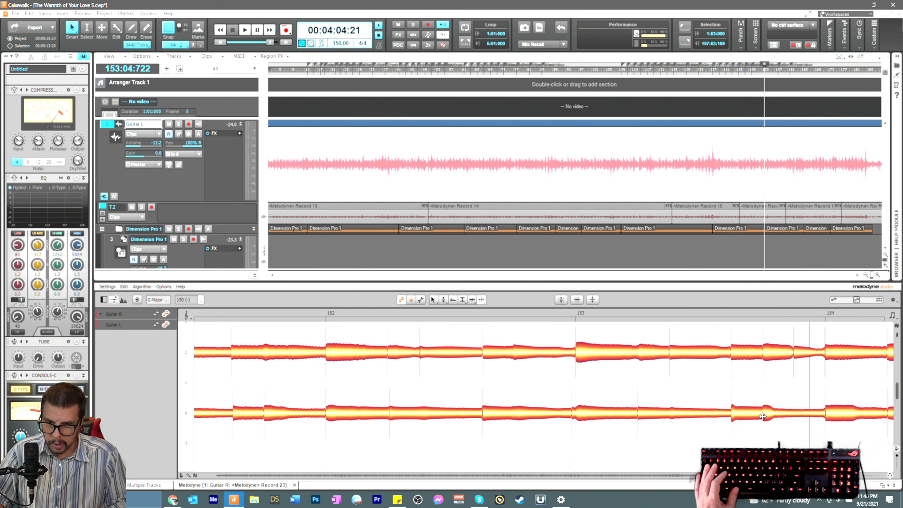
{"action": "left_click", "coordinate": [763, 416]}
{"action": "right_click", "coordinate": [712, 388]}
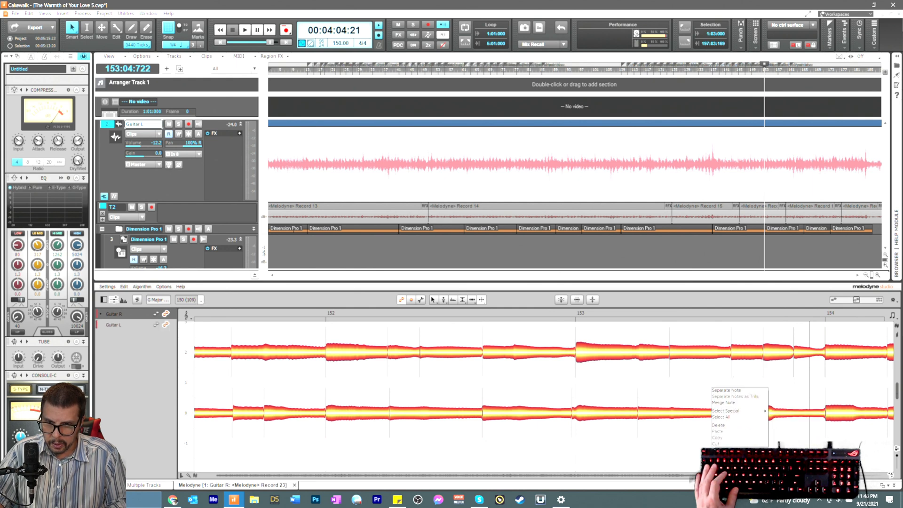
{"action": "left_click", "coordinate": [763, 456]}
{"action": "left_click", "coordinate": [763, 432]}
{"action": "left_click", "coordinate": [763, 429]}
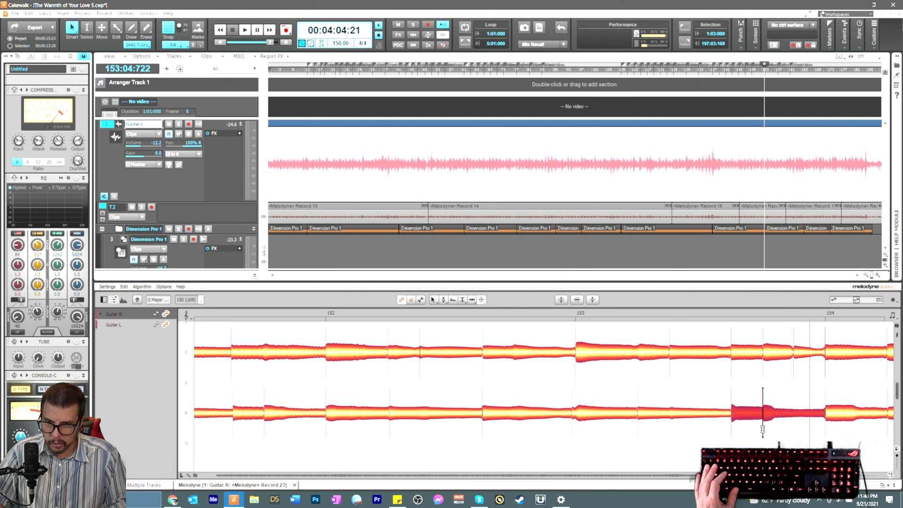
Step: Choose a note separation tool for Guitar R's notes around beat 4 of bar 155
{"action": "scroll", "coordinate": [763, 429], "scroll_direction": "right", "scroll_amount": 18}
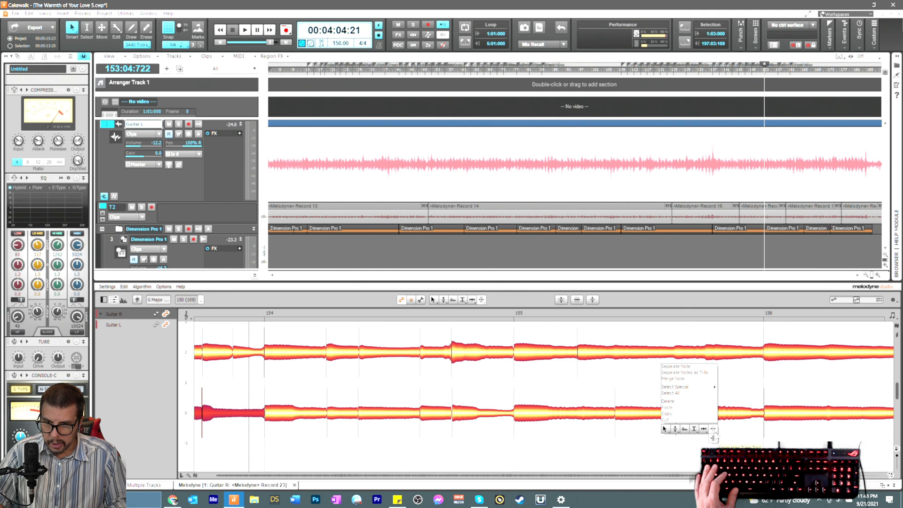
{"action": "left_click", "coordinate": [714, 434]}
{"action": "right_click", "coordinate": [706, 437]}
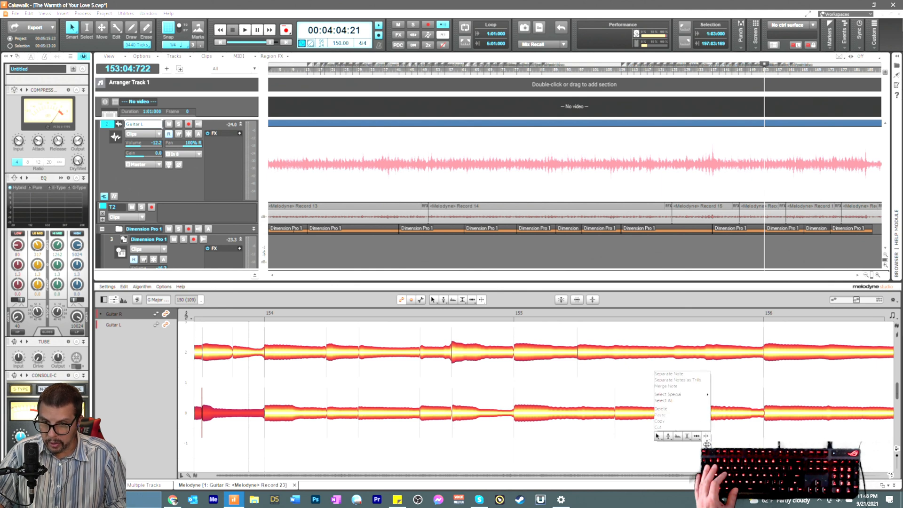
Step: Move the start of the lower guitar's note between beats 3 and 4 of bar 155 slightly earlier with the Time tool
{"action": "left_click", "coordinate": [707, 435]}
{"action": "right_click", "coordinate": [682, 414]}
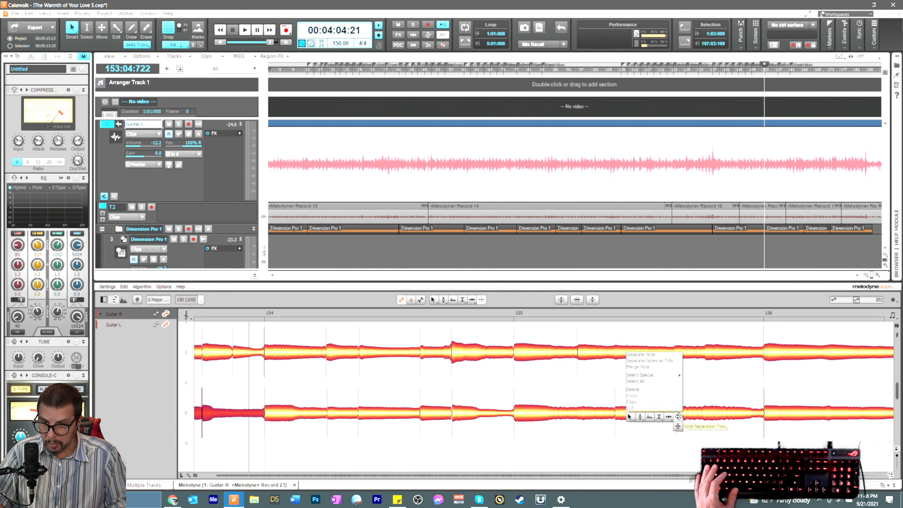
{"action": "left_click", "coordinate": [676, 415]}
{"action": "left_click_drag", "start_coordinate": [679, 414], "coordinate": [674, 414]}
Step: Split the upper guitar's note between beats 3 and 4 of bar 155 and toggle the separation type of that split
{"action": "right_click", "coordinate": [676, 369]}
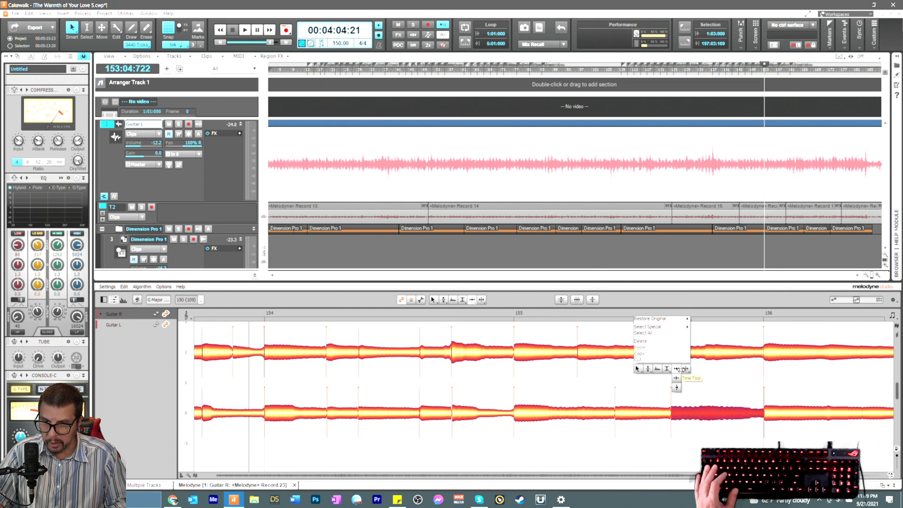
{"action": "left_click", "coordinate": [680, 369]}
{"action": "left_click", "coordinate": [672, 357]}
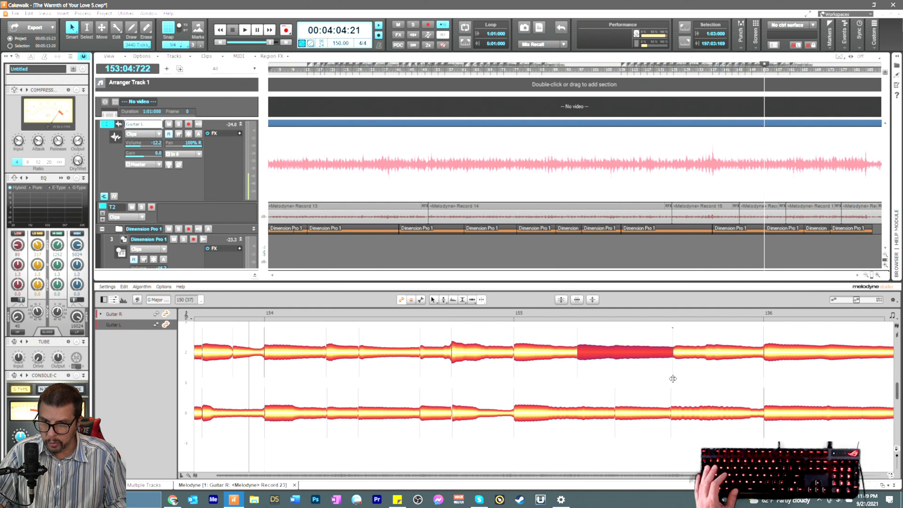
{"action": "right_click", "coordinate": [672, 377]}
{"action": "left_click", "coordinate": [672, 376]}
{"action": "left_click", "coordinate": [672, 370]}
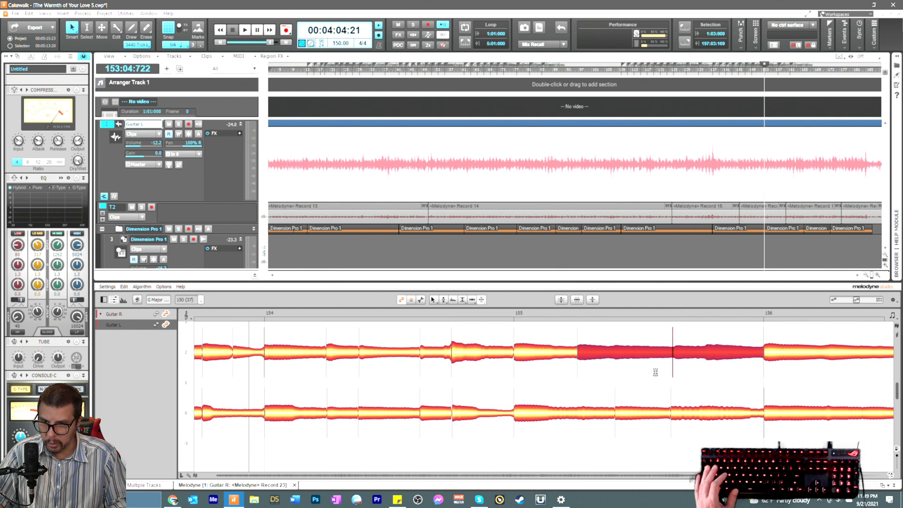
Step: Shift the start of the upper guitar's newly split note slightly earlier to line up with the lower guitar, and save the project
{"action": "right_click", "coordinate": [655, 371]}
{"action": "left_click", "coordinate": [653, 366]}
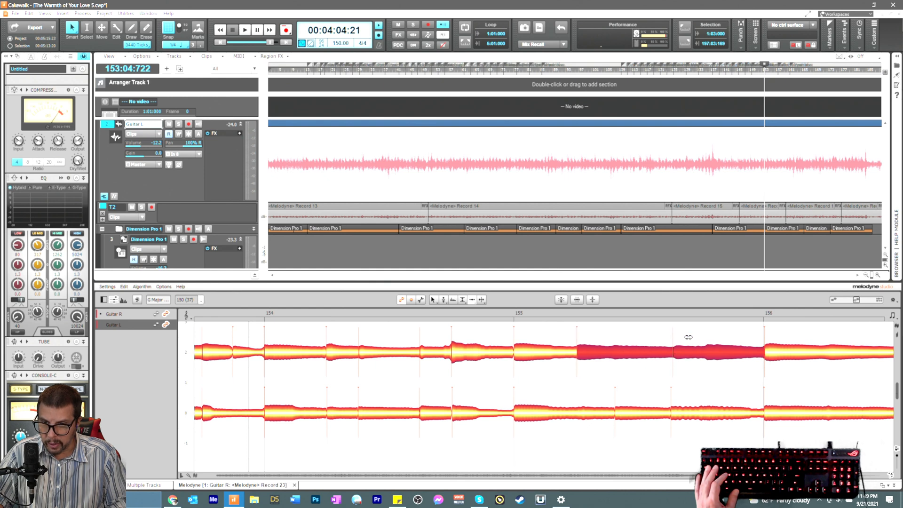
{"action": "right_click", "coordinate": [695, 375]}
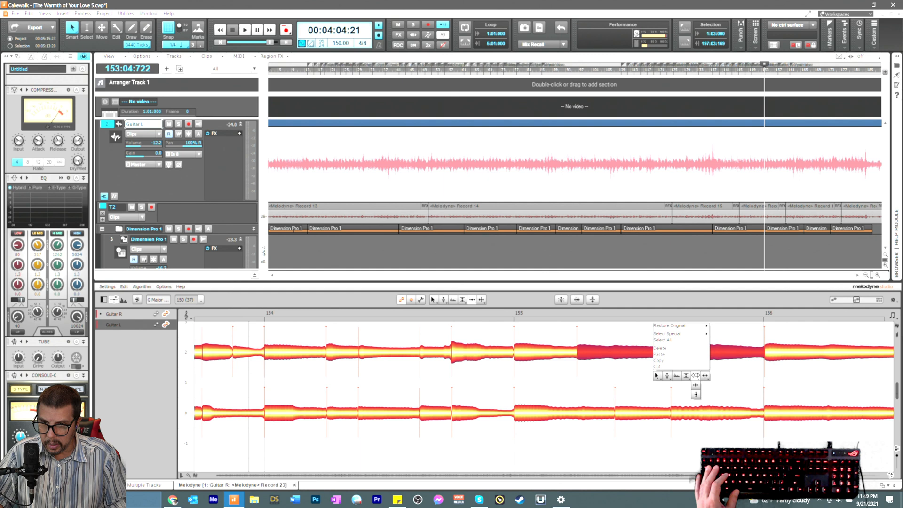
{"action": "left_click", "coordinate": [655, 376]}
{"action": "left_click", "coordinate": [679, 372]}
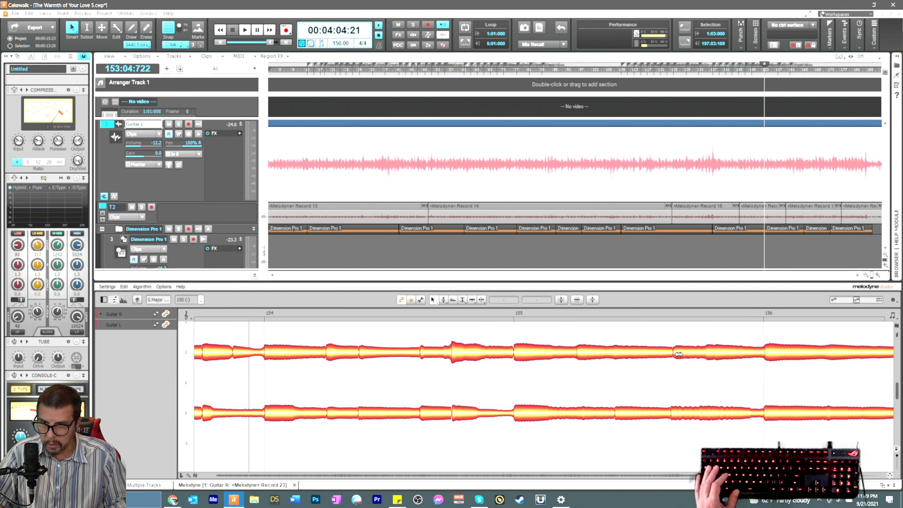
{"action": "left_click", "coordinate": [678, 356]}
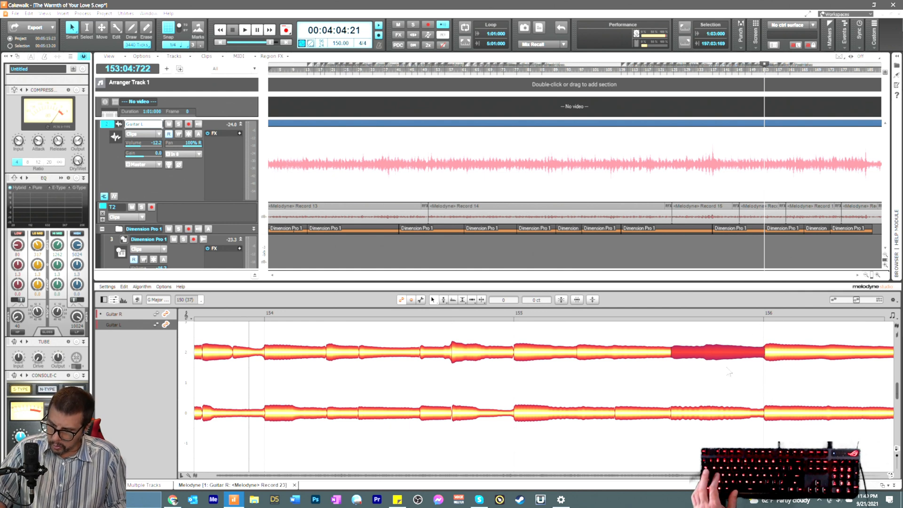
{"action": "key", "text": "ctrl+s"}
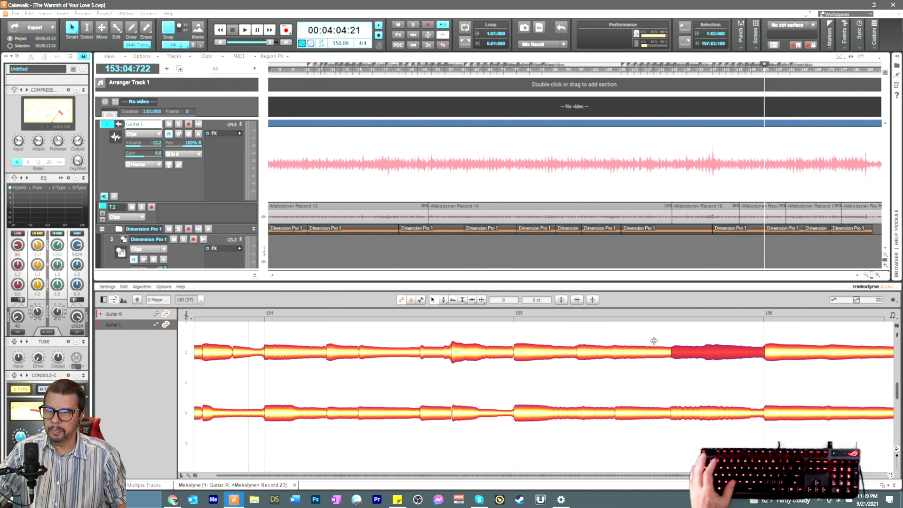
Step: Place the playback position just before bar 156 and listen to the two guitars through bar 157
{"action": "left_click", "coordinate": [506, 314]}
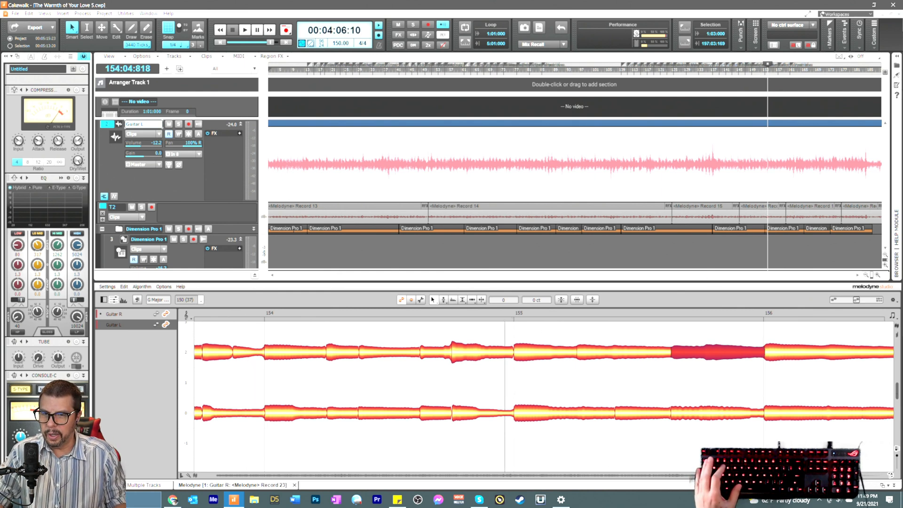
{"action": "left_click_drag", "start_coordinate": [737, 476], "coordinate": [739, 475]}
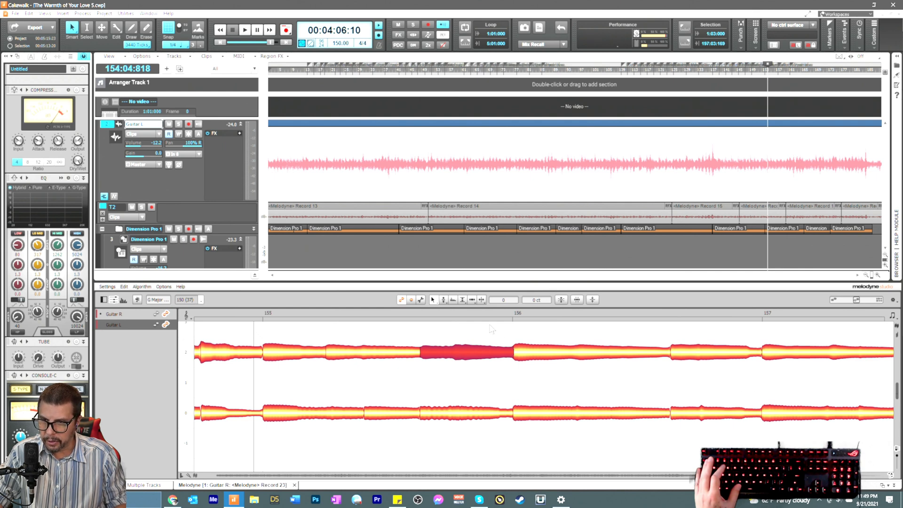
{"action": "left_click", "coordinate": [496, 311]}
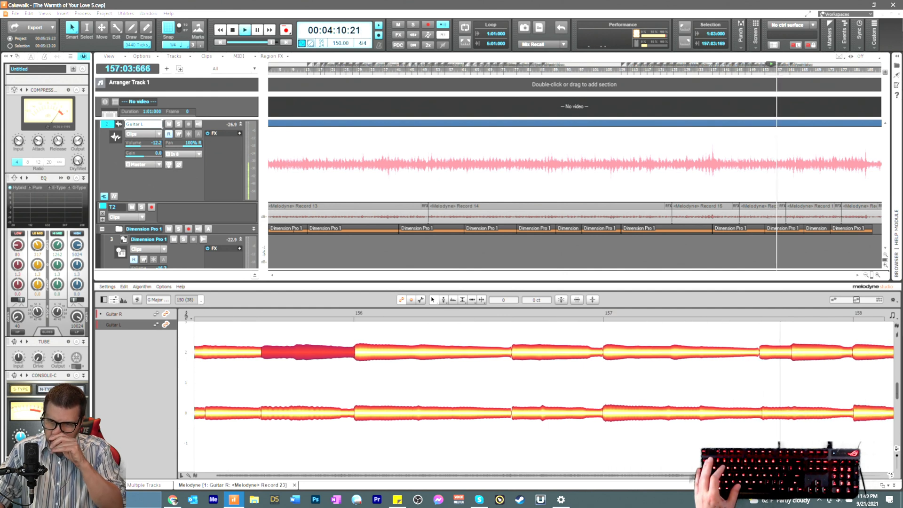
{"action": "key", "text": "space"}
Step: Split both guitars' notes at about beat 4 of bar 156 with the Note Separation tool
{"action": "right_click", "coordinate": [537, 316]}
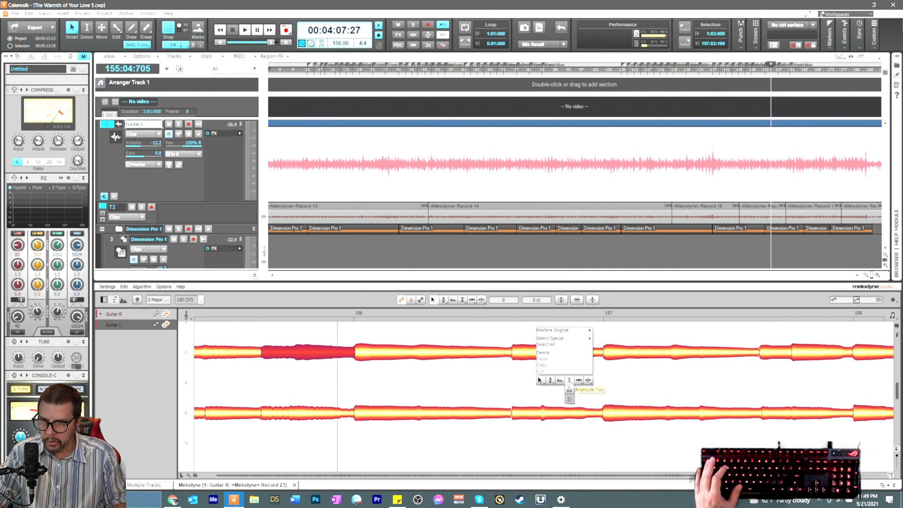
{"action": "left_click", "coordinate": [589, 380]}
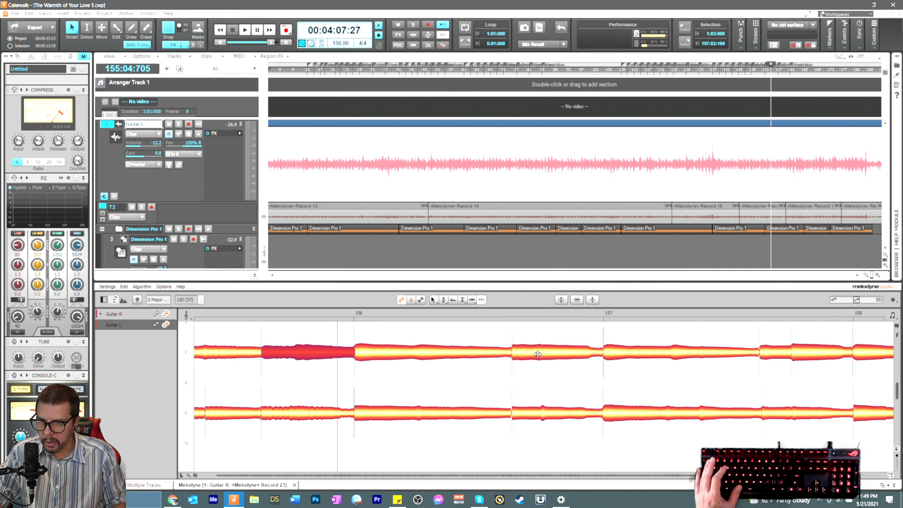
{"action": "left_click", "coordinate": [538, 354]}
{"action": "left_click", "coordinate": [541, 411]}
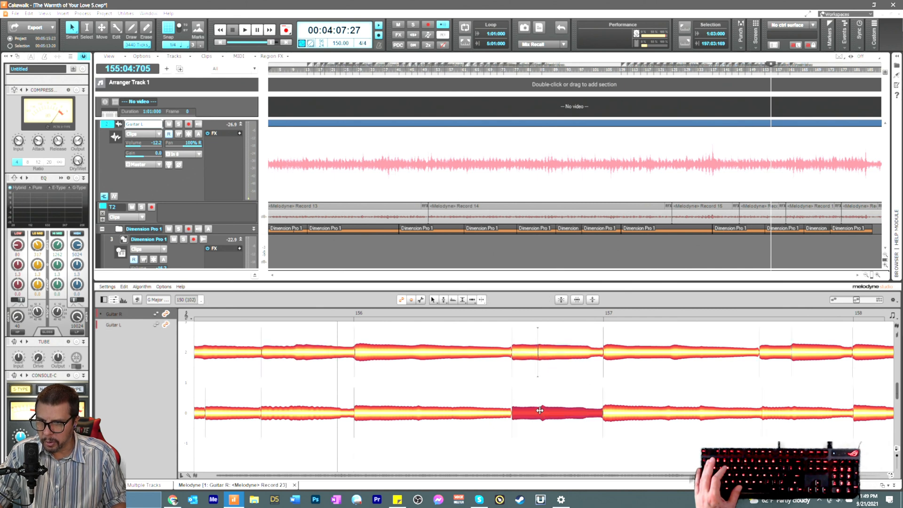
{"action": "left_click", "coordinate": [540, 410]}
Step: Toggle the separation type of the beat 4 splits in bar 156 on both guitars
{"action": "right_click", "coordinate": [537, 438]}
{"action": "key", "text": "Escape"}
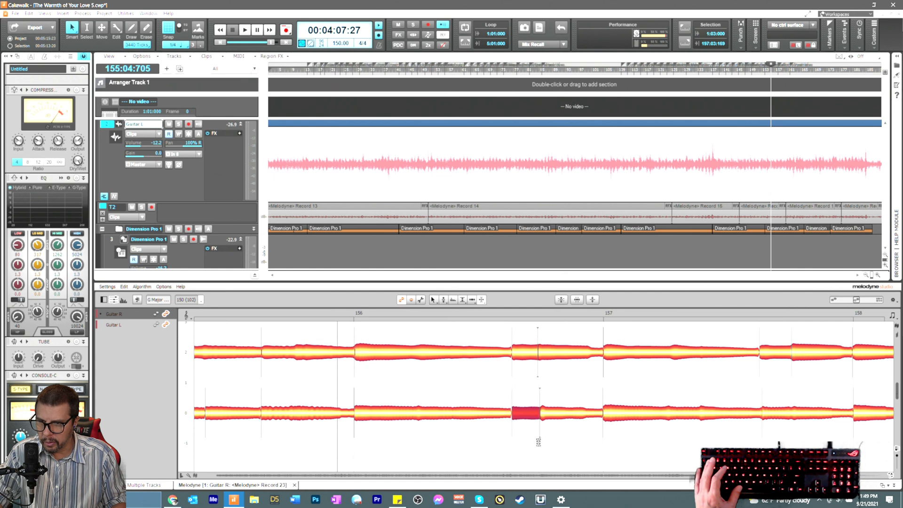
{"action": "left_click", "coordinate": [540, 429]}
{"action": "left_click", "coordinate": [537, 365], "text": "shift"}
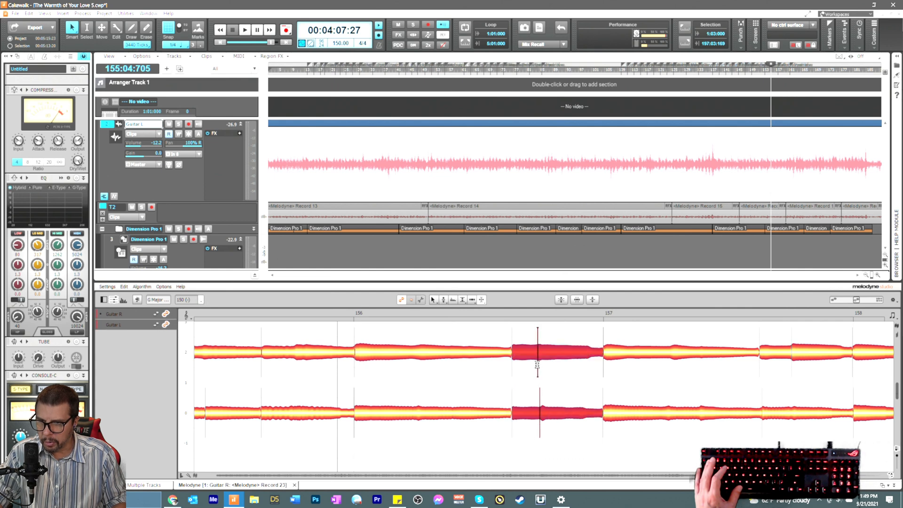
Step: Shift both guitars' note starts at beat 4 of bar 156 slightly later with the Time tool, and play the passage back
{"action": "right_click", "coordinate": [529, 374]}
{"action": "left_click", "coordinate": [519, 369]}
{"action": "left_click", "coordinate": [523, 370]}
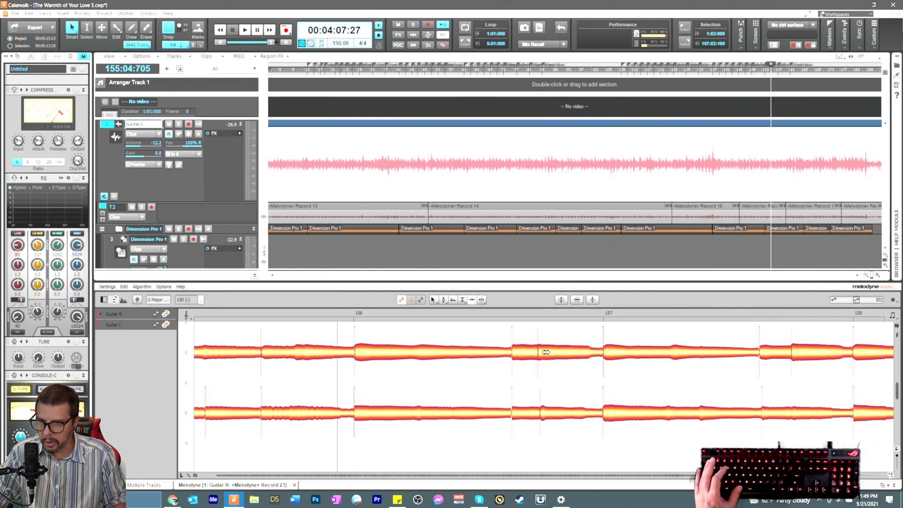
{"action": "left_click", "coordinate": [546, 352]}
{"action": "left_click", "coordinate": [544, 413]}
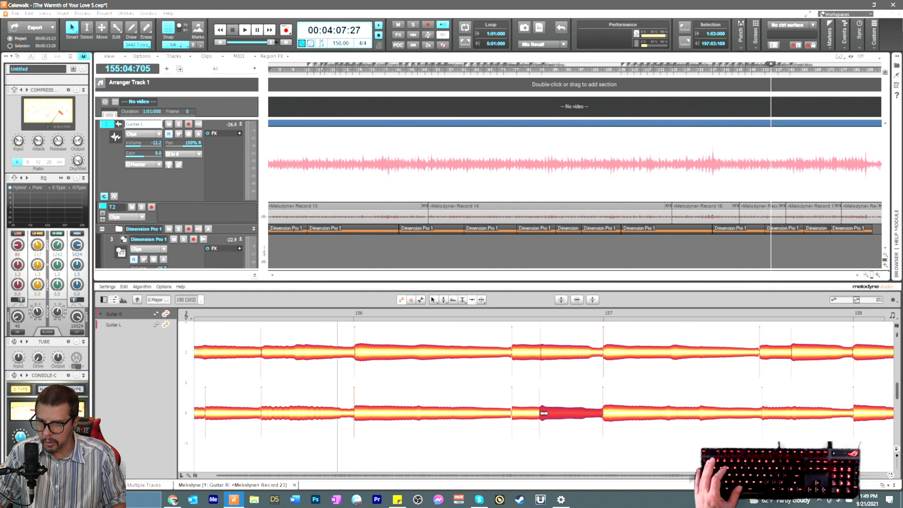
{"action": "key", "text": "space"}
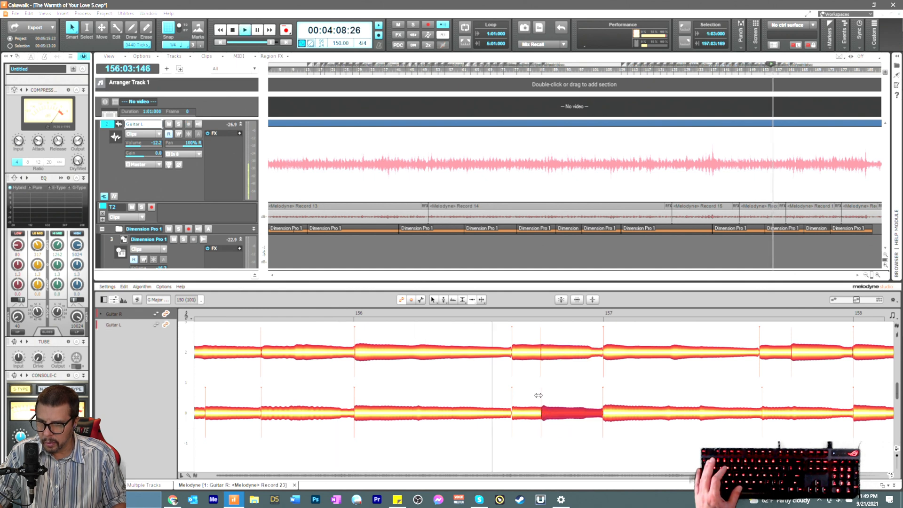
{"action": "key", "text": "space"}
Step: Nudge both guitars' note starts between beats 3 and 4 of bar 156 slightly earlier, and play the passage back
{"action": "left_click", "coordinate": [517, 354]}
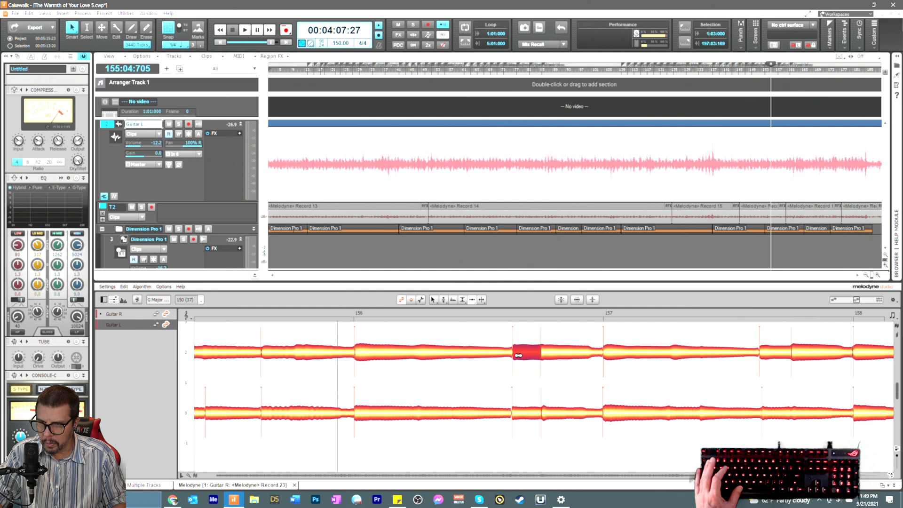
{"action": "left_click", "coordinate": [518, 414]}
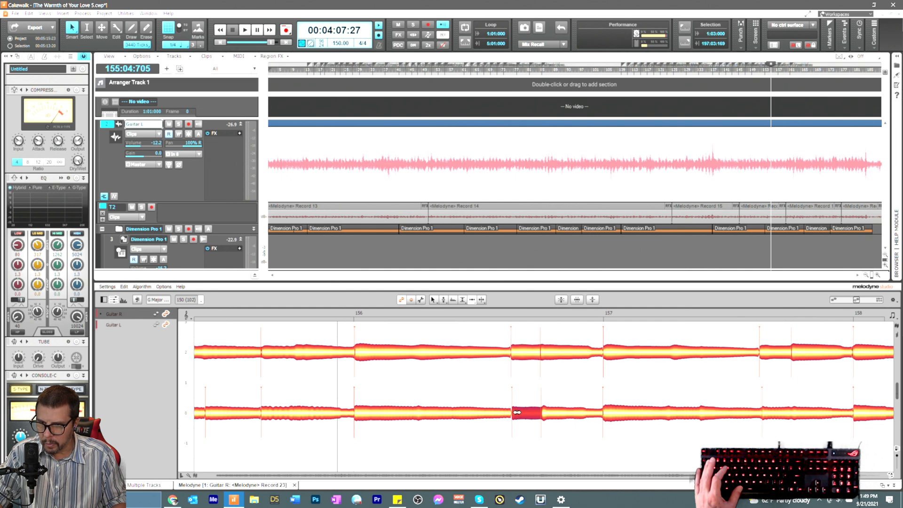
{"action": "key", "text": "space"}
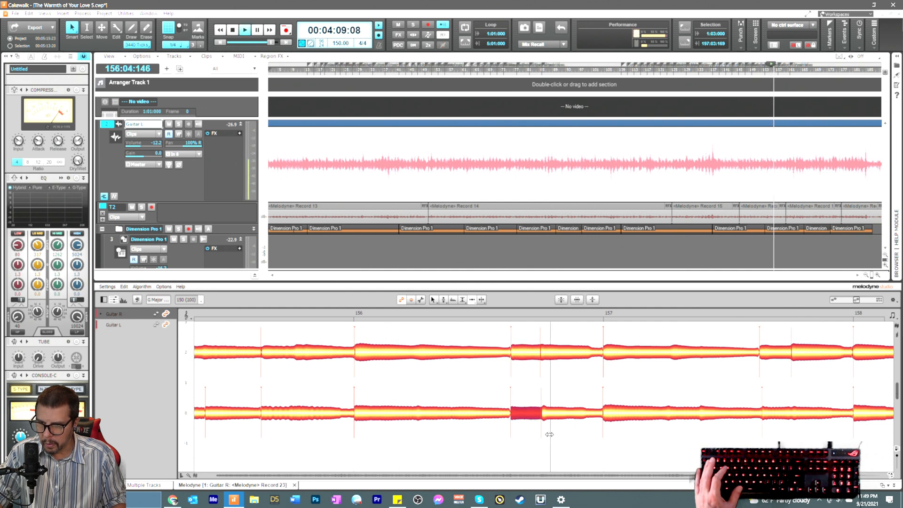
{"action": "key", "text": "space"}
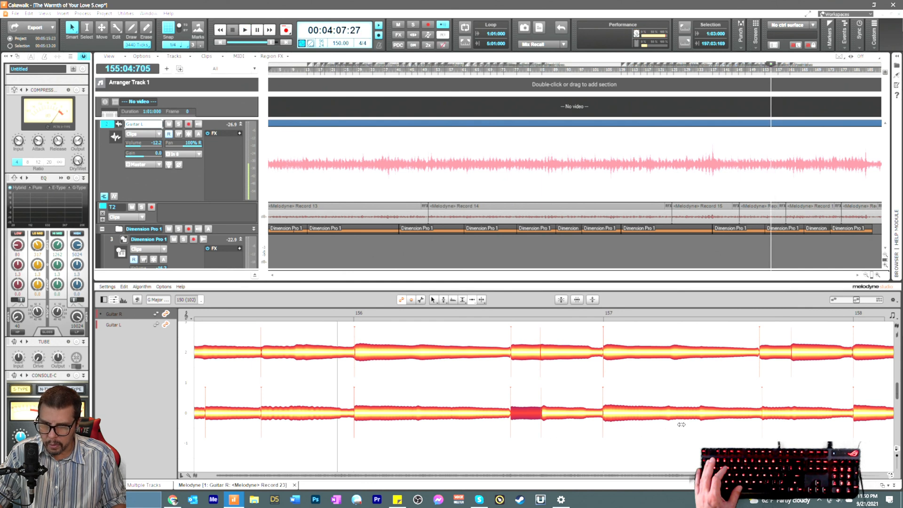
Step: Split the upper and lower guitar notes between beats 2 and 3 of bar 157
{"action": "right_click", "coordinate": [697, 347]}
{"action": "left_click", "coordinate": [747, 411]}
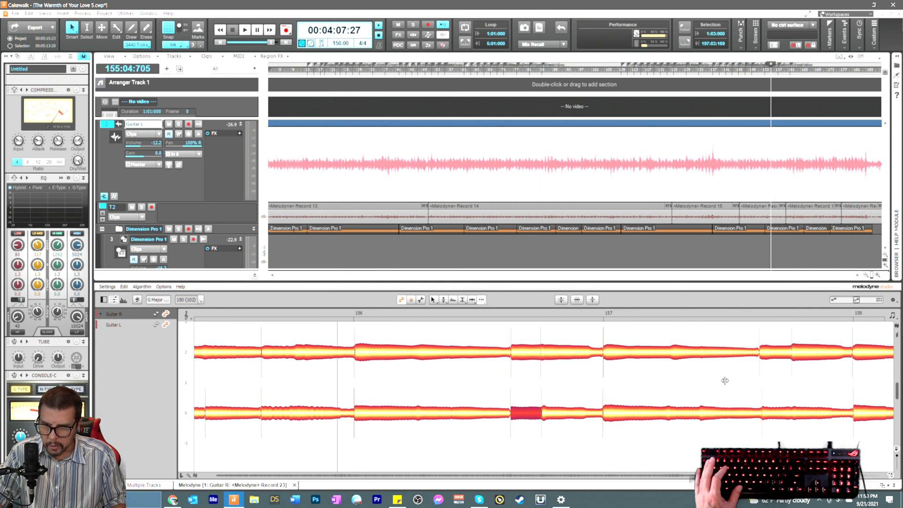
{"action": "left_click", "coordinate": [700, 353]}
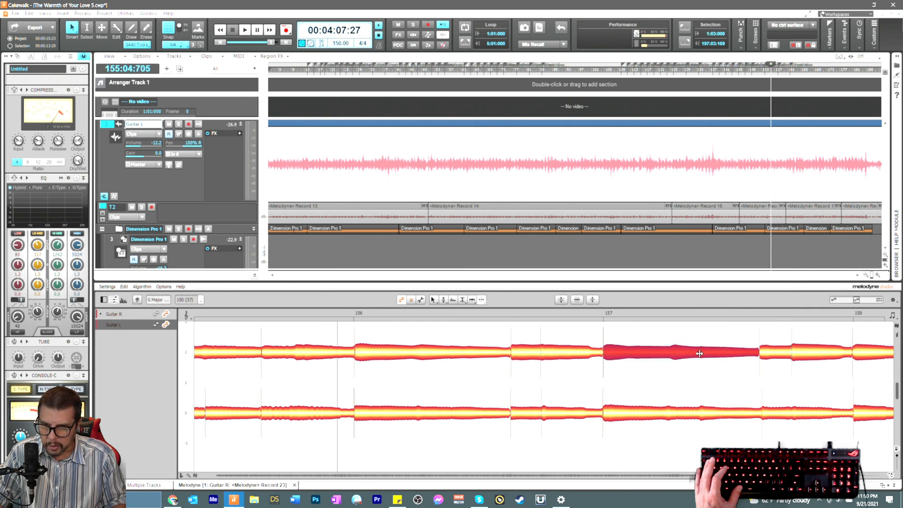
{"action": "left_click", "coordinate": [698, 415]}
Step: Split both guitars' notes again at about beat 2 of bar 157 with the Note Separation tool
{"action": "right_click", "coordinate": [683, 457]}
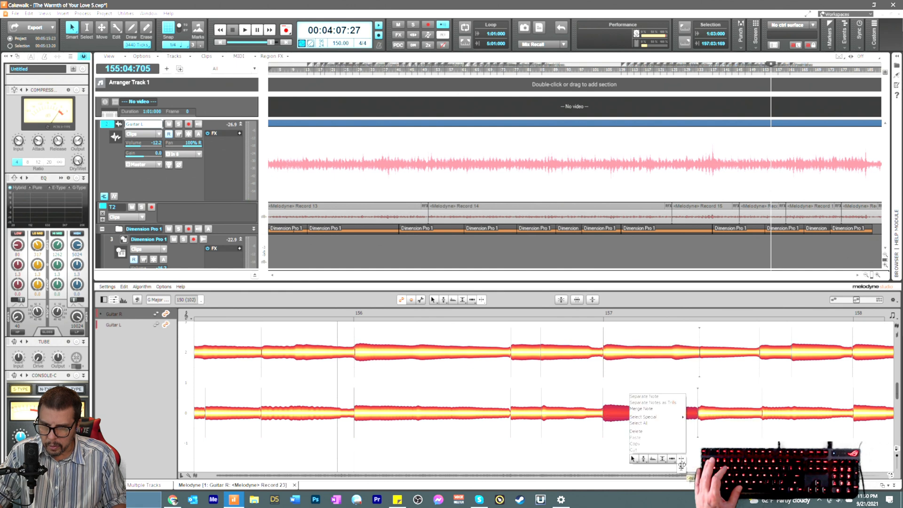
{"action": "left_click", "coordinate": [679, 455]}
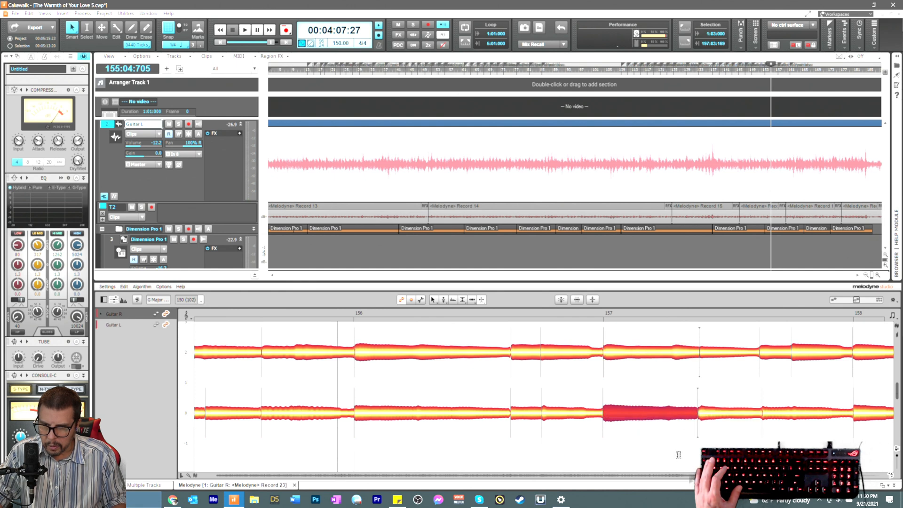
{"action": "right_click", "coordinate": [664, 413]}
{"action": "left_click", "coordinate": [664, 406]}
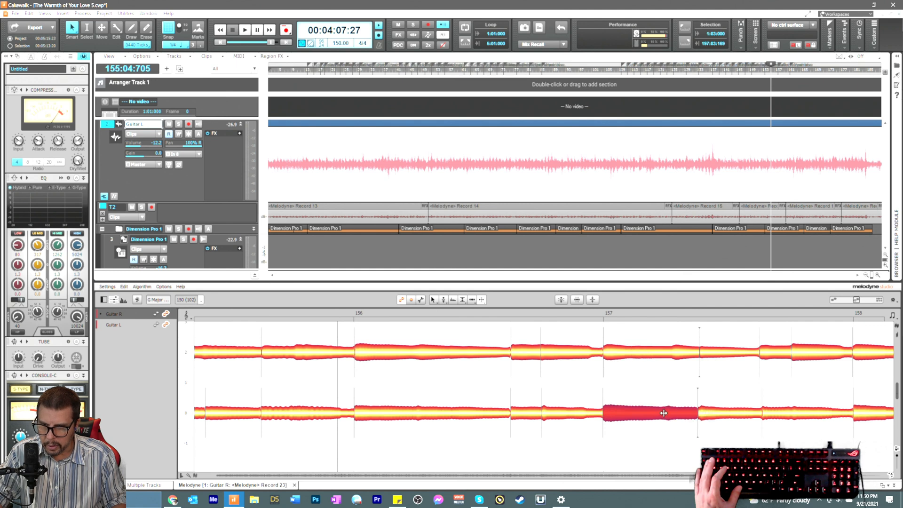
{"action": "left_click", "coordinate": [666, 414]}
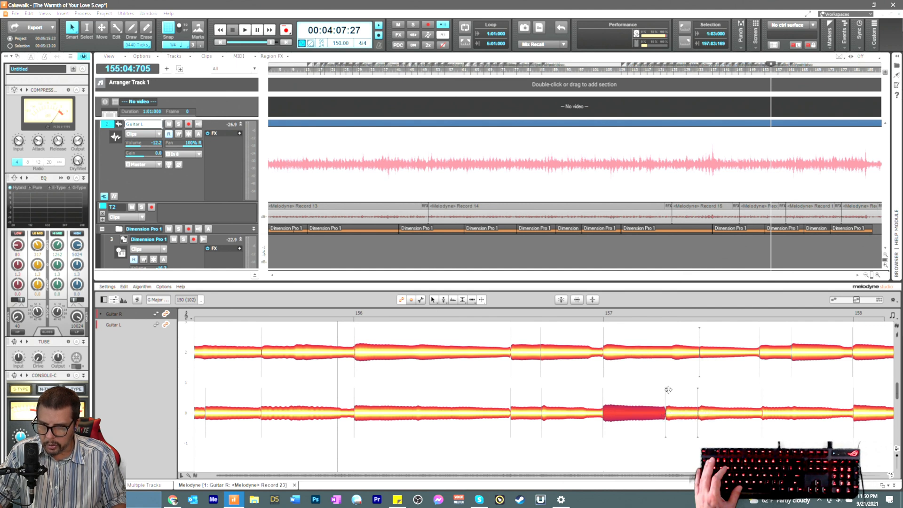
{"action": "left_click", "coordinate": [670, 356]}
Step: Select the split notes of both guitars in bar 157 and toggle the separation type of all their splits
{"action": "right_click", "coordinate": [665, 363]}
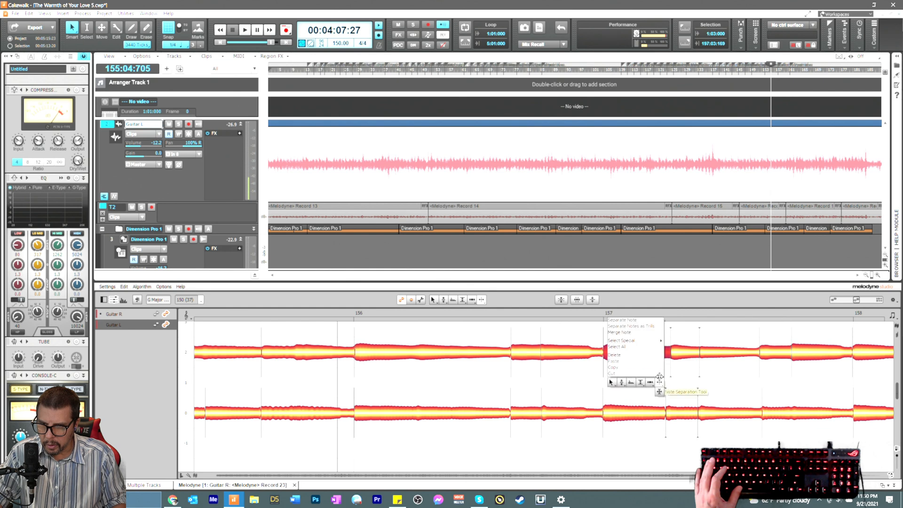
{"action": "left_click", "coordinate": [657, 389]}
{"action": "left_click_drag", "start_coordinate": [661, 339], "coordinate": [703, 432]}
{"action": "right_click", "coordinate": [703, 432]}
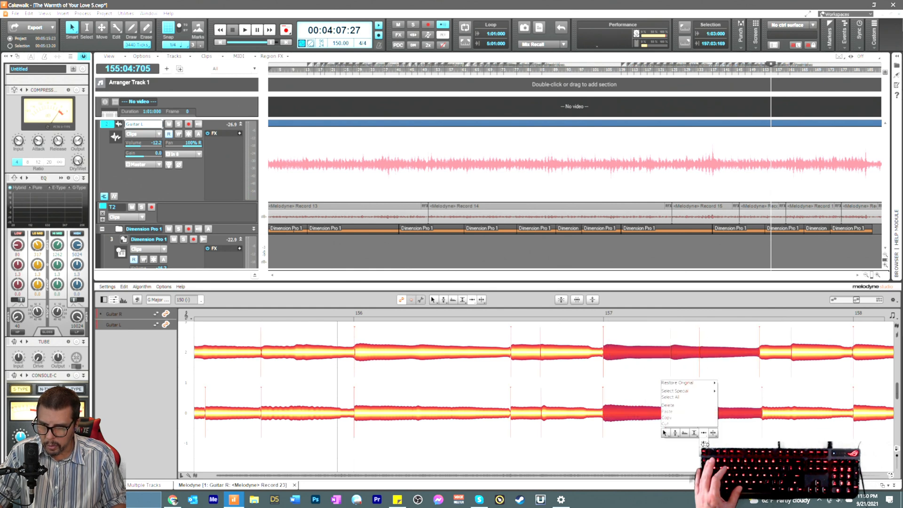
{"action": "left_click", "coordinate": [704, 433]}
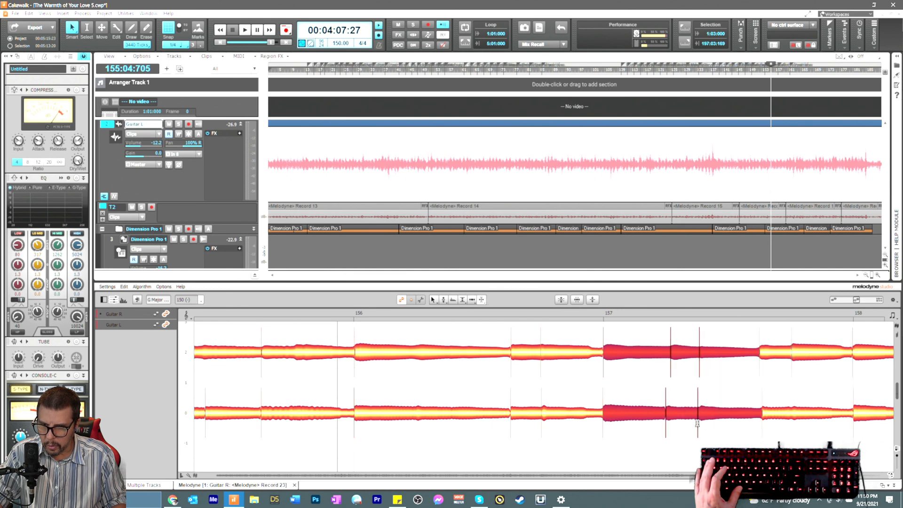
Step: Align the starts of both guitars' split notes at beat 2 of bar 157 and midway to beat 3 with the Time tool
{"action": "right_click", "coordinate": [644, 432]}
{"action": "left_click", "coordinate": [636, 428]}
{"action": "left_click", "coordinate": [641, 427]}
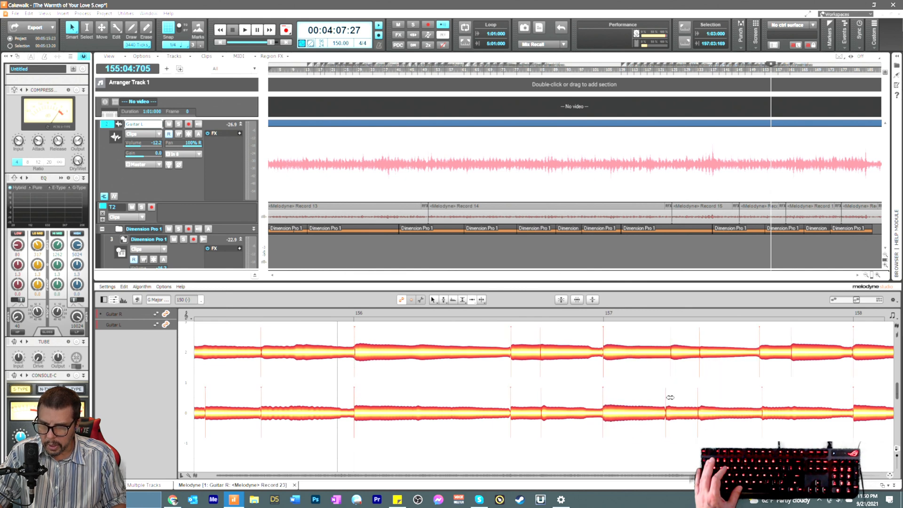
{"action": "left_click", "coordinate": [678, 353]}
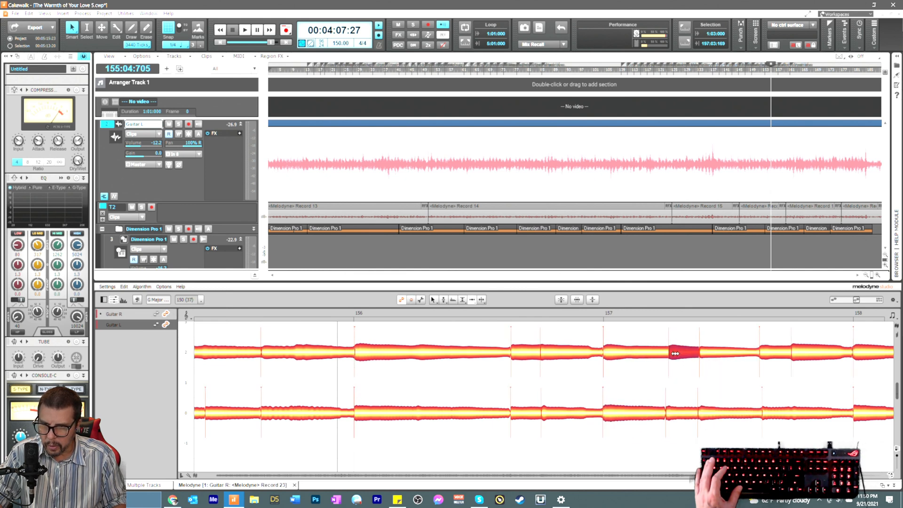
{"action": "left_click", "coordinate": [670, 414]}
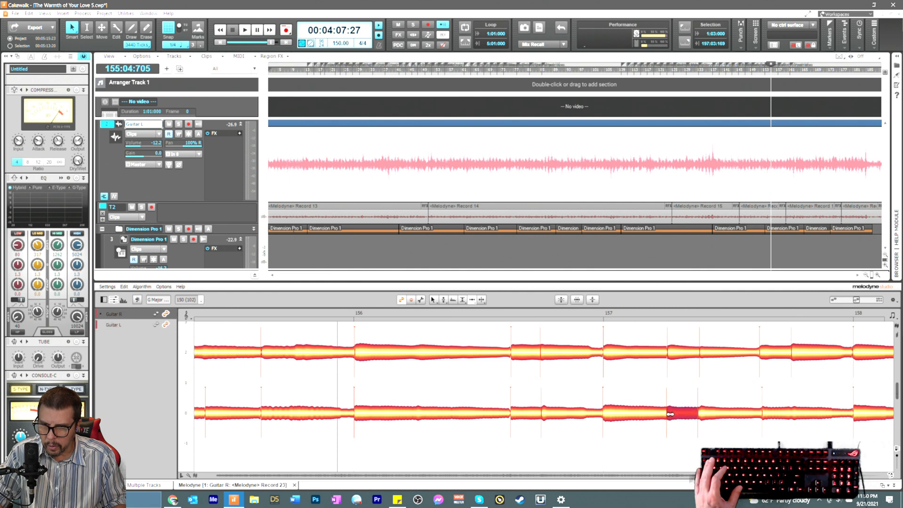
{"action": "left_click", "coordinate": [703, 415]}
{"action": "left_click", "coordinate": [702, 354]}
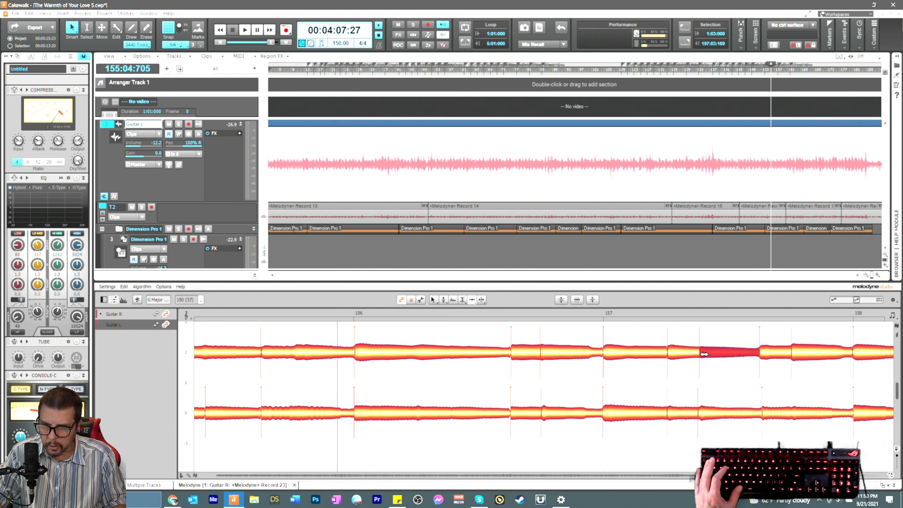
{"action": "left_click", "coordinate": [702, 414]}
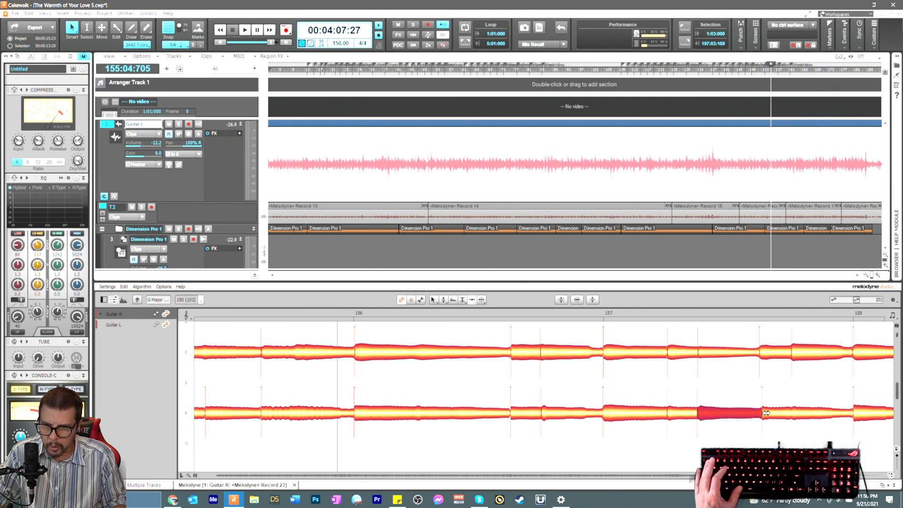
Step: Pull the lower guitar's note start between beats 3 and 4 of bar 157 slightly earlier and split that note at beat 4
{"action": "right_click", "coordinate": [776, 425]}
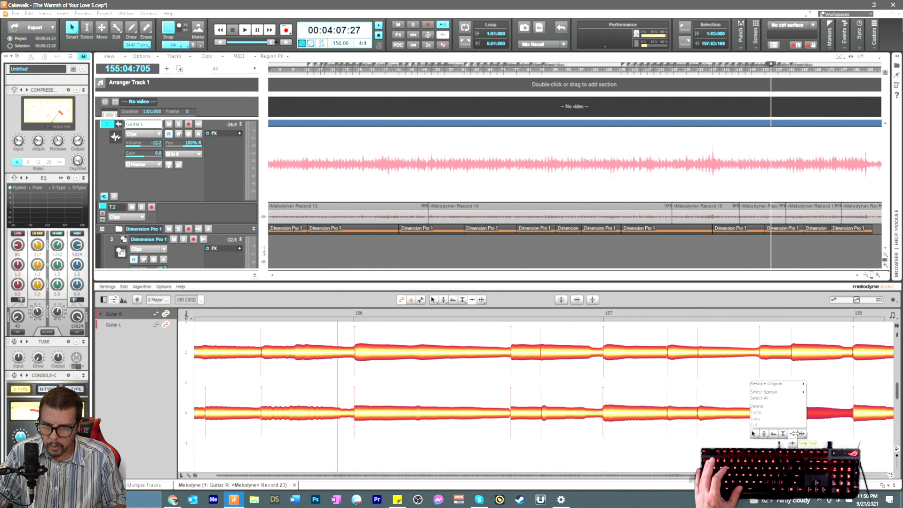
{"action": "left_click", "coordinate": [795, 420]}
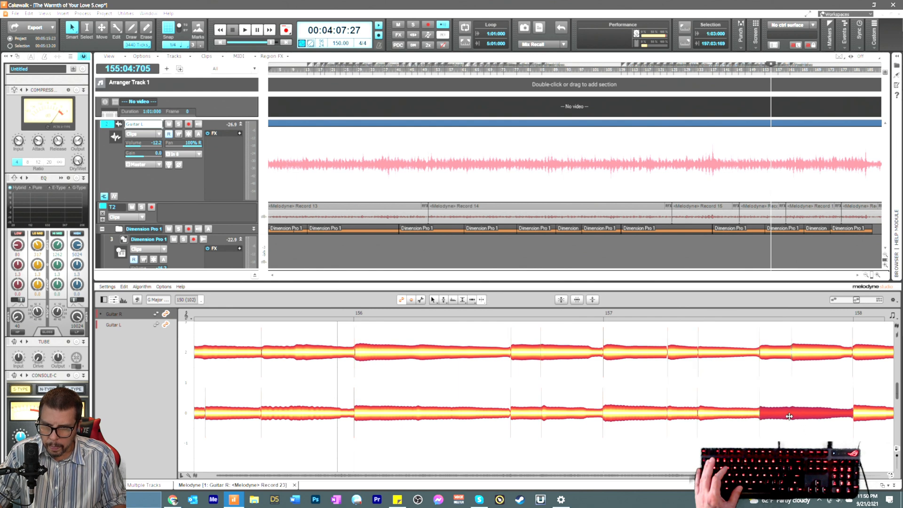
{"action": "right_click", "coordinate": [791, 416]}
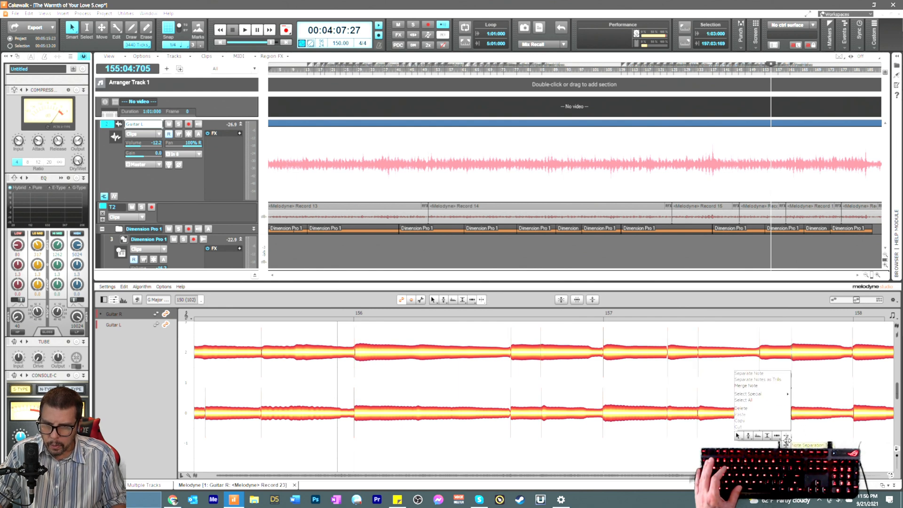
{"action": "left_click", "coordinate": [786, 436]}
Step: Nudge both guitars' note starts at beat 4 of bar 157 slightly later and the upper guitar's note at bar 156 slightly earlier
{"action": "right_click", "coordinate": [793, 431]}
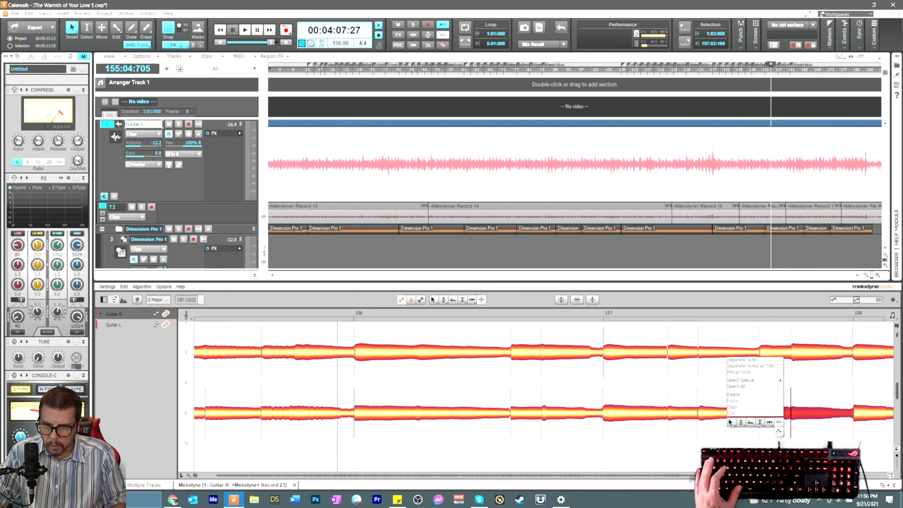
{"action": "left_click", "coordinate": [773, 427]}
{"action": "left_click", "coordinate": [774, 429]}
{"action": "left_click", "coordinate": [793, 416]}
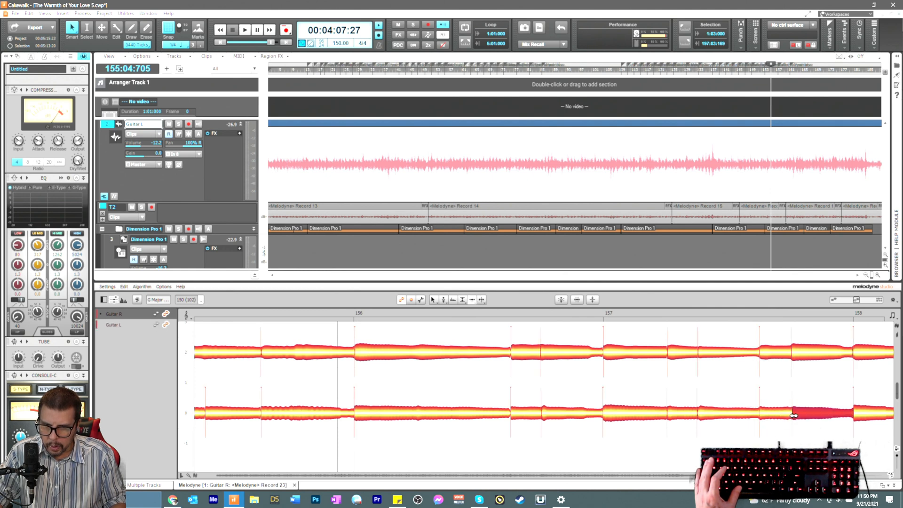
{"action": "left_click", "coordinate": [797, 356]}
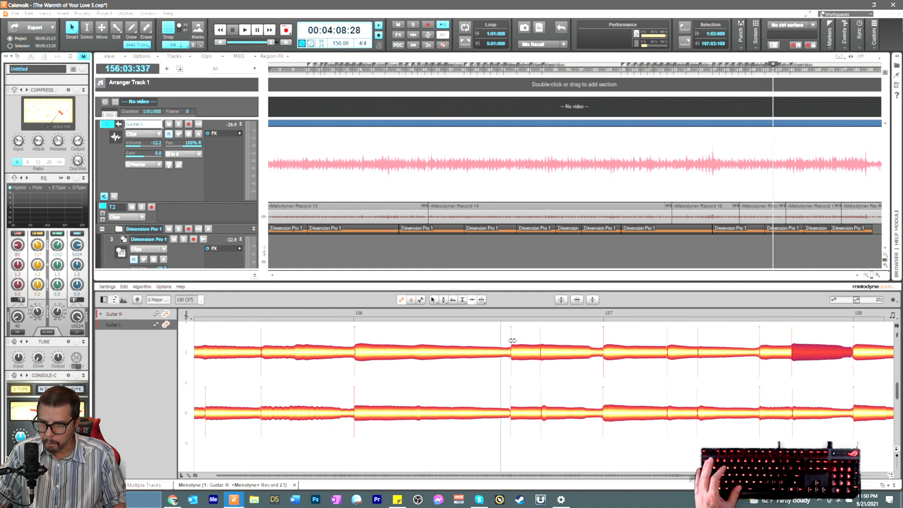
{"action": "left_click", "coordinate": [358, 352]}
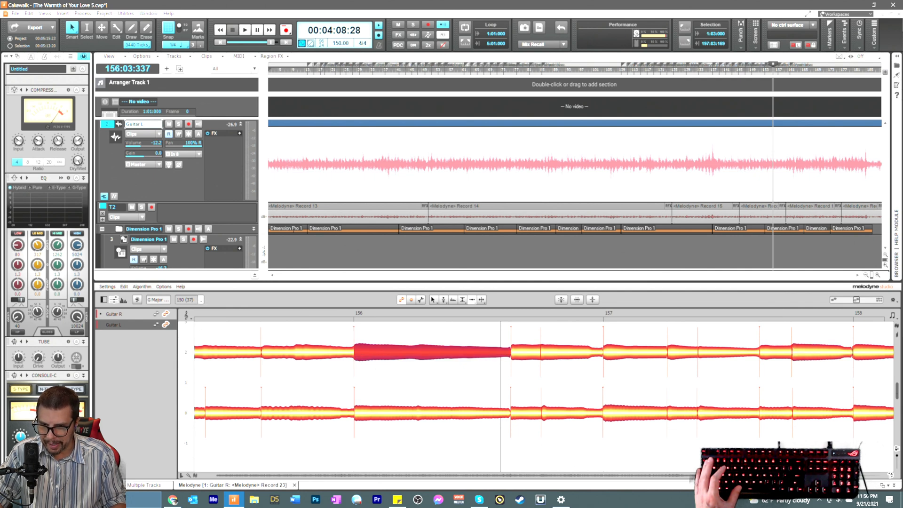
Step: Pull the lower guitar's note start midway between beats 2 and 3 of bar 158 slightly earlier with the Time tool
{"action": "left_click_drag", "start_coordinate": [777, 475], "coordinate": [779, 475]}
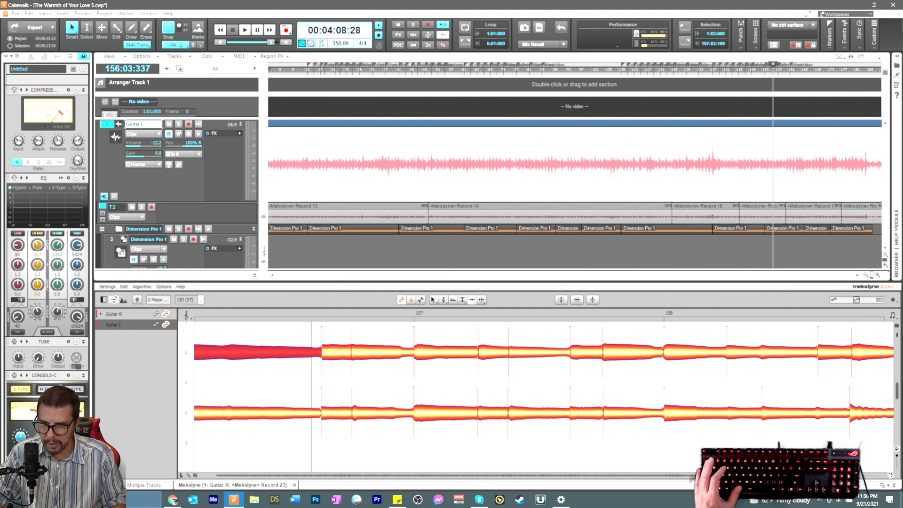
{"action": "right_click", "coordinate": [696, 447]}
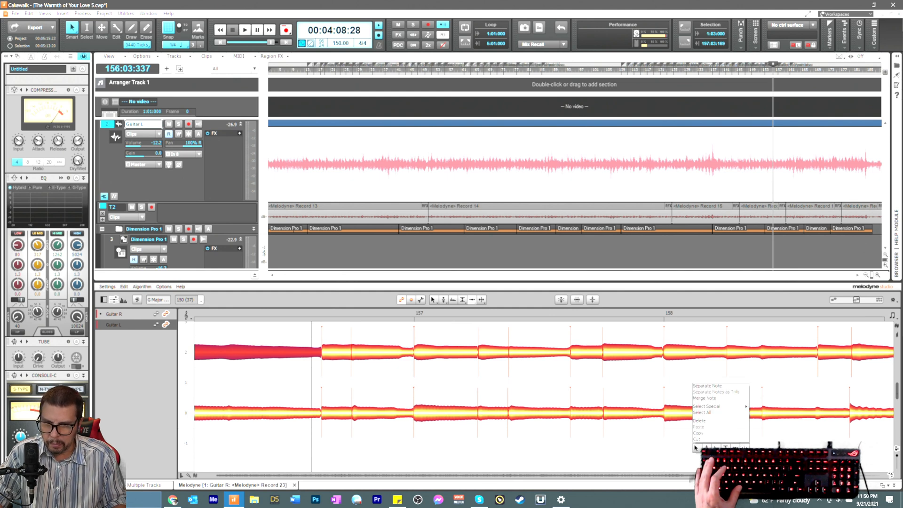
{"action": "left_click", "coordinate": [746, 448]}
{"action": "right_click", "coordinate": [703, 443]}
{"action": "left_click", "coordinate": [743, 443]}
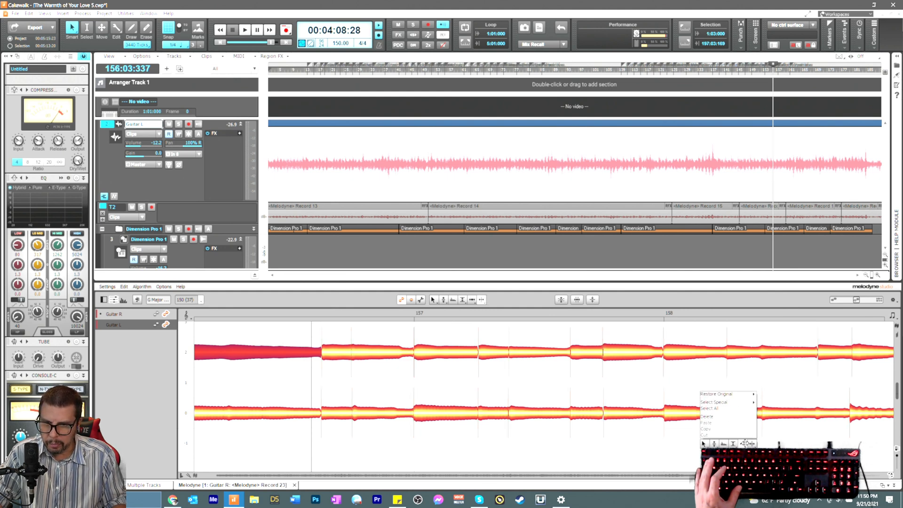
{"action": "left_click", "coordinate": [762, 413]}
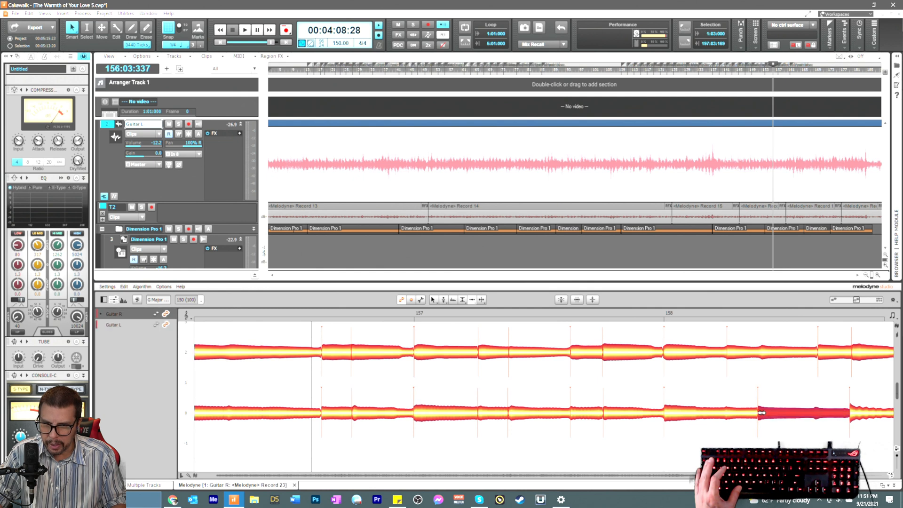
Step: Split the lower guitar's note between beats 3 and 4 of bar 158 with the Note Separation tool
{"action": "right_click", "coordinate": [819, 429]}
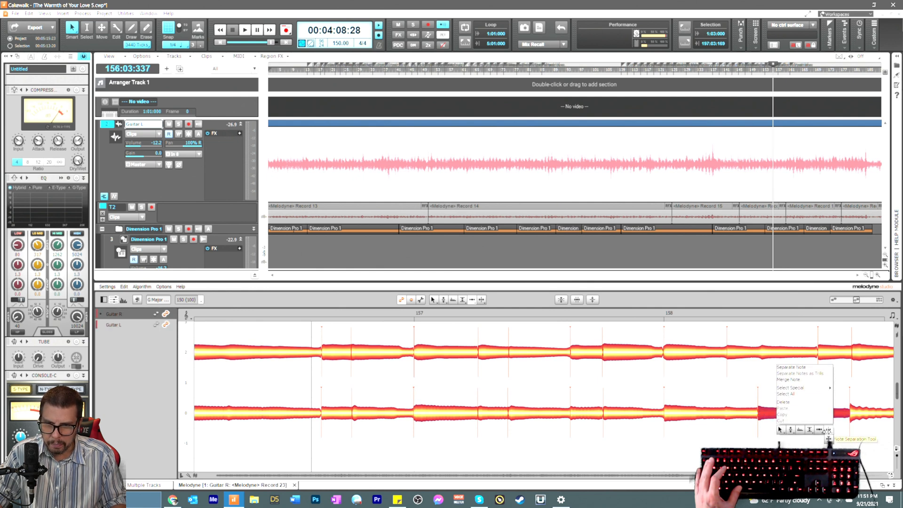
{"action": "left_click", "coordinate": [824, 426]}
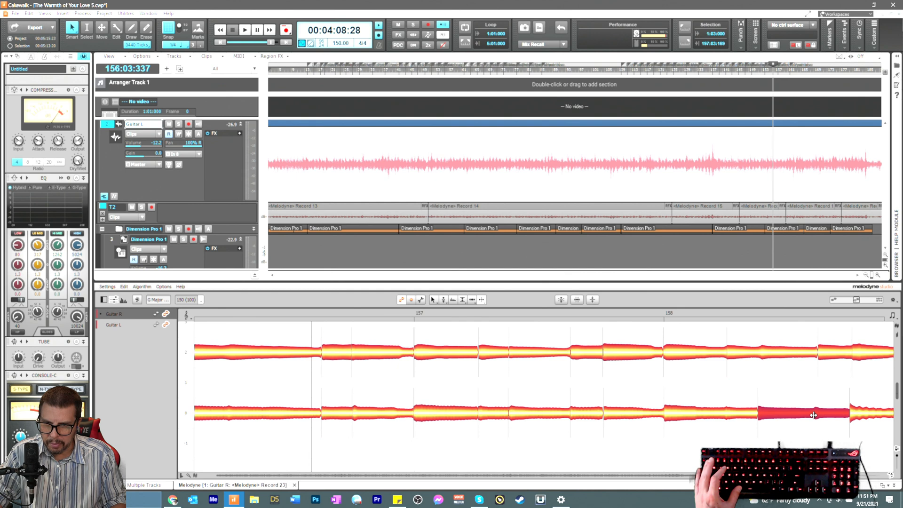
{"action": "right_click", "coordinate": [811, 436]}
{"action": "left_click", "coordinate": [814, 440]}
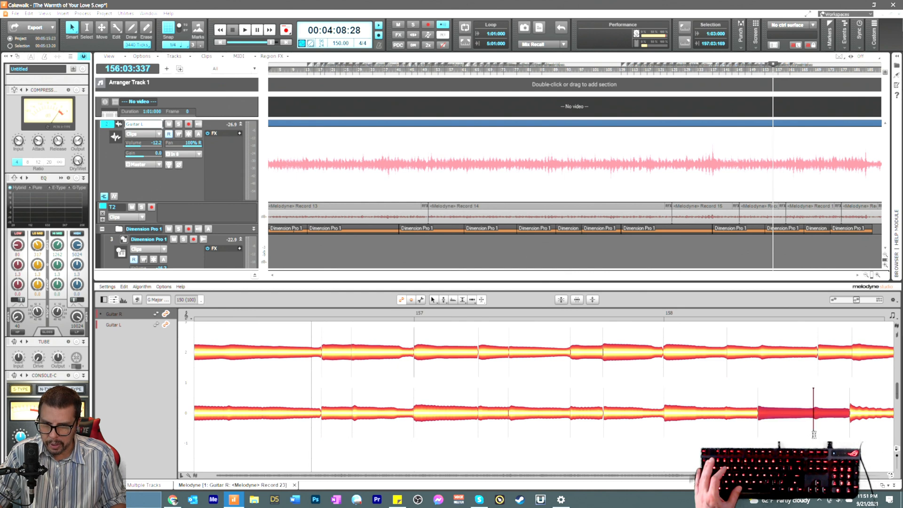
Step: Move both guitars' note starts between beats 3 and 4 of bar 158 slightly later so they line up midway between the beats
{"action": "right_click", "coordinate": [806, 436]}
{"action": "left_click", "coordinate": [790, 427]}
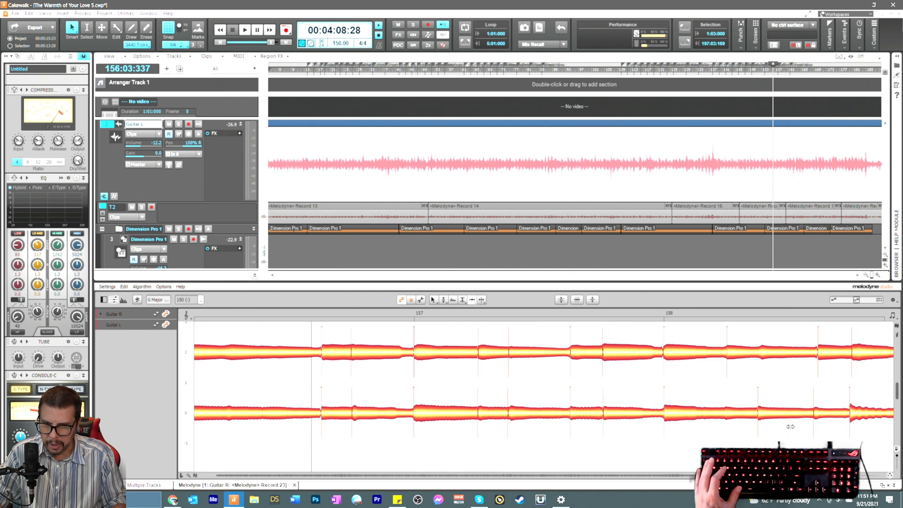
{"action": "left_click_drag", "start_coordinate": [818, 415], "coordinate": [822, 416]}
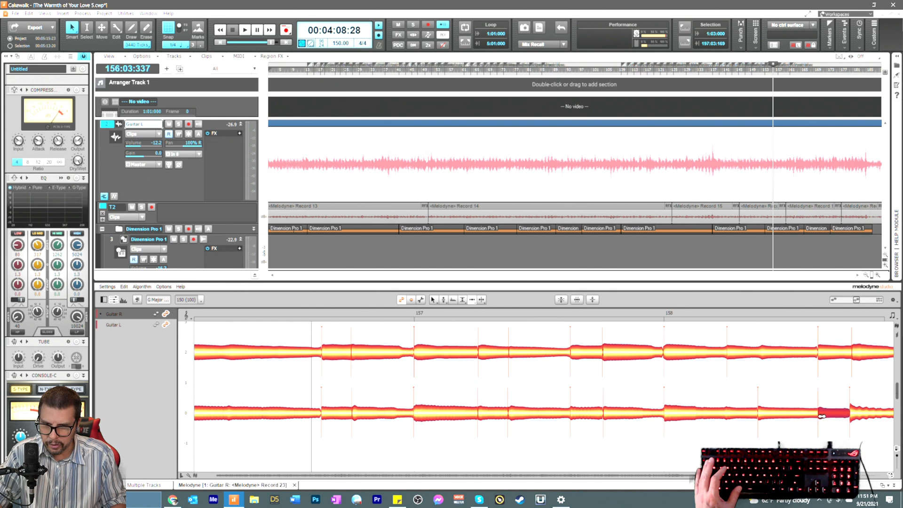
{"action": "left_click", "coordinate": [824, 359]}
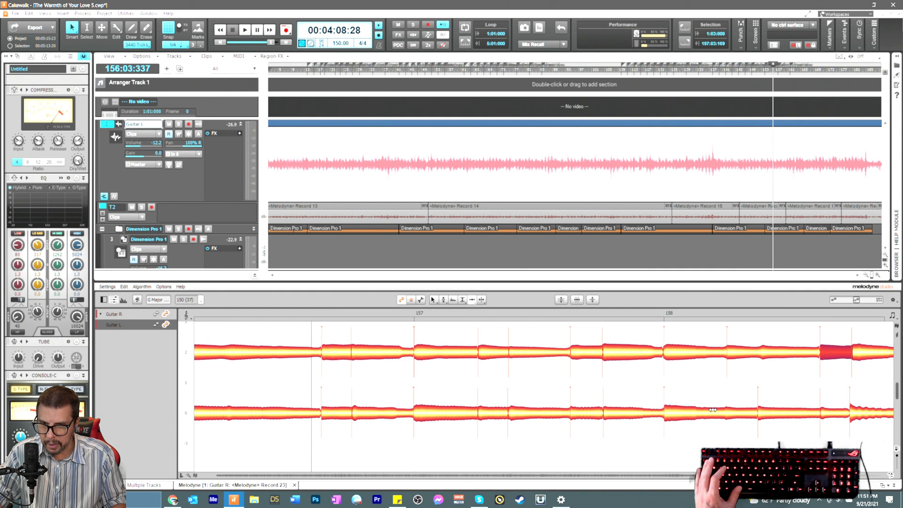
Step: Split the upper guitar's note between beats 2 and 3 of bar 158 and pull the new note's start slightly earlier, matching the lower guitar
{"action": "double_click", "coordinate": [760, 354]}
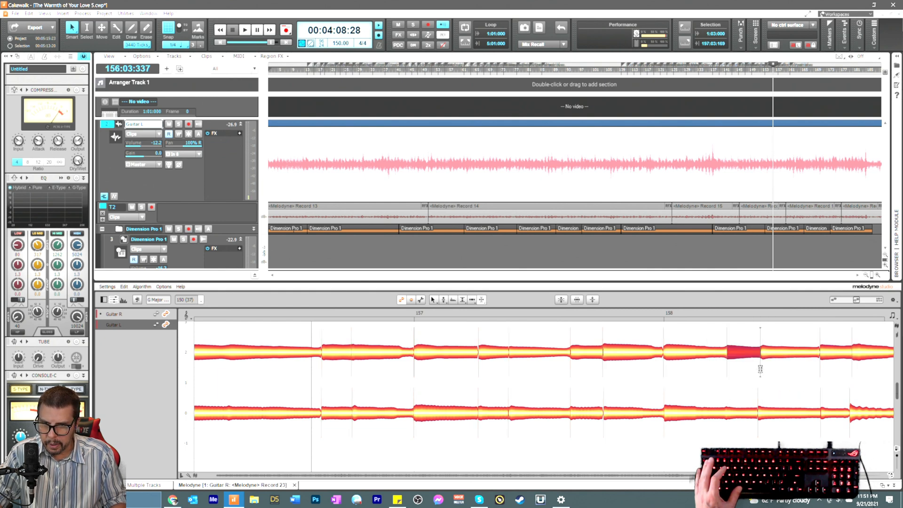
{"action": "double_click", "coordinate": [760, 369]}
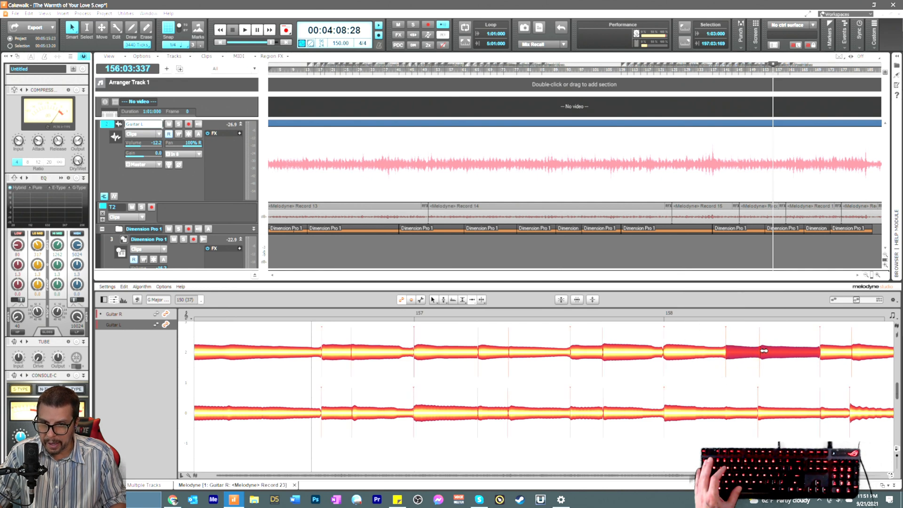
{"action": "left_click", "coordinate": [744, 374]}
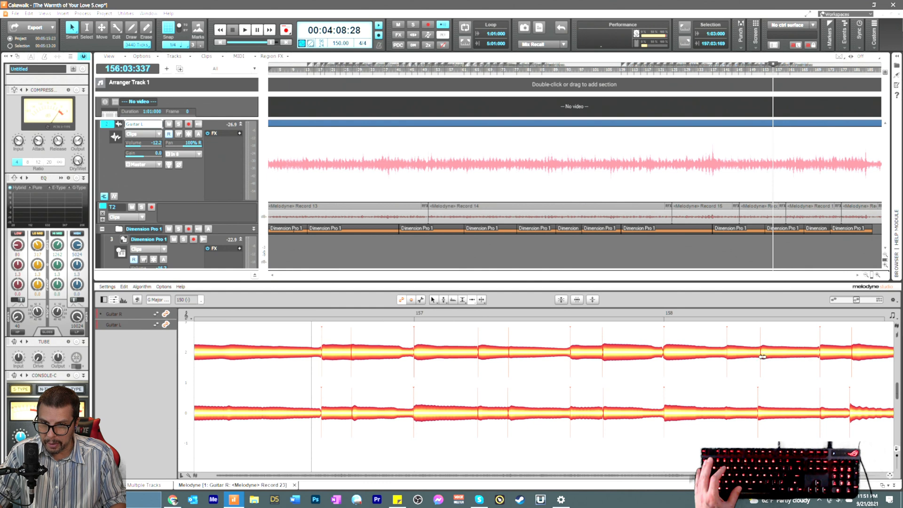
{"action": "left_click_drag", "start_coordinate": [765, 354], "coordinate": [763, 353]}
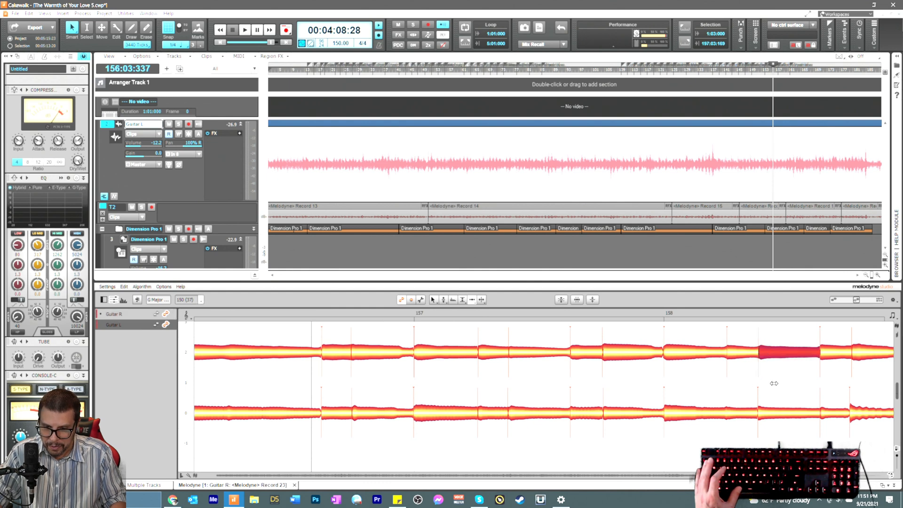
Step: Split the upper guitar's note midway between beats 3 and 4 of bar 159 with the Note Separation tool
{"action": "scroll", "coordinate": [544, 398], "scroll_direction": "right", "scroll_amount": 4}
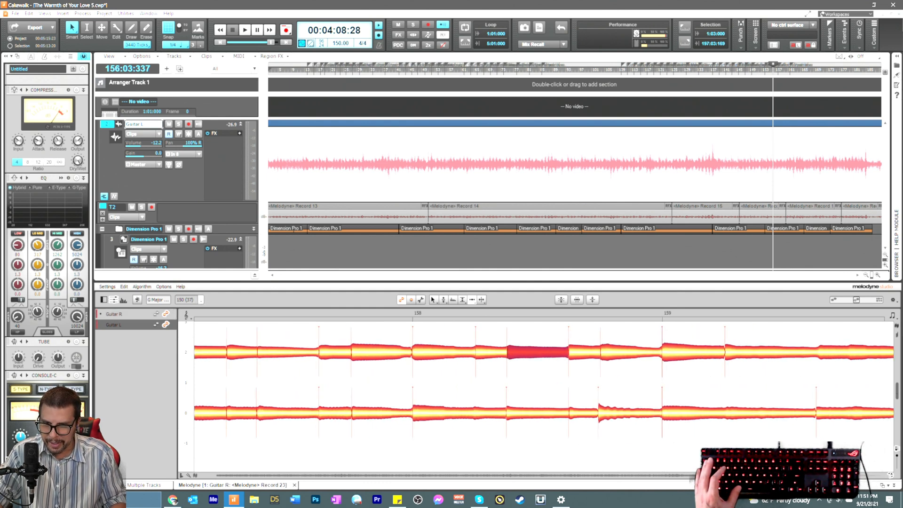
{"action": "right_click", "coordinate": [728, 392]}
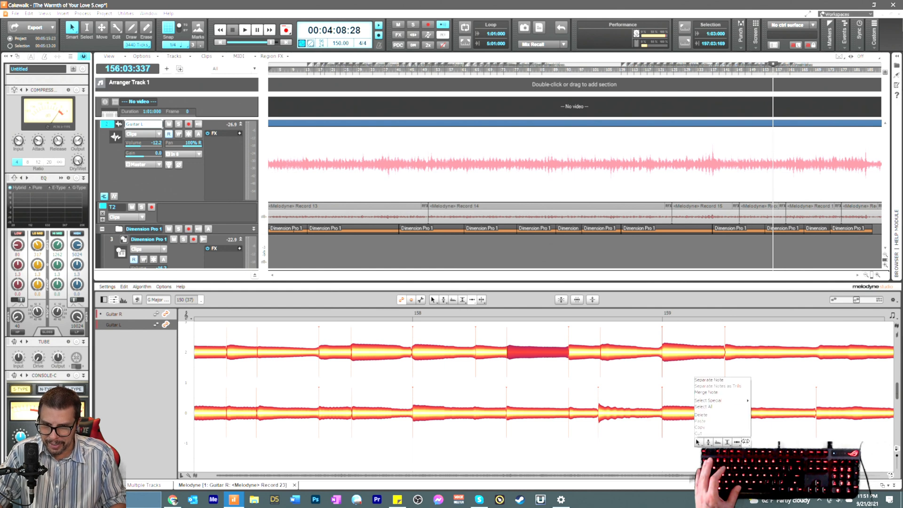
{"action": "left_click", "coordinate": [747, 442]}
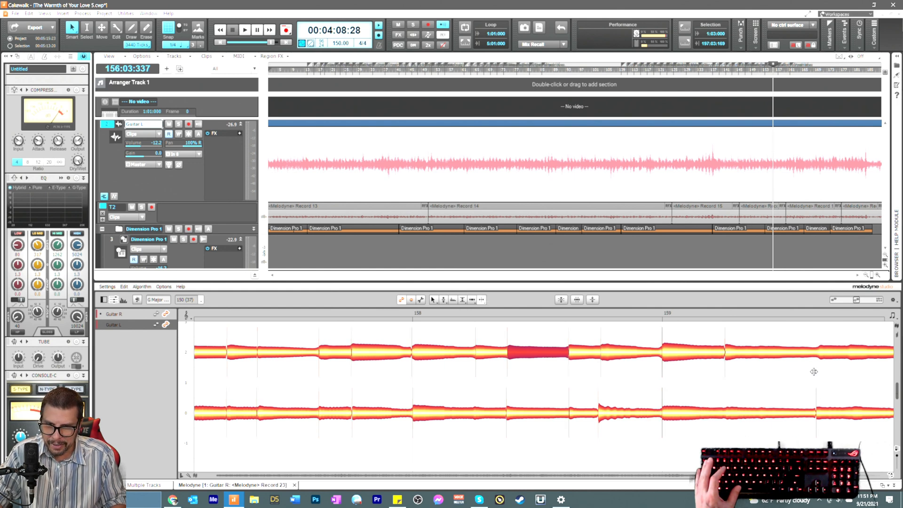
{"action": "left_click", "coordinate": [819, 353]}
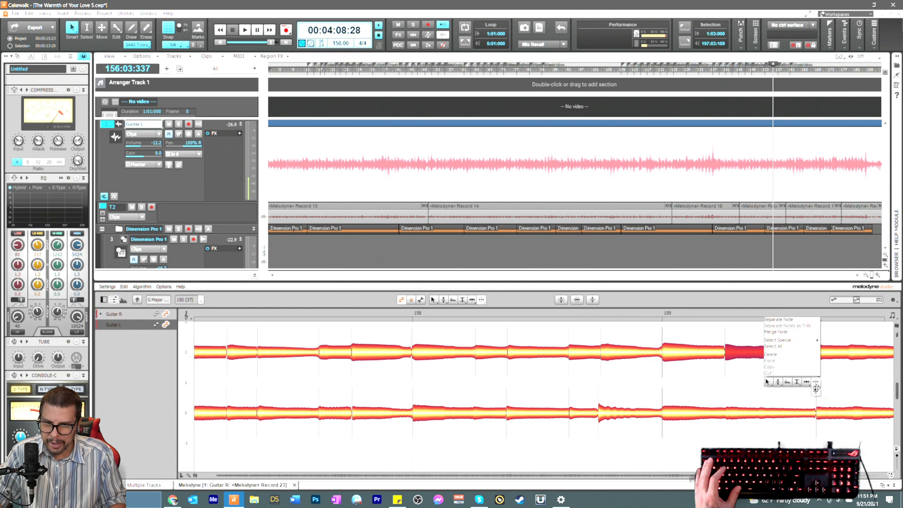
Step: Align both guitars' note starts midway between beats 3 and 4 of bar 159 with the Time tool
{"action": "right_click", "coordinate": [795, 375]}
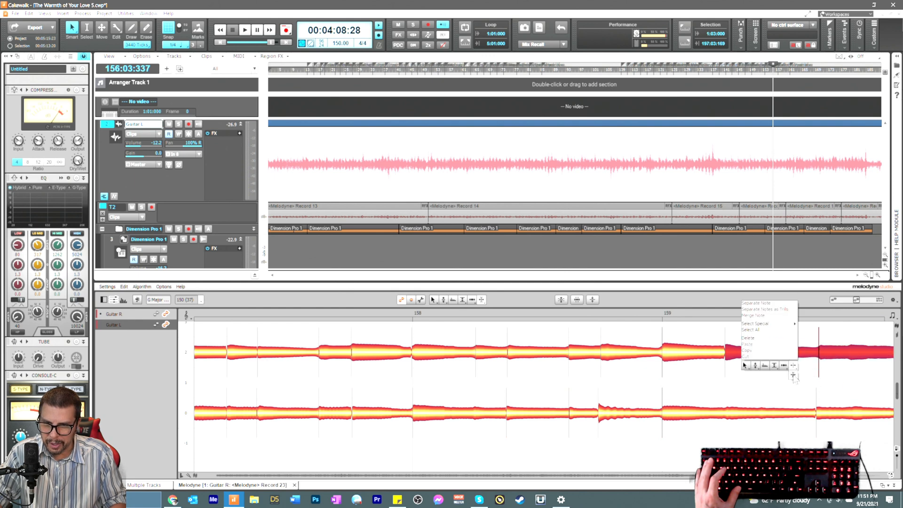
{"action": "left_click", "coordinate": [782, 374]}
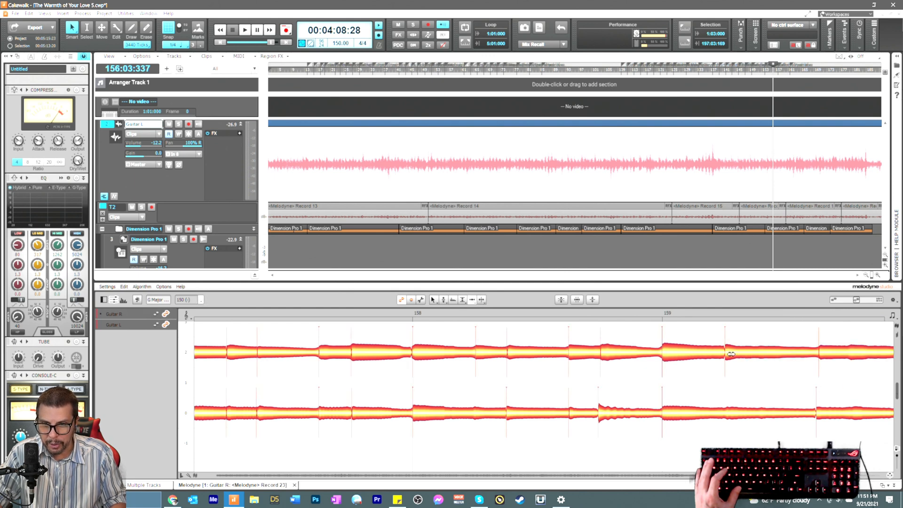
{"action": "left_click", "coordinate": [821, 354]}
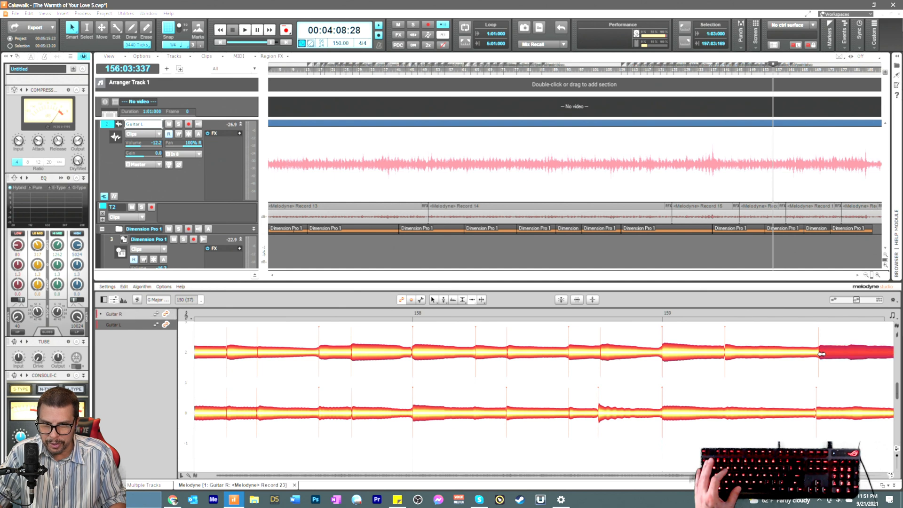
{"action": "left_click", "coordinate": [819, 414]}
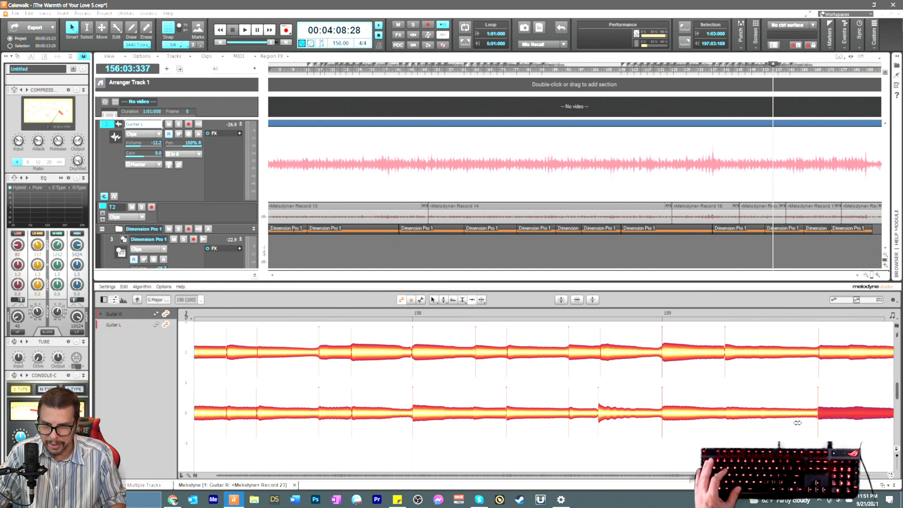
{"action": "scroll", "coordinate": [544, 397], "scroll_direction": "right", "scroll_amount": 5}
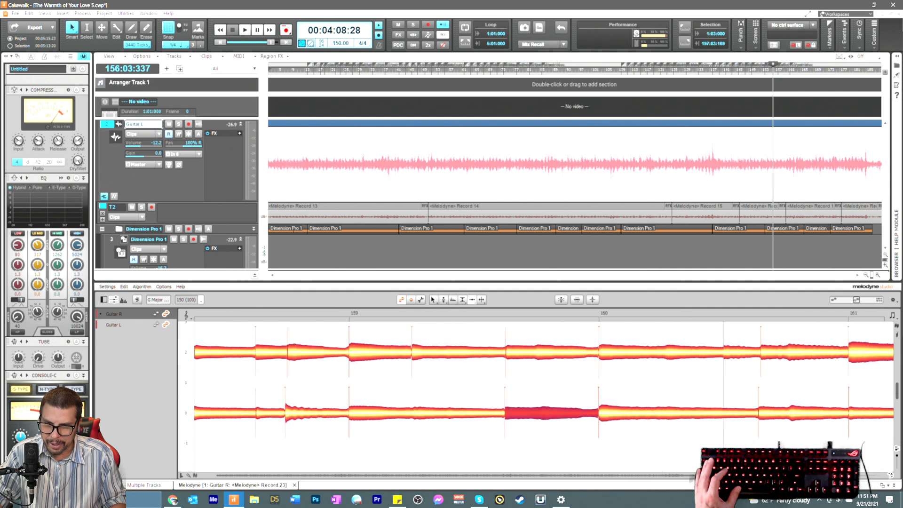
Step: Split the upper guitar's note just after beat 2 of bar 160 with the Note Separation tool
{"action": "right_click", "coordinate": [681, 389]}
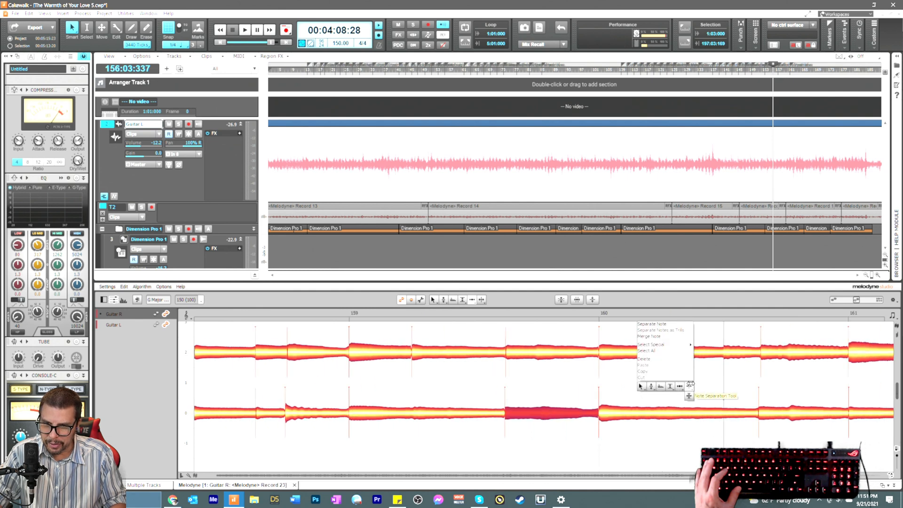
{"action": "left_click", "coordinate": [691, 386]}
{"action": "double_click", "coordinate": [664, 351]}
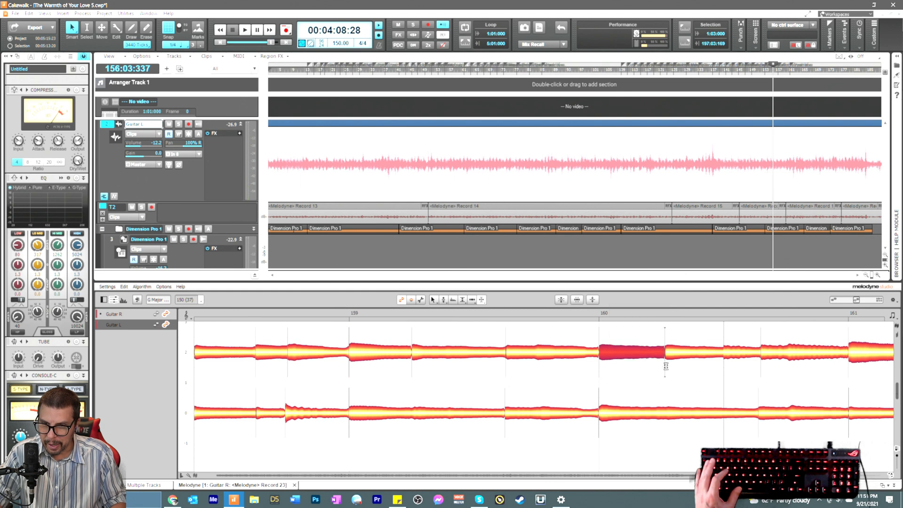
{"action": "left_click", "coordinate": [666, 367]}
Step: Align the upper guitar's new note start to beat 2 of bar 160 and both guitars' note starts midway between beats 3 and 4
{"action": "right_click", "coordinate": [648, 368]}
{"action": "left_click", "coordinate": [641, 362]}
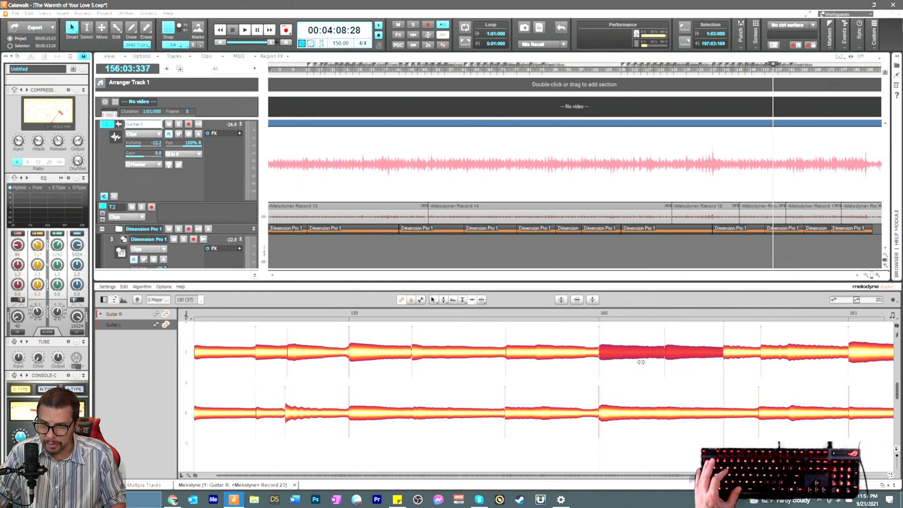
{"action": "left_click", "coordinate": [643, 379]}
{"action": "left_click_drag", "start_coordinate": [669, 357], "coordinate": [665, 356]}
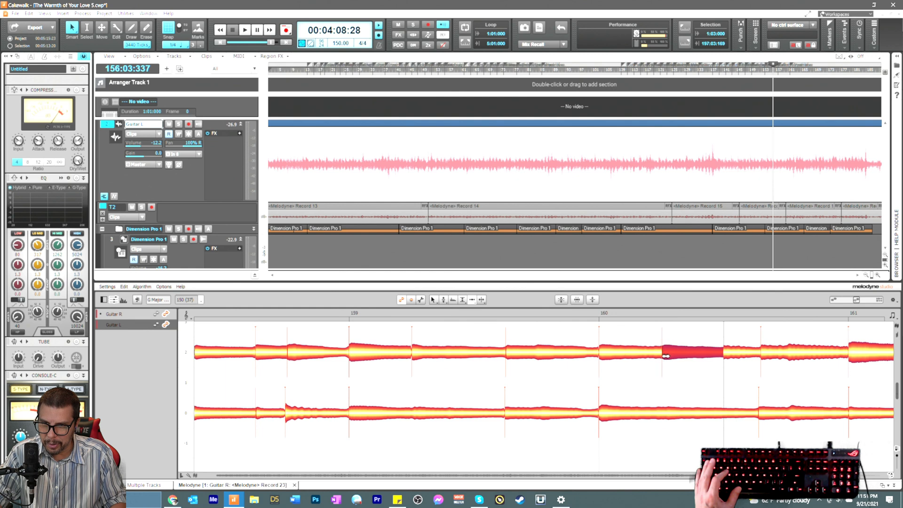
{"action": "left_click", "coordinate": [763, 415]}
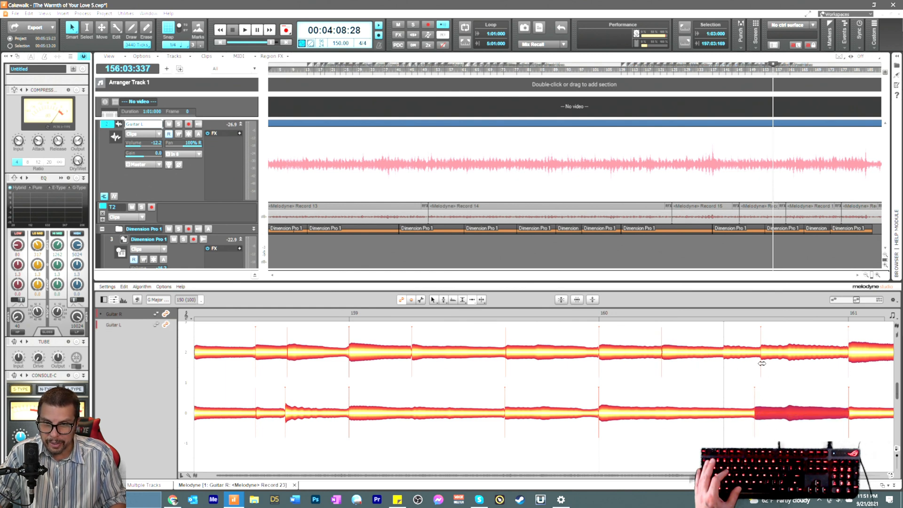
{"action": "left_click_drag", "start_coordinate": [764, 356], "coordinate": [757, 357]}
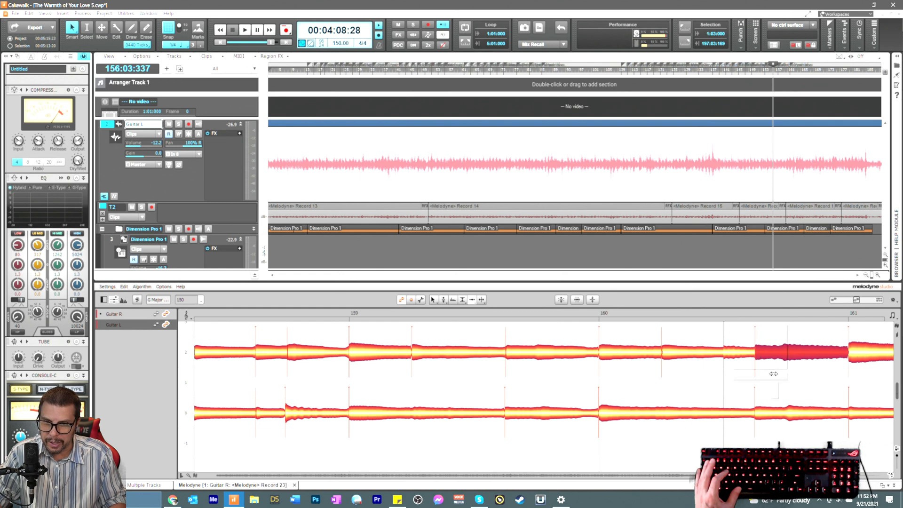
Step: Split both guitars' notes near beat 4 of bar 160 with the Note Separation tool
{"action": "right_click", "coordinate": [773, 375]}
{"action": "left_click", "coordinate": [782, 375]}
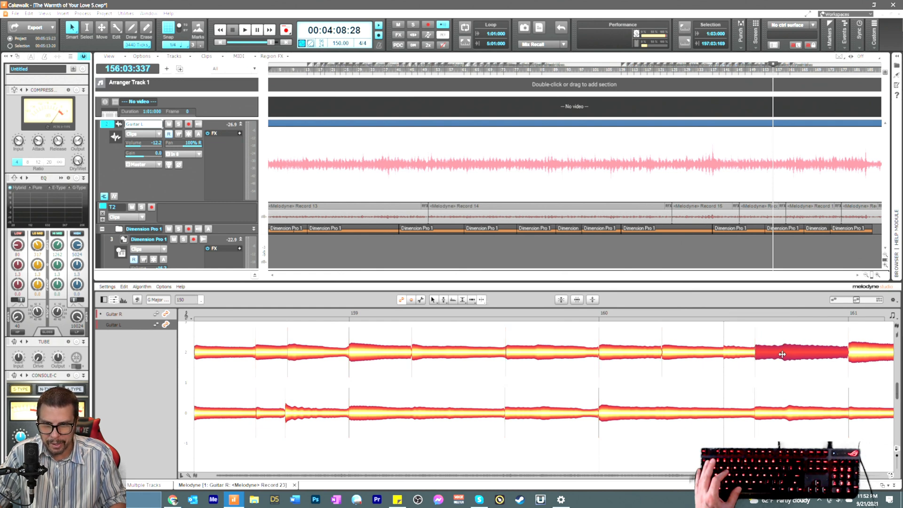
{"action": "left_click", "coordinate": [782, 354]}
{"action": "left_click", "coordinate": [786, 414]}
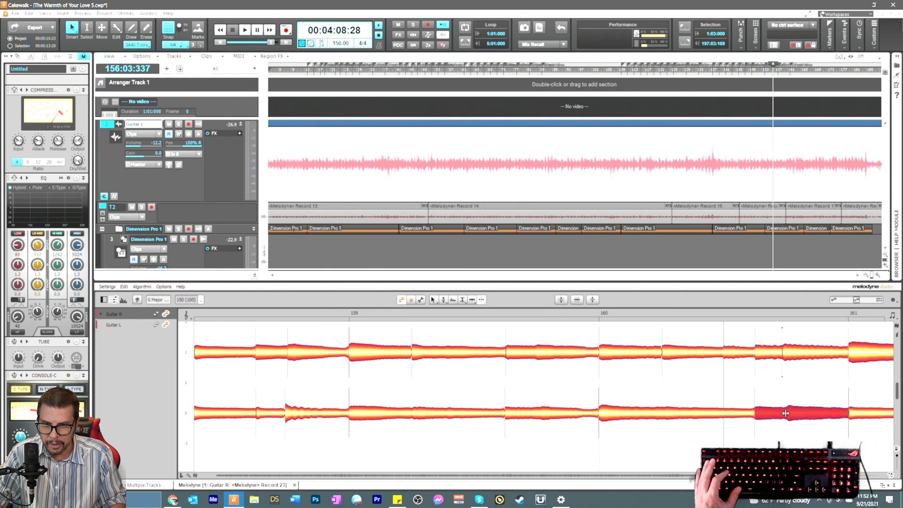
{"action": "right_click", "coordinate": [786, 443]}
{"action": "left_click", "coordinate": [787, 446]}
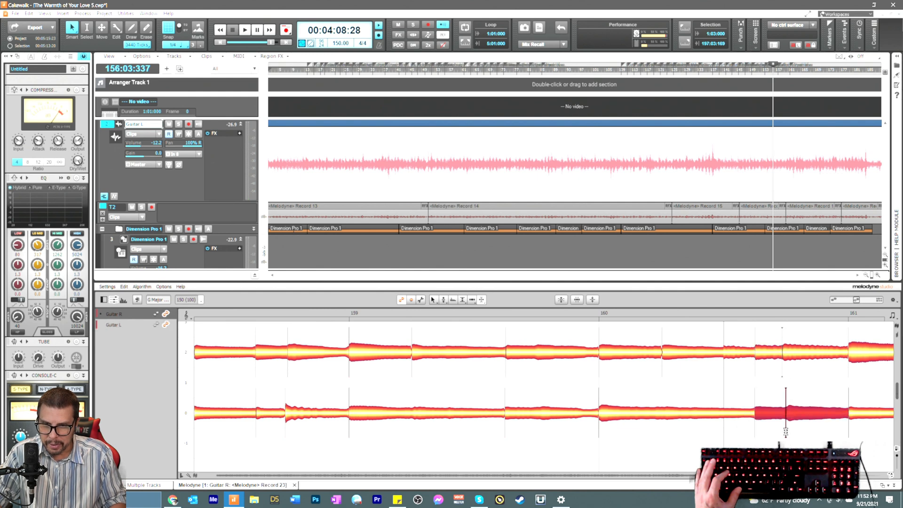
{"action": "left_click", "coordinate": [783, 373], "text": "shift"}
Step: Align both guitars' new note starts to beat 4 of bar 160 with the Time tool
{"action": "right_click", "coordinate": [766, 378]}
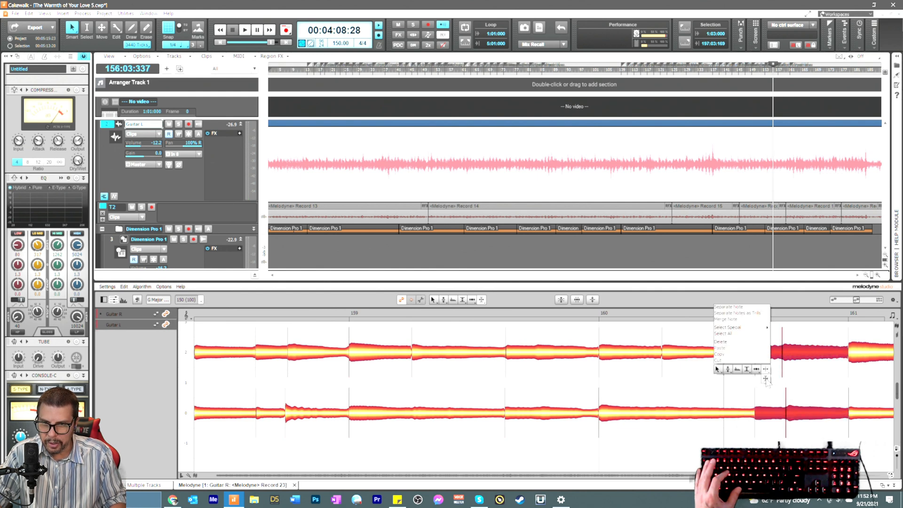
{"action": "left_click", "coordinate": [757, 378]}
{"action": "left_click", "coordinate": [792, 356]}
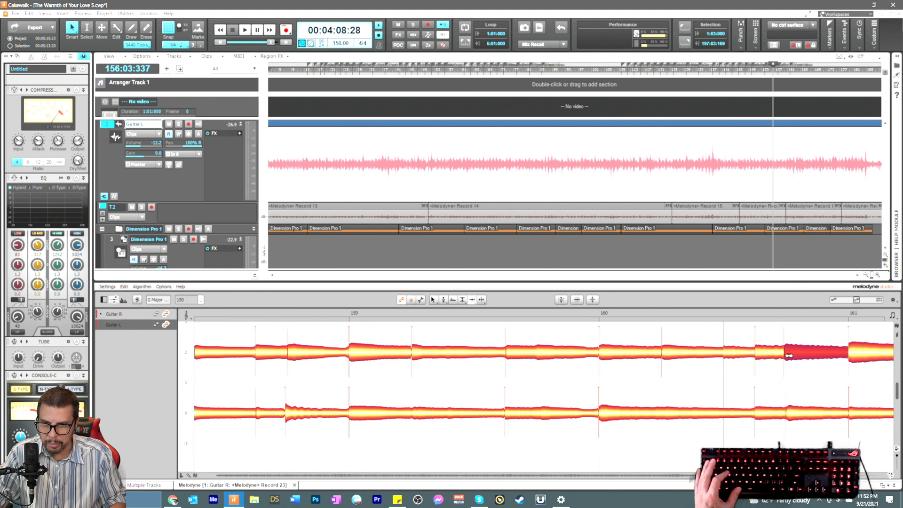
{"action": "left_click", "coordinate": [792, 411]}
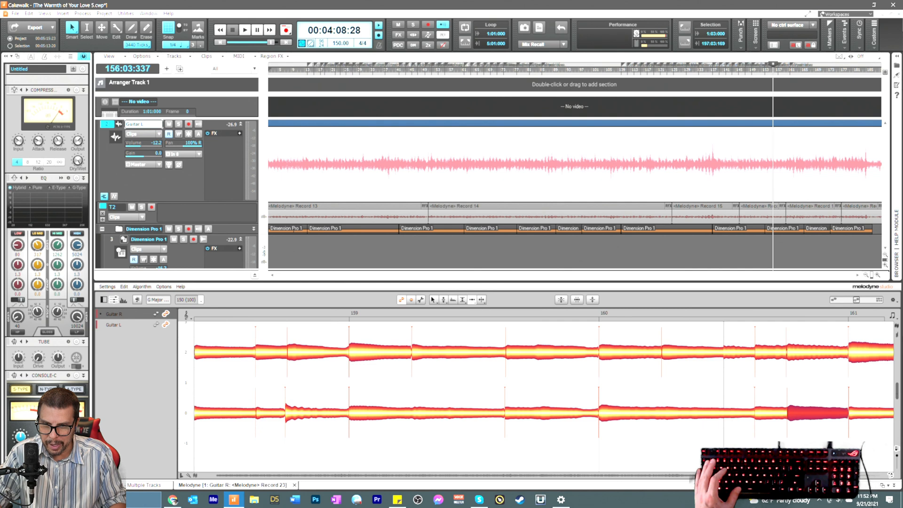
Step: Split the upper guitar's note near beat 2 of bar 161 with the Note Separation tool
{"action": "scroll", "coordinate": [544, 396], "scroll_direction": "right", "scroll_amount": 3}
{"action": "right_click", "coordinate": [794, 368]}
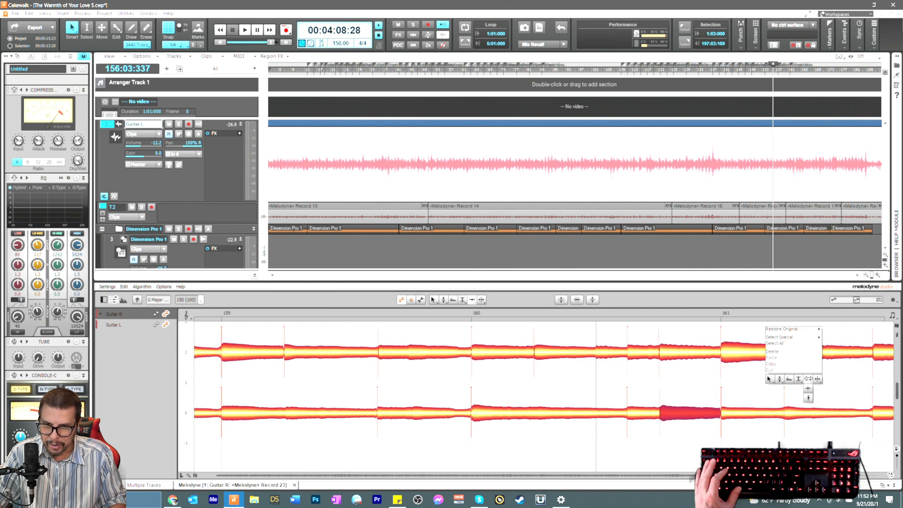
{"action": "left_click", "coordinate": [818, 379]}
{"action": "double_click", "coordinate": [785, 356]}
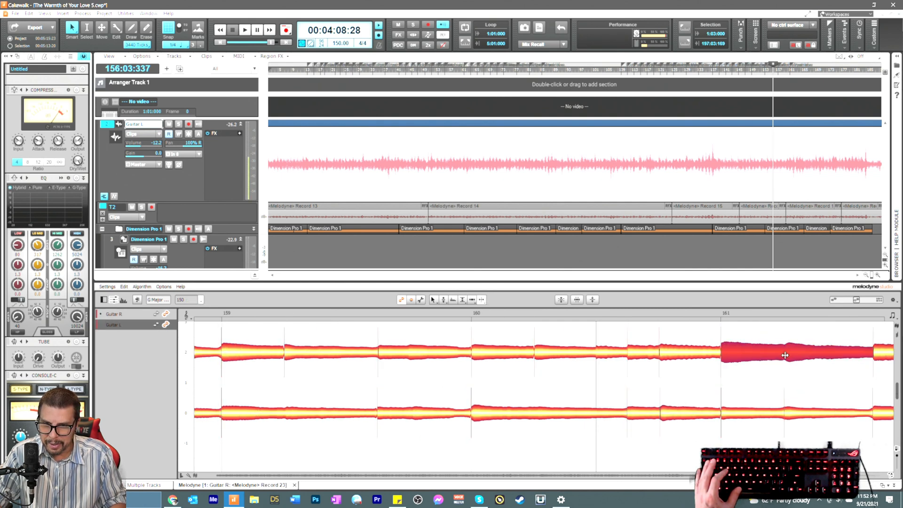
{"action": "double_click", "coordinate": [786, 369]}
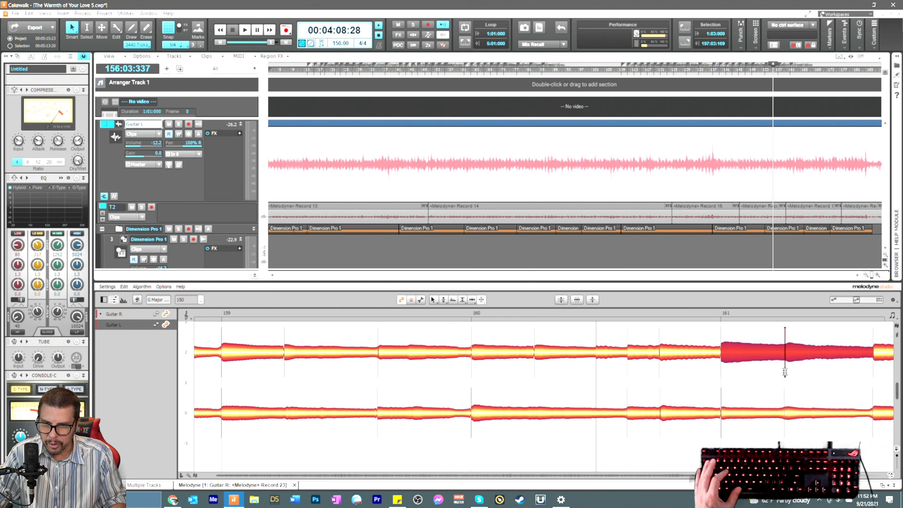
Step: Align the upper guitar's new note start to beat 2 of bar 161 and both guitars' note starts midway between beats 3 and 4
{"action": "right_click", "coordinate": [774, 371]}
{"action": "left_click", "coordinate": [756, 374]}
{"action": "left_click", "coordinate": [759, 377]}
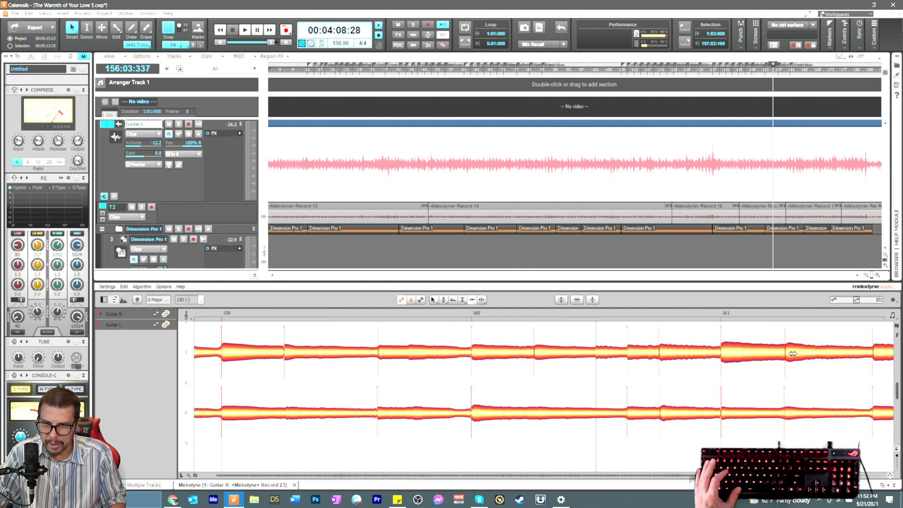
{"action": "left_click_drag", "start_coordinate": [793, 354], "coordinate": [792, 354]}
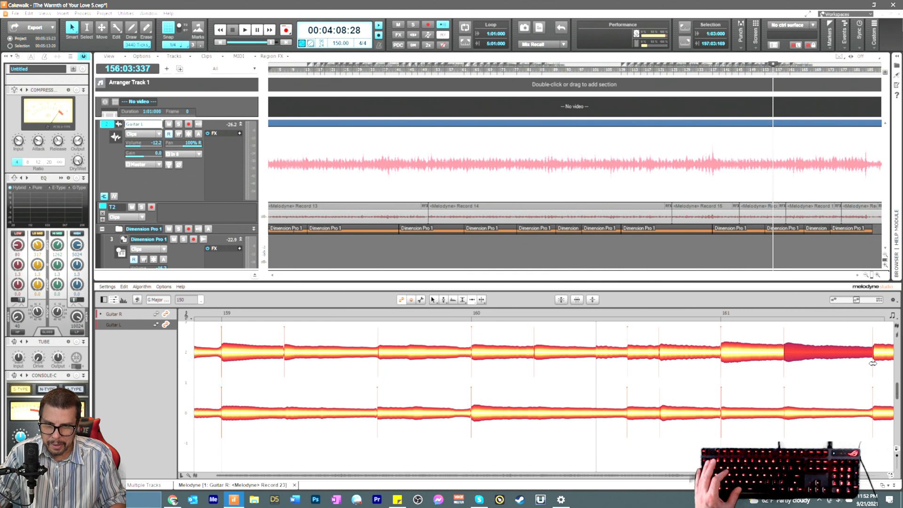
{"action": "left_click_drag", "start_coordinate": [873, 364], "coordinate": [881, 359]}
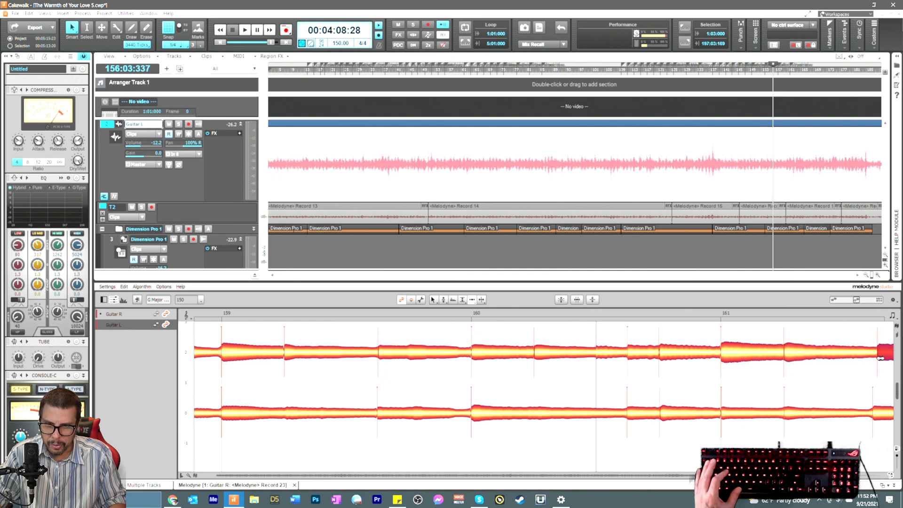
{"action": "left_click", "coordinate": [878, 411]}
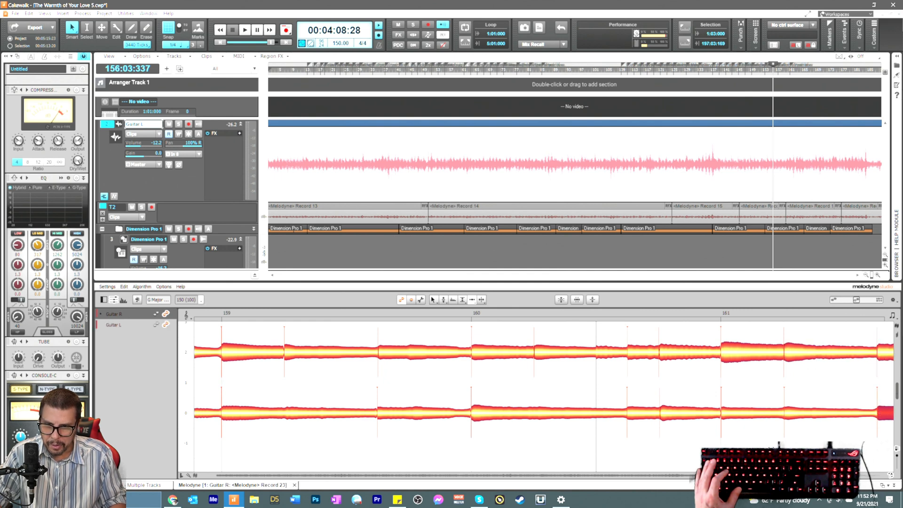
Step: Play the song from beat 2 of bar 160 into bar 162 to check the guitars' timing
{"action": "scroll", "coordinate": [883, 413], "scroll_direction": "right", "scroll_amount": 3}
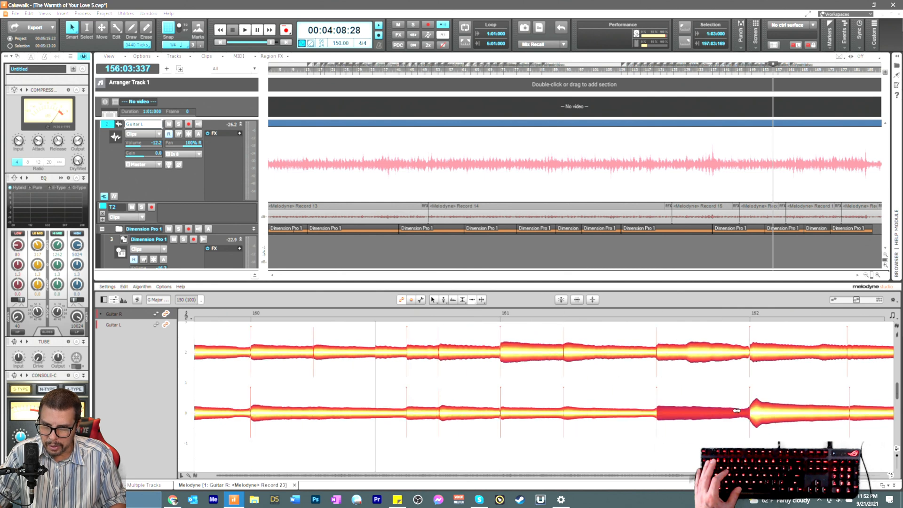
{"action": "left_click", "coordinate": [330, 313]}
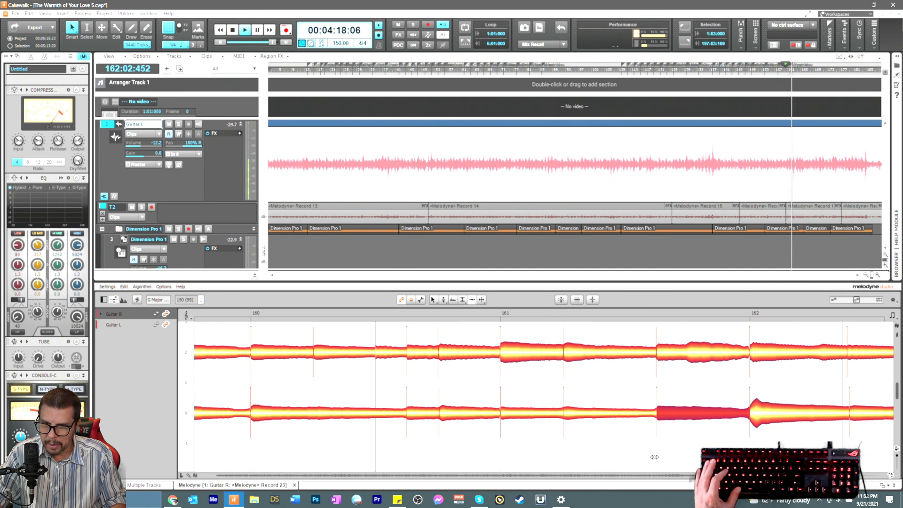
{"action": "key", "text": "space"}
Step: Shift the upper guitar's note separation between beats 2 and 3 of bar 162 back near beat 2, and align the note start to beat 2
{"action": "scroll", "coordinate": [544, 396], "scroll_direction": "right", "scroll_amount": 7}
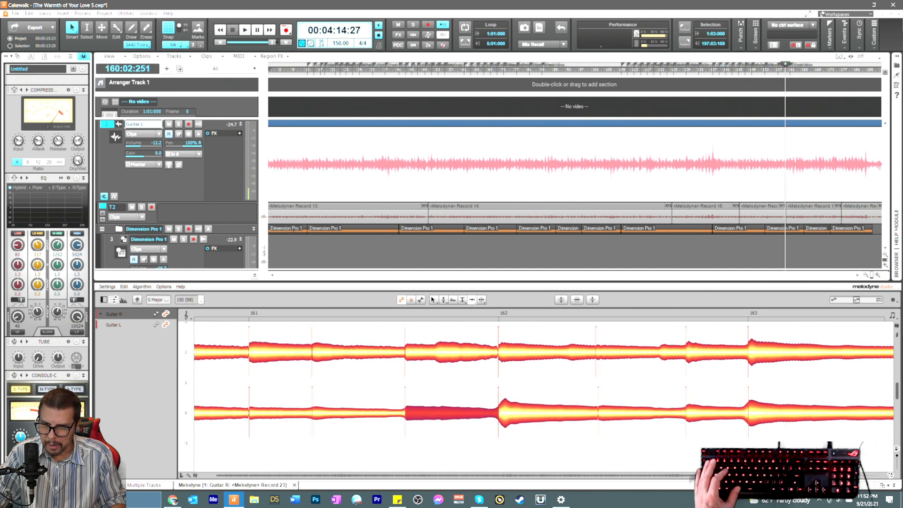
{"action": "right_click", "coordinate": [648, 397]}
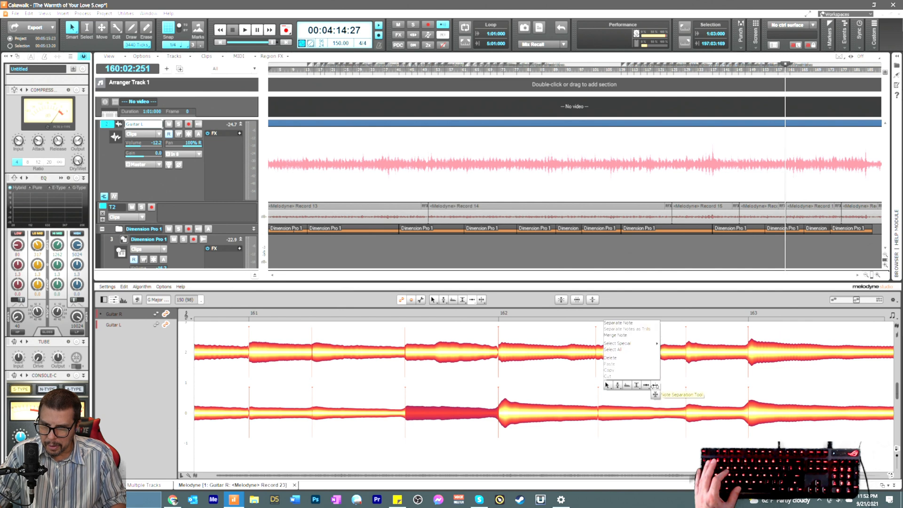
{"action": "left_click", "coordinate": [654, 383]}
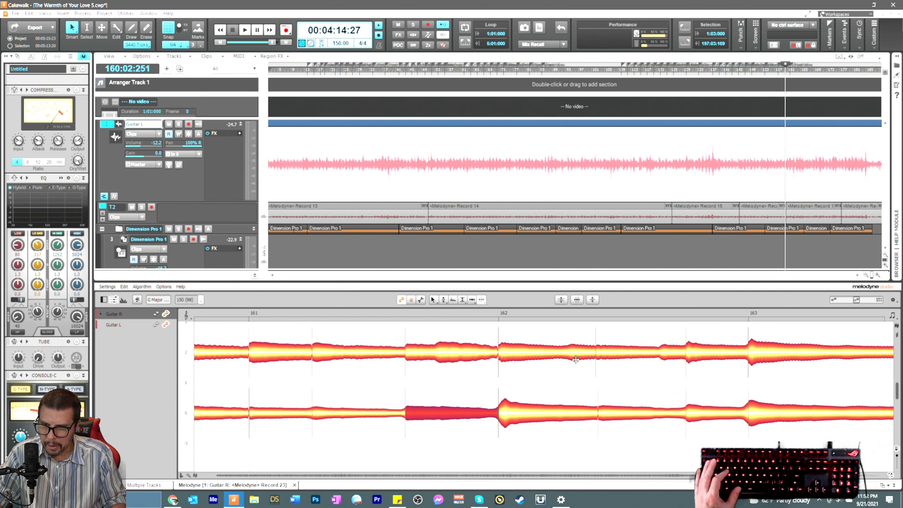
{"action": "left_click_drag", "start_coordinate": [597, 360], "coordinate": [565, 363]}
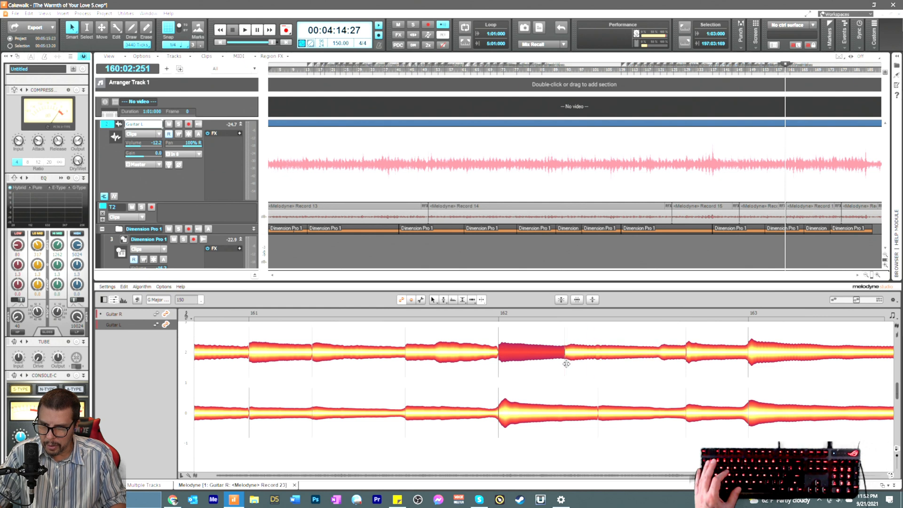
{"action": "right_click", "coordinate": [566, 364]}
{"action": "left_click", "coordinate": [567, 373]}
{"action": "right_click", "coordinate": [569, 358]}
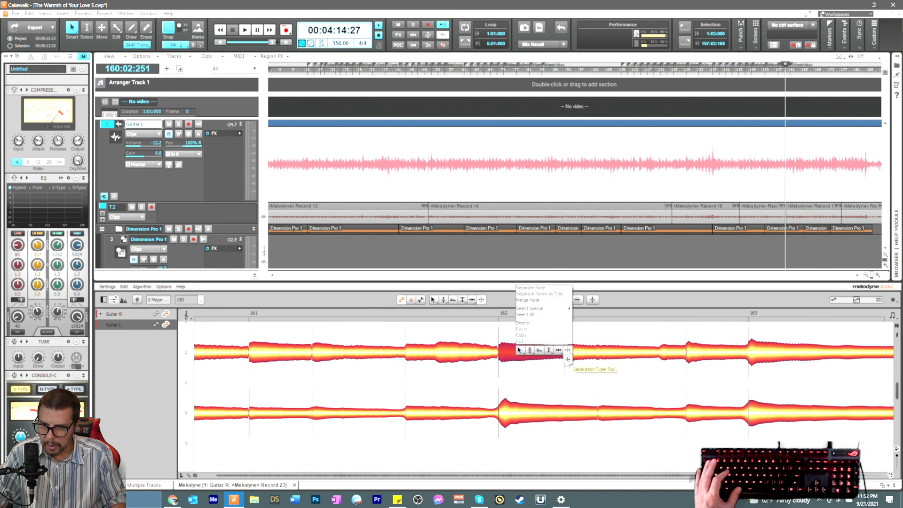
{"action": "left_click", "coordinate": [558, 369]}
{"action": "left_click", "coordinate": [571, 363]}
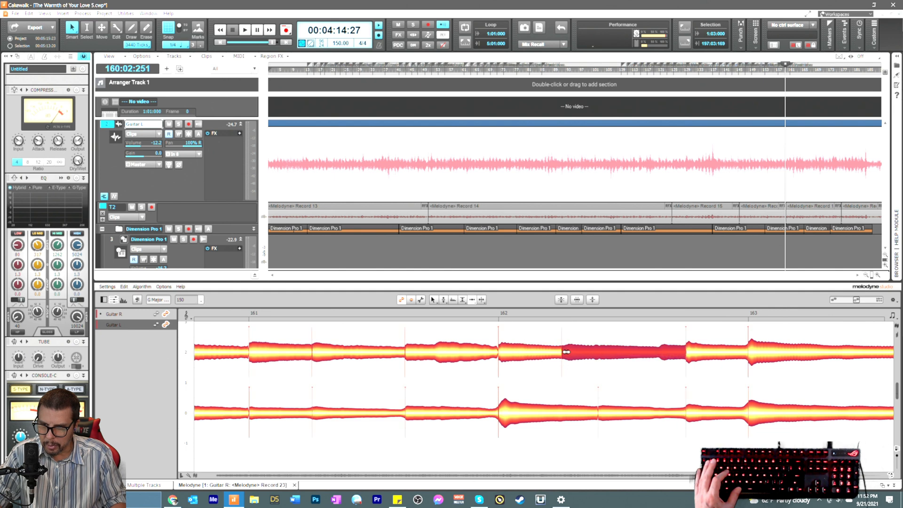
Step: Split the upper guitar's note between beats 3 and 4 of bar 162 and pull the new note's start slightly earlier, midway between the beats
{"action": "right_click", "coordinate": [644, 371]}
{"action": "left_click", "coordinate": [644, 372]}
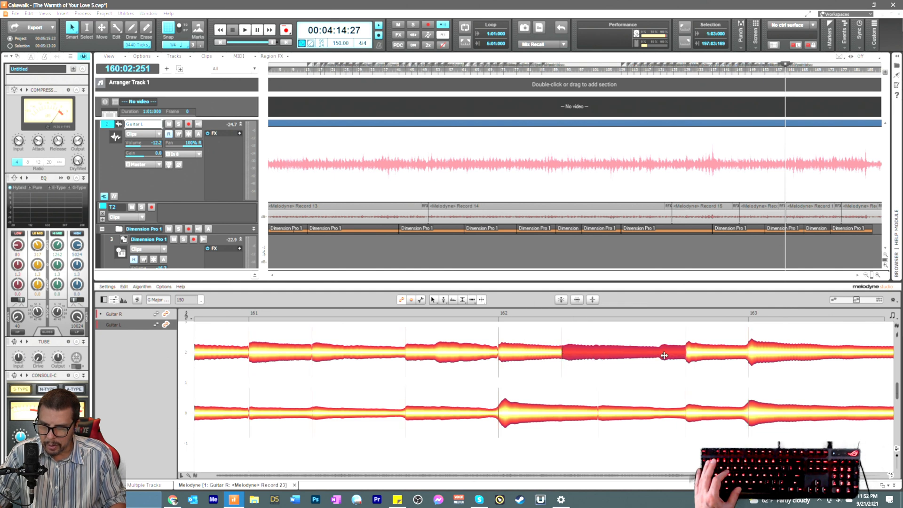
{"action": "left_click", "coordinate": [659, 352]}
{"action": "right_click", "coordinate": [658, 382]}
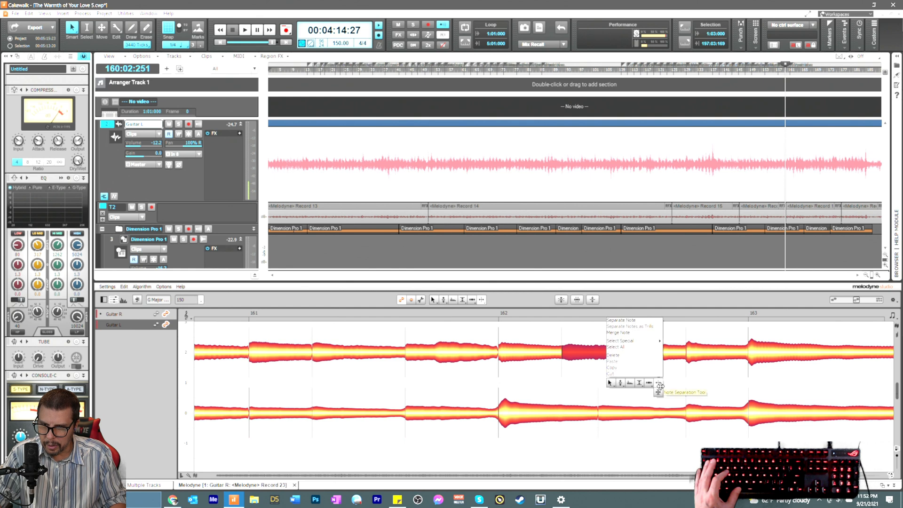
{"action": "left_click", "coordinate": [659, 382]}
{"action": "right_click", "coordinate": [661, 370]}
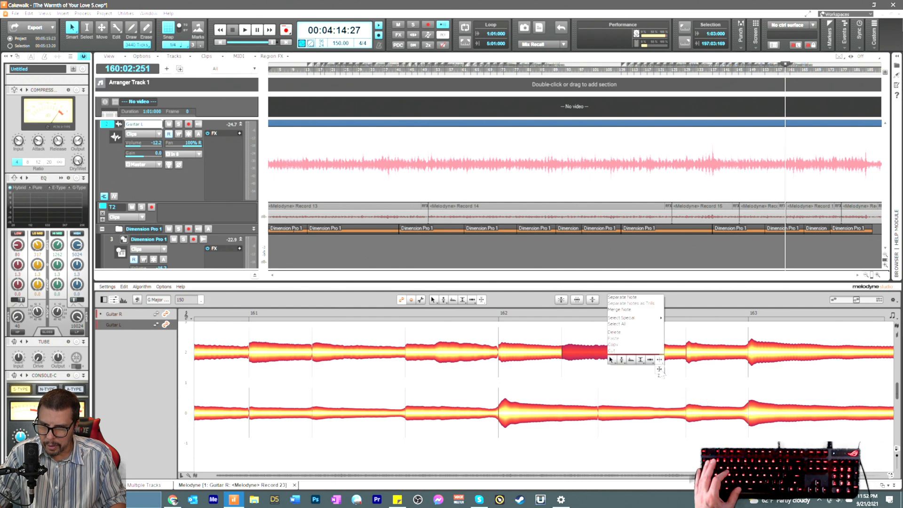
{"action": "left_click", "coordinate": [660, 378]}
{"action": "double_click", "coordinate": [658, 369]}
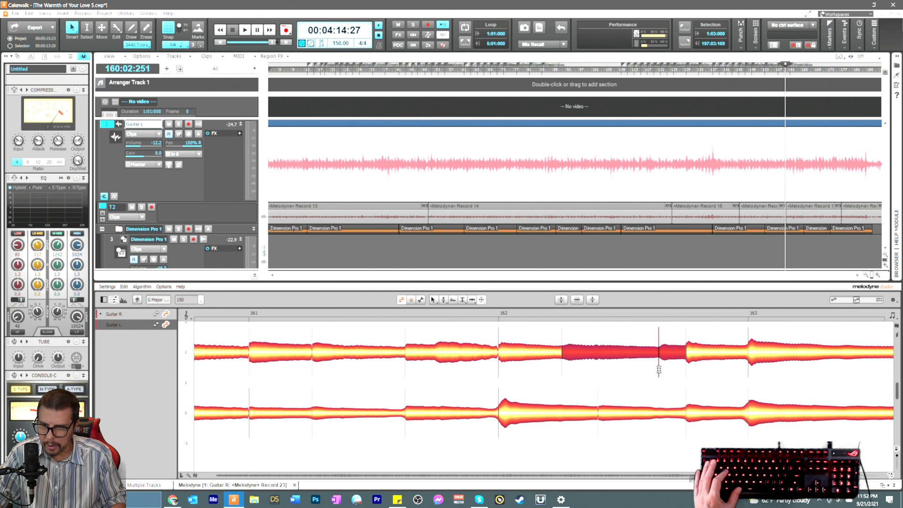
{"action": "right_click", "coordinate": [658, 370]}
{"action": "left_click", "coordinate": [657, 370]}
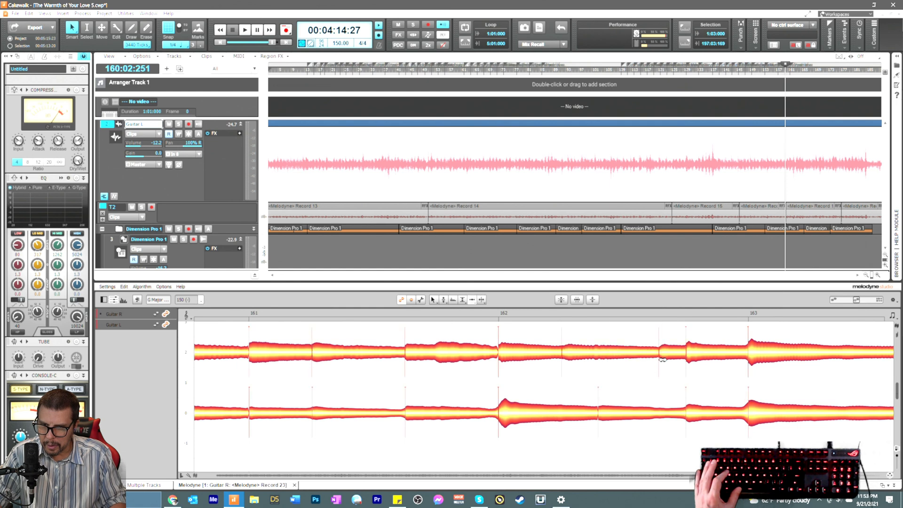
{"action": "left_click", "coordinate": [662, 358]}
{"action": "left_click_drag", "start_coordinate": [661, 358], "coordinate": [692, 356]}
Step: Move the lower guitar's note start between beats 2 and 3 of bar 162 slightly earlier and its note start at bar 163 slightly later
{"action": "left_click", "coordinate": [693, 356]}
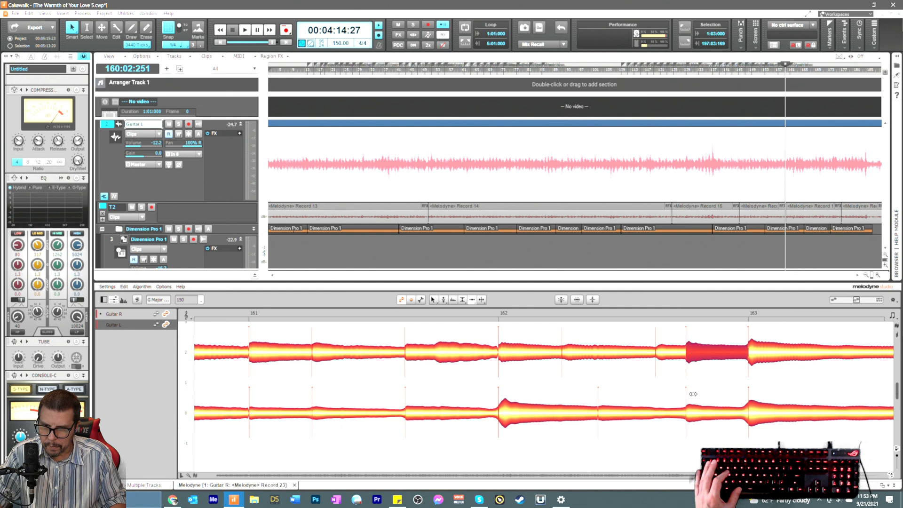
{"action": "left_click_drag", "start_coordinate": [610, 414], "coordinate": [605, 414]}
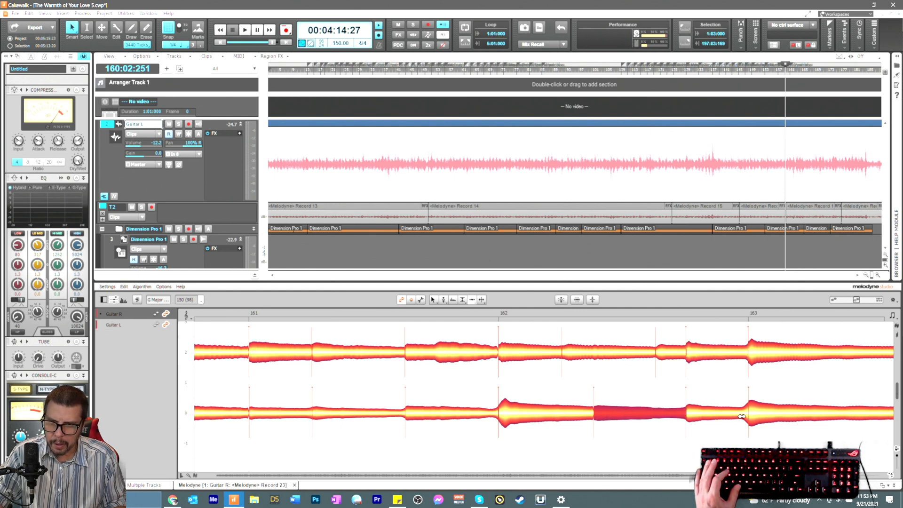
{"action": "left_click_drag", "start_coordinate": [752, 417], "coordinate": [753, 417]}
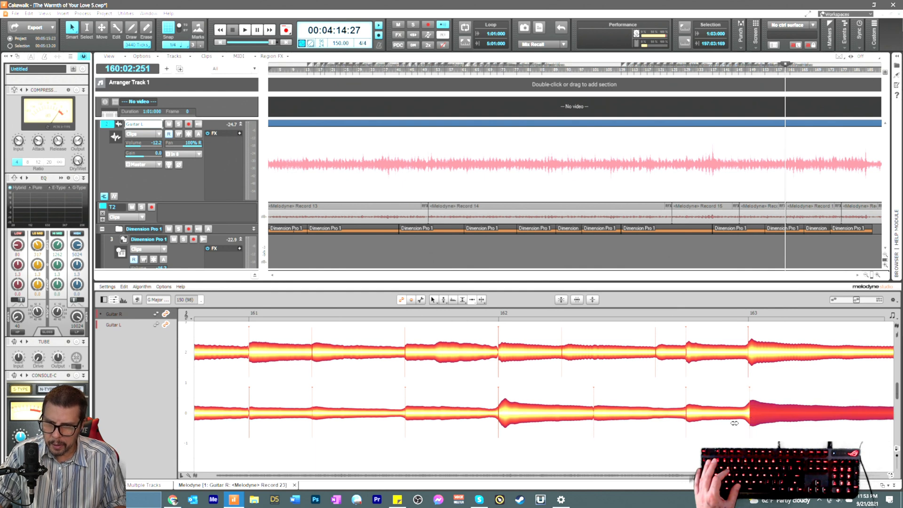
Step: Play the song from the end of bar 161 into bar 163, and pull the lower guitar's note start between beats 2 and 3 of bar 164 slightly earlier
{"action": "left_click", "coordinate": [484, 310]}
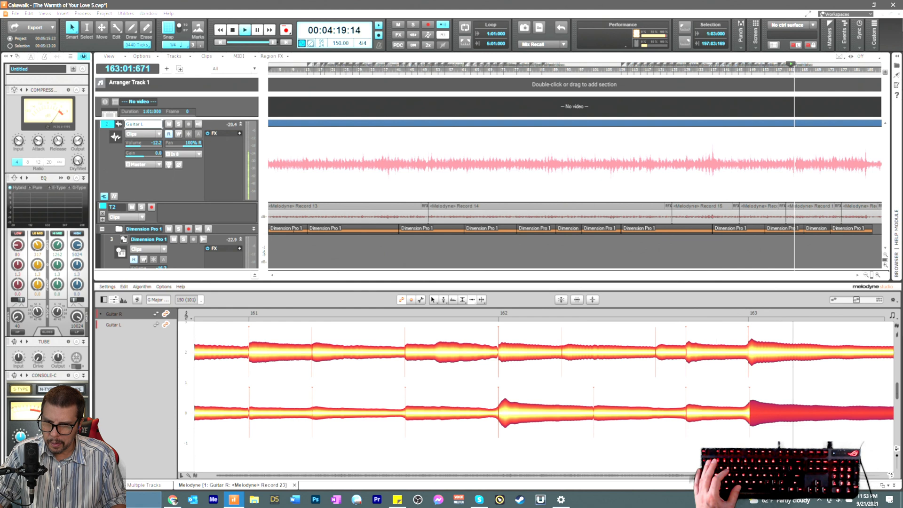
{"action": "key", "text": "space"}
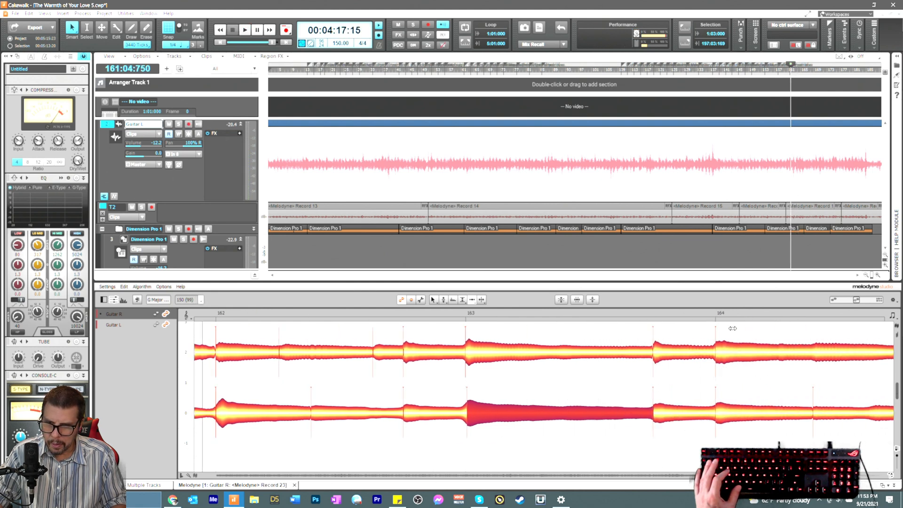
{"action": "left_click", "coordinate": [820, 415]}
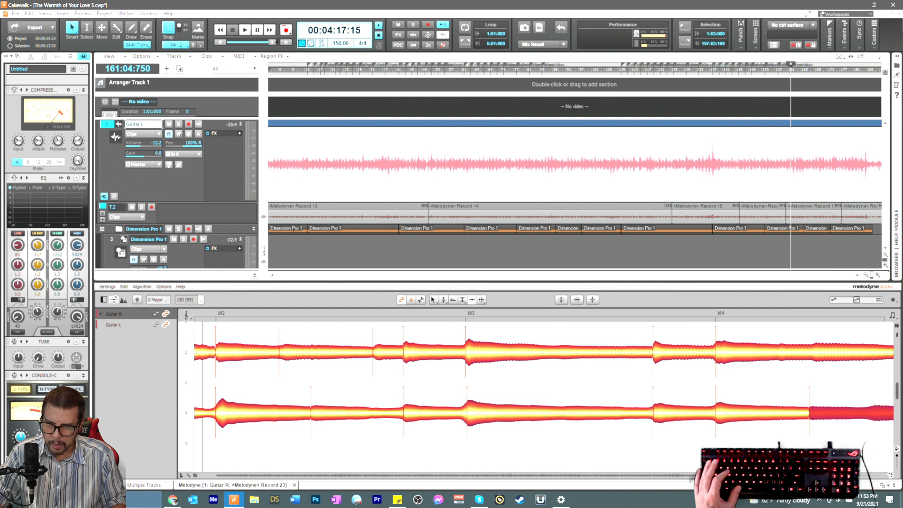
Step: Nudge the lower and upper guitars' note starts at beat 4 of bar 164 slightly later
{"action": "scroll", "coordinate": [544, 397], "scroll_direction": "right", "scroll_amount": 4}
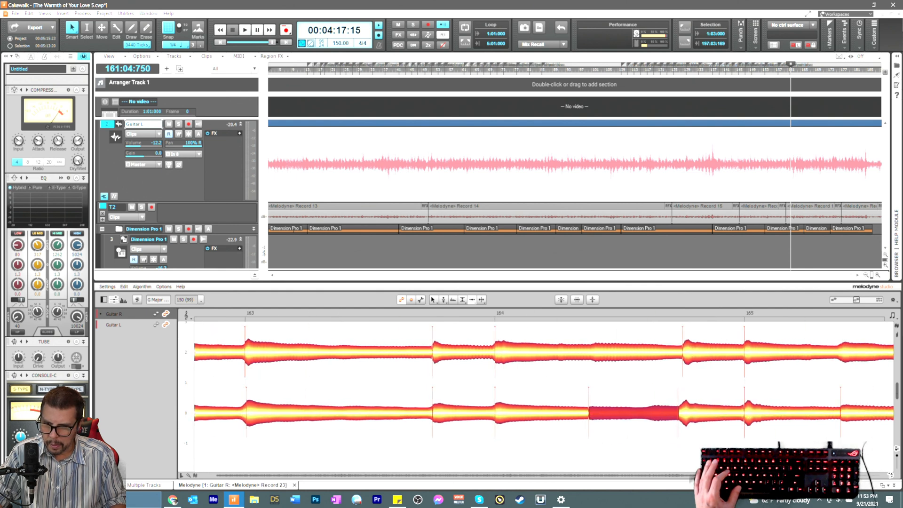
{"action": "left_click", "coordinate": [687, 411]}
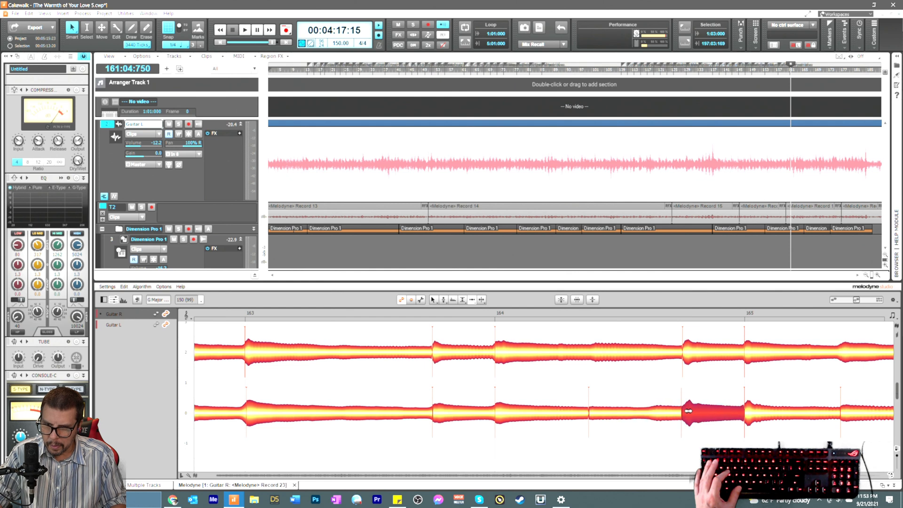
{"action": "left_click", "coordinate": [687, 356]}
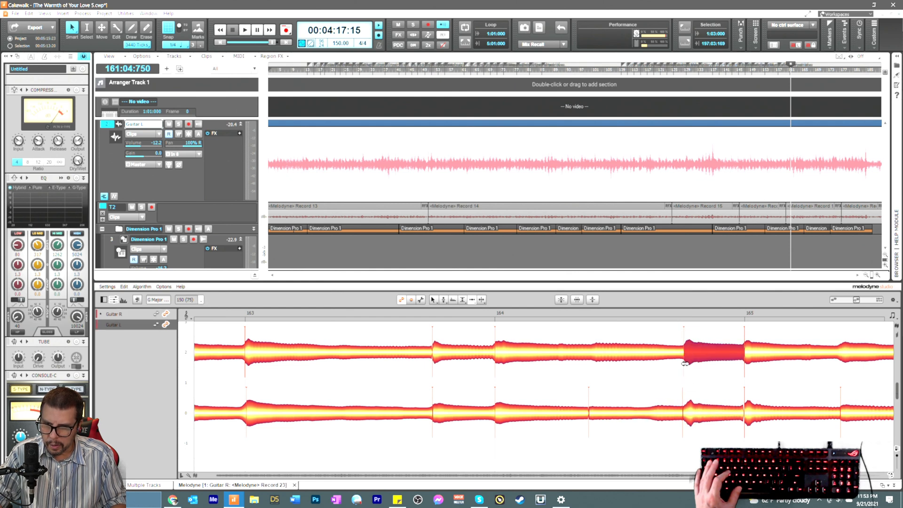
{"action": "right_click", "coordinate": [675, 396]}
{"action": "left_click", "coordinate": [657, 397]}
{"action": "key", "text": "ctrl+x"}
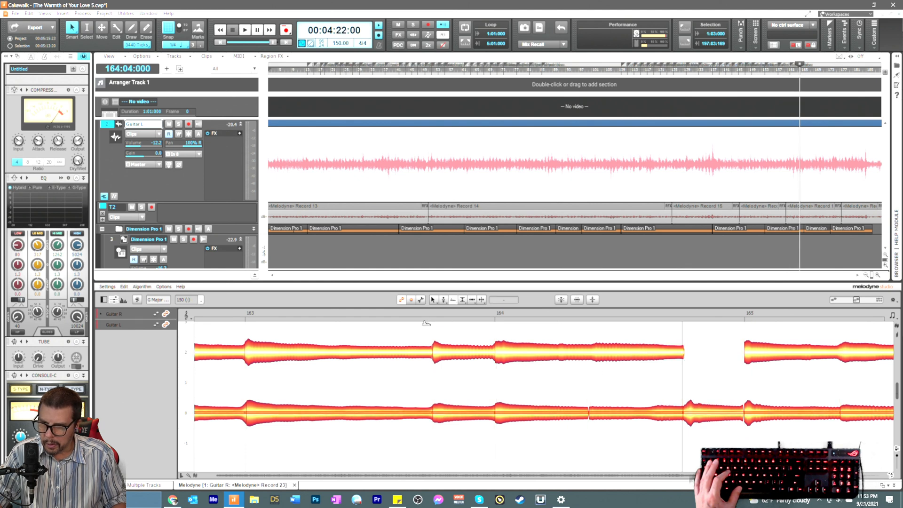
{"action": "right_click", "coordinate": [470, 371]}
{"action": "left_click", "coordinate": [464, 372]}
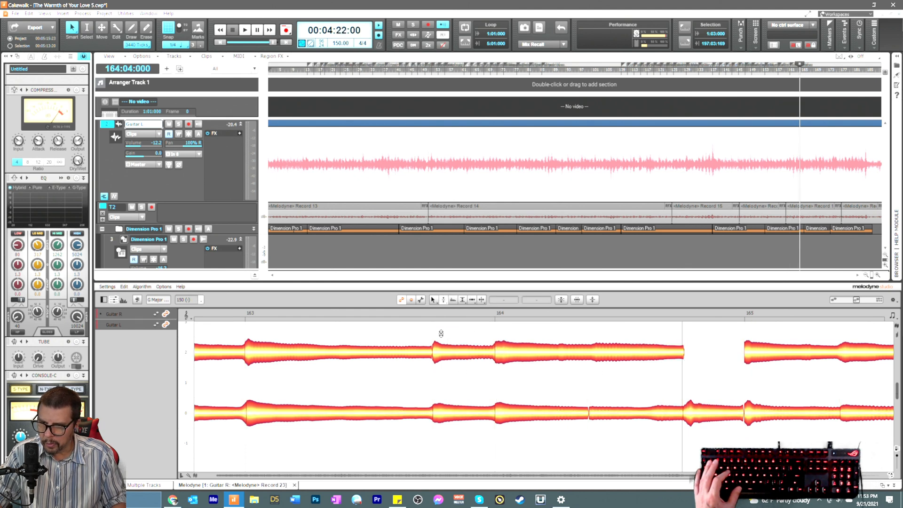
{"action": "left_click", "coordinate": [413, 316]}
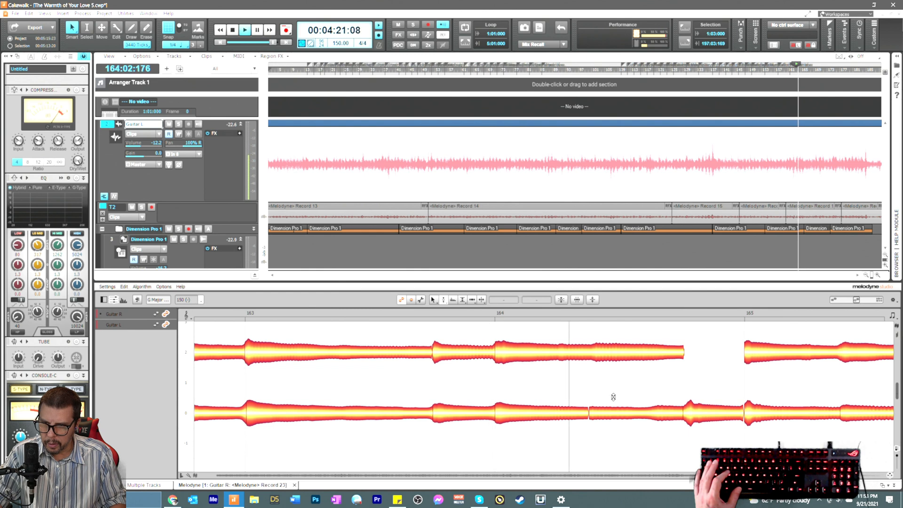
{"action": "key", "text": "space"}
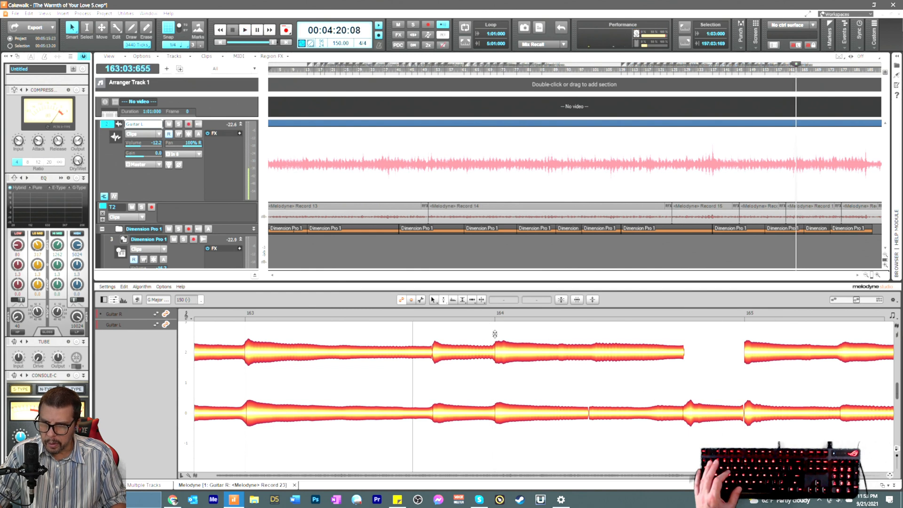
{"action": "left_click", "coordinate": [124, 286]}
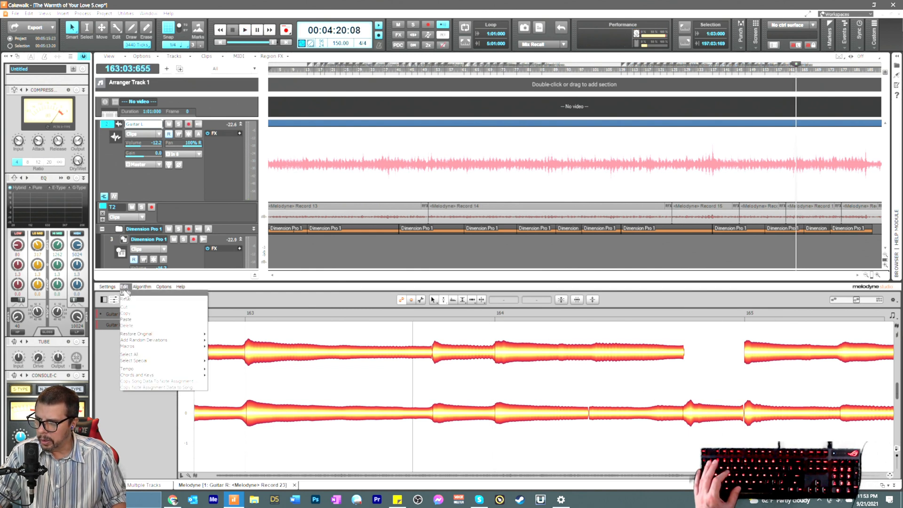
{"action": "left_click", "coordinate": [125, 293]}
Step: Split the lower guitar's note midway between beats 3 and 4 of bar 164, and return to the Time tool
{"action": "right_click", "coordinate": [587, 325]}
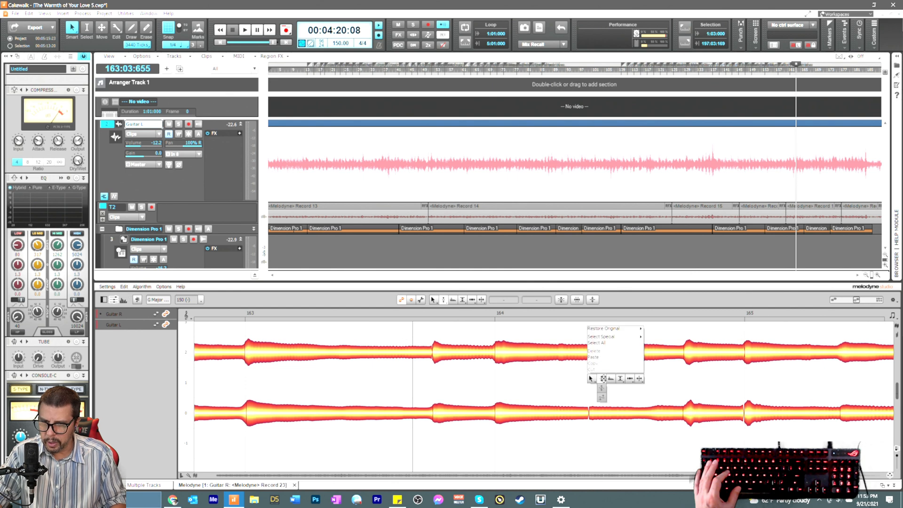
{"action": "left_click", "coordinate": [630, 378]}
{"action": "right_click", "coordinate": [646, 389]}
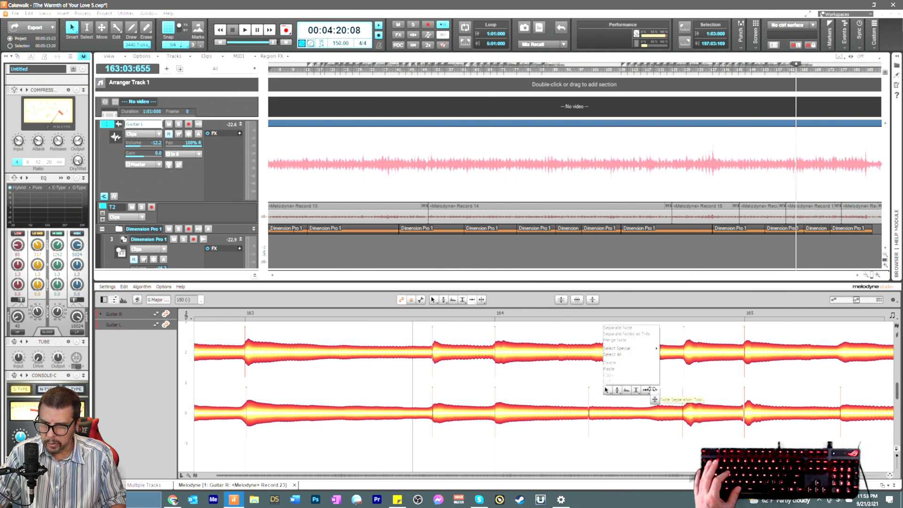
{"action": "left_click", "coordinate": [653, 390]}
{"action": "double_click", "coordinate": [650, 413]}
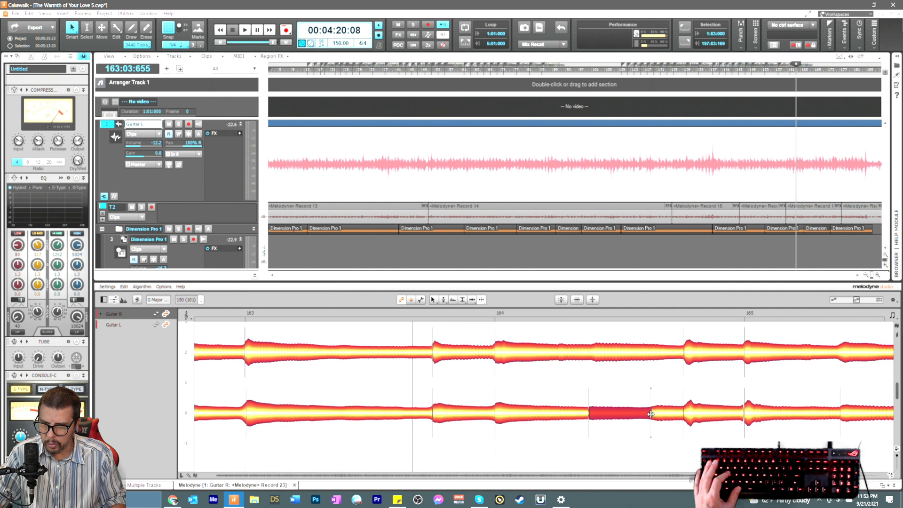
{"action": "right_click", "coordinate": [650, 434]}
{"action": "left_click", "coordinate": [641, 437]}
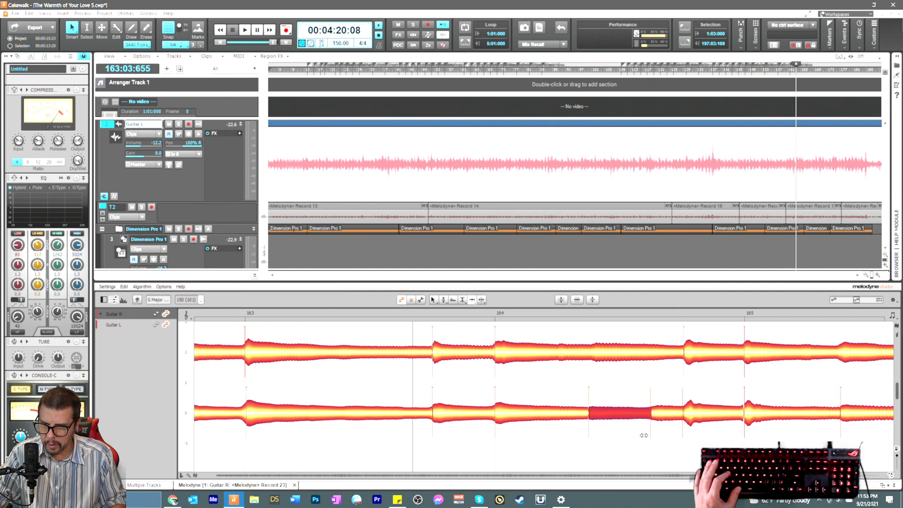
Step: Change the separation type at the lower guitar's new split in bar 164, and move the note start there slightly later
{"action": "right_click", "coordinate": [646, 433]}
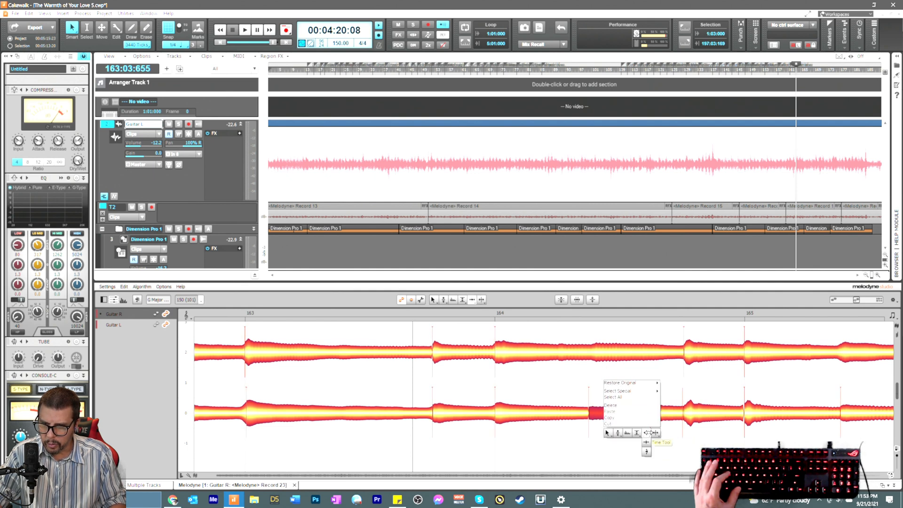
{"action": "left_click", "coordinate": [647, 451]}
{"action": "right_click", "coordinate": [658, 428]}
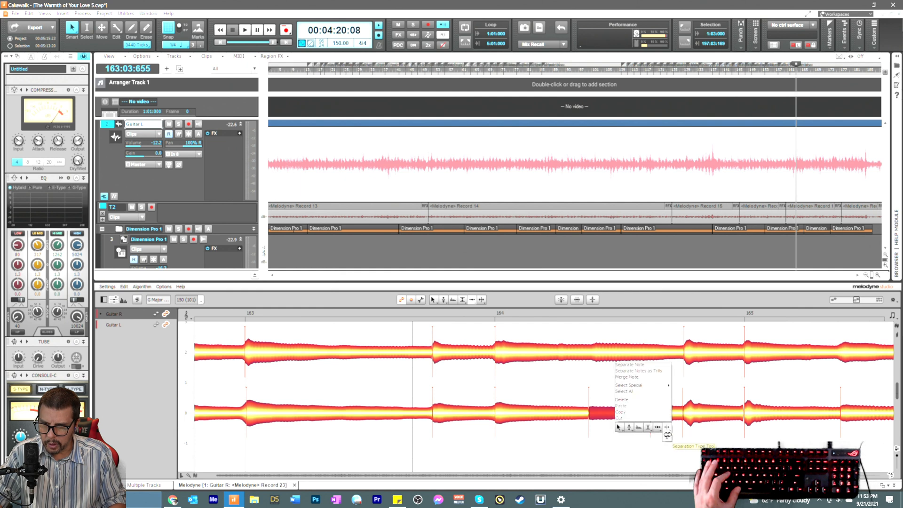
{"action": "left_click", "coordinate": [657, 436]}
{"action": "left_click", "coordinate": [652, 426]}
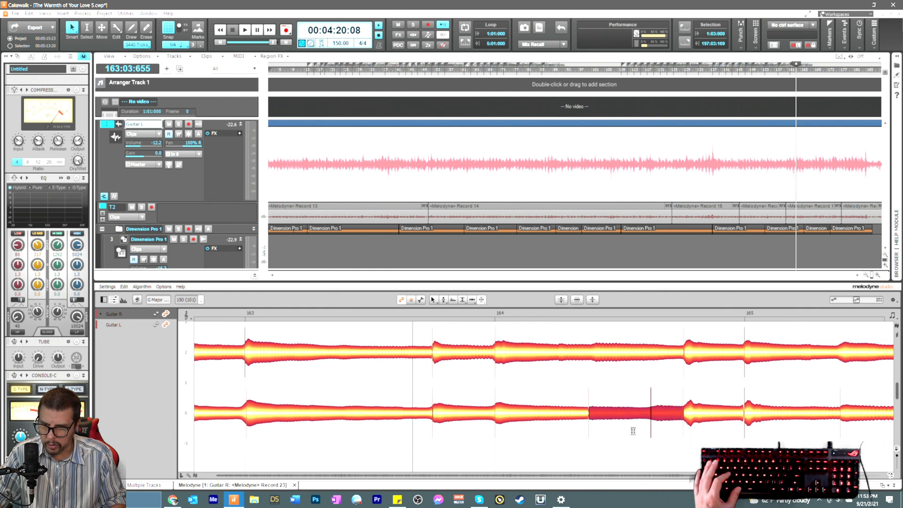
{"action": "right_click", "coordinate": [633, 431]}
{"action": "left_click", "coordinate": [624, 431]}
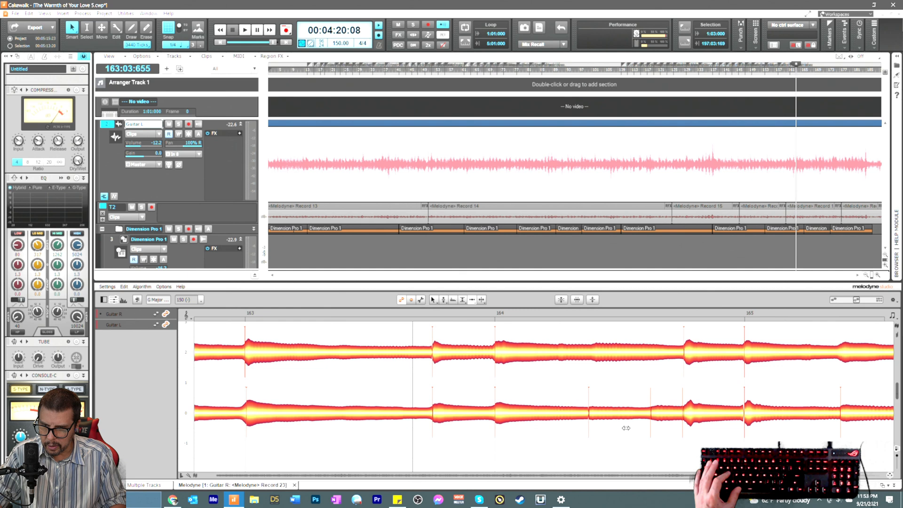
{"action": "left_click", "coordinate": [654, 415]}
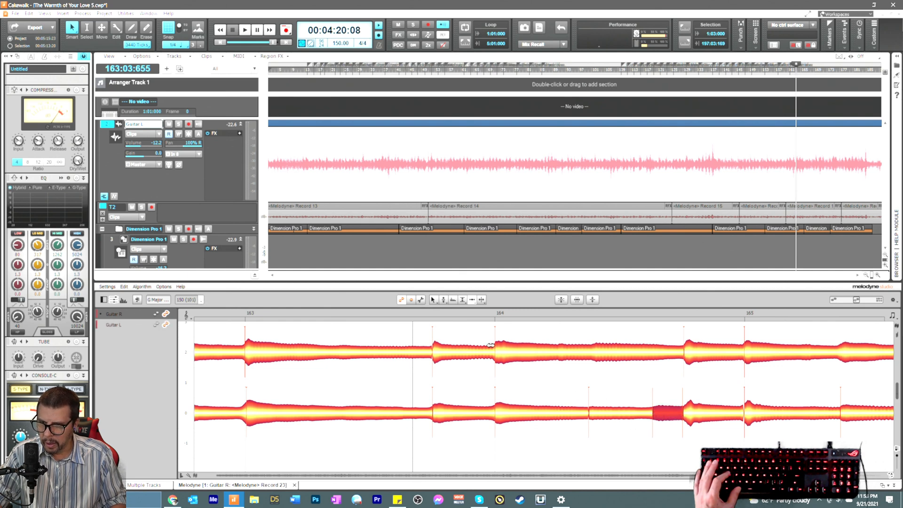
Step: Replay from the end of bar 163 while pulling the lower and upper guitars' note starts at beat 4 of bar 164 slightly earlier
{"action": "left_click", "coordinate": [469, 316]}
{"action": "key", "text": "space"}
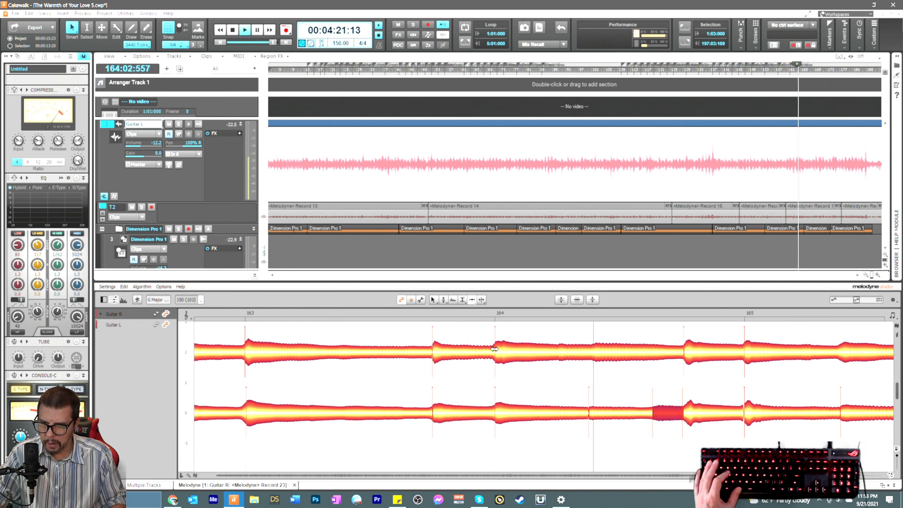
{"action": "left_click", "coordinate": [685, 417]}
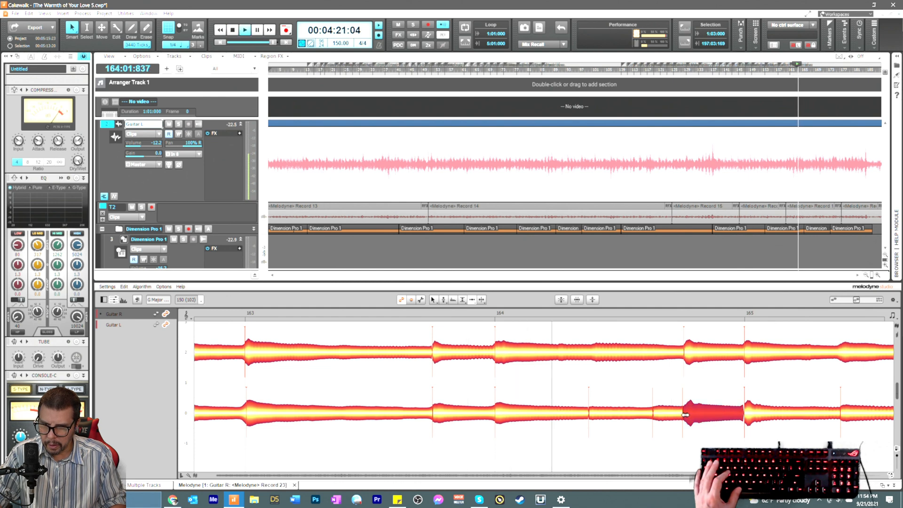
{"action": "key", "text": "space"}
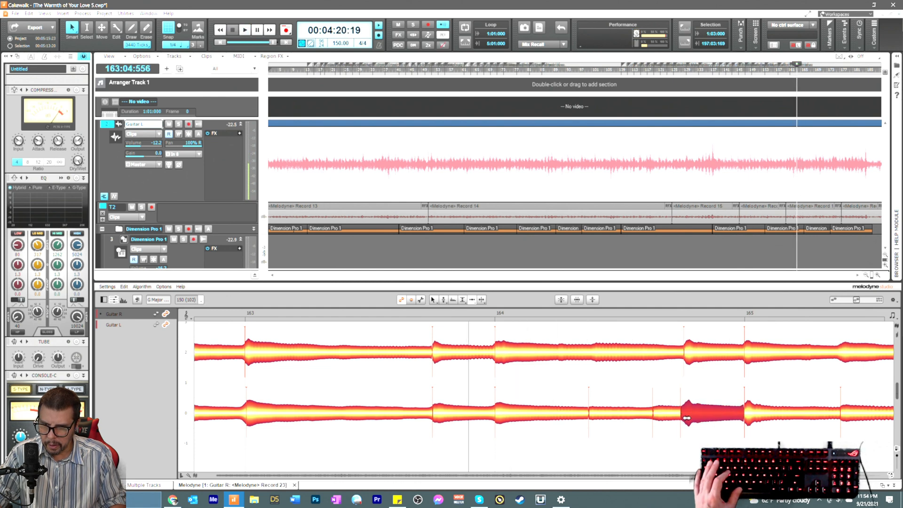
{"action": "key", "text": "space"}
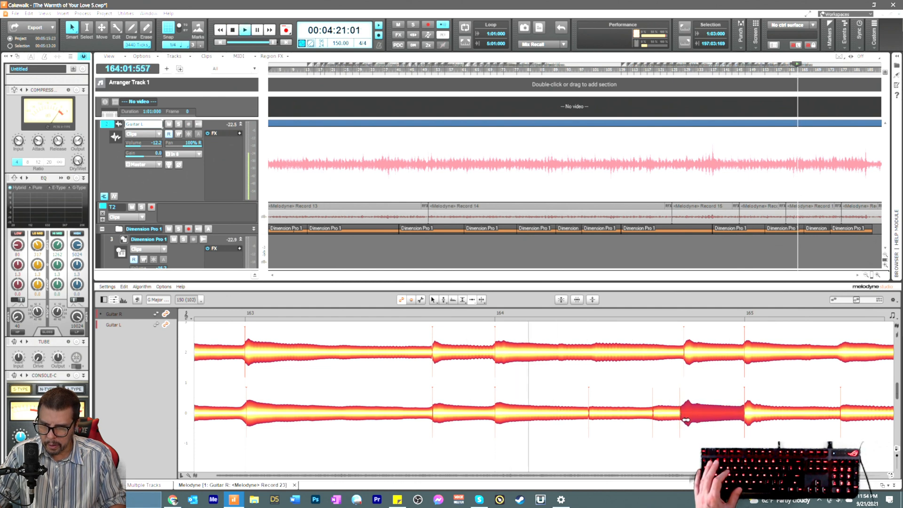
{"action": "key", "text": "space"}
{"action": "left_click", "coordinate": [688, 359]}
{"action": "key", "text": "space"}
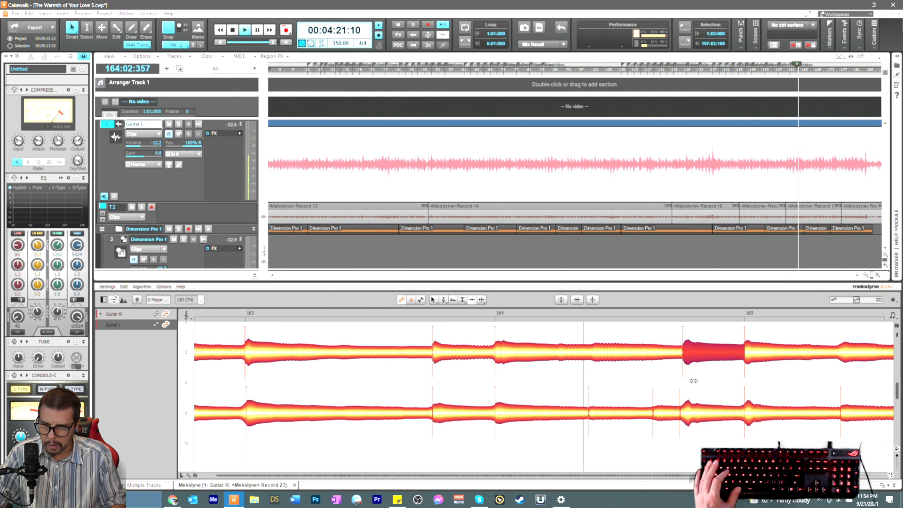
{"action": "key", "text": "space"}
Step: Move the lower guitar's note start between beats 3 and 4 of bar 164 slightly earlier, and play the passage into bar 165
{"action": "left_click", "coordinate": [657, 411]}
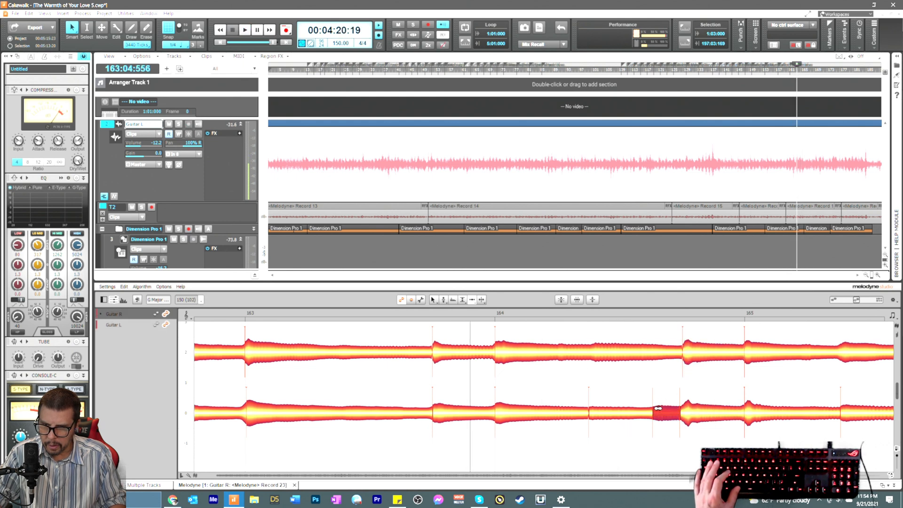
{"action": "key", "text": "space"}
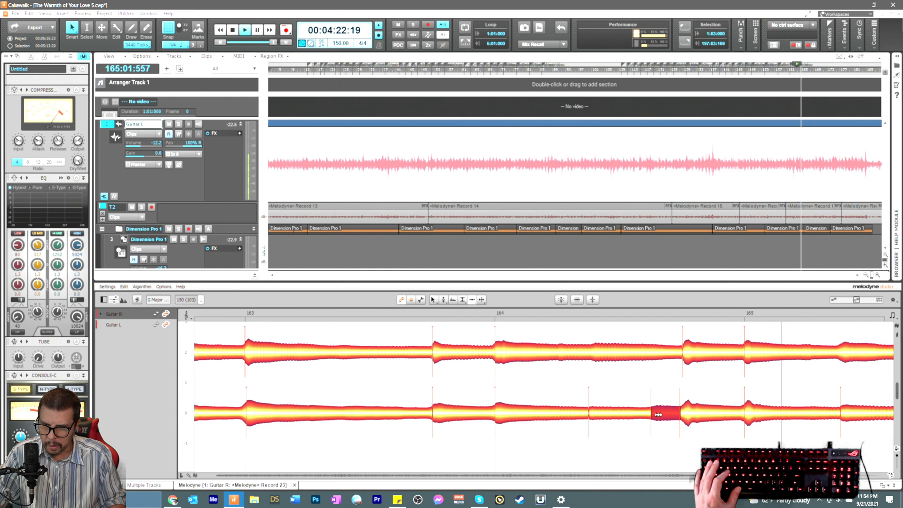
{"action": "key", "text": "space"}
Step: Pull the lower guitar's note start between beats 2 and 3 of bar 165 slightly earlier, and play from the end of bar 164
{"action": "right_click", "coordinate": [844, 367]}
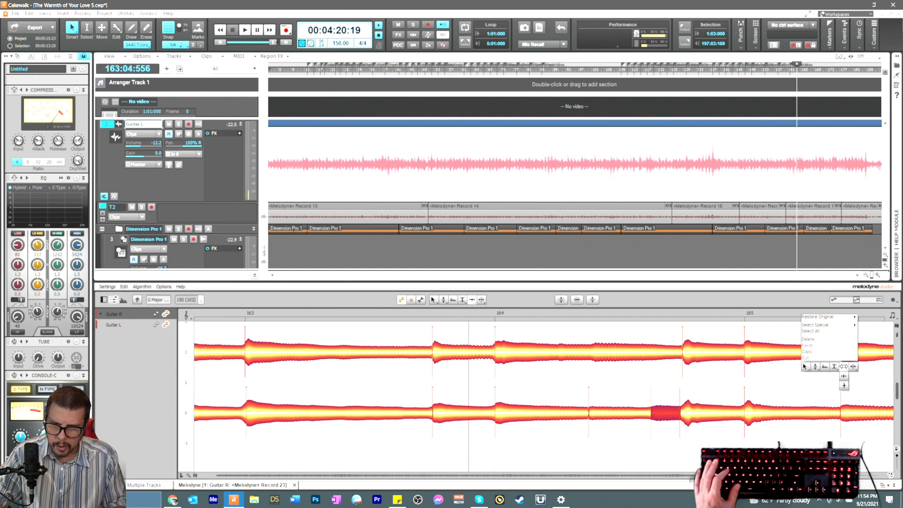
{"action": "left_click", "coordinate": [852, 367]}
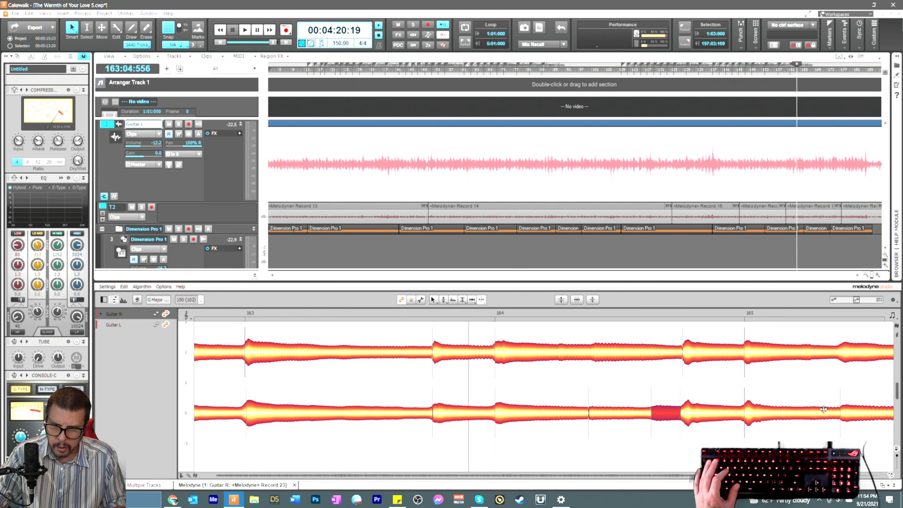
{"action": "right_click", "coordinate": [843, 414]}
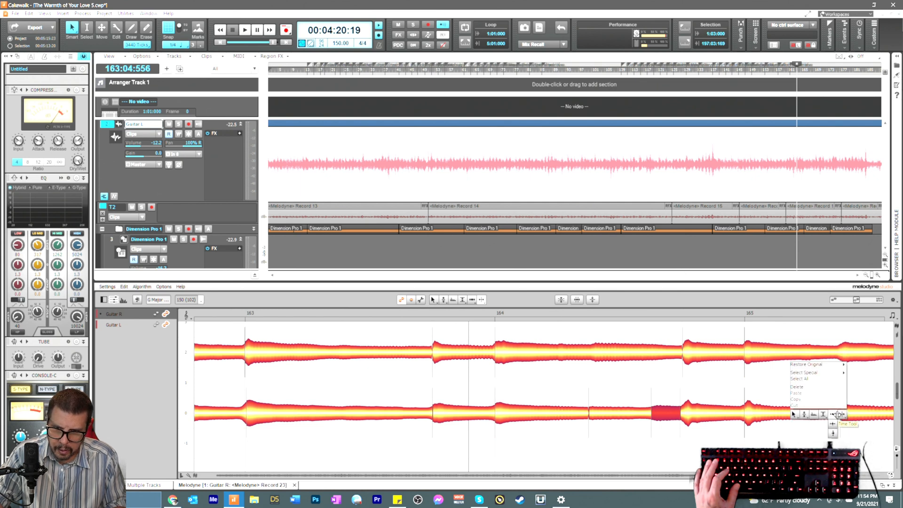
{"action": "left_click", "coordinate": [835, 414]}
{"action": "left_click_drag", "start_coordinate": [844, 417], "coordinate": [842, 416]}
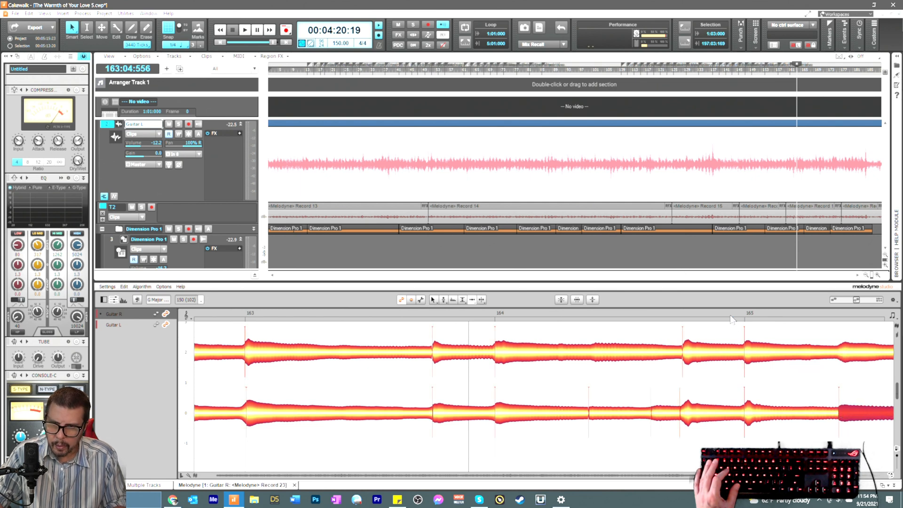
{"action": "key", "text": "space"}
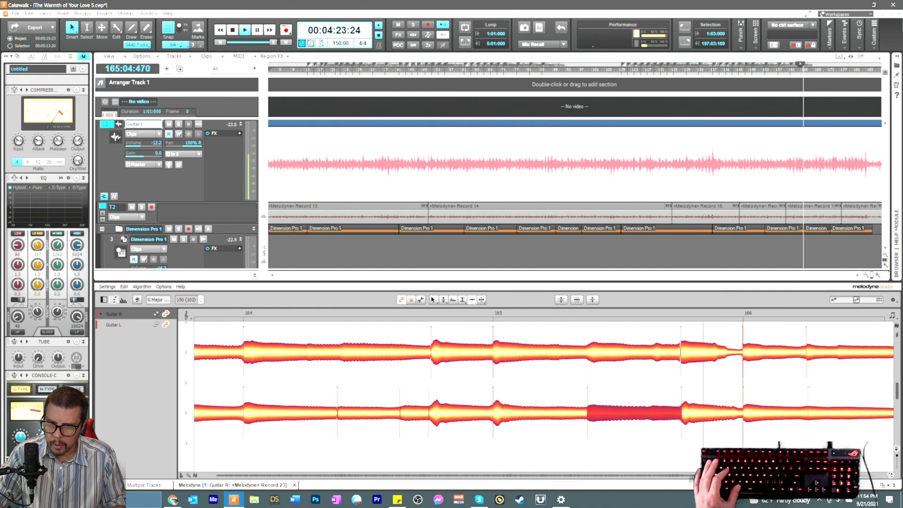
{"action": "key", "text": "space"}
Step: Split the upper guitar between beats 2 and 3 and between beats 3 and 4 of bar 165, and change the separation types there
{"action": "right_click", "coordinate": [574, 309]}
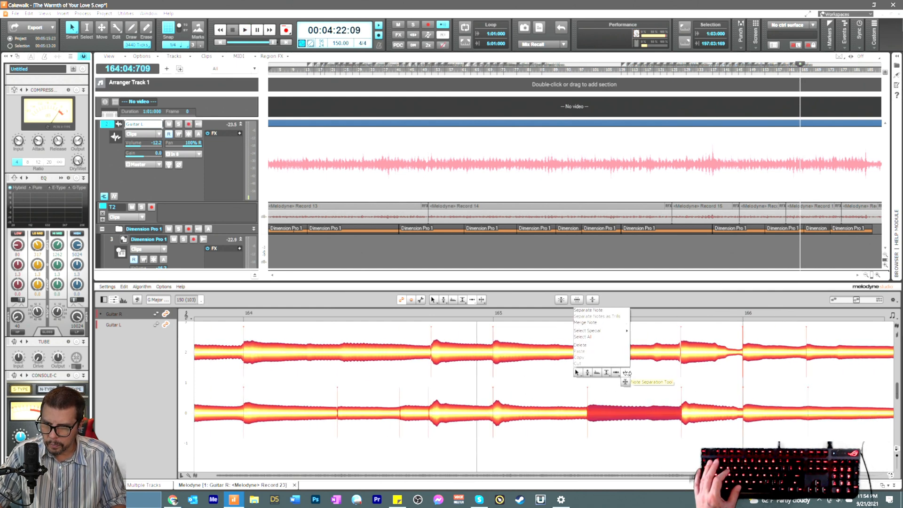
{"action": "left_click", "coordinate": [627, 372]}
{"action": "double_click", "coordinate": [653, 353]}
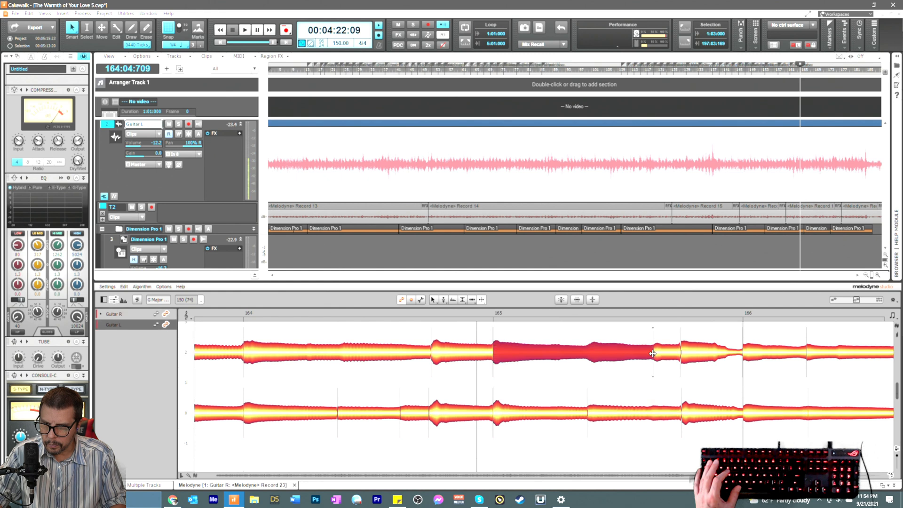
{"action": "right_click", "coordinate": [589, 362]}
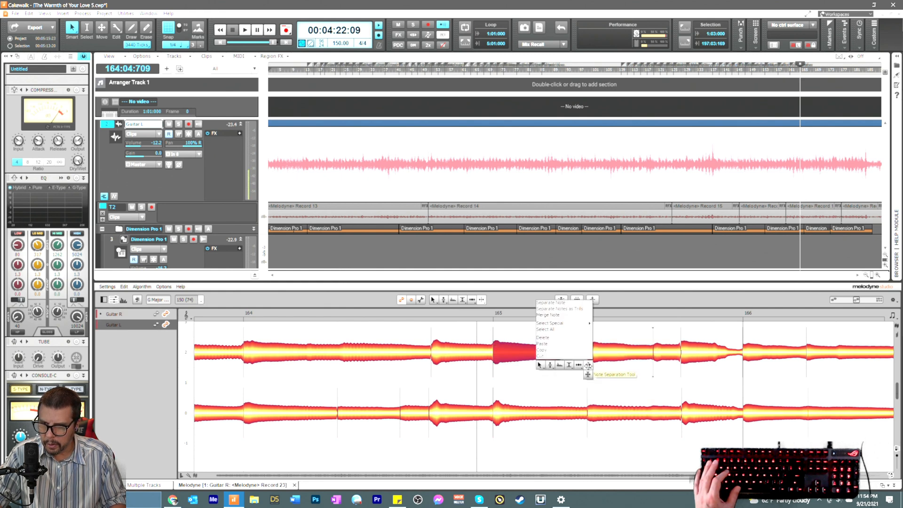
{"action": "left_click", "coordinate": [590, 365]}
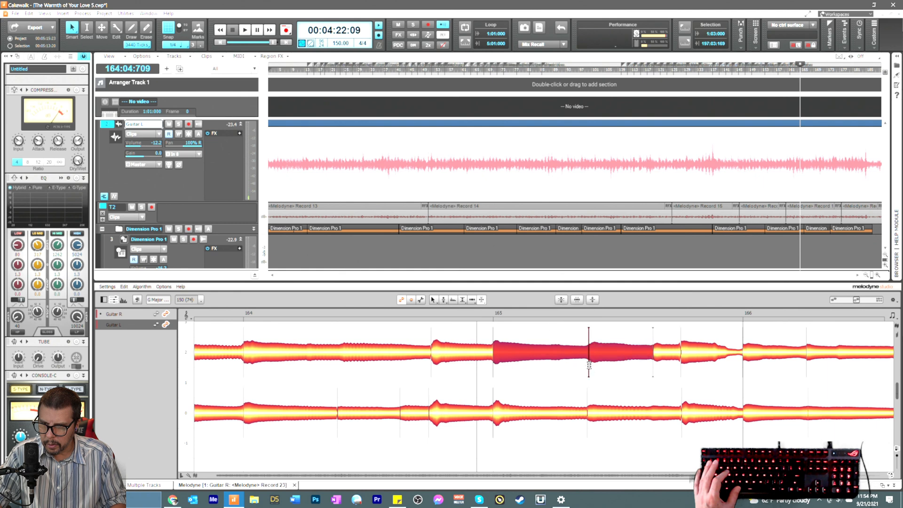
{"action": "double_click", "coordinate": [653, 365]}
{"action": "right_click", "coordinate": [622, 366]}
{"action": "left_click", "coordinate": [613, 368]}
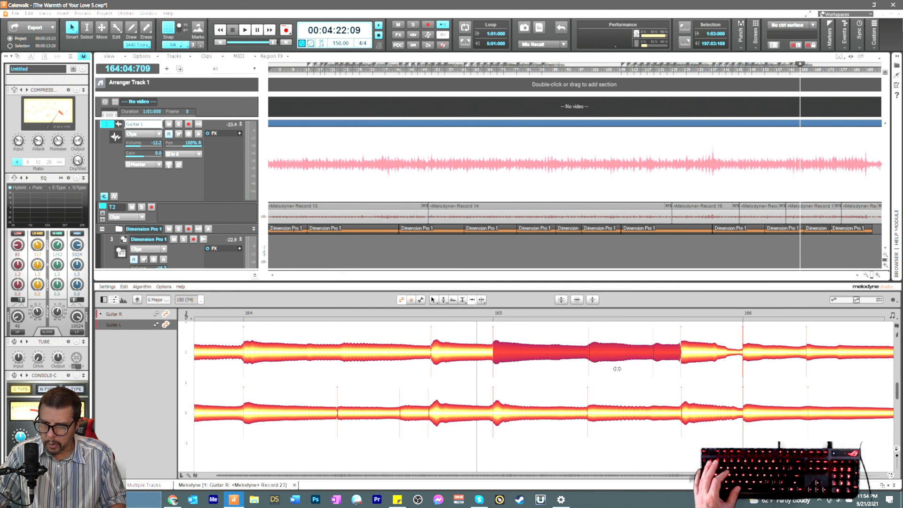
Step: Pull the upper guitar's note starts at the two new splits in bar 165 slightly earlier
{"action": "left_click", "coordinate": [658, 356]}
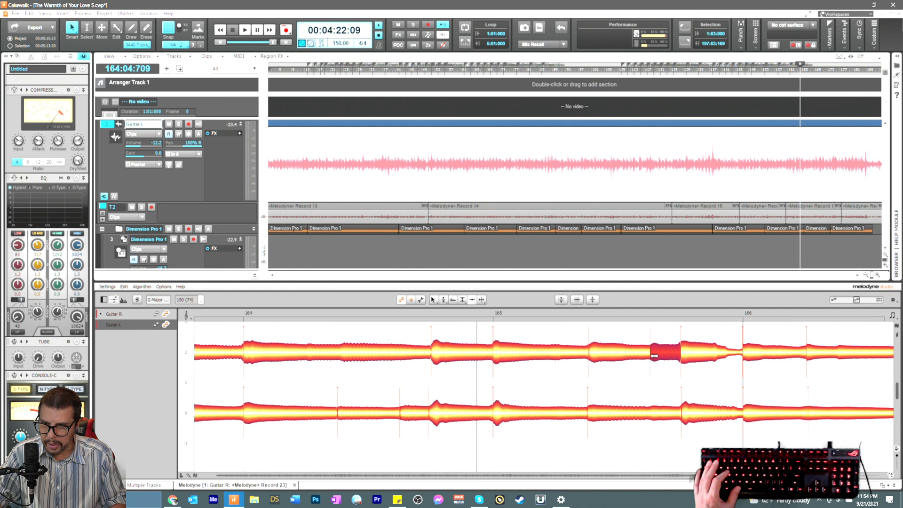
{"action": "left_click", "coordinate": [594, 357]}
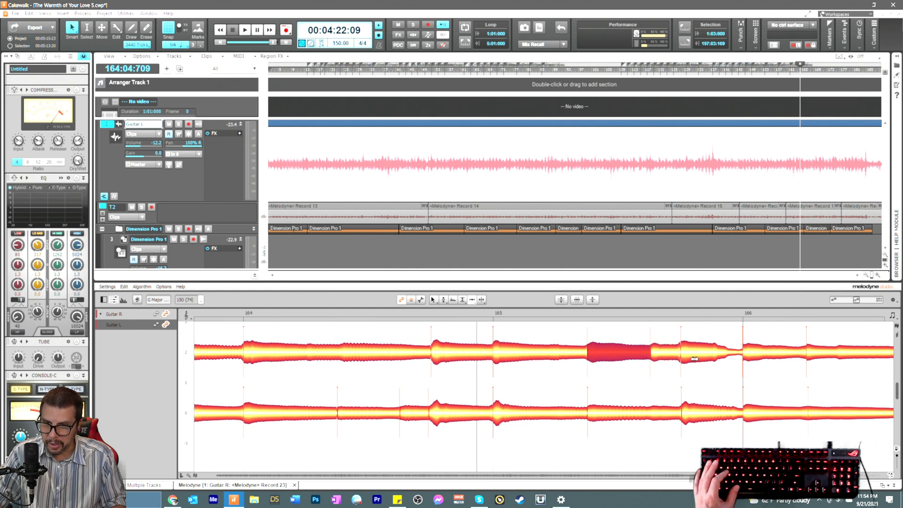
{"action": "left_click", "coordinate": [659, 358]}
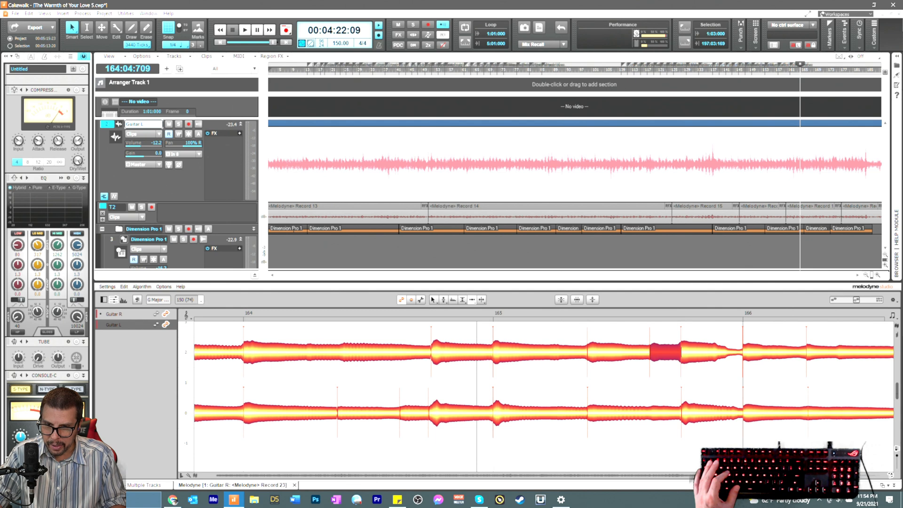
Step: In bar 166, move the lower guitar's note start near beat 2 slightly later, and pull the upper guitar's late note start back to halfway between beats 3 and 4
{"action": "scroll", "coordinate": [544, 395], "scroll_direction": "right", "scroll_amount": 5}
{"action": "scroll", "coordinate": [544, 395], "scroll_direction": "left", "scroll_amount": 8}
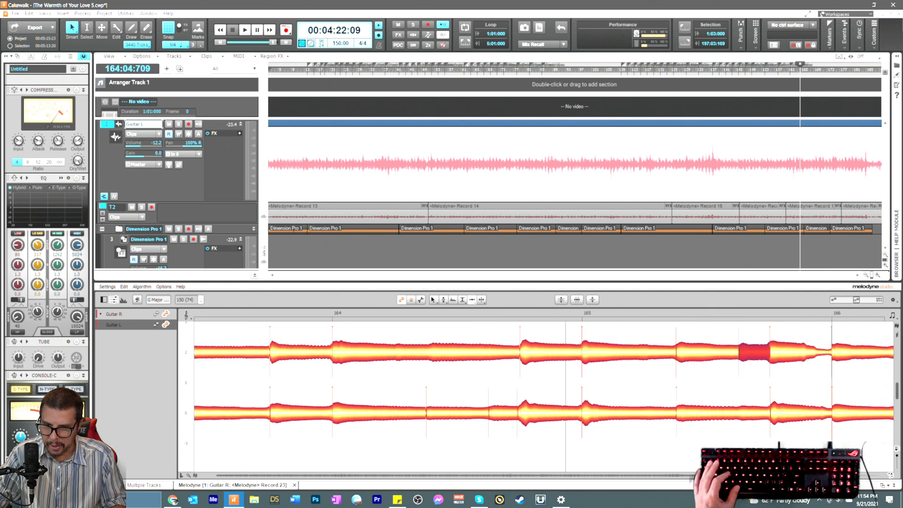
{"action": "scroll", "coordinate": [544, 395], "scroll_direction": "right", "scroll_amount": 8}
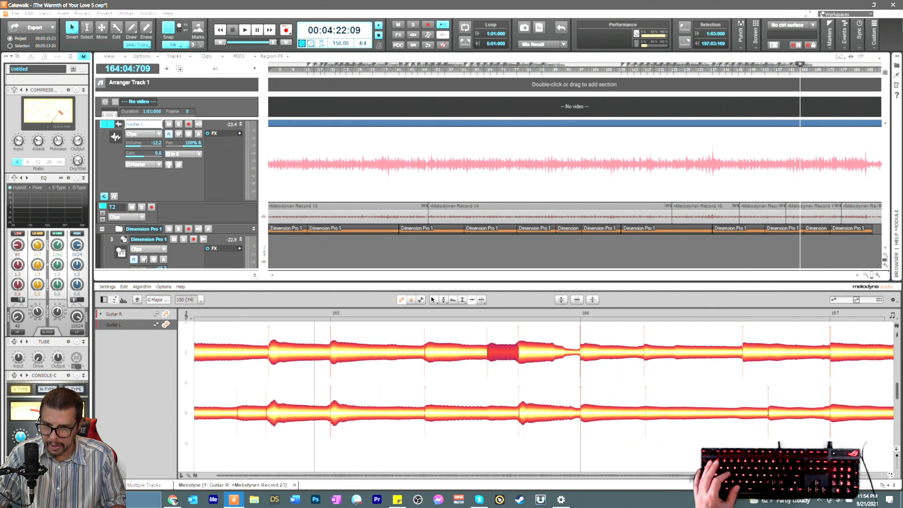
{"action": "left_click", "coordinate": [654, 414]}
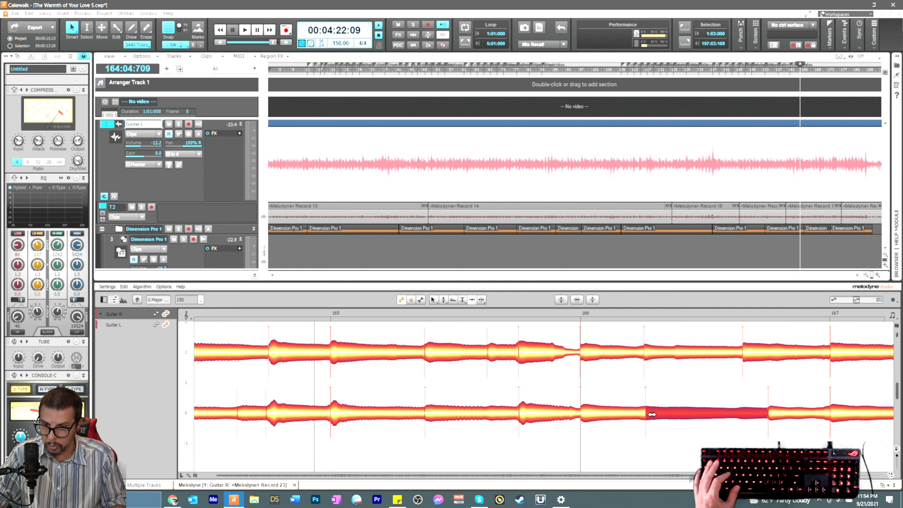
{"action": "left_click", "coordinate": [650, 357]}
{"action": "left_click", "coordinate": [744, 355]}
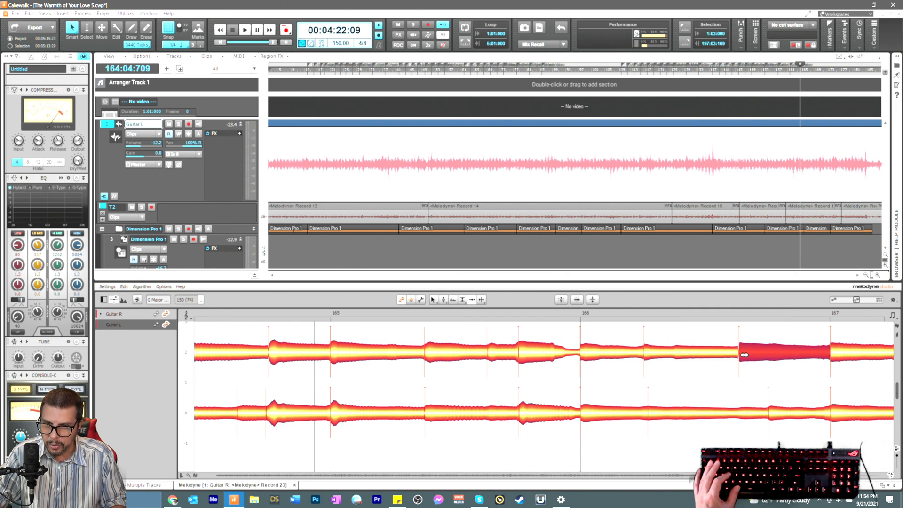
{"action": "left_click_drag", "start_coordinate": [745, 354], "coordinate": [743, 355]}
Step: Split the upper guitar's last note of bar 166 near beat 4, and change the separation type at the split
{"action": "right_click", "coordinate": [768, 371]}
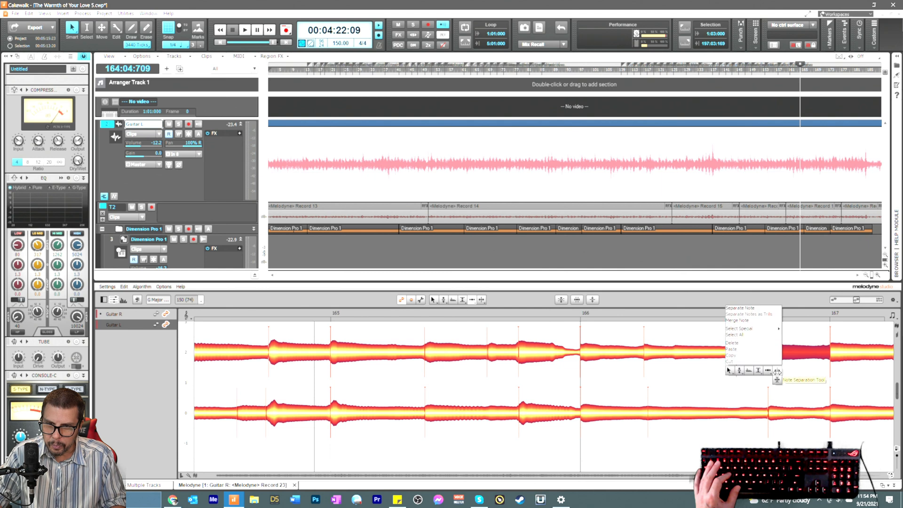
{"action": "left_click", "coordinate": [778, 372]}
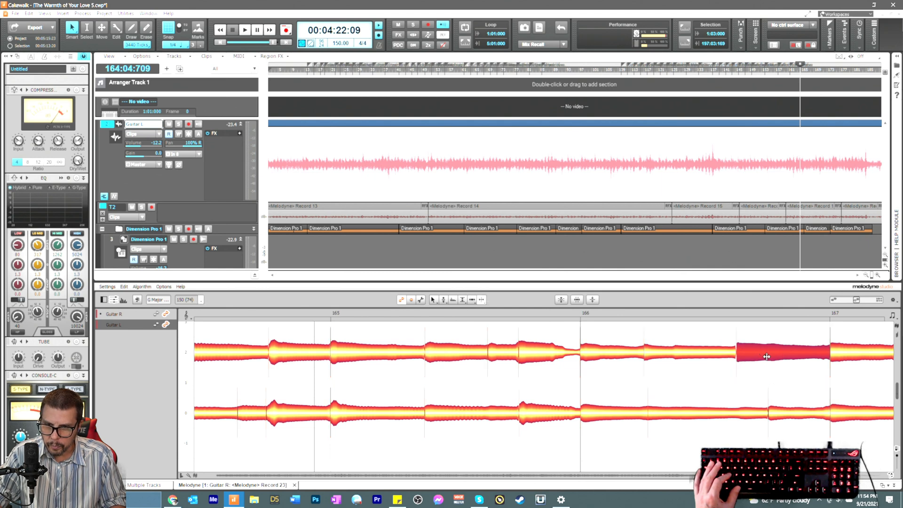
{"action": "right_click", "coordinate": [766, 371]}
{"action": "left_click", "coordinate": [767, 372]}
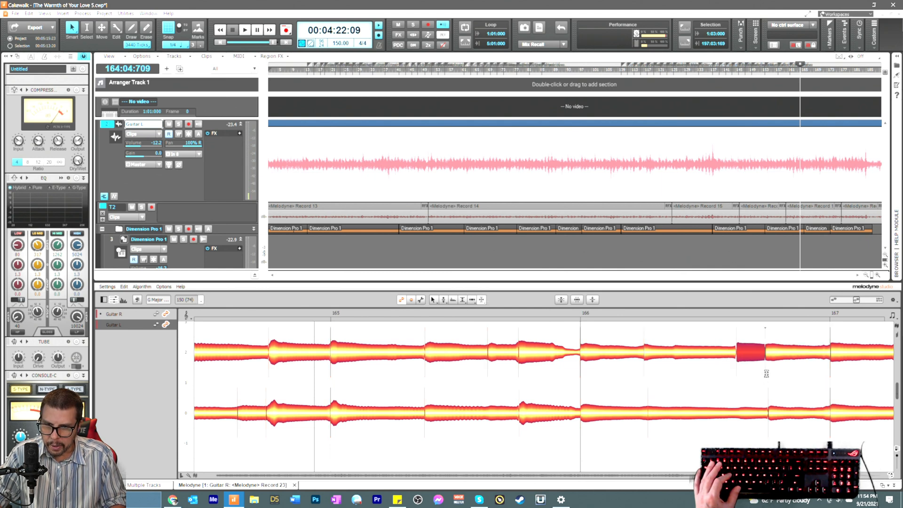
Step: Move the upper guitar's note start near beat 4 of bar 166 slightly later, and play from the end of bar 165
{"action": "right_click", "coordinate": [747, 376]}
{"action": "left_click", "coordinate": [746, 373]}
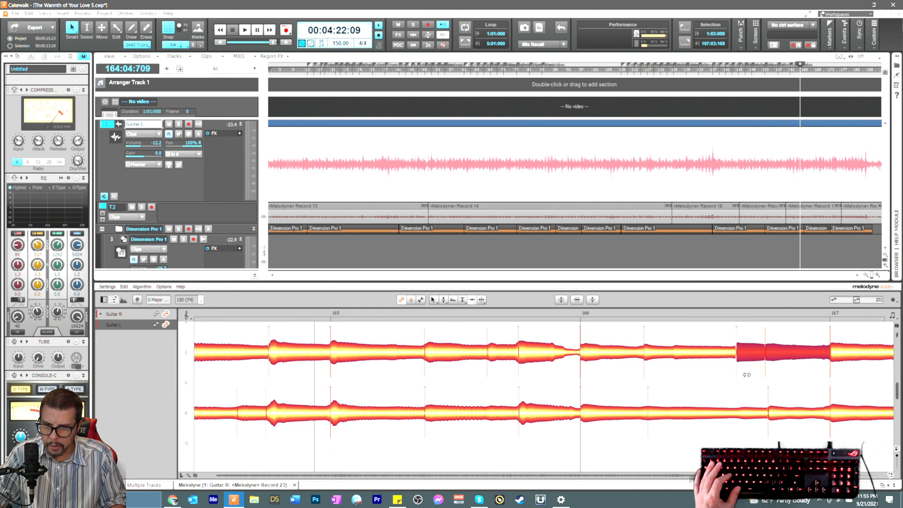
{"action": "left_click", "coordinate": [769, 356]}
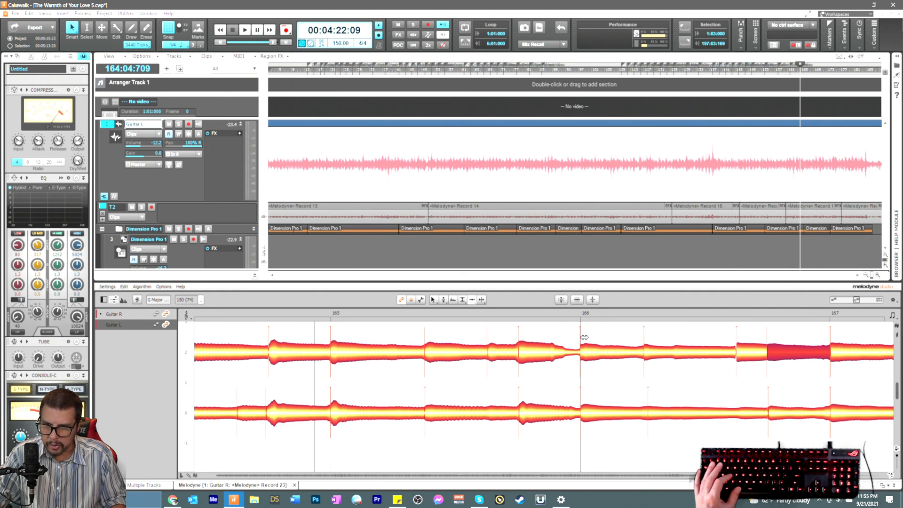
{"action": "key", "text": "space"}
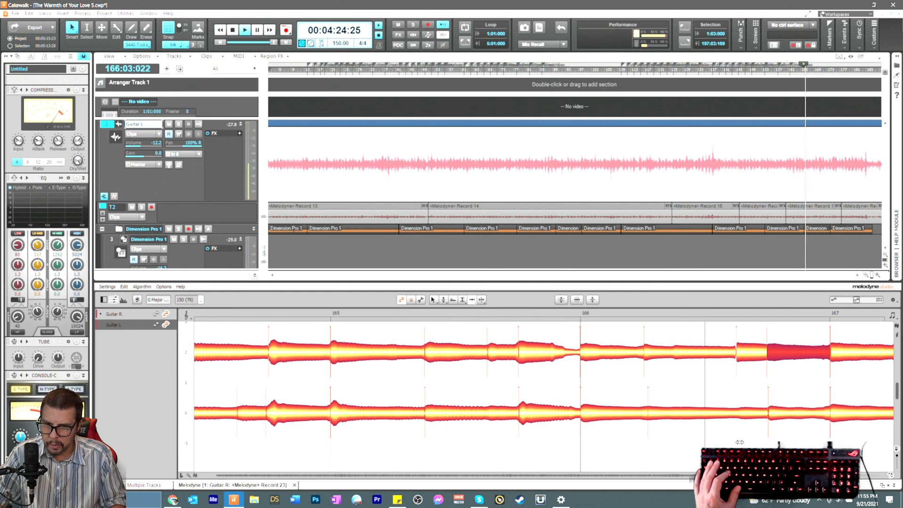
{"action": "key", "text": "space"}
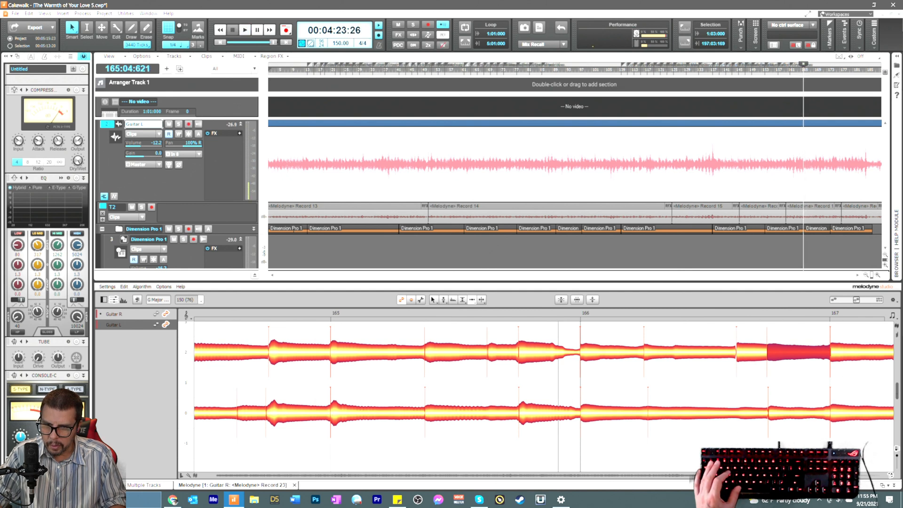
Step: Split the upper guitar's note between beats 3 and 4 of bar 167, and adjust the edges of the two notes at the split
{"action": "scroll", "coordinate": [544, 391], "scroll_direction": "right", "scroll_amount": 5}
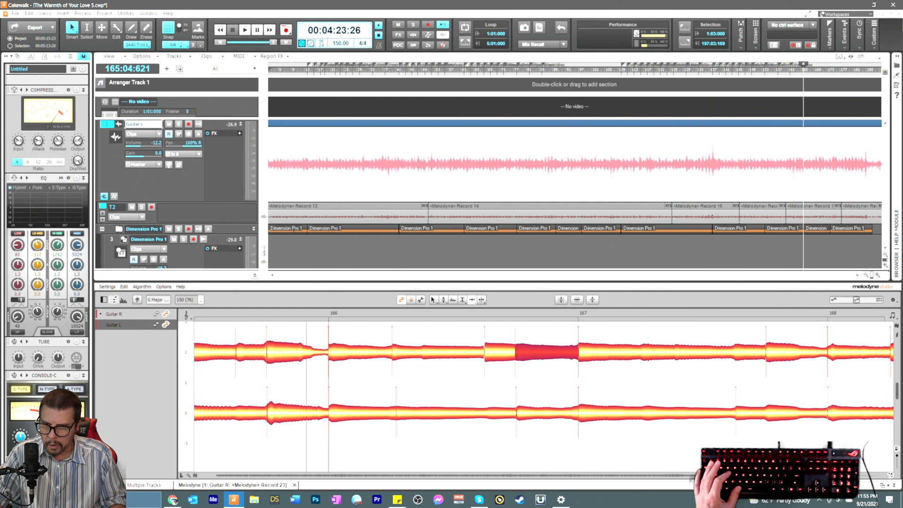
{"action": "right_click", "coordinate": [758, 395]}
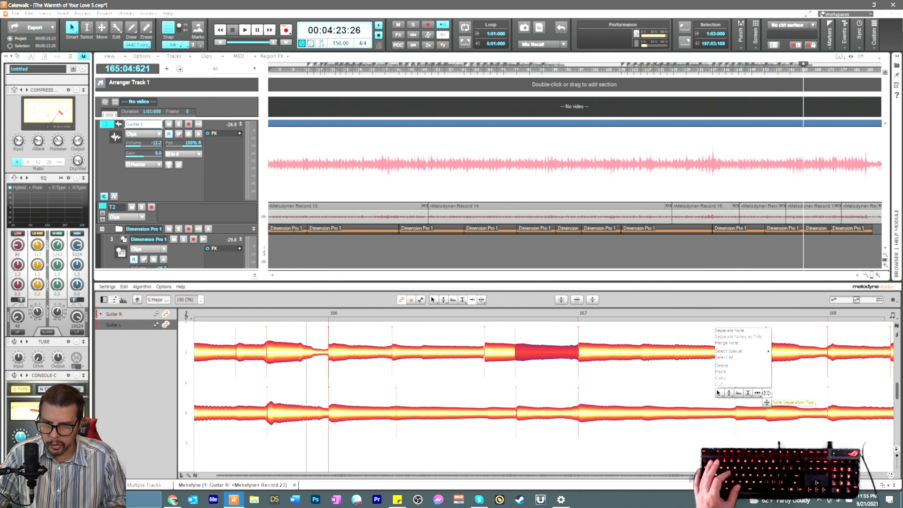
{"action": "left_click", "coordinate": [760, 393]}
{"action": "right_click", "coordinate": [763, 385]}
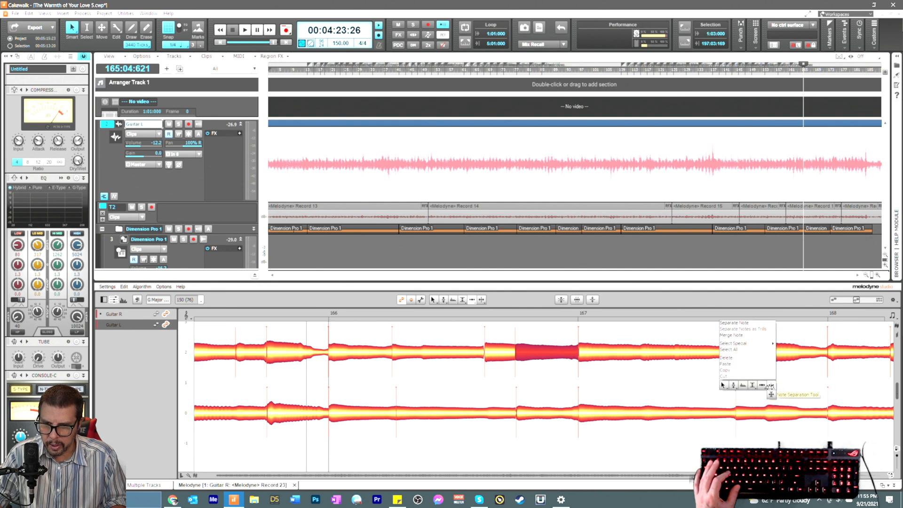
{"action": "left_click", "coordinate": [771, 392]}
{"action": "double_click", "coordinate": [735, 355]}
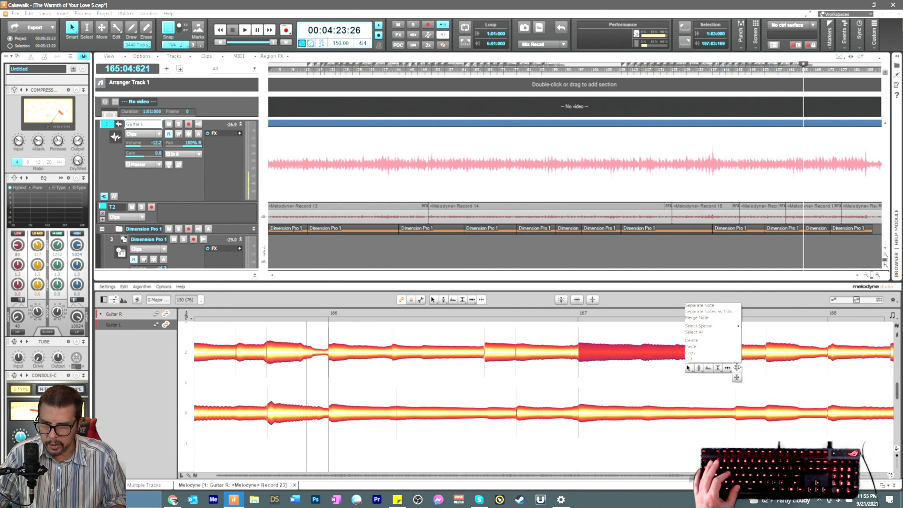
{"action": "right_click", "coordinate": [739, 352]}
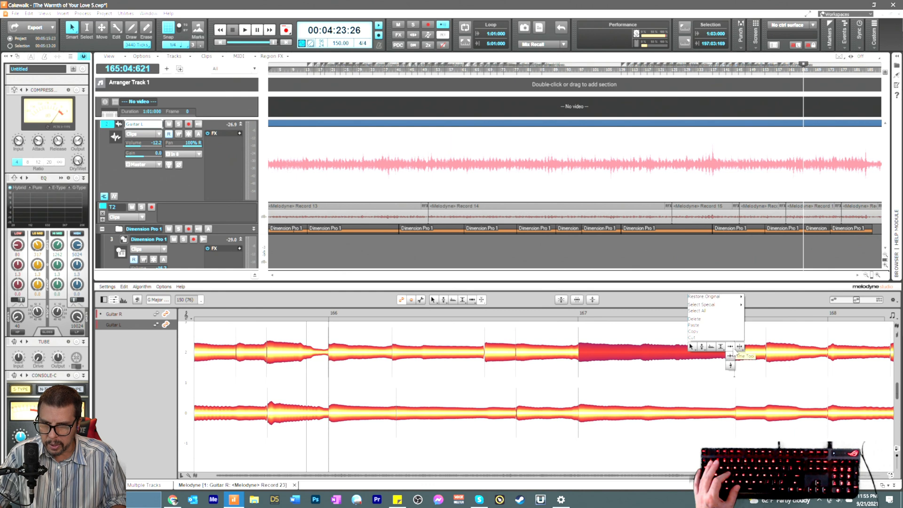
{"action": "left_click", "coordinate": [733, 350]}
{"action": "left_click", "coordinate": [739, 357]}
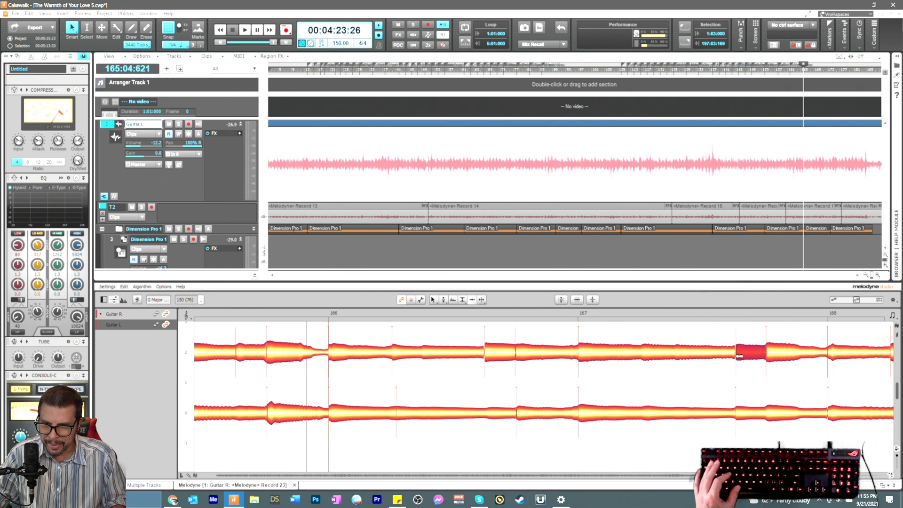
{"action": "left_click_drag", "start_coordinate": [729, 355], "coordinate": [727, 356]}
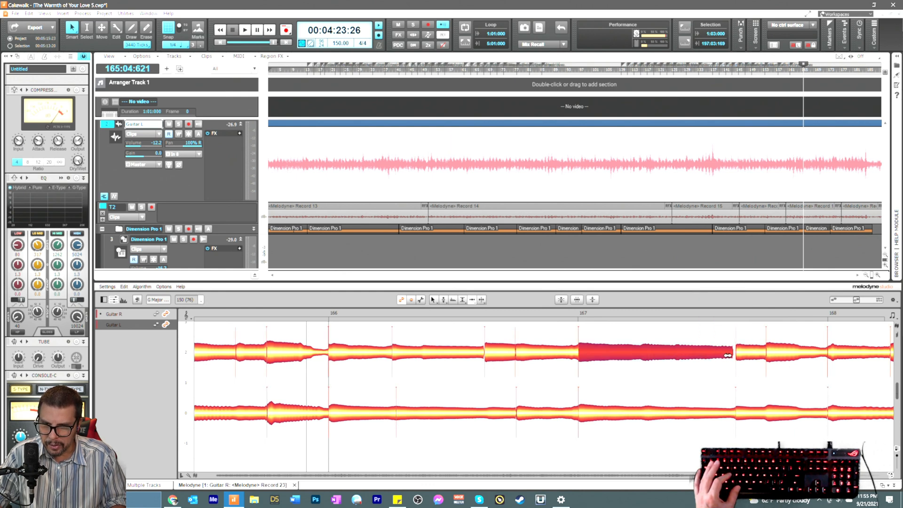
Step: Change the separation type at the upper guitar's new split in bar 167 so the notes join, and nudge the note start there slightly earlier
{"action": "right_click", "coordinate": [740, 368]}
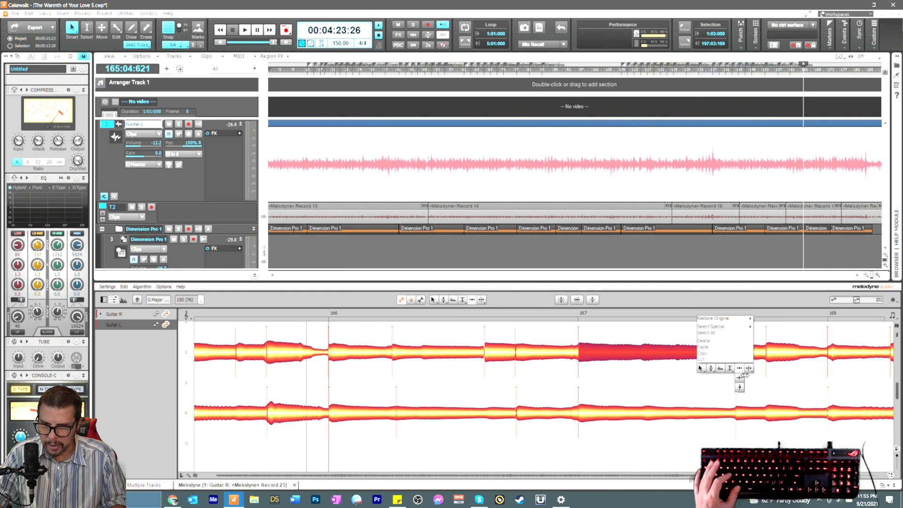
{"action": "left_click", "coordinate": [740, 377]}
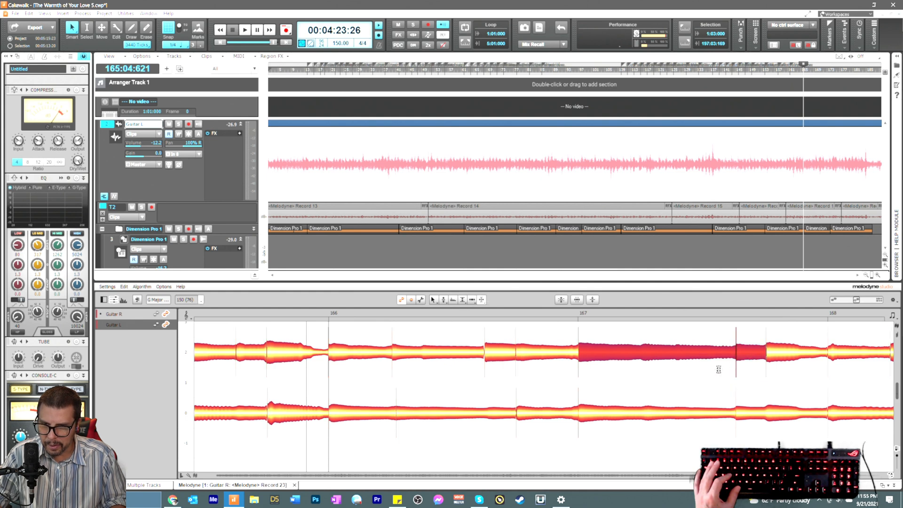
{"action": "right_click", "coordinate": [715, 369]}
{"action": "left_click", "coordinate": [708, 369]}
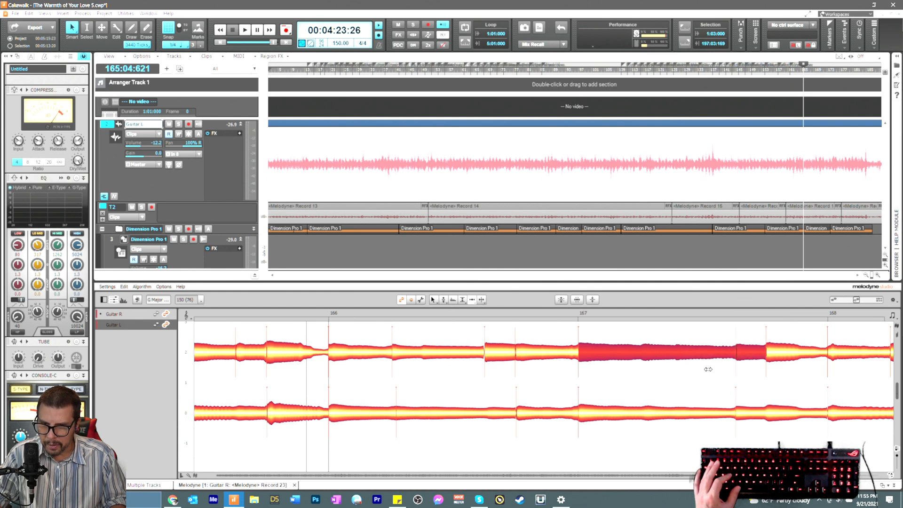
{"action": "left_click", "coordinate": [741, 356]}
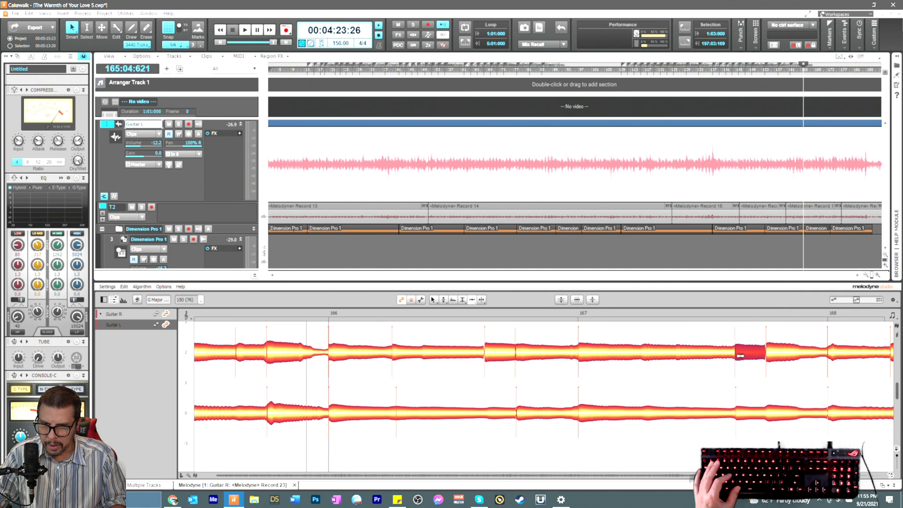
Step: Check the lower guitar's note start between beats 3 and 4 of bar 167, and play from the end of bar 166 into bar 168
{"action": "left_click", "coordinate": [741, 411]}
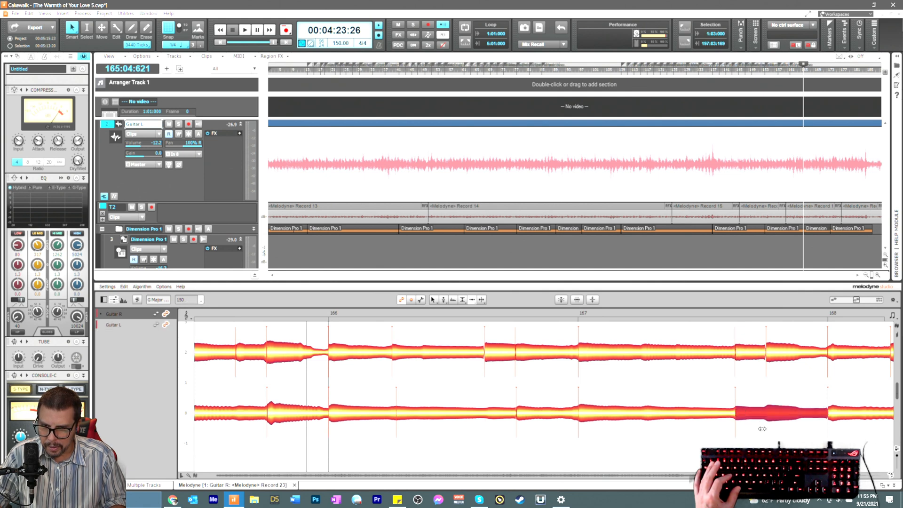
{"action": "left_click", "coordinate": [570, 314]}
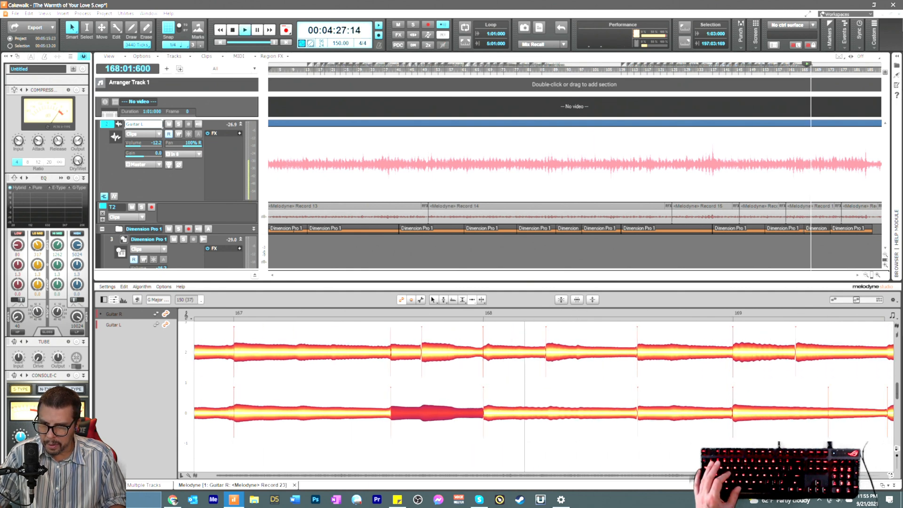
{"action": "key", "text": "space"}
Step: Move the lower and upper guitars' note starts between beats 3 and 4 of bar 168 slightly later, and replay from the end of bar 166
{"action": "left_click", "coordinate": [610, 416]}
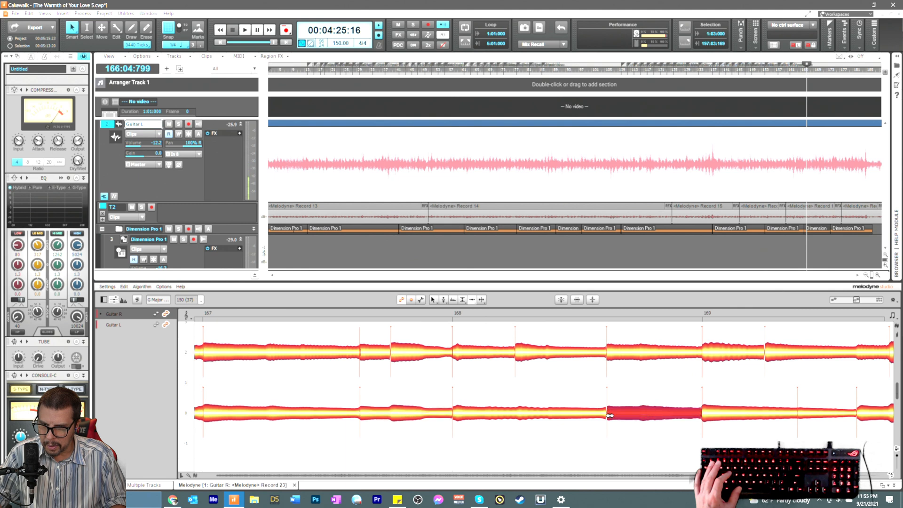
{"action": "left_click", "coordinate": [610, 352]}
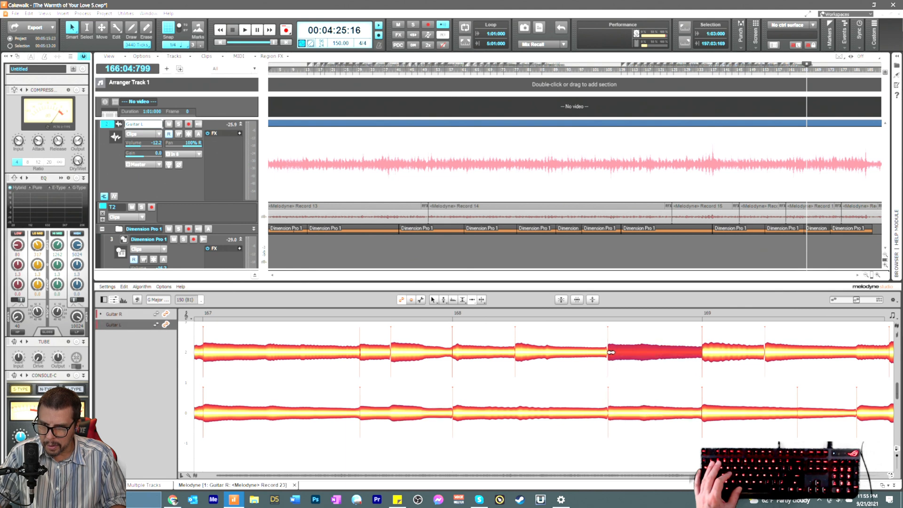
{"action": "key", "text": "space"}
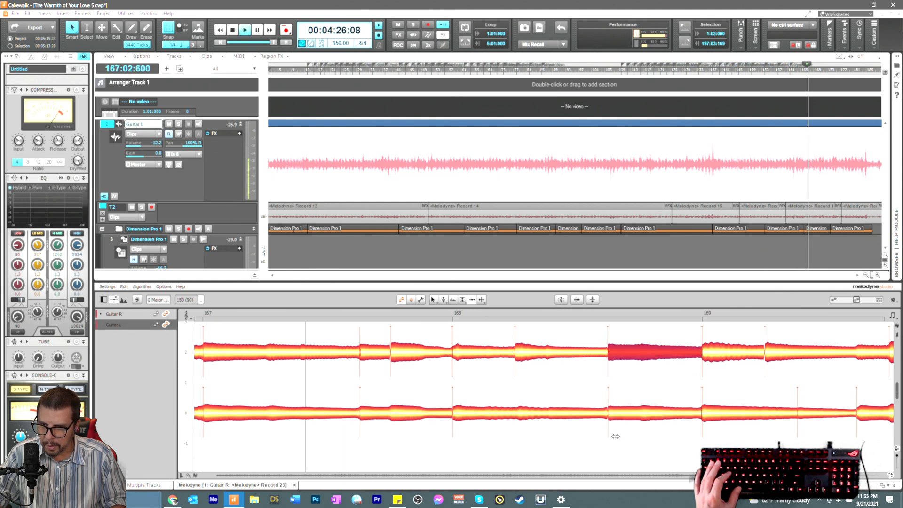
Step: Move the lower guitar's note start between beats 3 and 4 of bar 169 slightly later, and split the upper guitar's note to match it
{"action": "left_click", "coordinate": [858, 413]}
{"action": "key", "text": "space"}
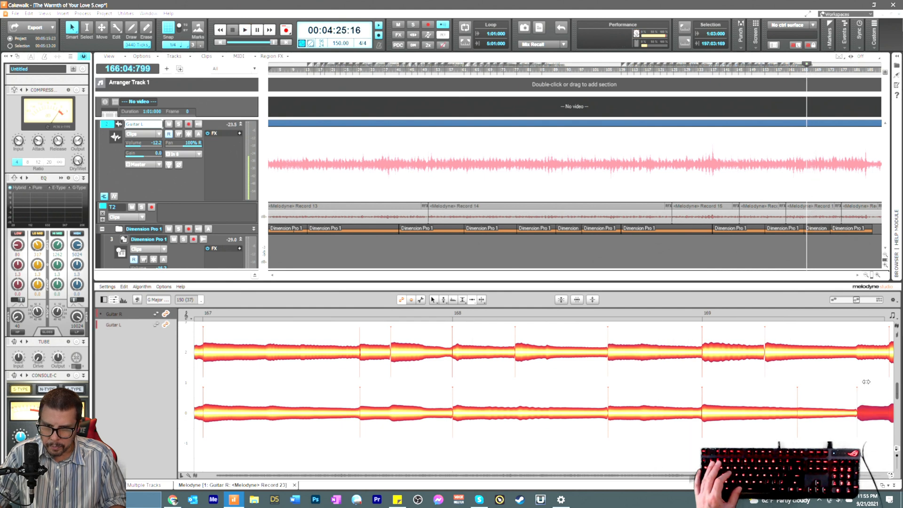
{"action": "left_click", "coordinate": [856, 356]}
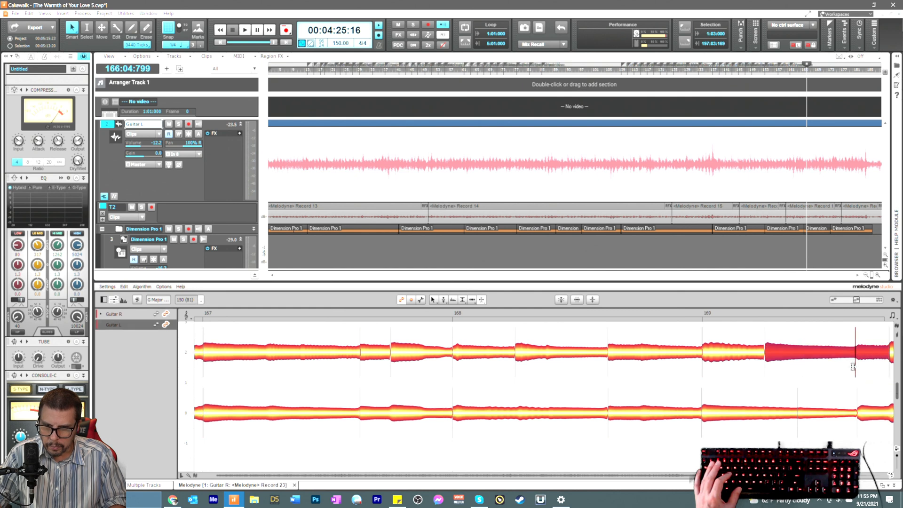
{"action": "right_click", "coordinate": [847, 362]}
{"action": "left_click", "coordinate": [838, 367]}
{"action": "left_click", "coordinate": [841, 365]}
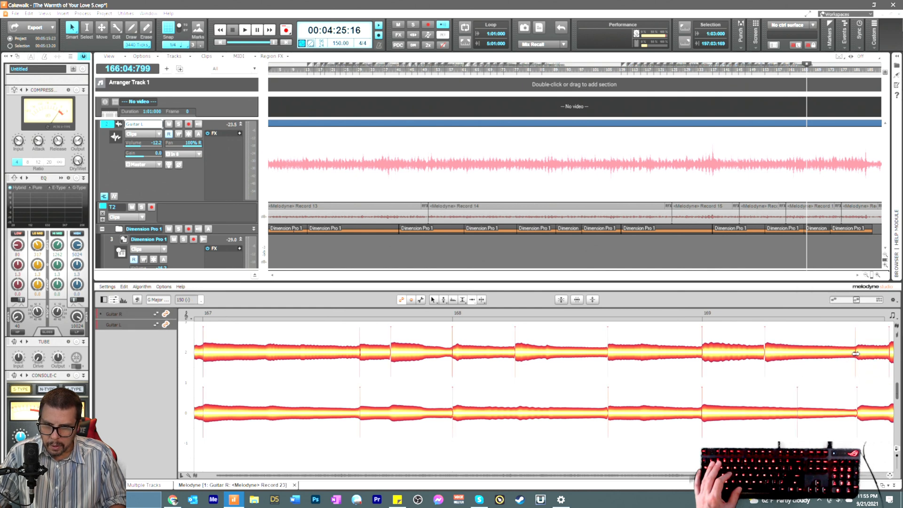
{"action": "left_click_drag", "start_coordinate": [856, 354], "coordinate": [860, 354]}
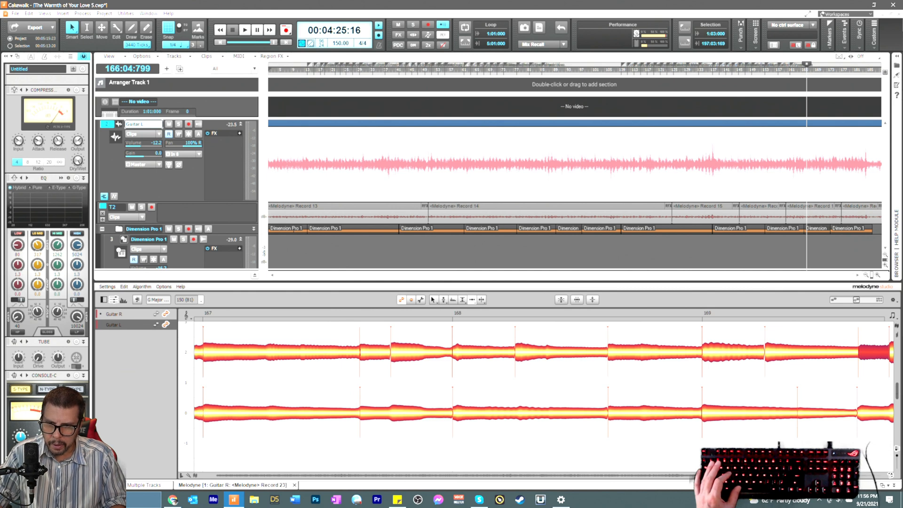
Step: Nudge the upper guitar's note start at the beginning of bar 170, and play from beat 4 of bar 169
{"action": "scroll", "coordinate": [848, 366], "scroll_direction": "right", "scroll_amount": 3}
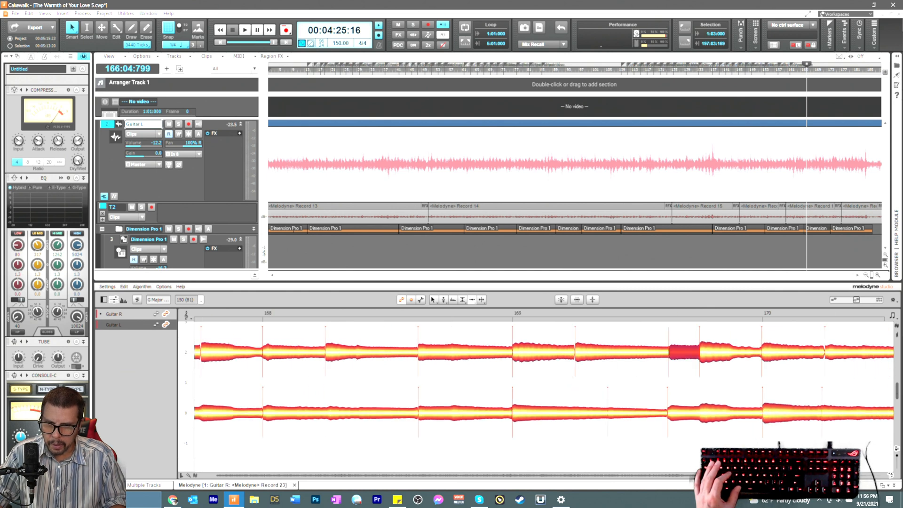
{"action": "left_click", "coordinate": [674, 354]}
{"action": "key", "text": "space"}
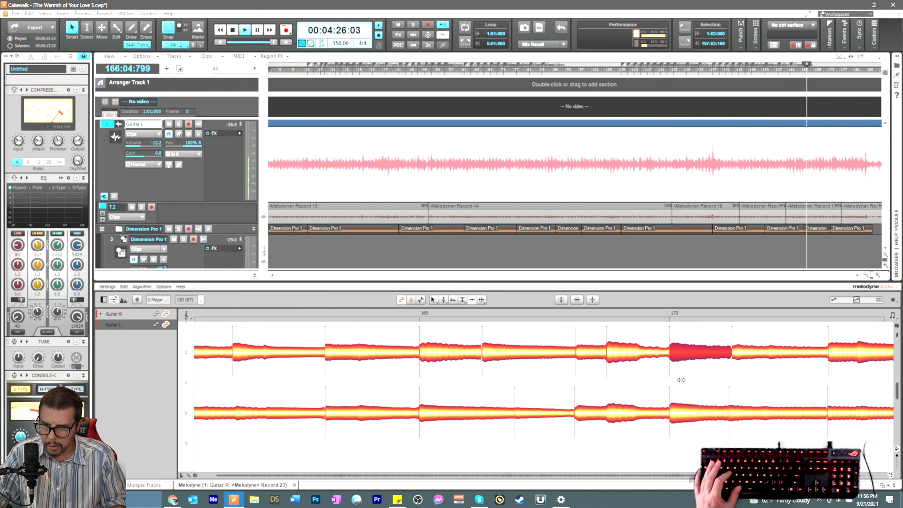
{"action": "key", "text": "space"}
{"action": "left_click", "coordinate": [609, 312]}
{"action": "key", "text": "space"}
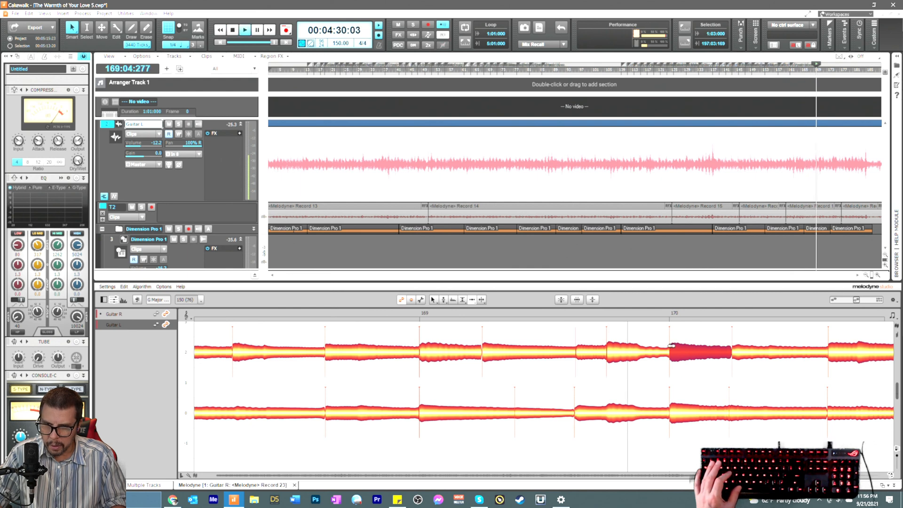
{"action": "key", "text": "space"}
Step: In bar 170, move the lower guitar's beat 2 start slightly later, and both guitars' starts between beats 3 and 4 slightly earlier
{"action": "left_click", "coordinate": [734, 413]}
{"action": "key", "text": "space"}
{"action": "left_click", "coordinate": [831, 413]}
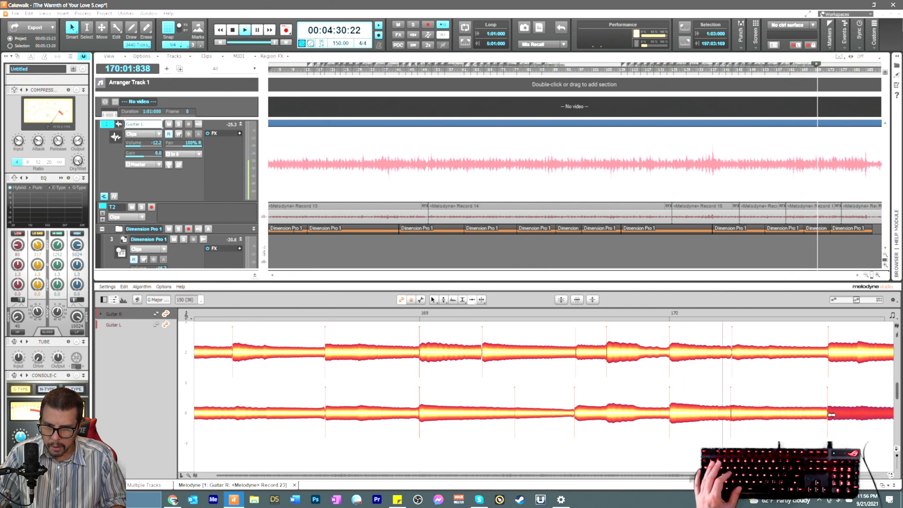
{"action": "key", "text": "space"}
{"action": "left_click", "coordinate": [831, 358]}
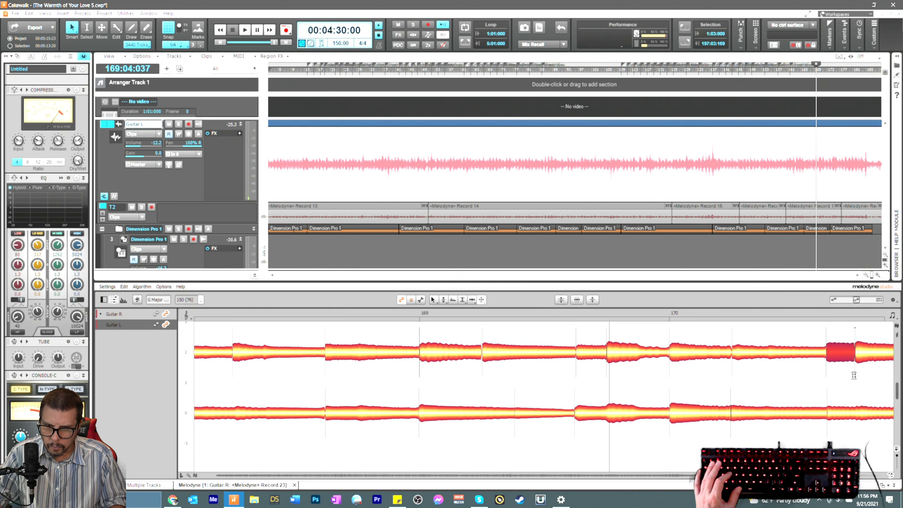
Step: Finish the upper guitar's split at beat 4 of bar 170, and replay from beat 4 of bar 169 into bar 171
{"action": "right_click", "coordinate": [837, 368]}
{"action": "left_click", "coordinate": [828, 362]}
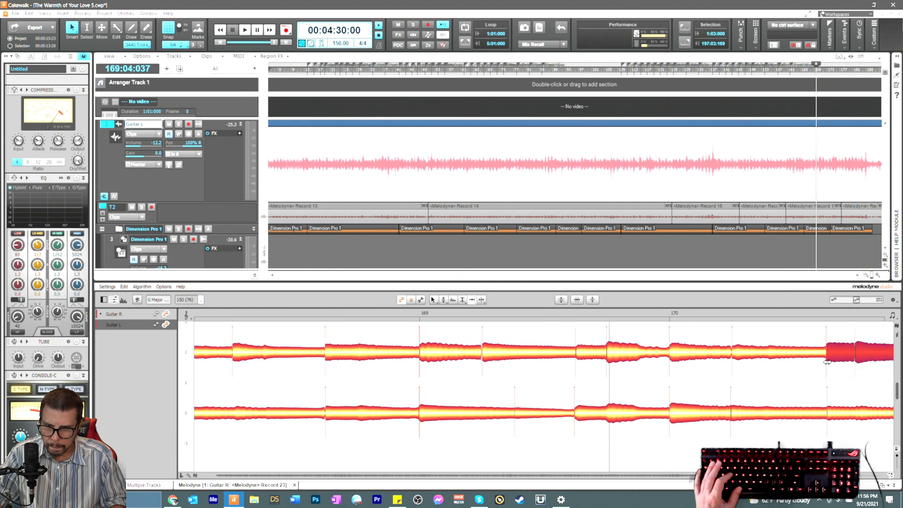
{"action": "left_click", "coordinate": [837, 371]}
{"action": "left_click", "coordinate": [858, 354]}
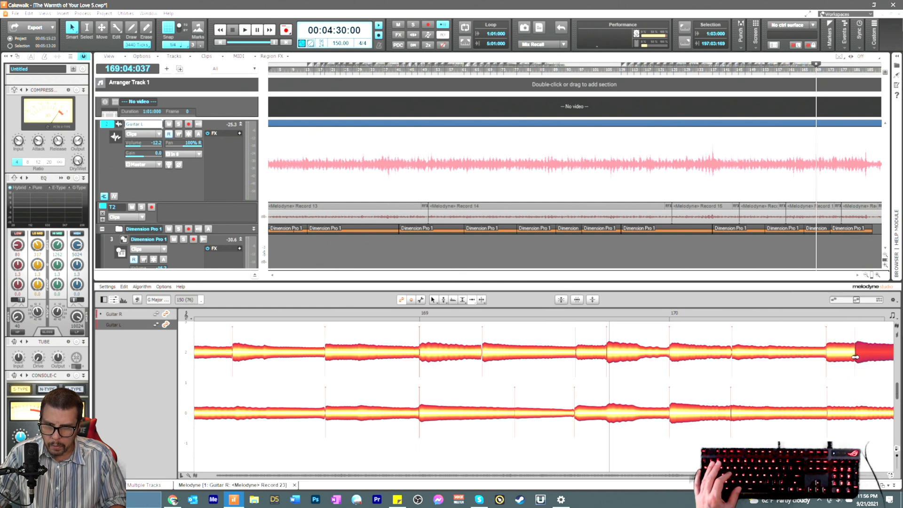
{"action": "key", "text": "space"}
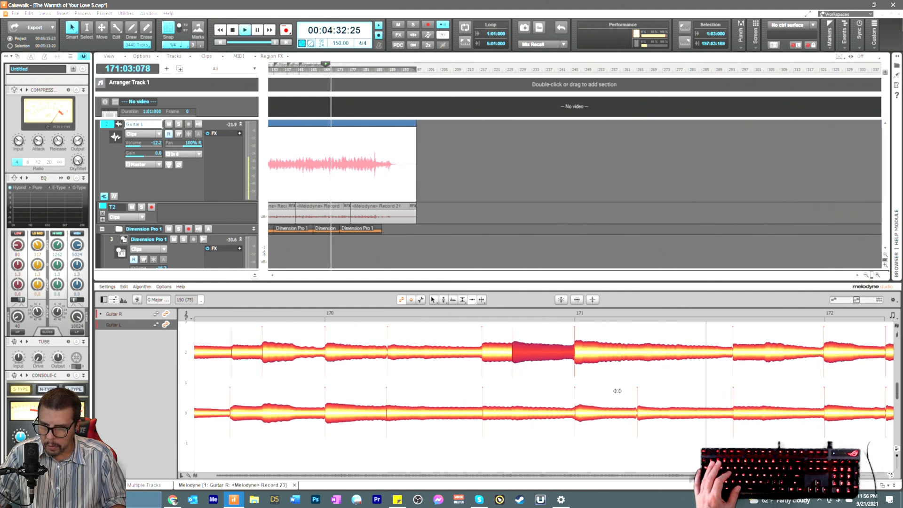
{"action": "key", "text": "space"}
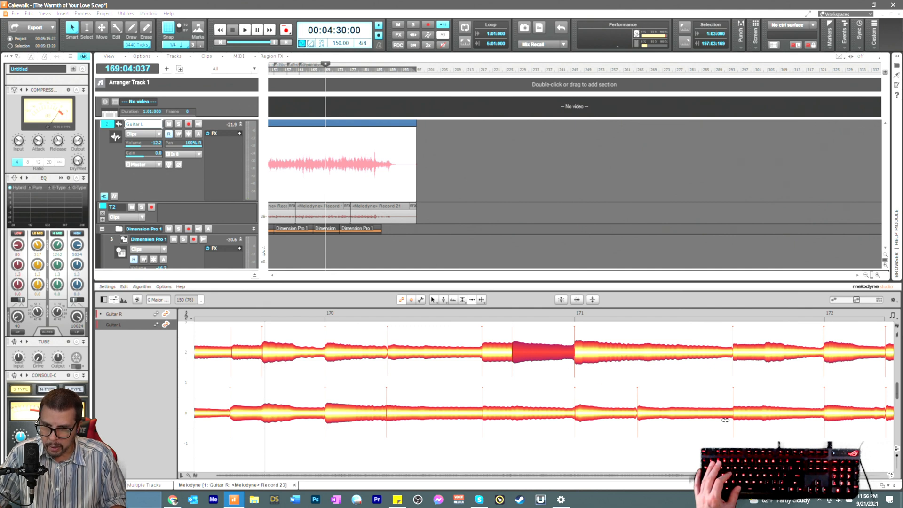
Step: Move both guitars' note starts between beats 3 and 4 of bar 171 slightly earlier, and replay after adjusting the upper start at bar 172
{"action": "left_click", "coordinate": [739, 417]}
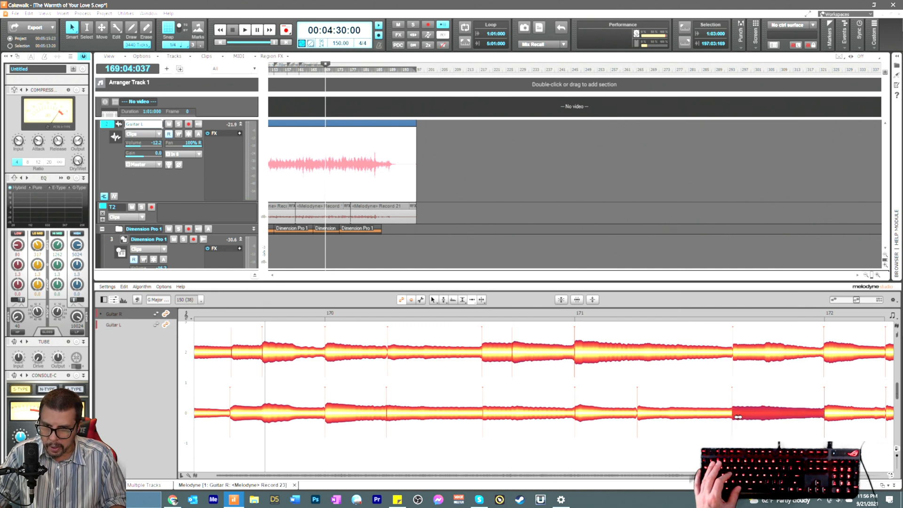
{"action": "left_click", "coordinate": [737, 356]}
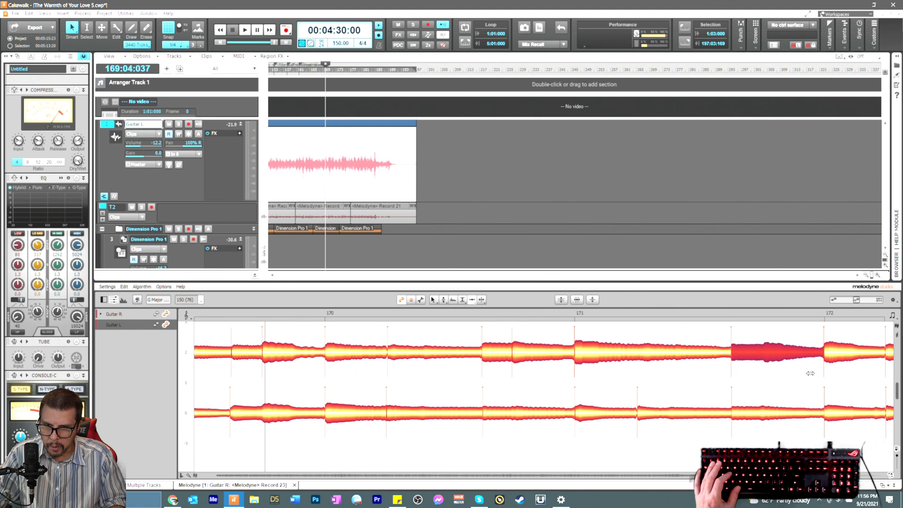
{"action": "left_click", "coordinate": [827, 361]}
{"action": "key", "text": "space"}
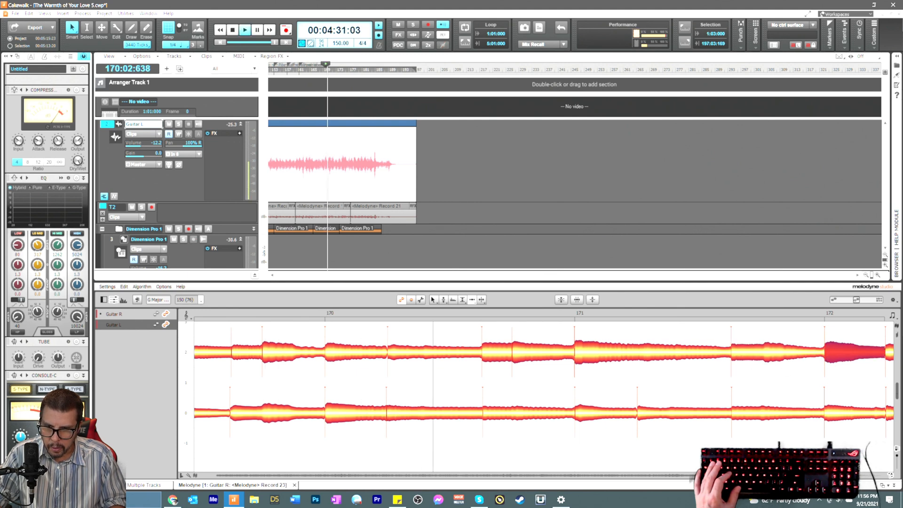
Step: Align both guitars' note starts between beats 3 and 4 of bar 172, and move their starts at beat 2 slightly later
{"action": "left_click", "coordinate": [702, 354]}
{"action": "left_click", "coordinate": [705, 414]}
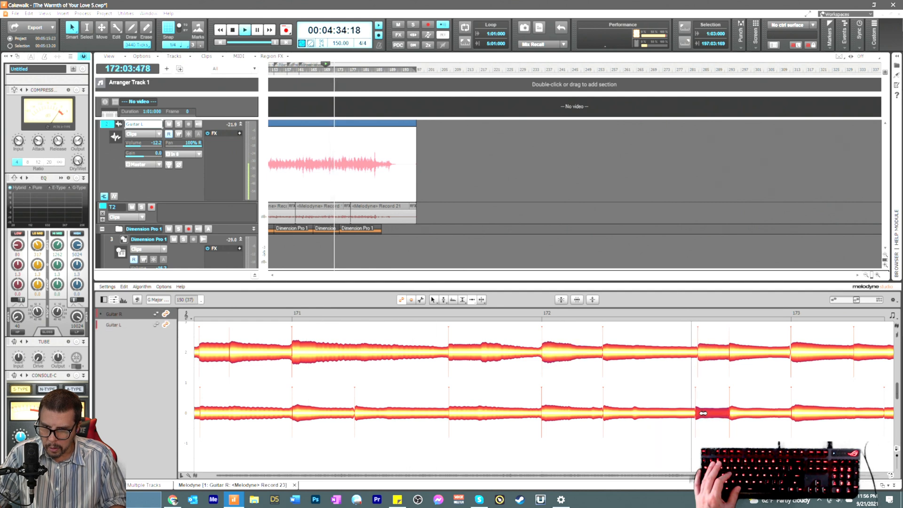
{"action": "key", "text": "space"}
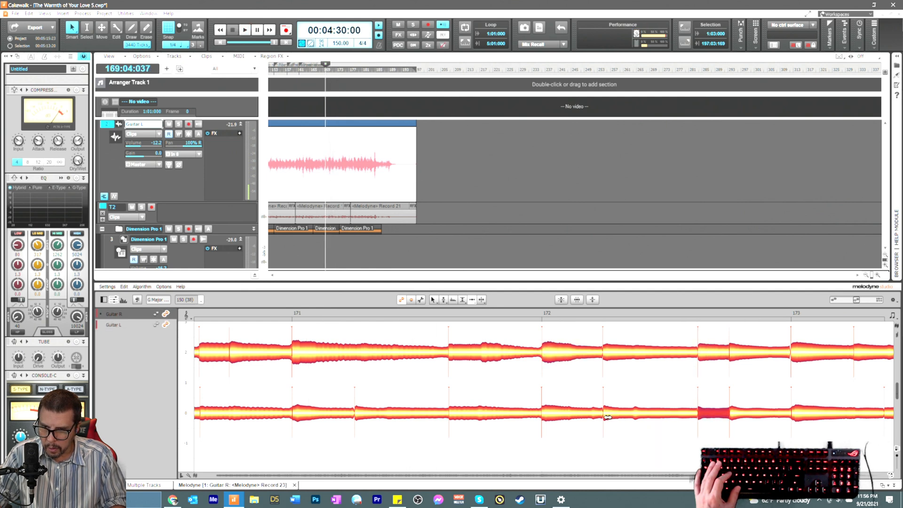
{"action": "left_click", "coordinate": [607, 352]}
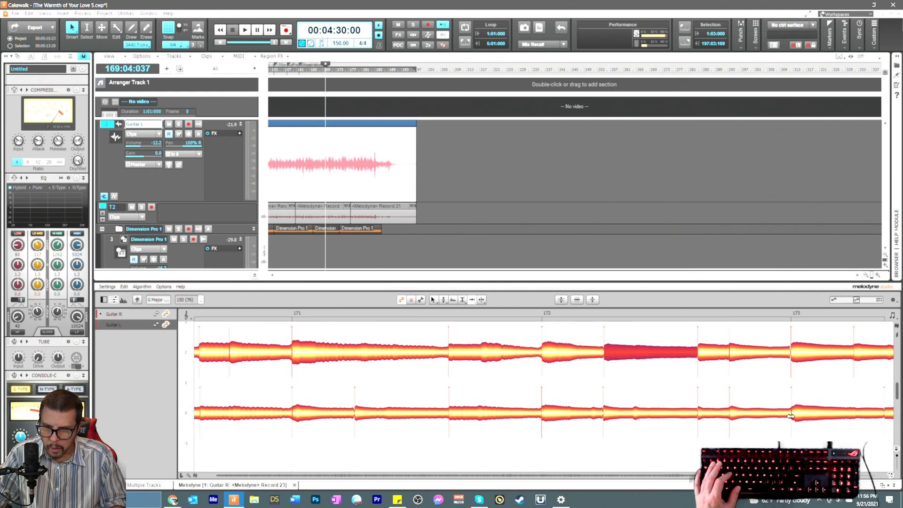
Step: Play from the end of bar 172, and move both guitars' note starts between beats 3 and 4 of bar 173 slightly earlier
{"action": "left_click", "coordinate": [774, 322]}
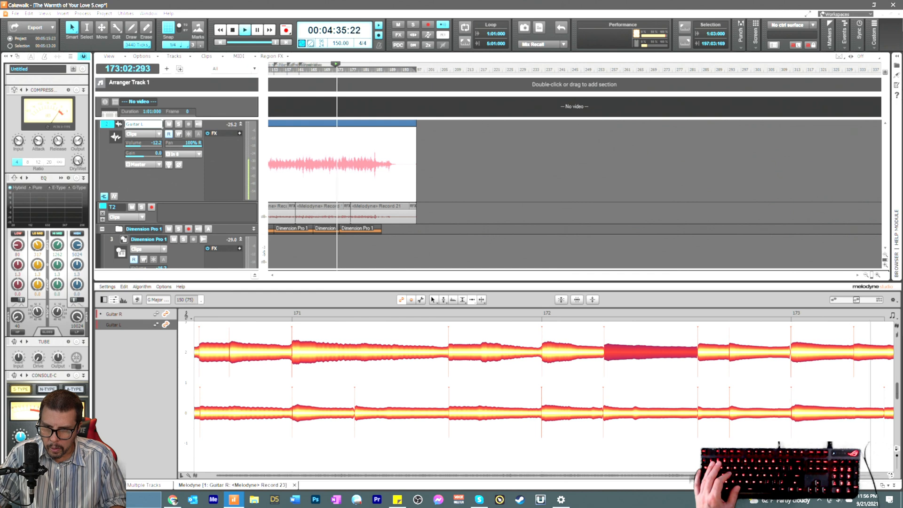
{"action": "scroll", "coordinate": [612, 396], "scroll_direction": "right", "scroll_amount": 13}
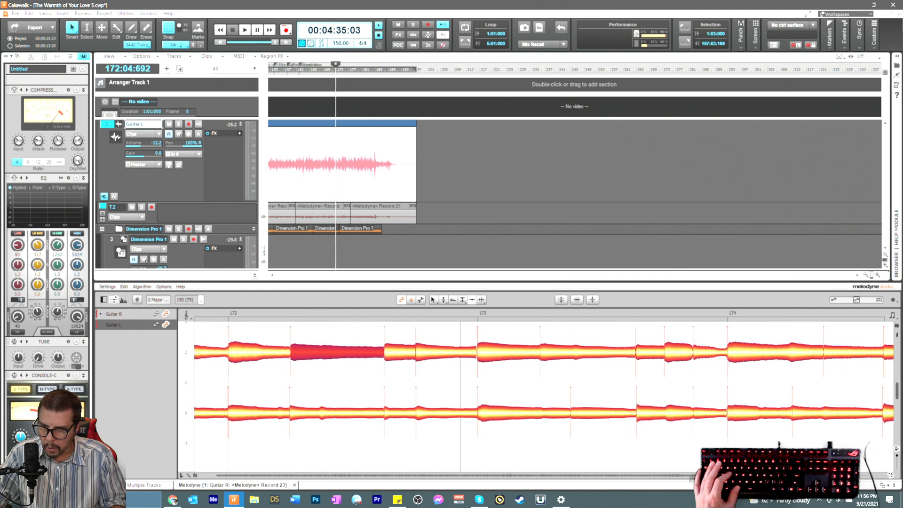
{"action": "scroll", "coordinate": [613, 397], "scroll_direction": "left", "scroll_amount": 1}
{"action": "left_click", "coordinate": [577, 356]}
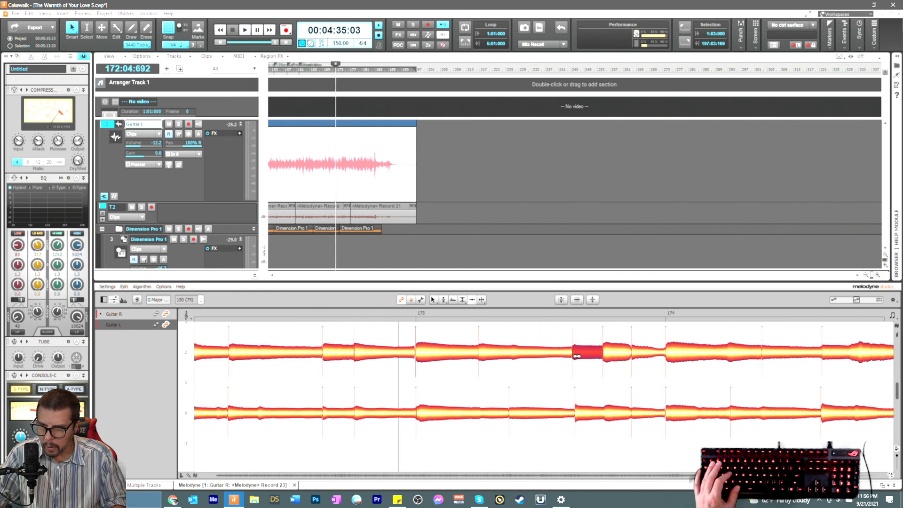
{"action": "left_click", "coordinate": [583, 410]}
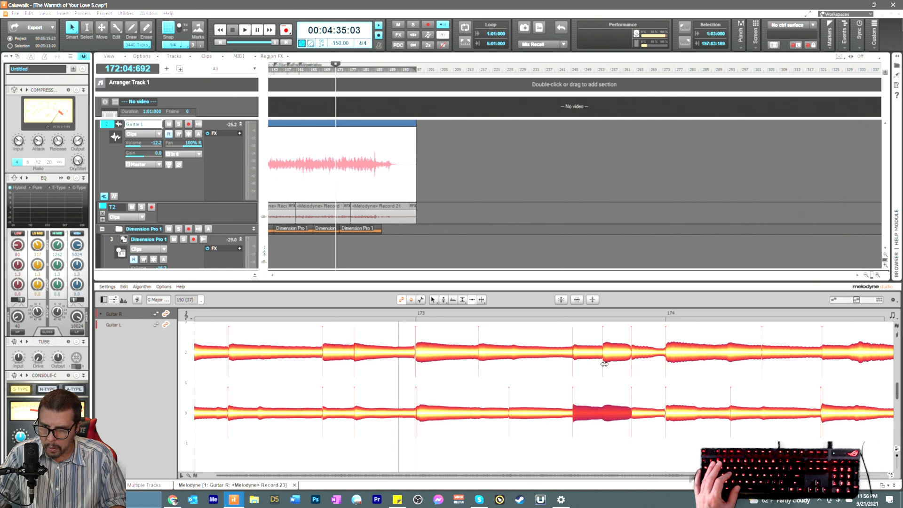
{"action": "key", "text": "space"}
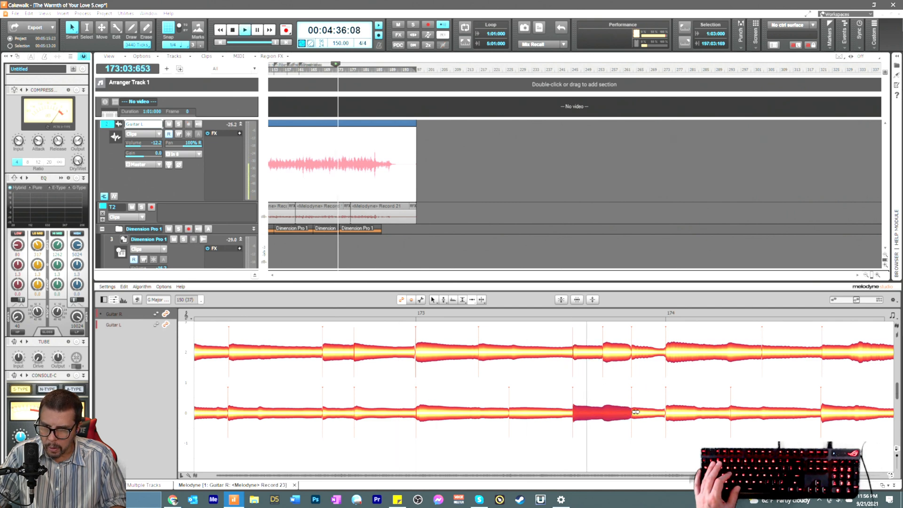
{"action": "key", "text": "space"}
Step: Move the upper guitar's last note start in bar 173 slightly later, and its start between beats 2 and 3 of bar 174 slightly earlier
{"action": "left_click", "coordinate": [636, 357]}
{"action": "key", "text": "space"}
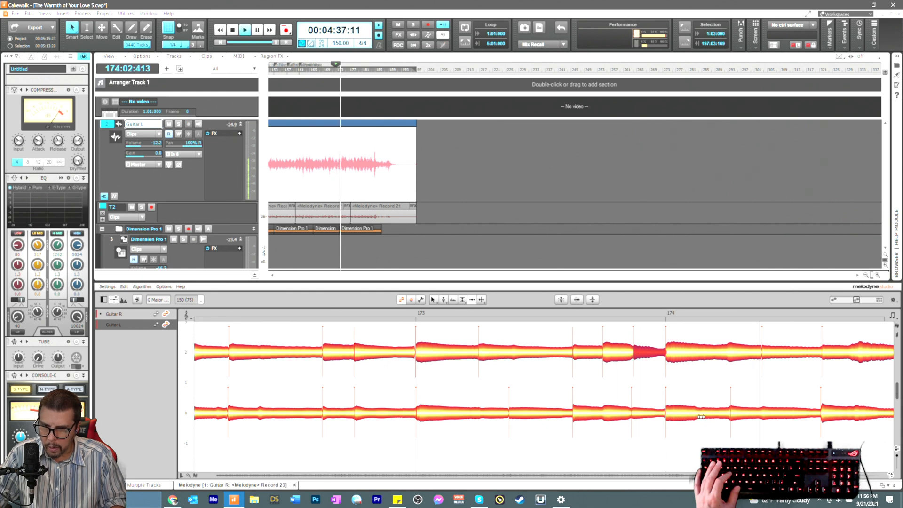
{"action": "key", "text": "space"}
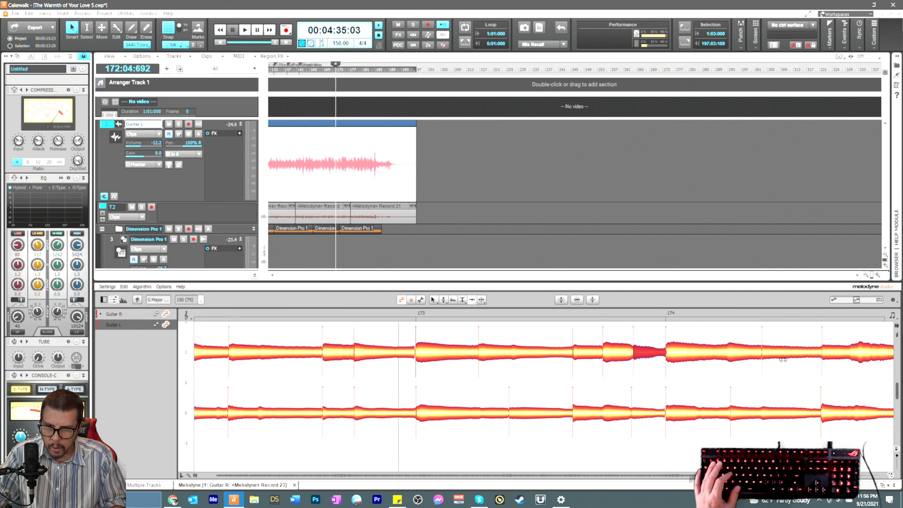
{"action": "left_click", "coordinate": [765, 352]}
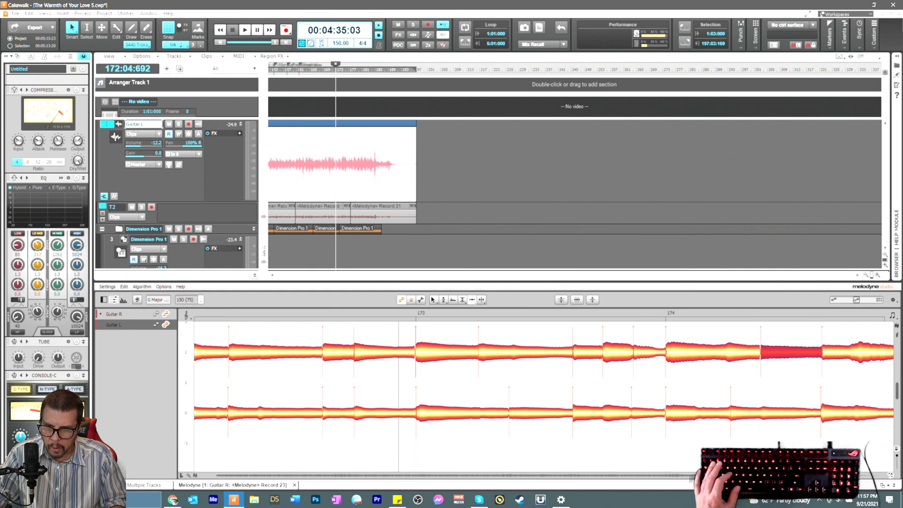
Step: Split the upper guitar's note at beat 2 of bar 174, and change the separation type at the split
{"action": "right_click", "coordinate": [747, 382]}
{"action": "left_click", "coordinate": [755, 380]}
{"action": "left_click", "coordinate": [726, 356]}
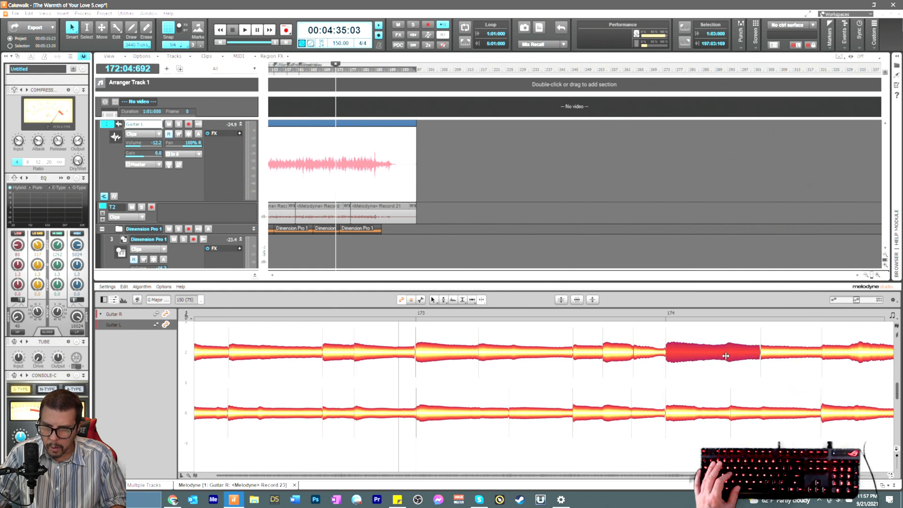
{"action": "double_click", "coordinate": [726, 356]}
{"action": "right_click", "coordinate": [727, 380]}
{"action": "left_click", "coordinate": [729, 382]}
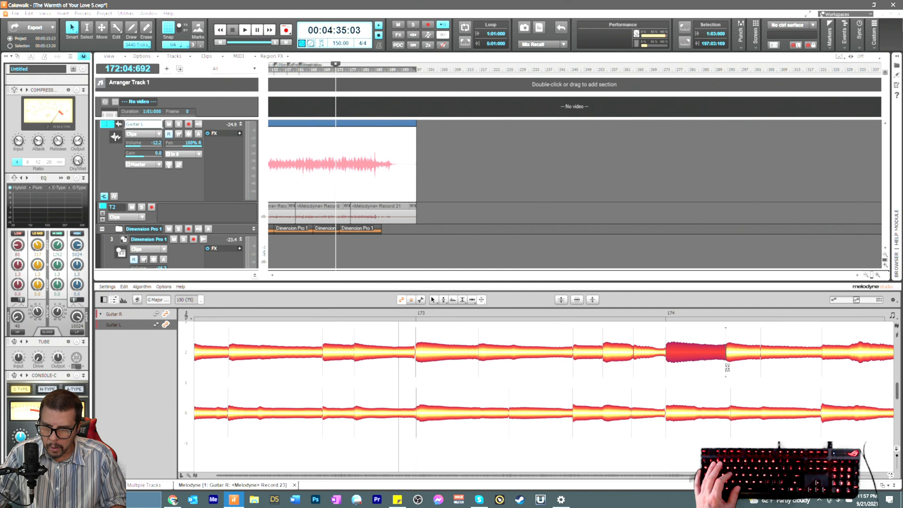
{"action": "left_click", "coordinate": [727, 367]}
{"action": "right_click", "coordinate": [725, 376]}
{"action": "left_click", "coordinate": [707, 370]}
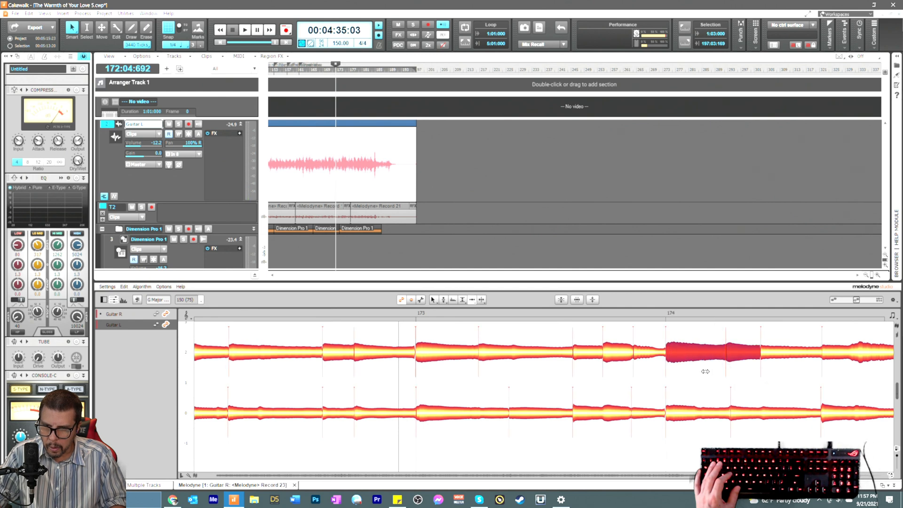
{"action": "left_click", "coordinate": [708, 378]}
Step: Move the upper guitar's new note start at beat 2 of bar 174 slightly later, and replay from the end of bar 172 into bar 175
{"action": "left_click_drag", "start_coordinate": [729, 356], "coordinate": [734, 354]}
{"action": "key", "text": "space"}
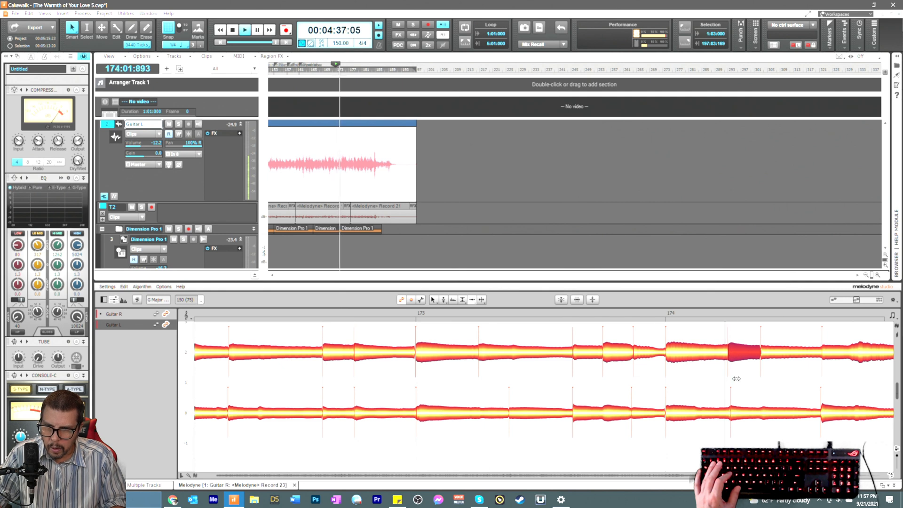
{"action": "key", "text": "space"}
{"action": "key", "text": "space"}
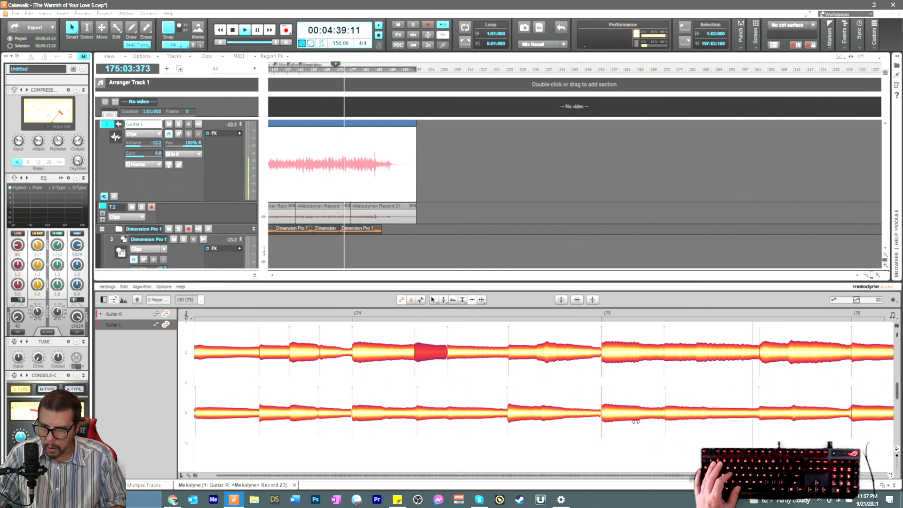
{"action": "key", "text": "space"}
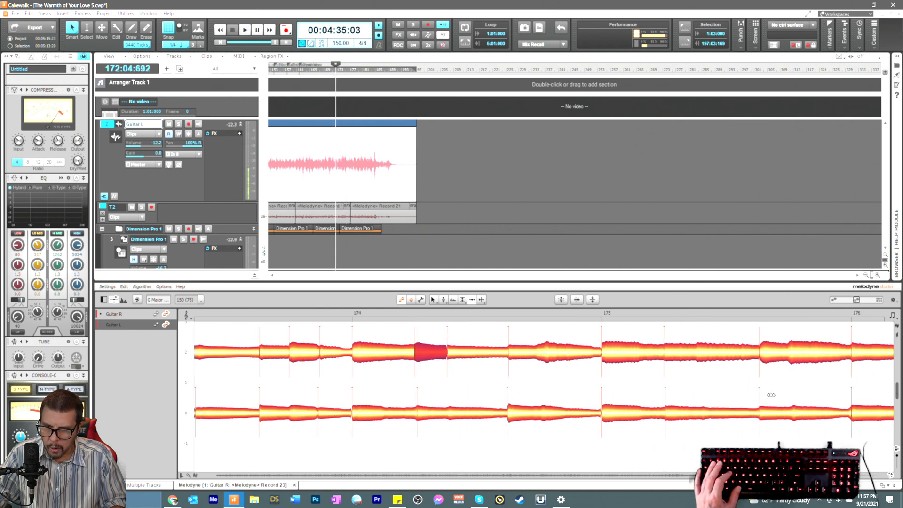
Step: Move the upper guitar's note start between beats 3 and 4 of bar 175 slightly earlier, and split that note at beat 4
{"action": "left_click", "coordinate": [763, 359]}
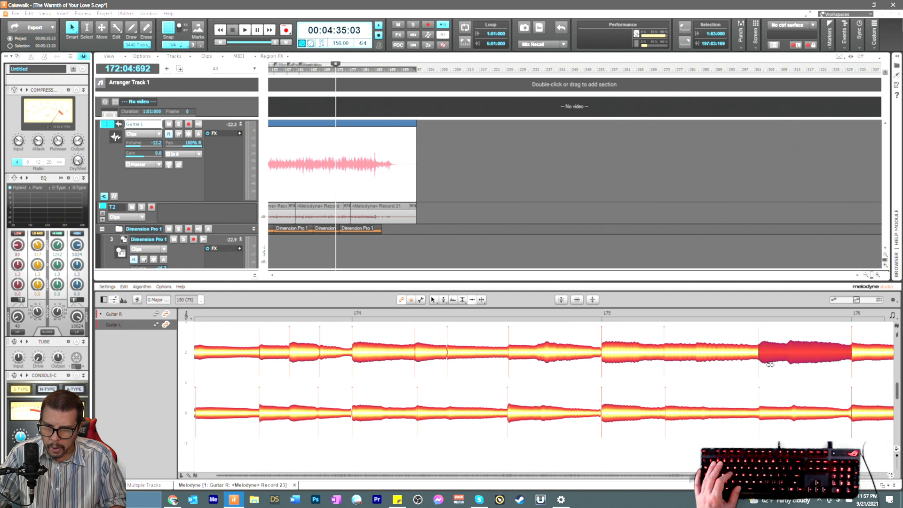
{"action": "right_click", "coordinate": [770, 365]}
{"action": "left_click", "coordinate": [795, 370]}
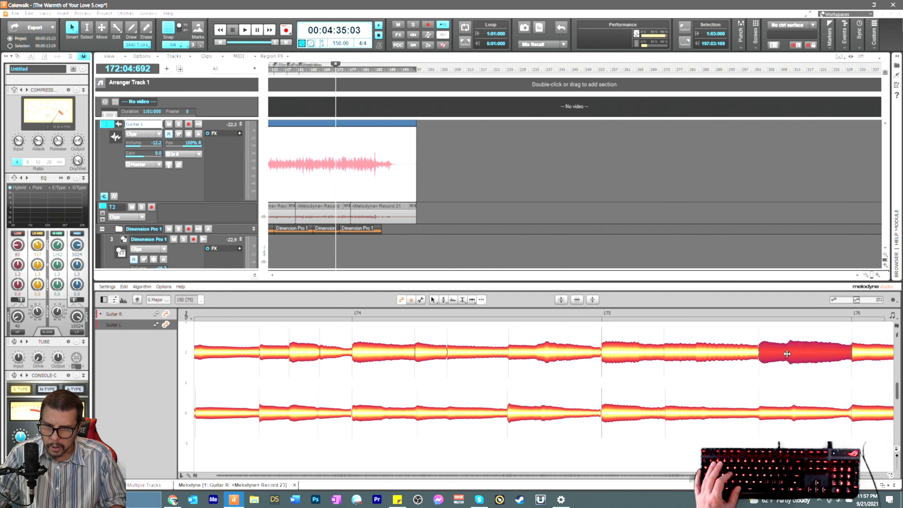
{"action": "right_click", "coordinate": [787, 357]}
{"action": "left_click", "coordinate": [789, 374]}
{"action": "right_click", "coordinate": [784, 367]}
{"action": "left_click", "coordinate": [778, 364]}
{"action": "left_click", "coordinate": [781, 375]}
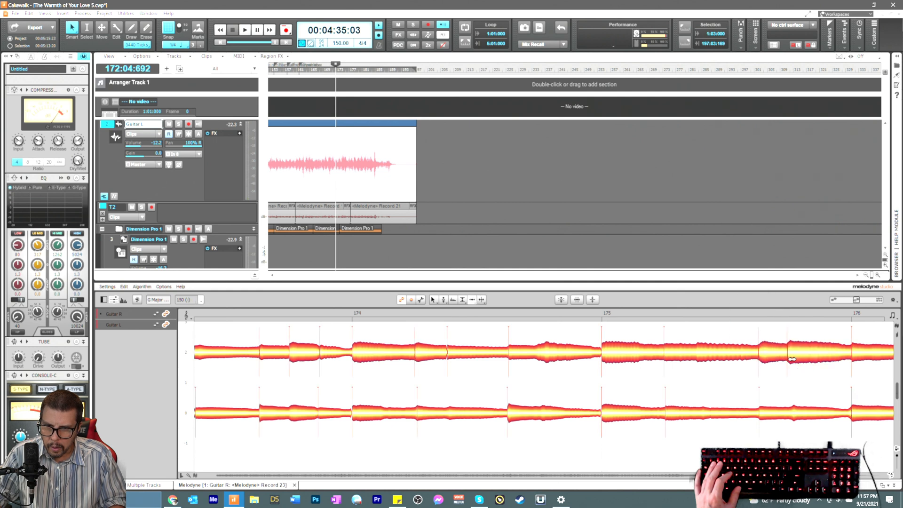
Step: Move the upper guitar's new note start at beat 4 of bar 175 slightly later, and replay from the end of bar 172 into bar 176
{"action": "left_click", "coordinate": [793, 359]}
{"action": "key", "text": "space"}
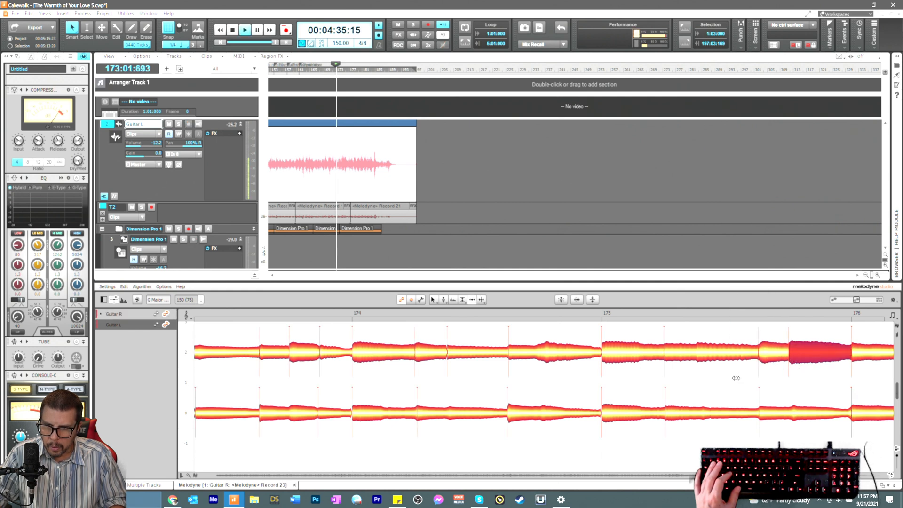
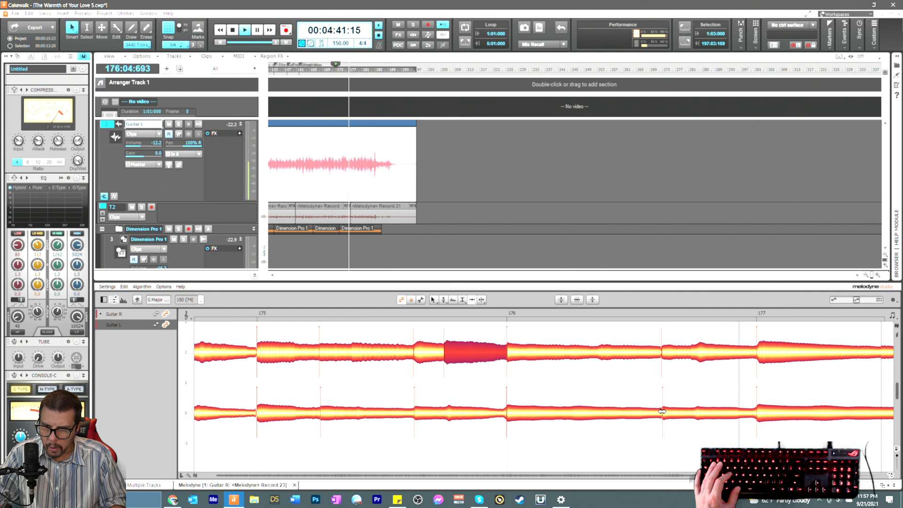
{"action": "key", "text": "space"}
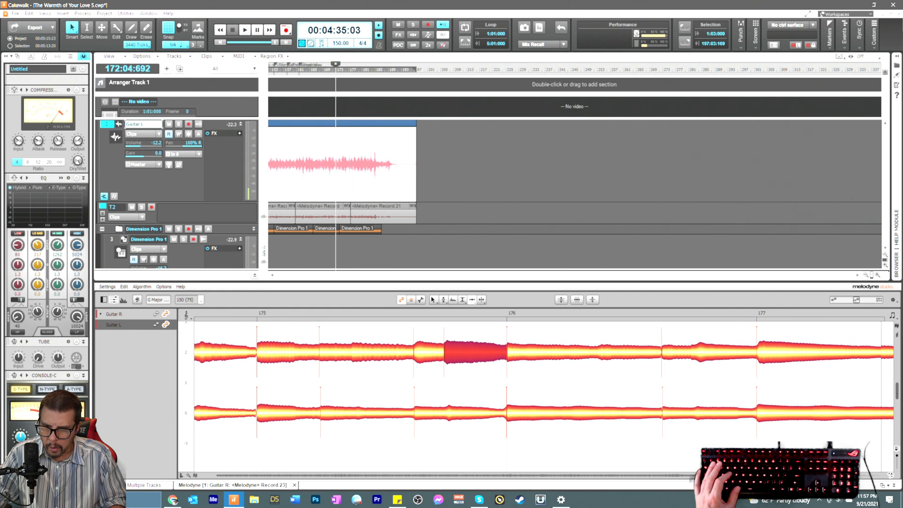
Step: Move the lower guitar's note start between beats 3 and 4 slightly later in bar 177 and slightly earlier in bar 179
{"action": "scroll", "coordinate": [543, 397], "scroll_direction": "right", "scroll_amount": 5}
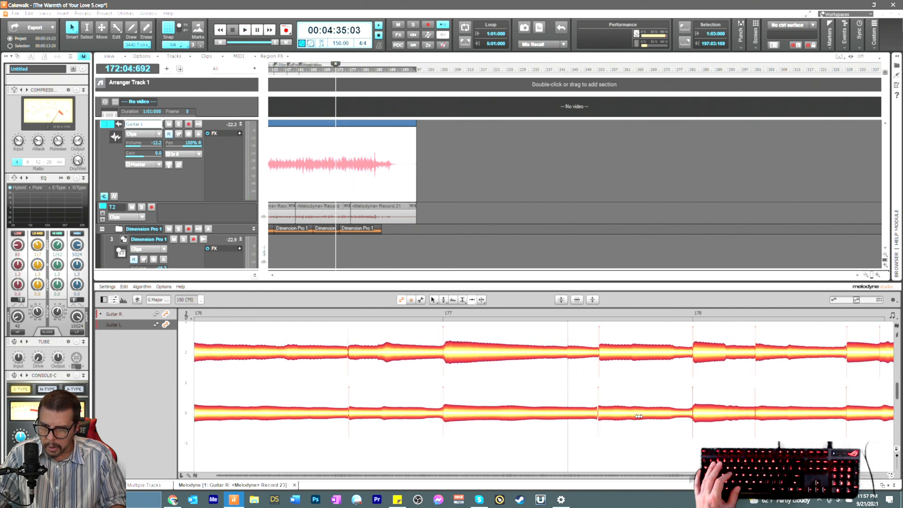
{"action": "left_click", "coordinate": [603, 417]}
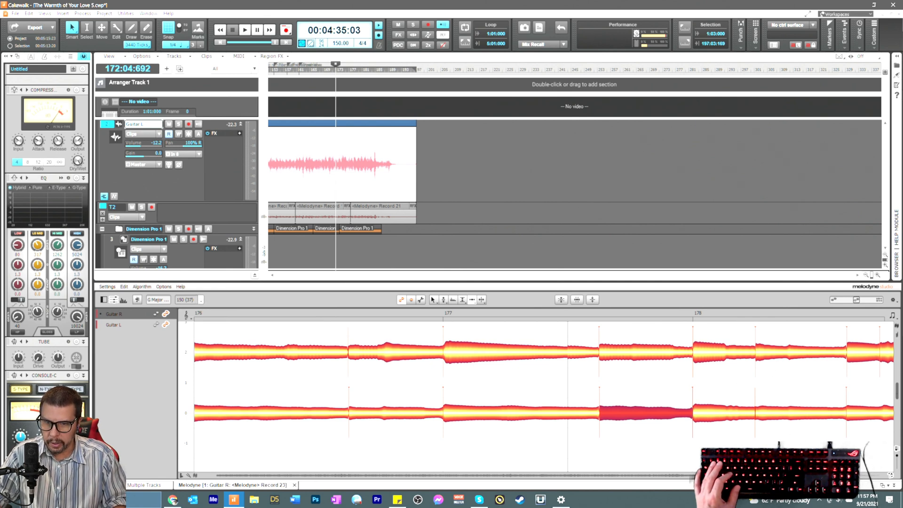
{"action": "scroll", "coordinate": [544, 397], "scroll_direction": "right", "scroll_amount": 3}
{"action": "scroll", "coordinate": [544, 397], "scroll_direction": "right", "scroll_amount": 3}
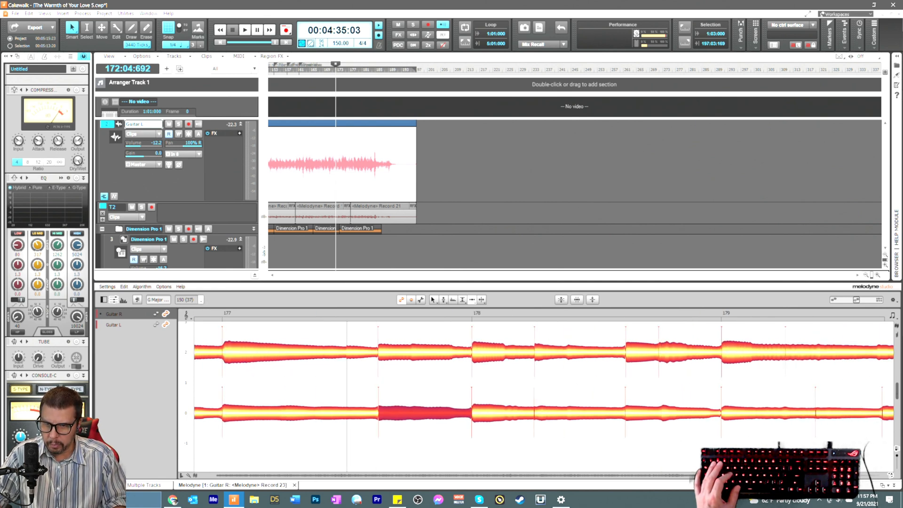
{"action": "left_click", "coordinate": [734, 418]}
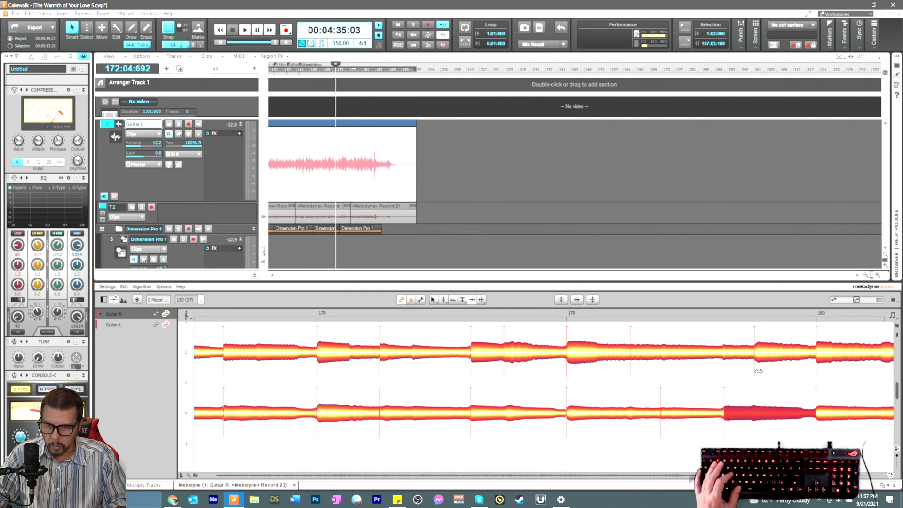
Step: Split the upper guitar's note between beats 3 and 4 of bar 179, and change the separation type at the split
{"action": "right_click", "coordinate": [800, 383]}
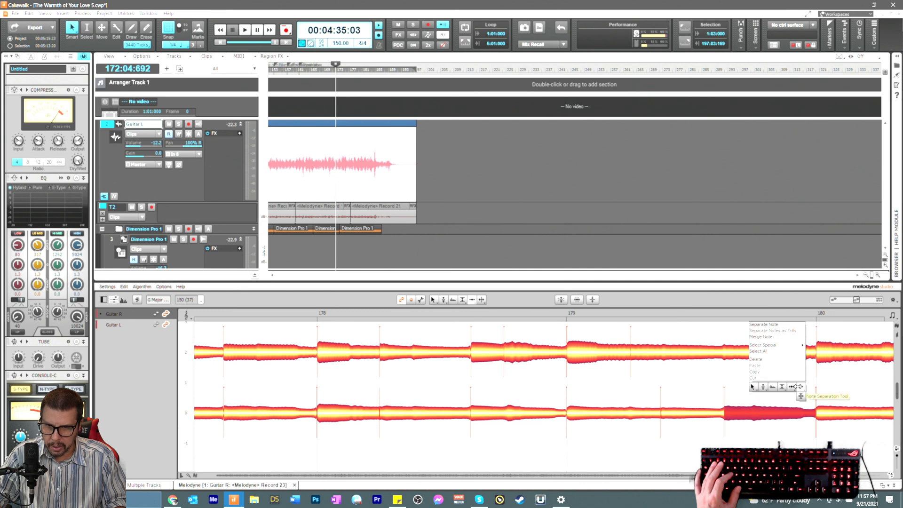
{"action": "left_click", "coordinate": [802, 387]}
{"action": "left_click", "coordinate": [723, 356]}
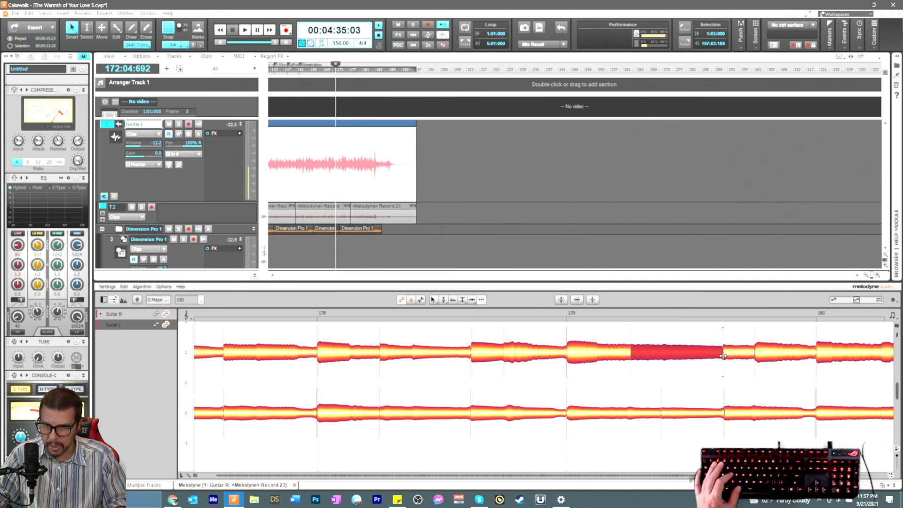
{"action": "left_click", "coordinate": [723, 366]}
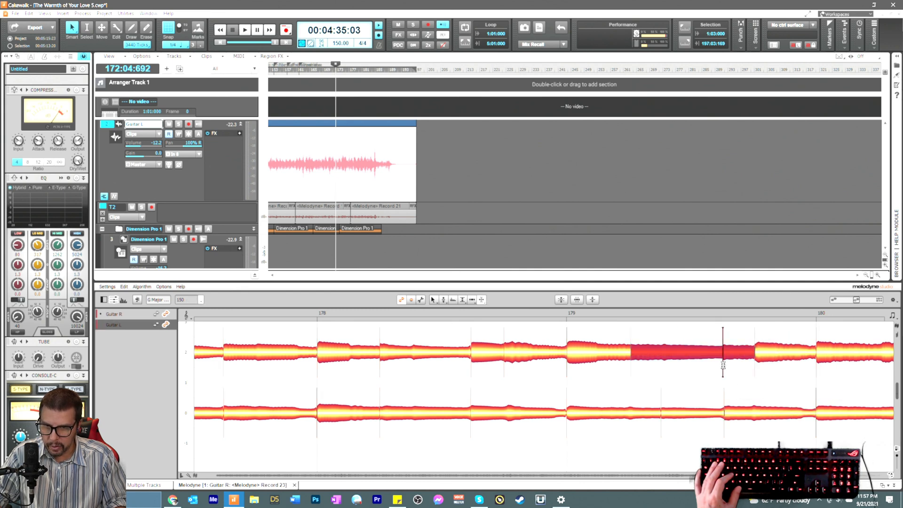
{"action": "right_click", "coordinate": [723, 366]}
{"action": "left_click", "coordinate": [714, 358]}
{"action": "left_click", "coordinate": [716, 371]}
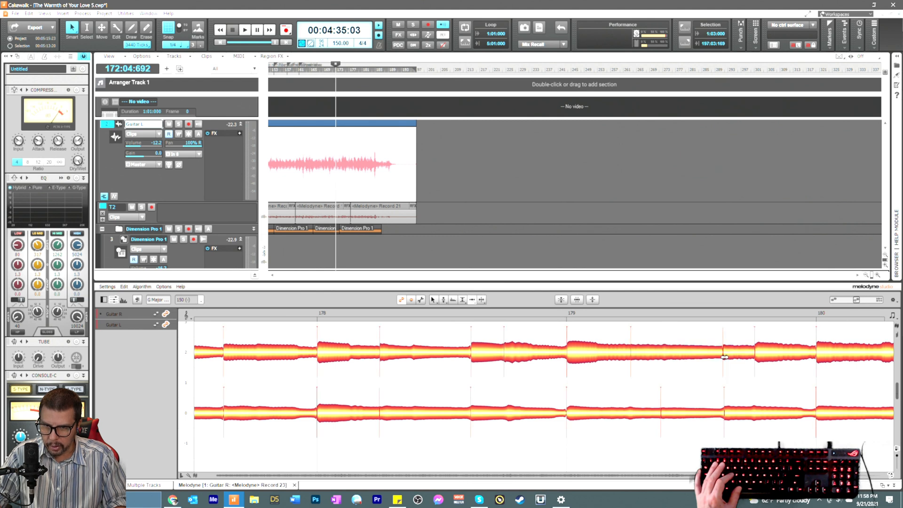
Step: Move the upper guitar's new note start in bar 179 slightly later, and its start at beat 2 slightly earlier
{"action": "left_click", "coordinate": [725, 357]}
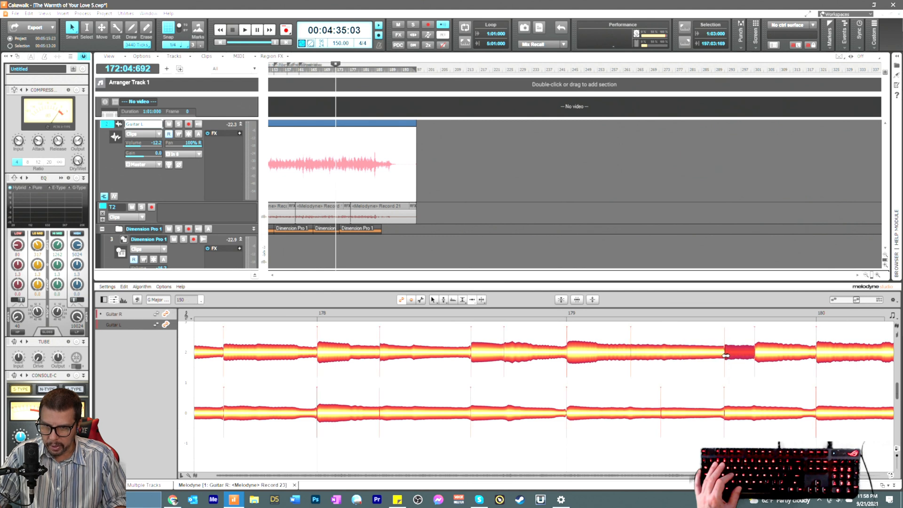
{"action": "left_click", "coordinate": [638, 354]}
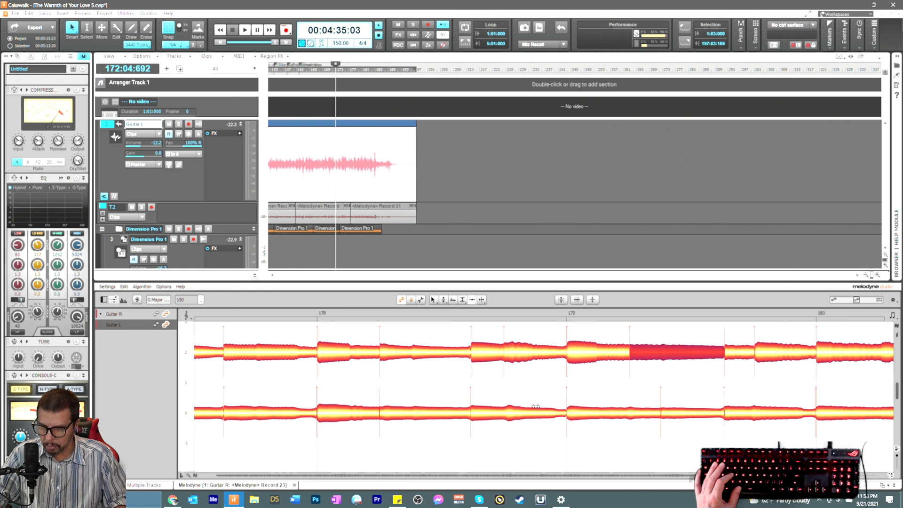
Step: Move both guitars' note starts between beats 3 and 4 of bar 178 slightly later, and play from the end of bar 177
{"action": "left_click", "coordinate": [477, 355]}
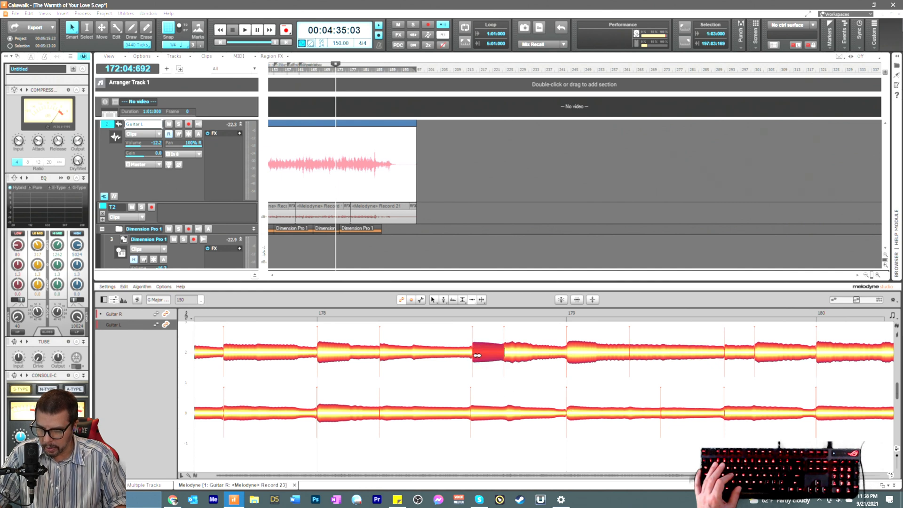
{"action": "left_click", "coordinate": [476, 411]}
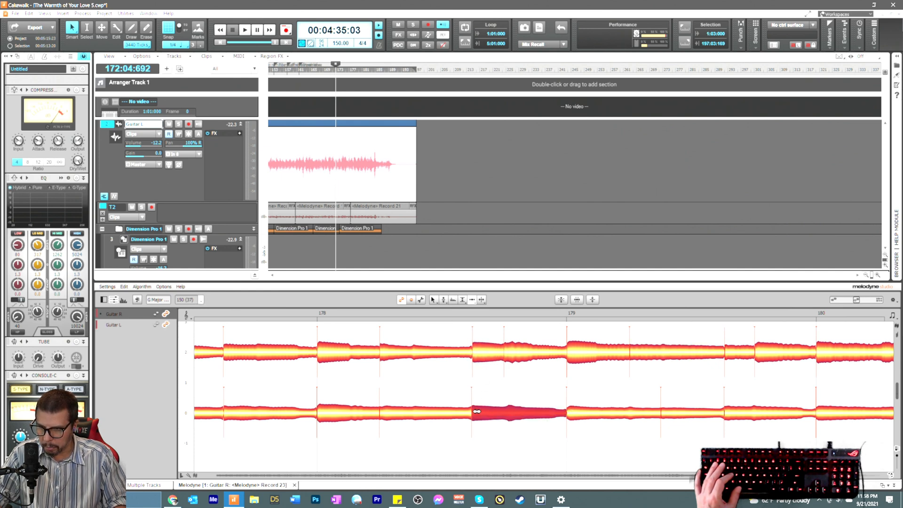
{"action": "double_click", "coordinate": [295, 312]}
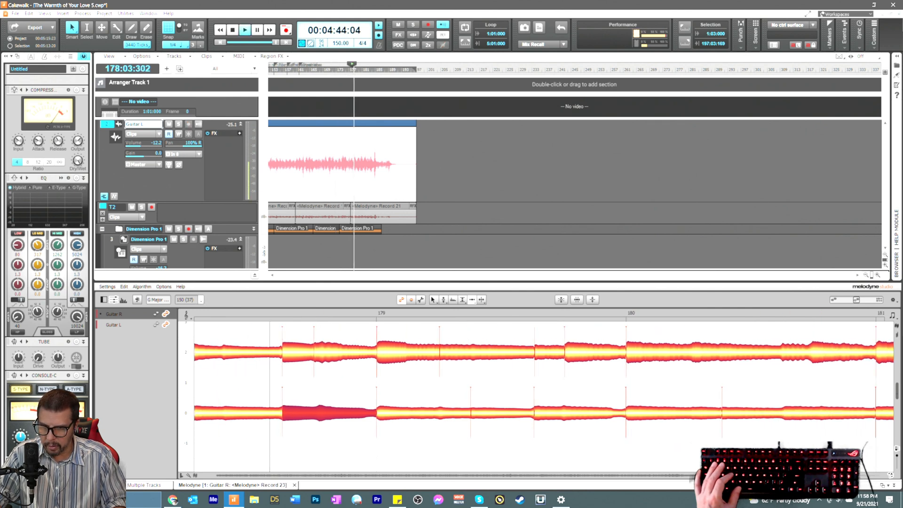
Step: Move the lower guitar's note start between beats 2 and 3 of bar 180 slightly earlier, and play from the end of bar 180 through bar 181
{"action": "left_click", "coordinate": [536, 414]}
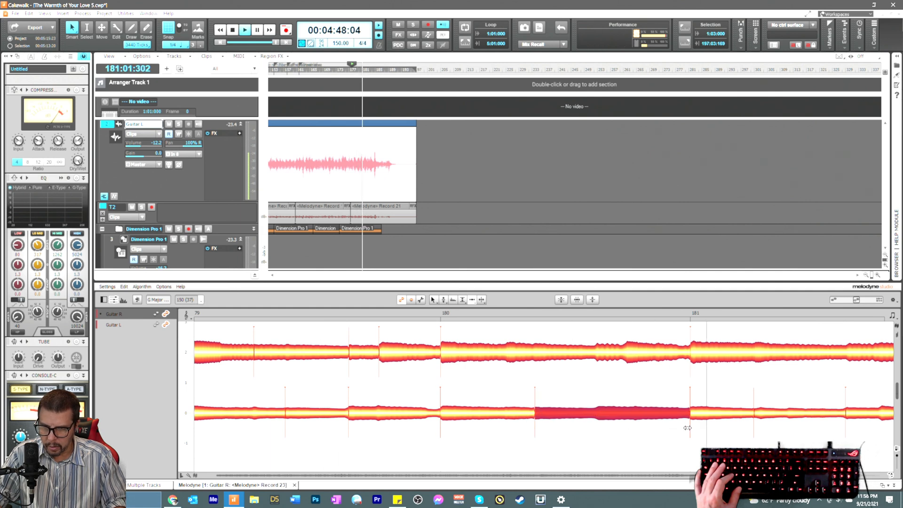
{"action": "key", "text": "space"}
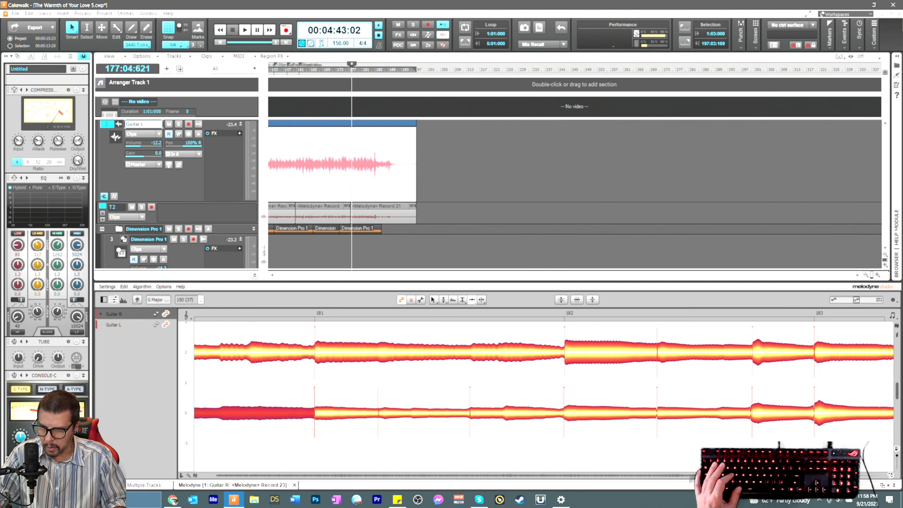
{"action": "left_click", "coordinate": [306, 312]}
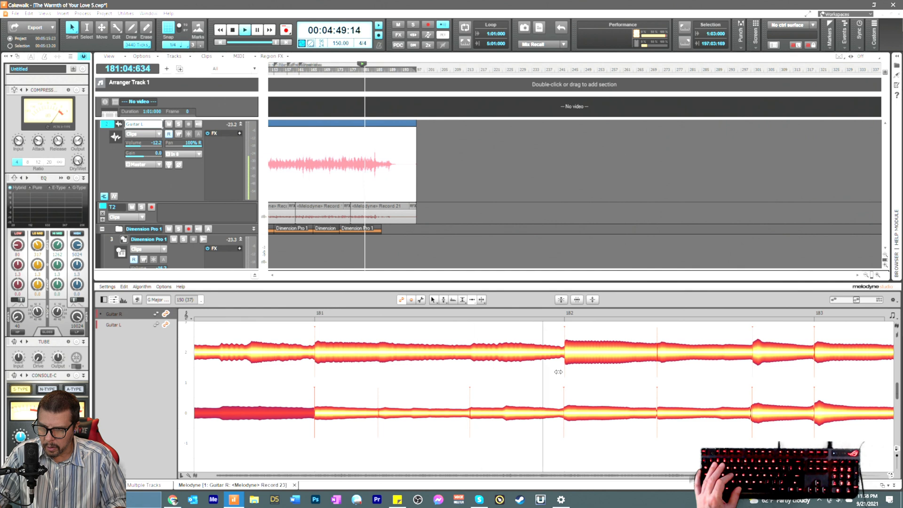
{"action": "key", "text": "space"}
Step: Split the lower guitar's note near beat 4 of bar 181, and change the separation type at the split
{"action": "right_click", "coordinate": [537, 375]}
{"action": "left_click", "coordinate": [536, 376]}
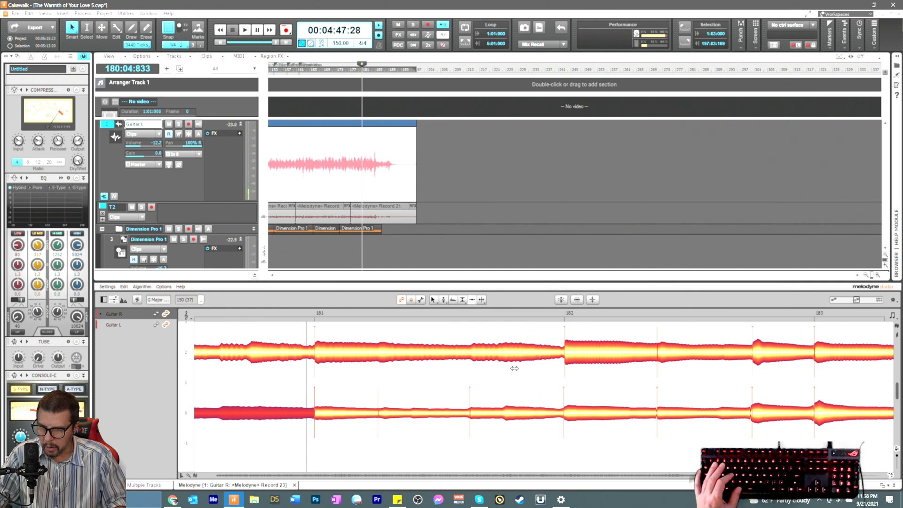
{"action": "right_click", "coordinate": [510, 391]}
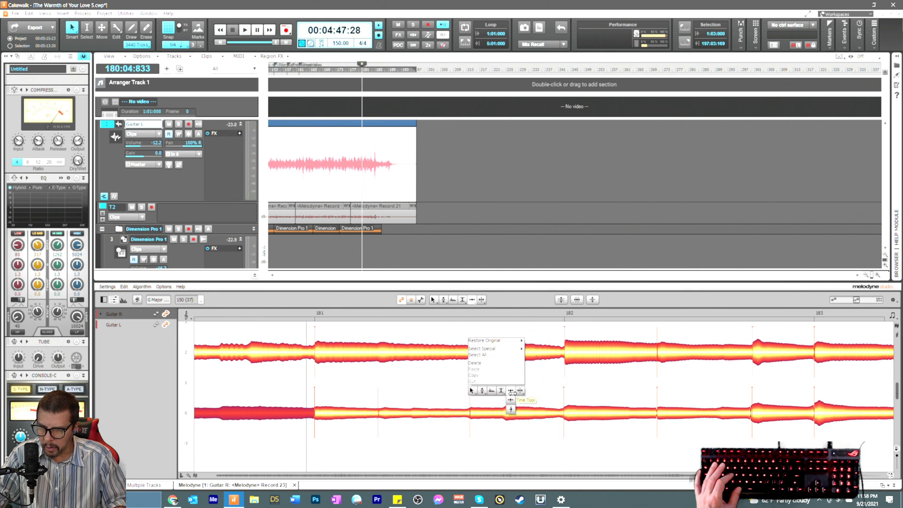
{"action": "left_click", "coordinate": [520, 396]}
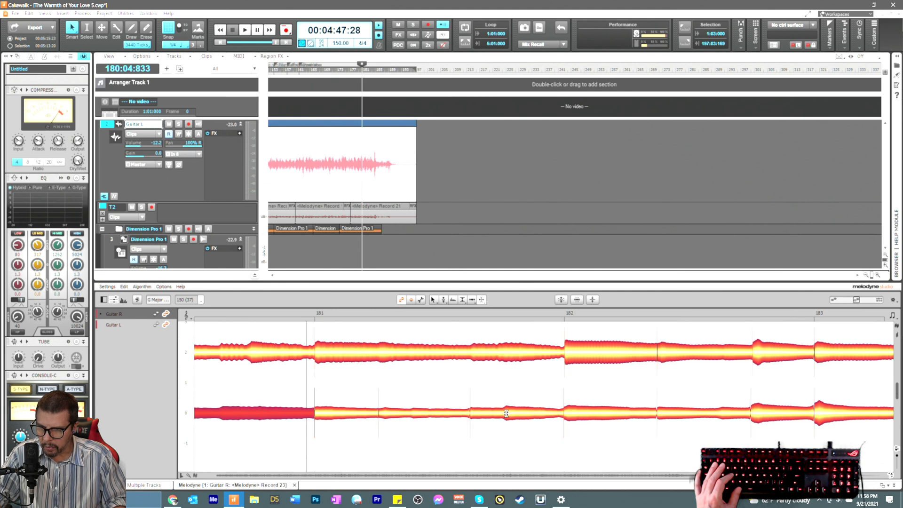
{"action": "right_click", "coordinate": [507, 413]}
{"action": "left_click", "coordinate": [505, 406]}
{"action": "double_click", "coordinate": [505, 414]}
{"action": "right_click", "coordinate": [505, 424]}
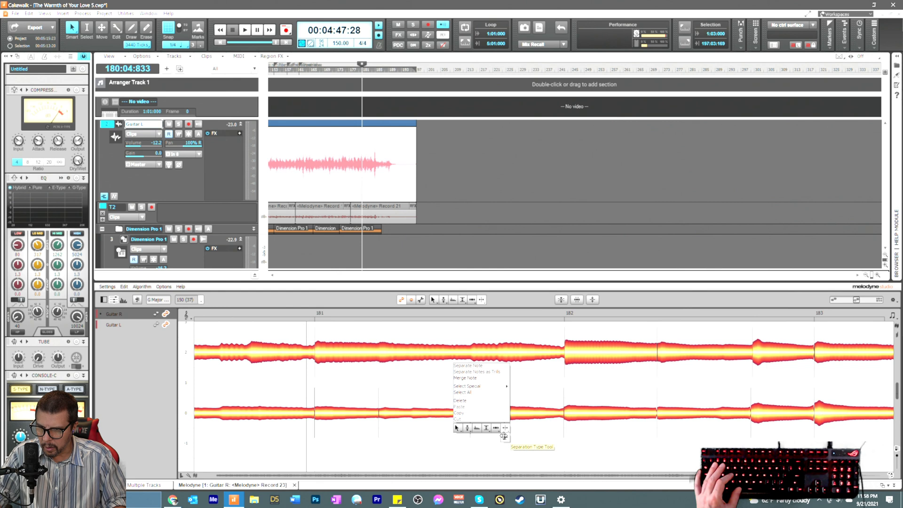
{"action": "left_click", "coordinate": [504, 436]}
{"action": "right_click", "coordinate": [494, 414]}
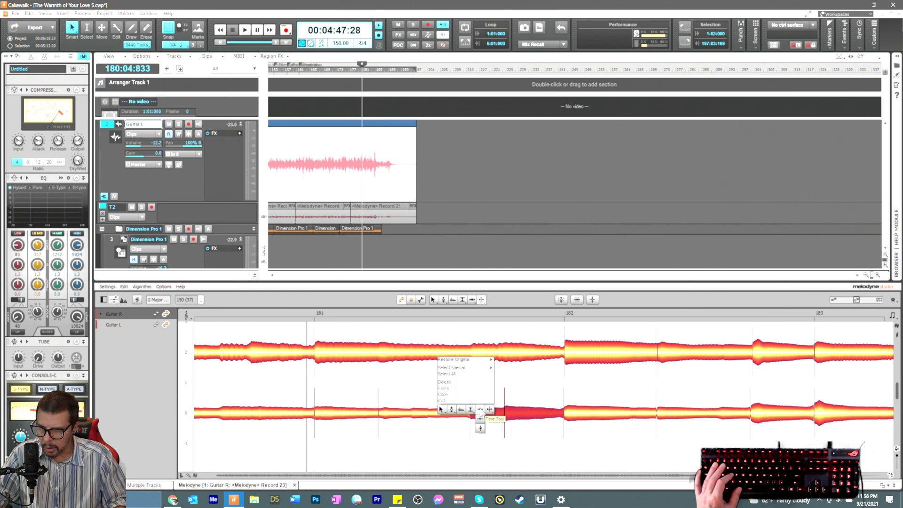
{"action": "left_click", "coordinate": [481, 418]}
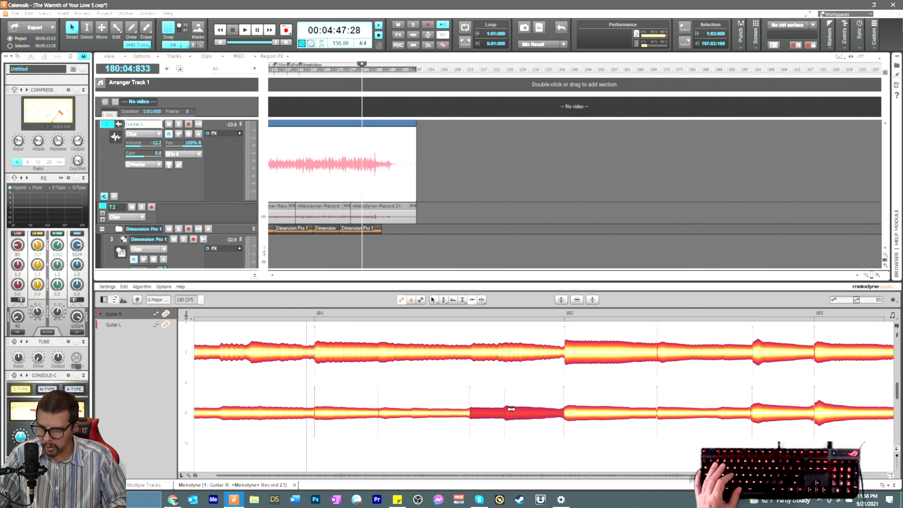
Step: Move the lower guitar's new note start at beat 4 of bar 181 slightly earlier, and replay from the end of bar 180 into bar 183
{"action": "left_click", "coordinate": [513, 392]}
{"action": "left_click", "coordinate": [507, 414]}
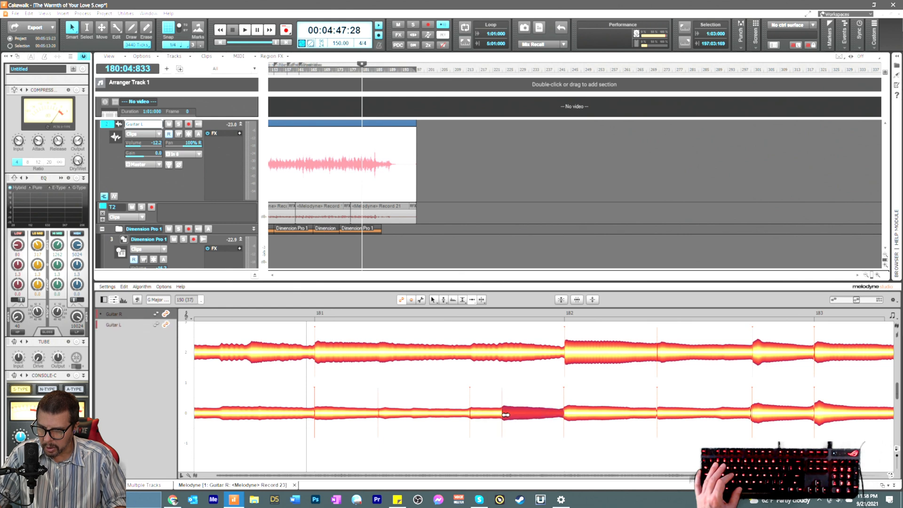
{"action": "key", "text": "space"}
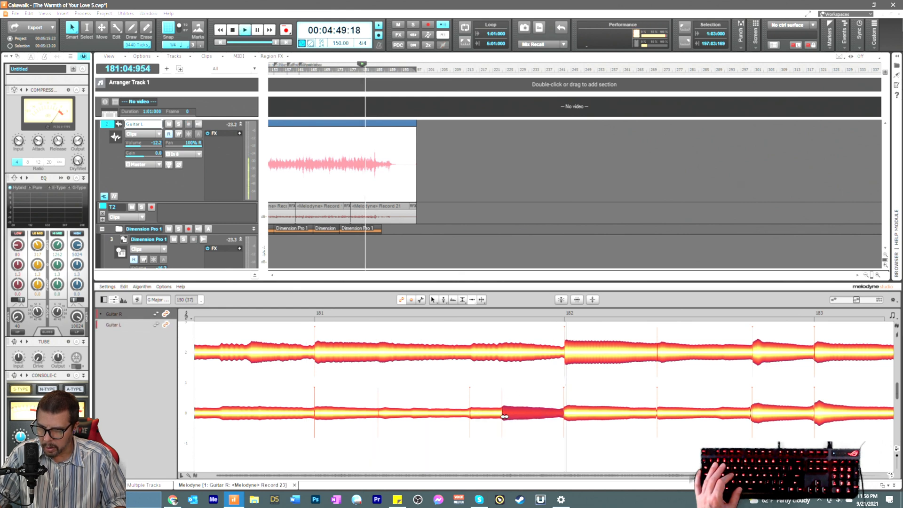
{"action": "key", "text": "space"}
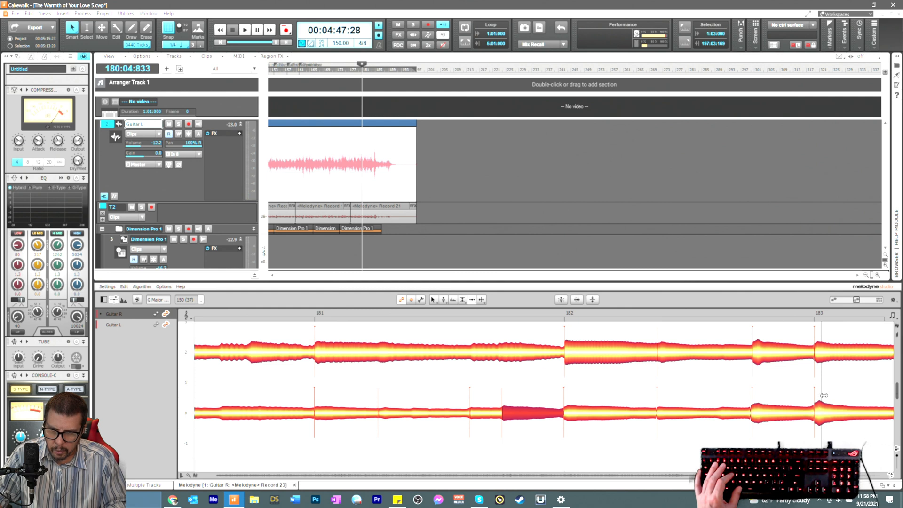
Step: Move the upper guitar's note start at the beginning of bar 183 slightly earlier, and play from the end of bar 181 into bar 183
{"action": "left_click", "coordinate": [792, 336]}
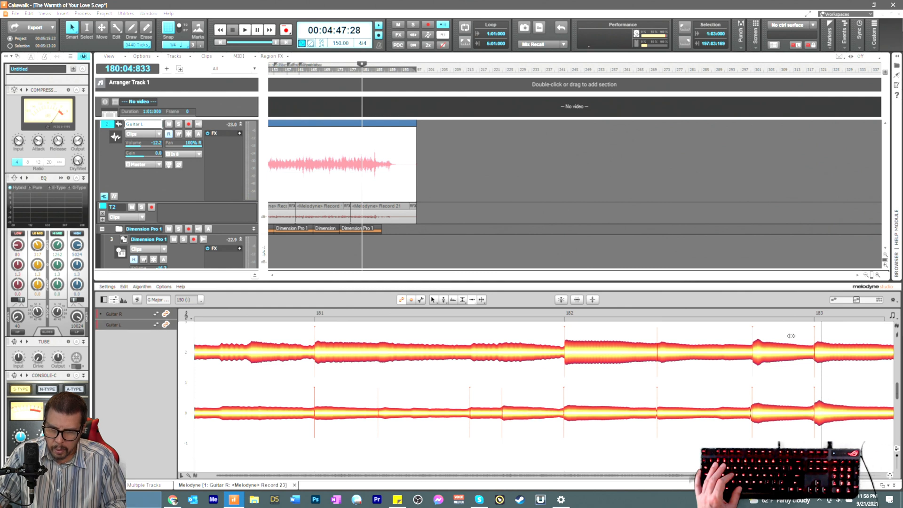
{"action": "left_click", "coordinate": [822, 361]}
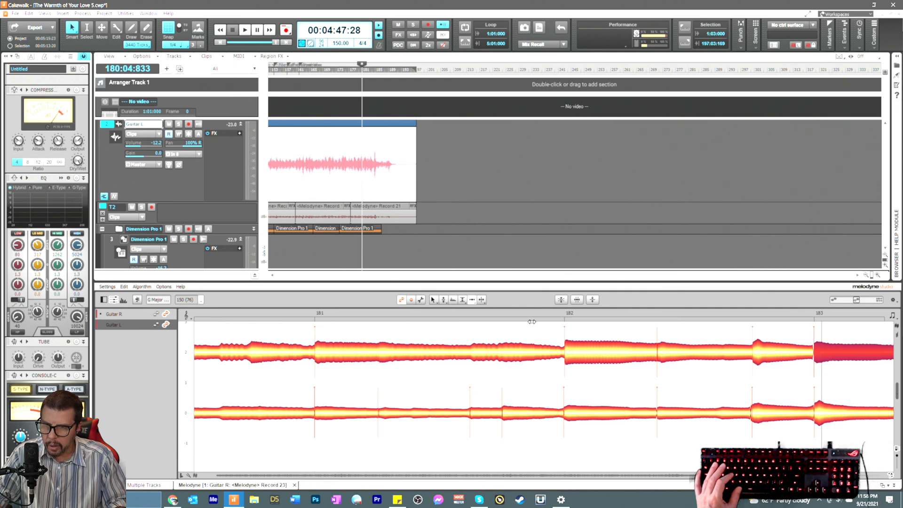
{"action": "key", "text": "space"}
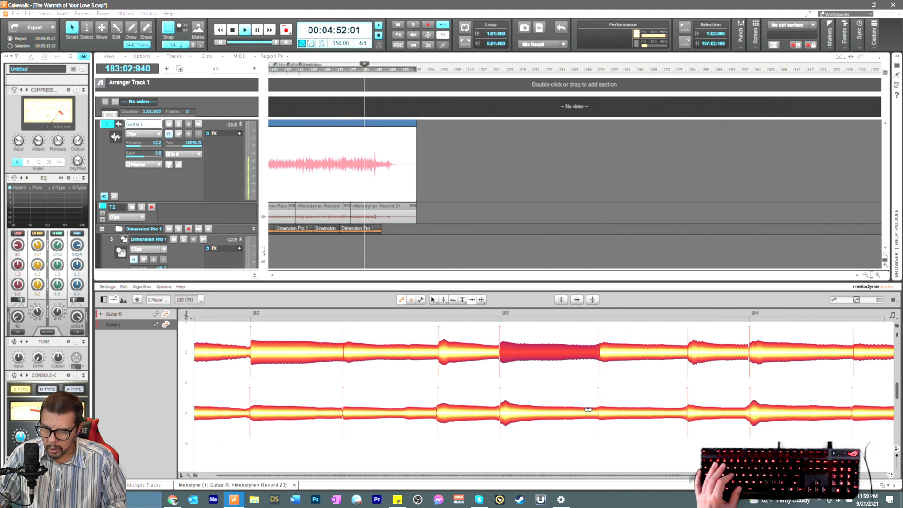
{"action": "key", "text": "space"}
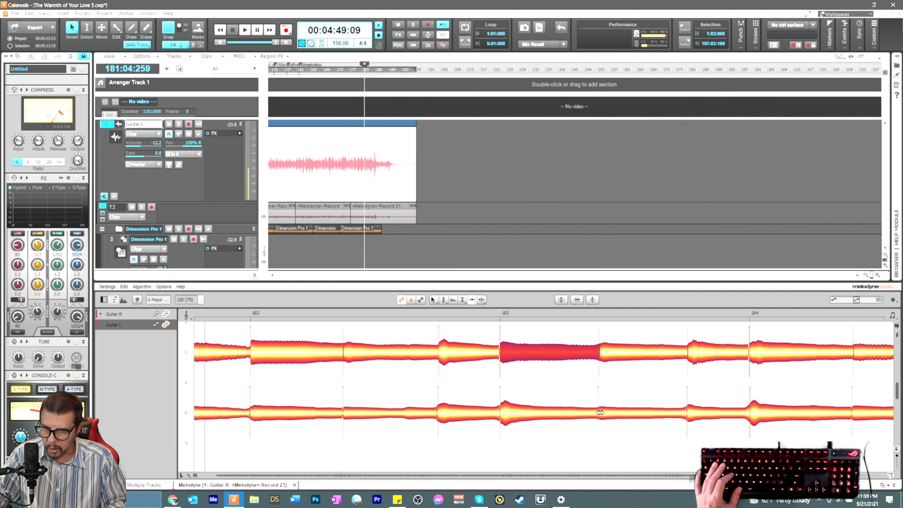
Step: Move both guitars' note starts between beats 2 and 3 of bar 183 slightly earlier, and the lower guitar's near beat 4 slightly later
{"action": "left_click", "coordinate": [597, 413]}
{"action": "left_click", "coordinate": [604, 358]}
{"action": "key", "text": "space"}
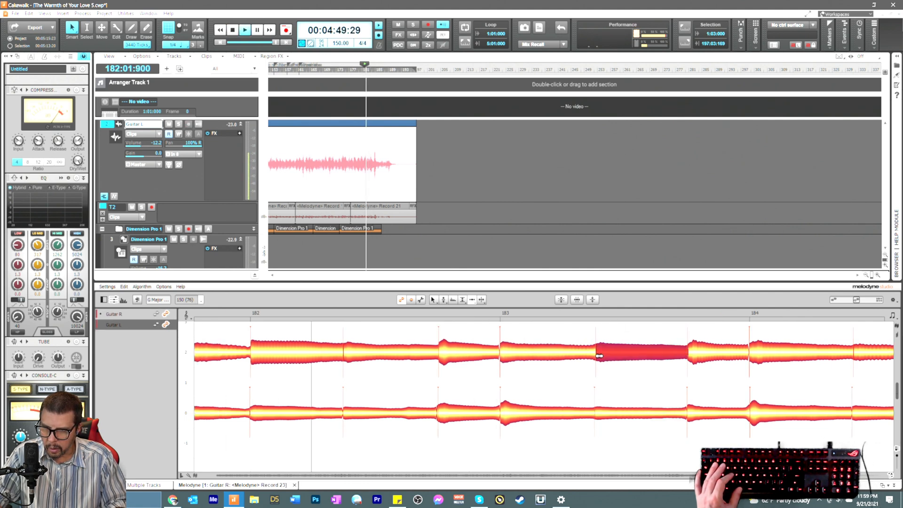
{"action": "left_click", "coordinate": [694, 410]}
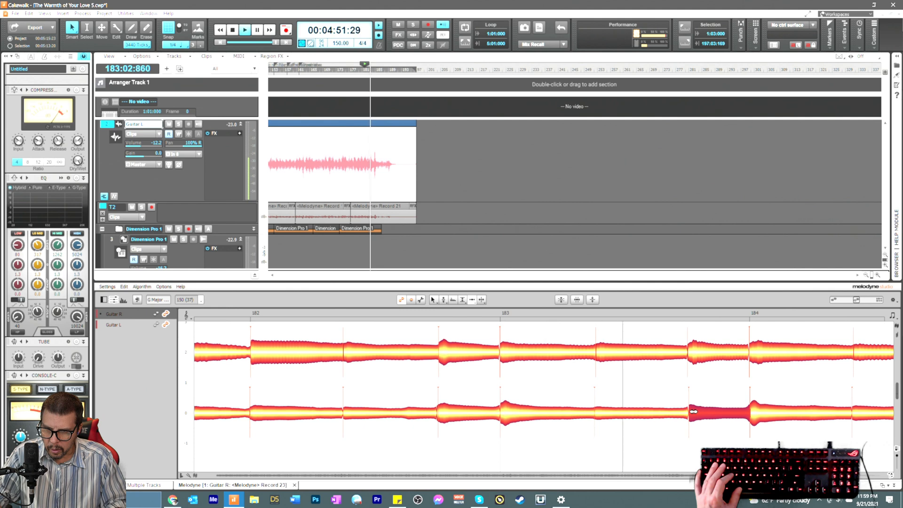
{"action": "key", "text": "space"}
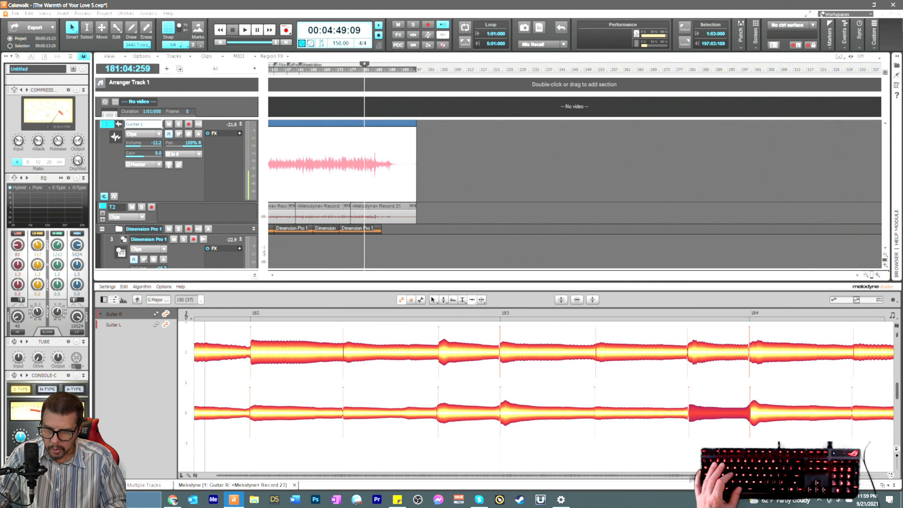
Step: Move both guitars' note starts between beats 2 and 3 of bar 184 slightly earlier, and play from the end of bar 183
{"action": "scroll", "coordinate": [693, 425], "scroll_direction": "right", "scroll_amount": 9}
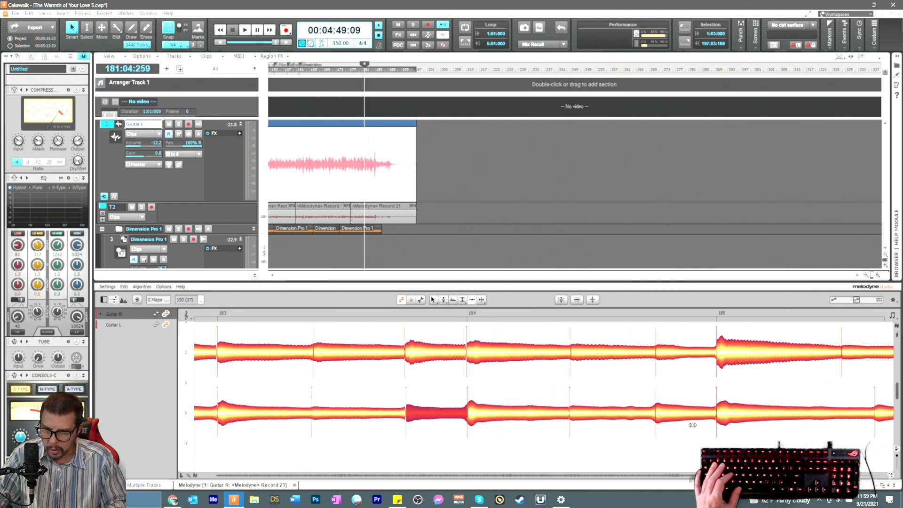
{"action": "left_click", "coordinate": [575, 412]}
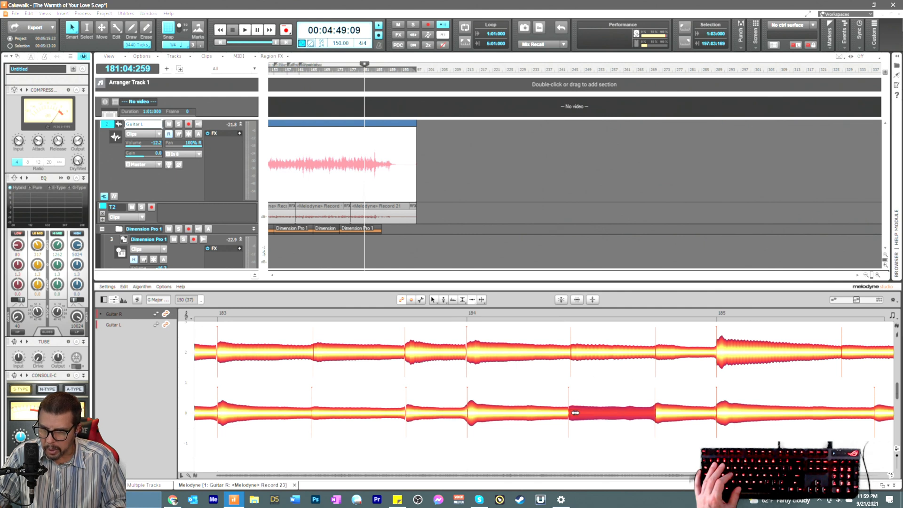
{"action": "left_click", "coordinate": [572, 352]}
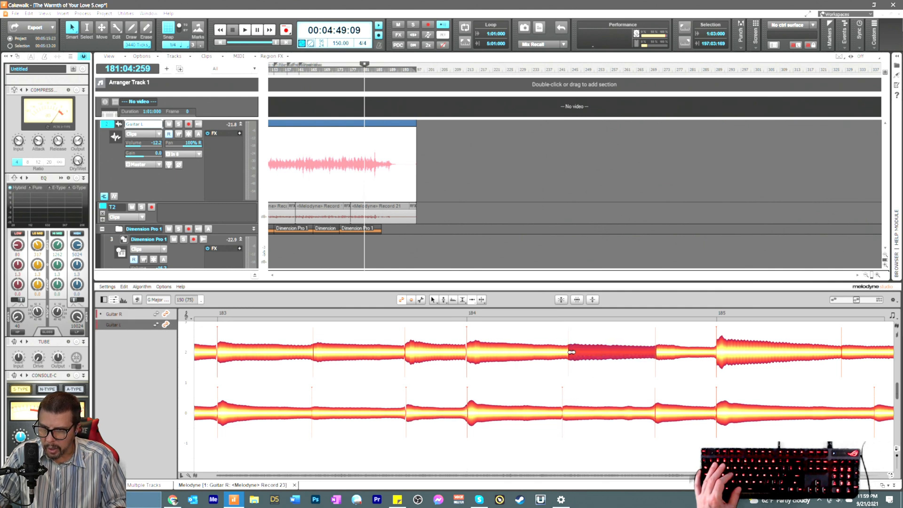
{"action": "double_click", "coordinate": [442, 318]}
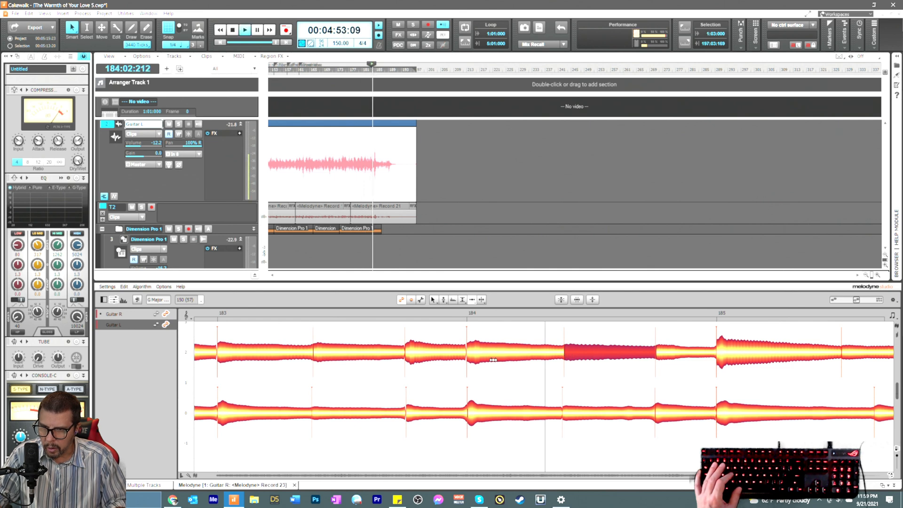
{"action": "key", "text": "space"}
{"action": "key", "text": "space"}
Step: Nudge both guitars' note starts between beats 2 and 3 of bar 184 a little earlier again, and play into bar 185
{"action": "left_click_drag", "start_coordinate": [570, 353], "coordinate": [566, 354]}
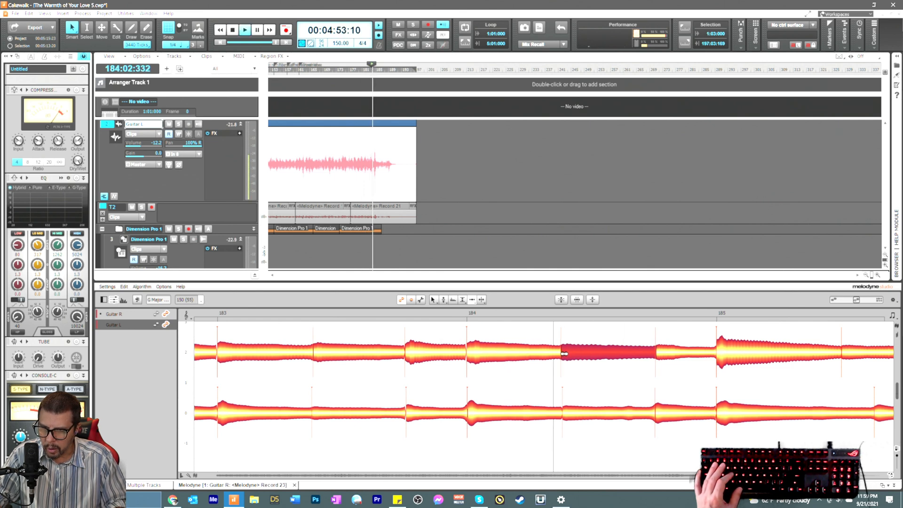
{"action": "key", "text": "space"}
{"action": "left_click", "coordinate": [571, 413]}
{"action": "key", "text": "space"}
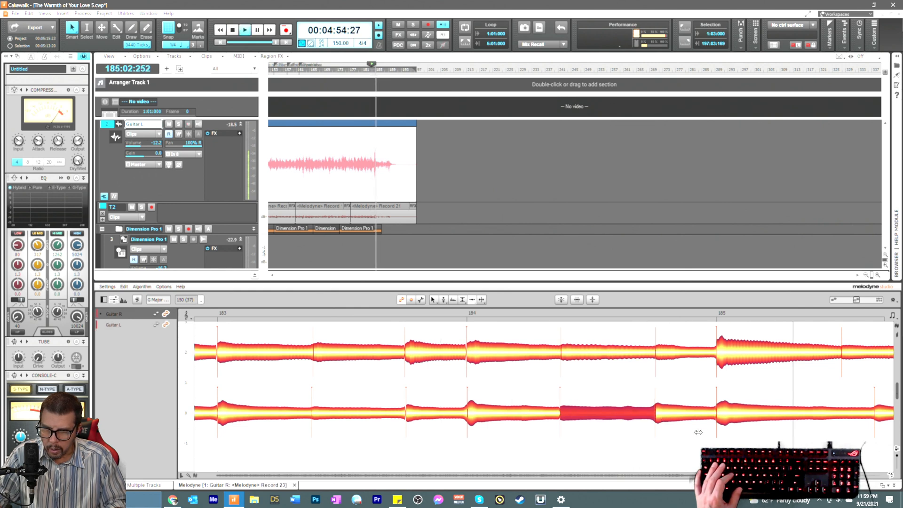
{"action": "key", "text": "space"}
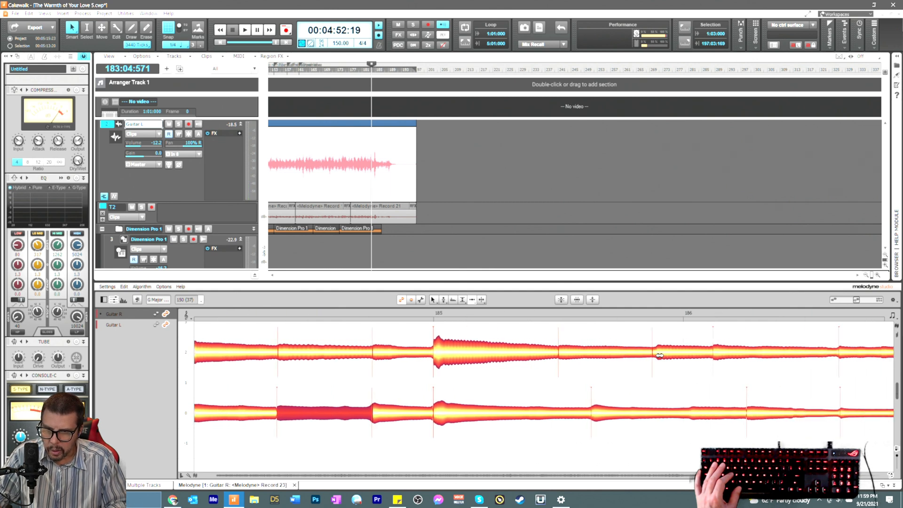
Step: Move the upper guitar's note start near beat 4 of bar 185 slightly earlier, and the one early in bar 186 slightly later
{"action": "left_click", "coordinate": [659, 355]}
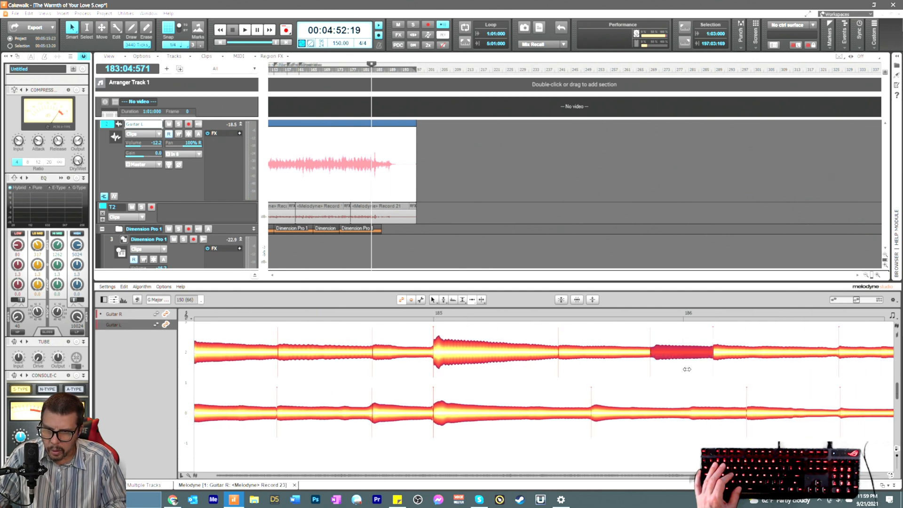
{"action": "left_click", "coordinate": [717, 358]}
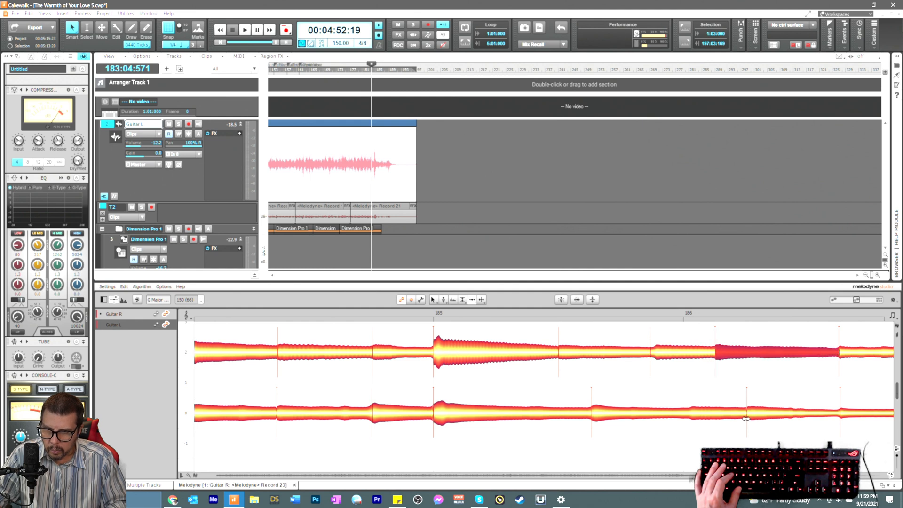
Step: Split the lower guitar's note at the beginning of bar 186, and change the separation type at the split
{"action": "right_click", "coordinate": [705, 427]}
{"action": "left_click", "coordinate": [692, 418]}
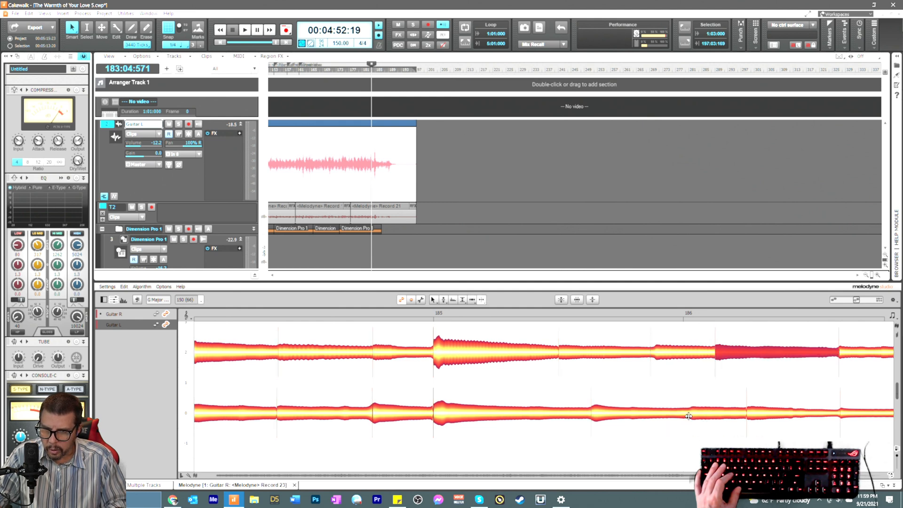
{"action": "left_click", "coordinate": [689, 415]}
{"action": "right_click", "coordinate": [691, 417]}
{"action": "left_click", "coordinate": [693, 428]}
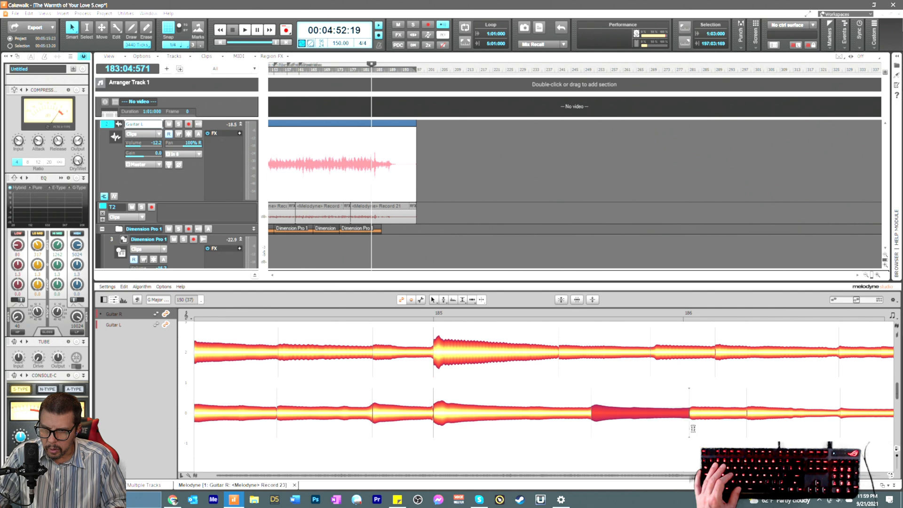
Step: Move the start of the lower guitar's newly split note slightly earlier, onto the beginning of bar 186
{"action": "right_click", "coordinate": [682, 424]}
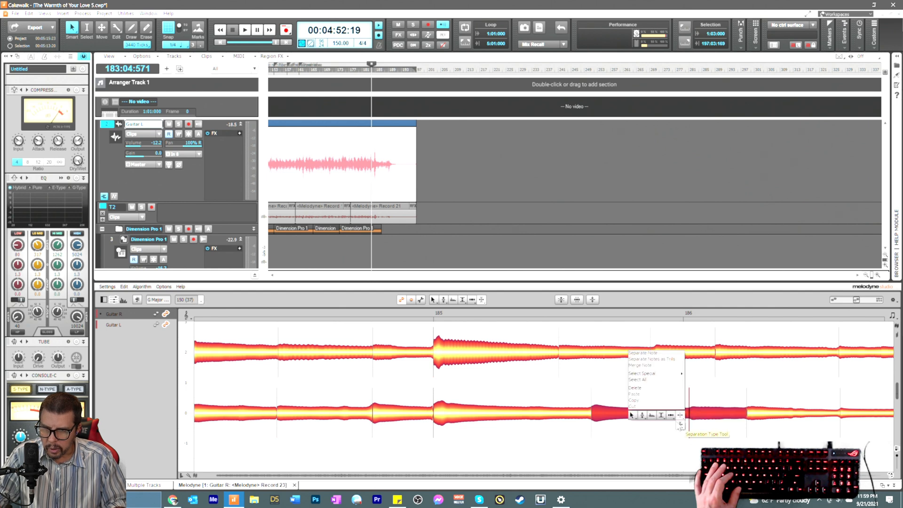
{"action": "left_click", "coordinate": [672, 417]}
{"action": "left_click", "coordinate": [683, 425]}
{"action": "left_click", "coordinate": [690, 416]}
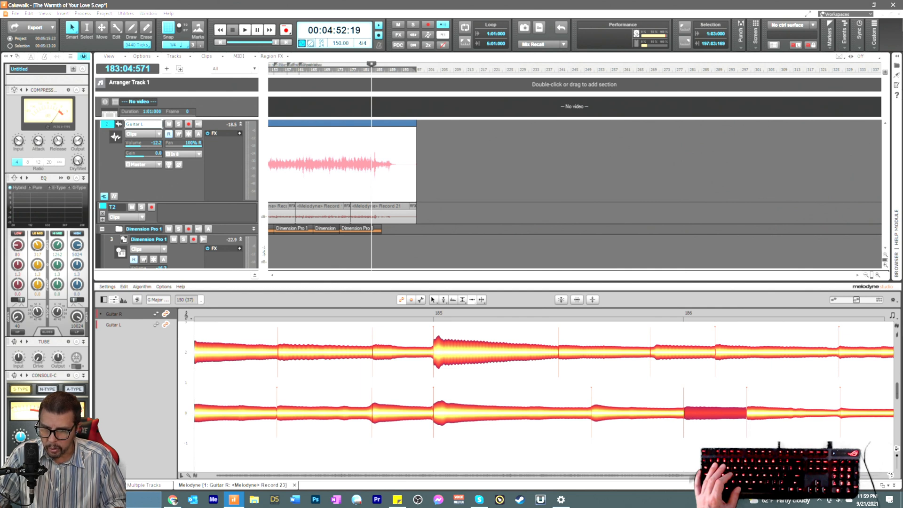
{"action": "scroll", "coordinate": [687, 416], "scroll_direction": "right", "scroll_amount": 3}
{"action": "scroll", "coordinate": [687, 415], "scroll_direction": "left", "scroll_amount": 3}
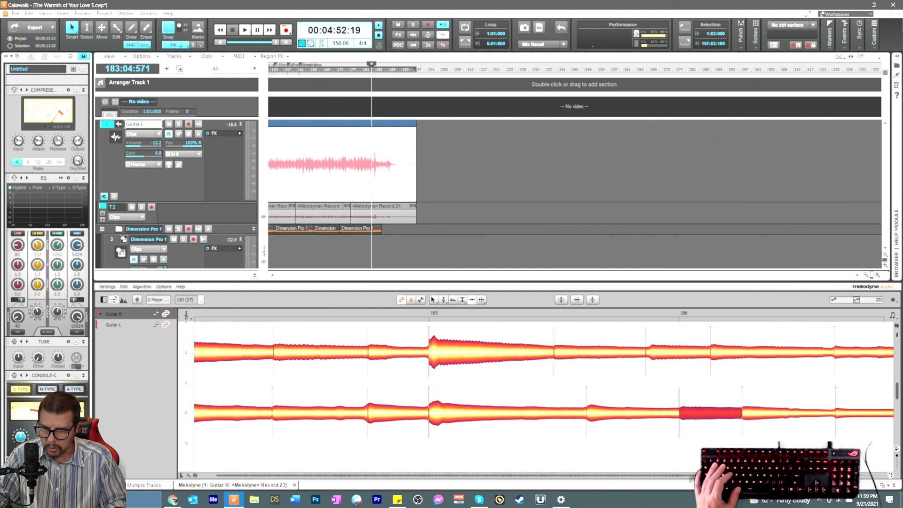
Step: Play from the end of bar 185 into bar 189, and adjust the upper guitar's note start near beat 4 of bar 185
{"action": "key", "text": "space"}
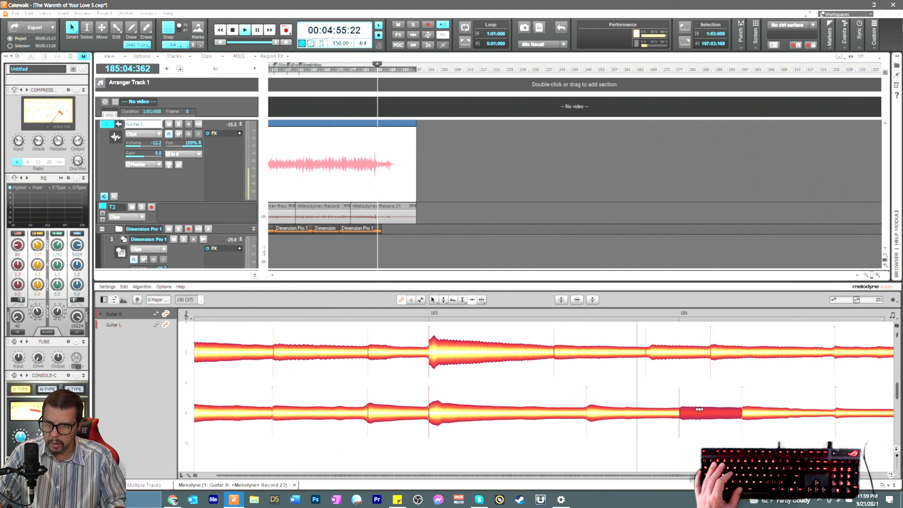
{"action": "left_click", "coordinate": [652, 357]}
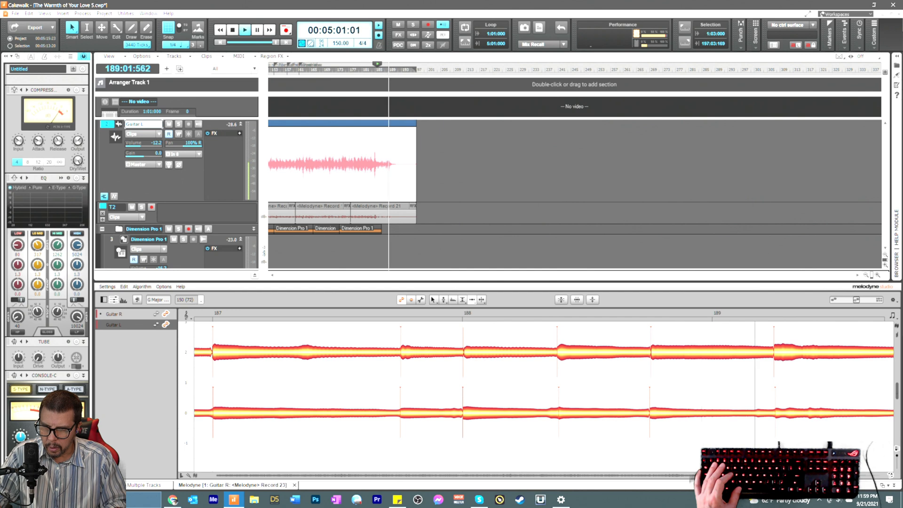
{"action": "key", "text": "space"}
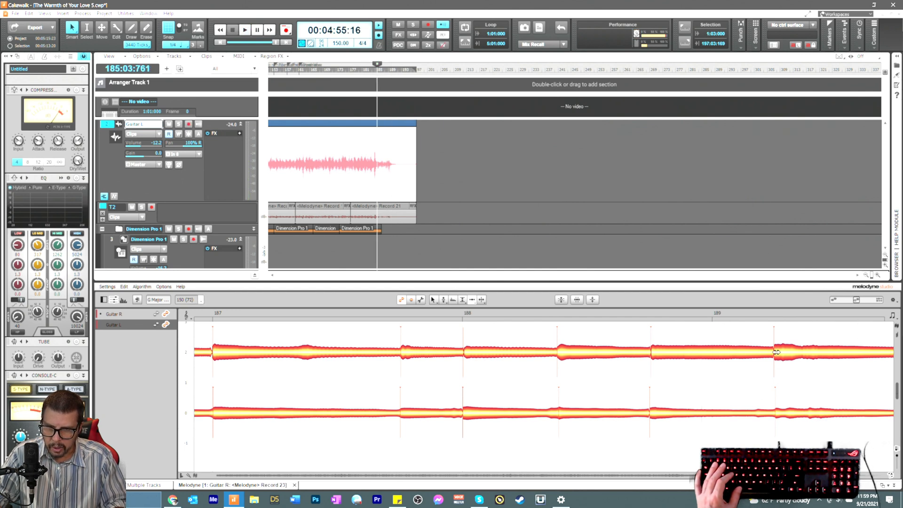
Step: Replay from the end of bar 185, moving the mid-bar 188 note start slightly earlier on the upper guitar and slightly later on the lower
{"action": "key", "text": "space"}
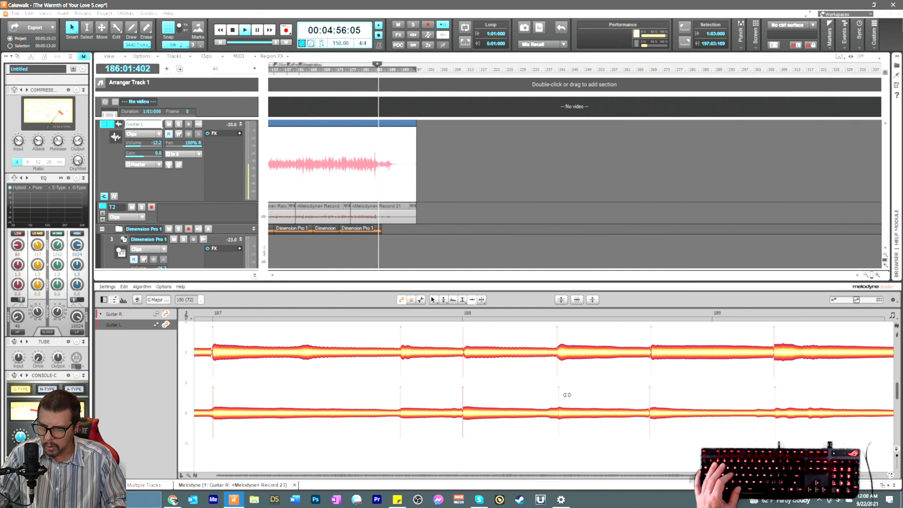
{"action": "left_click", "coordinate": [563, 355]}
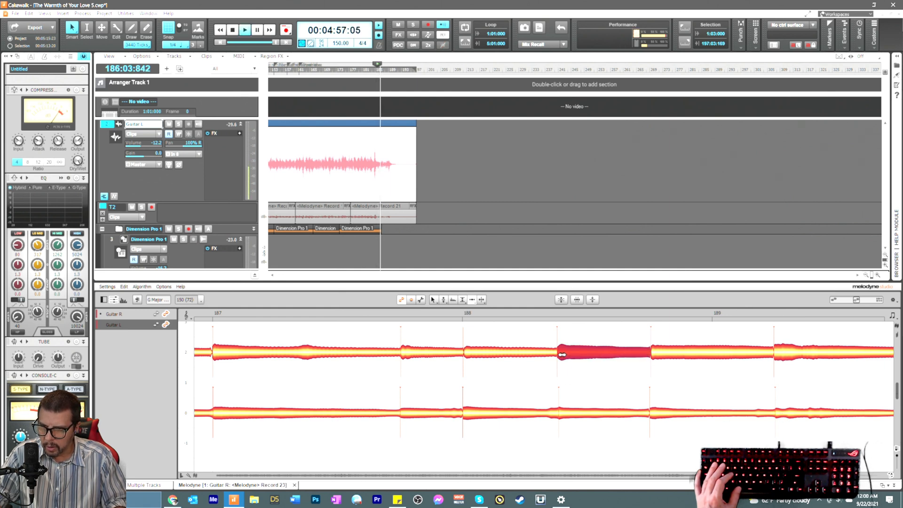
{"action": "left_click", "coordinate": [575, 416]}
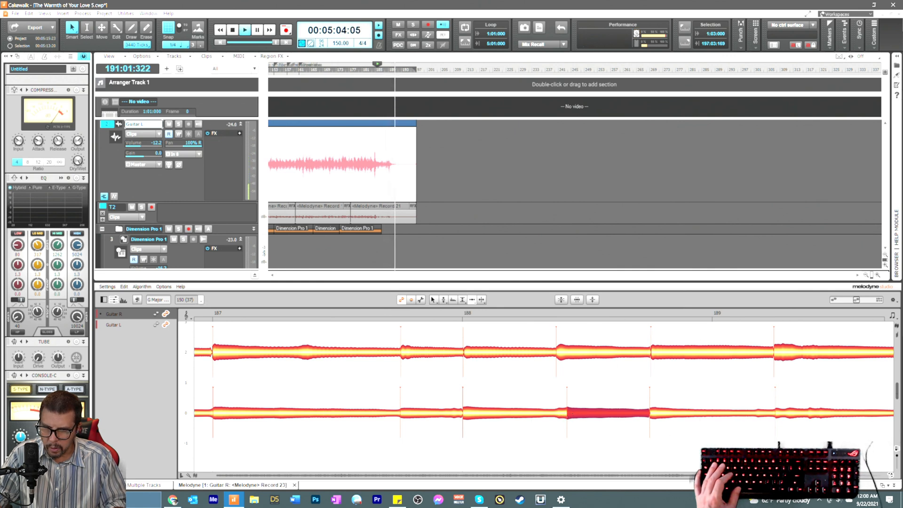
{"action": "key", "text": "space"}
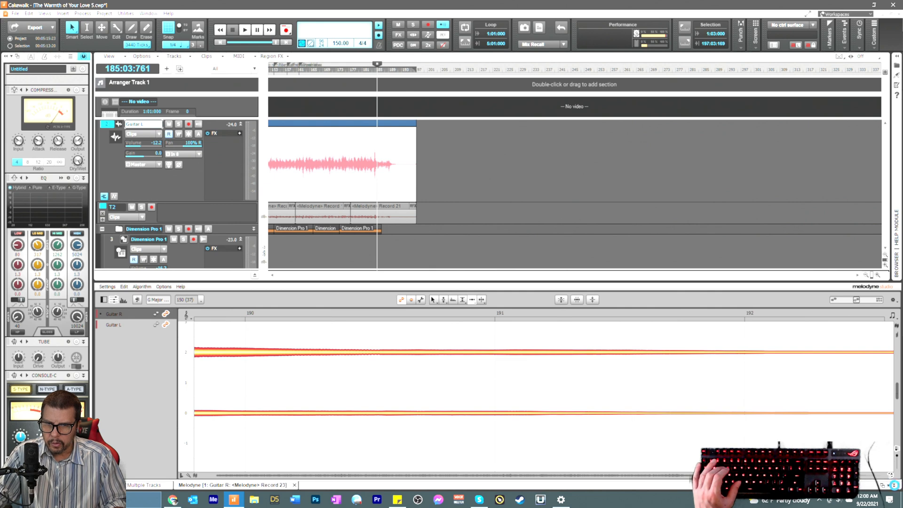
Step: Collapse the Melodyne editor, and set the Dimension Pro 1 instrument track's volume to -16.0 while playing from the project start
{"action": "left_click", "coordinate": [895, 486]}
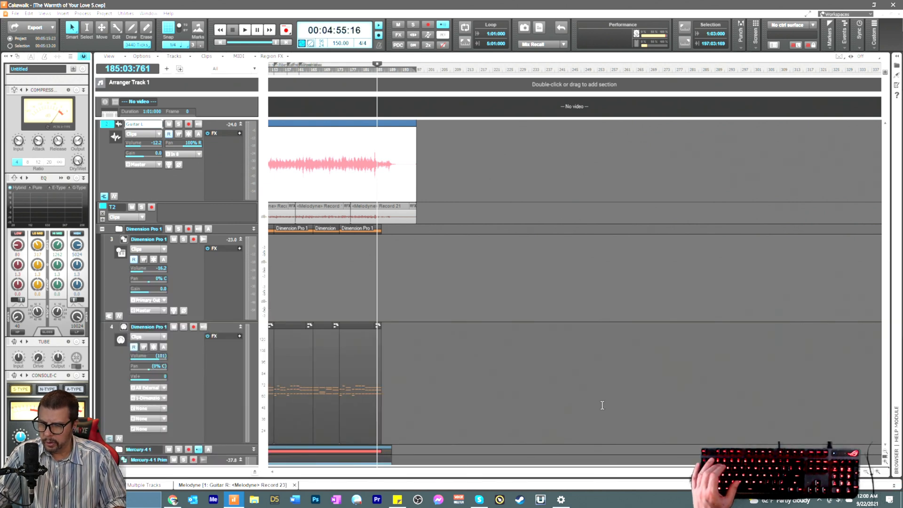
{"action": "key", "text": "w"}
{"action": "key", "text": "space"}
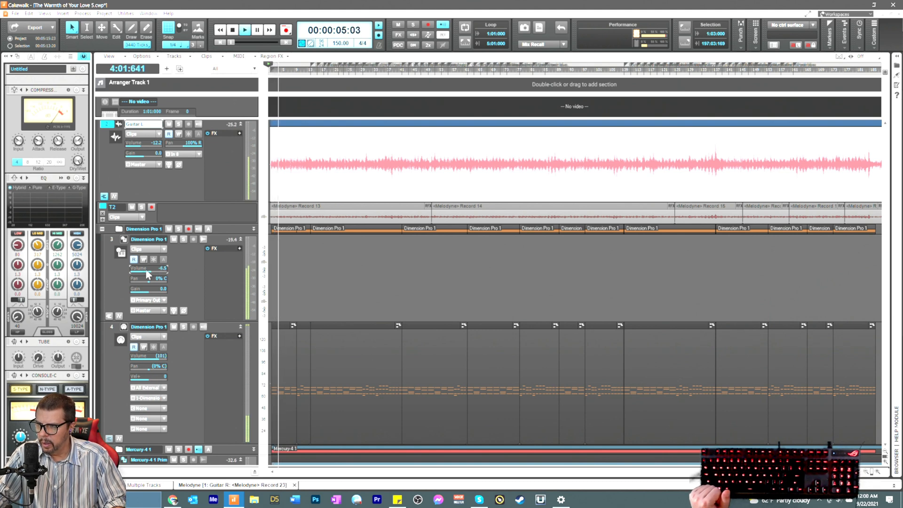
{"action": "scroll", "coordinate": [281, 288], "scroll_direction": "down", "scroll_amount": 3}
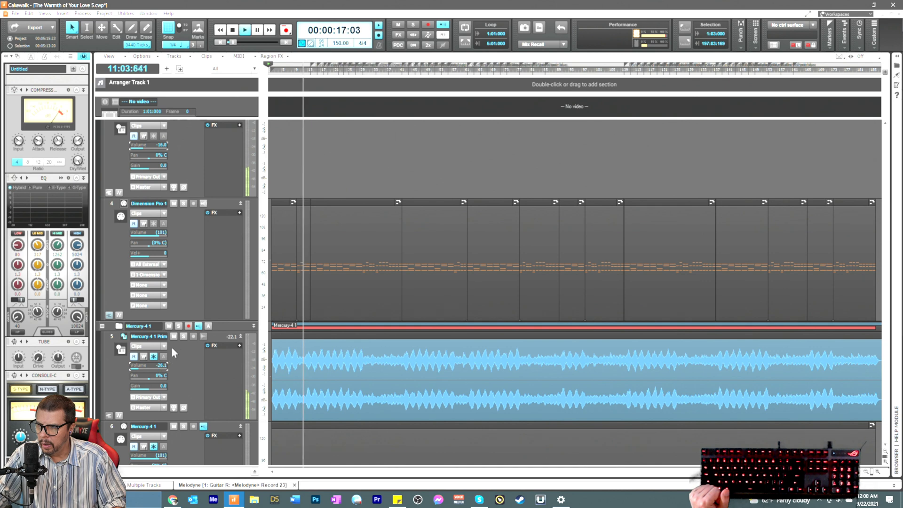
{"action": "scroll", "coordinate": [187, 272], "scroll_direction": "up", "scroll_amount": 1}
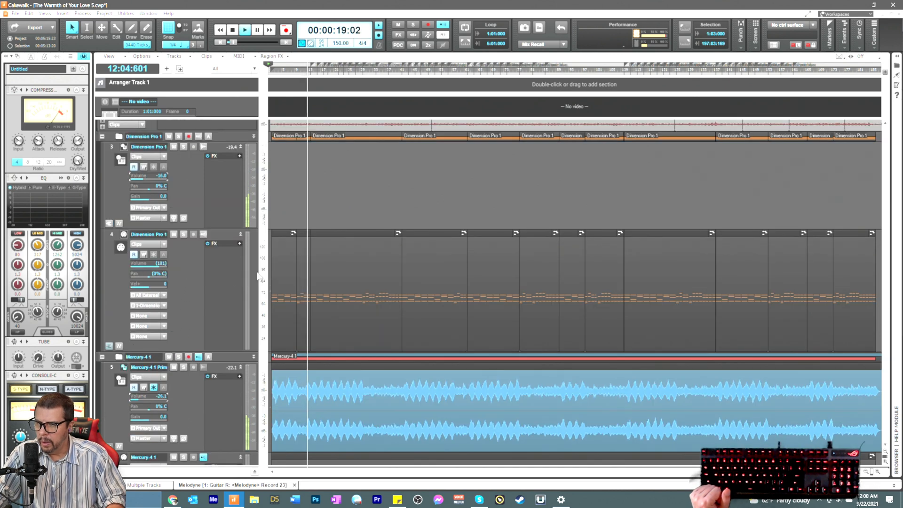
Step: Enable input echo on the Dimension Pro 1 MIDI track, and audition it against playback from the project start
{"action": "left_click", "coordinate": [181, 279]}
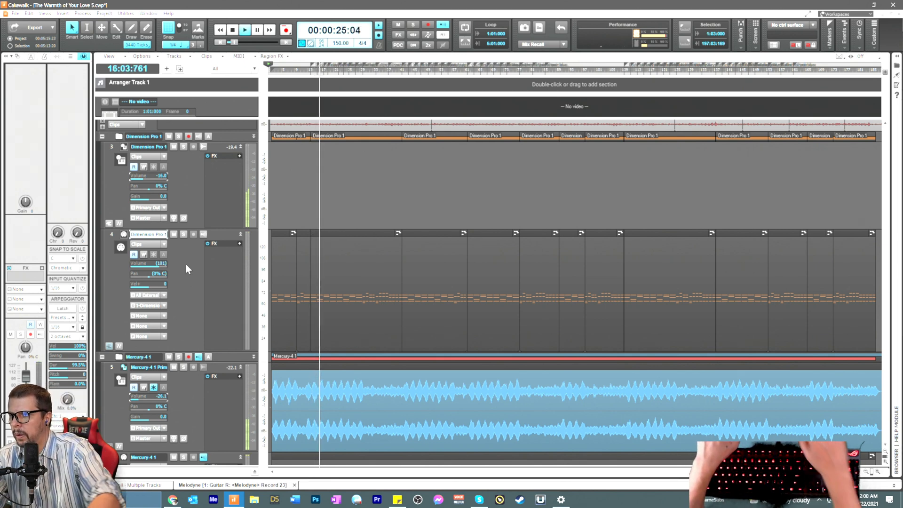
{"action": "left_click", "coordinate": [203, 234]}
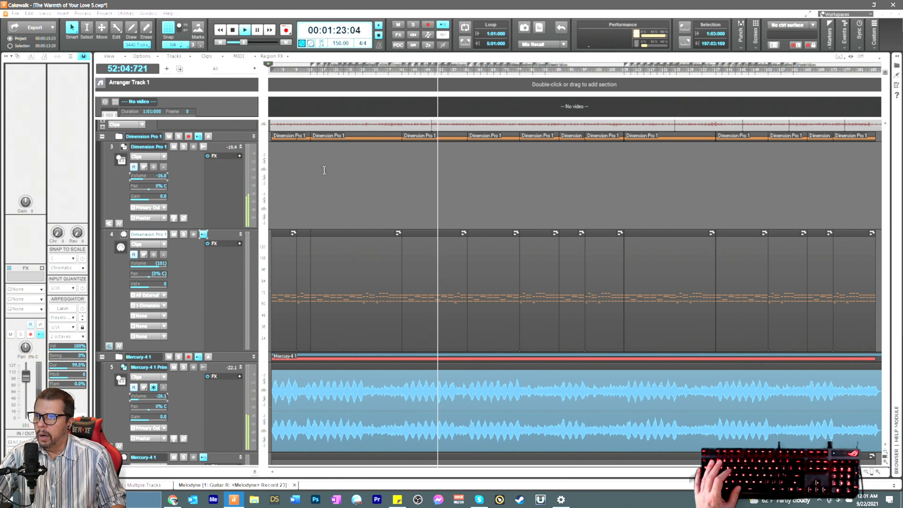
{"action": "key", "text": "space"}
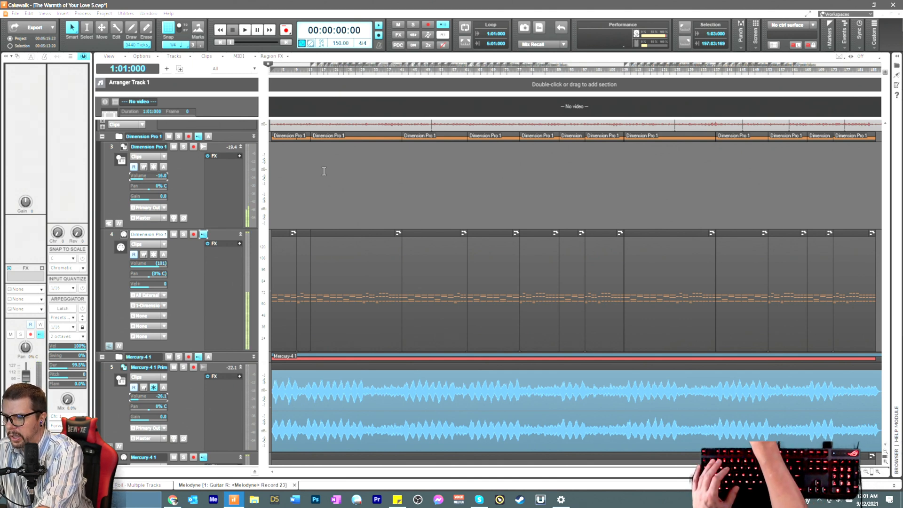
{"action": "key", "text": "space"}
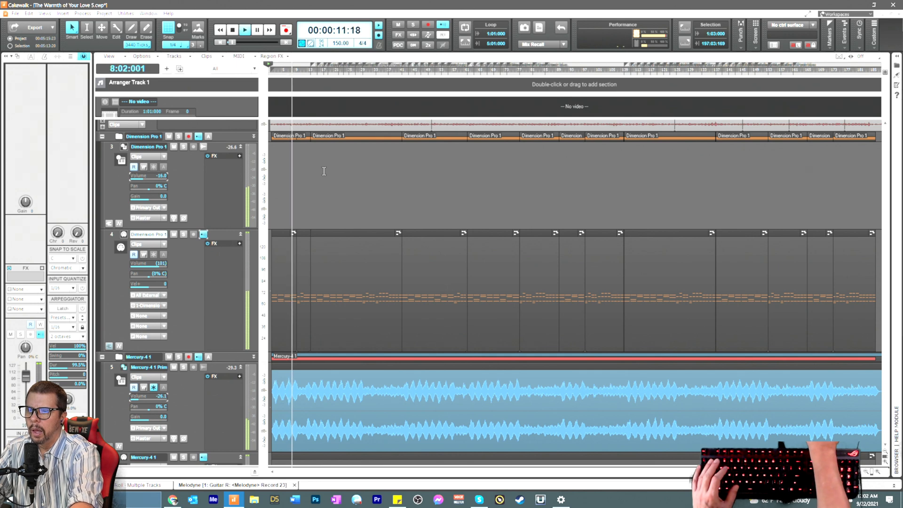
{"action": "key", "text": "space"}
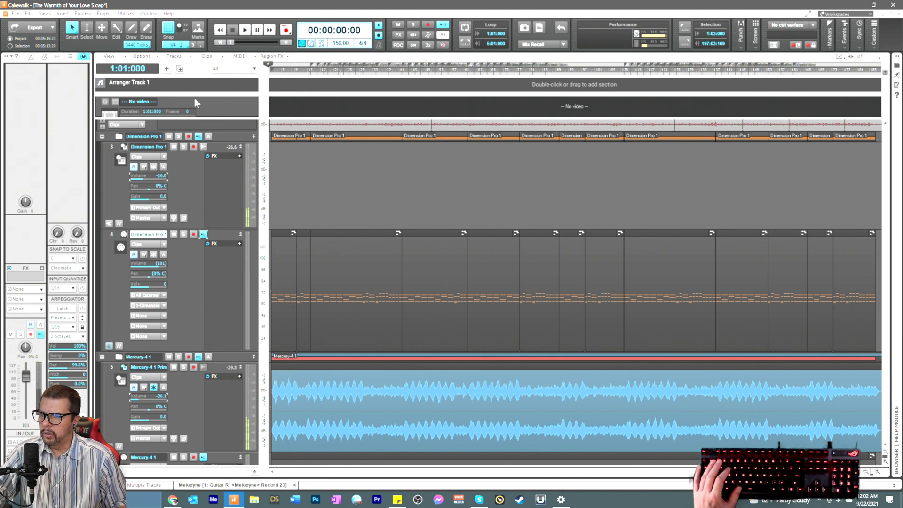
Step: Solo the Dimension Pro 1 instrument track and freeze it to audio
{"action": "left_click", "coordinate": [191, 173]}
{"action": "left_click", "coordinate": [184, 147]}
{"action": "key", "text": "space"}
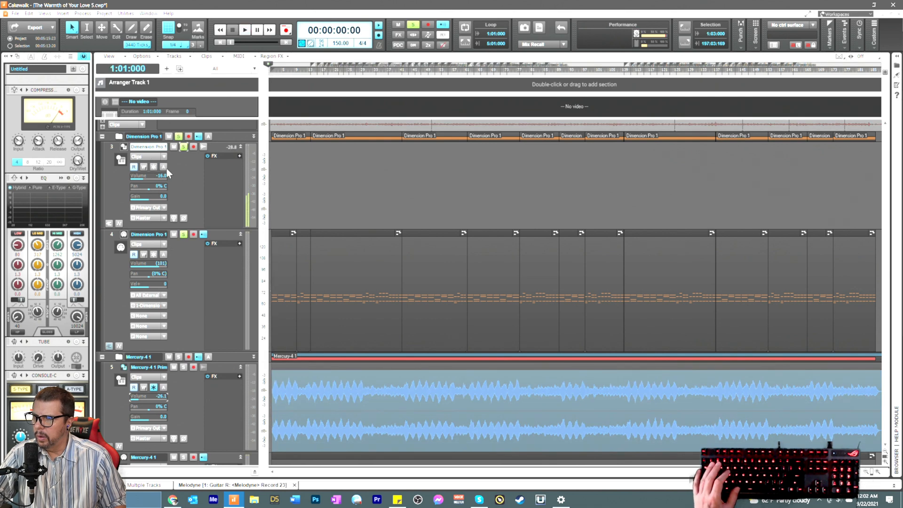
{"action": "left_click", "coordinate": [154, 167]}
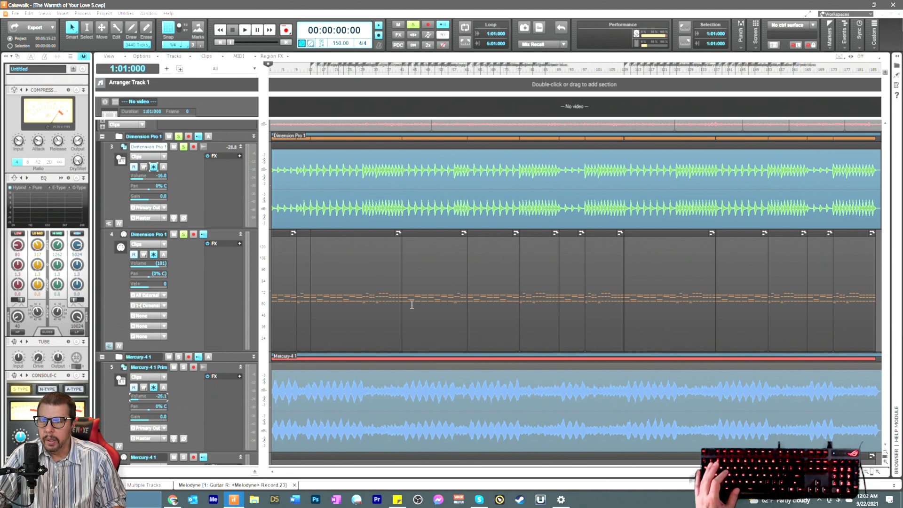
Step: Switch to File Explorer and browse the G: drive through Native Instruments Content, 1A Stand Alone Instruments and Big Fish Audio to Country Violin 1
{"action": "left_click", "coordinate": [254, 501]}
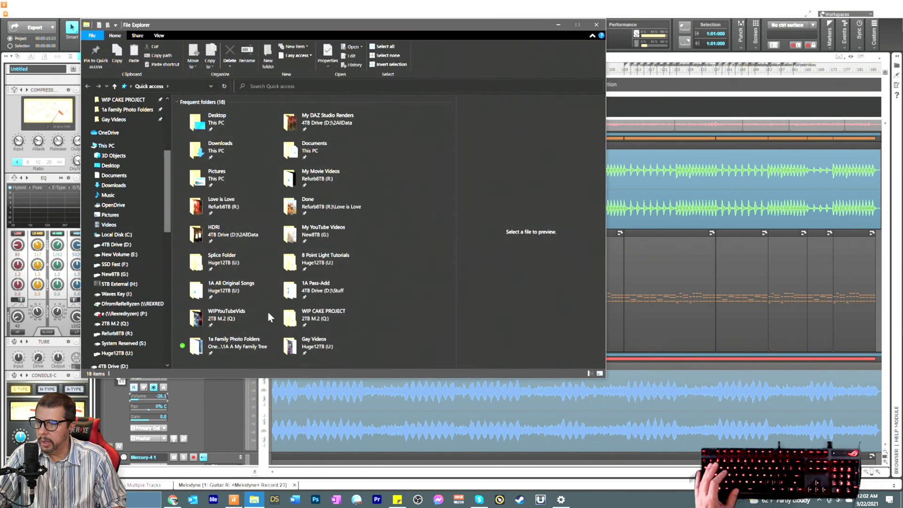
{"action": "scroll", "coordinate": [111, 235], "scroll_direction": "down", "scroll_amount": 3}
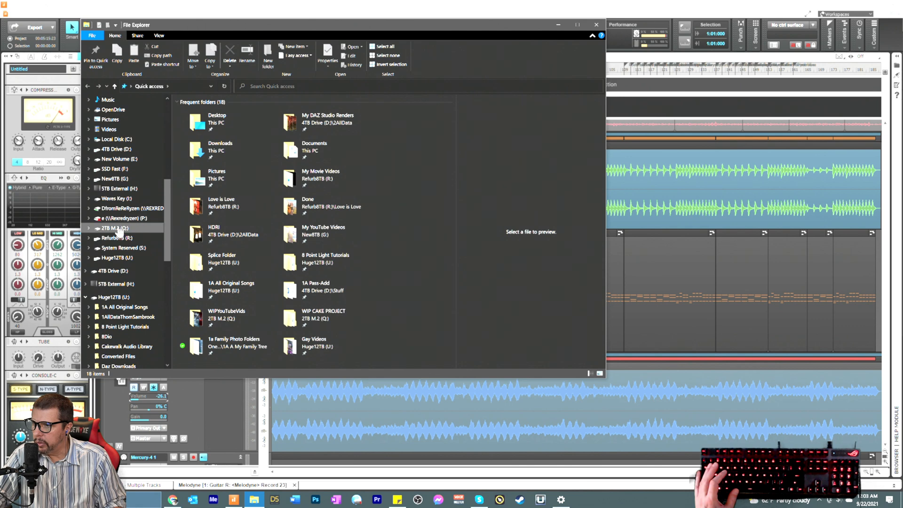
{"action": "scroll", "coordinate": [125, 229], "scroll_direction": "up", "scroll_amount": 1}
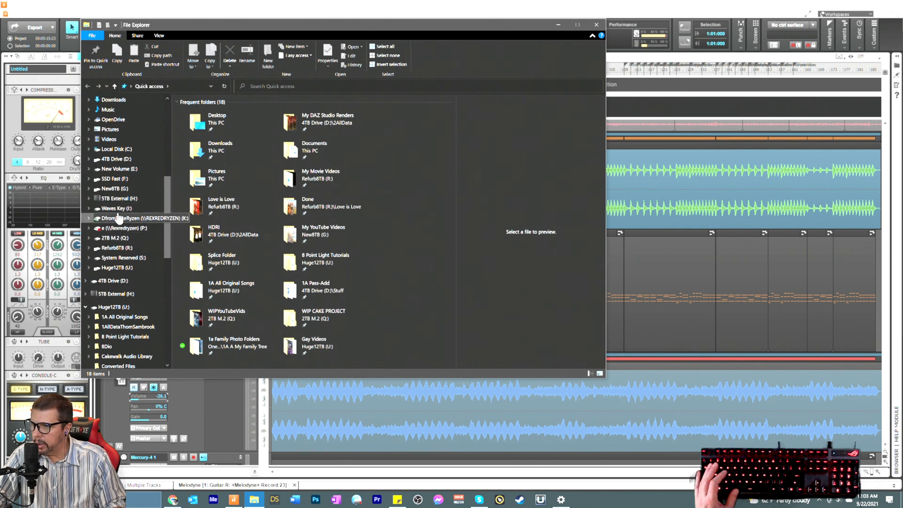
{"action": "left_click", "coordinate": [115, 188]}
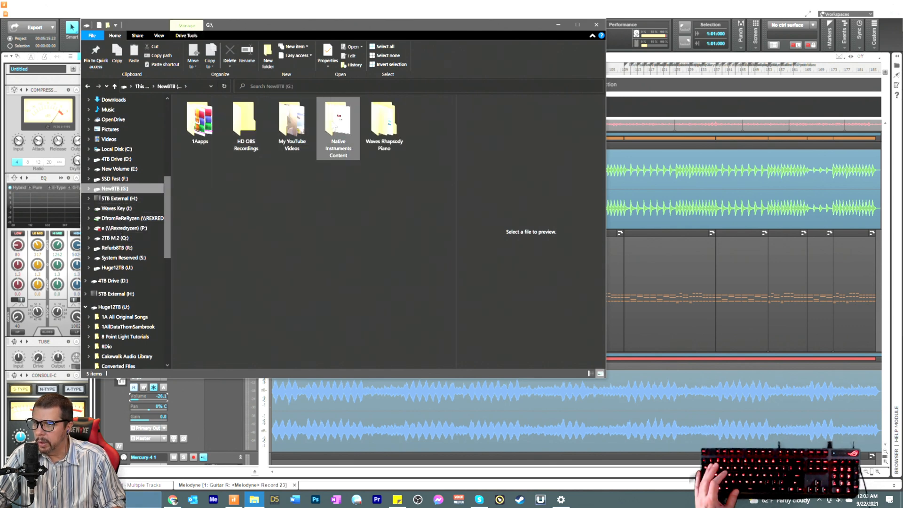
{"action": "double_click", "coordinate": [332, 121]}
{"action": "double_click", "coordinate": [207, 116]}
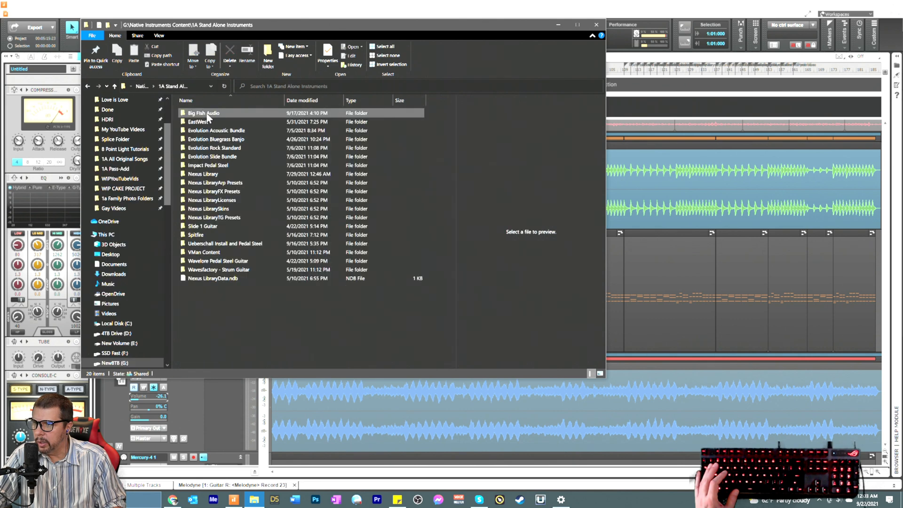
{"action": "left_click", "coordinate": [207, 121]}
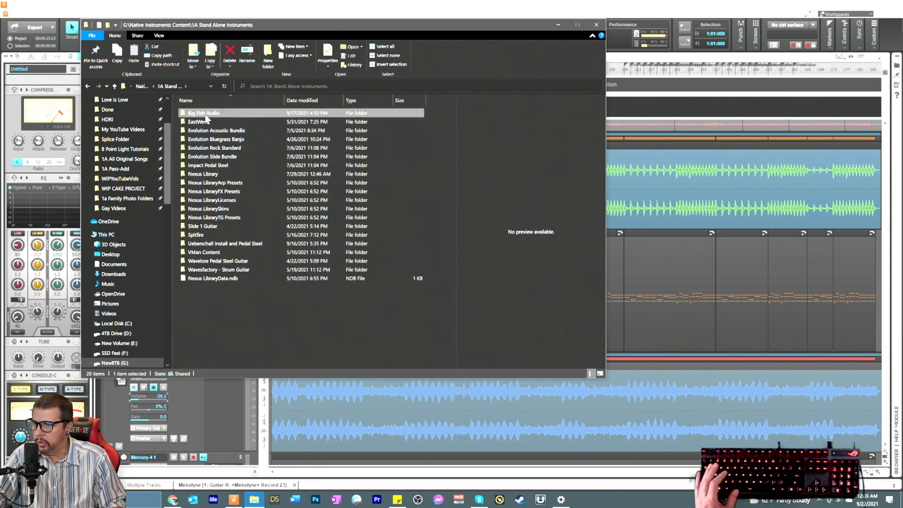
{"action": "double_click", "coordinate": [204, 114]}
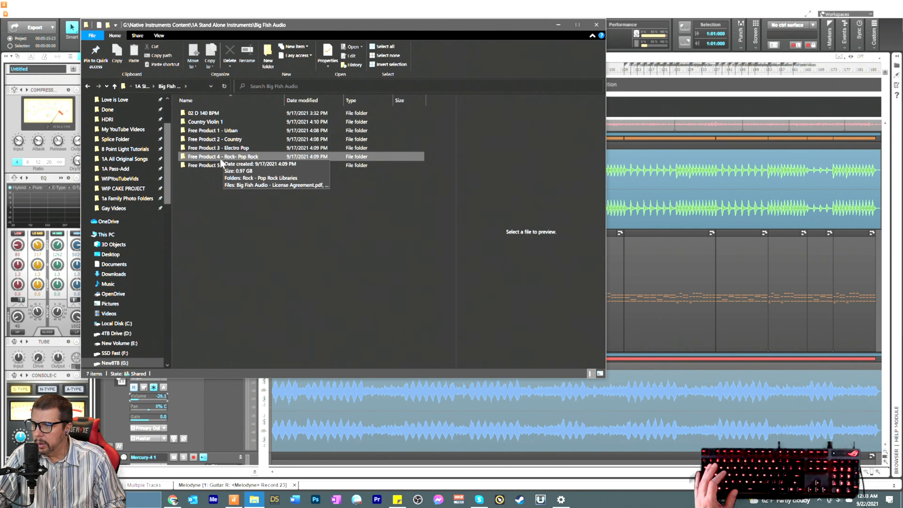
{"action": "double_click", "coordinate": [205, 123]}
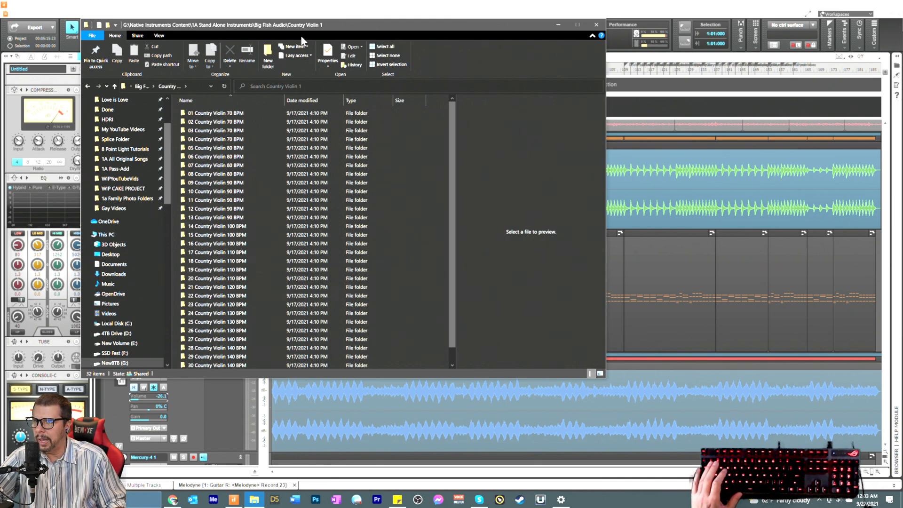
Step: Open the 01 Country Violin 70 BPM folder, select 02 Violin CV1 01 - 70 BPM - G.wav, and move the window to uncover the project's track headers
{"action": "left_click_drag", "start_coordinate": [335, 29], "coordinate": [383, 150]}
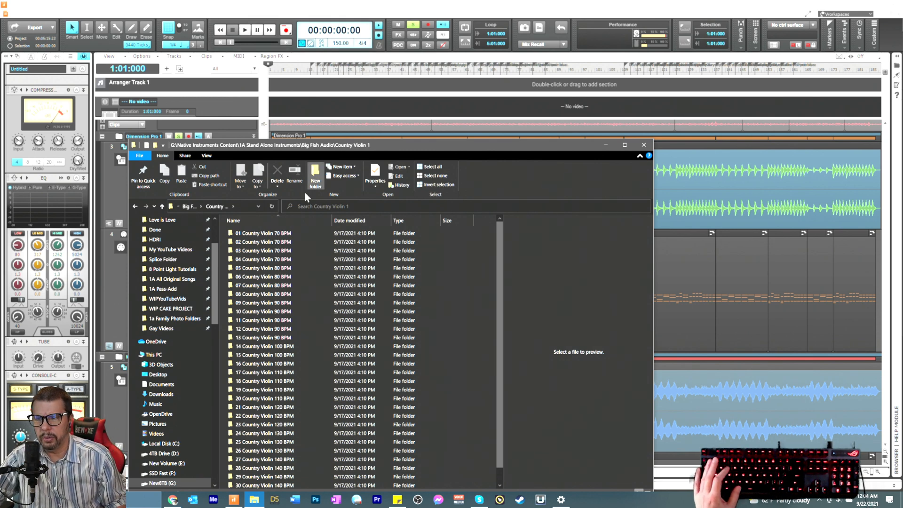
{"action": "double_click", "coordinate": [262, 235]}
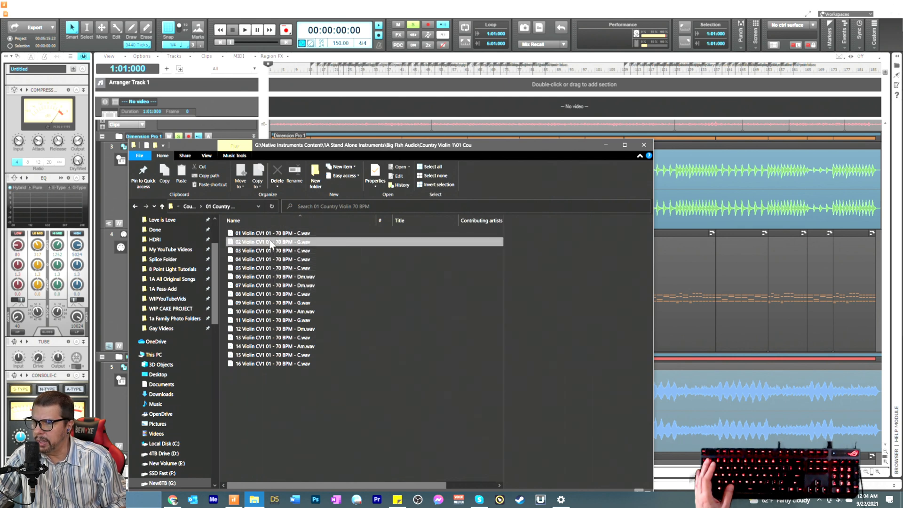
{"action": "left_click", "coordinate": [270, 243]}
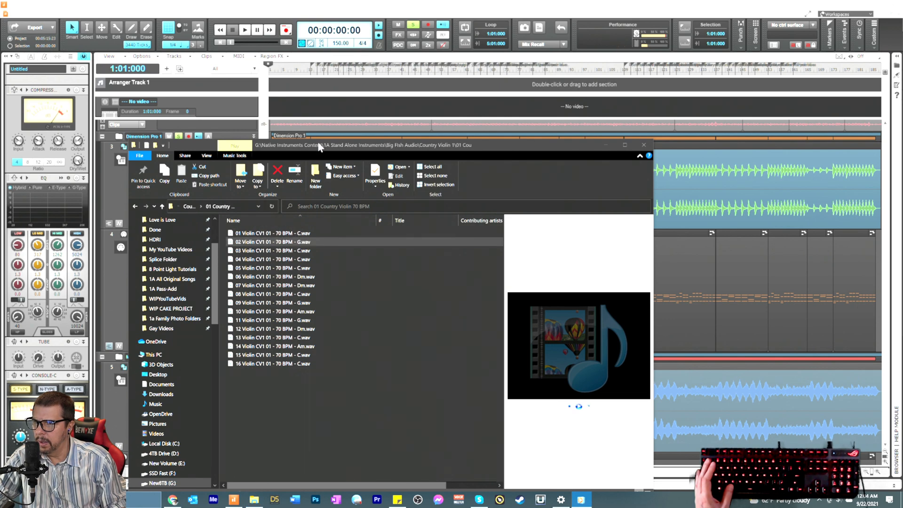
{"action": "left_click_drag", "start_coordinate": [319, 146], "coordinate": [584, 82]}
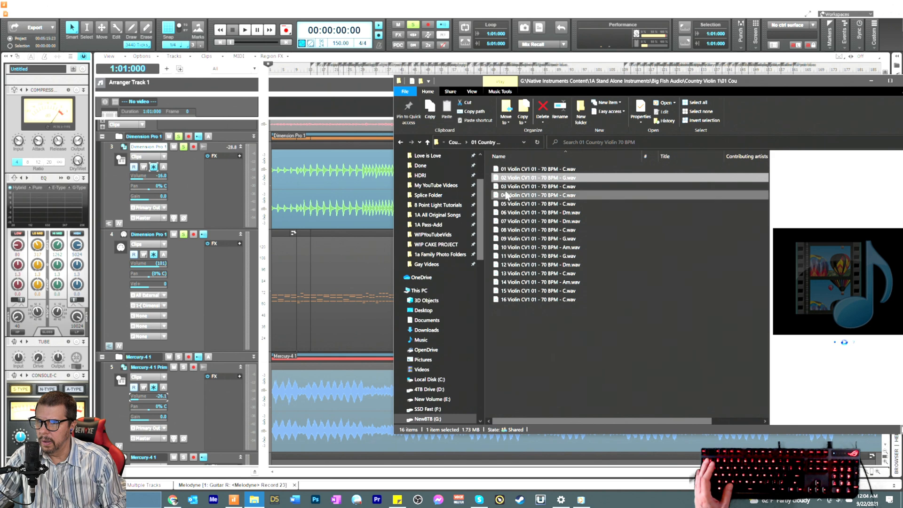
Step: Play the project briefly from bar 3, and import 02 Violin CV1 01 - 70 BPM - G.wav as a new audio track below the Mercury-4 1 tracks
{"action": "scroll", "coordinate": [346, 223], "scroll_direction": "down", "scroll_amount": 5}
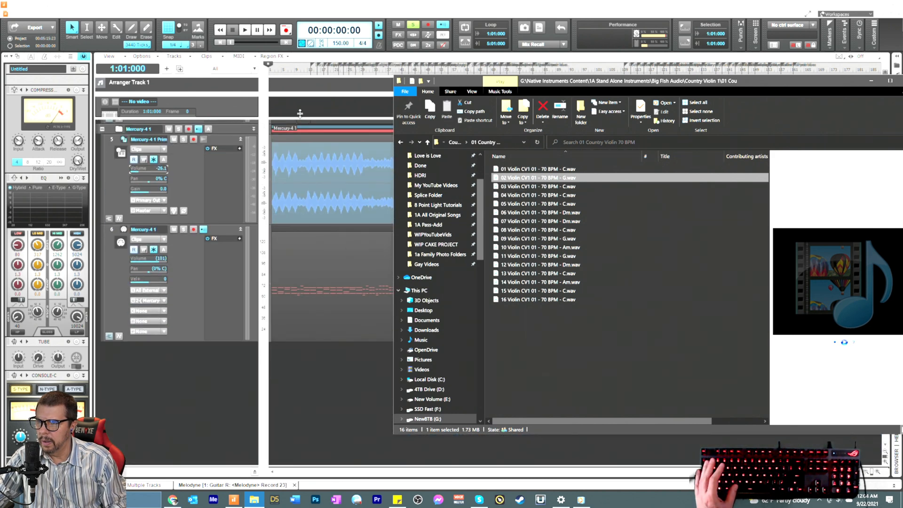
{"action": "left_click", "coordinate": [276, 73]}
{"action": "key", "text": "space"}
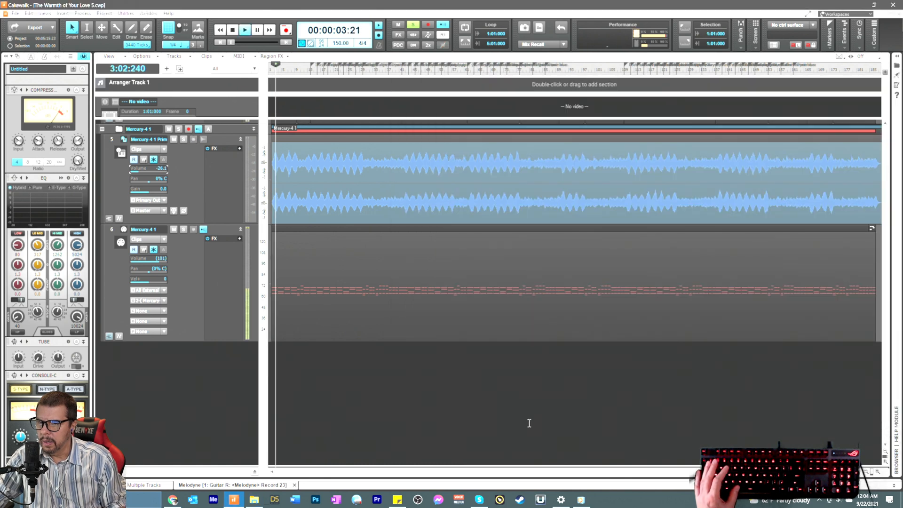
{"action": "key", "text": "space"}
{"action": "left_click", "coordinate": [193, 292]}
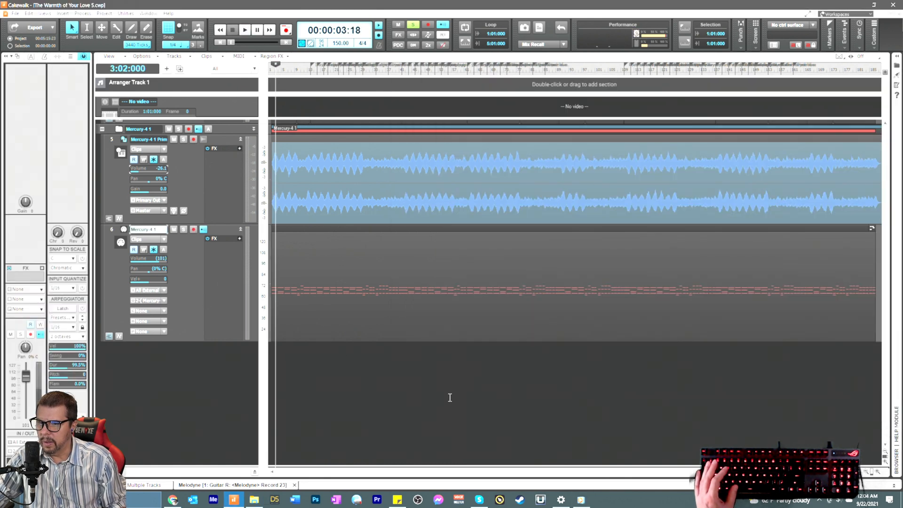
{"action": "left_click", "coordinate": [582, 501]}
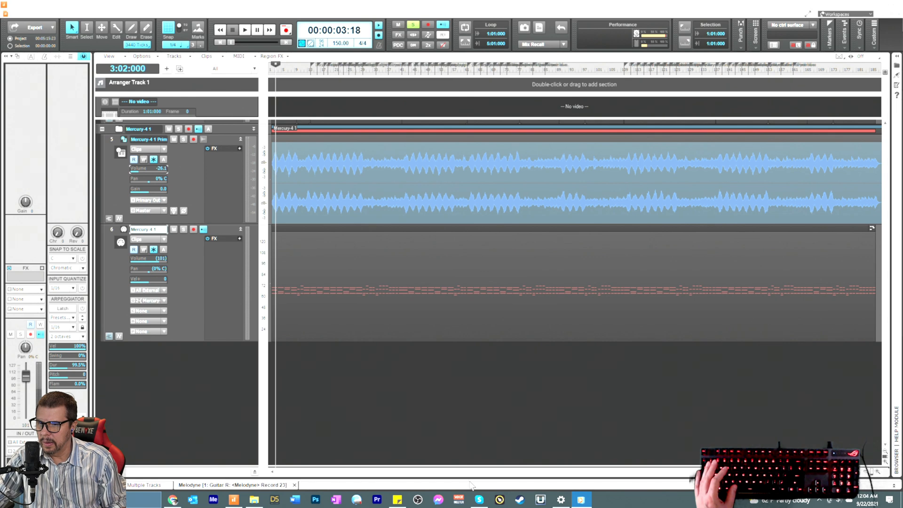
{"action": "left_click", "coordinate": [254, 500]}
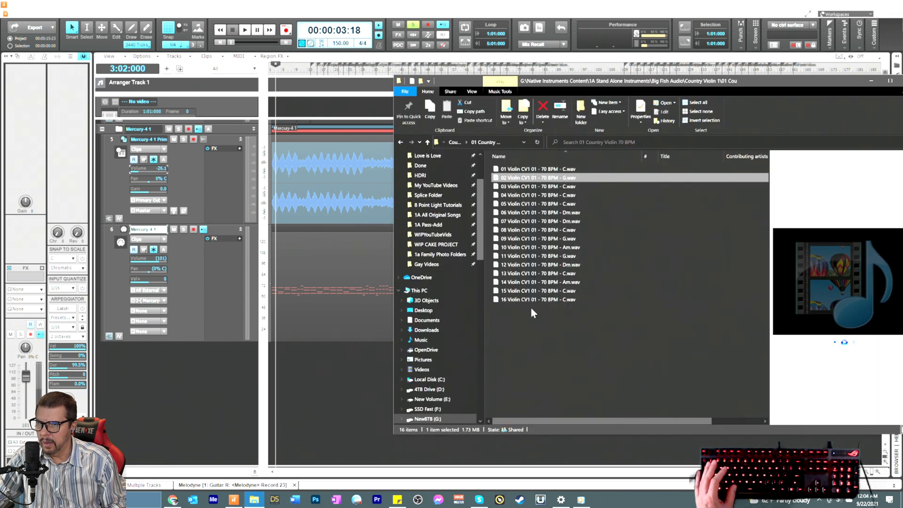
{"action": "left_click_drag", "start_coordinate": [512, 178], "coordinate": [277, 368]}
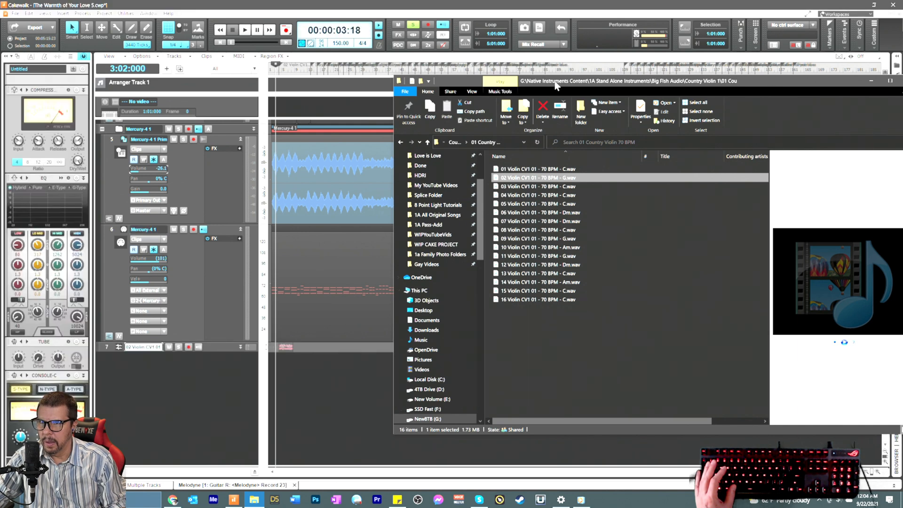
Step: Minimize File Explorer and audition the imported violin clip against the mix from bar 3
{"action": "left_click_drag", "start_coordinate": [570, 88], "coordinate": [497, 95]}
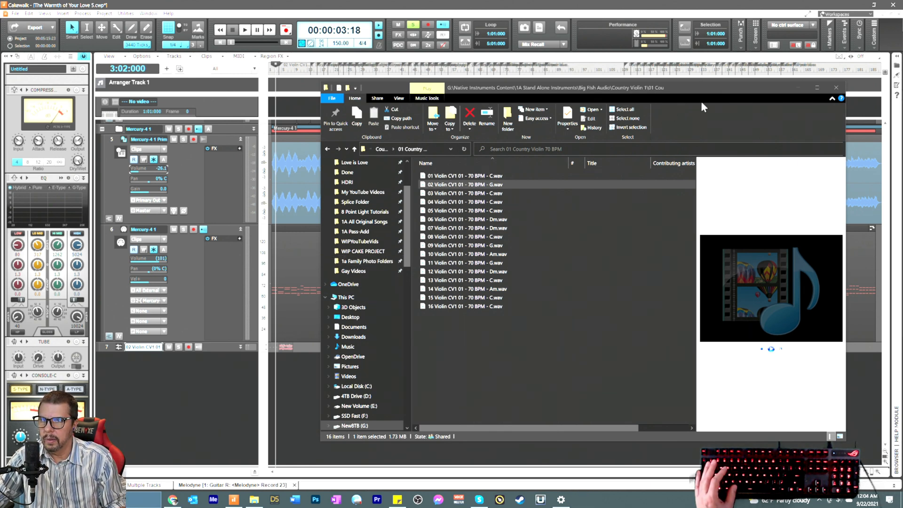
{"action": "left_click", "coordinate": [817, 88]}
{"action": "key", "text": "space"}
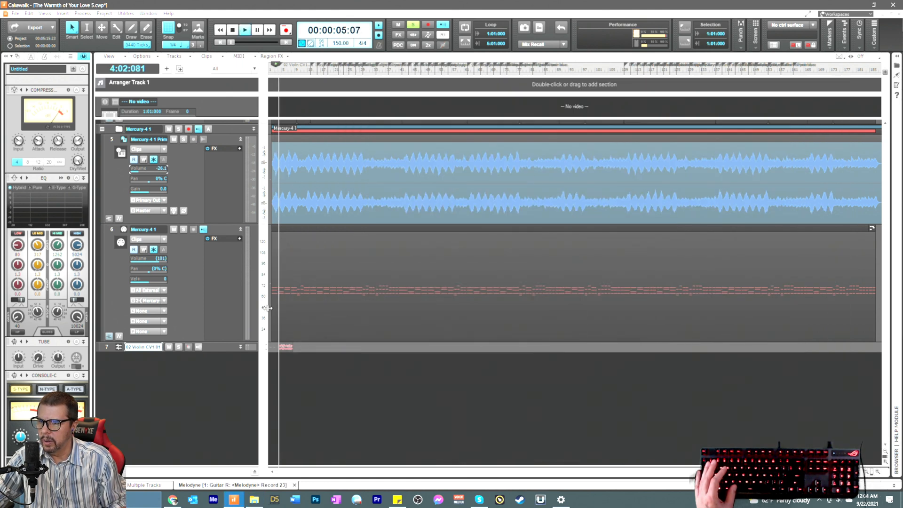
{"action": "key", "text": "space"}
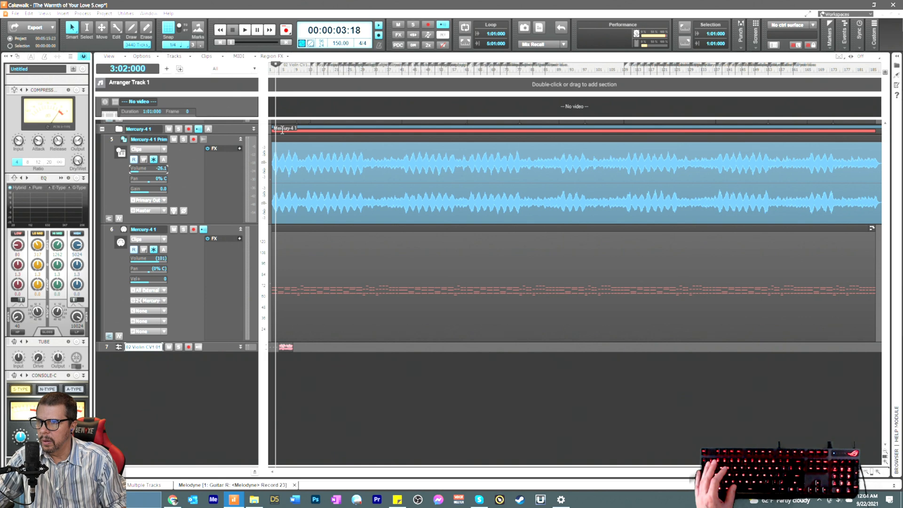
{"action": "key", "text": "space"}
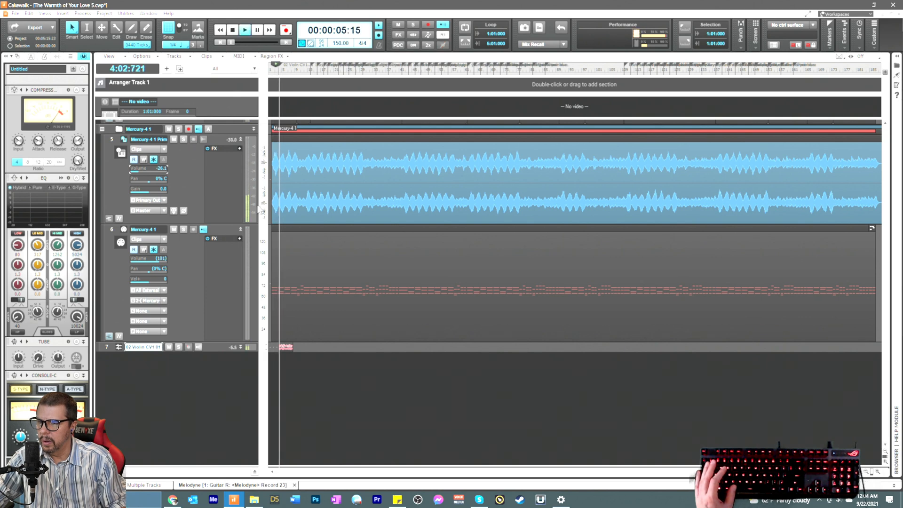
{"action": "key", "text": "space"}
Step: Increase the violin track's height, lower its volume to roughly -24, and replay it with the mix from bar 3
{"action": "left_click_drag", "start_coordinate": [211, 352], "coordinate": [211, 426]}
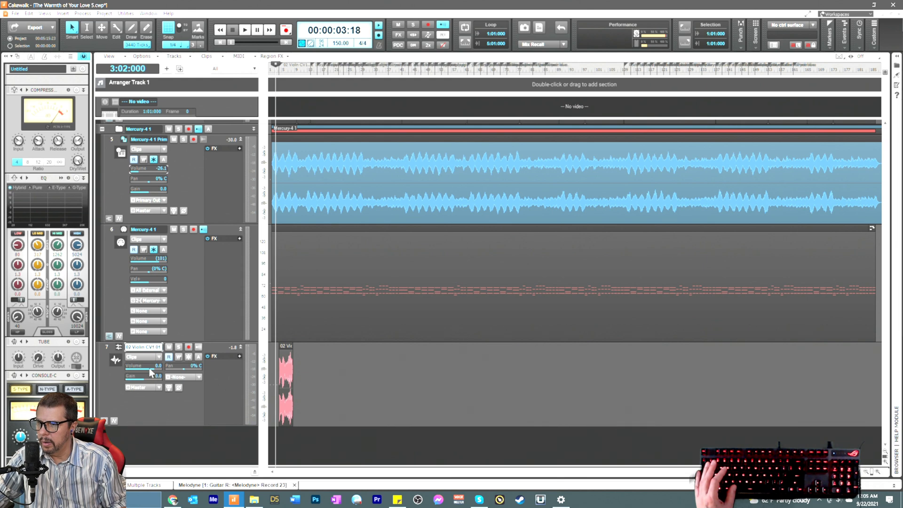
{"action": "left_click_drag", "start_coordinate": [148, 368], "coordinate": [150, 369]}
{"action": "key", "text": "space"}
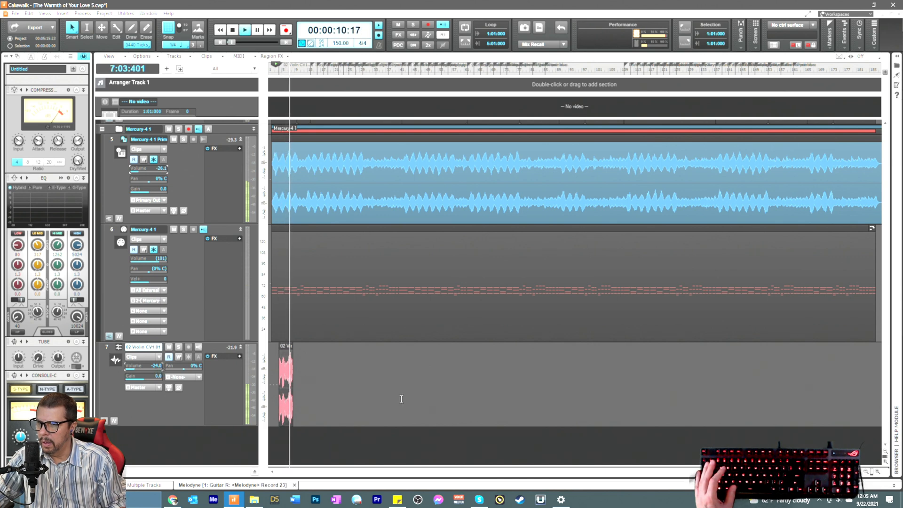
{"action": "key", "text": "space"}
Step: Audition the violin clip from 4:01:000, and move it one beat later so it starts at 4:03:000
{"action": "left_click", "coordinate": [878, 472]}
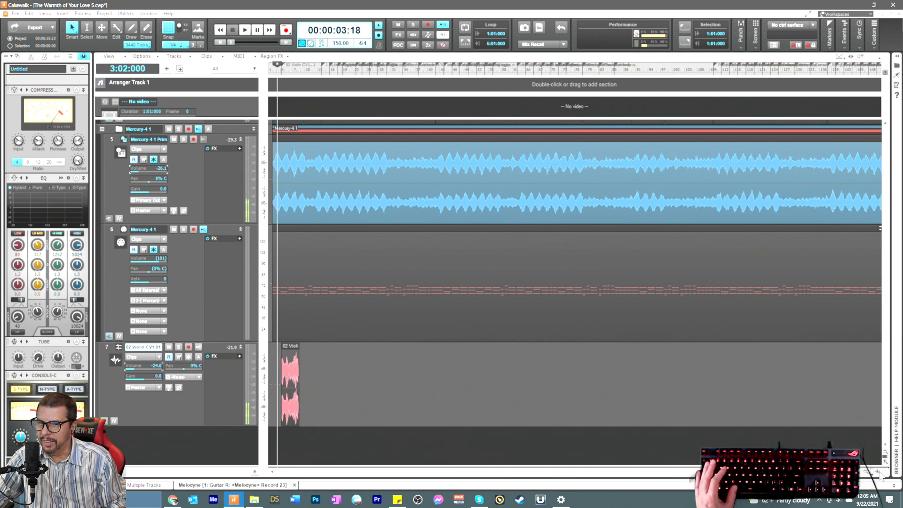
{"action": "left_click", "coordinate": [879, 472]}
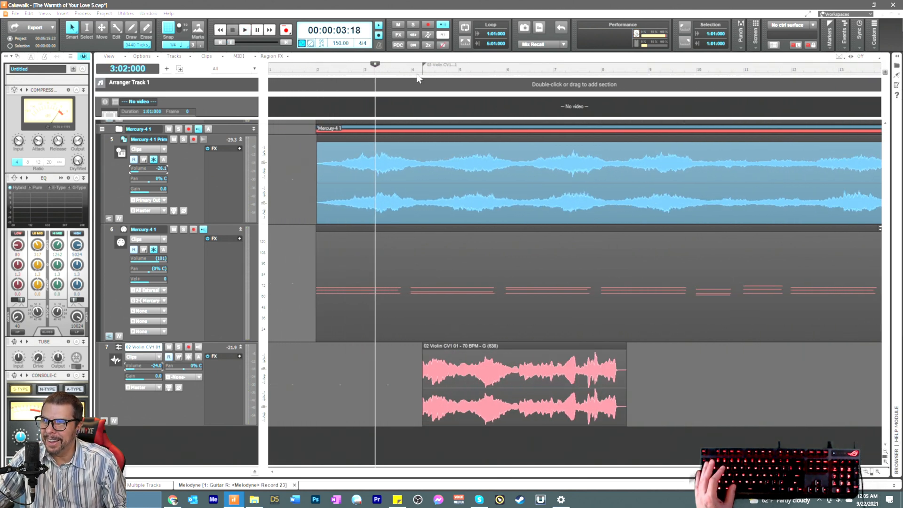
{"action": "left_click", "coordinate": [416, 75]}
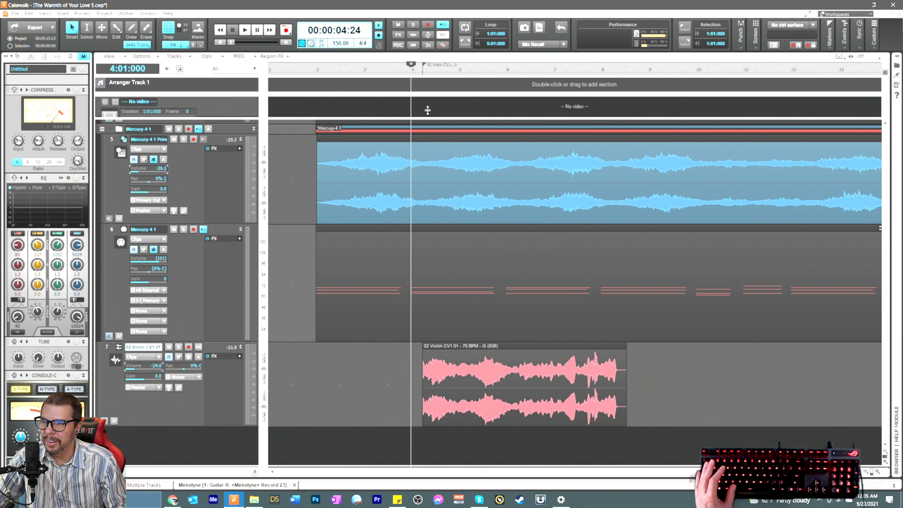
{"action": "key", "text": "space"}
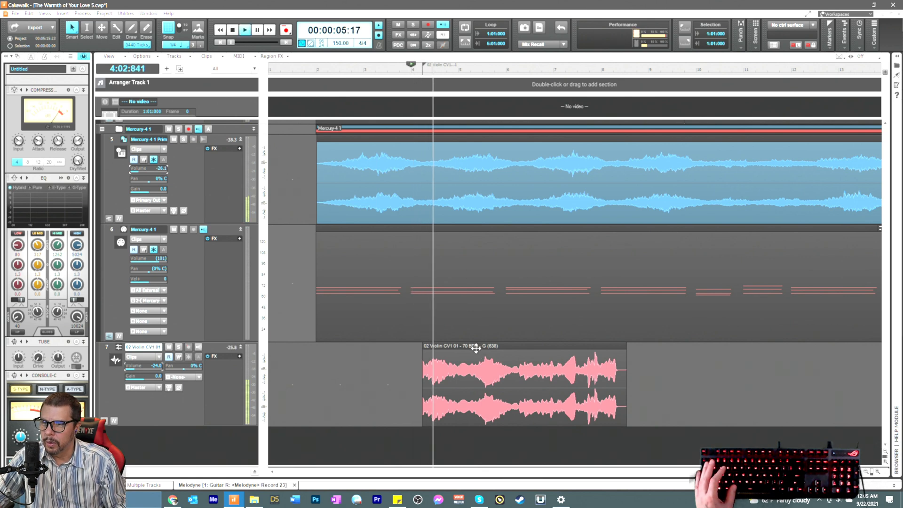
{"action": "key", "text": "space"}
{"action": "left_click", "coordinate": [476, 347]}
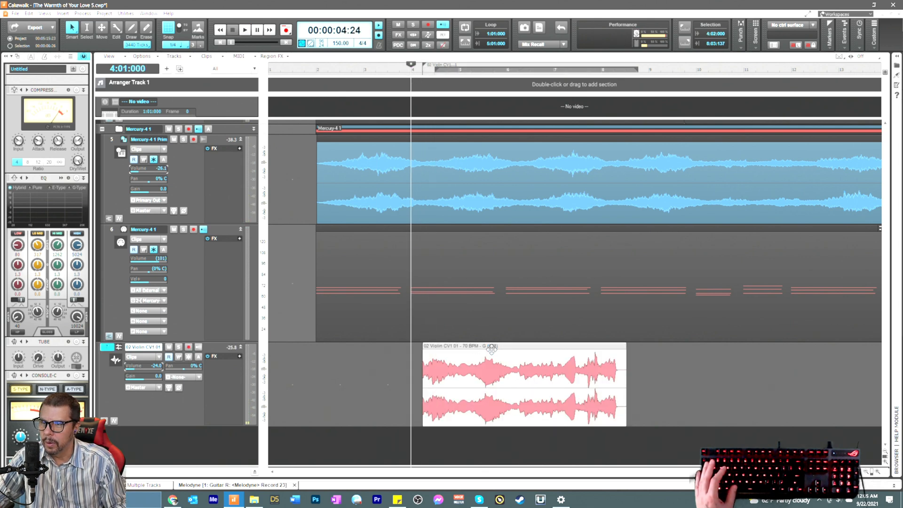
{"action": "left_click_drag", "start_coordinate": [476, 347], "coordinate": [492, 349]}
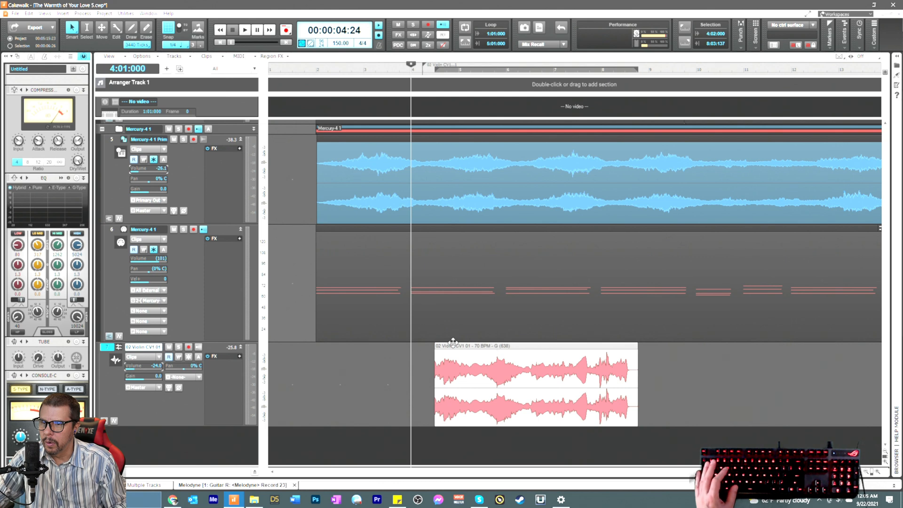
Step: Set the violin track's volume to -22.7 while playing the moved clip from 4:01:000
{"action": "key", "text": "space"}
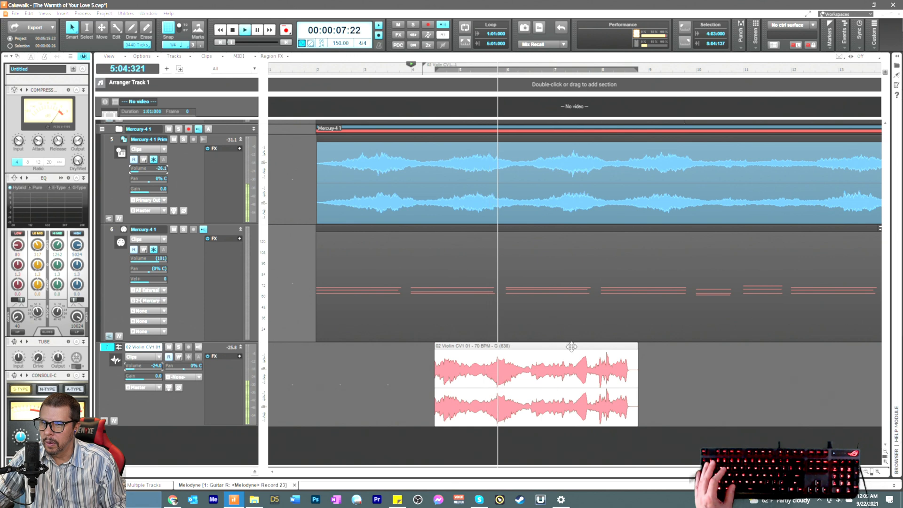
{"action": "left_click_drag", "start_coordinate": [148, 365], "coordinate": [152, 365]}
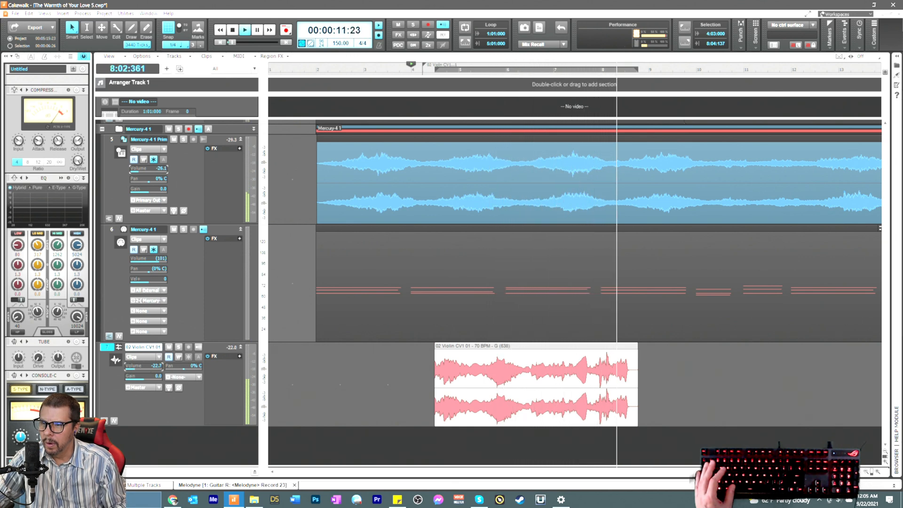
{"action": "key", "text": "space"}
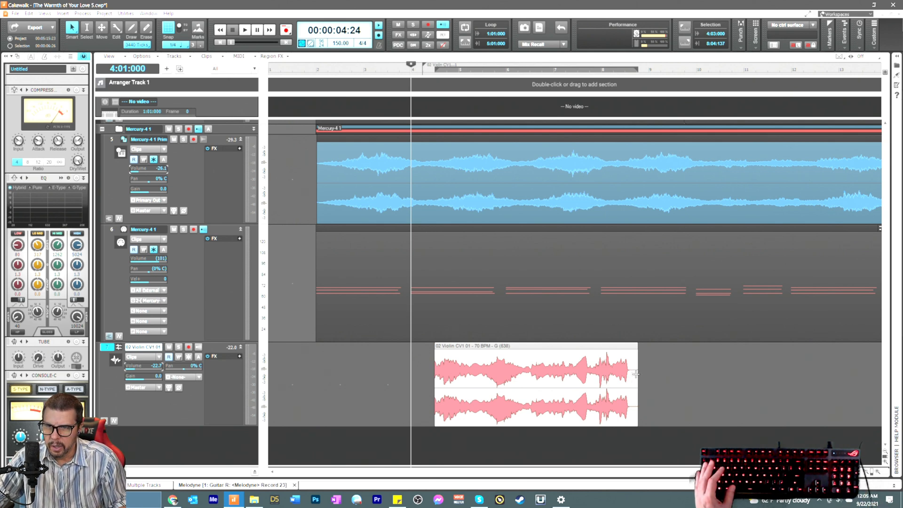
Step: Try stretching the violin clip from its end to 111% and audition it with the mix from 4:01:000
{"action": "right_click", "coordinate": [636, 374]}
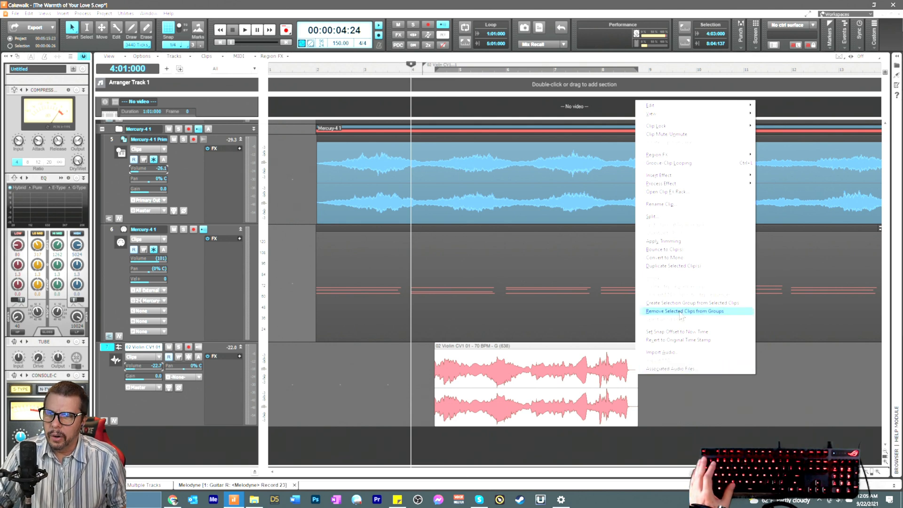
{"action": "left_click", "coordinate": [651, 392]}
{"action": "key", "text": "t"}
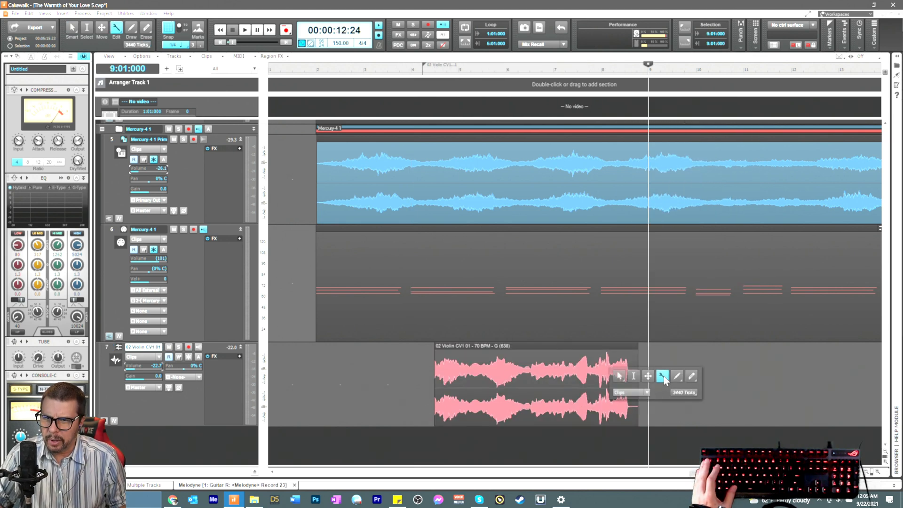
{"action": "left_click", "coordinate": [664, 376]}
{"action": "key", "text": "t"}
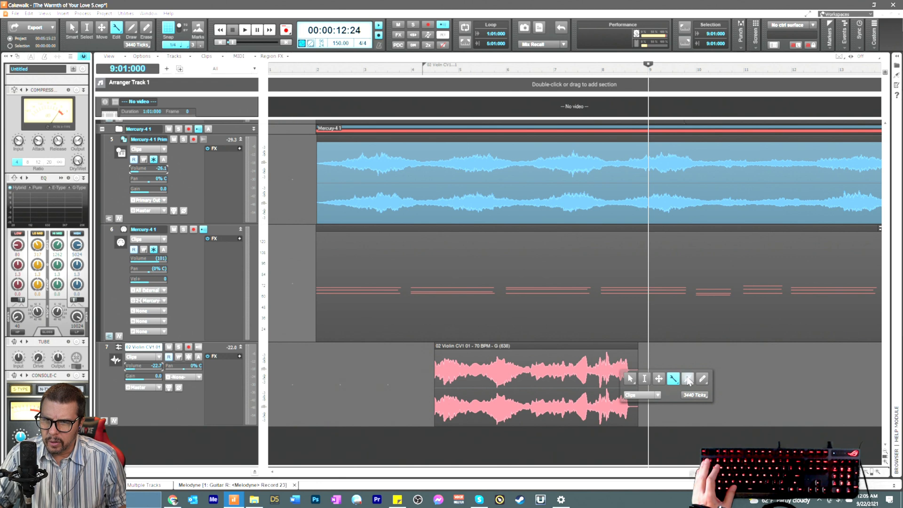
{"action": "left_click", "coordinate": [677, 381]}
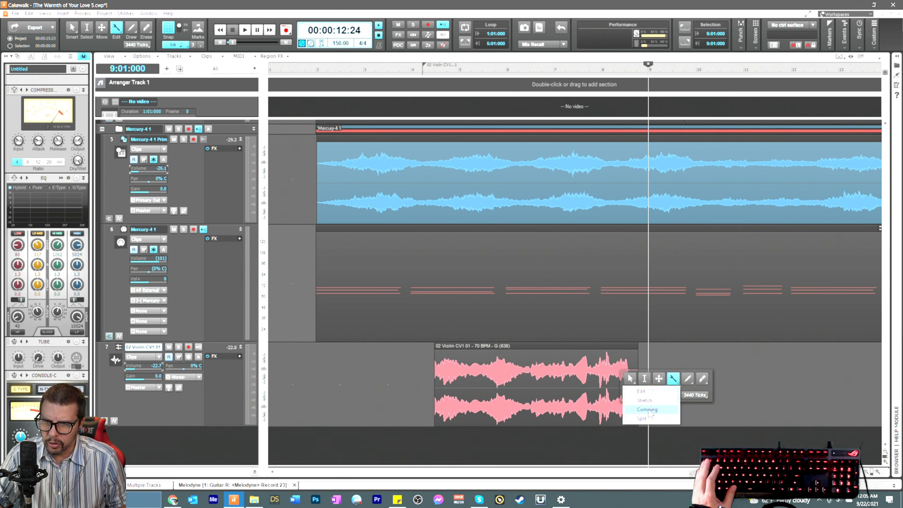
{"action": "left_click", "coordinate": [648, 409]}
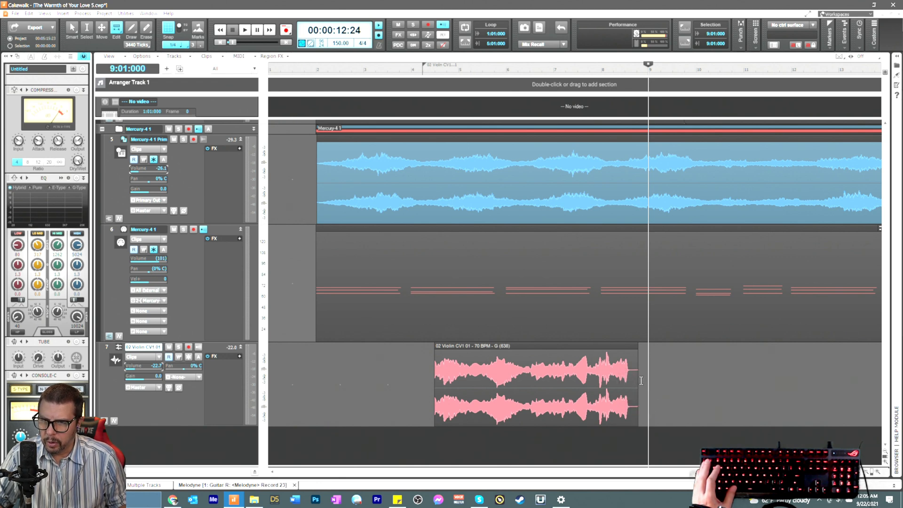
{"action": "left_click_drag", "start_coordinate": [637, 381], "coordinate": [656, 384]}
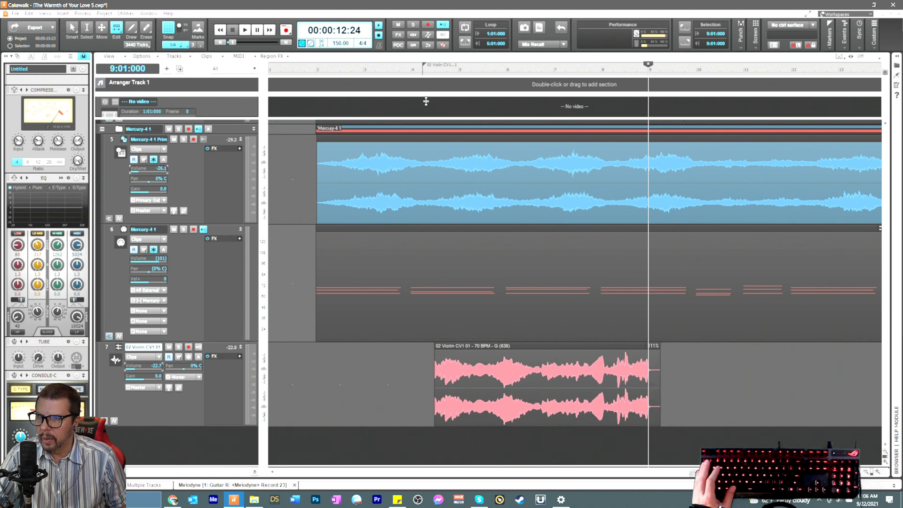
{"action": "left_click", "coordinate": [408, 74]}
{"action": "key", "text": "space"}
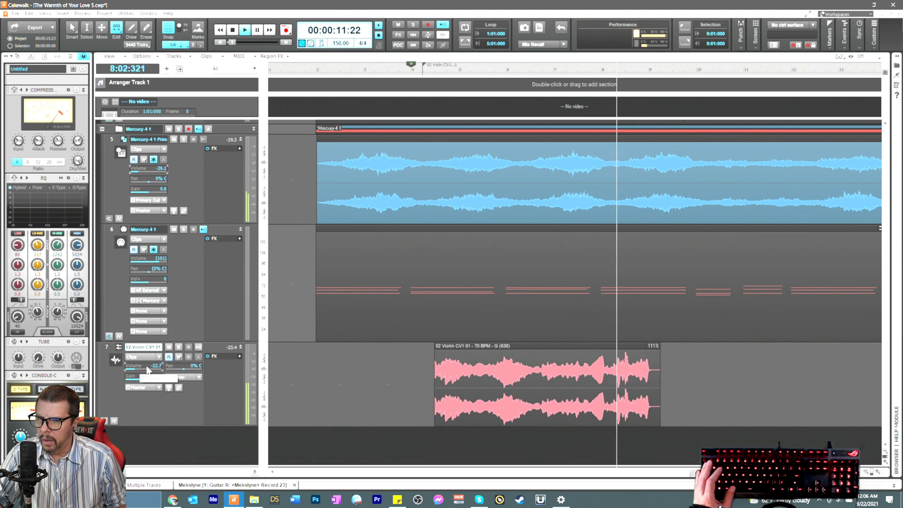
{"action": "key", "text": "space"}
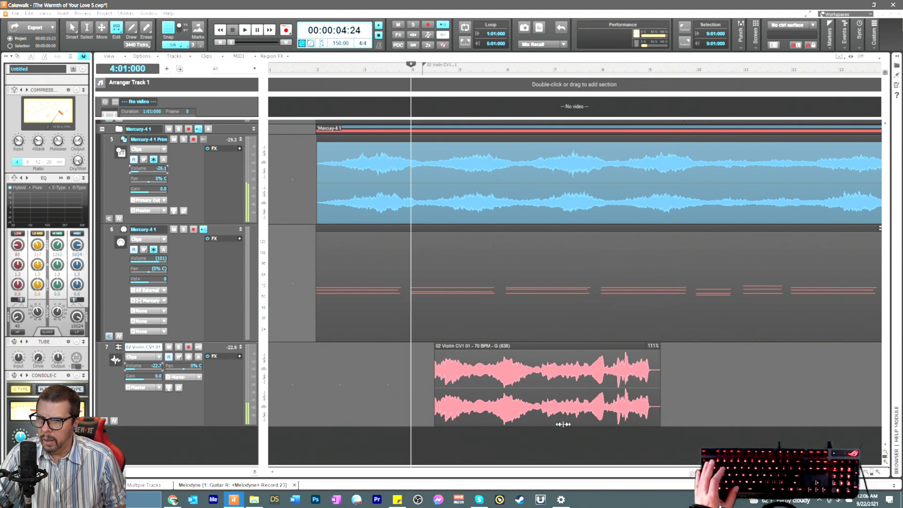
Step: Try stretching the violin clip further to 122% and replay it with the mix
{"action": "left_click_drag", "start_coordinate": [658, 384], "coordinate": [690, 385]}
{"action": "key", "text": "space"}
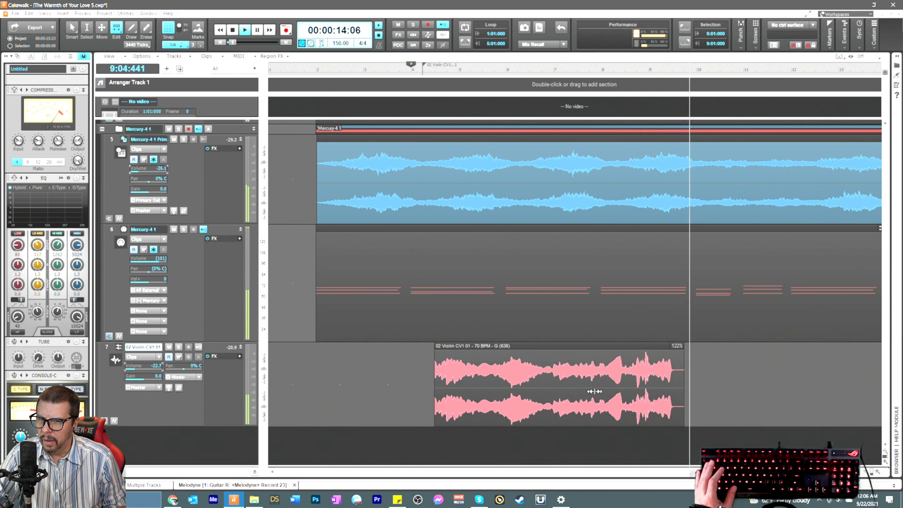
{"action": "key", "text": "space"}
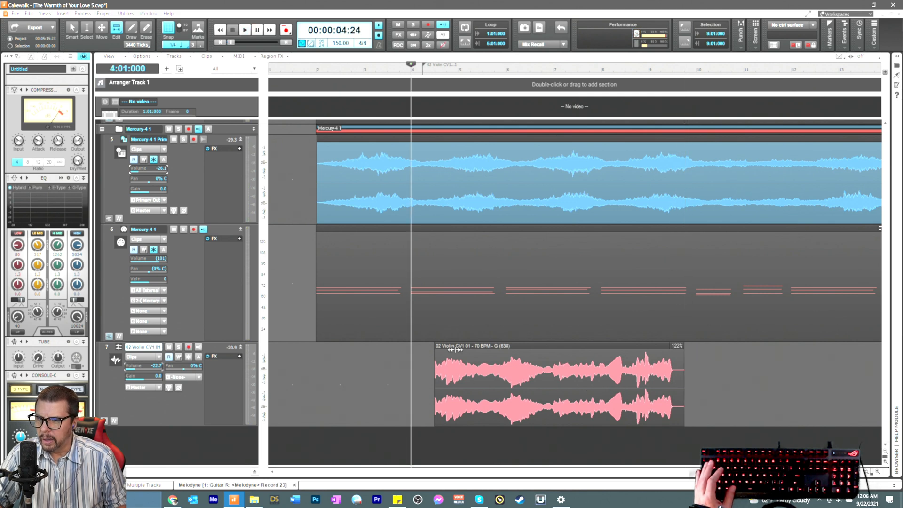
Step: Try moving the stretched violin clip so it starts at 5:01:000, and audition it from 4:01:000
{"action": "key", "text": "F7"}
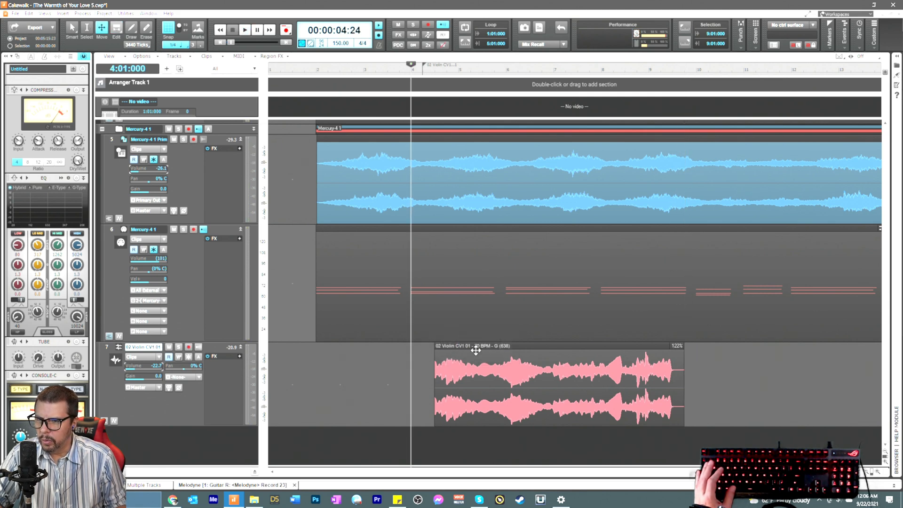
{"action": "left_click_drag", "start_coordinate": [472, 348], "coordinate": [501, 353]}
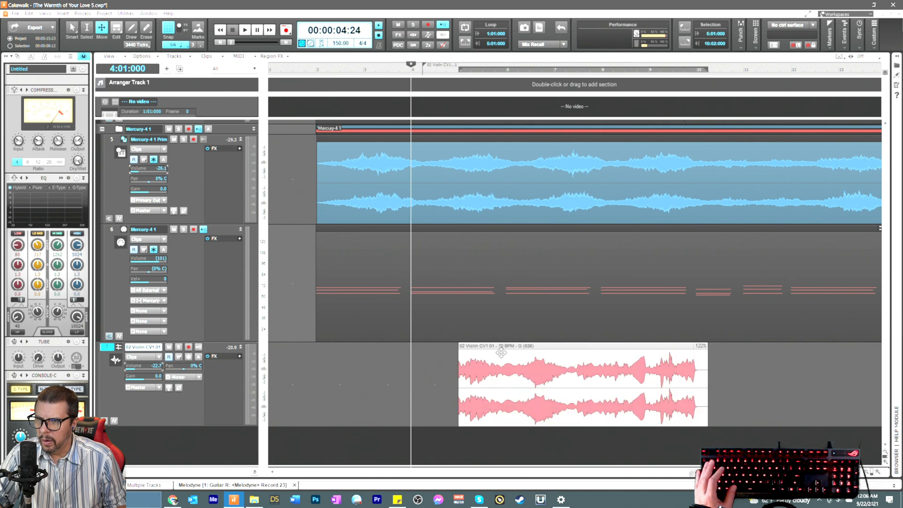
{"action": "key", "text": "space"}
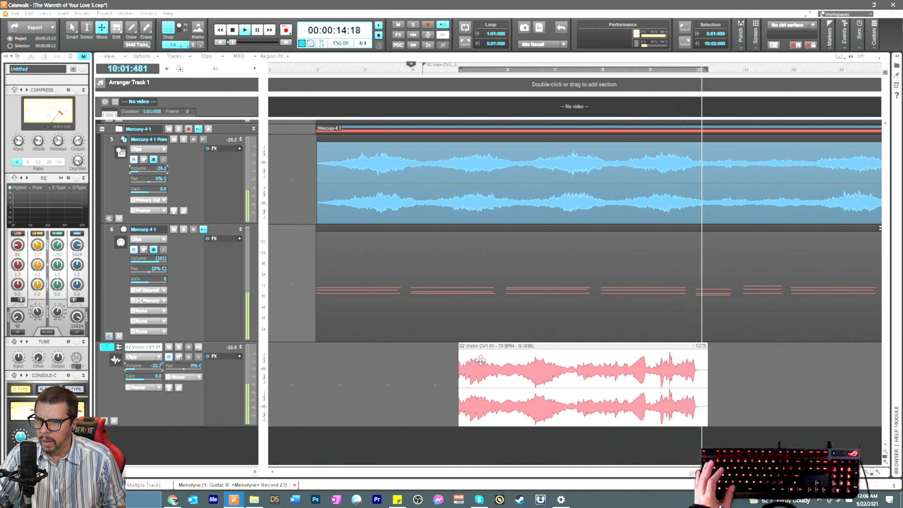
{"action": "key", "text": "space"}
Step: Try splitting the violin clip at 9:03:000 with the Split tool
{"action": "key", "text": "t"}
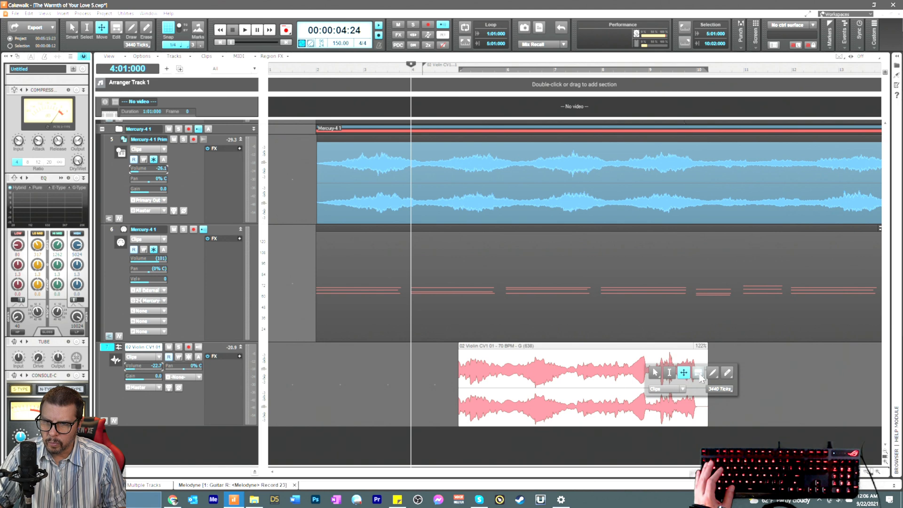
{"action": "left_click", "coordinate": [656, 374]}
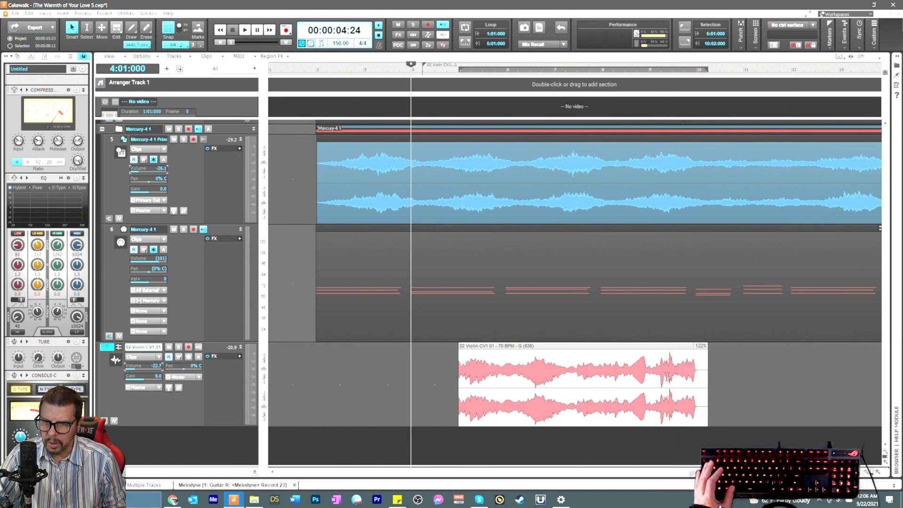
{"action": "key", "text": "t"}
{"action": "left_click", "coordinate": [692, 379]}
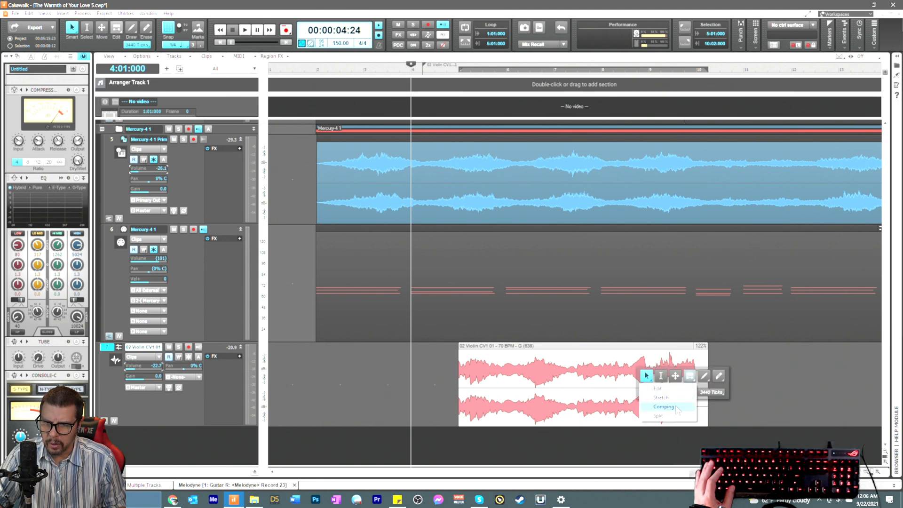
{"action": "left_click", "coordinate": [658, 416]}
{"action": "left_click", "coordinate": [672, 388]}
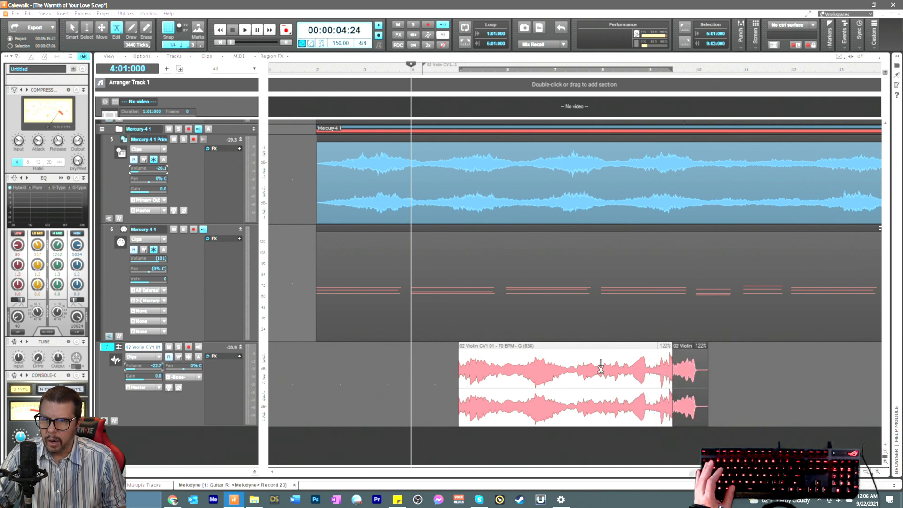
Step: Undo the violin clip's split, its moves and both stretches, until the clip is unstretched and starts at 4:02:000
{"action": "left_click", "coordinate": [29, 13]}
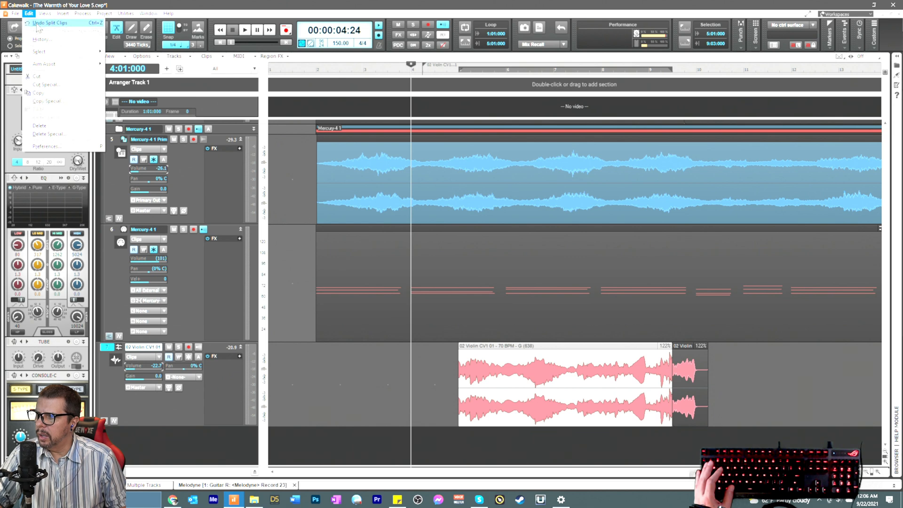
{"action": "left_click", "coordinate": [40, 22]}
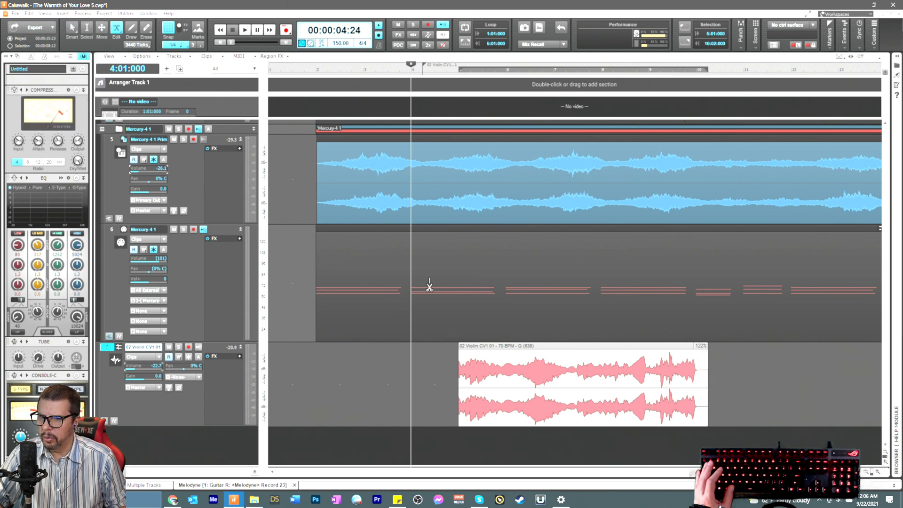
{"action": "left_click", "coordinate": [28, 13]}
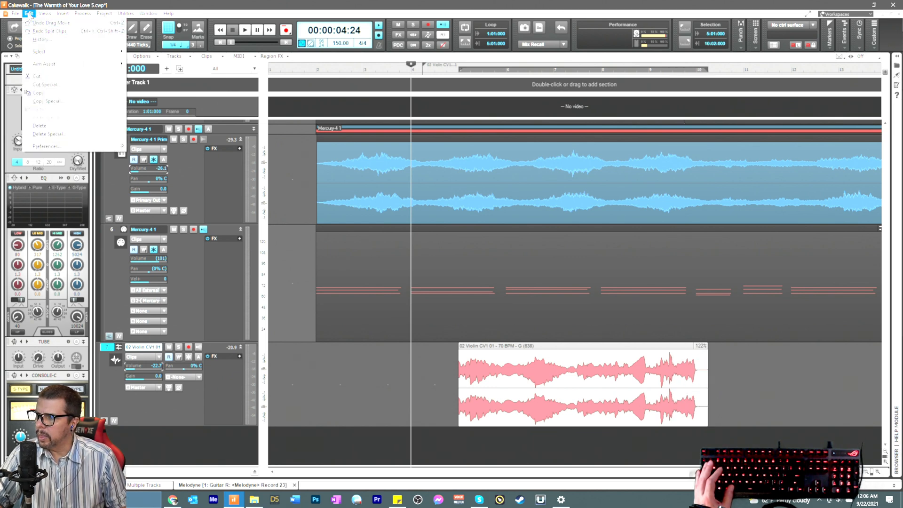
{"action": "left_click", "coordinate": [29, 14]}
{"action": "left_click", "coordinate": [16, 14]}
{"action": "mouse_move", "coordinate": [29, 14]}
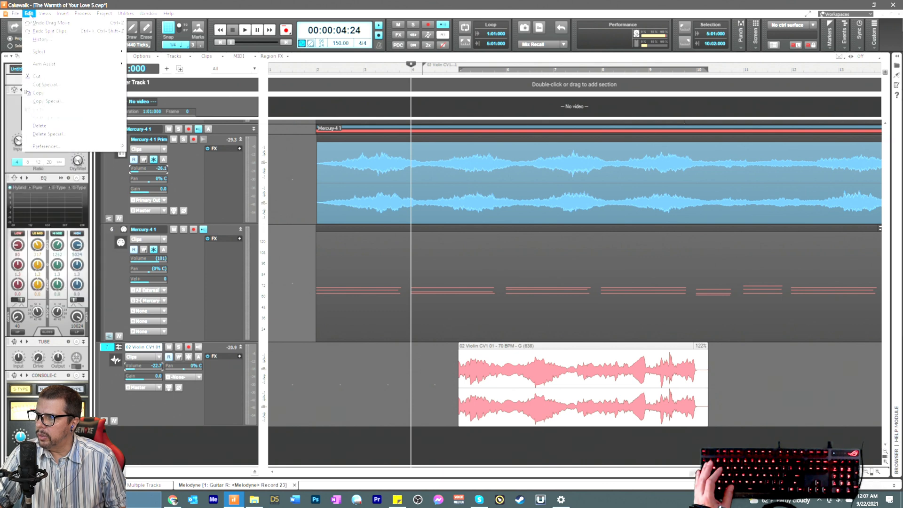
{"action": "left_click", "coordinate": [47, 24]}
{"action": "left_click", "coordinate": [29, 14]}
{"action": "left_click", "coordinate": [31, 23]}
{"action": "left_click", "coordinate": [29, 14]}
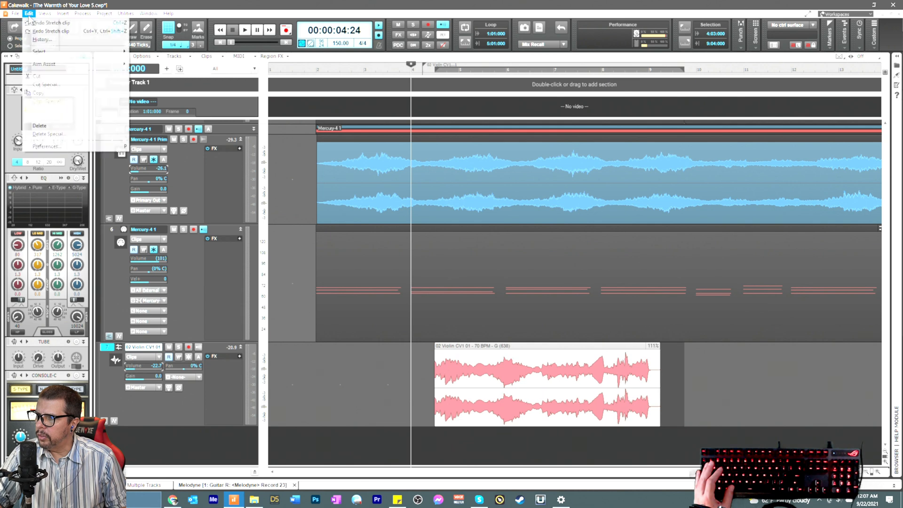
{"action": "left_click", "coordinate": [31, 22]}
{"action": "left_click", "coordinate": [29, 14]}
{"action": "left_click", "coordinate": [32, 23]}
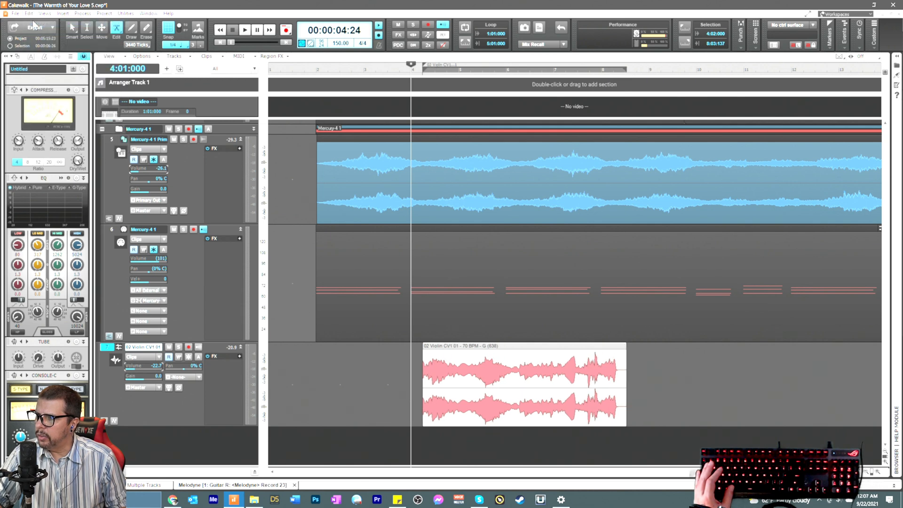
{"action": "left_click", "coordinate": [29, 13]}
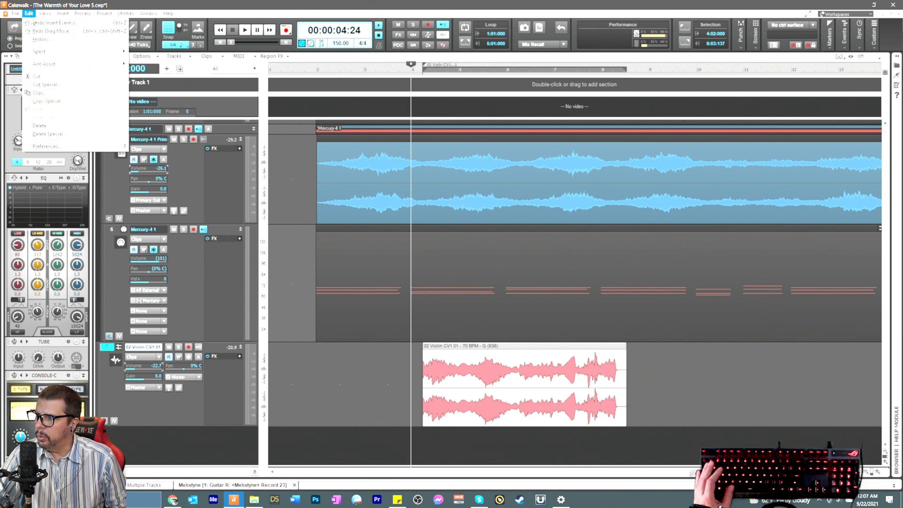
{"action": "left_click", "coordinate": [340, 373]}
Step: Extend the violin clip's end to 10:03:000 with the Smart tool, without stretching, and briefly play it from 4:01:000
{"action": "key", "text": "t"}
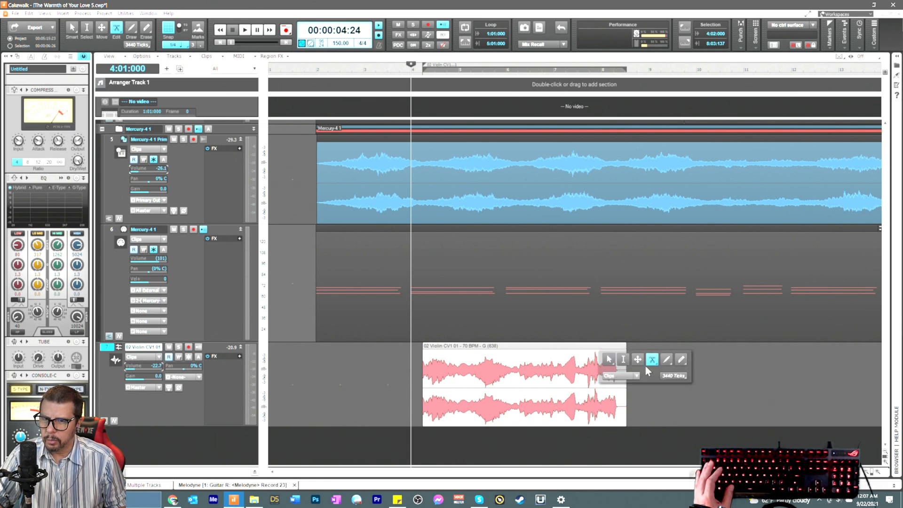
{"action": "left_click", "coordinate": [611, 362]}
{"action": "left_click_drag", "start_coordinate": [626, 375], "coordinate": [720, 376]}
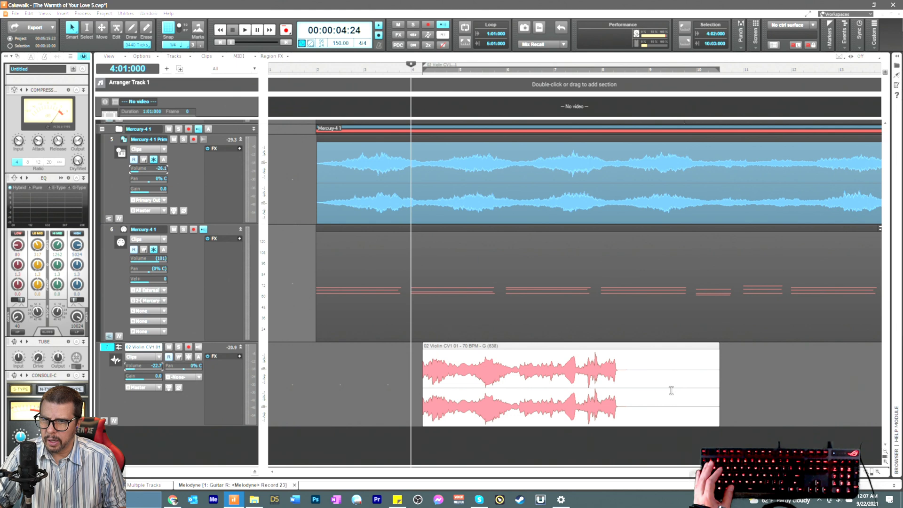
{"action": "key", "text": "space"}
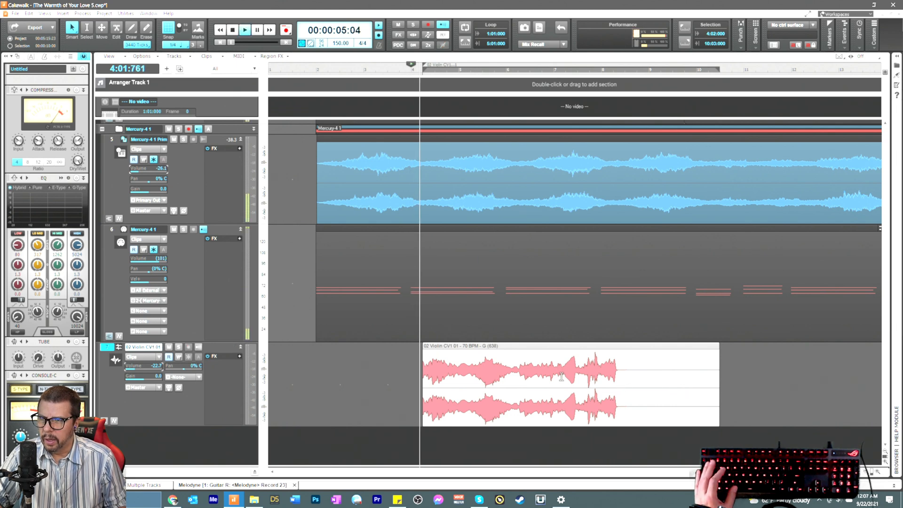
{"action": "key", "text": "space"}
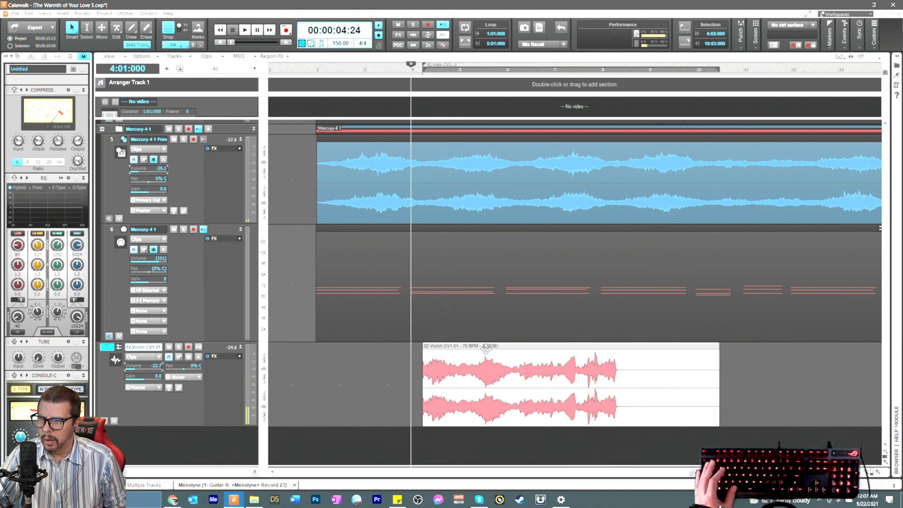
{"action": "left_click", "coordinate": [506, 383]}
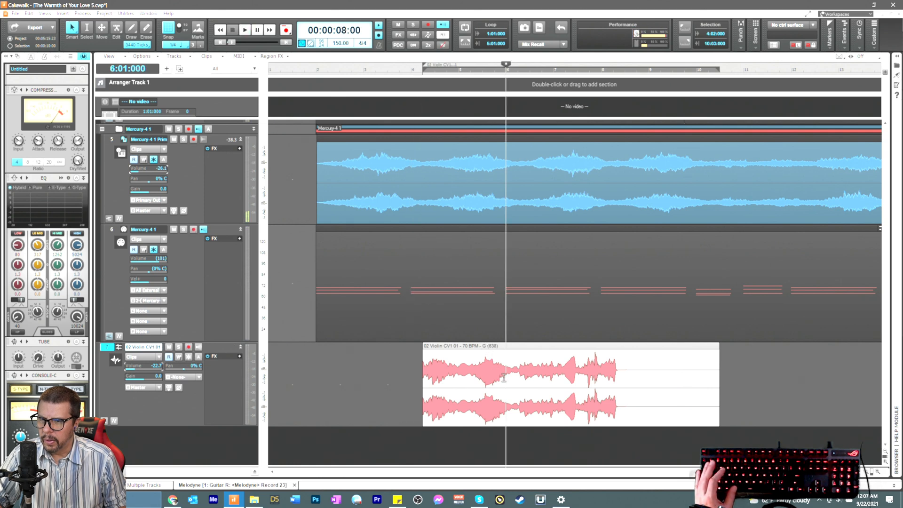
{"action": "right_click", "coordinate": [505, 382]}
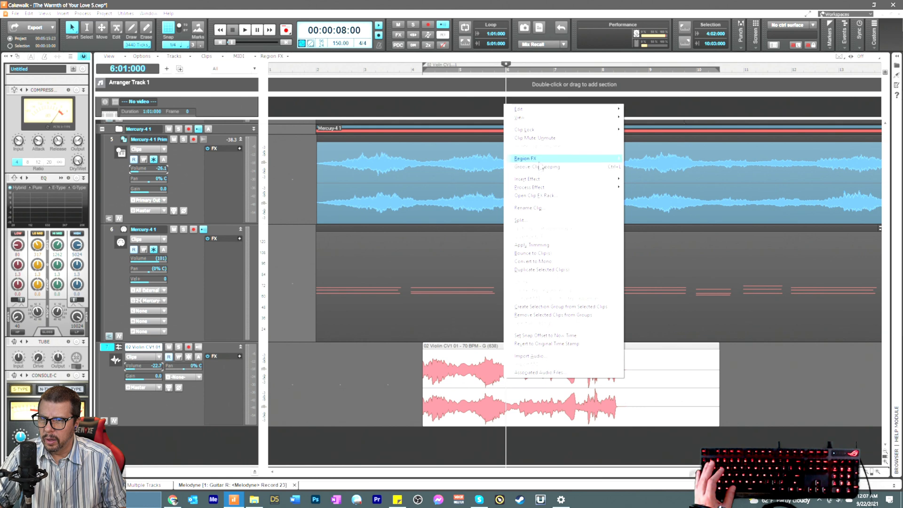
{"action": "mouse_move", "coordinate": [579, 159]}
{"action": "mouse_move", "coordinate": [659, 172]}
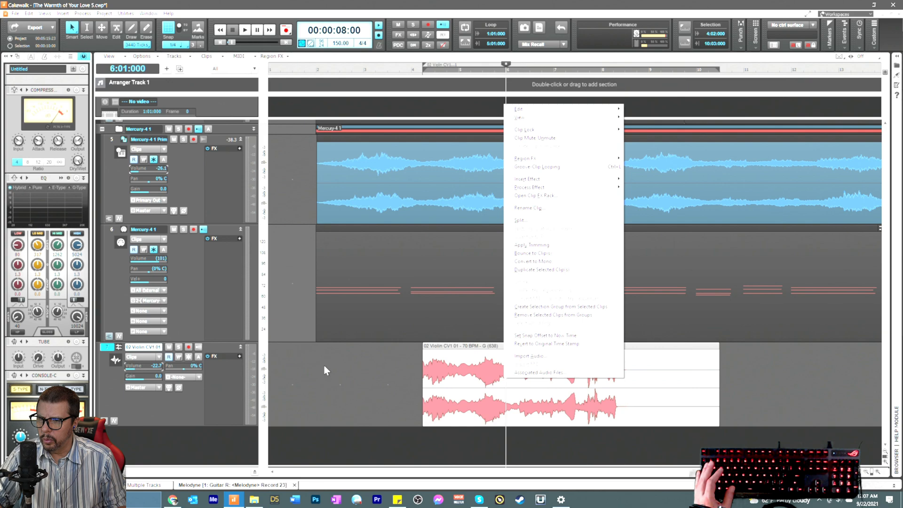
{"action": "left_click", "coordinate": [324, 362]}
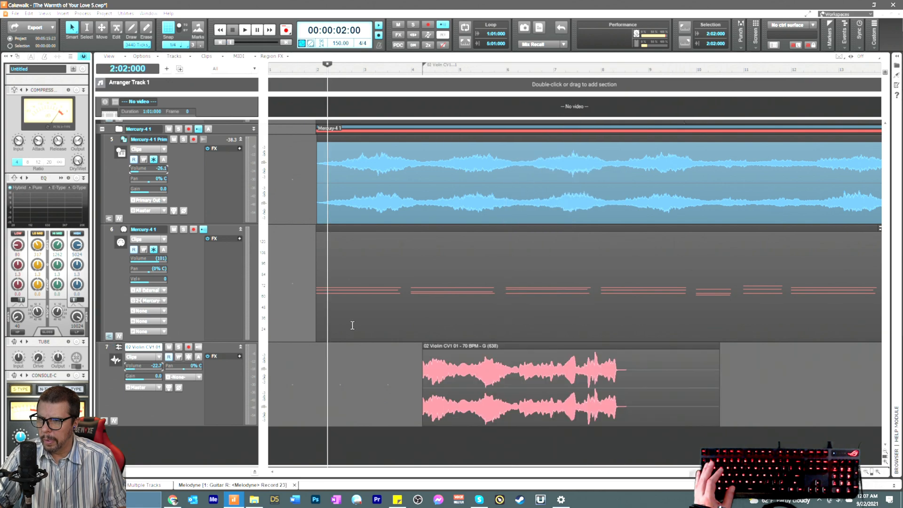
Step: Set Melodyne's default detection algorithm to Polyphonic Sustain, and collapse the Melodyne editor
{"action": "scroll", "coordinate": [401, 282], "scroll_direction": "up", "scroll_amount": 5}
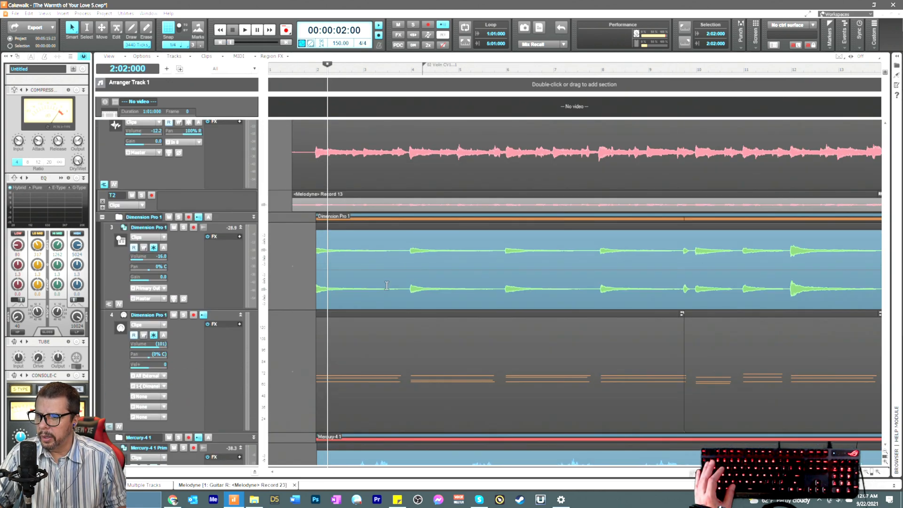
{"action": "scroll", "coordinate": [401, 283], "scroll_direction": "down", "scroll_amount": 2}
{"action": "left_click", "coordinate": [271, 487]}
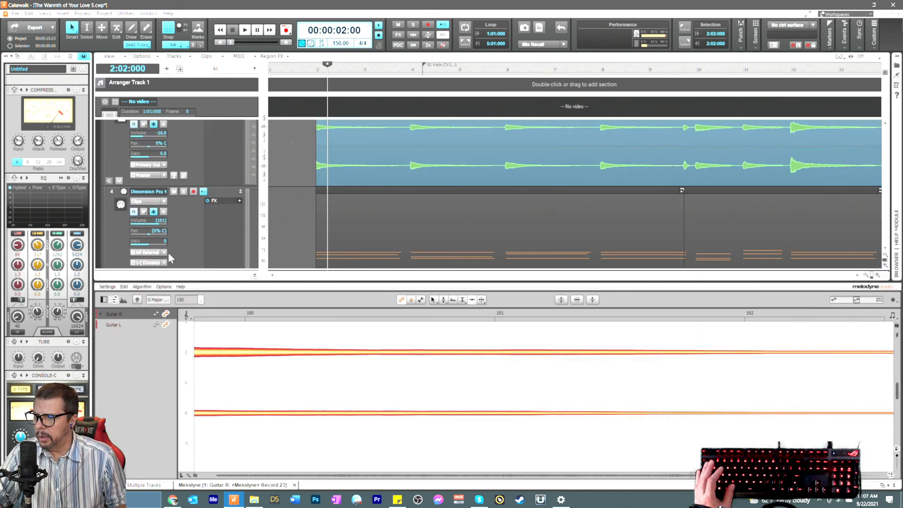
{"action": "left_click", "coordinate": [142, 287]}
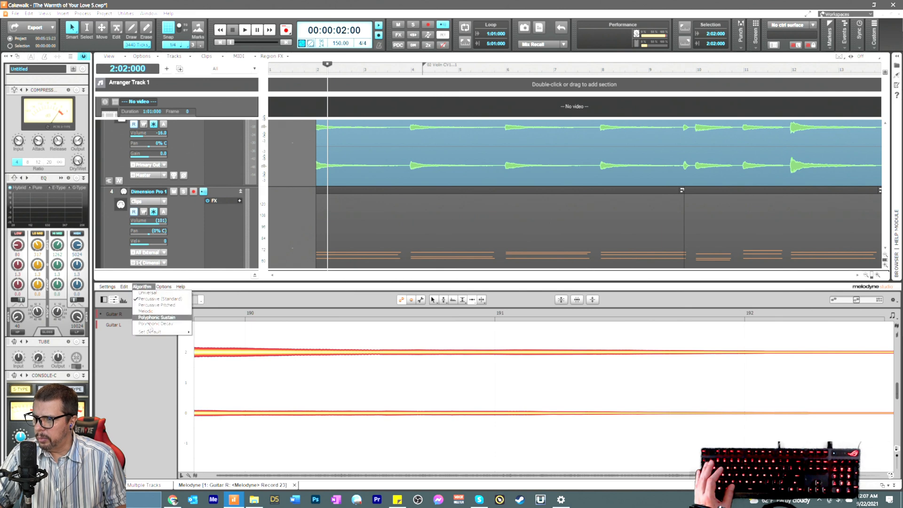
{"action": "mouse_move", "coordinate": [148, 333]}
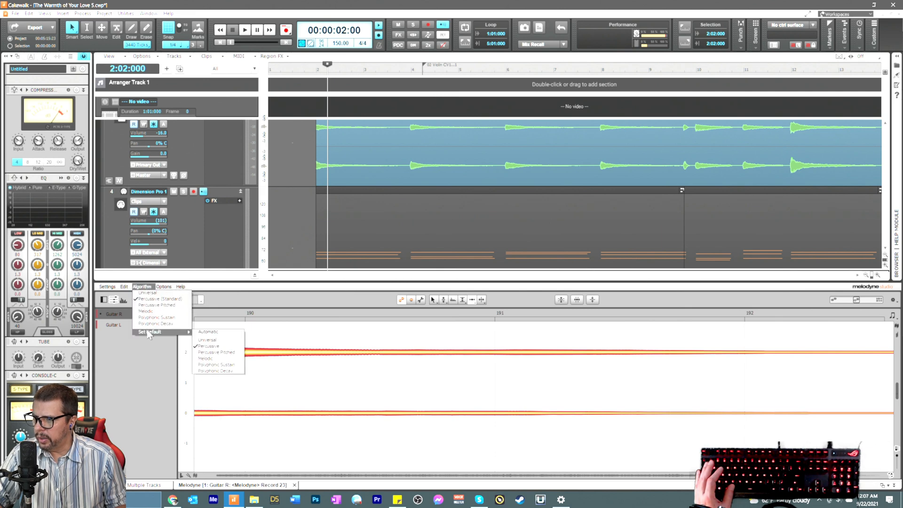
{"action": "left_click", "coordinate": [214, 364]}
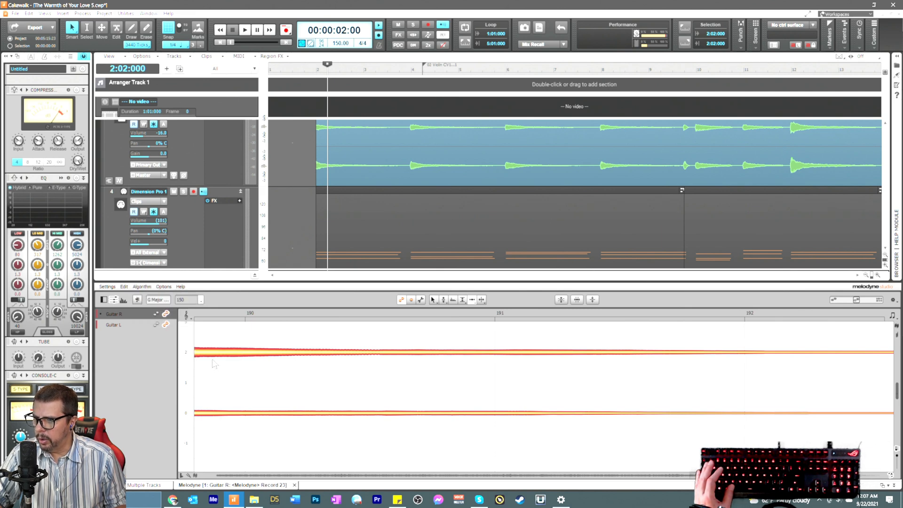
{"action": "left_click", "coordinate": [894, 487]}
Step: Create a Melodyne Region FX on the track 7 violin clip and enable its notes for editing in Melodyne
{"action": "scroll", "coordinate": [497, 359], "scroll_direction": "down", "scroll_amount": 5}
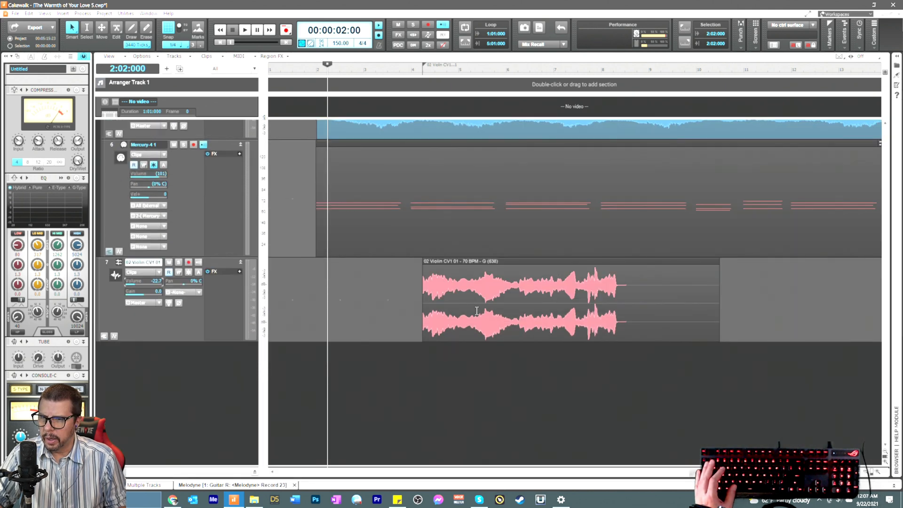
{"action": "right_click", "coordinate": [475, 308]}
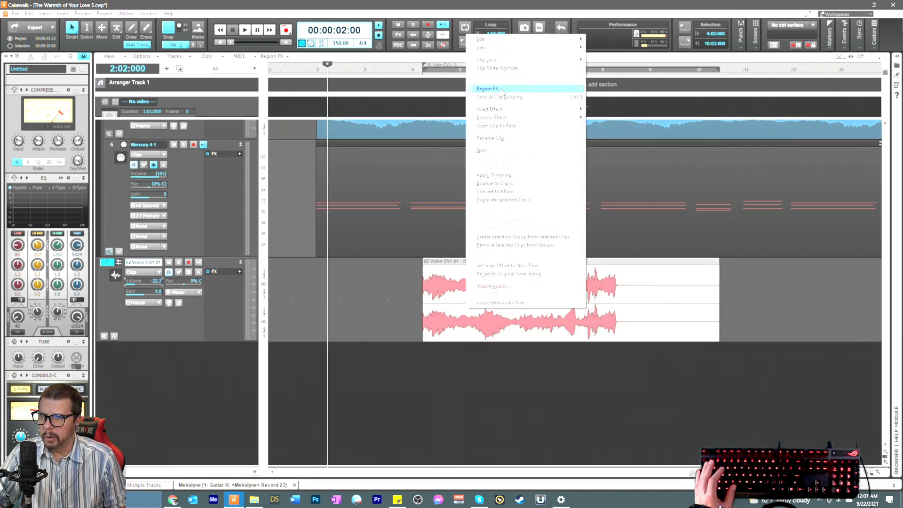
{"action": "mouse_move", "coordinate": [517, 88]}
{"action": "mouse_move", "coordinate": [595, 102]}
{"action": "left_click", "coordinate": [669, 101]}
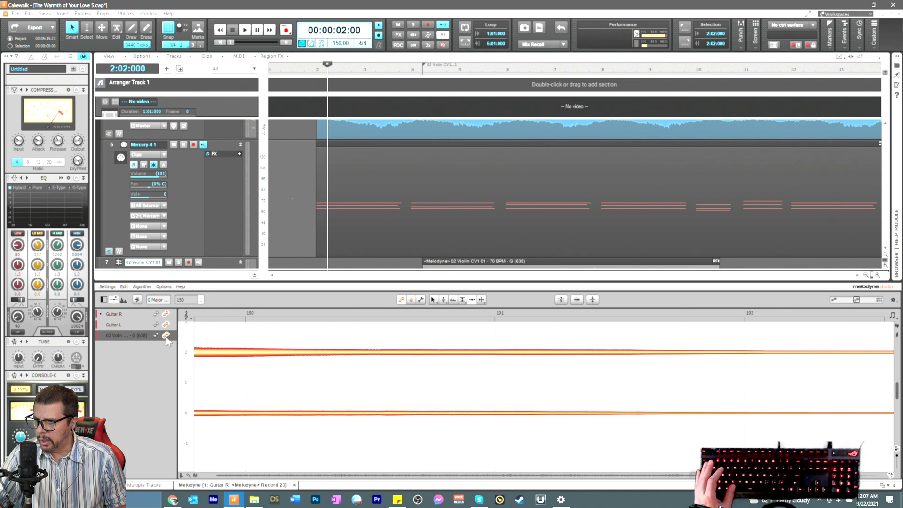
{"action": "left_click", "coordinate": [166, 336]}
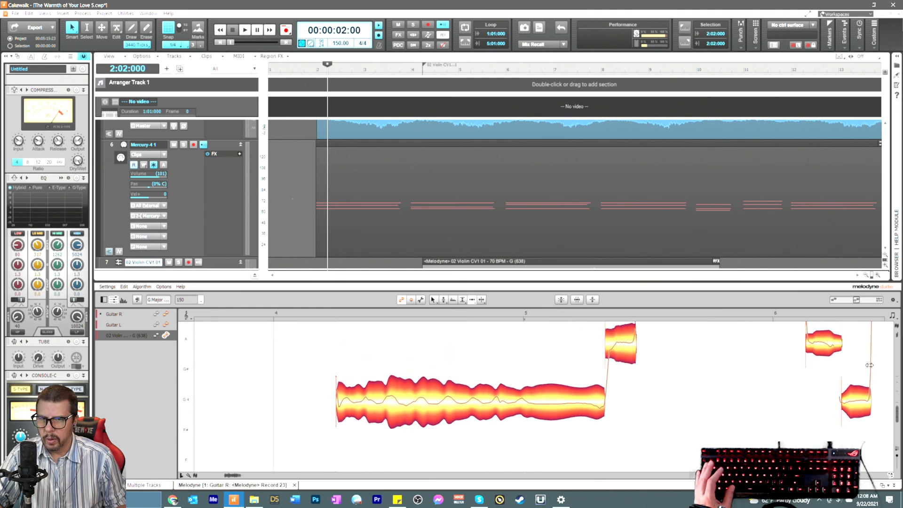
Step: Bring the whole violin phrase into view in Melodyne and audition it from 4:01:607
{"action": "left_click_drag", "start_coordinate": [897, 409], "coordinate": [896, 371]}
{"action": "key", "text": "space"}
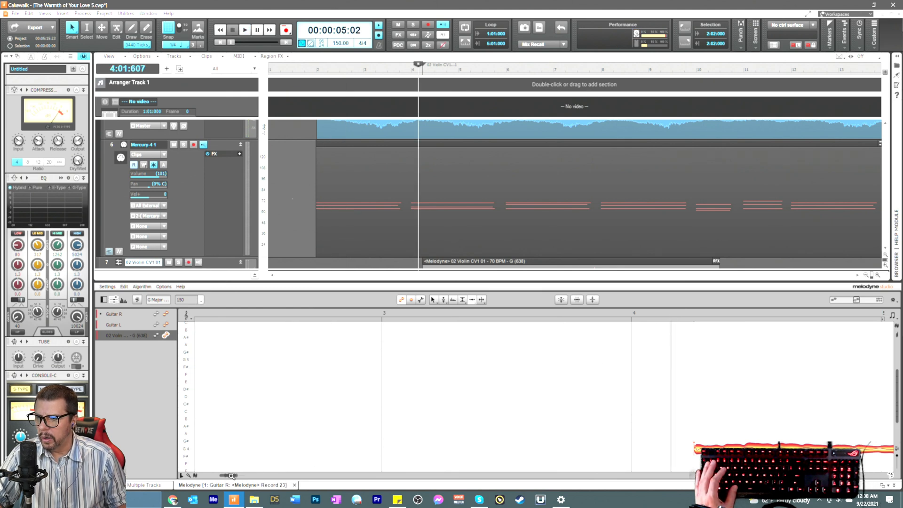
{"action": "left_click_drag", "start_coordinate": [231, 476], "coordinate": [234, 477]}
{"action": "key", "text": "space"}
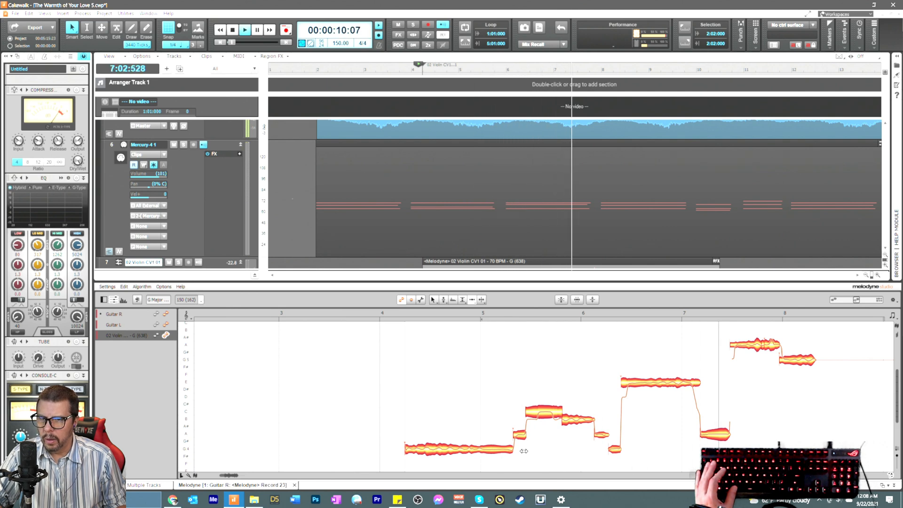
{"action": "key", "text": "space"}
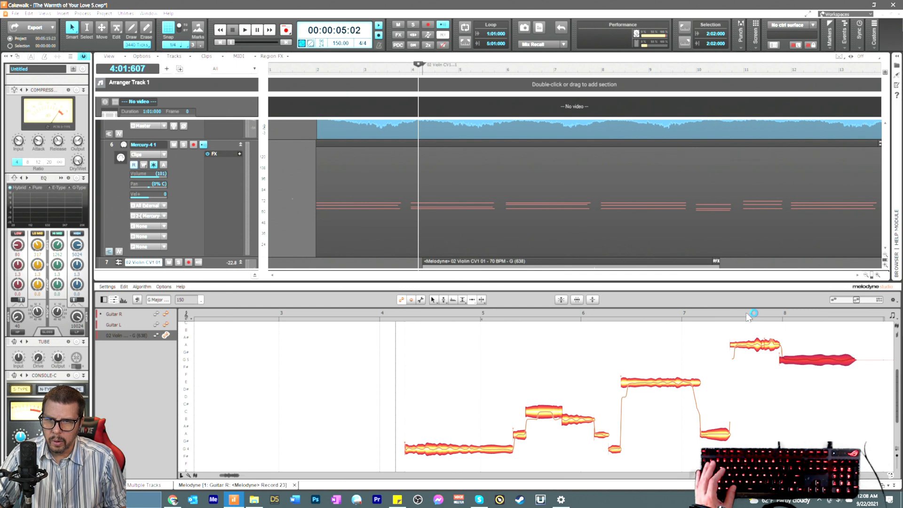
Step: Adjust the length of the violin phrase's last note to end shortly before the middle of measure 8, auditioning it repeatedly from 7:03:507
{"action": "key", "text": "space"}
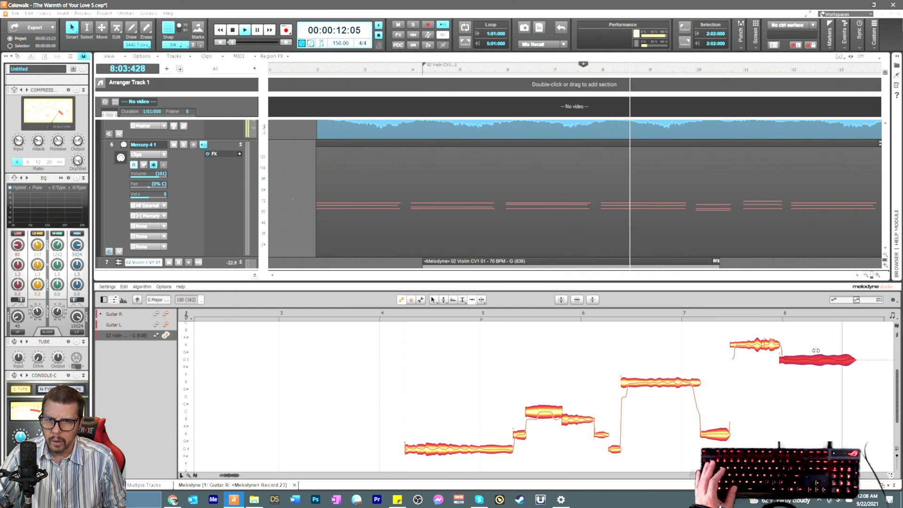
{"action": "key", "text": "space"}
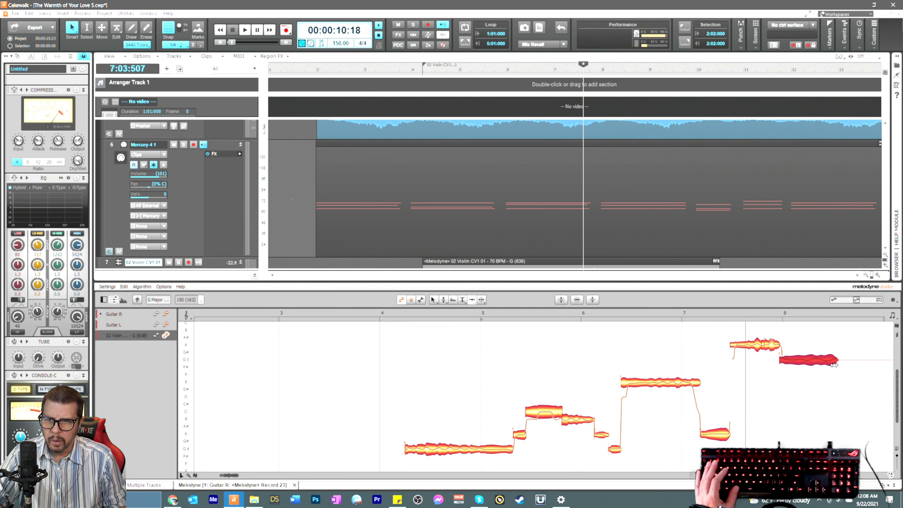
{"action": "key", "text": "space"}
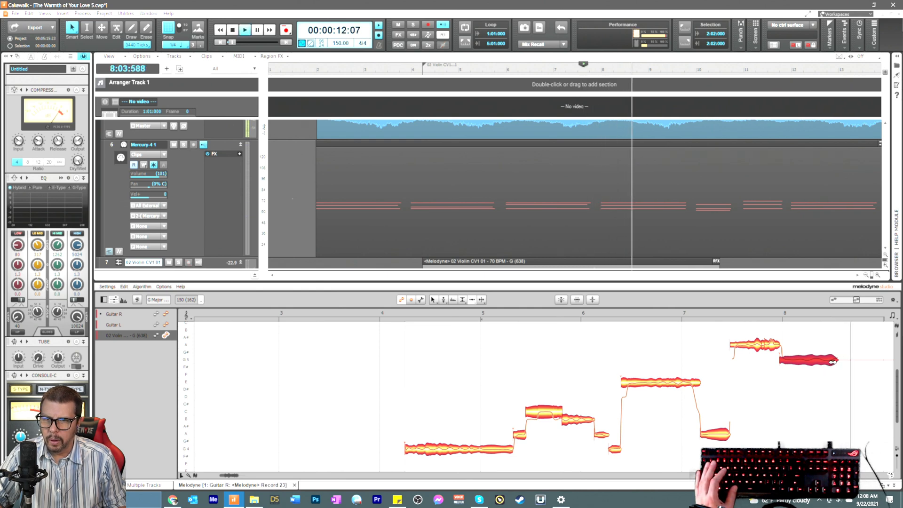
{"action": "key", "text": "space"}
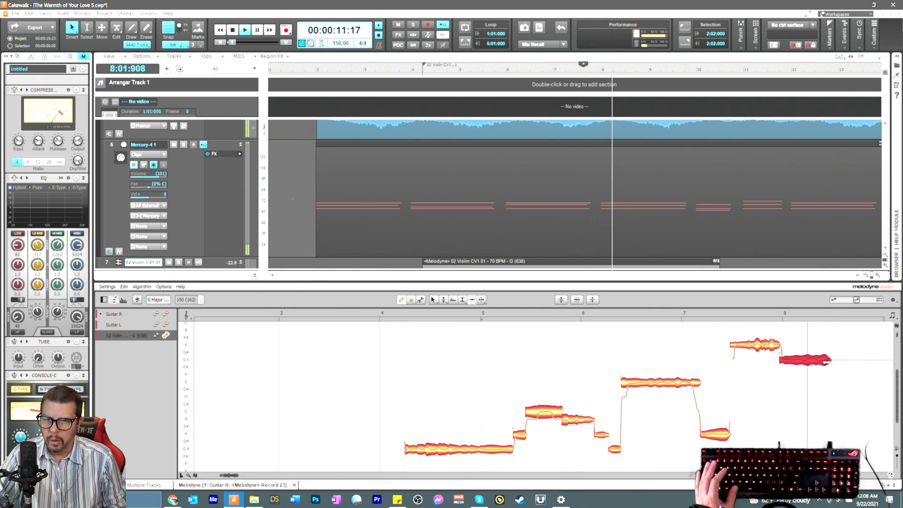
{"action": "key", "text": "space"}
{"action": "key", "text": "space"}
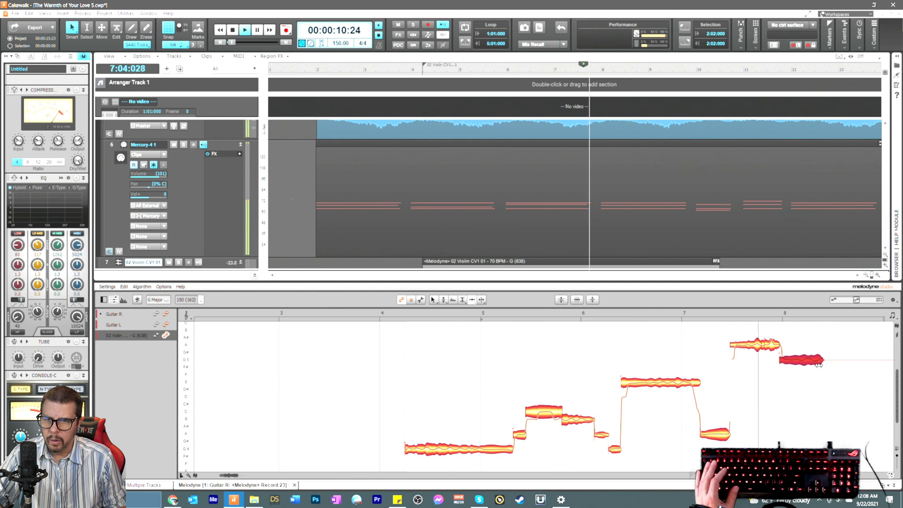
{"action": "key", "text": "space"}
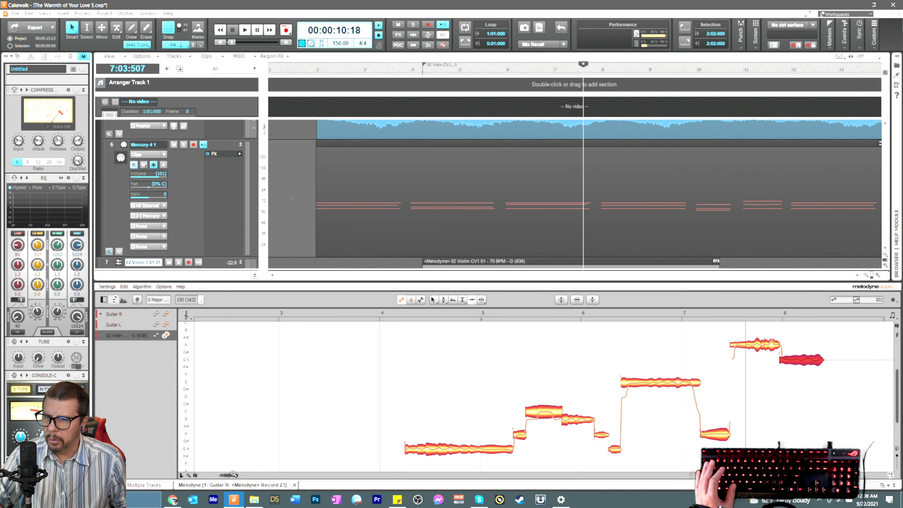
Step: Listen to the end of the violin phrase from 7:03:507 and select its long note between measures 6 and 7 in Melodyne
{"action": "left_click_drag", "start_coordinate": [233, 474], "coordinate": [244, 476]}
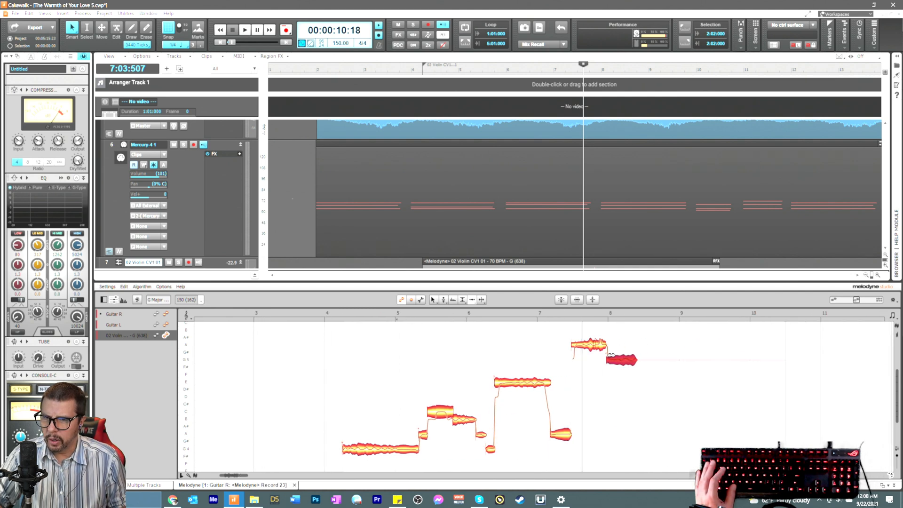
{"action": "key", "text": "space"}
{"action": "key", "text": "space"}
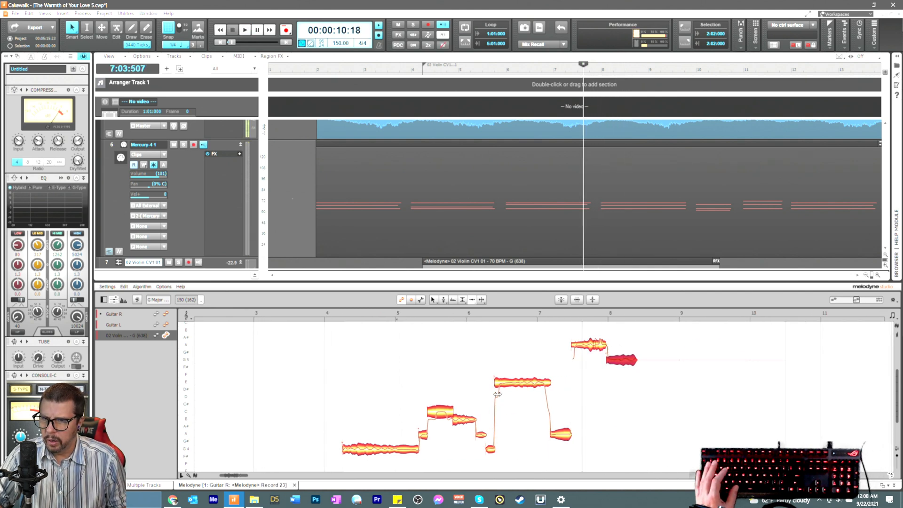
{"action": "left_click", "coordinate": [503, 385]}
{"action": "key", "text": "space"}
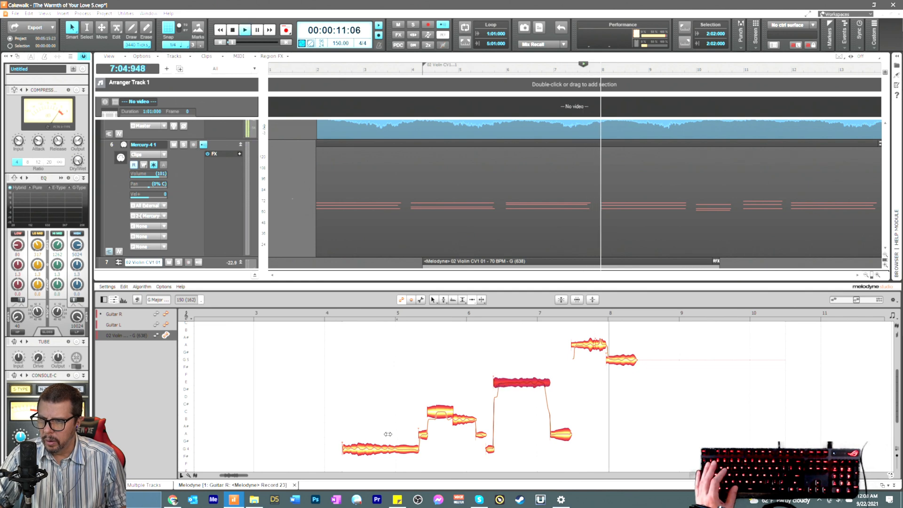
{"action": "key", "text": "space"}
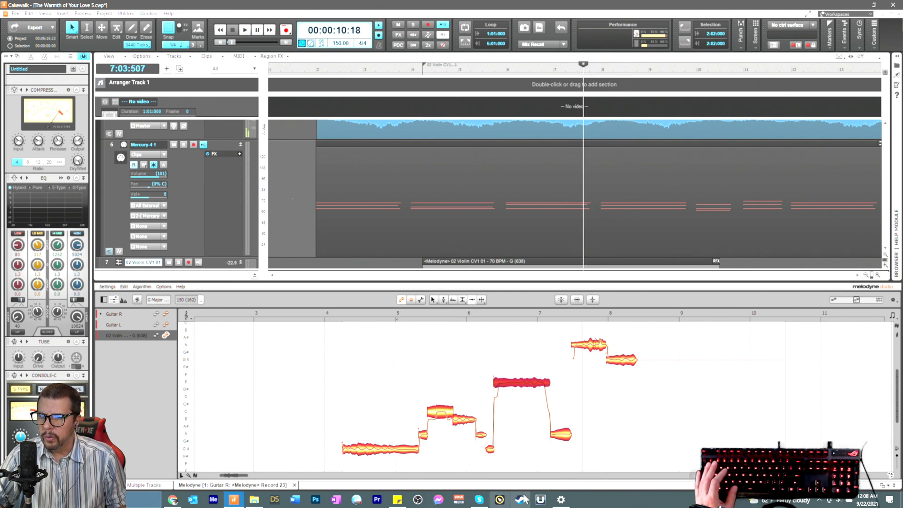
Step: Switch to File Explorer and audition violin loops 04, 05 and 11 in the 01 Country Violin 70 BPM folder
{"action": "left_click", "coordinate": [254, 499]}
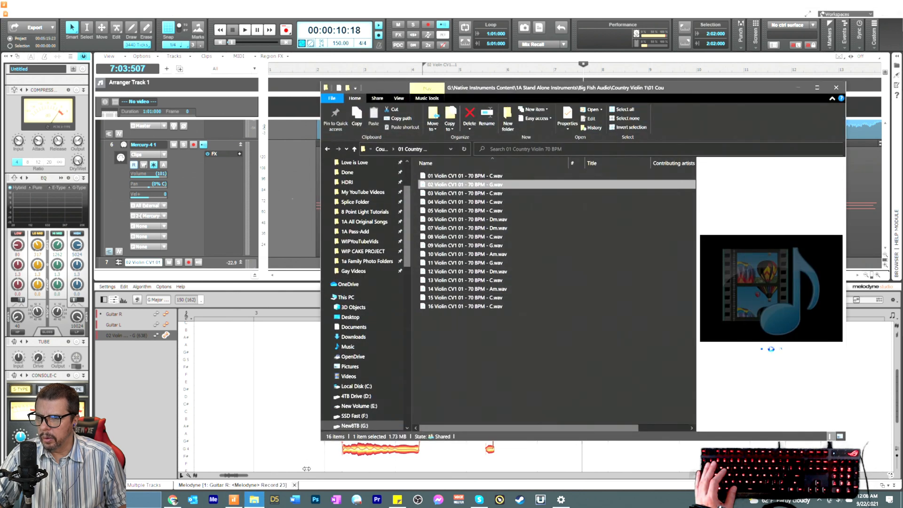
{"action": "left_click", "coordinate": [451, 203]}
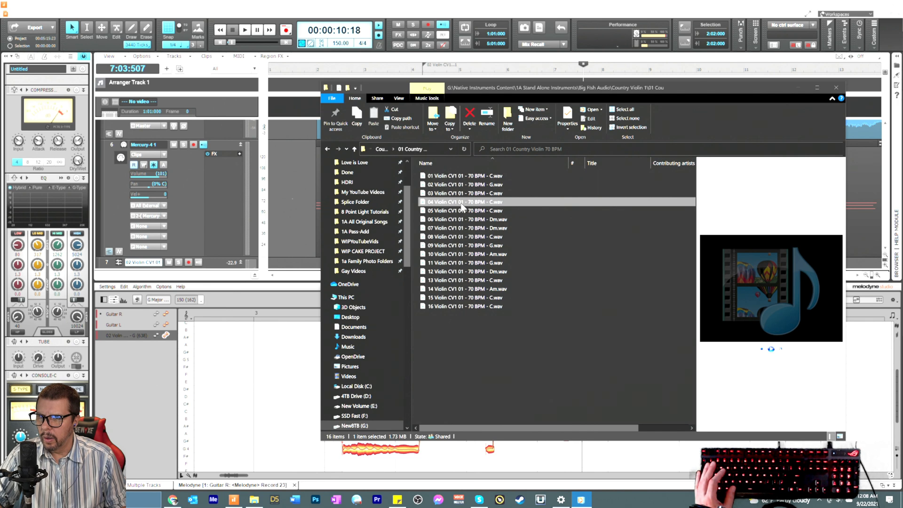
{"action": "left_click", "coordinate": [460, 212]}
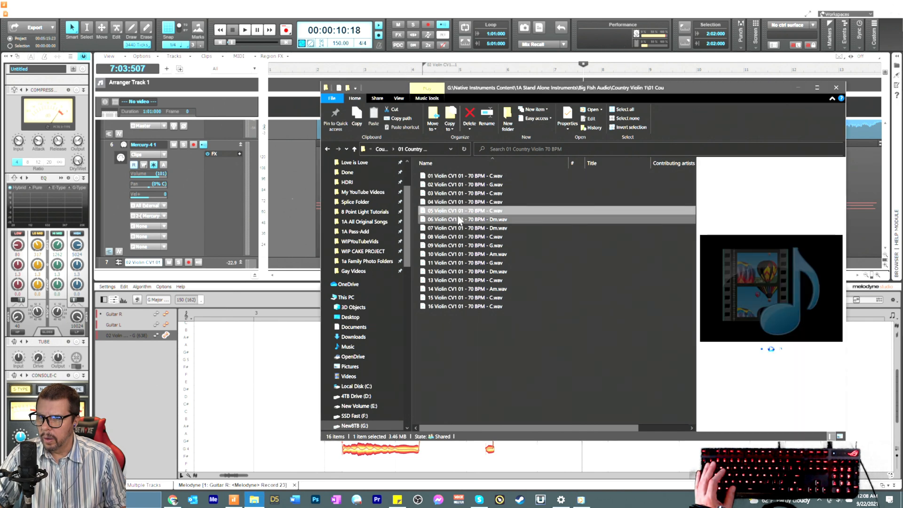
{"action": "left_click", "coordinate": [458, 263]}
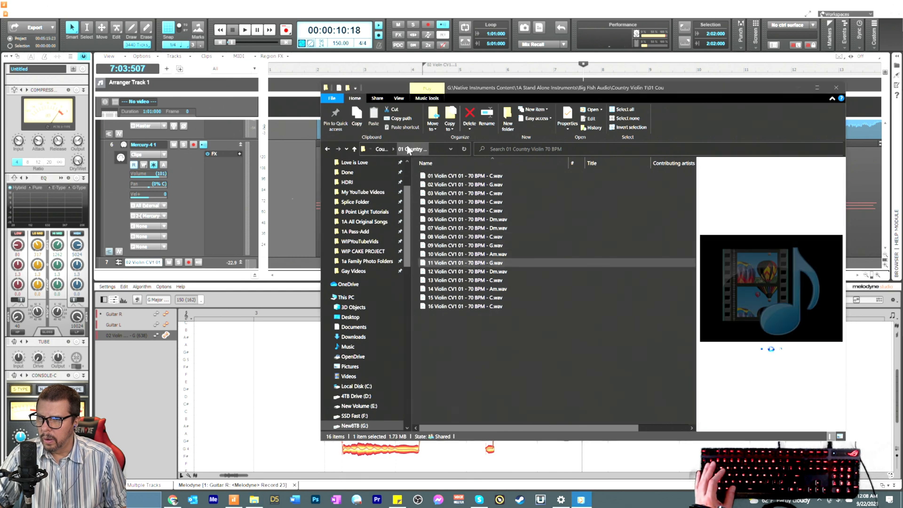
Step: Open the 02 Country Violin 70 BPM folder and audition the G-key loops 04 and 06
{"action": "left_click", "coordinate": [356, 150]}
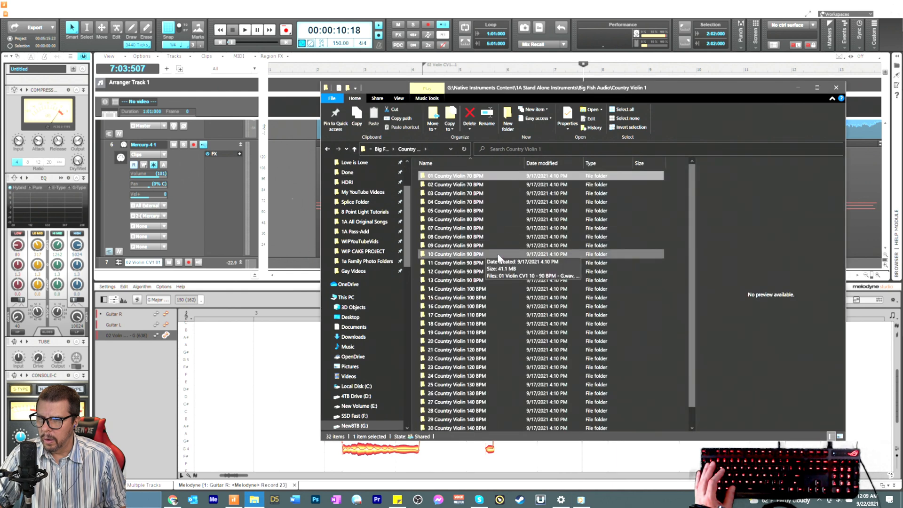
{"action": "left_click", "coordinate": [455, 185]}
{"action": "double_click", "coordinate": [455, 185]}
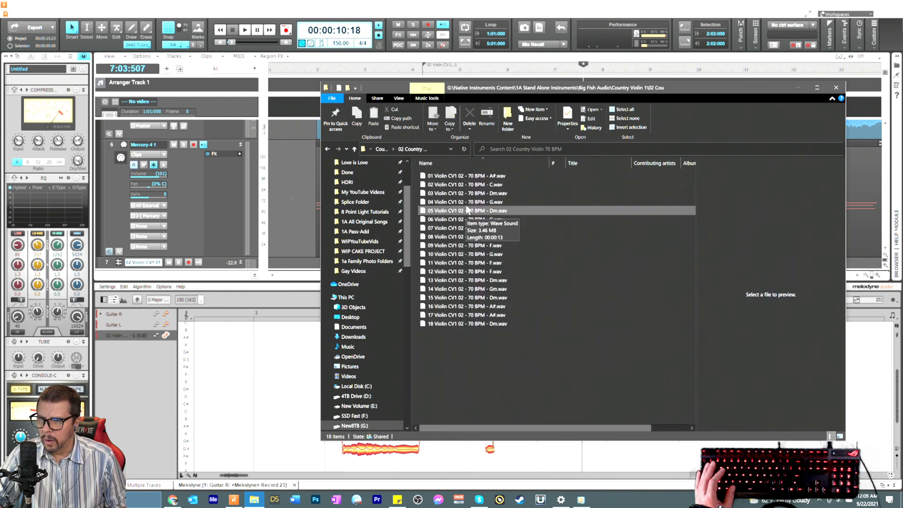
{"action": "left_click", "coordinate": [466, 203]}
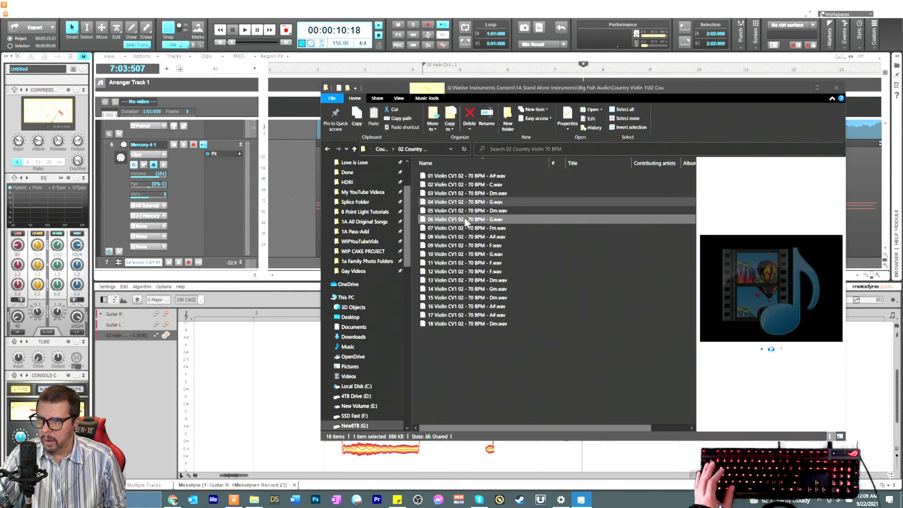
{"action": "left_click", "coordinate": [467, 220]}
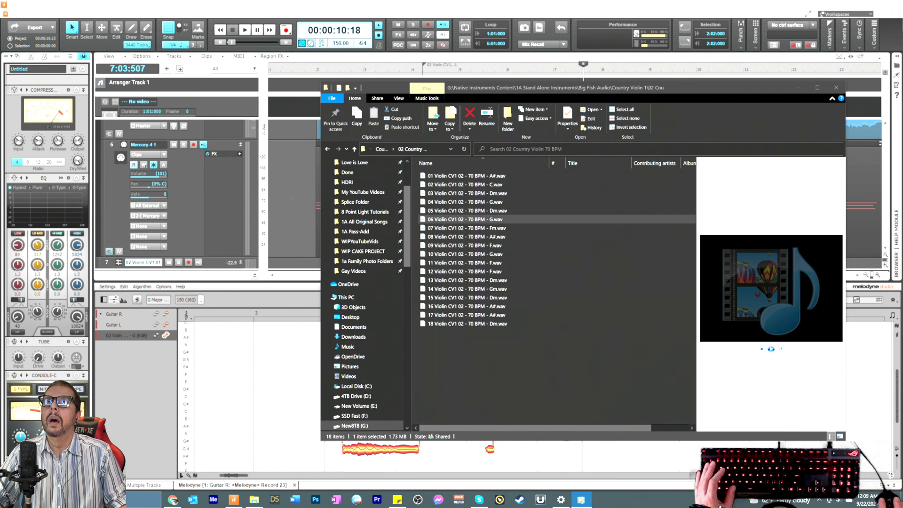
Step: Move the File Explorer window aside, switch back to Cakewalk and collapse the Melodyne editor to reveal the violin track
{"action": "left_click_drag", "start_coordinate": [462, 92], "coordinate": [712, 87]}
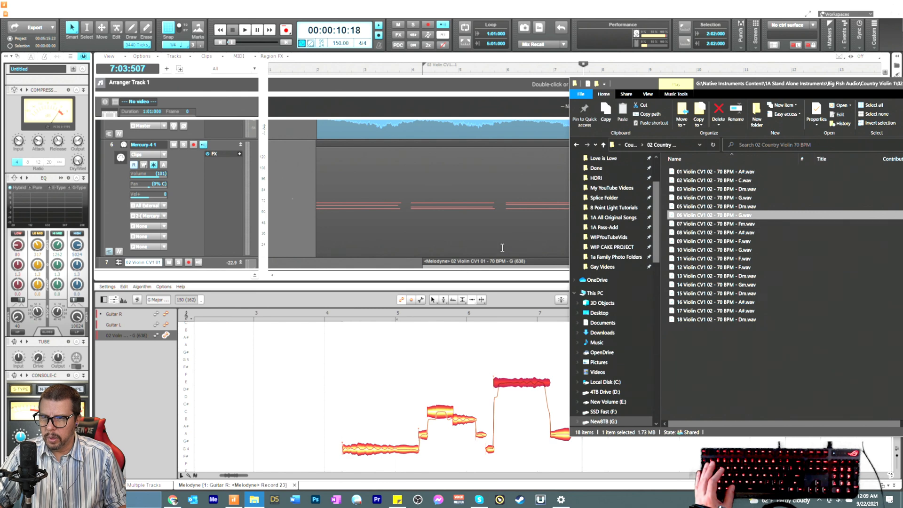
{"action": "left_click", "coordinate": [297, 294]}
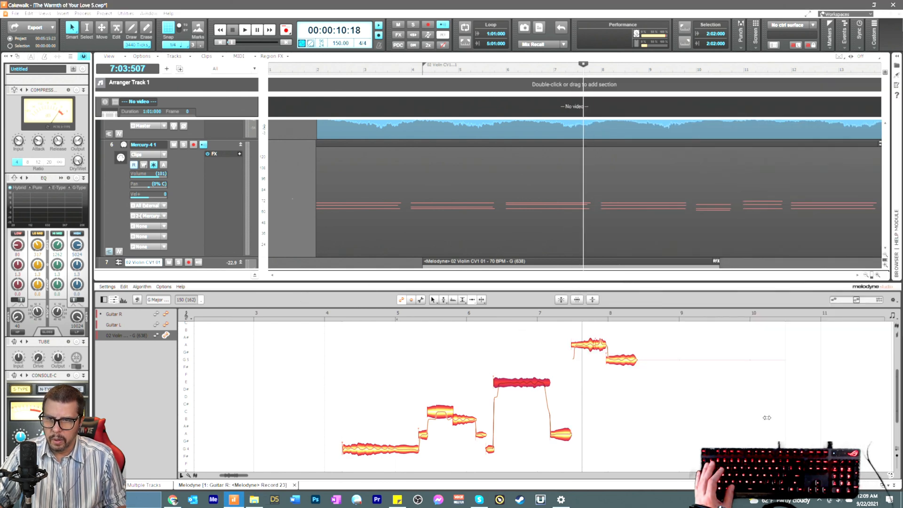
{"action": "left_click", "coordinate": [895, 487]}
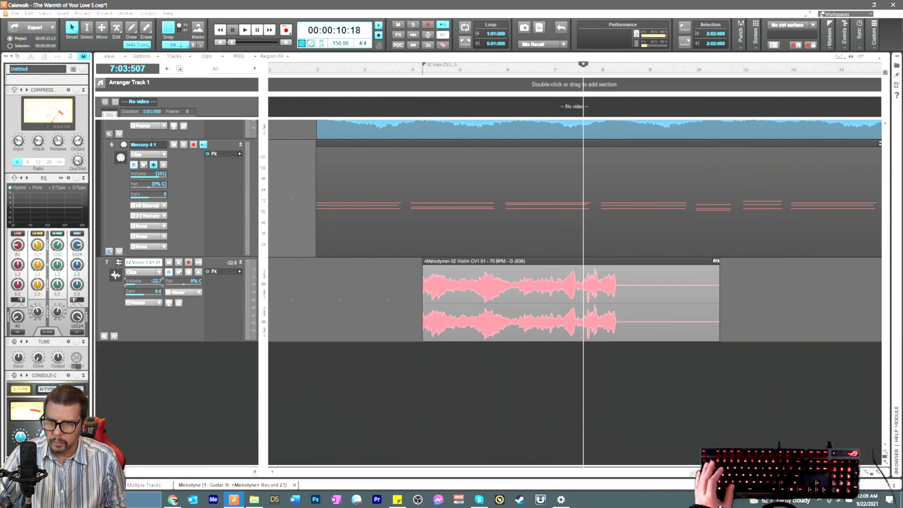
Step: Play the song past the violin phrase and set the playback start to 7:04:000
{"action": "key", "text": "space"}
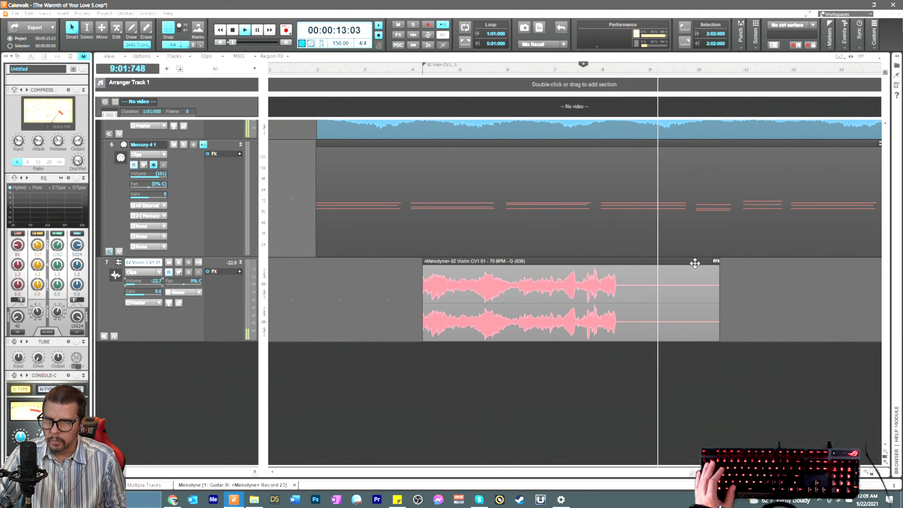
{"action": "key", "text": "space"}
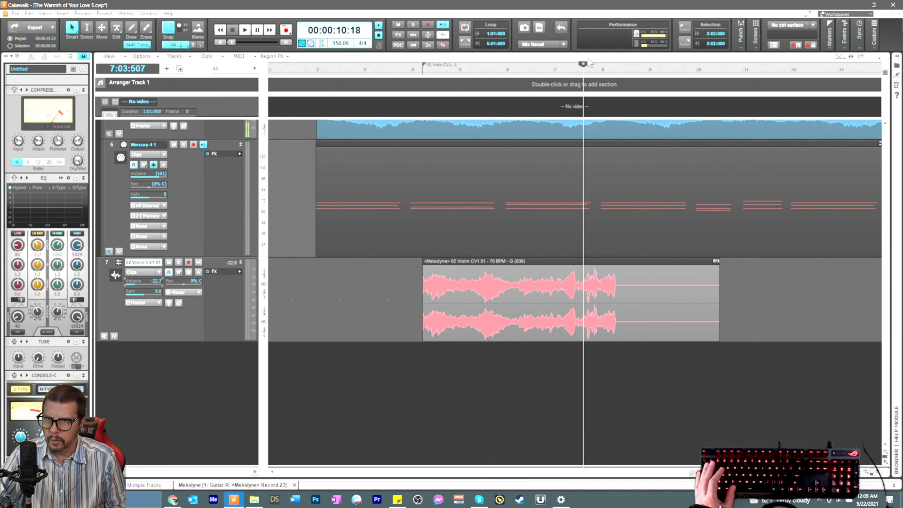
{"action": "left_click", "coordinate": [586, 76]}
{"action": "key", "text": "space"}
{"action": "key", "text": "space"}
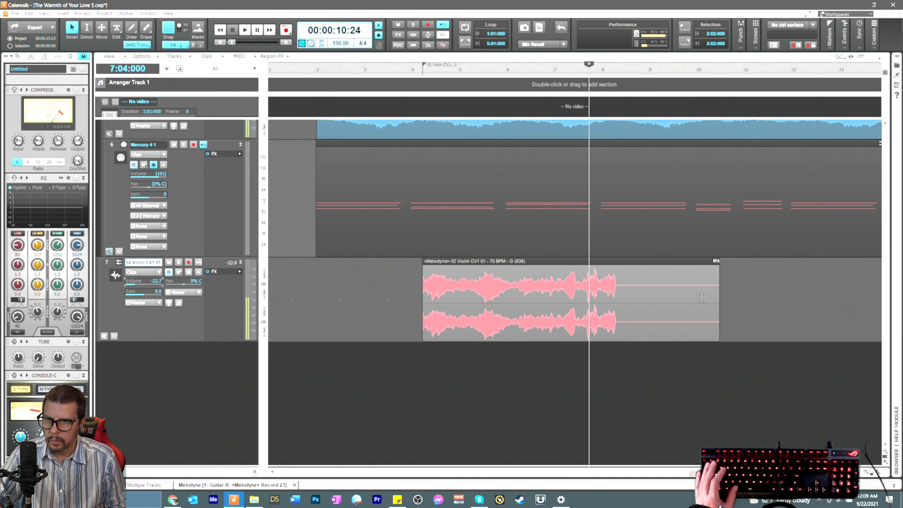
Step: Trim the silent tail of the first violin clip back to about 8:03 and check the ending by playback
{"action": "left_click_drag", "start_coordinate": [717, 295], "coordinate": [624, 303]}
{"action": "key", "text": "space"}
{"action": "key", "text": "space"}
{"action": "key", "text": "space"}
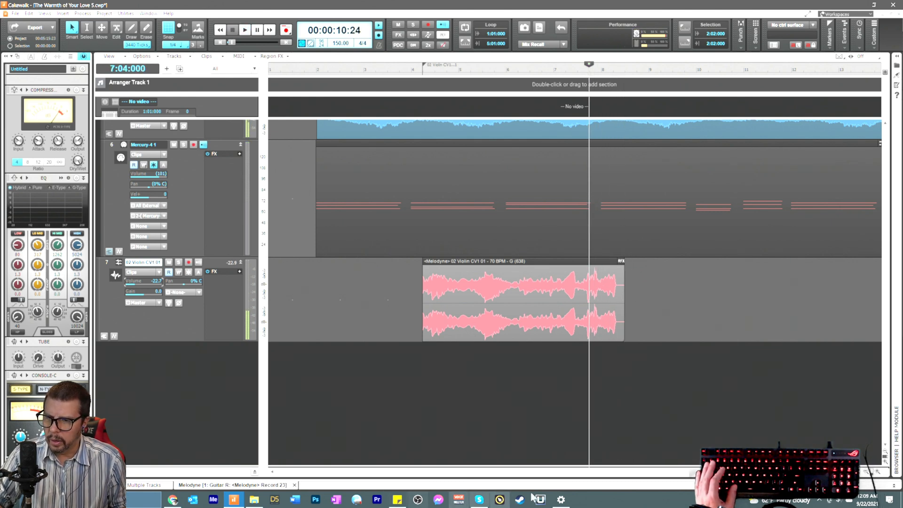
Step: Import 06 Violin CV1 02 - 70 BPM - G.wav from File Explorer onto the violin track at measure 10
{"action": "left_click", "coordinate": [254, 500]}
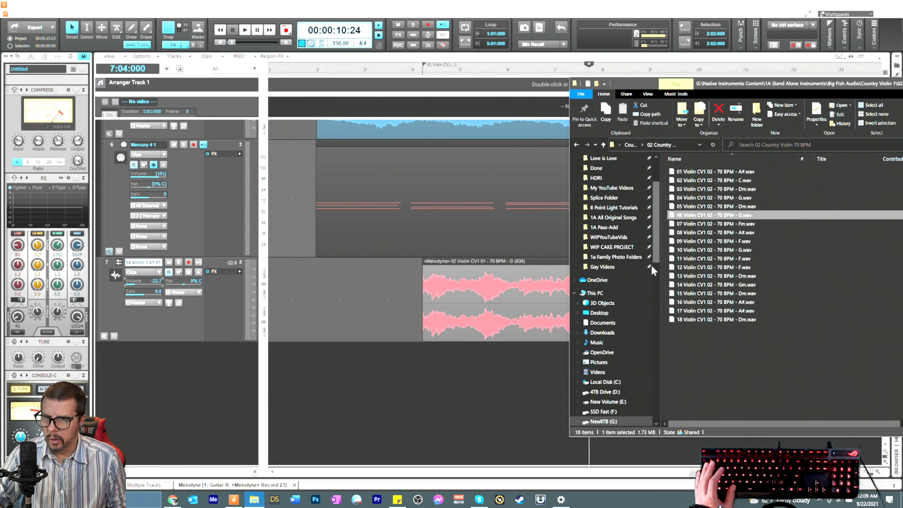
{"action": "left_click_drag", "start_coordinate": [727, 85], "coordinate": [145, 107]}
{"action": "left_click_drag", "start_coordinate": [113, 237], "coordinate": [605, 286]}
{"action": "left_click_drag", "start_coordinate": [700, 302], "coordinate": [700, 303]}
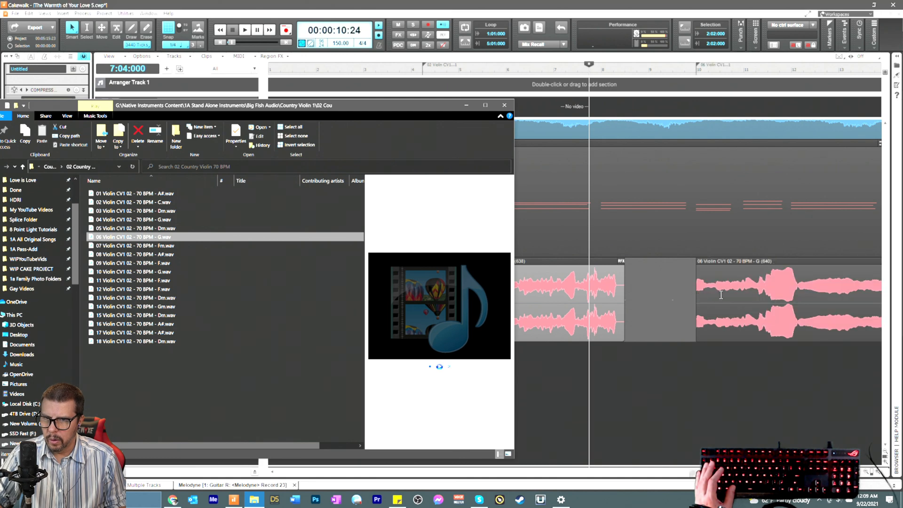
Step: Move the second violin clip earlier to start at 8:04:000 and play the song from 10:04:000
{"action": "left_click_drag", "start_coordinate": [742, 261], "coordinate": [683, 267]}
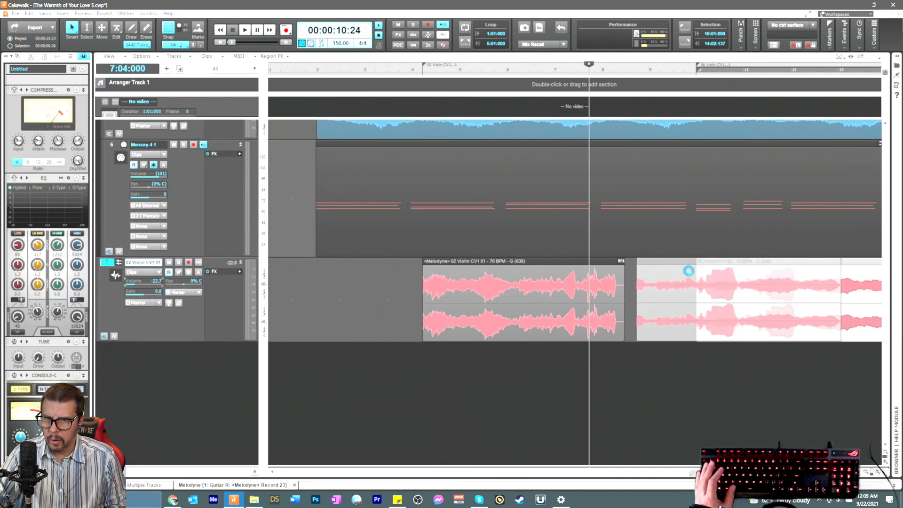
{"action": "left_click", "coordinate": [730, 70]}
{"action": "key", "text": "space"}
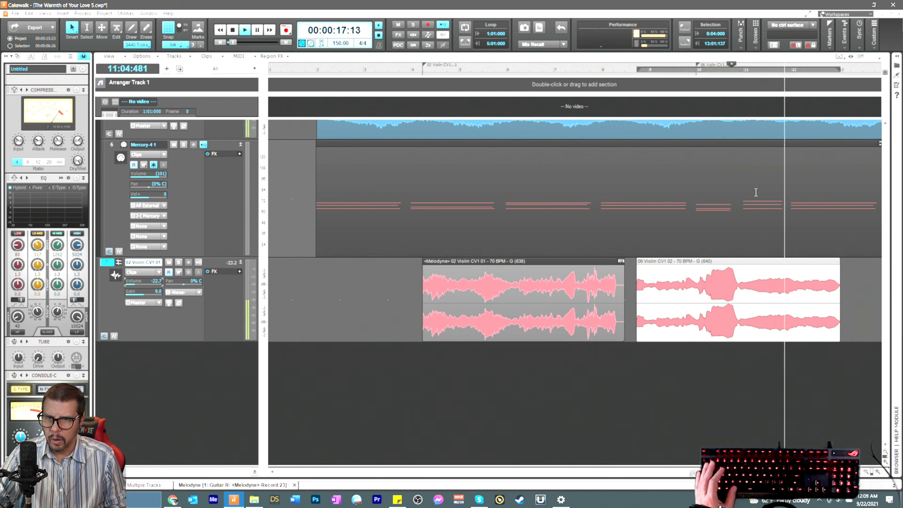
{"action": "key", "text": "space"}
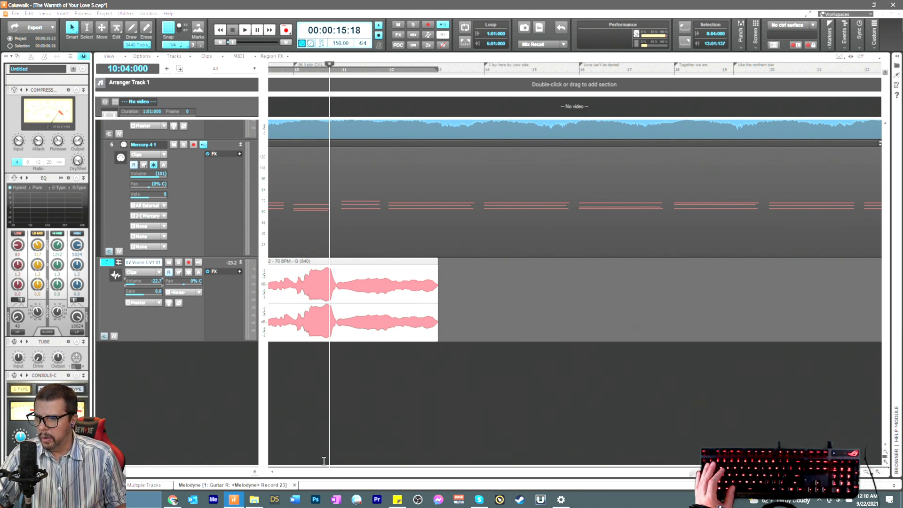
Step: Move the second violin clip to 8:03:000, directly against the first clip, and play the transition from 8:01:000
{"action": "left_click_drag", "start_coordinate": [303, 472], "coordinate": [289, 471]}
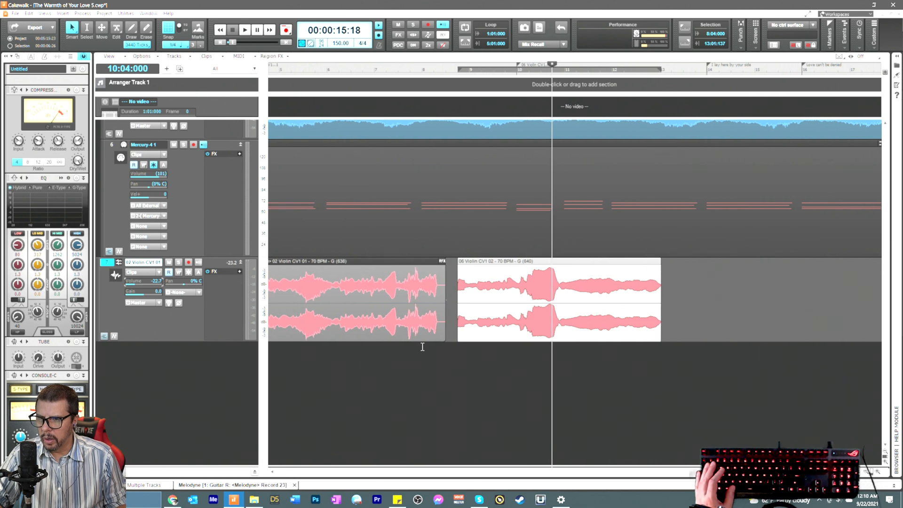
{"action": "left_click_drag", "start_coordinate": [485, 264], "coordinate": [477, 266]}
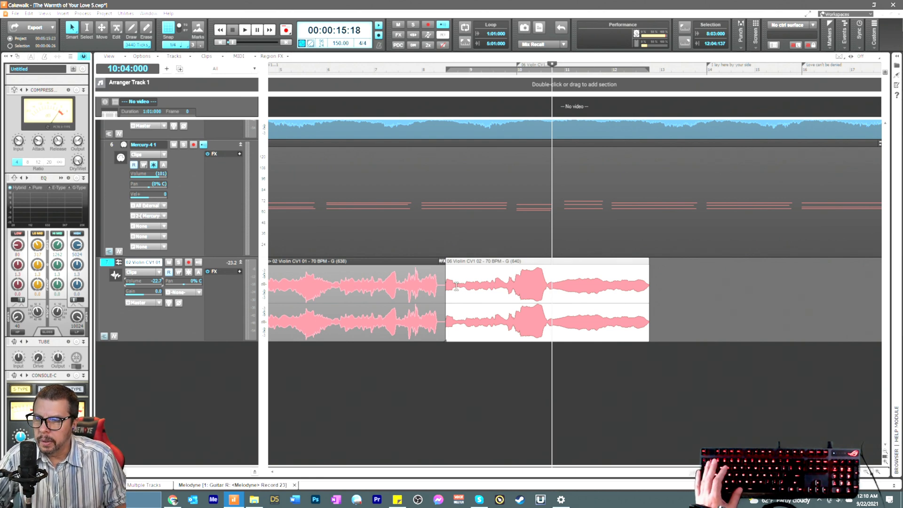
{"action": "left_click", "coordinate": [422, 80]}
{"action": "key", "text": "space"}
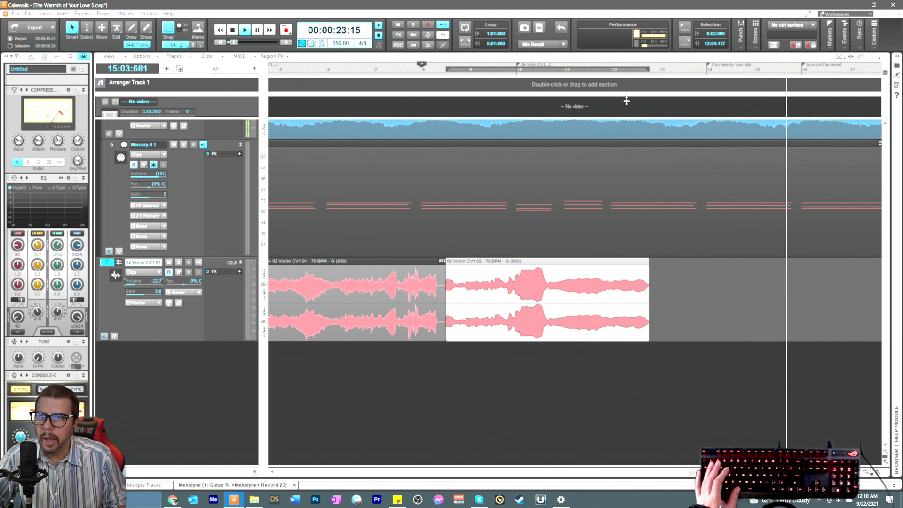
{"action": "key", "text": "space"}
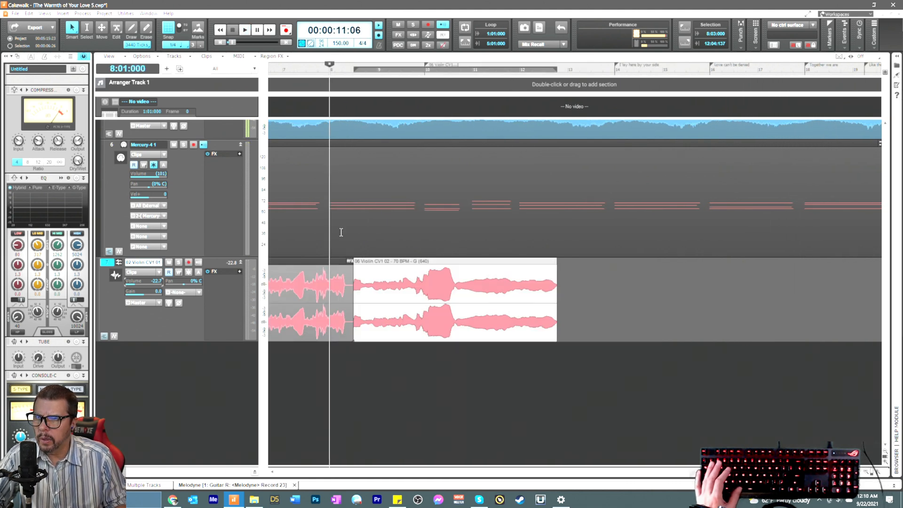
Step: Replay the passage from 8:01:000 to check how the second violin clip fits the backing
{"action": "key", "text": "space"}
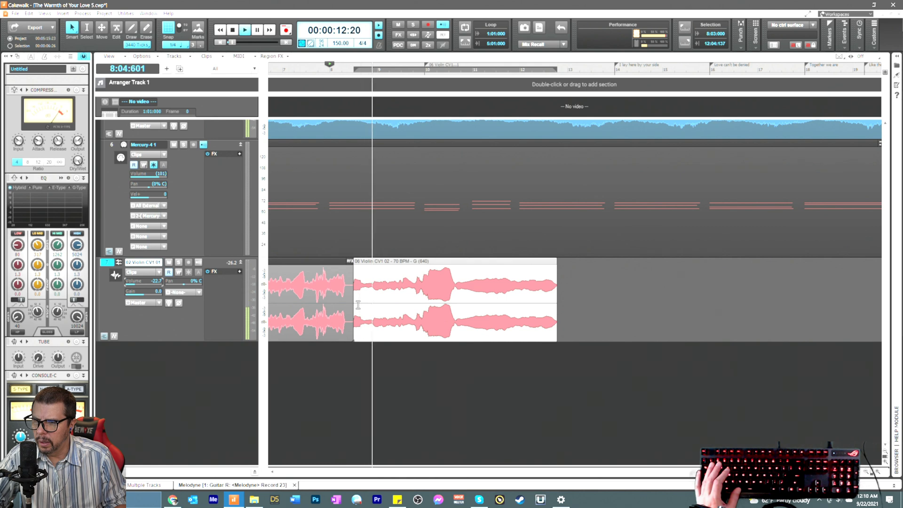
{"action": "key", "text": "space"}
{"action": "key", "text": "space"}
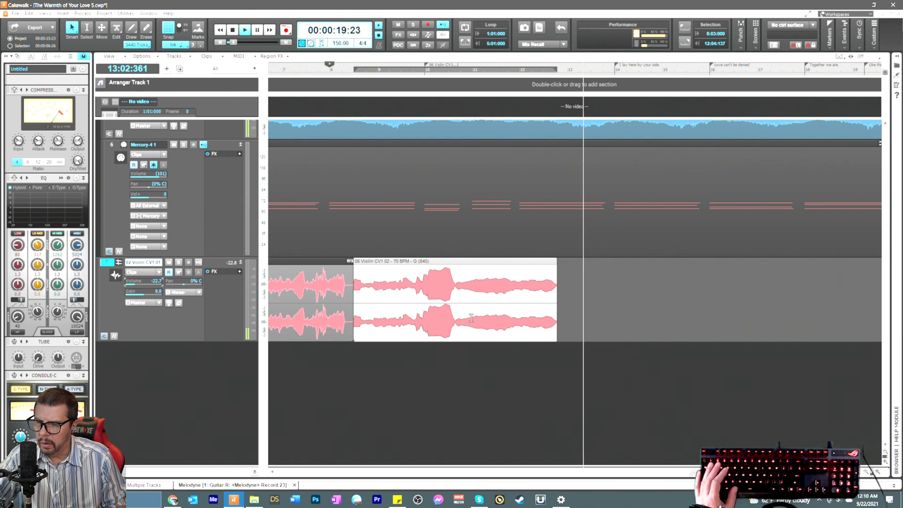
{"action": "key", "text": "space"}
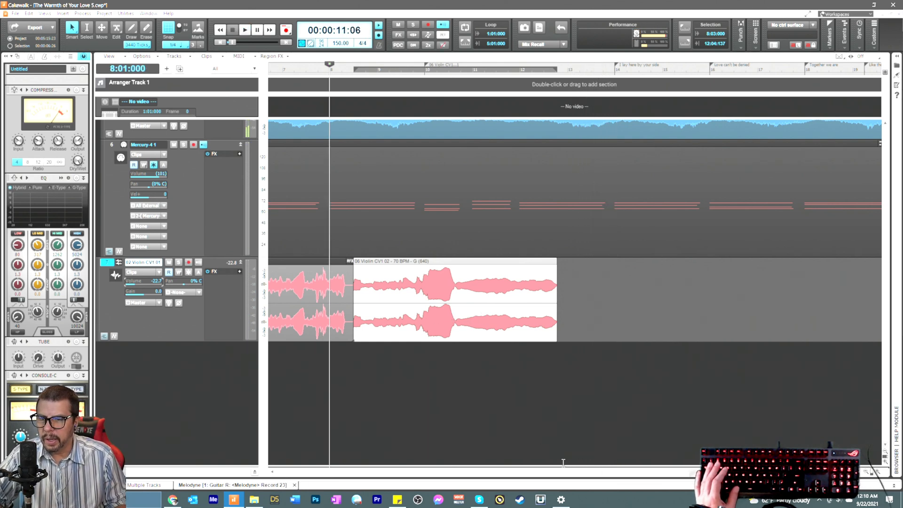
Step: Play the song from 1:04:000 and lower the violin track's volume to about -23.6
{"action": "scroll", "coordinate": [302, 289], "scroll_direction": "left", "scroll_amount": 6}
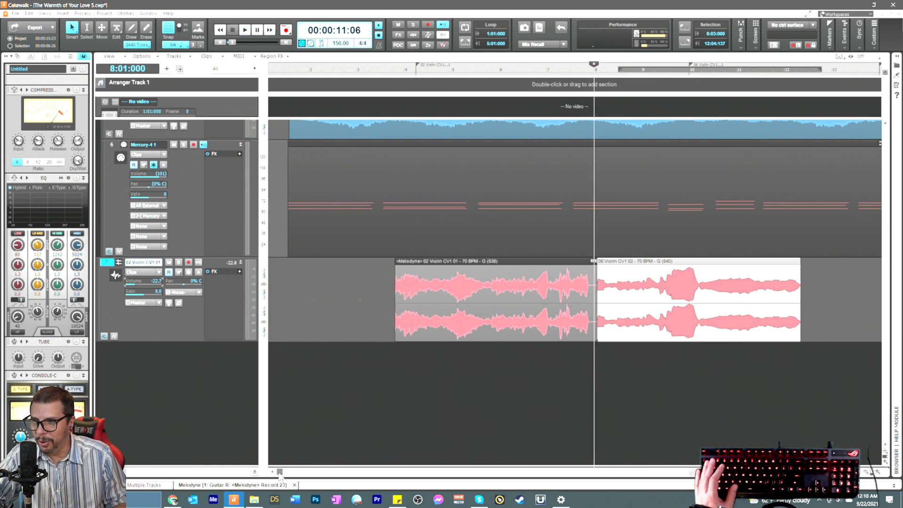
{"action": "left_click", "coordinate": [309, 73]}
{"action": "key", "text": "space"}
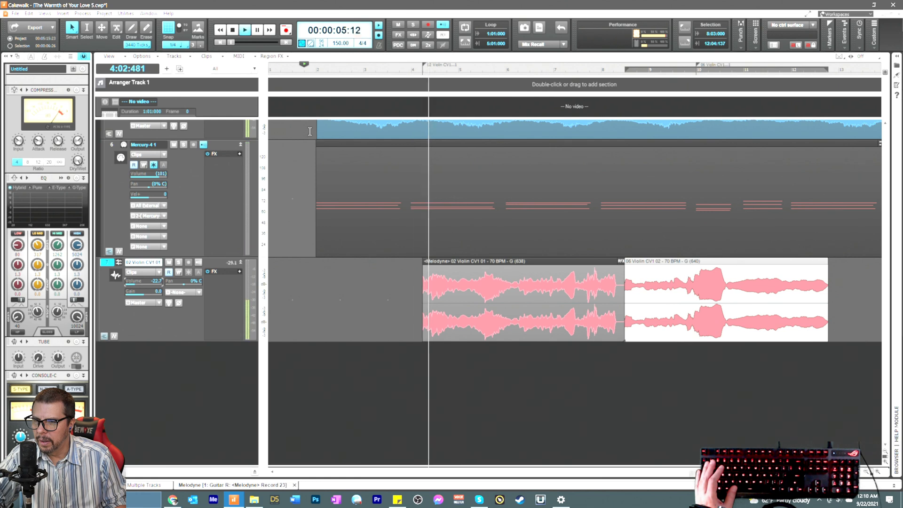
{"action": "left_click_drag", "start_coordinate": [146, 284], "coordinate": [146, 284]}
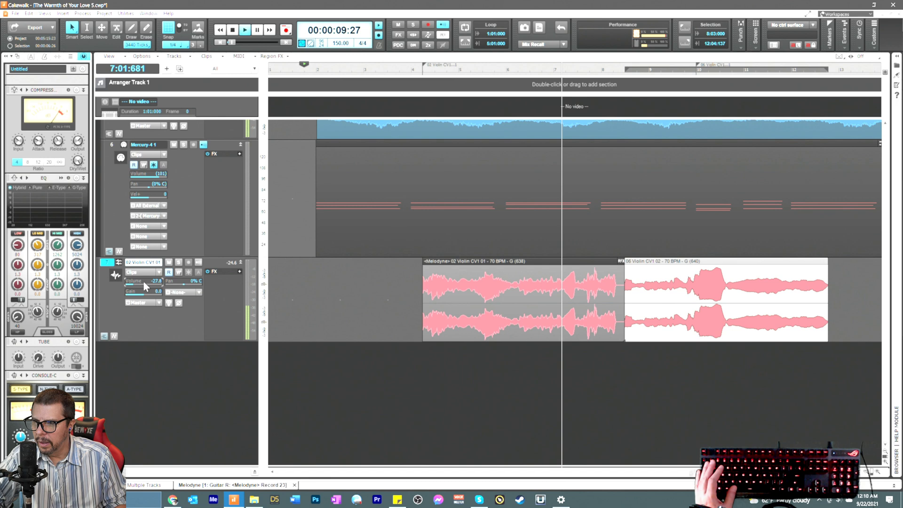
{"action": "key", "text": "space"}
Step: Create a Melodyne region effect on the second violin clip
{"action": "right_click", "coordinate": [219, 281]}
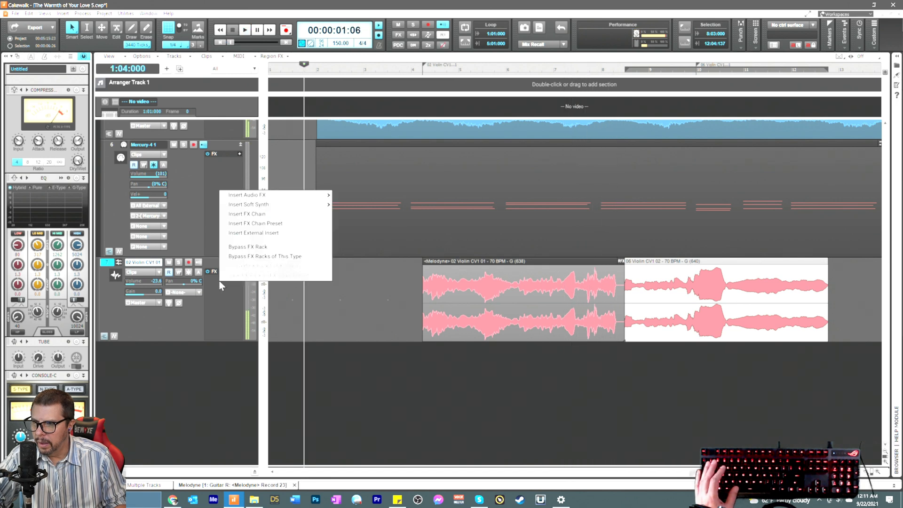
{"action": "left_click", "coordinate": [231, 316]}
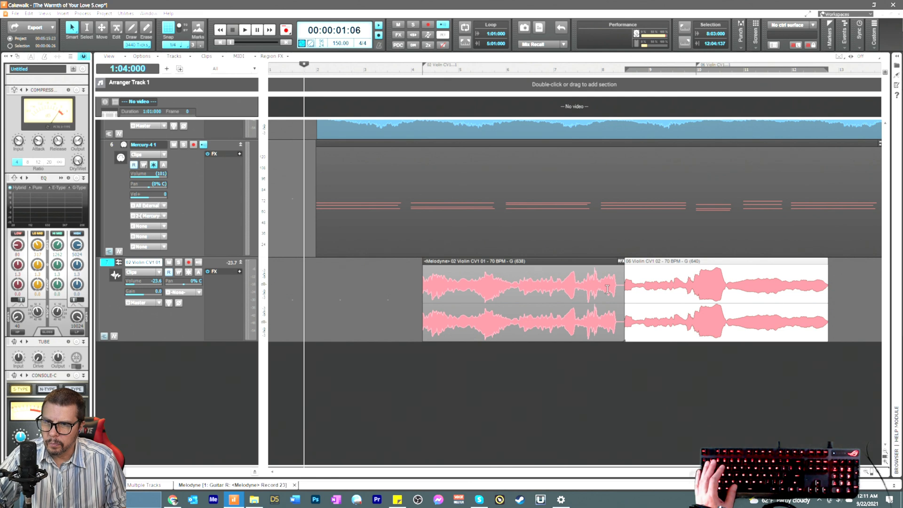
{"action": "right_click", "coordinate": [653, 298]}
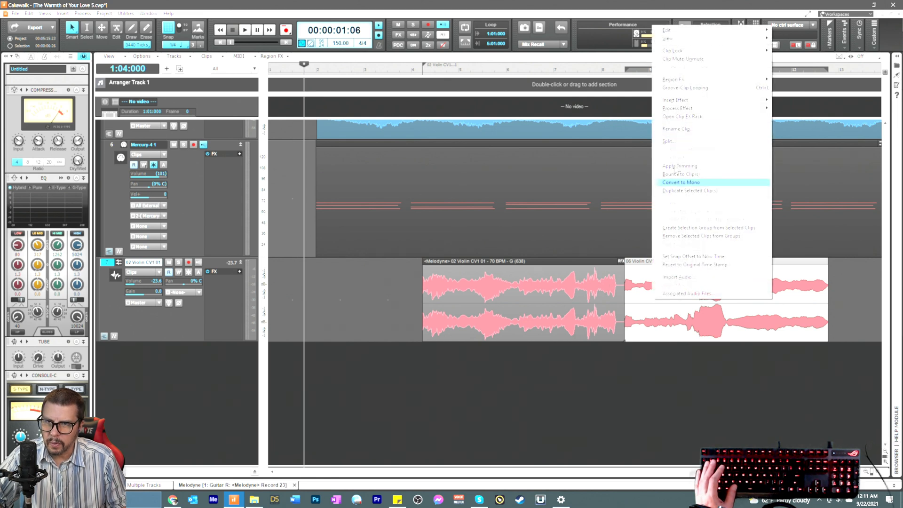
{"action": "mouse_move", "coordinate": [681, 83]}
{"action": "mouse_move", "coordinate": [808, 94]}
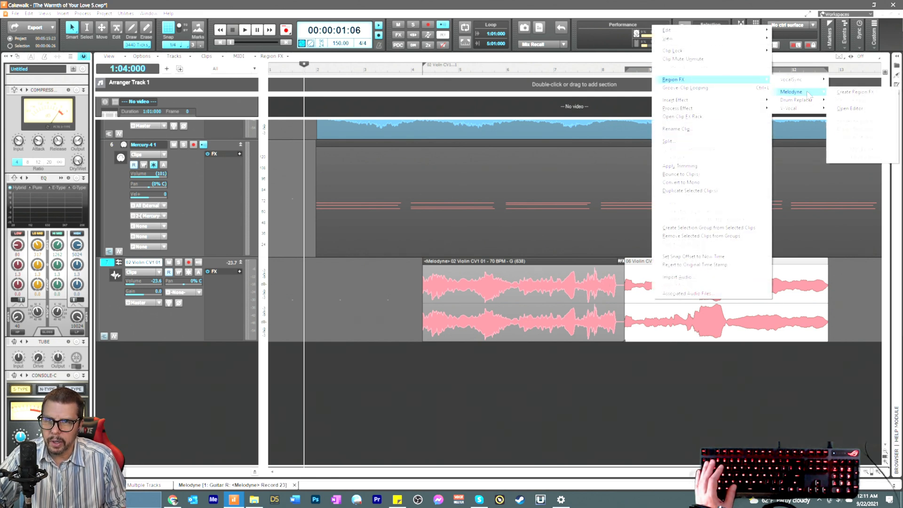
{"action": "left_click", "coordinate": [856, 94]}
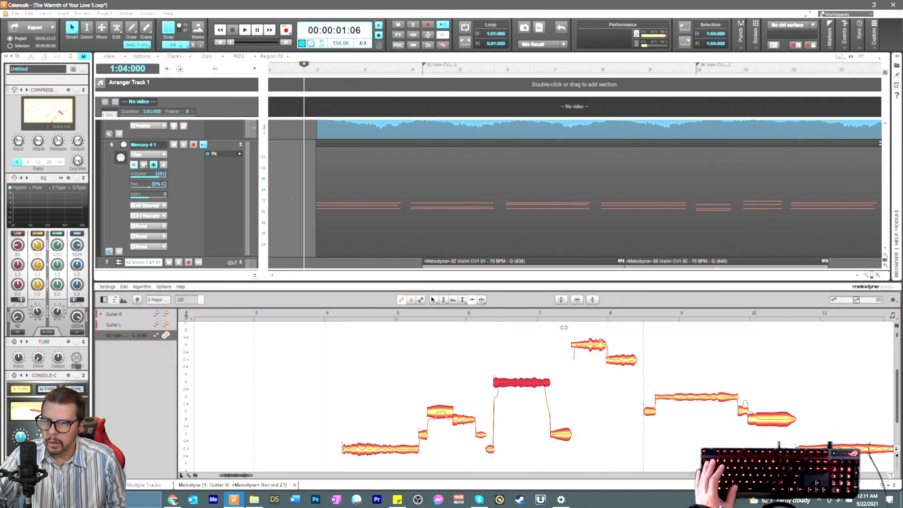
Step: Lengthen the first violin clip's last note slightly in Melodyne and play the song from 7:03:288
{"action": "key", "text": "space"}
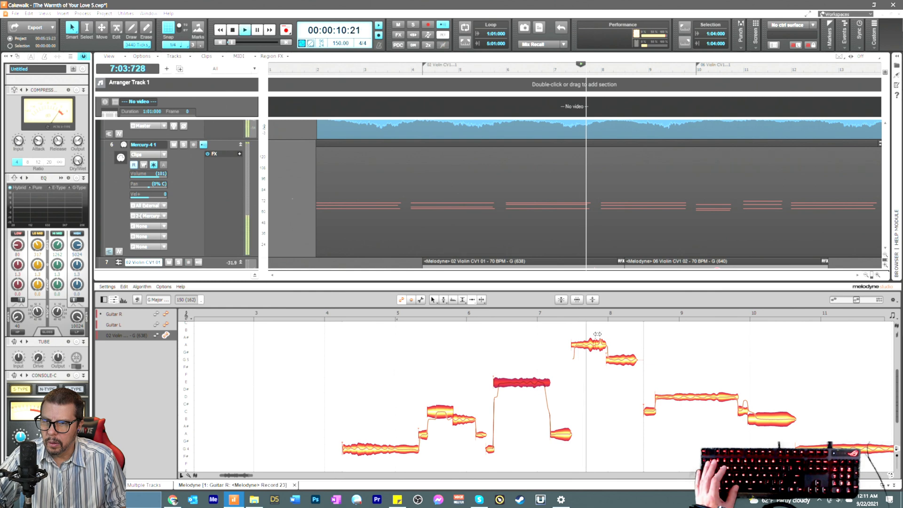
{"action": "key", "text": "space"}
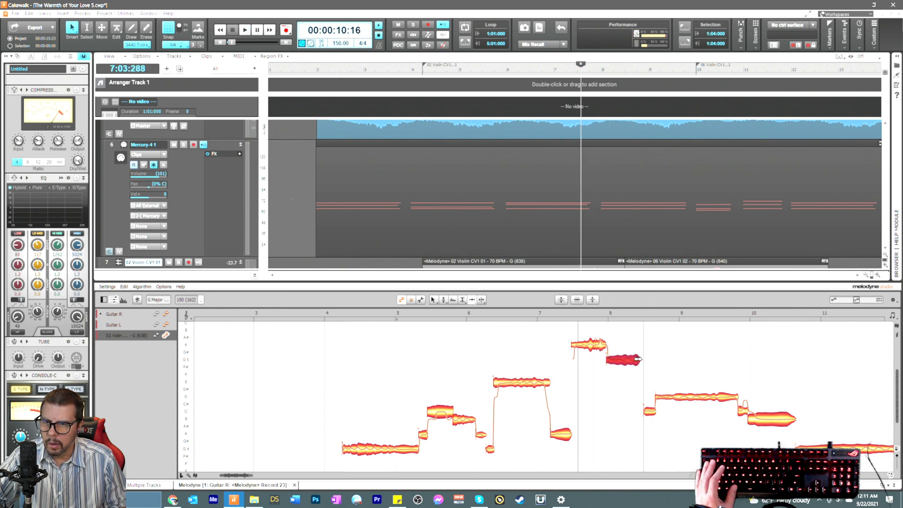
{"action": "key", "text": "space"}
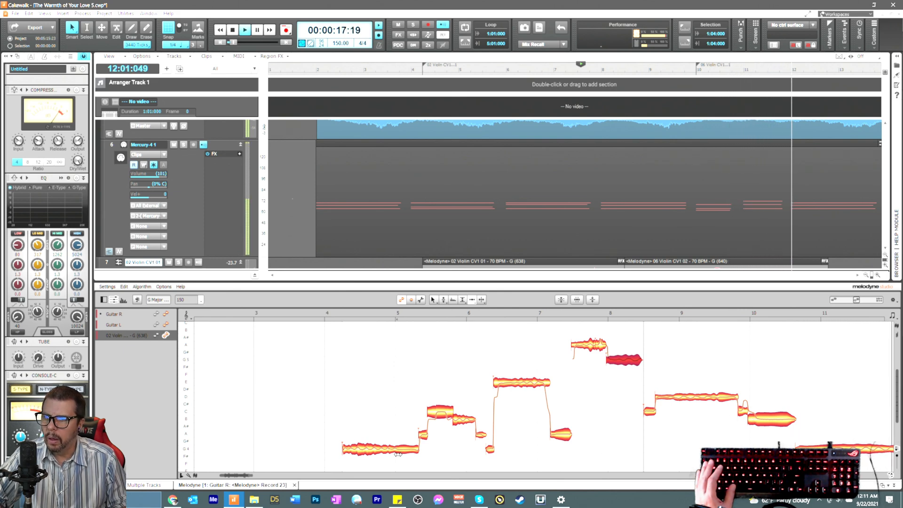
Step: Adjust the end of the second violin clip's final long note in Melodyne and replay the passage from 7:03:288
{"action": "left_click_drag", "start_coordinate": [245, 476], "coordinate": [253, 480]}
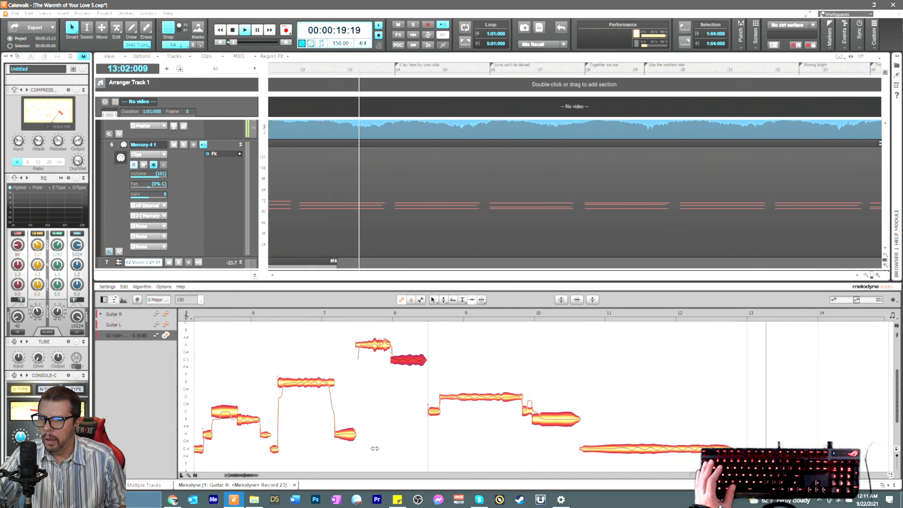
{"action": "scroll", "coordinate": [629, 414], "scroll_direction": "down", "scroll_amount": 2}
{"action": "key", "text": "space"}
{"action": "key", "text": "space"}
{"action": "left_click_drag", "start_coordinate": [729, 417], "coordinate": [724, 416]}
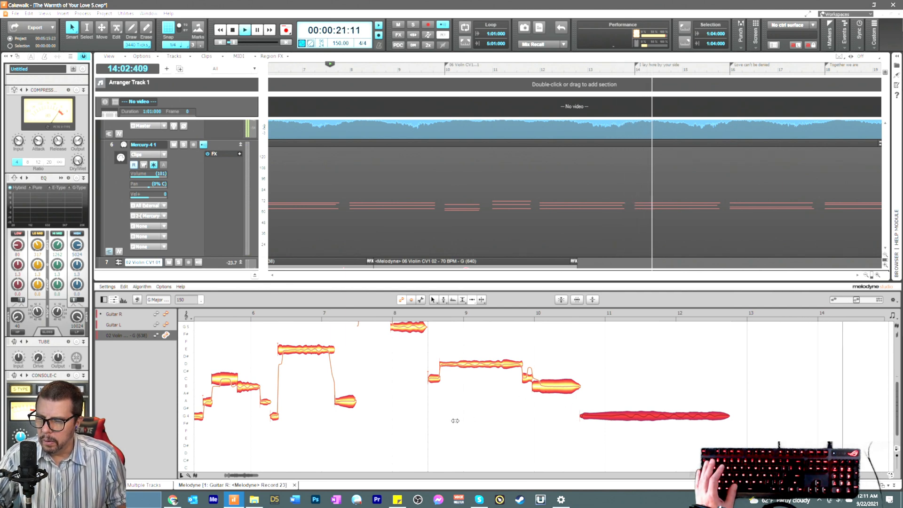
{"action": "left_click_drag", "start_coordinate": [239, 476], "coordinate": [234, 476]}
{"action": "key", "text": "space"}
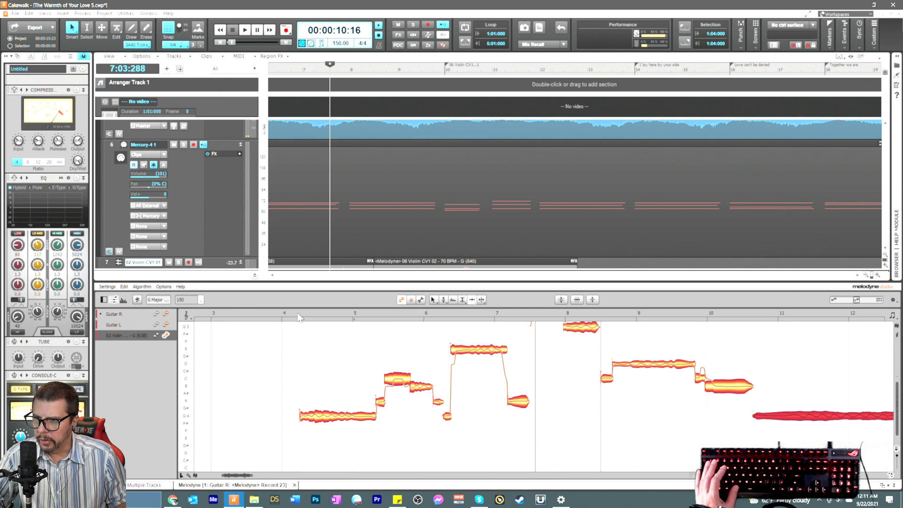
Step: Insert the BREVERB 2 Cakewalk reverb on the violin track and lower its wet level slightly while playing from 4:01:869
{"action": "left_click", "coordinate": [299, 318]}
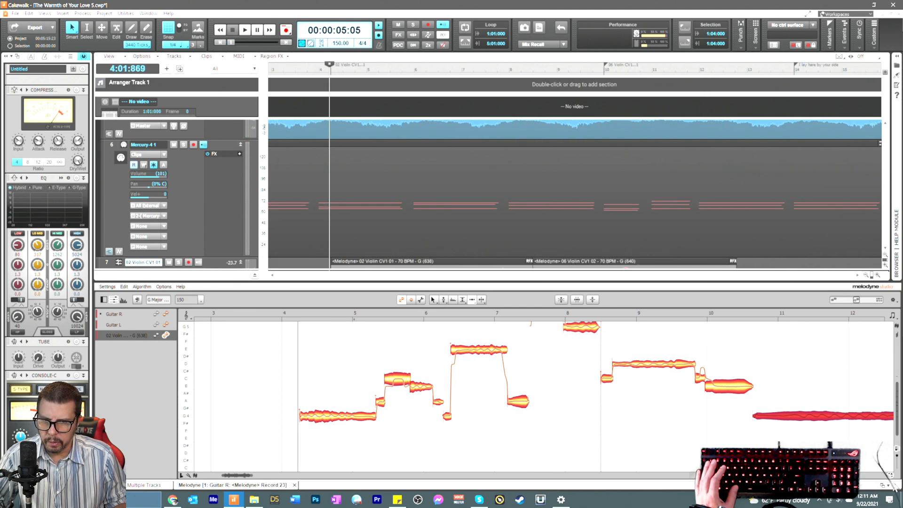
{"action": "left_click", "coordinate": [895, 486]}
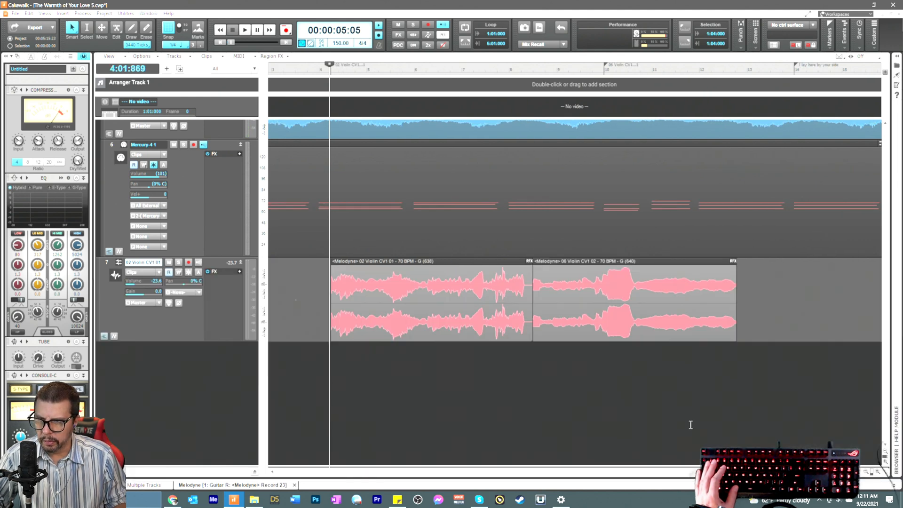
{"action": "right_click", "coordinate": [219, 282]}
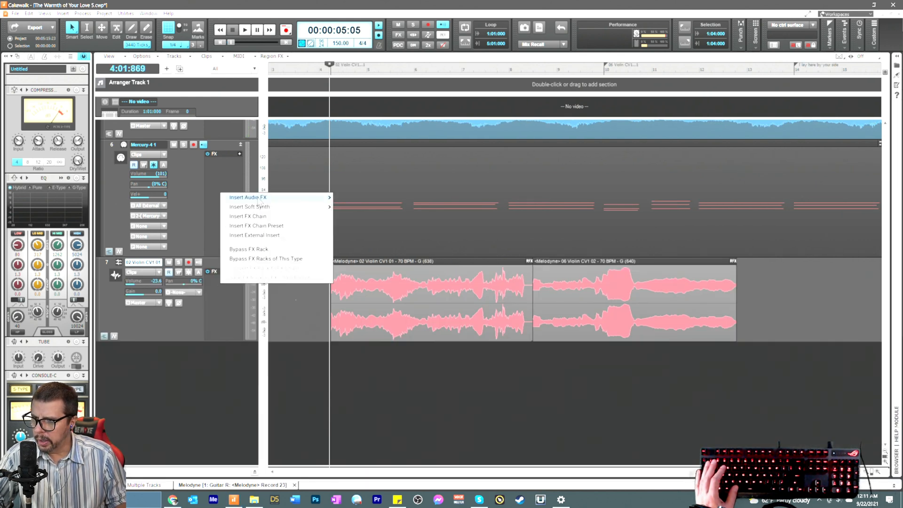
{"action": "mouse_move", "coordinate": [264, 197]}
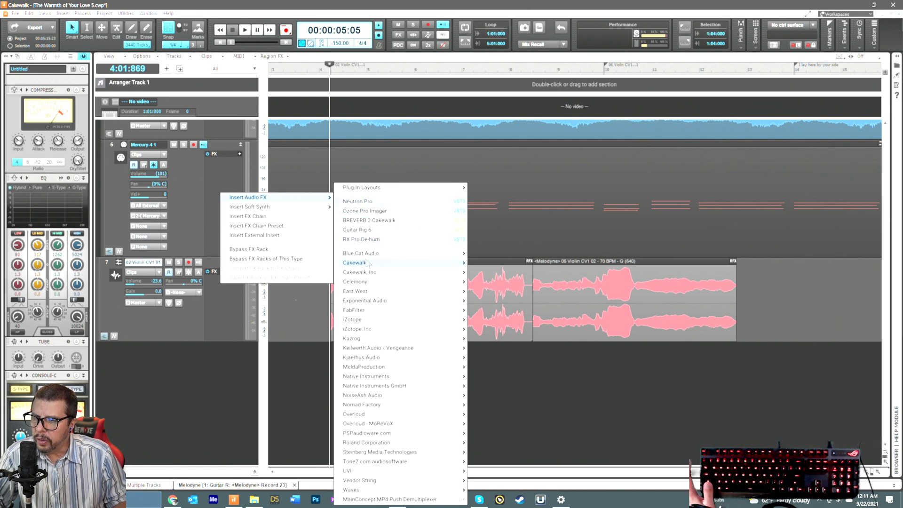
{"action": "mouse_move", "coordinate": [368, 264]}
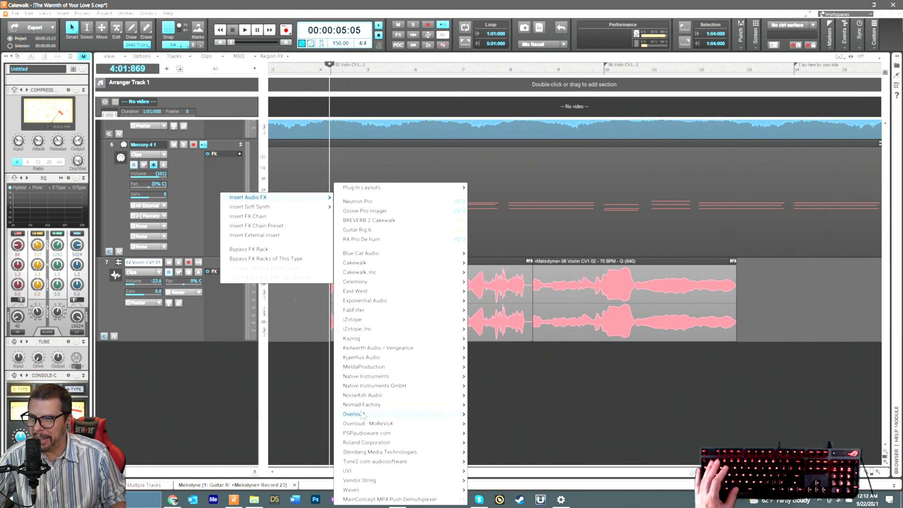
{"action": "mouse_move", "coordinate": [427, 416]}
{"action": "left_click", "coordinate": [504, 395]}
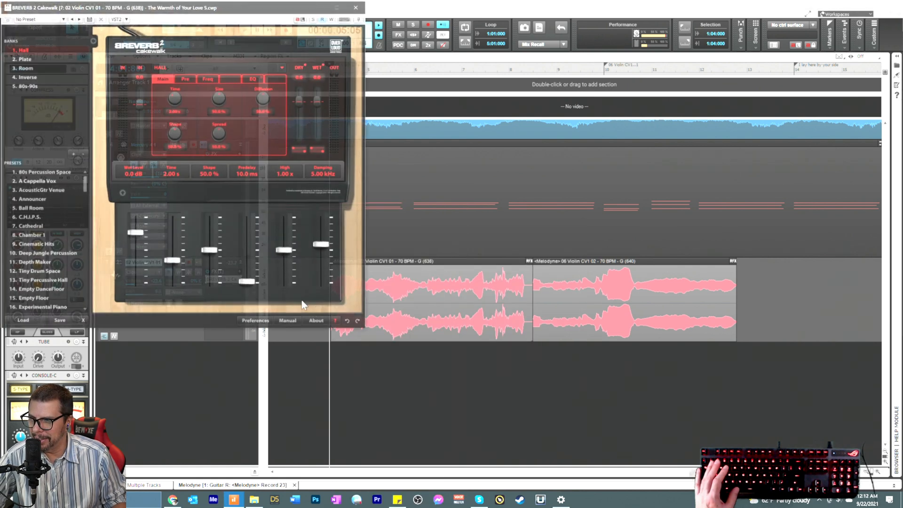
{"action": "left_click_drag", "start_coordinate": [216, 12], "coordinate": [676, 150]}
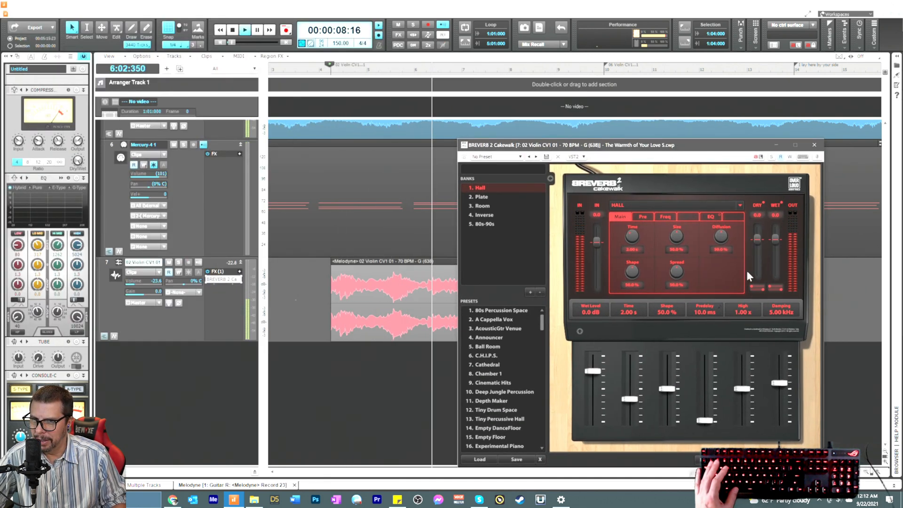
{"action": "left_click_drag", "start_coordinate": [774, 238], "coordinate": [775, 241]}
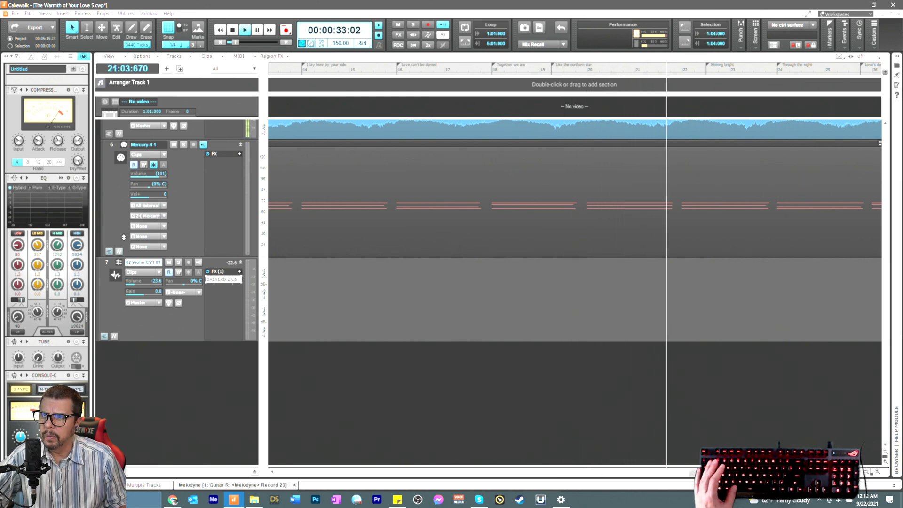
Step: Play the song from 12:04:000 to check the passage that follows the second violin clip
{"action": "key", "text": "space"}
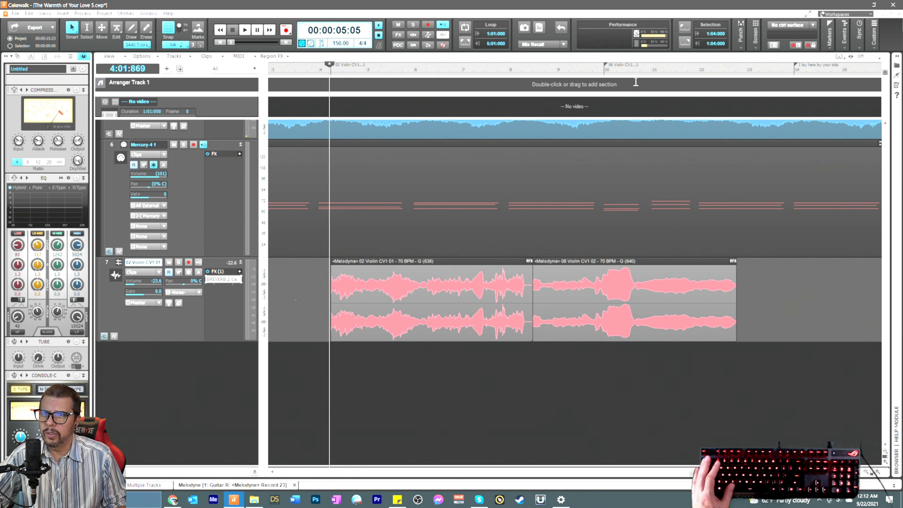
{"action": "left_click", "coordinate": [735, 71]}
{"action": "key", "text": "space"}
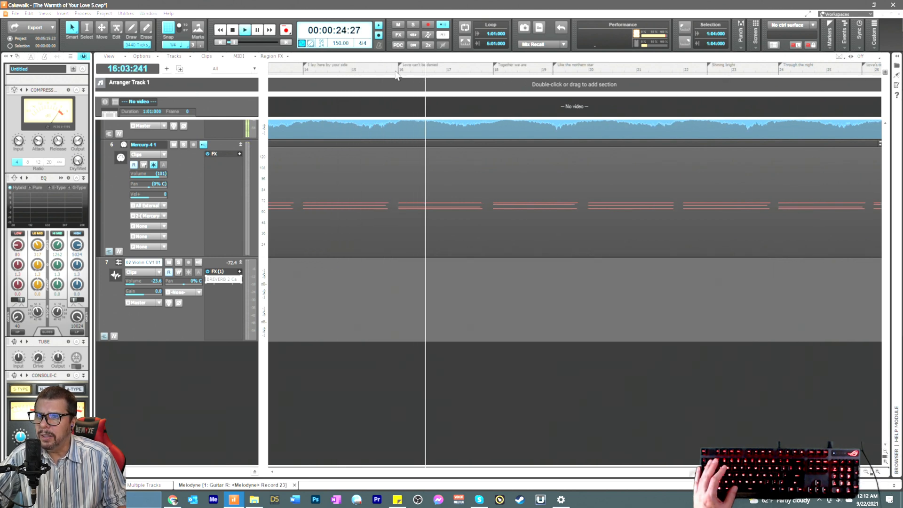
{"action": "key", "text": "space"}
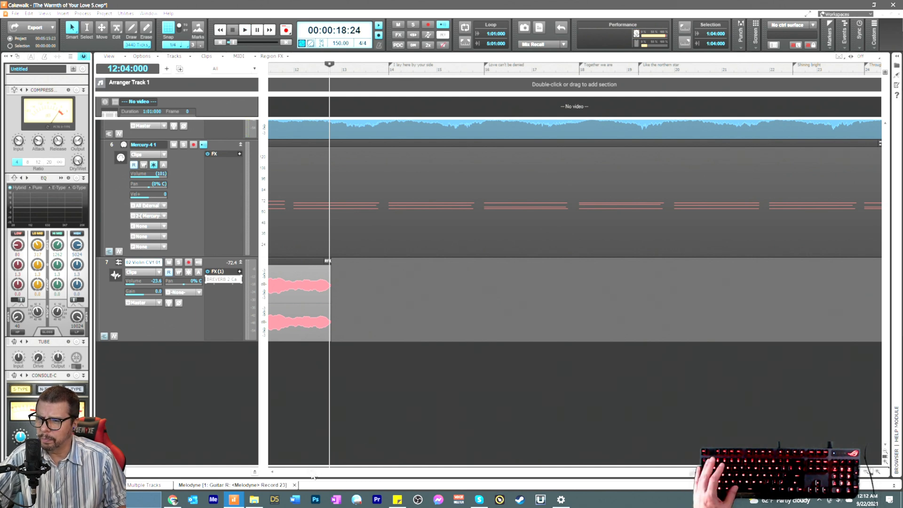
Step: Play the song from just before the first violin clip to check the violin's entry
{"action": "left_click_drag", "start_coordinate": [313, 473], "coordinate": [283, 473]}
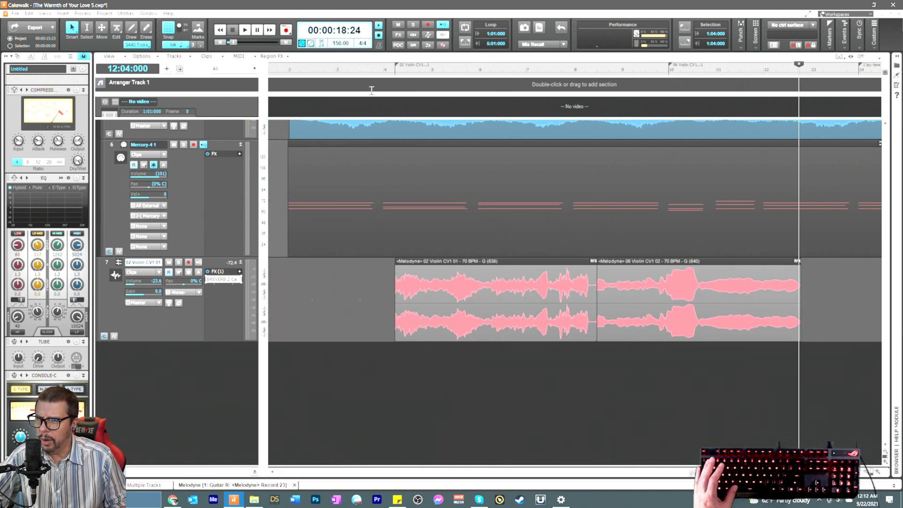
{"action": "left_click", "coordinate": [371, 74]}
{"action": "key", "text": "space"}
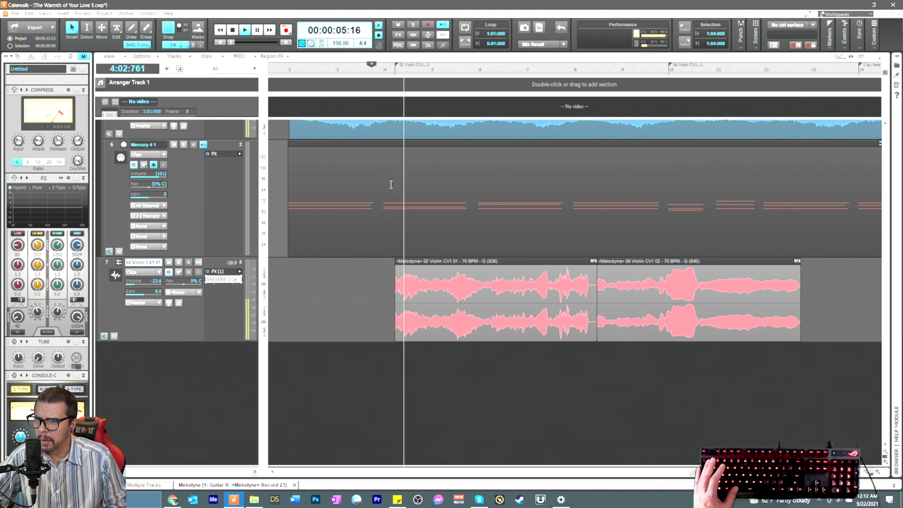
{"action": "key", "text": "space"}
Step: Open the first violin clip in Melodyne and nudge the start of its first note while auditioning the entry
{"action": "double_click", "coordinate": [407, 310]}
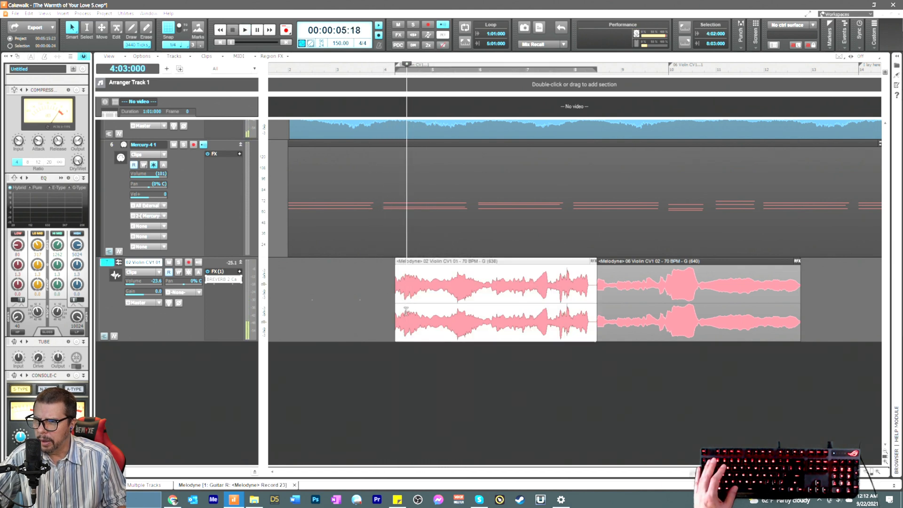
{"action": "key", "text": "space"}
{"action": "key", "text": "space"}
{"action": "left_click", "coordinate": [304, 417]}
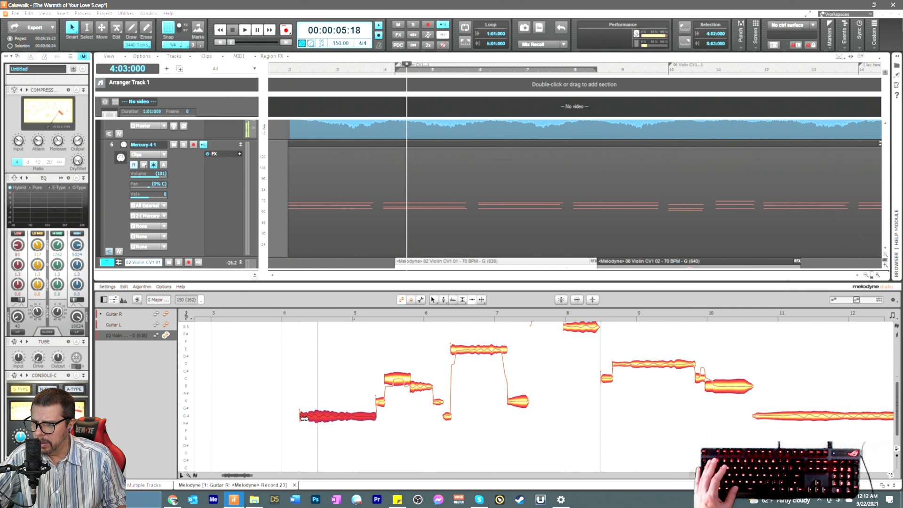
{"action": "key", "text": "space"}
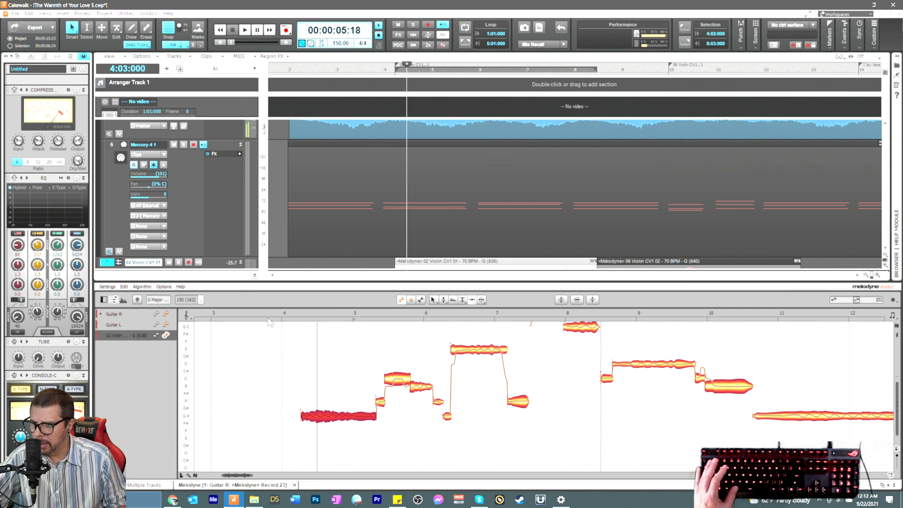
{"action": "key", "text": "space"}
{"action": "key", "text": "space"}
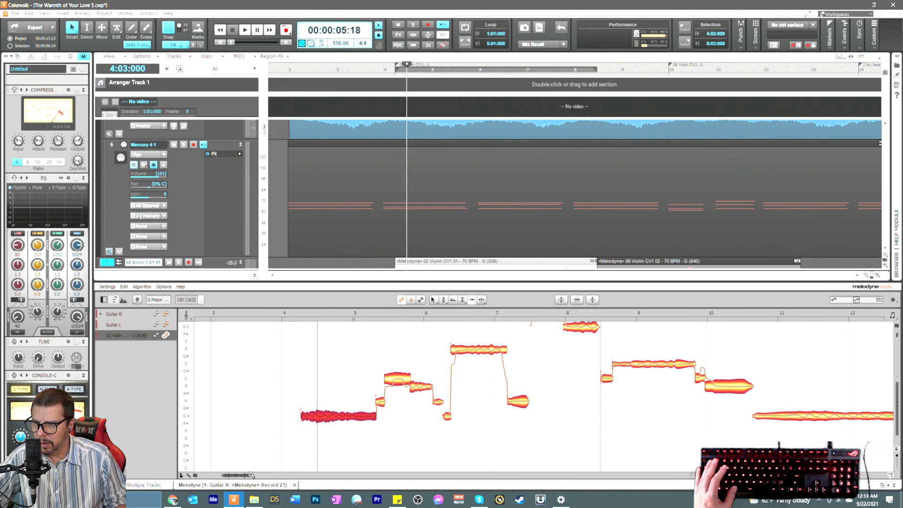
Step: Extend the start of the first violin note slightly earlier and play the entry from 3:04:566
{"action": "left_click_drag", "start_coordinate": [251, 475], "coordinate": [227, 483]}
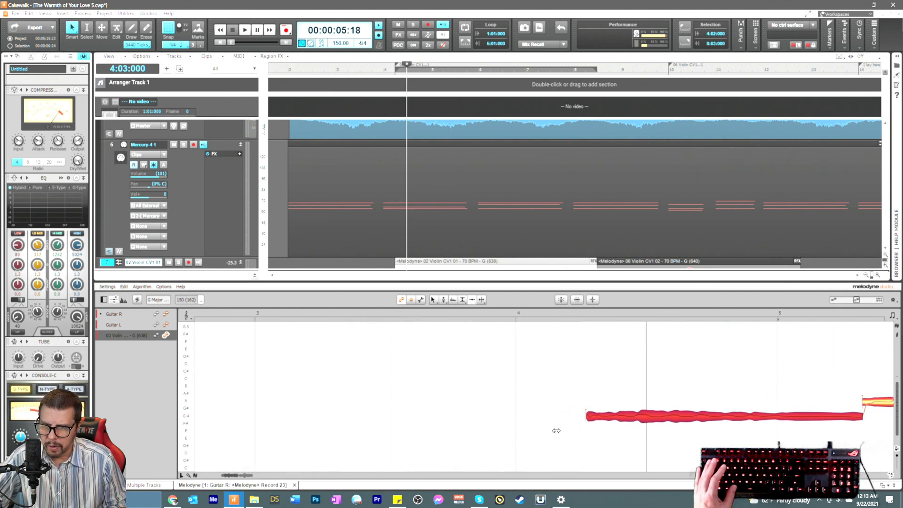
{"action": "left_click", "coordinate": [490, 311]}
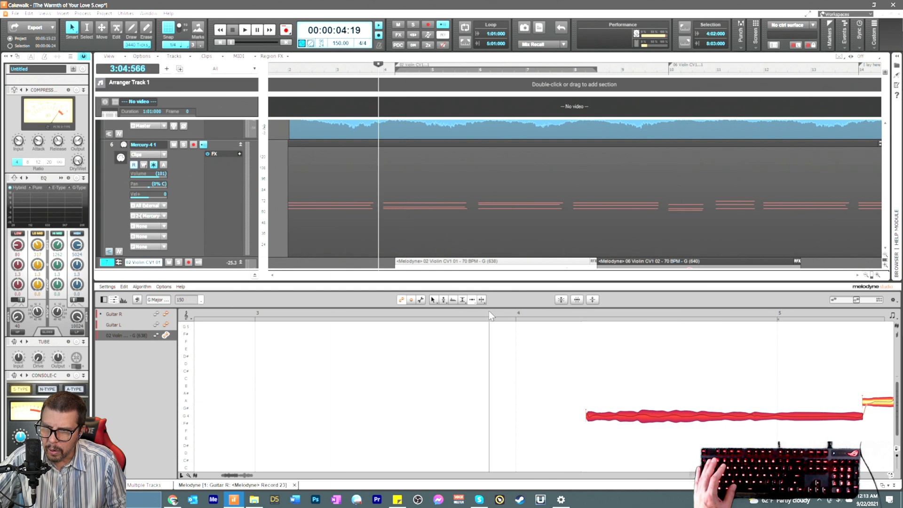
{"action": "key", "text": "space"}
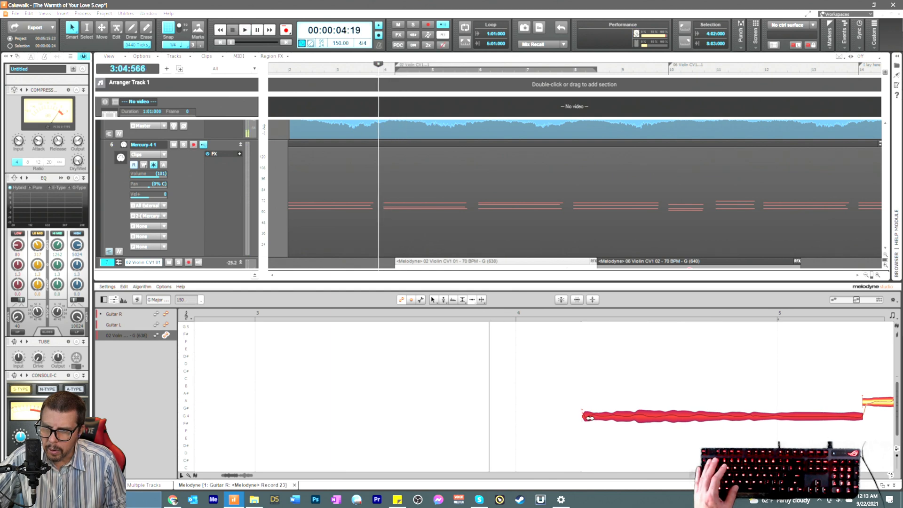
{"action": "key", "text": "space"}
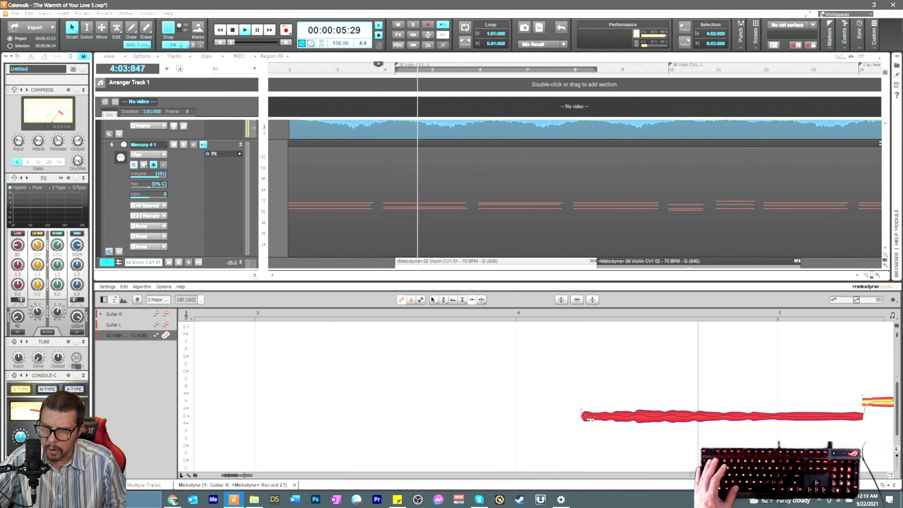
{"action": "key", "text": "space"}
Step: Lower the first violin note's amplitude by 2.04 dB and play the song from 3:04:566 through both violin clips
{"action": "right_click", "coordinate": [624, 418]}
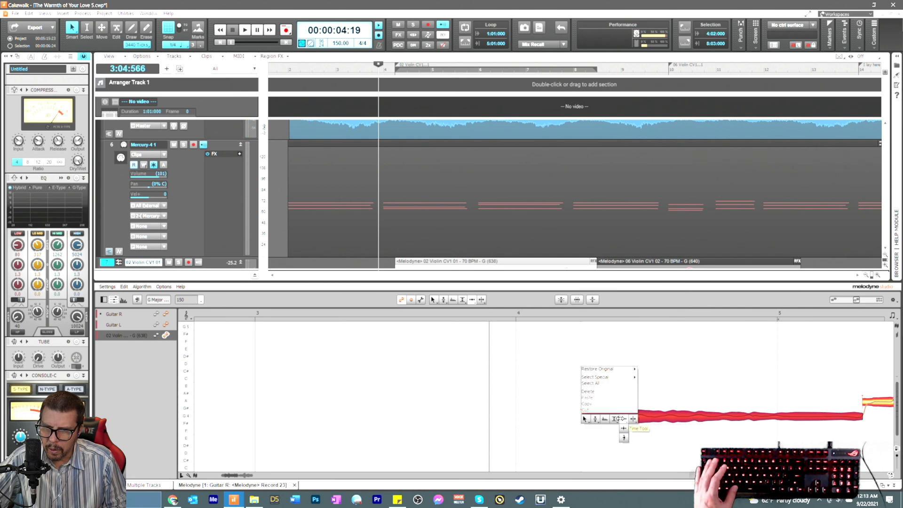
{"action": "left_click", "coordinate": [615, 419]}
{"action": "key", "text": "space"}
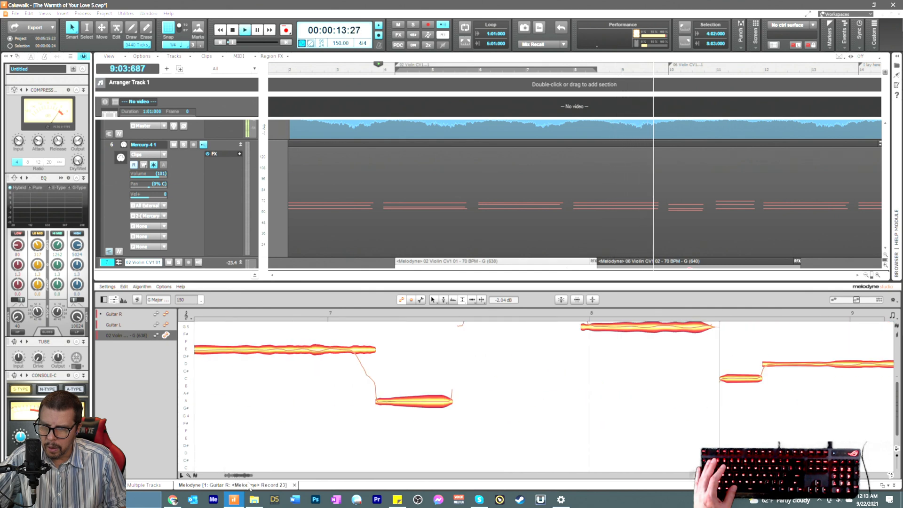
{"action": "scroll", "coordinate": [534, 429], "scroll_direction": "up", "scroll_amount": 1}
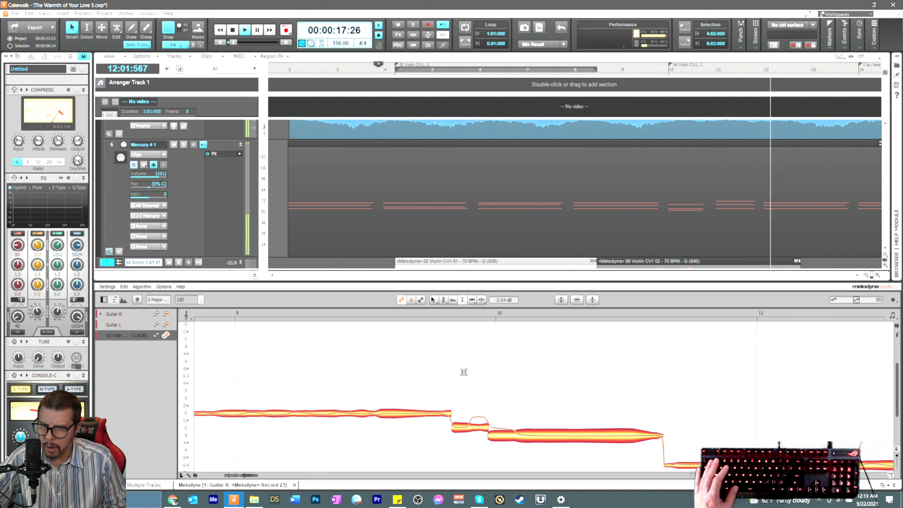
Step: Lower the amplitude of the long violin note at bar 10 by 2.64 dB and audition it from 9:04:461
{"action": "key", "text": "space"}
{"action": "left_click", "coordinate": [463, 319]}
{"action": "key", "text": "space"}
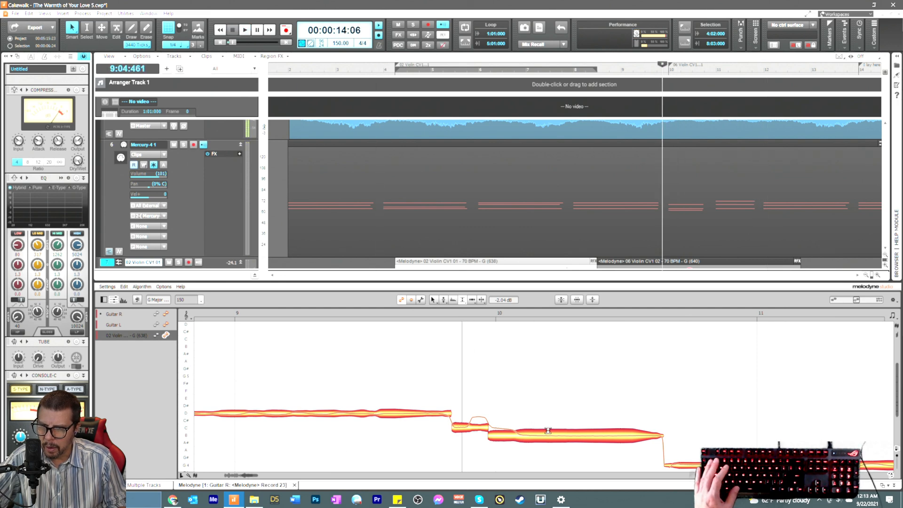
{"action": "left_click", "coordinate": [549, 439]}
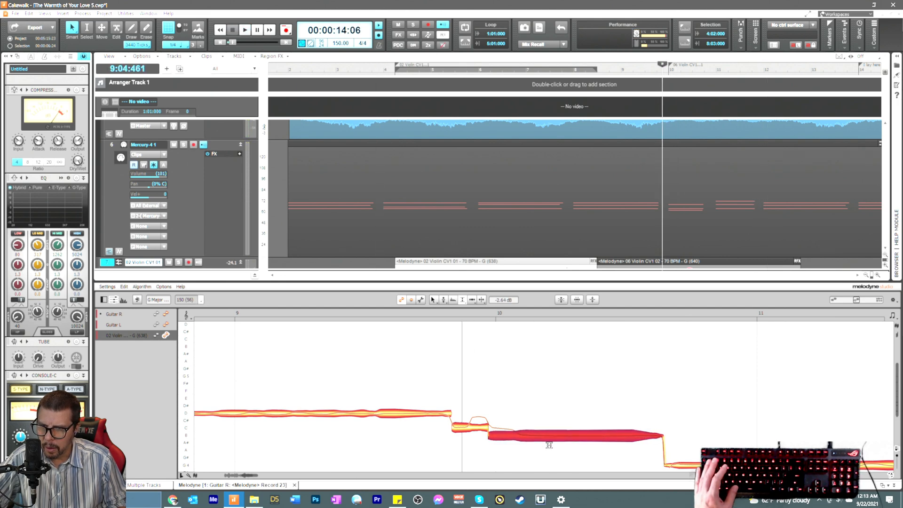
{"action": "key", "text": "space"}
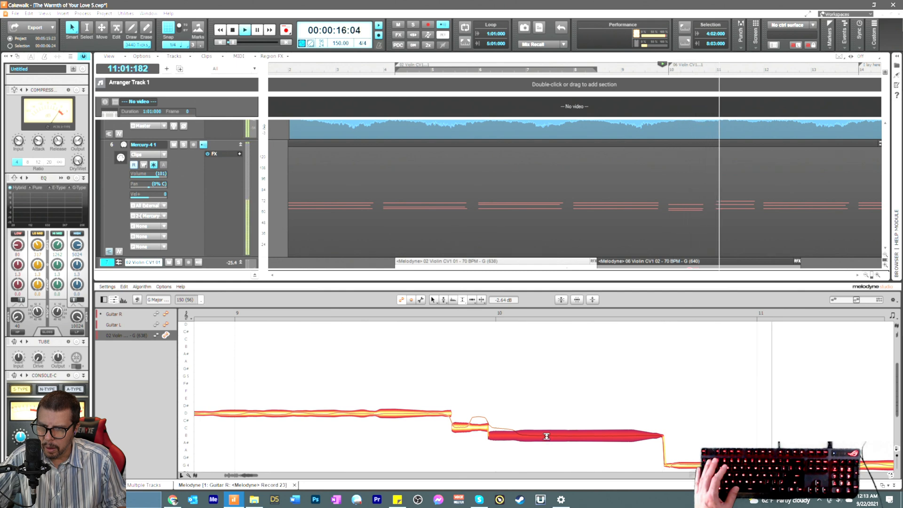
{"action": "key", "text": "space"}
Step: Select the last note of the violin phrase with the Time tool and shorten its end while auditioning from 9:04:461
{"action": "right_click", "coordinate": [695, 440]}
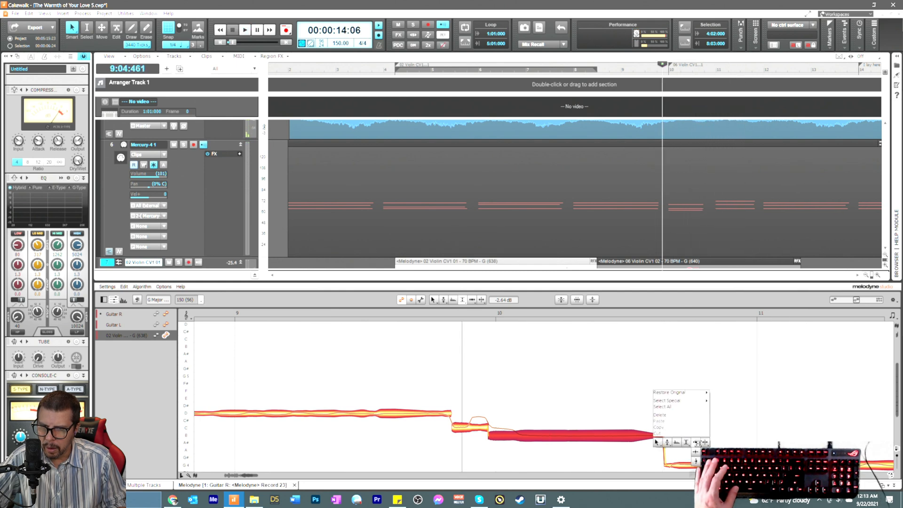
{"action": "left_click", "coordinate": [698, 443]}
{"action": "key", "text": "space"}
{"action": "double_click", "coordinate": [684, 465]}
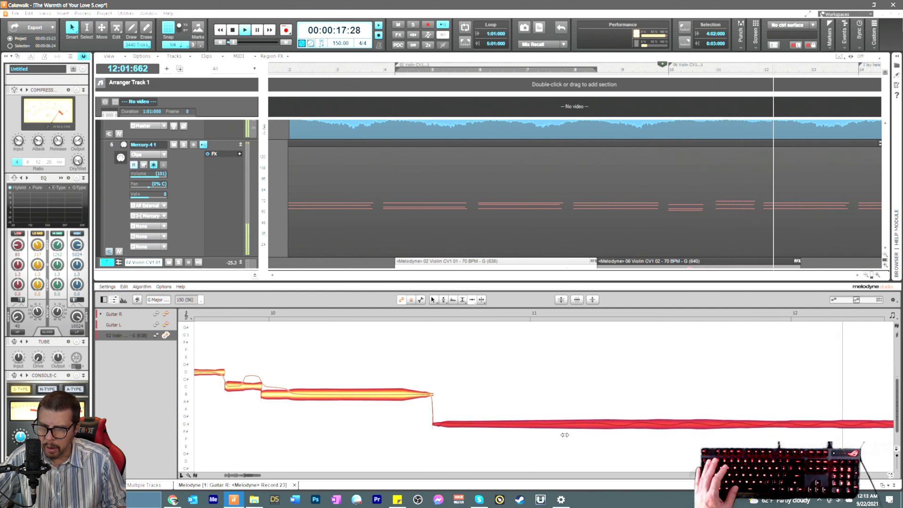
{"action": "key", "text": "space"}
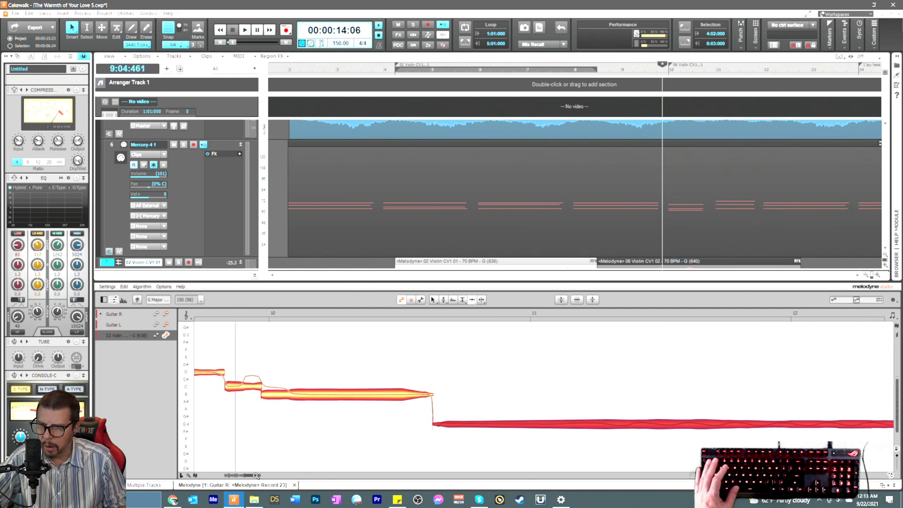
{"action": "left_click_drag", "start_coordinate": [256, 476], "coordinate": [263, 477]}
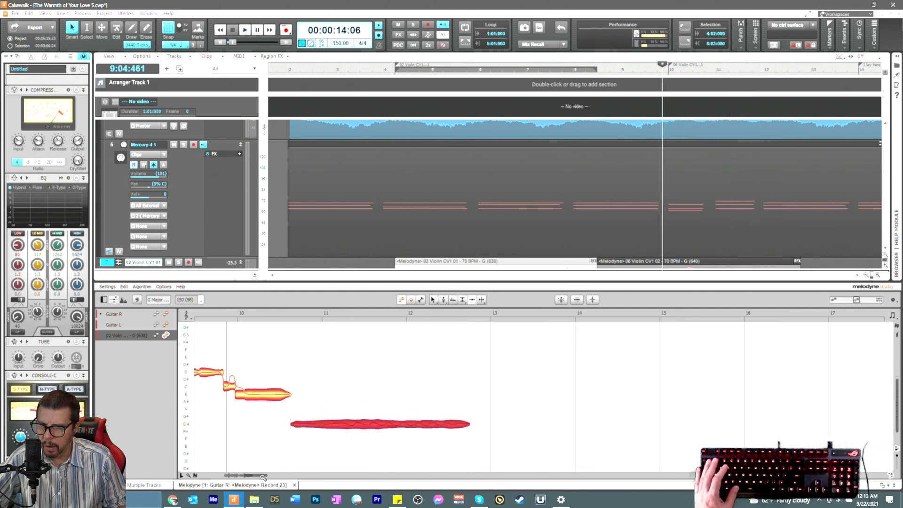
{"action": "key", "text": "space"}
{"action": "left_click_drag", "start_coordinate": [465, 426], "coordinate": [457, 428]}
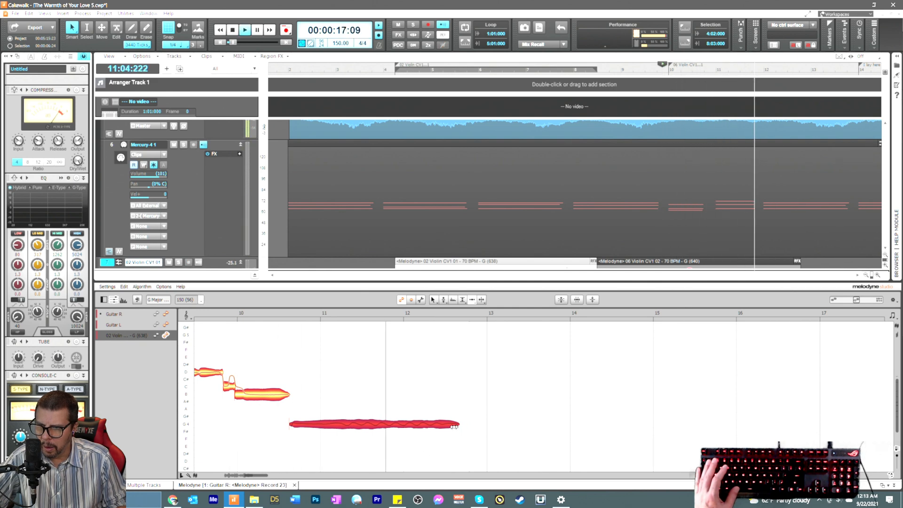
{"action": "left_click_drag", "start_coordinate": [454, 425], "coordinate": [456, 425]}
{"action": "key", "text": "space"}
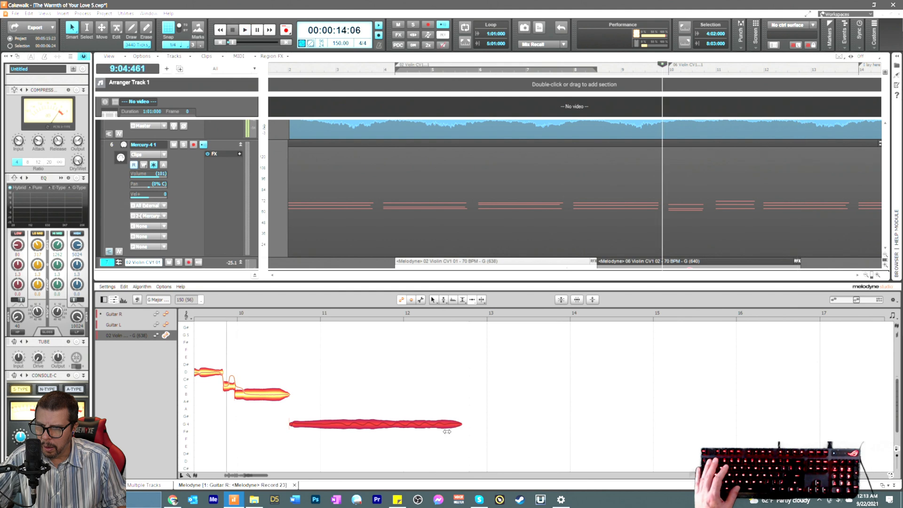
Step: Fine-tune the end of the last violin note near 12:04, replaying the phrase from 9:04:461 between adjustments
{"action": "key", "text": "space"}
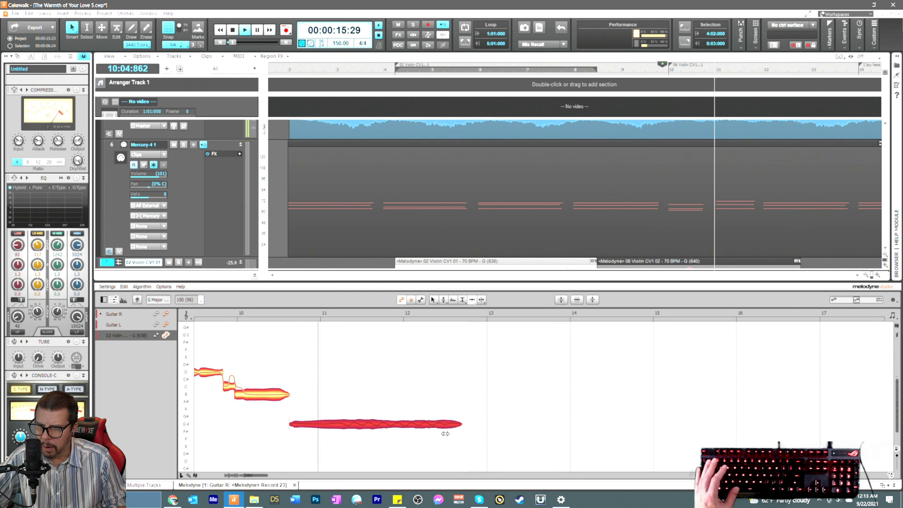
{"action": "key", "text": "space"}
{"action": "key", "text": "space"}
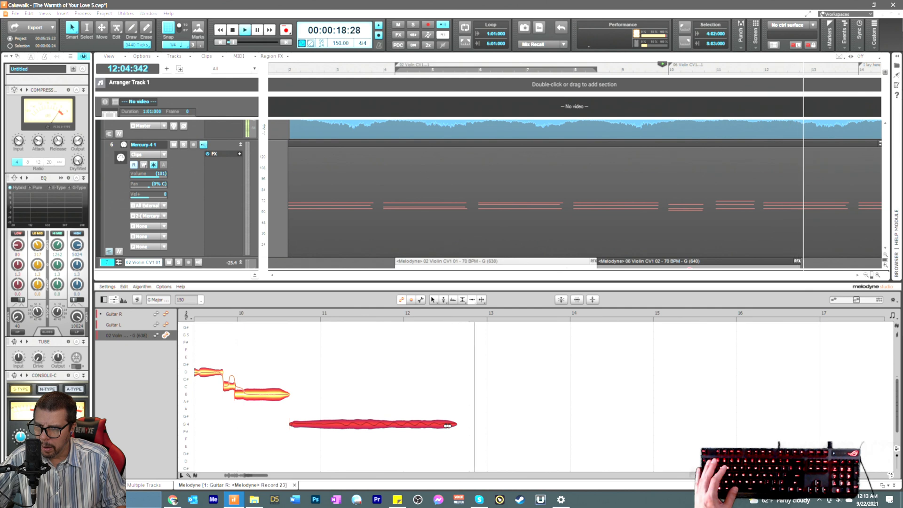
{"action": "key", "text": "space"}
{"action": "left_click_drag", "start_coordinate": [448, 426], "coordinate": [452, 425]}
{"action": "key", "text": "space"}
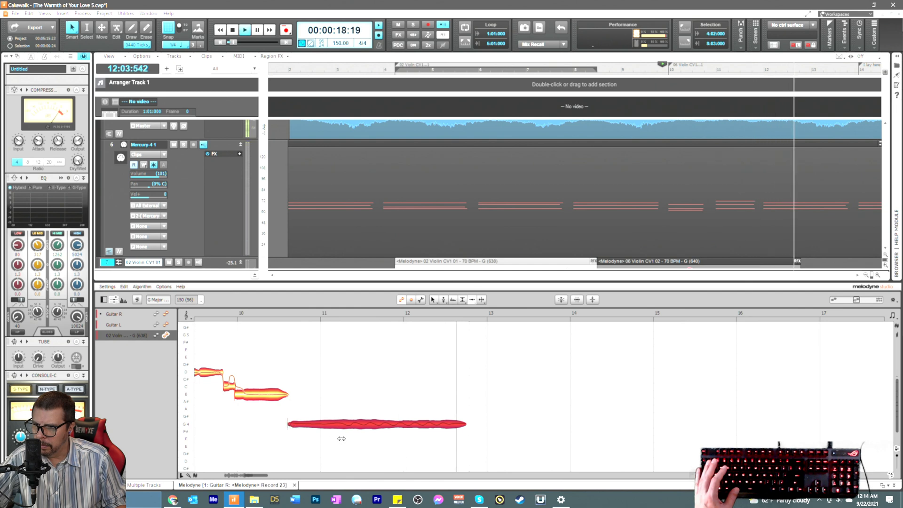
{"action": "key", "text": "space"}
{"action": "key", "text": "space"}
{"action": "left_click_drag", "start_coordinate": [457, 425], "coordinate": [454, 425]}
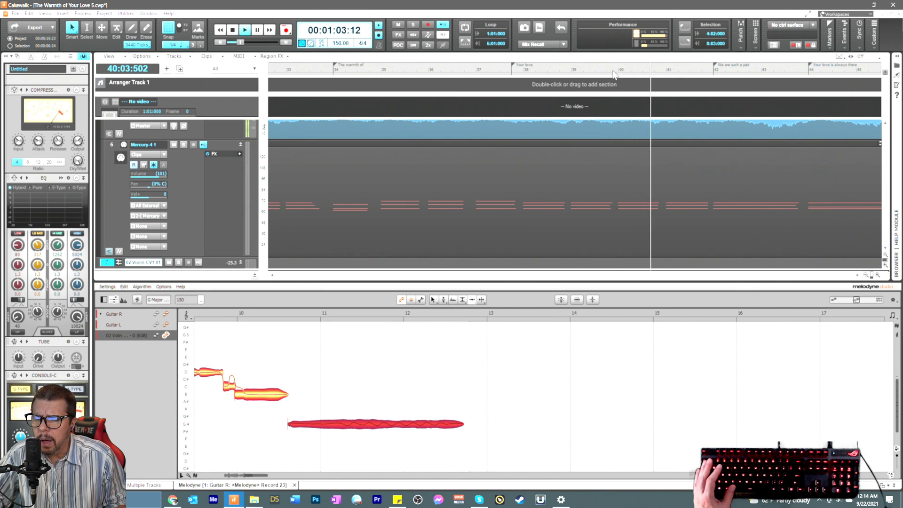
Step: Listen to the song from 41:02:000 and from 40:04:000 to review the passage without violin
{"action": "left_click", "coordinate": [677, 71]}
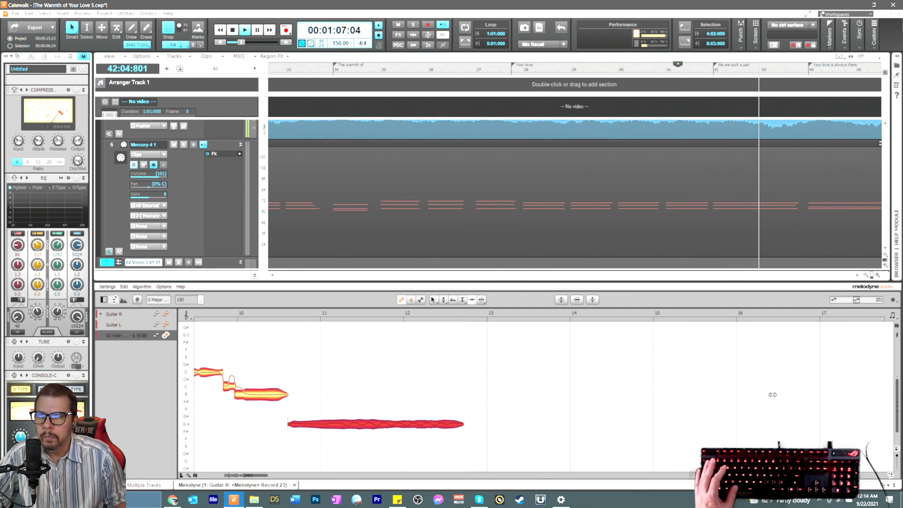
{"action": "key", "text": "space"}
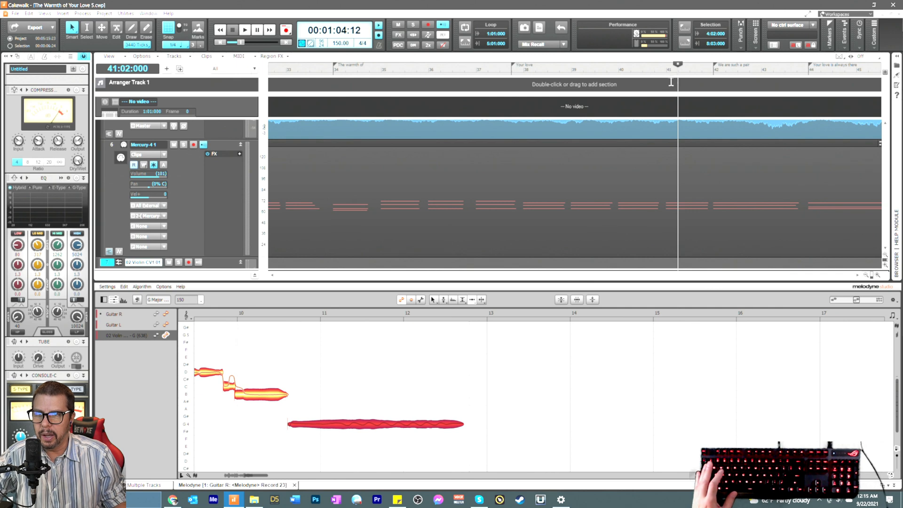
{"action": "left_click", "coordinate": [657, 70]}
{"action": "key", "text": "space"}
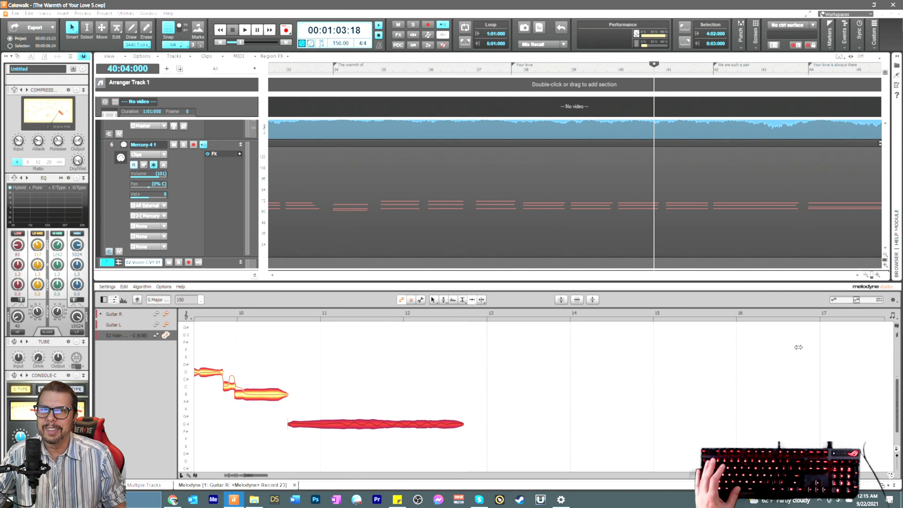
{"action": "key", "text": "space"}
{"action": "key", "text": "space"}
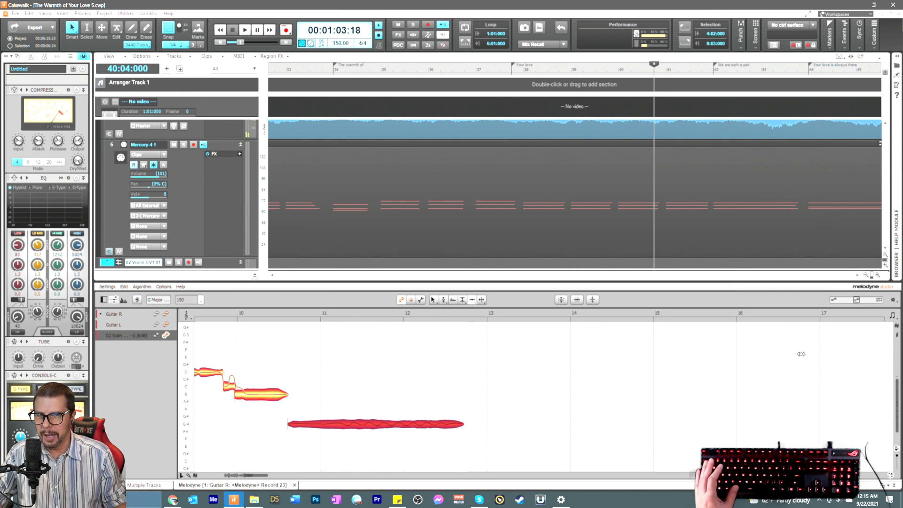
Step: Collapse the Melodyne editor and insert the Dimension Pro soft synth with a MIDI source and first synth audio output
{"action": "left_click", "coordinate": [896, 489]}
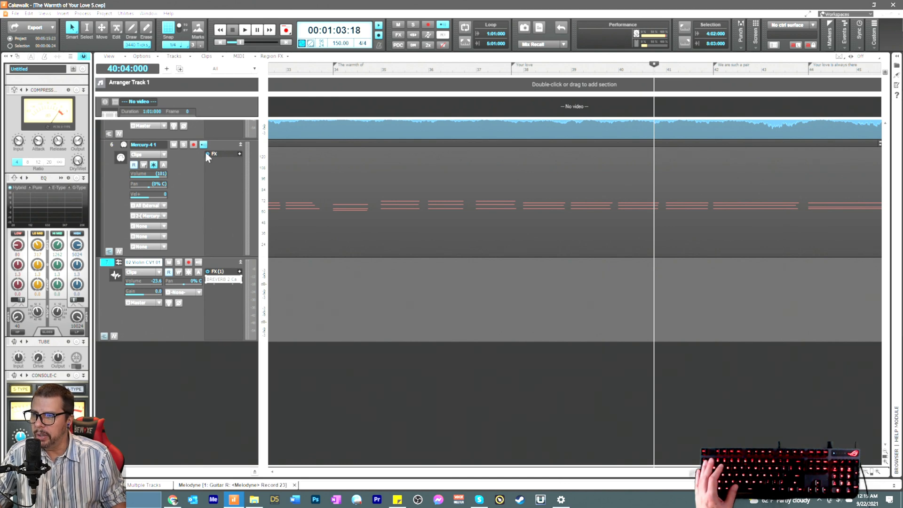
{"action": "left_click", "coordinate": [63, 13]}
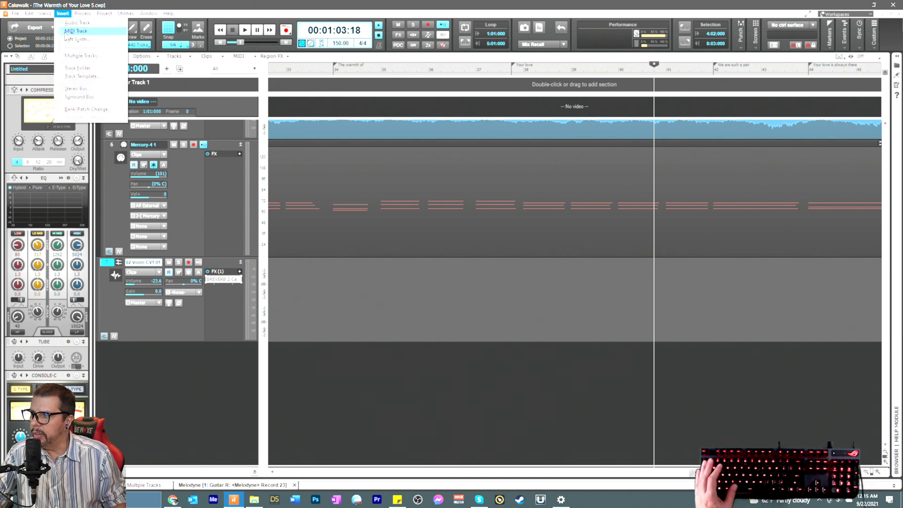
{"action": "mouse_move", "coordinate": [65, 39]}
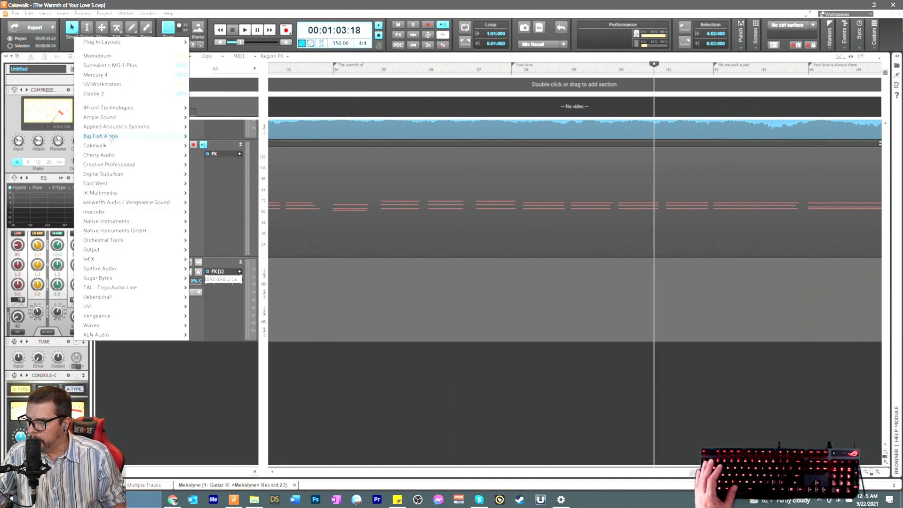
{"action": "mouse_move", "coordinate": [110, 147]}
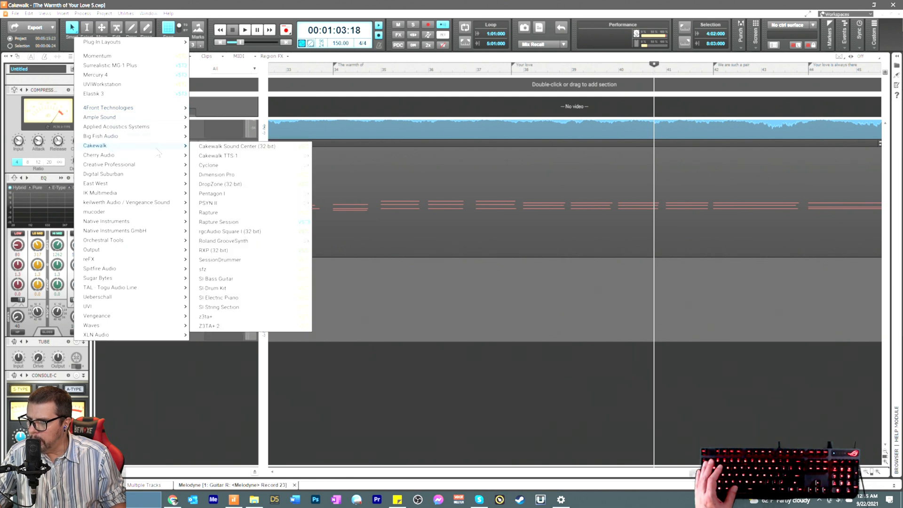
{"action": "left_click", "coordinate": [216, 175]}
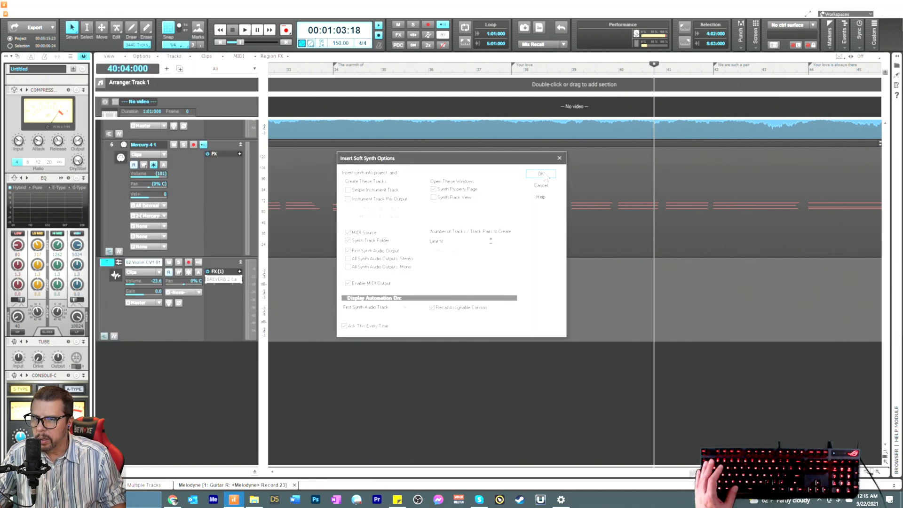
{"action": "left_click", "coordinate": [541, 174]}
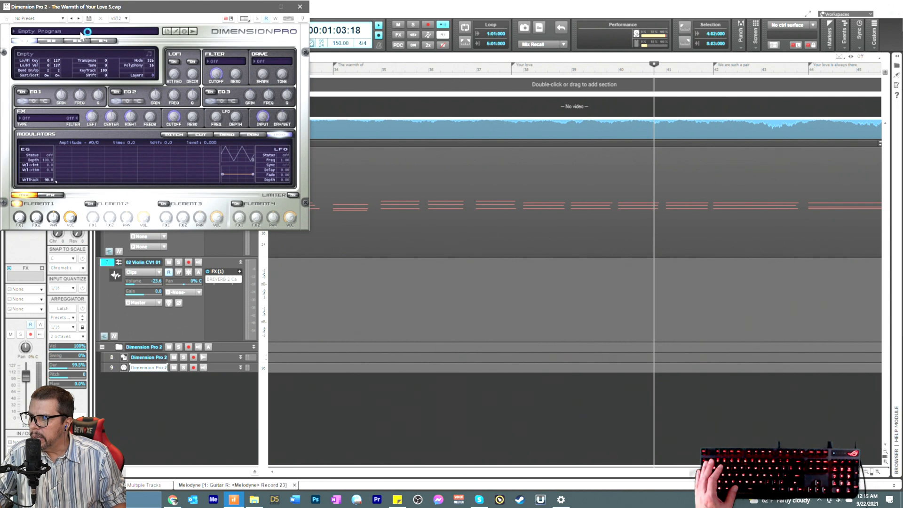
Step: Load the Simple Fretless p (chorus) program from 03 - Real Basses into Dimension Pro and close the synth window
{"action": "left_click", "coordinate": [82, 32]}
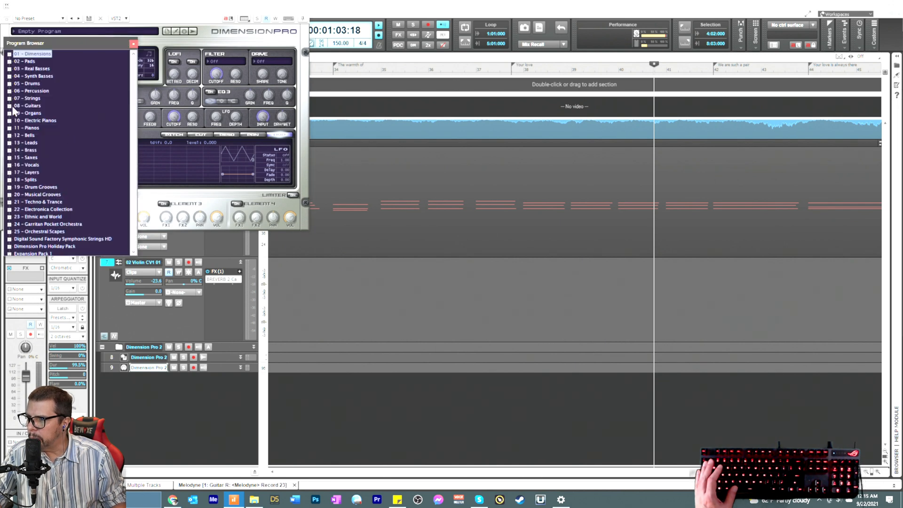
{"action": "left_click", "coordinate": [11, 69]}
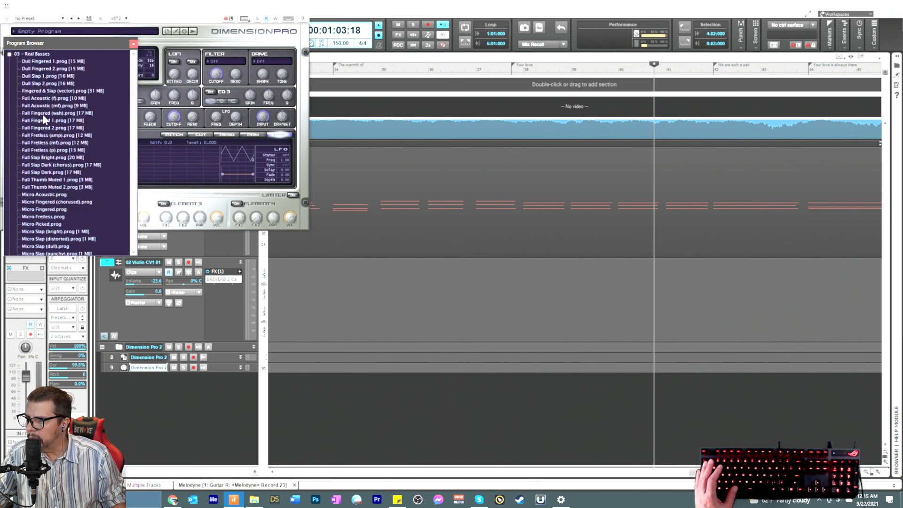
{"action": "scroll", "coordinate": [49, 193], "scroll_direction": "down", "scroll_amount": 4}
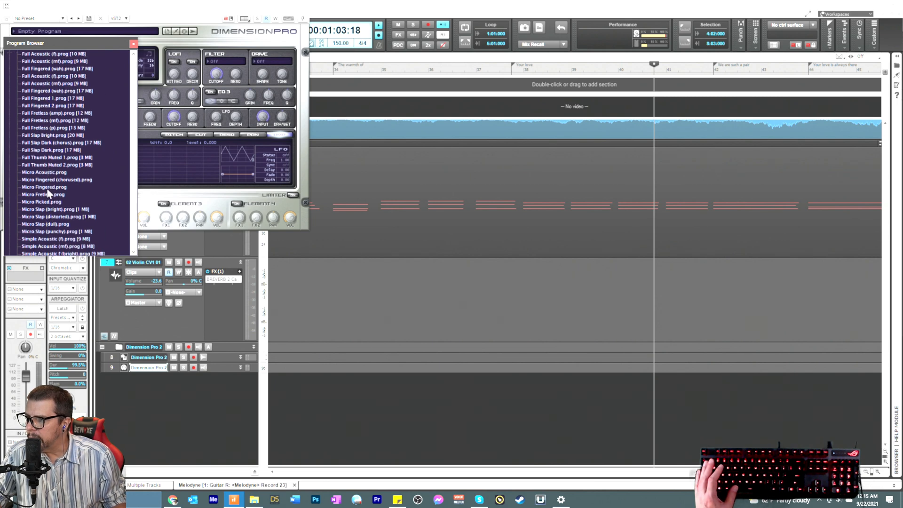
{"action": "scroll", "coordinate": [51, 193], "scroll_direction": "down", "scroll_amount": 3}
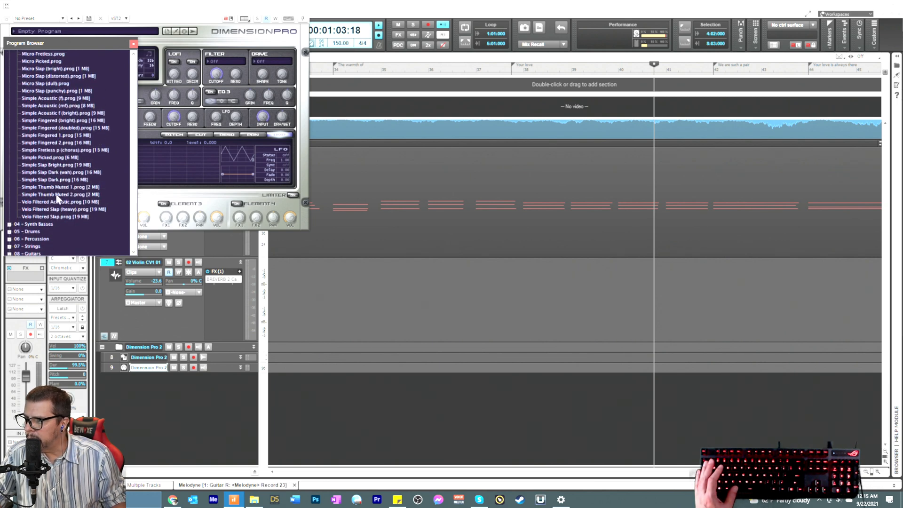
{"action": "double_click", "coordinate": [54, 151]}
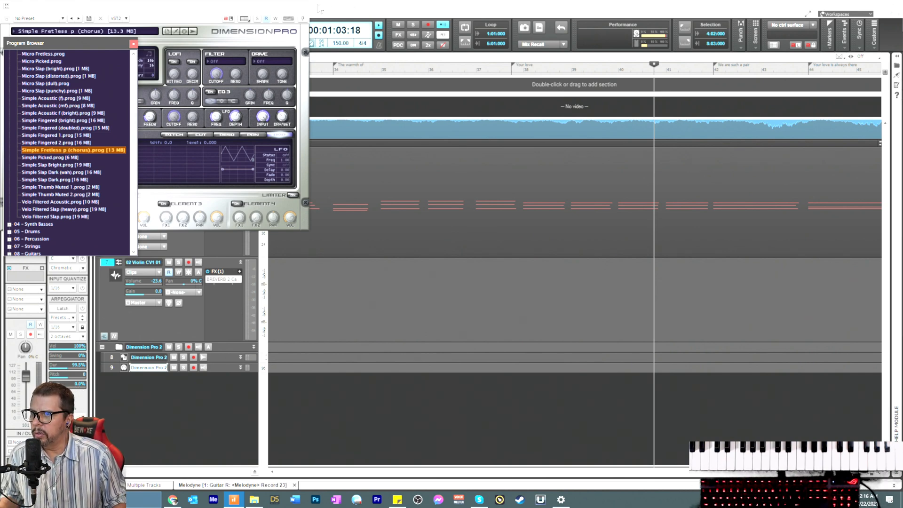
{"action": "left_click", "coordinate": [303, 6]}
Step: Expand the Dimension Pro 2 audio track, set its volume to -15.2, and play the song from 40:04:000
{"action": "scroll", "coordinate": [203, 320], "scroll_direction": "down", "scroll_amount": 1}
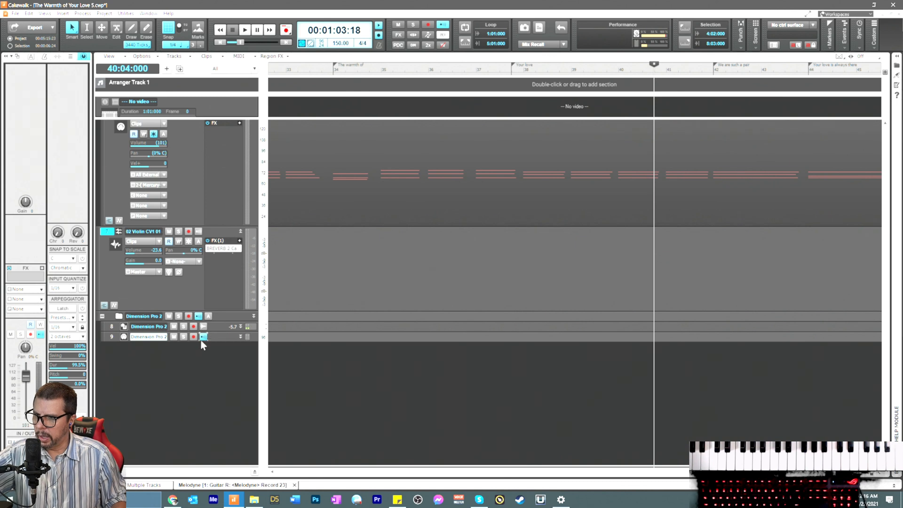
{"action": "left_click_drag", "start_coordinate": [217, 331], "coordinate": [203, 387]}
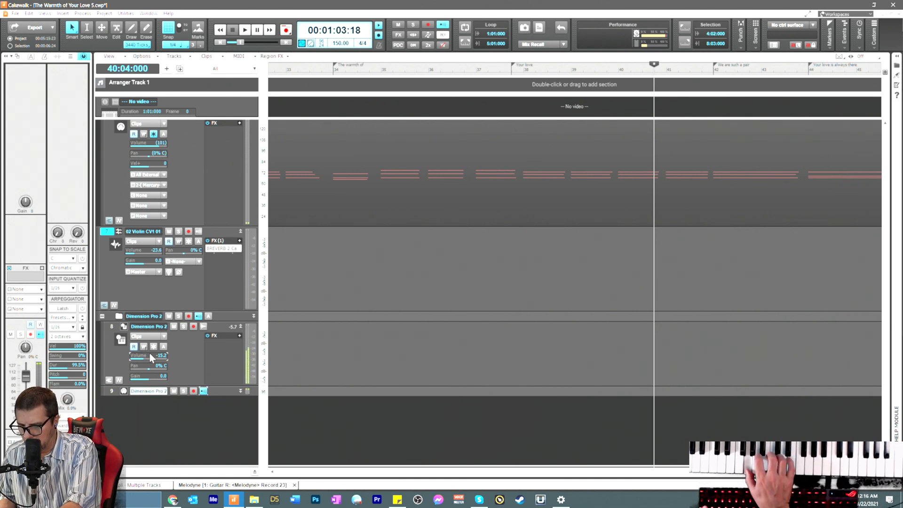
{"action": "key", "text": "space"}
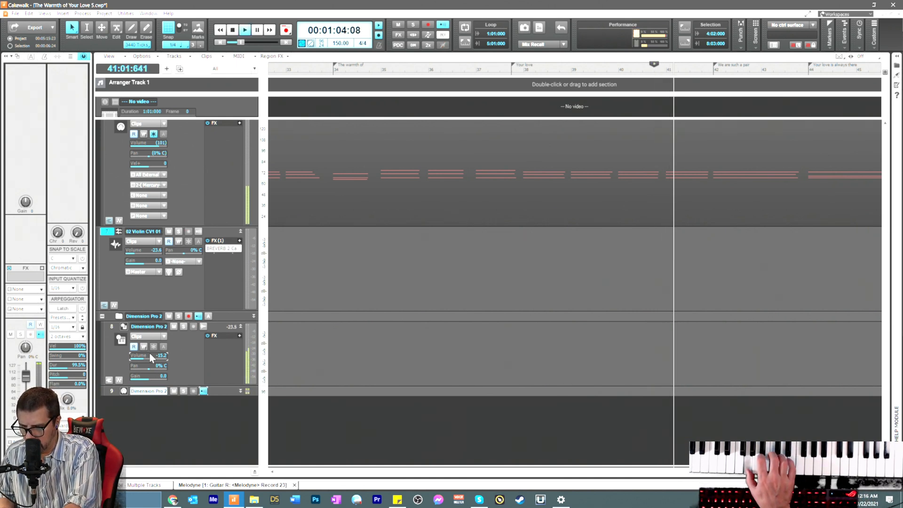
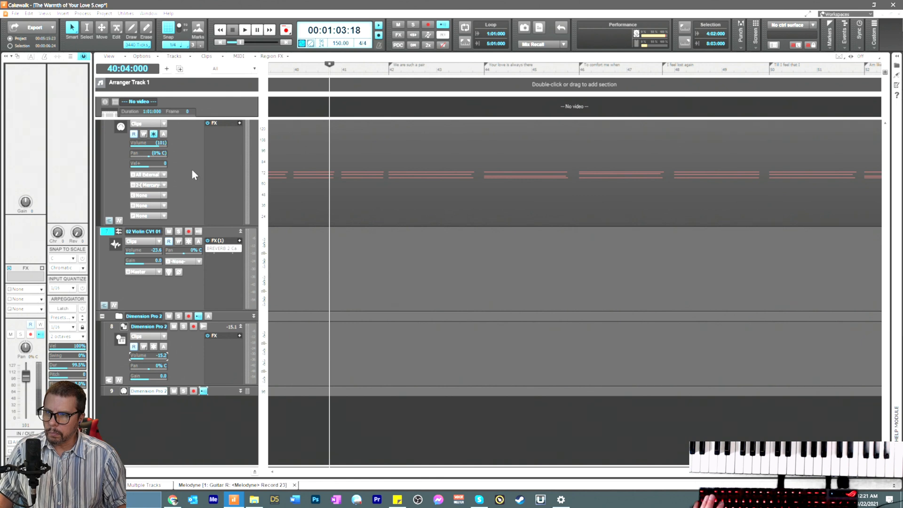
Step: Switch to File Explorer and go up to the Country Violin 1 folder to browse its loop folders
{"action": "scroll", "coordinate": [216, 170], "scroll_direction": "up", "scroll_amount": 1}
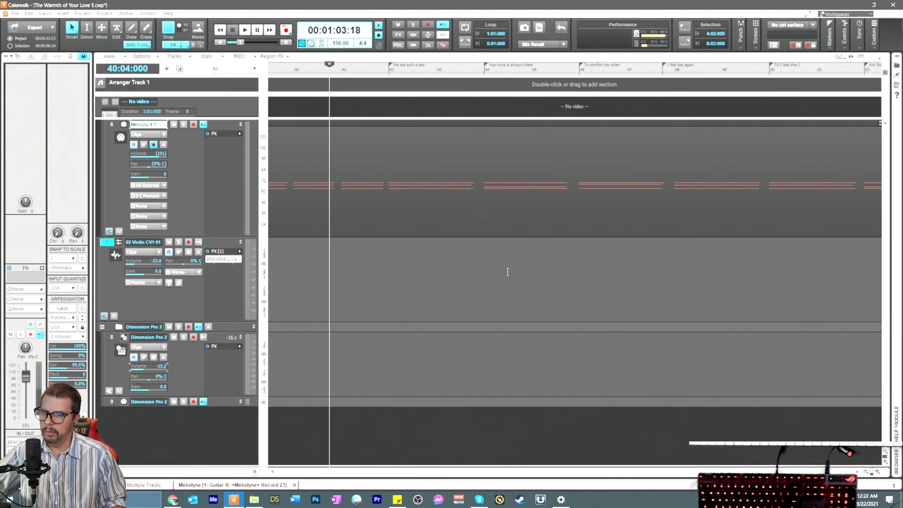
{"action": "left_click", "coordinate": [254, 500]}
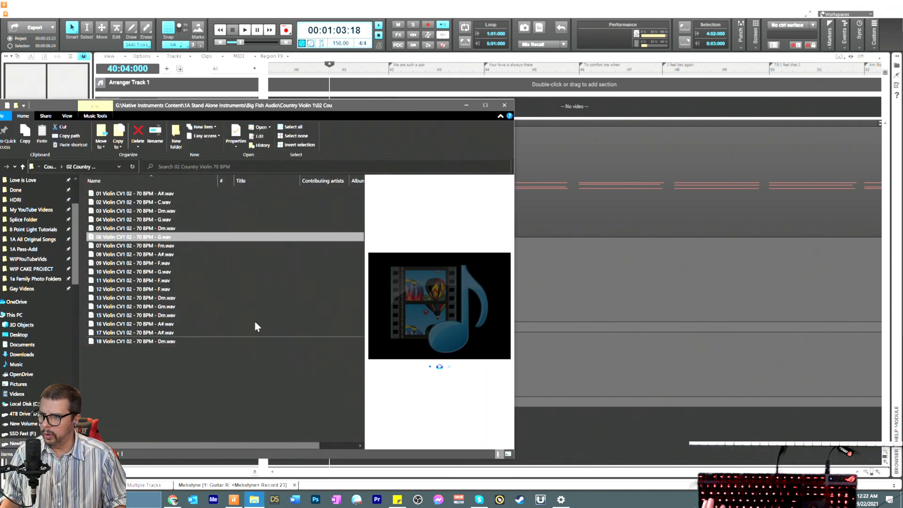
{"action": "left_click", "coordinate": [49, 168]}
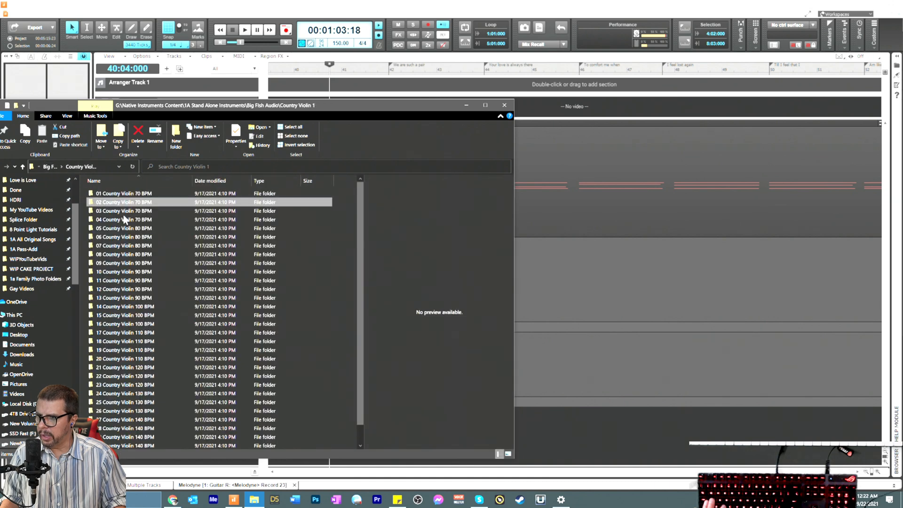
Step: Open the 14 Country Violin 100 BPM folder, widen the name column to show full file names, and audition loop 11 in A
{"action": "left_click", "coordinate": [115, 212]}
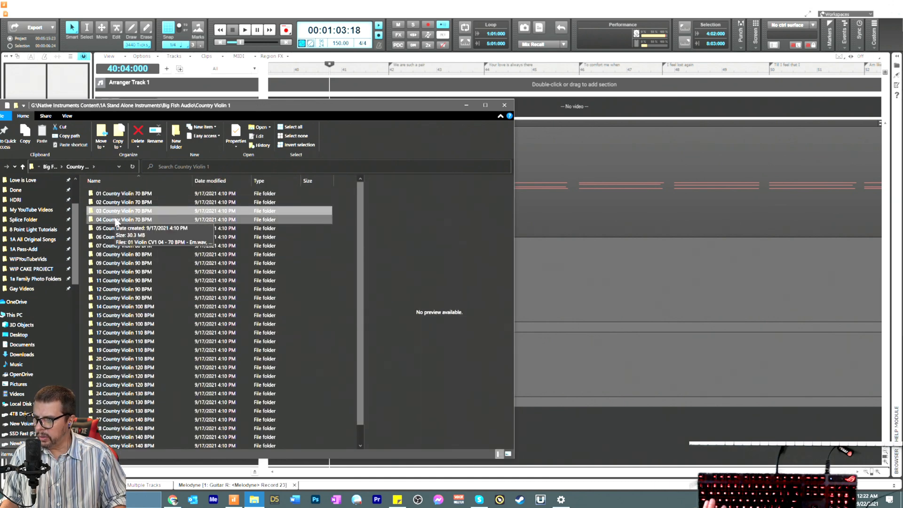
{"action": "scroll", "coordinate": [124, 296], "scroll_direction": "down", "scroll_amount": 1}
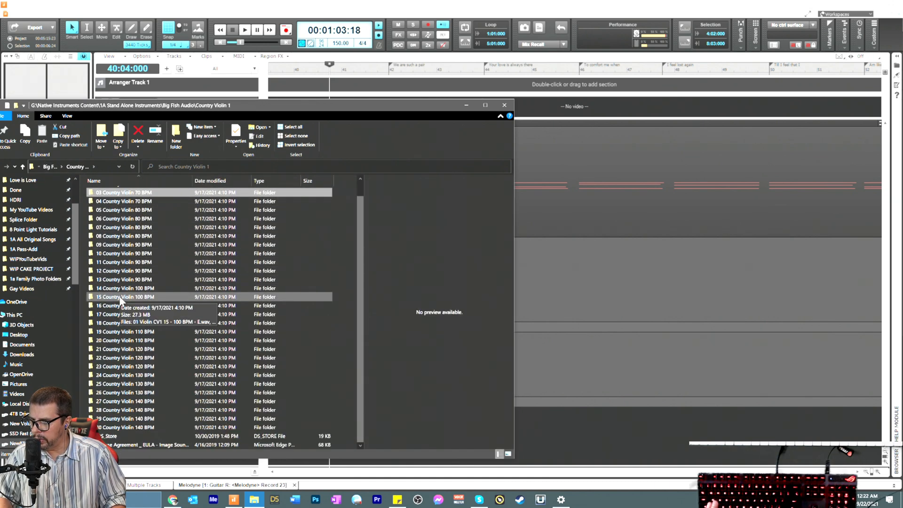
{"action": "left_click", "coordinate": [122, 289]}
{"action": "double_click", "coordinate": [121, 289]}
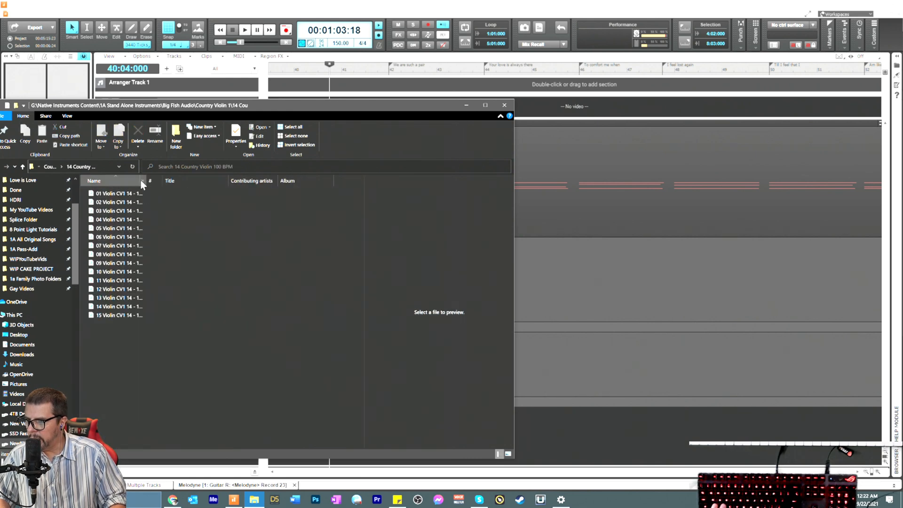
{"action": "left_click_drag", "start_coordinate": [161, 181], "coordinate": [243, 183]}
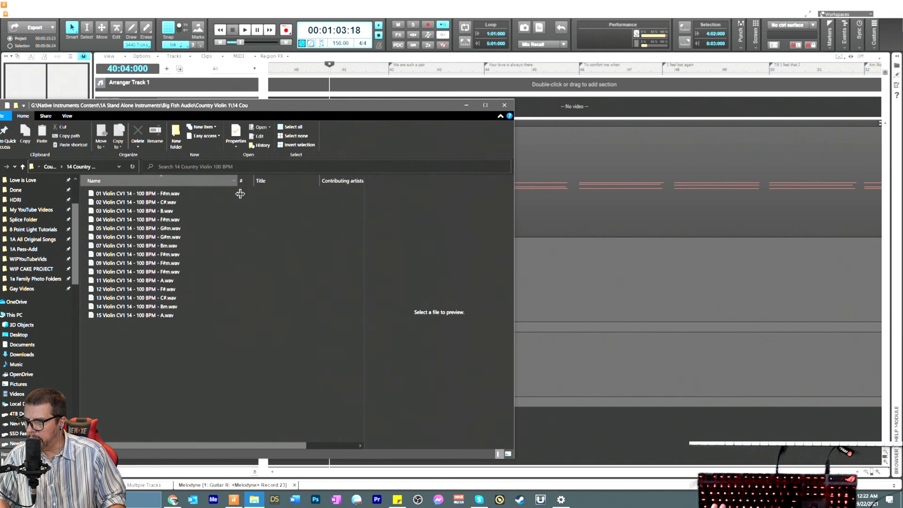
{"action": "left_click", "coordinate": [171, 282]}
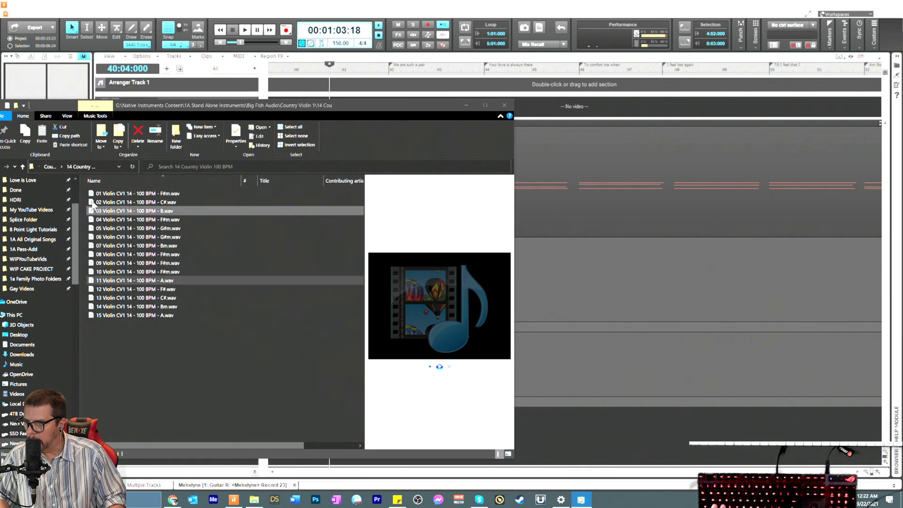
Step: Open the 20 Country Violin 110 BPM folder, reveal the full file names, and audition loops 09, 10, 12, 13, 01 and 03
{"action": "left_click", "coordinate": [50, 168]}
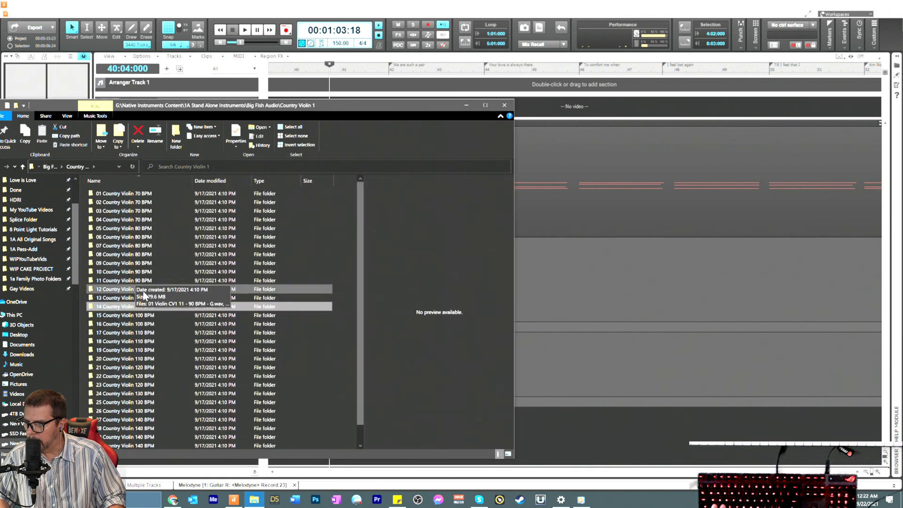
{"action": "double_click", "coordinate": [126, 361]}
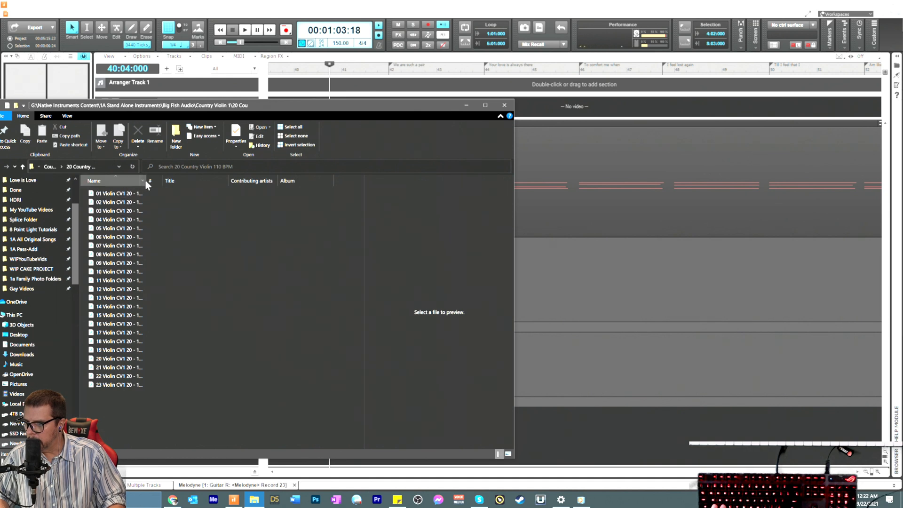
{"action": "left_click_drag", "start_coordinate": [145, 180], "coordinate": [272, 208]}
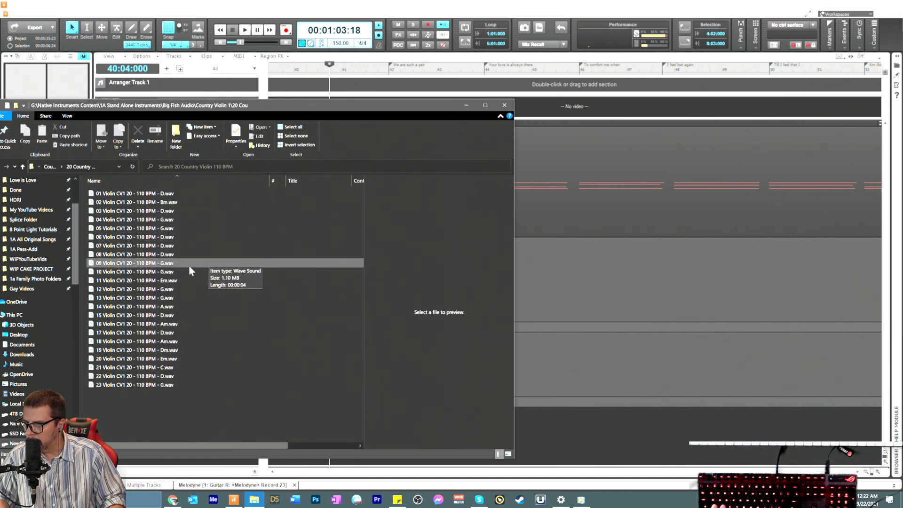
{"action": "left_click", "coordinate": [173, 264]}
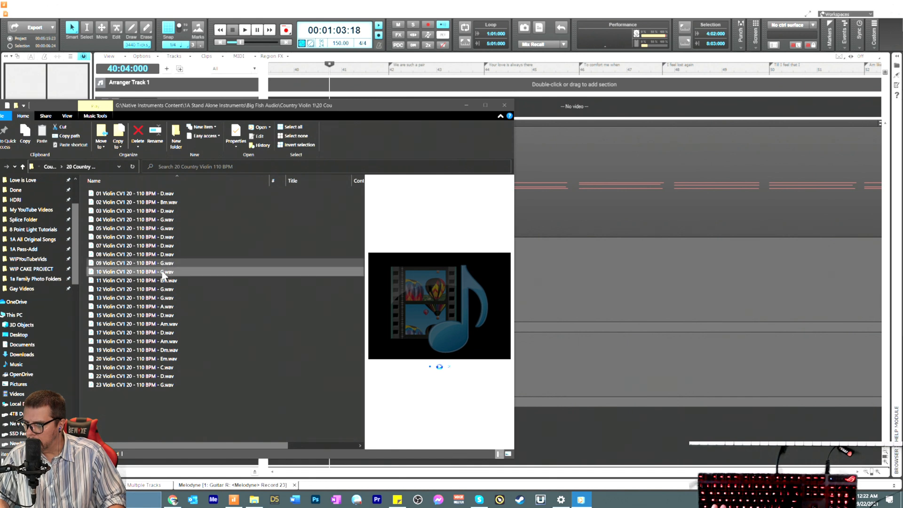
{"action": "left_click", "coordinate": [156, 275]}
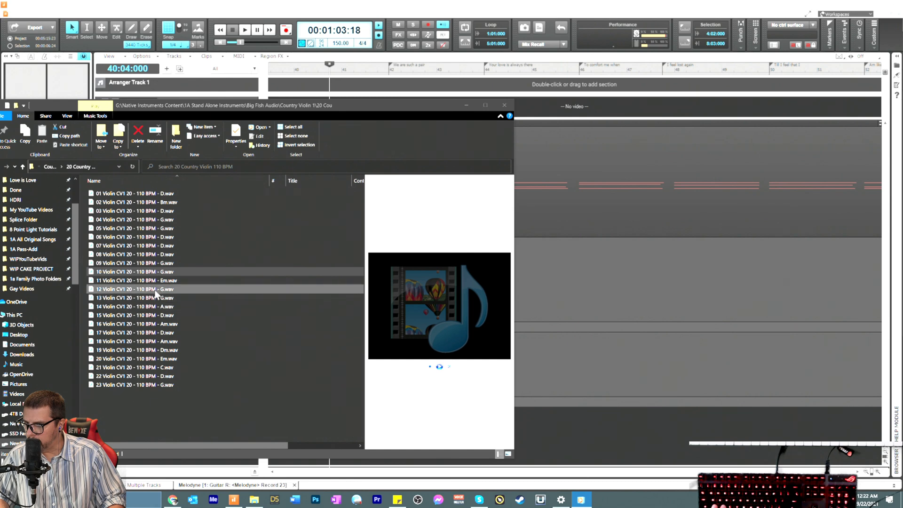
{"action": "left_click", "coordinate": [155, 290]}
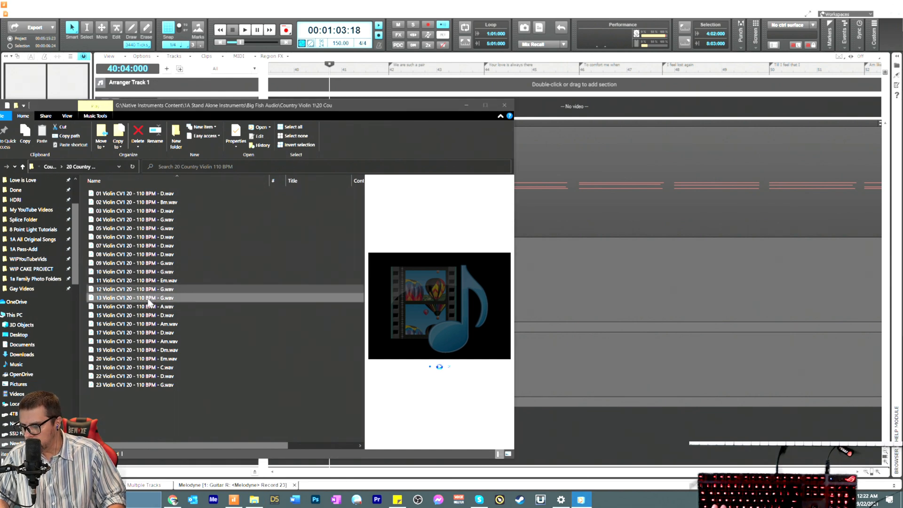
{"action": "left_click", "coordinate": [150, 298]}
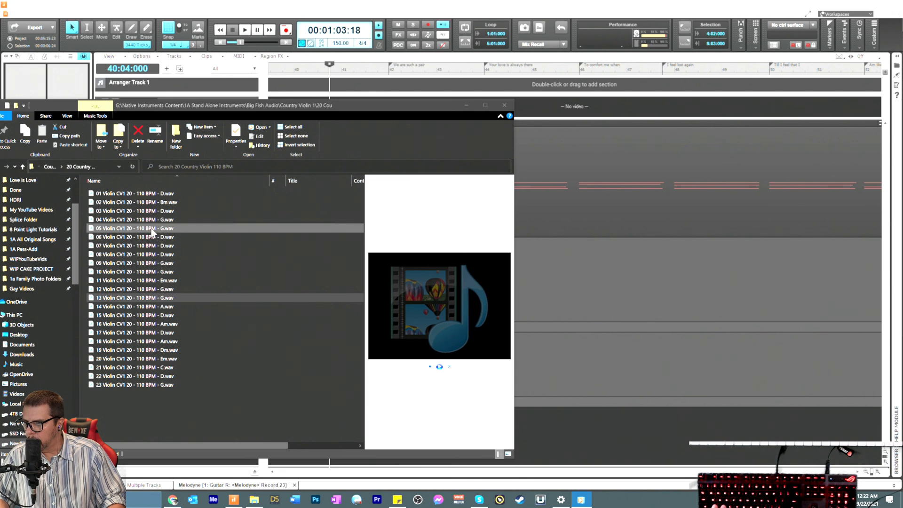
{"action": "left_click", "coordinate": [149, 194]}
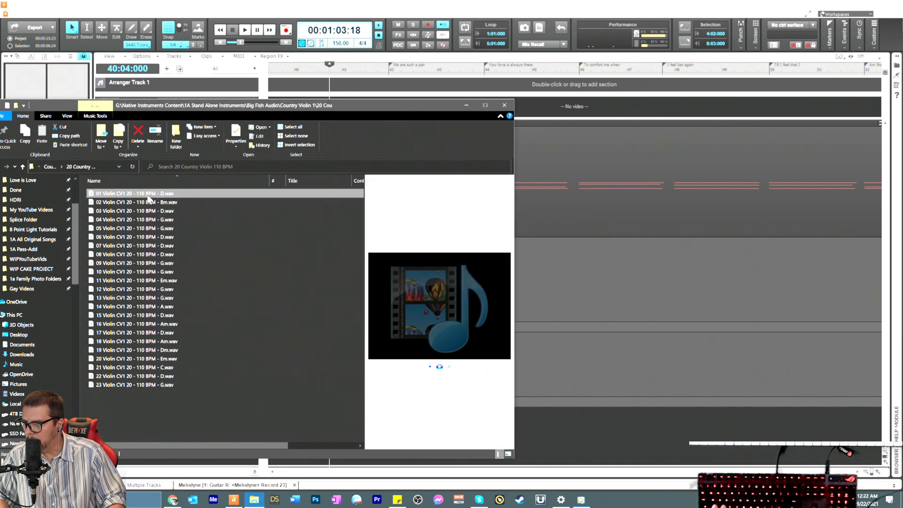
{"action": "left_click", "coordinate": [148, 212]}
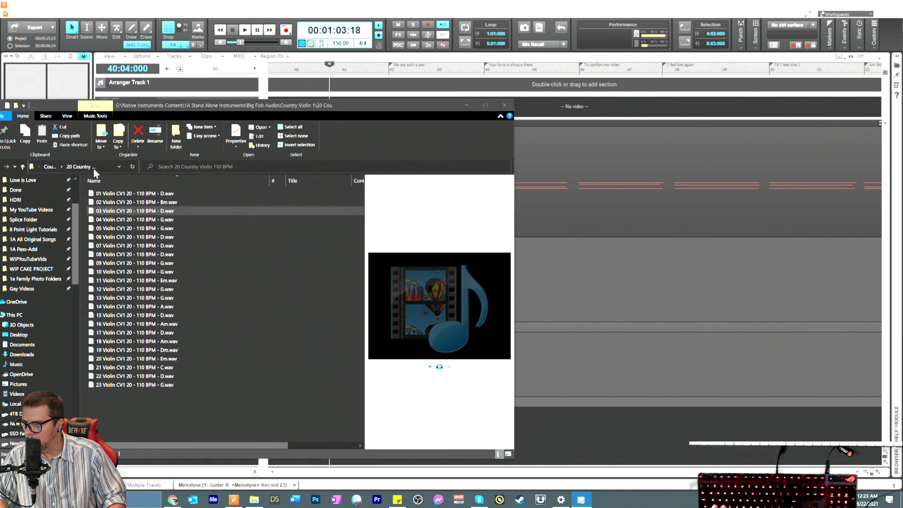
Step: Open the 30 Country Violin 140 BPM folder, reveal the full file names, and audition loops 03 in Dm and 17 in C
{"action": "left_click", "coordinate": [52, 168]}
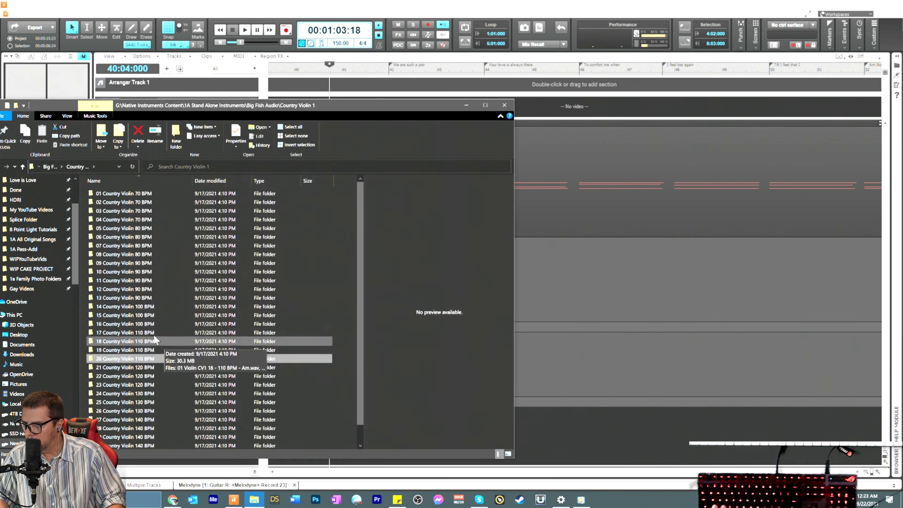
{"action": "scroll", "coordinate": [155, 343], "scroll_direction": "down", "scroll_amount": 1}
{"action": "double_click", "coordinate": [129, 427]}
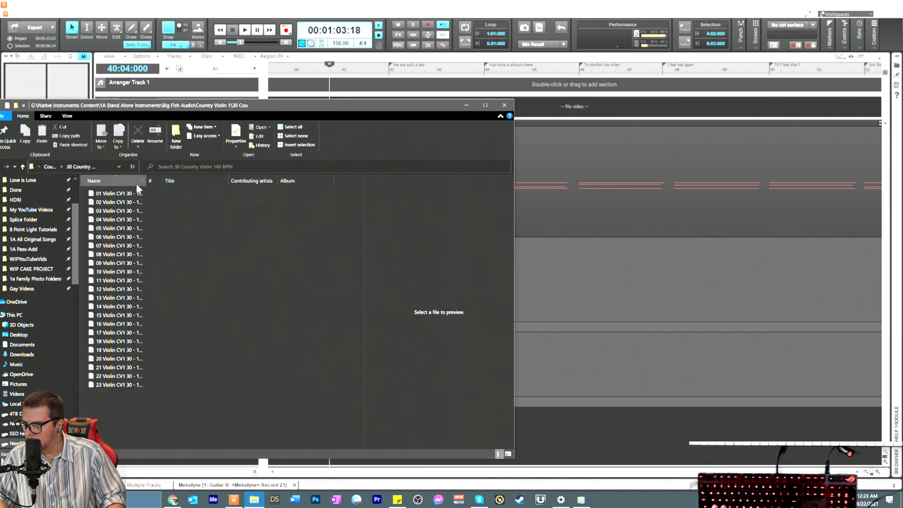
{"action": "left_click_drag", "start_coordinate": [146, 181], "coordinate": [238, 185]}
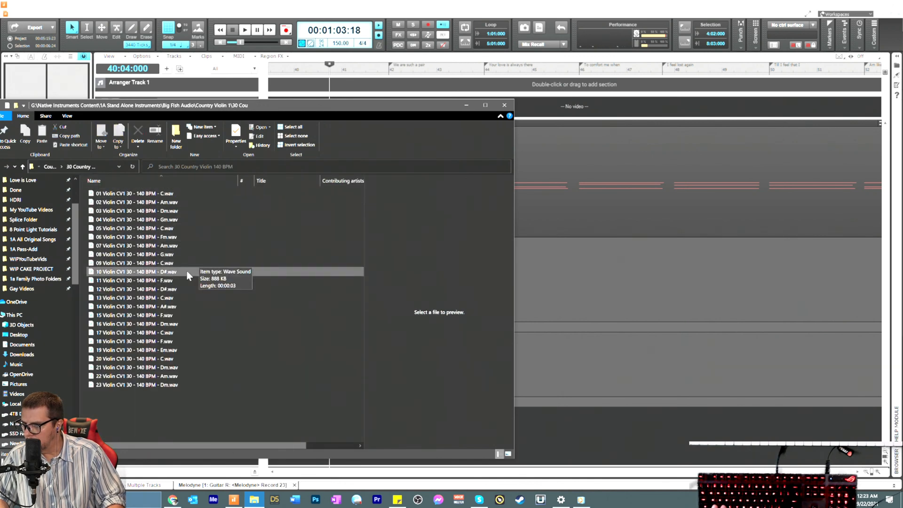
{"action": "left_click", "coordinate": [170, 211]}
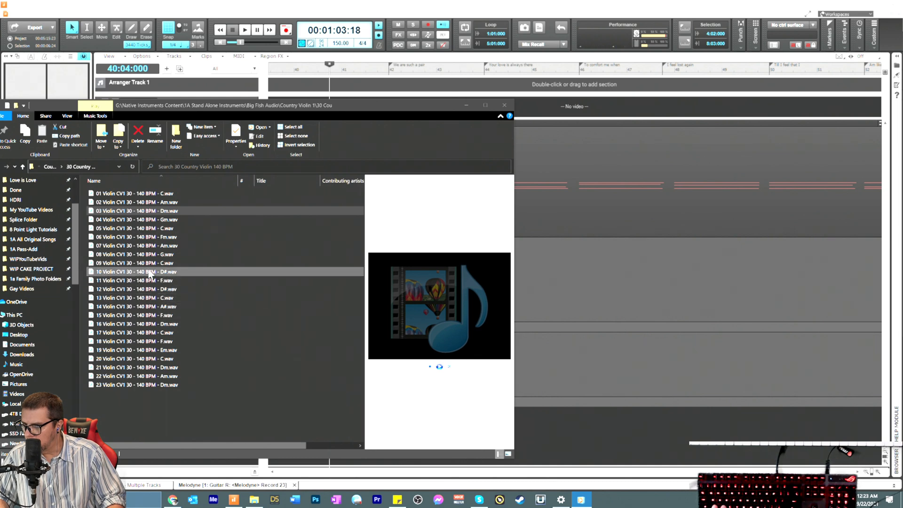
{"action": "left_click", "coordinate": [146, 332]}
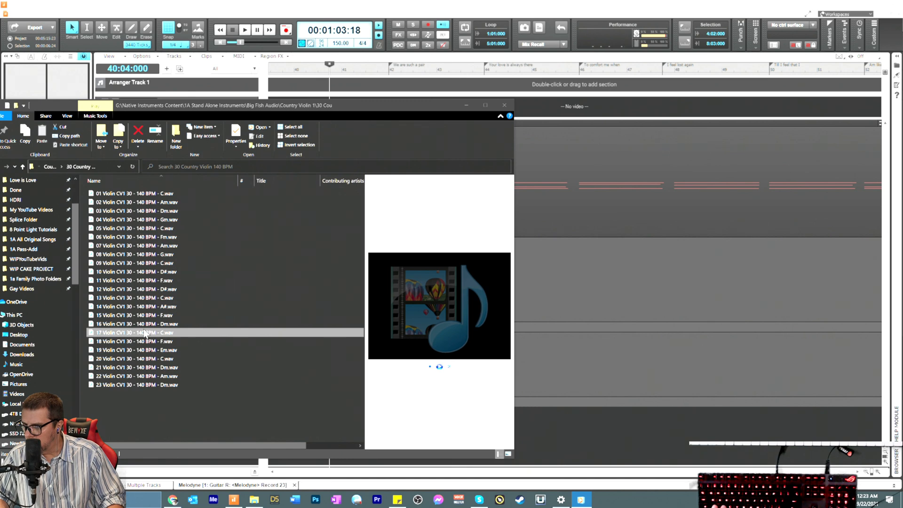
Step: Return to the Country Violin 1 folder and examine the loop keys in 08 Country Violin 80 BPM with full file names showing
{"action": "left_click", "coordinate": [78, 168]}
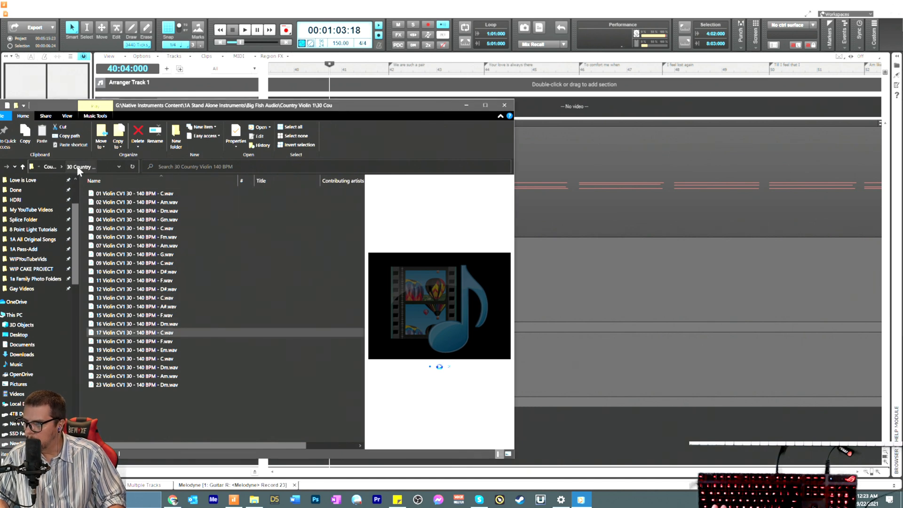
{"action": "left_click", "coordinate": [50, 167]}
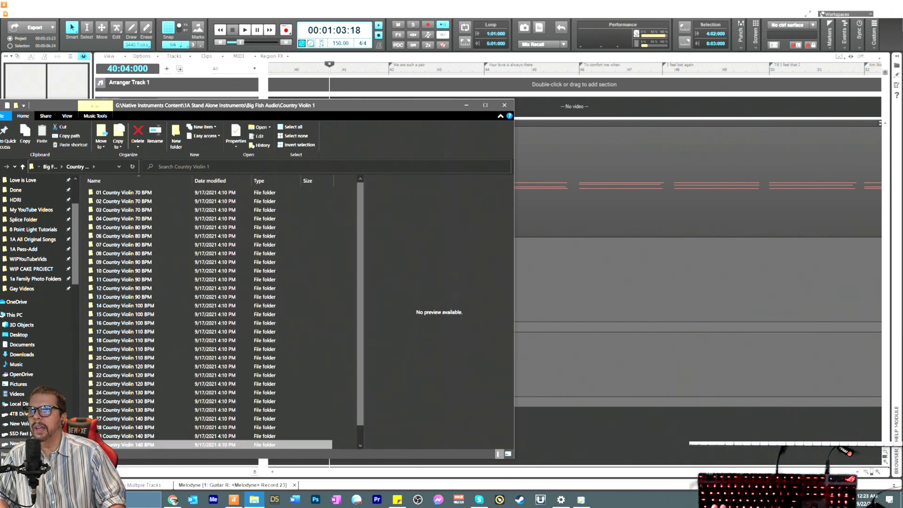
{"action": "key", "text": "alt+Tab"}
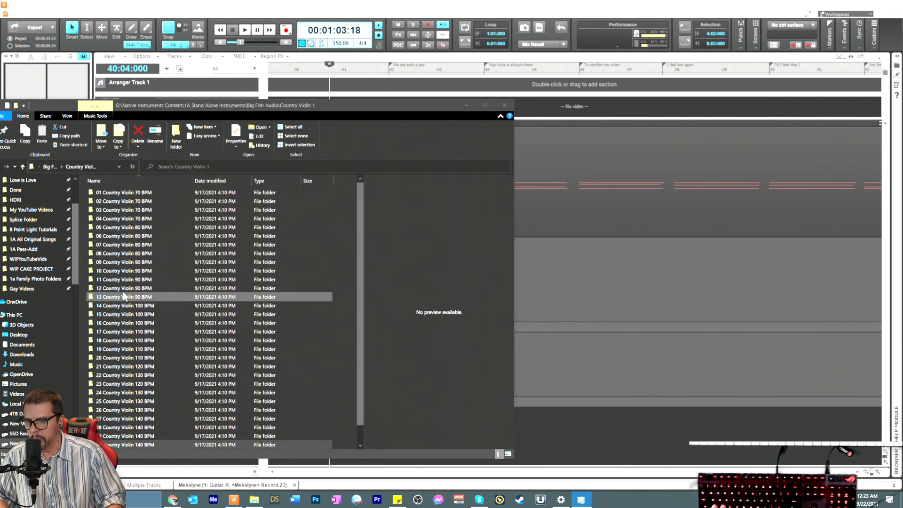
{"action": "left_click", "coordinate": [51, 170]}
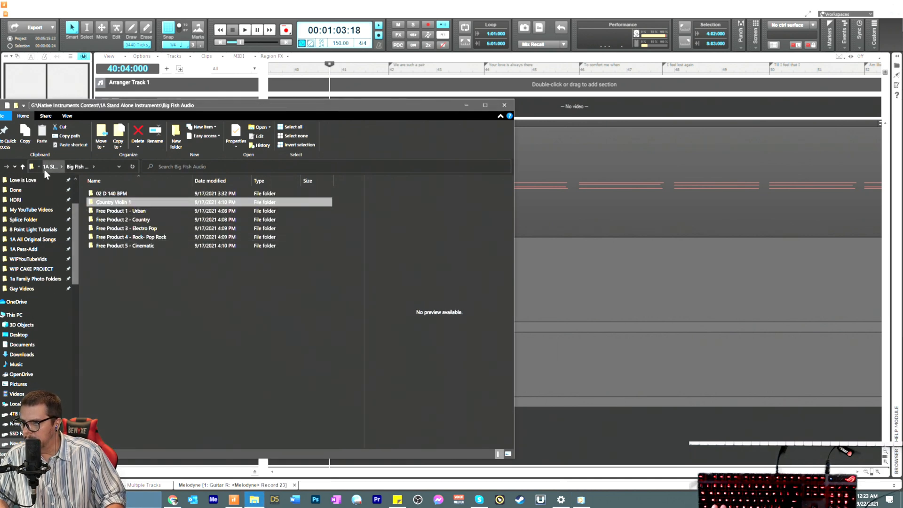
{"action": "double_click", "coordinate": [117, 202]}
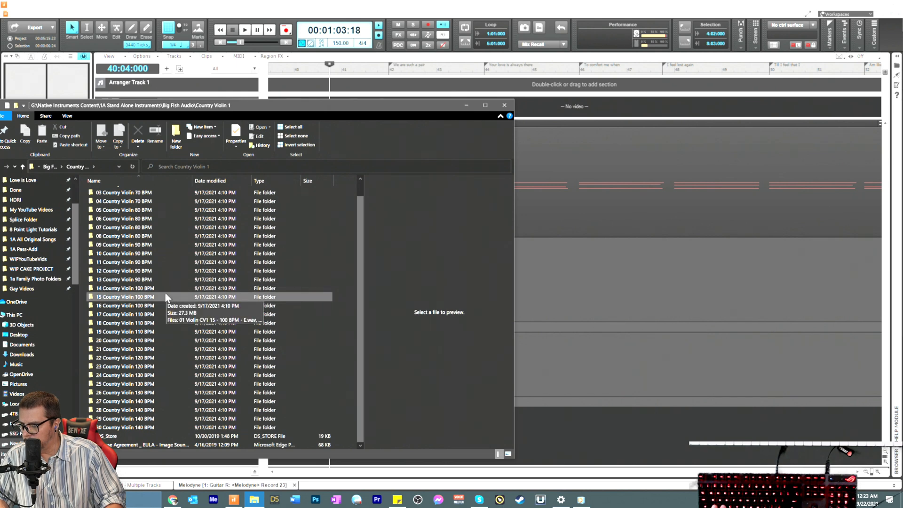
{"action": "scroll", "coordinate": [164, 290], "scroll_direction": "up", "scroll_amount": 1}
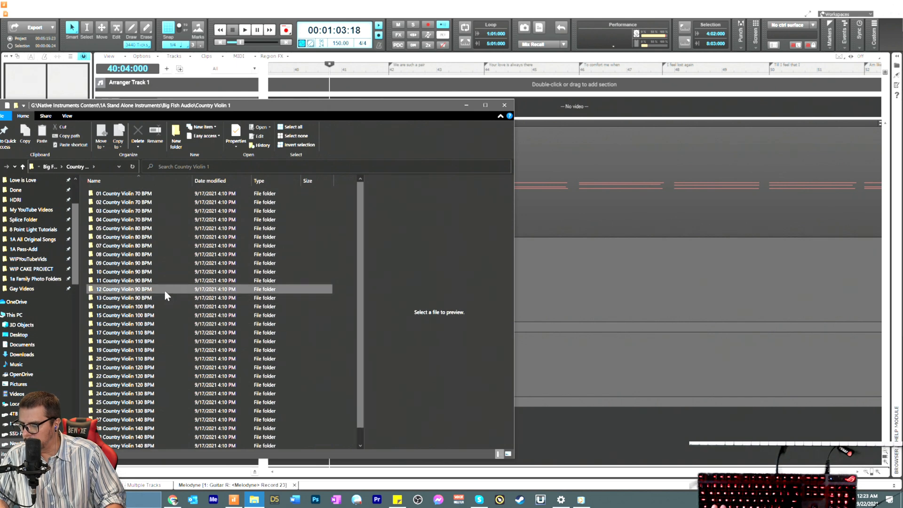
{"action": "double_click", "coordinate": [117, 256]}
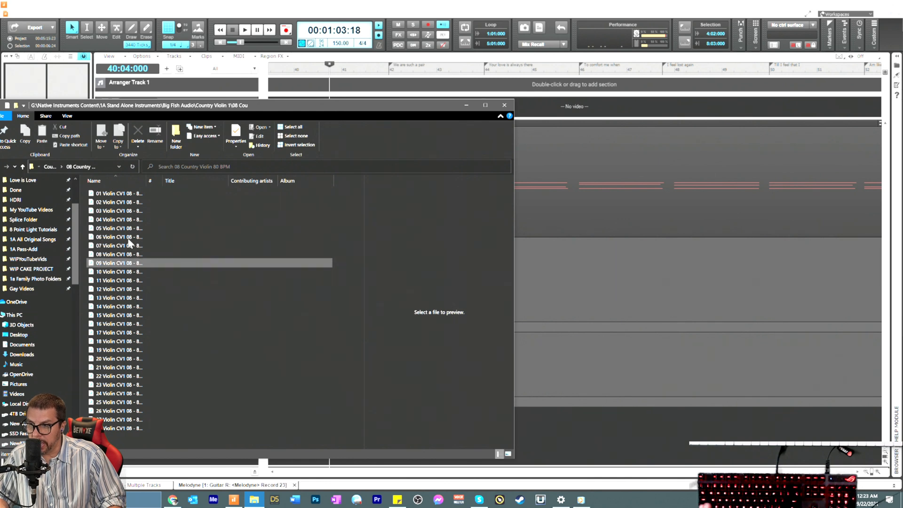
{"action": "left_click_drag", "start_coordinate": [148, 181], "coordinate": [252, 201]}
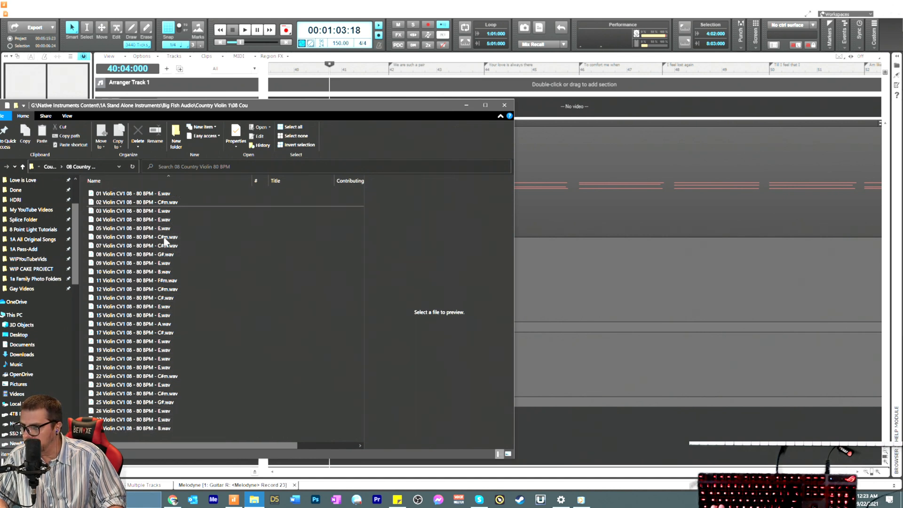
Step: Open the 06 Country Violin 80 BPM folder, reveal the full file names, and audition loops 21 in C and 17 in F#m
{"action": "left_click", "coordinate": [49, 167]}
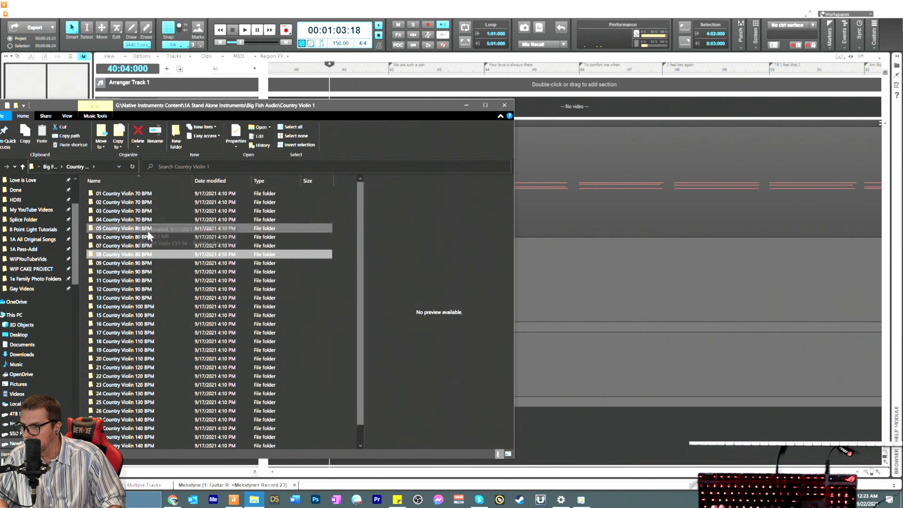
{"action": "double_click", "coordinate": [127, 239]}
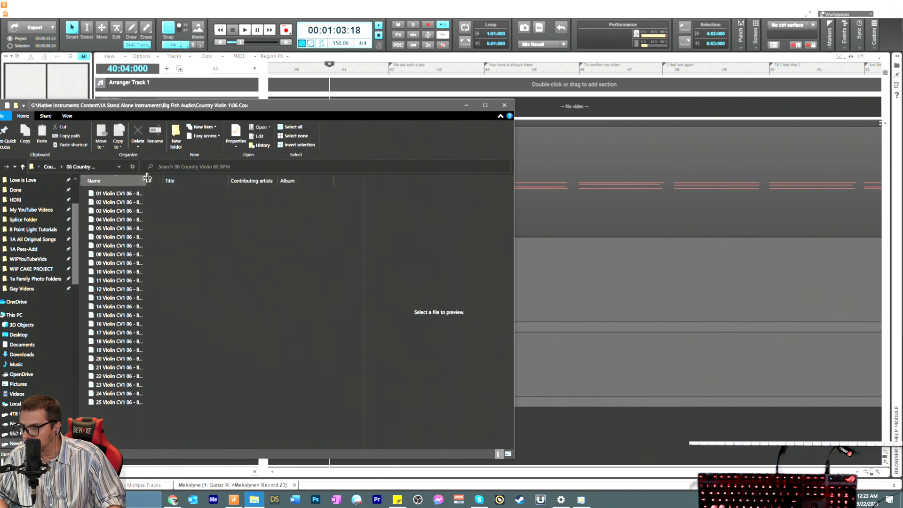
{"action": "left_click_drag", "start_coordinate": [148, 177], "coordinate": [245, 179]}
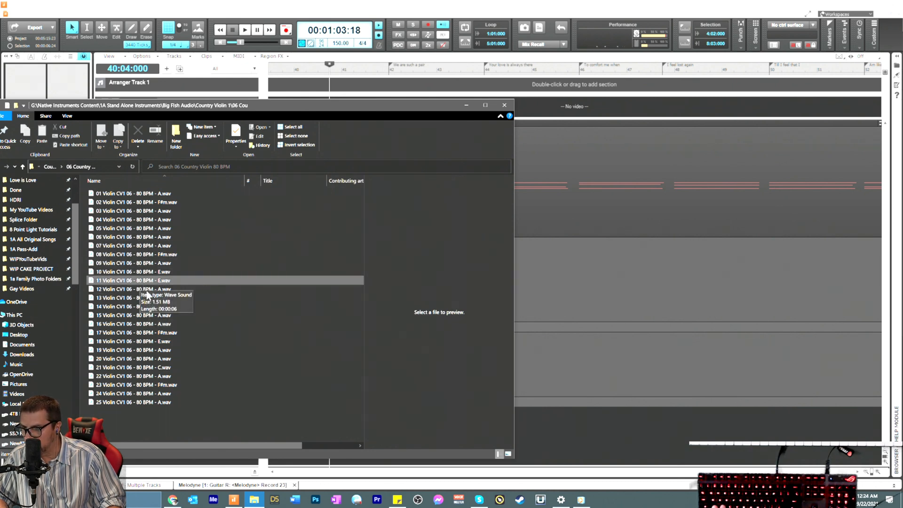
{"action": "left_click", "coordinate": [146, 368]}
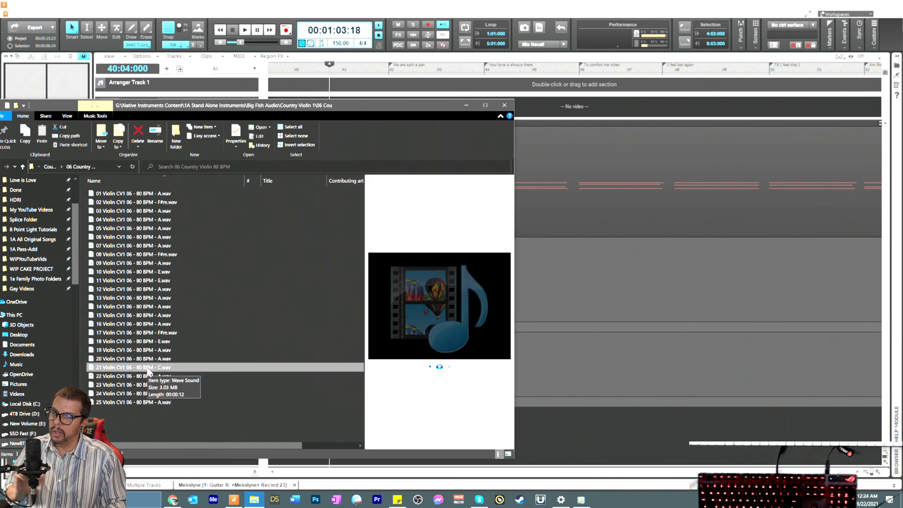
{"action": "double_click", "coordinate": [141, 368]}
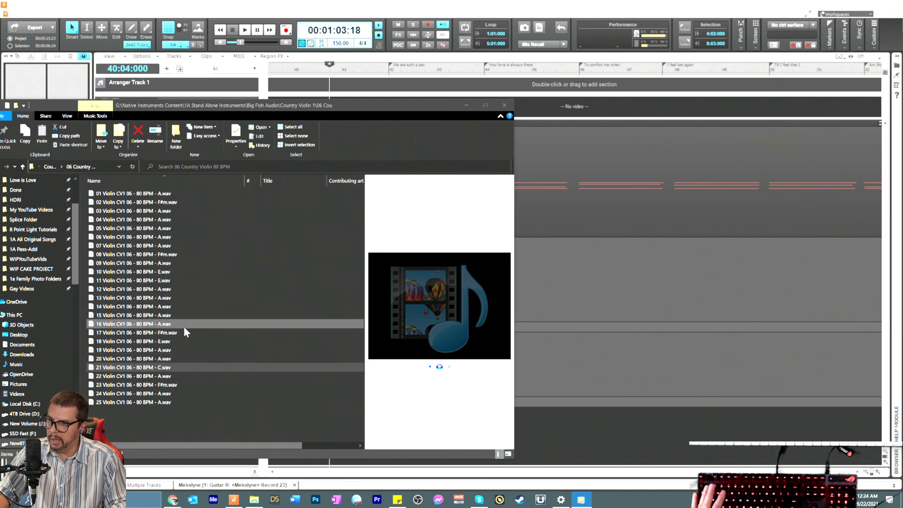
{"action": "left_click", "coordinate": [162, 368]}
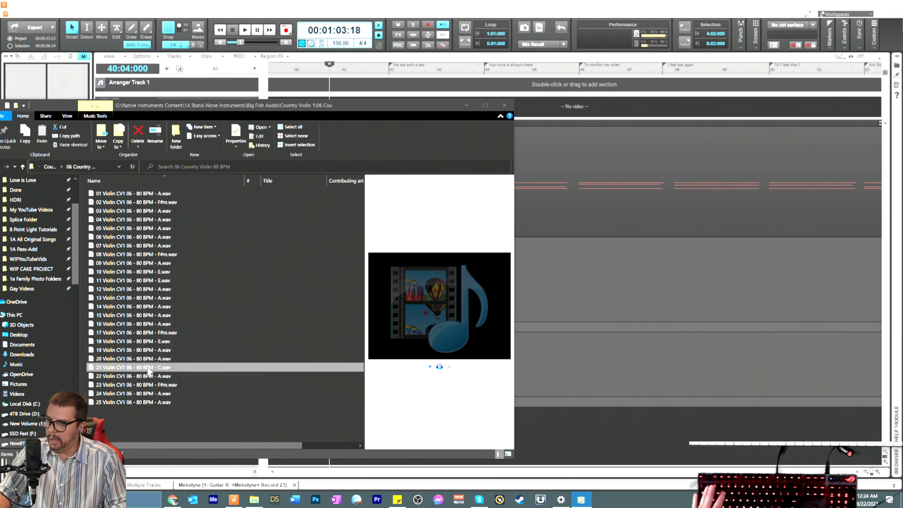
{"action": "left_click", "coordinate": [148, 370]}
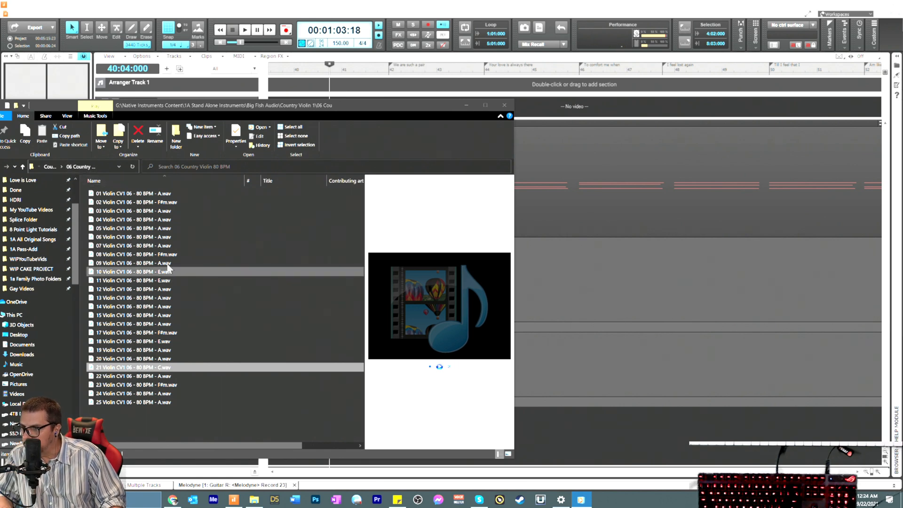
{"action": "left_click", "coordinate": [155, 333]}
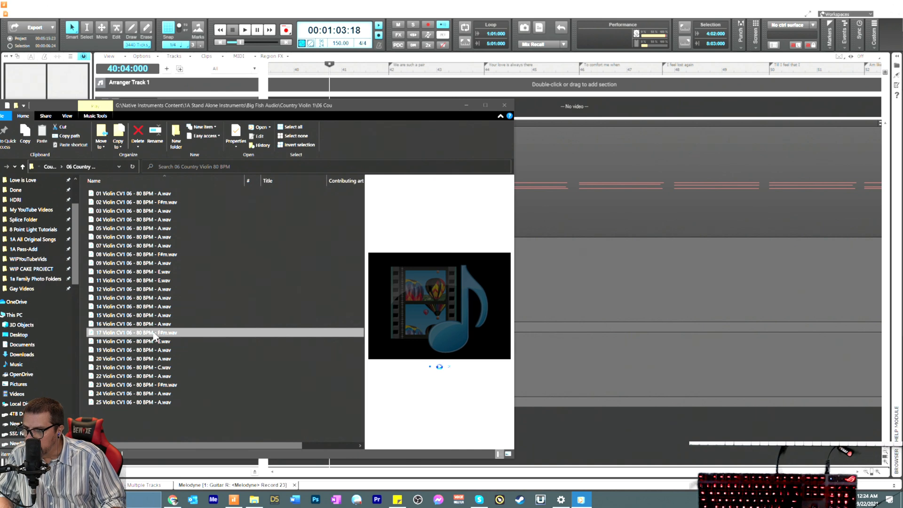
Step: Add 17 Violin CV1 06 - 80 BPM - F#m.wav to a new track at measure 41 and close the loop folder window
{"action": "left_click", "coordinate": [155, 335]}
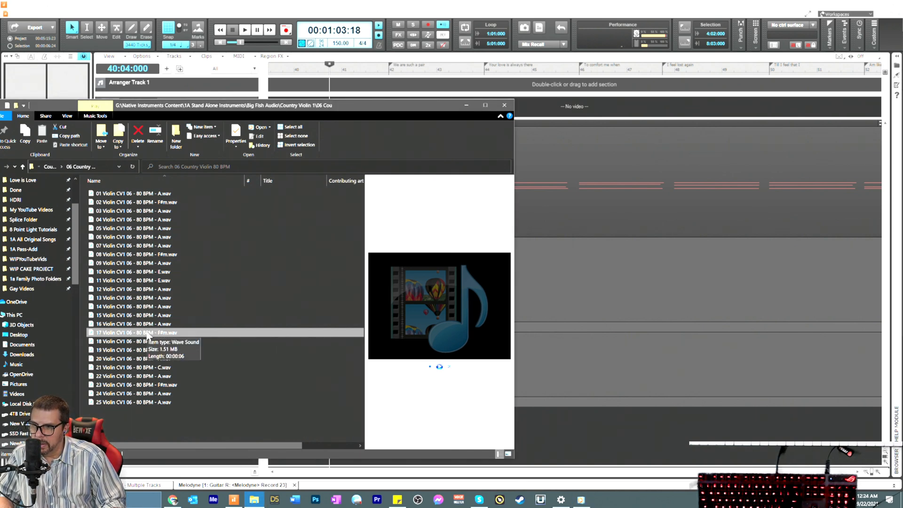
{"action": "left_click_drag", "start_coordinate": [227, 106], "coordinate": [639, 123]}
{"action": "left_click_drag", "start_coordinate": [589, 343], "coordinate": [343, 428]}
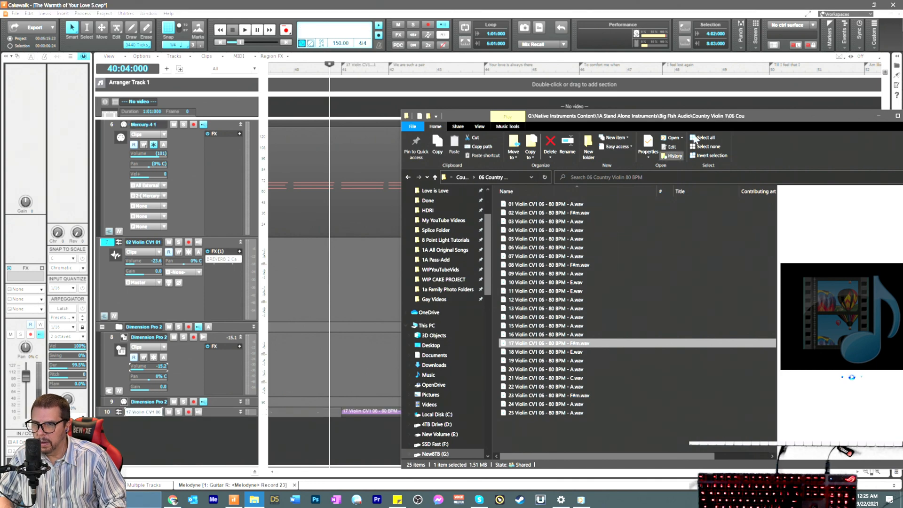
{"action": "left_click_drag", "start_coordinate": [687, 115], "coordinate": [467, 120]}
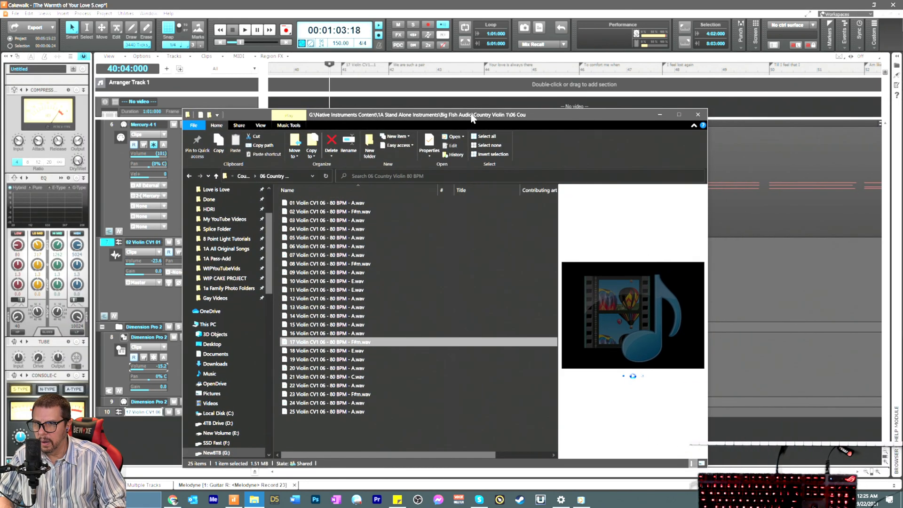
{"action": "left_click", "coordinate": [693, 117]}
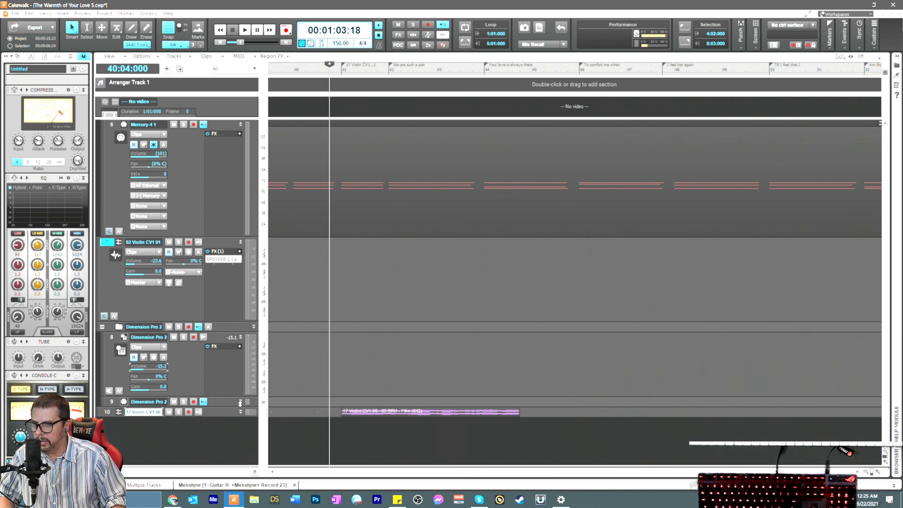
Step: Enlarge the new violin loop track and move its clip to start at 50:04:000
{"action": "scroll", "coordinate": [199, 397], "scroll_direction": "down", "scroll_amount": 3}
{"action": "left_click_drag", "start_coordinate": [216, 341], "coordinate": [213, 414]}
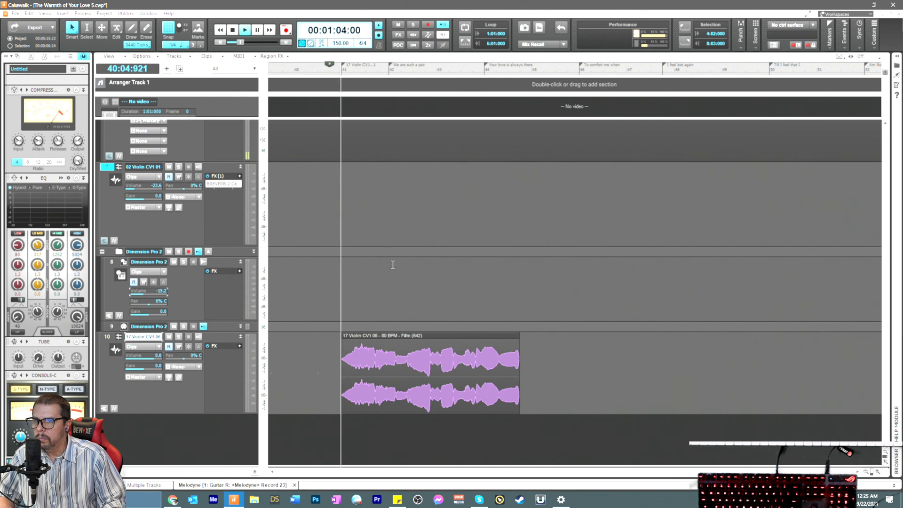
{"action": "left_click_drag", "start_coordinate": [384, 335], "coordinate": [849, 338]}
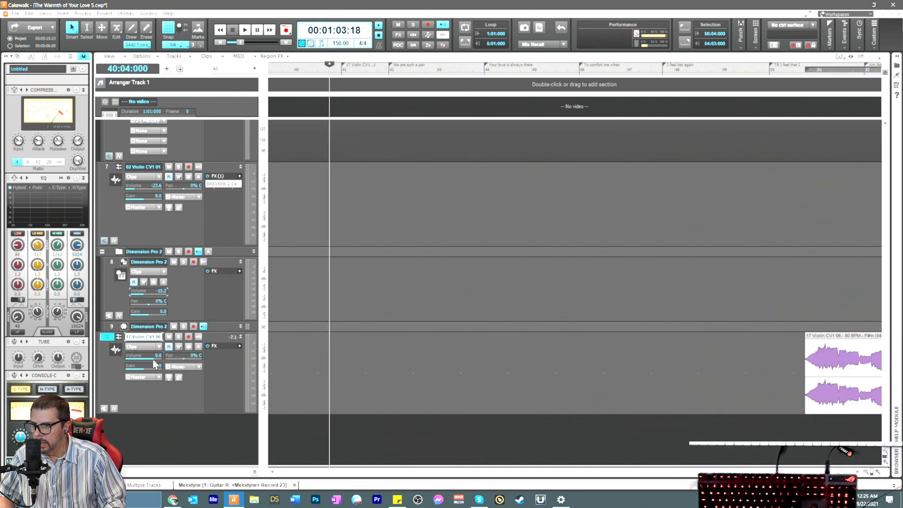
Step: Lower the new violin track's volume to -21.4 while auditioning the moved clip with the song
{"action": "left_click_drag", "start_coordinate": [151, 358], "coordinate": [139, 357]}
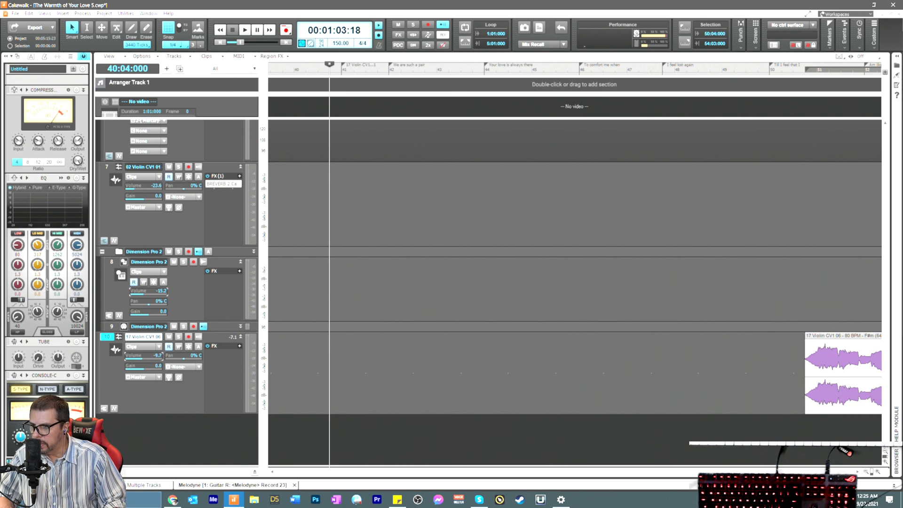
{"action": "left_click", "coordinate": [783, 77]}
{"action": "key", "text": "space"}
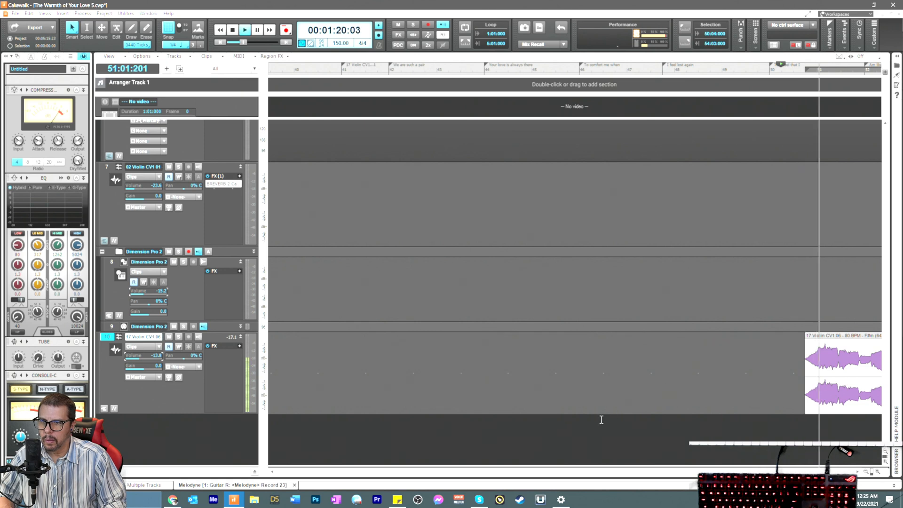
{"action": "key", "text": "space"}
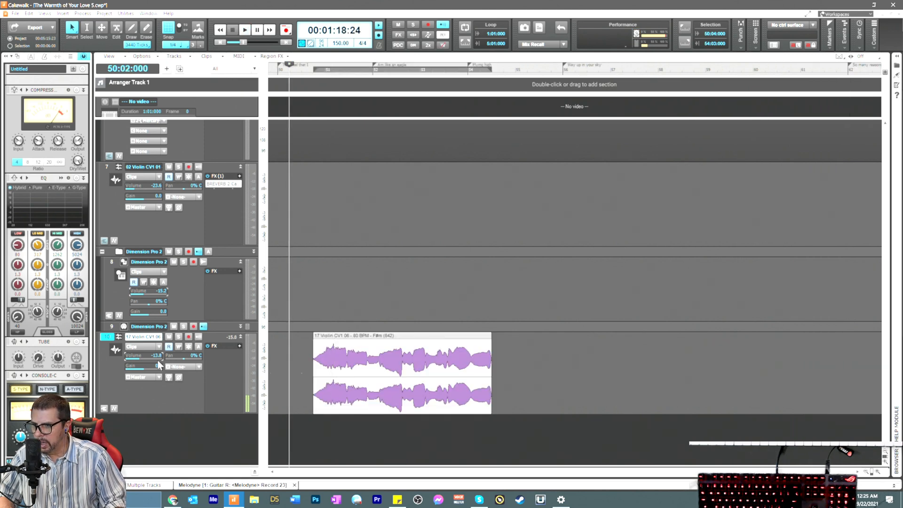
{"action": "key", "text": "space"}
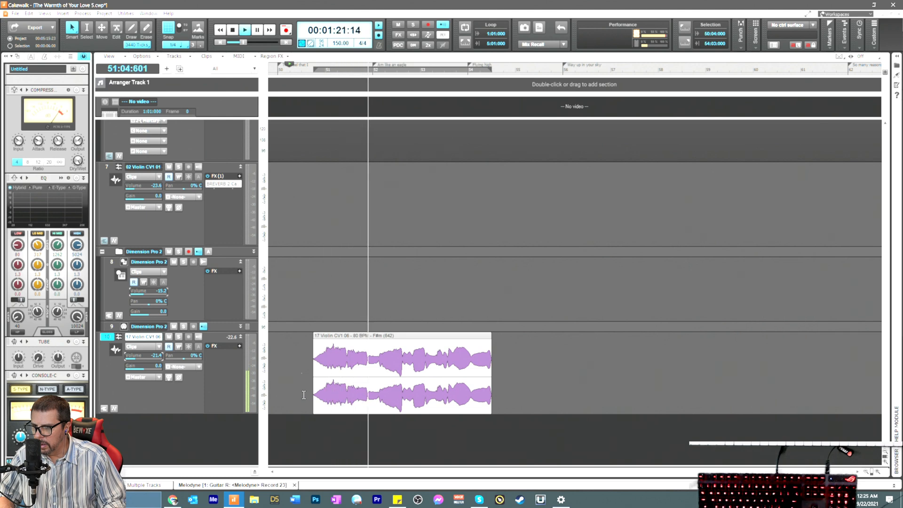
{"action": "key", "text": "space"}
Step: Extend both edges of the F#m violin clip so it spans 50:03:000 to 55:02:000
{"action": "right_click", "coordinate": [320, 385]}
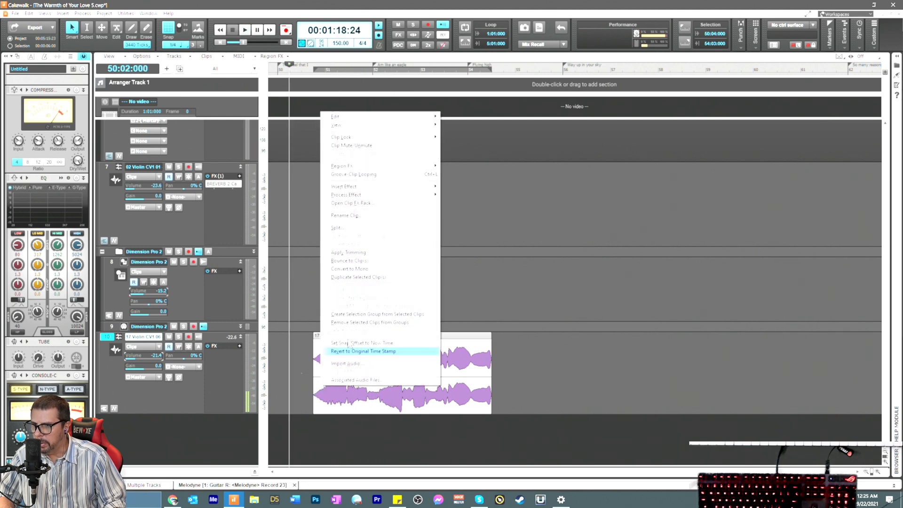
{"action": "mouse_move", "coordinate": [366, 168]}
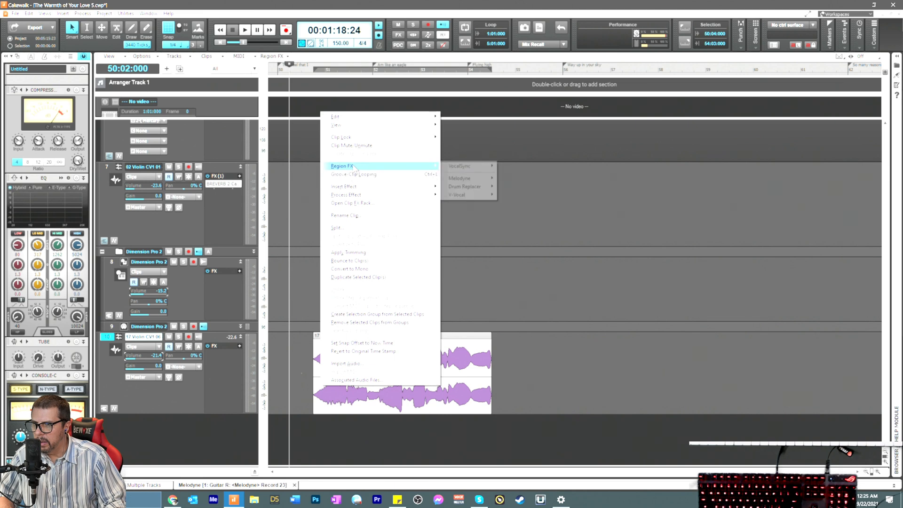
{"action": "left_click", "coordinate": [527, 245]}
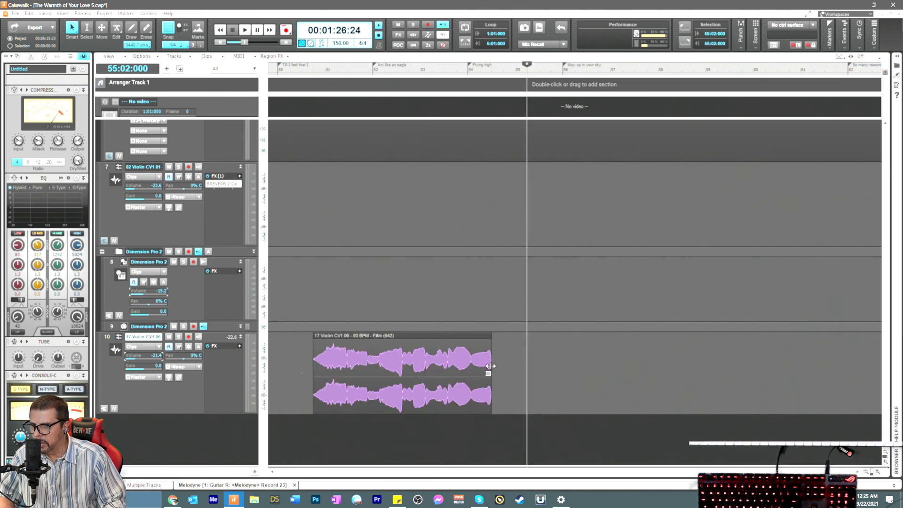
{"action": "left_click_drag", "start_coordinate": [490, 366], "coordinate": [523, 366]}
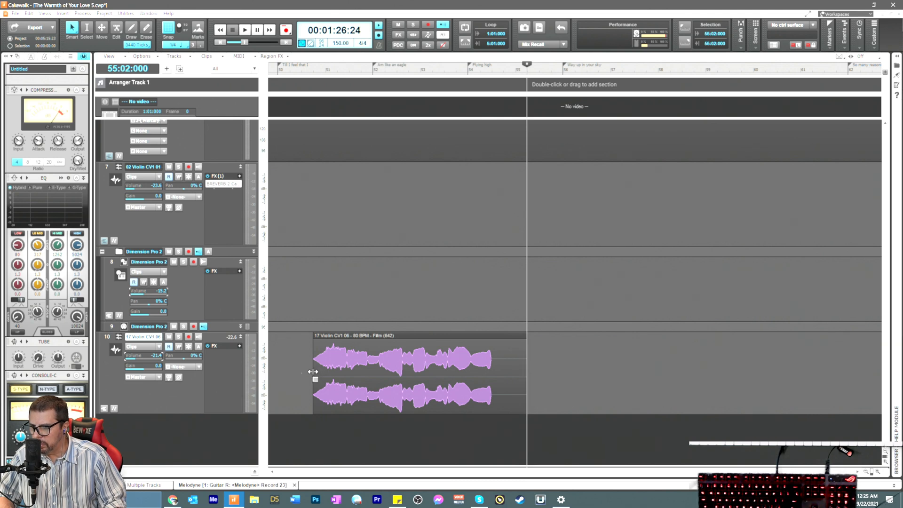
{"action": "left_click_drag", "start_coordinate": [313, 372], "coordinate": [297, 372]}
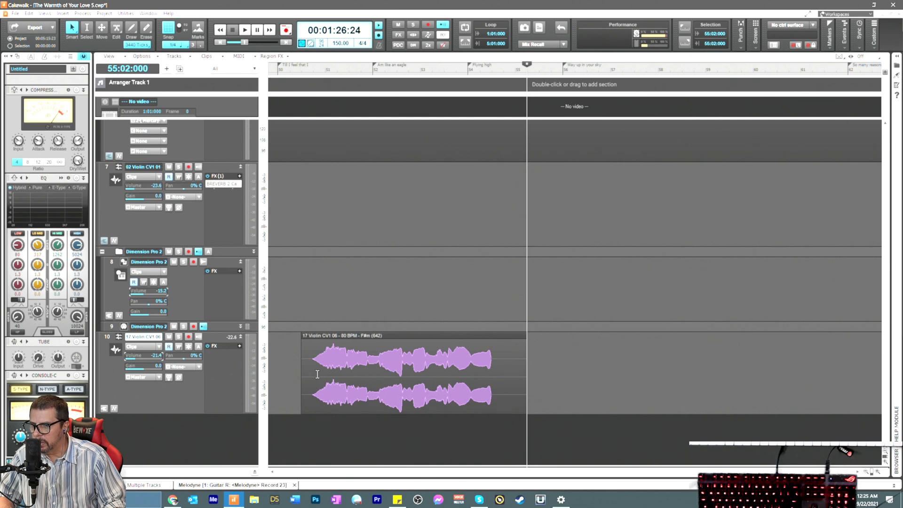
Step: Play the extended violin clip from 50:03:000 and create a Melodyne Region FX on it
{"action": "right_click", "coordinate": [317, 374]}
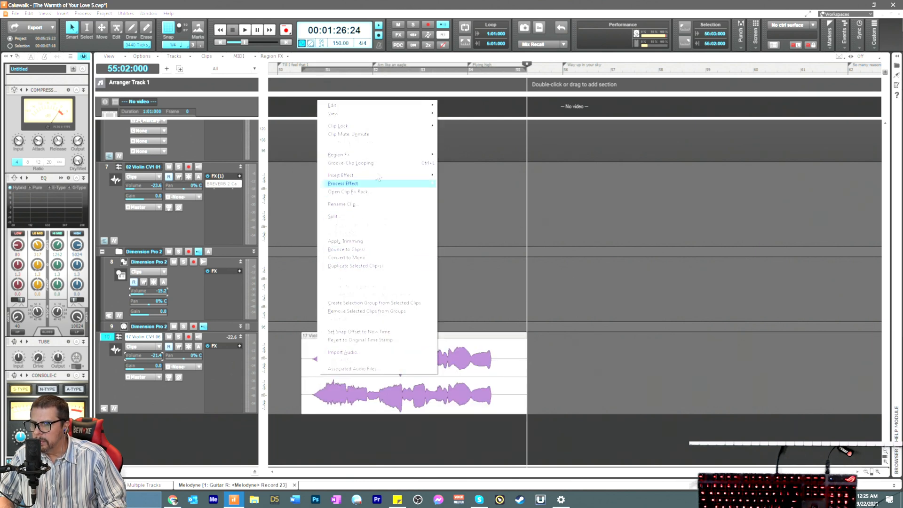
{"action": "left_click", "coordinate": [327, 68]}
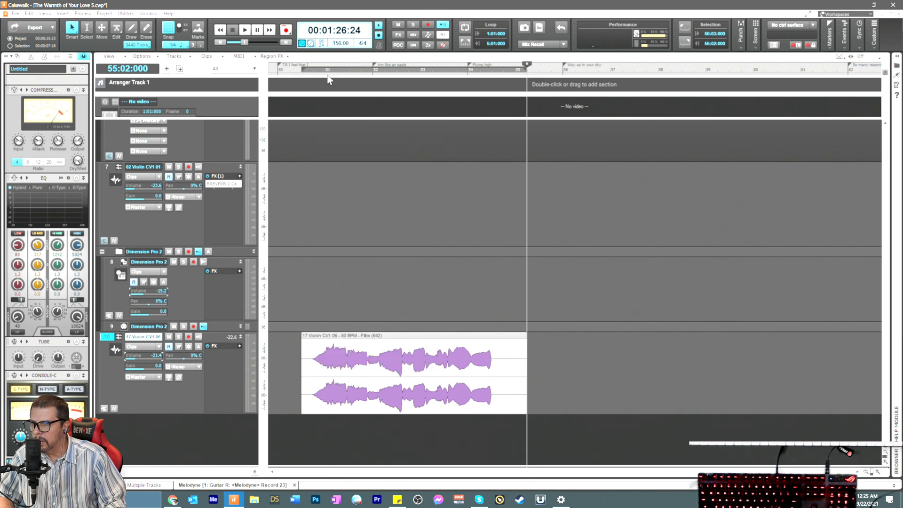
{"action": "left_click", "coordinate": [303, 69]}
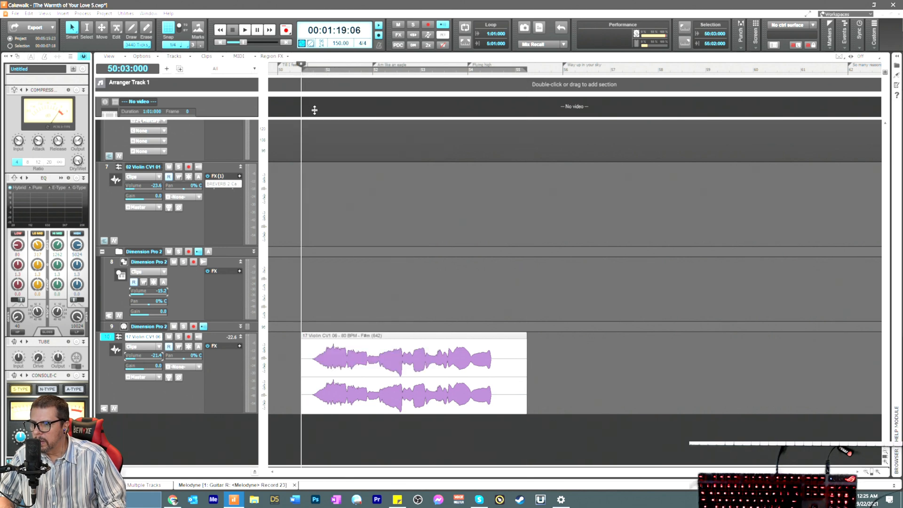
{"action": "key", "text": "space"}
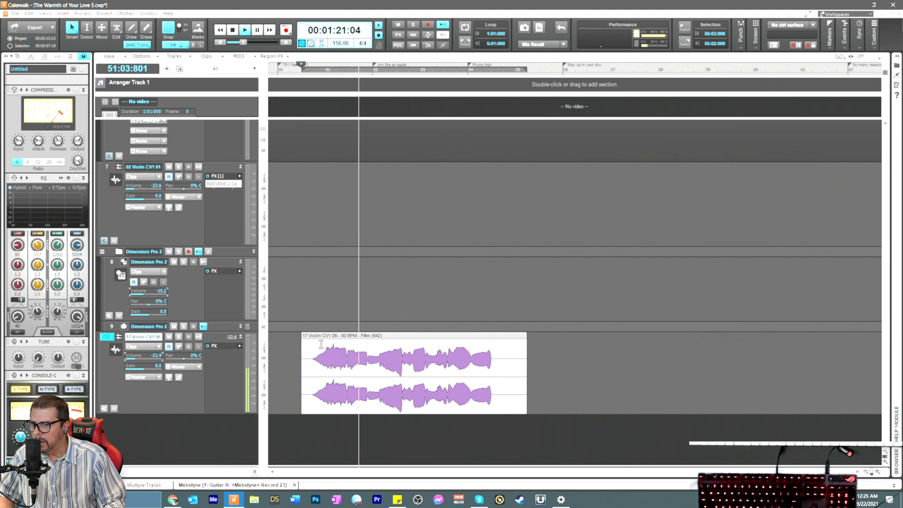
{"action": "key", "text": "space"}
{"action": "right_click", "coordinate": [329, 375]}
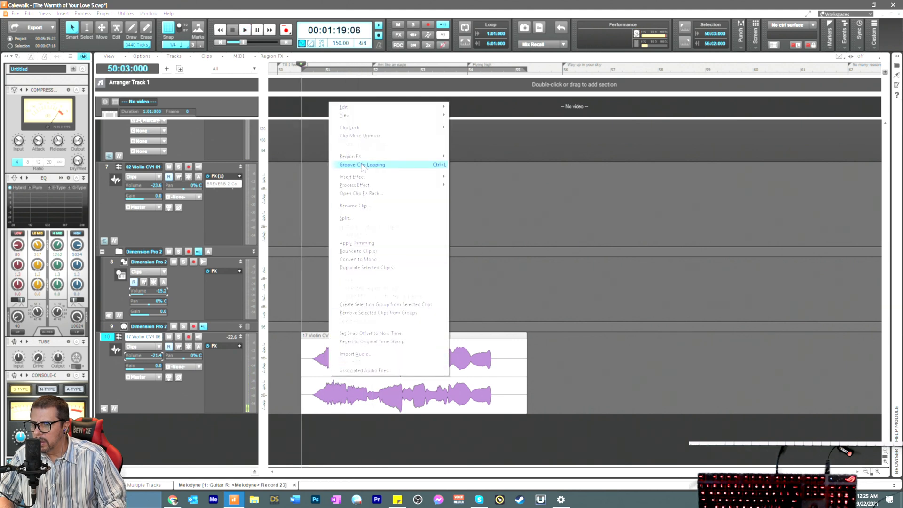
{"action": "mouse_move", "coordinate": [357, 156]}
{"action": "mouse_move", "coordinate": [490, 169]}
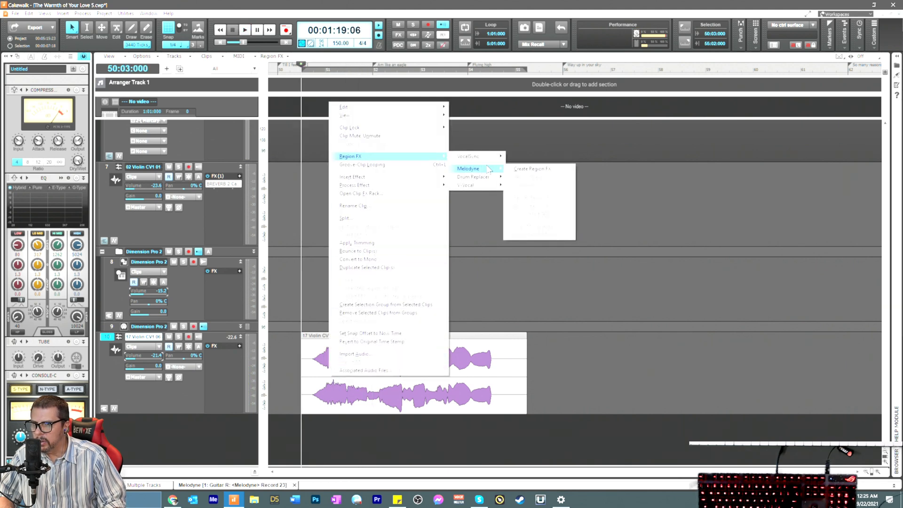
{"action": "left_click", "coordinate": [530, 170]}
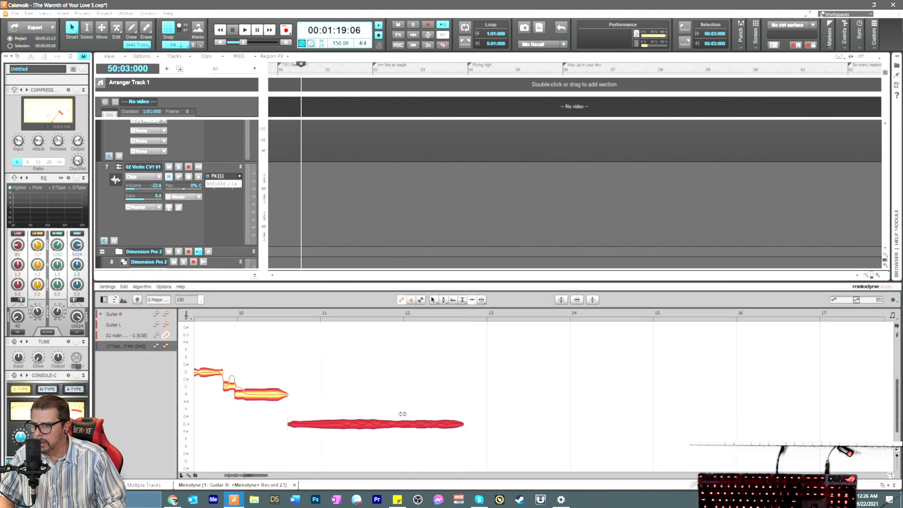
Step: Enable note editing for the 17 Violin F#m track in Melodyne and bring its phrase from measure 51 into view
{"action": "key", "text": "space"}
{"action": "left_click", "coordinate": [154, 396]}
{"action": "key", "text": "space"}
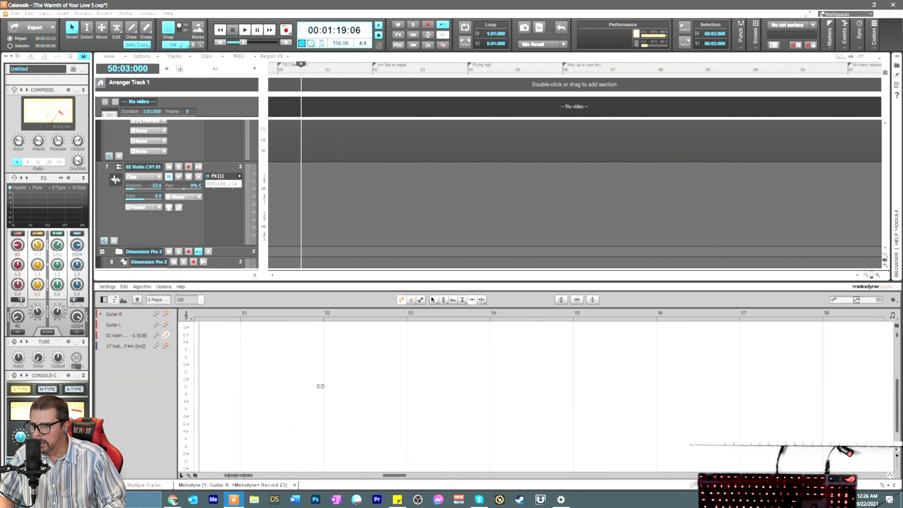
{"action": "scroll", "coordinate": [321, 387], "scroll_direction": "down", "scroll_amount": 2}
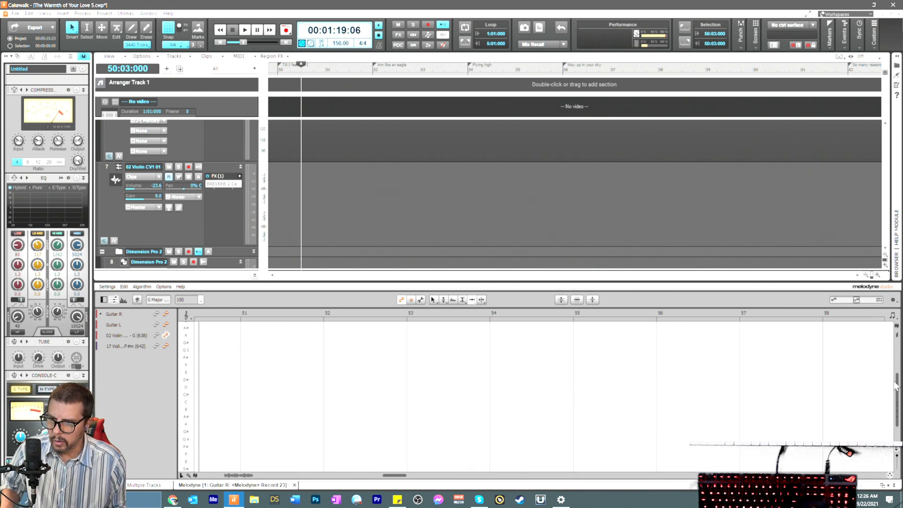
{"action": "left_click_drag", "start_coordinate": [395, 475], "coordinate": [258, 475]}
{"action": "left_click", "coordinate": [168, 346]}
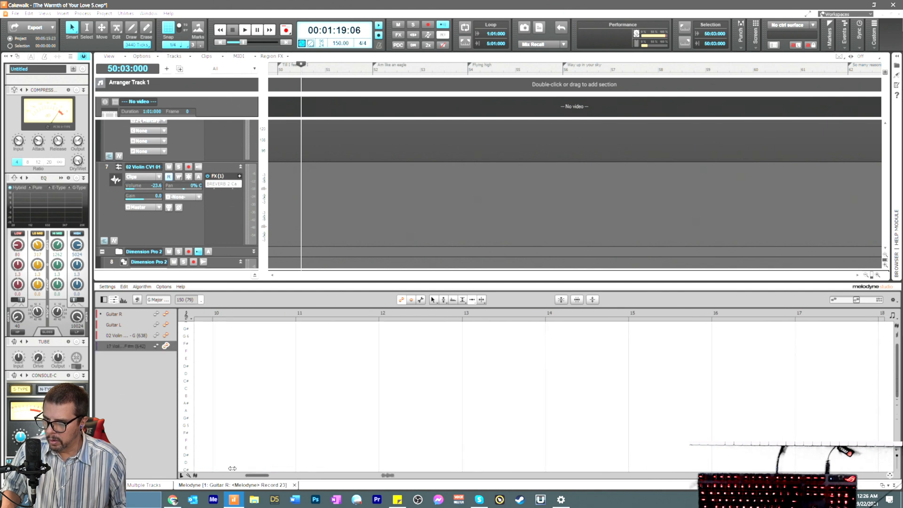
{"action": "key", "text": "space"}
{"action": "key", "text": "space"}
{"action": "scroll", "coordinate": [284, 457], "scroll_direction": "down", "scroll_amount": 2}
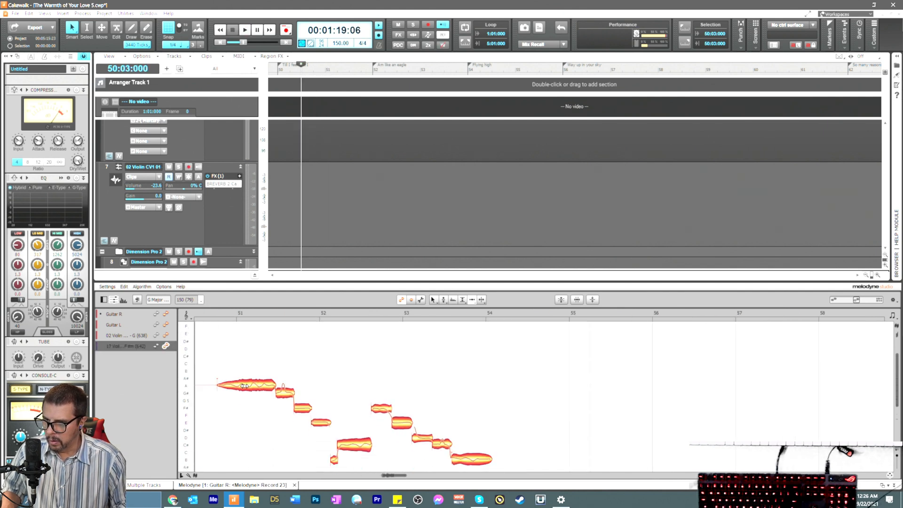
Step: Switch the Melodyne note editor to the Pitch tool
{"action": "right_click", "coordinate": [249, 353]}
{"action": "left_click", "coordinate": [320, 407]}
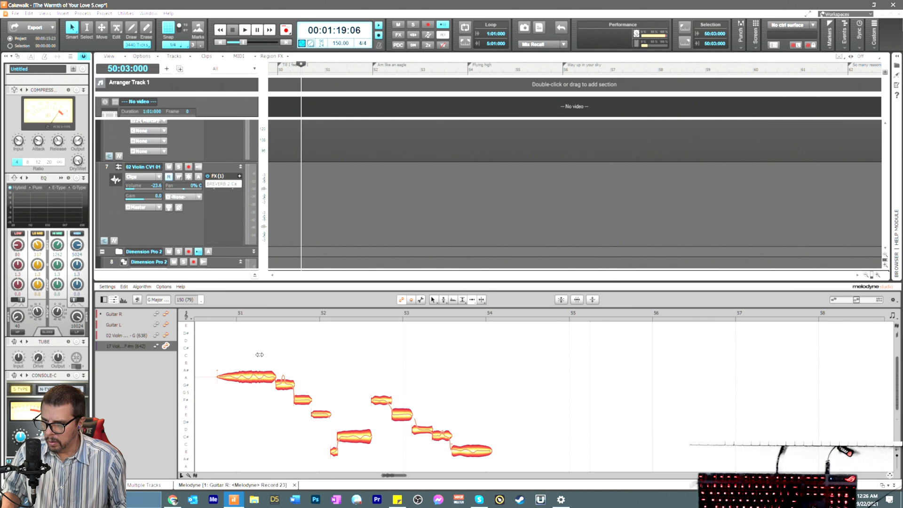
{"action": "right_click", "coordinate": [258, 355]}
{"action": "left_click", "coordinate": [230, 356]}
{"action": "right_click", "coordinate": [246, 350]}
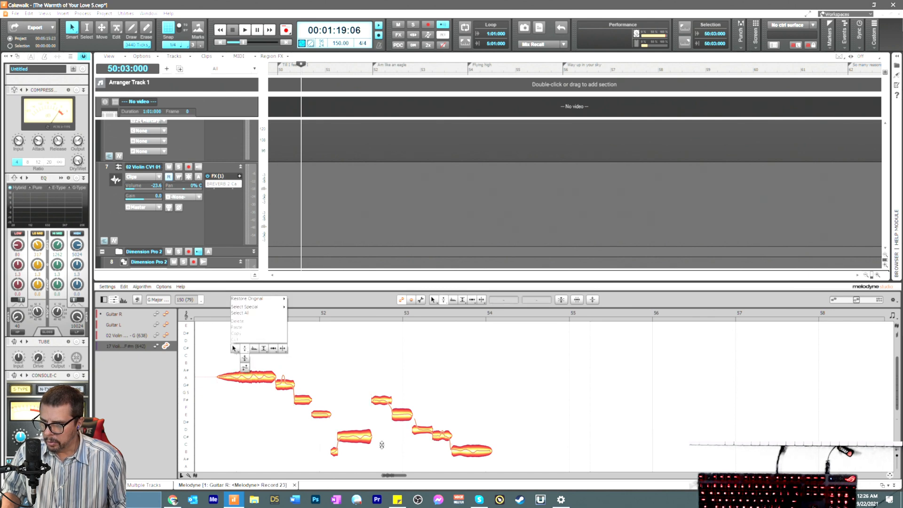
{"action": "left_click", "coordinate": [246, 350]}
{"action": "scroll", "coordinate": [264, 361], "scroll_direction": "down", "scroll_amount": 1}
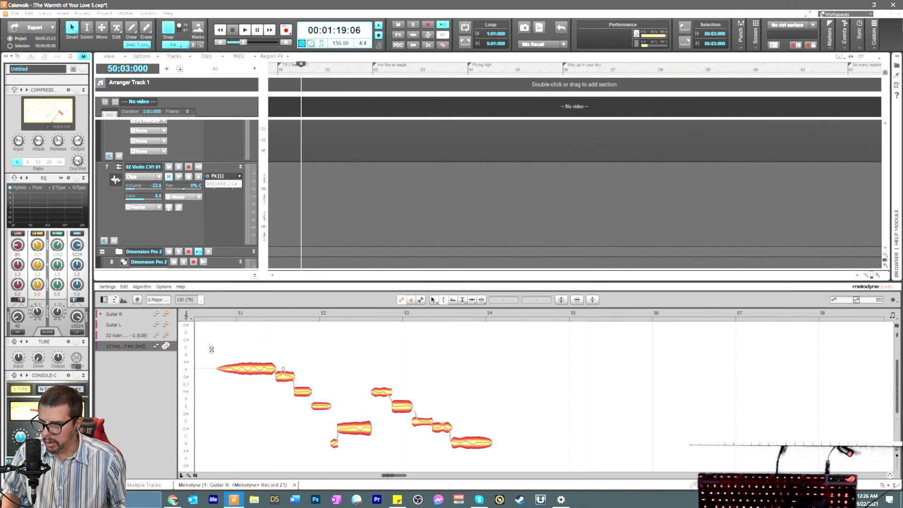
Step: Select all notes of the violin phrase, transpose them up one semitone, and play back the result
{"action": "left_click_drag", "start_coordinate": [211, 349], "coordinate": [522, 463]}
{"action": "scroll", "coordinate": [333, 394], "scroll_direction": "up", "scroll_amount": 4}
{"action": "left_click_drag", "start_coordinate": [256, 365], "coordinate": [256, 359]}
{"action": "key", "text": "space"}
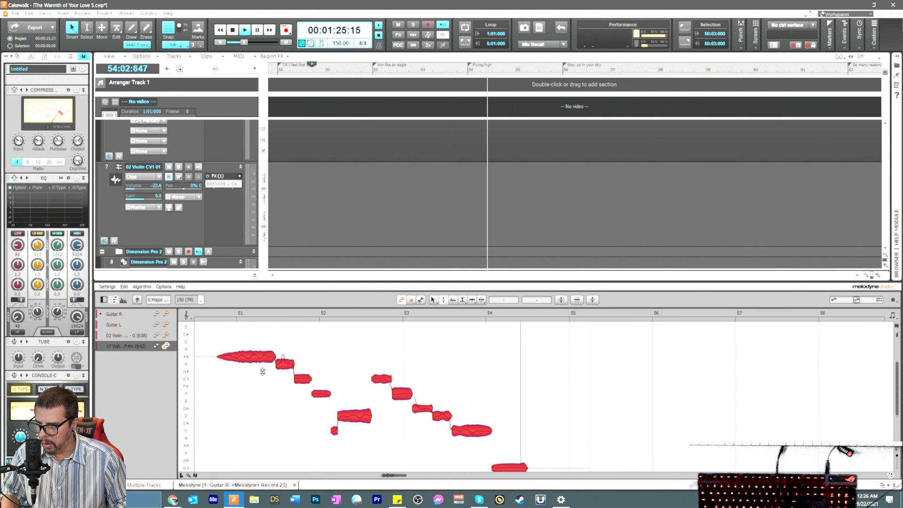
{"action": "key", "text": "space"}
{"action": "key", "text": "space"}
{"action": "key", "text": "space"}
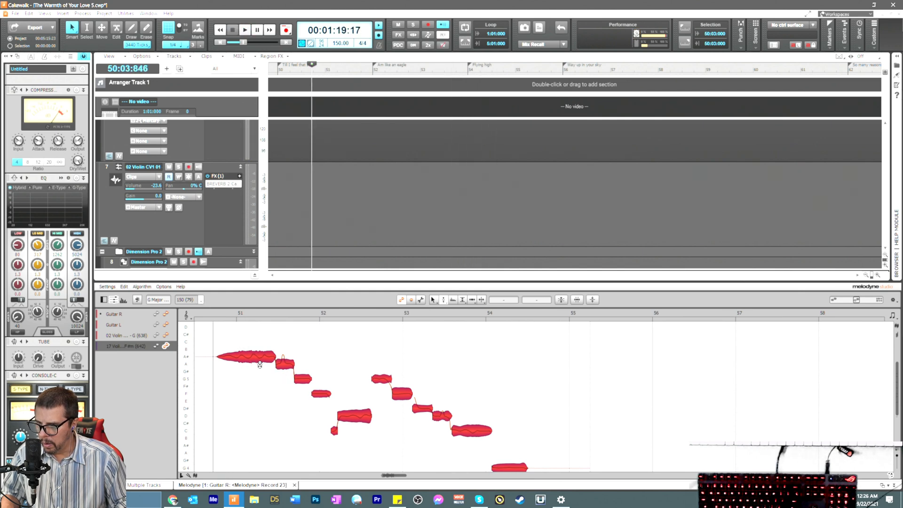
Step: Raise the phrase's first long note to B5 and its fourth note to G5, checking the changes by playback
{"action": "left_click", "coordinate": [251, 370]}
{"action": "left_click_drag", "start_coordinate": [251, 359], "coordinate": [253, 351]}
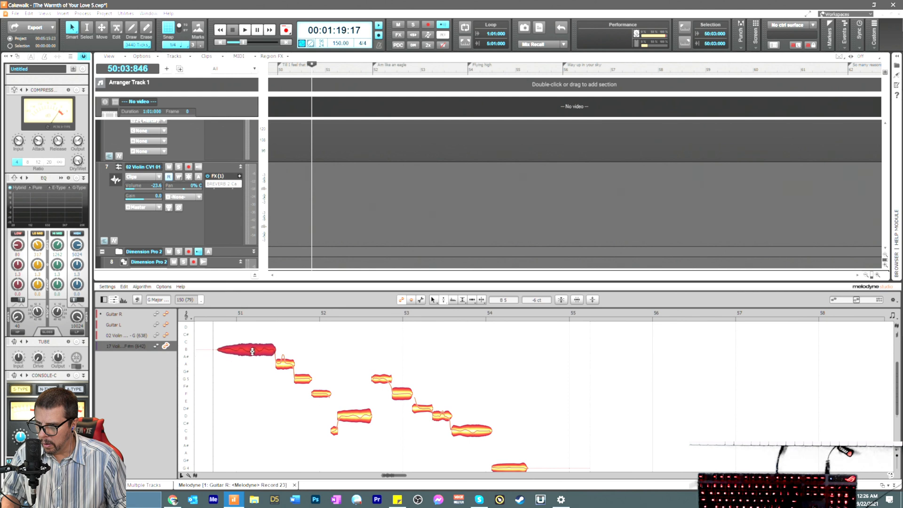
{"action": "key", "text": "space"}
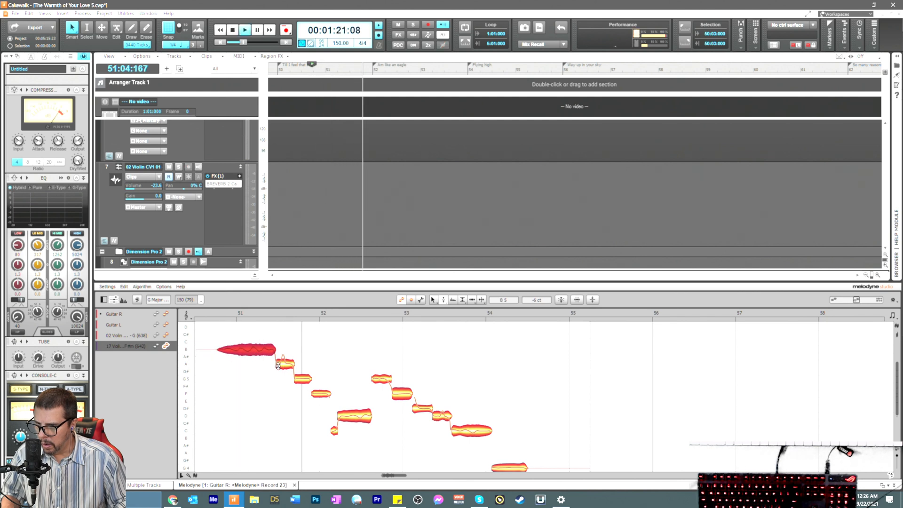
{"action": "key", "text": "space"}
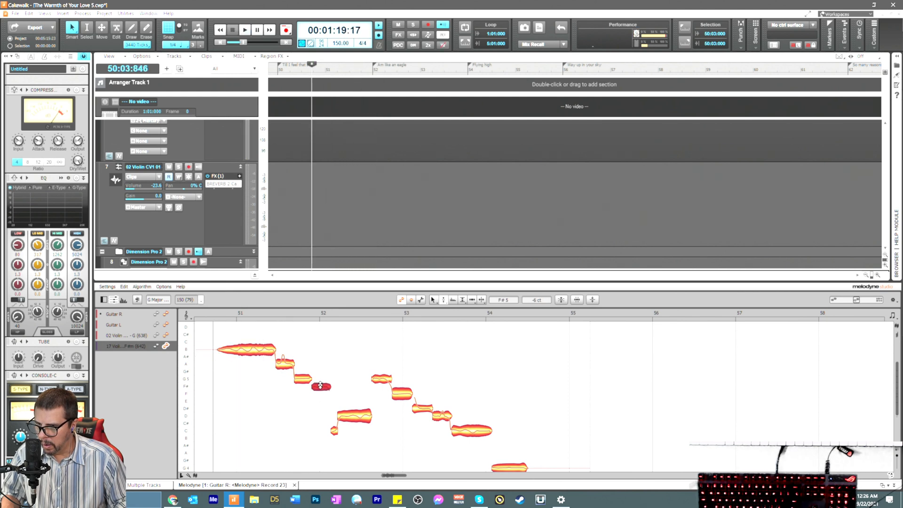
{"action": "key", "text": "space"}
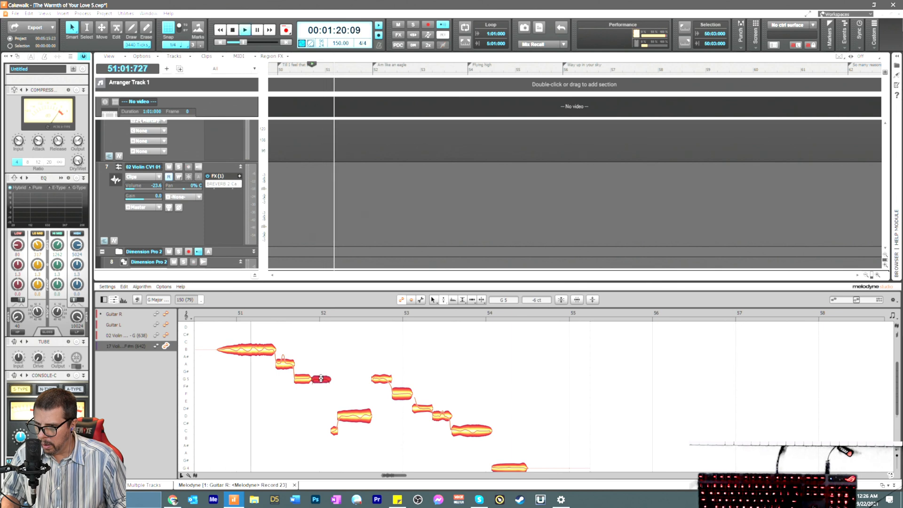
Step: Lower the phrase's fourth note to F5, comparing it with F#5 through repeated playback
{"action": "key", "text": "space"}
{"action": "left_click_drag", "start_coordinate": [321, 379], "coordinate": [318, 396]}
{"action": "key", "text": "space"}
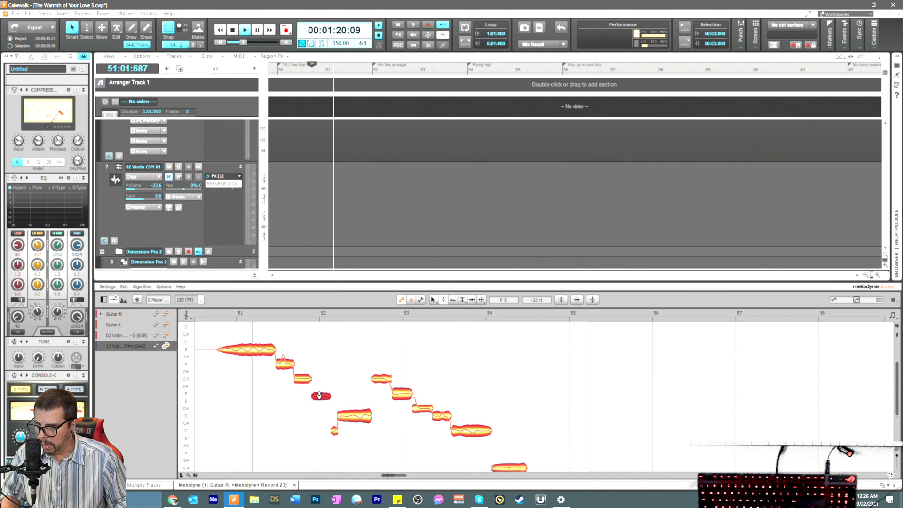
{"action": "key", "text": "space"}
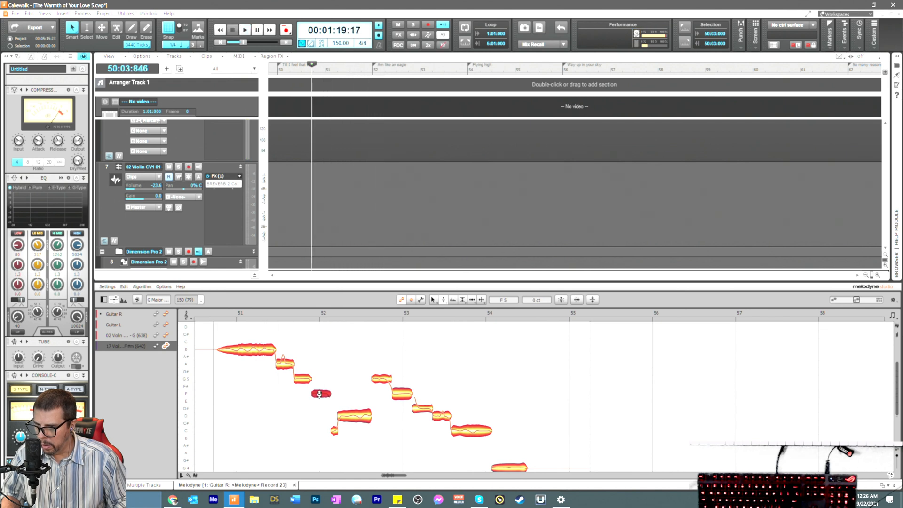
{"action": "key", "text": "space"}
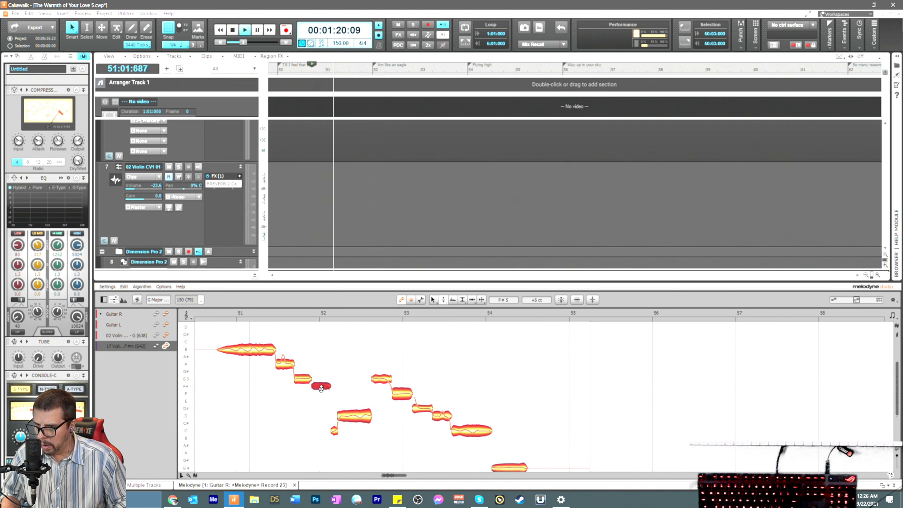
{"action": "key", "text": "space"}
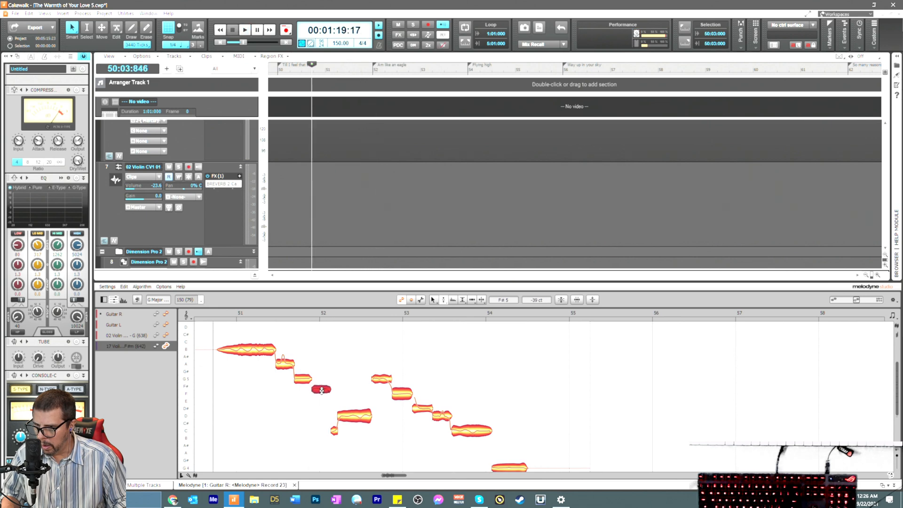
{"action": "left_click_drag", "start_coordinate": [322, 390], "coordinate": [322, 394]}
{"action": "key", "text": "space"}
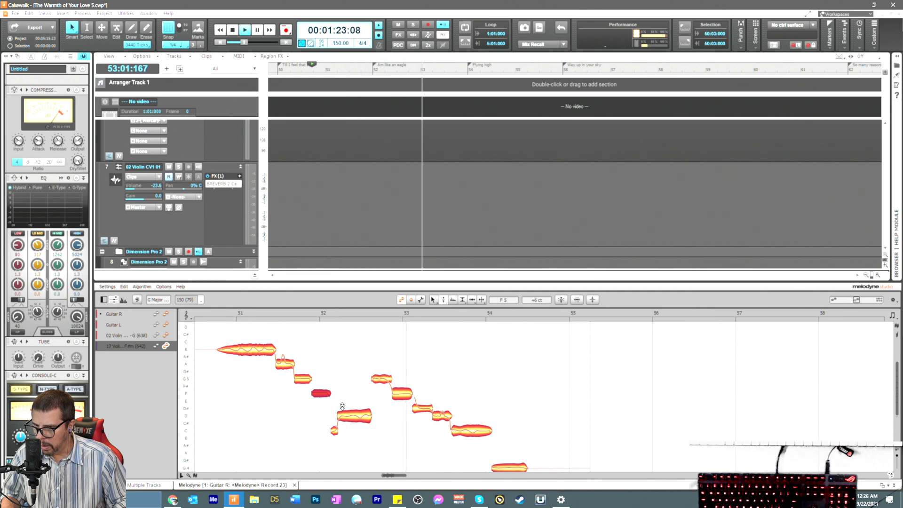
Step: Raise the phrase's ninth note, just after the start of measure 53, to E5 and play it back from measure 52
{"action": "key", "text": "space"}
{"action": "left_click", "coordinate": [424, 406]}
{"action": "key", "text": "space"}
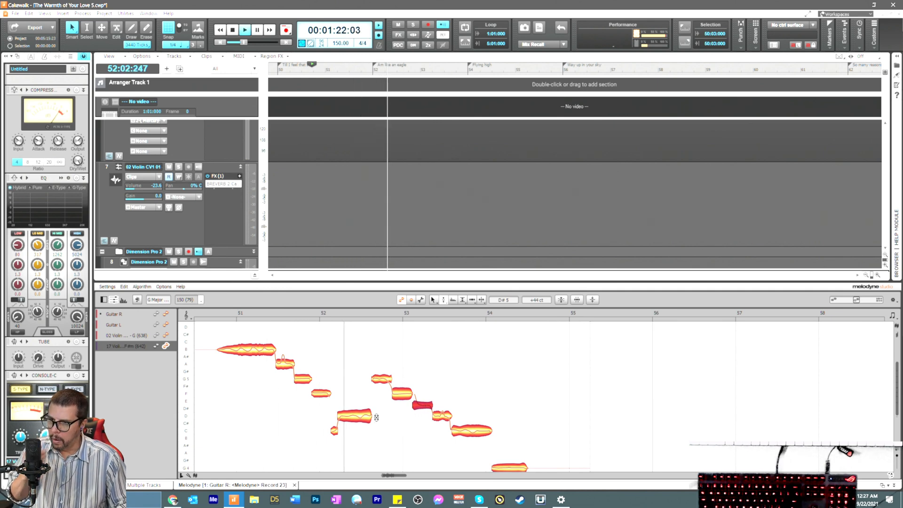
{"action": "key", "text": "space"}
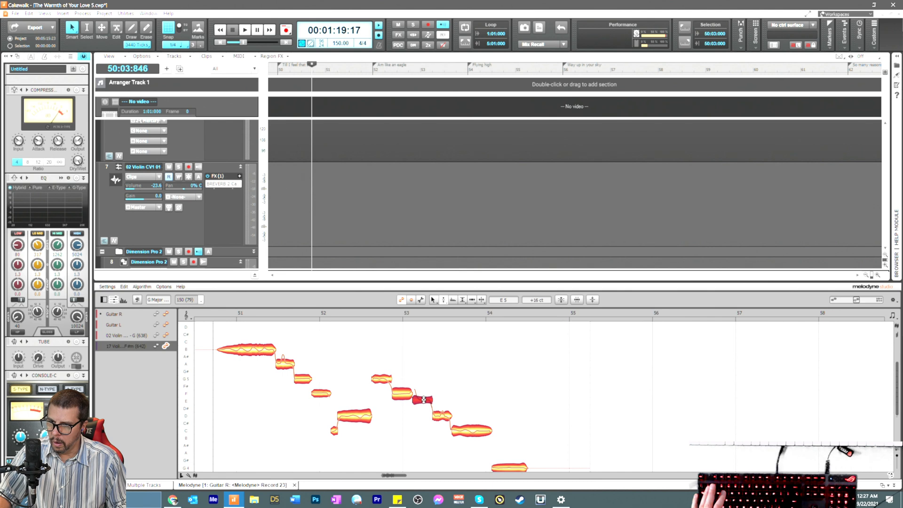
{"action": "left_click", "coordinate": [358, 319]}
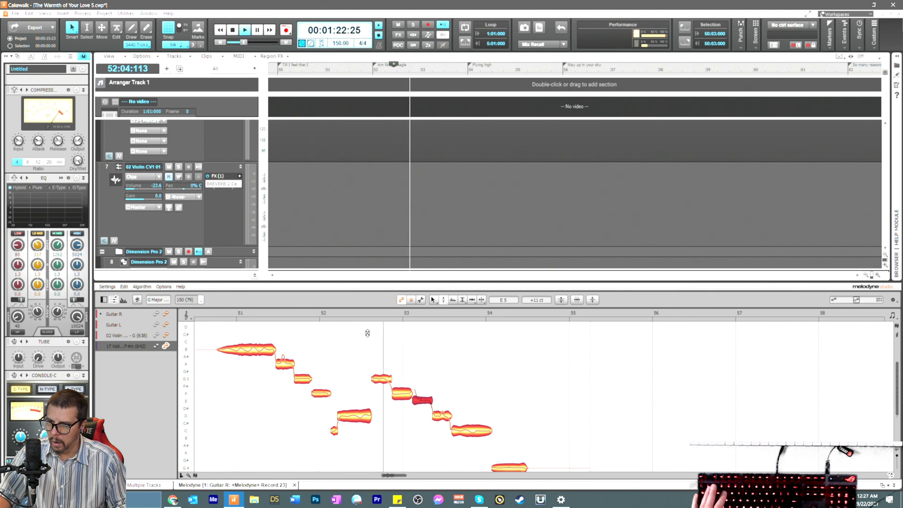
{"action": "key", "text": "space"}
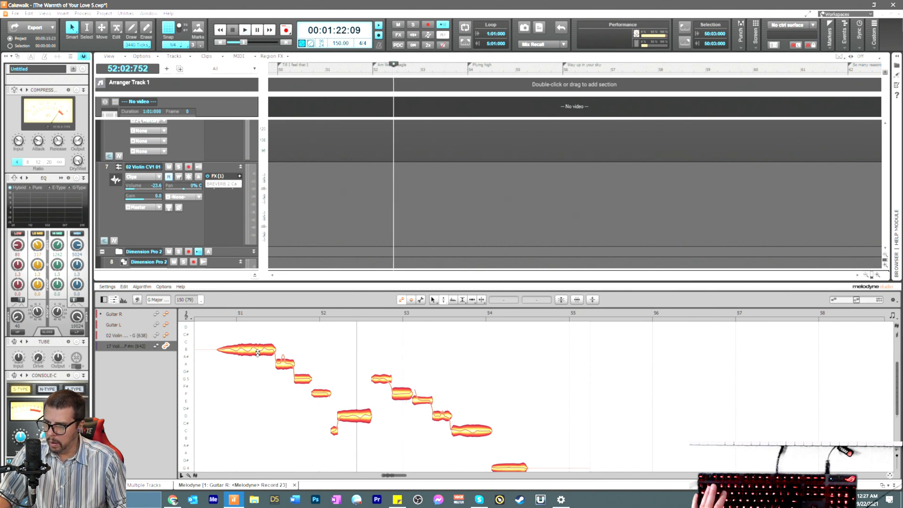
Step: With the Formant tool, lower the first long note's formant by about 89 cents, auditioning the change during playback
{"action": "right_click", "coordinate": [237, 351]}
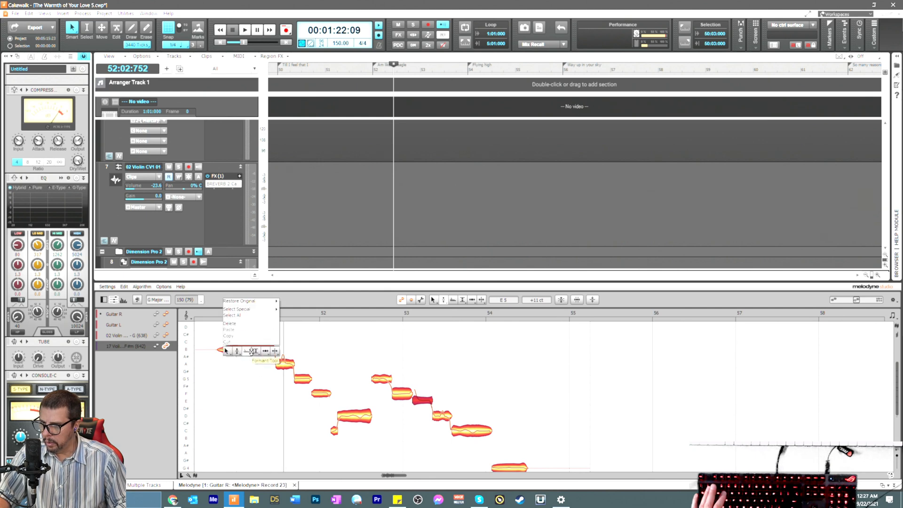
{"action": "left_click", "coordinate": [247, 352]}
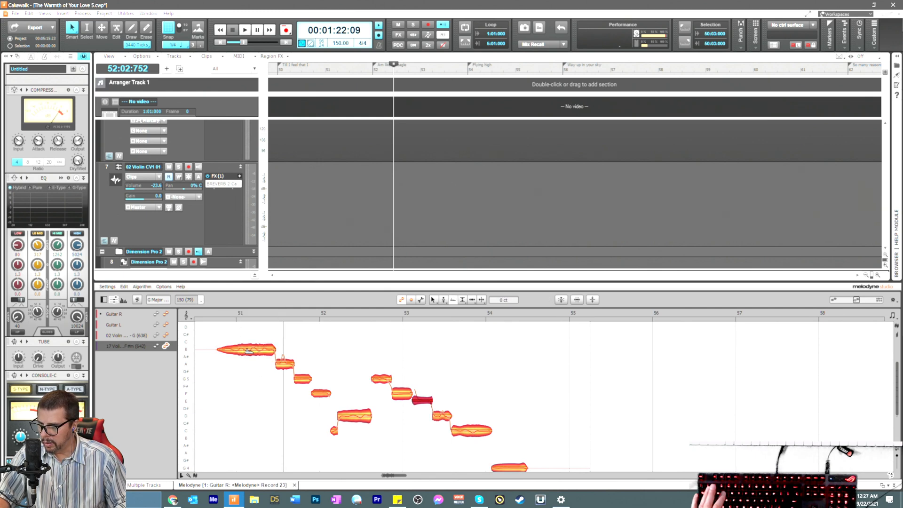
{"action": "left_click", "coordinate": [205, 311]}
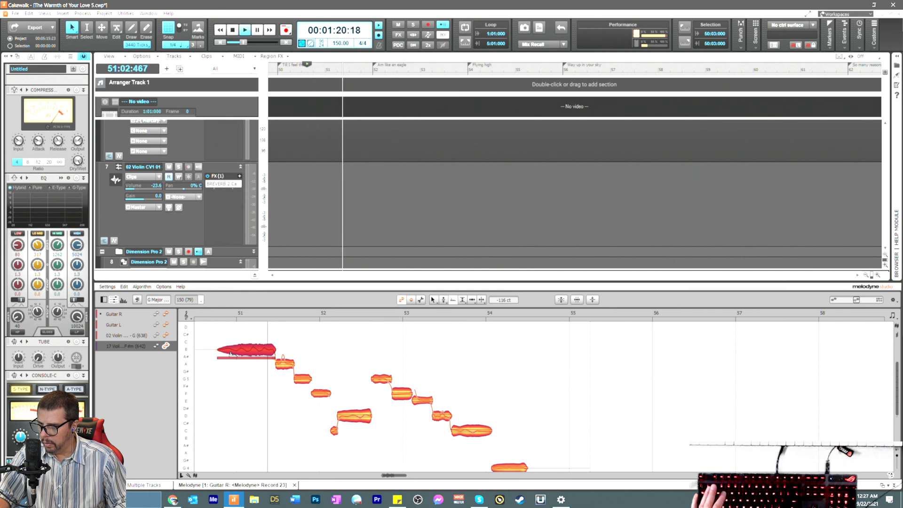
{"action": "key", "text": "space"}
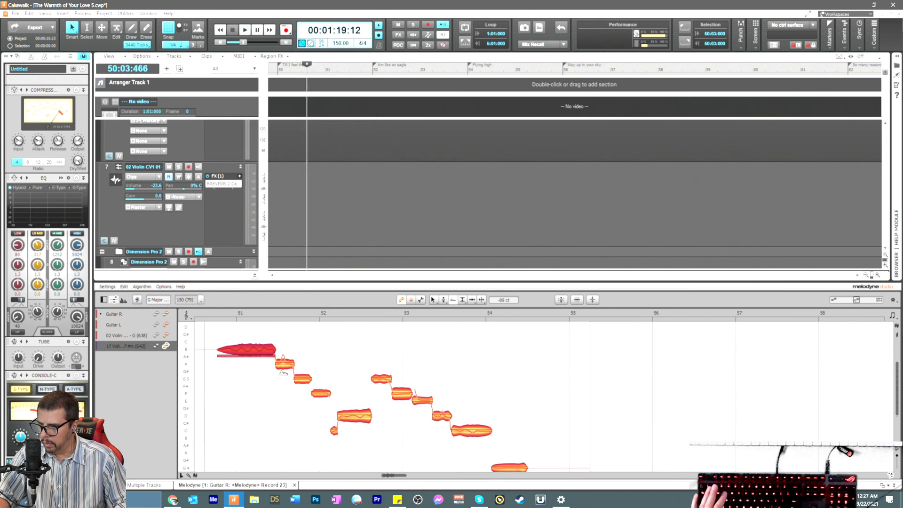
Step: Switch back to the Pitch tool, raise the phrase's fourth note to G5, and play back the phrase
{"action": "right_click", "coordinate": [321, 385]}
{"action": "left_click", "coordinate": [317, 384]}
{"action": "right_click", "coordinate": [316, 393]}
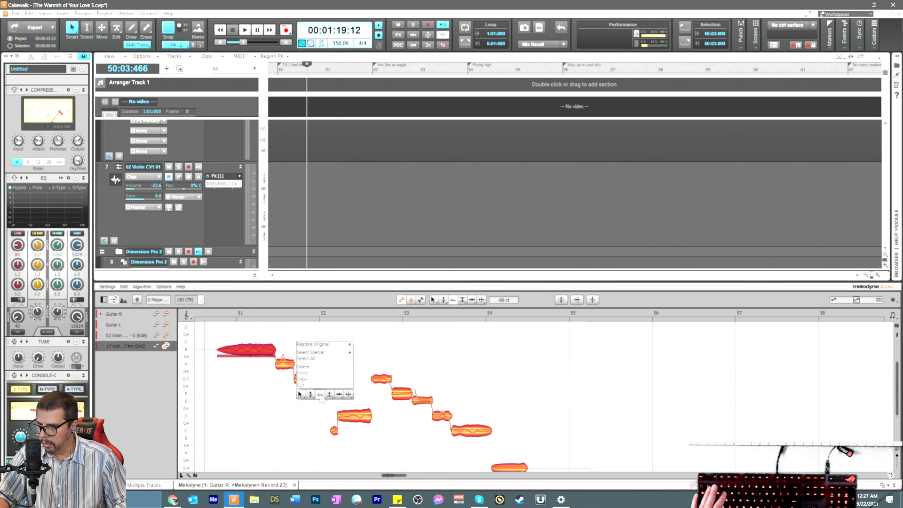
{"action": "left_click", "coordinate": [325, 393]}
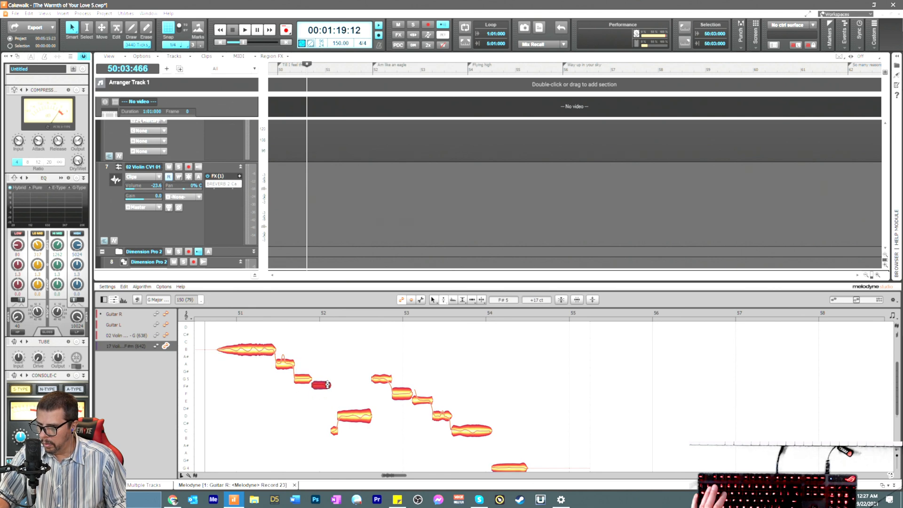
{"action": "double_click", "coordinate": [329, 378]}
{"action": "key", "text": "space"}
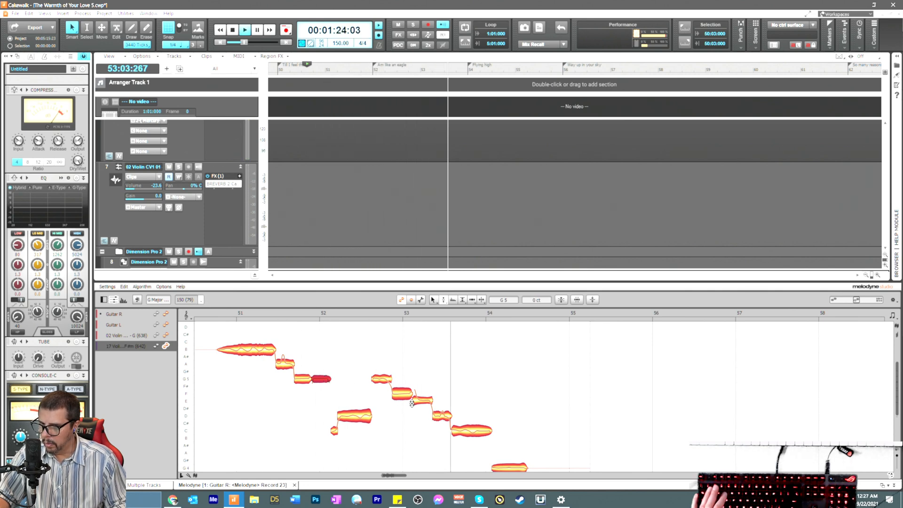
Step: Raise the ninth note, just after the start of measure 53, to F5 and audition it from measures 52 and 51
{"action": "key", "text": "space"}
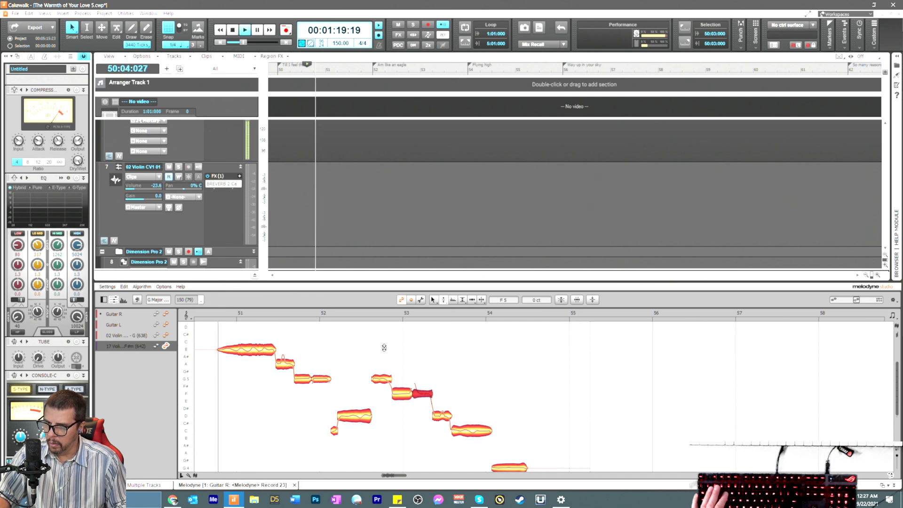
{"action": "left_click", "coordinate": [360, 320]}
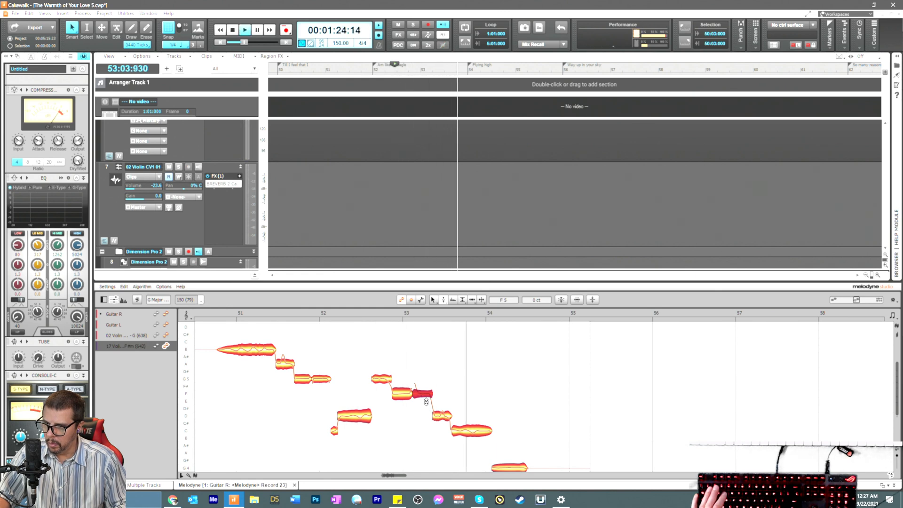
{"action": "scroll", "coordinate": [470, 409], "scroll_direction": "down", "scroll_amount": 2}
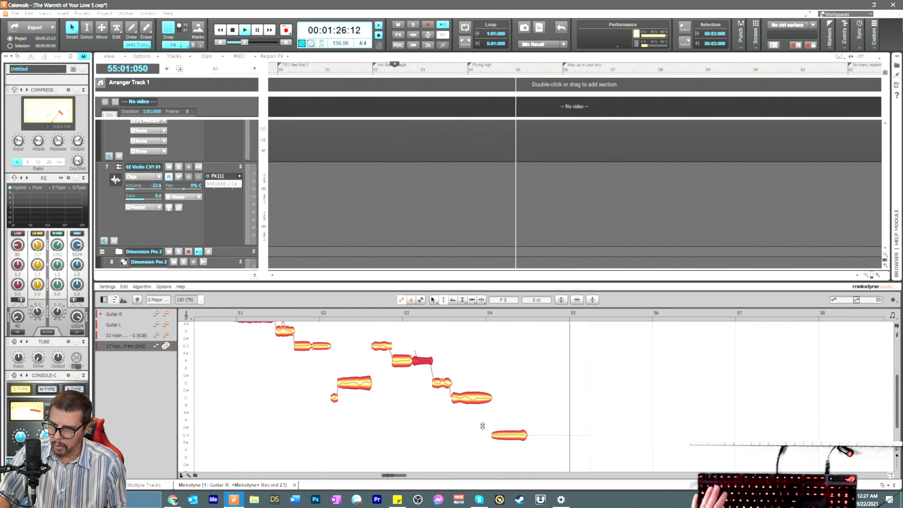
{"action": "key", "text": "space"}
{"action": "key", "text": "space"}
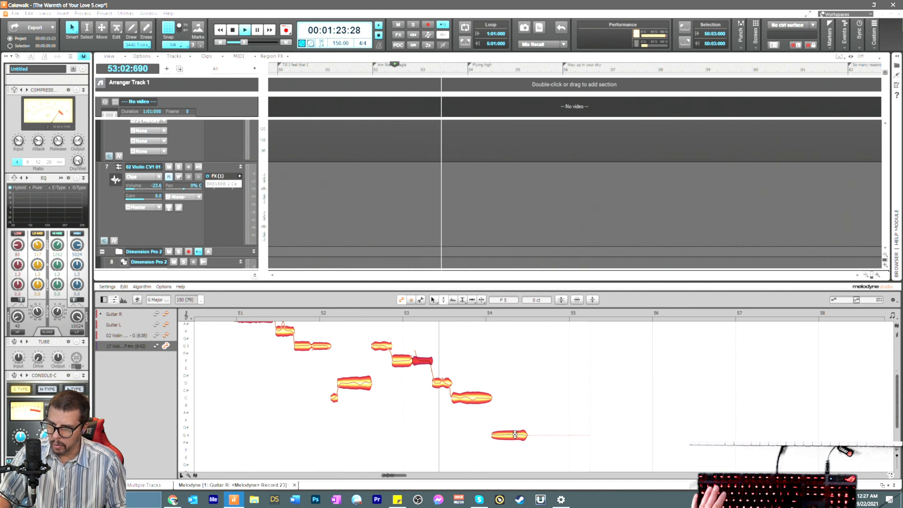
{"action": "key", "text": "space"}
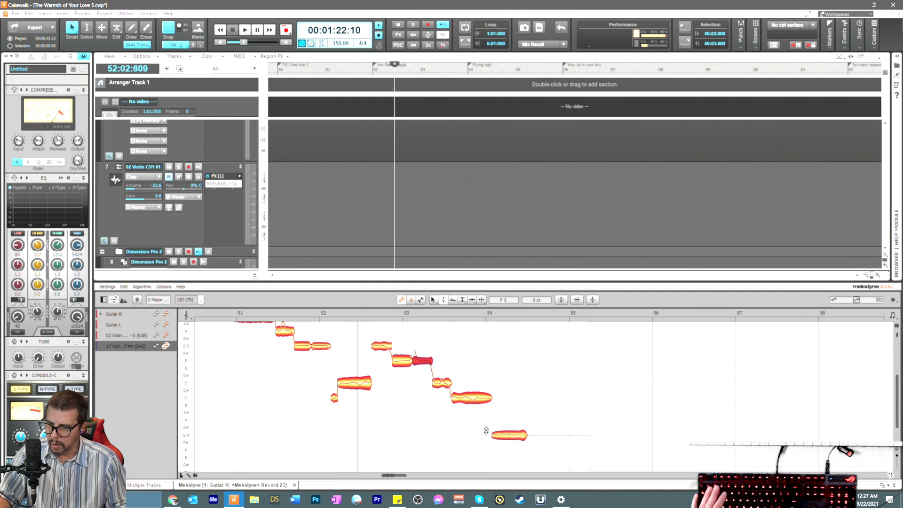
{"action": "scroll", "coordinate": [443, 407], "scroll_direction": "up", "scroll_amount": 2}
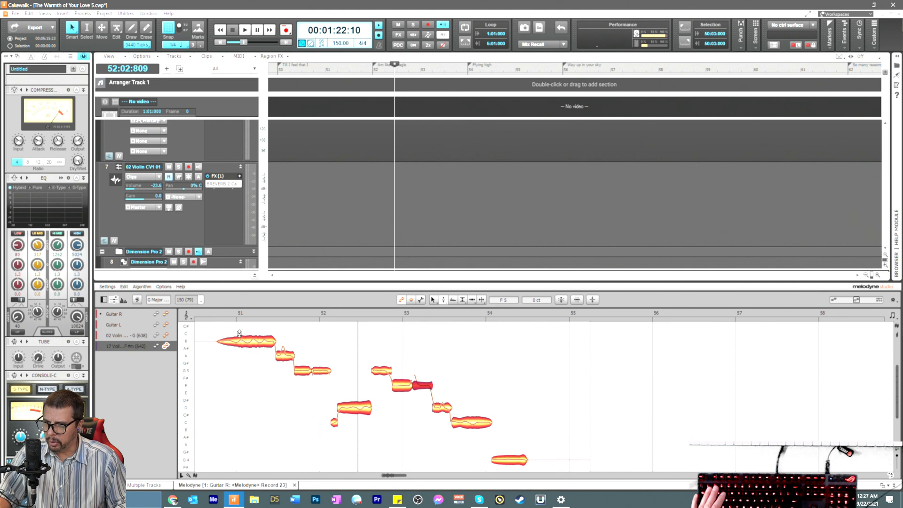
{"action": "left_click", "coordinate": [215, 312]}
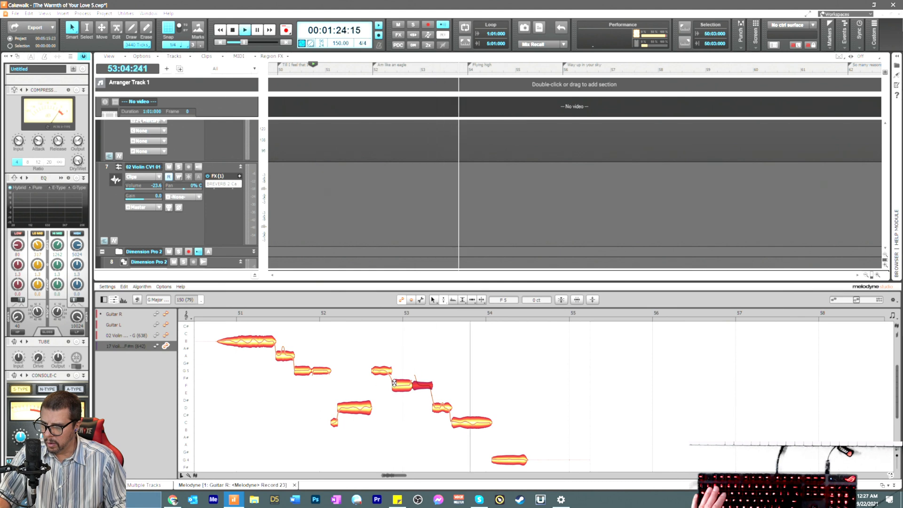
Step: Lower the ninth note, just after the start of measure 53, to D#5
{"action": "left_click_drag", "start_coordinate": [416, 385], "coordinate": [420, 400]}
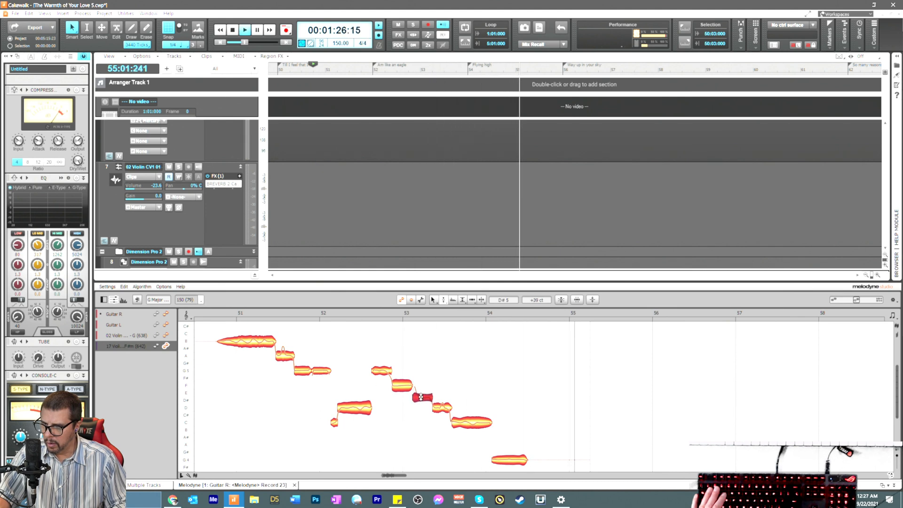
{"action": "key", "text": "space"}
{"action": "key", "text": "space"}
Step: Lower the phrase's fourth note to E5, fine-tuning its pitch between playbacks
{"action": "left_click_drag", "start_coordinate": [325, 370], "coordinate": [326, 398]}
{"action": "key", "text": "space"}
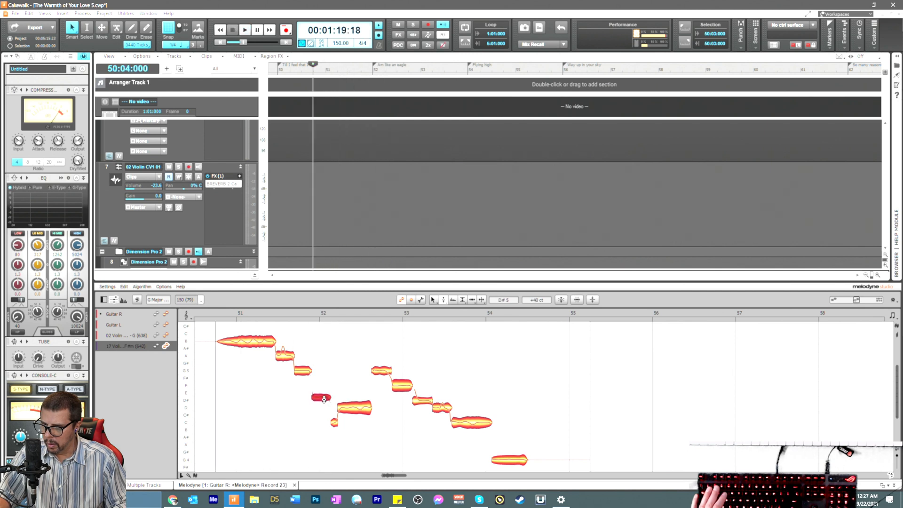
{"action": "key", "text": "space"}
{"action": "key", "text": "space"}
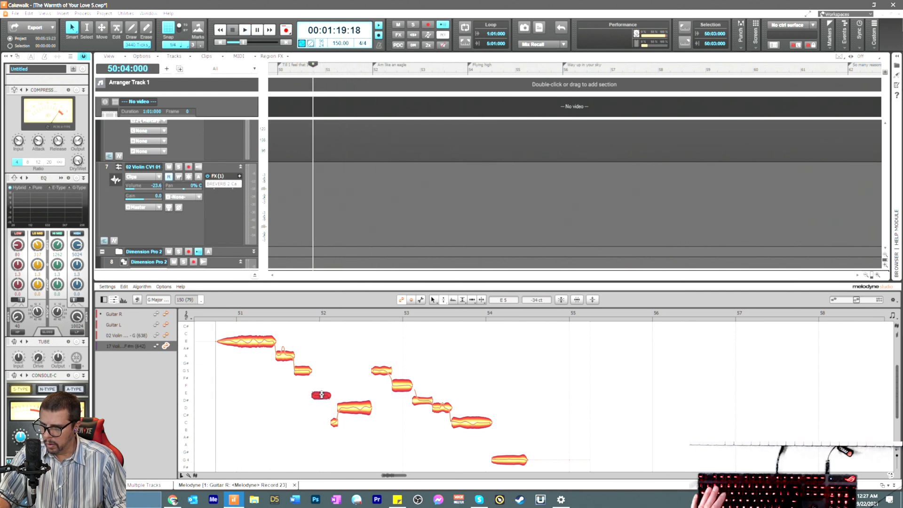
{"action": "key", "text": "space"}
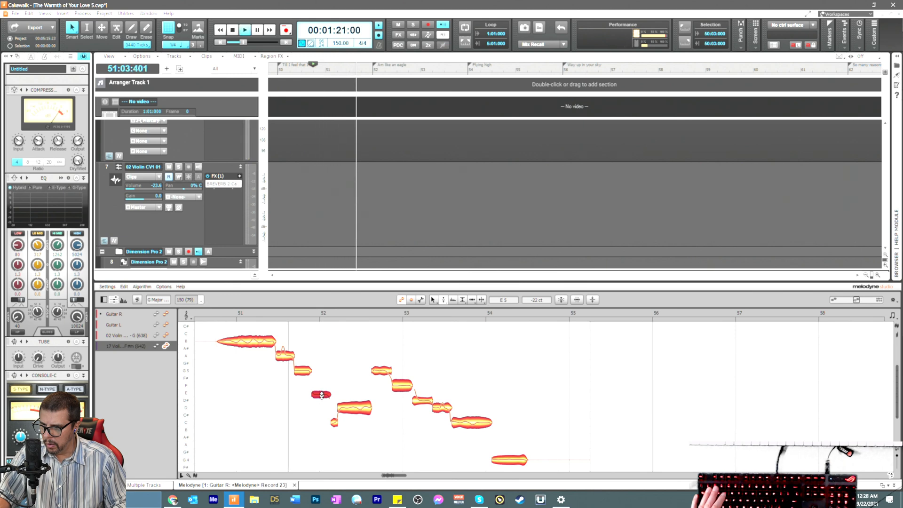
{"action": "key", "text": "space"}
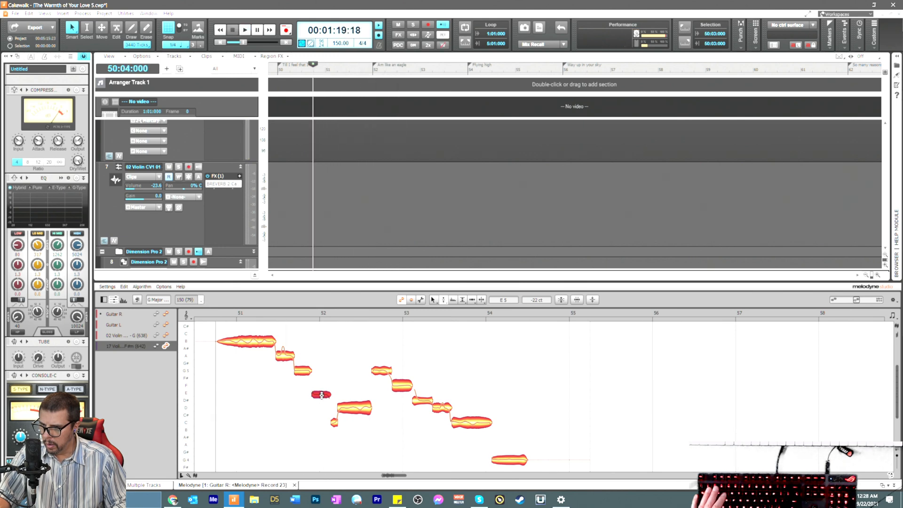
Step: With the Formant tool, lower the fourth note's formant by about 89 cents and play back the result
{"action": "right_click", "coordinate": [321, 395]}
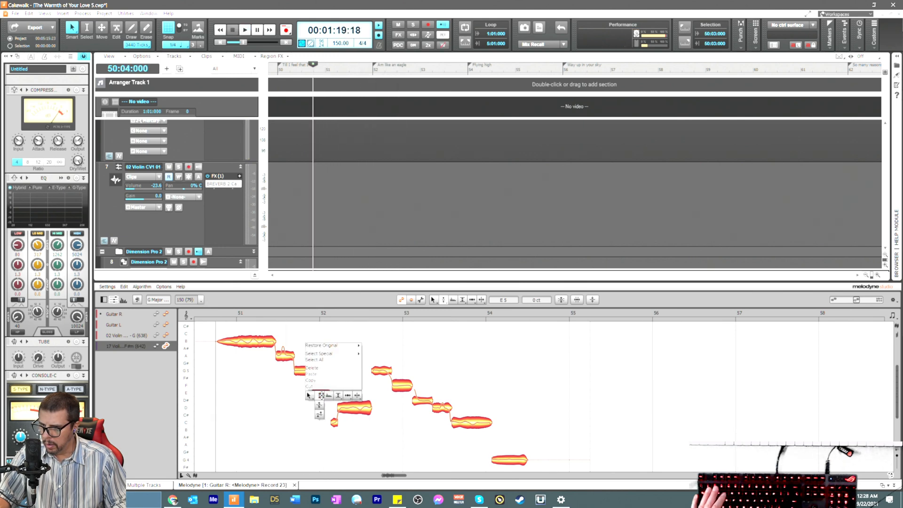
{"action": "left_click", "coordinate": [329, 397]}
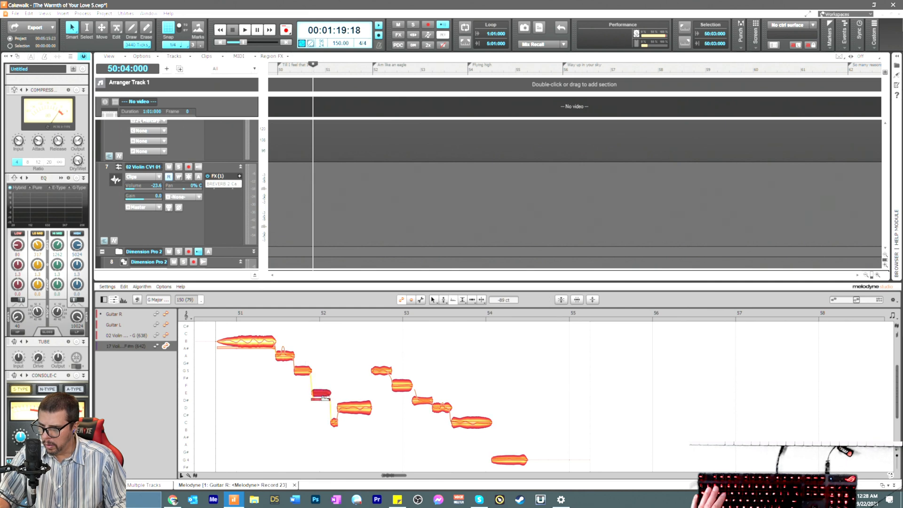
{"action": "key", "text": "space"}
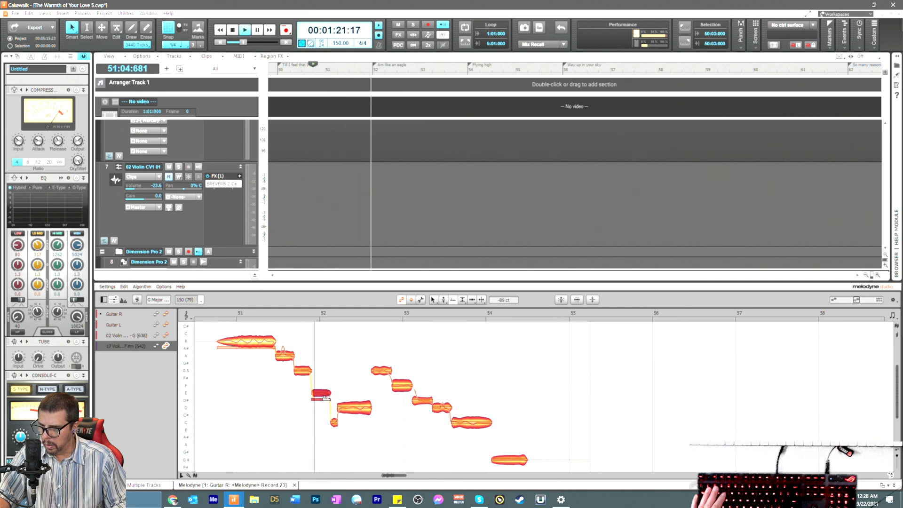
{"action": "key", "text": "space"}
Step: With the Amplitude tool, reduce the first long note's level by about 4.4 dB while listening to the phrase
{"action": "right_click", "coordinate": [258, 383]}
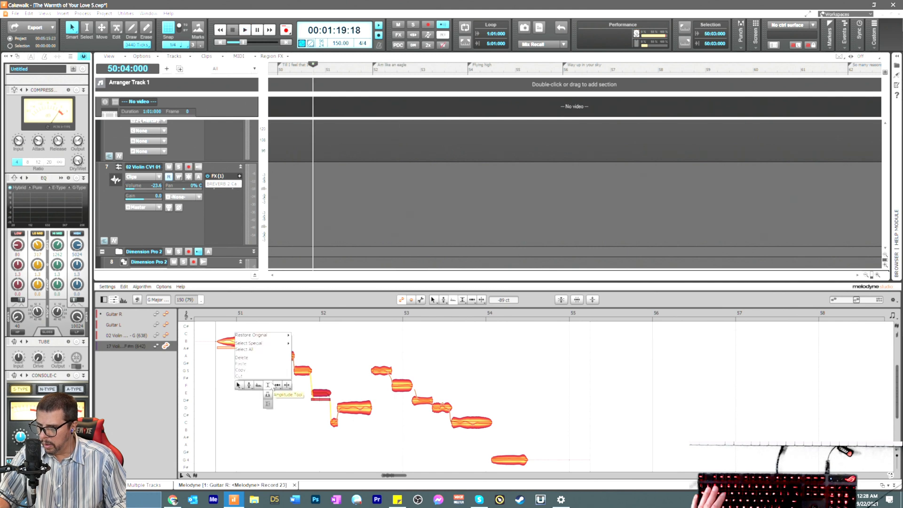
{"action": "left_click", "coordinate": [267, 394]}
{"action": "key", "text": "space"}
{"action": "left_click", "coordinate": [257, 347]}
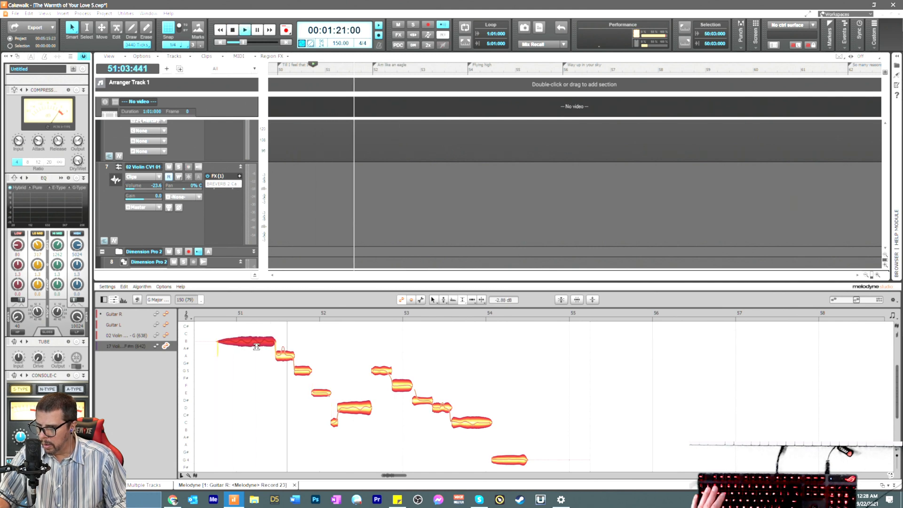
{"action": "left_click_drag", "start_coordinate": [256, 346], "coordinate": [257, 356]}
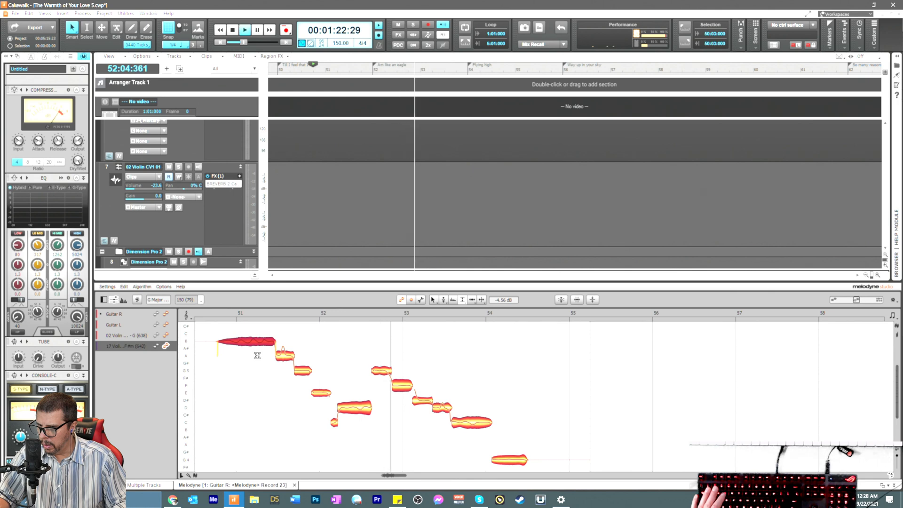
{"action": "key", "text": "space"}
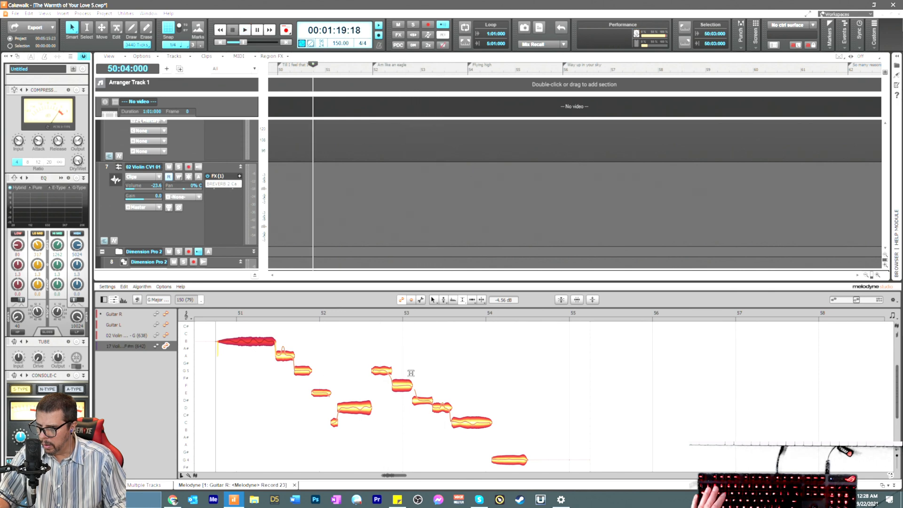
Step: Switch to the Timing tool, adjust the time grid setting and play back the start of the violin phrase
{"action": "right_click", "coordinate": [411, 373]}
{"action": "left_click", "coordinate": [422, 373]}
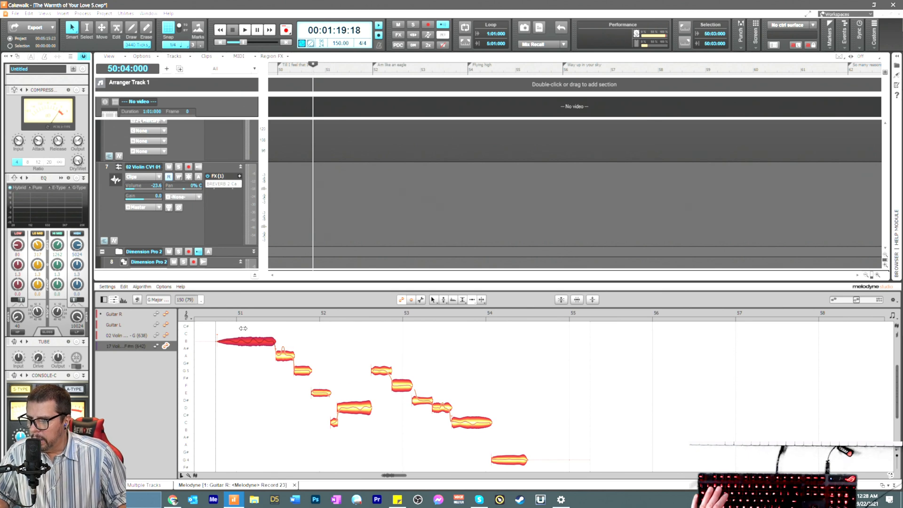
{"action": "key", "text": "space"}
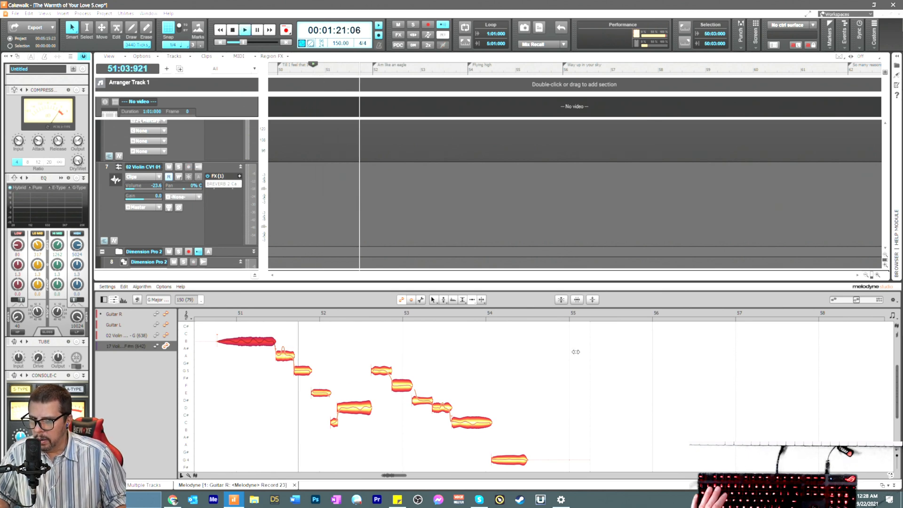
{"action": "key", "text": "space"}
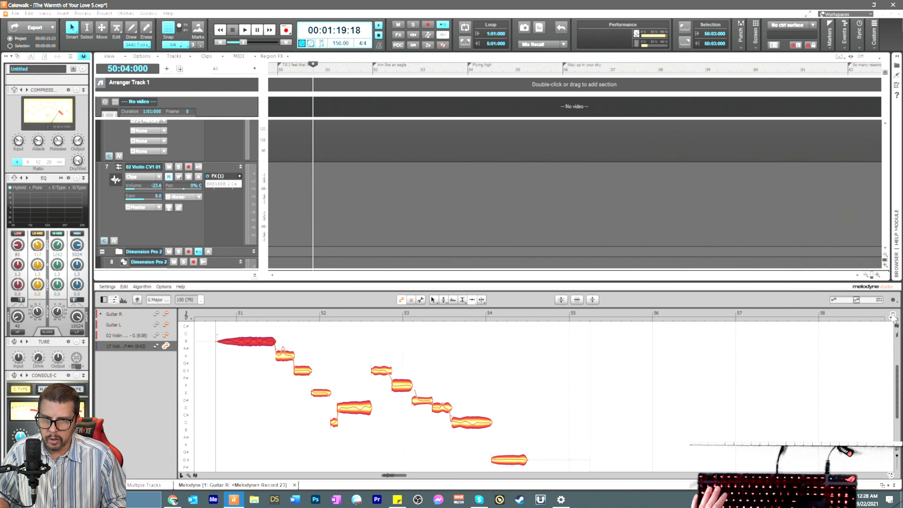
{"action": "left_click", "coordinate": [893, 316]}
{"action": "left_click", "coordinate": [876, 359]}
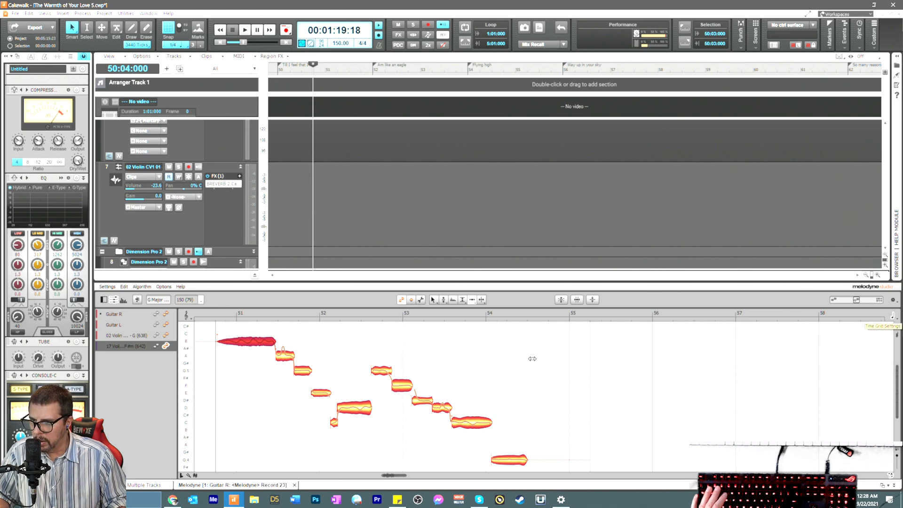
{"action": "key", "text": "space"}
{"action": "key", "text": "space"}
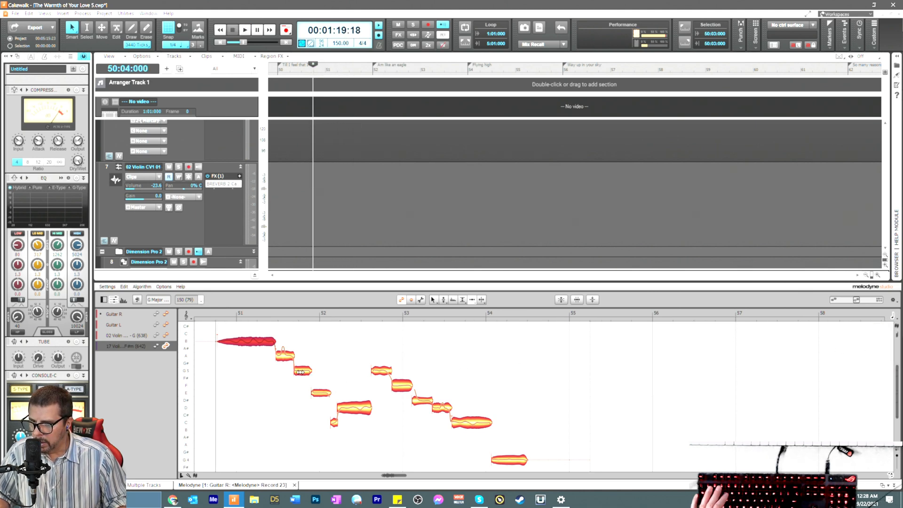
Step: With the Timing tool, shift the third through seventh notes slightly later, stretching the second note to meet them
{"action": "right_click", "coordinate": [309, 371]}
{"action": "left_click", "coordinate": [328, 367]}
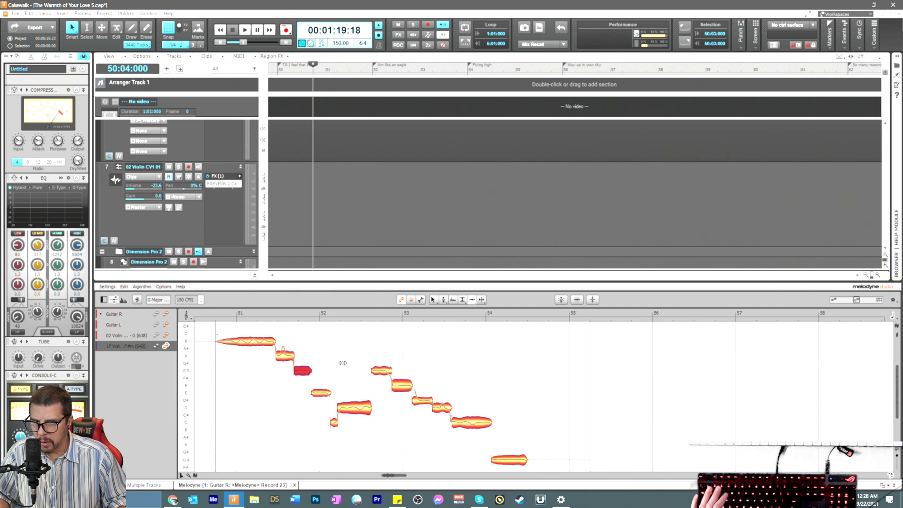
{"action": "key", "text": "space"}
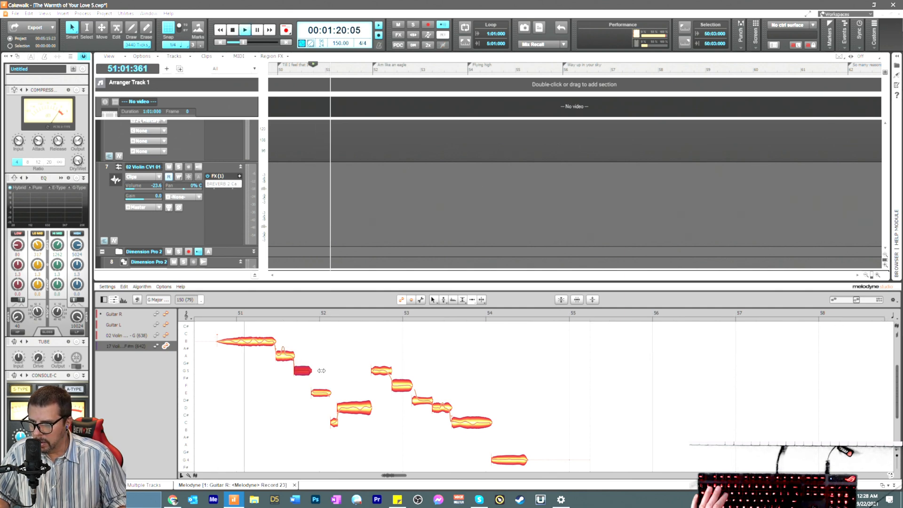
{"action": "key", "text": "space"}
{"action": "left_click", "coordinate": [321, 391]}
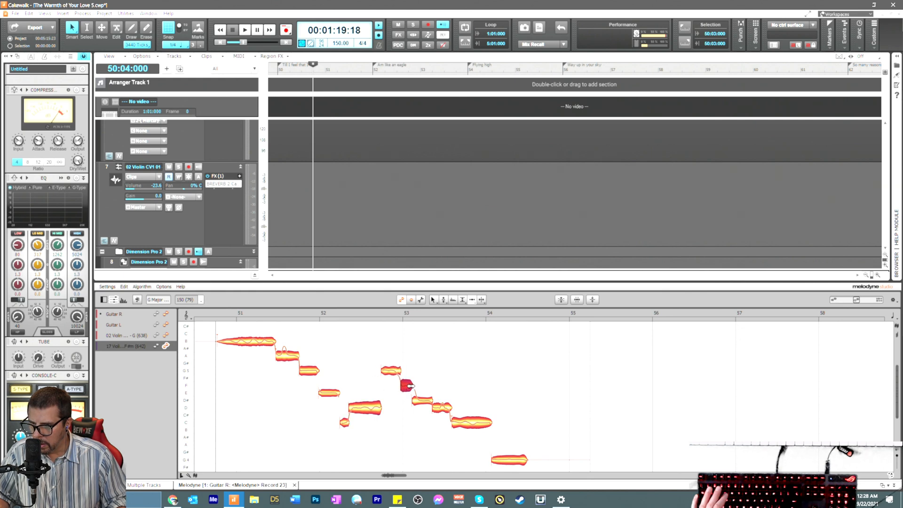
Step: Stretch the last four notes later past measure 54, shift the eighth and ninth notes' boundaries later, and play back the result
{"action": "left_click_drag", "start_coordinate": [417, 386], "coordinate": [523, 459]}
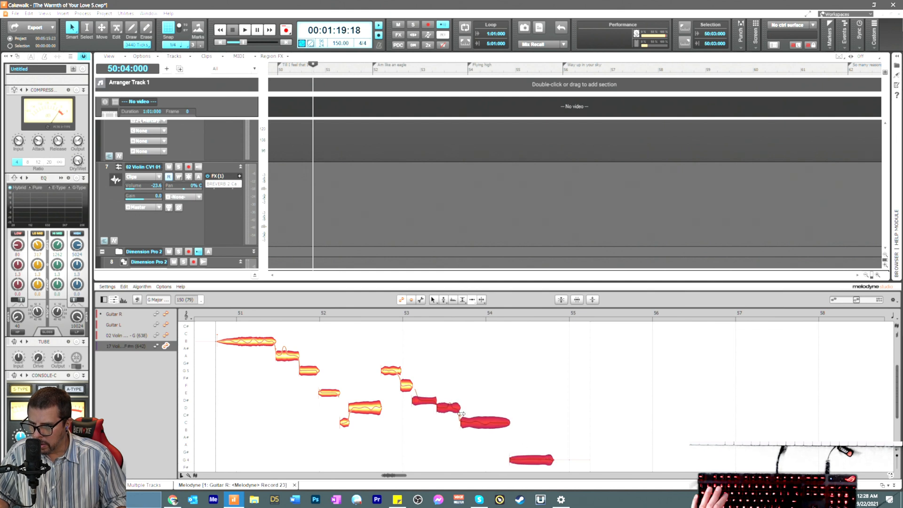
{"action": "left_click_drag", "start_coordinate": [431, 403], "coordinate": [440, 402]}
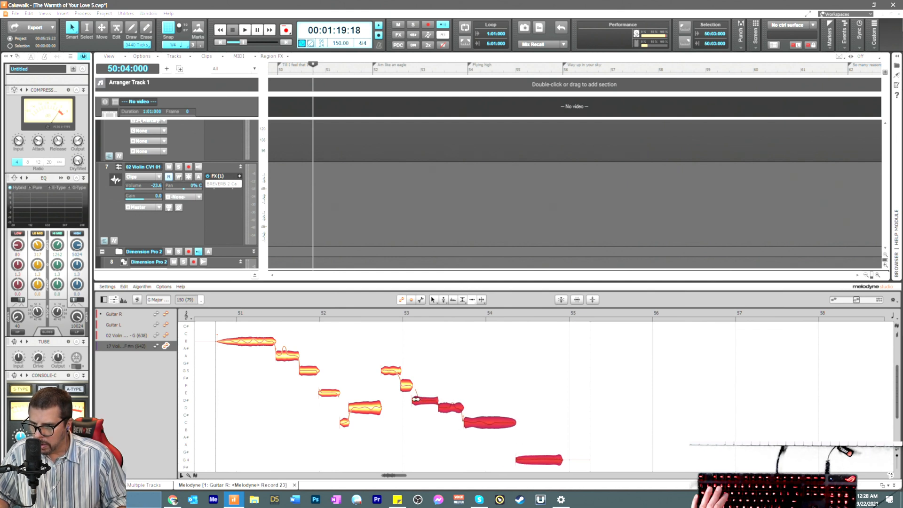
{"action": "left_click", "coordinate": [434, 385]}
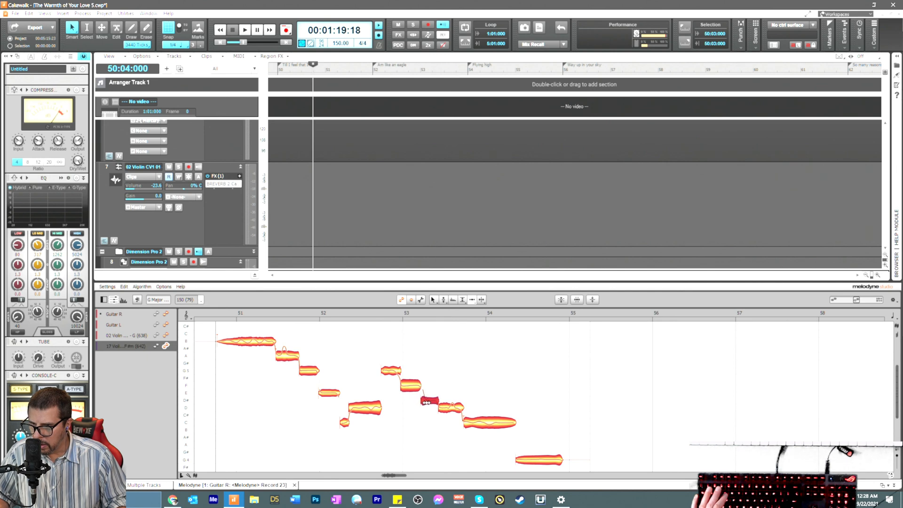
{"action": "key", "text": "space"}
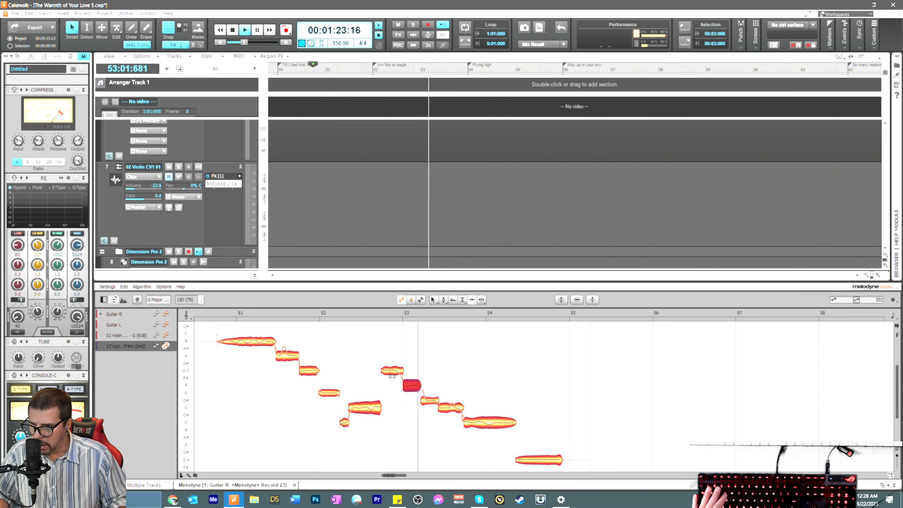
{"action": "key", "text": "space"}
Step: With the Pitch tool, move the eighth and ninth notes to E5 while replaying from the middle of measure 52
{"action": "right_click", "coordinate": [415, 389]}
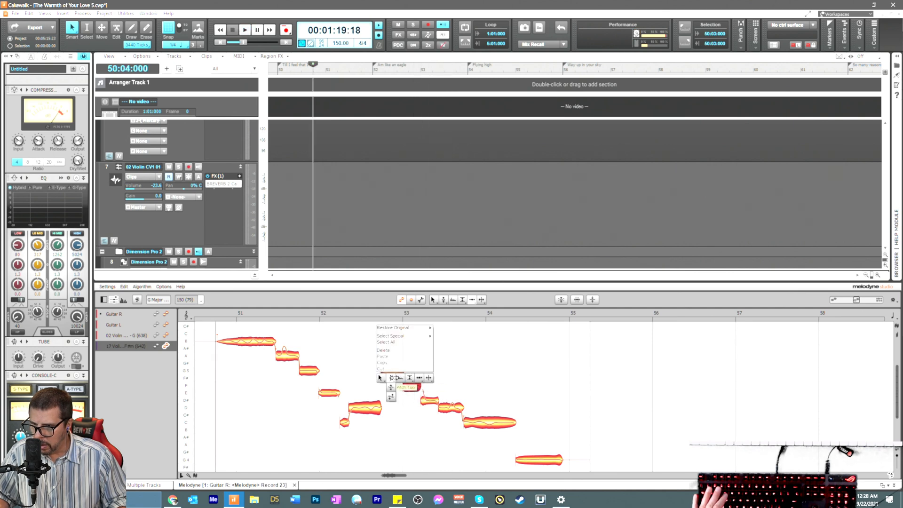
{"action": "left_click", "coordinate": [392, 378]}
{"action": "left_click", "coordinate": [394, 379]}
{"action": "key", "text": "space"}
{"action": "key", "text": "space"}
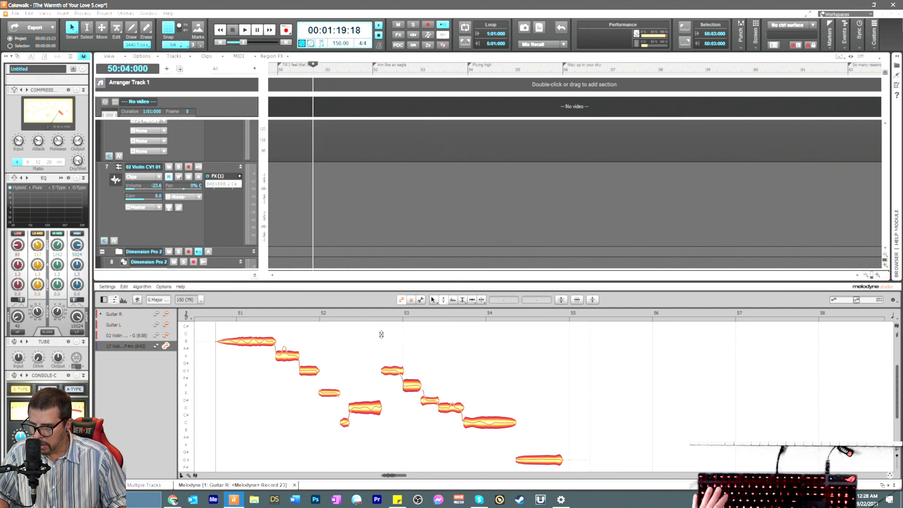
{"action": "left_click", "coordinate": [364, 310]}
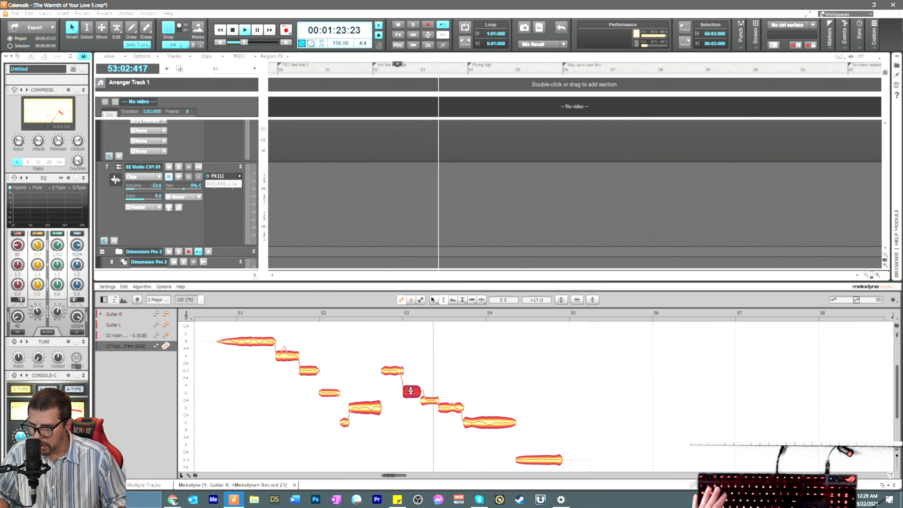
{"action": "key", "text": "space"}
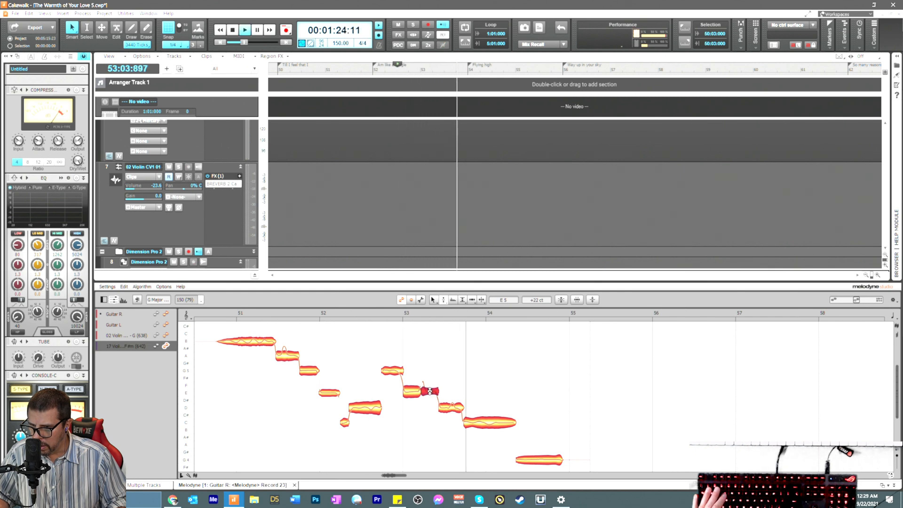
Step: With the Timing tool, shift the ninth note's start and end slightly later, shortening the tenth note, and listen to the change
{"action": "right_click", "coordinate": [446, 406]}
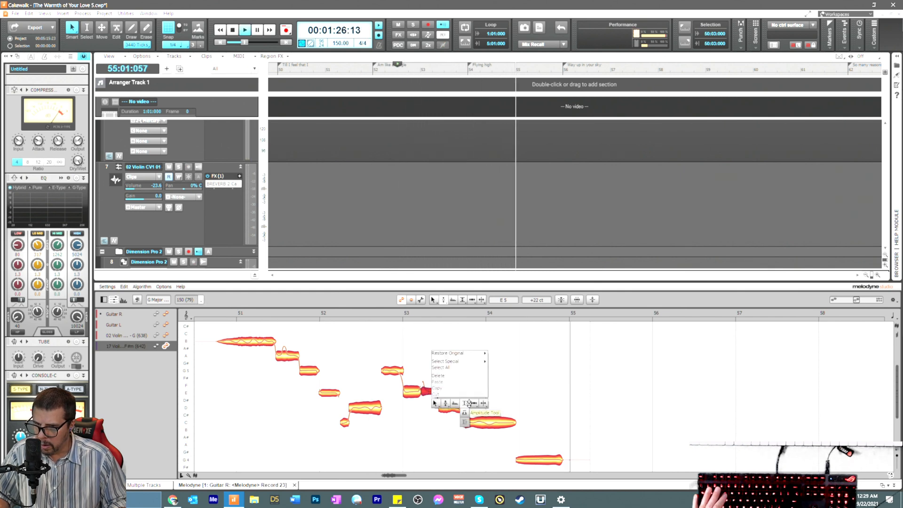
{"action": "left_click", "coordinate": [465, 404]}
{"action": "key", "text": "space"}
{"action": "right_click", "coordinate": [467, 405]}
{"action": "left_click", "coordinate": [467, 414]}
{"action": "left_click", "coordinate": [451, 407]}
{"action": "key", "text": "space"}
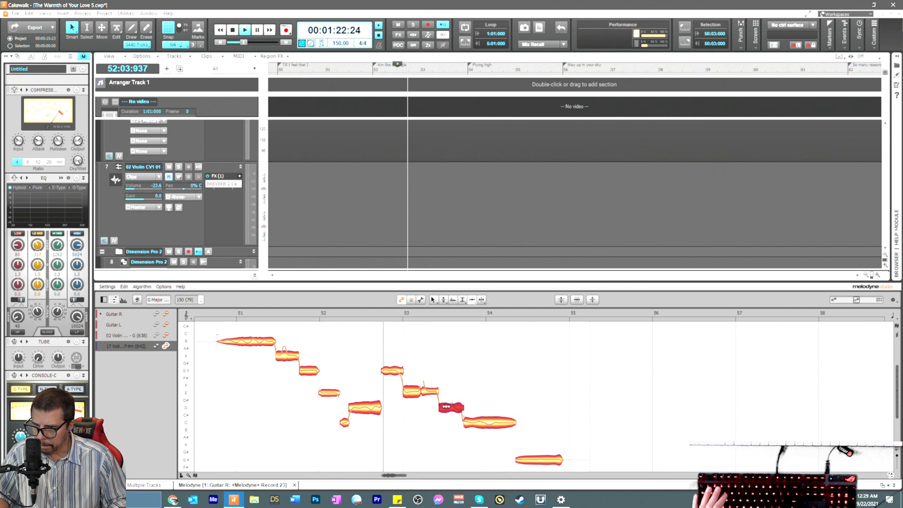
{"action": "left_click", "coordinate": [427, 391]}
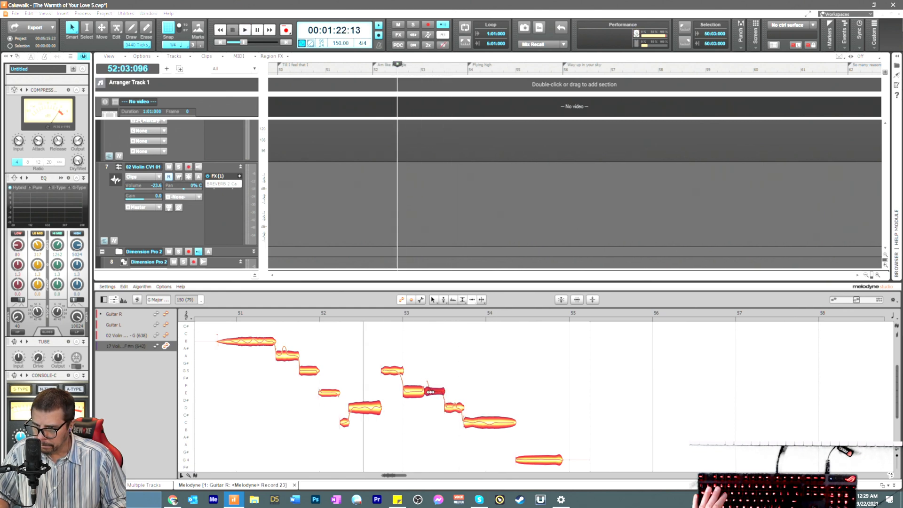
{"action": "key", "text": "space"}
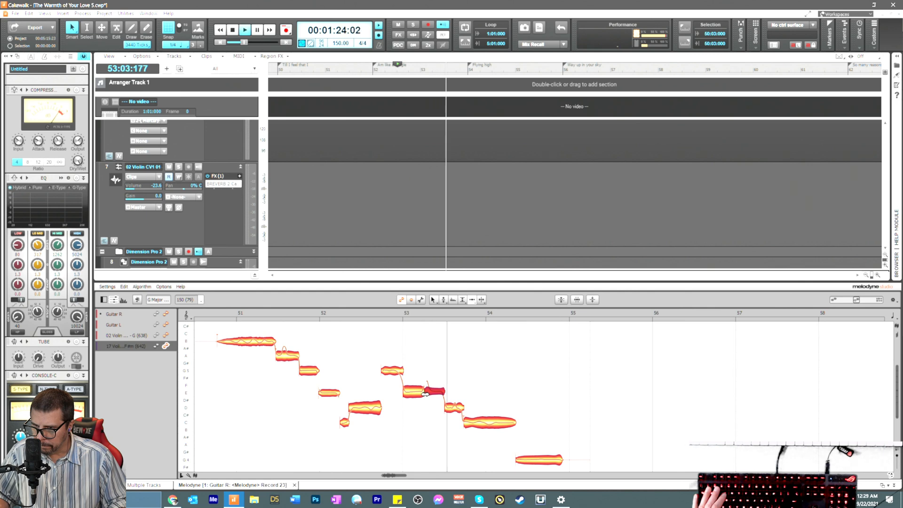
{"action": "key", "text": "space"}
Step: Raise the eighth note to F5 at -6 cents and fine-tune the ninth note to E5 at +6 cents
{"action": "left_click", "coordinate": [419, 391]}
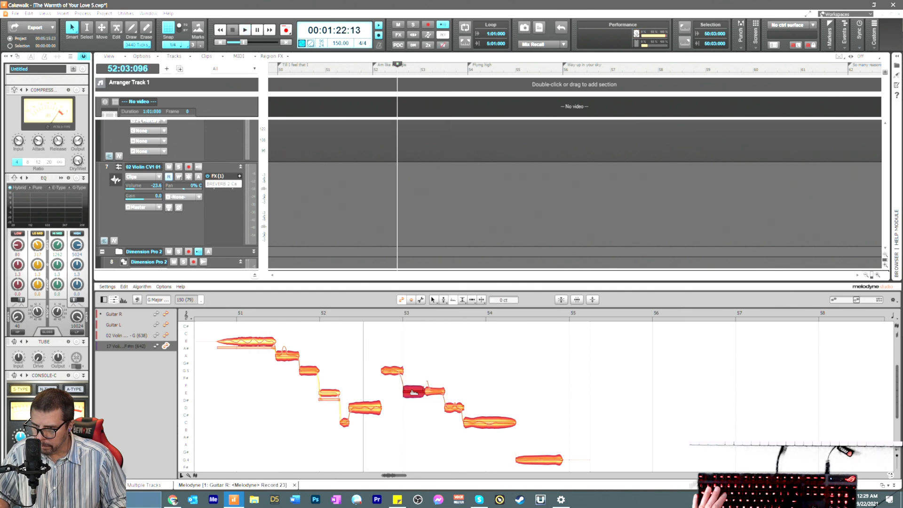
{"action": "left_click", "coordinate": [406, 399]}
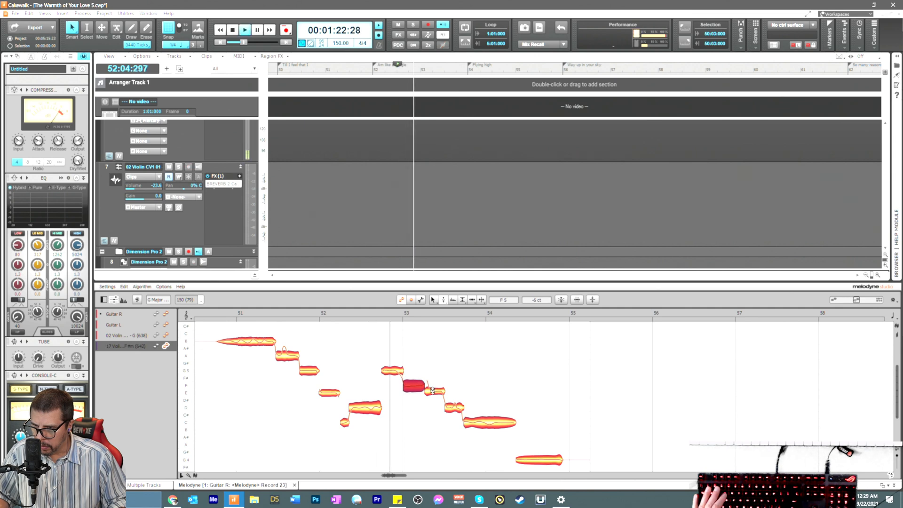
{"action": "key", "text": "space"}
{"action": "left_click_drag", "start_coordinate": [433, 391], "coordinate": [434, 395]}
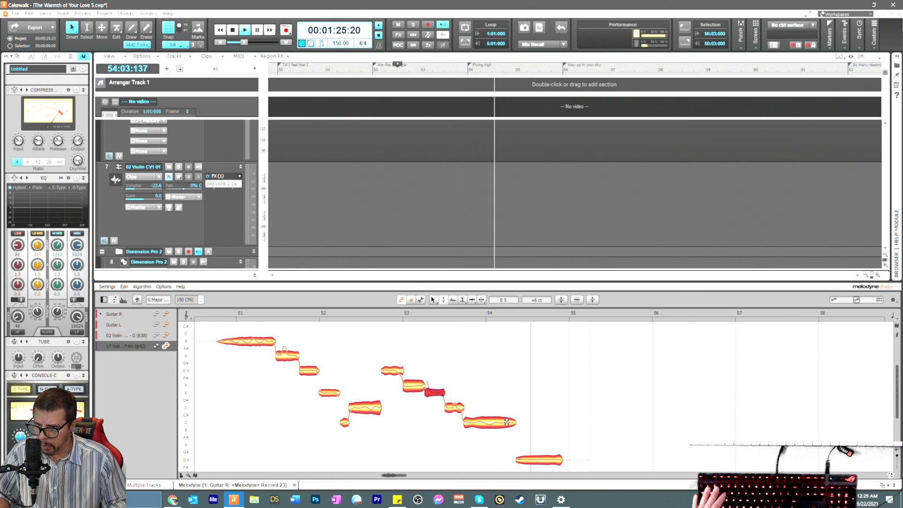
Step: With the Timing tool, lengthen the final note so it starts slightly earlier and ends just past measure 55
{"action": "right_click", "coordinate": [534, 433]}
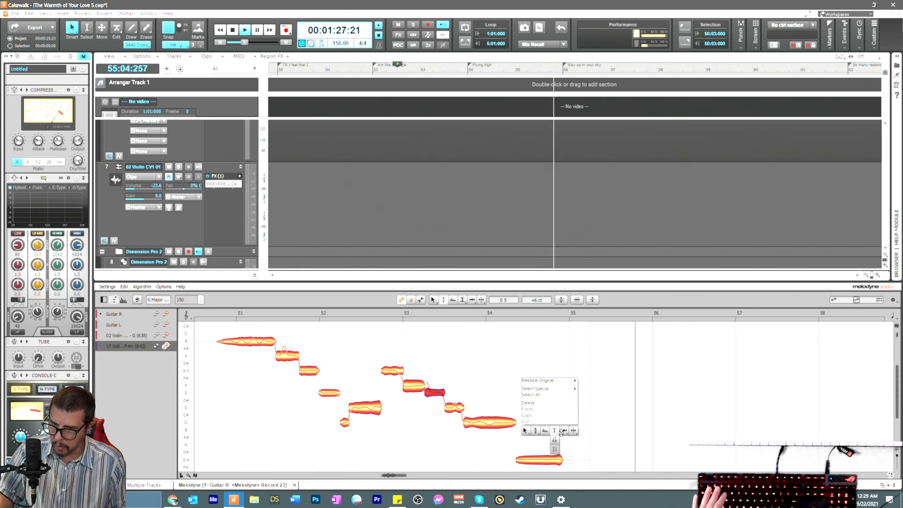
{"action": "left_click", "coordinate": [561, 432]}
{"action": "left_click_drag", "start_coordinate": [517, 459], "coordinate": [574, 459]}
{"action": "left_click", "coordinate": [555, 463]}
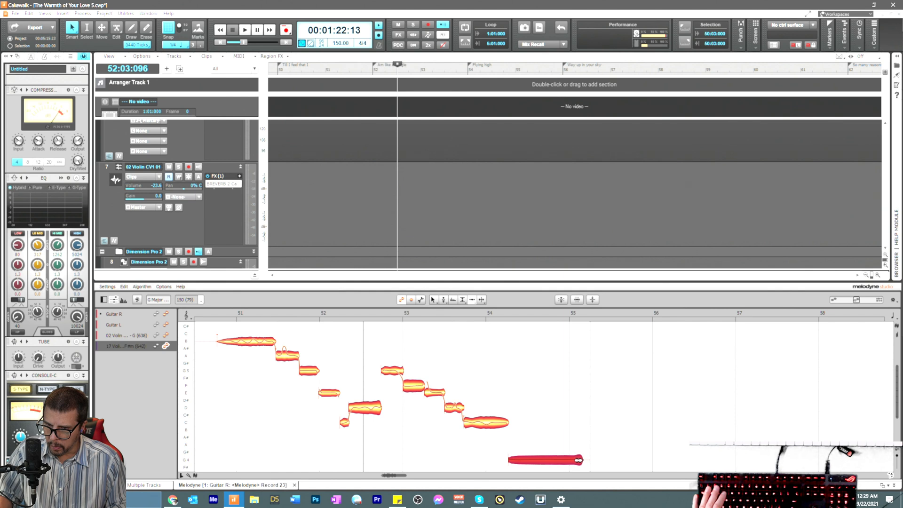
{"action": "key", "text": "space"}
{"action": "left_click_drag", "start_coordinate": [515, 458], "coordinate": [513, 457]}
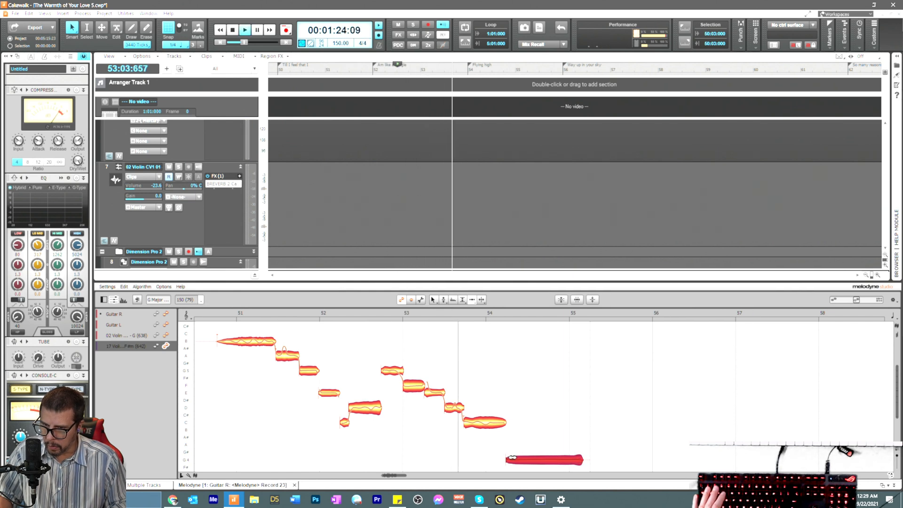
Step: Shift the start of the second-to-last note slightly later and check the transition by playback
{"action": "key", "text": "space"}
{"action": "left_click", "coordinate": [468, 423]}
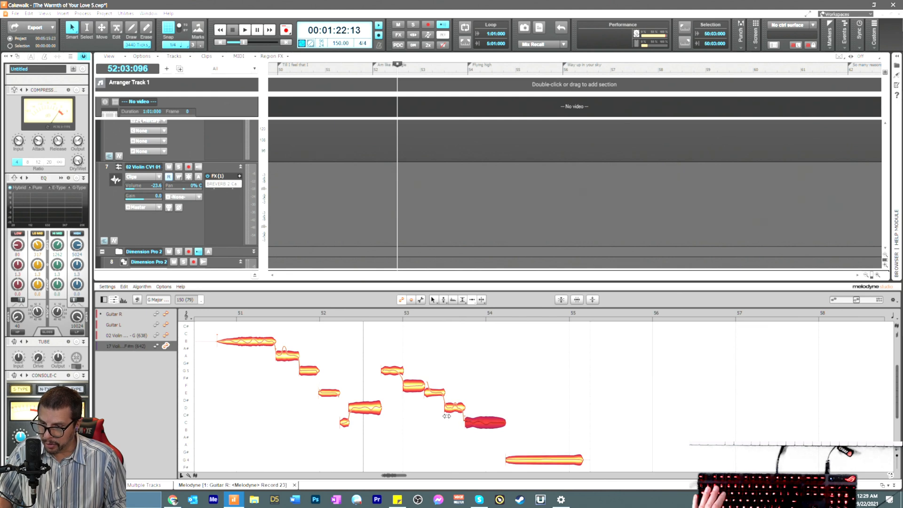
{"action": "key", "text": "space"}
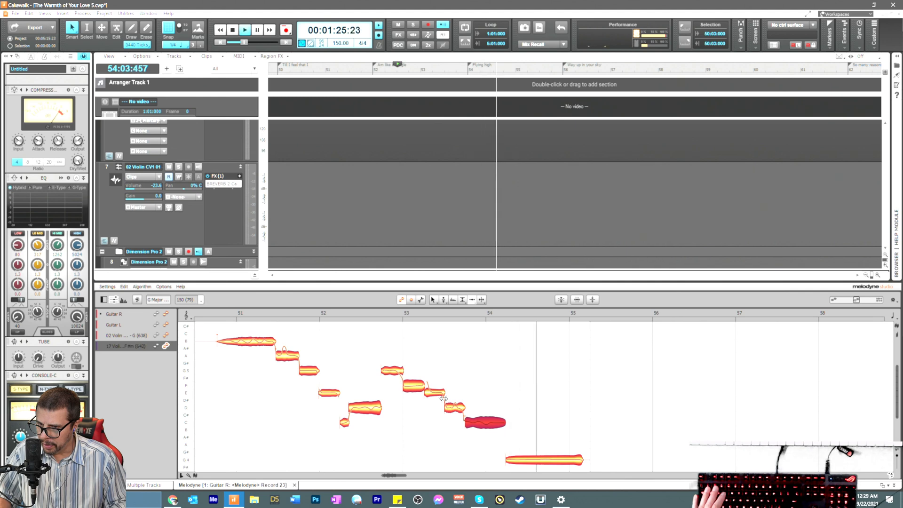
{"action": "key", "text": "space"}
{"action": "key", "text": "space"}
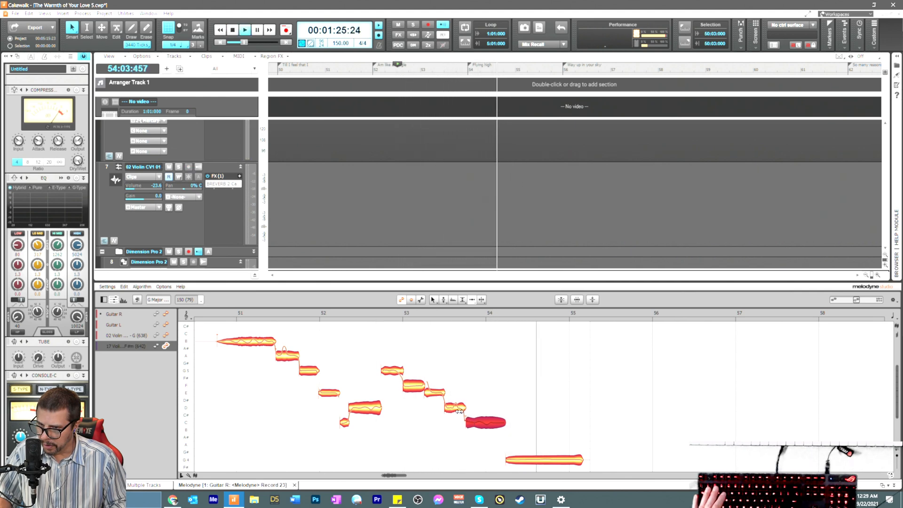
{"action": "key", "text": "space"}
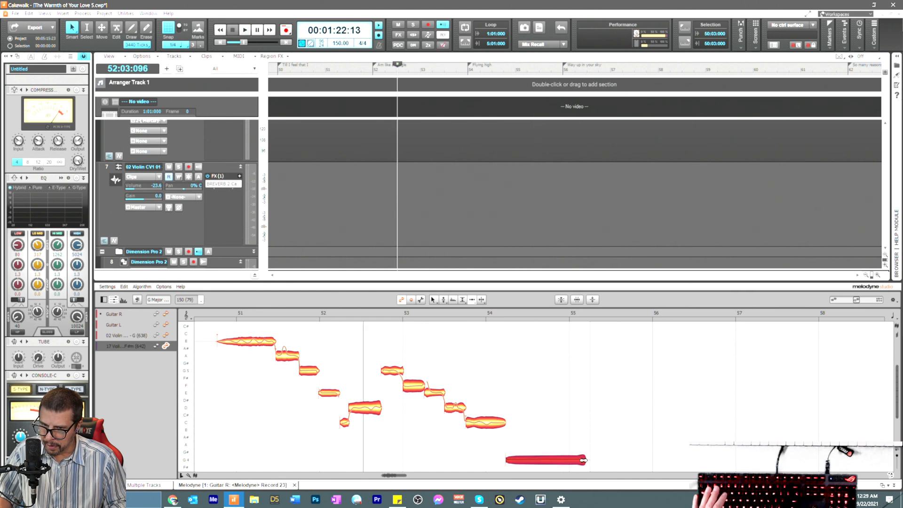
Step: Extend the end of the final note slightly further and play back the finished phrase
{"action": "key", "text": "space"}
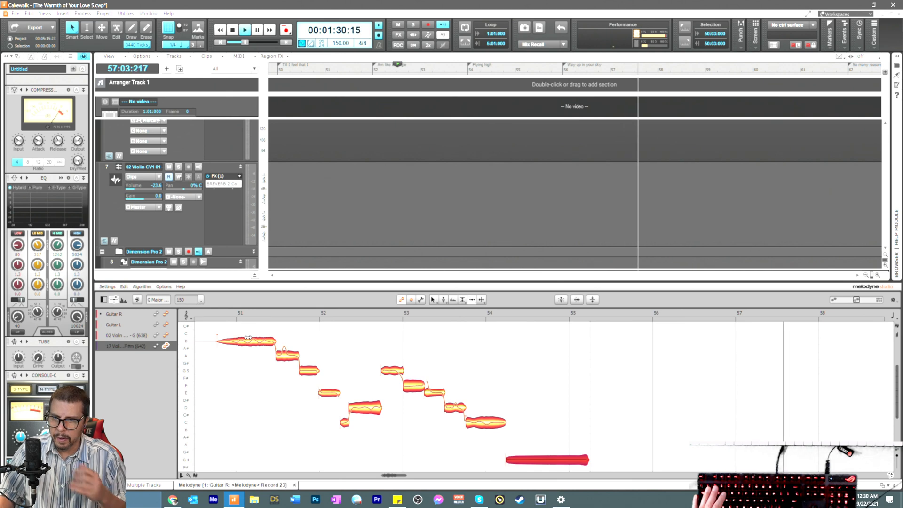
{"action": "key", "text": "space"}
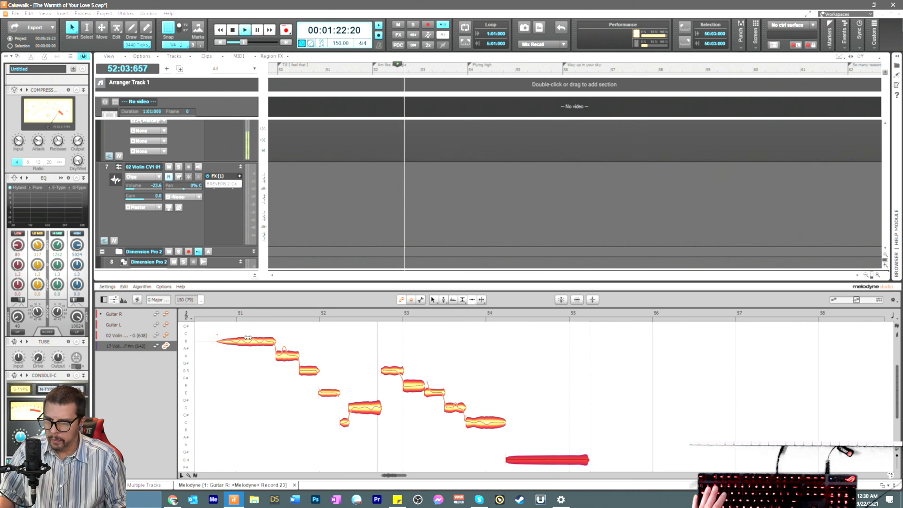
{"action": "key", "text": "space"}
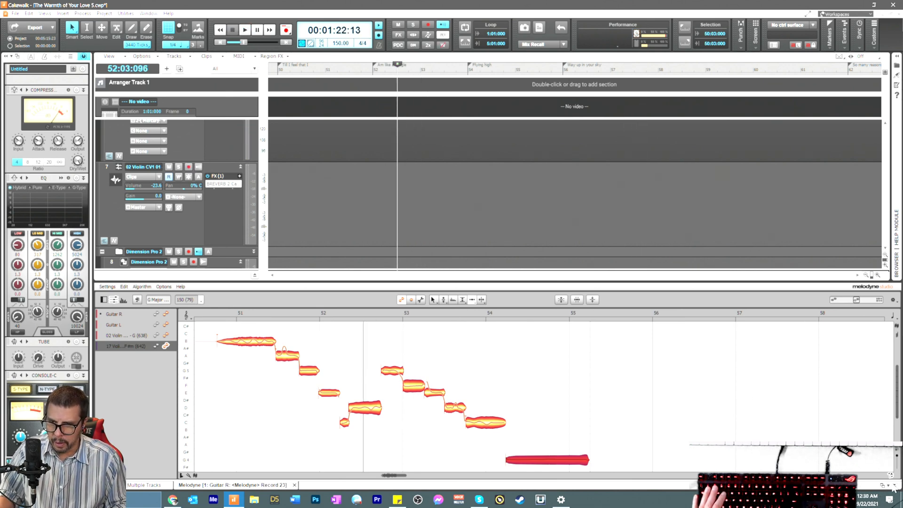
Step: Insert the BREVERB 2 Cakewalk reverb on the 17 Violin CV1 06 track and lower its wet level to -9.9 dB
{"action": "key", "text": "d"}
{"action": "right_click", "coordinate": [211, 271]}
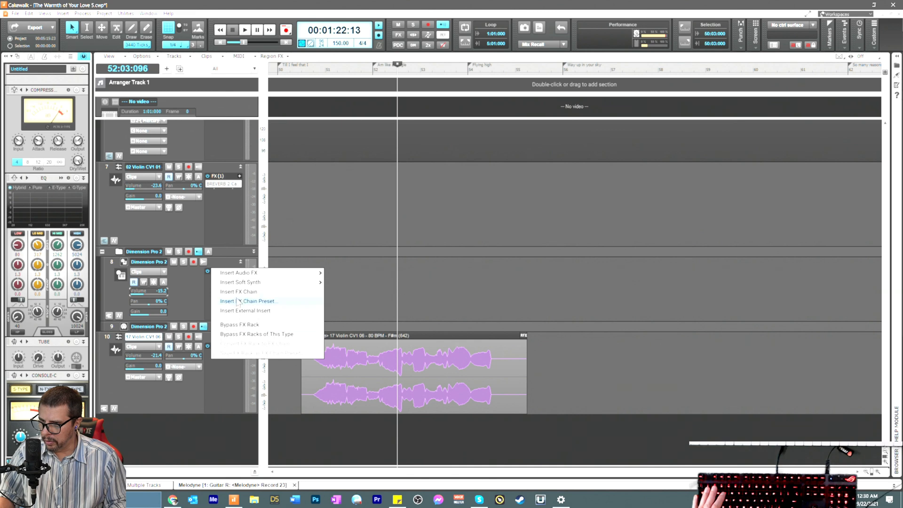
{"action": "mouse_move", "coordinate": [301, 273]}
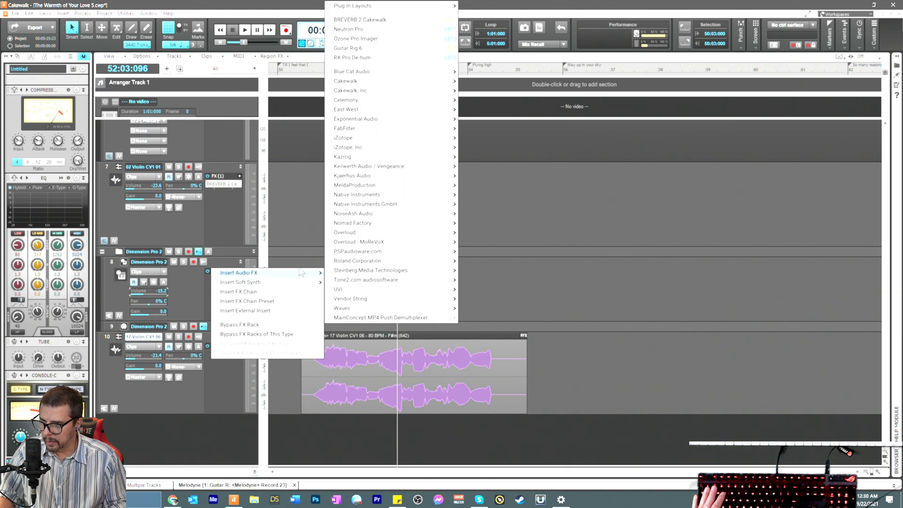
{"action": "left_click", "coordinate": [372, 20]}
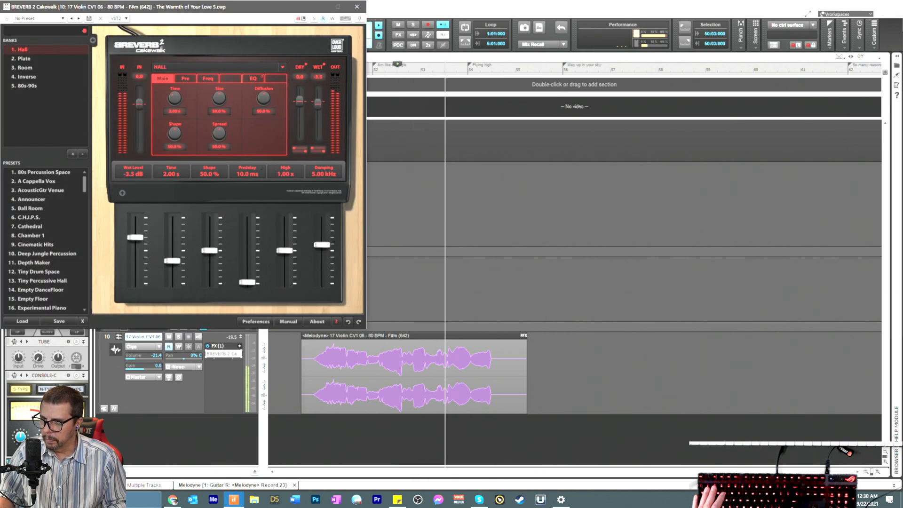
{"action": "left_click_drag", "start_coordinate": [318, 103], "coordinate": [317, 133]}
{"action": "key", "text": "space"}
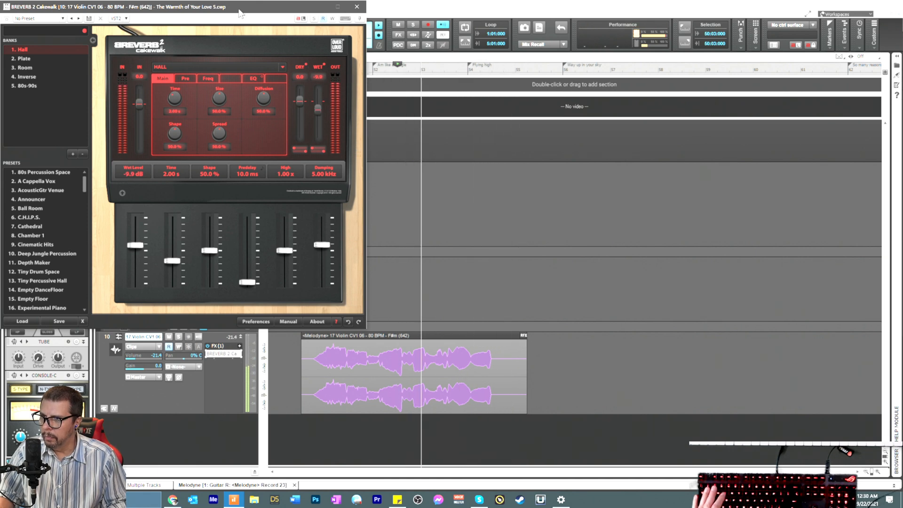
{"action": "left_click_drag", "start_coordinate": [240, 13], "coordinate": [706, 63]}
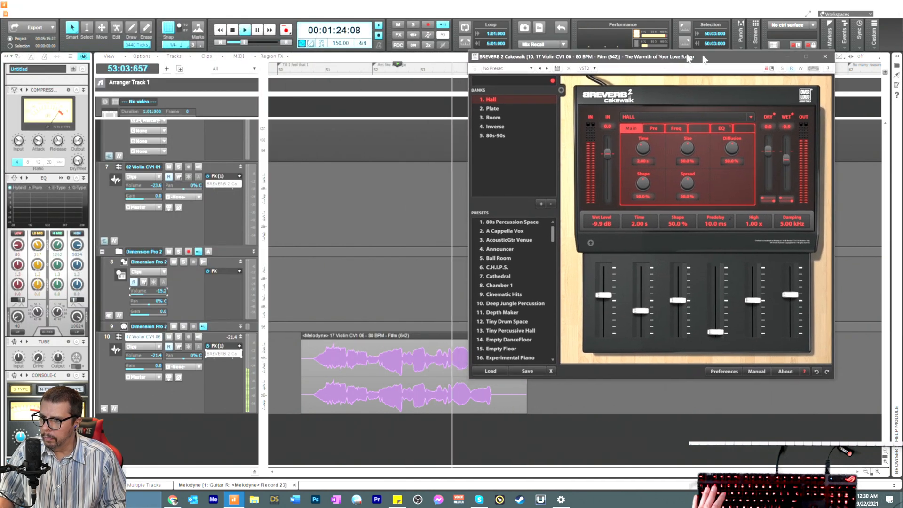
Step: Set the 17 Violin CV1 06 track's pan to 49% R and volume to -18.4 during playback from 50:03, and save the project
{"action": "left_click", "coordinate": [300, 72]}
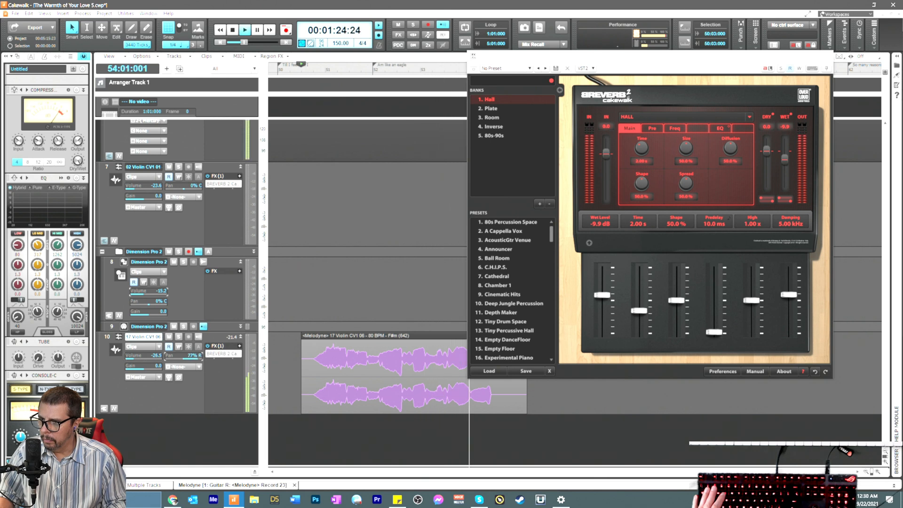
{"action": "key", "text": "w"}
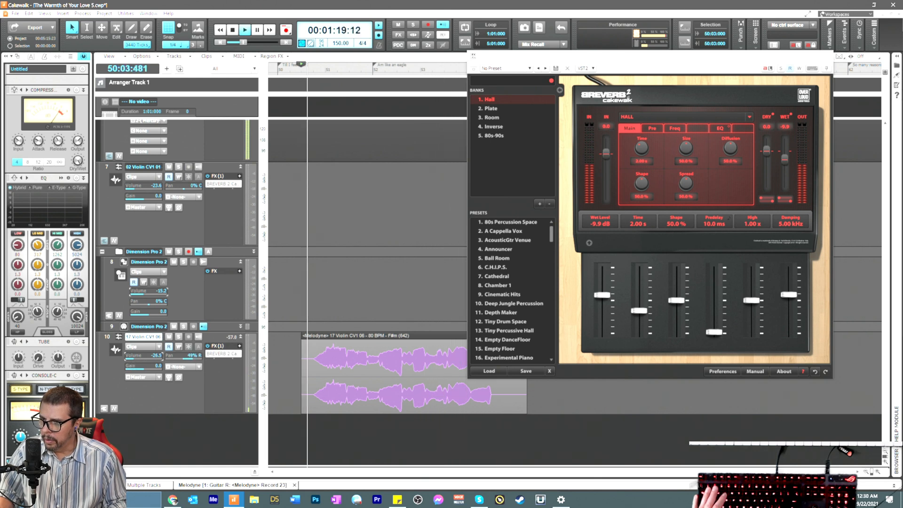
{"action": "left_click_drag", "start_coordinate": [134, 357], "coordinate": [138, 356]}
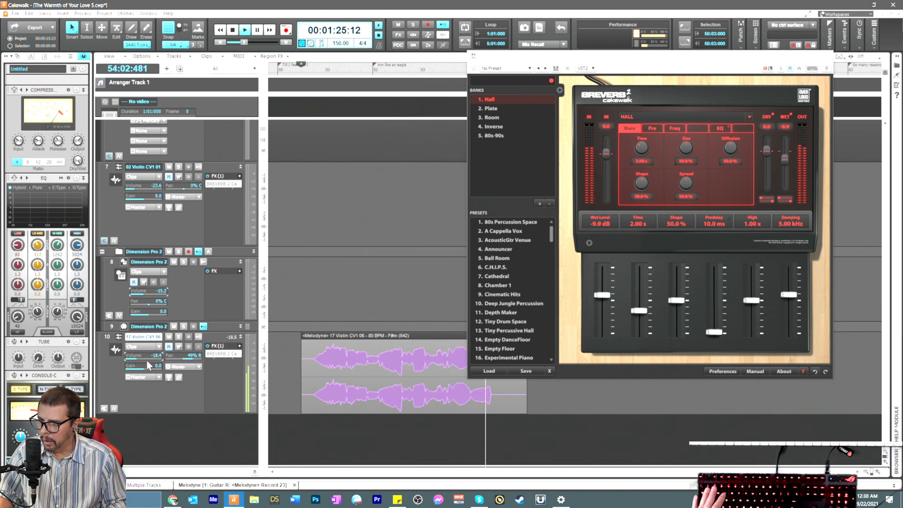
{"action": "key", "text": "space"}
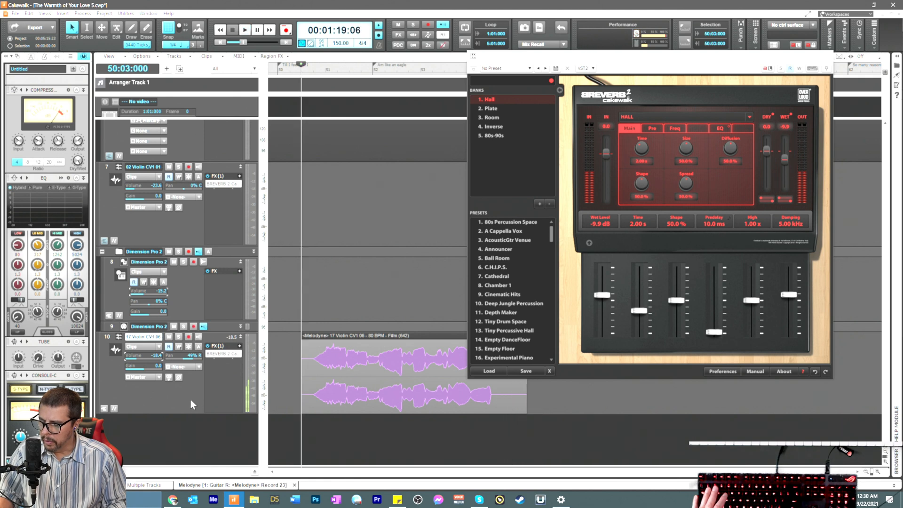
{"action": "key", "text": "ctrl+s"}
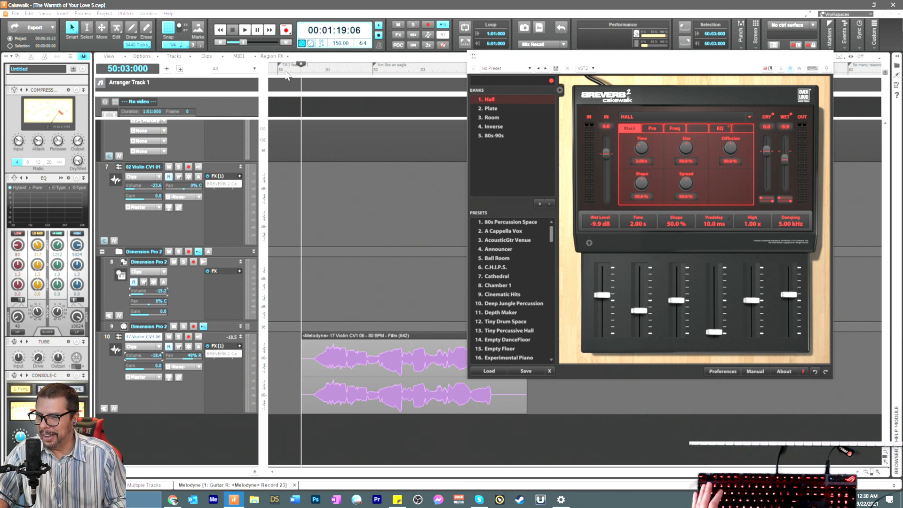
Step: Replay the violin phrase from 50:02, adjust its track volume to -19.8, and close the reverb window
{"action": "key", "text": "space"}
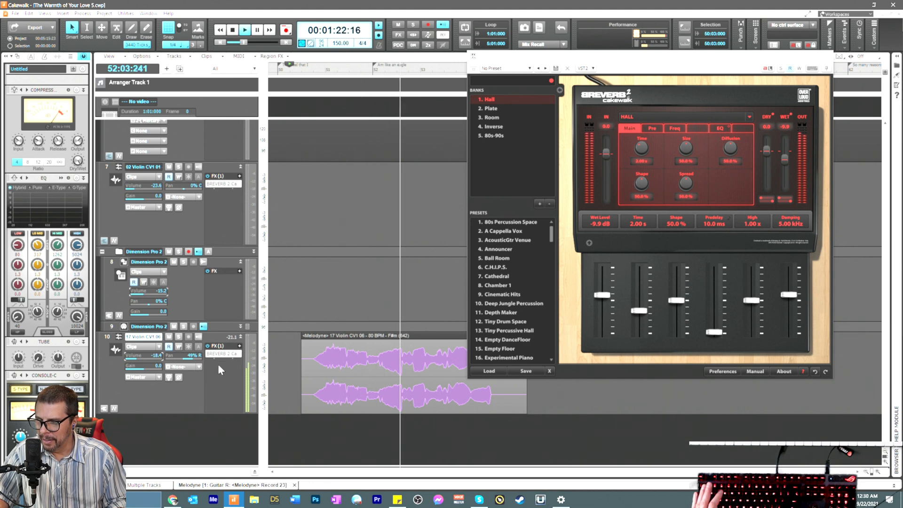
{"action": "key", "text": "space"}
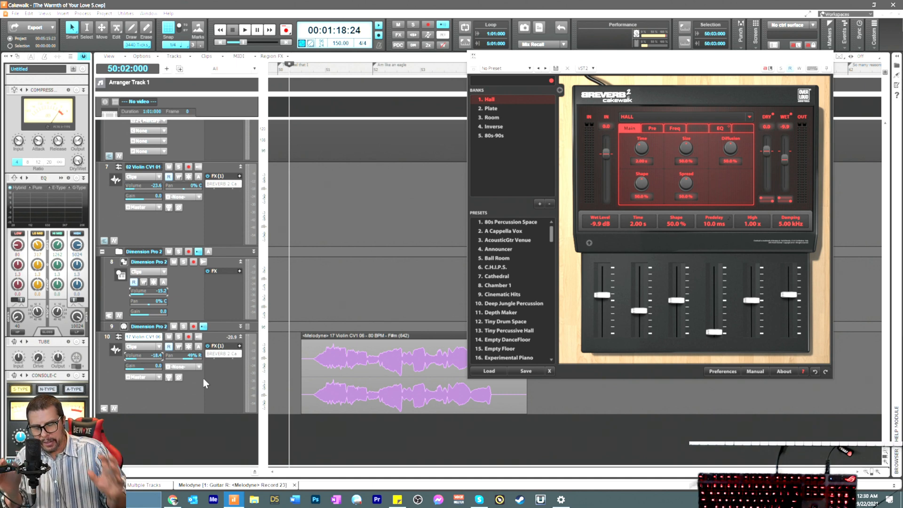
{"action": "key", "text": "space"}
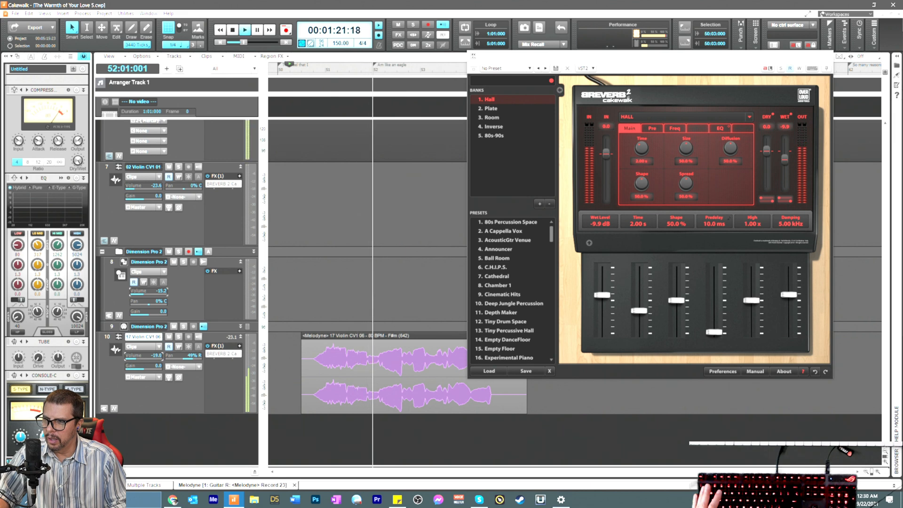
{"action": "left_click_drag", "start_coordinate": [143, 355], "coordinate": [139, 355]}
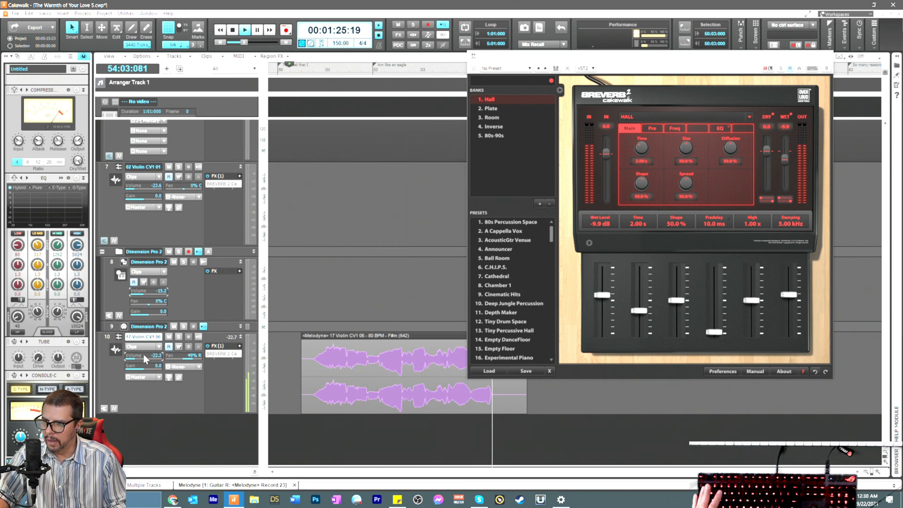
{"action": "scroll", "coordinate": [144, 355], "scroll_direction": "up", "scroll_amount": 5}
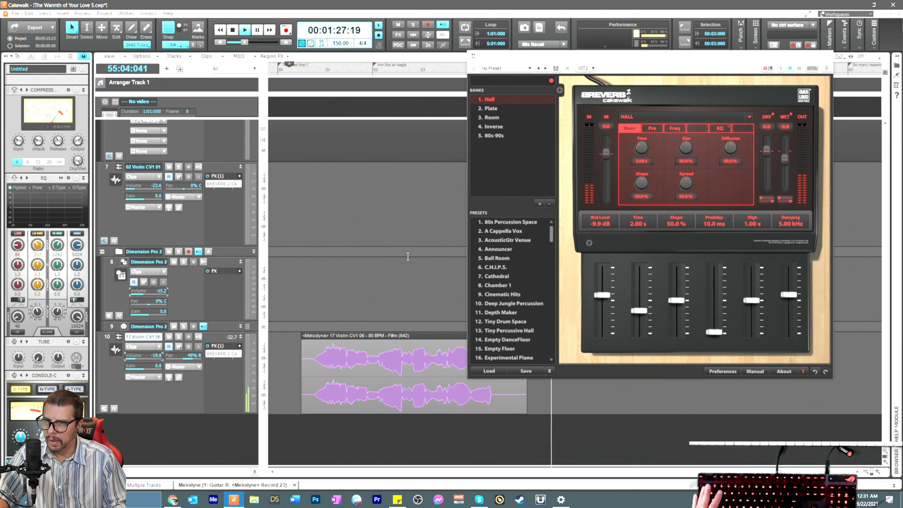
{"action": "left_click", "coordinate": [781, 56]}
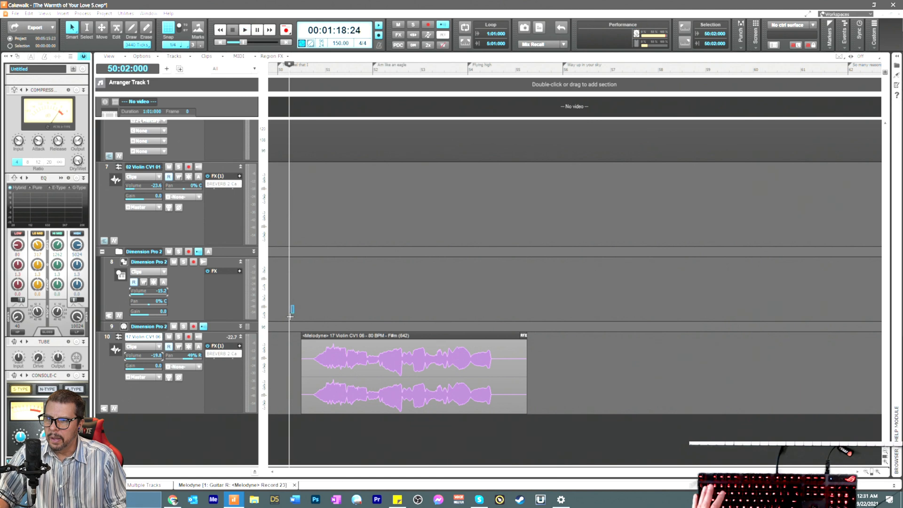
Step: Move the violin clip later on its track to start at 57:04:000, checking each placement by playback
{"action": "left_click_drag", "start_coordinate": [292, 306], "coordinate": [668, 336]}
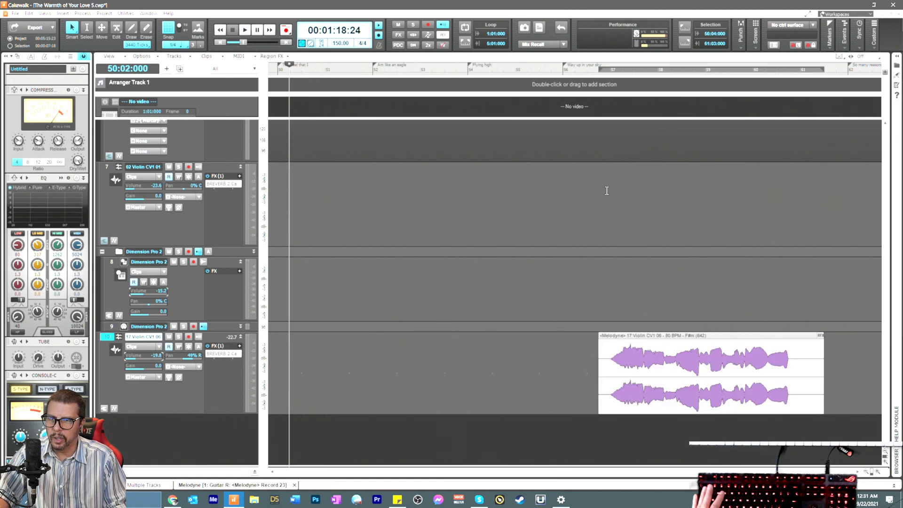
{"action": "left_click", "coordinate": [586, 72]}
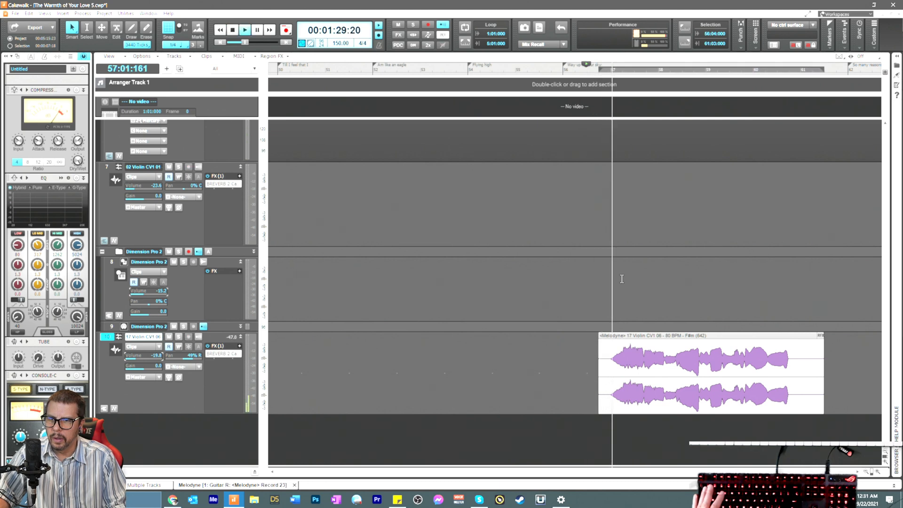
{"action": "left_click_drag", "start_coordinate": [636, 337], "coordinate": [690, 336]}
{"action": "key", "text": "space"}
{"action": "key", "text": "space"}
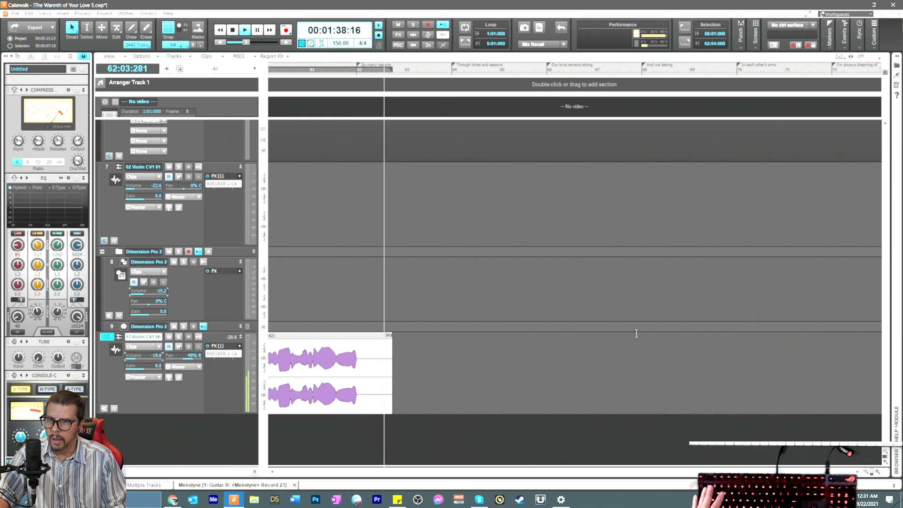
{"action": "key", "text": "space"}
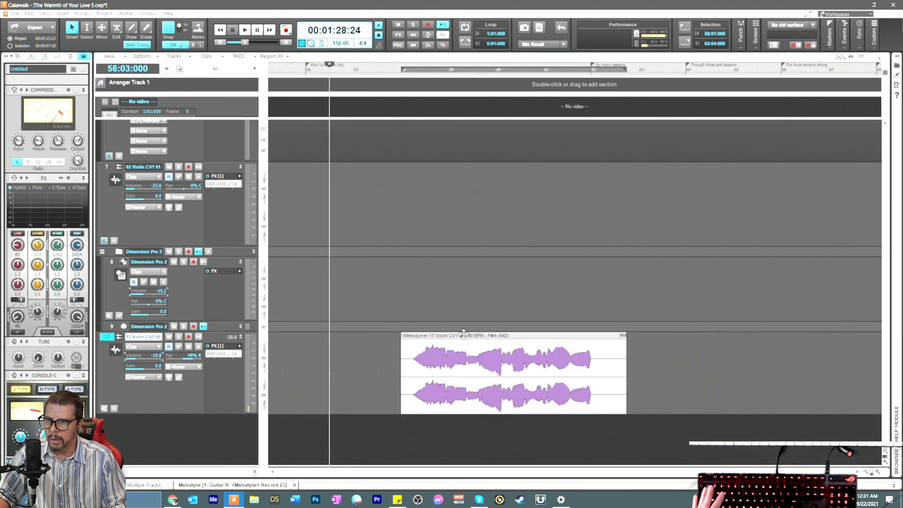
{"action": "left_click_drag", "start_coordinate": [463, 334], "coordinate": [457, 336]}
{"action": "key", "text": "space"}
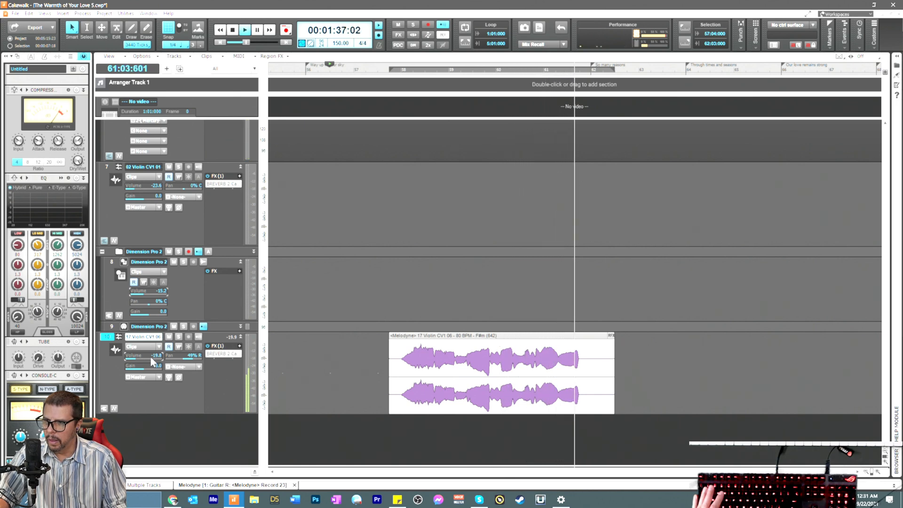
Step: Lower the 17 Violin CV1 06 track's volume to -23.1 while the song plays
{"action": "key", "text": "space"}
{"action": "key", "text": "space"}
{"action": "left_click_drag", "start_coordinate": [142, 357], "coordinate": [142, 357]}
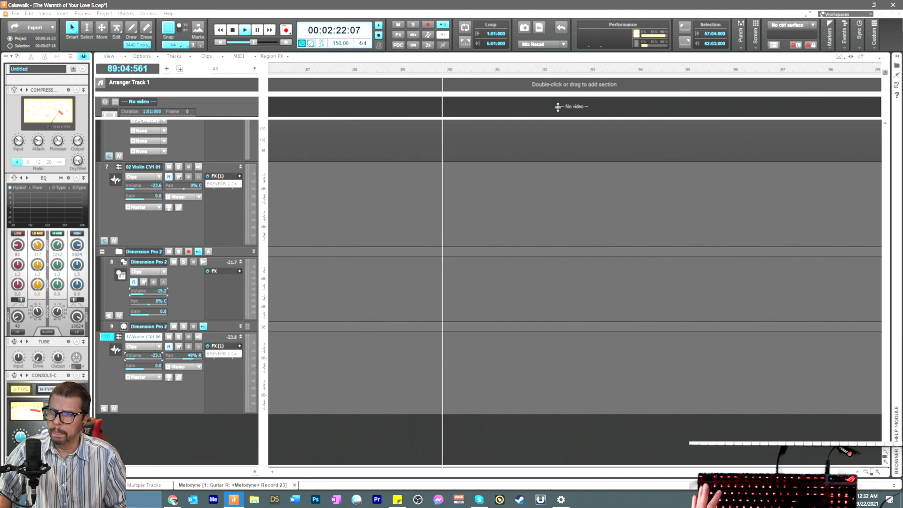
Step: Audition the section starting at 89:04:000 and save the project
{"action": "left_click", "coordinate": [435, 66]}
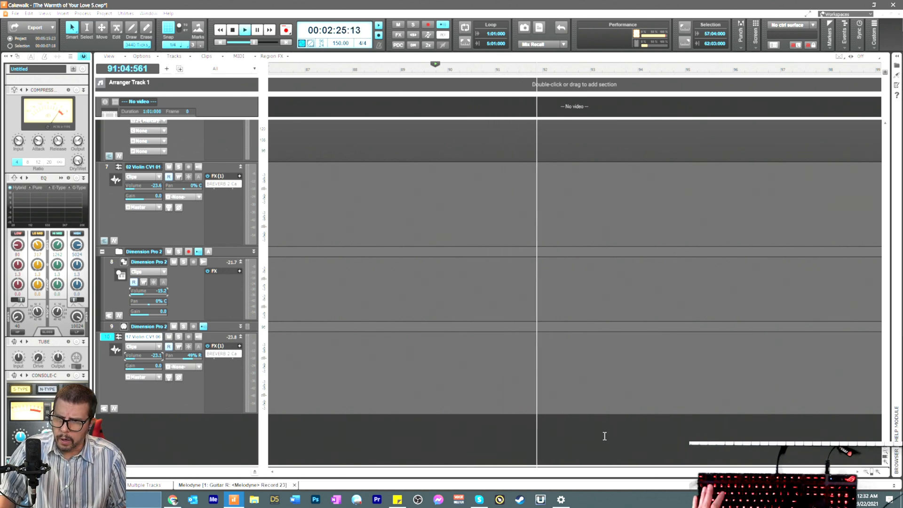
{"action": "key", "text": "space"}
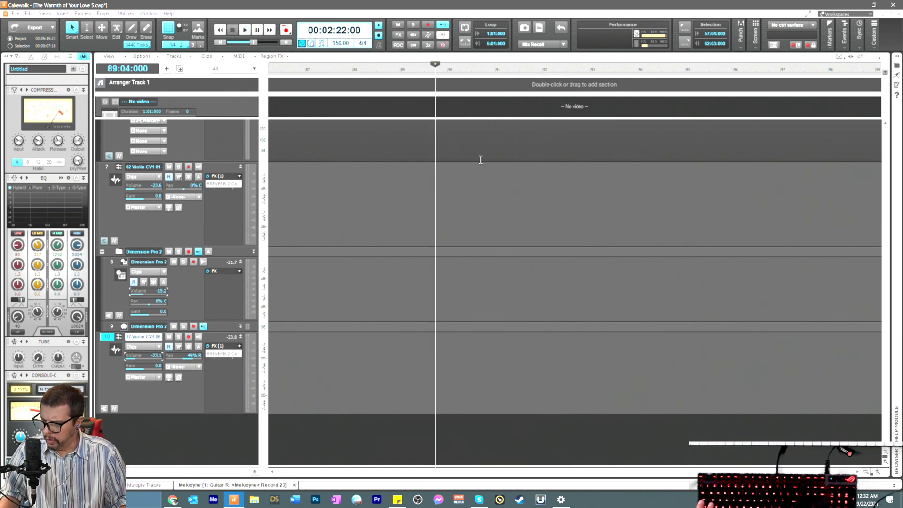
{"action": "key", "text": "ctrl+s"}
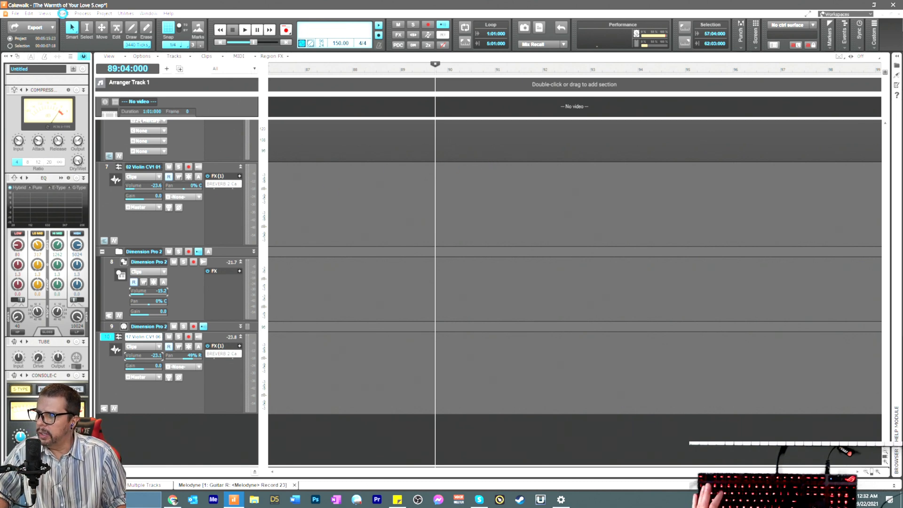
Step: Insert the UVIWorkstation soft synth into the project, accepting the current track options
{"action": "left_click", "coordinate": [63, 13]}
{"action": "mouse_move", "coordinate": [84, 36]}
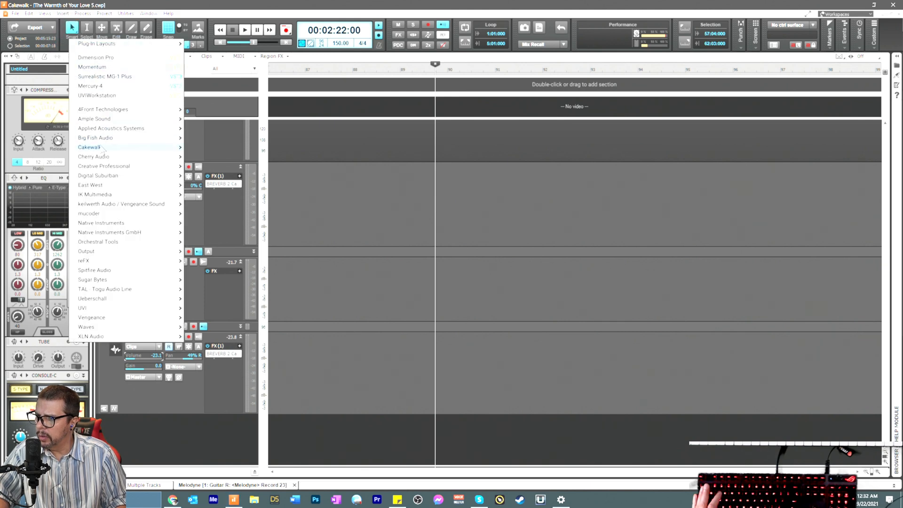
{"action": "mouse_move", "coordinate": [101, 152]}
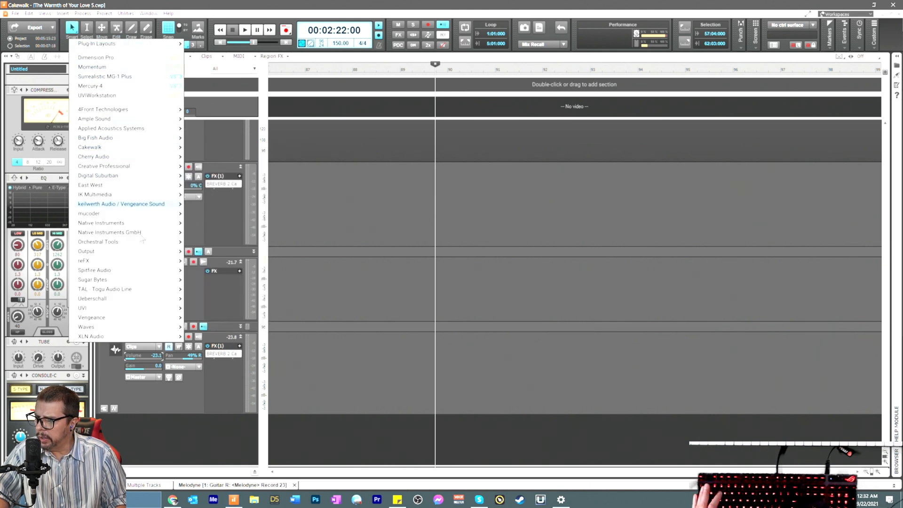
{"action": "mouse_move", "coordinate": [181, 309]}
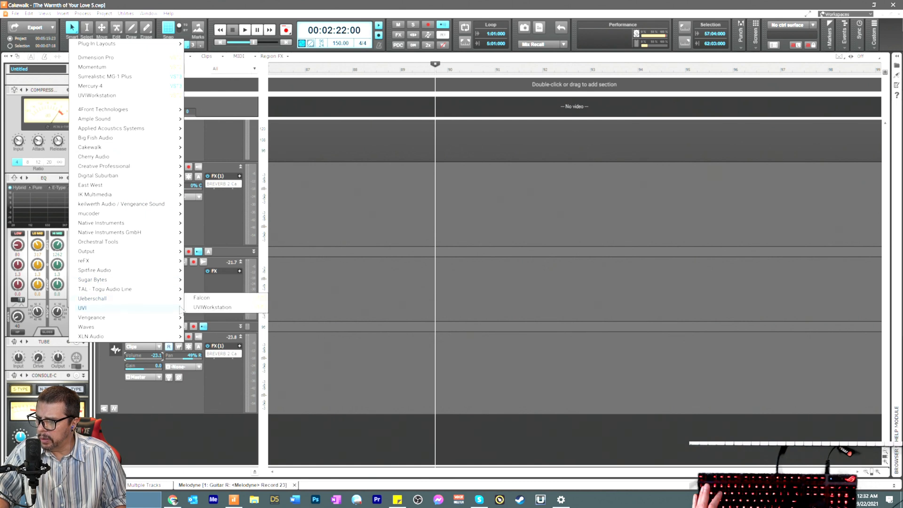
{"action": "left_click", "coordinate": [211, 308]}
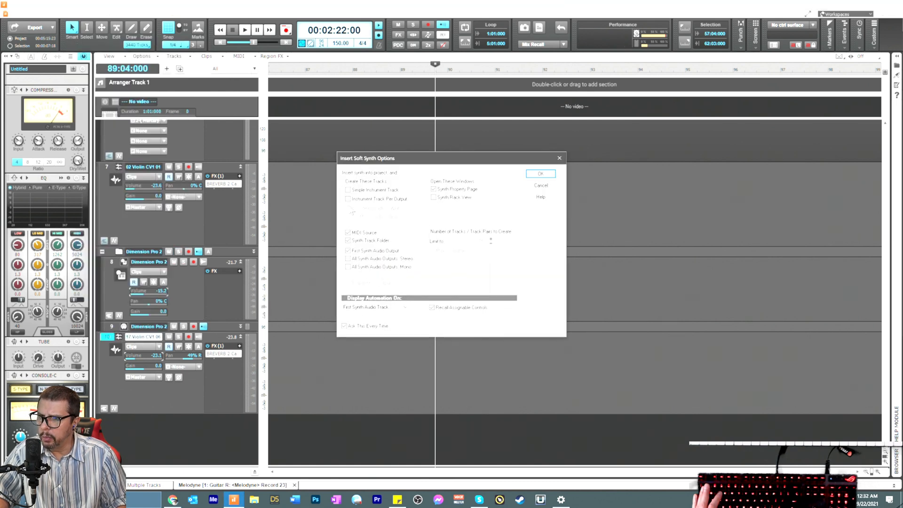
{"action": "left_click", "coordinate": [537, 175]}
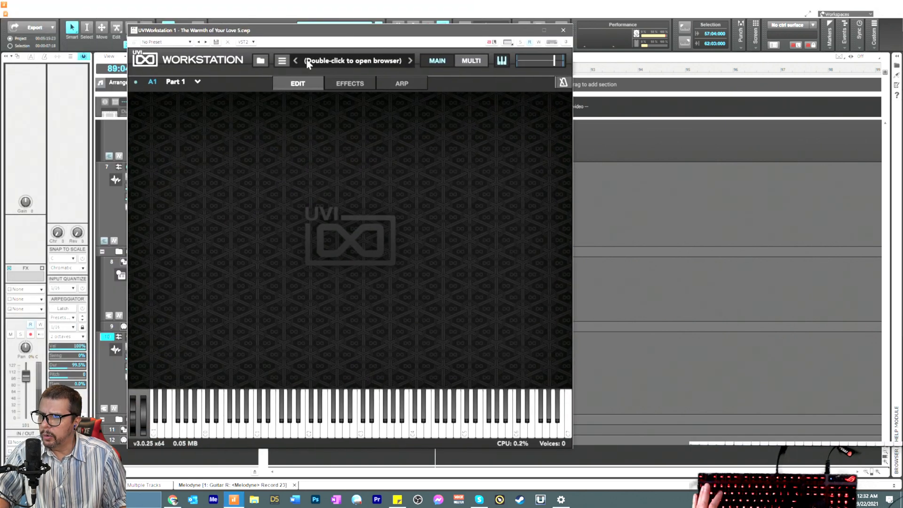
Step: Load the EXIII-Solo organ from the Retro Organ Suite soundbank into UVIWorkstation and minimize its window
{"action": "double_click", "coordinate": [309, 61]}
{"action": "scroll", "coordinate": [193, 207], "scroll_direction": "down", "scroll_amount": 3}
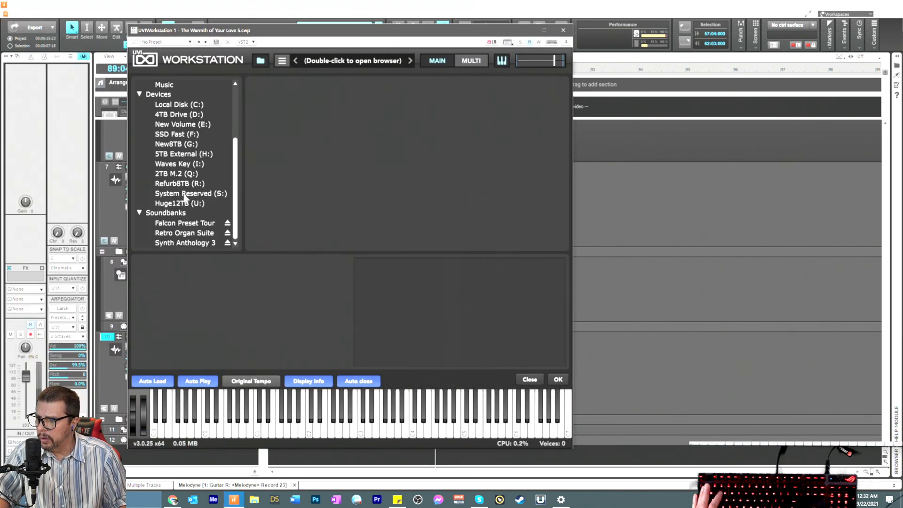
{"action": "left_click", "coordinate": [192, 234]}
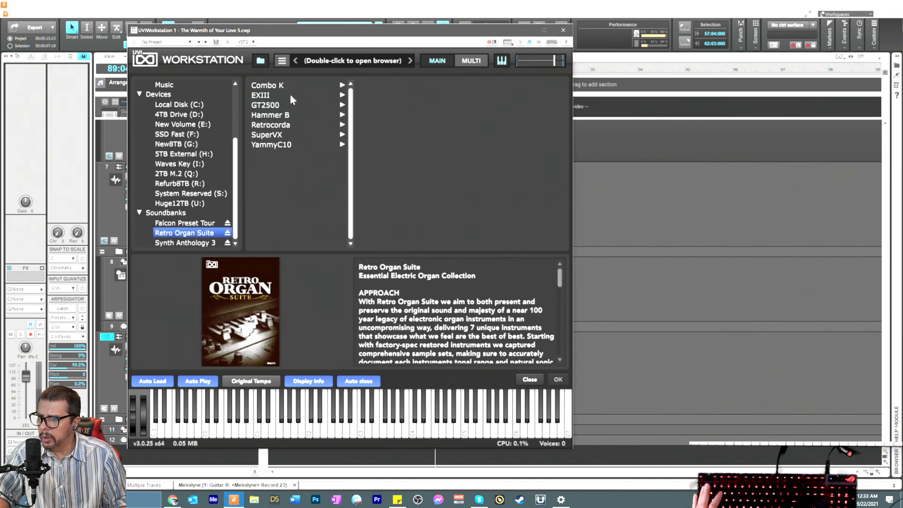
{"action": "left_click", "coordinate": [270, 96]}
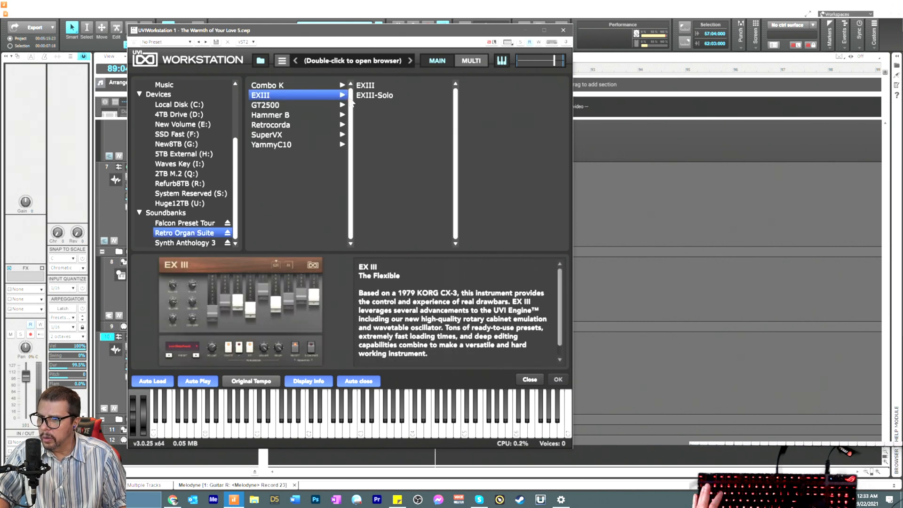
{"action": "left_click", "coordinate": [372, 96]}
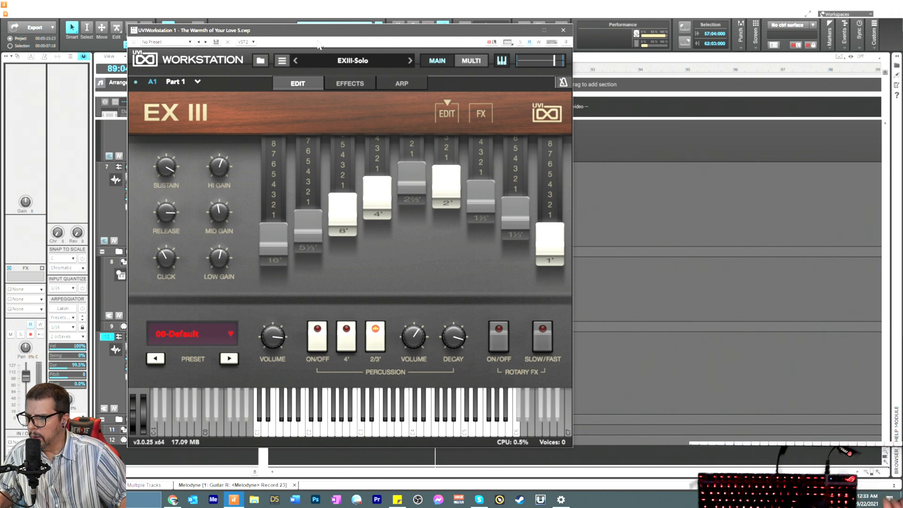
{"action": "left_click", "coordinate": [526, 30]}
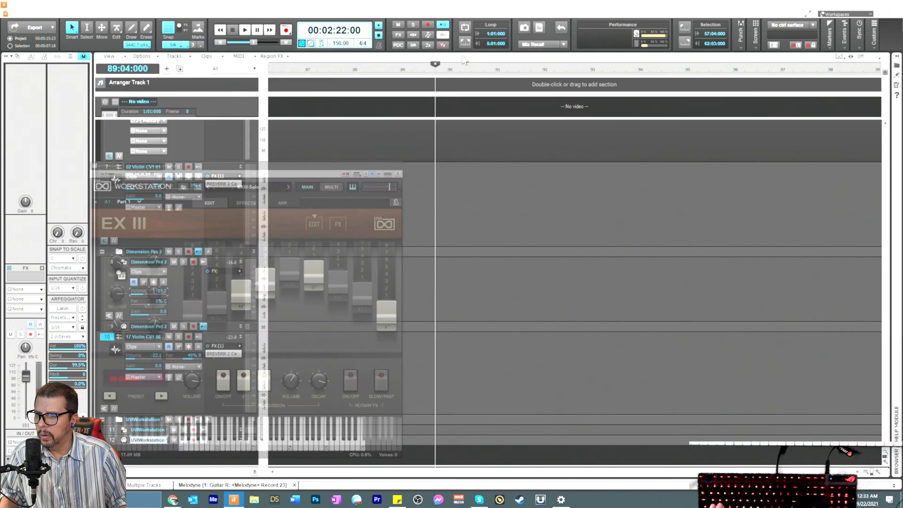
Step: Arm the new UVIWorkstation MIDI track for recording and enlarge it to show its routing controls
{"action": "left_click", "coordinate": [194, 337]}
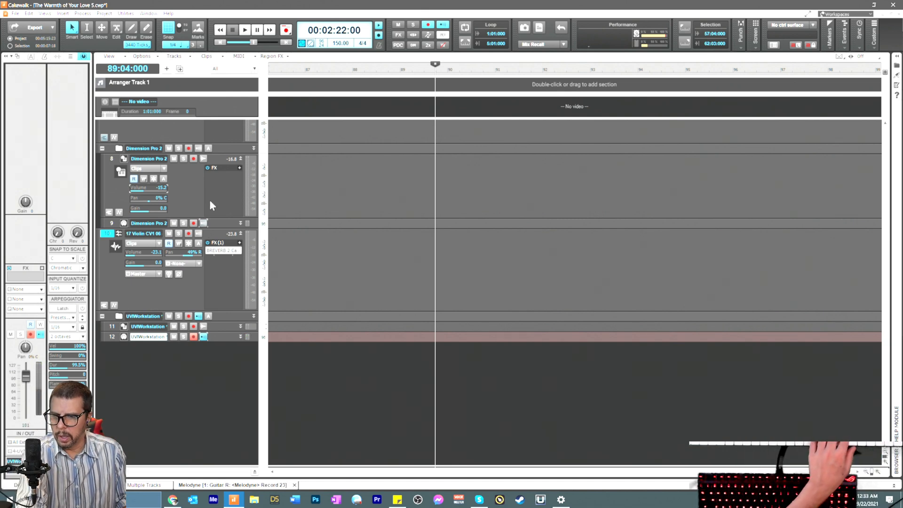
{"action": "left_click_drag", "start_coordinate": [211, 339], "coordinate": [155, 425]}
{"action": "left_click", "coordinate": [163, 409]}
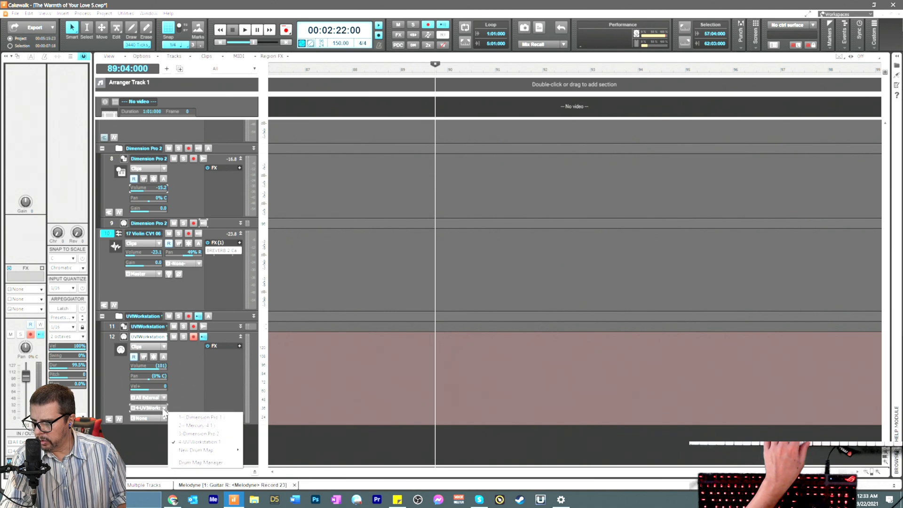
{"action": "left_click", "coordinate": [187, 391]}
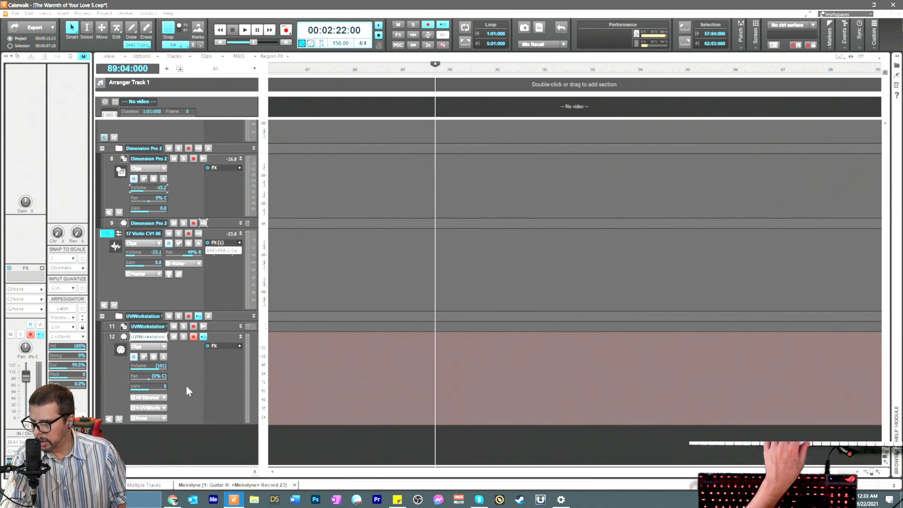
Step: Set the UVIWorkstation MIDI track's input to Oxygen 49 on MIDI Omni and its channel to 1: UVIWorkstation
{"action": "left_click", "coordinate": [162, 400]}
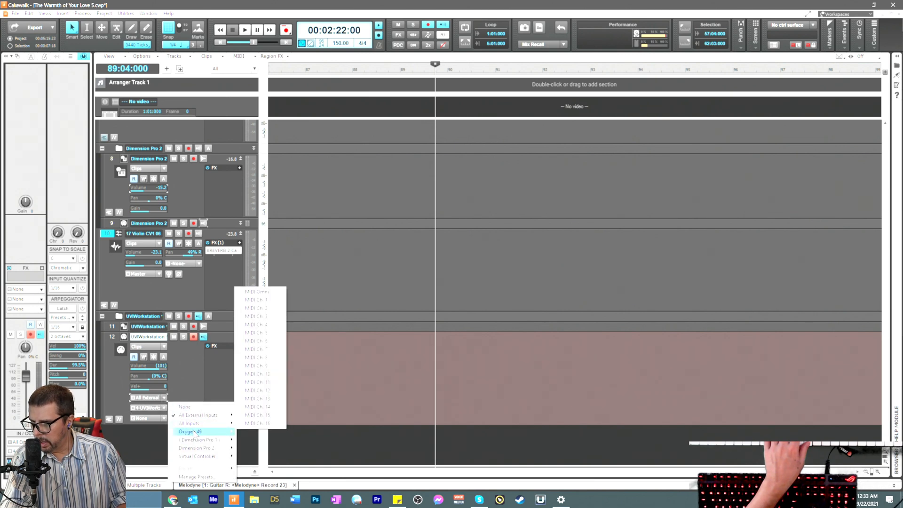
{"action": "mouse_move", "coordinate": [234, 426]}
{"action": "left_click", "coordinate": [264, 299]}
{"action": "scroll", "coordinate": [199, 372], "scroll_direction": "down", "scroll_amount": 3}
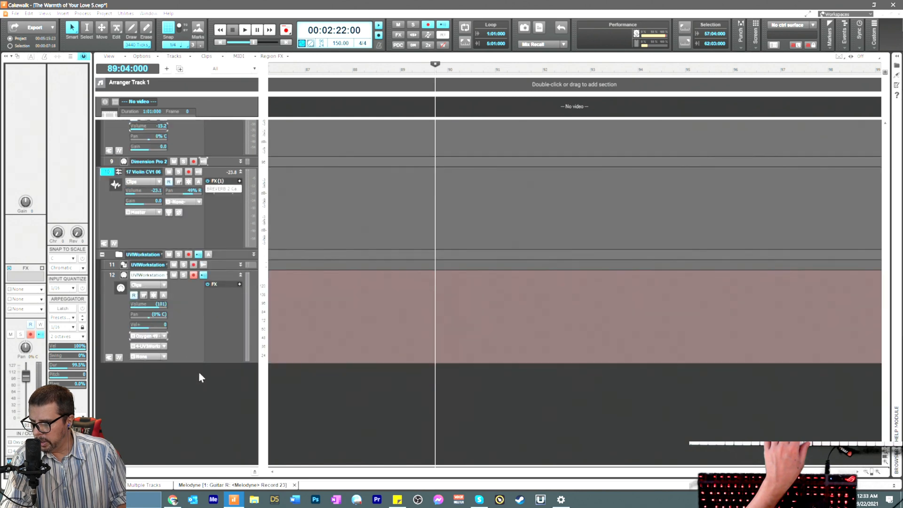
{"action": "left_click", "coordinate": [164, 339]}
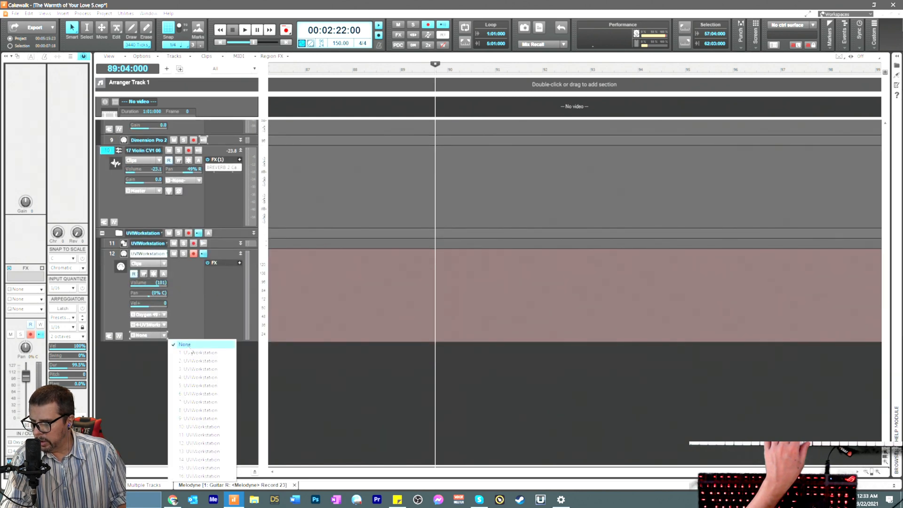
{"action": "left_click", "coordinate": [190, 351]}
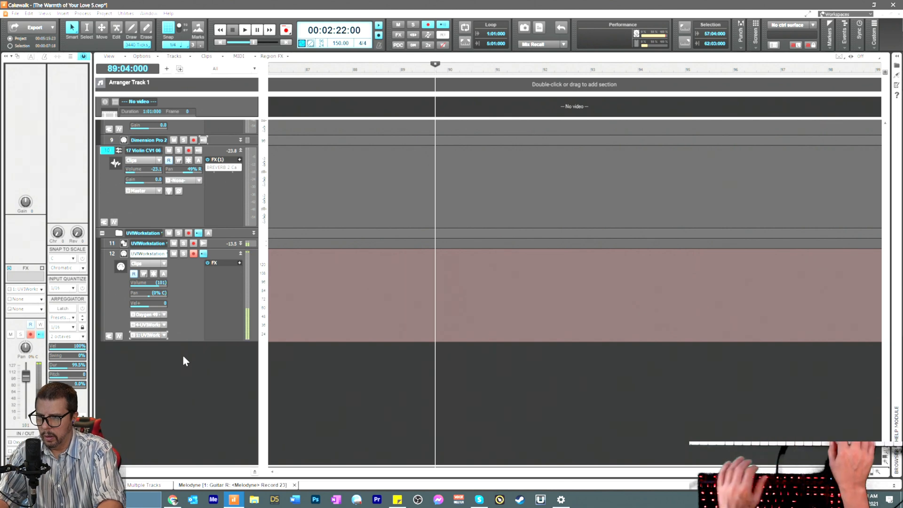
Step: Reopen UVIWorkstation, load the full EXIII organ, and arrange its window beside the enlarged UVIWorkstation audio track
{"action": "left_click", "coordinate": [124, 244]}
{"action": "left_click", "coordinate": [353, 63]}
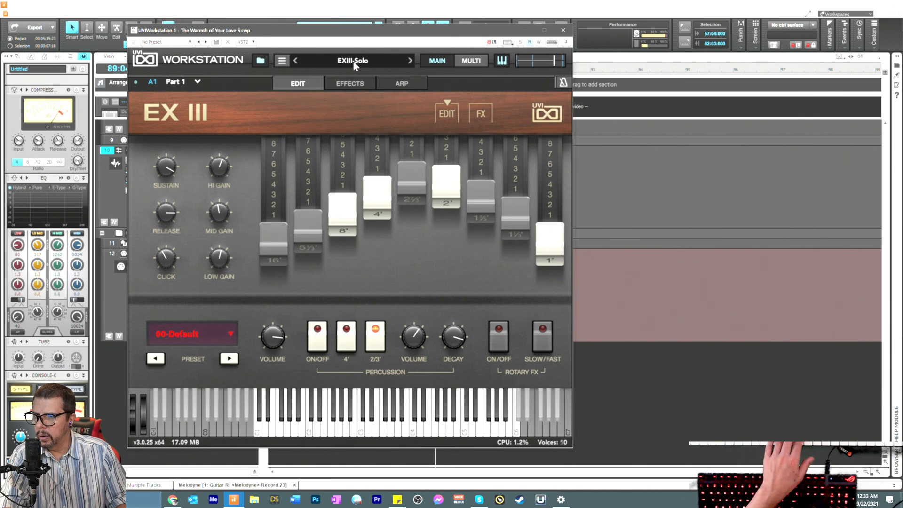
{"action": "double_click", "coordinate": [366, 87]}
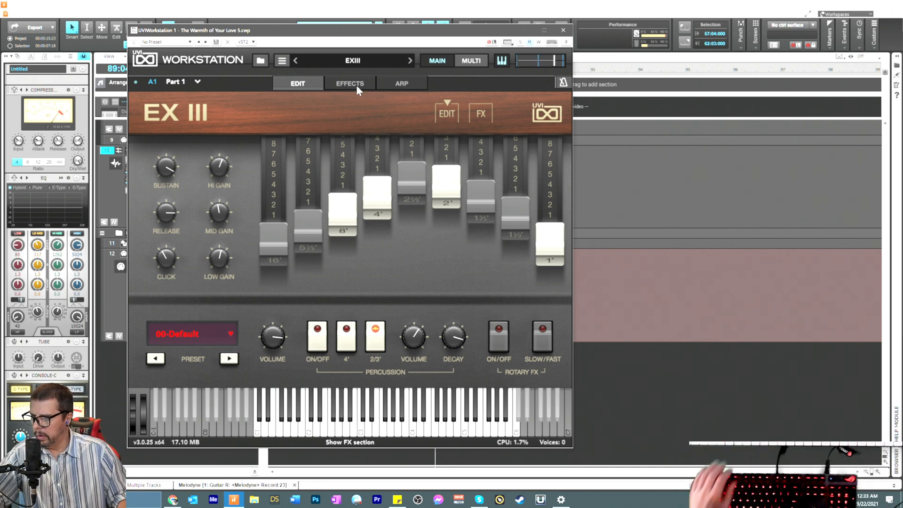
{"action": "left_click_drag", "start_coordinate": [252, 36], "coordinate": [396, 41]}
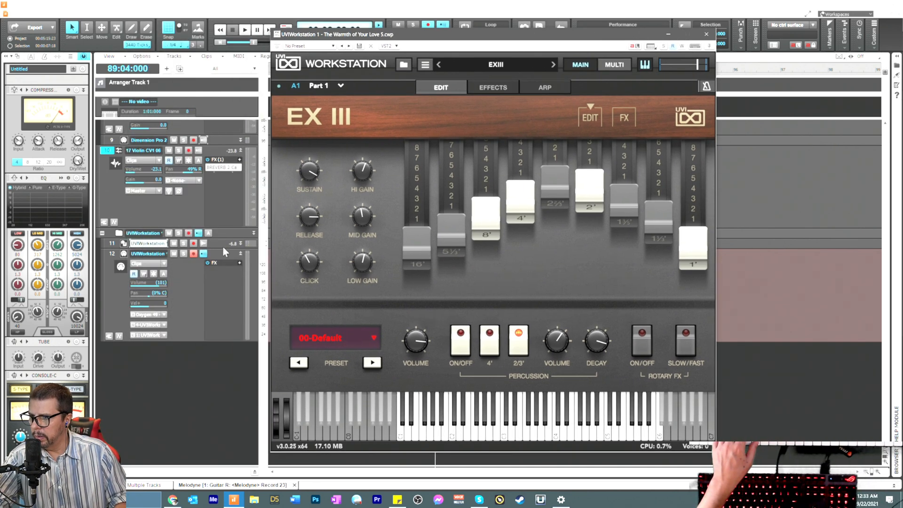
{"action": "left_click_drag", "start_coordinate": [212, 248], "coordinate": [207, 300]}
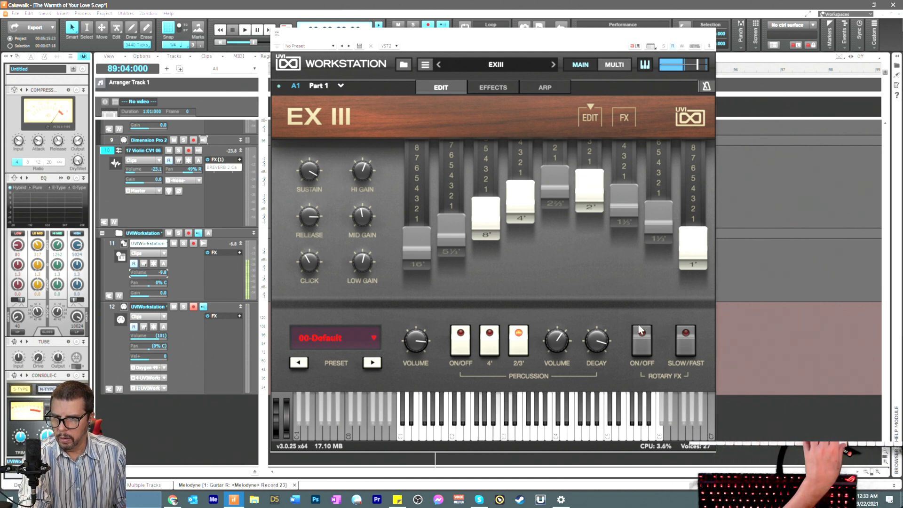
Step: Turn on the EXIII organ's rotary effect and leave it at slow speed
{"action": "left_click", "coordinate": [682, 337]}
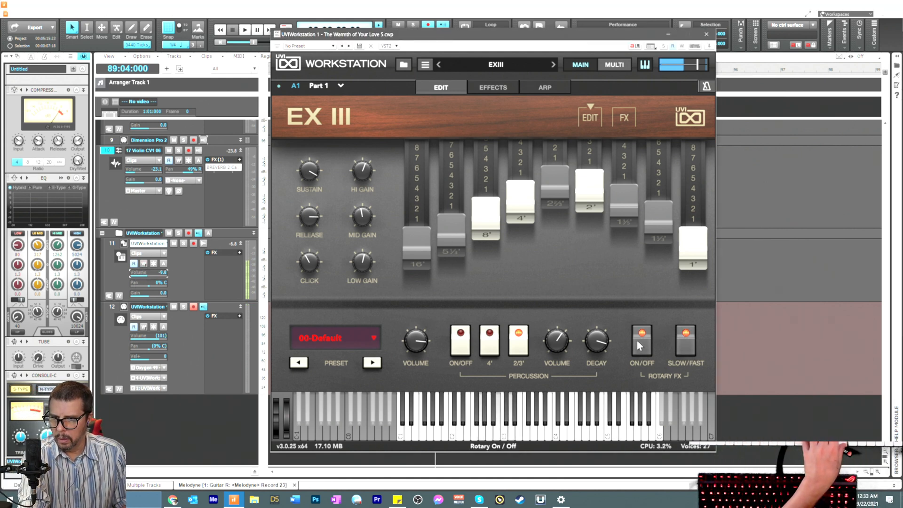
{"action": "left_click", "coordinate": [639, 342]}
{"action": "left_click", "coordinate": [685, 350]}
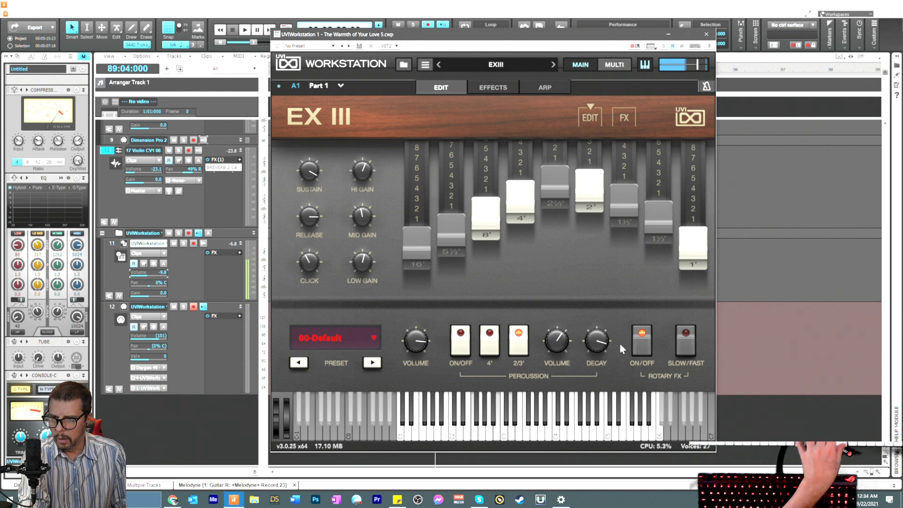
Step: Lower the UVIWorkstation audio track's volume to -19.4 and audition the organ along with the song
{"action": "left_click_drag", "start_coordinate": [162, 274], "coordinate": [156, 275]}
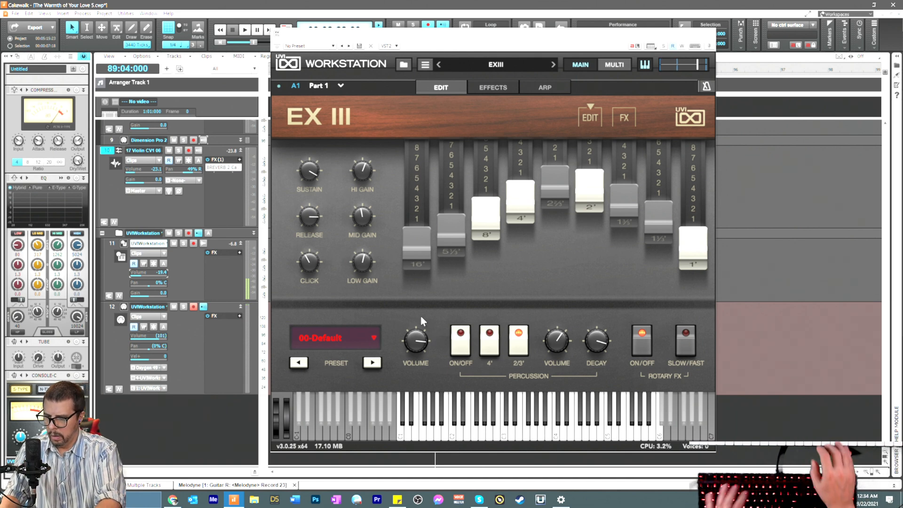
{"action": "key", "text": "space"}
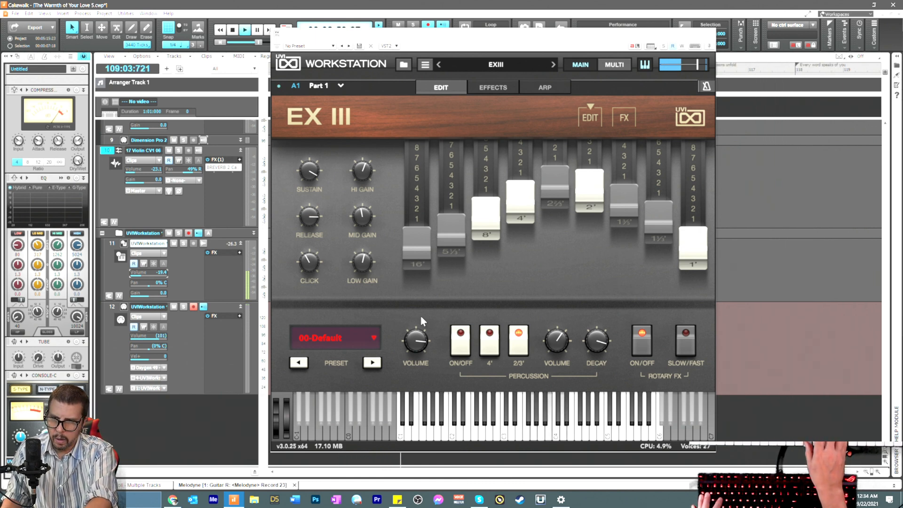
{"action": "key", "text": "space"}
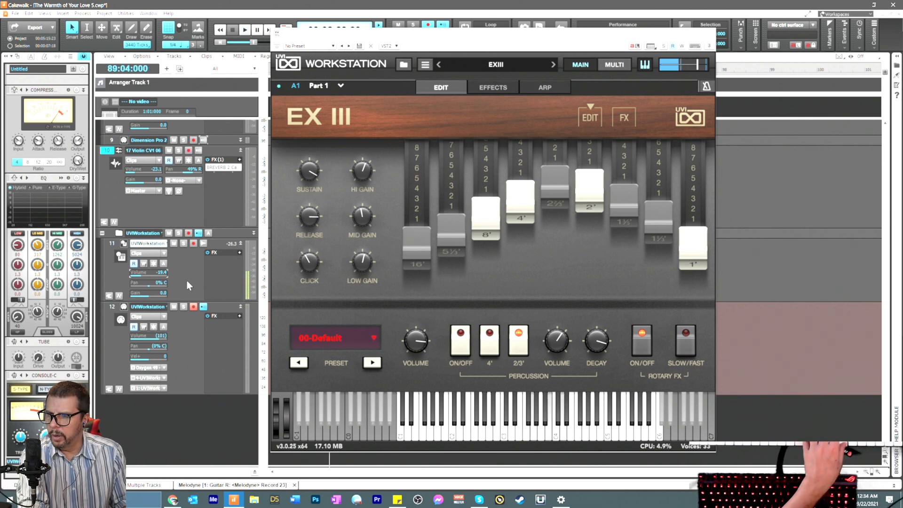
Step: Load After Midnight from the Hammer B Rotary Wheel Soft presets and audition it with the song
{"action": "left_click", "coordinate": [513, 64]}
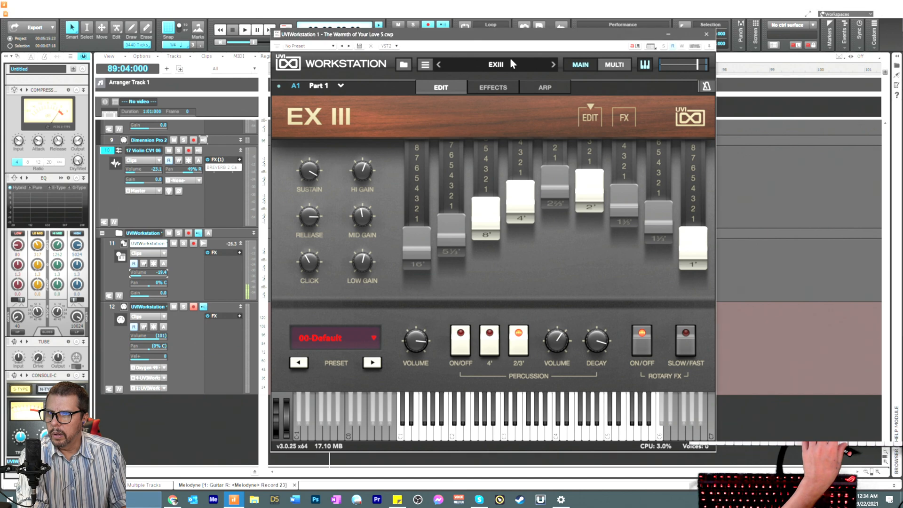
{"action": "left_click", "coordinate": [506, 64]}
{"action": "left_click", "coordinate": [488, 65]}
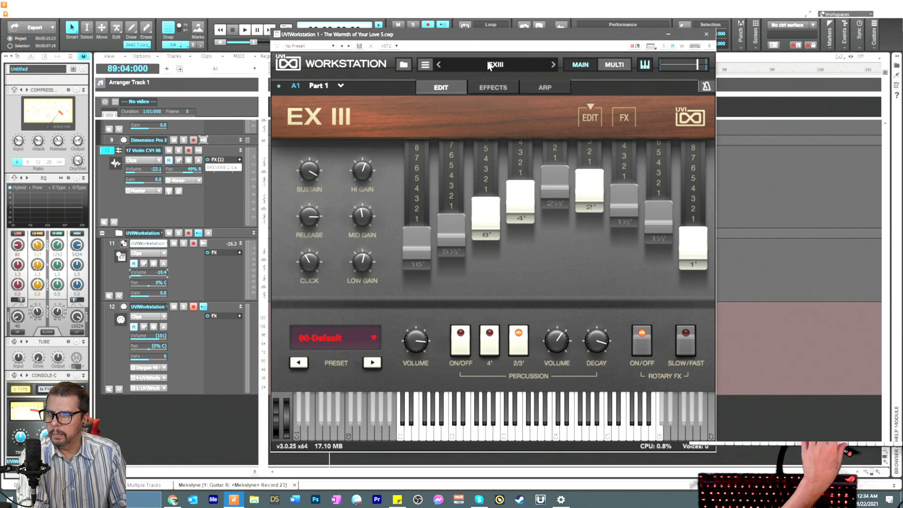
{"action": "double_click", "coordinate": [484, 63]}
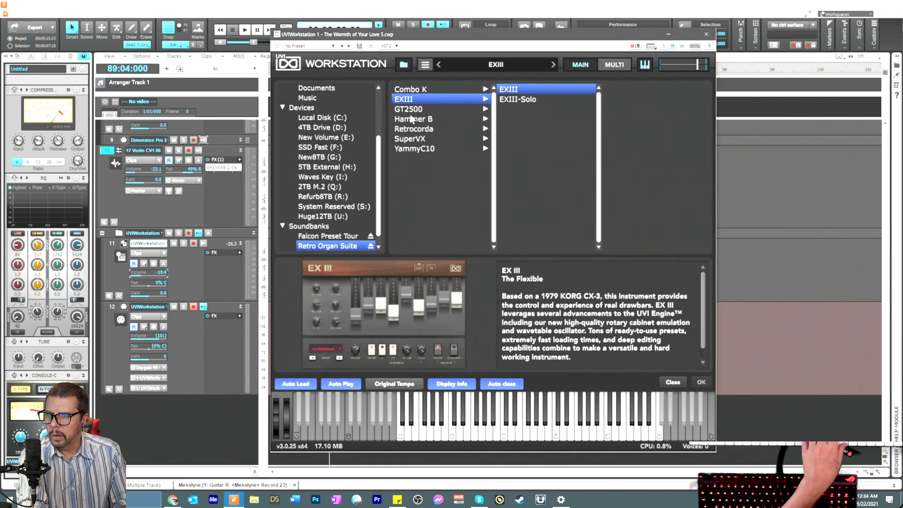
{"action": "left_click", "coordinate": [411, 119]}
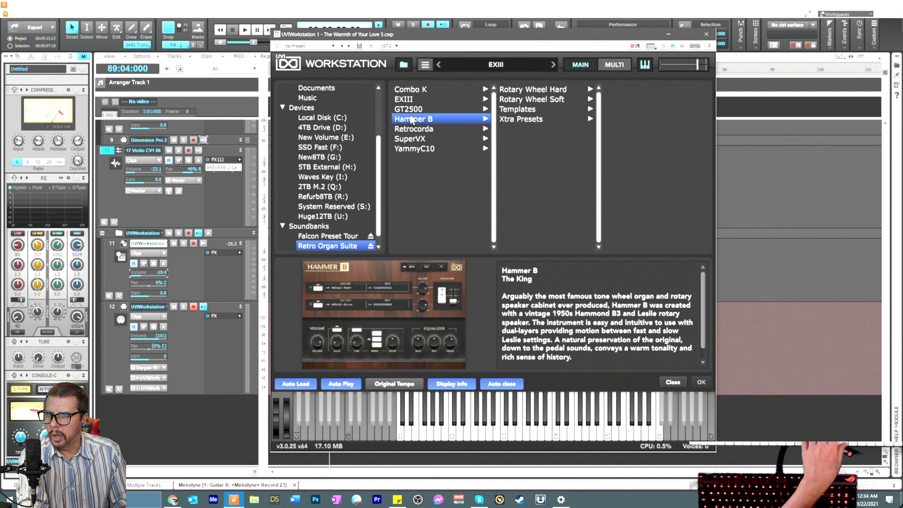
{"action": "left_click", "coordinate": [521, 100]}
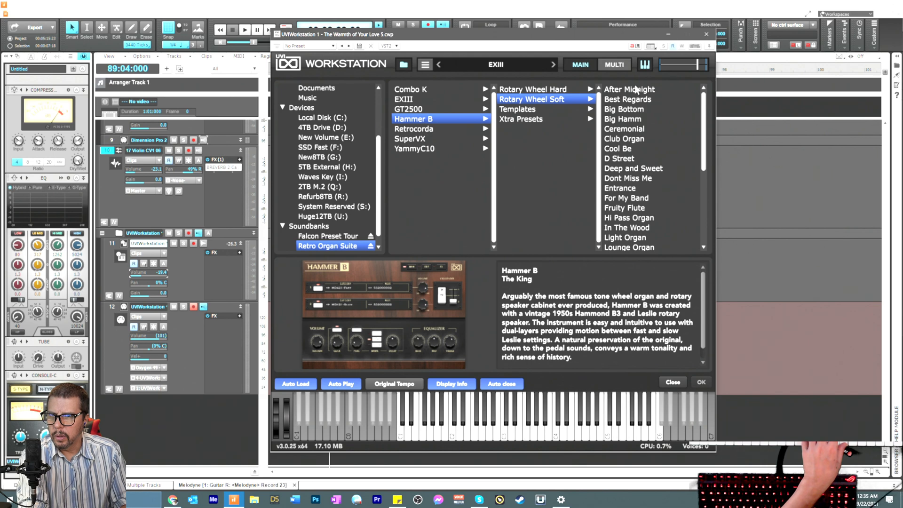
{"action": "left_click", "coordinate": [623, 93]}
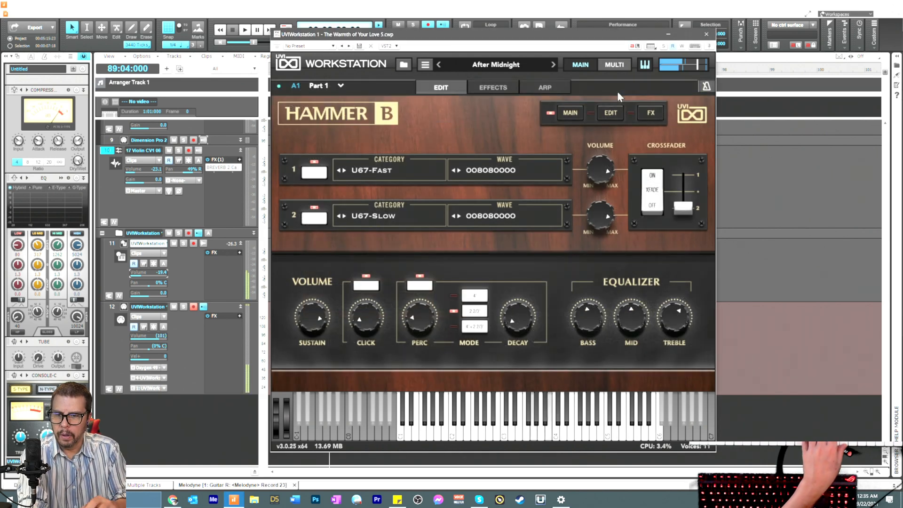
{"action": "key", "text": "space"}
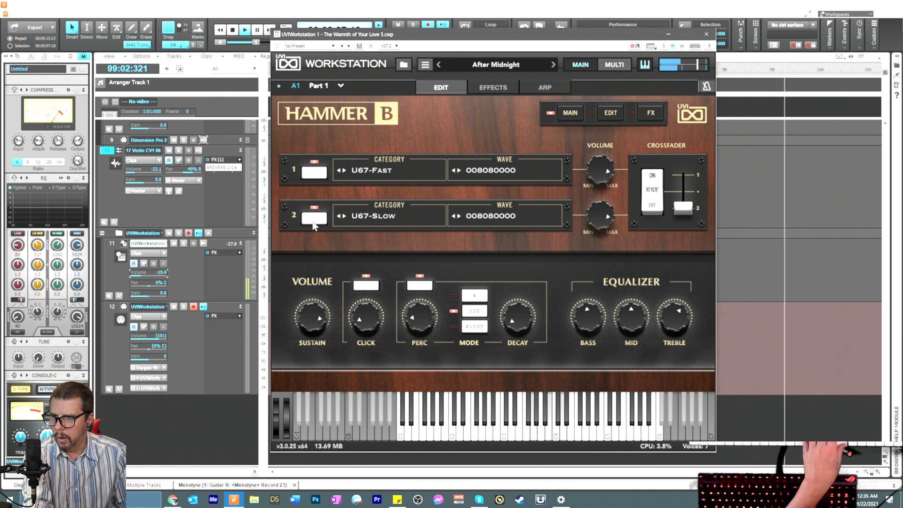
{"action": "mouse_move", "coordinate": [587, 320]}
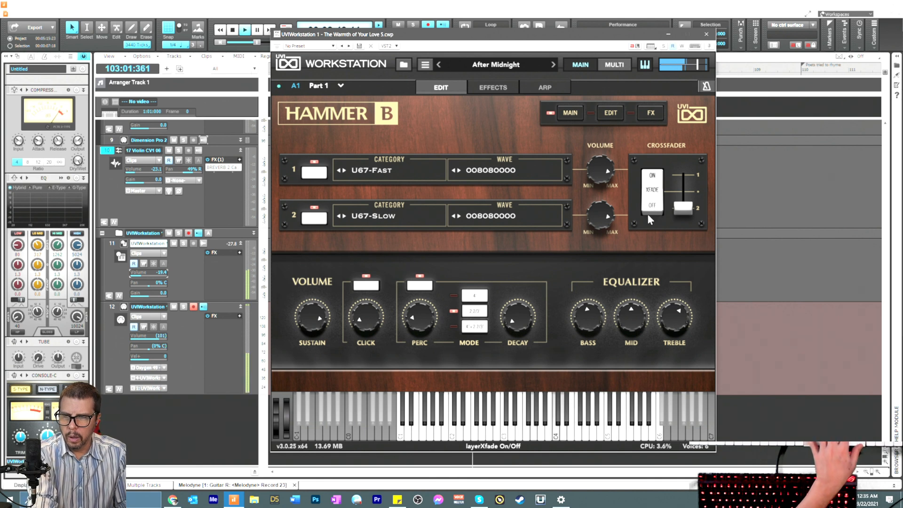
Step: Try the Best Regards, Big Bottom and Ceremonial presets of the Hammer B organ, stopping the song playback
{"action": "left_click", "coordinate": [500, 68]}
{"action": "left_click", "coordinate": [482, 91]}
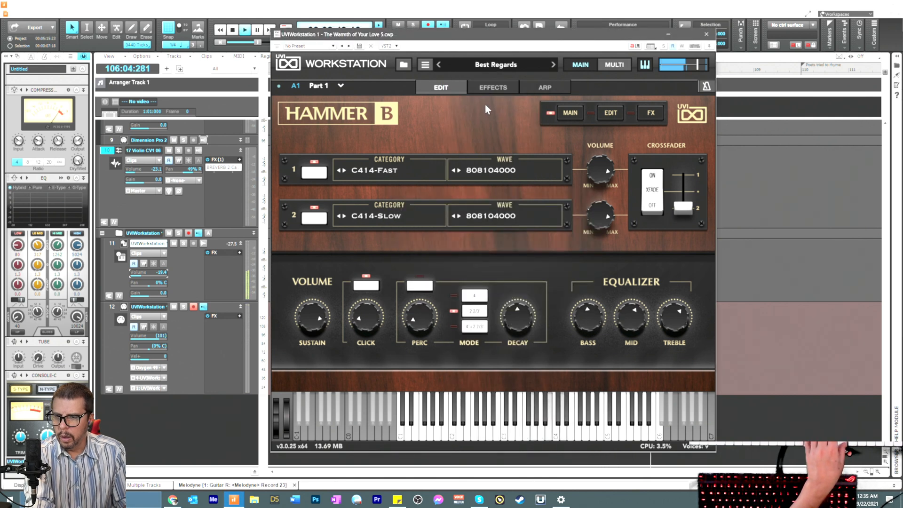
{"action": "key", "text": "space"}
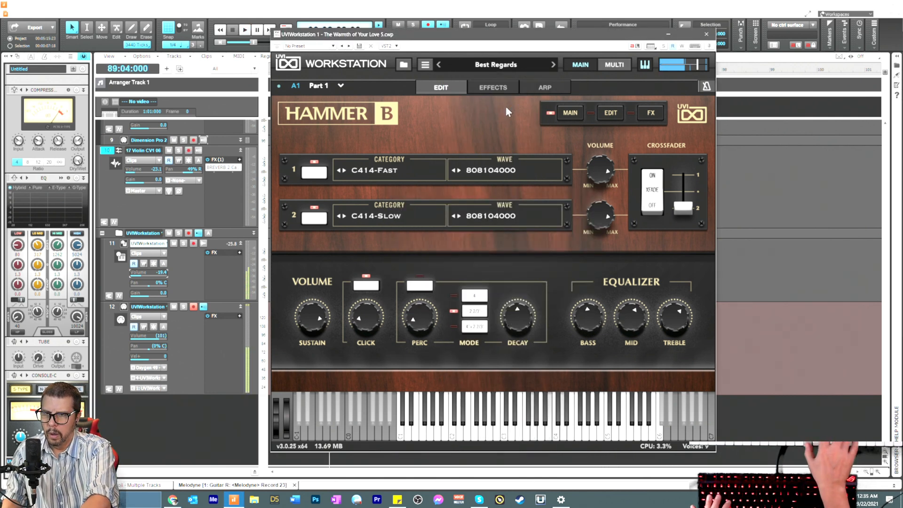
{"action": "left_click", "coordinate": [501, 66]}
{"action": "left_click", "coordinate": [626, 109]}
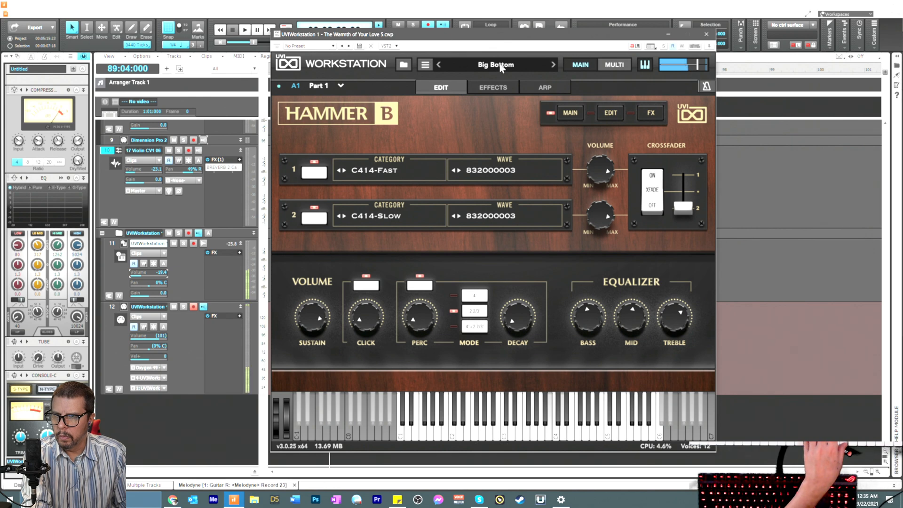
{"action": "left_click", "coordinate": [502, 68]}
{"action": "left_click", "coordinate": [629, 132]}
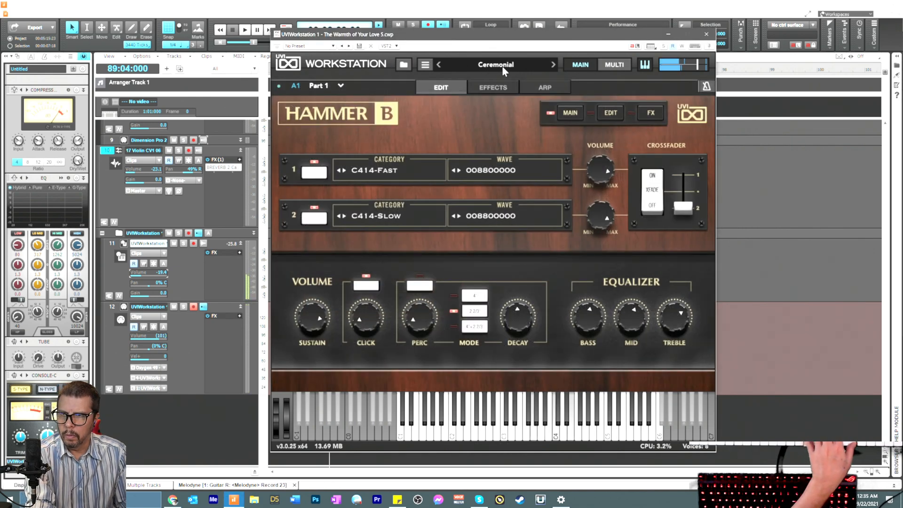
Step: Load the Club Organ preset of the Hammer B and audition it with the song
{"action": "left_click", "coordinate": [502, 67]}
{"action": "left_click", "coordinate": [622, 140]}
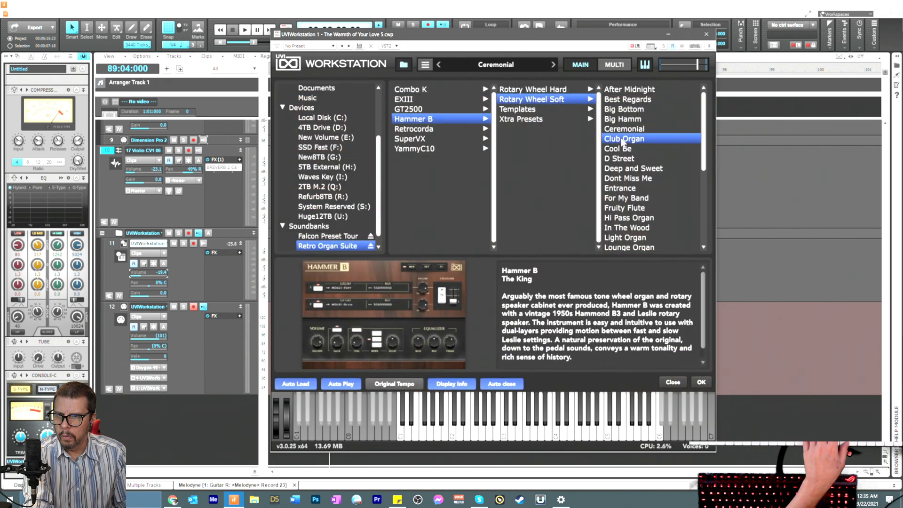
{"action": "key", "text": "space"}
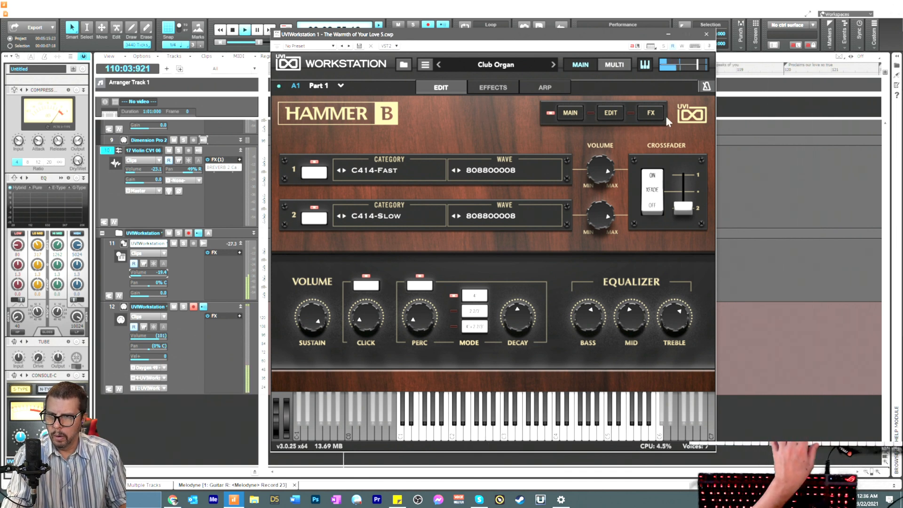
Step: Minimize UVIWorkstation, raise its audio track's volume to -13.8 during playback, and stop the song
{"action": "left_click", "coordinate": [670, 35]}
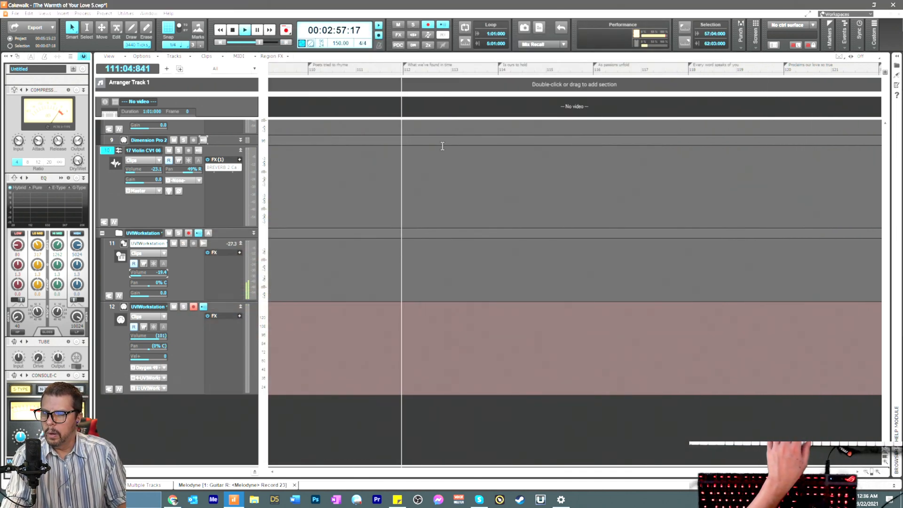
{"action": "left_click_drag", "start_coordinate": [138, 274], "coordinate": [145, 274]}
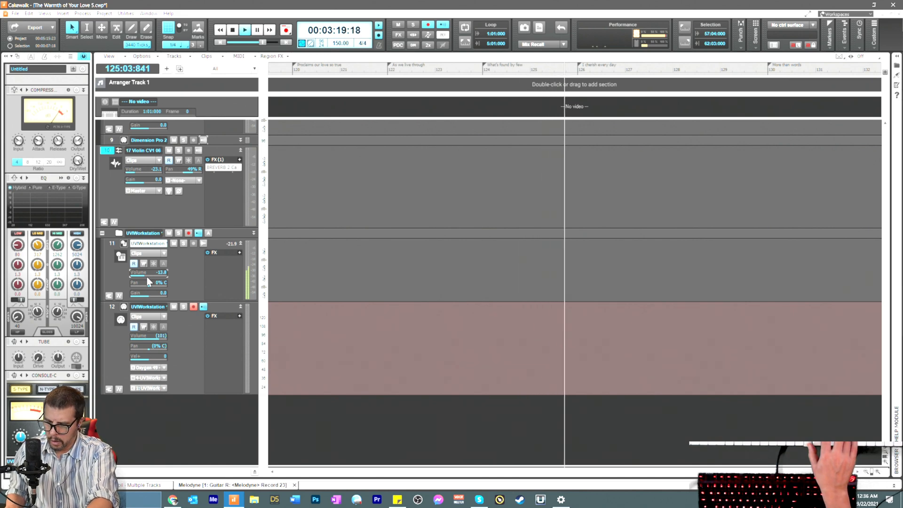
{"action": "key", "text": "space"}
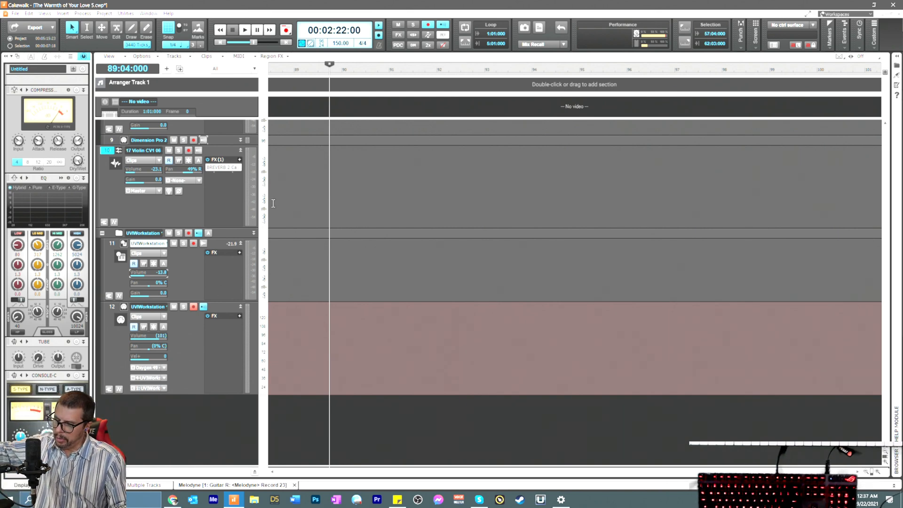
Step: Hide the video strip above the tracks and locate the Mercury-4 1 tracks
{"action": "scroll", "coordinate": [232, 187], "scroll_direction": "up", "scroll_amount": 3}
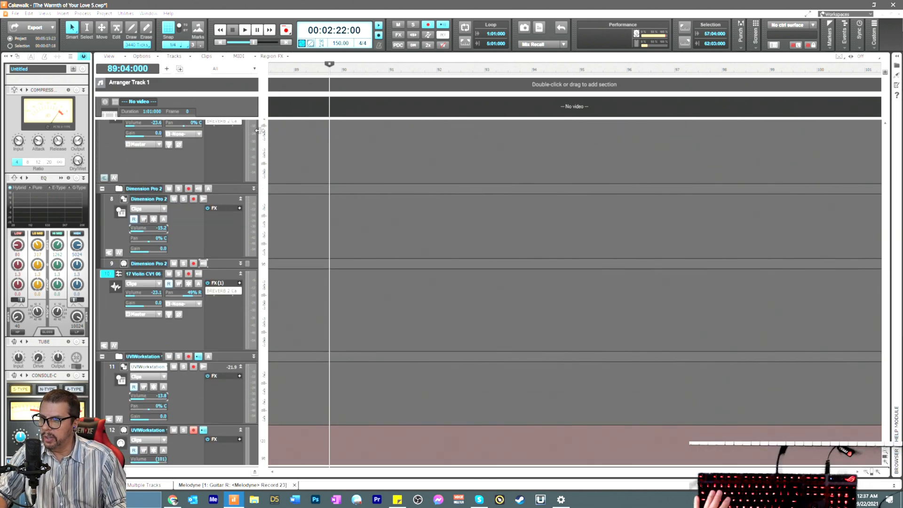
{"action": "left_click_drag", "start_coordinate": [286, 117], "coordinate": [285, 218]}
{"action": "scroll", "coordinate": [288, 216], "scroll_direction": "up", "scroll_amount": 10}
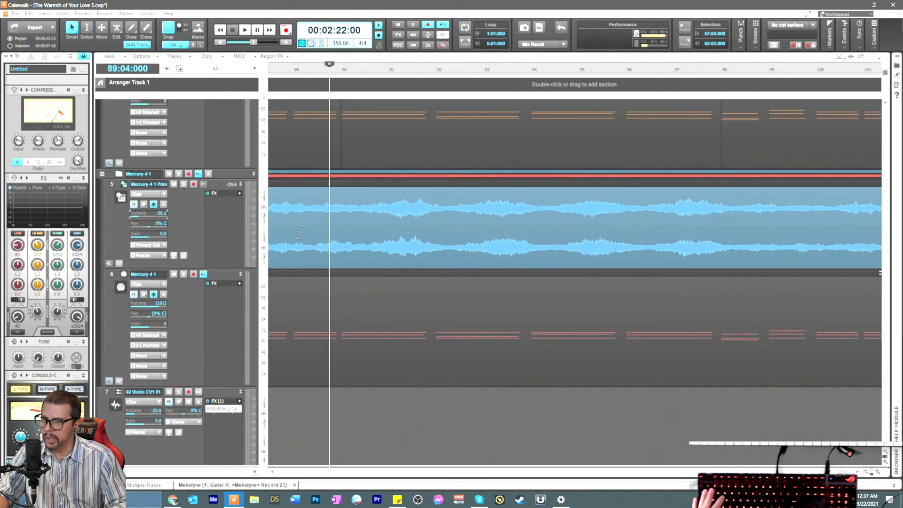
Step: Play the song from 89:04:000 with the Guitar R and Guitar L tracks soloed
{"action": "key", "text": "space"}
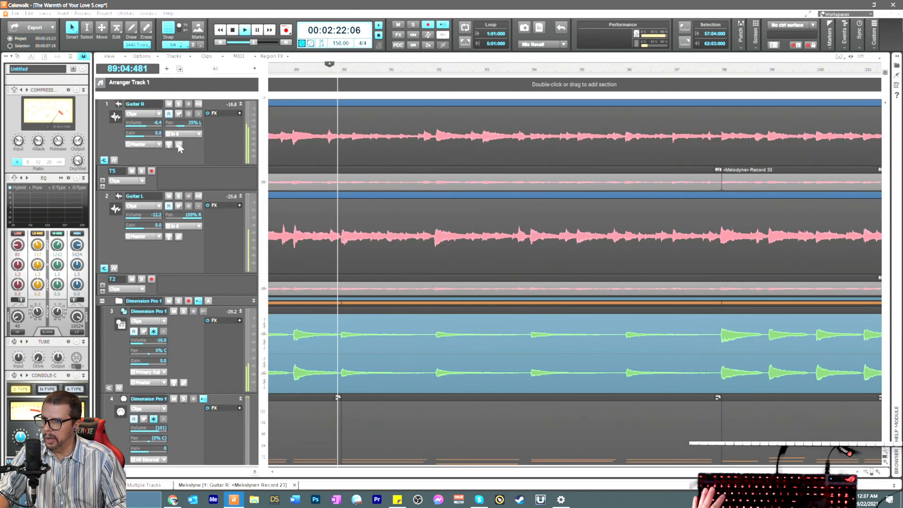
{"action": "left_click", "coordinate": [179, 103]}
{"action": "left_click", "coordinate": [180, 197]}
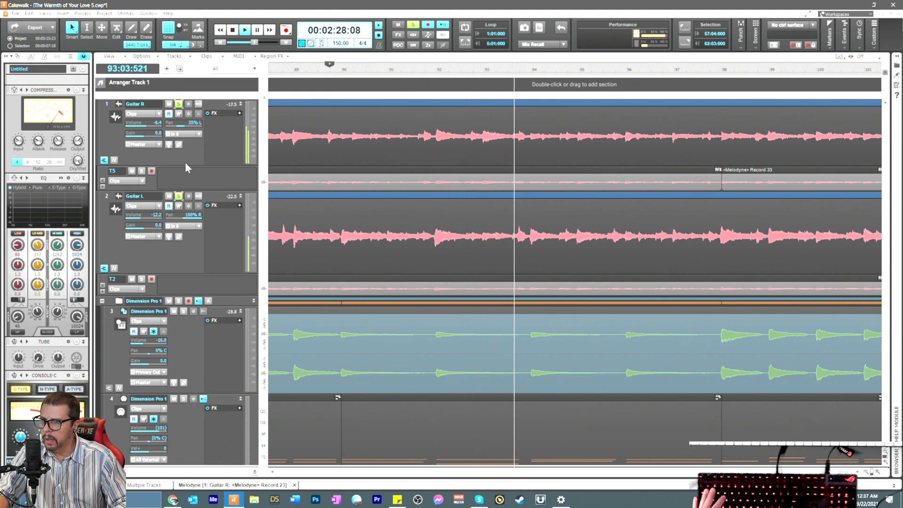
Step: Insert the BREVERB 2 Cakewalk reverb on the Guitar R track with a wet level of -11.9 dB
{"action": "right_click", "coordinate": [217, 125]}
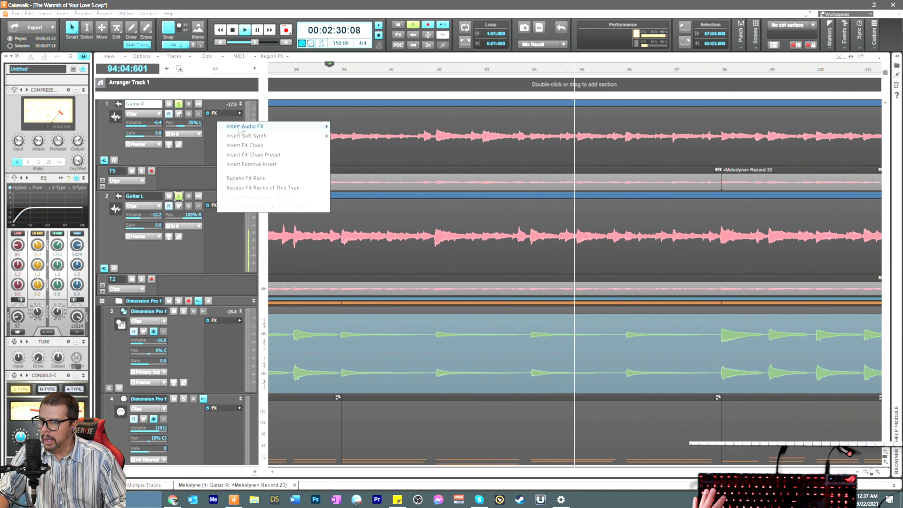
{"action": "mouse_move", "coordinate": [282, 126]}
{"action": "left_click", "coordinate": [354, 141]}
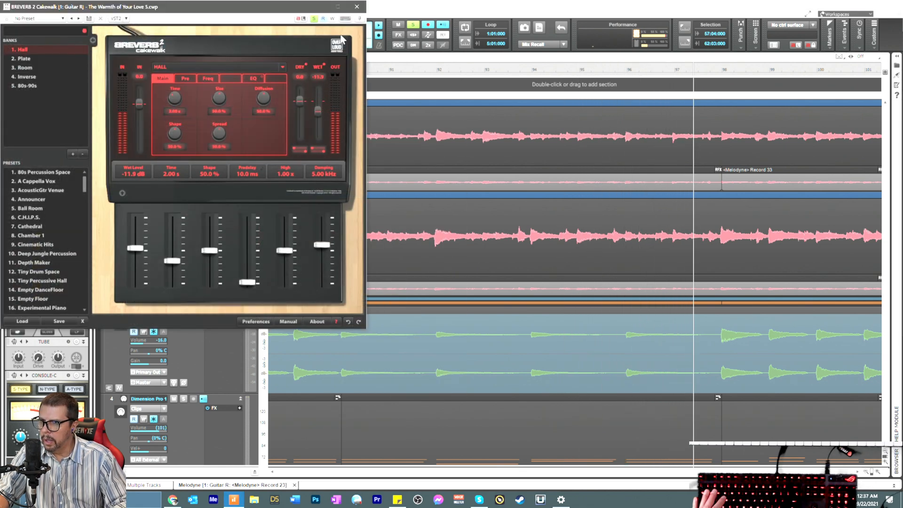
{"action": "left_click", "coordinate": [357, 8]}
Step: Add the BREVERB 2 Cakewalk reverb to the Guitar L track with a wet level of -13.3 dB
{"action": "right_click", "coordinate": [222, 229]}
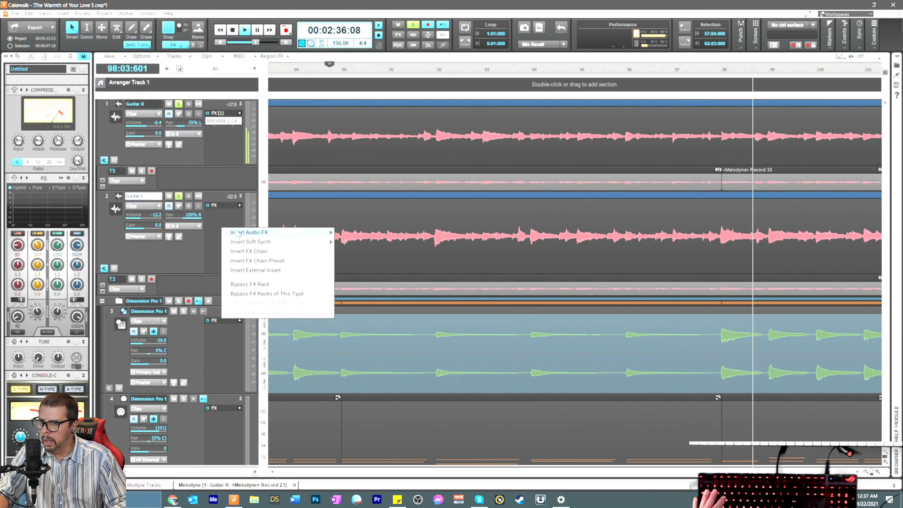
{"action": "mouse_move", "coordinate": [312, 232]}
{"action": "left_click", "coordinate": [372, 201]}
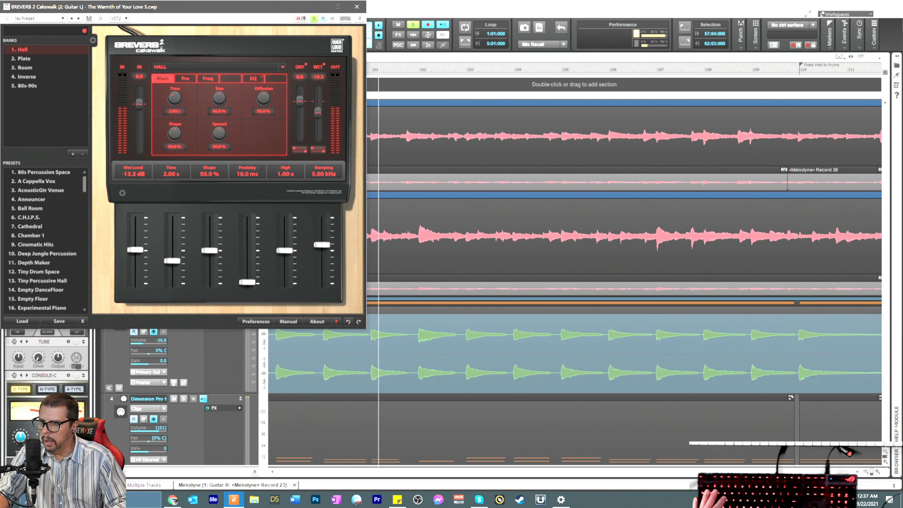
{"action": "left_click", "coordinate": [357, 7]}
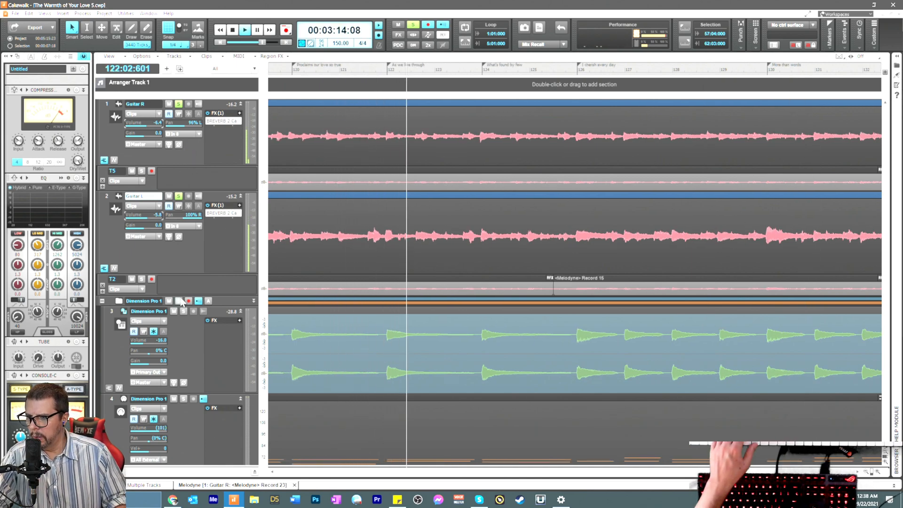
Step: Turn on input echo for the Dimension Pro 2 instrument, select its MIDI track 9 and stop the playback
{"action": "scroll", "coordinate": [203, 307], "scroll_direction": "down", "scroll_amount": 5}
{"action": "scroll", "coordinate": [204, 308], "scroll_direction": "down", "scroll_amount": 12}
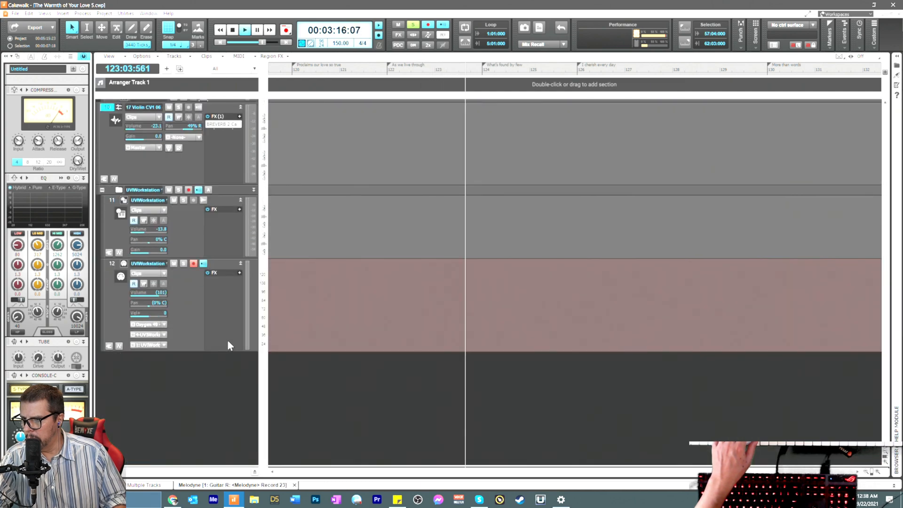
{"action": "scroll", "coordinate": [193, 230], "scroll_direction": "up", "scroll_amount": 6}
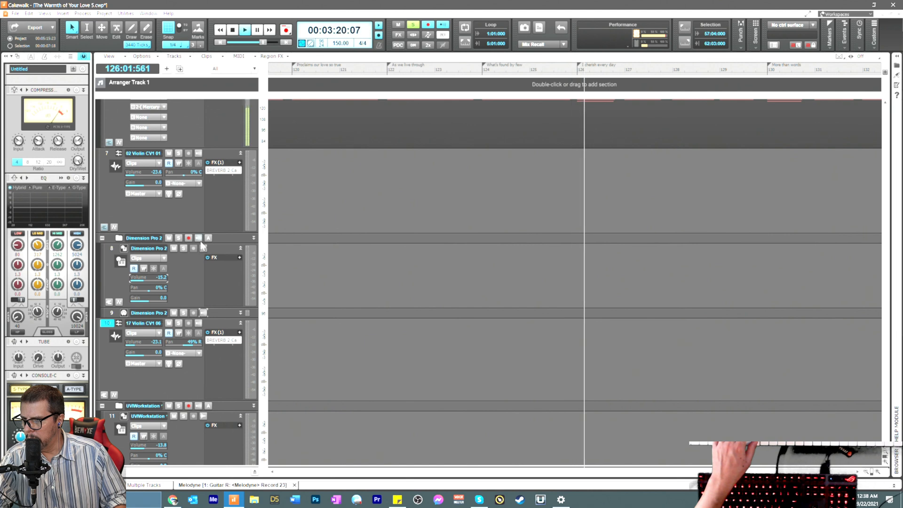
{"action": "left_click", "coordinate": [198, 238]}
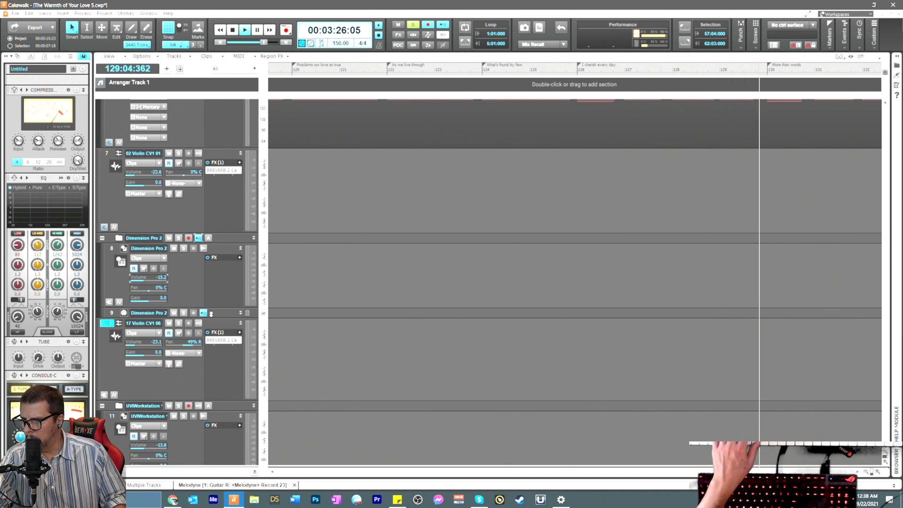
{"action": "left_click", "coordinate": [104, 310]}
{"action": "left_click", "coordinate": [108, 312]}
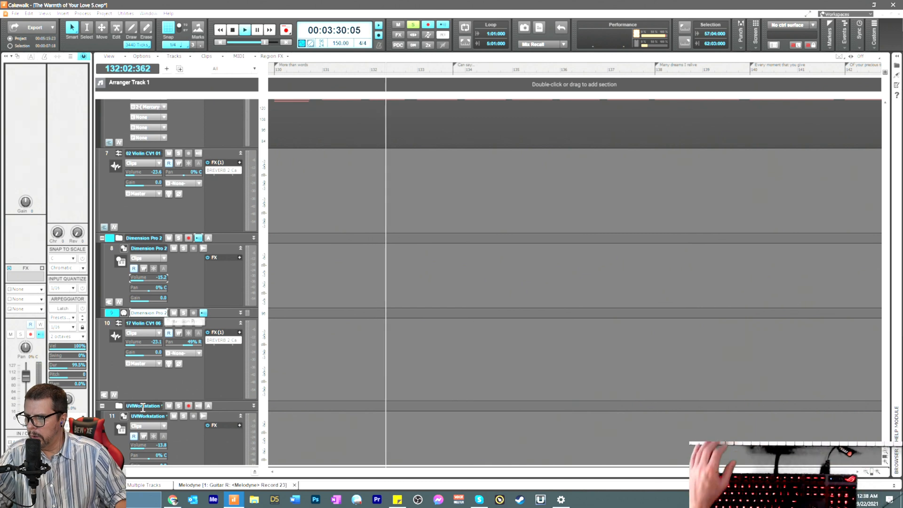
{"action": "key", "text": "space"}
{"action": "left_click", "coordinate": [185, 276]}
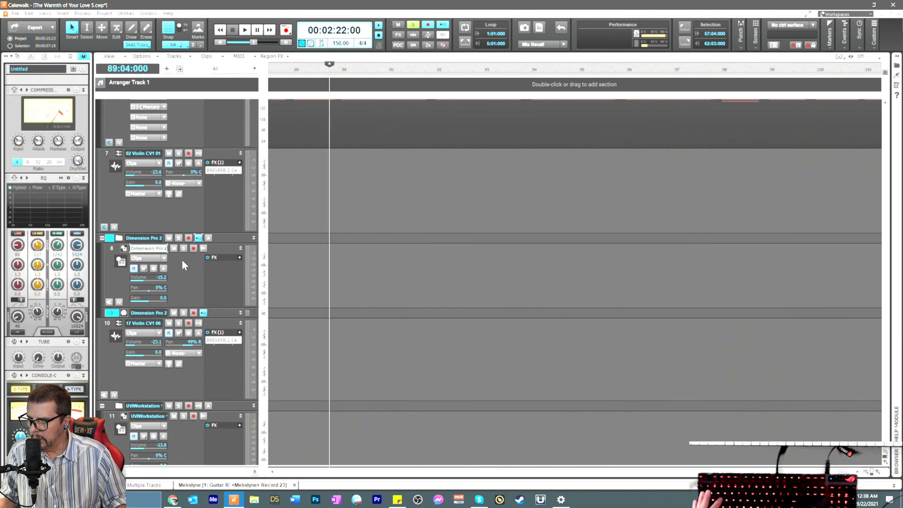
{"action": "key", "text": "space"}
{"action": "key", "text": "space"}
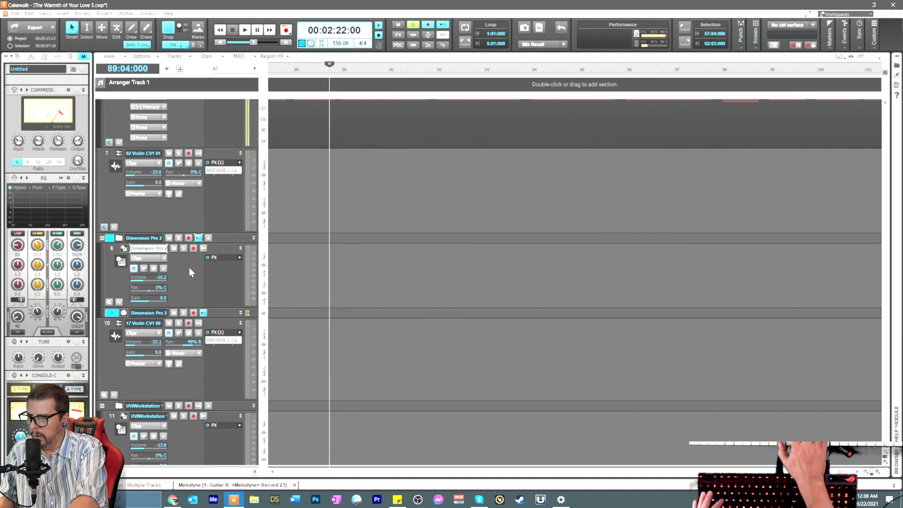
Step: Expand and arm the Dimension Pro 2 MIDI track for recording, and check the program loaded in the synth
{"action": "left_click_drag", "start_coordinate": [222, 318], "coordinate": [227, 392]}
{"action": "left_click", "coordinate": [193, 313]}
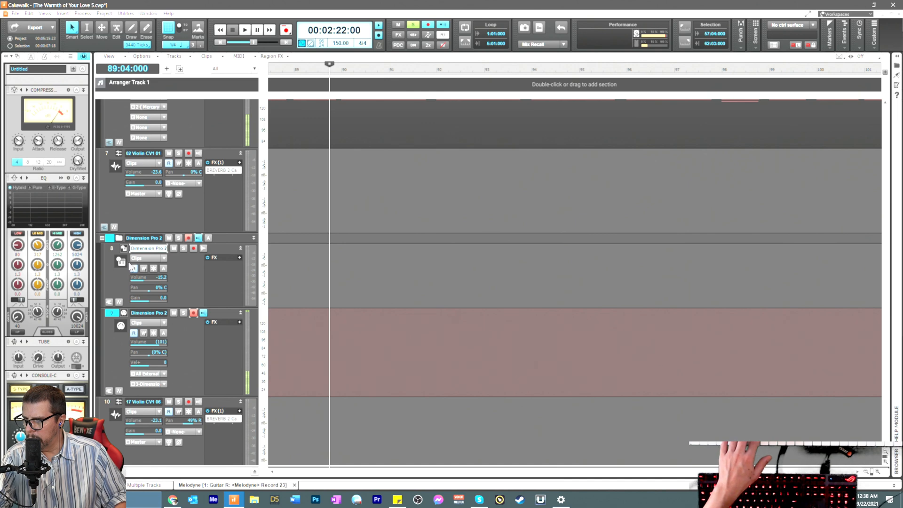
{"action": "left_click", "coordinate": [125, 249]}
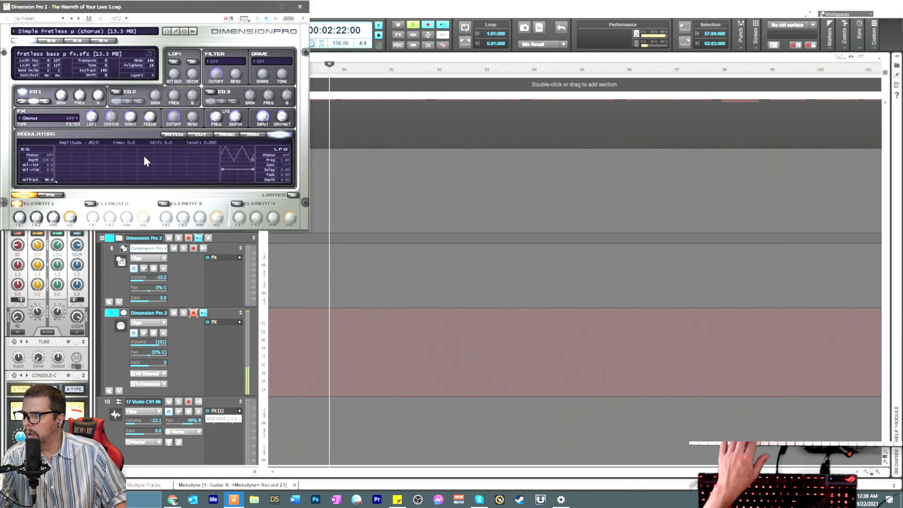
{"action": "left_click", "coordinate": [299, 7]}
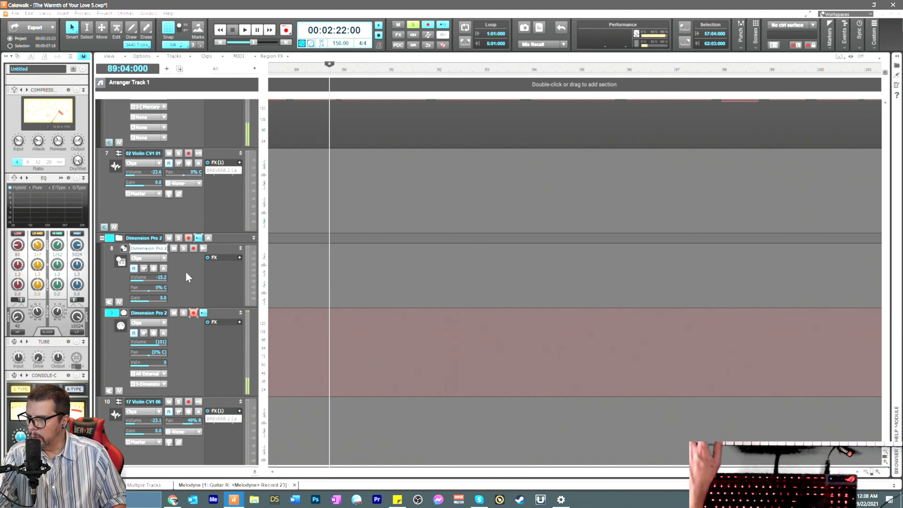
Step: Set the Dimension Pro 2 MIDI track's input to Oxygen 49 MIDI Omni and its channel to 1
{"action": "left_click", "coordinate": [164, 375]}
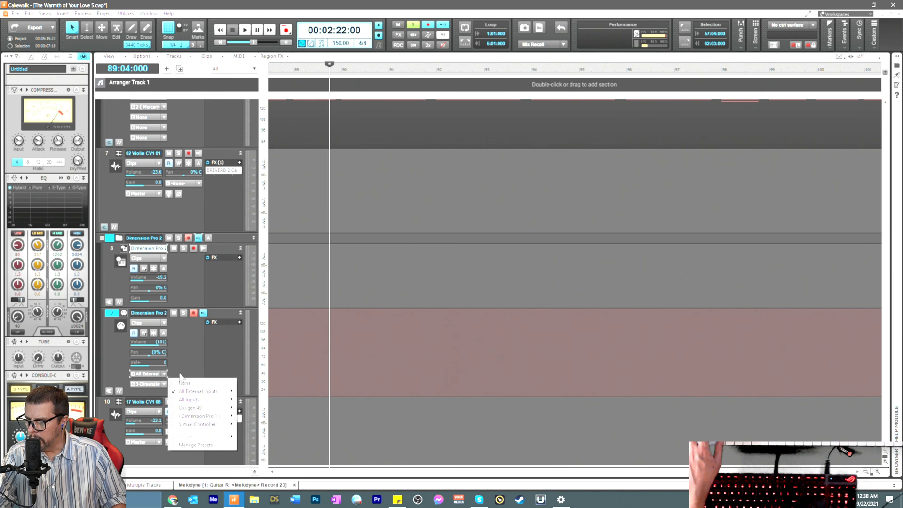
{"action": "mouse_move", "coordinate": [193, 409]}
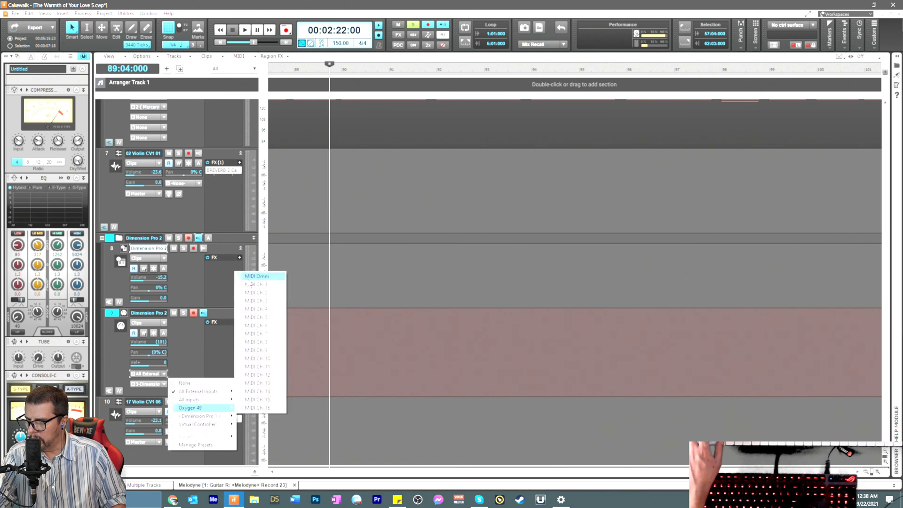
{"action": "left_click", "coordinate": [254, 276]}
{"action": "scroll", "coordinate": [184, 340], "scroll_direction": "down", "scroll_amount": 2}
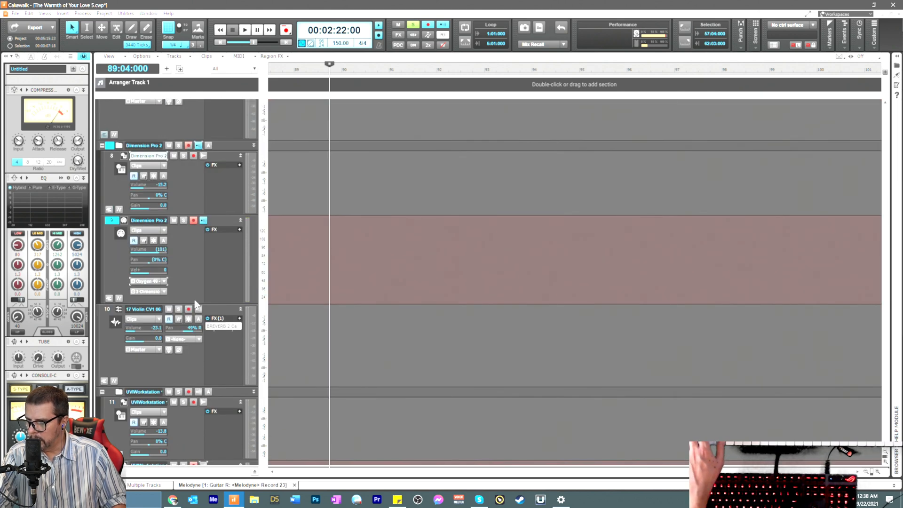
{"action": "left_click_drag", "start_coordinate": [193, 304], "coordinate": [193, 333]}
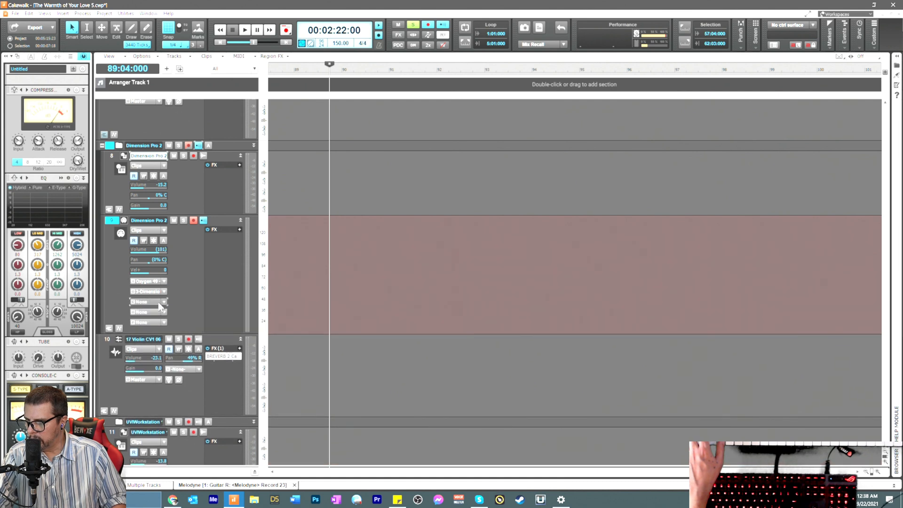
{"action": "left_click", "coordinate": [160, 304]}
{"action": "left_click", "coordinate": [190, 315]}
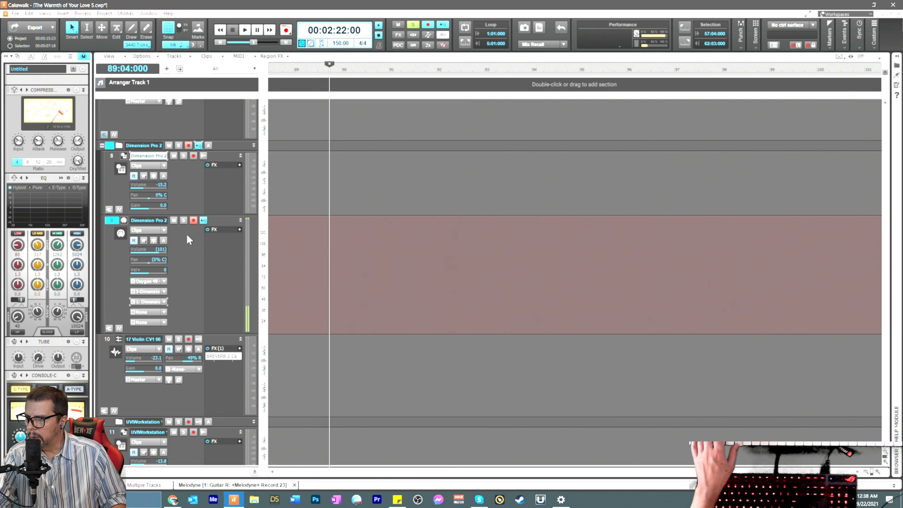
Step: Inspect the Dimension Pro 2 synth window, close it and briefly play the song
{"action": "left_click", "coordinate": [123, 156]}
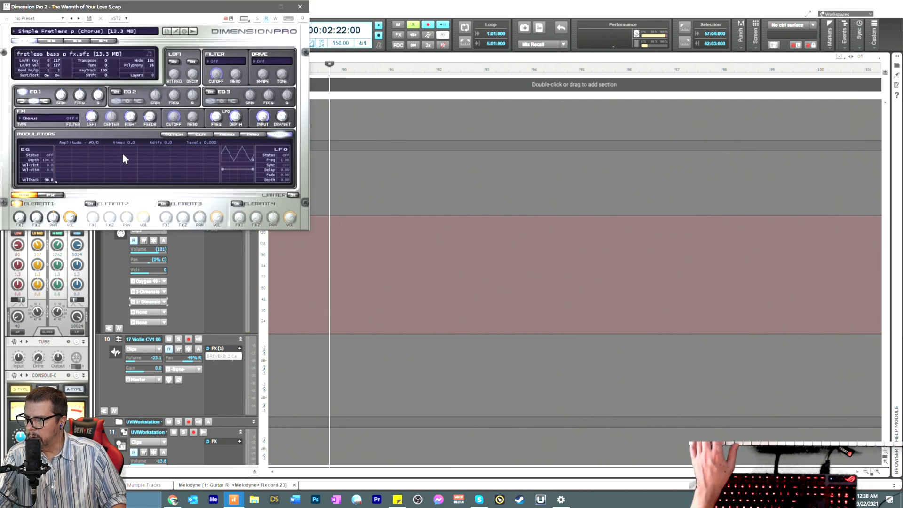
{"action": "left_click_drag", "start_coordinate": [178, 9], "coordinate": [445, 53]}
{"action": "left_click", "coordinate": [567, 50]}
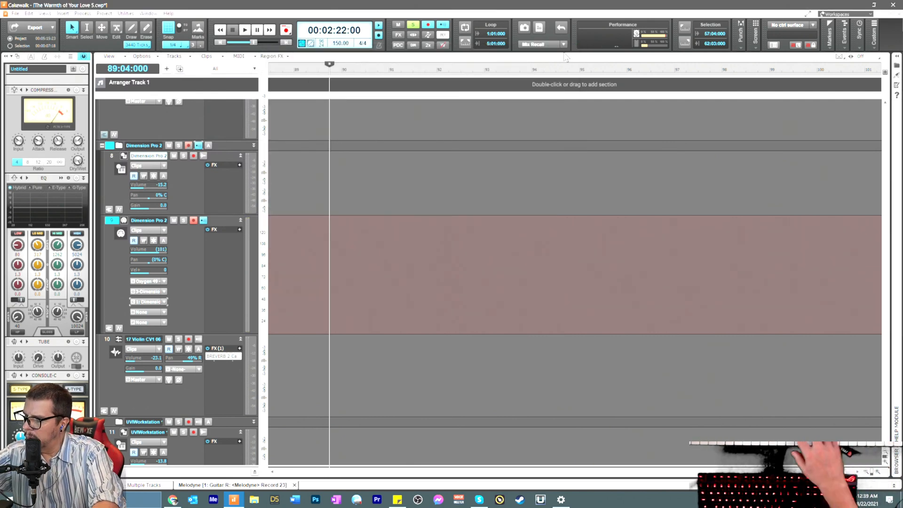
{"action": "key", "text": "space"}
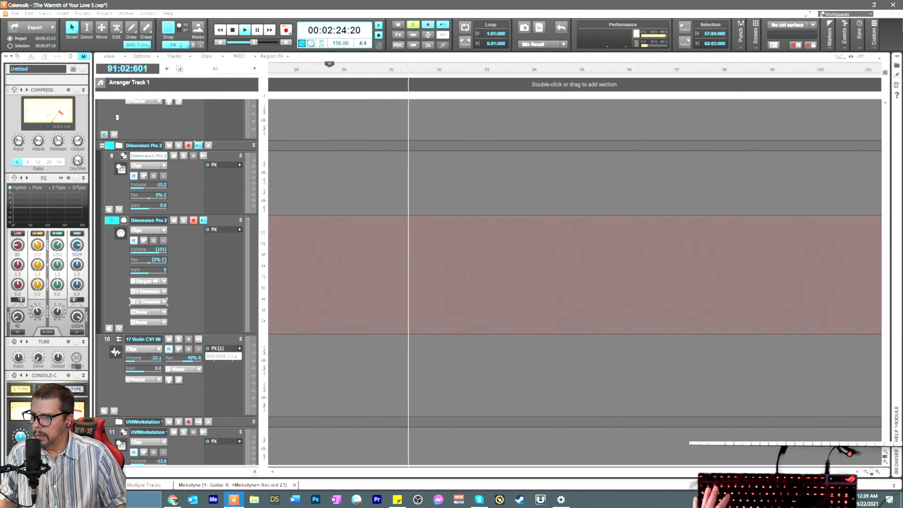
{"action": "key", "text": "space"}
Step: Disarm the UVIWorkstation MIDI track 12 and return to the Dimension Pro 2 tracks
{"action": "scroll", "coordinate": [205, 258], "scroll_direction": "down", "scroll_amount": 4}
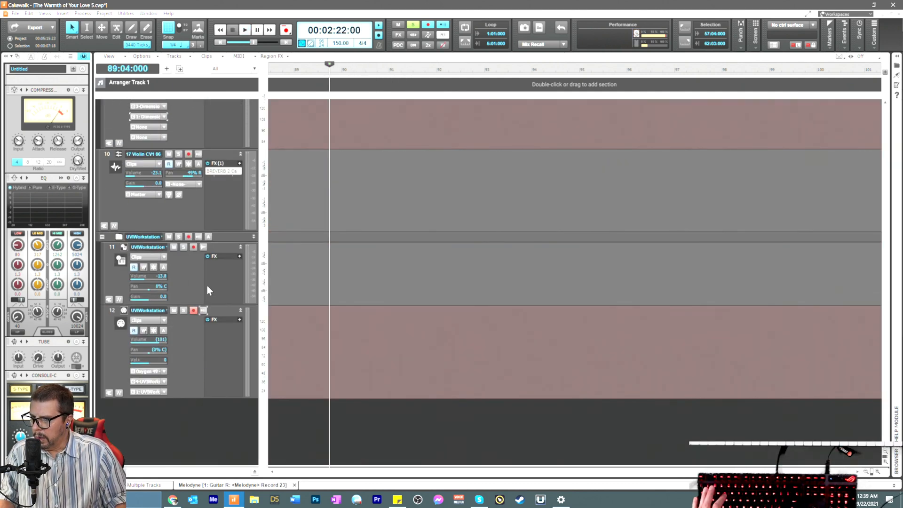
{"action": "left_click", "coordinate": [193, 311]}
{"action": "scroll", "coordinate": [195, 271], "scroll_direction": "up", "scroll_amount": 6}
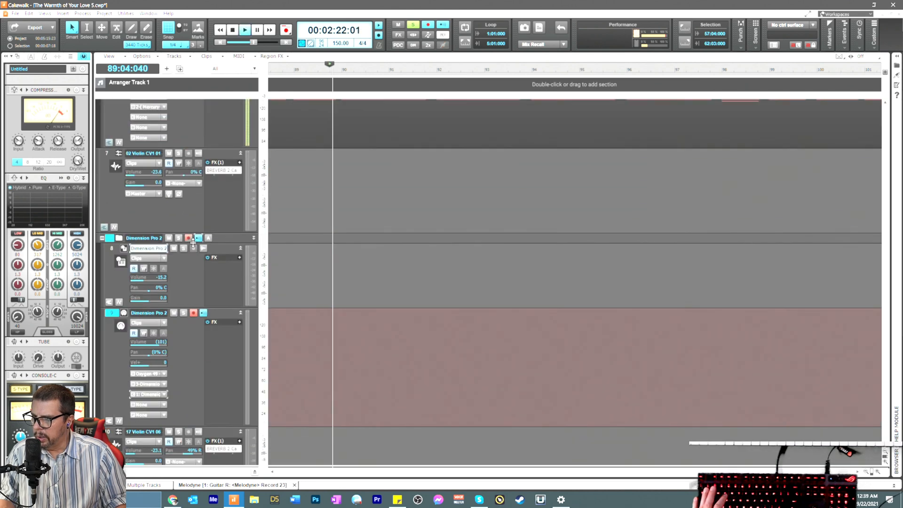
{"action": "left_click", "coordinate": [194, 208]}
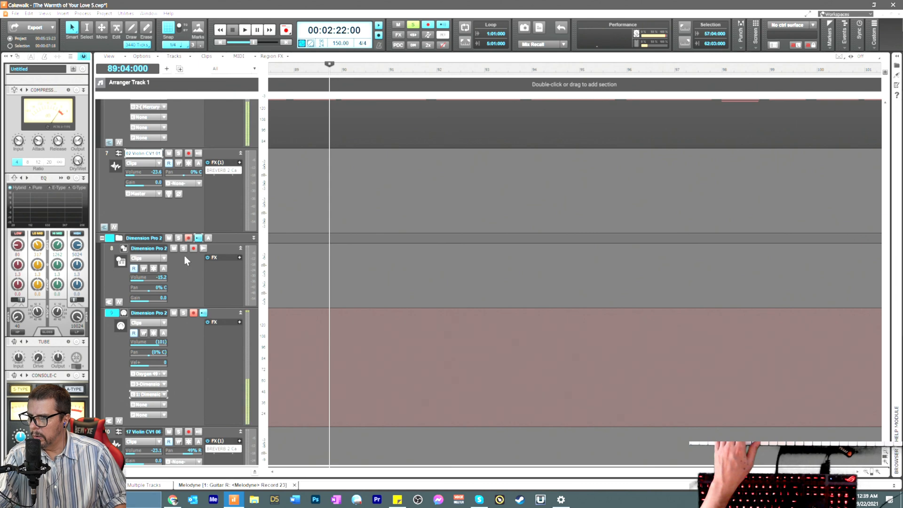
{"action": "scroll", "coordinate": [185, 255], "scroll_direction": "up", "scroll_amount": 5}
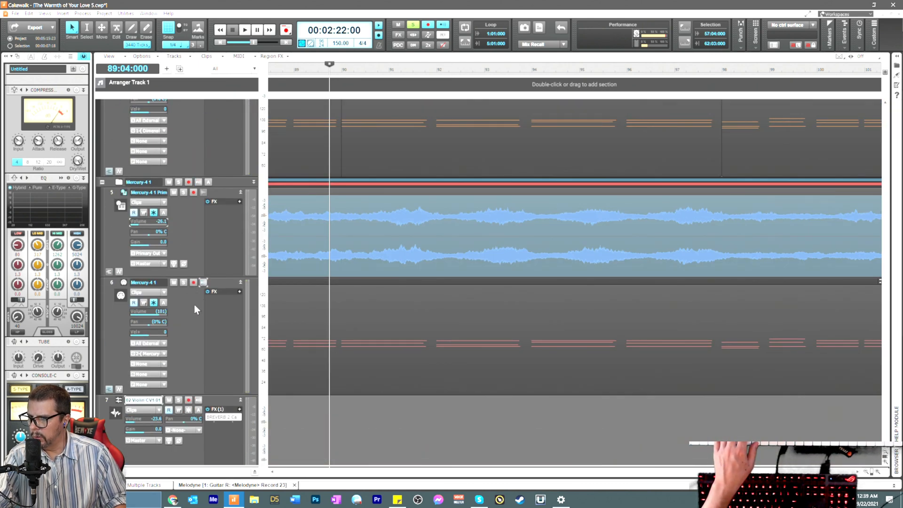
{"action": "scroll", "coordinate": [194, 304], "scroll_direction": "down", "scroll_amount": 5}
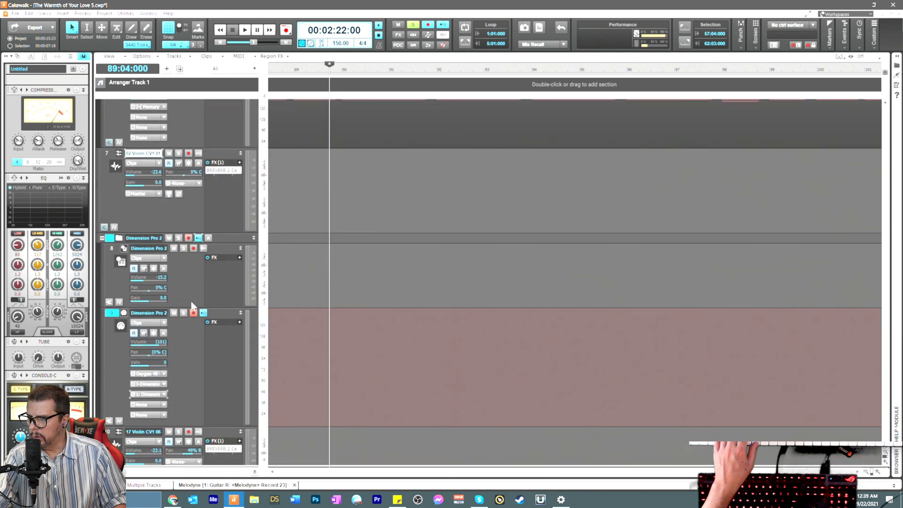
Step: Try MIDI channel 2 on the Dimension Pro 2 MIDI track, then switch it back to channel 1
{"action": "left_click", "coordinate": [185, 300]}
{"action": "left_click", "coordinate": [180, 337]}
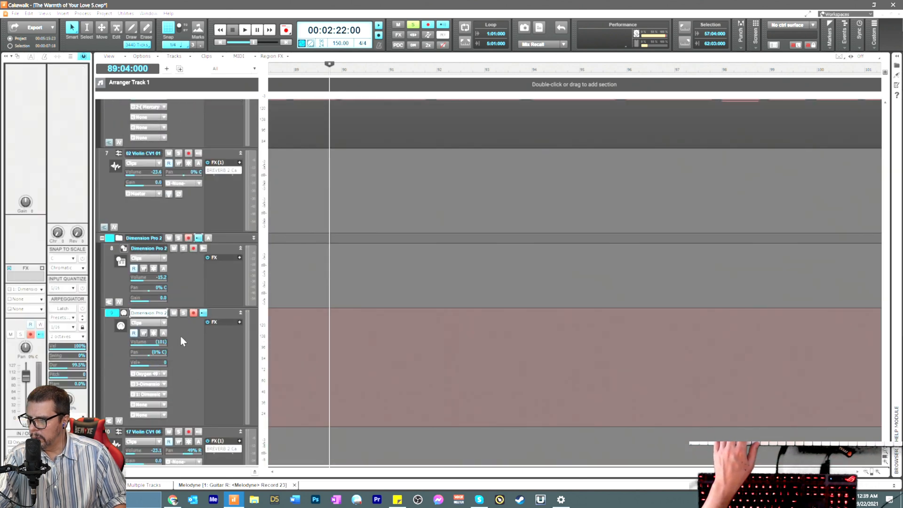
{"action": "left_click", "coordinate": [164, 395]}
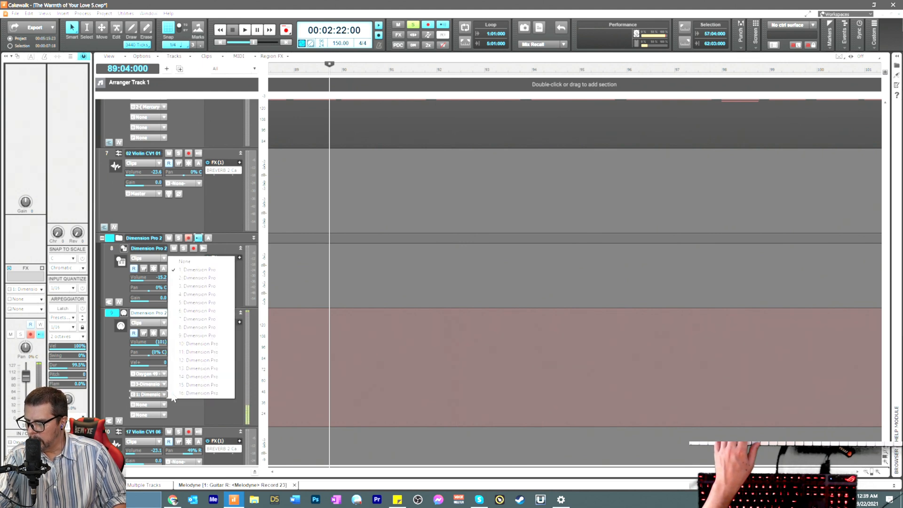
{"action": "left_click", "coordinate": [191, 277]}
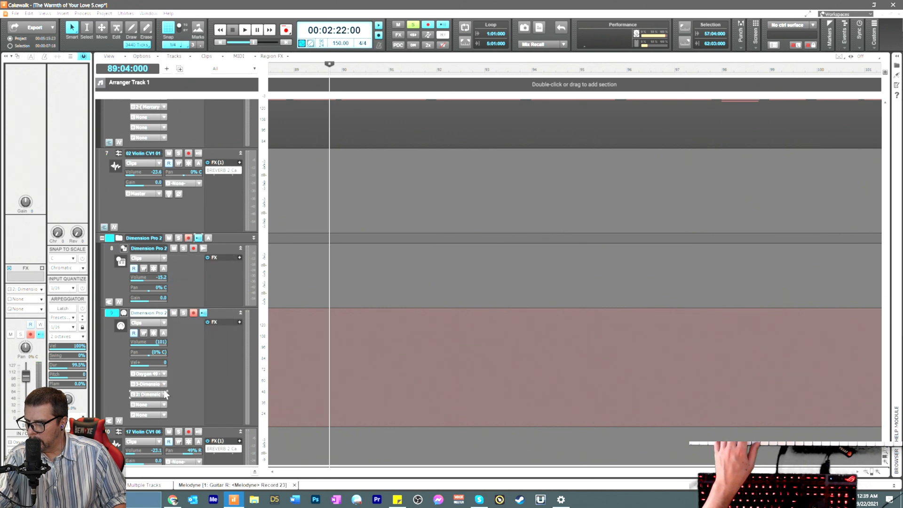
{"action": "left_click", "coordinate": [165, 395]}
{"action": "left_click", "coordinate": [196, 270]}
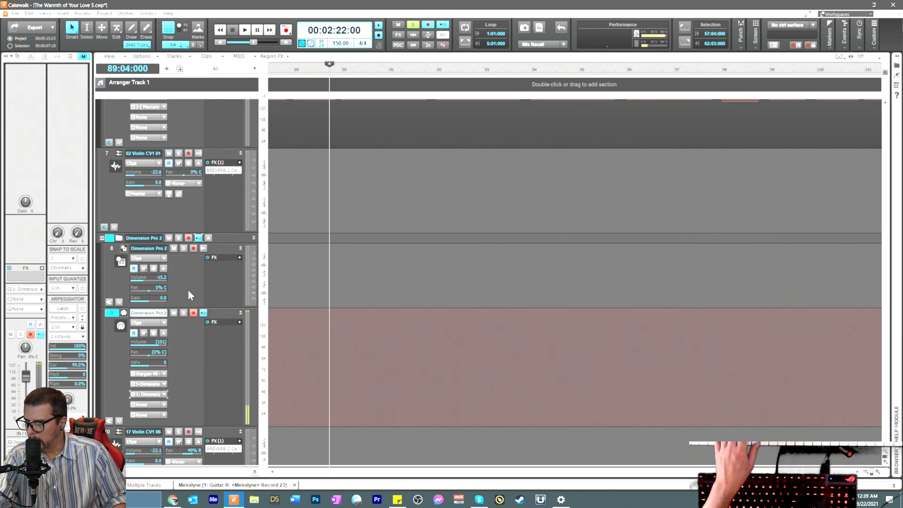
Step: Reload the Simple Fretless p (chorus) program from 03 - Real Basses in the Dimension Pro 2 synth and close its window
{"action": "left_click", "coordinate": [123, 249]}
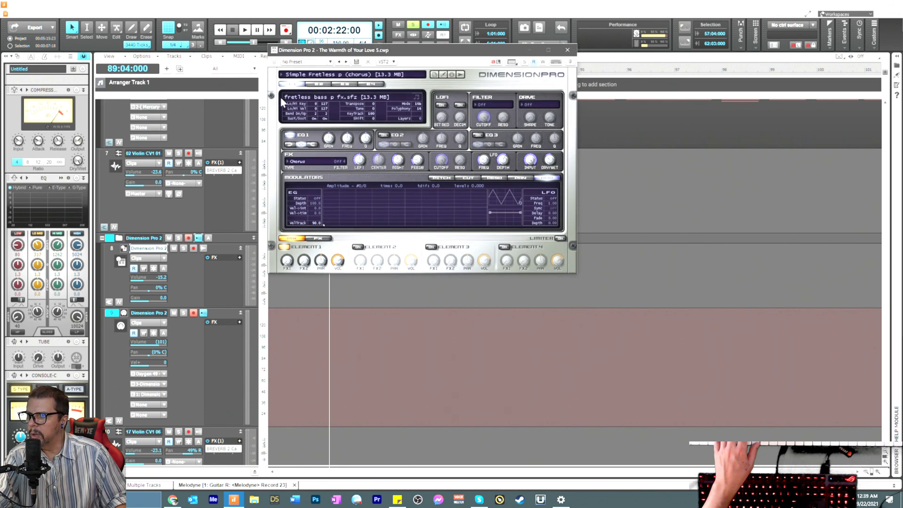
{"action": "left_click", "coordinate": [334, 75]}
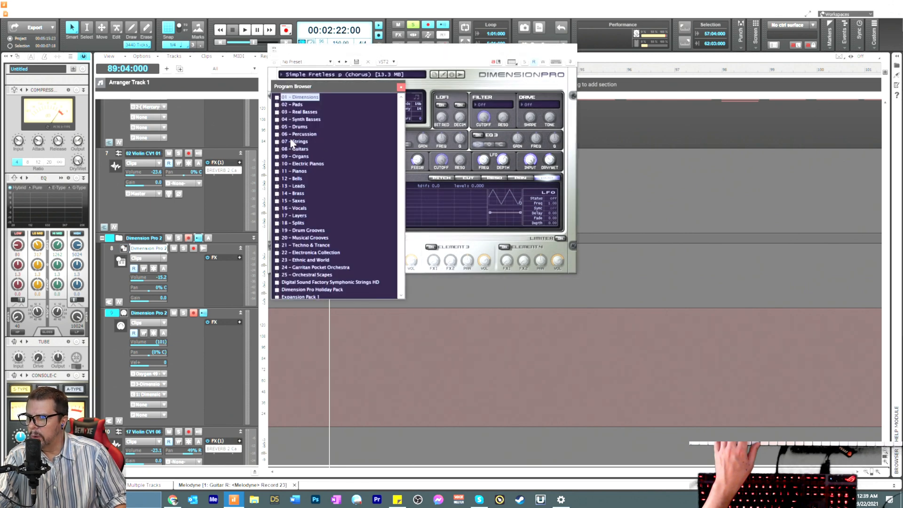
{"action": "left_click", "coordinate": [282, 112]}
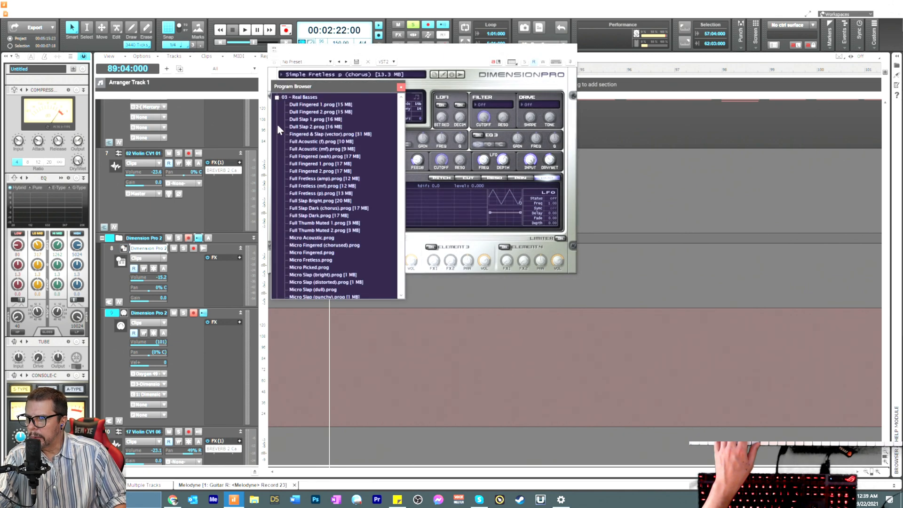
{"action": "scroll", "coordinate": [328, 245], "scroll_direction": "down", "scroll_amount": 5}
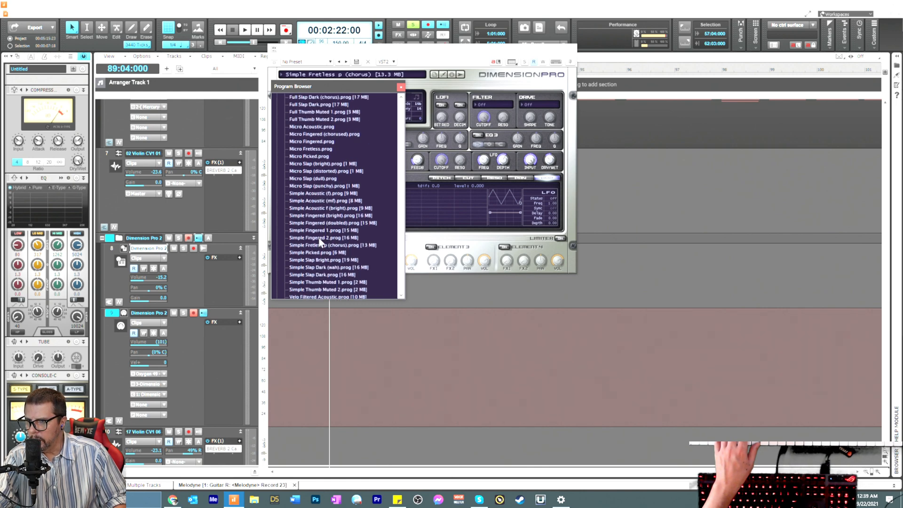
{"action": "left_click", "coordinate": [322, 247]}
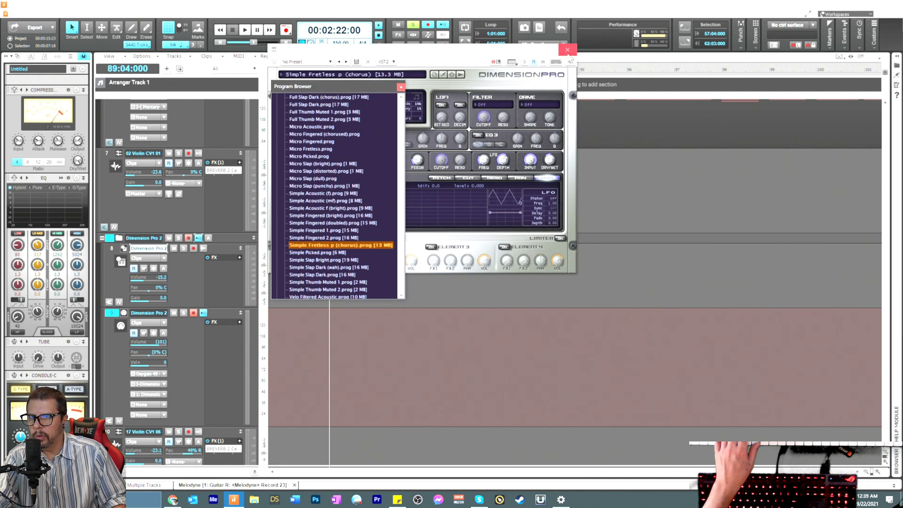
{"action": "left_click", "coordinate": [568, 50]}
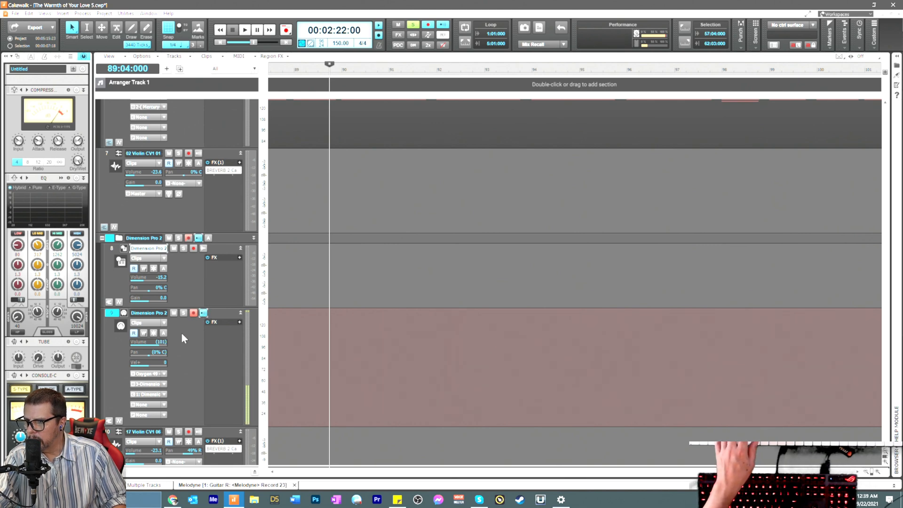
Step: Clear all track solos and make the Dimension Pro 2 MIDI track the active track
{"action": "scroll", "coordinate": [181, 330], "scroll_direction": "down", "scroll_amount": 3}
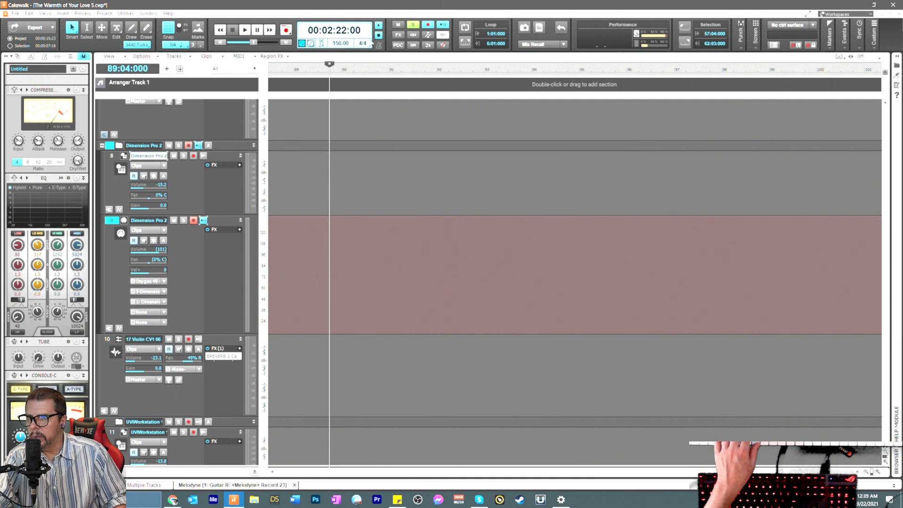
{"action": "left_click", "coordinate": [414, 26]}
{"action": "key", "text": "Up"}
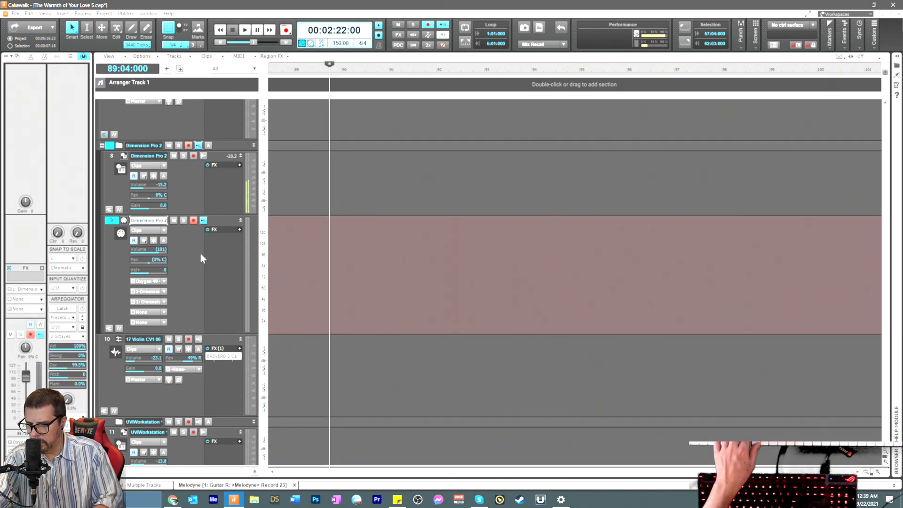
Step: Play the song from 89:04:000 to rehearse the Dimension Pro 2 bass against the full mix, and stop playback
{"action": "key", "text": "space"}
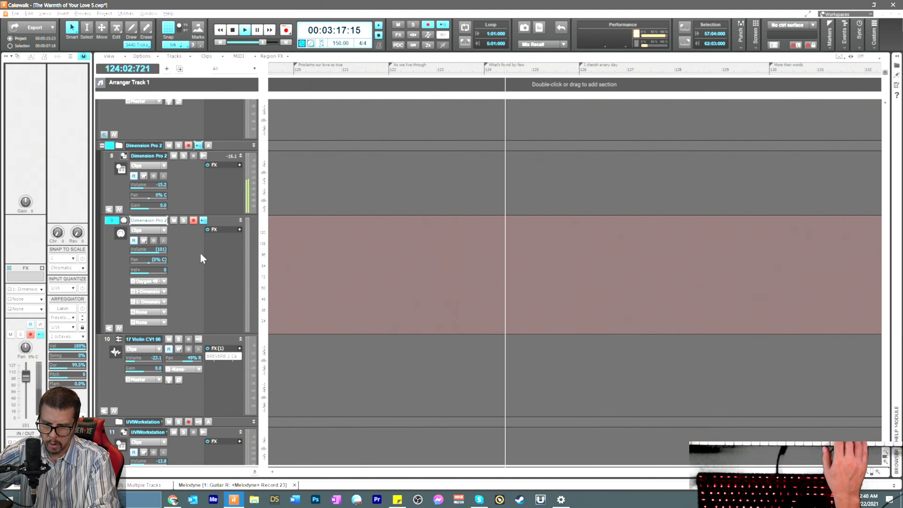
{"action": "key", "text": "alt+space"}
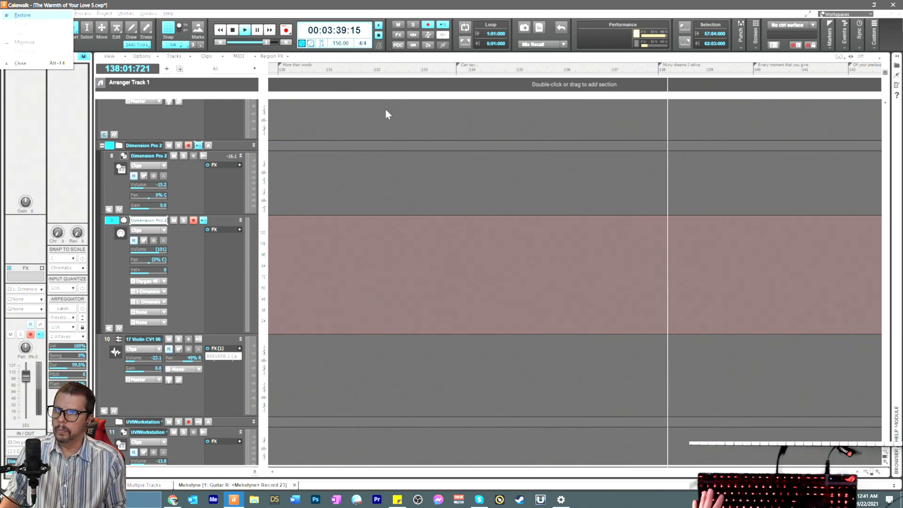
{"action": "left_click", "coordinate": [460, 7]}
{"action": "key", "text": "space"}
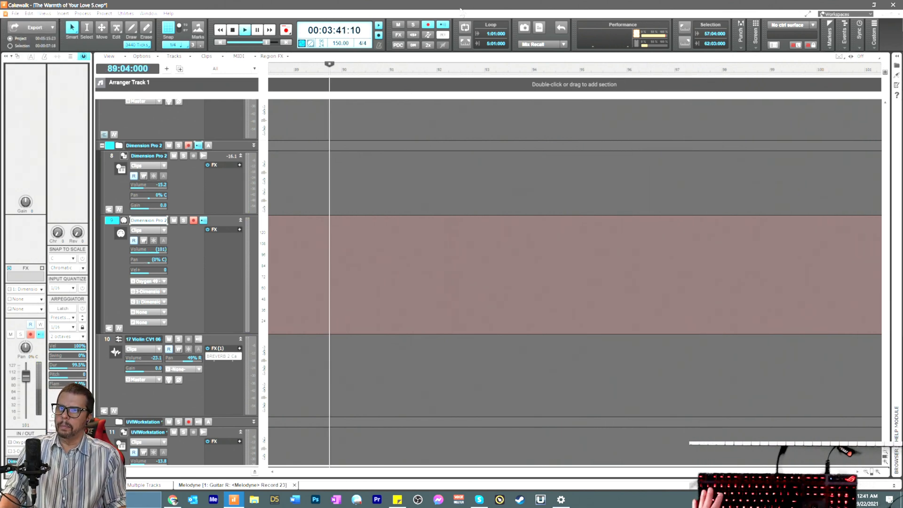